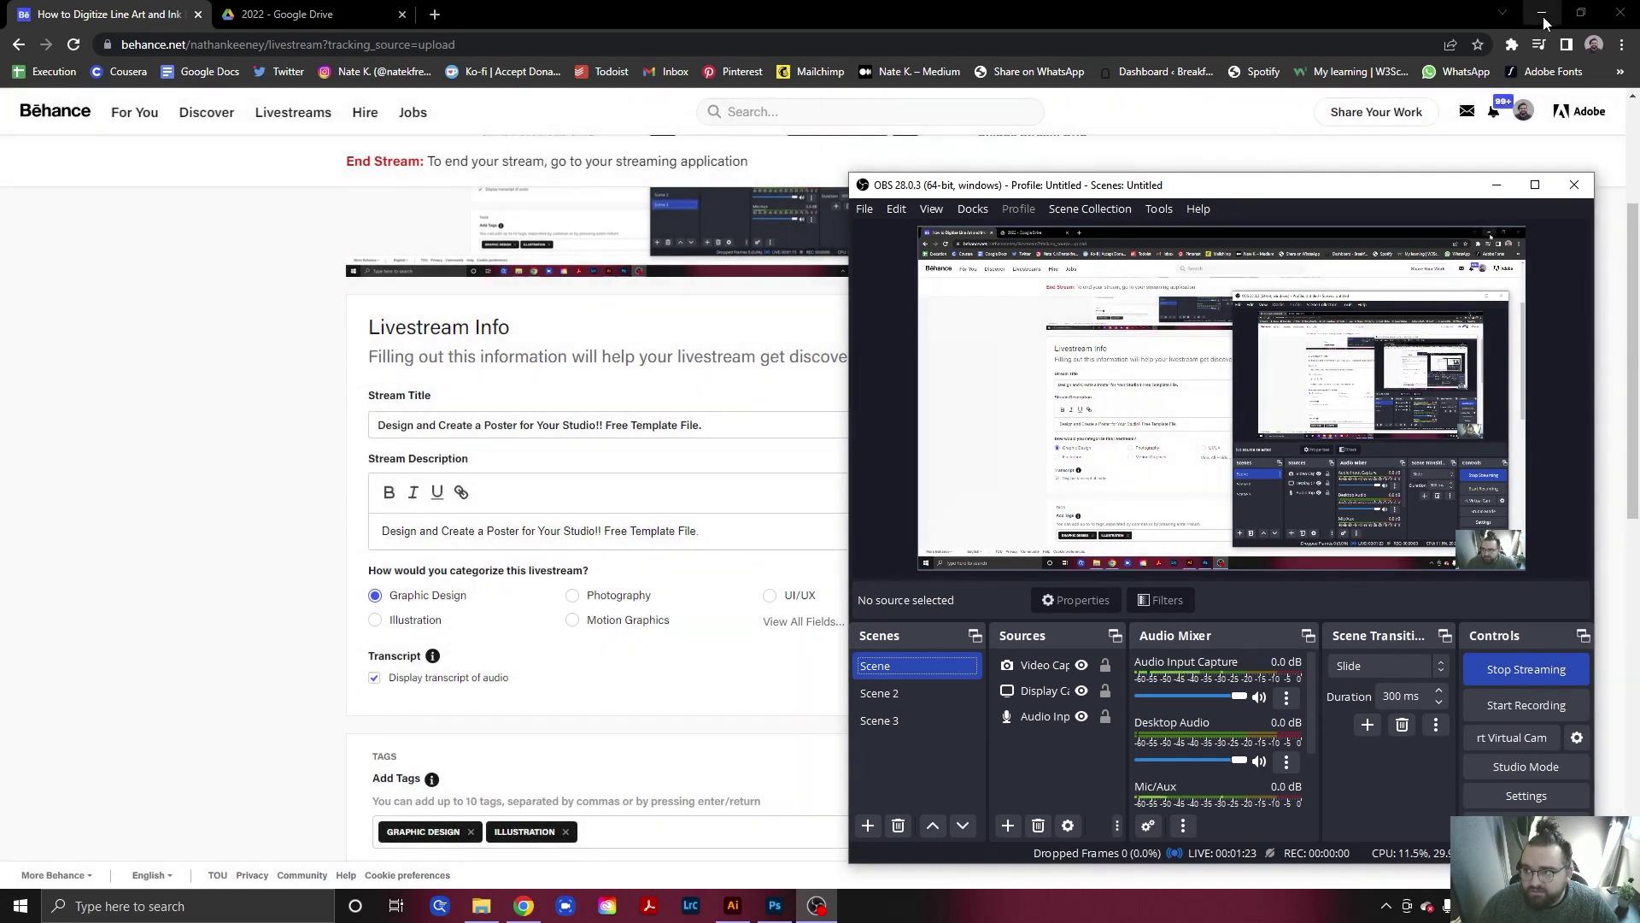
Minimise the browser, file explorer and OBS windows, and switch to Photoshop.
{"action": "left_click", "coordinate": [1542, 15]}
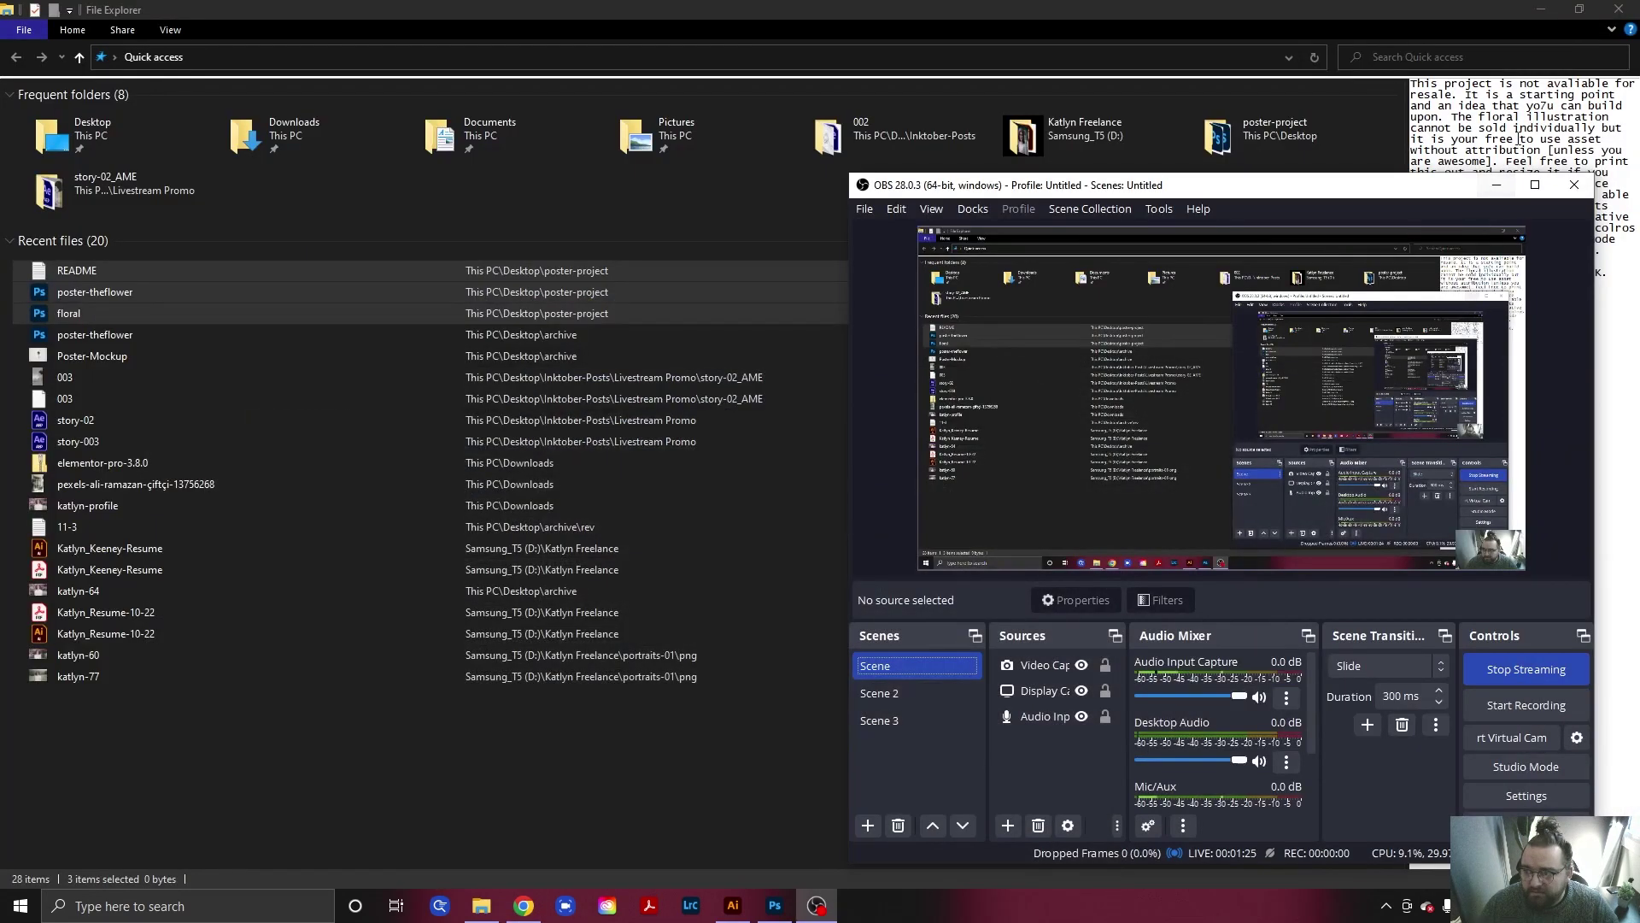
{"action": "left_click", "coordinate": [1550, 14]}
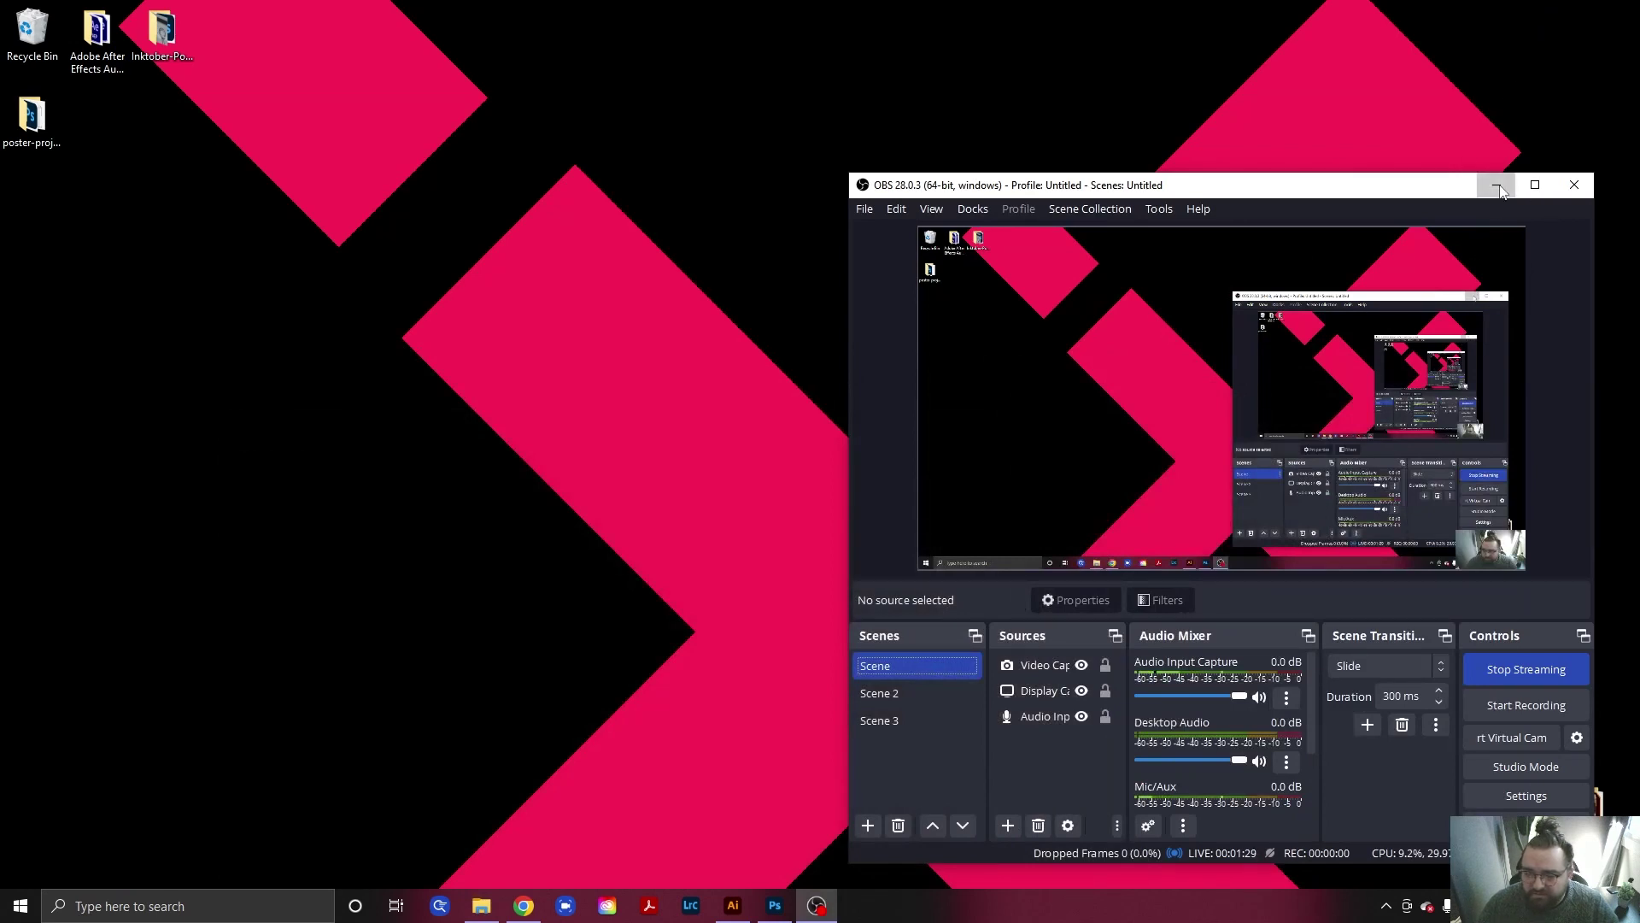
{"action": "left_click", "coordinate": [1497, 186]}
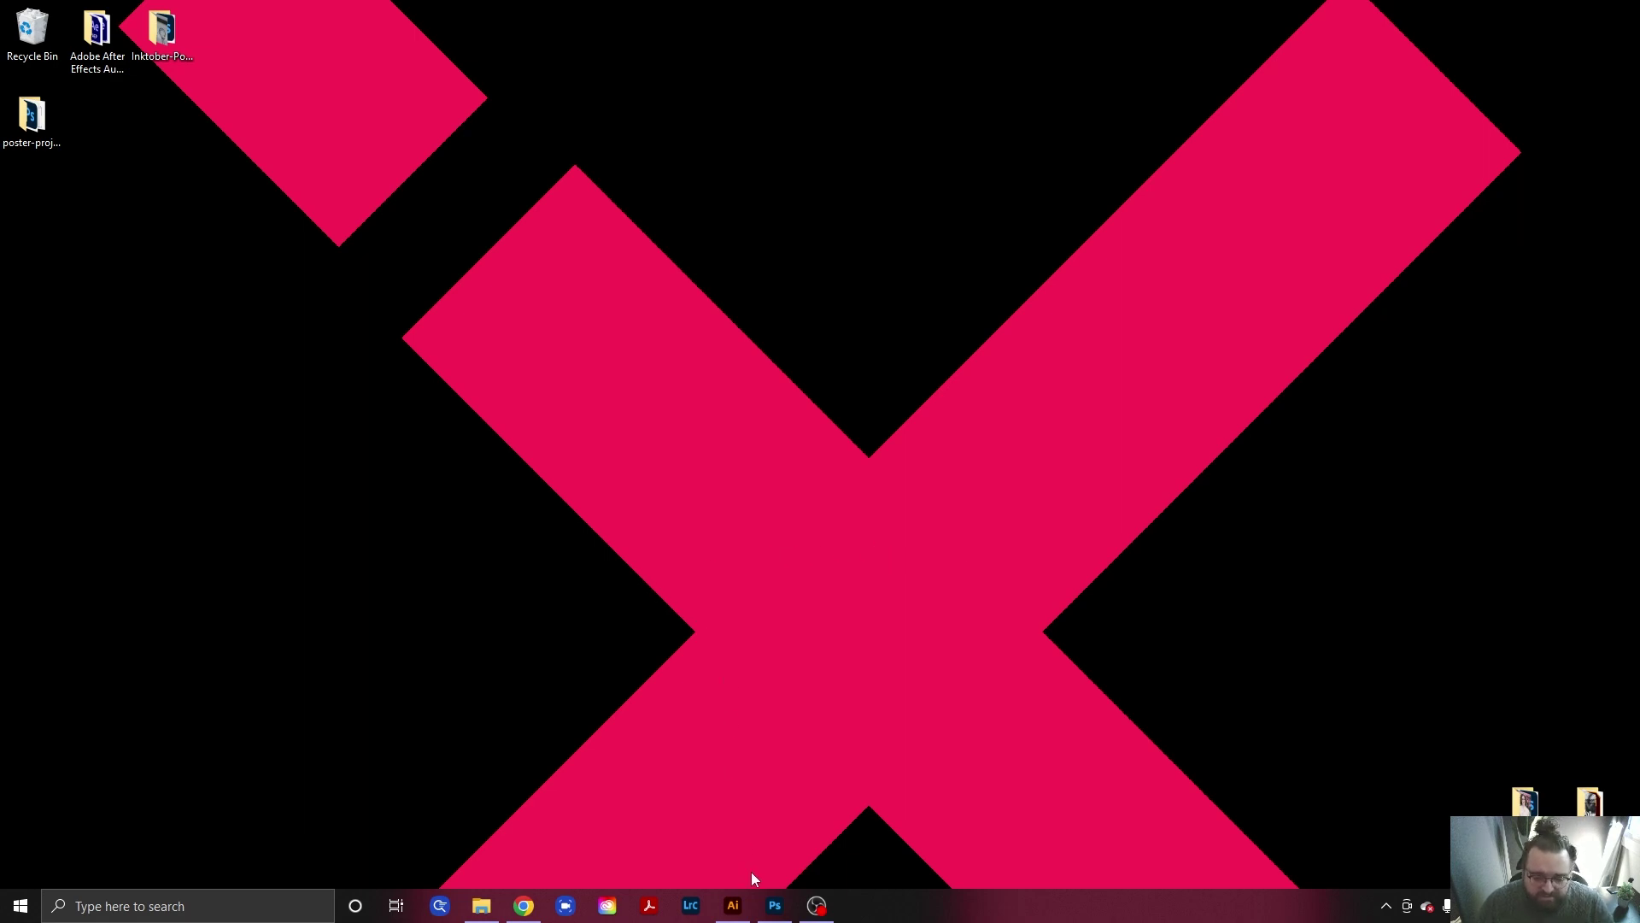
{"action": "left_click", "coordinate": [775, 908]}
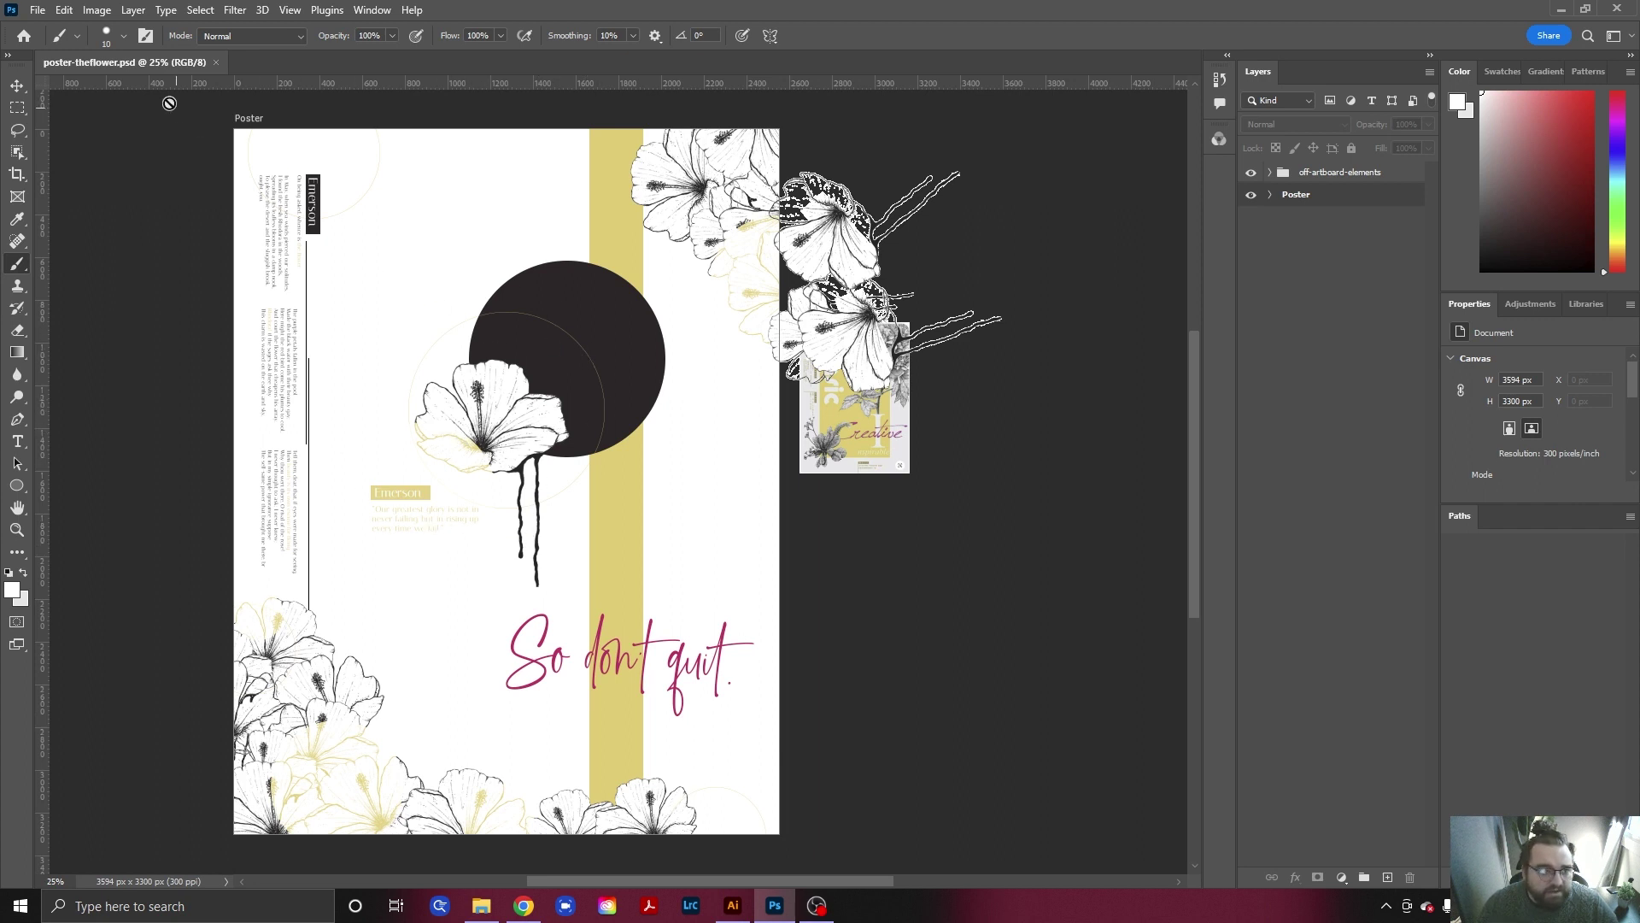
Open the poster-theflower and floral PSD files from the poster-project folder.
{"action": "left_click", "coordinate": [37, 9]}
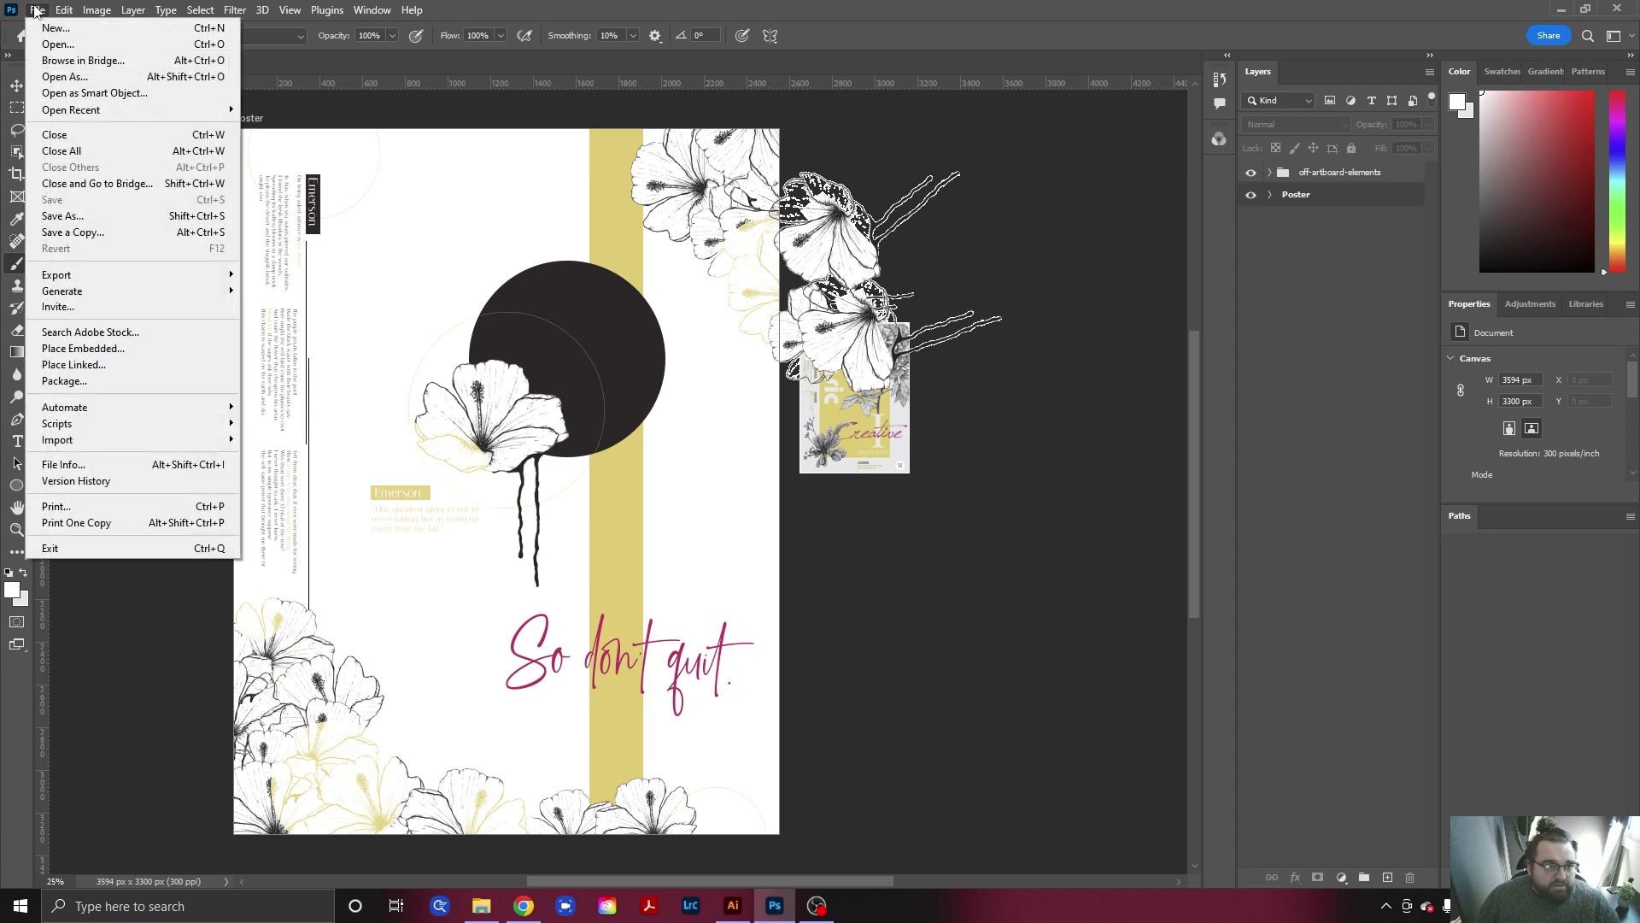
{"action": "left_click", "coordinate": [58, 45]}
{"action": "left_click", "coordinate": [218, 146]}
{"action": "double_click", "coordinate": [218, 147]}
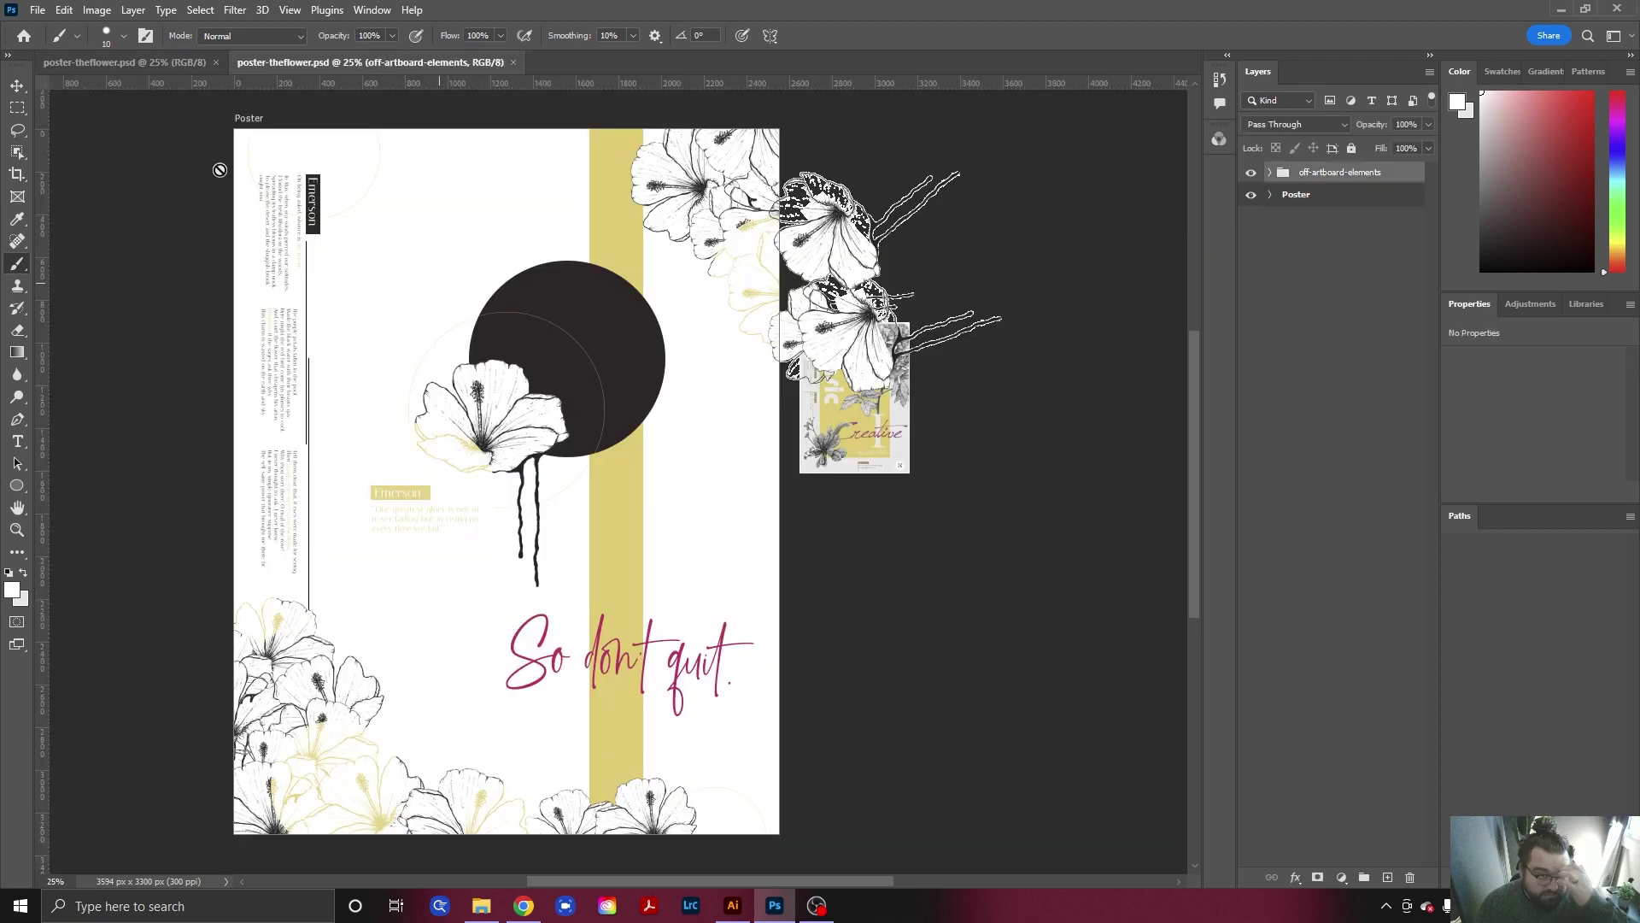
{"action": "left_click", "coordinate": [37, 10]}
{"action": "mouse_move", "coordinate": [64, 9]}
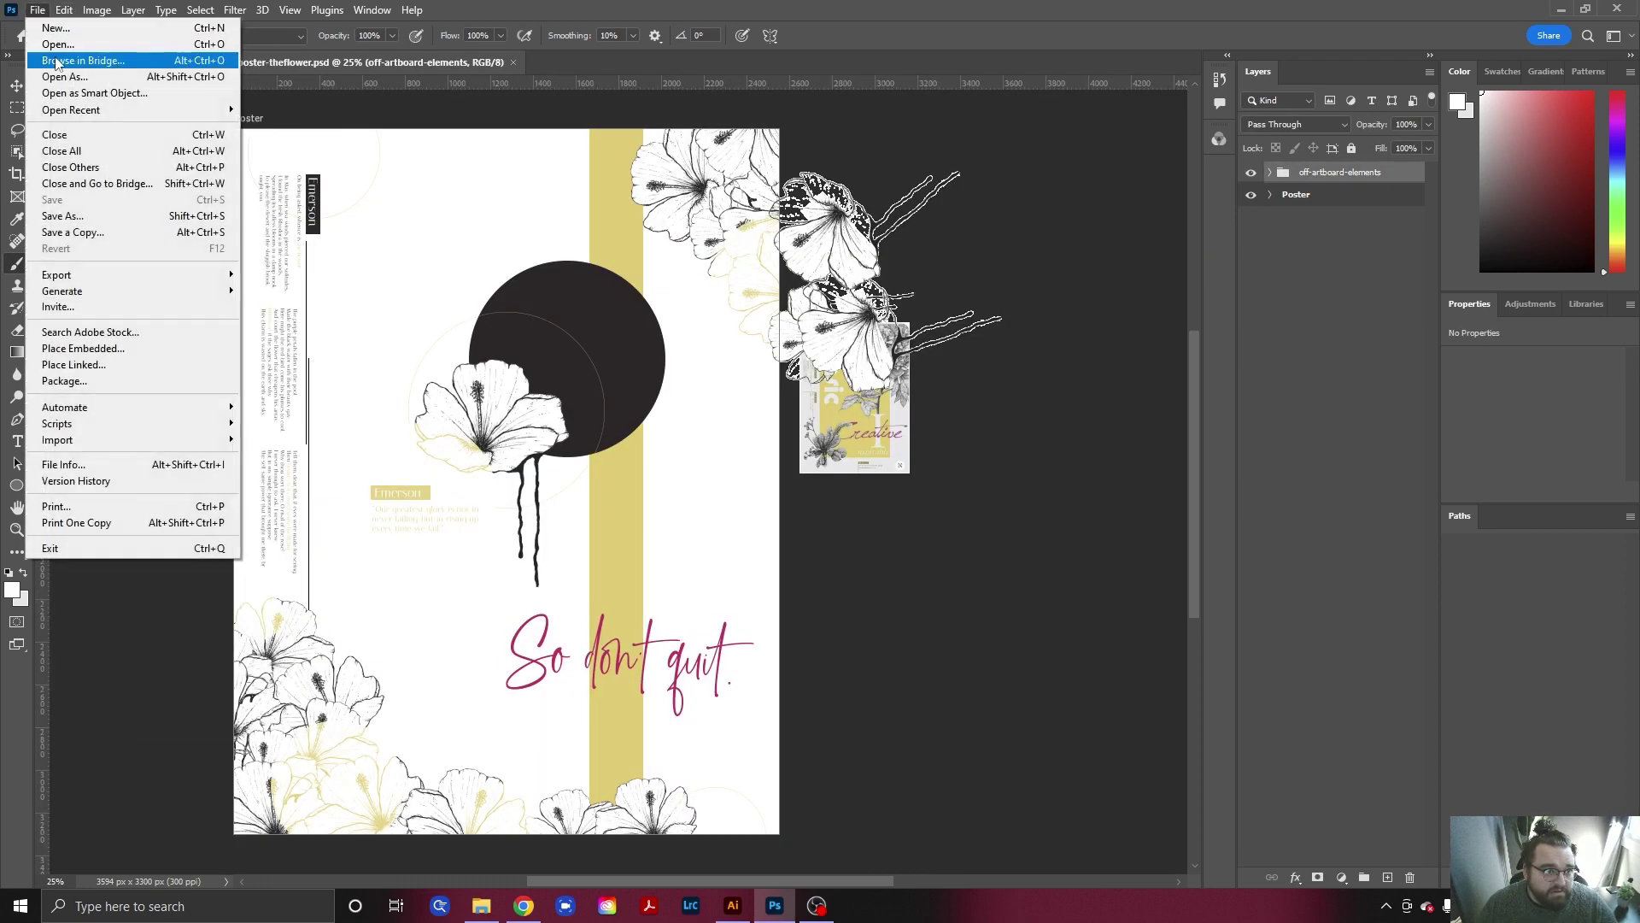
{"action": "left_click", "coordinate": [77, 43]}
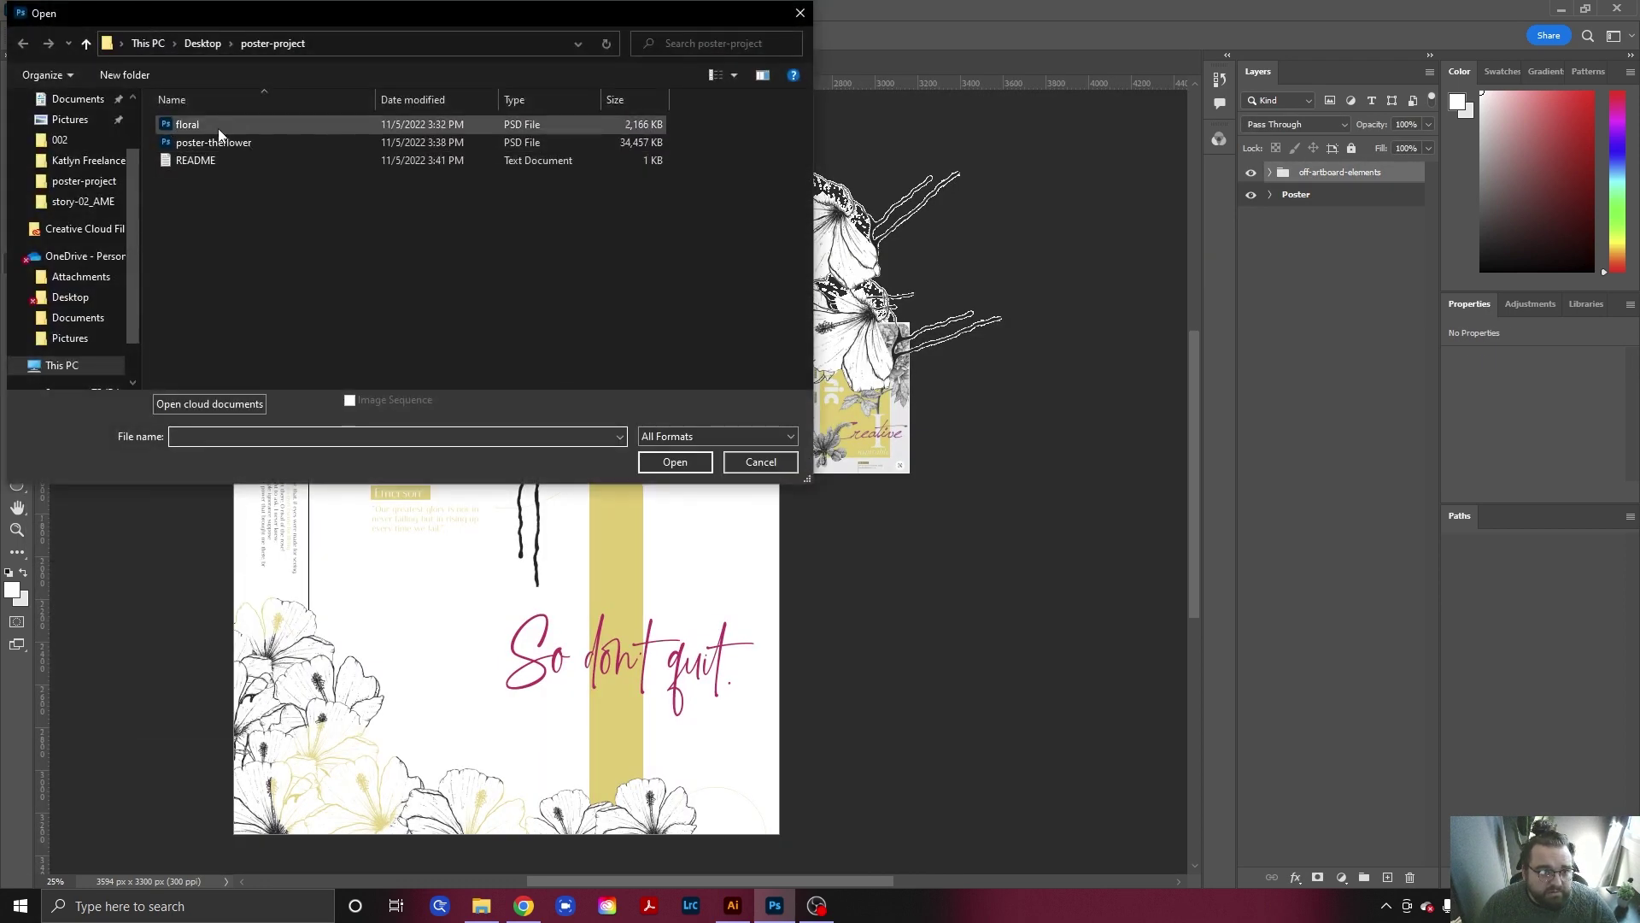
{"action": "double_click", "coordinate": [220, 128]}
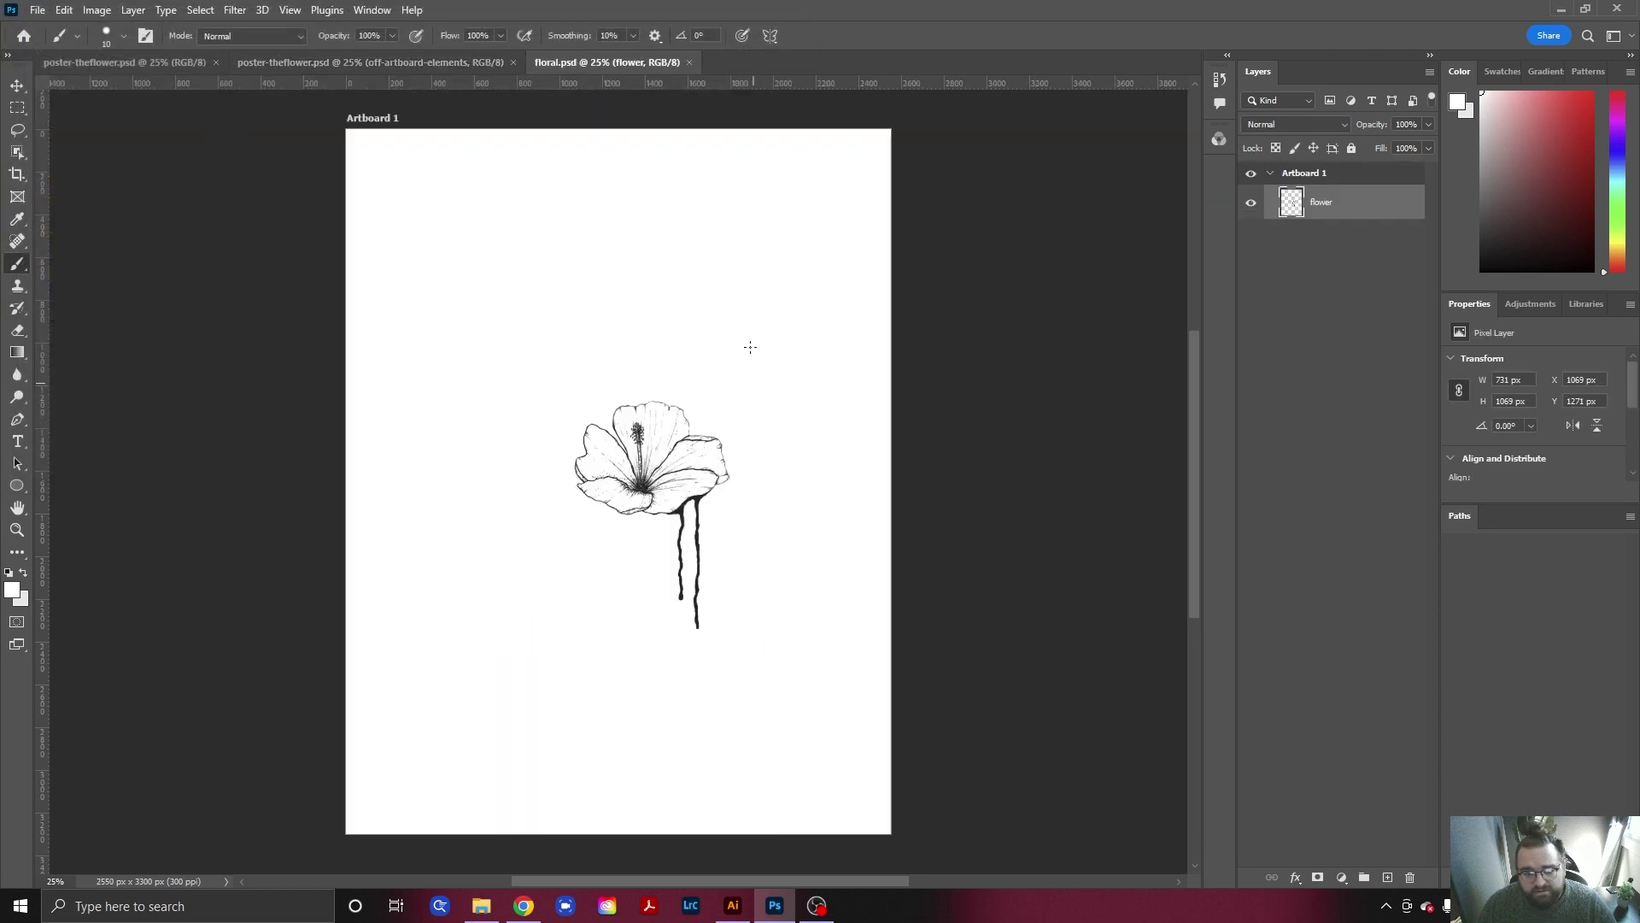
Start a new document and set its size to 8 inches wide by 10 inches high.
{"action": "left_click", "coordinate": [373, 69]}
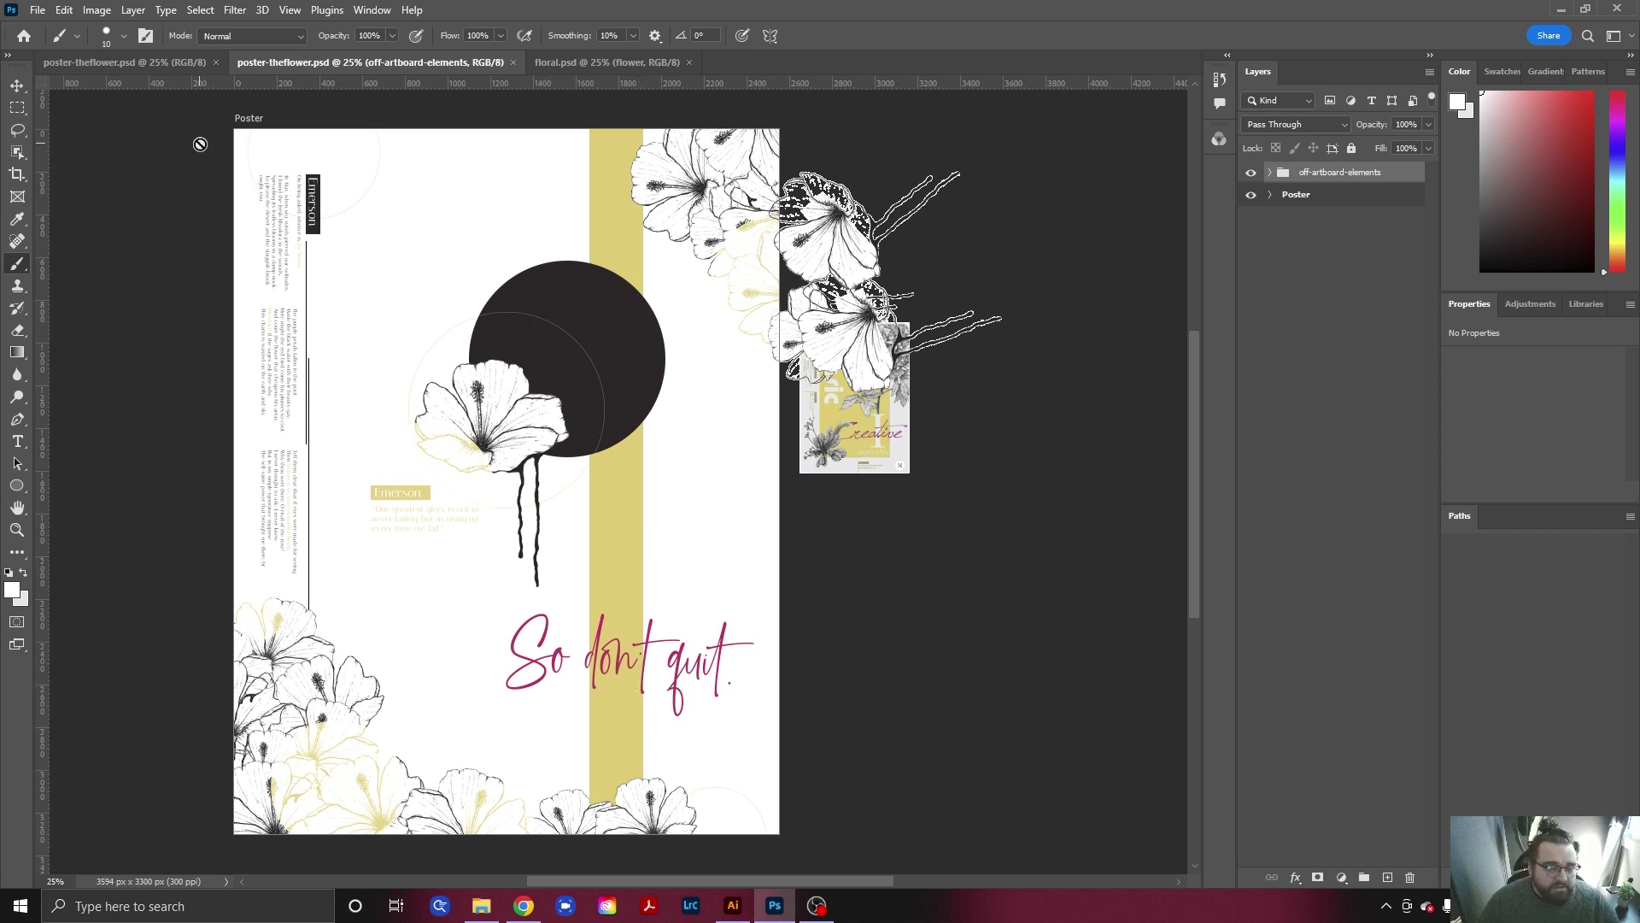
{"action": "left_click", "coordinate": [37, 12]}
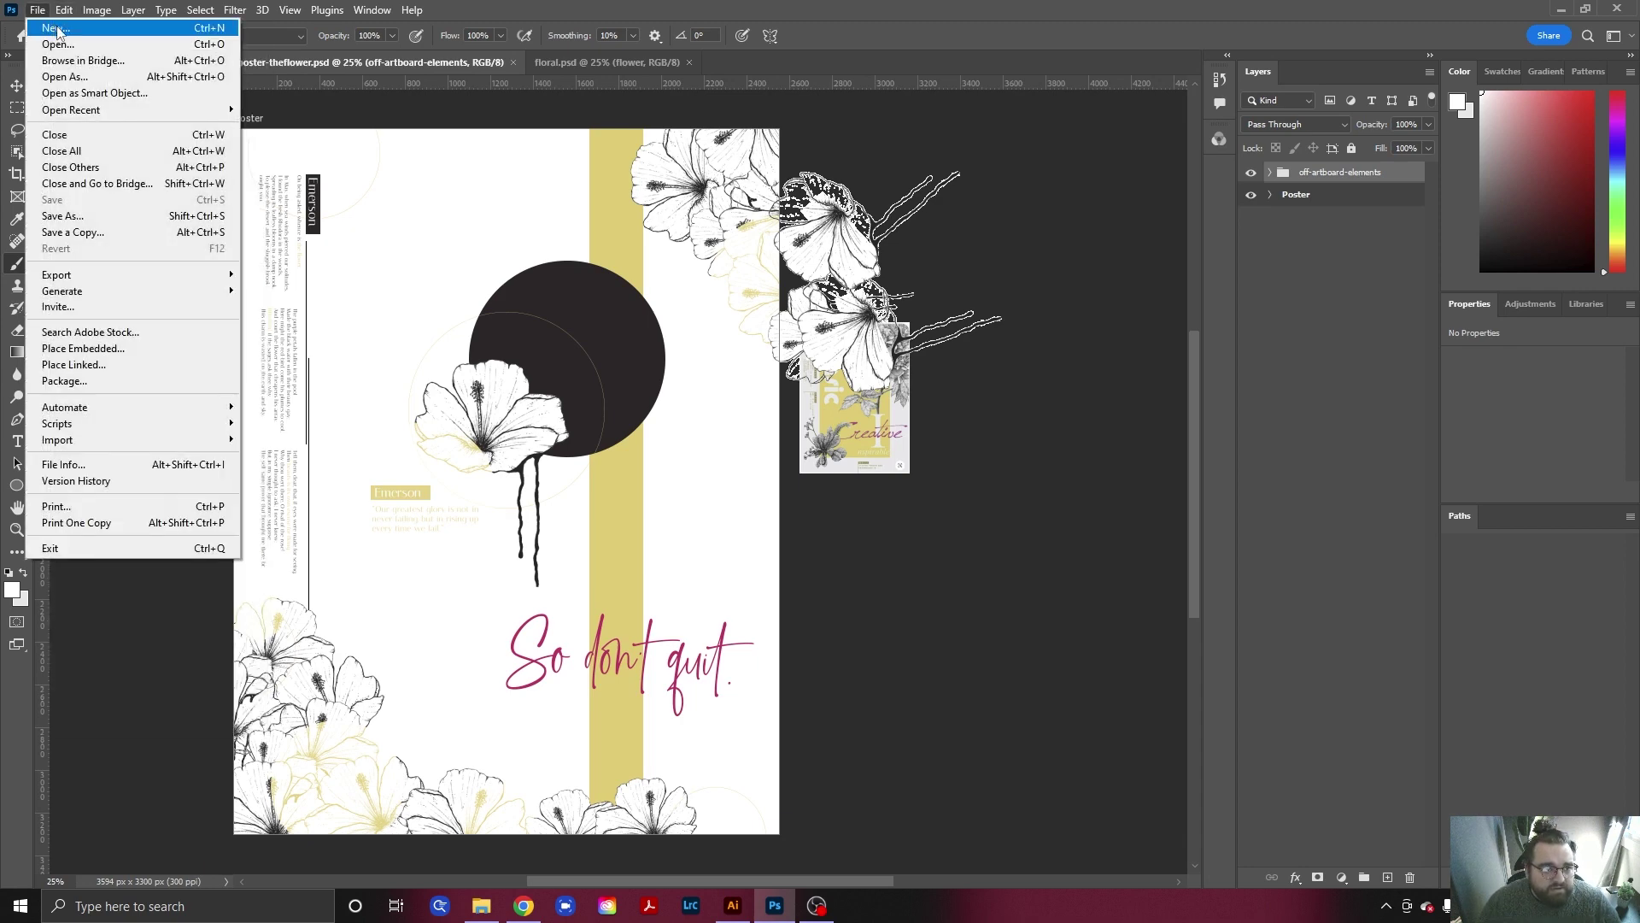
{"action": "left_click", "coordinate": [57, 29]}
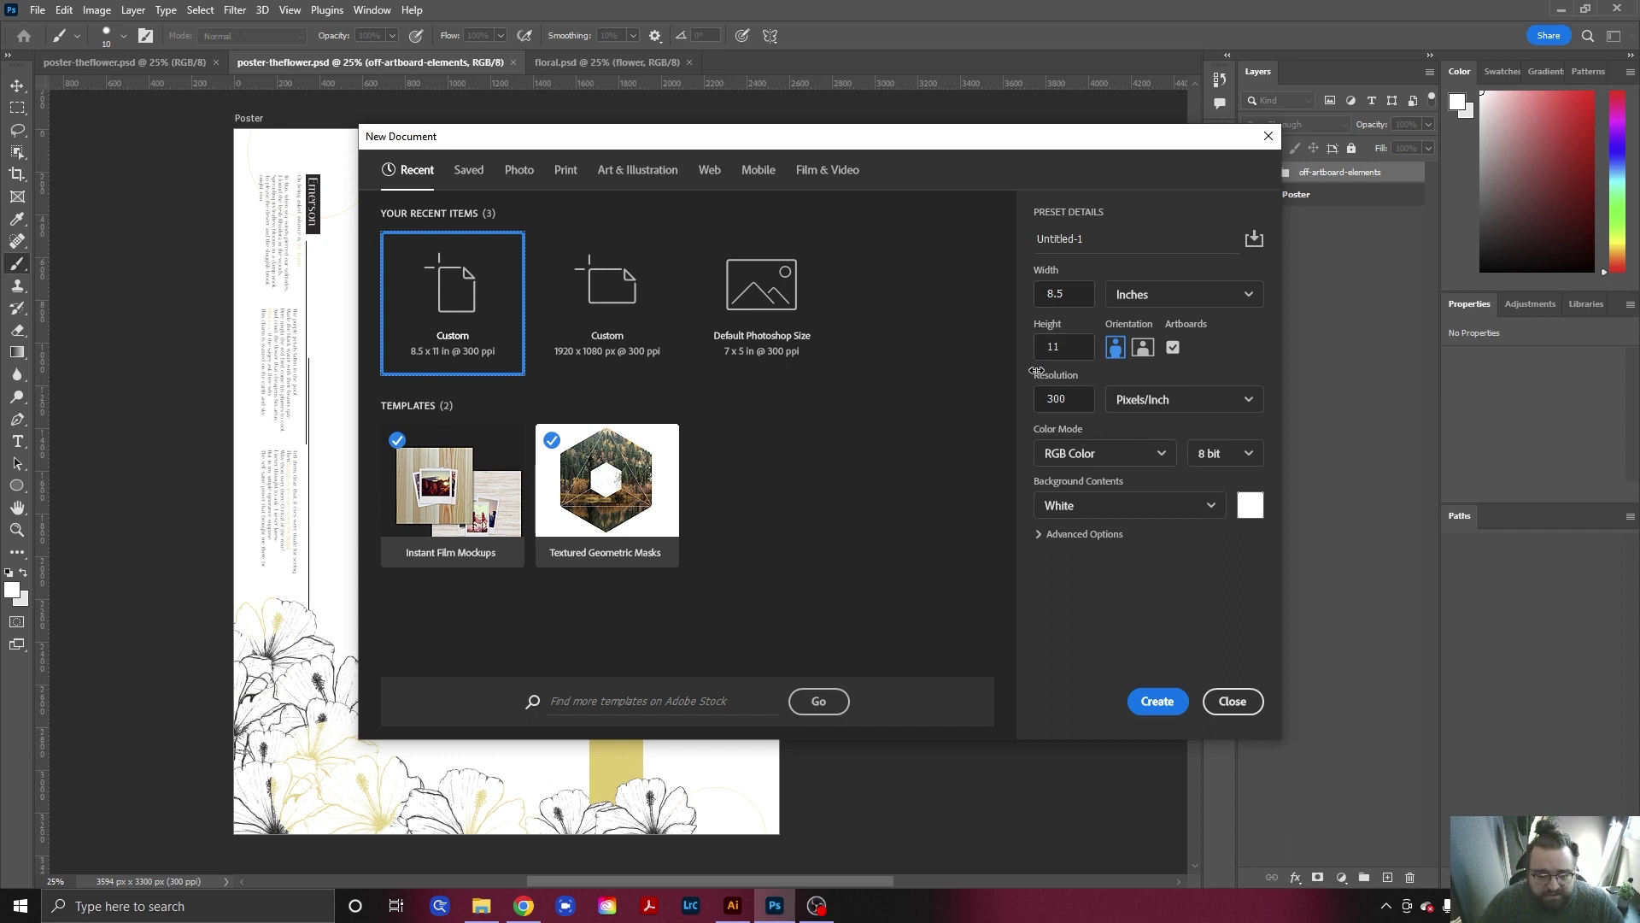
{"action": "double_click", "coordinate": [1069, 350]}
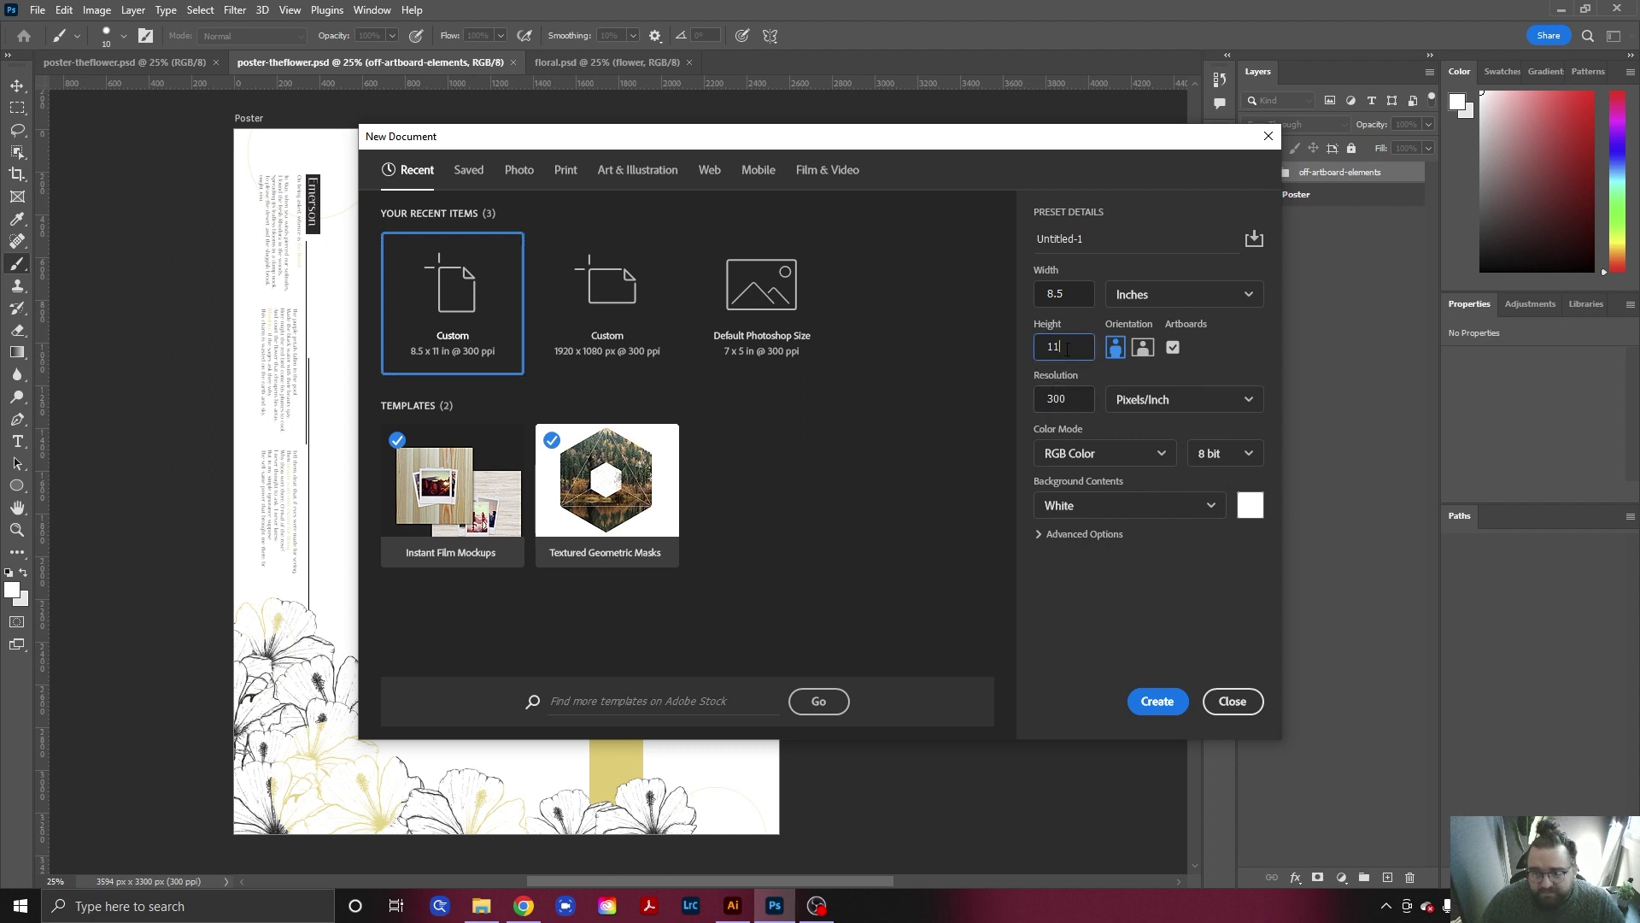
{"action": "type", "text": "1"}
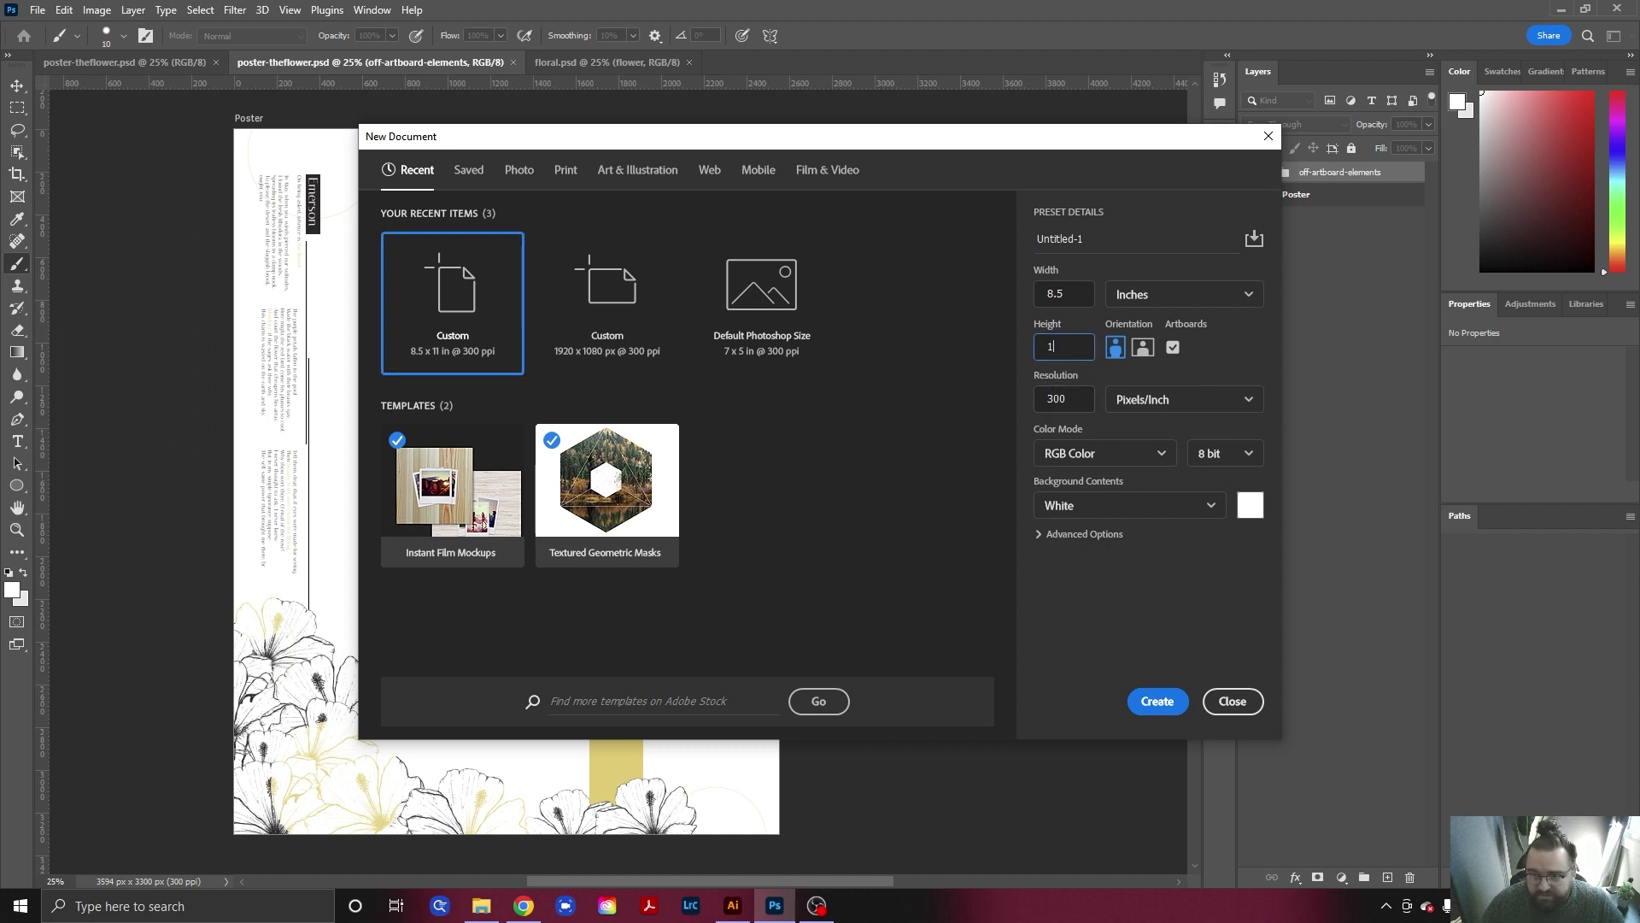
{"action": "double_click", "coordinate": [1081, 294]}
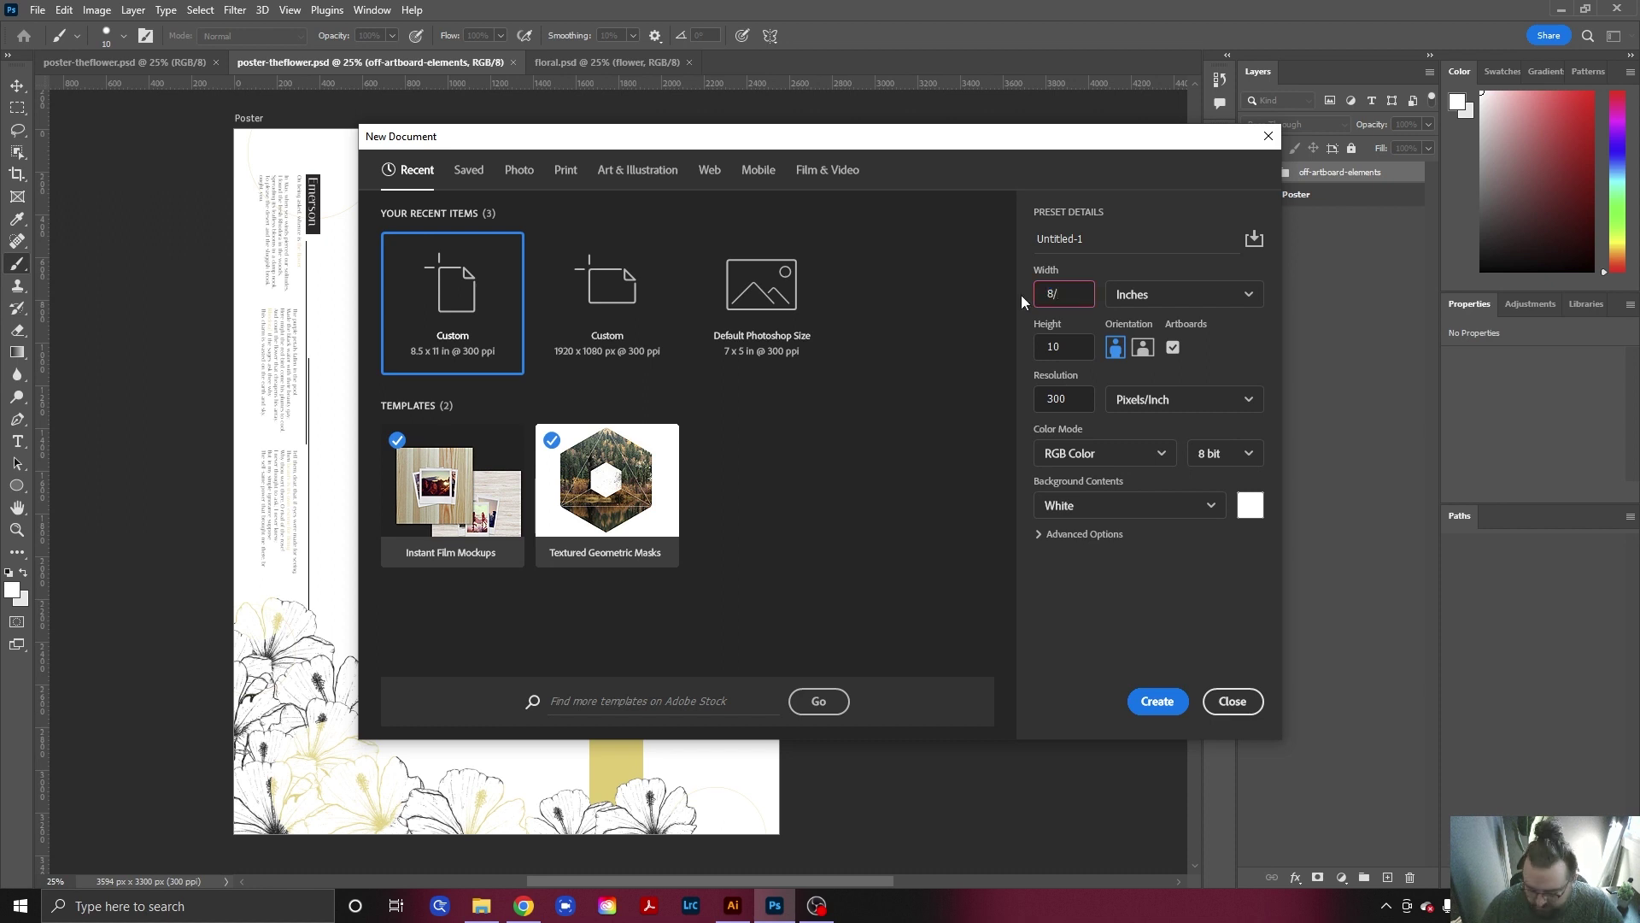
{"action": "type", "text": "8"}
{"action": "left_click", "coordinate": [1135, 599]}
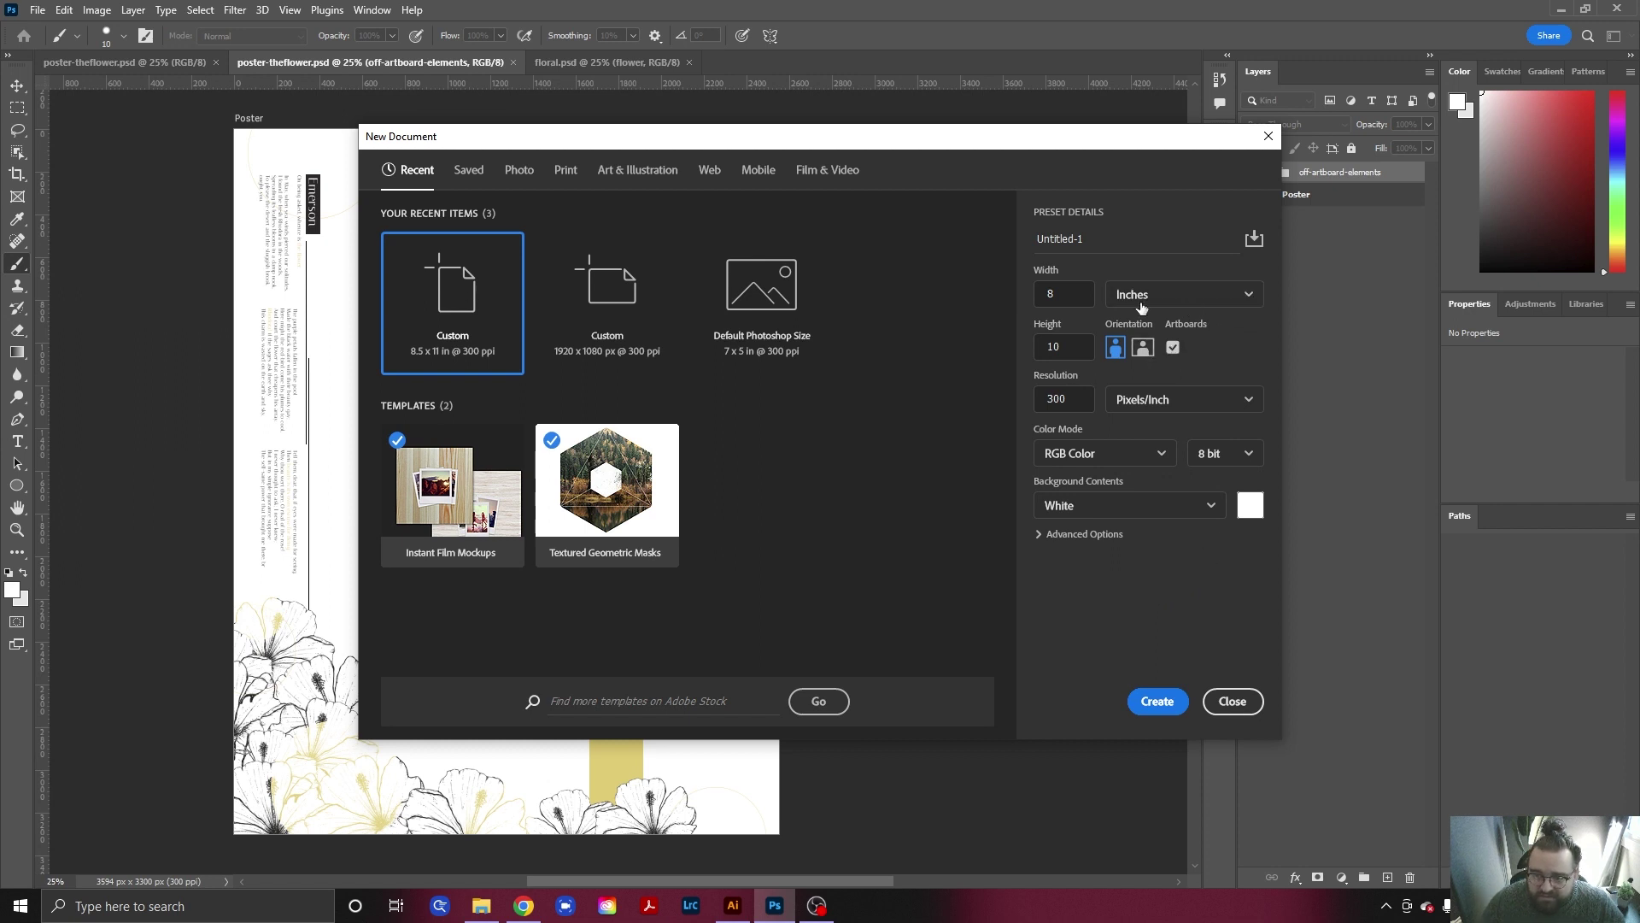
Name the new document Poster_8x10 and create it.
{"action": "left_click", "coordinate": [1099, 238]}
{"action": "key", "text": "ctrl+a"}
{"action": "type", "text": "Pos"}
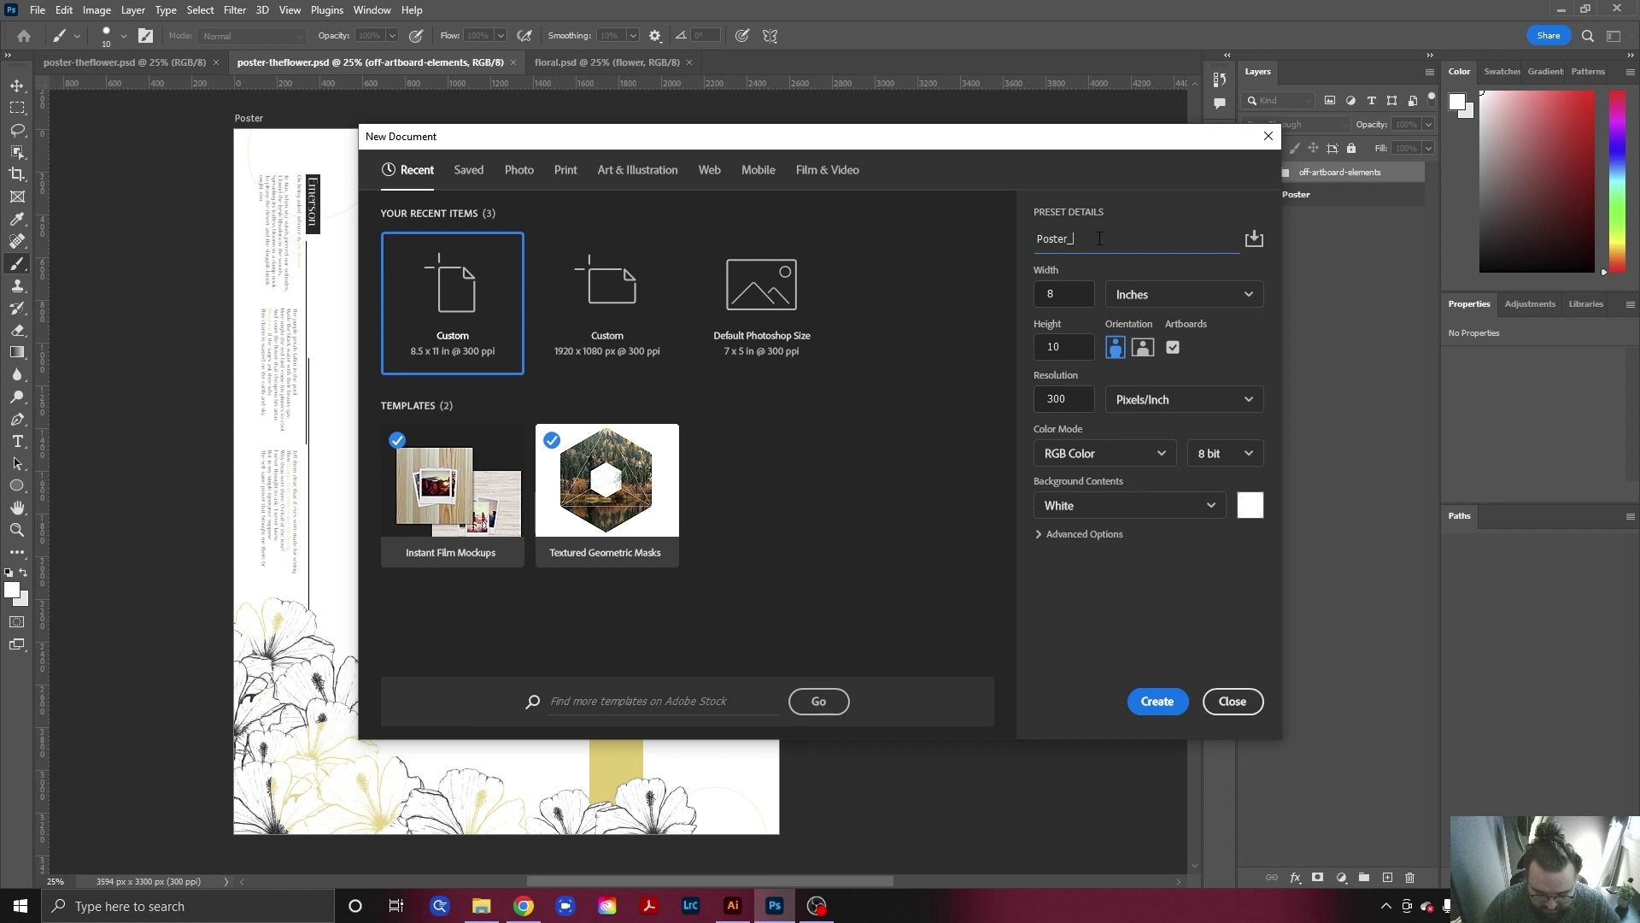
{"action": "type", "text": "ter_8x10"}
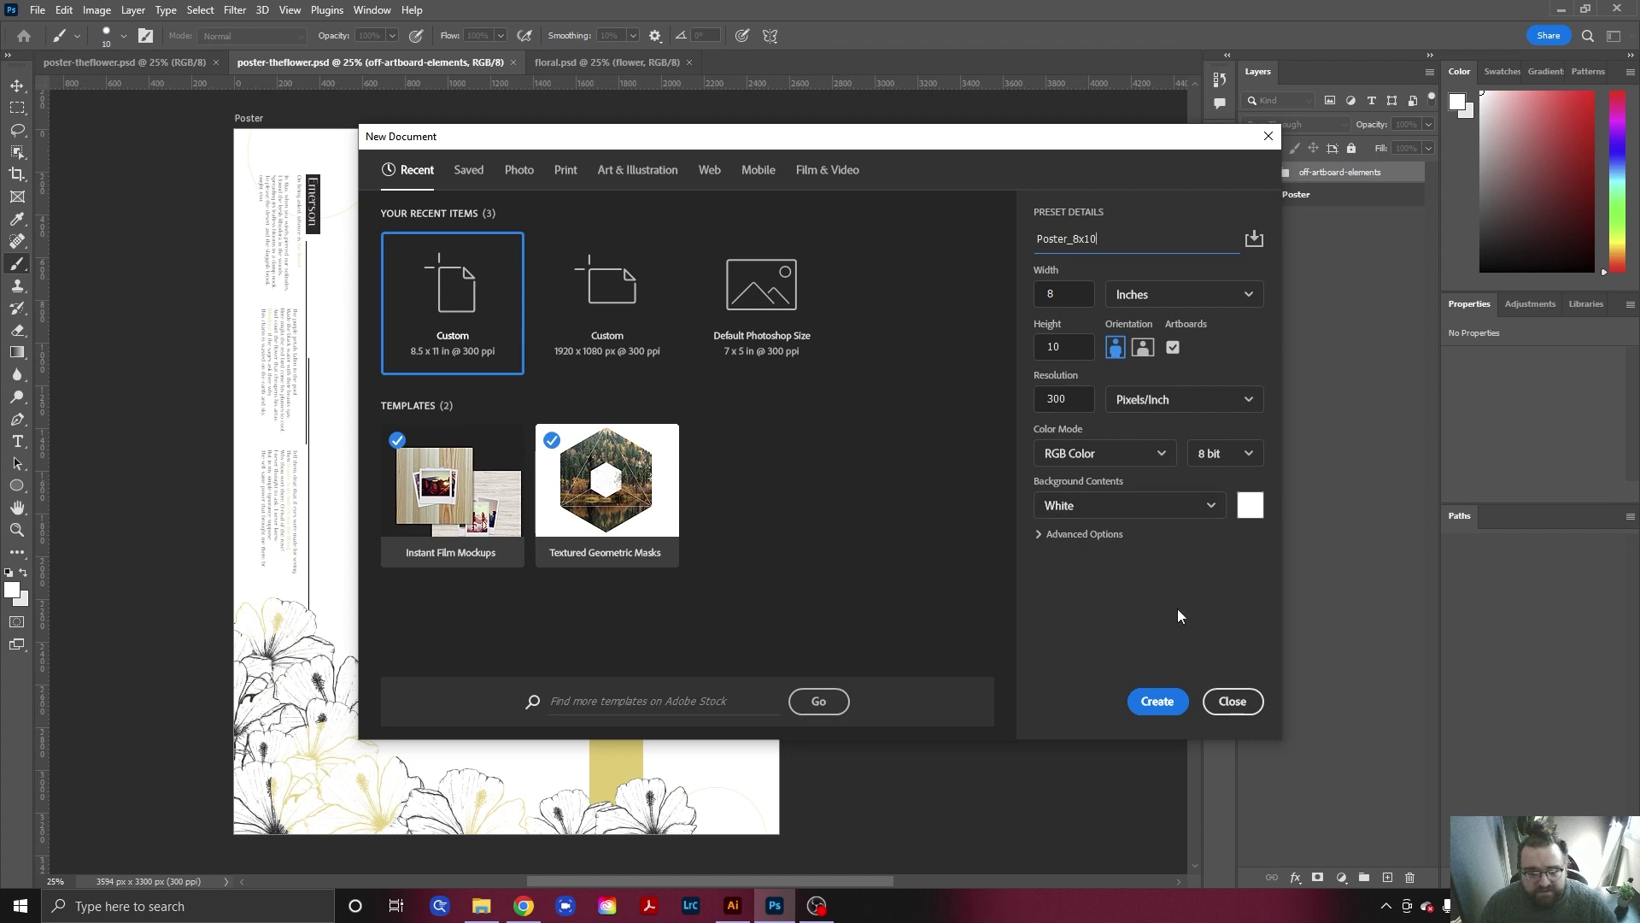
{"action": "left_click", "coordinate": [1157, 702]}
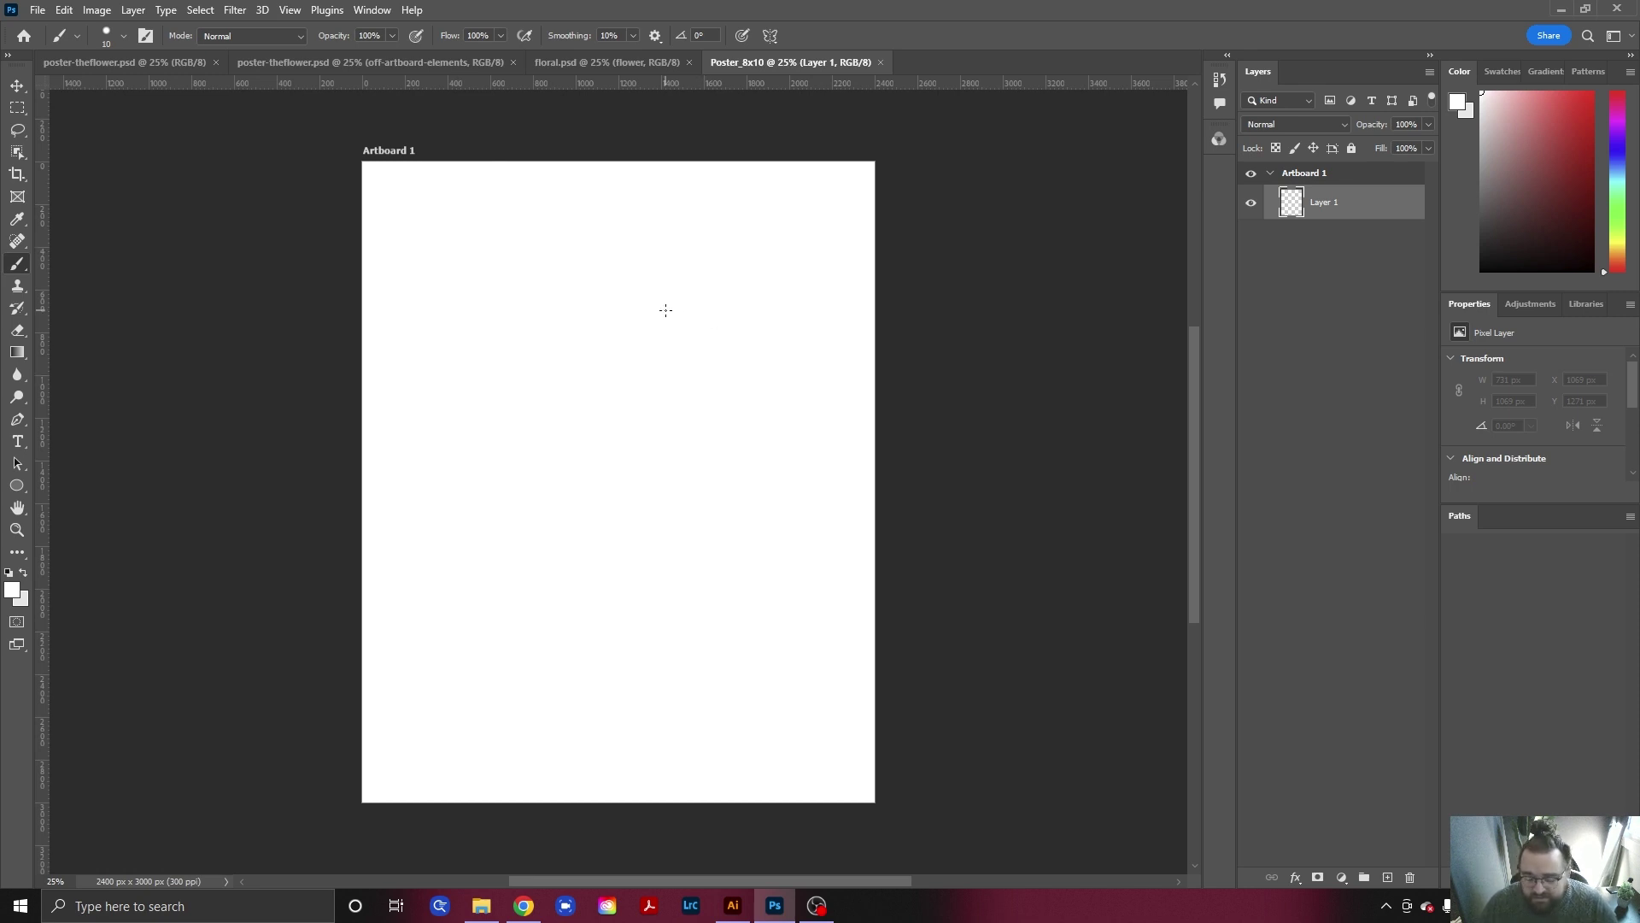
Copy the flower artwork from floral.psd into the Poster_8x10 document.
{"action": "left_click", "coordinate": [614, 61]}
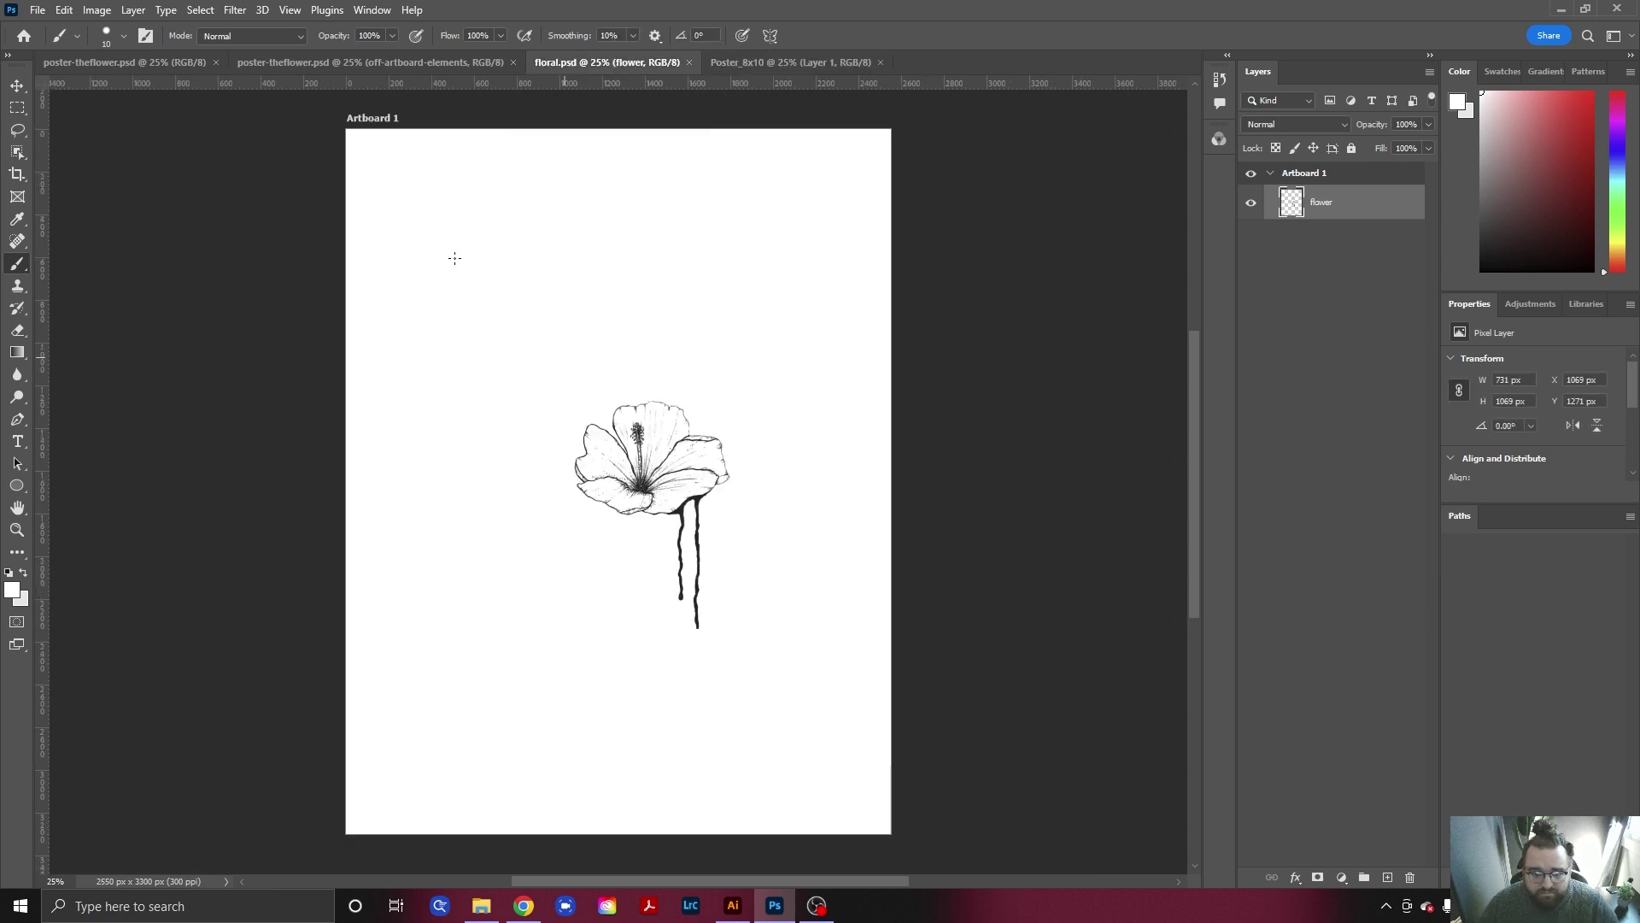
{"action": "left_click", "coordinate": [17, 85]}
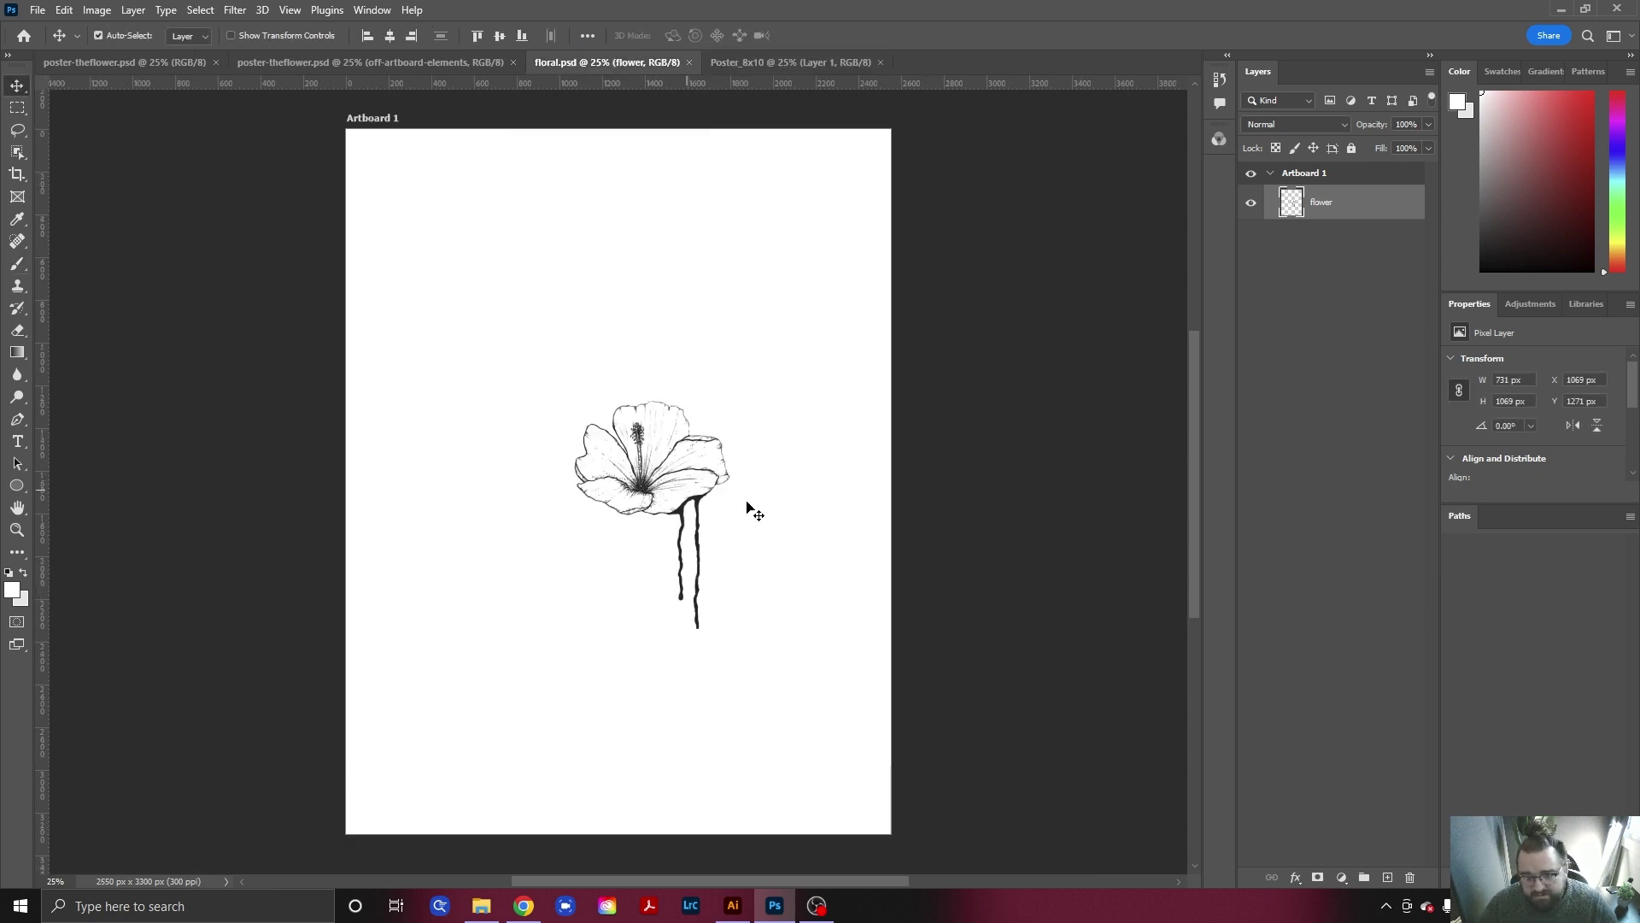
{"action": "left_click_drag", "start_coordinate": [763, 373], "coordinate": [542, 656]}
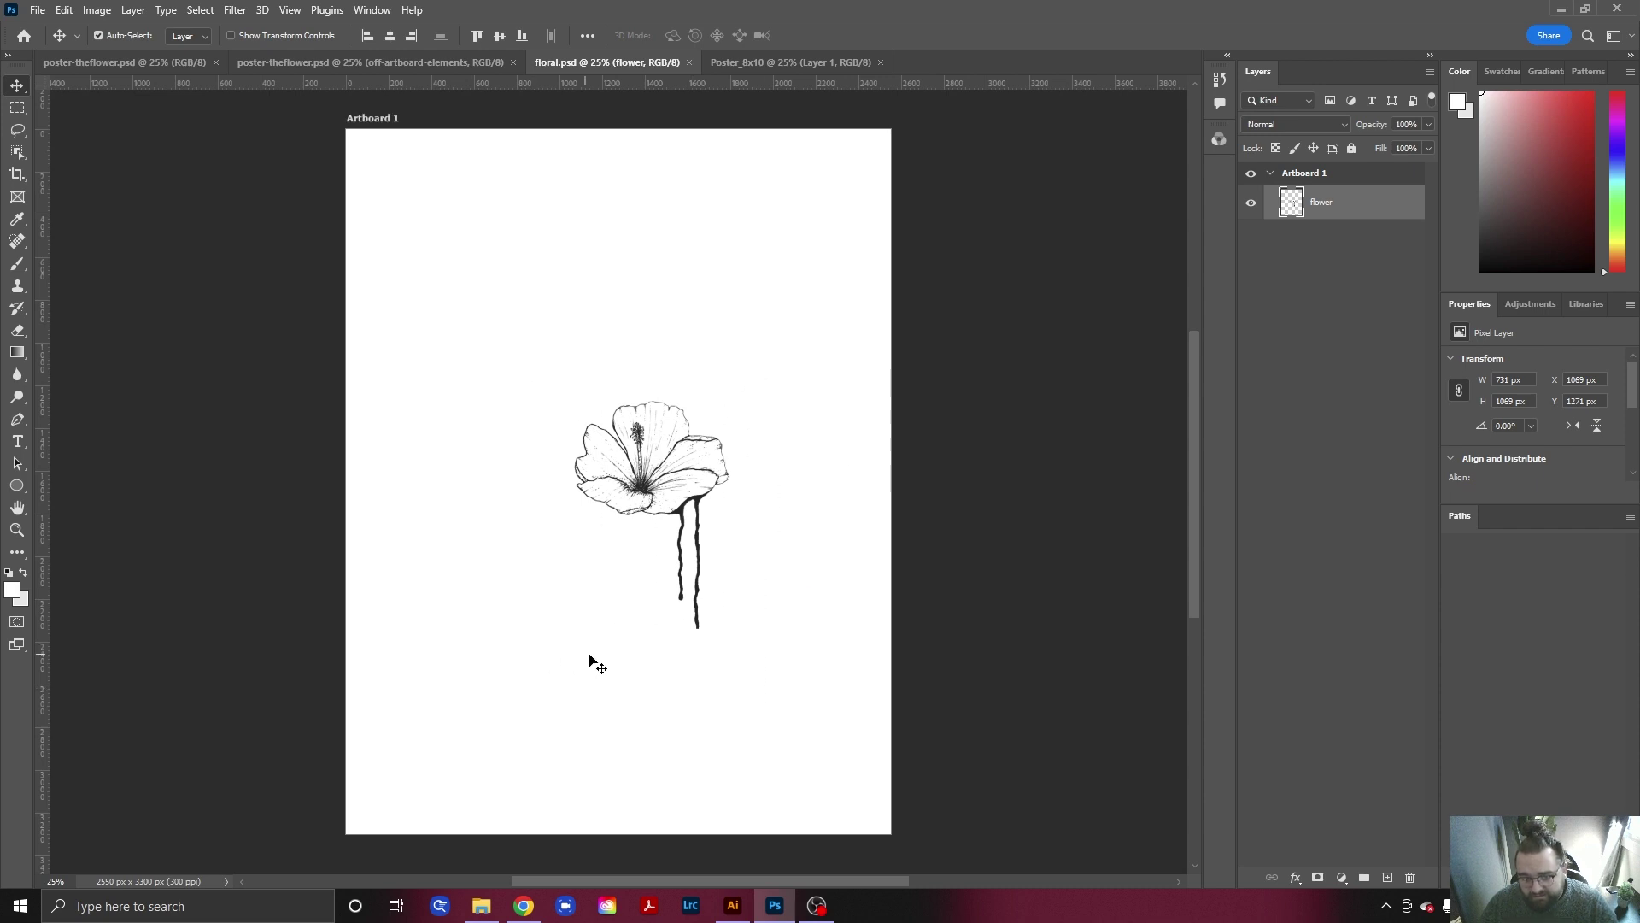
{"action": "left_click", "coordinate": [784, 61]}
{"action": "key", "text": "ctrl+v"}
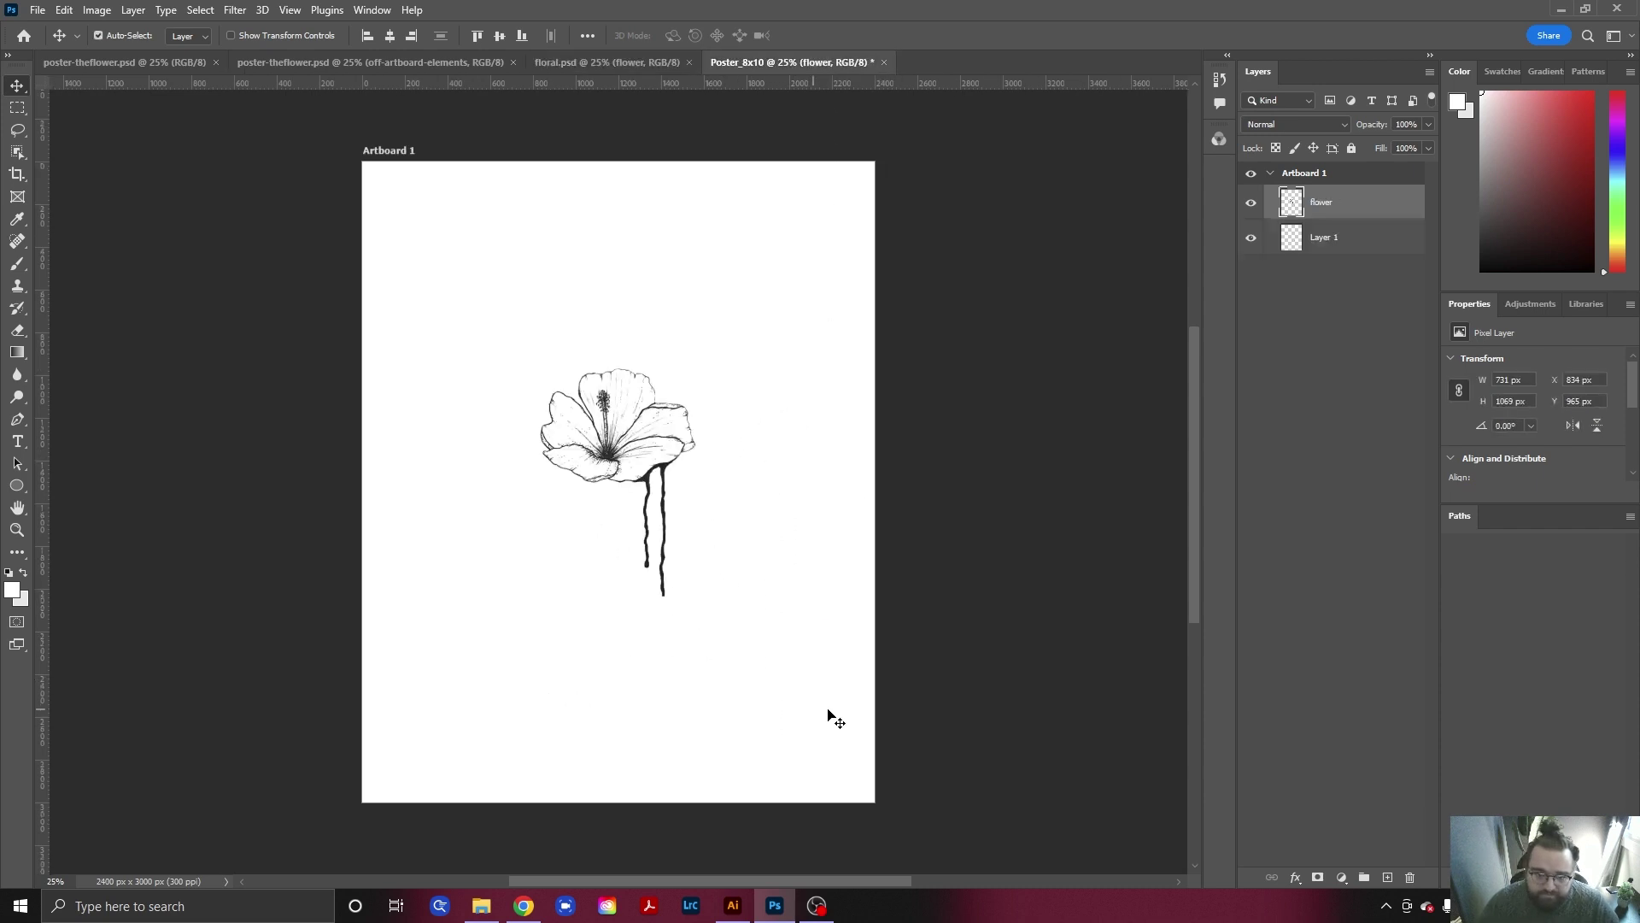
Rename the artboard as Poster.
{"action": "double_click", "coordinate": [1307, 174]}
{"action": "type", "text": "Poster"}
{"action": "key", "text": "Return"}
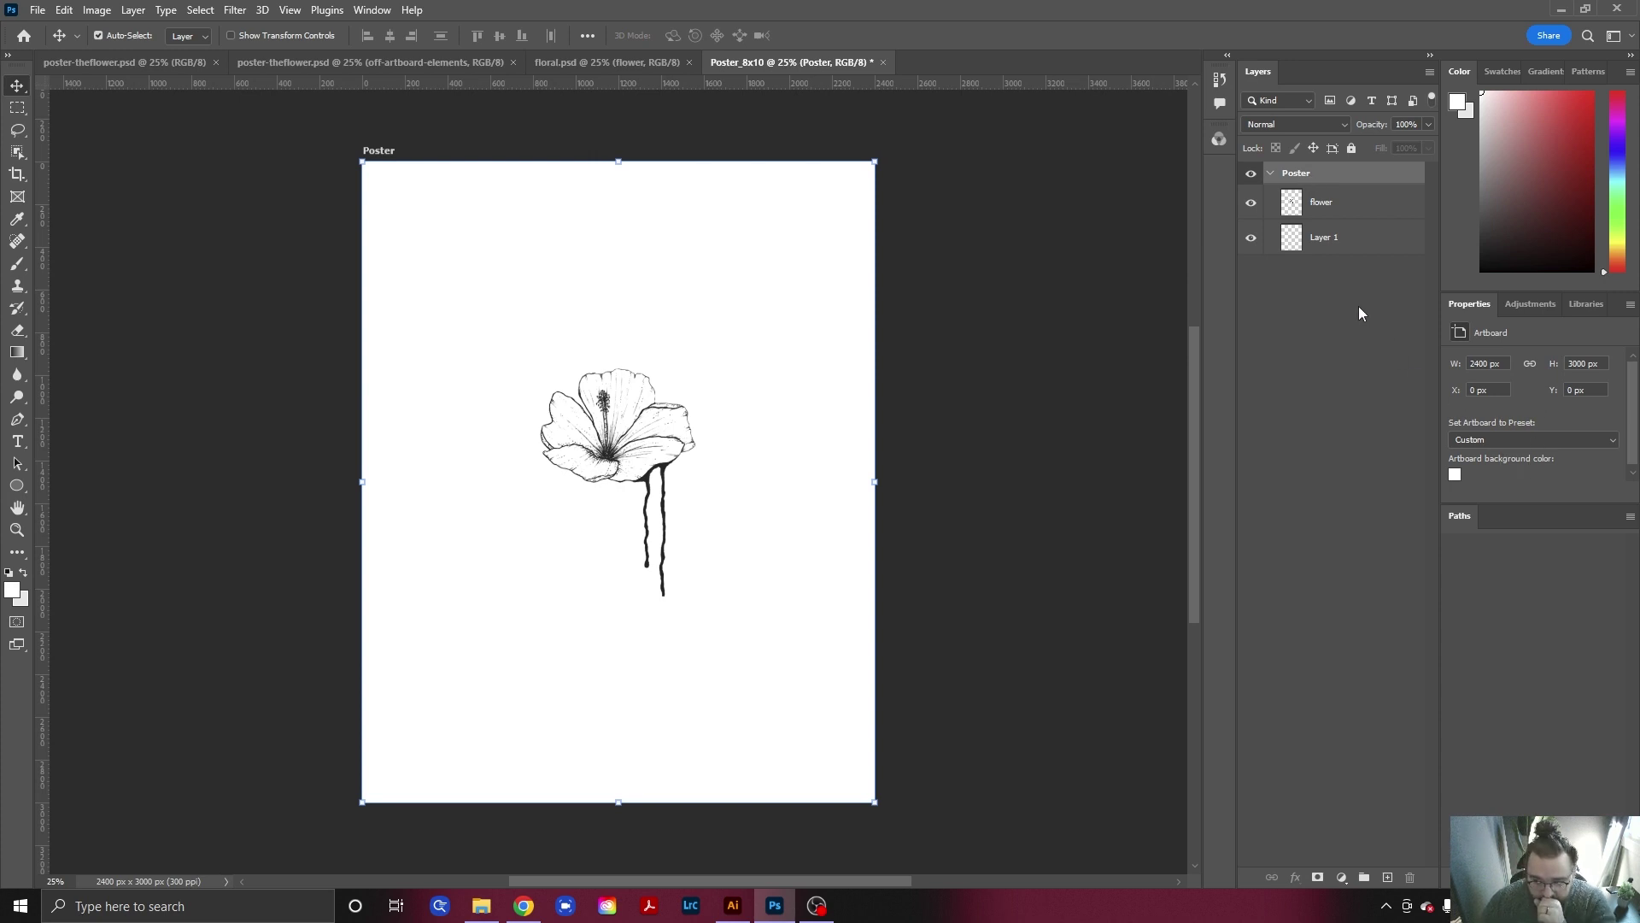
Add a muted red Solid Color fill layer and place it directly below the flower layer.
{"action": "left_click", "coordinate": [1310, 211]}
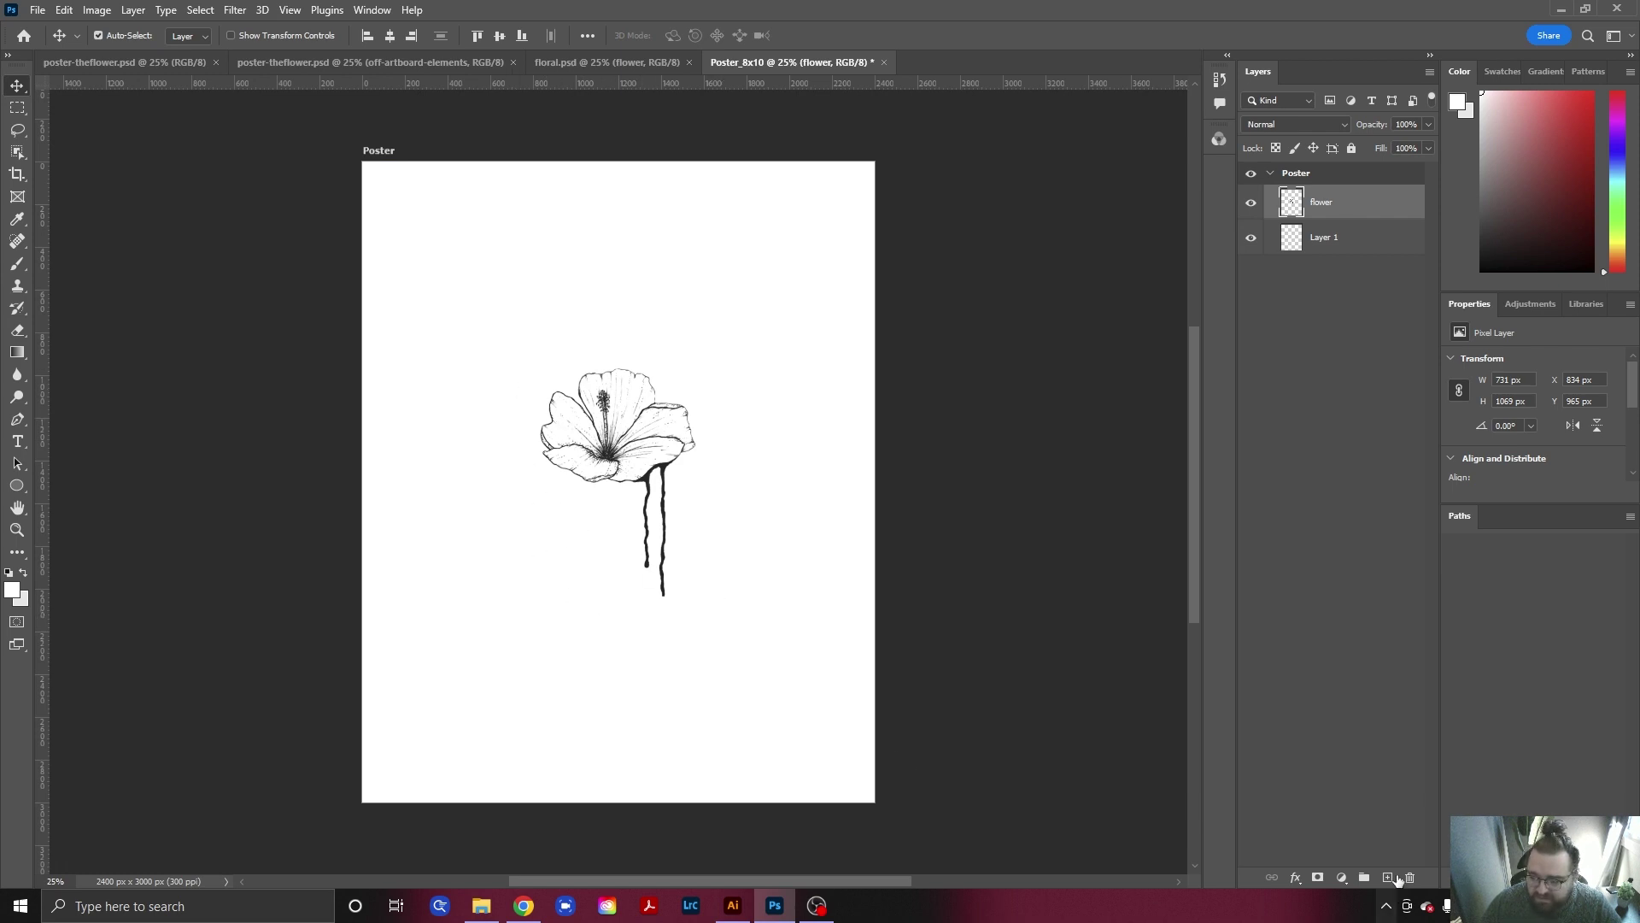
{"action": "left_click", "coordinate": [1343, 881]}
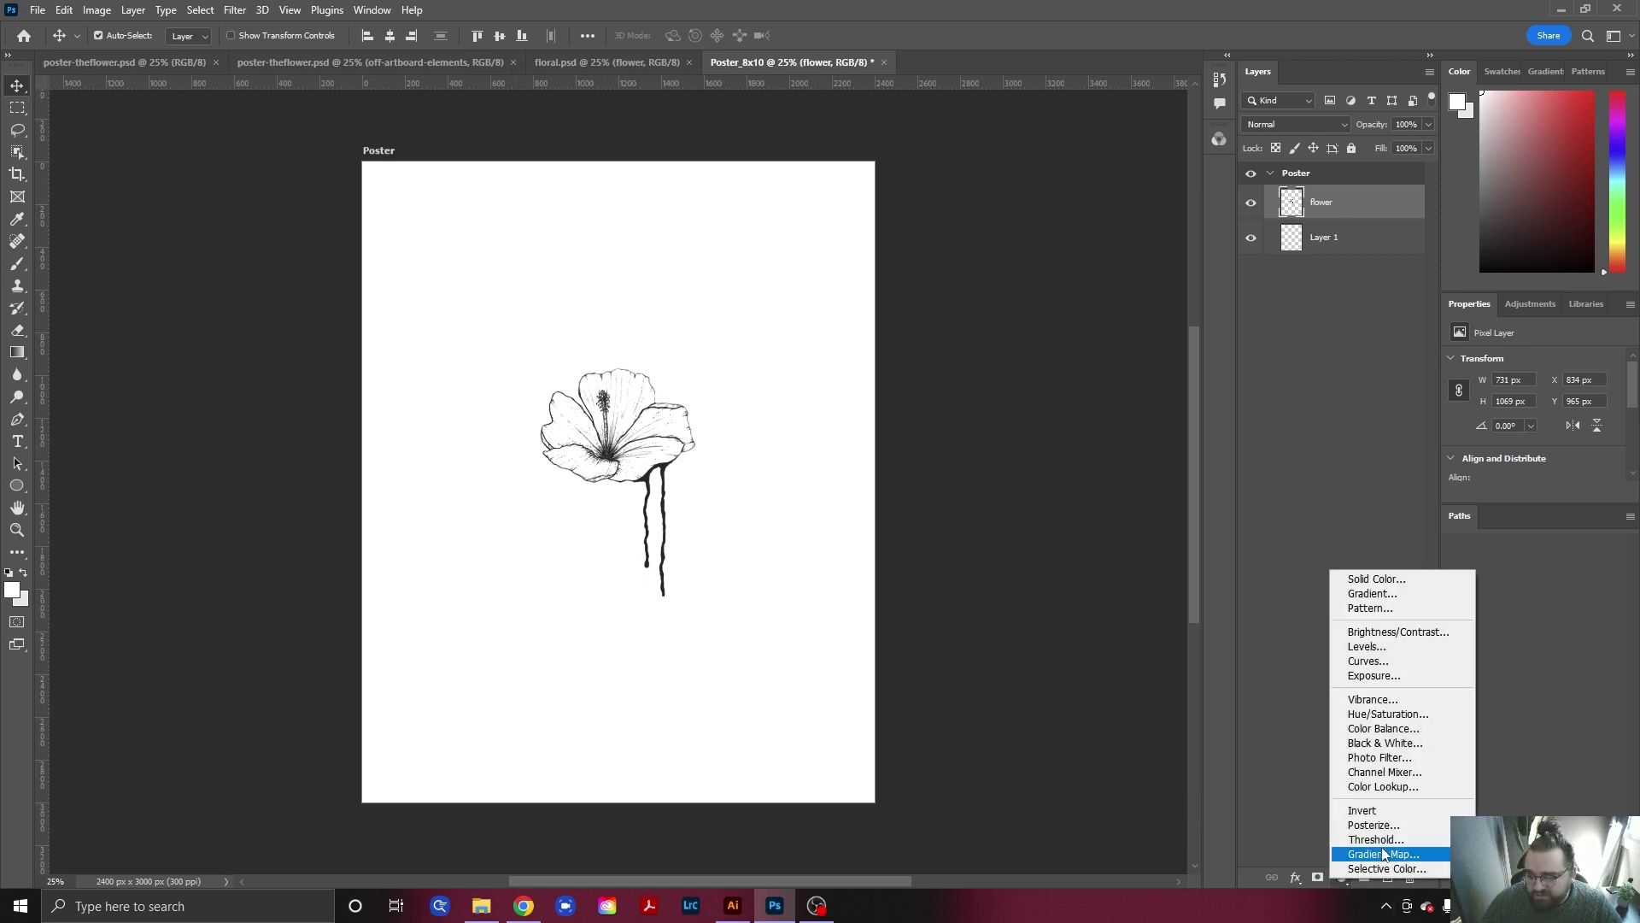
{"action": "left_click", "coordinate": [1408, 581]}
{"action": "left_click", "coordinate": [721, 241]}
{"action": "left_click", "coordinate": [960, 204]}
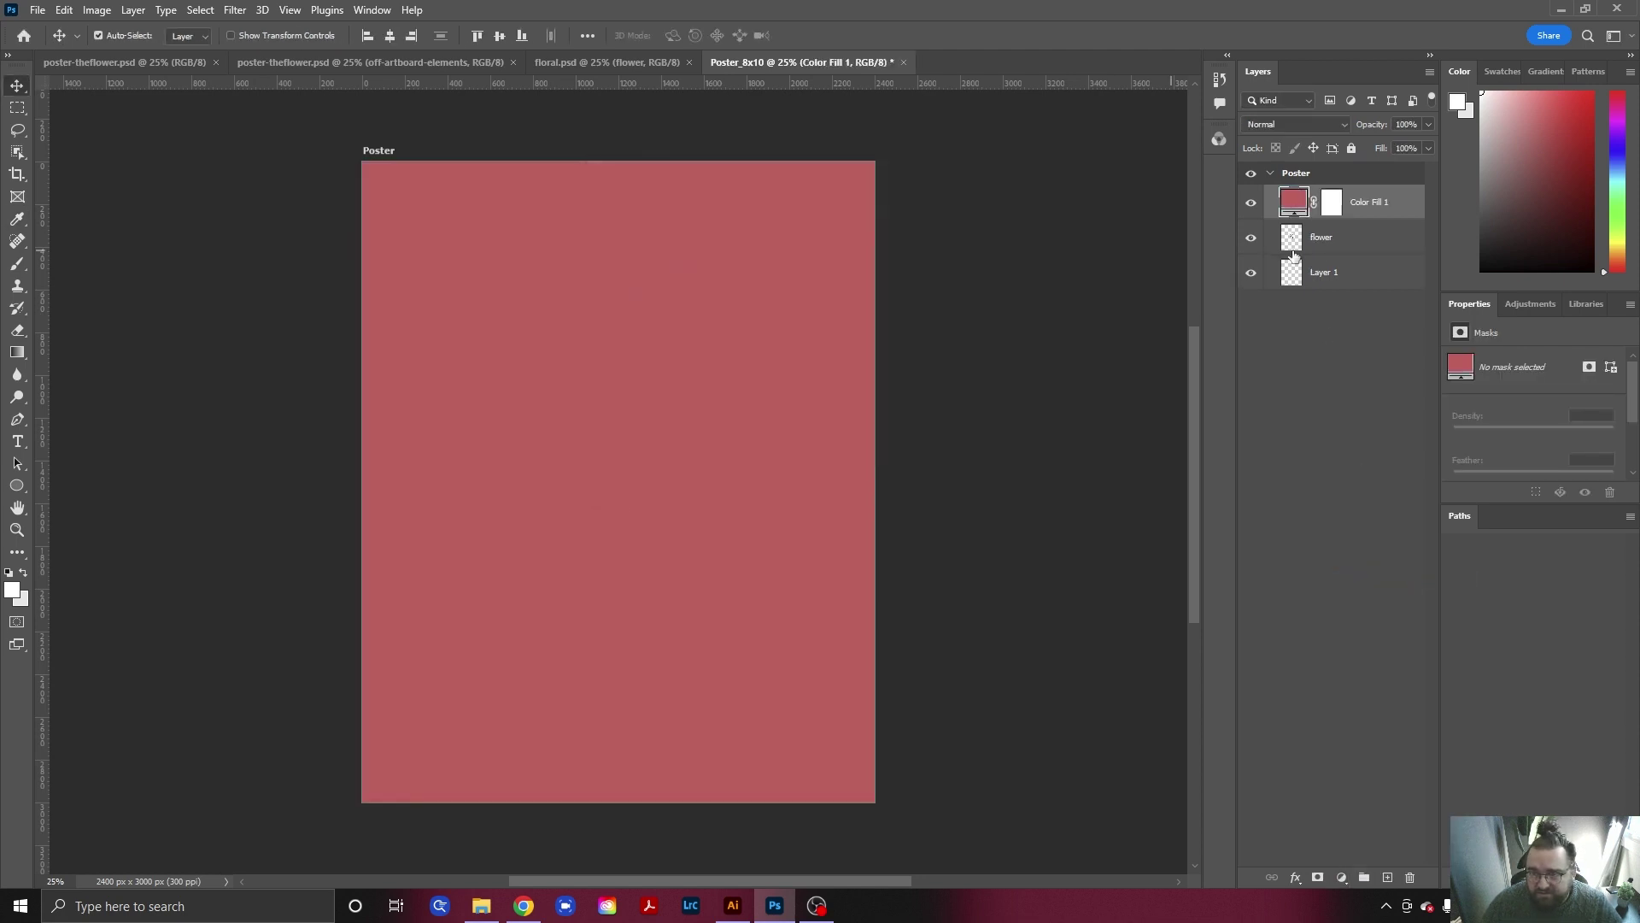
{"action": "left_click_drag", "start_coordinate": [1363, 214], "coordinate": [1360, 253]}
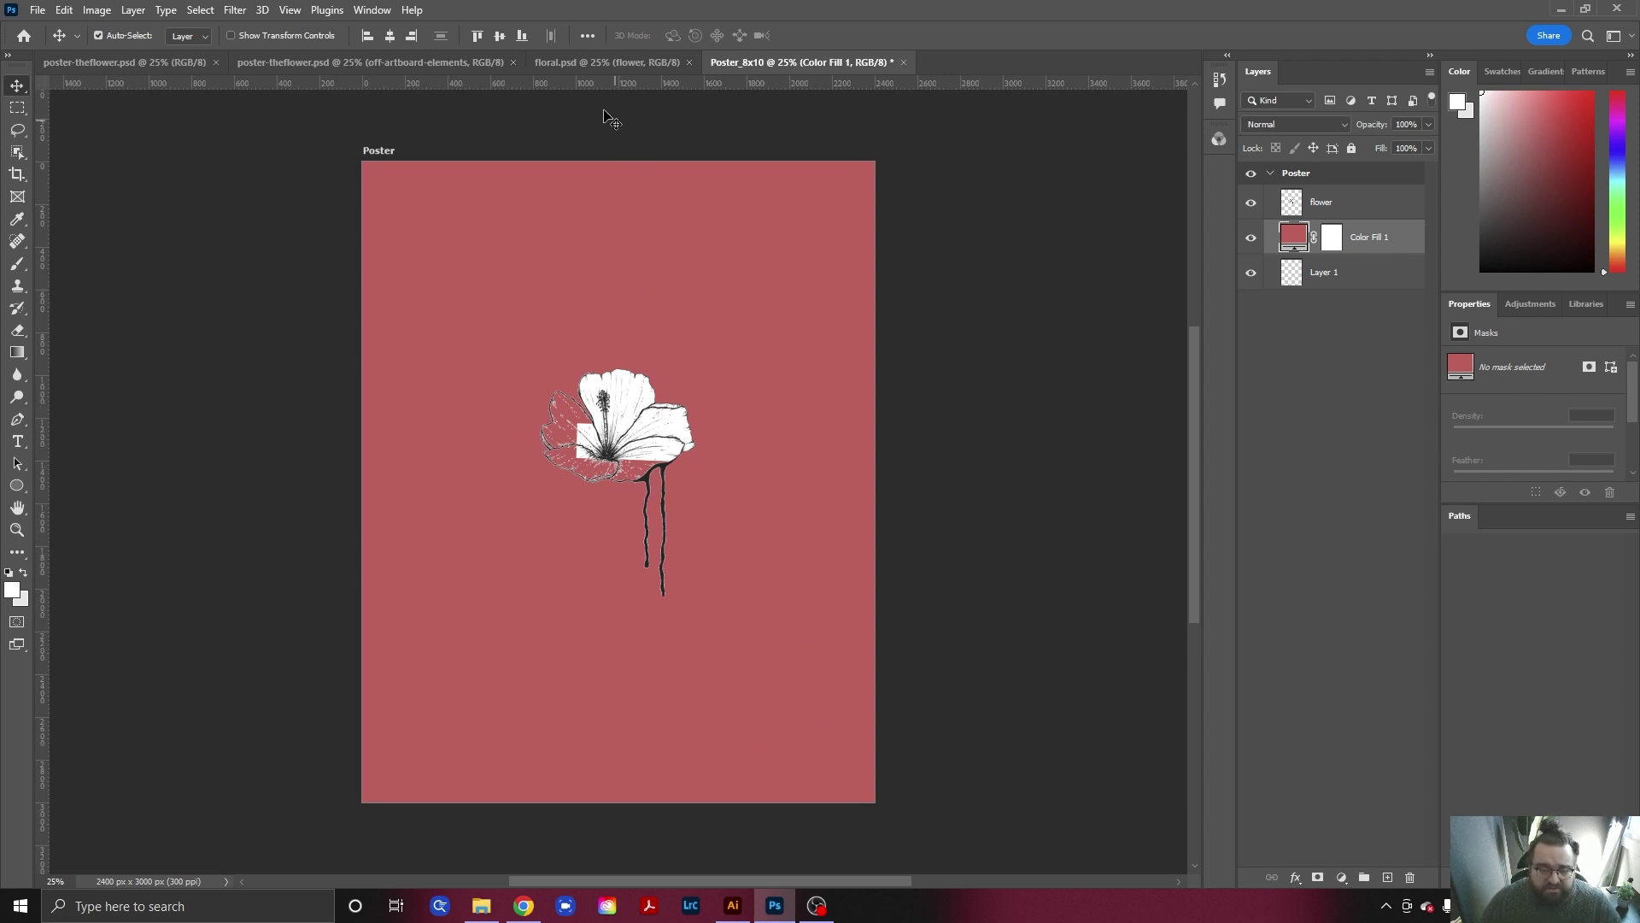
Make the flower layer active and enlarge the hard round Brush to about 100 px for painting the petals.
{"action": "key", "text": "z"}
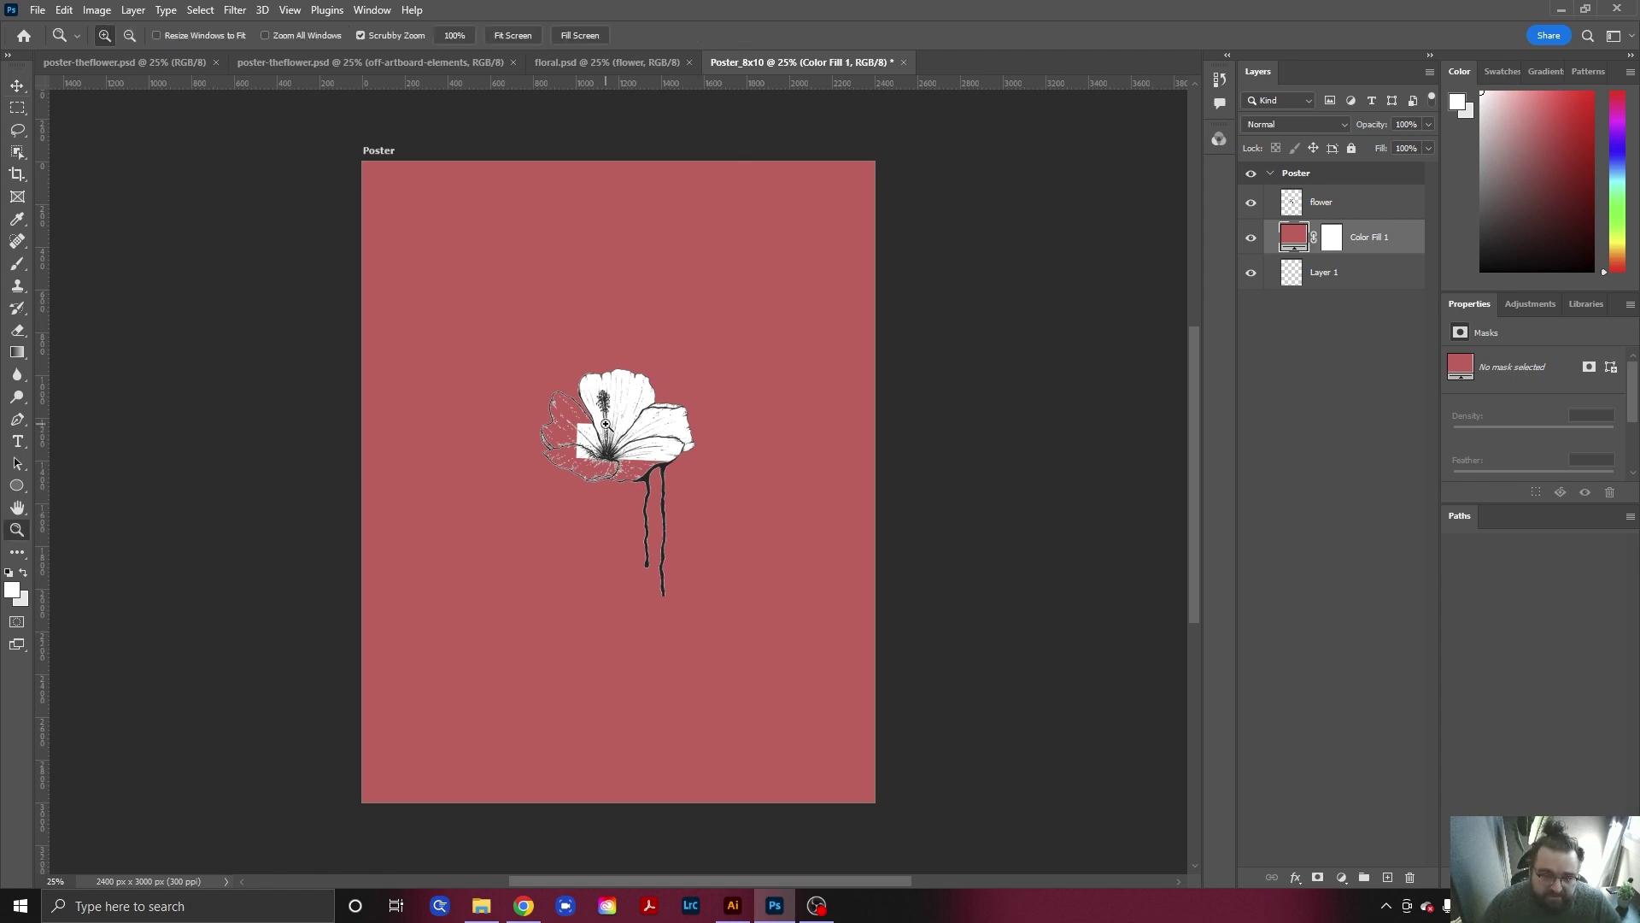
{"action": "left_click", "coordinate": [592, 440]}
{"action": "left_click_drag", "start_coordinate": [705, 372], "coordinate": [793, 411]}
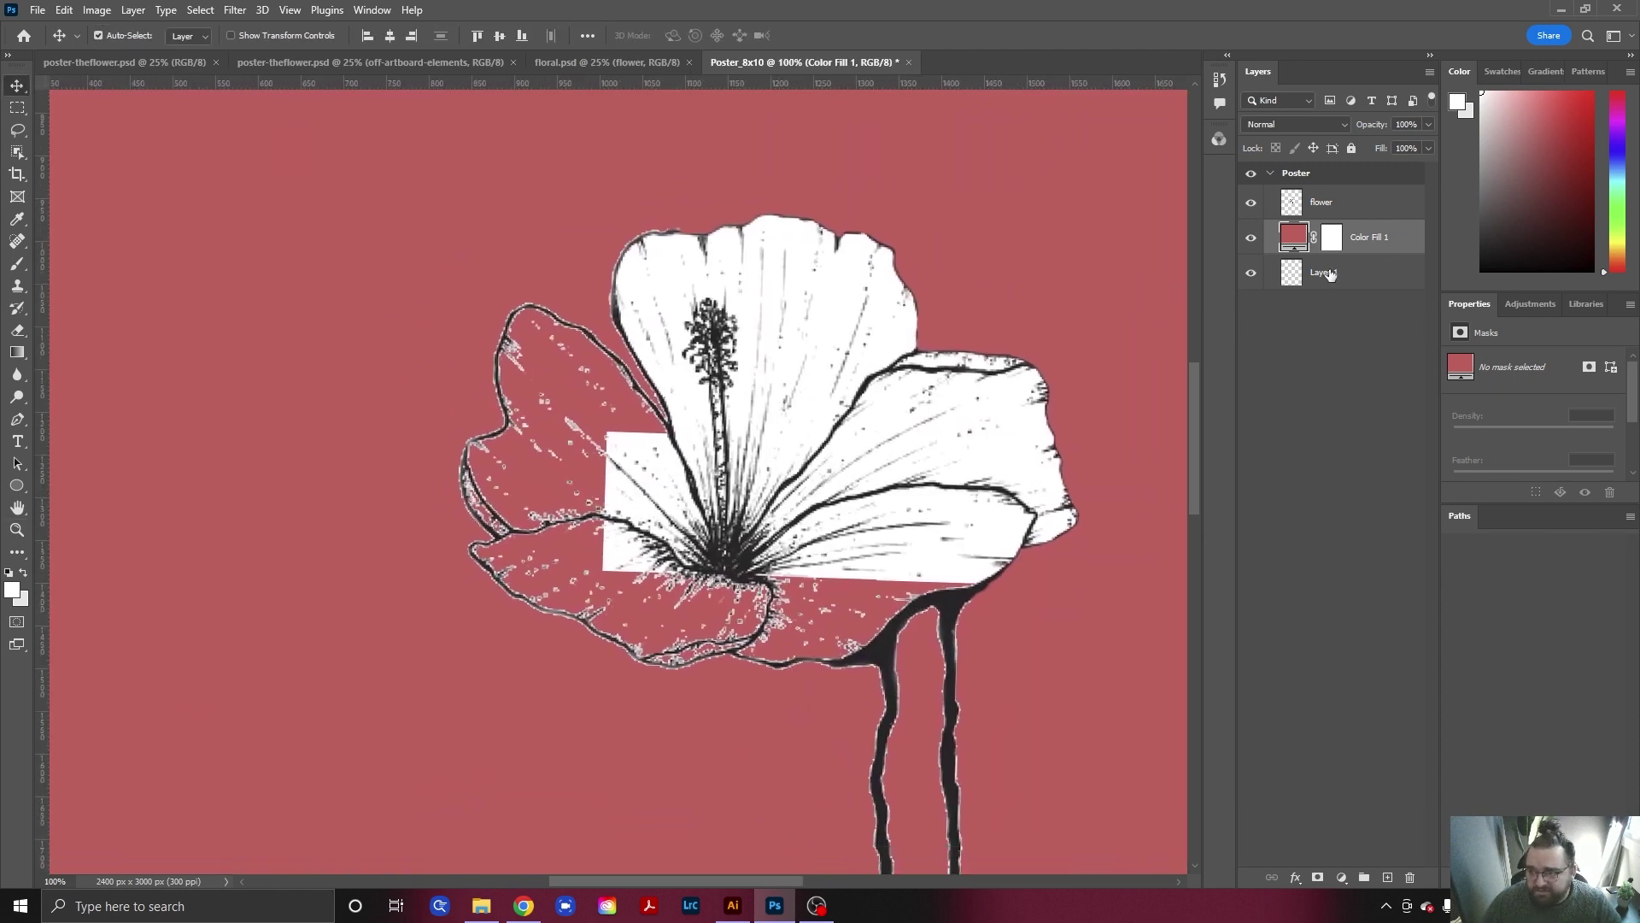
{"action": "left_click", "coordinate": [1339, 204]}
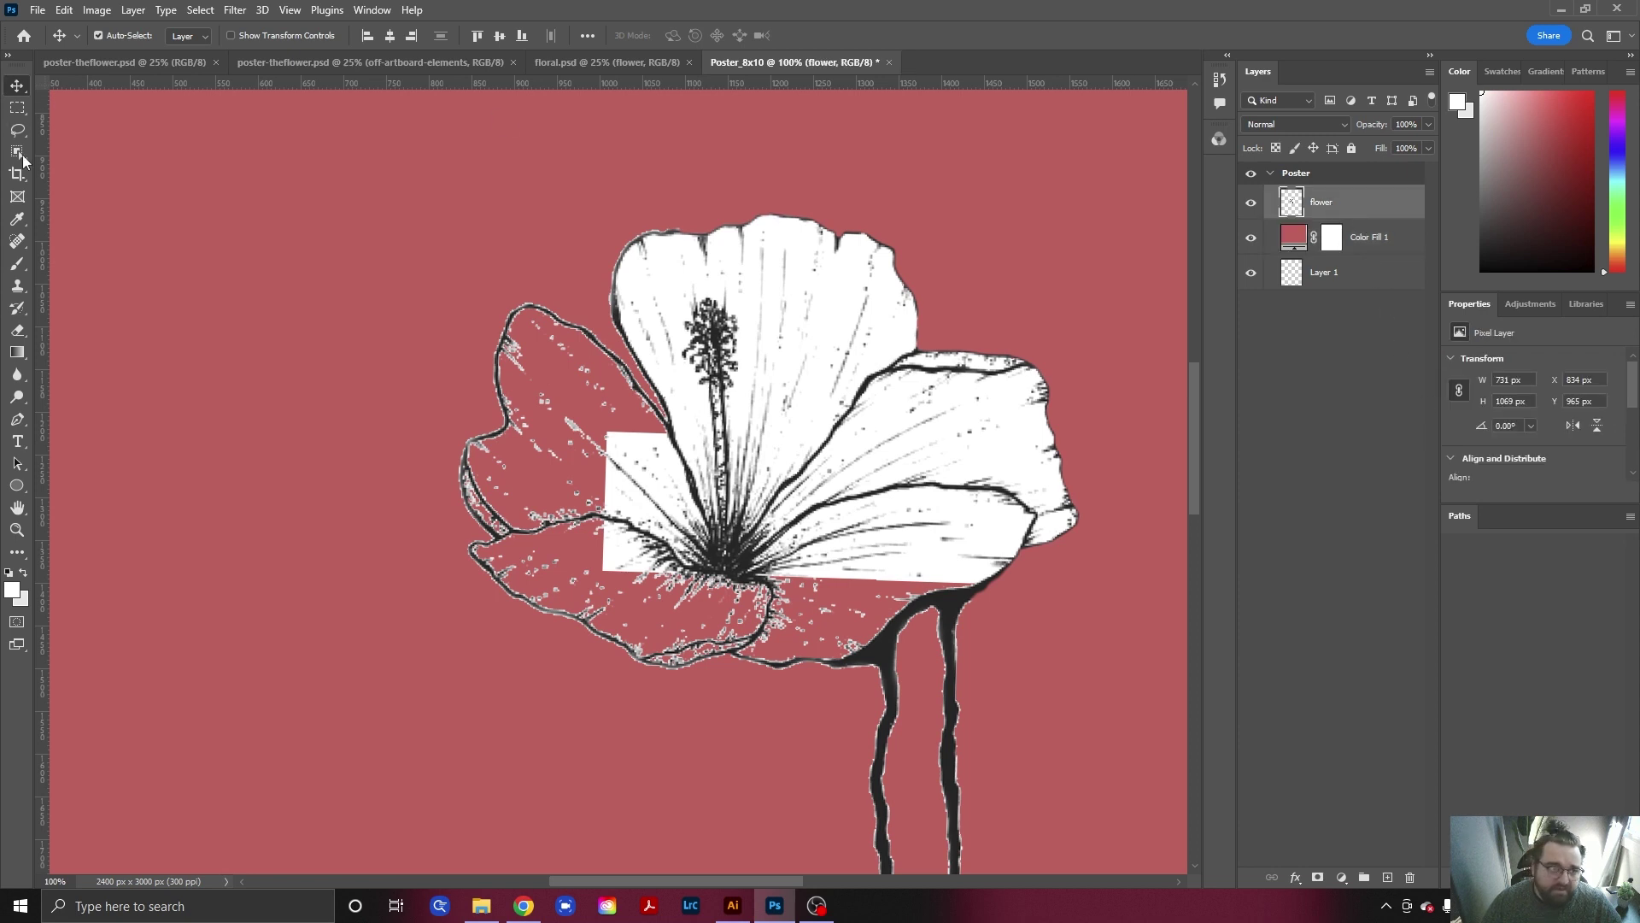
{"action": "left_click", "coordinate": [17, 265]}
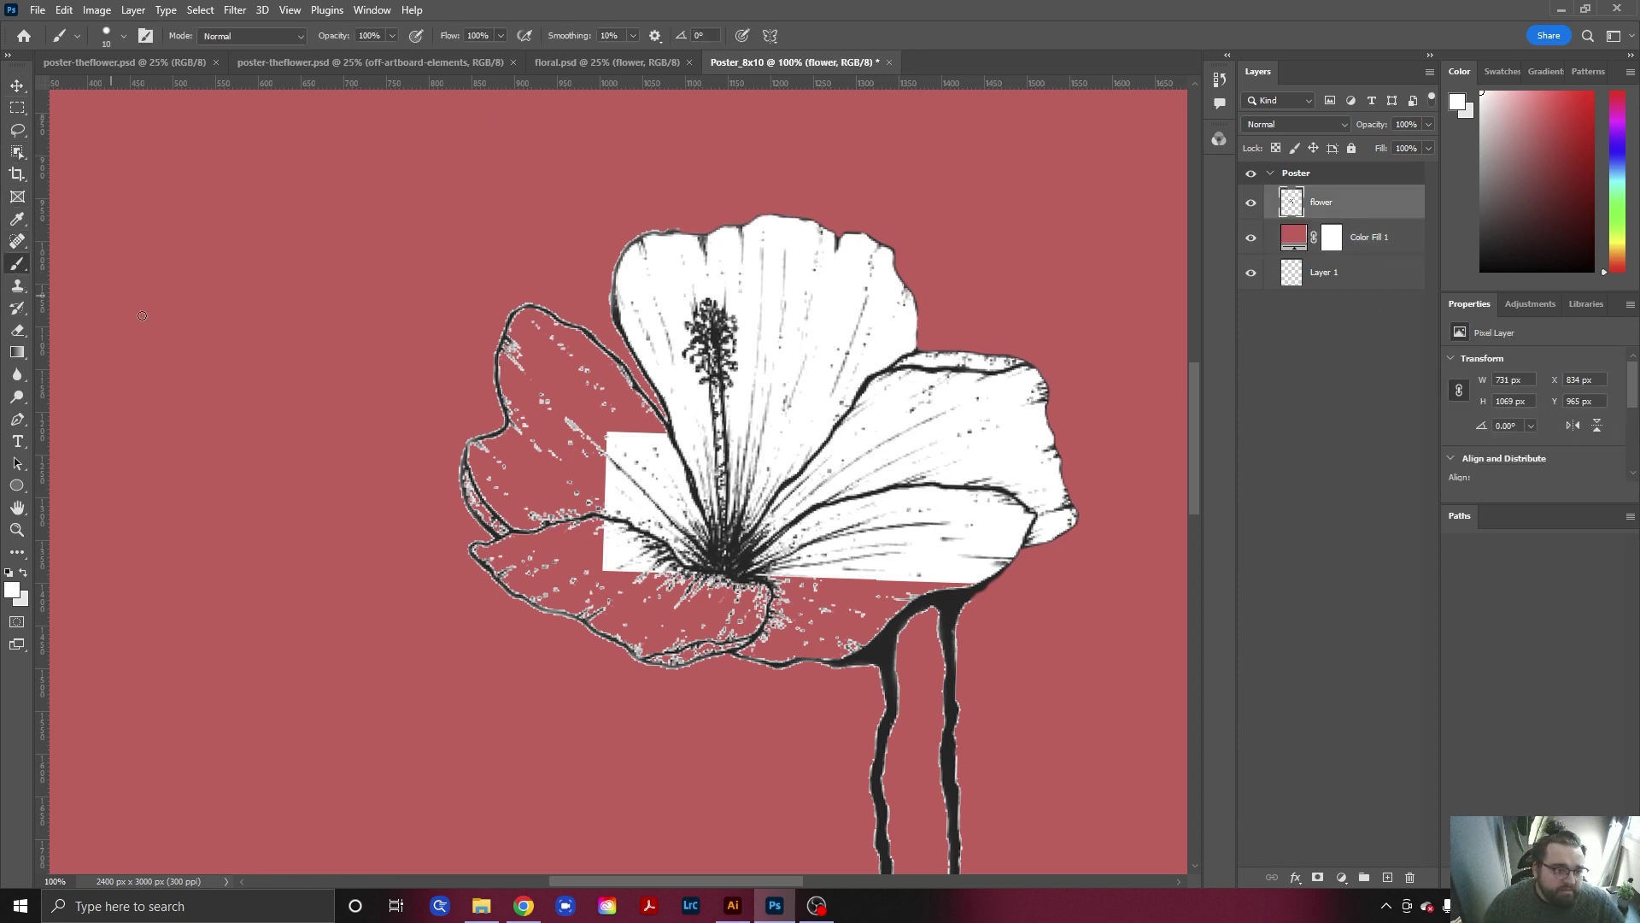
{"action": "left_click", "coordinate": [124, 36]}
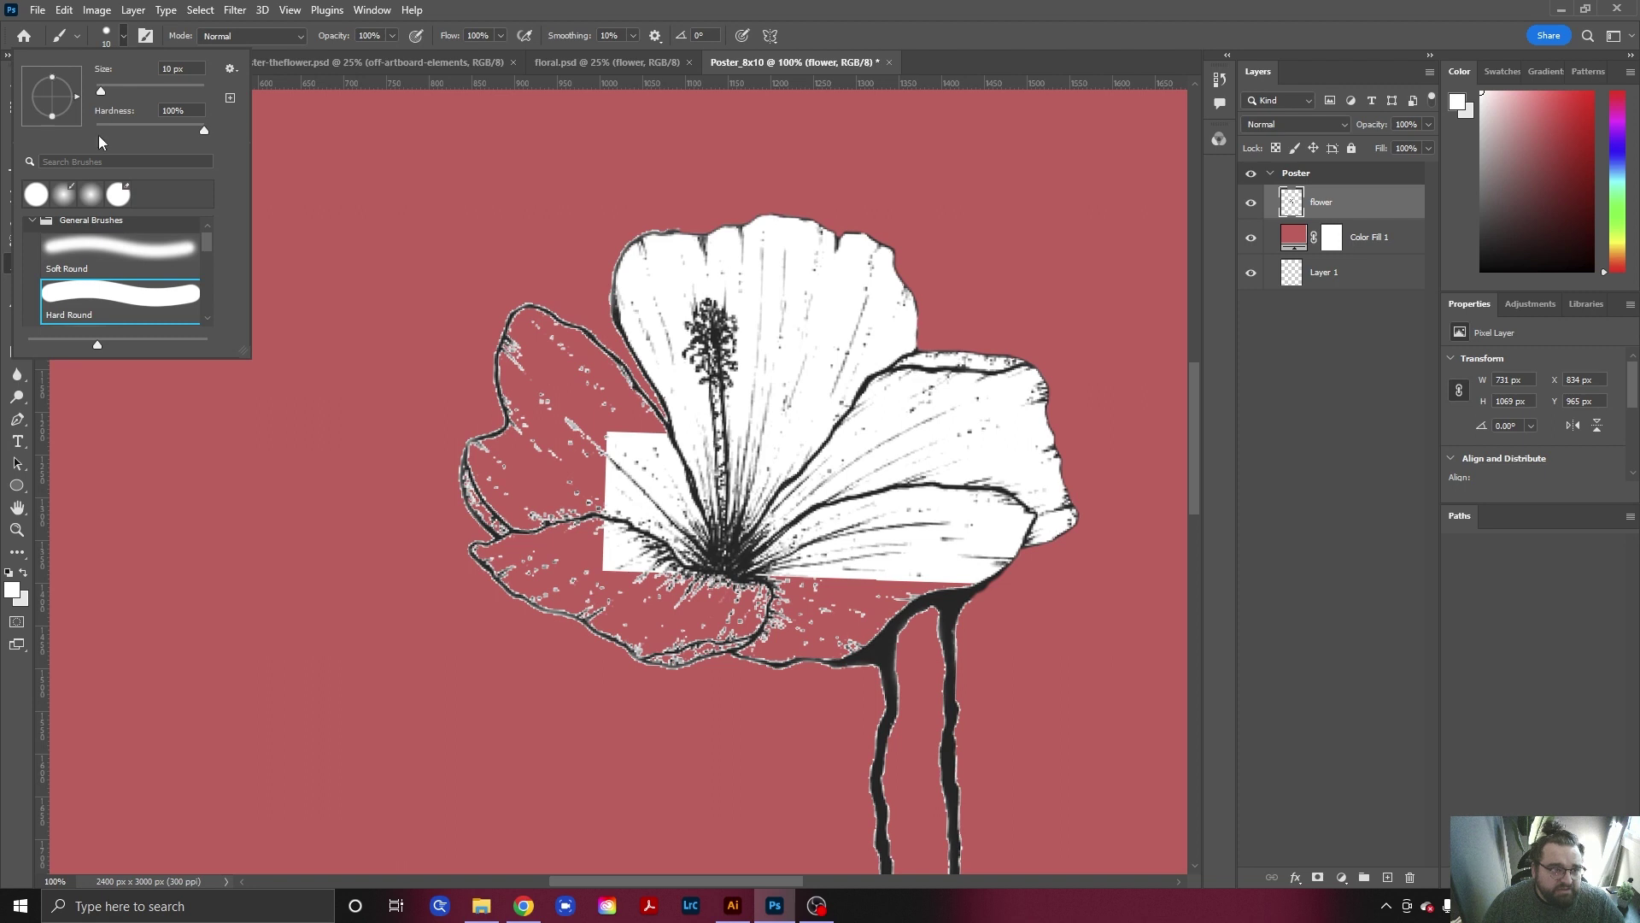
{"action": "left_click", "coordinate": [125, 38]}
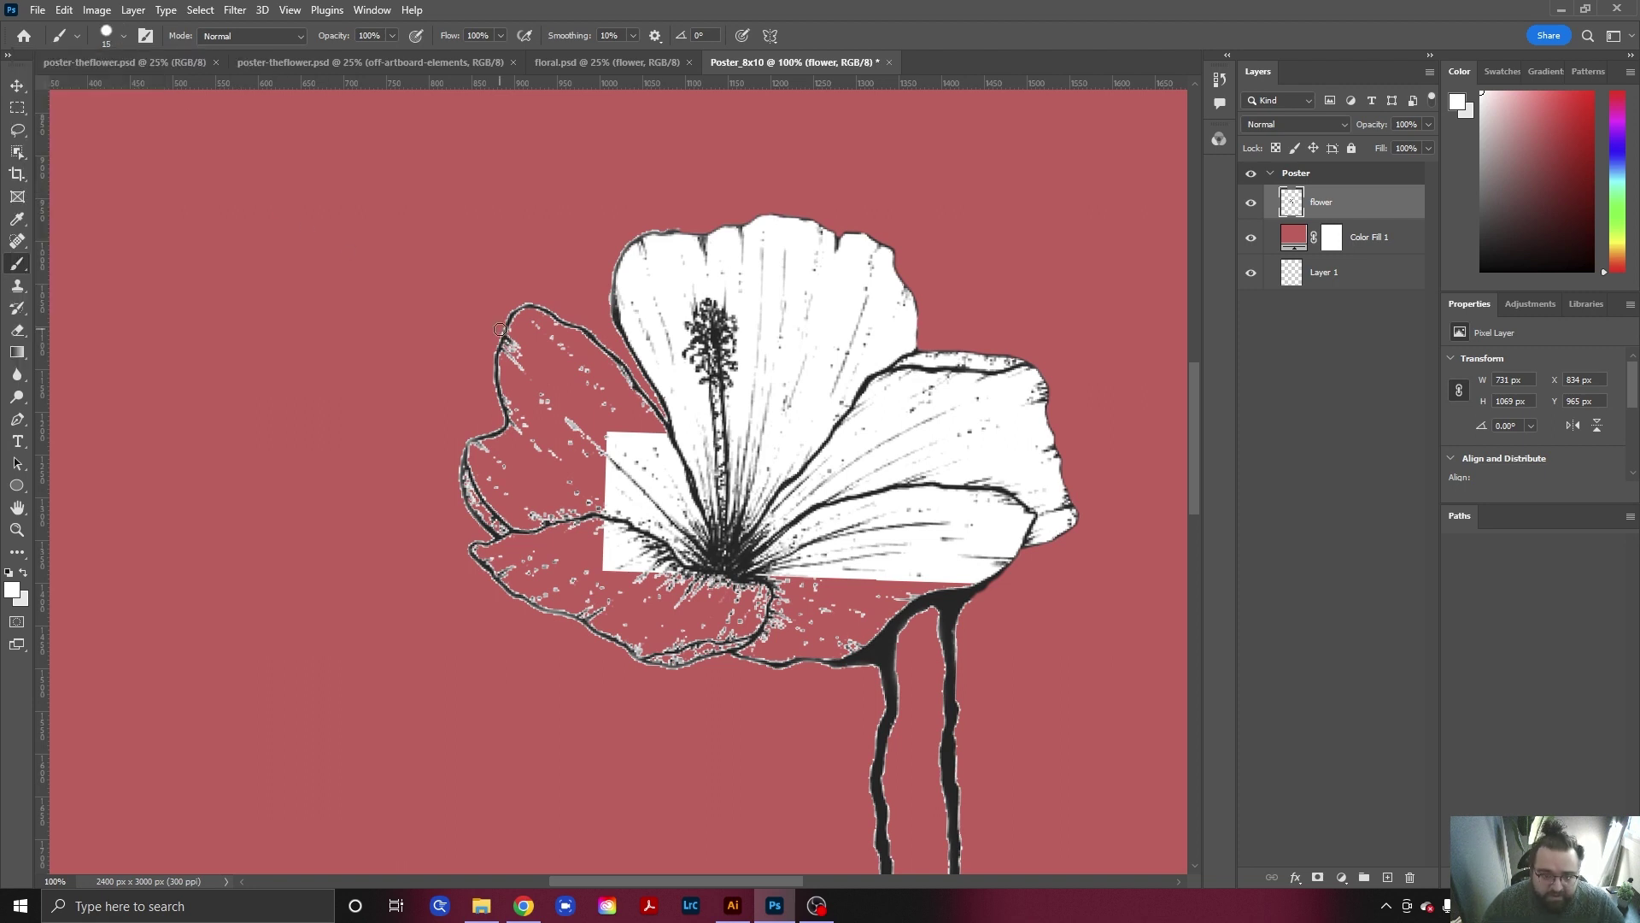
{"action": "key", "text": "bracketright"}
{"action": "key", "text": "bracketright"}
{"action": "key", "text": "bracketright"}
{"action": "key", "text": "bracketright"}
{"action": "key", "text": "bracketright"}
{"action": "key", "text": "bracketright"}
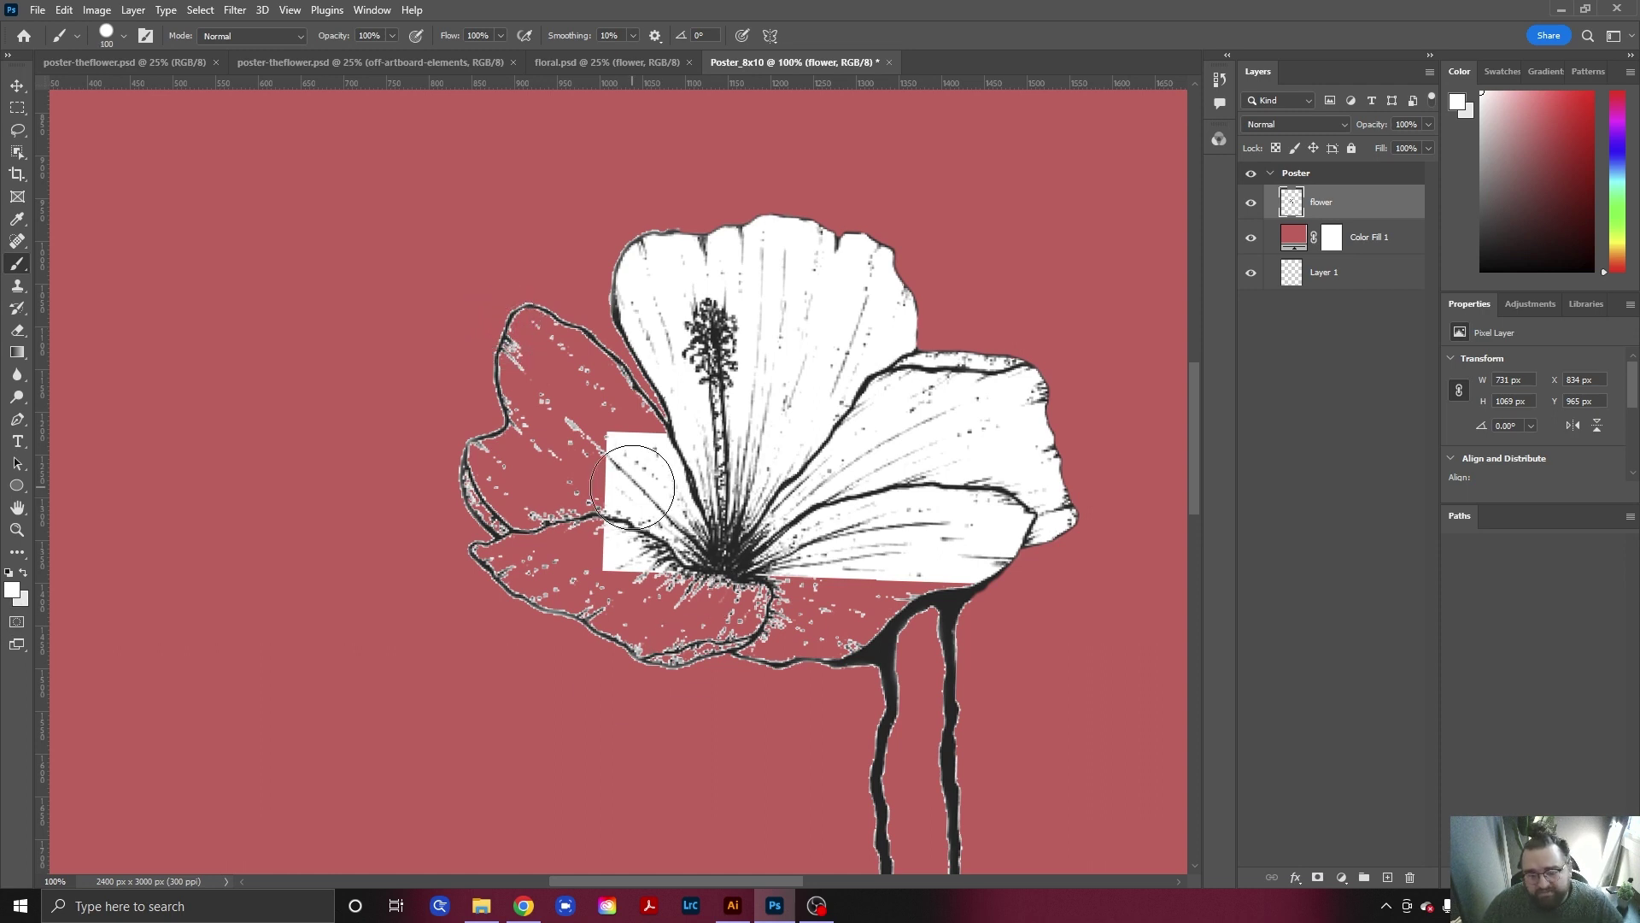
Add a new empty layer directly above the red color fill, beneath the flower layer.
{"action": "mouse_move", "coordinate": [629, 468]}
{"action": "left_mouse_down"}
{"action": "mouse_move", "coordinate": [542, 357]}
{"action": "mouse_move", "coordinate": [577, 376]}
{"action": "mouse_move", "coordinate": [560, 359]}
{"action": "mouse_move", "coordinate": [568, 395]}
{"action": "left_mouse_up"}
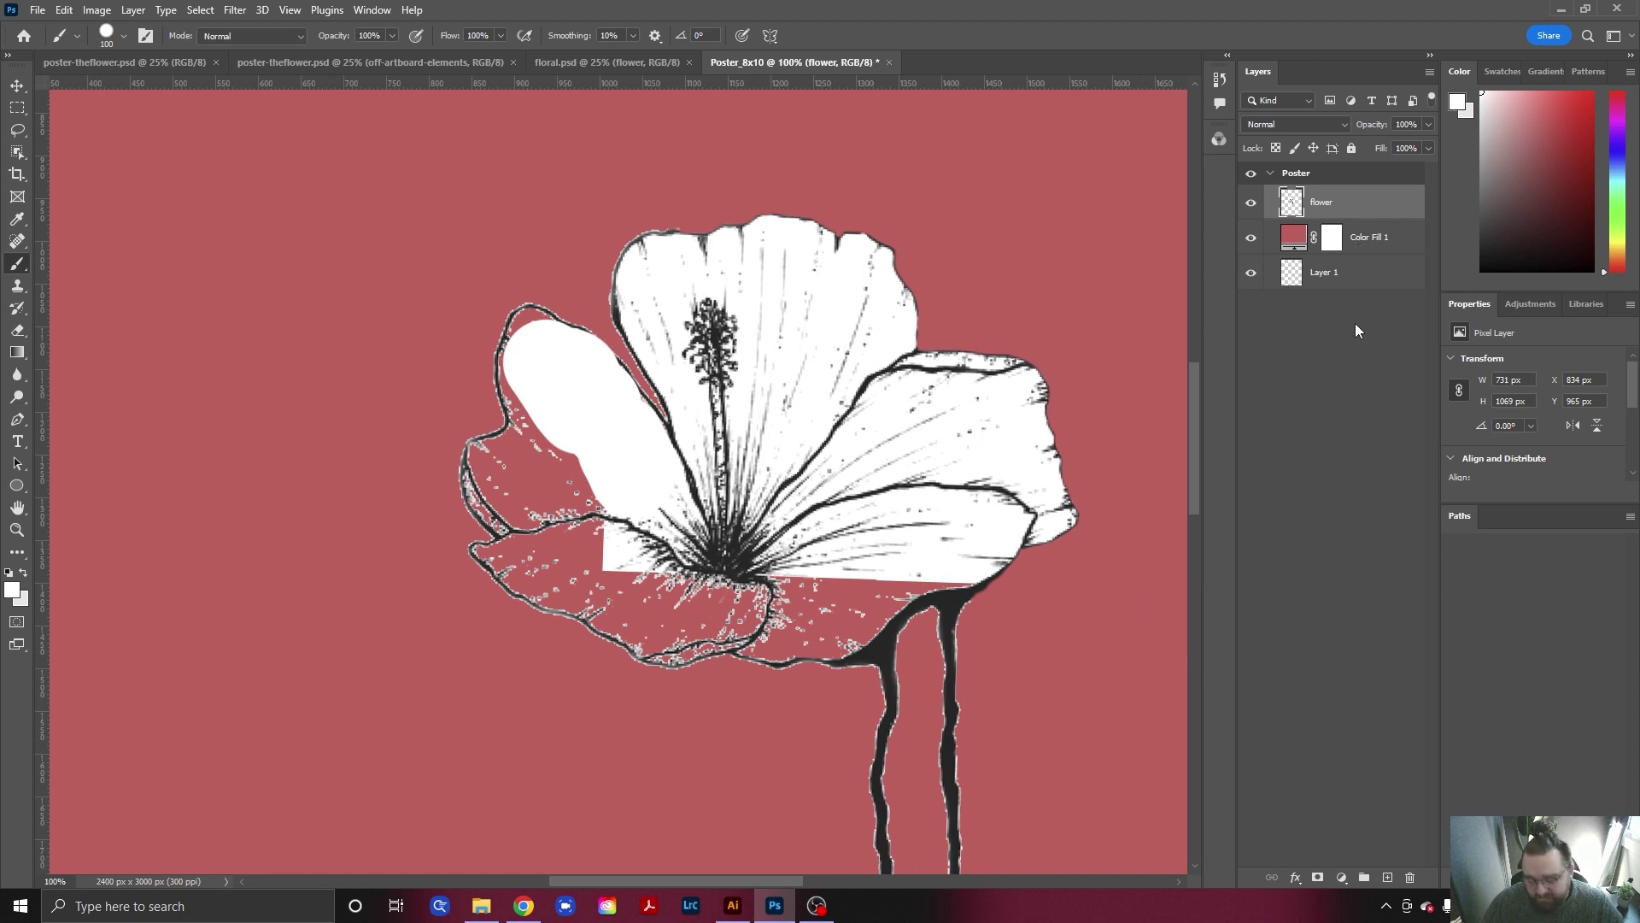
{"action": "key", "text": "ctrl+z"}
{"action": "left_click", "coordinate": [1366, 239]}
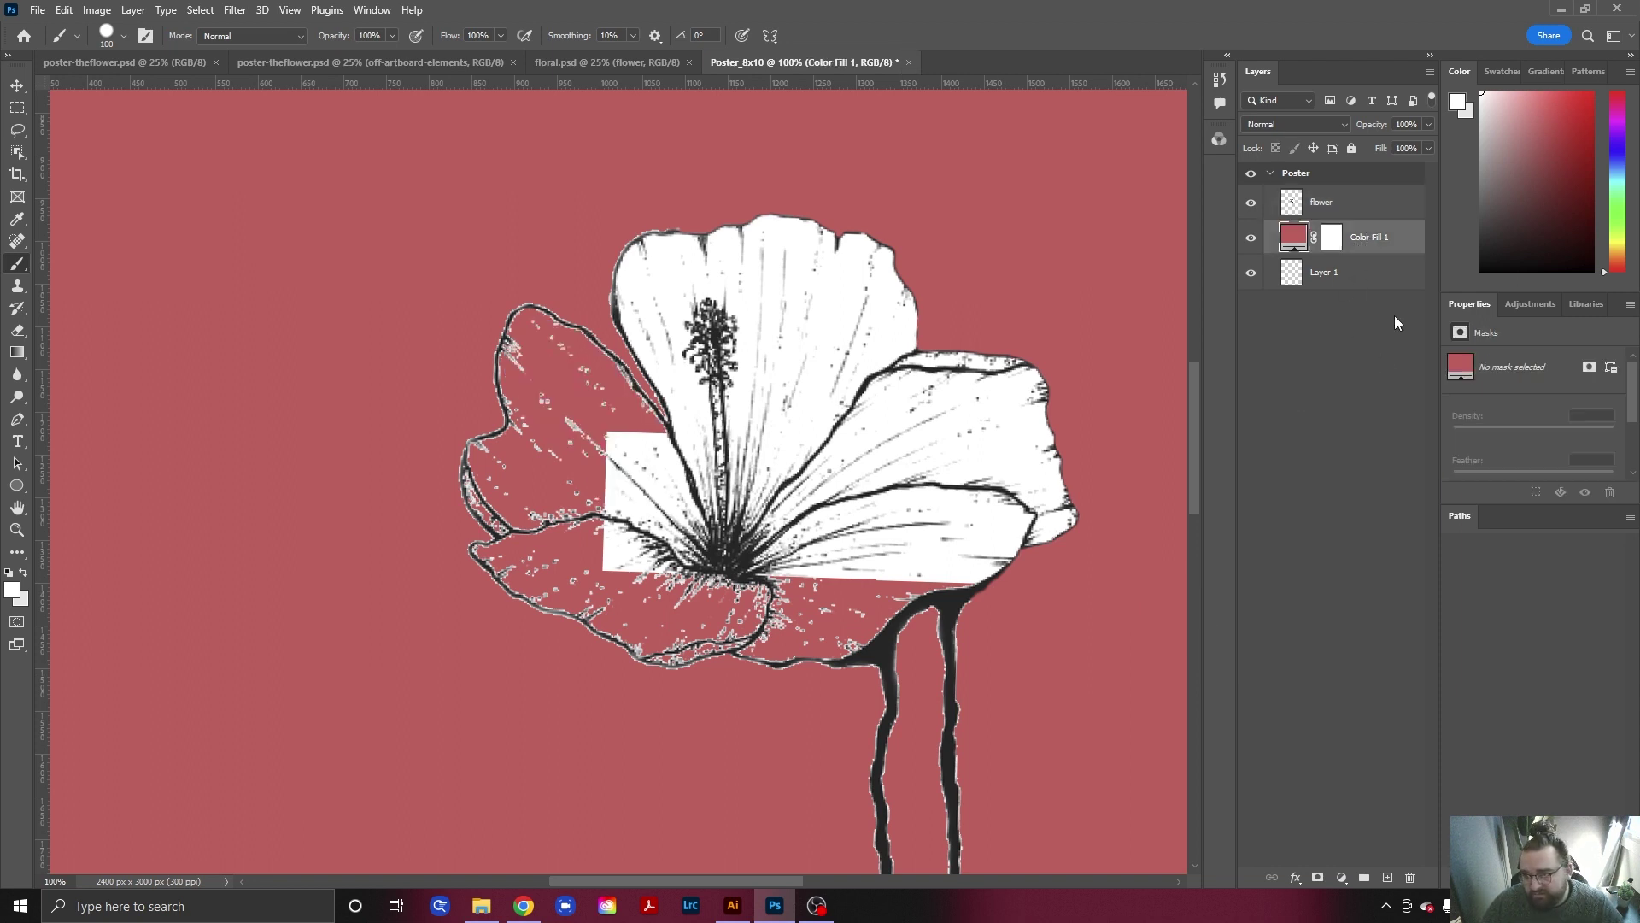
{"action": "left_click", "coordinate": [1387, 877]}
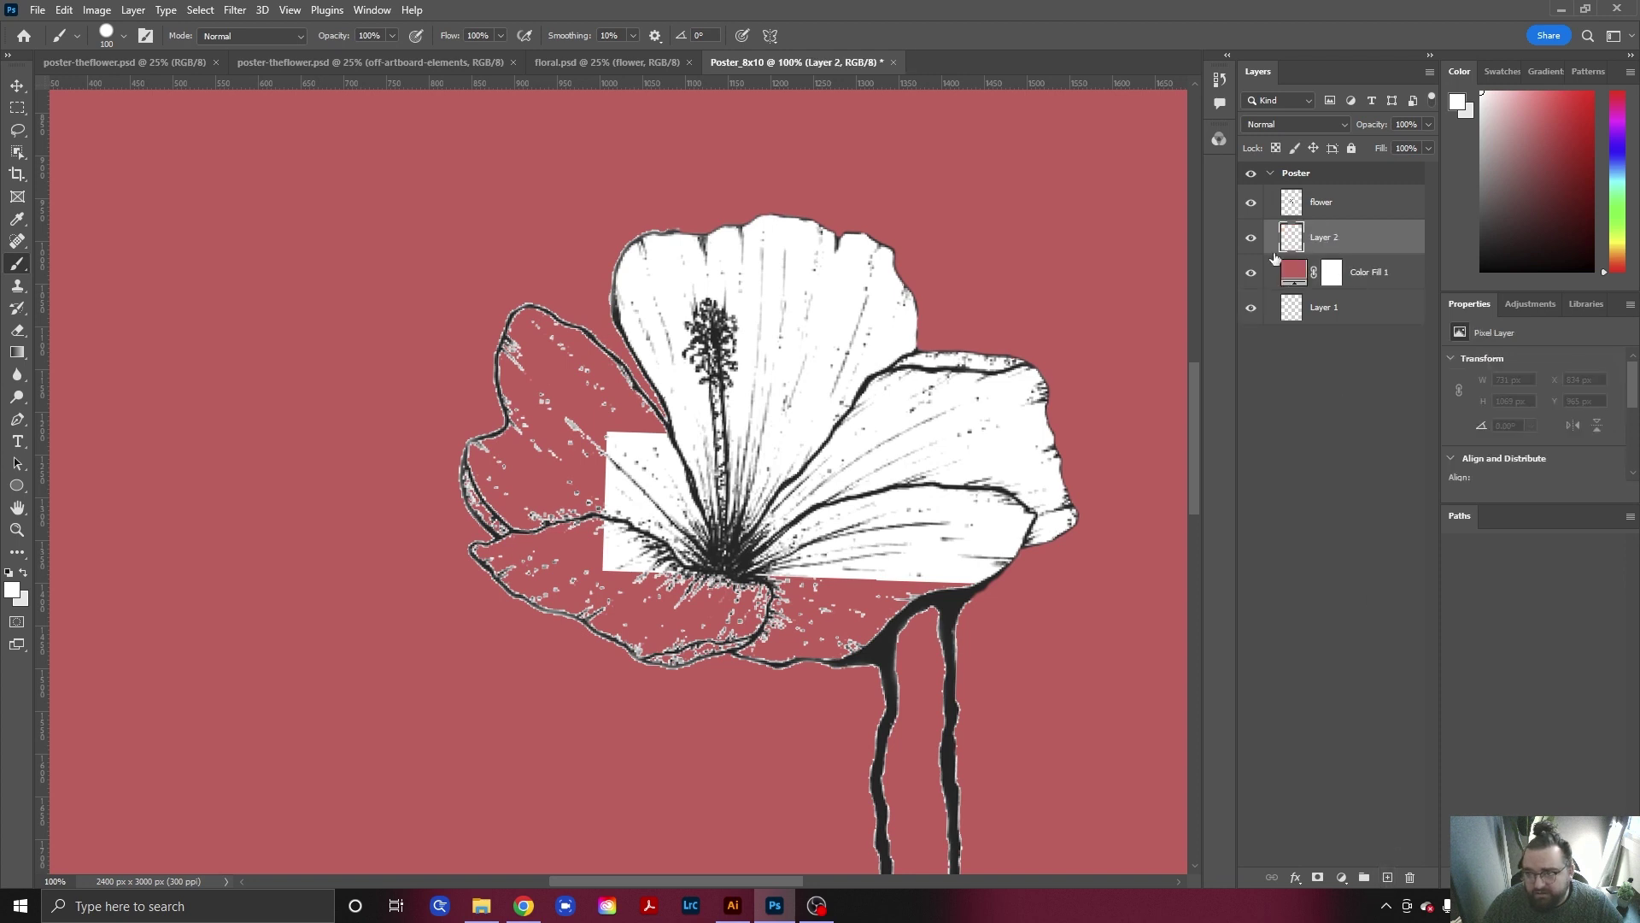
Paint the transparent left and lower petals white on the new layer with the 100 px hard round Brush, staying inside the outlines.
{"action": "mouse_move", "coordinate": [649, 504]}
{"action": "left_mouse_down"}
{"action": "mouse_move", "coordinate": [590, 432]}
{"action": "mouse_move", "coordinate": [616, 464]}
{"action": "mouse_move", "coordinate": [599, 395]}
{"action": "left_mouse_up"}
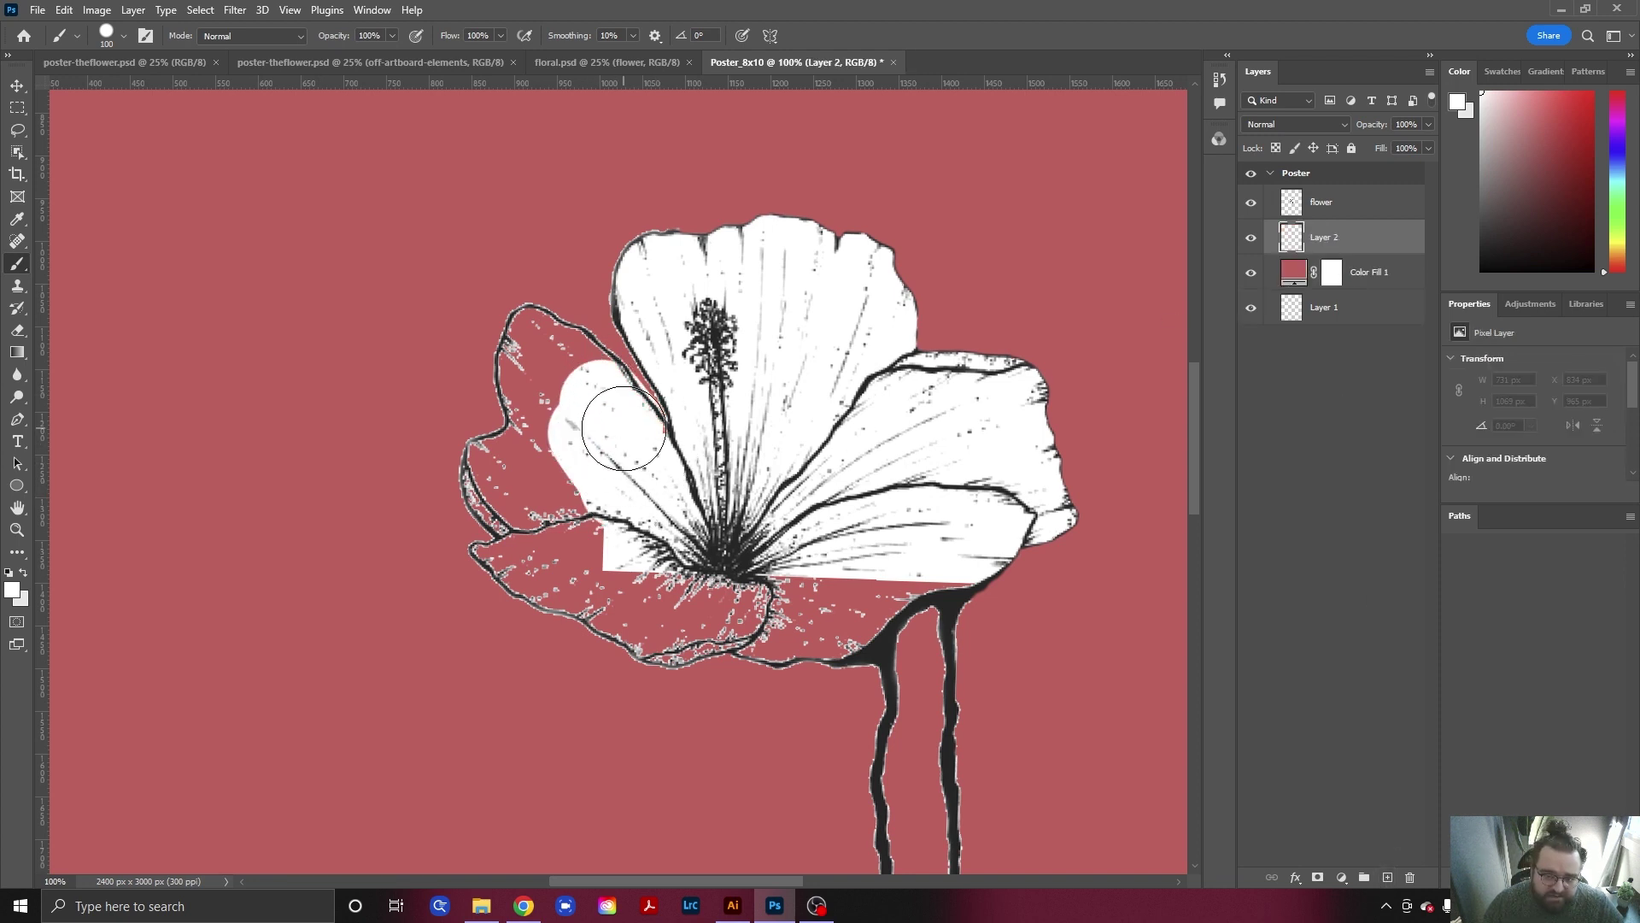
{"action": "key", "text": "ctrl+z"}
{"action": "left_click_drag", "start_coordinate": [628, 454], "coordinate": [558, 362]}
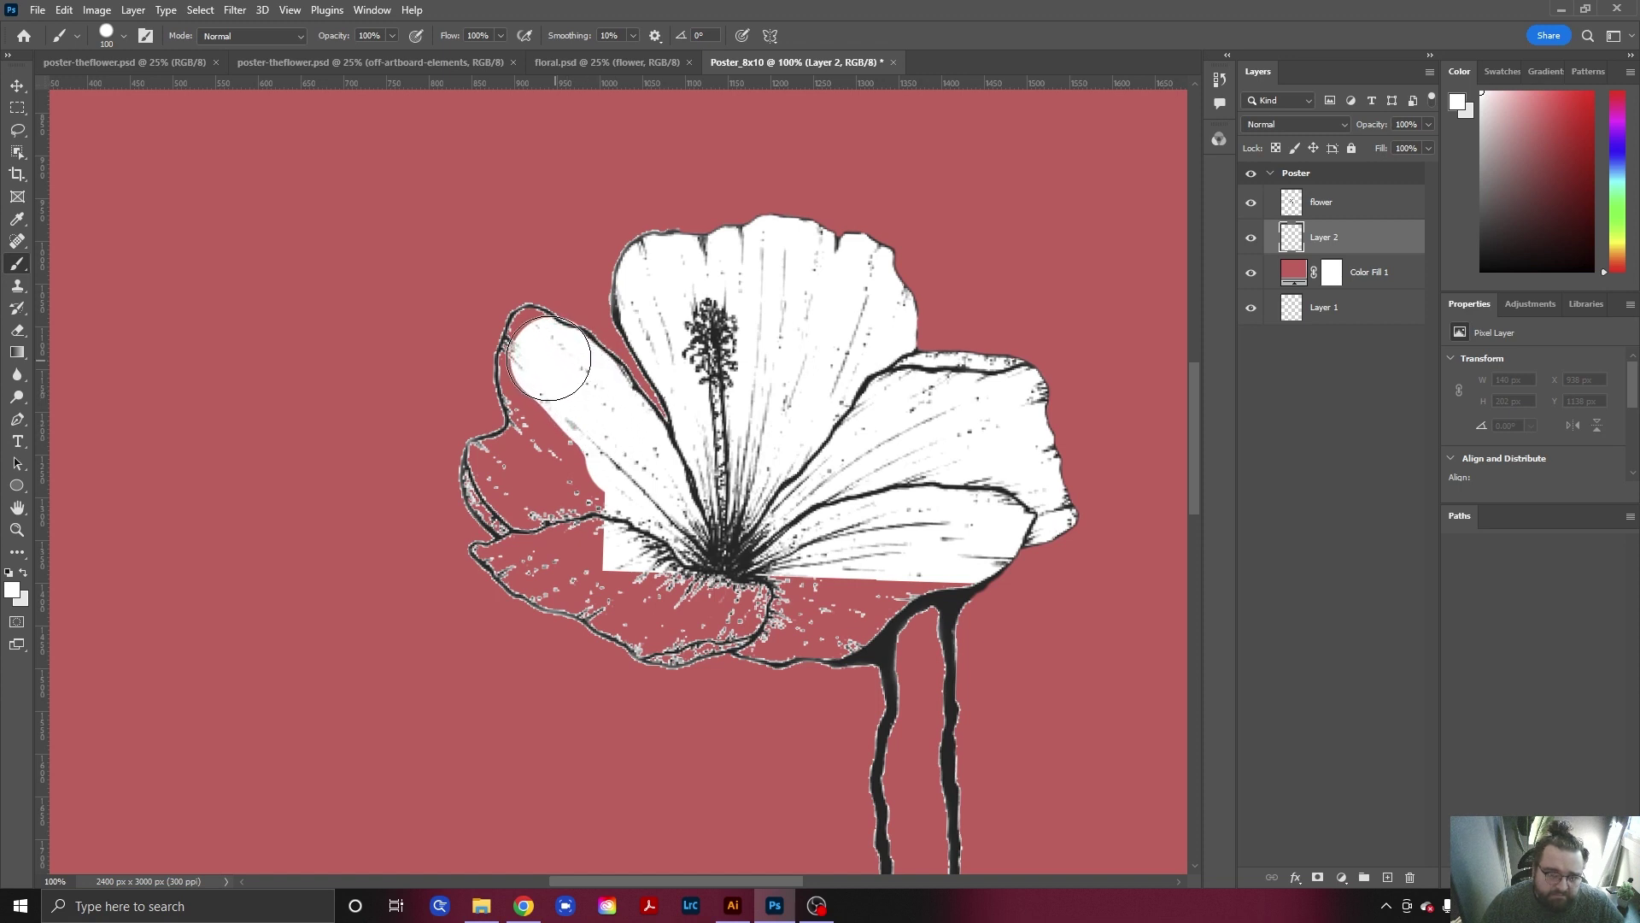
{"action": "key", "text": "ctrl+z"}
{"action": "left_click_drag", "start_coordinate": [620, 428], "coordinate": [540, 355]}
{"action": "mouse_move", "coordinate": [578, 428]}
{"action": "left_mouse_down"}
{"action": "mouse_move", "coordinate": [659, 575]}
{"action": "mouse_move", "coordinate": [632, 561]}
{"action": "mouse_move", "coordinate": [874, 585]}
{"action": "mouse_move", "coordinate": [901, 558]}
{"action": "mouse_move", "coordinate": [945, 554]}
{"action": "mouse_move", "coordinate": [842, 616]}
{"action": "mouse_move", "coordinate": [662, 607]}
{"action": "mouse_move", "coordinate": [510, 478]}
{"action": "left_mouse_up"}
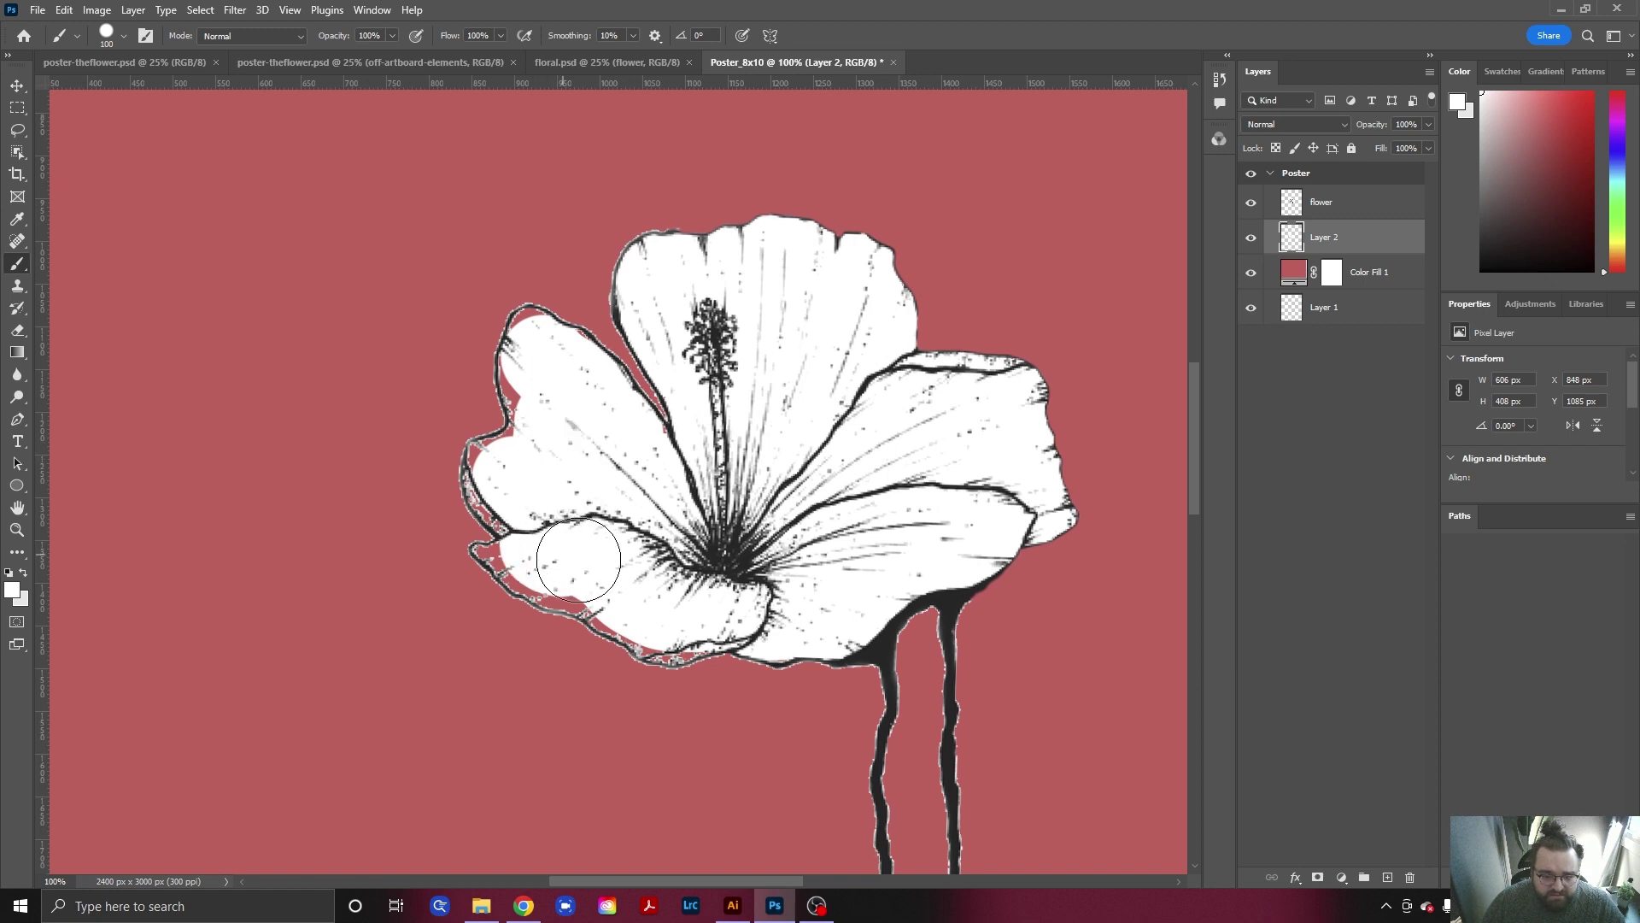
Fill the remaining gaps along the petal edges and tips with white, reducing the brush to 45 px and 15 px.
{"action": "key", "text": "bracketleft"}
{"action": "key", "text": "bracketleft"}
{"action": "key", "text": "bracketleft"}
{"action": "key", "text": "bracketleft"}
{"action": "key", "text": "bracketleft"}
{"action": "key", "text": "bracketleft"}
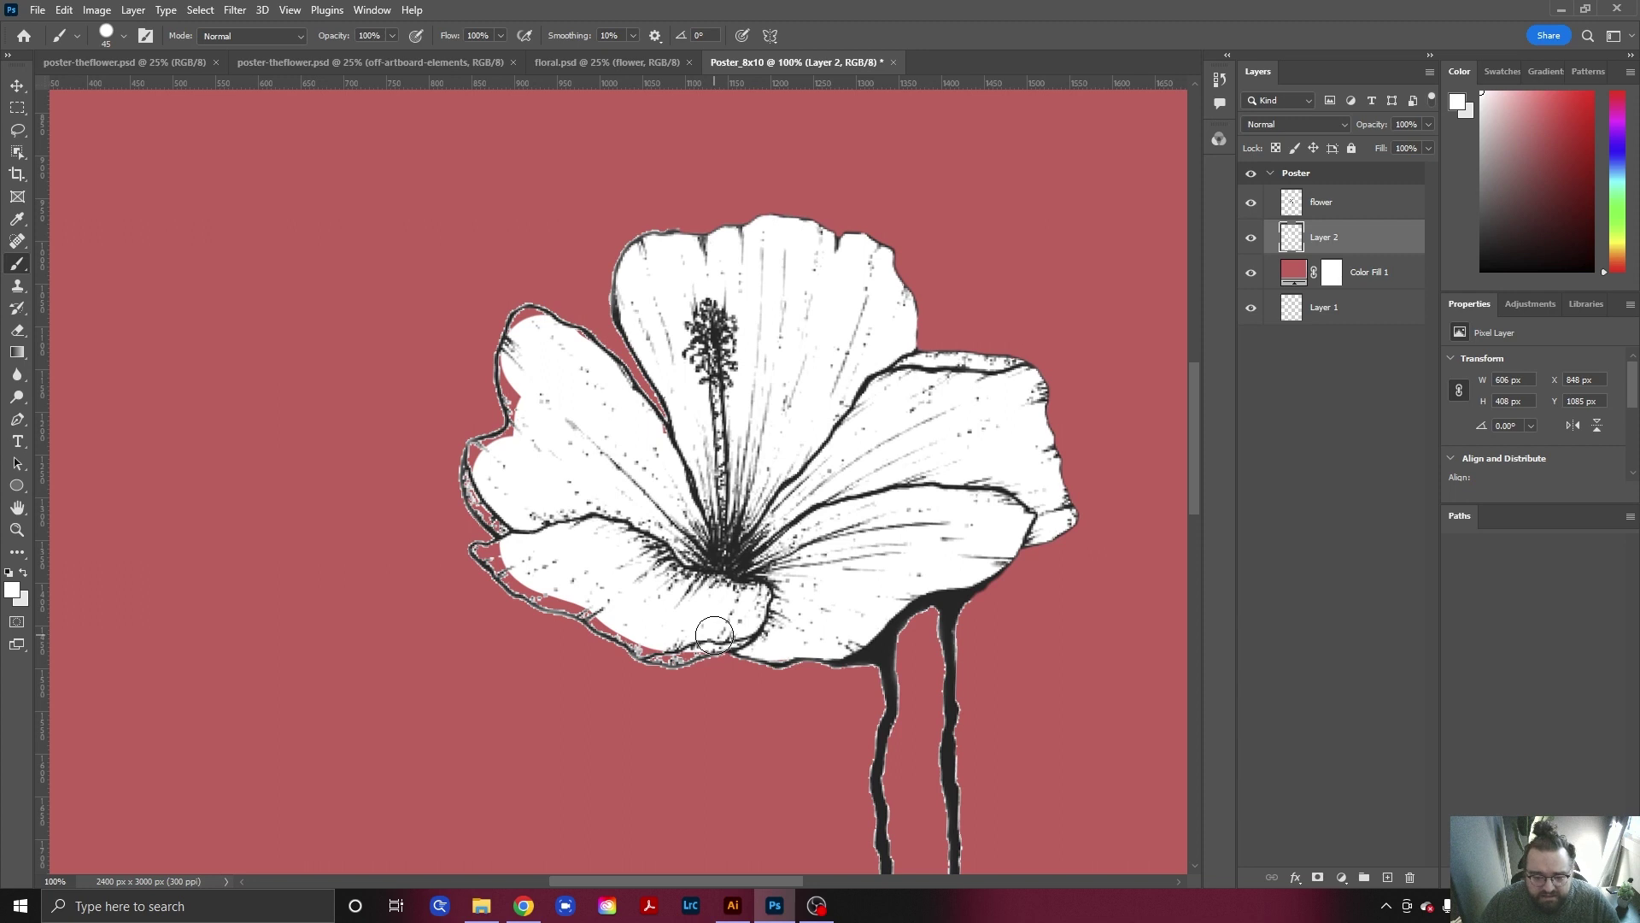
{"action": "mouse_move", "coordinate": [692, 639]}
{"action": "left_mouse_down"}
{"action": "mouse_move", "coordinate": [505, 561]}
{"action": "mouse_move", "coordinate": [534, 537]}
{"action": "mouse_move", "coordinate": [499, 512]}
{"action": "mouse_move", "coordinate": [481, 457]}
{"action": "mouse_move", "coordinate": [532, 426]}
{"action": "mouse_move", "coordinate": [517, 362]}
{"action": "mouse_move", "coordinate": [531, 325]}
{"action": "mouse_move", "coordinate": [610, 392]}
{"action": "mouse_move", "coordinate": [584, 354]}
{"action": "mouse_move", "coordinate": [673, 474]}
{"action": "left_mouse_up"}
{"action": "left_click_drag", "start_coordinate": [806, 659], "coordinate": [752, 632]}
{"action": "mouse_move", "coordinate": [541, 542]}
{"action": "left_mouse_down"}
{"action": "mouse_move", "coordinate": [503, 557]}
{"action": "mouse_move", "coordinate": [583, 570]}
{"action": "left_mouse_up"}
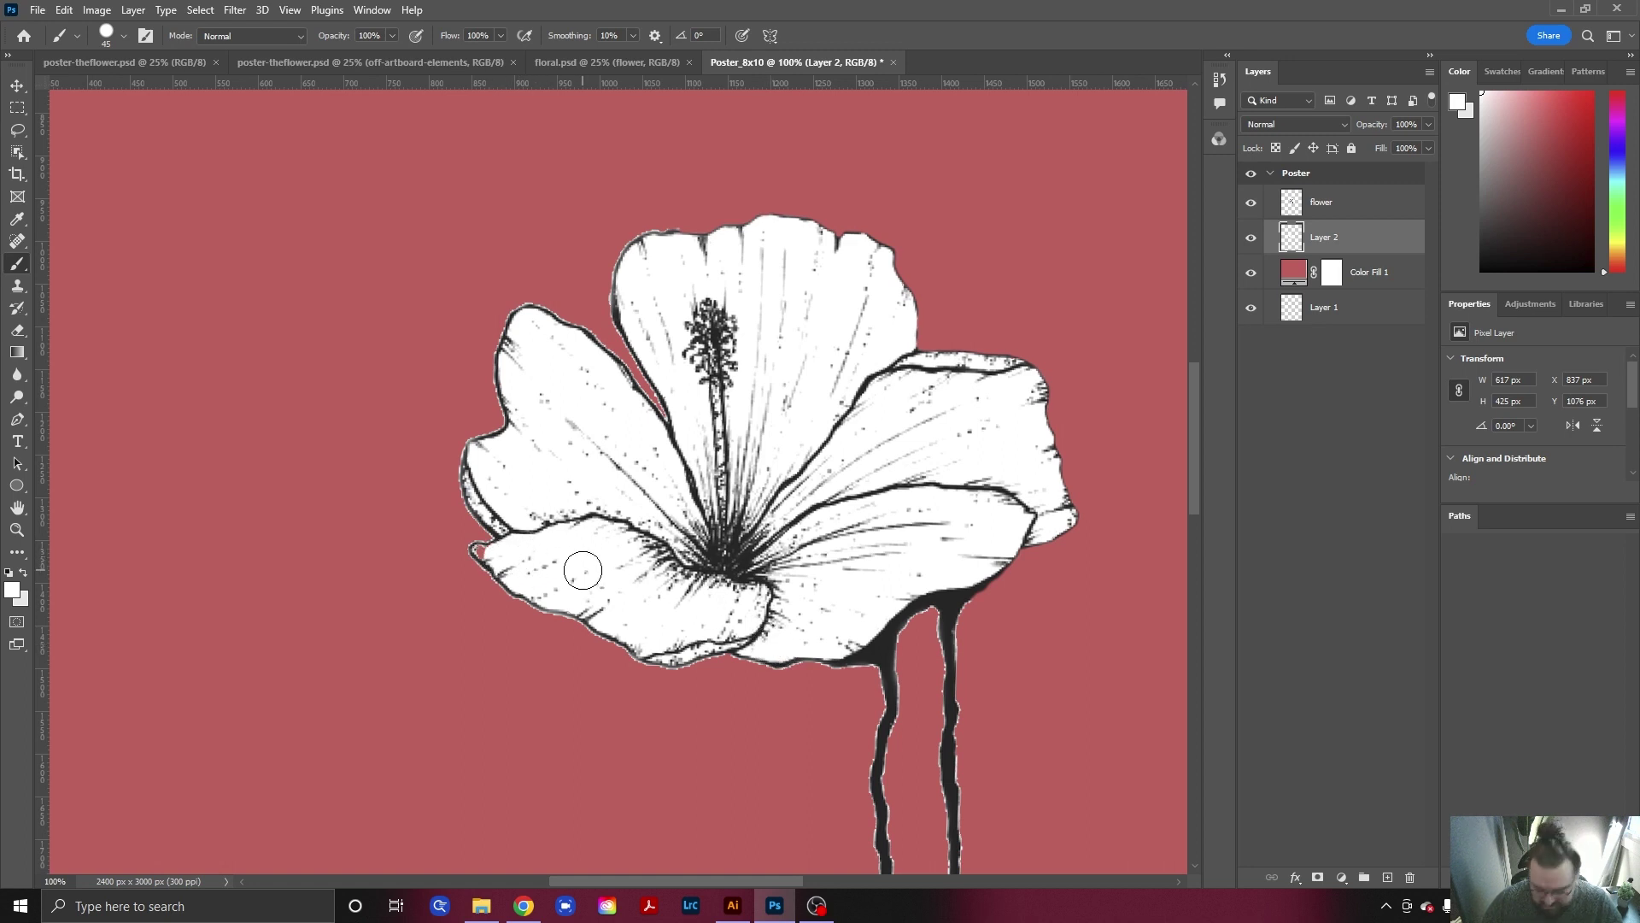
{"action": "key", "text": "bracketleft"}
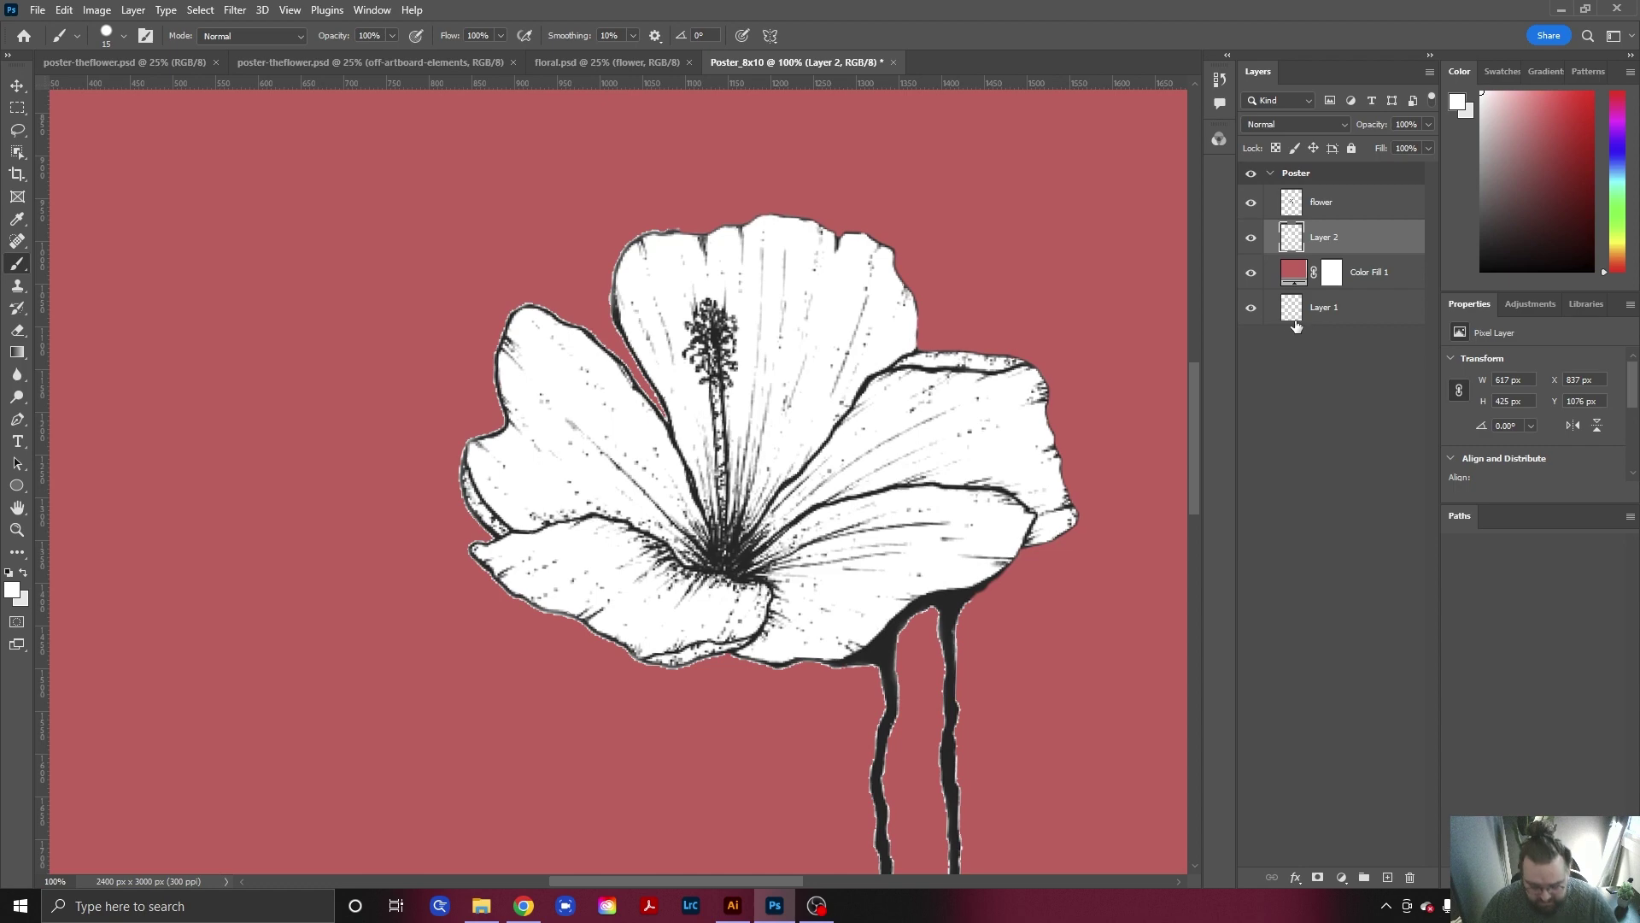
Save the document on the computer as floral-updated in the poster-project folder, in Photoshop format.
{"action": "key", "text": "ctrl+s"}
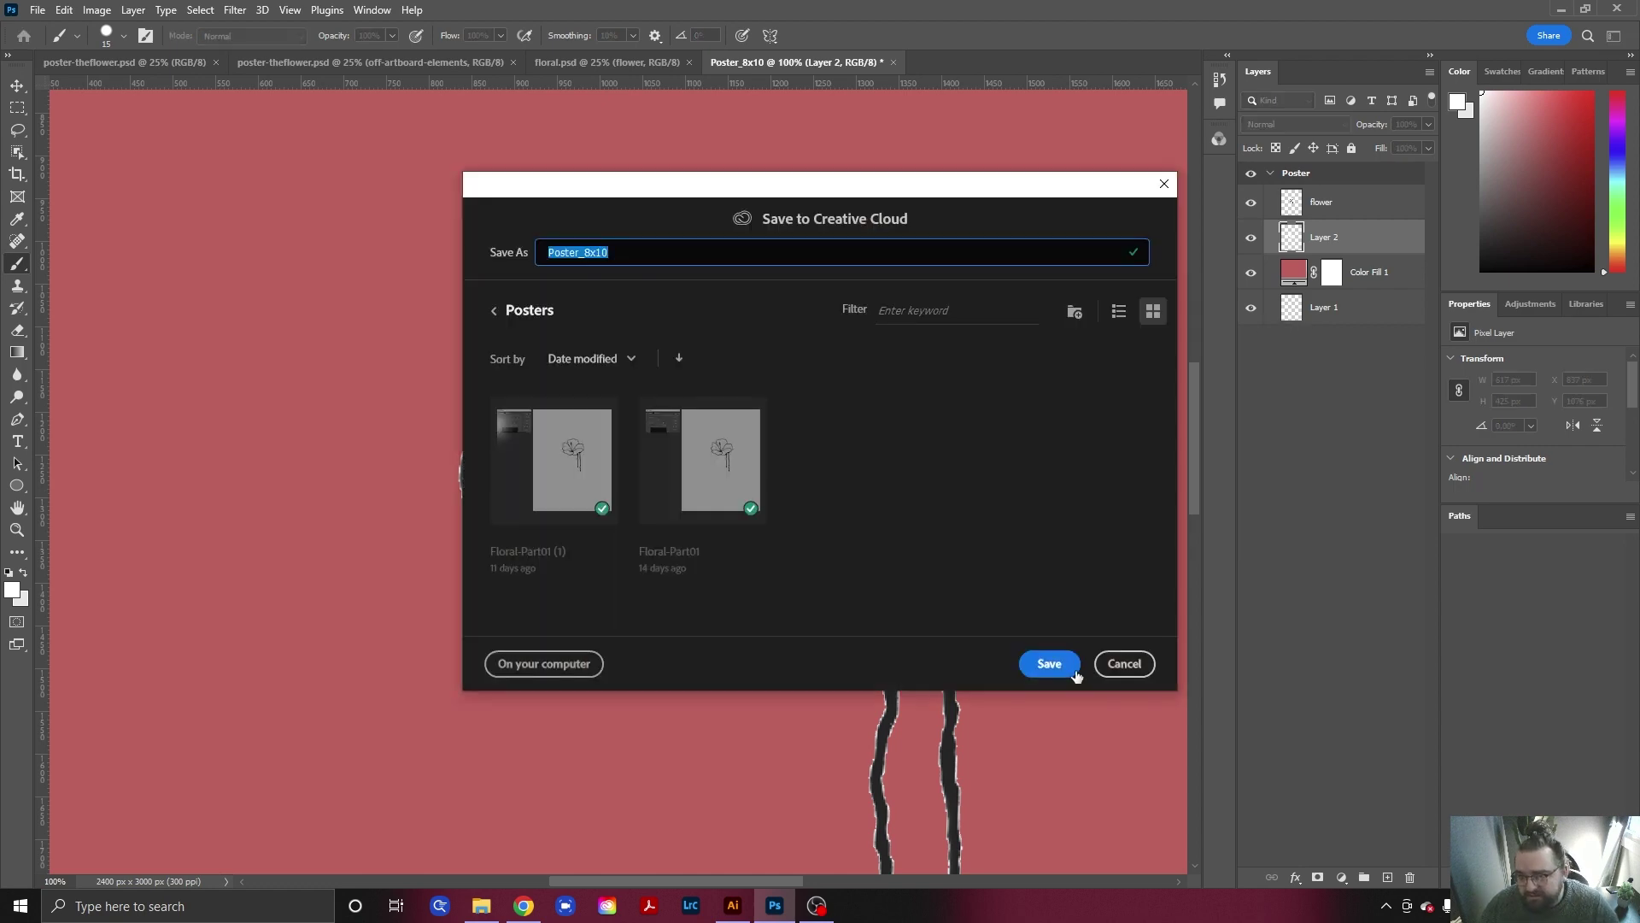
{"action": "left_click", "coordinate": [1124, 664]}
{"action": "key", "text": "ctrl+s"}
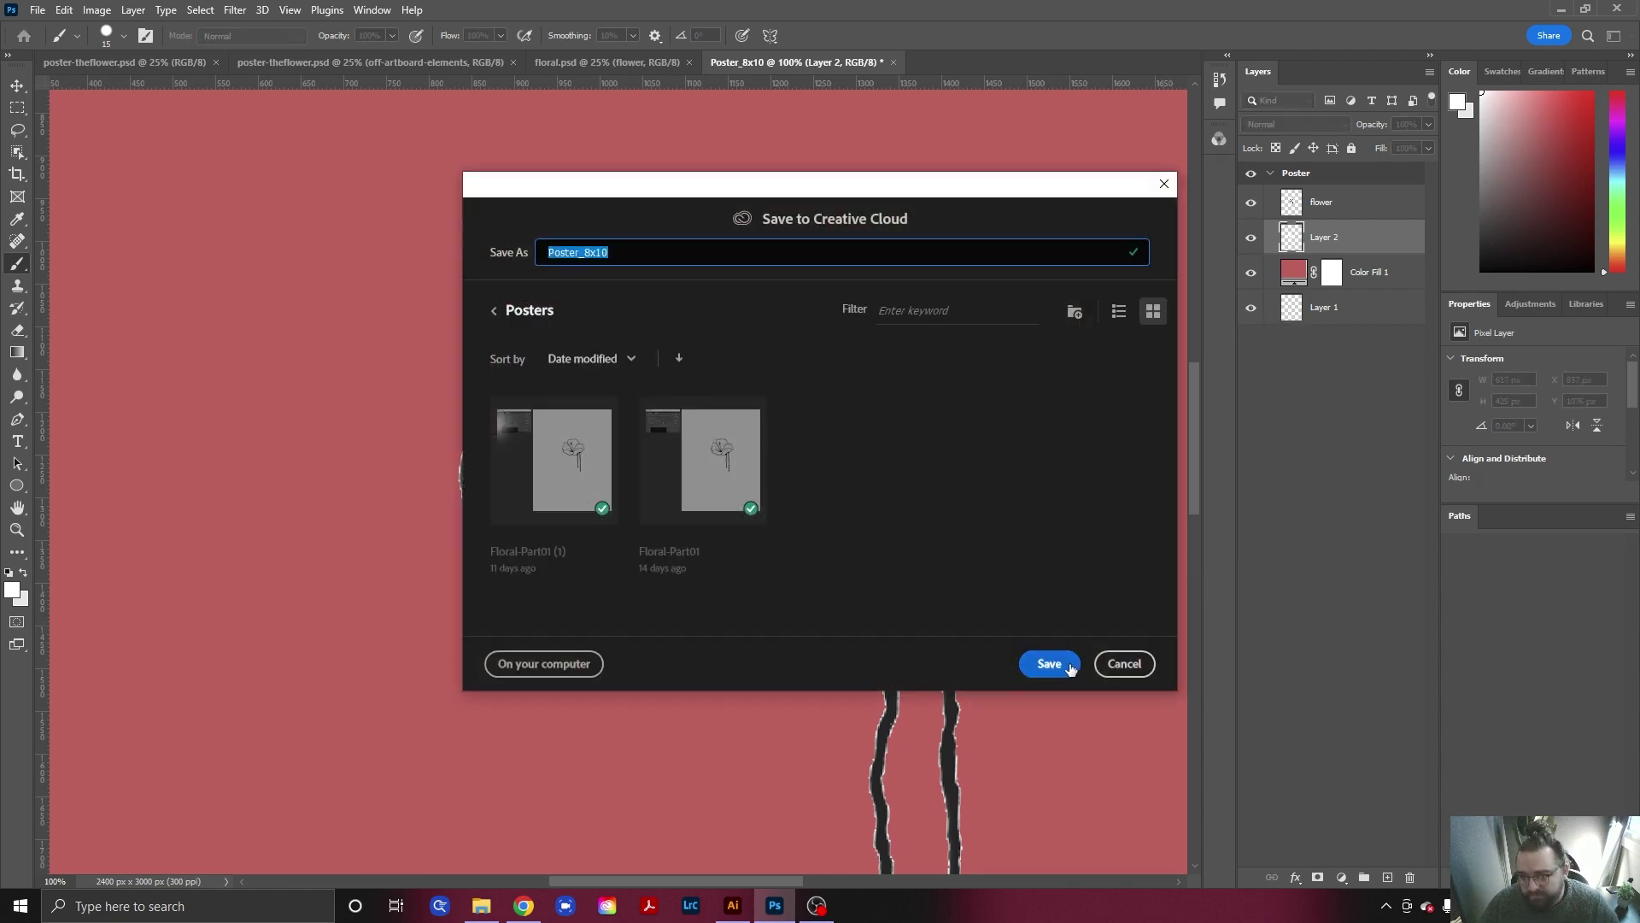
{"action": "left_click", "coordinate": [551, 665]}
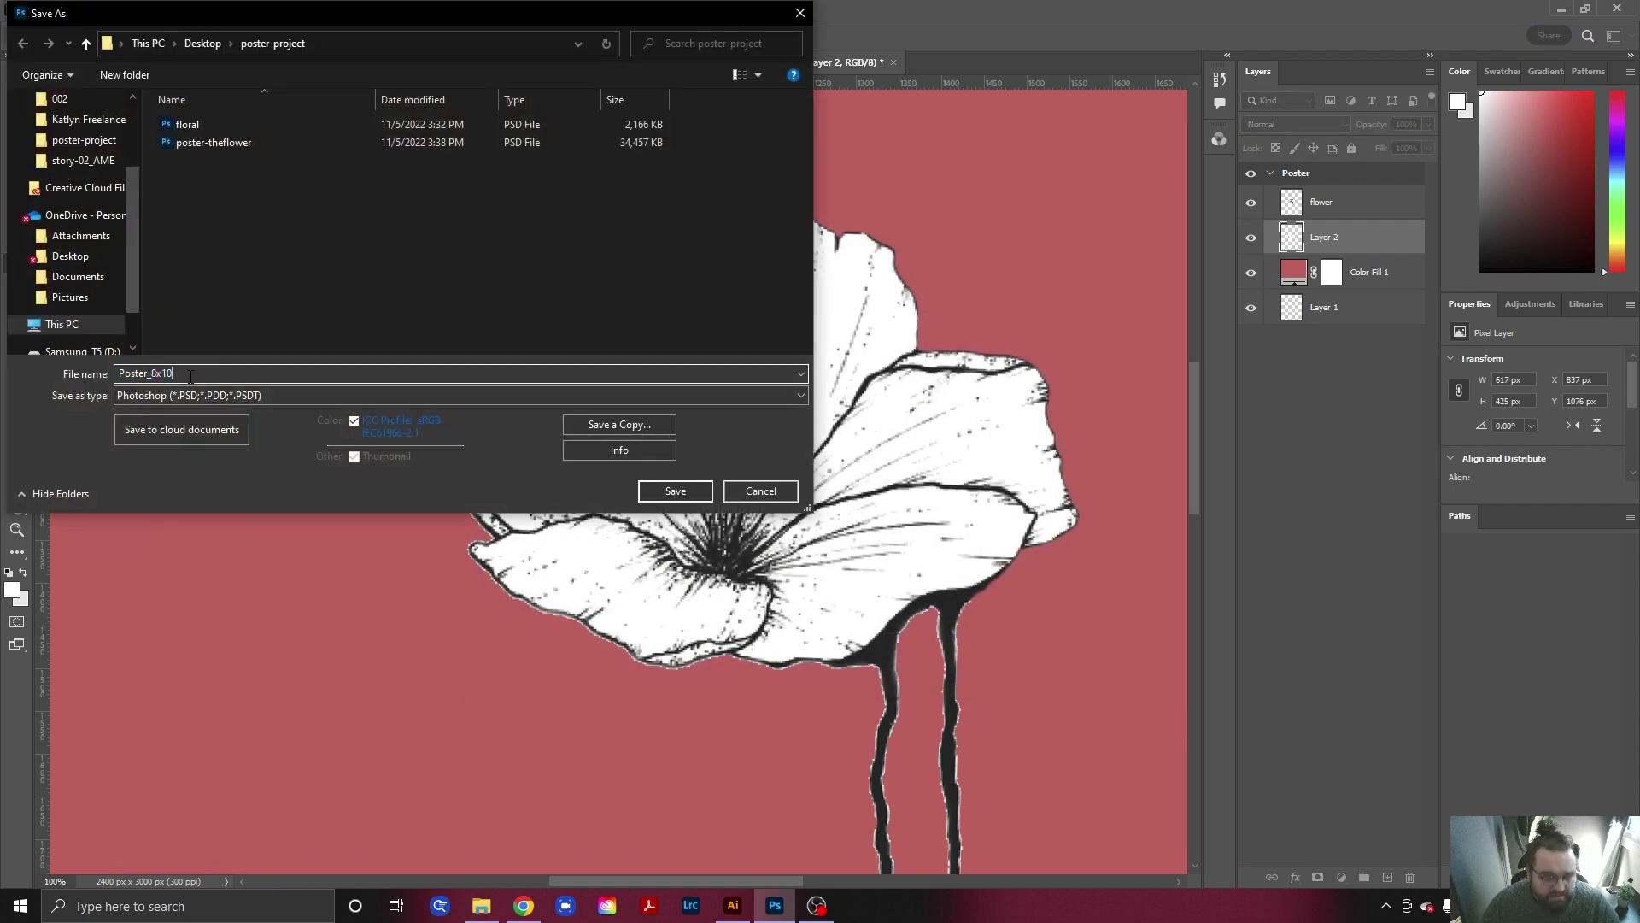
{"action": "type", "text": "floral"}
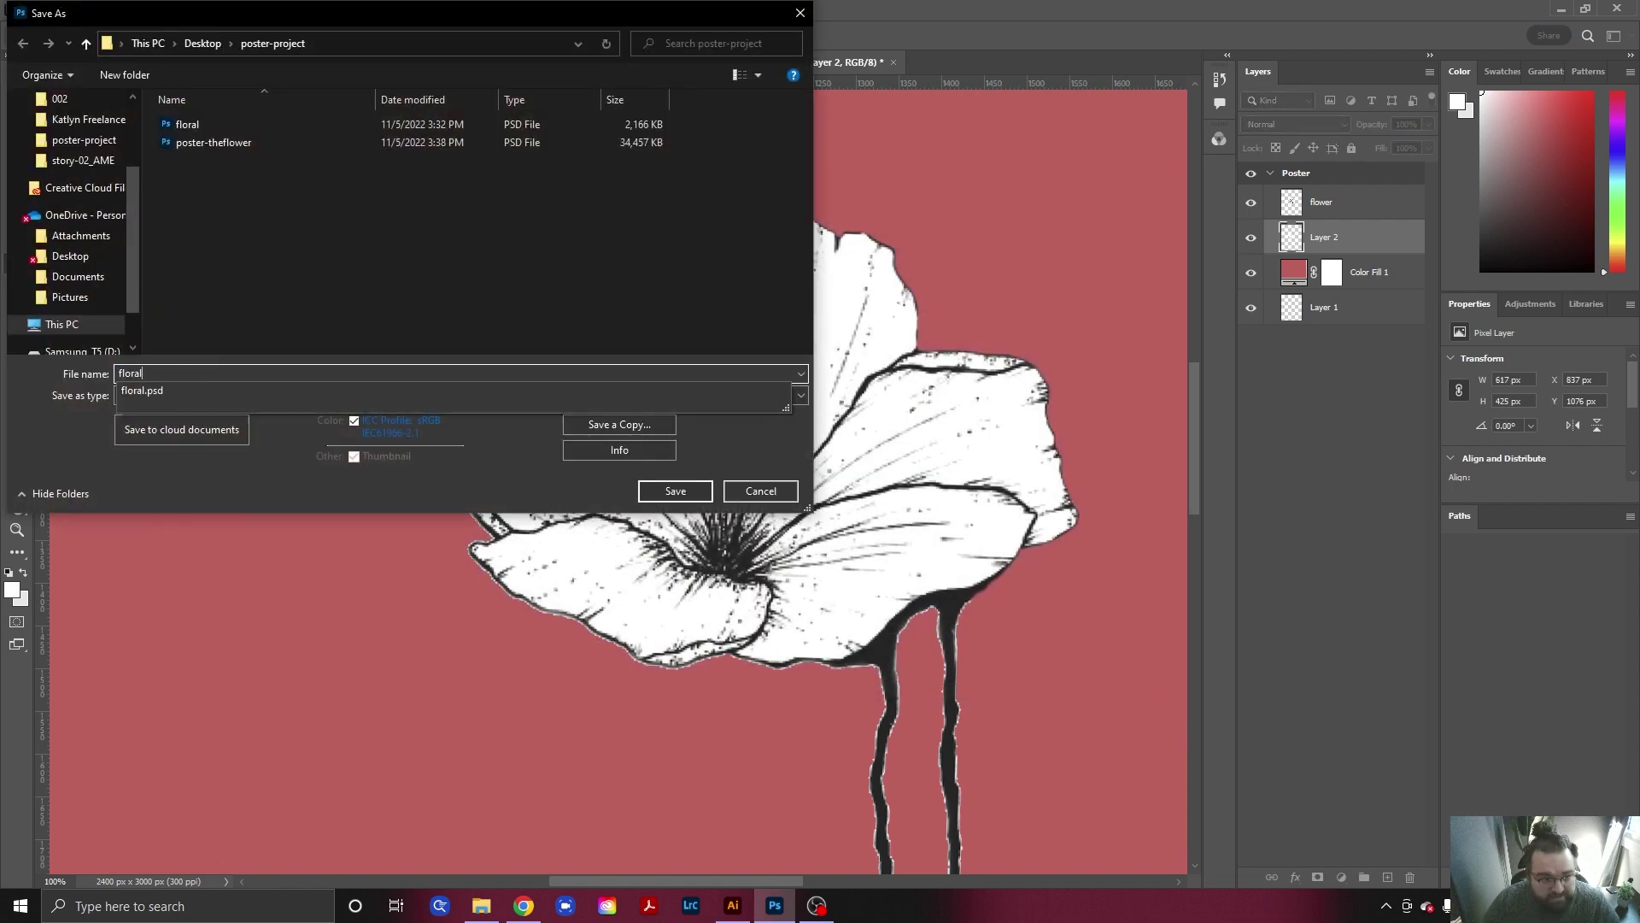
{"action": "type", "text": "-updated"}
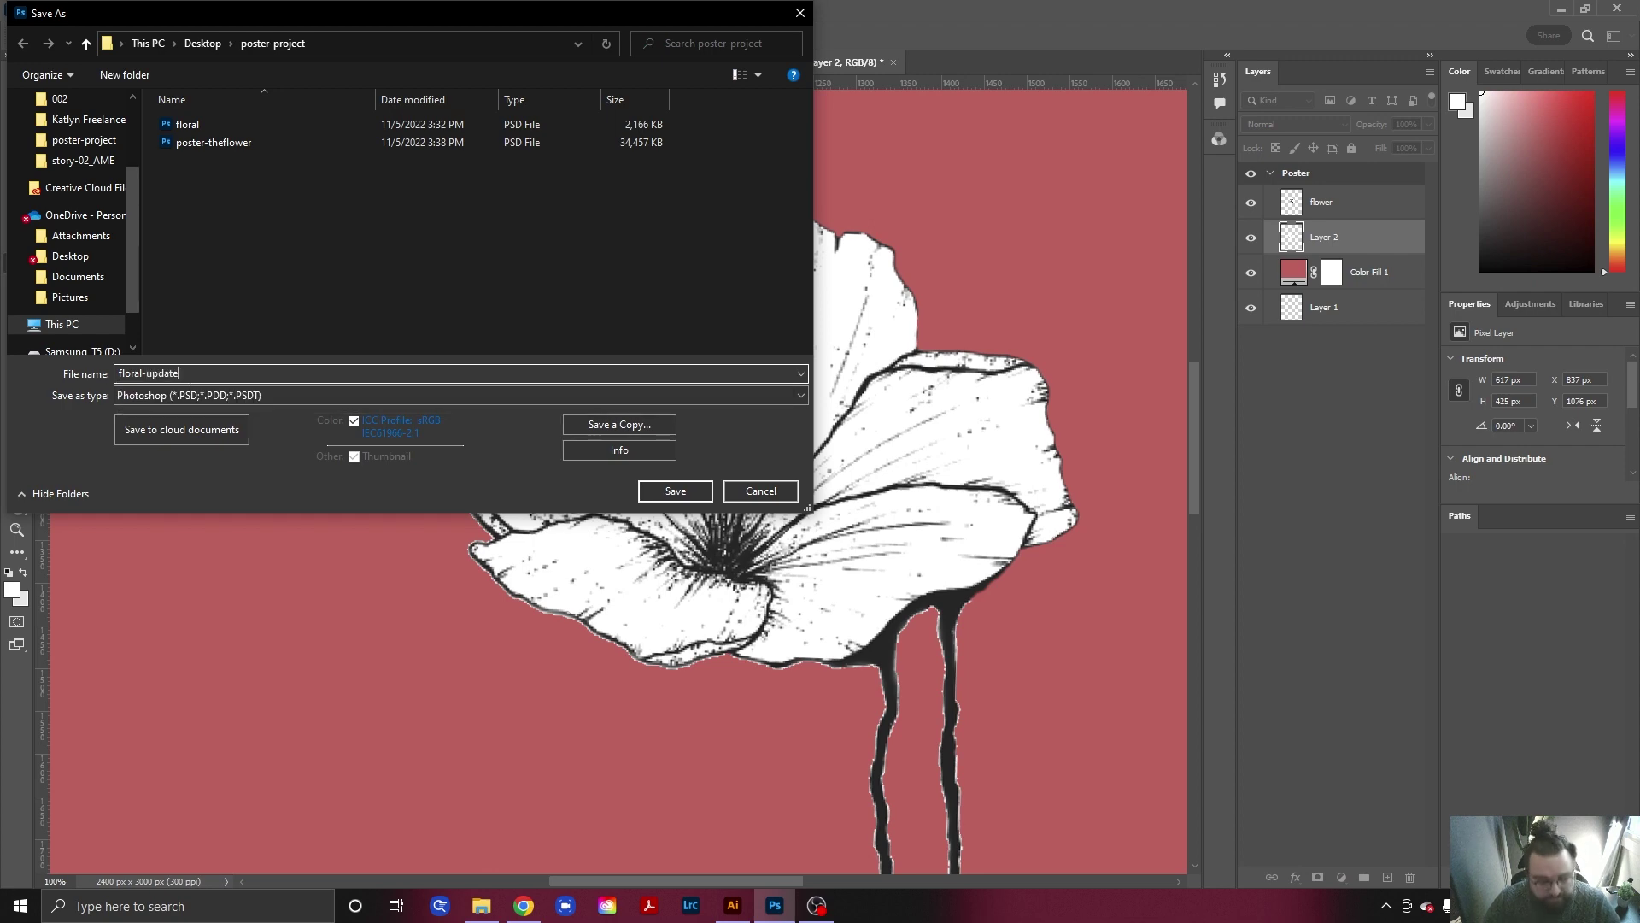
{"action": "key", "text": "Return"}
{"action": "key", "text": "Return"}
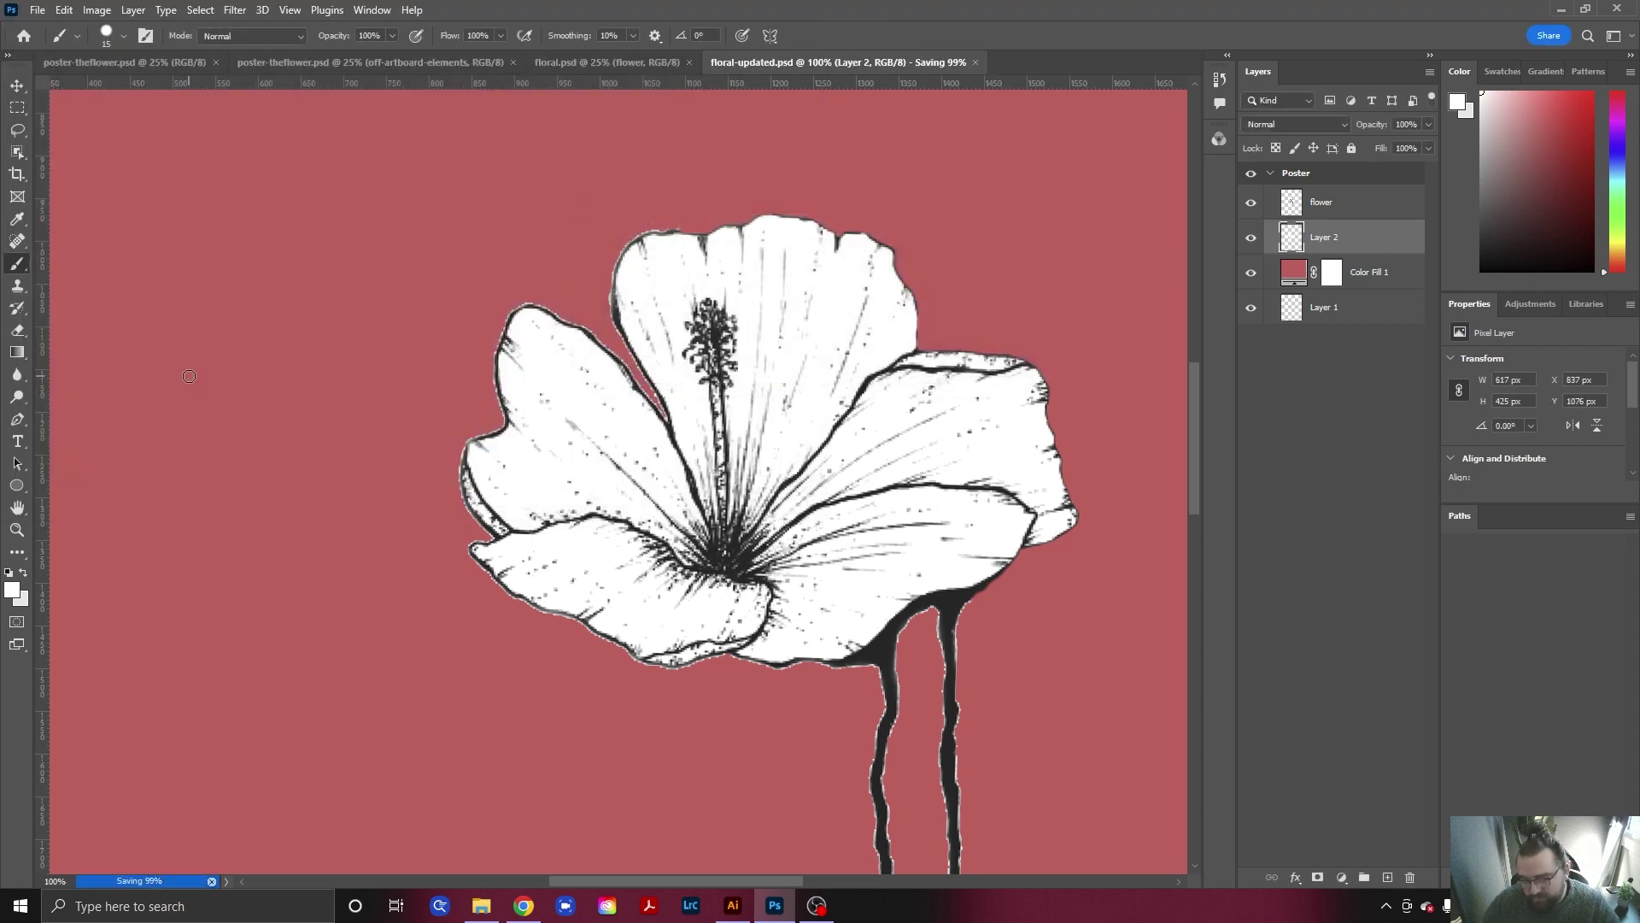
Delete the red Color Fill 1 layer.
{"action": "left_click", "coordinate": [1370, 274]}
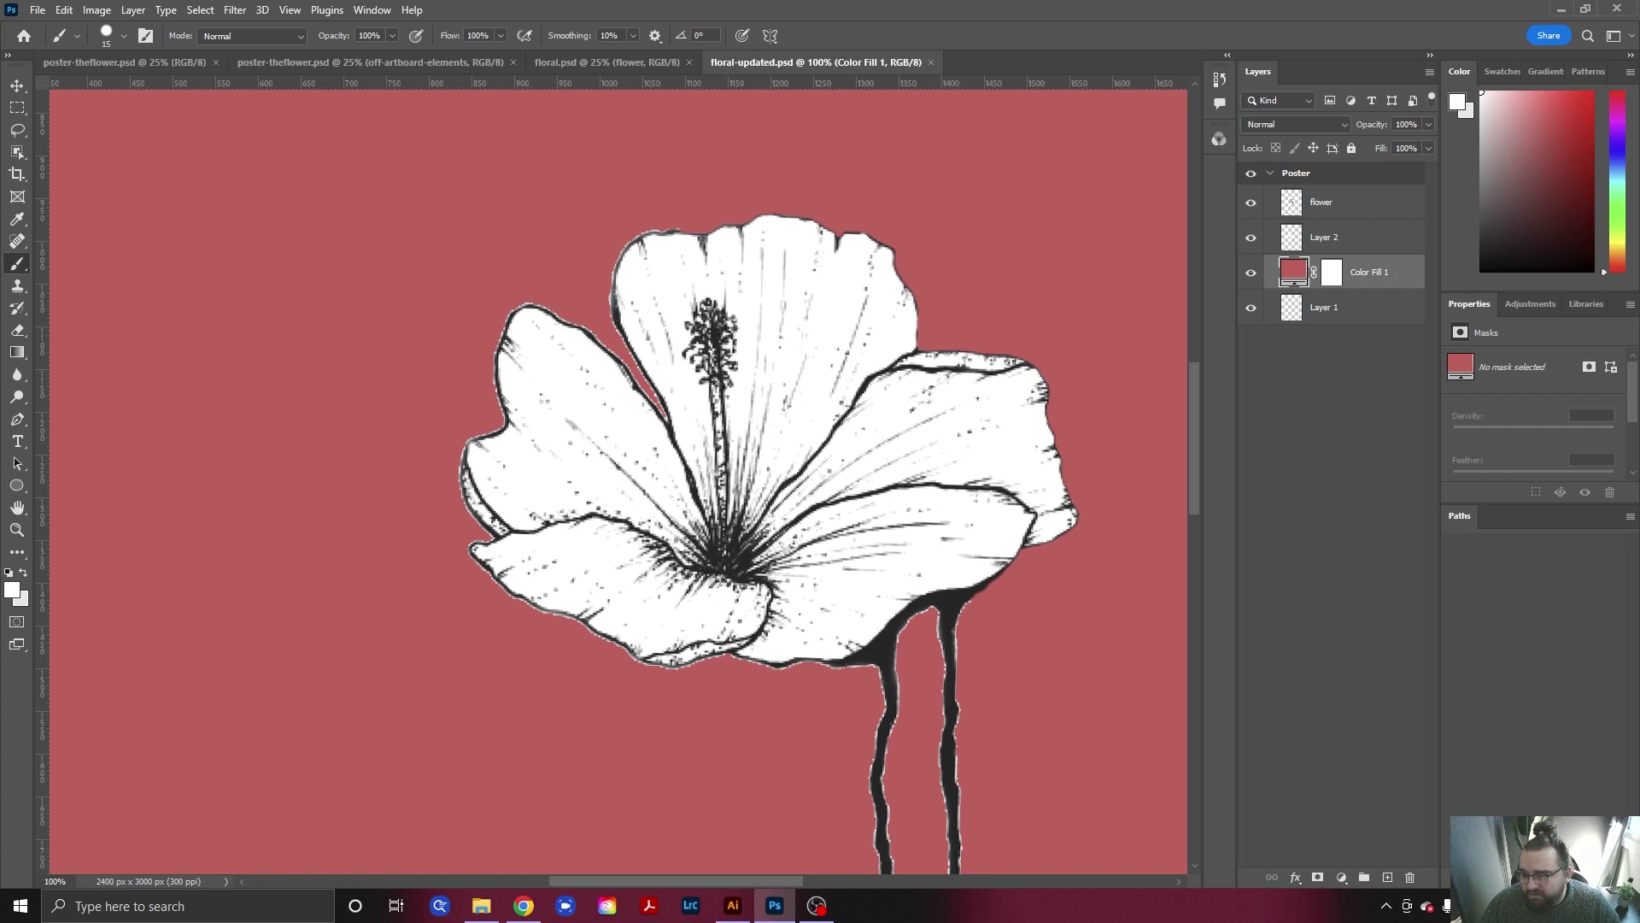
{"action": "left_click", "coordinate": [1409, 877]}
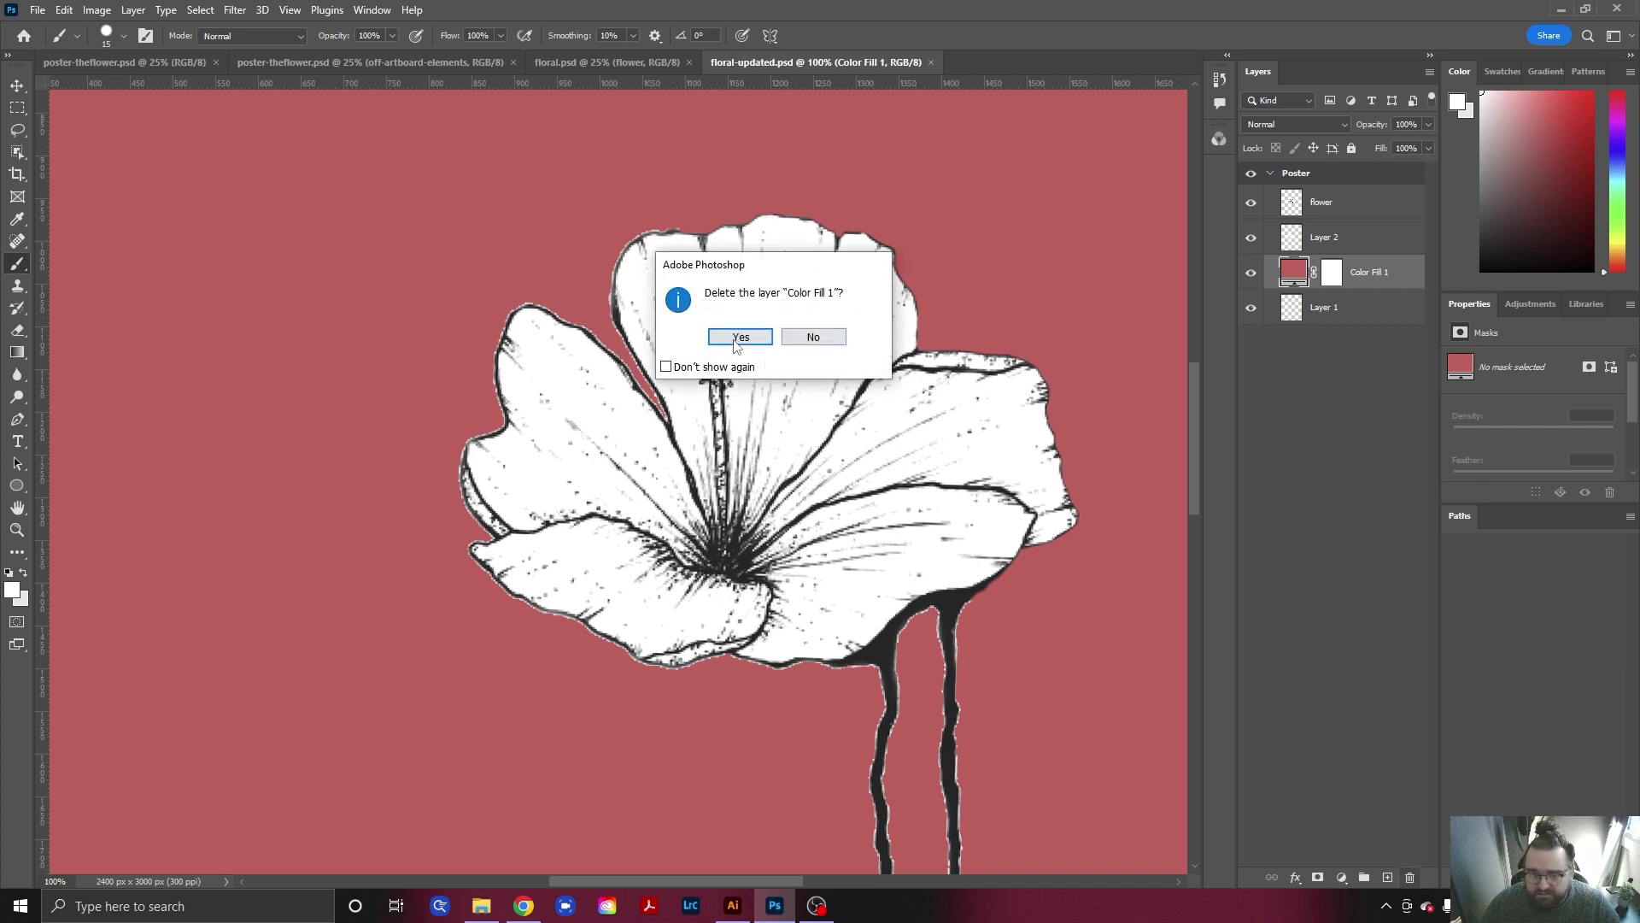
{"action": "key", "text": "Return"}
Merge the flower layer with the white petal fill on Layer 2.
{"action": "left_click", "coordinate": [1335, 201]}
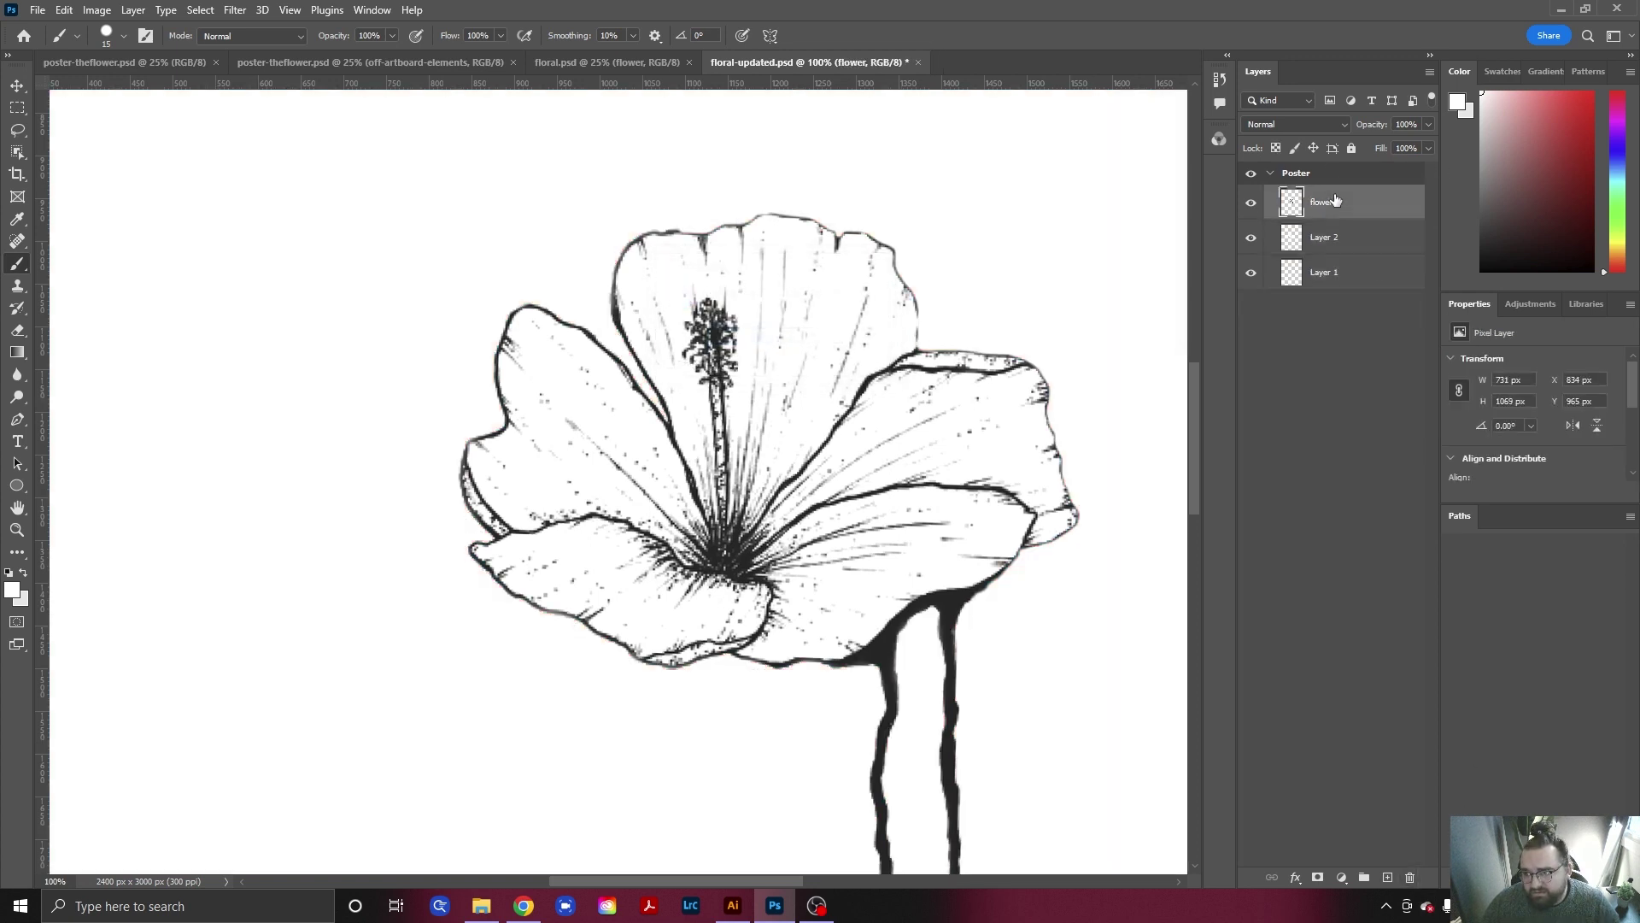
{"action": "left_click", "coordinate": [1339, 244], "text": "shift"}
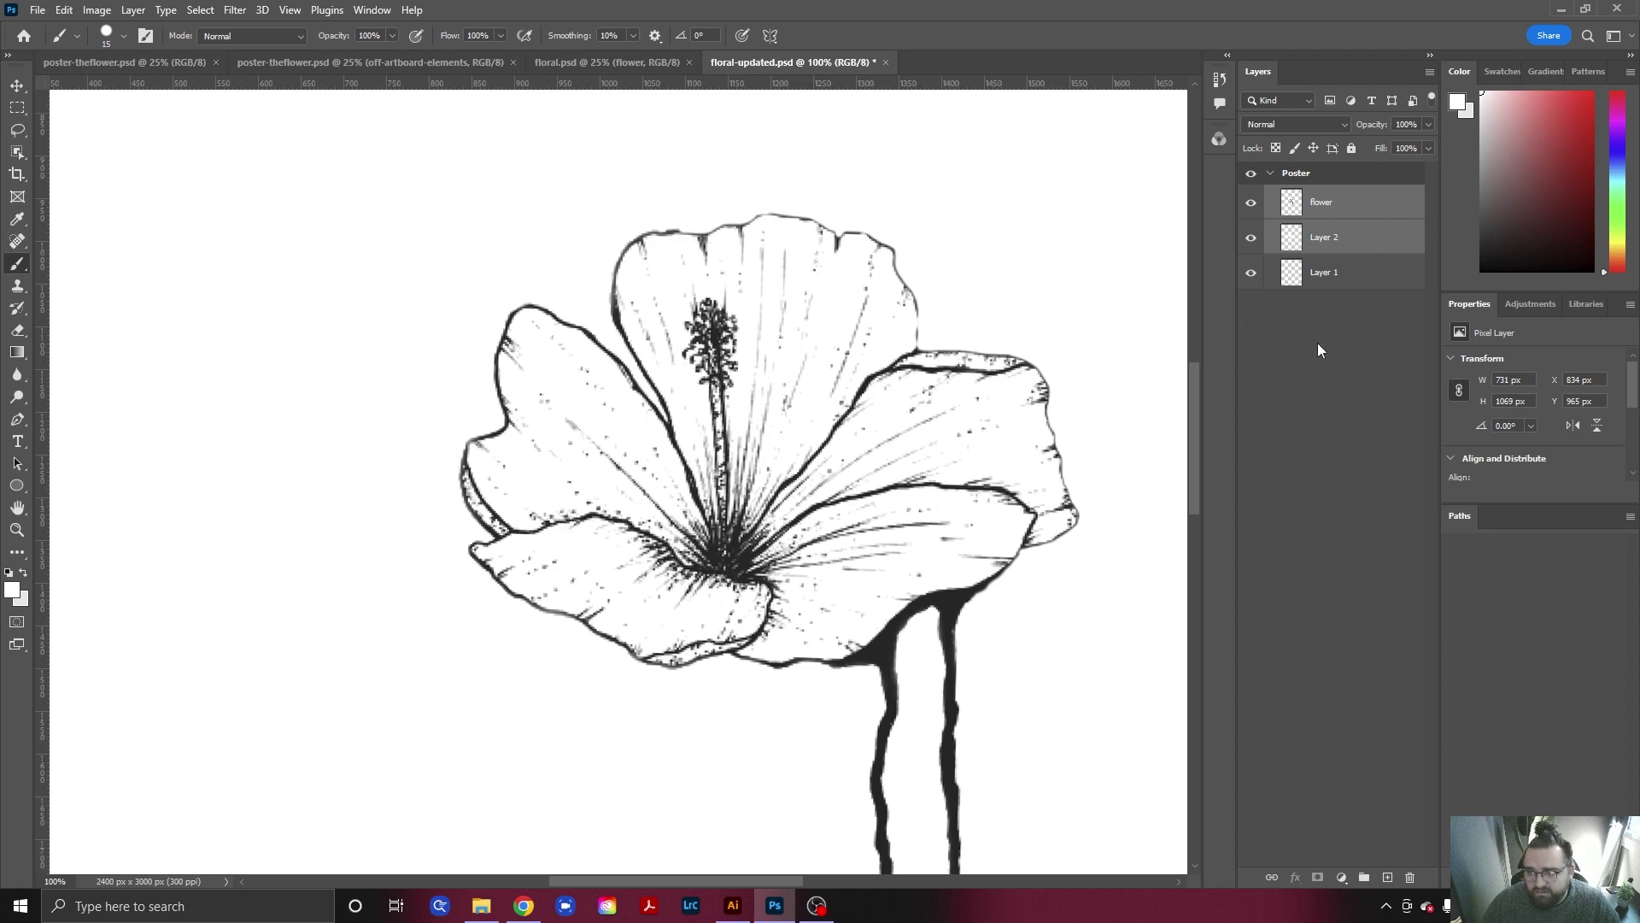
{"action": "right_click", "coordinate": [1334, 233]}
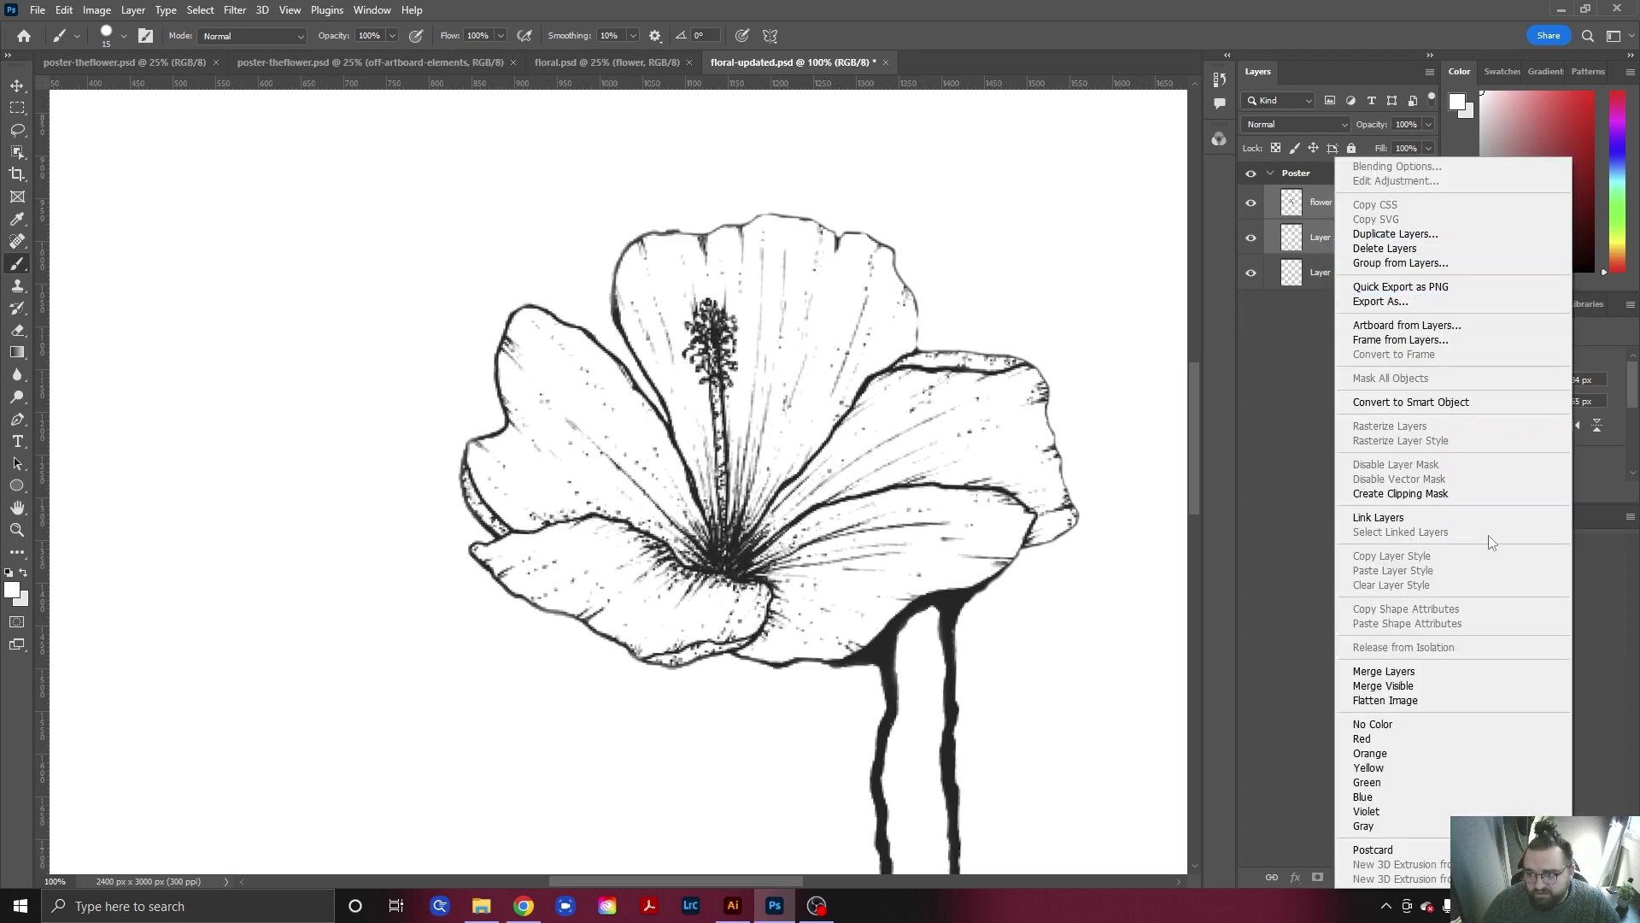
{"action": "left_click", "coordinate": [1430, 676]}
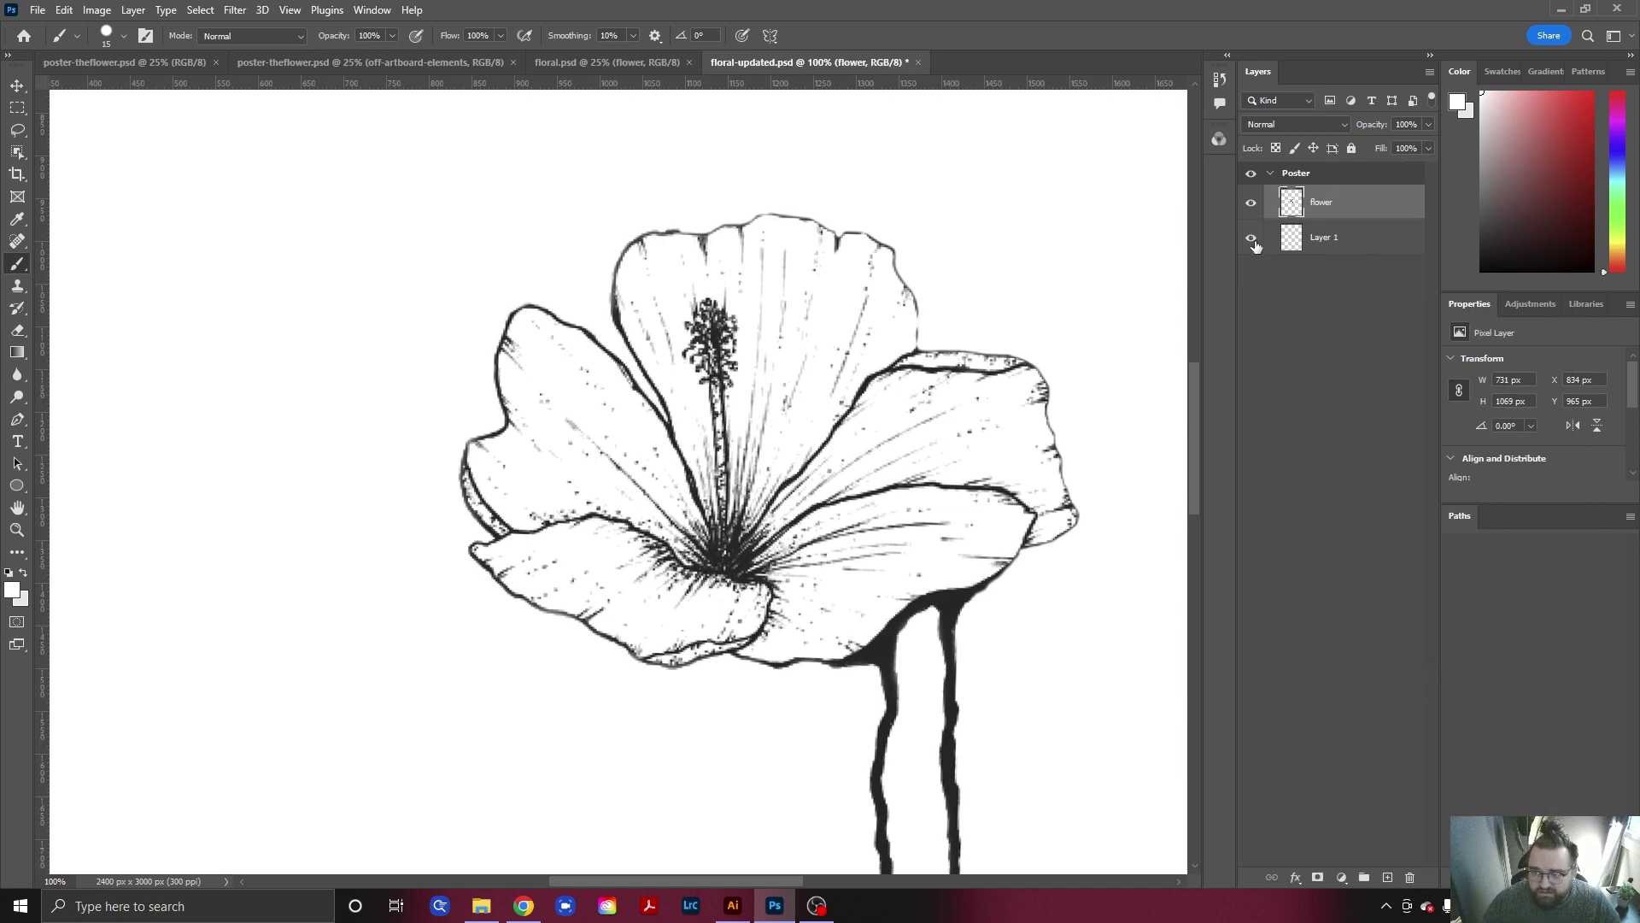
Add a dark muted red Solid Color fill at Layer 1, beneath the flower layer.
{"action": "left_click", "coordinate": [1358, 245]}
{"action": "left_click", "coordinate": [1345, 878]}
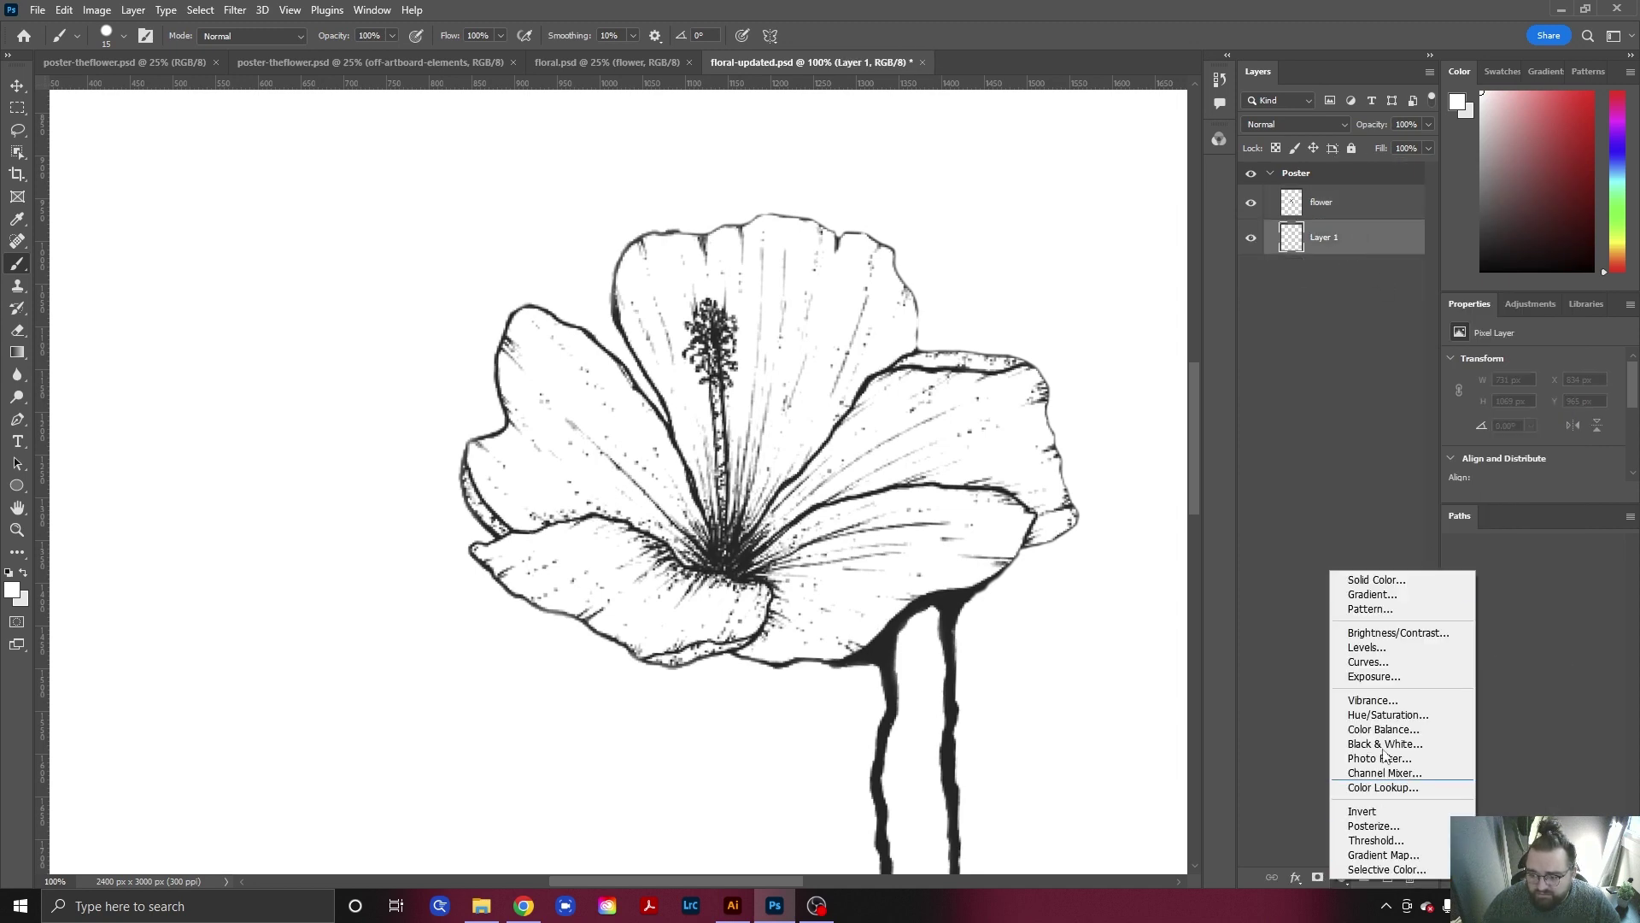
{"action": "left_click", "coordinate": [1383, 586]}
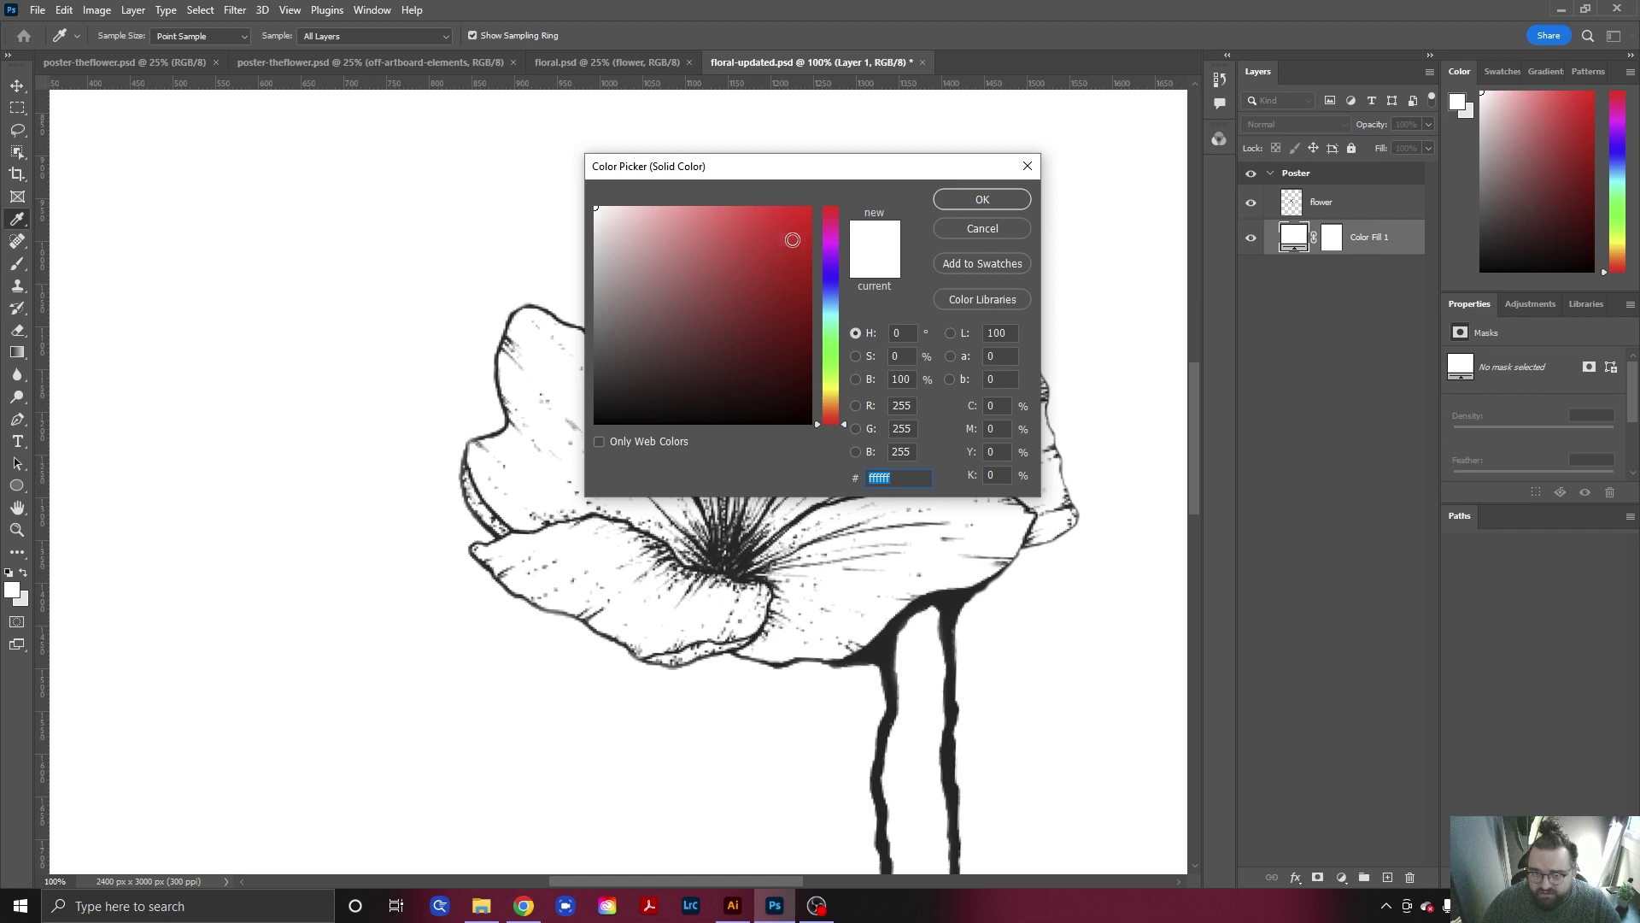
{"action": "left_click", "coordinate": [748, 252]}
{"action": "left_click", "coordinate": [975, 201]}
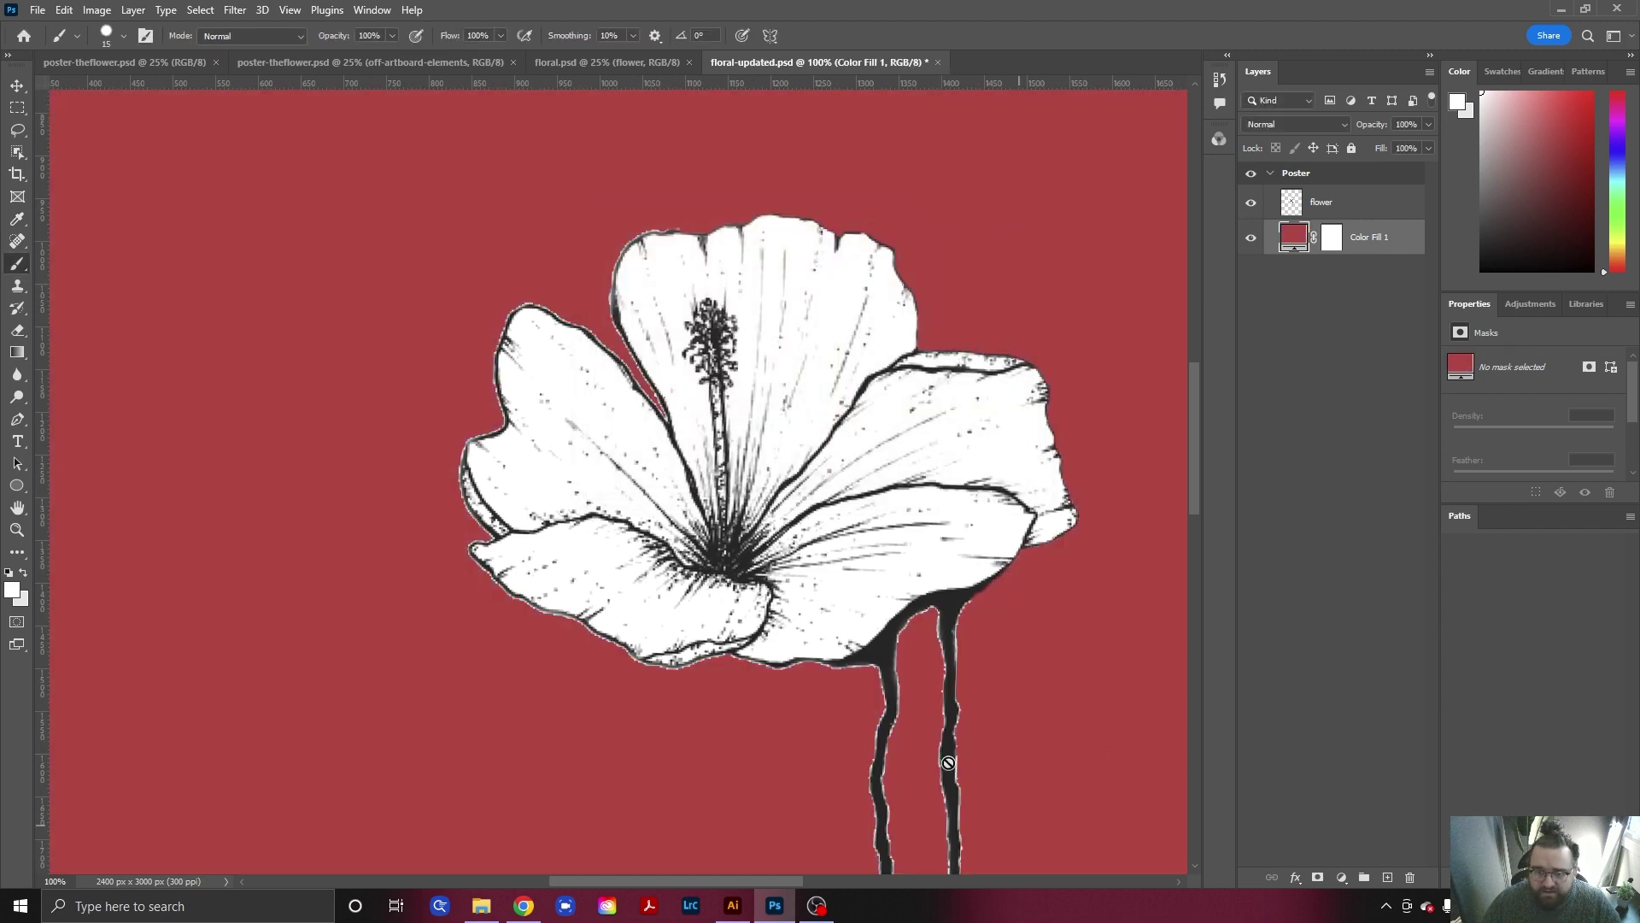
Switch to the Move tool, make the flower layer active and hide the red color fill layer.
{"action": "key", "text": "v"}
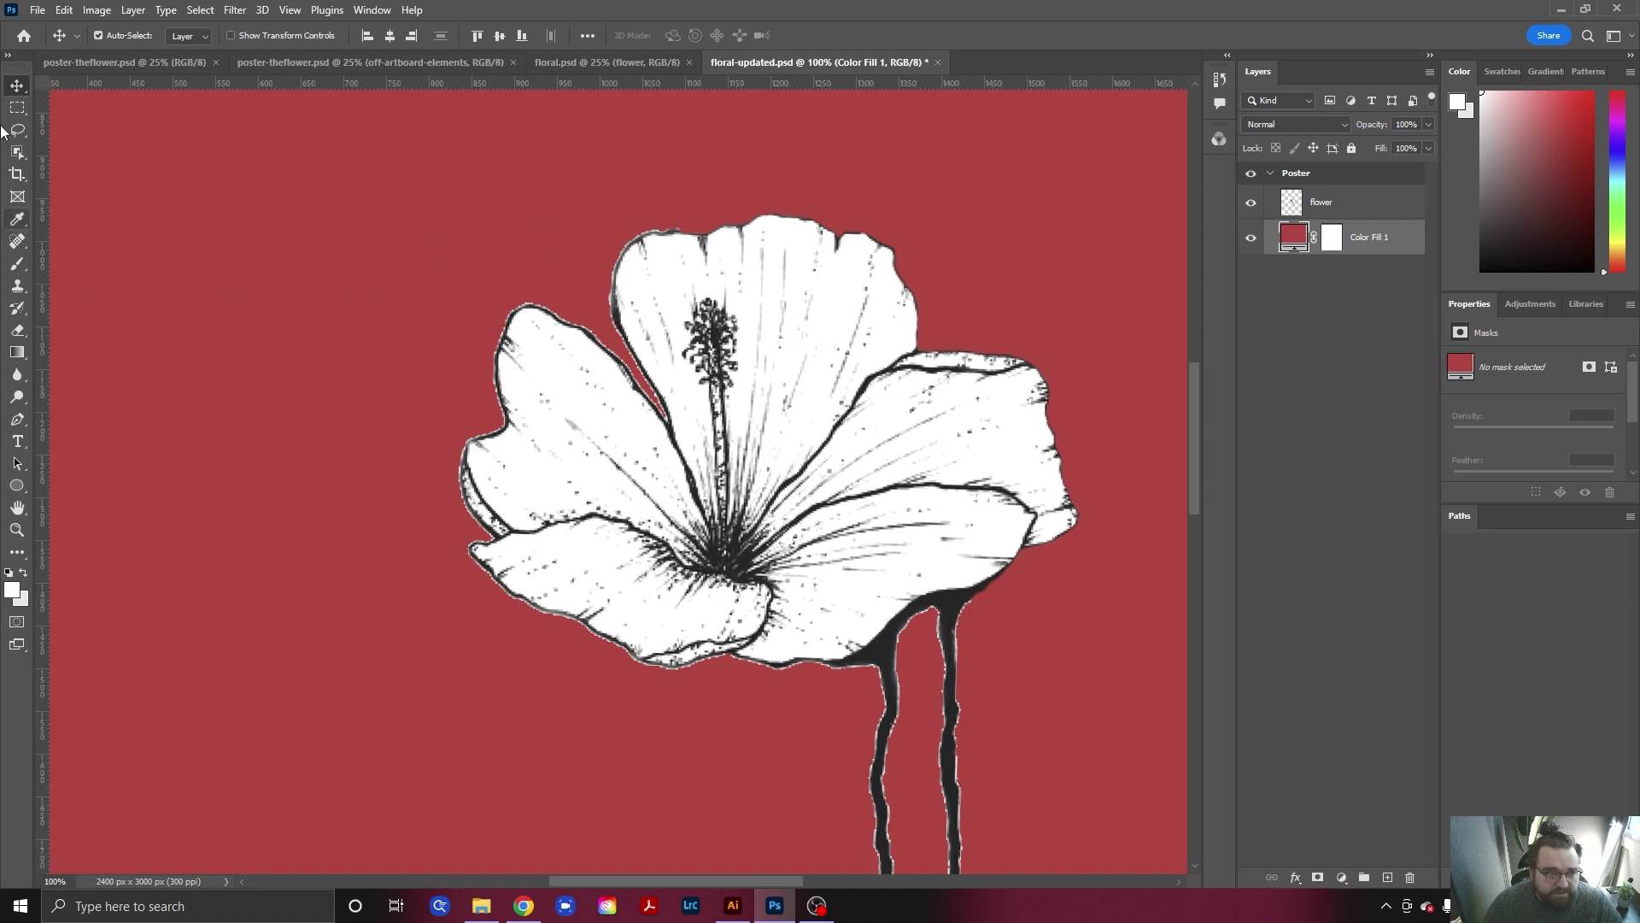
{"action": "left_click", "coordinate": [1357, 202]}
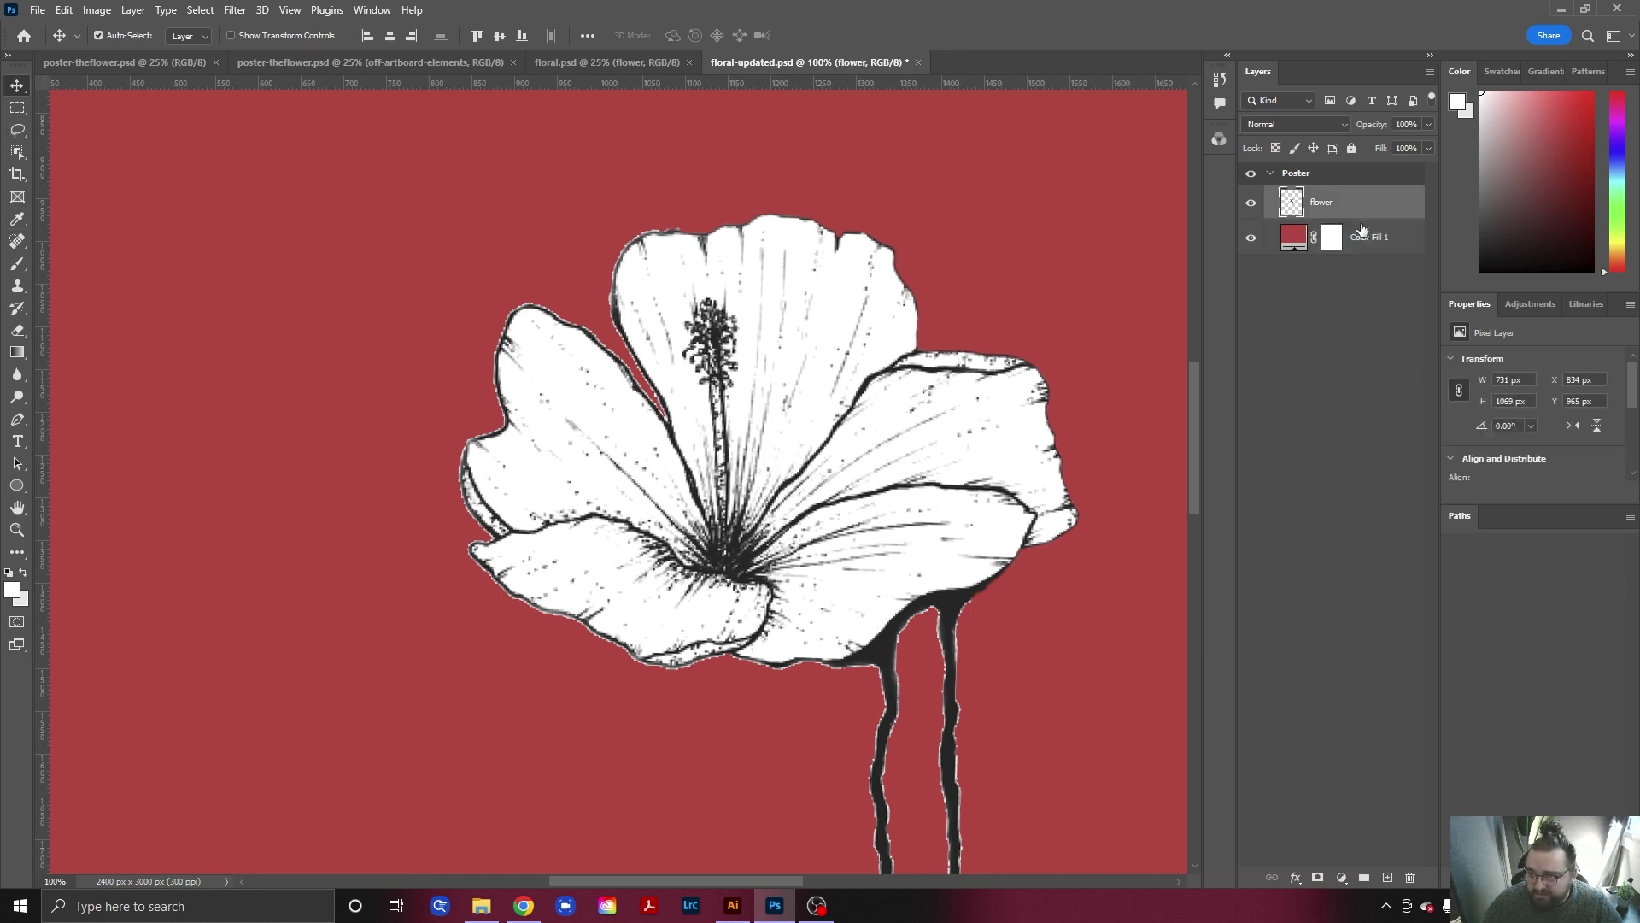
{"action": "left_click", "coordinate": [1250, 239]}
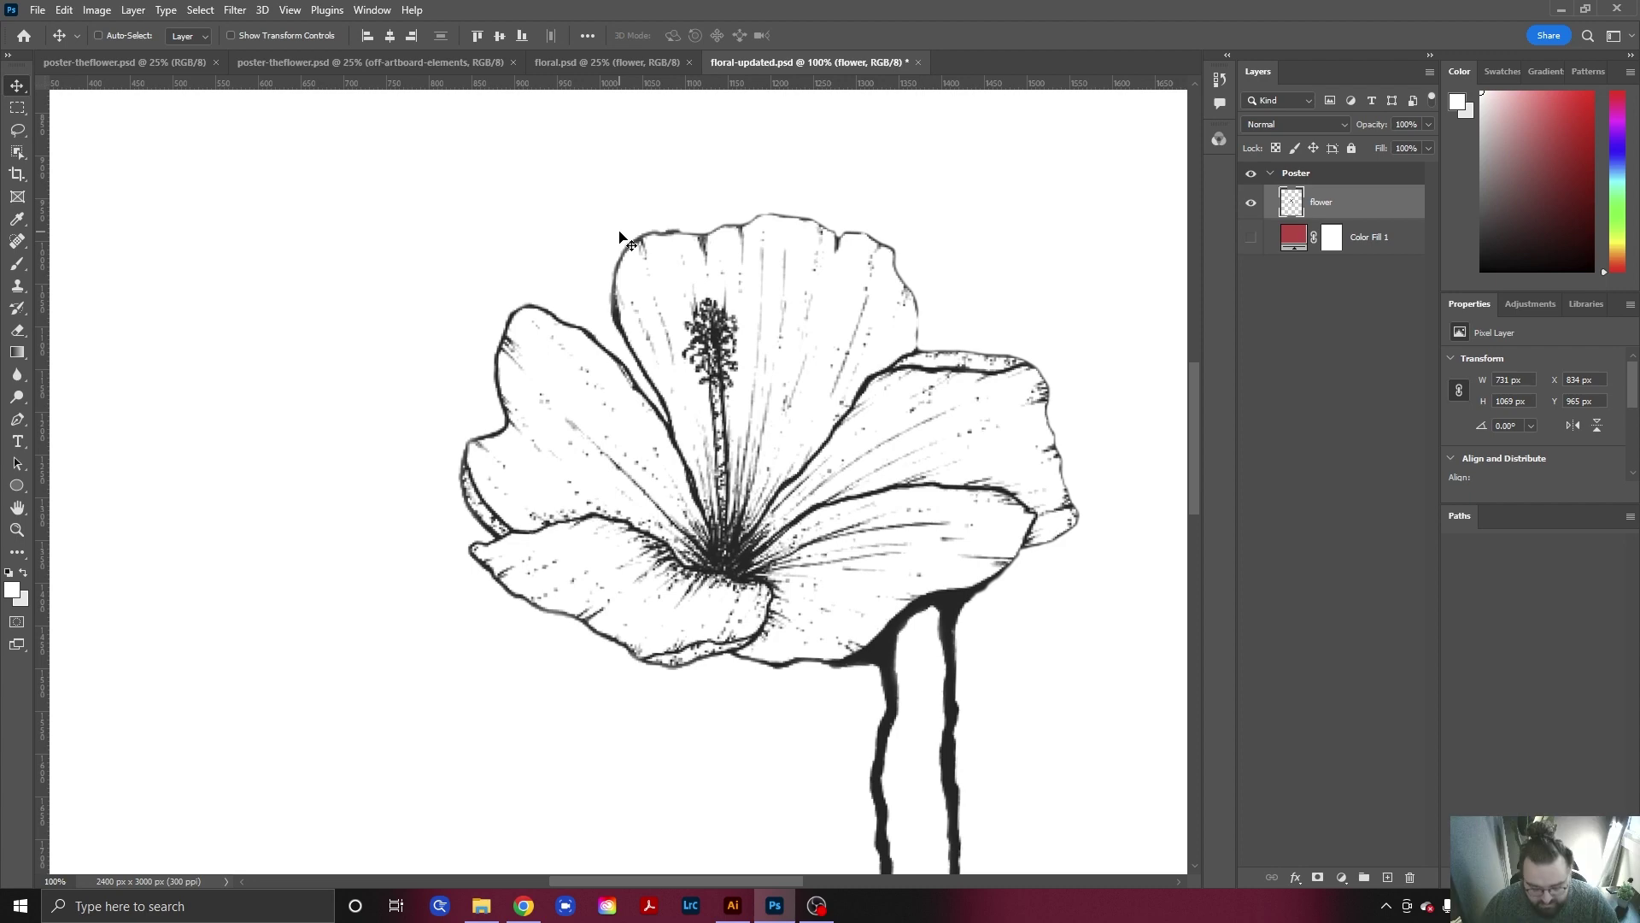
Save the document under the new name poster-8x10 in the poster-project folder, keeping Maximize Compatibility on.
{"action": "key", "text": "ctrl+shift+s"}
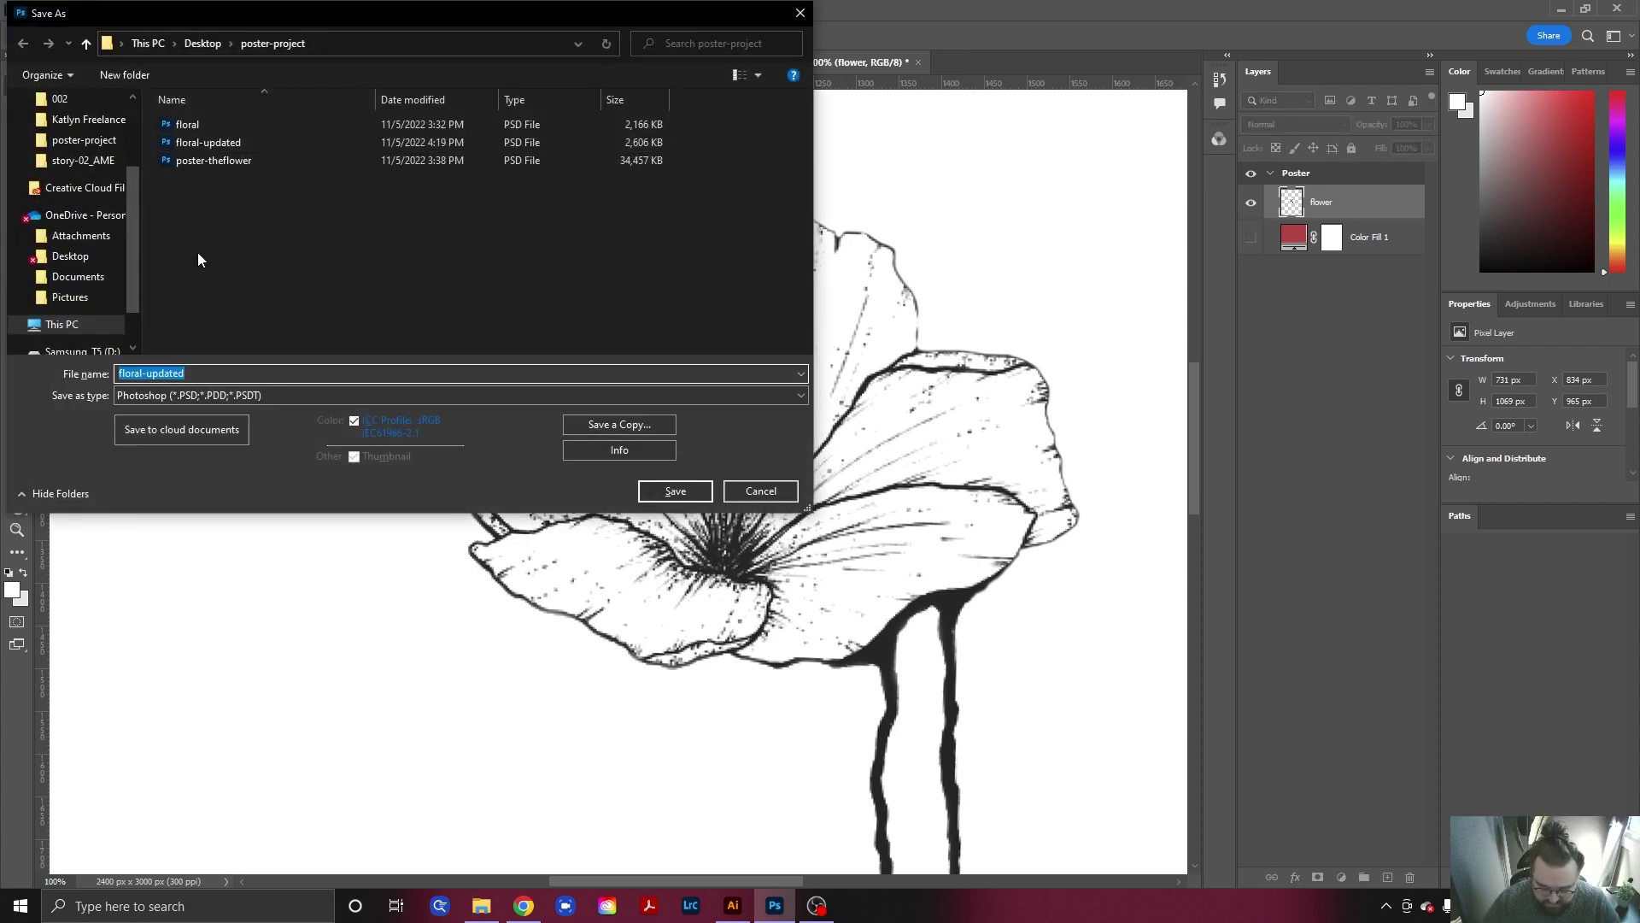
{"action": "type", "text": "poster"}
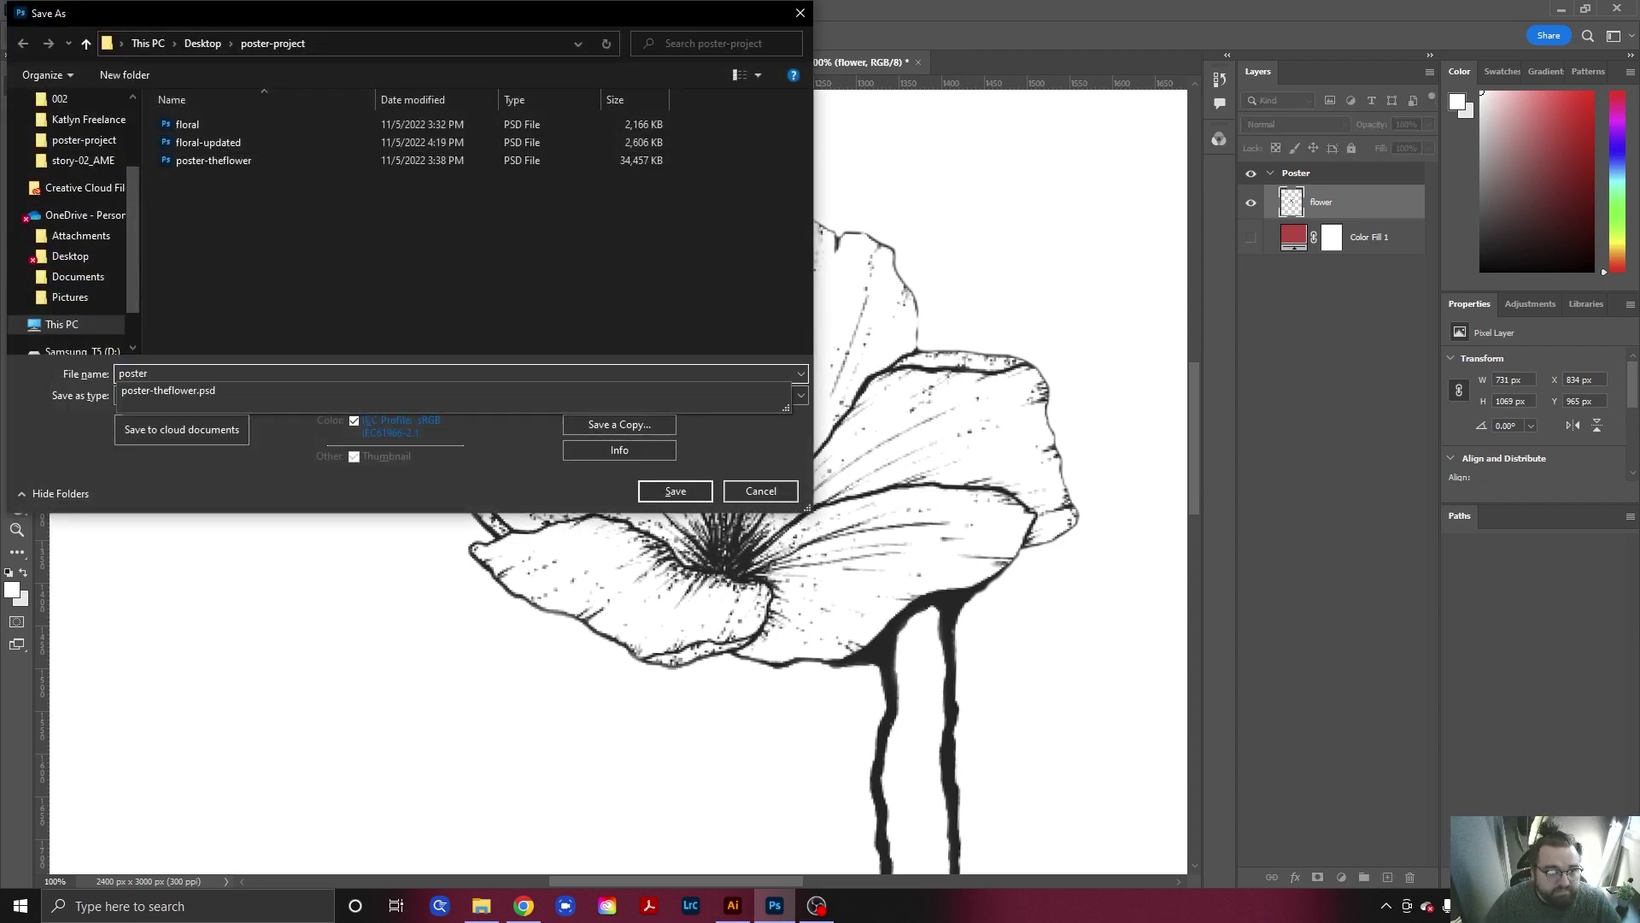
{"action": "type", "text": "-8x10"}
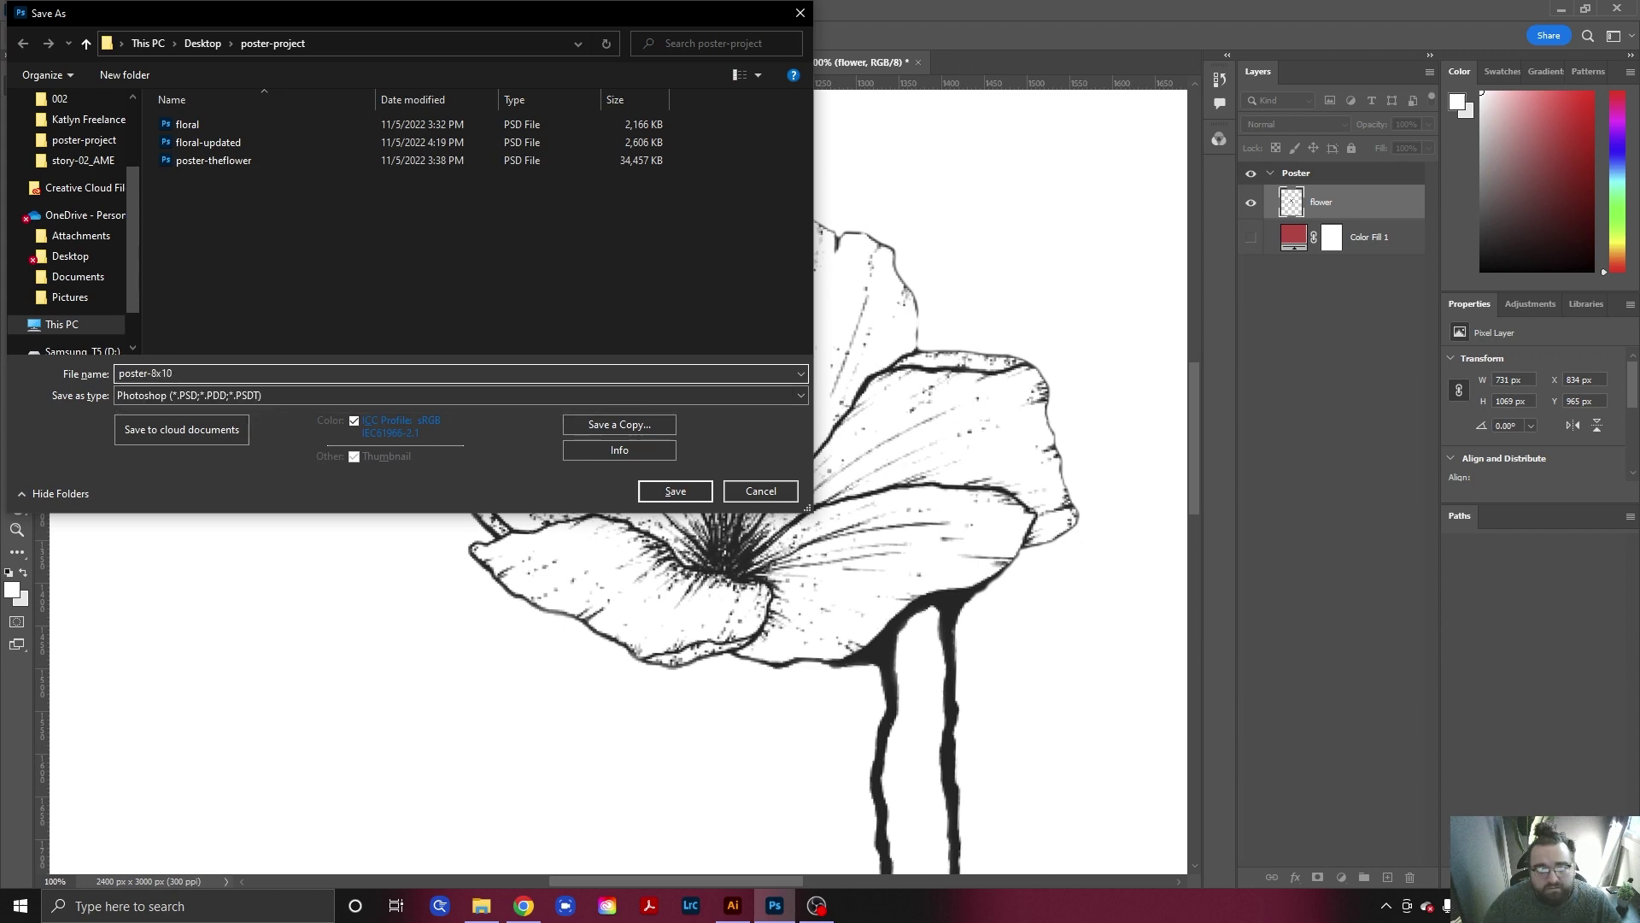
{"action": "key", "text": "Return"}
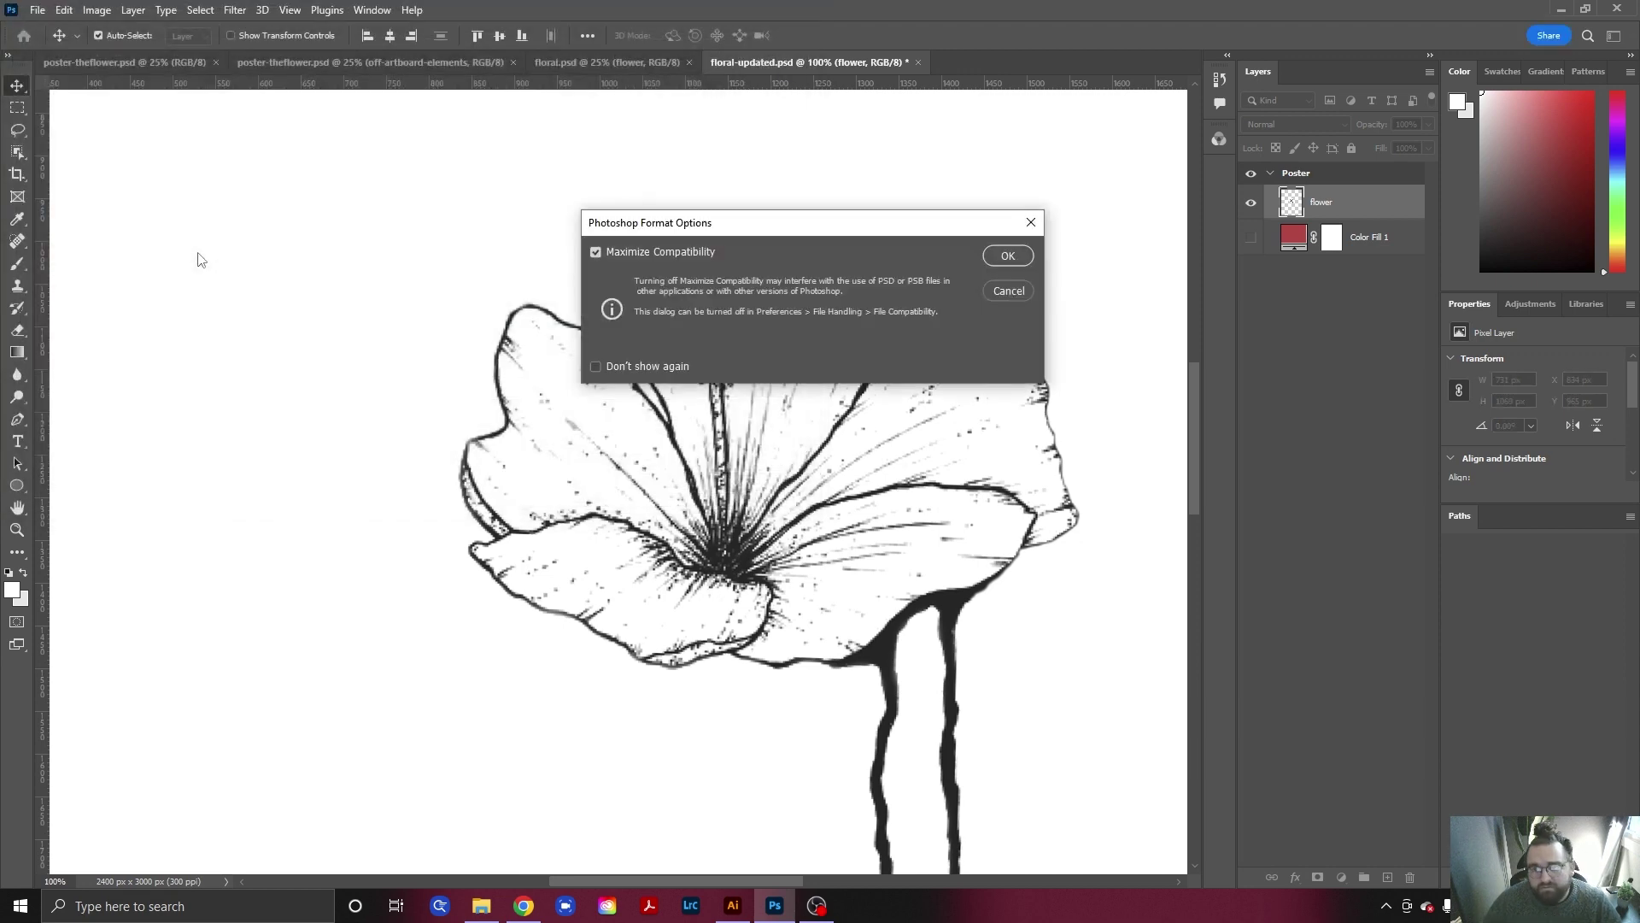
{"action": "left_click", "coordinate": [1008, 256]}
Zoom out to 25% to view the whole Poster artboard, and deselect all layers with the Move tool active.
{"action": "scroll", "coordinate": [476, 329], "scroll_direction": "down", "scroll_amount": 1}
{"action": "key", "text": "z"}
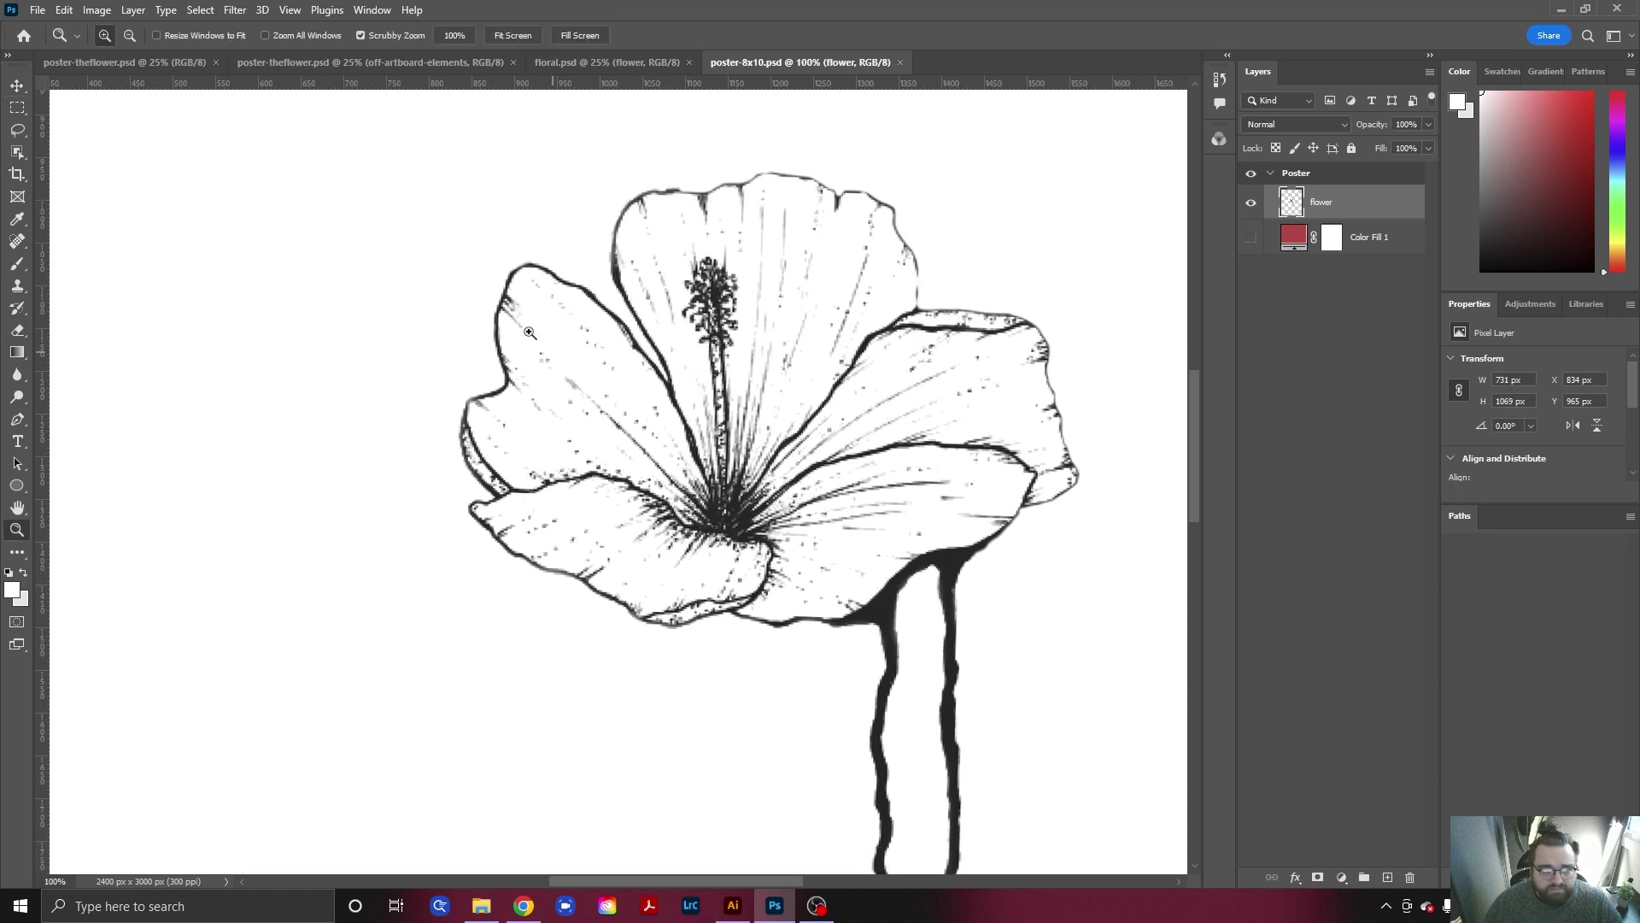
{"action": "left_click", "coordinate": [512, 306], "text": "alt"}
{"action": "left_click", "coordinate": [513, 306], "text": "alt"}
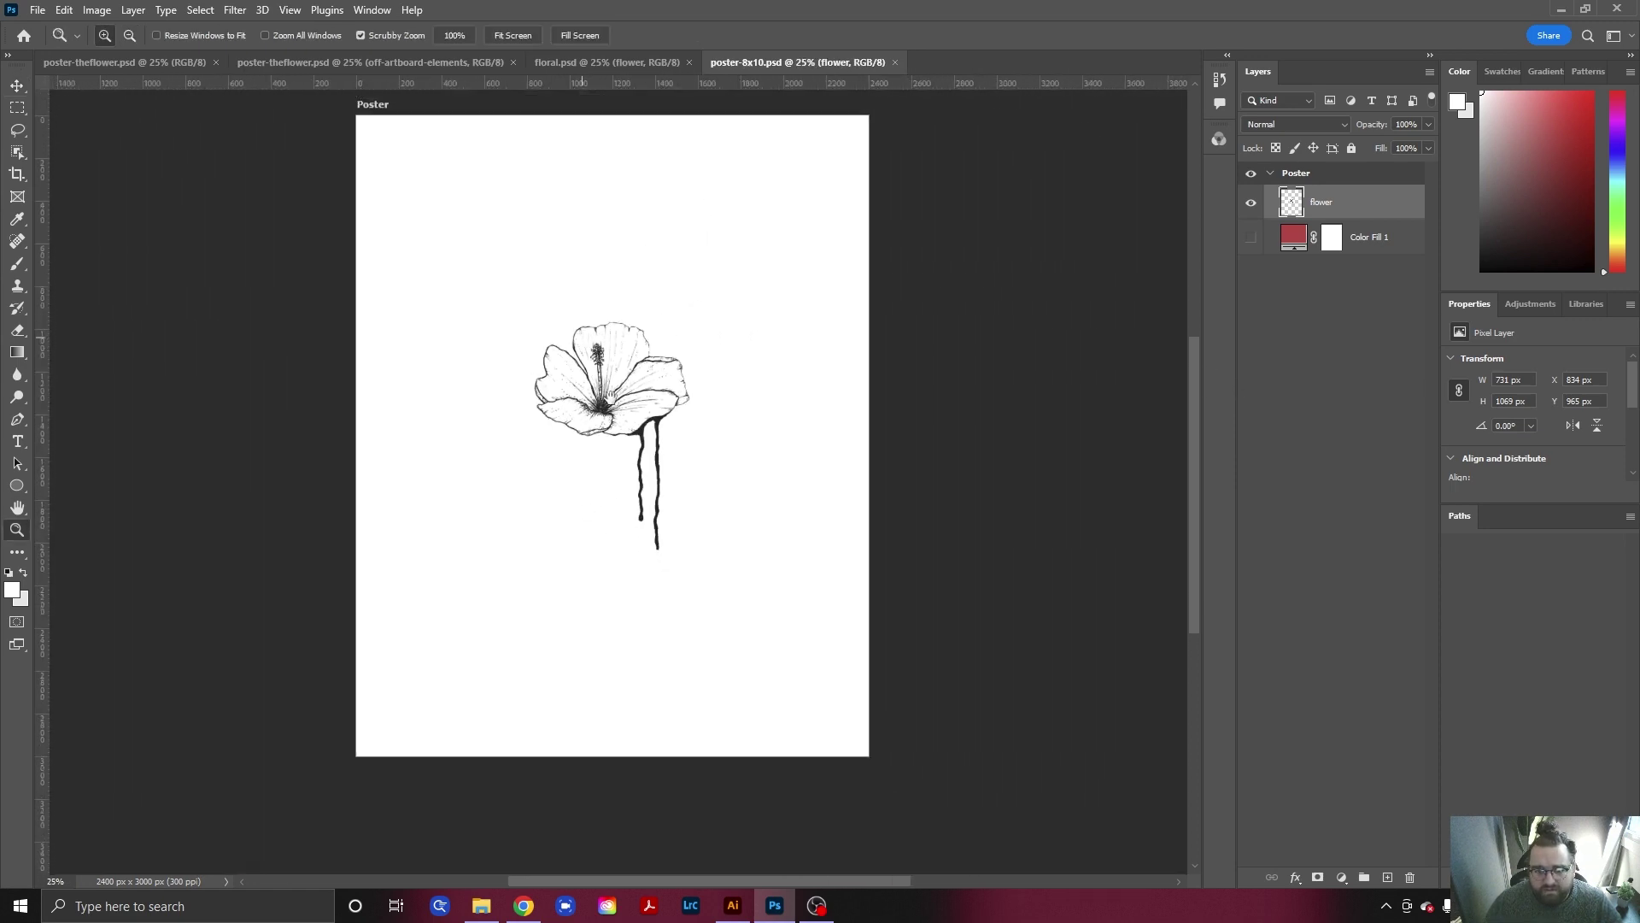
{"action": "key", "text": "v"}
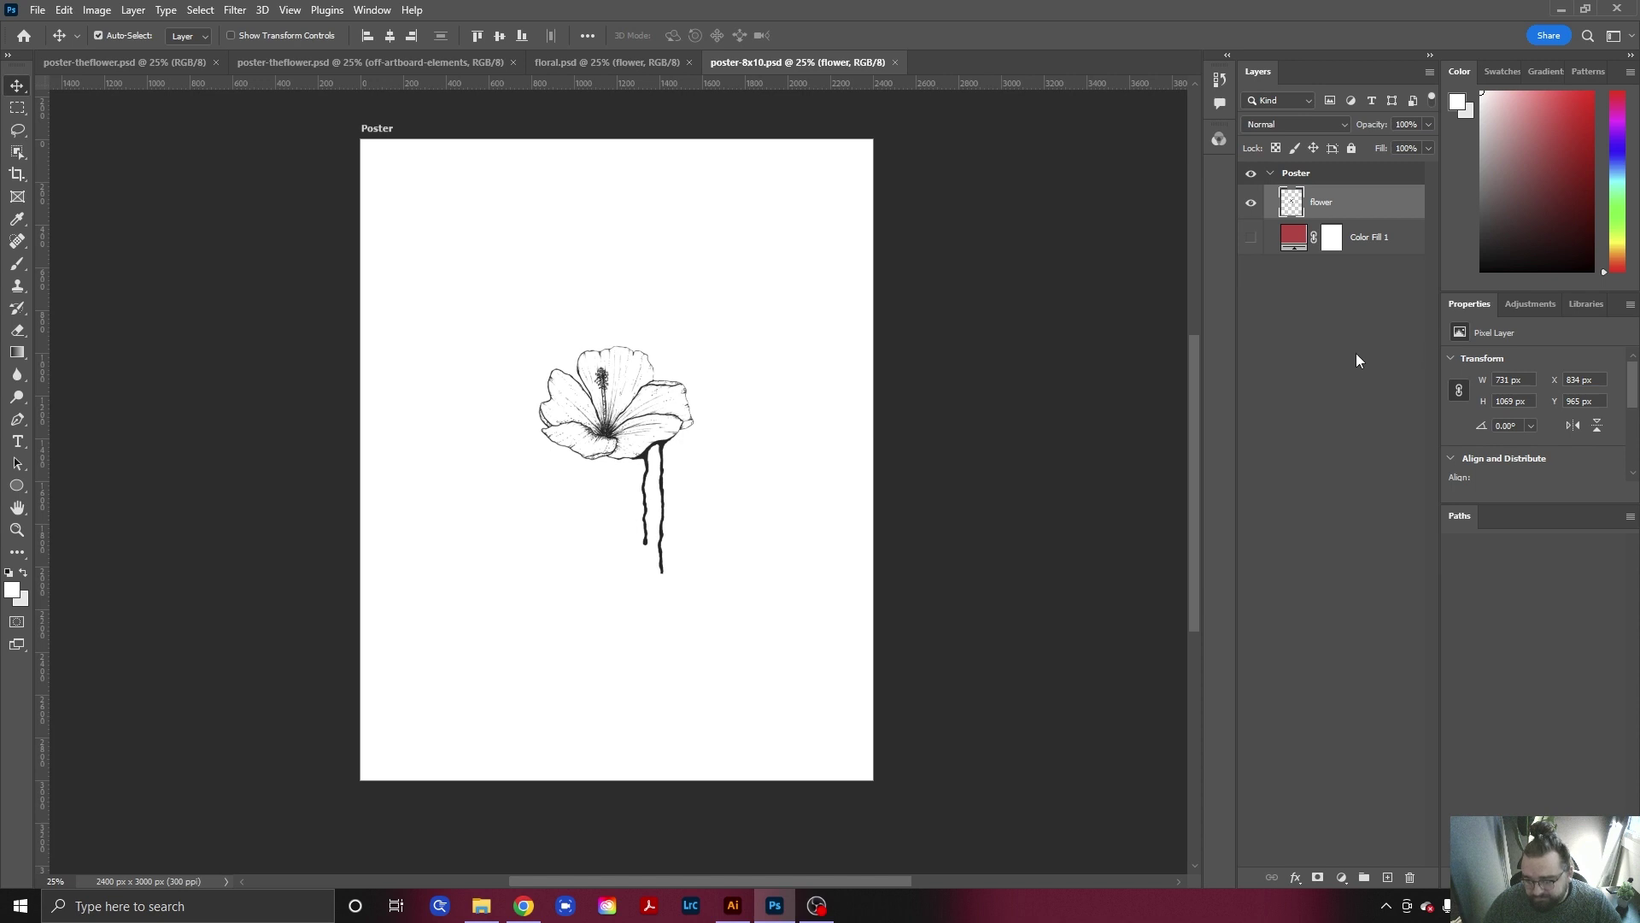
{"action": "left_click", "coordinate": [1377, 363]}
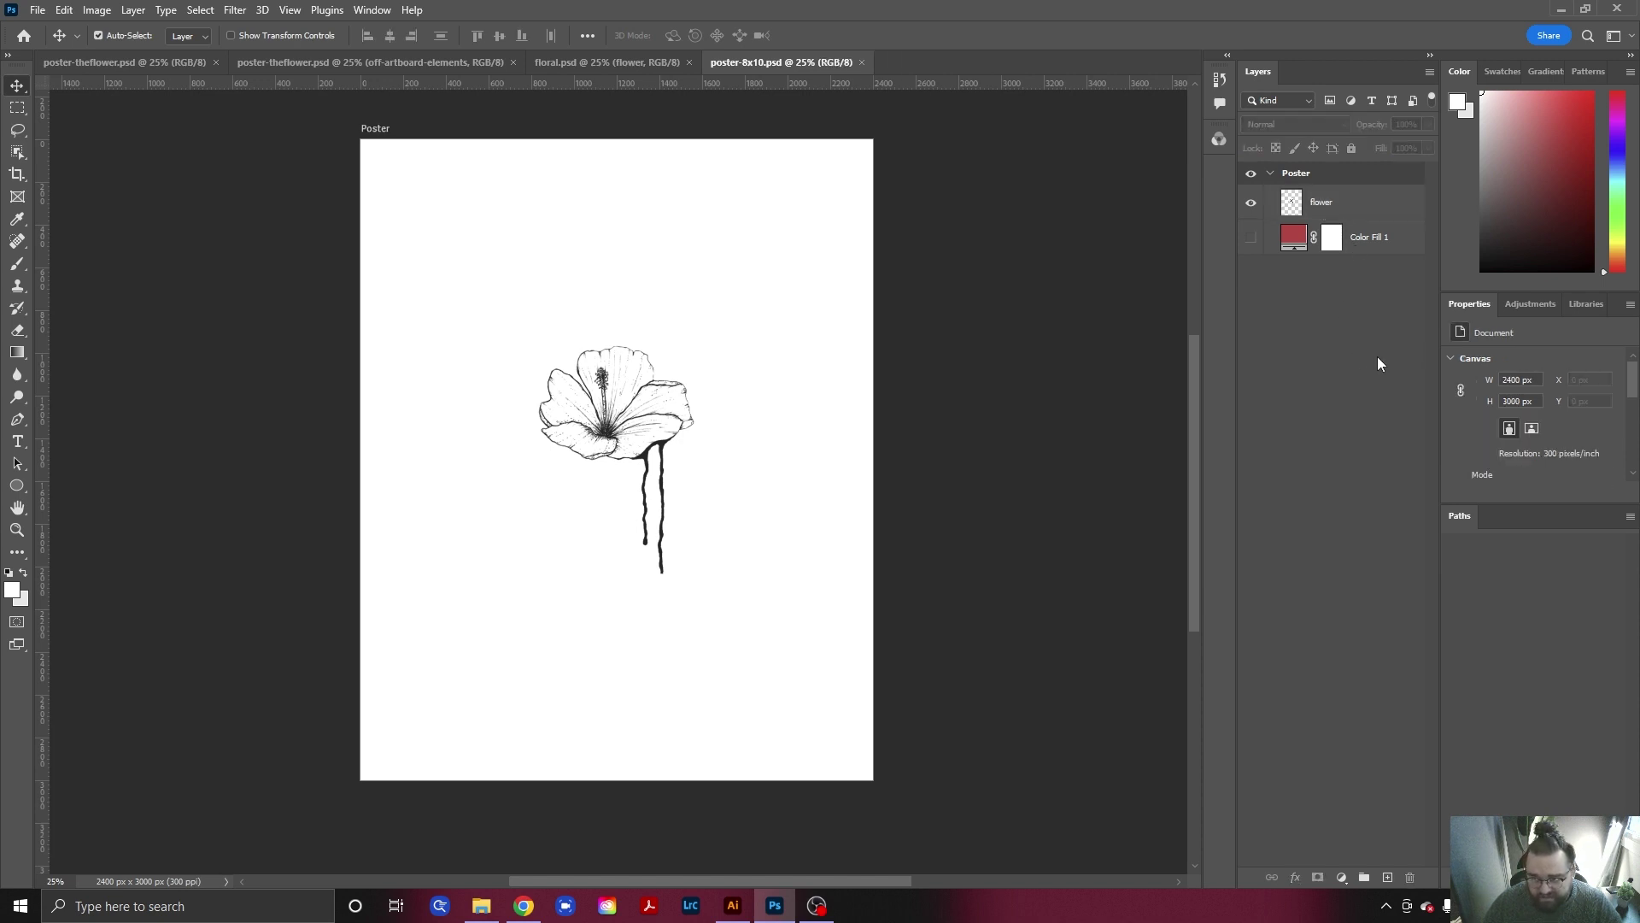
Move the flower slightly down and right on the artboard, and switch to the poster-theflower.psd document.
{"action": "mouse_move", "coordinate": [636, 440]}
{"action": "left_mouse_down"}
{"action": "mouse_move", "coordinate": [643, 454]}
{"action": "mouse_move", "coordinate": [623, 458]}
{"action": "left_mouse_up"}
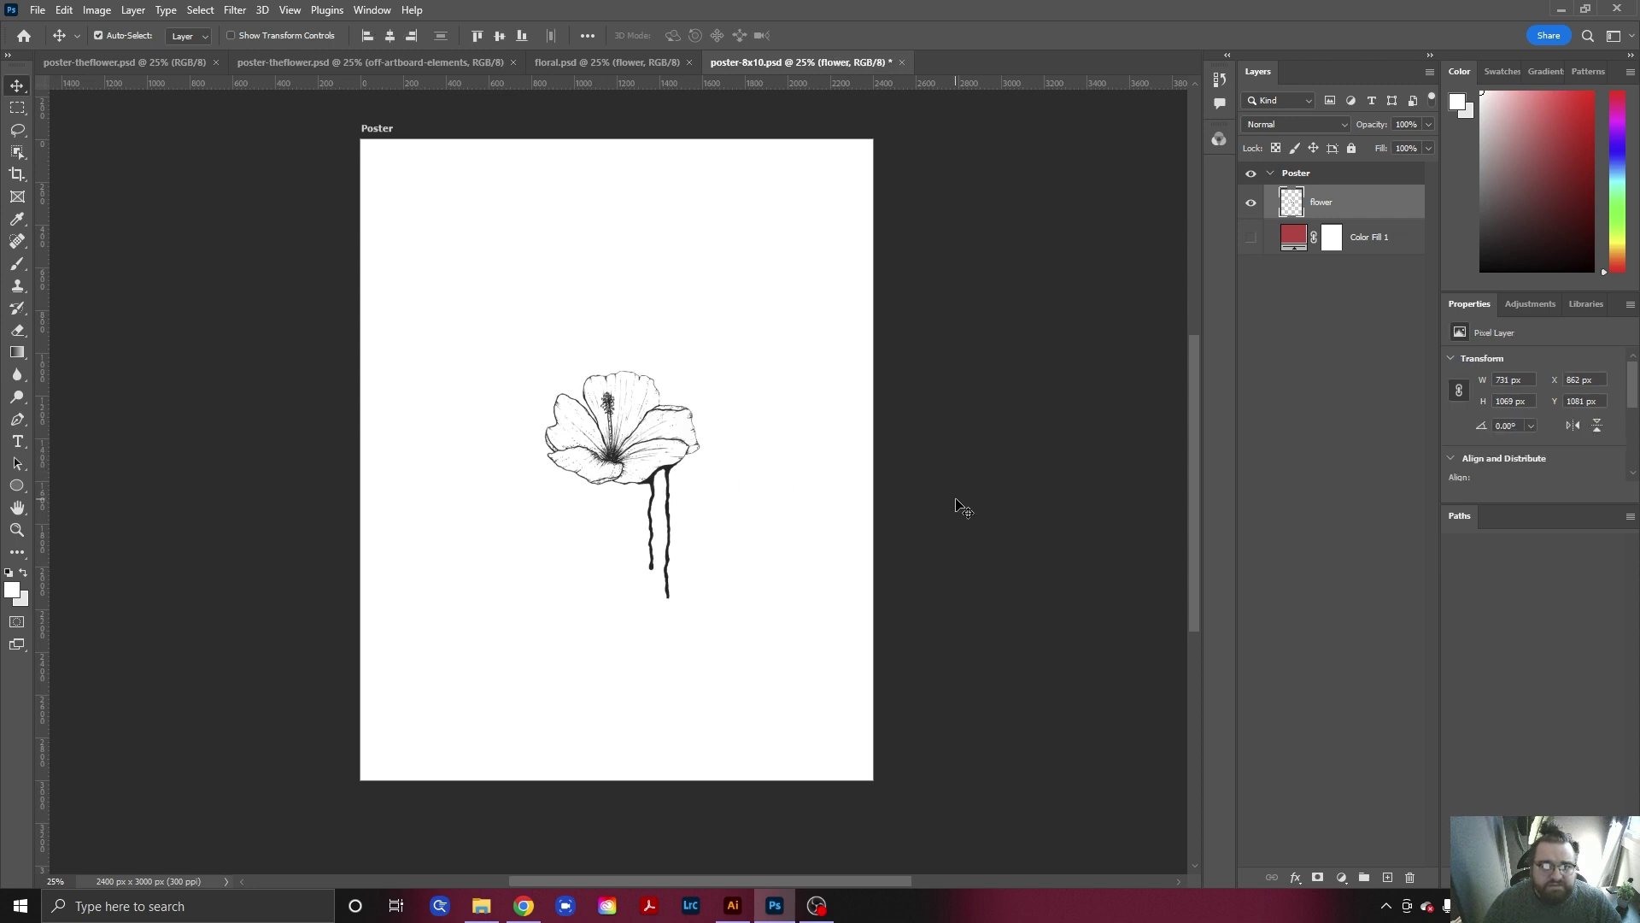
{"action": "left_click", "coordinate": [128, 63]}
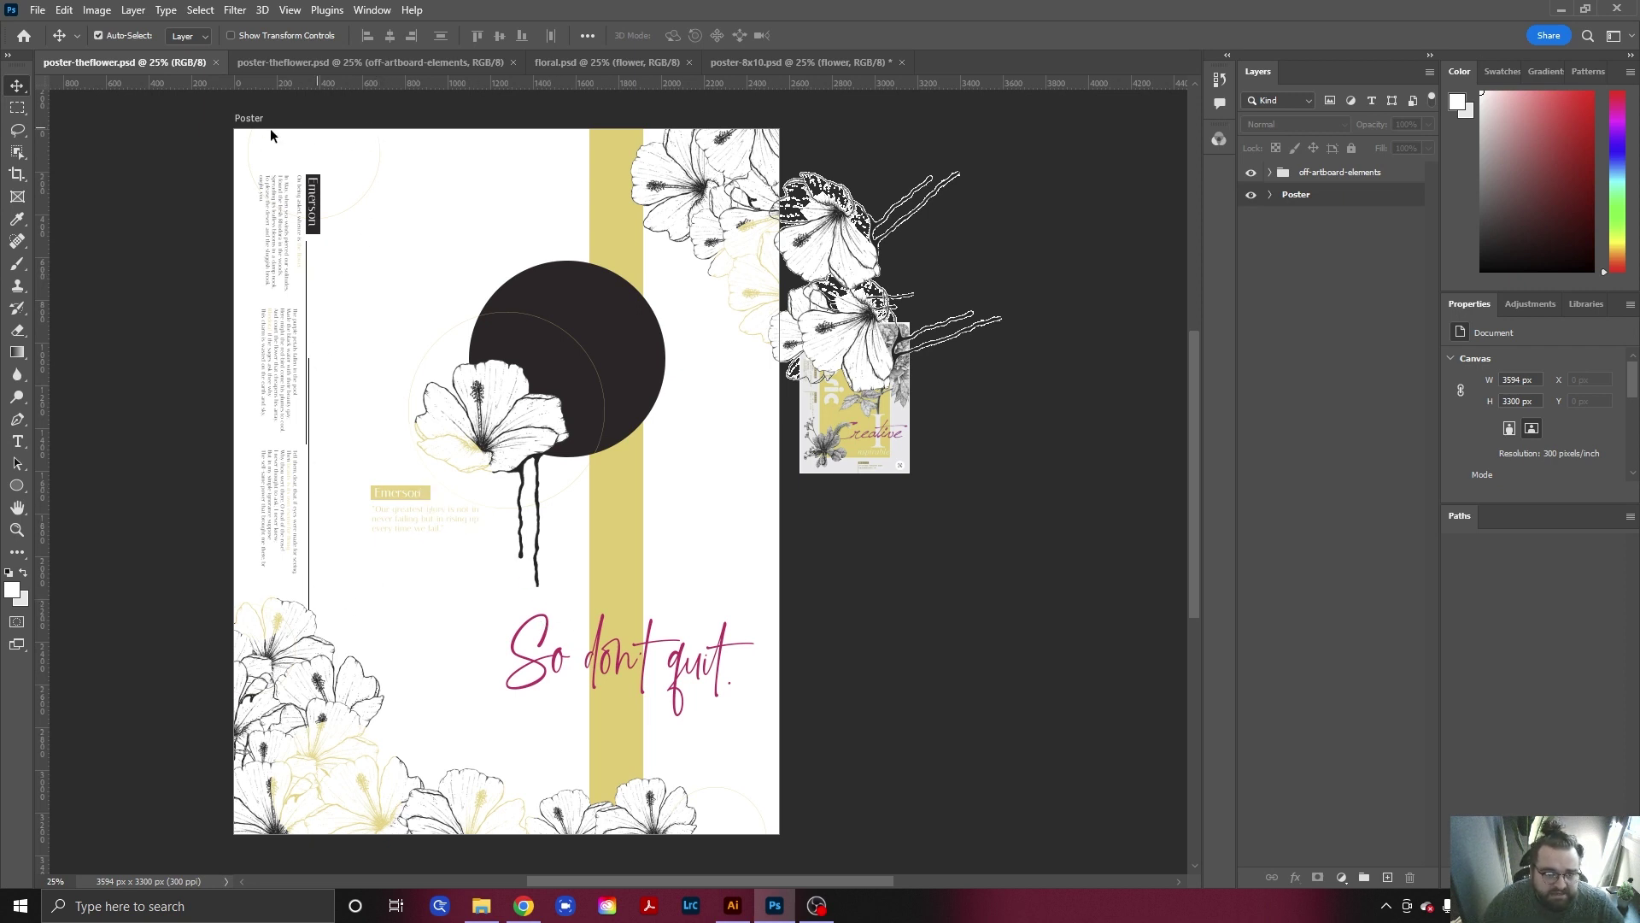
Examine the reference poster's layout: the side text column, central circle and flower, script headline and corner florals.
{"action": "left_click_drag", "start_coordinate": [355, 606], "coordinate": [252, 97]}
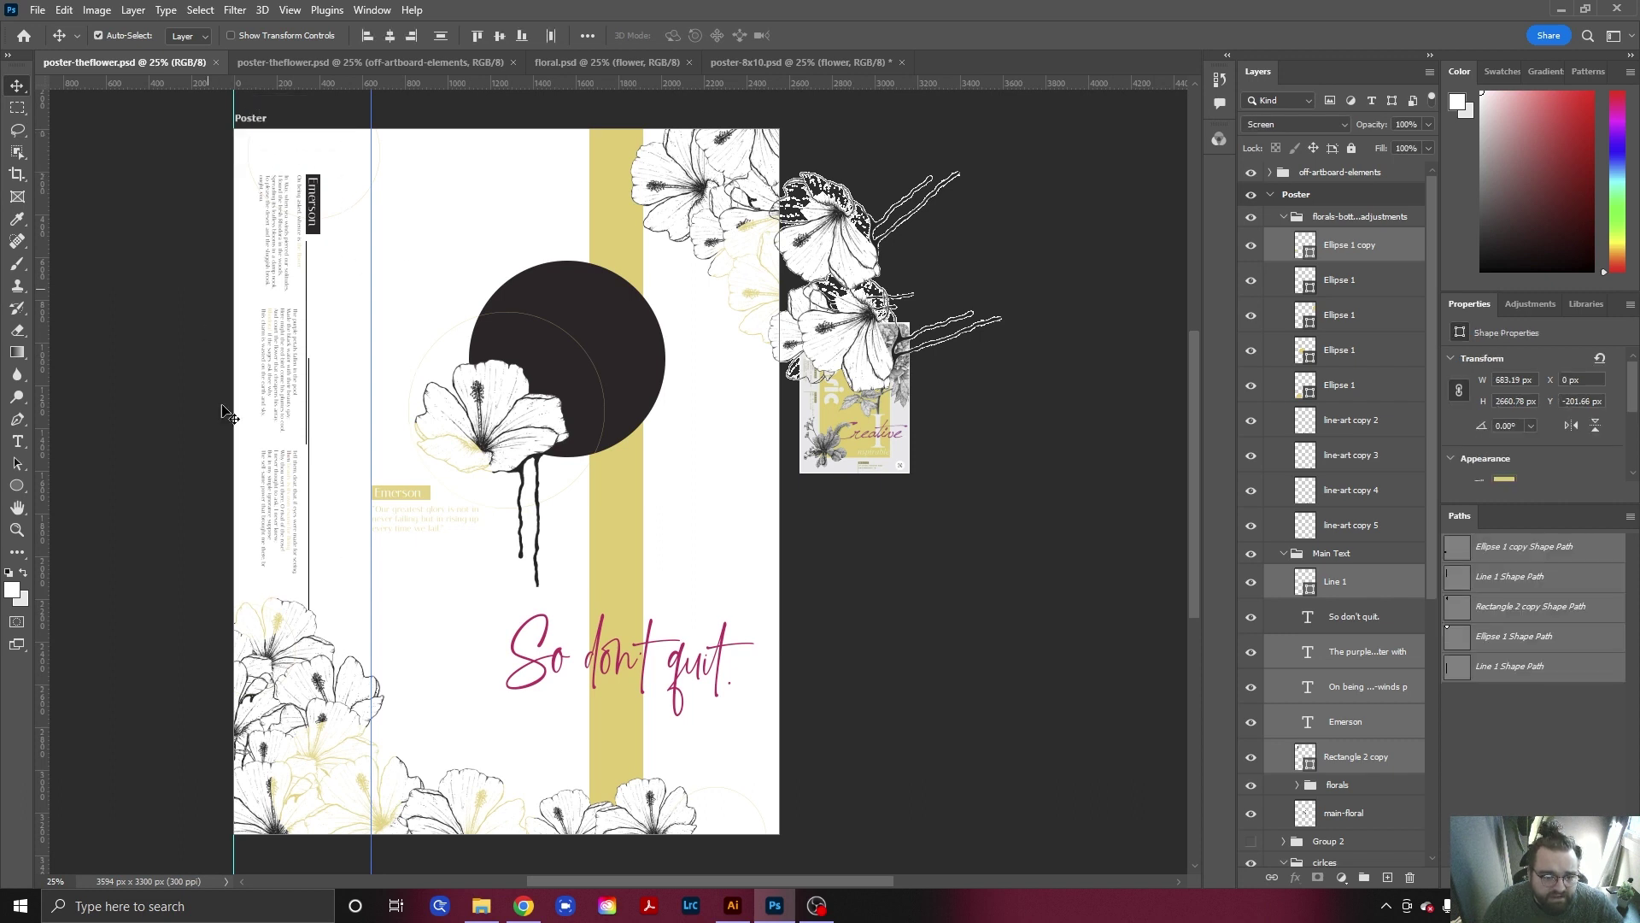
{"action": "left_click", "coordinate": [354, 459]}
{"action": "left_click_drag", "start_coordinate": [375, 269], "coordinate": [653, 567]}
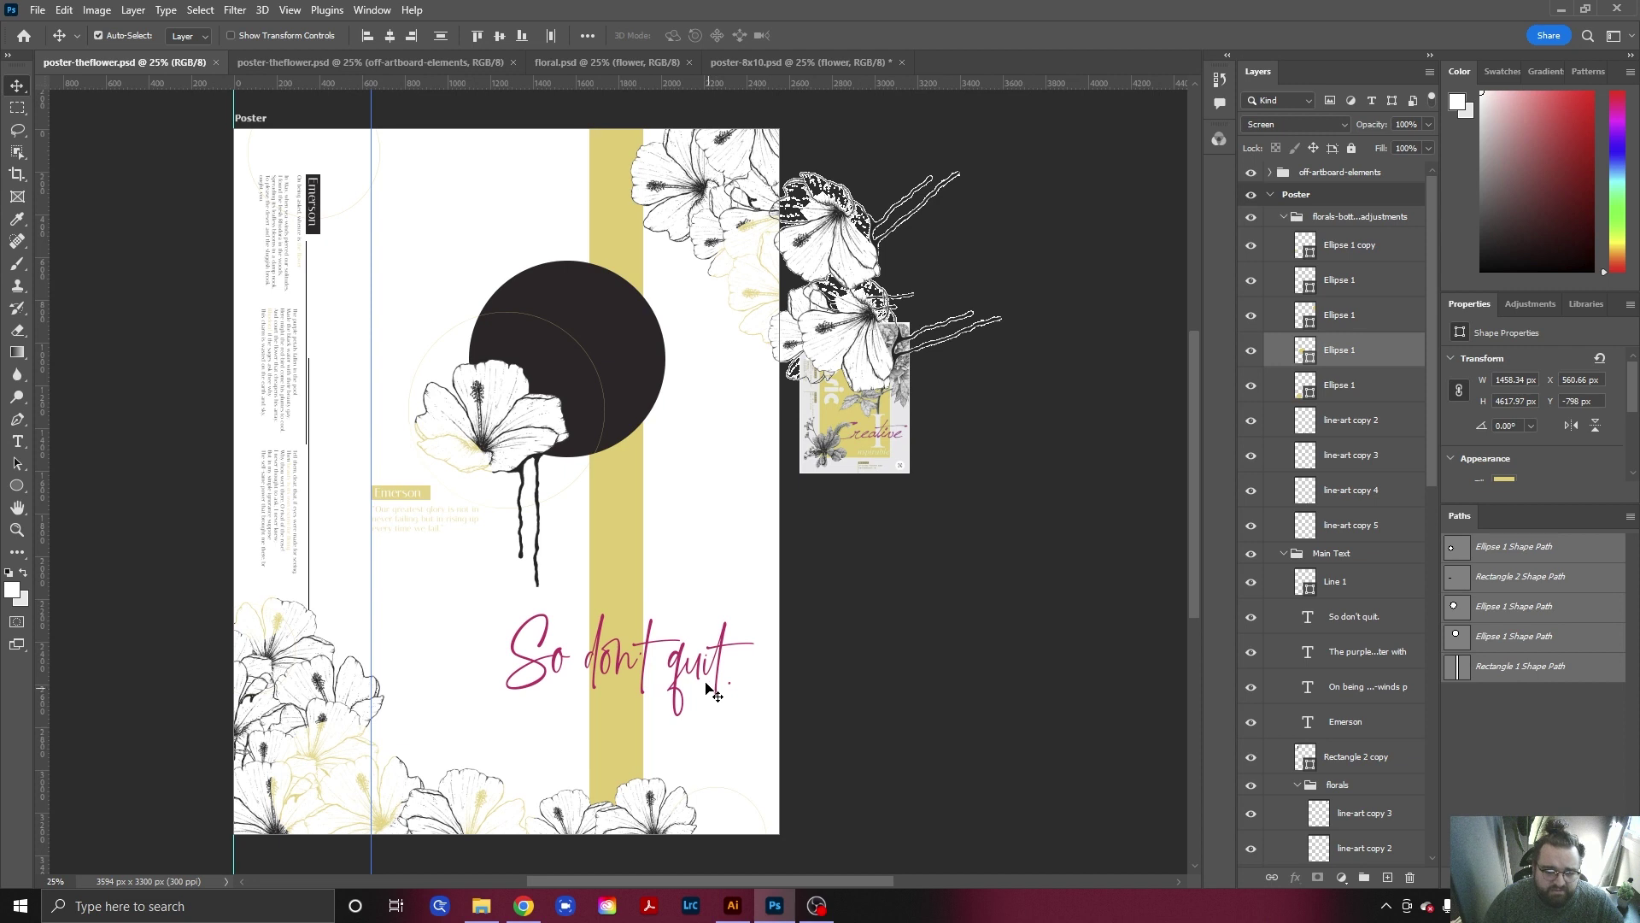
{"action": "left_click_drag", "start_coordinate": [759, 604], "coordinate": [531, 696]}
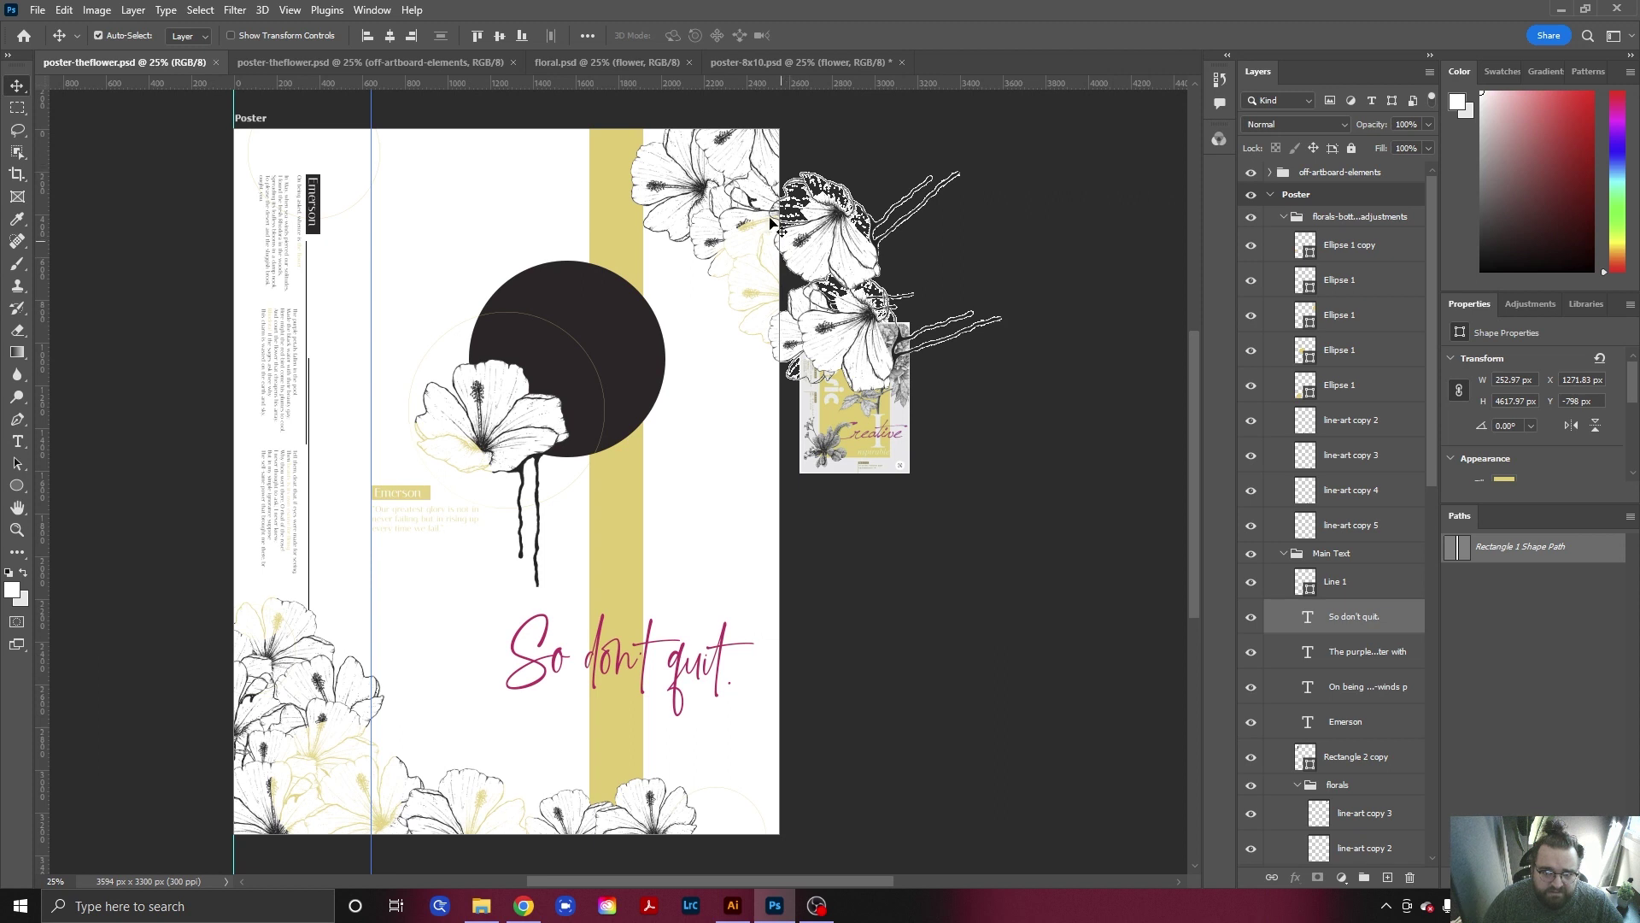
{"action": "left_click", "coordinate": [303, 722]}
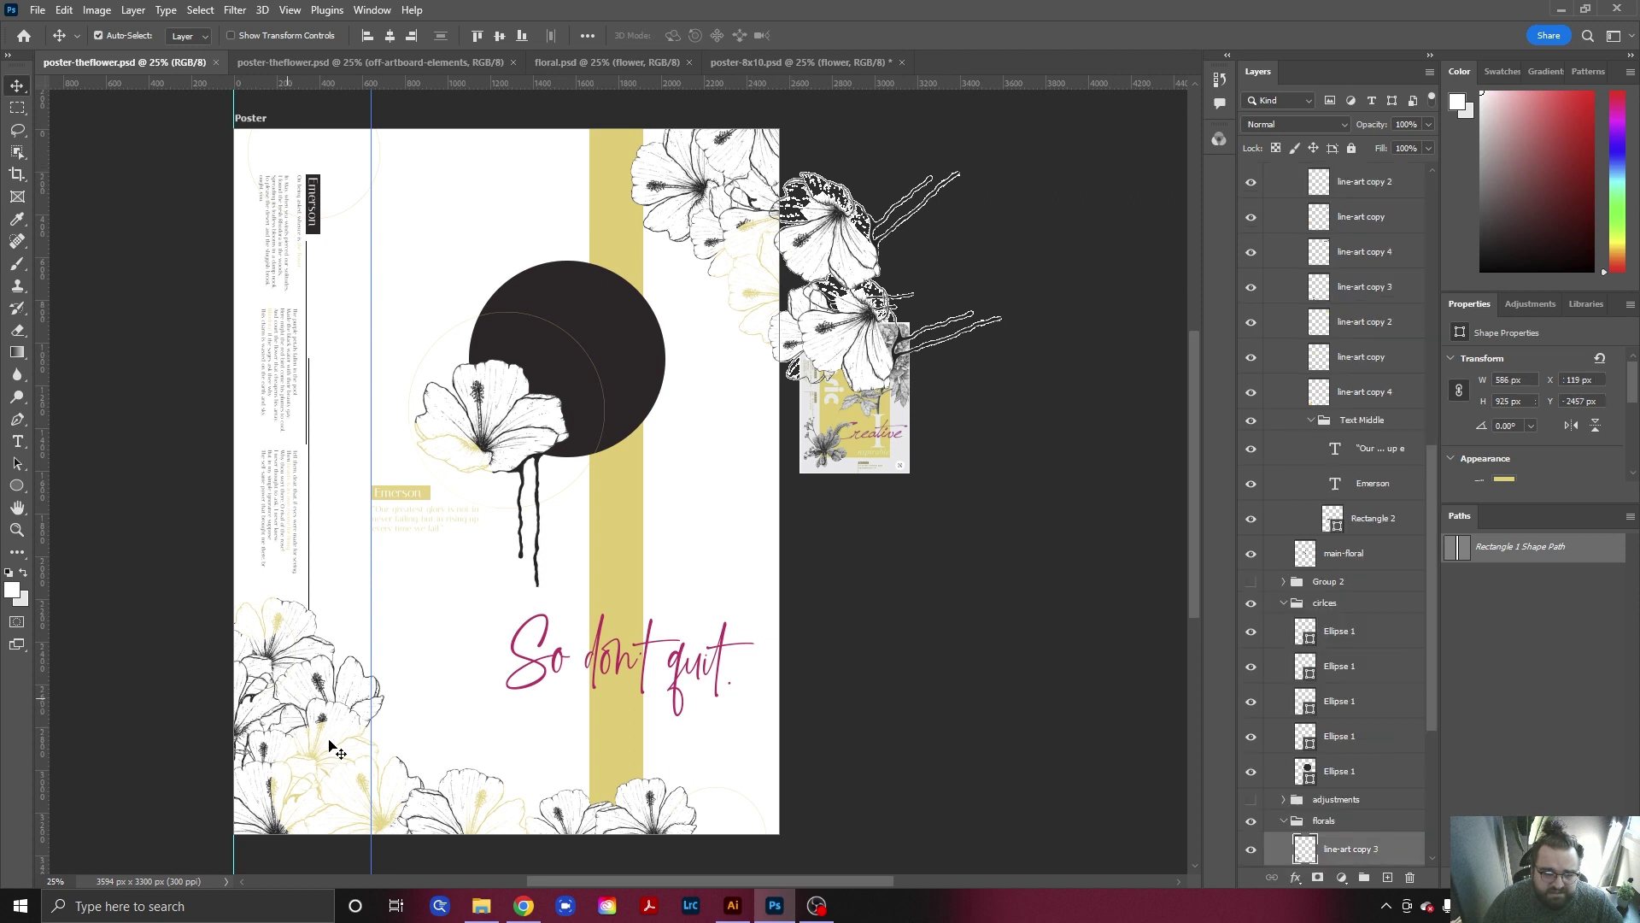
{"action": "left_click", "coordinate": [438, 669]}
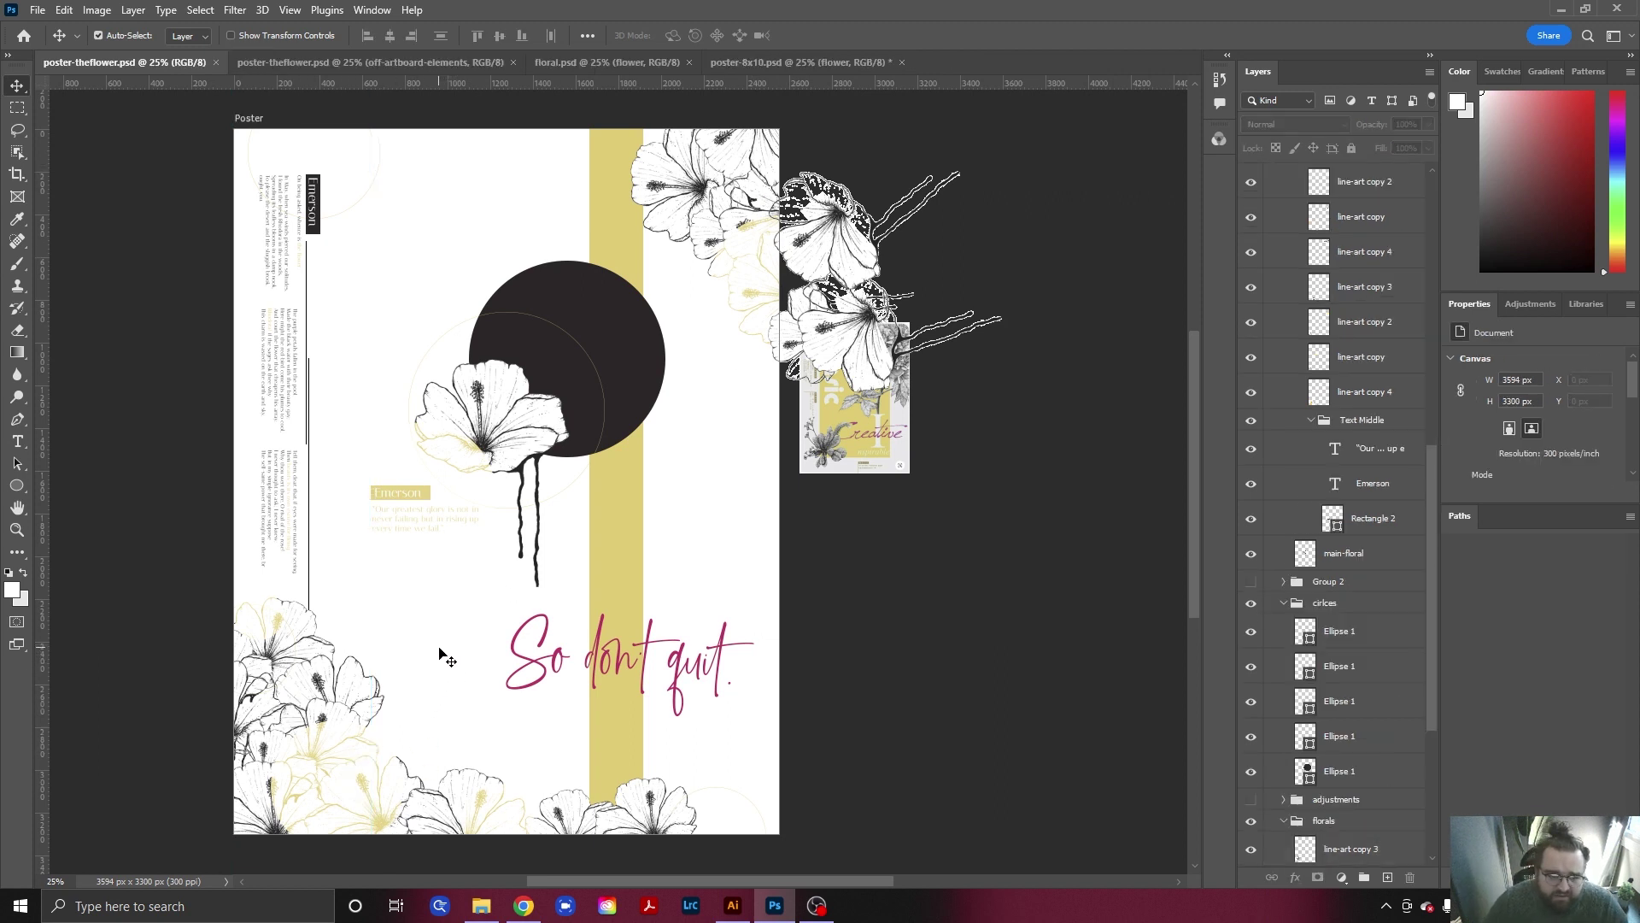
{"action": "left_click_drag", "start_coordinate": [427, 564], "coordinate": [402, 440]}
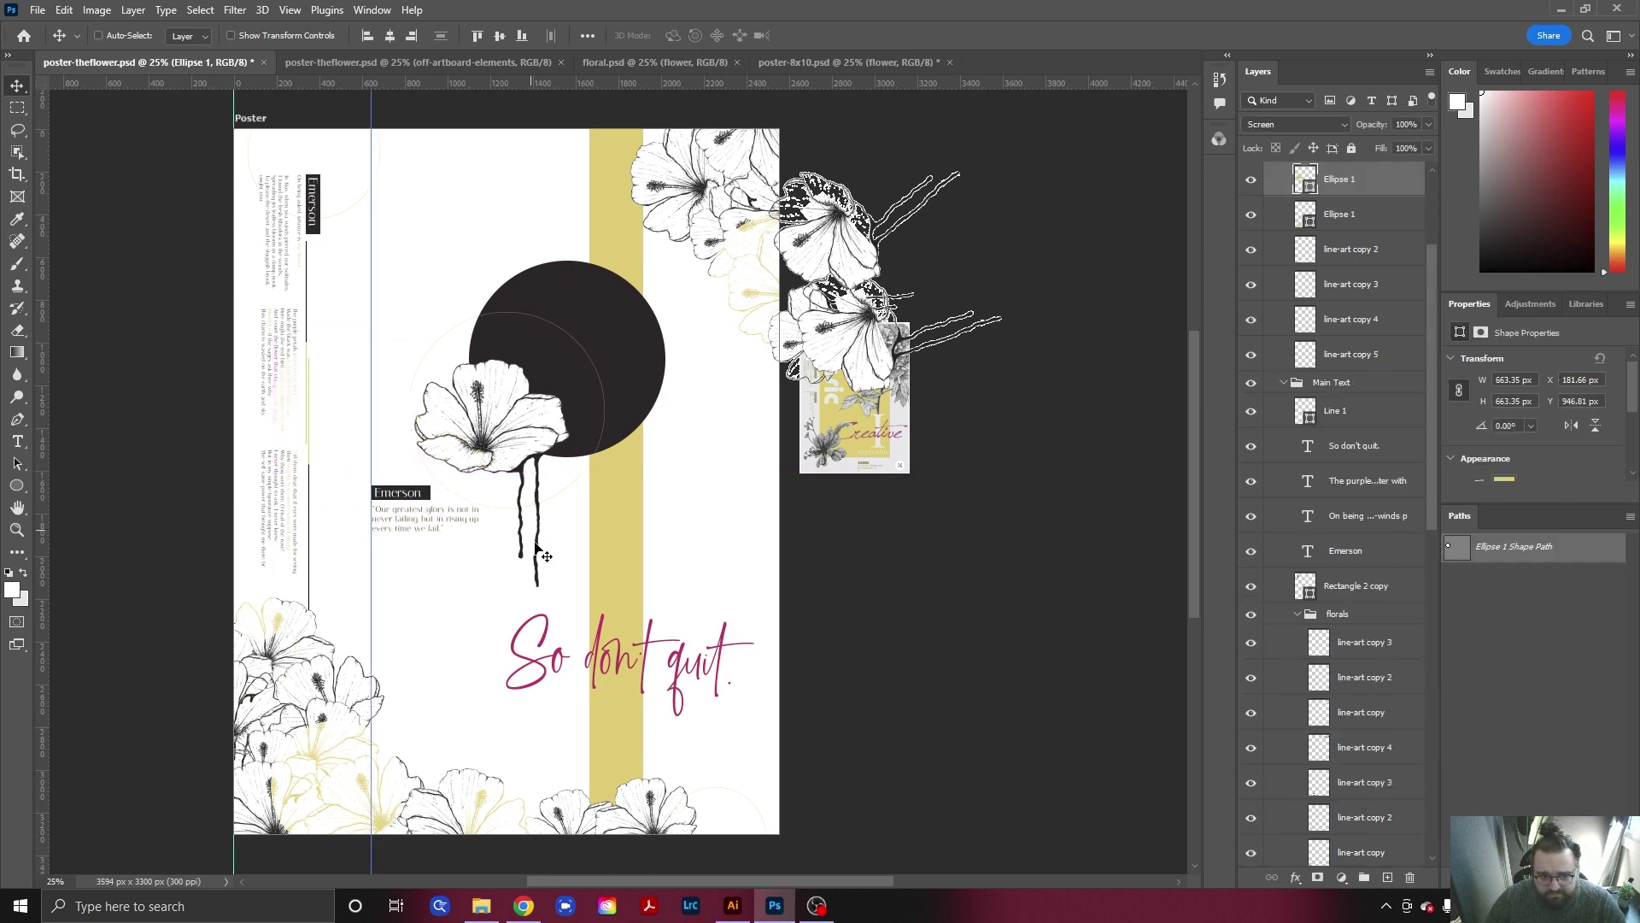
{"action": "left_click", "coordinate": [424, 679]}
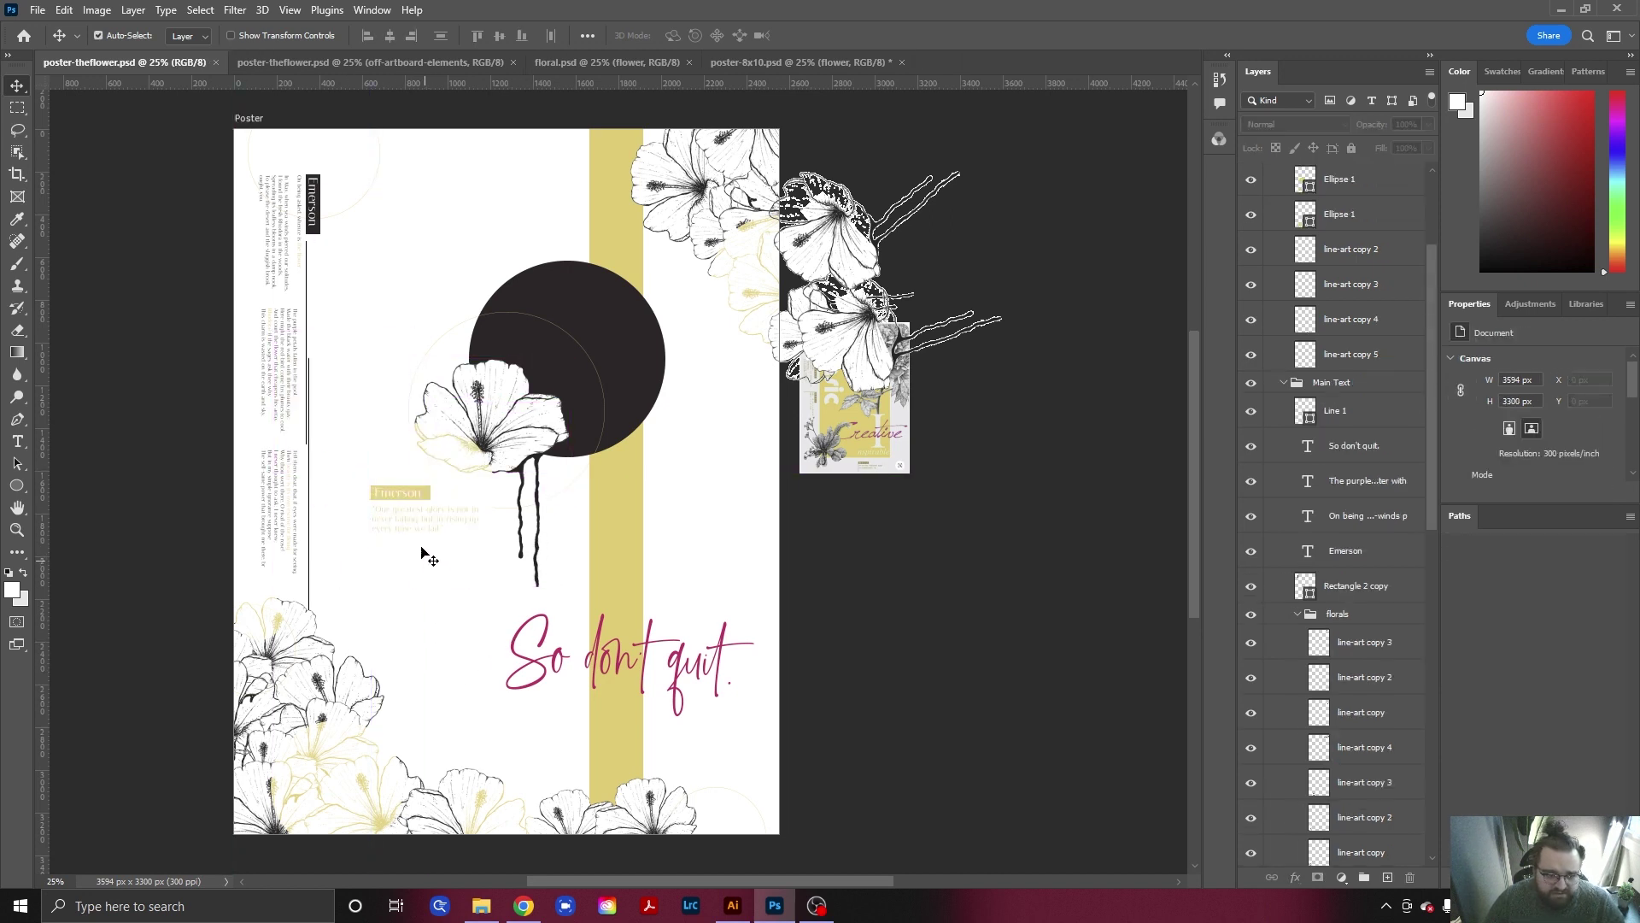
{"action": "left_click", "coordinate": [402, 504]}
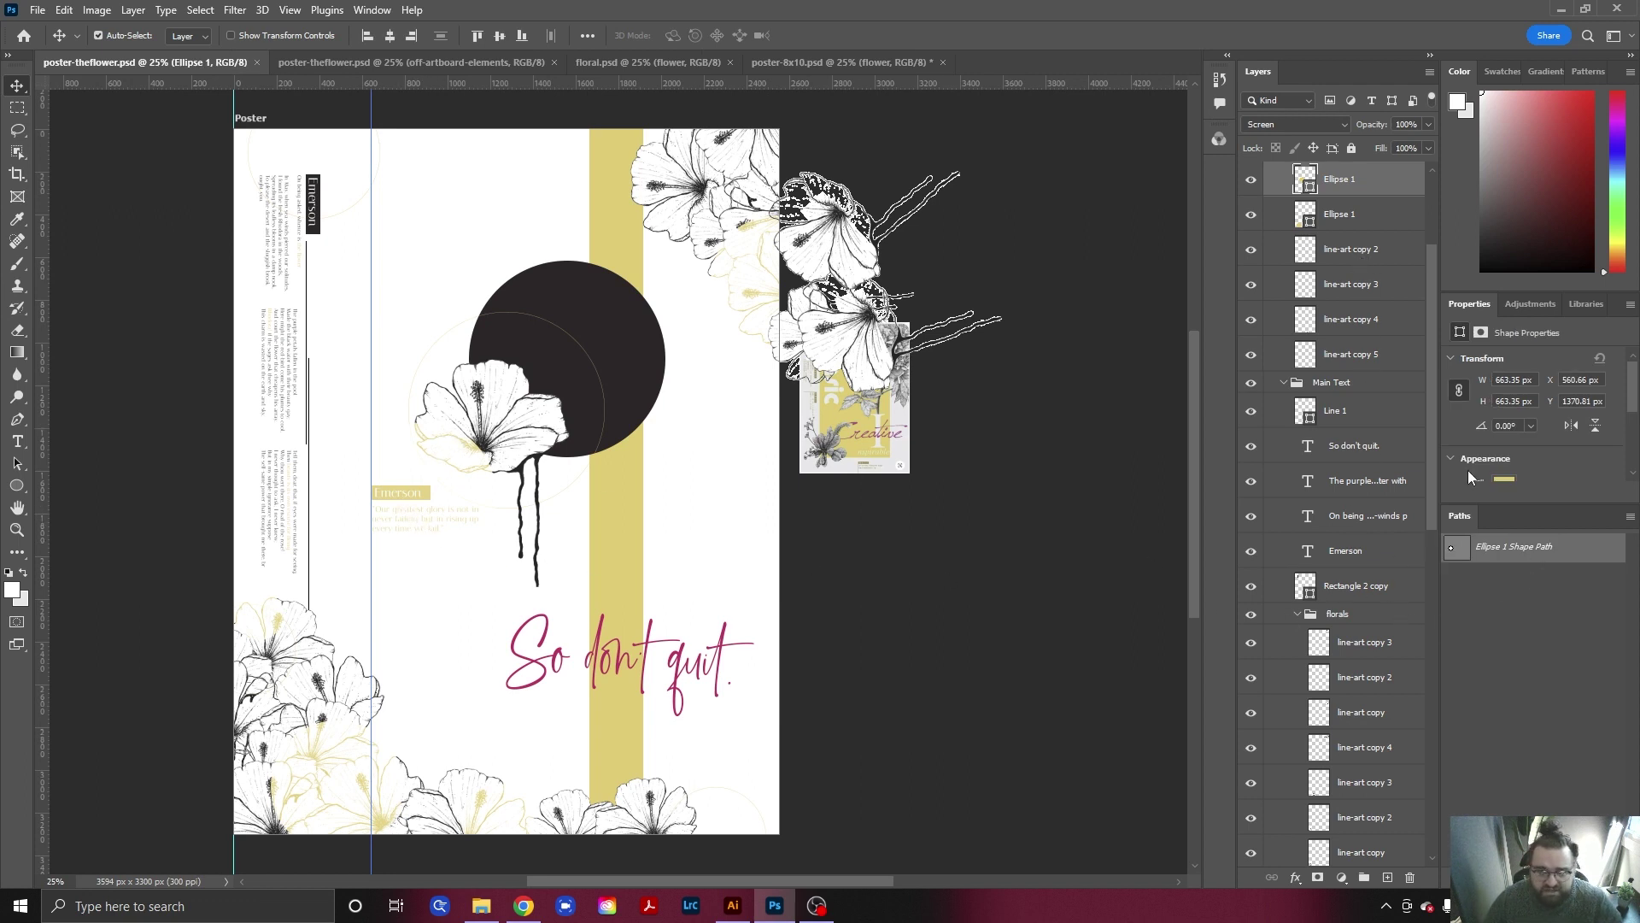
Try to copy the "So don't quit." headline, both long side text layers and the Main Text Emerson label into poster-8x10.psd.
{"action": "key", "text": "ctrl+j"}
{"action": "key", "text": "ctrl+j"}
{"action": "key", "text": "ctrl+j"}
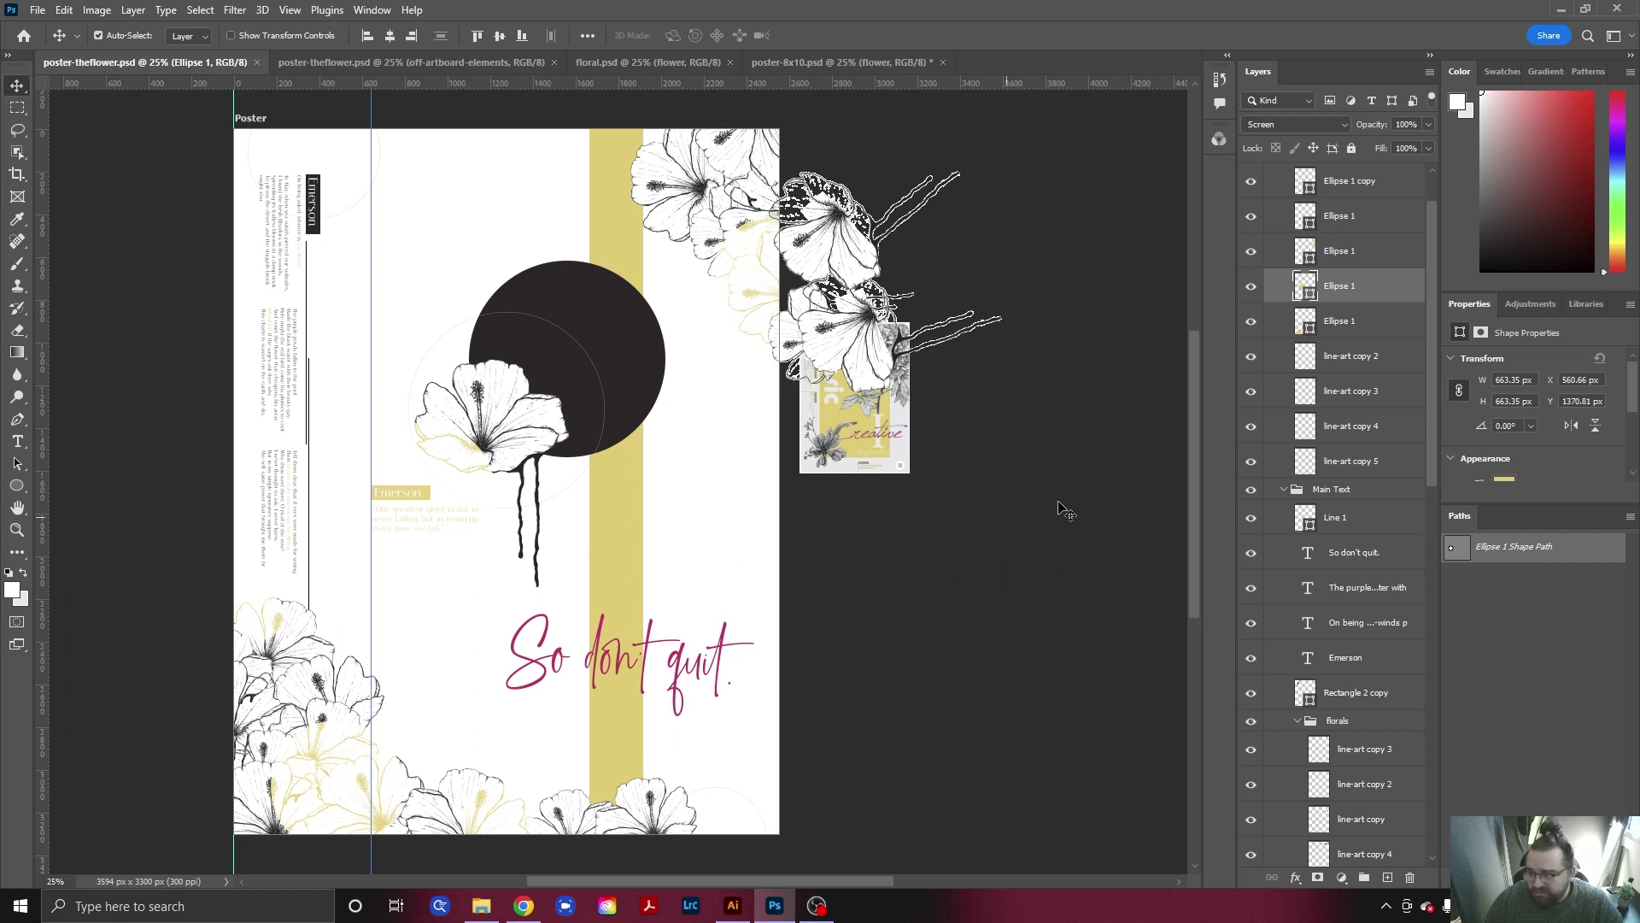
{"action": "scroll", "coordinate": [1324, 356], "scroll_direction": "up", "scroll_amount": 2}
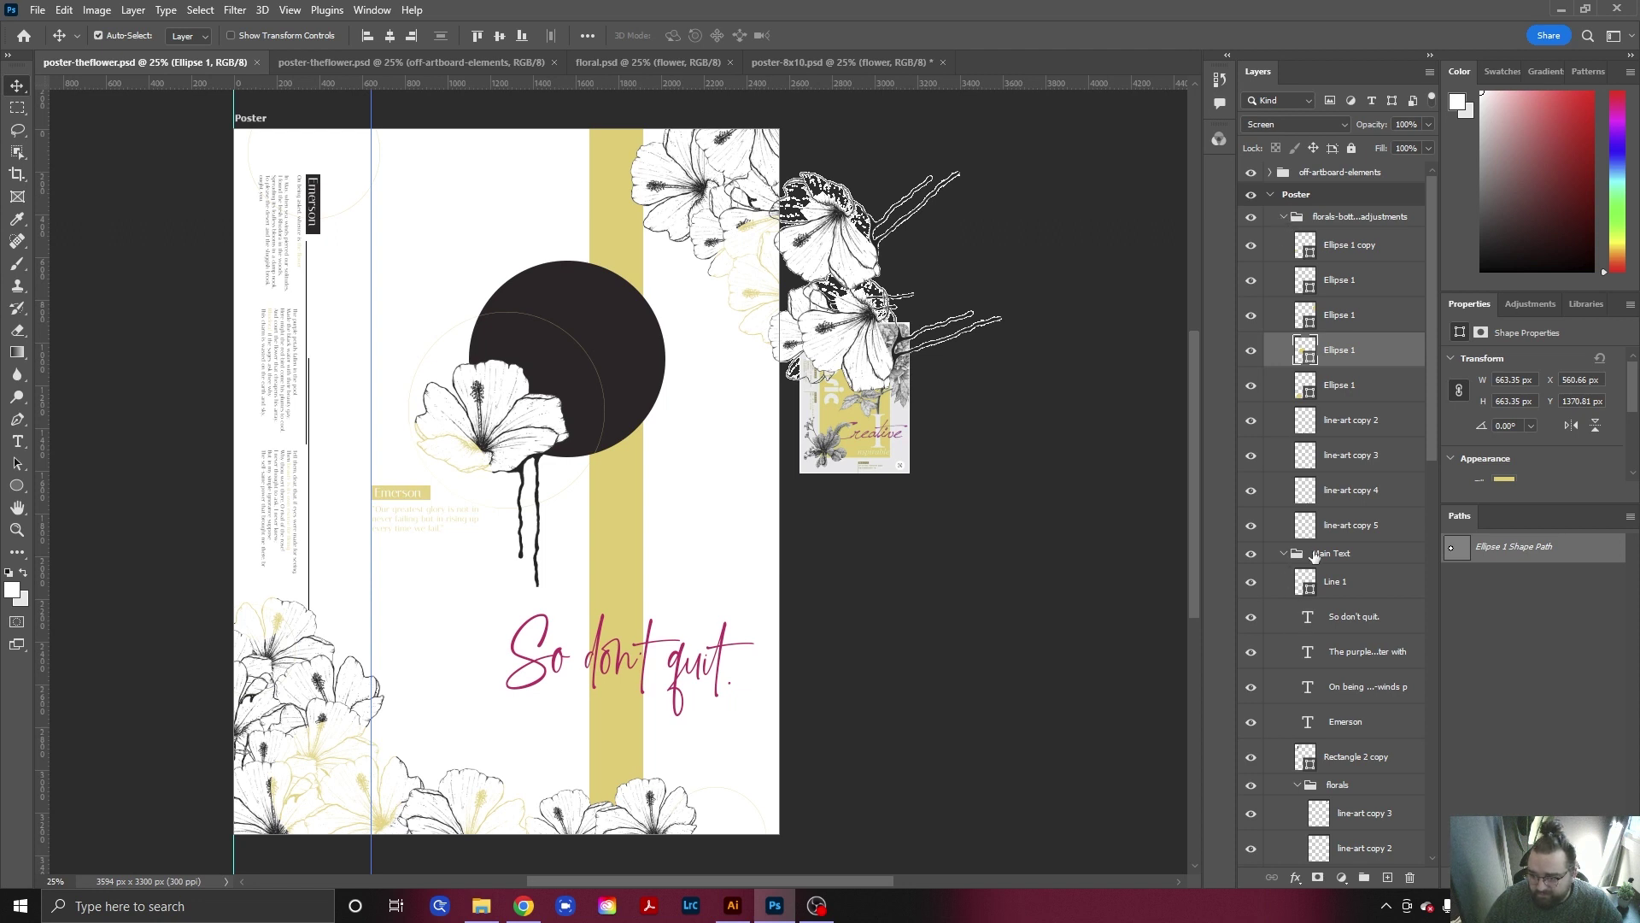
{"action": "scroll", "coordinate": [1370, 680], "scroll_direction": "down", "scroll_amount": 1}
{"action": "scroll", "coordinate": [1369, 680], "scroll_direction": "down", "scroll_amount": 1}
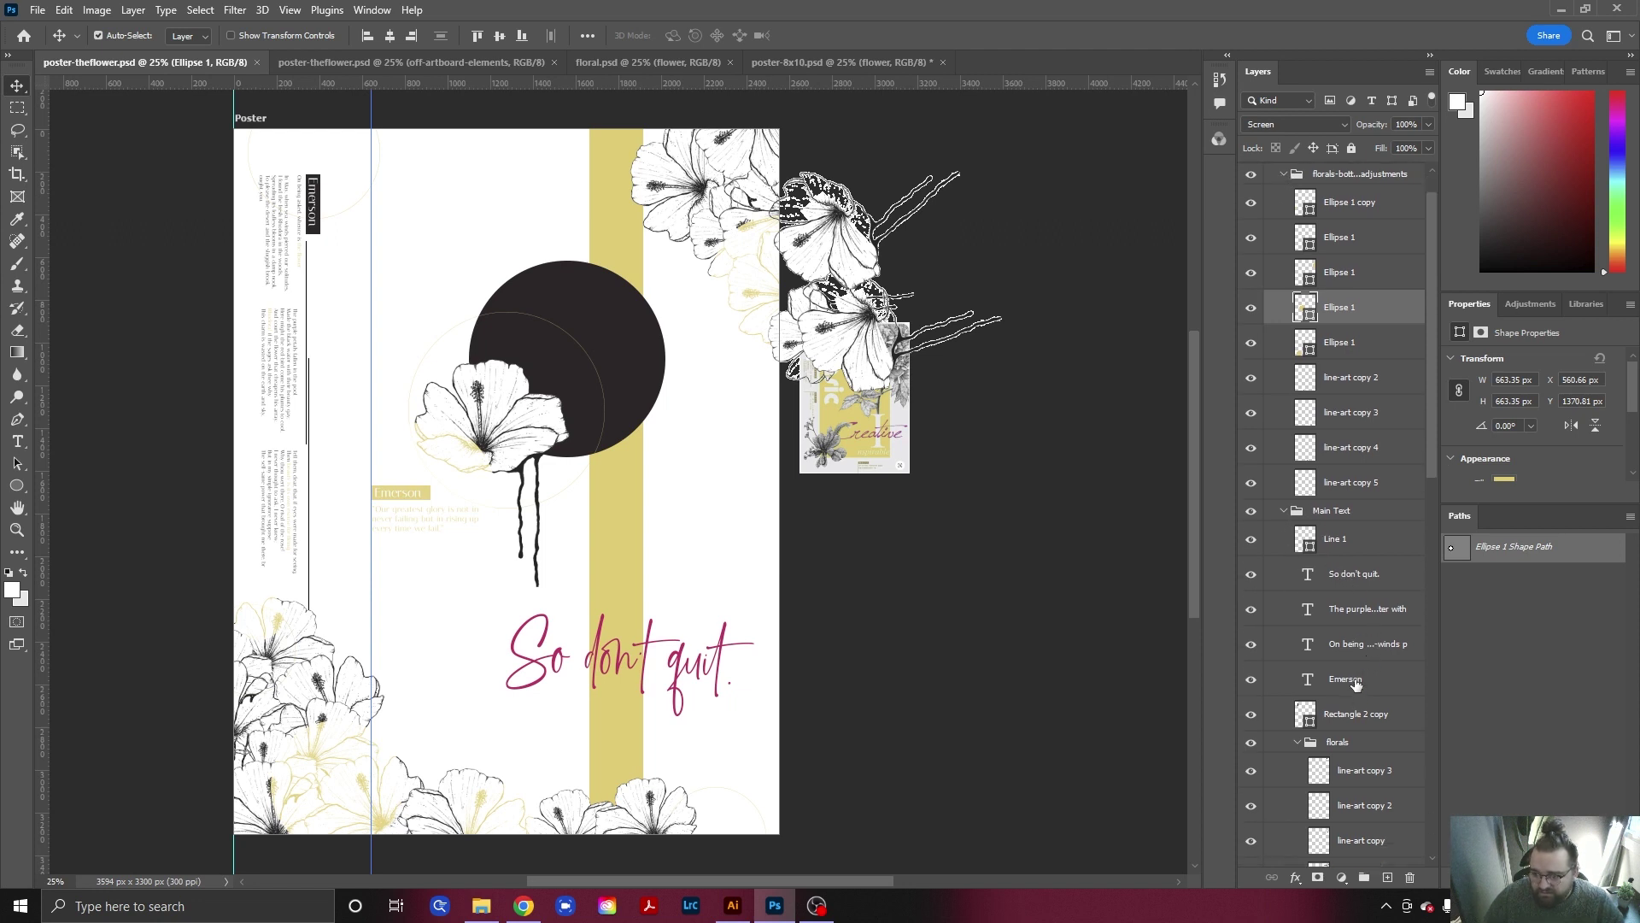
{"action": "left_click", "coordinate": [1354, 679]}
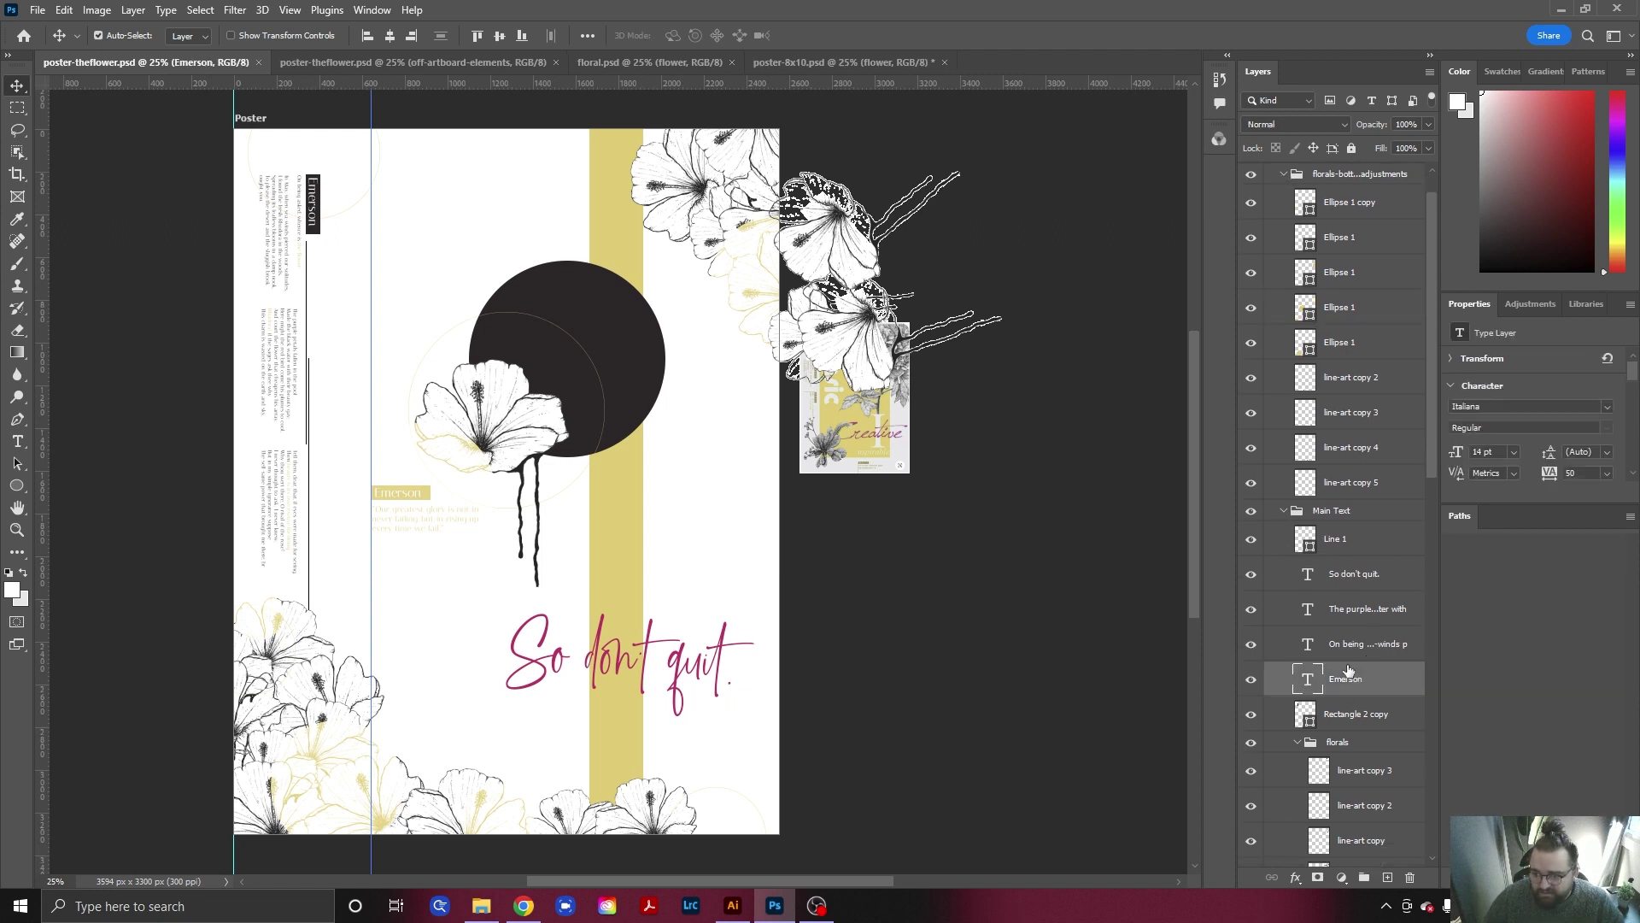
{"action": "left_click", "coordinate": [1350, 584], "text": "shift"}
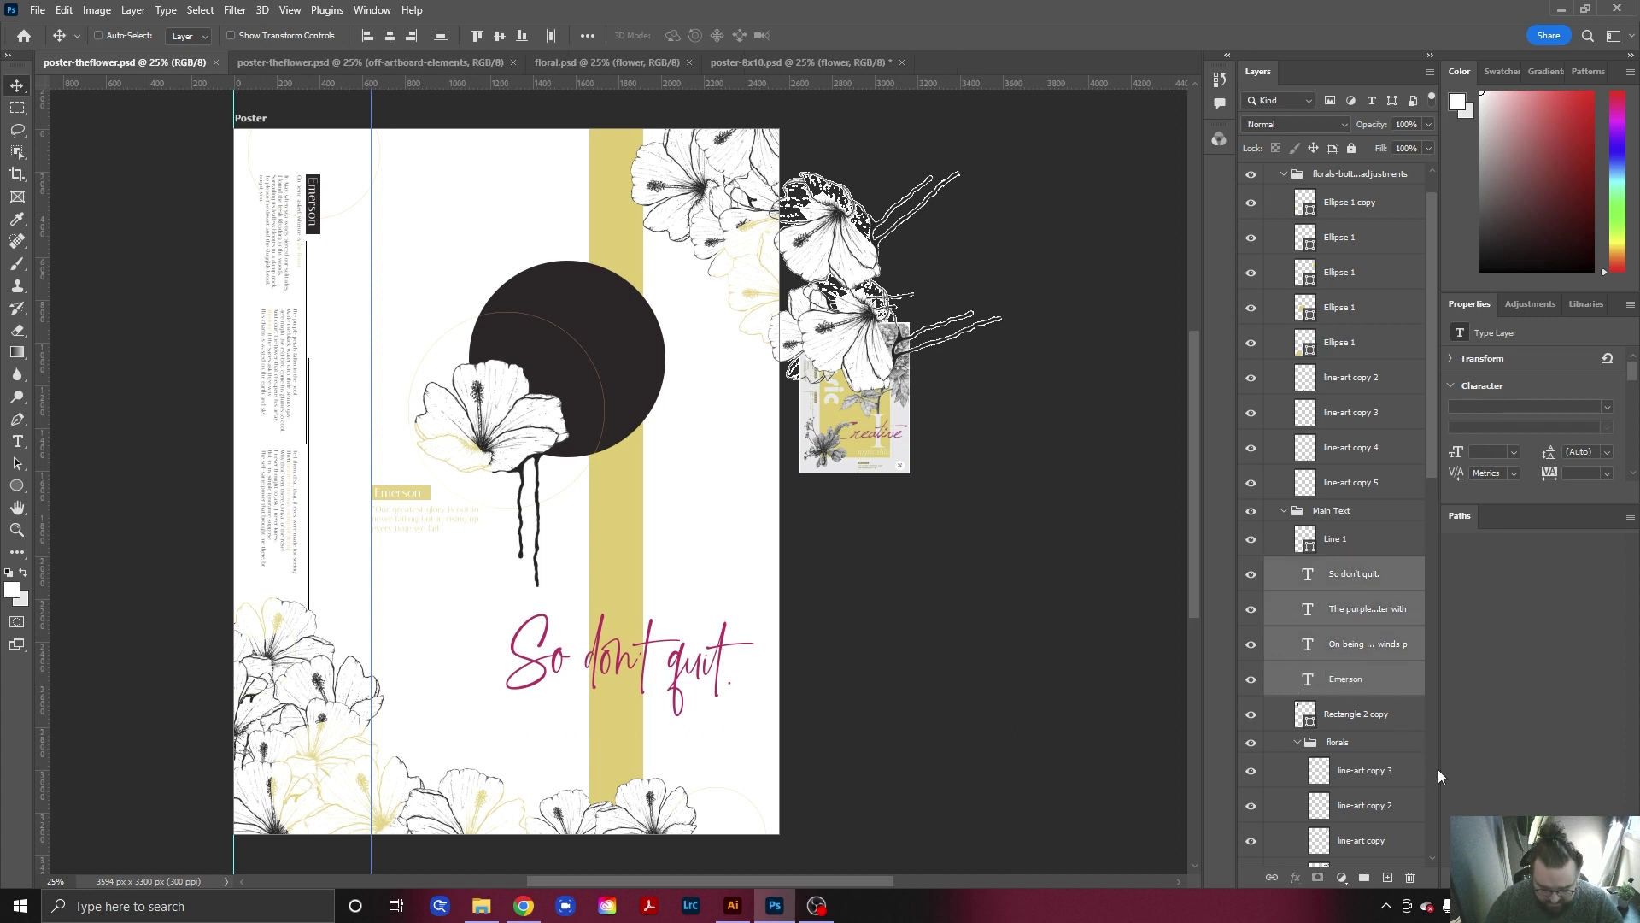
{"action": "left_click_drag", "start_coordinate": [765, 56], "coordinate": [610, 675]}
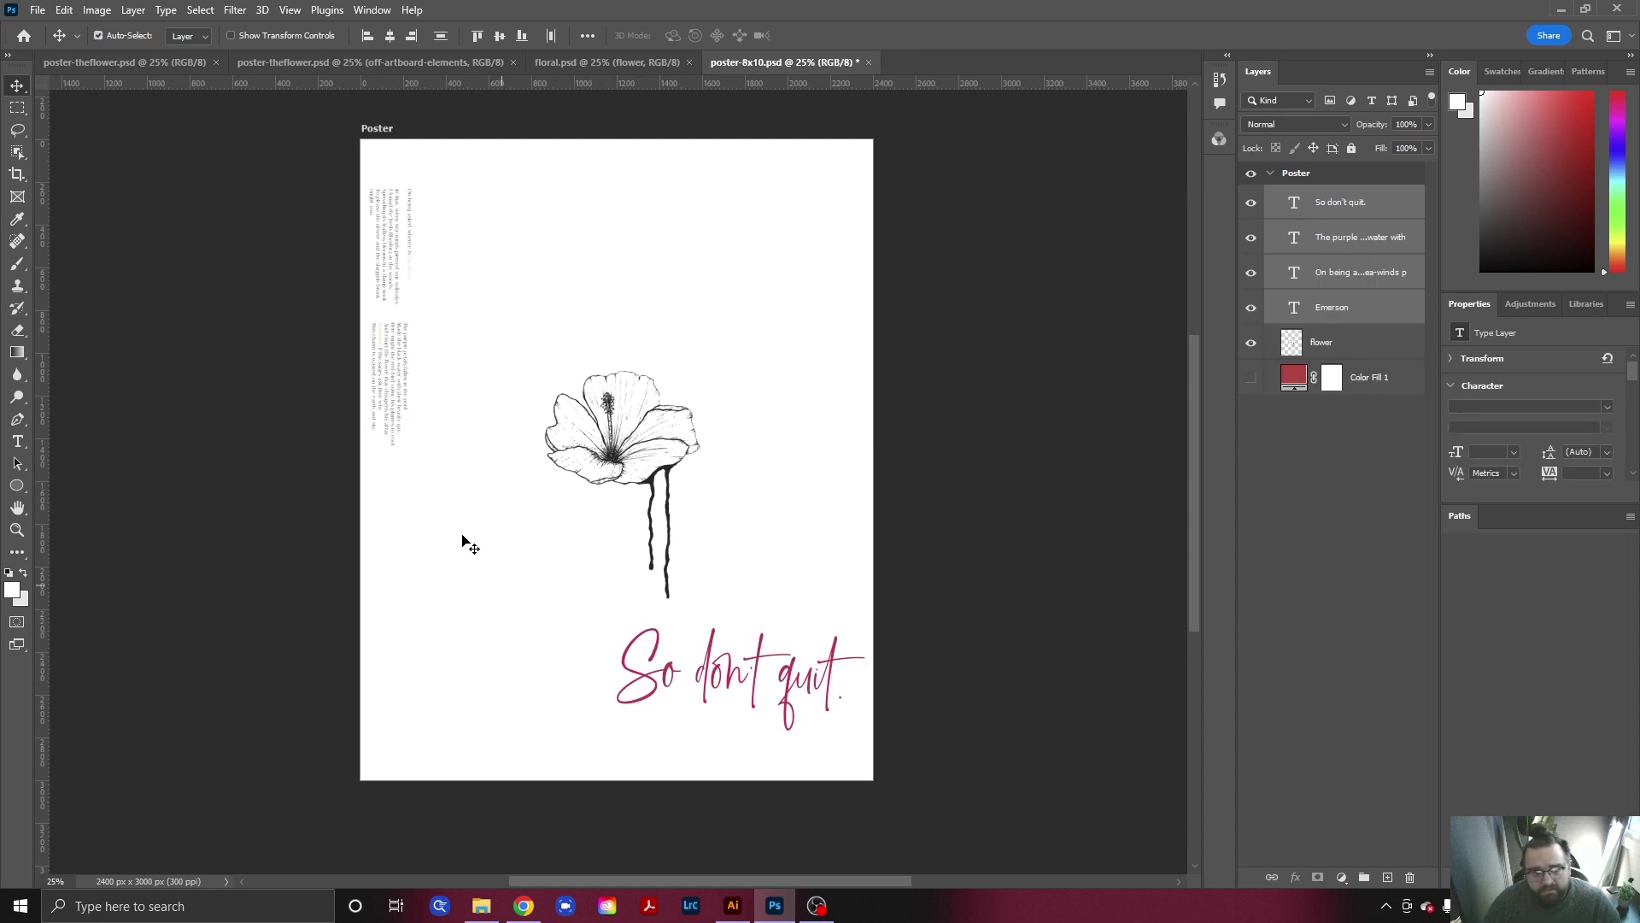
{"action": "key", "text": "ctrl+z"}
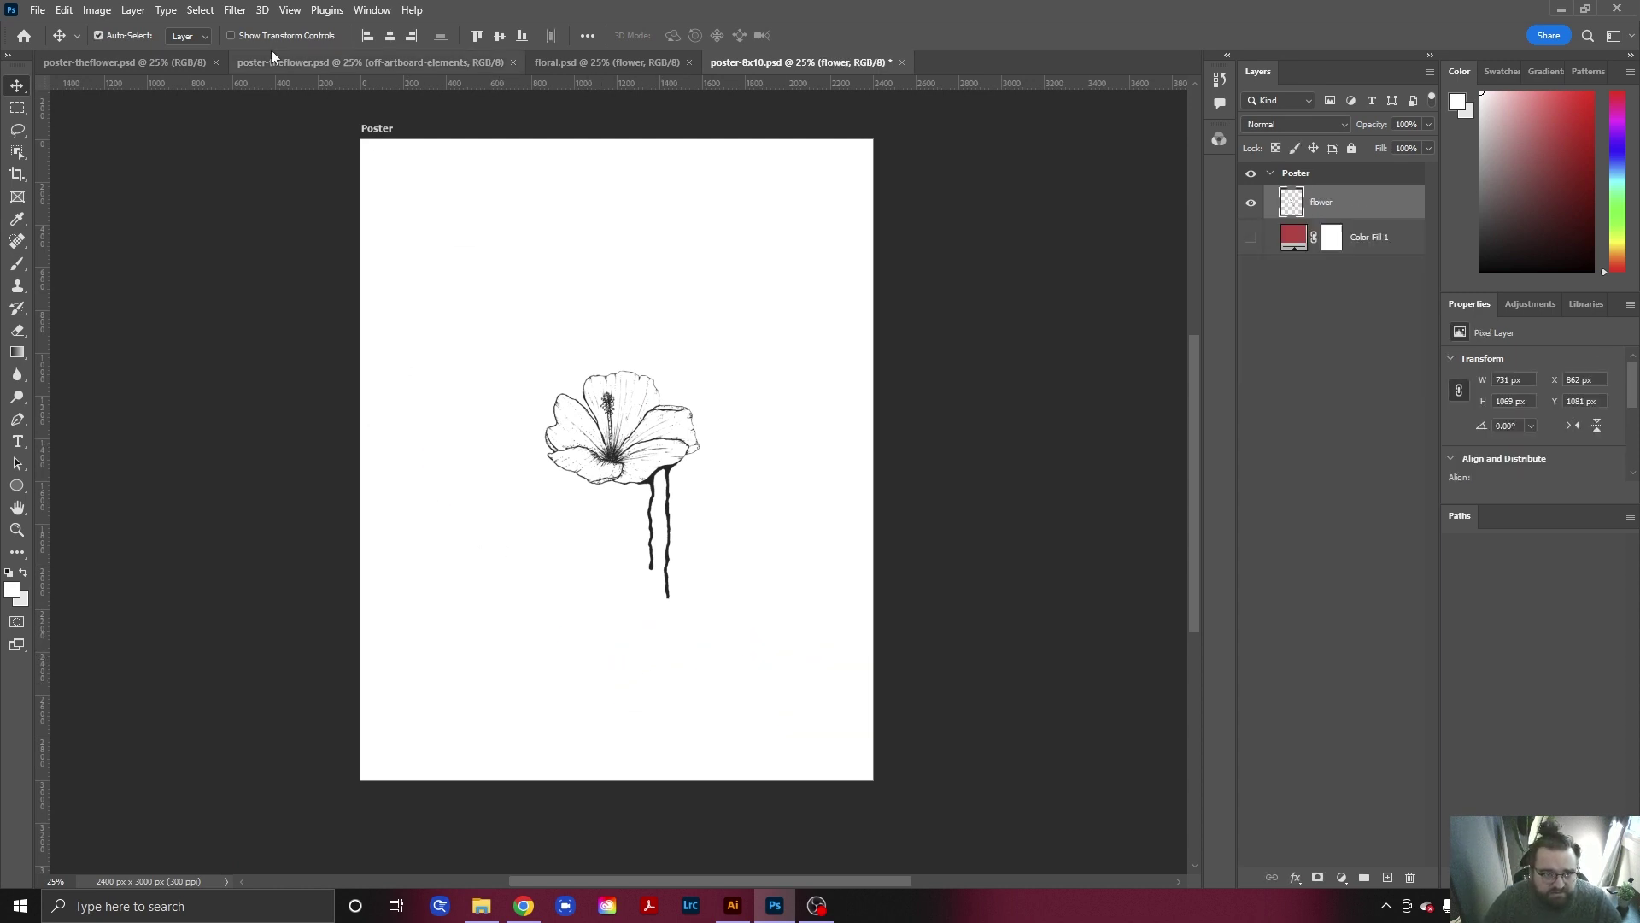
Copy the Text Middle group's "Our greatest glory" quote, Emerson label and Rectangle 2 from poster-theflower.psd into poster-8x10.psd.
{"action": "left_click", "coordinate": [339, 56]}
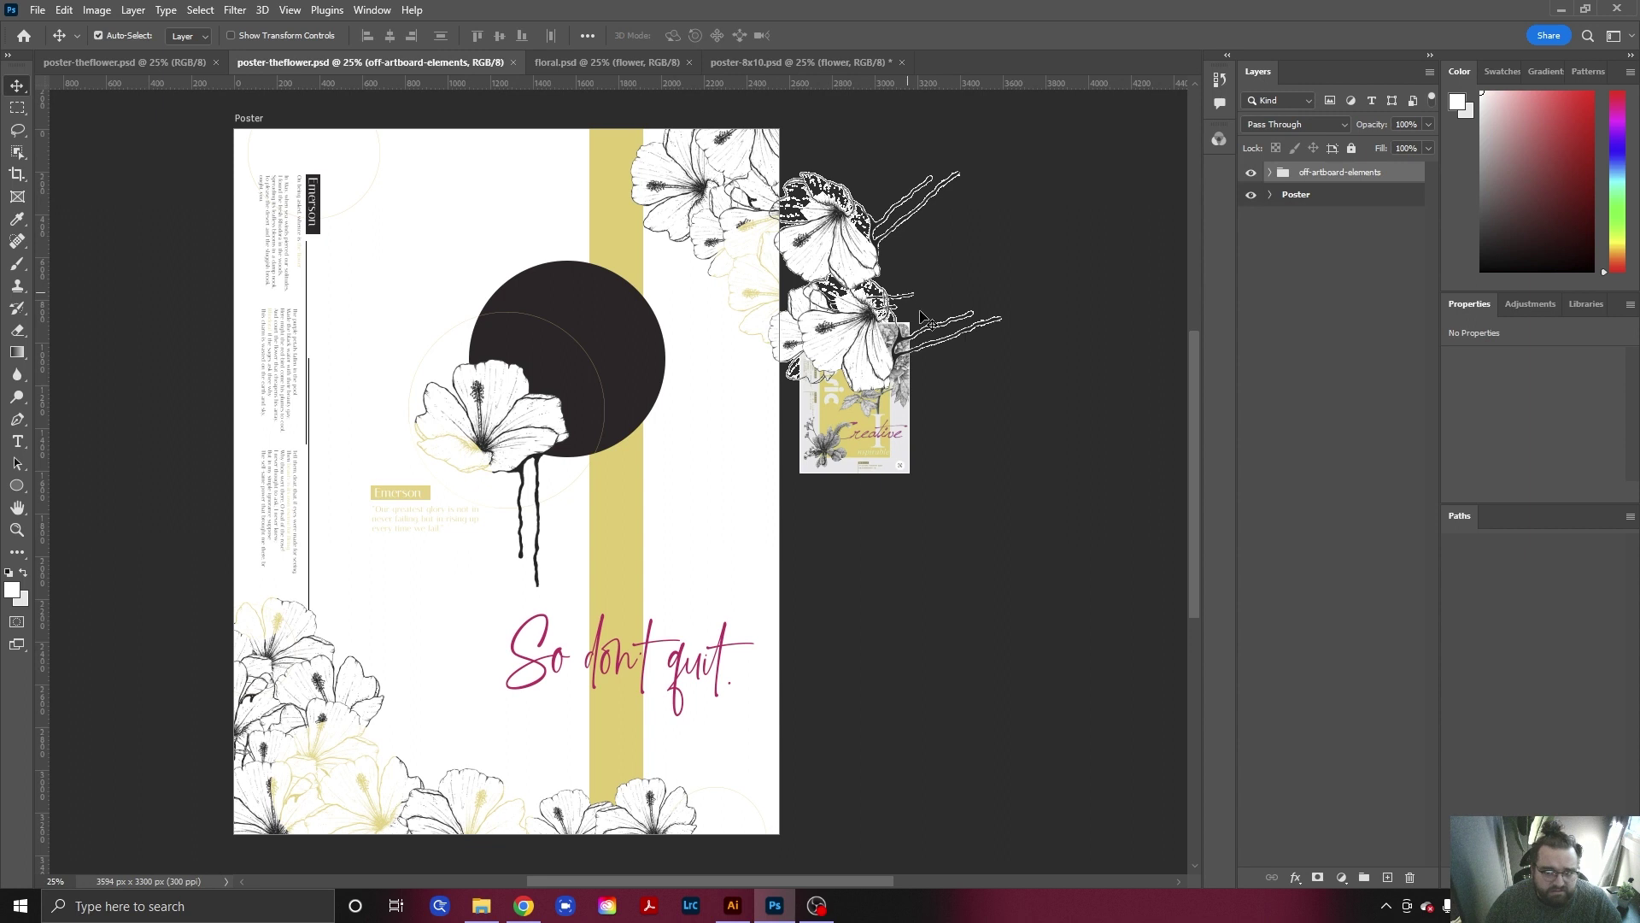
{"action": "left_click", "coordinate": [113, 60]}
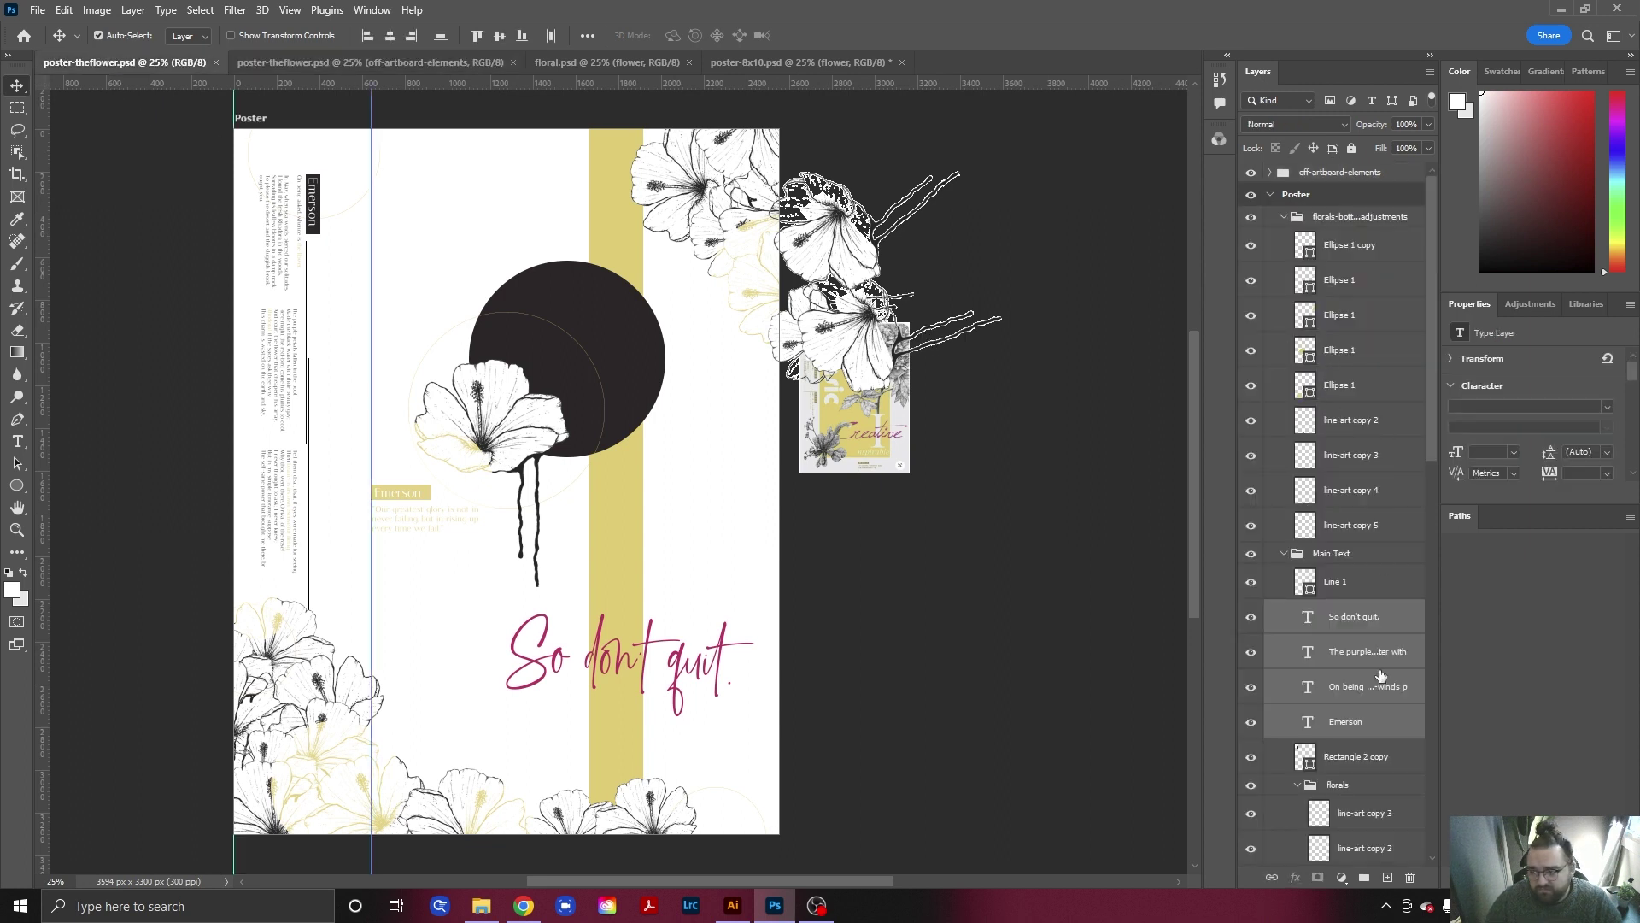
{"action": "scroll", "coordinate": [1365, 773], "scroll_direction": "down", "scroll_amount": 4}
{"action": "scroll", "coordinate": [1365, 778], "scroll_direction": "down", "scroll_amount": 8}
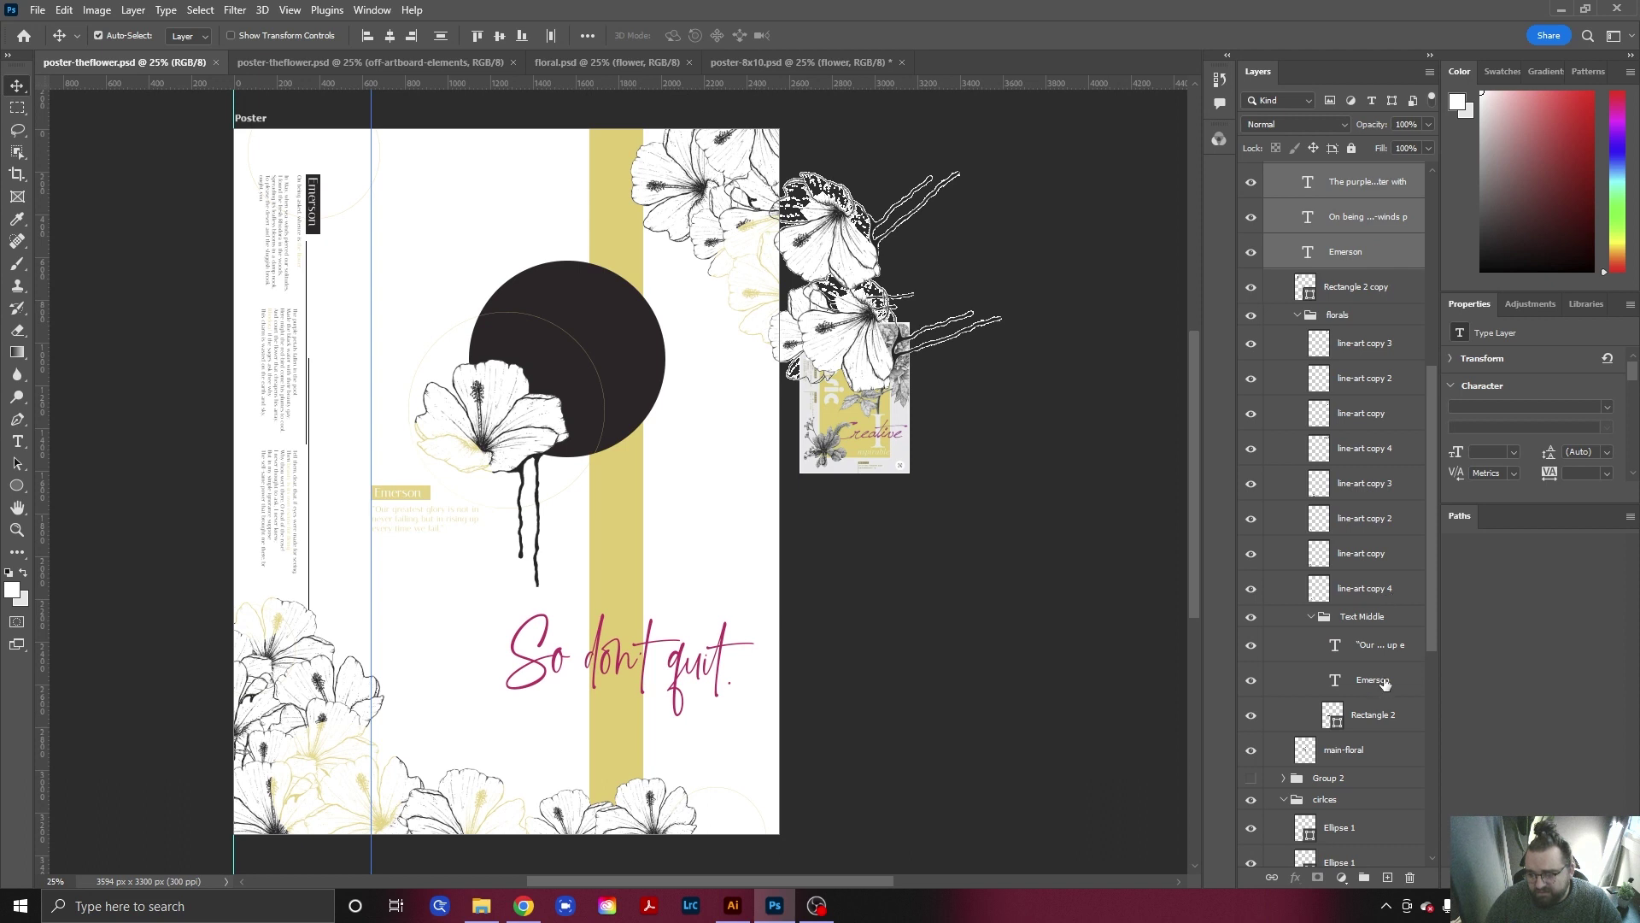
{"action": "left_click", "coordinate": [1385, 684]}
{"action": "left_click", "coordinate": [1371, 648]}
{"action": "left_click", "coordinate": [1390, 717]}
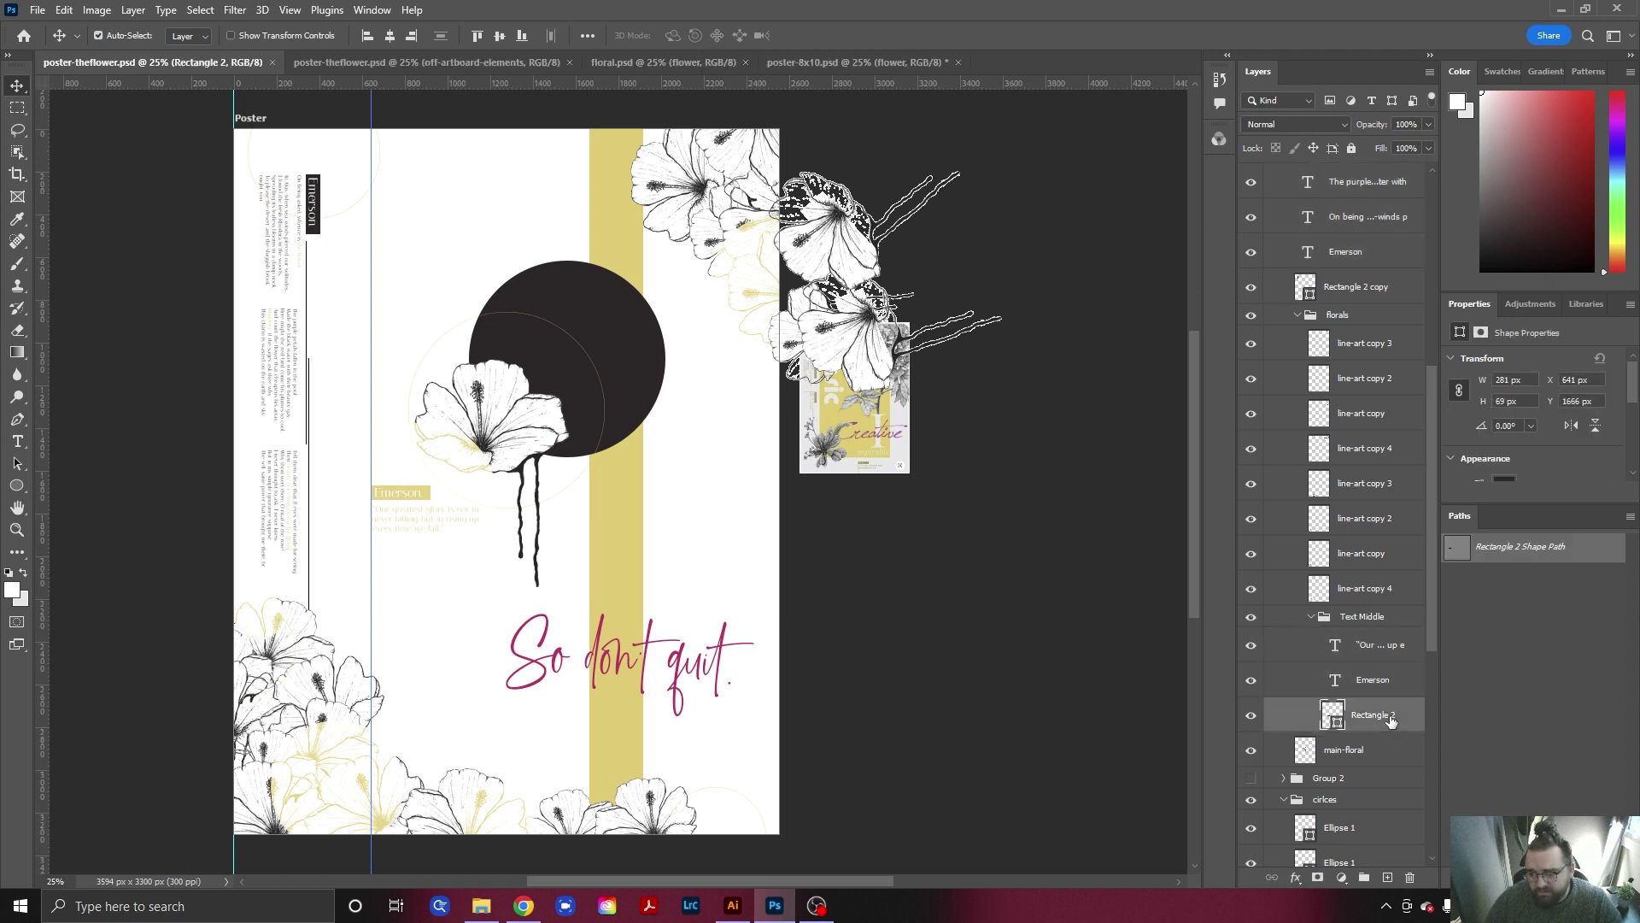
{"action": "left_click", "coordinate": [1378, 648], "text": "shift"}
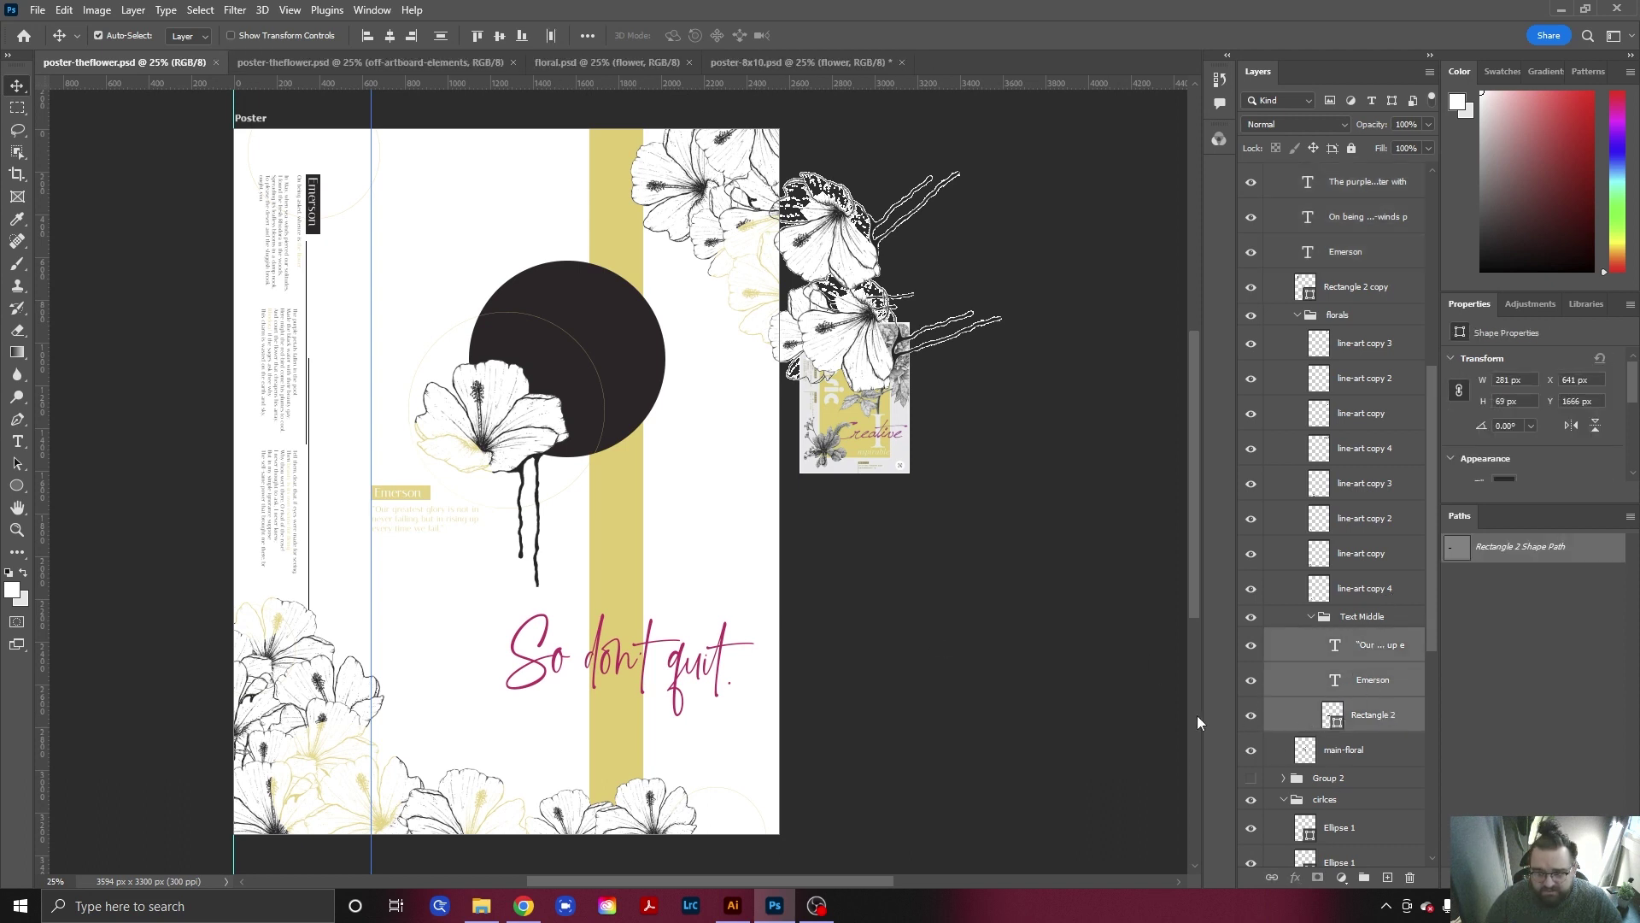
{"action": "left_click", "coordinate": [763, 58]}
{"action": "left_click_drag", "start_coordinate": [590, 581], "coordinate": [589, 581]}
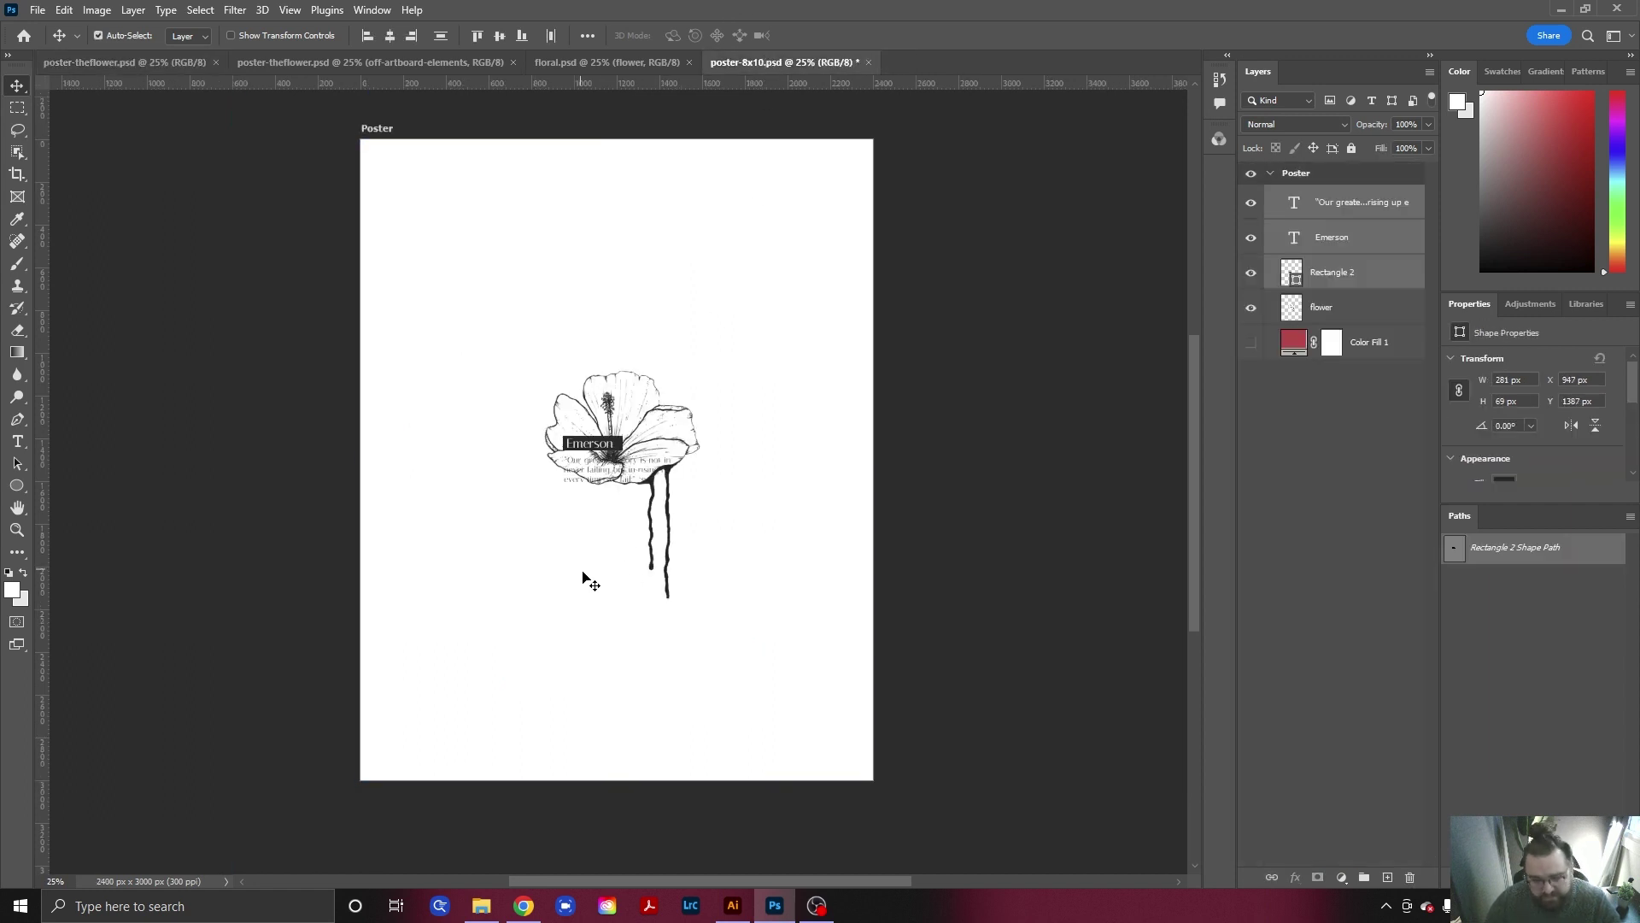
Place the Emerson quote block just below the flower, left of its drips, and select the Emerson text layer up close.
{"action": "left_click_drag", "start_coordinate": [598, 453], "coordinate": [522, 522]}
{"action": "left_click", "coordinate": [564, 626]}
{"action": "key", "text": "z"}
{"action": "left_click_drag", "start_coordinate": [541, 531], "coordinate": [696, 592]}
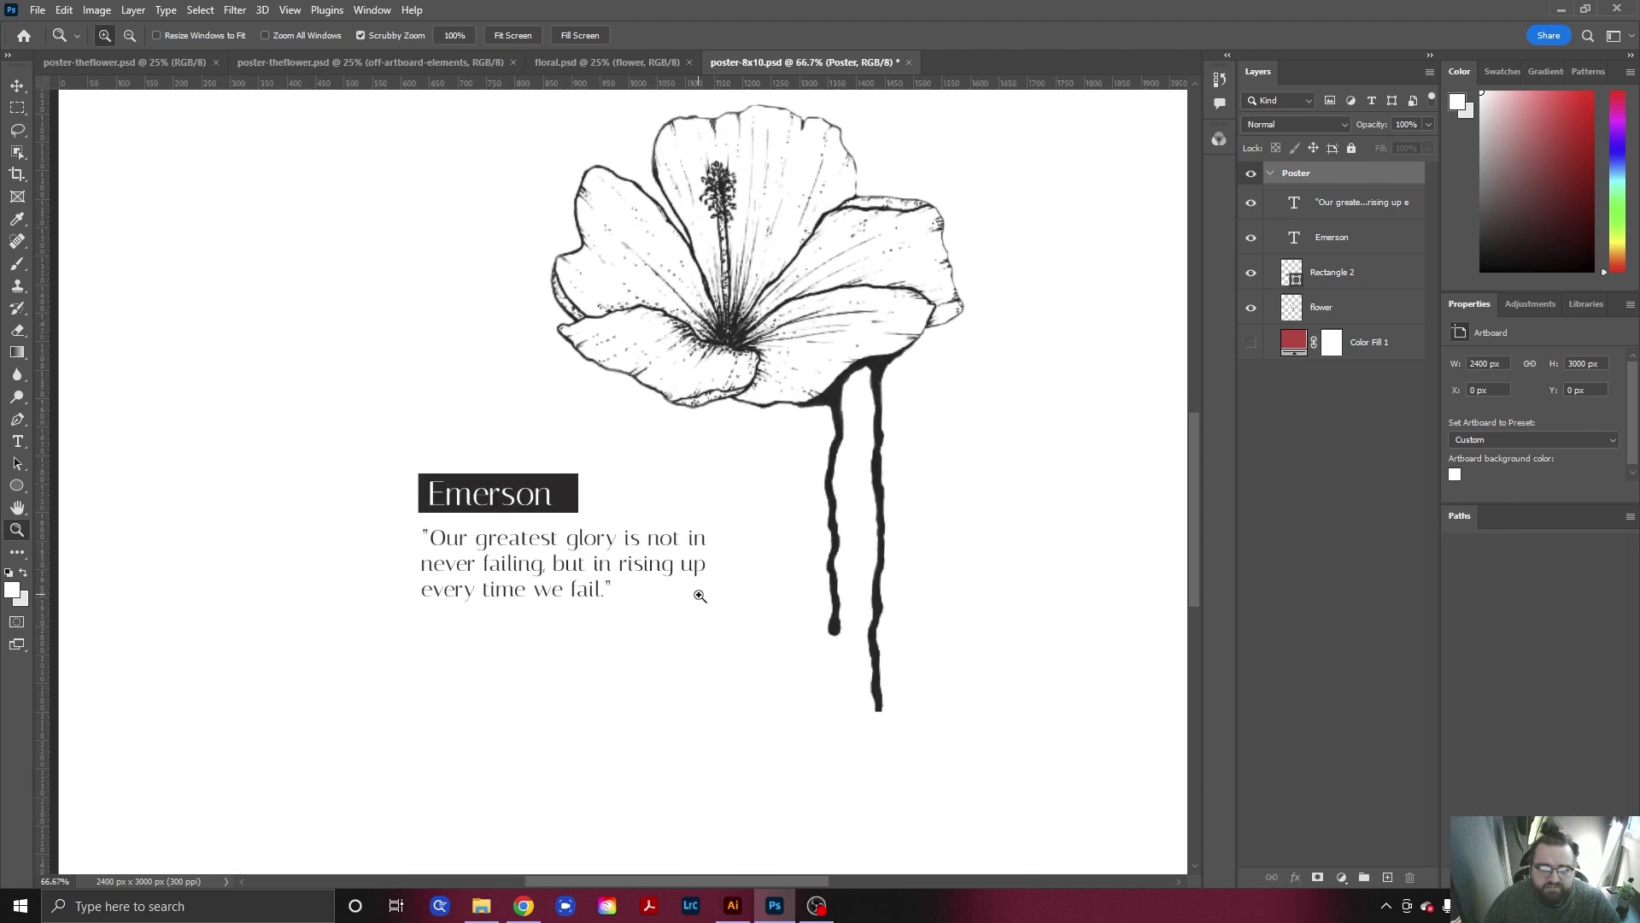
{"action": "key", "text": "v"}
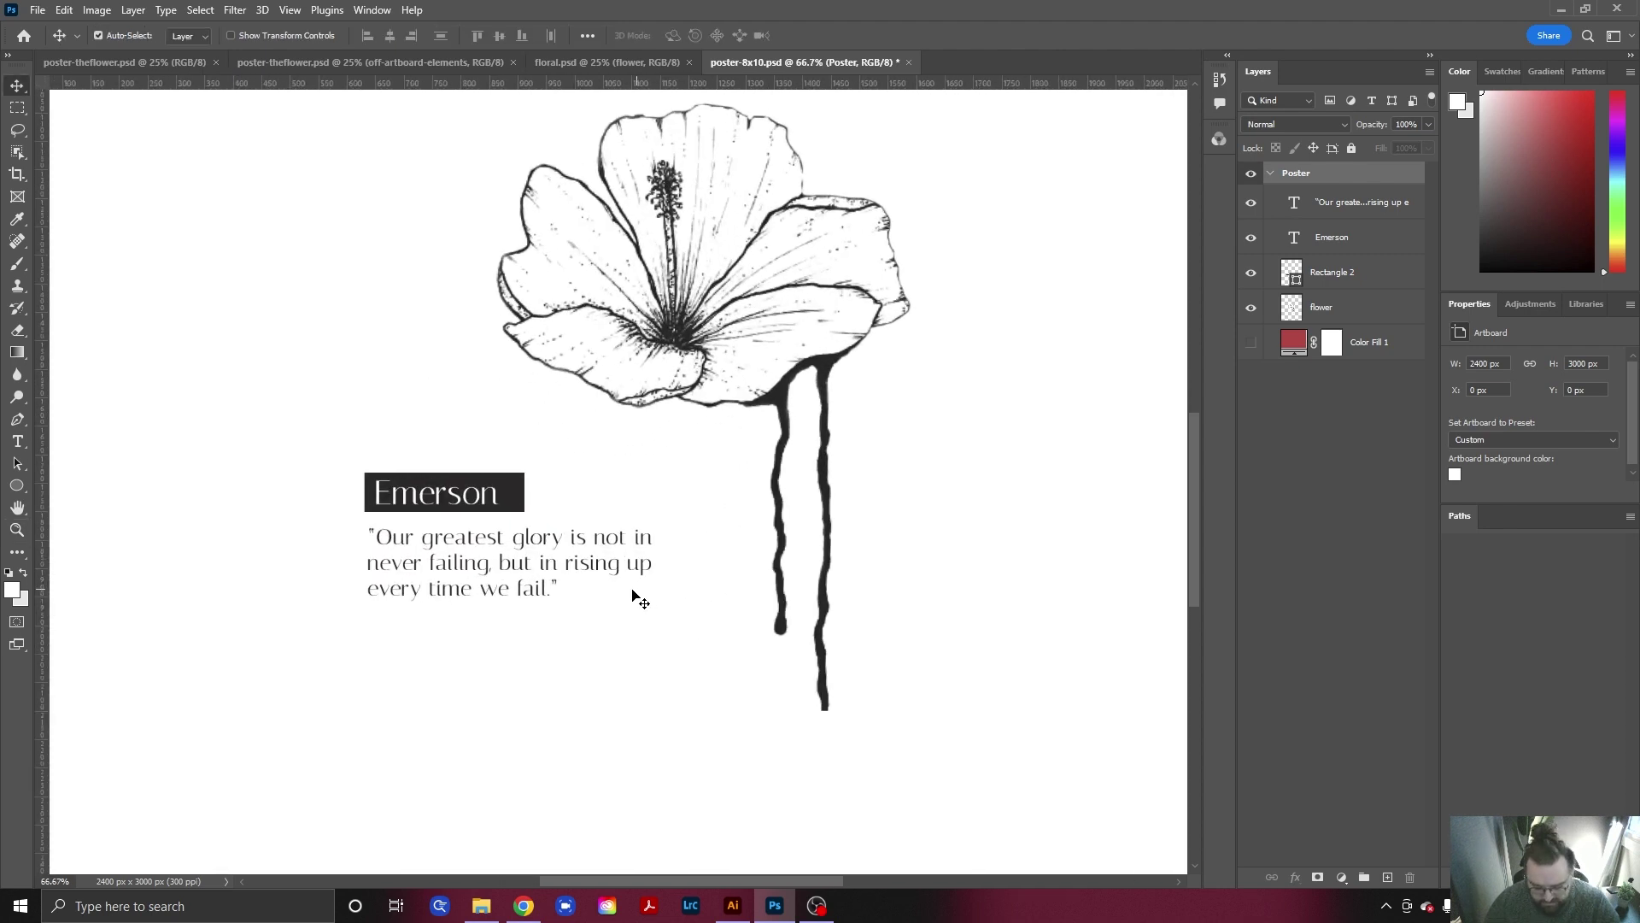
{"action": "left_click", "coordinate": [446, 493]}
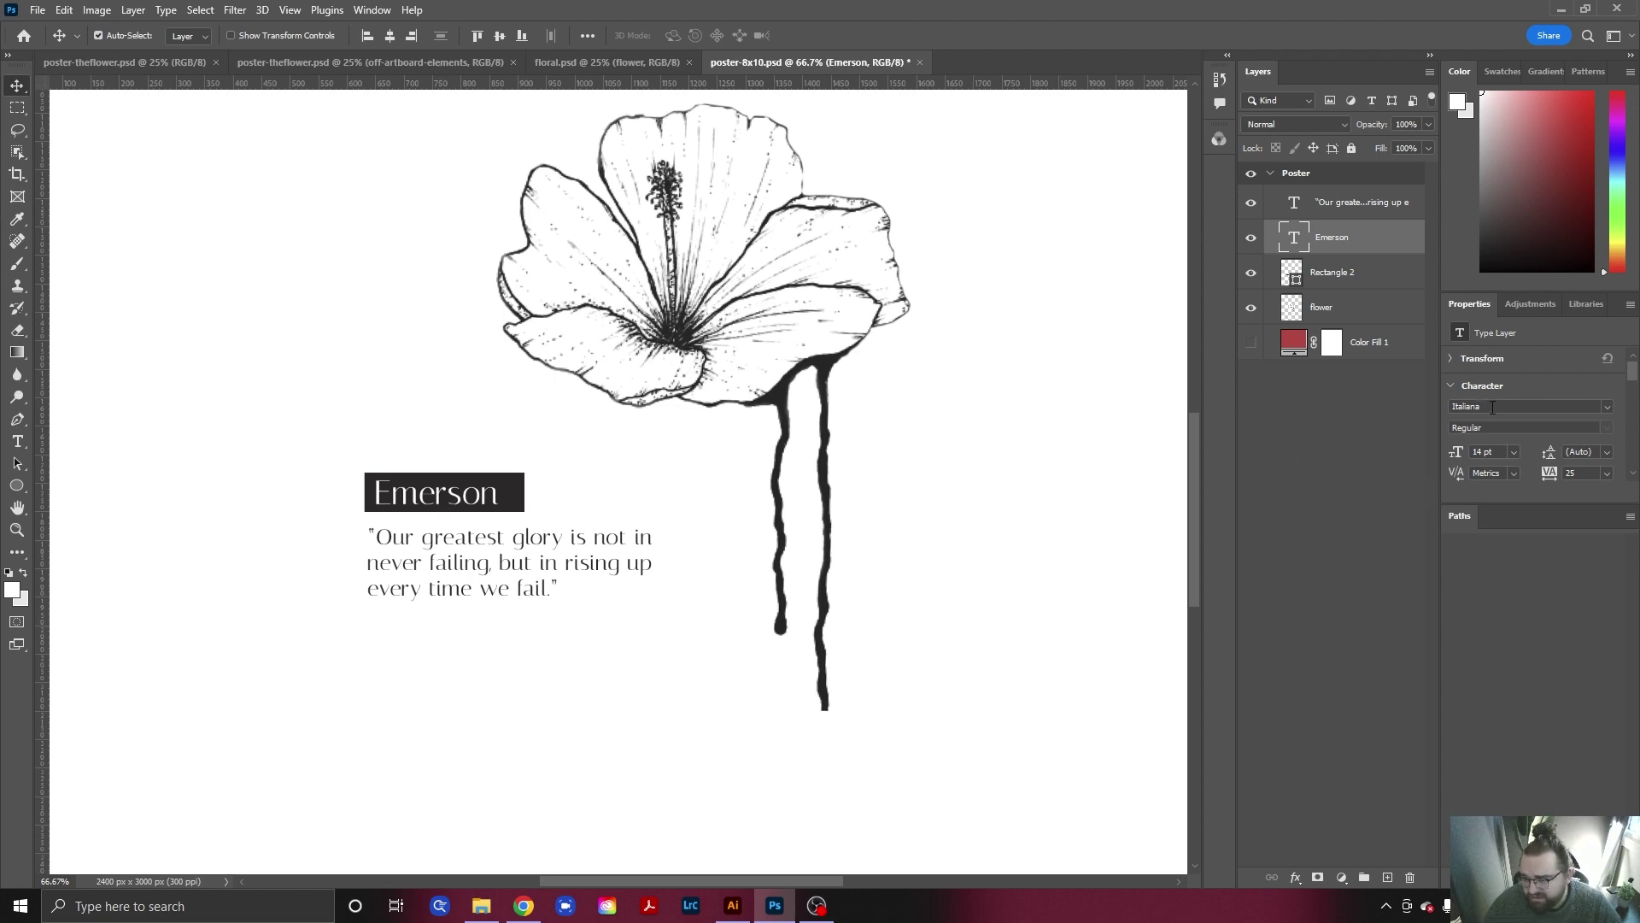
Switch to Chrome and open fonts.google.com in a new tab.
{"action": "left_click", "coordinate": [523, 906]}
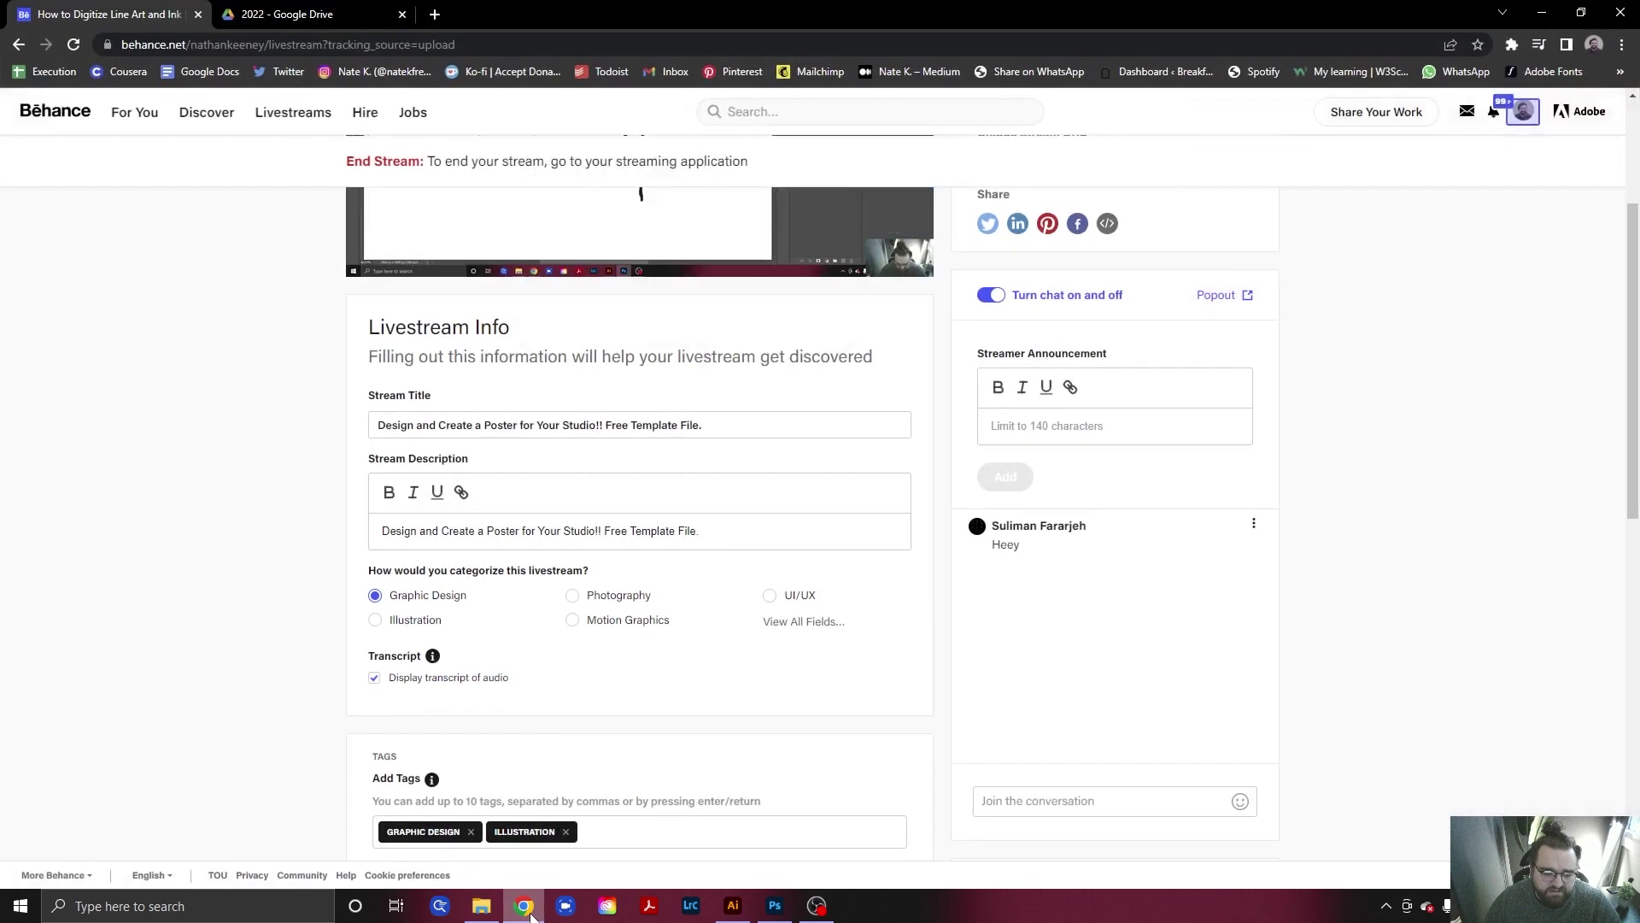
{"action": "left_click", "coordinate": [435, 14]}
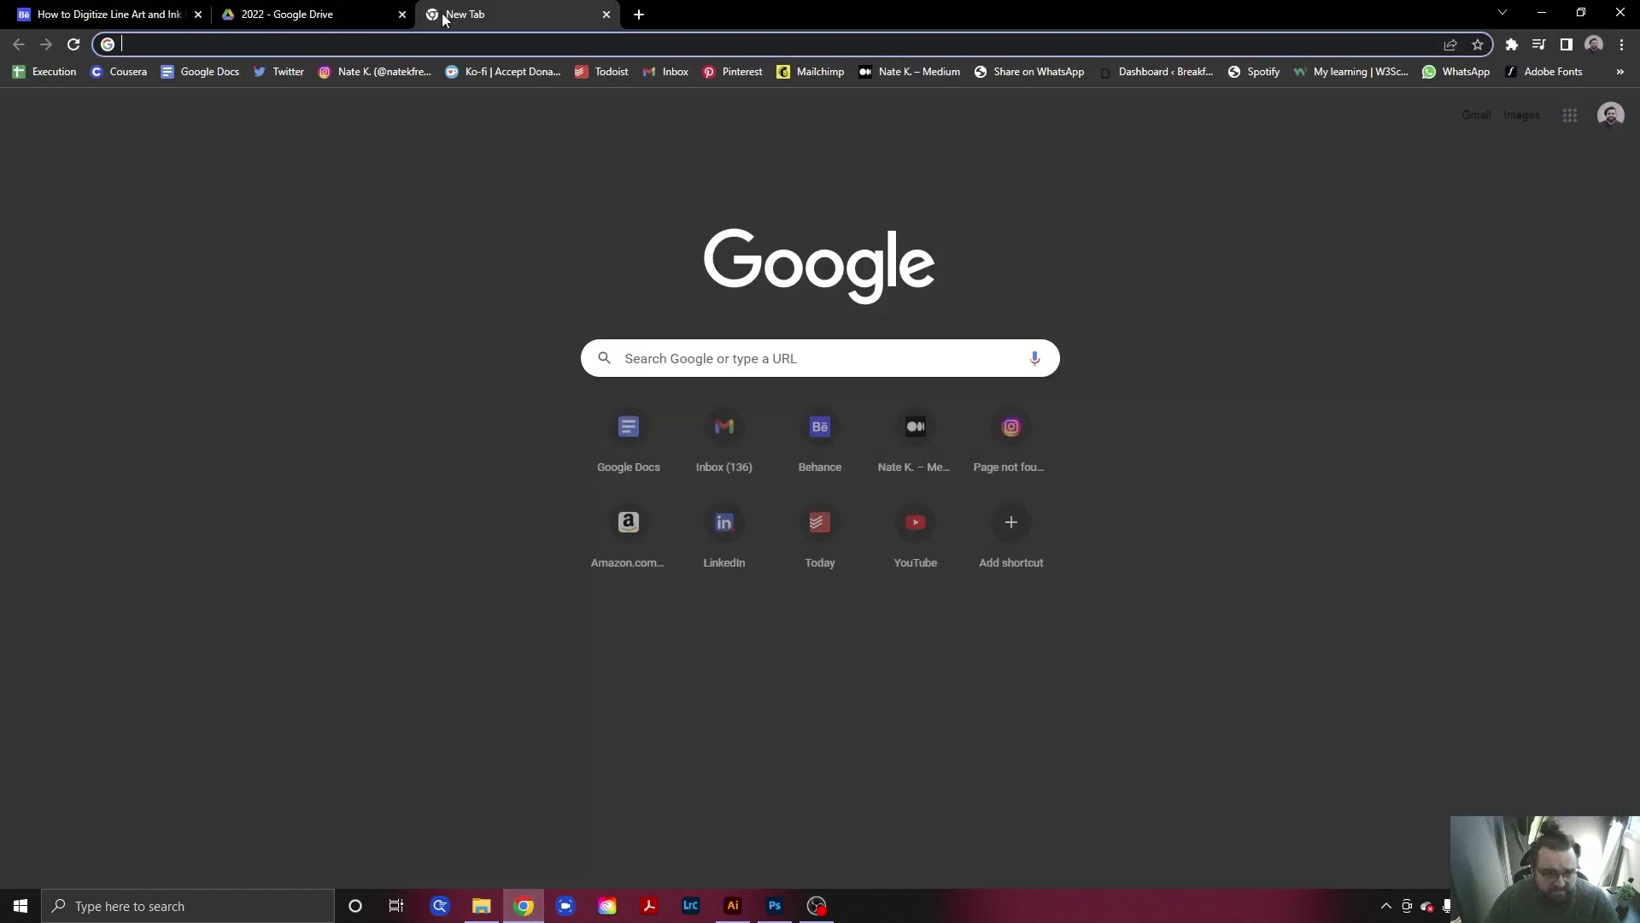
{"action": "type", "text": "fonts.googl"}
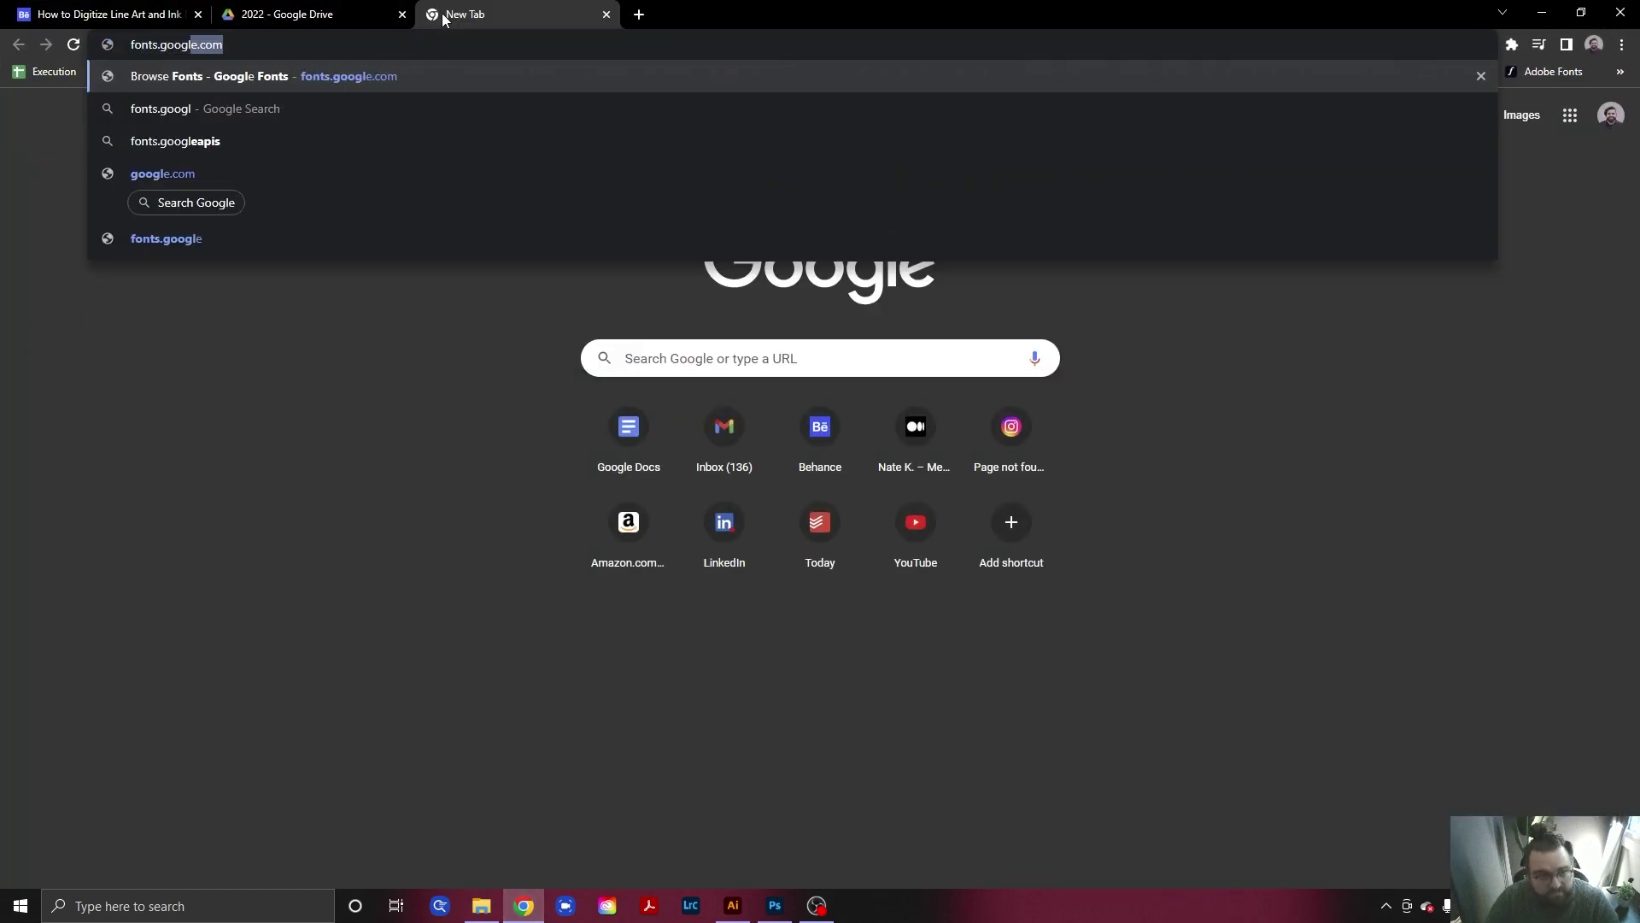
{"action": "key", "text": "Return"}
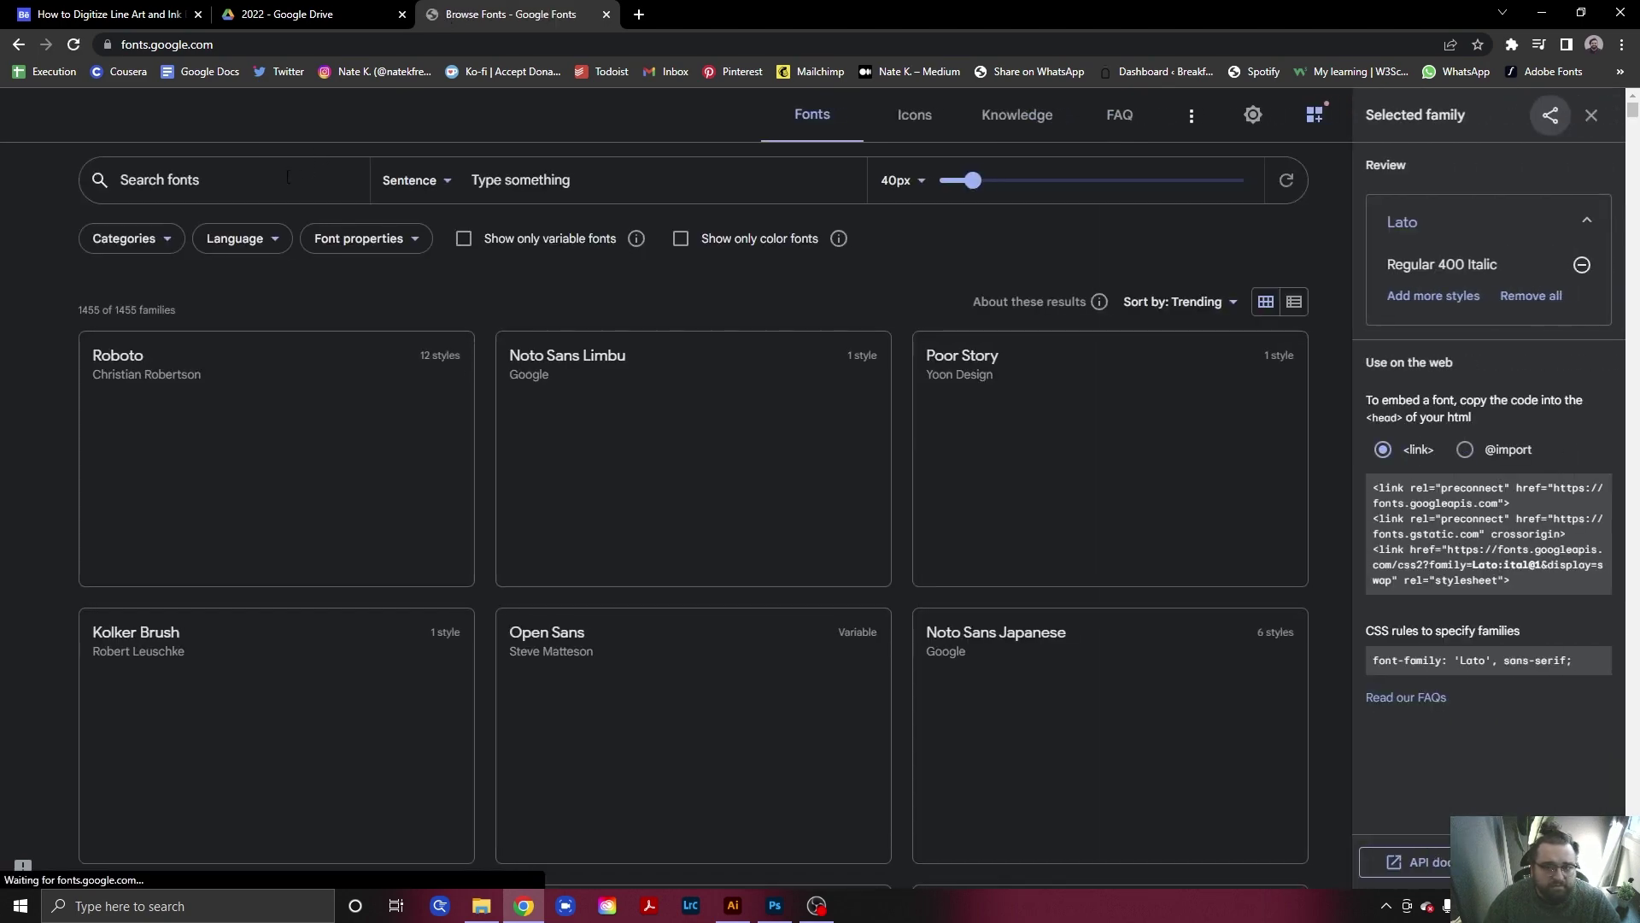
Try searching the Google Fonts families for "itialia", and clear the search.
{"action": "type", "text": "itial"}
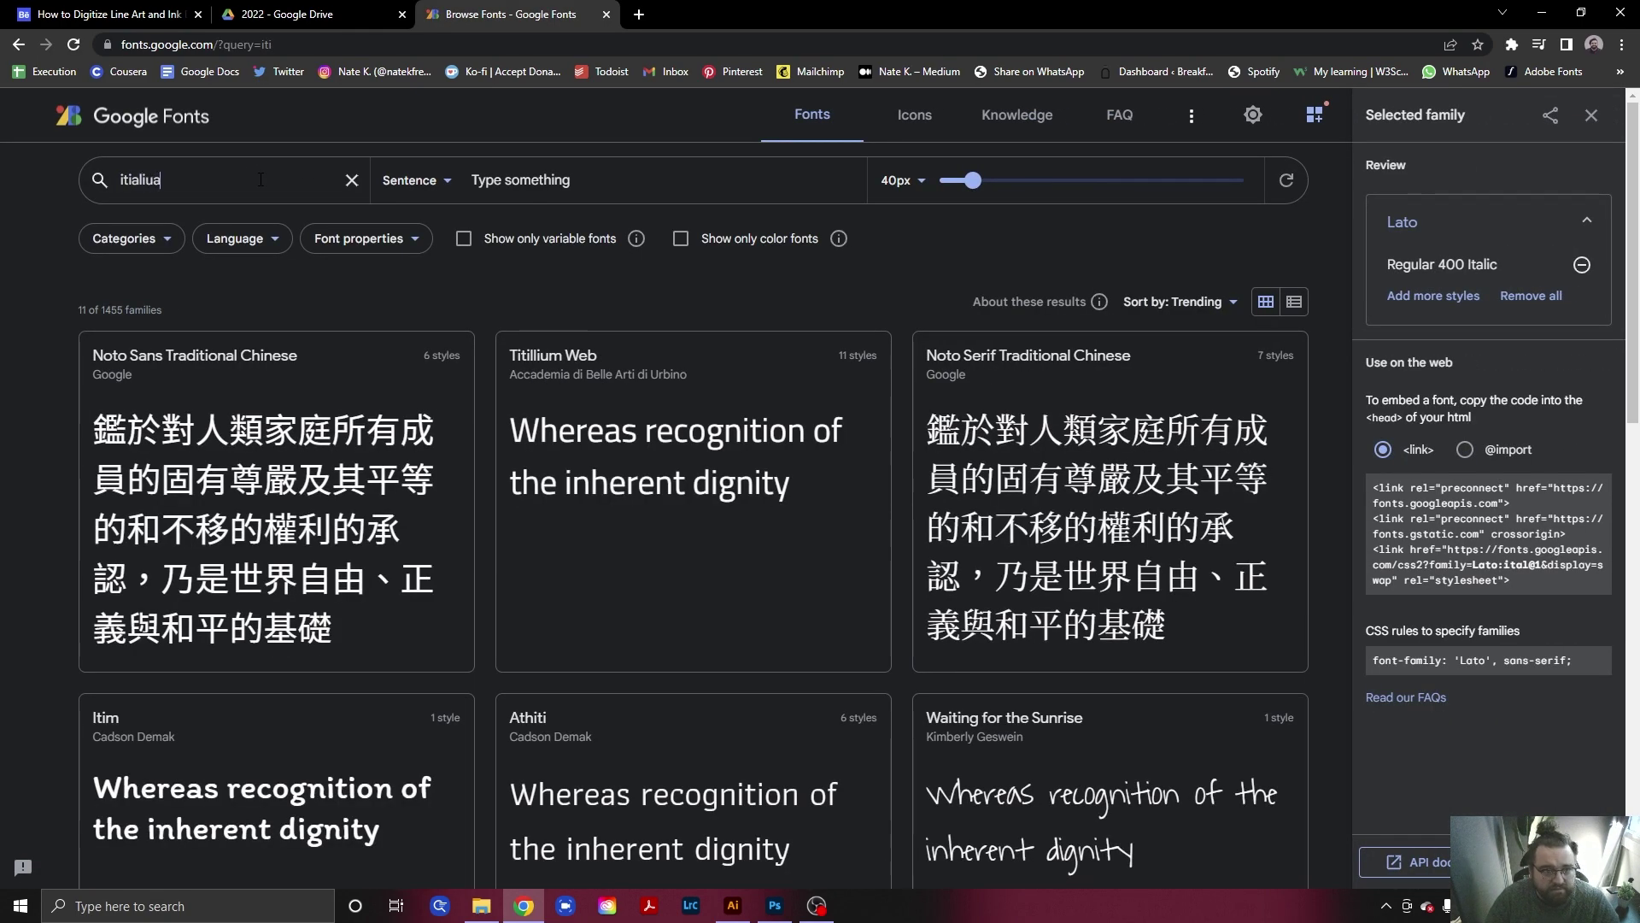
{"action": "type", "text": "iua"}
{"action": "key", "text": "BackSpace"}
{"action": "key", "text": "BackSpace"}
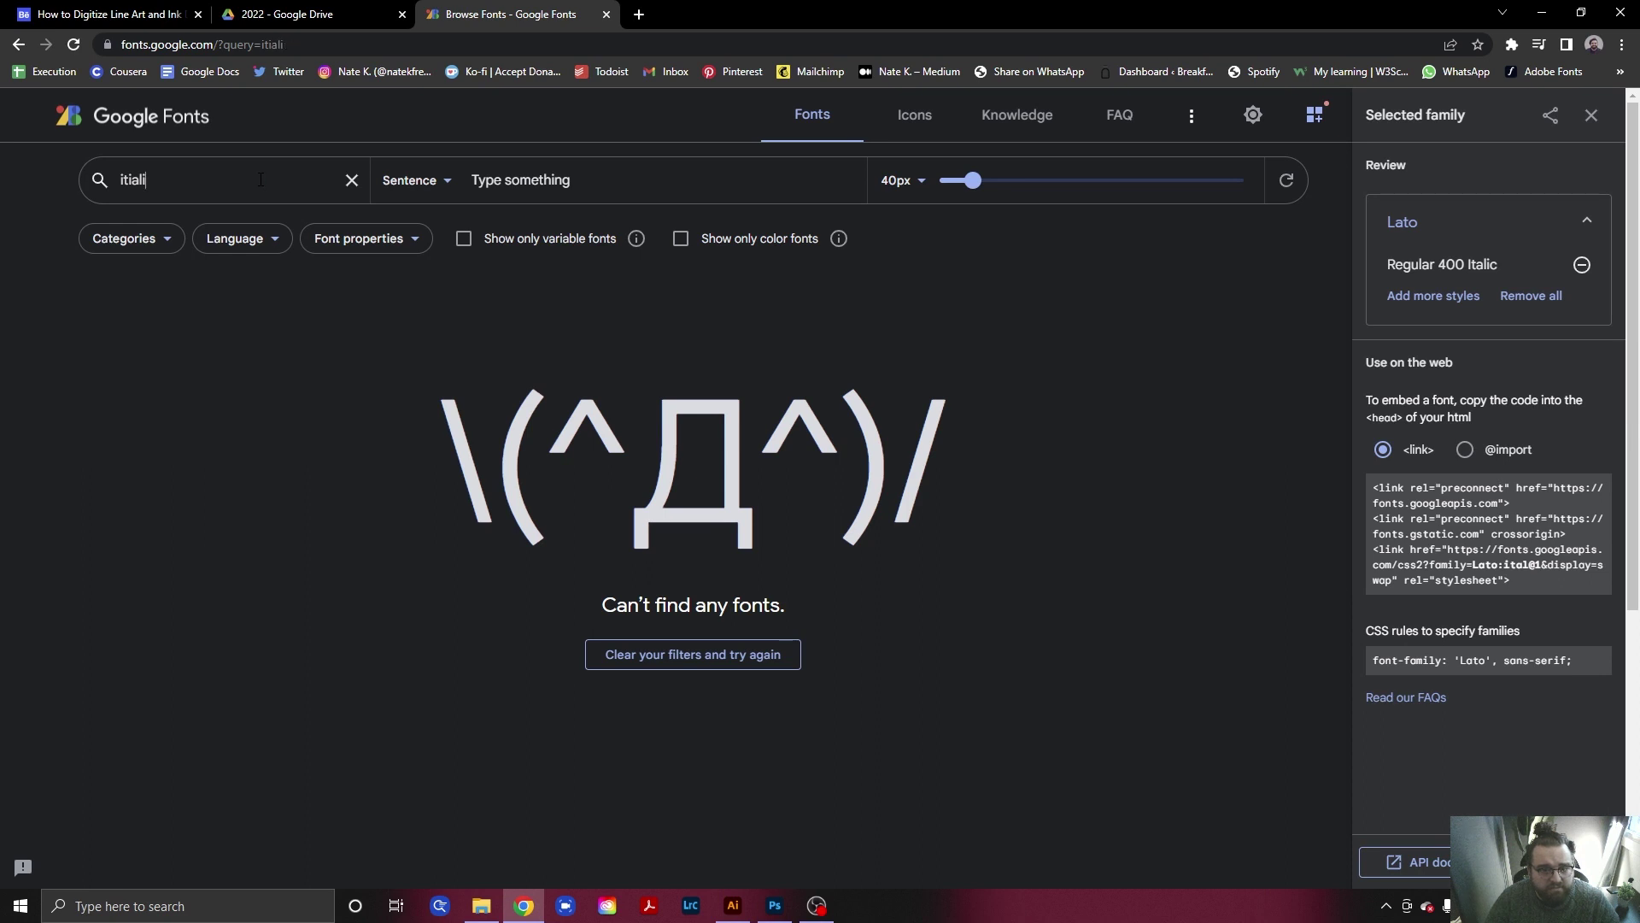
{"action": "key", "text": "BackSpace"}
{"action": "key", "text": "BackSpace"}
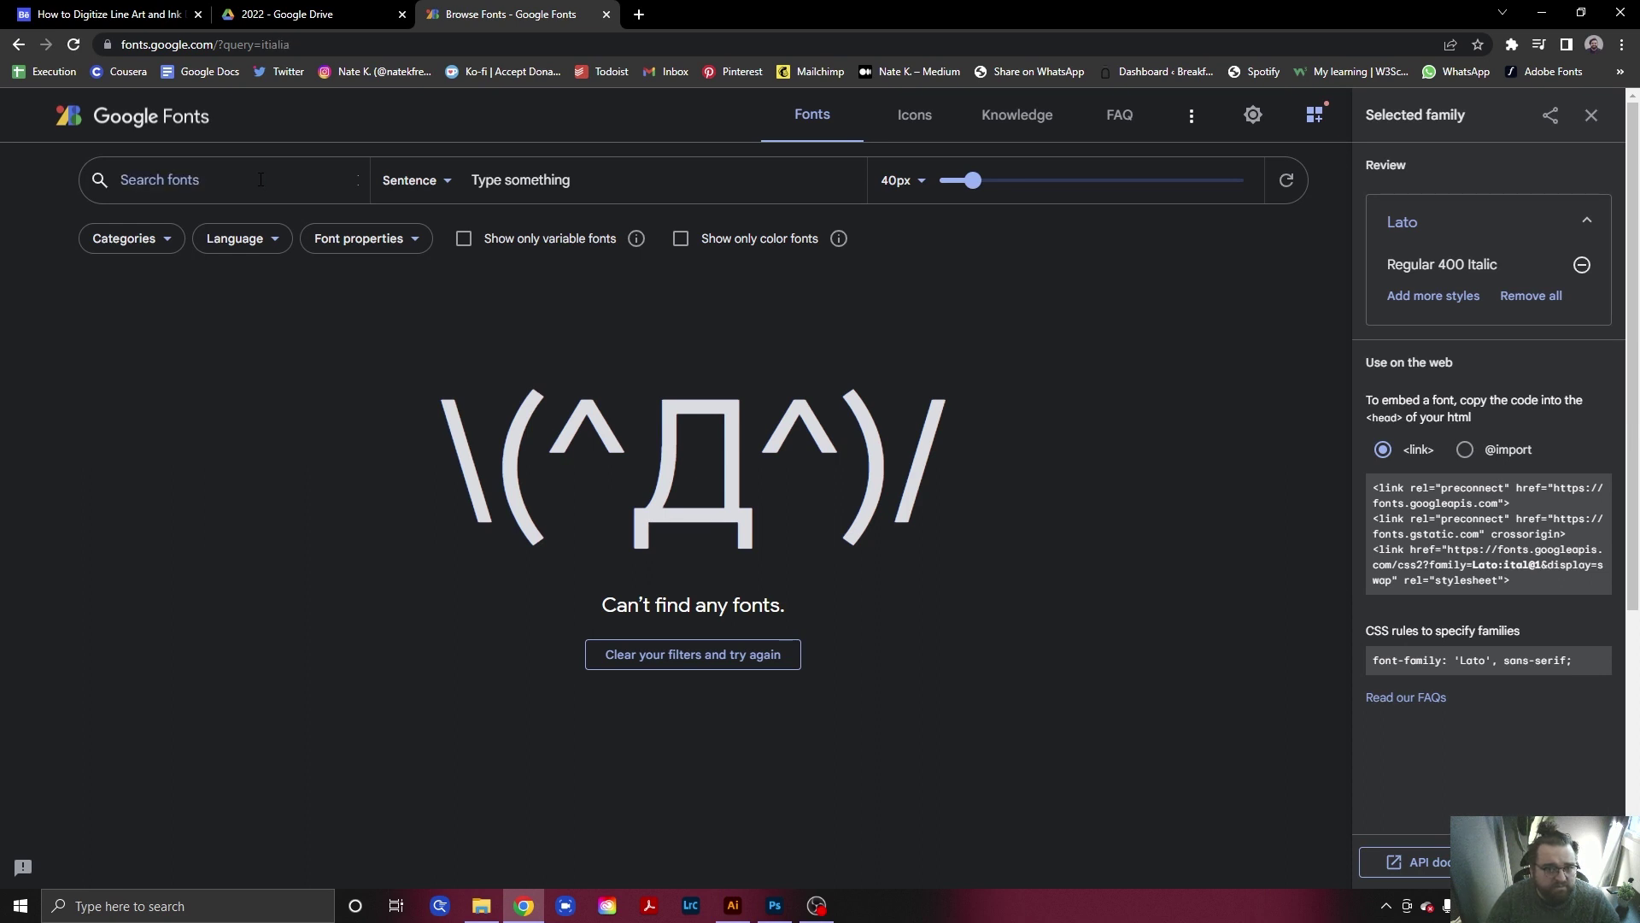
Filter the font families to Serif only, excluding Sans Serif, Display, Handwriting and Monospace.
{"action": "left_click", "coordinate": [126, 238]}
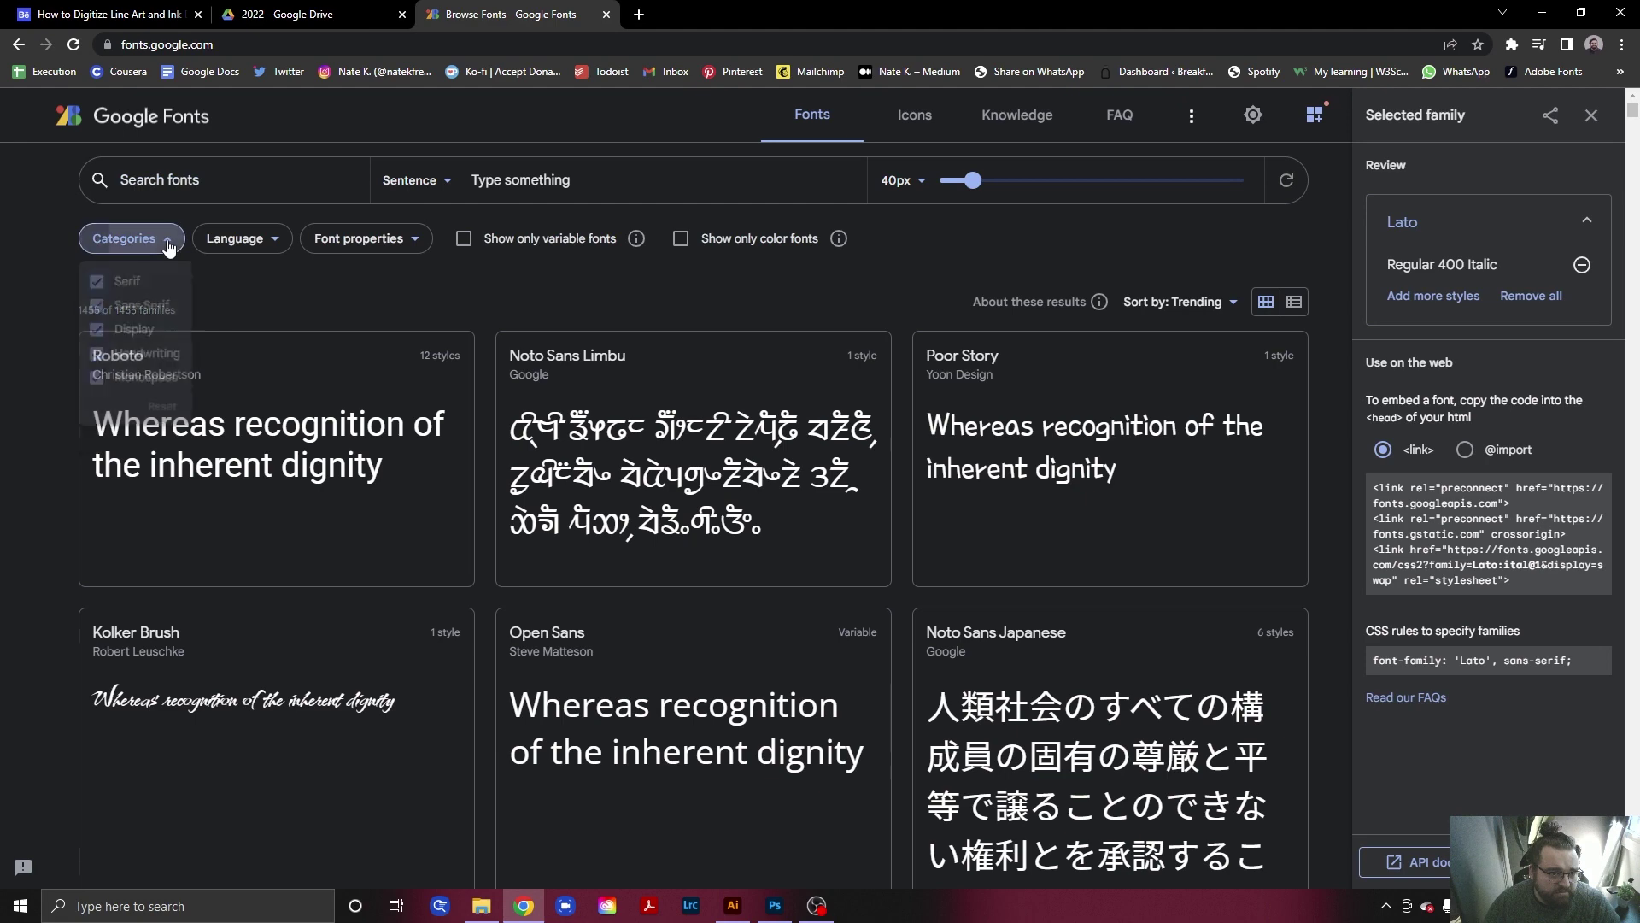
{"action": "left_click", "coordinate": [99, 311]}
{"action": "left_click", "coordinate": [99, 339]}
{"action": "left_click", "coordinate": [99, 365]}
{"action": "left_click", "coordinate": [99, 393]}
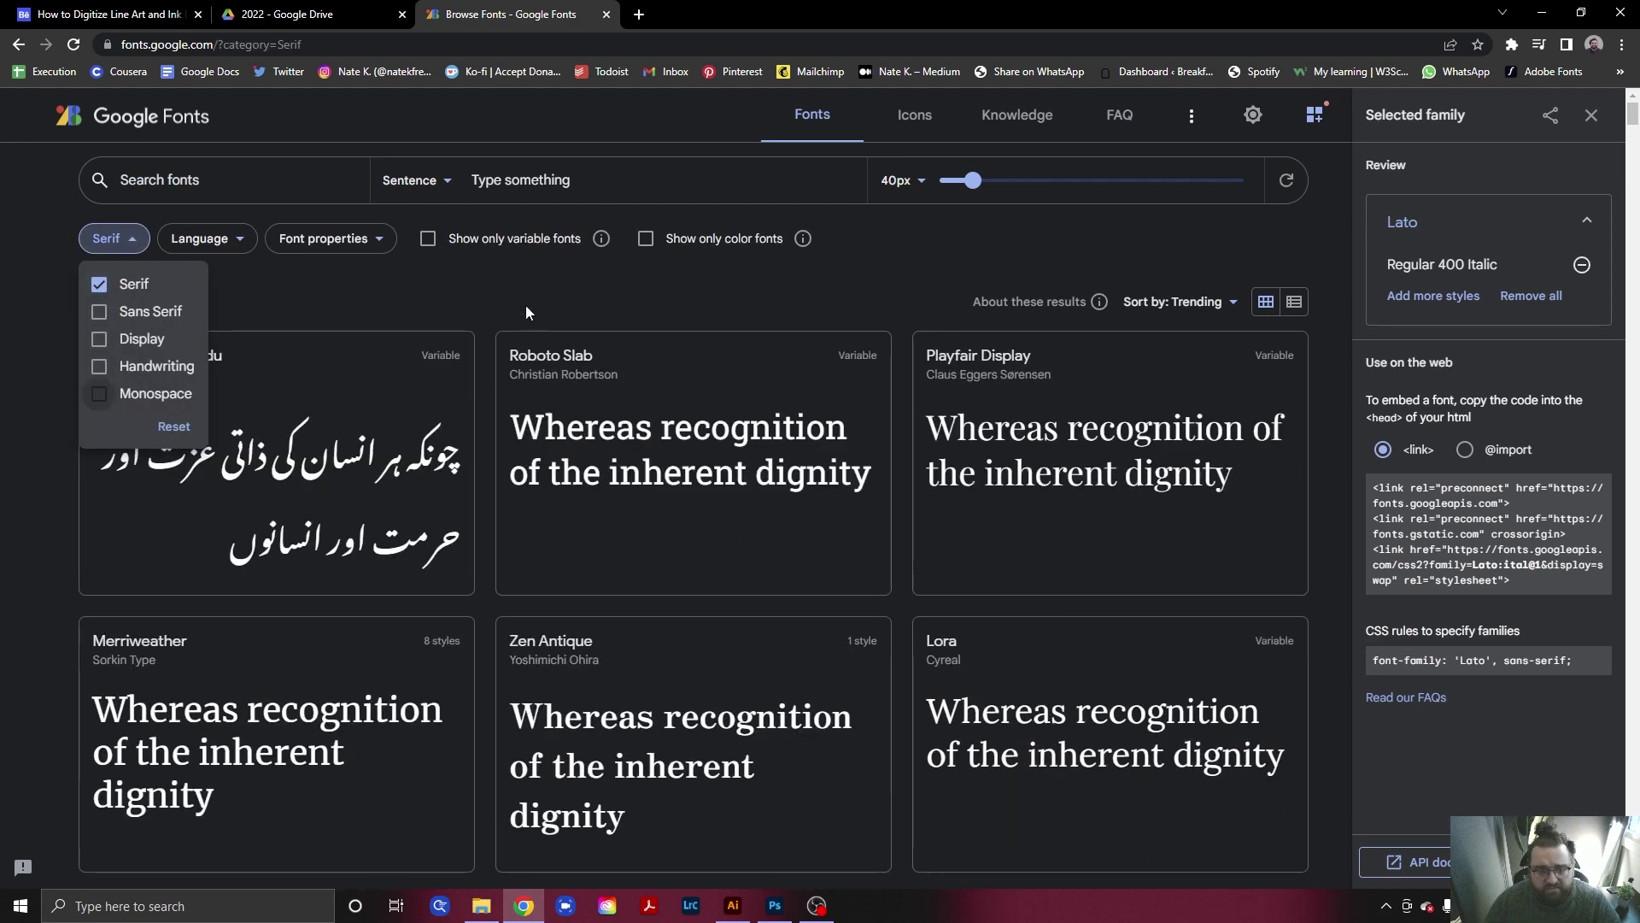
Browse the serif font families for one resembling the reference poster's lettering.
{"action": "left_click", "coordinate": [433, 294]}
{"action": "scroll", "coordinate": [709, 504], "scroll_direction": "down", "scroll_amount": 9}
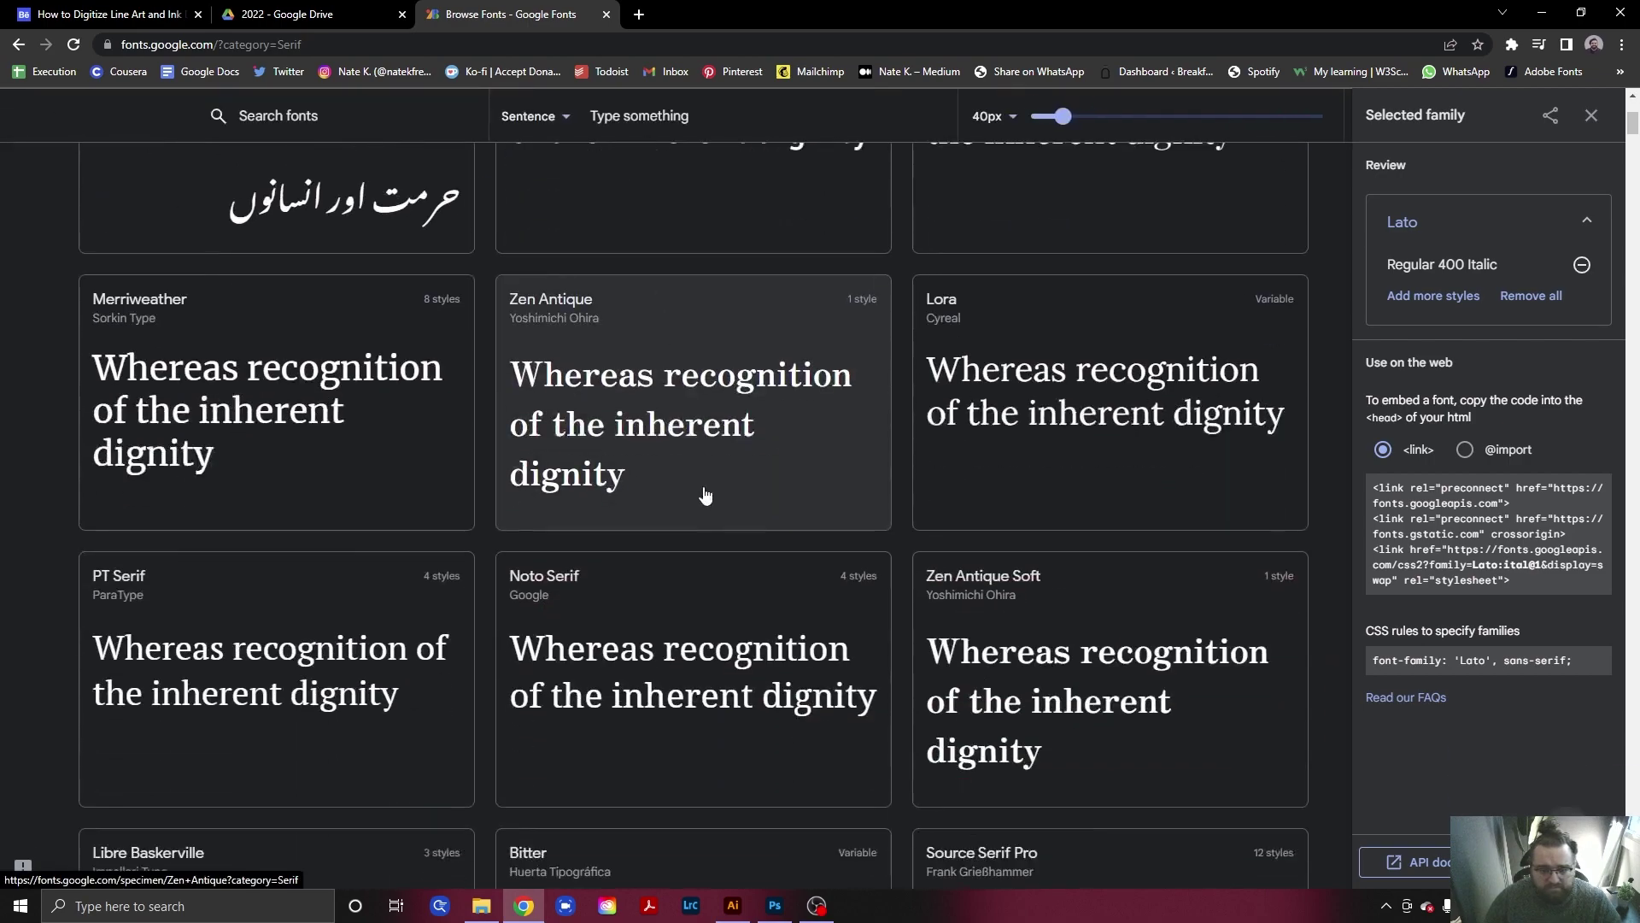
{"action": "scroll", "coordinate": [714, 517], "scroll_direction": "down", "scroll_amount": 12}
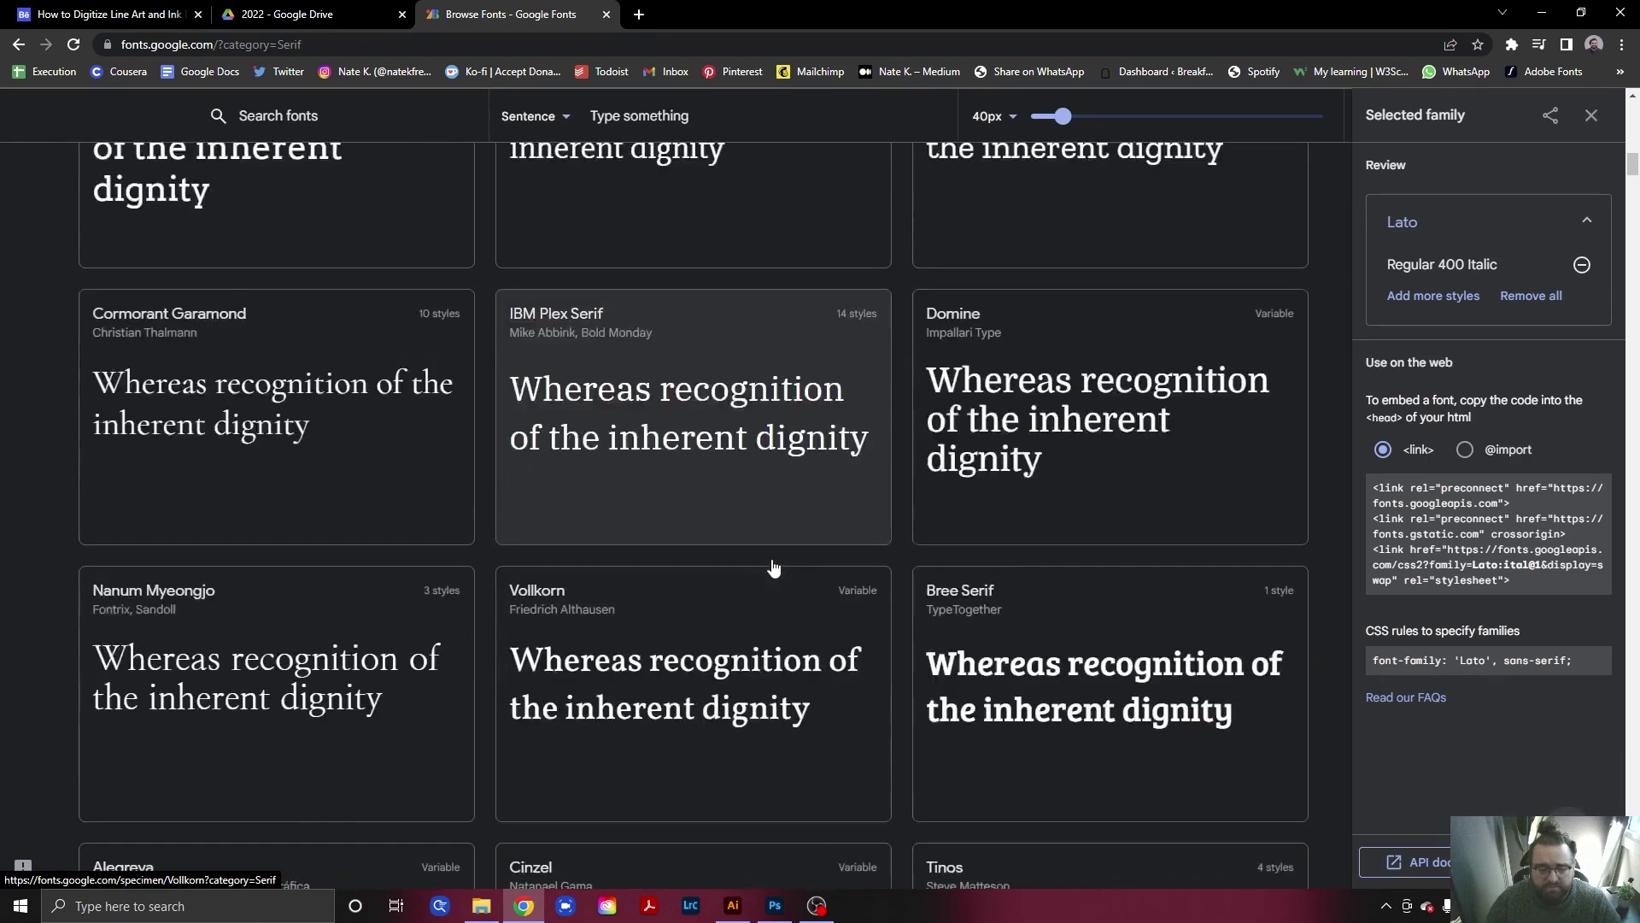
{"action": "scroll", "coordinate": [722, 581], "scroll_direction": "down", "scroll_amount": 2}
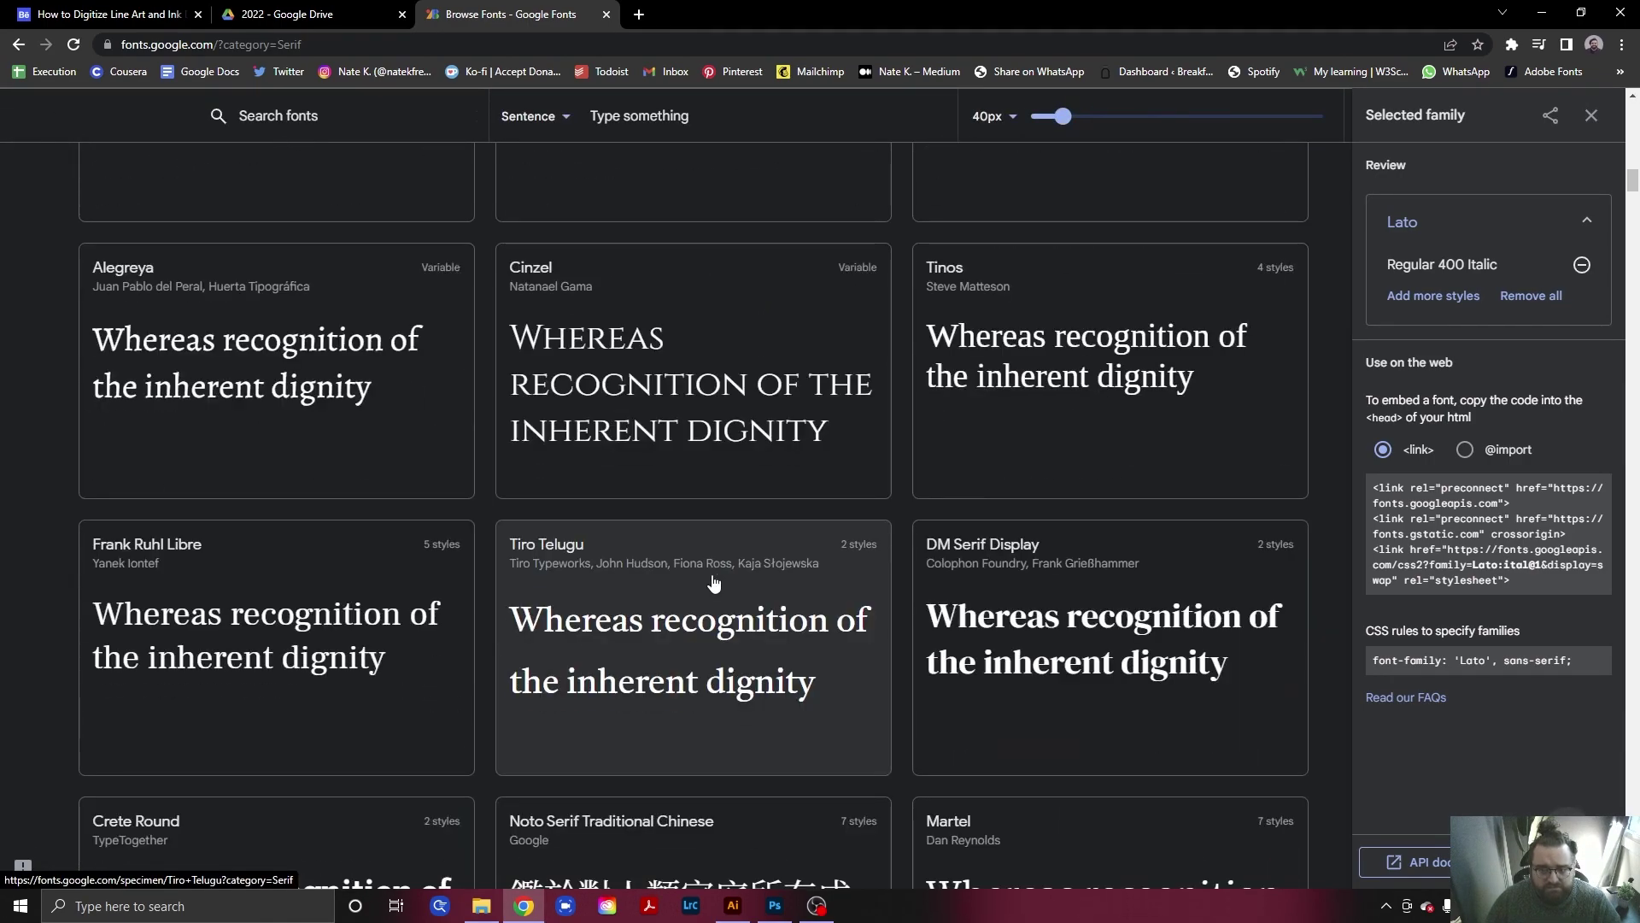
{"action": "scroll", "coordinate": [714, 583], "scroll_direction": "down", "scroll_amount": 9}
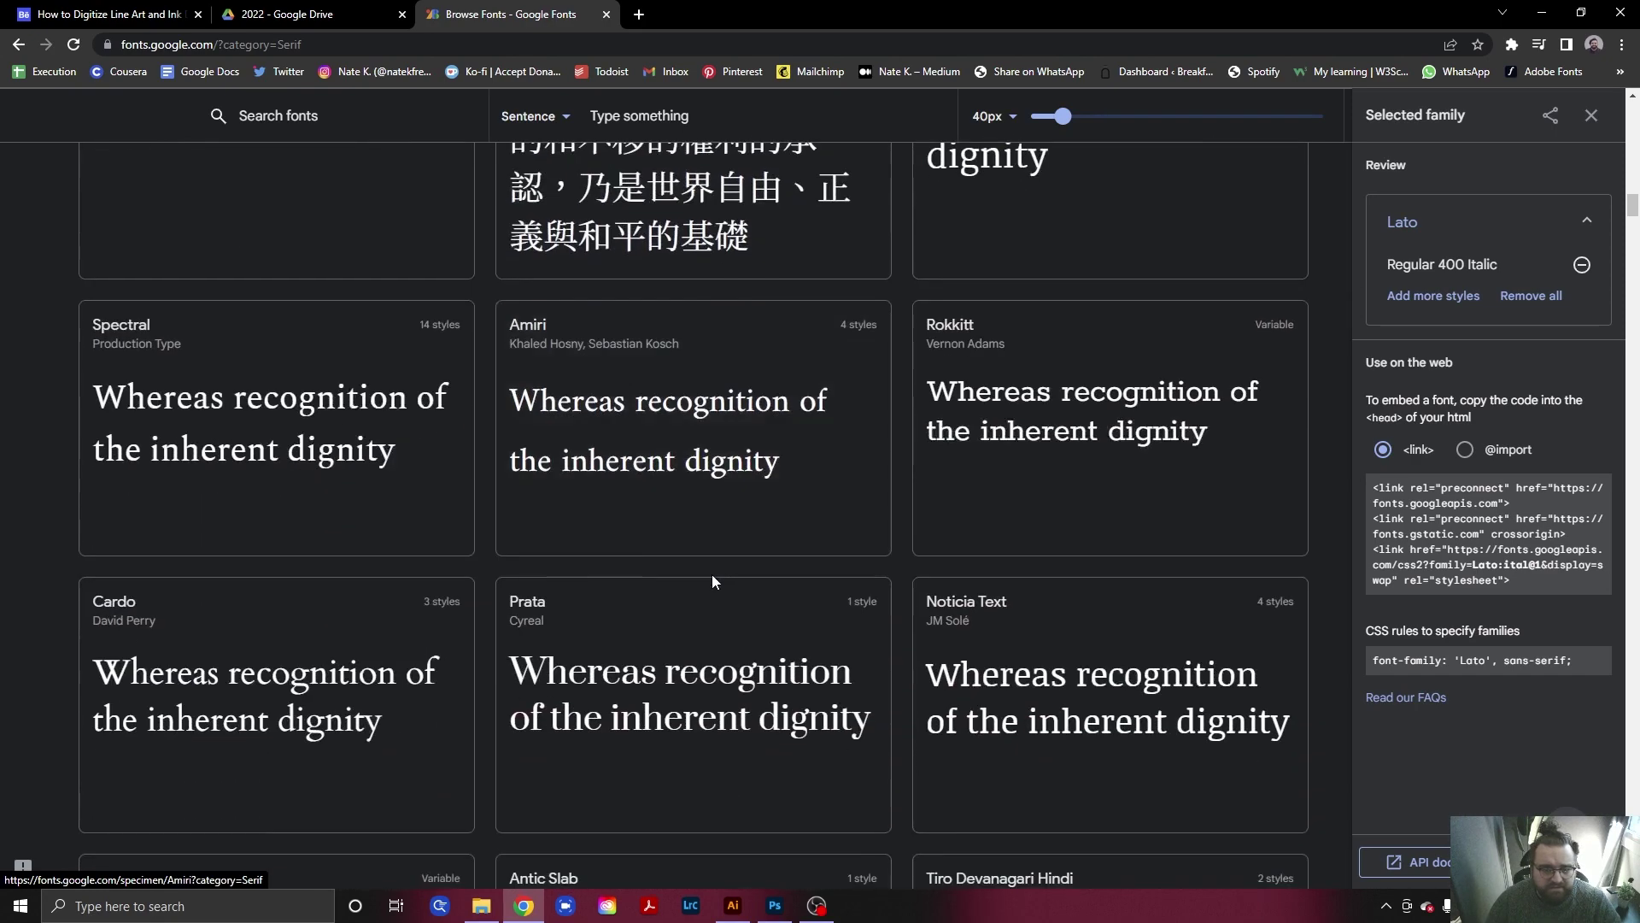
{"action": "scroll", "coordinate": [715, 581], "scroll_direction": "down", "scroll_amount": 8}
{"action": "scroll", "coordinate": [714, 581], "scroll_direction": "down", "scroll_amount": 10}
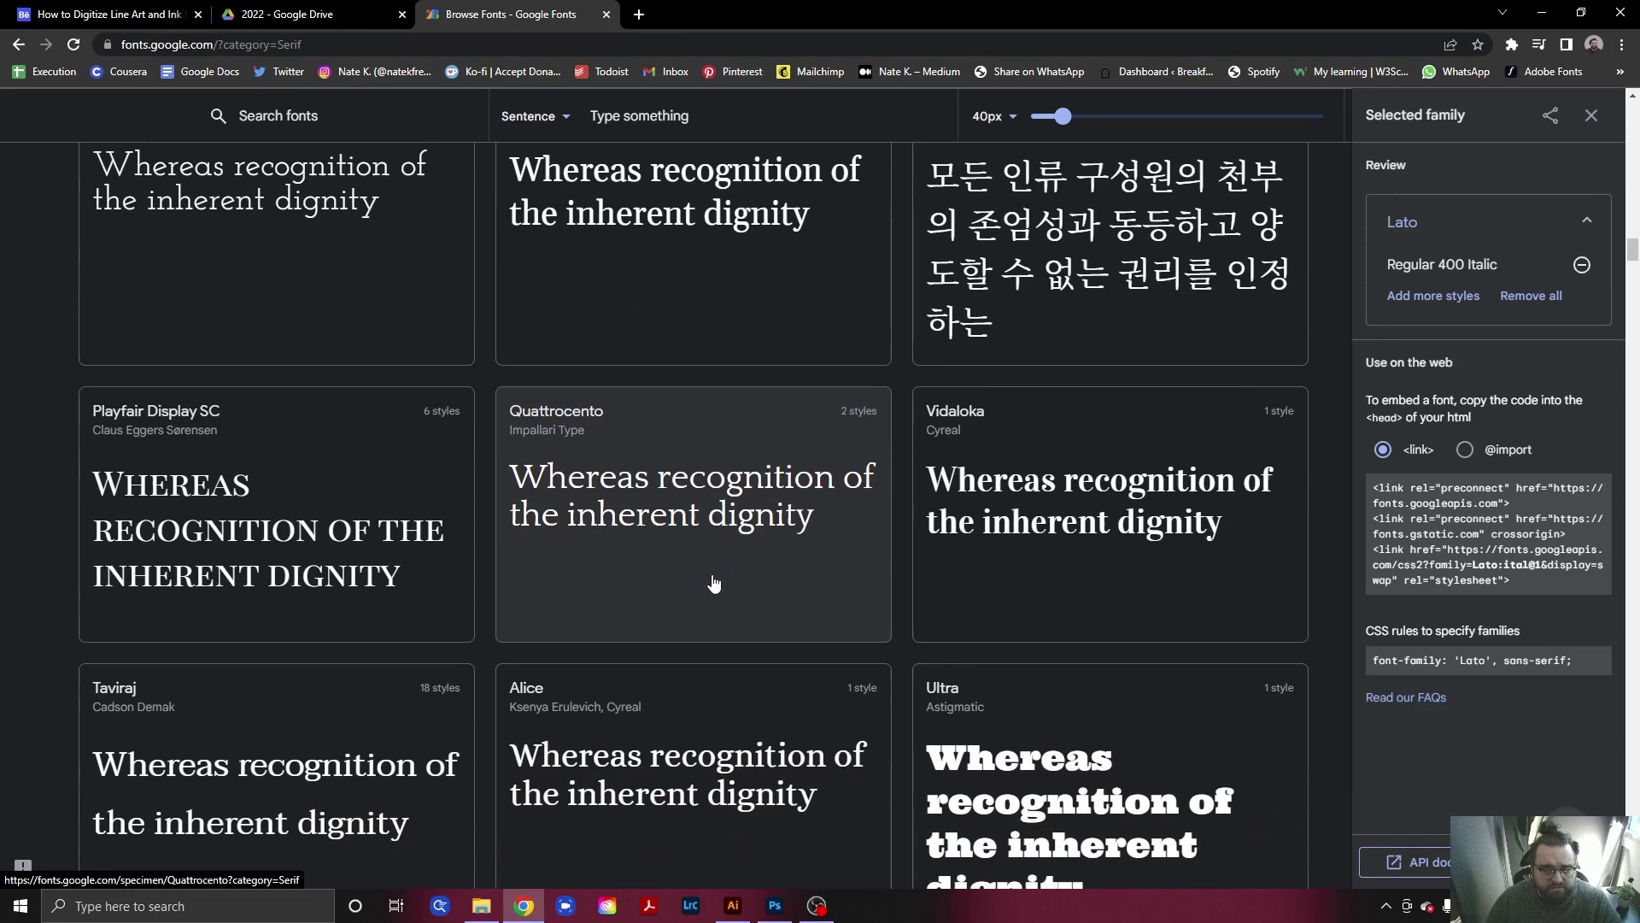
{"action": "scroll", "coordinate": [715, 579], "scroll_direction": "up", "scroll_amount": 3}
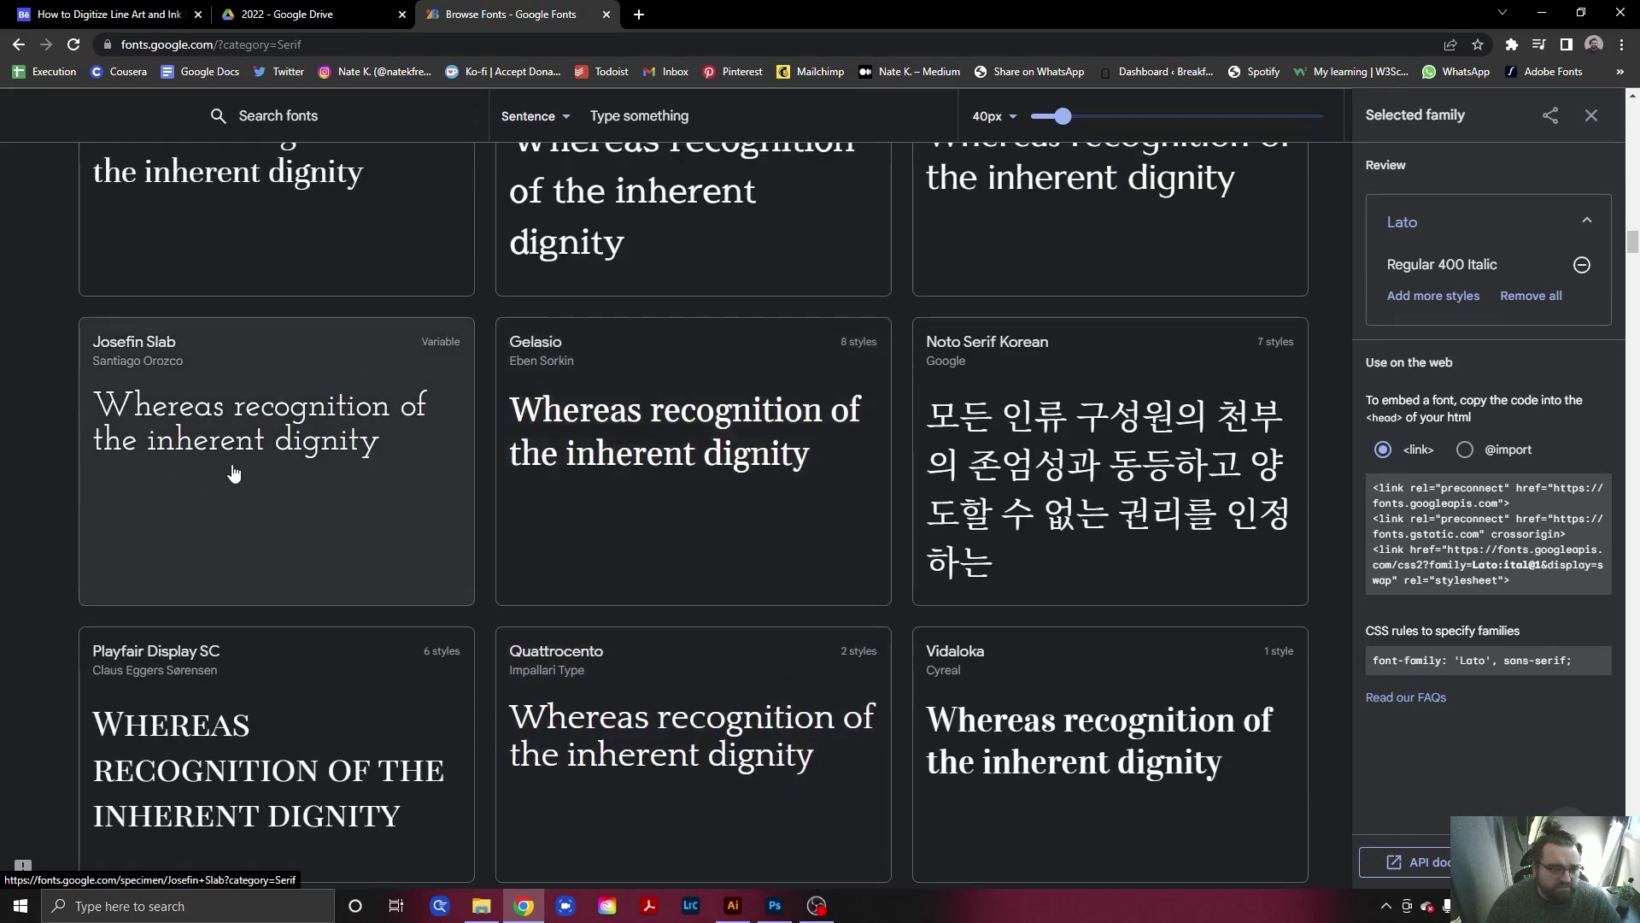
{"action": "scroll", "coordinate": [621, 579], "scroll_direction": "down", "scroll_amount": 6}
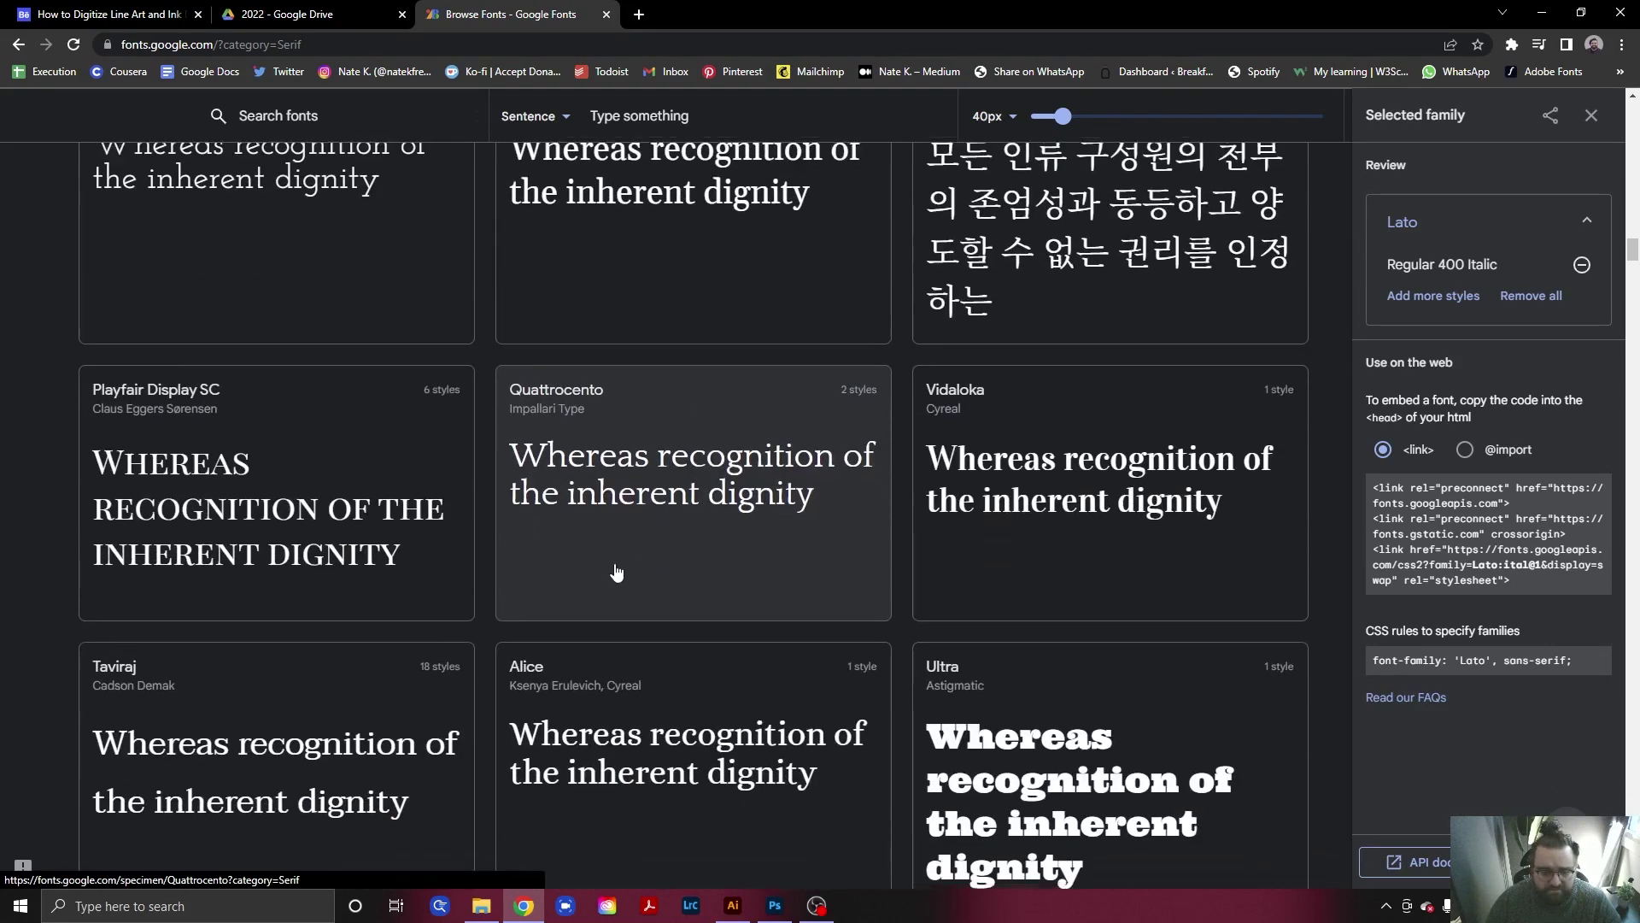
{"action": "scroll", "coordinate": [621, 579], "scroll_direction": "down", "scroll_amount": 7}
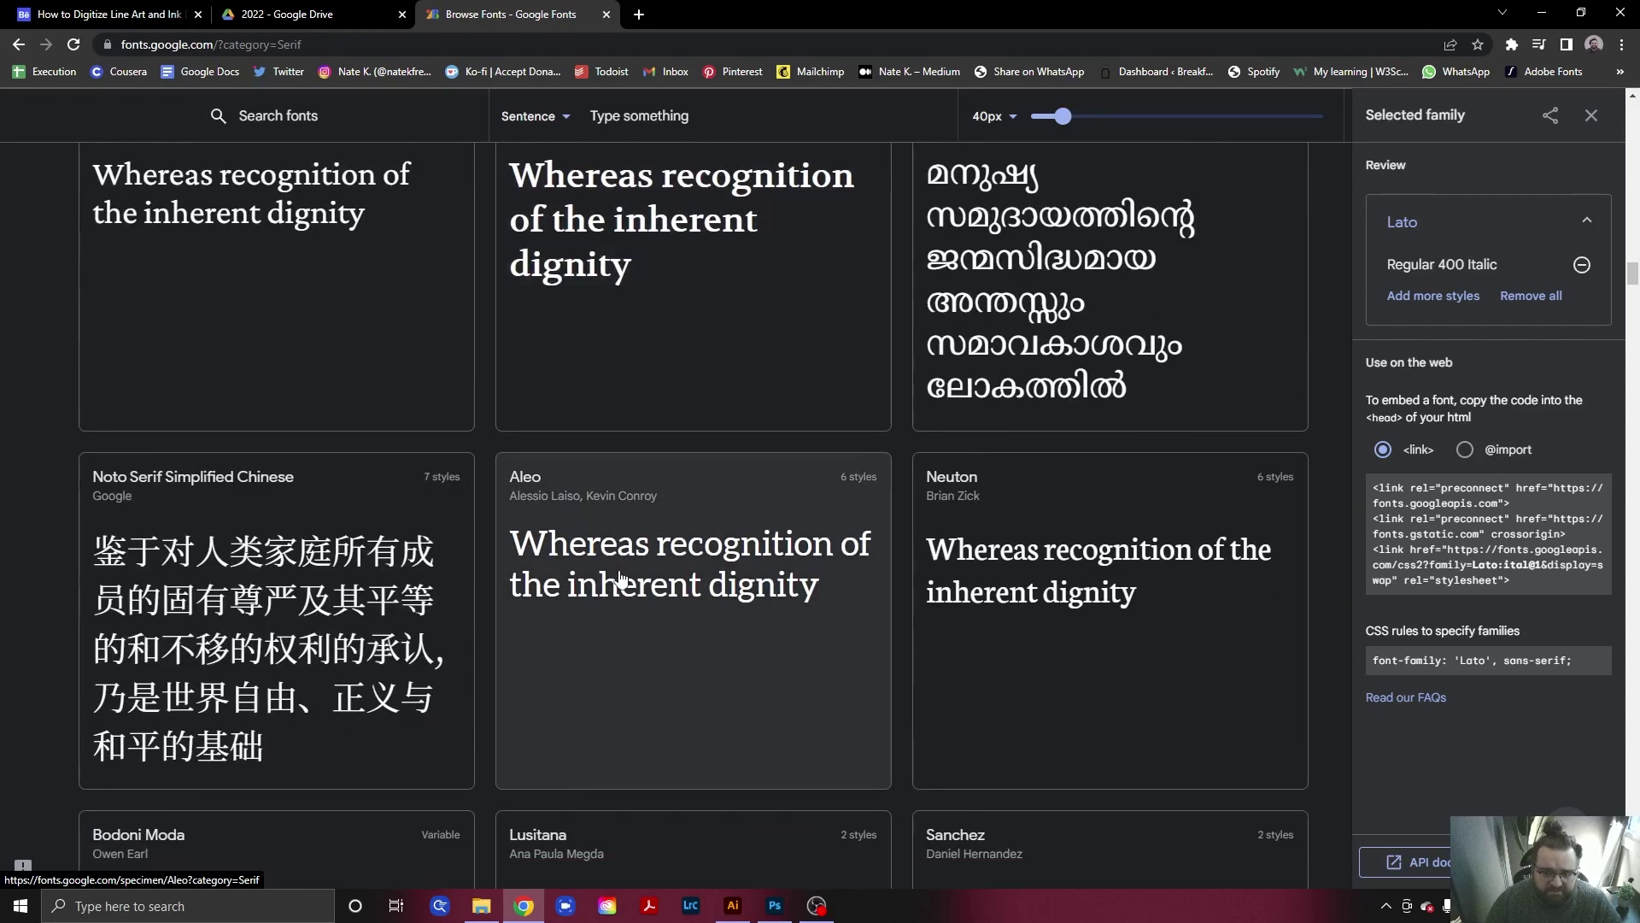
{"action": "scroll", "coordinate": [621, 579], "scroll_direction": "down", "scroll_amount": 6}
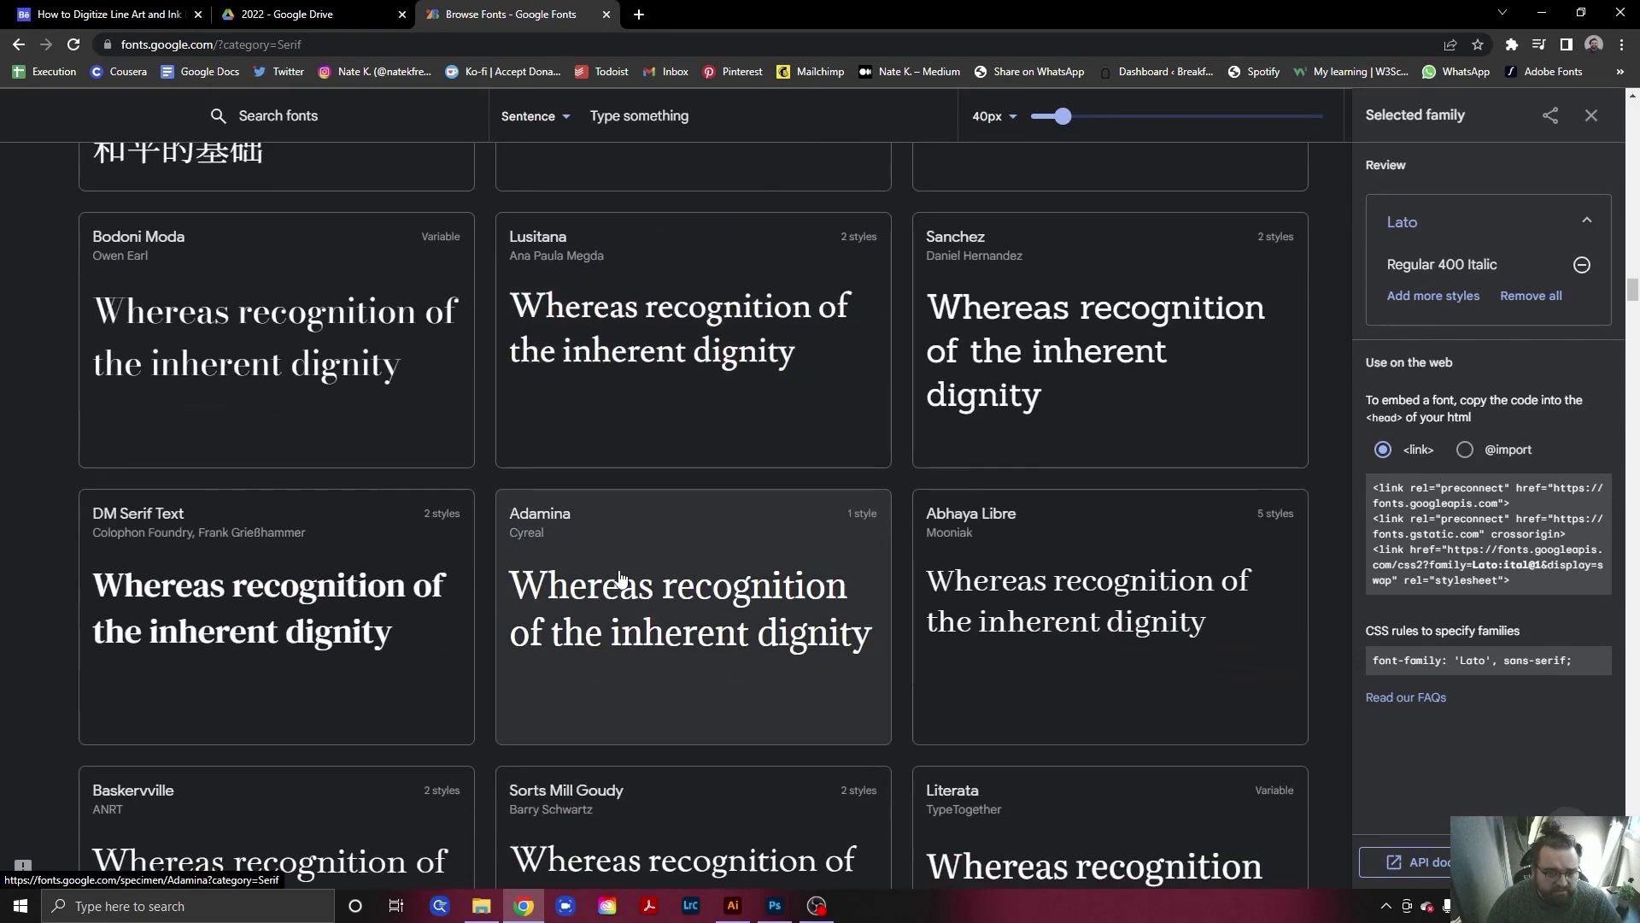
Open the Bodoni Moda specimen and download the whole font family.
{"action": "left_click", "coordinate": [255, 344]}
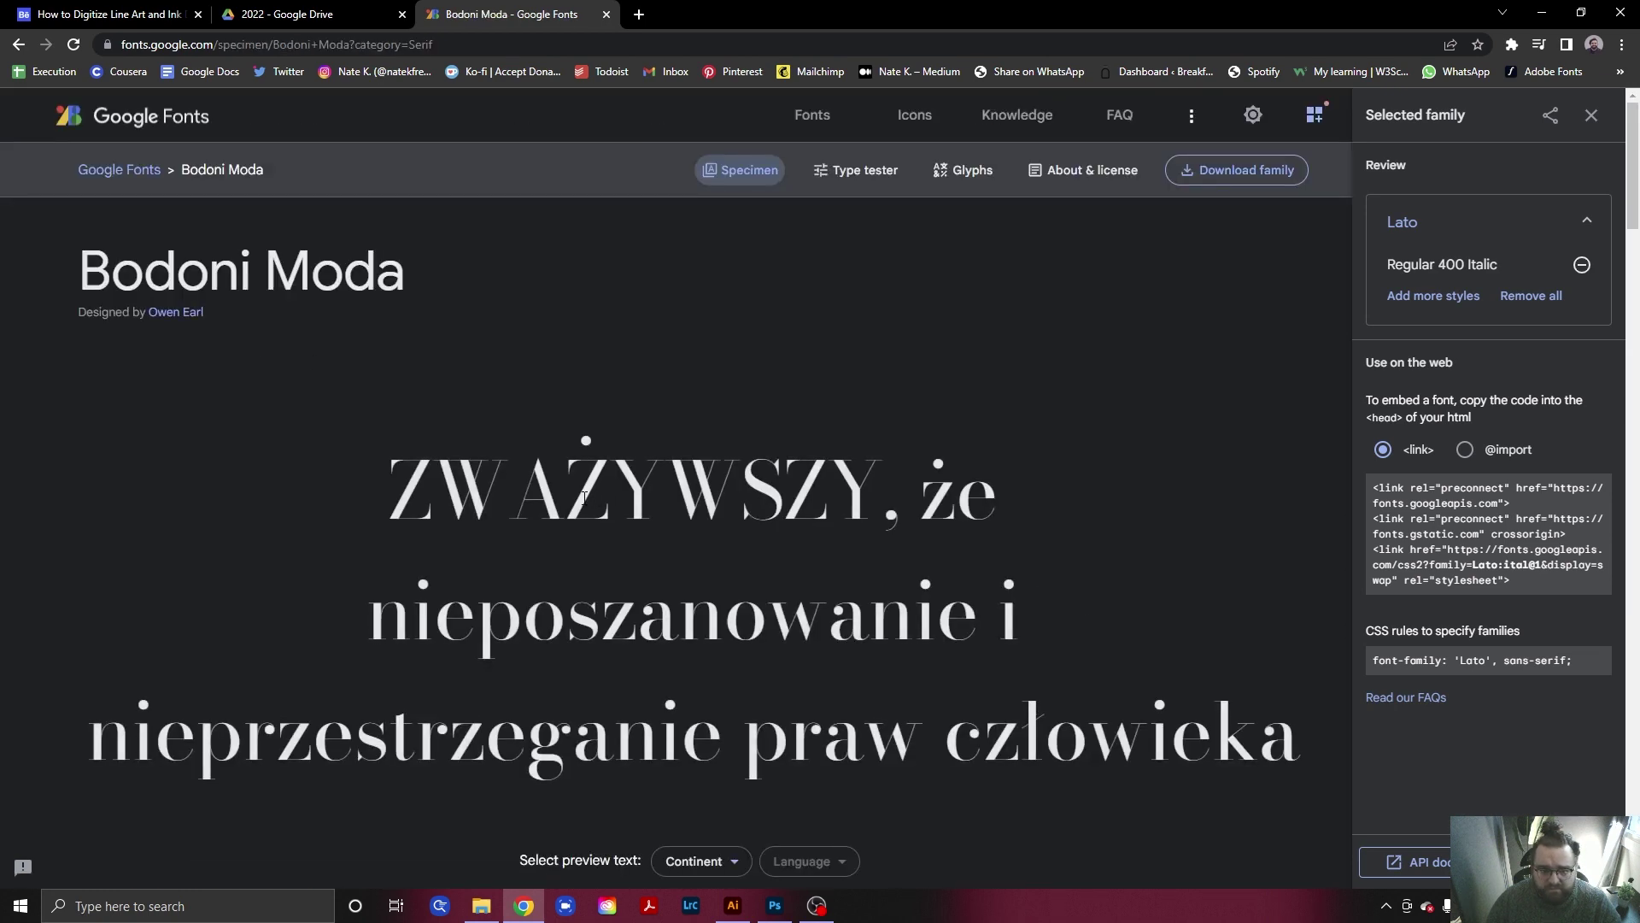
{"action": "scroll", "coordinate": [598, 512], "scroll_direction": "down", "scroll_amount": 4}
{"action": "scroll", "coordinate": [855, 536], "scroll_direction": "up", "scroll_amount": 4}
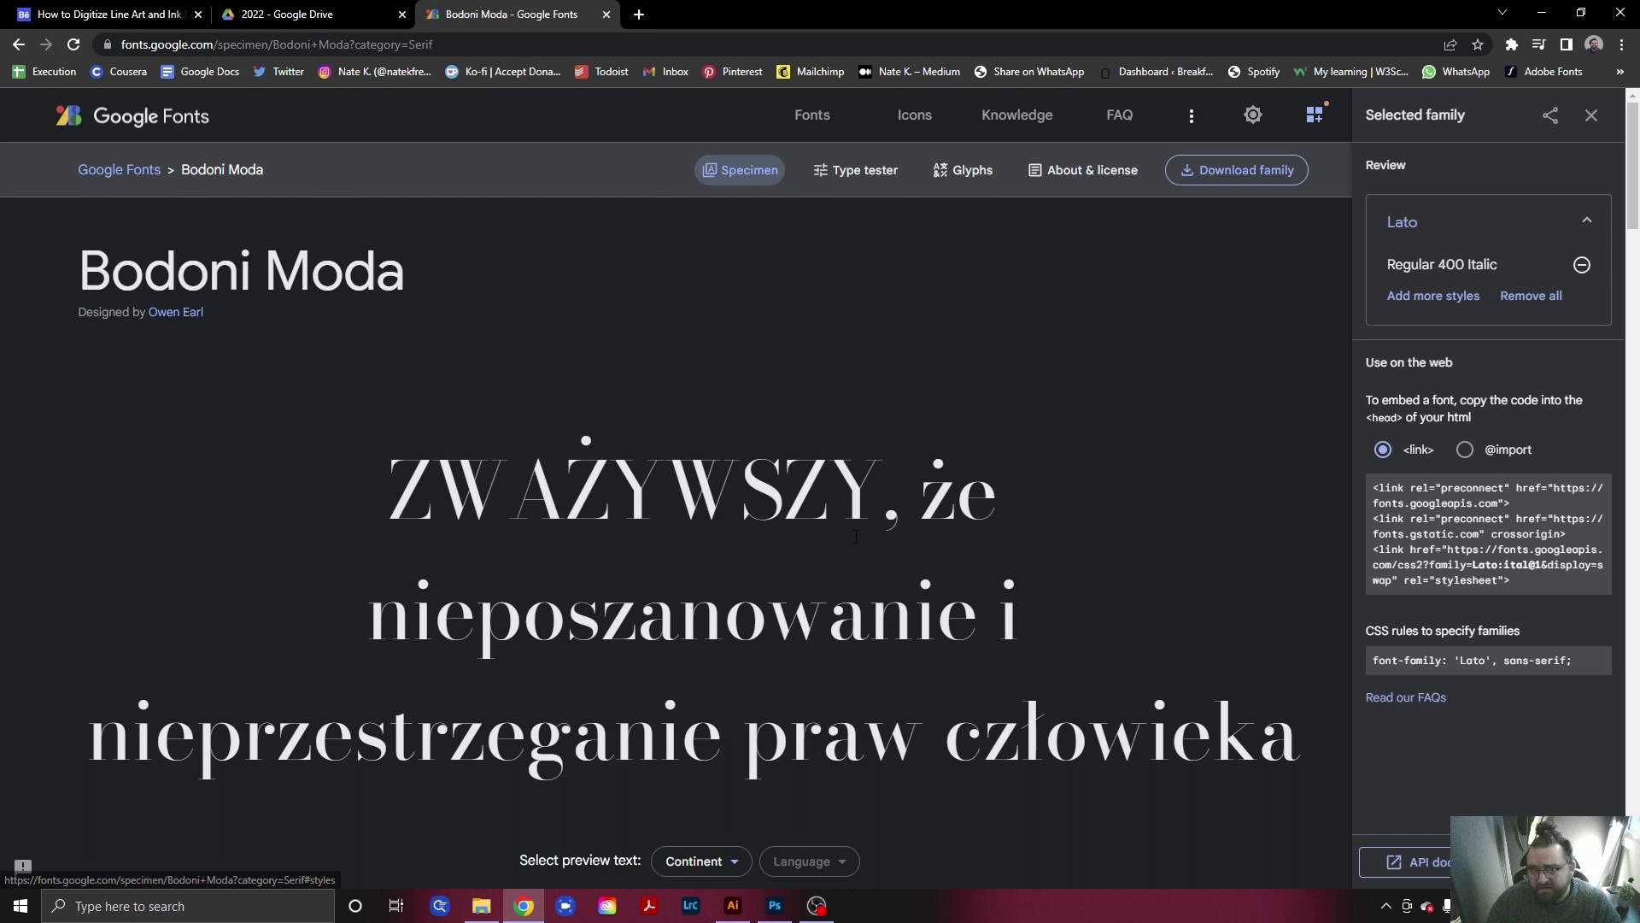
{"action": "left_click", "coordinate": [1231, 169]}
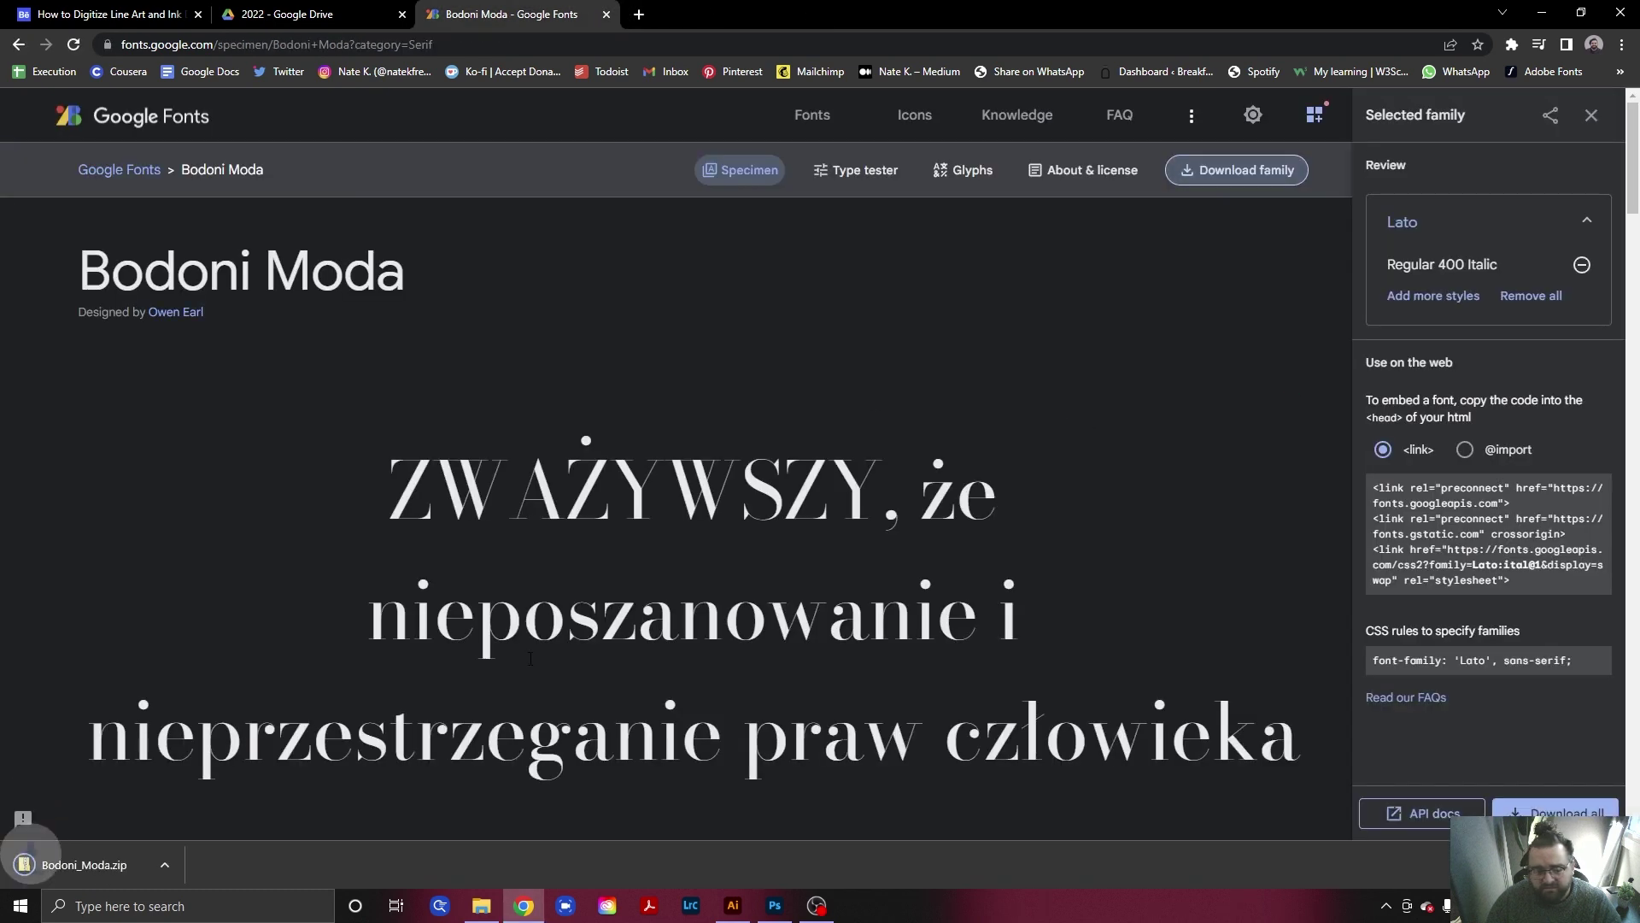
Move the downloaded Bodoni_Moda zip from the Downloads folder into the poster-project folder on the Desktop.
{"action": "left_click", "coordinate": [180, 865]}
{"action": "left_click", "coordinate": [250, 806]}
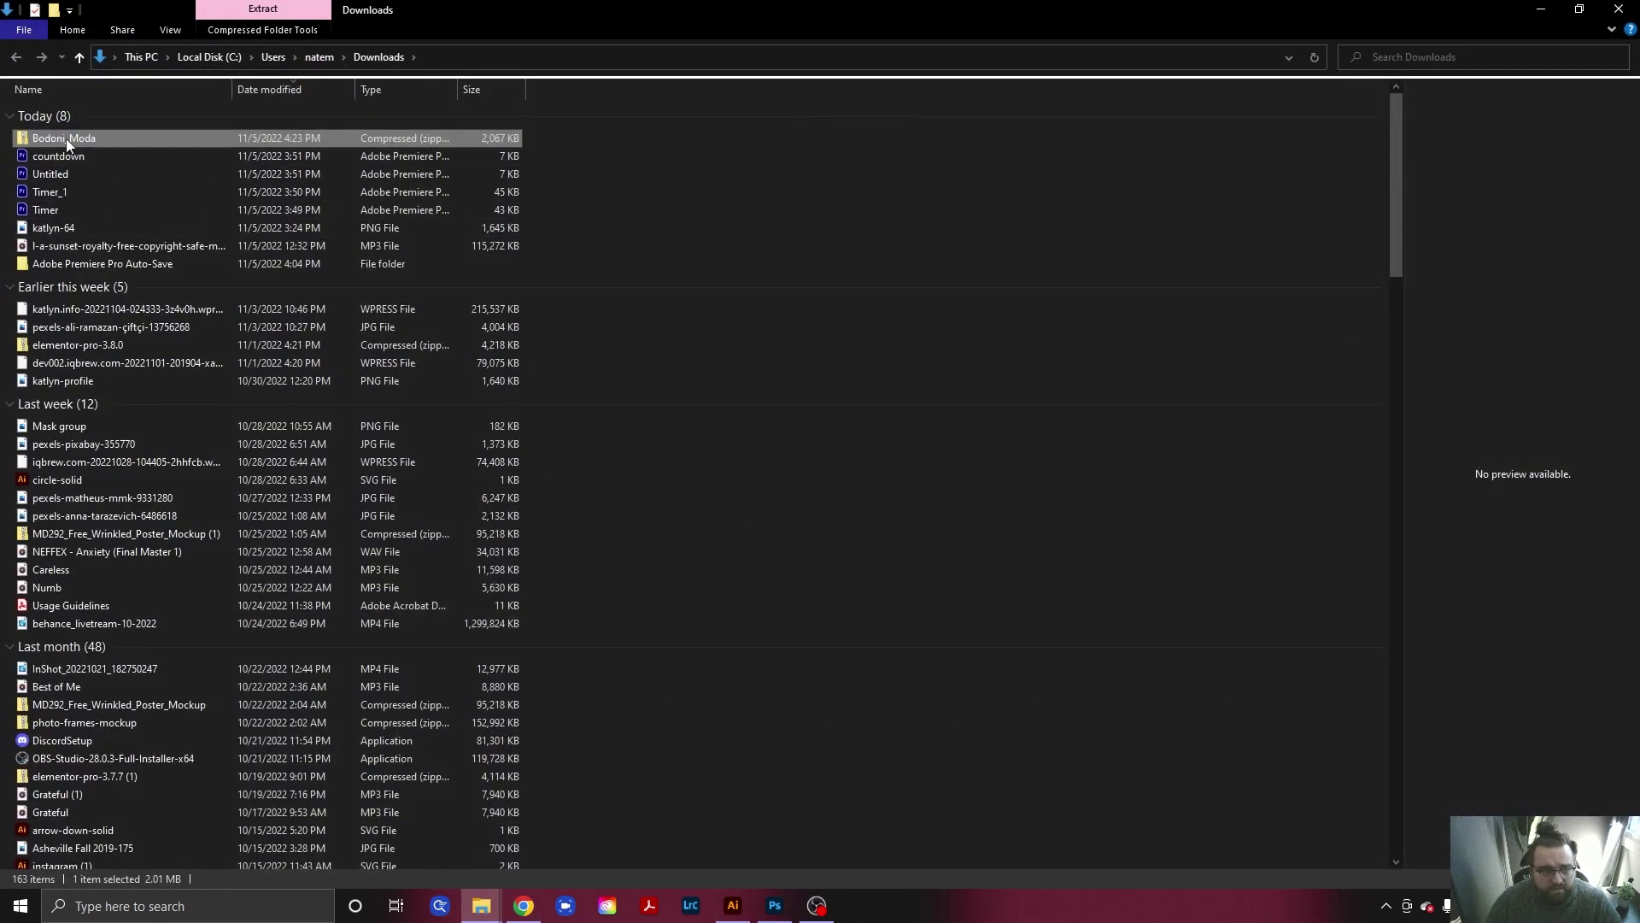
{"action": "right_click", "coordinate": [67, 141]}
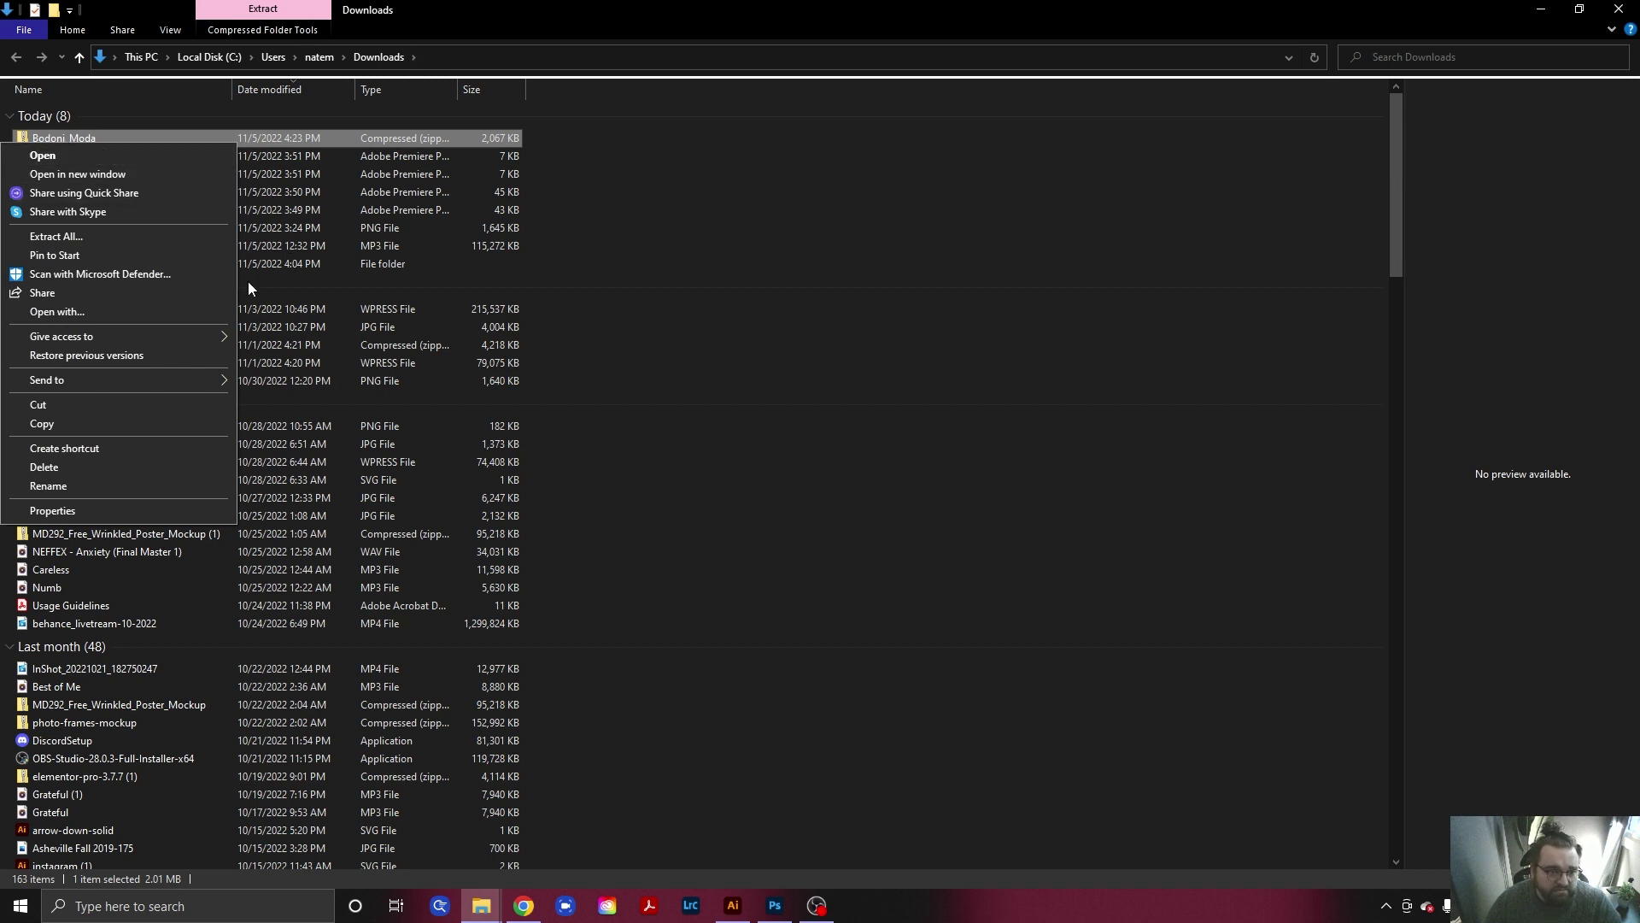
{"action": "left_click", "coordinate": [81, 403]}
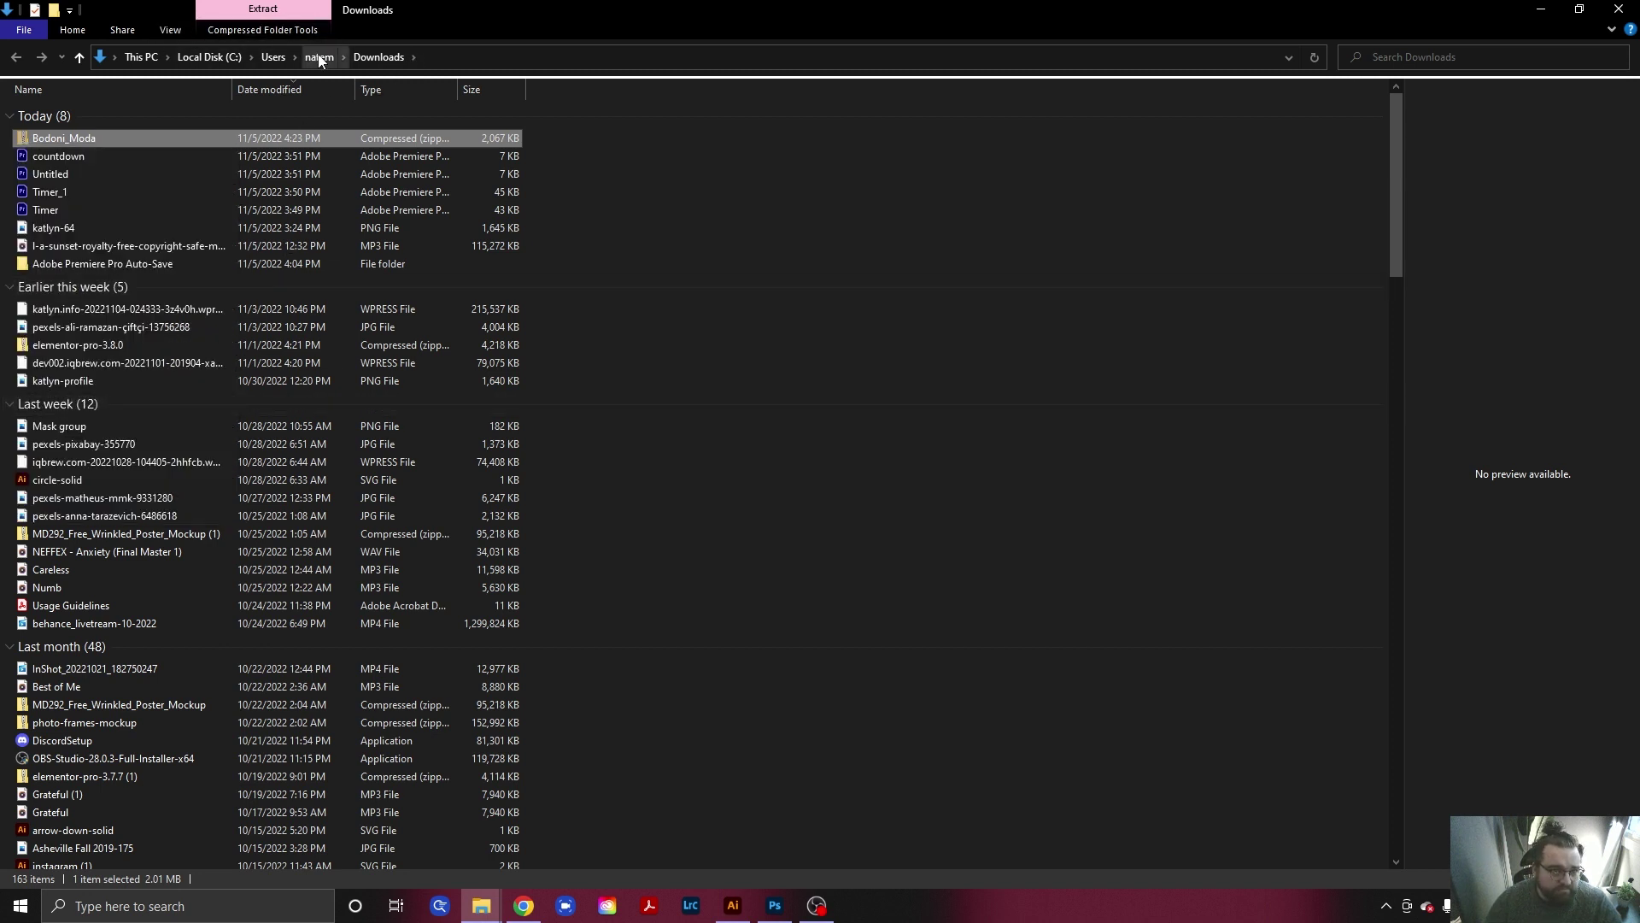
{"action": "left_click", "coordinate": [209, 56]}
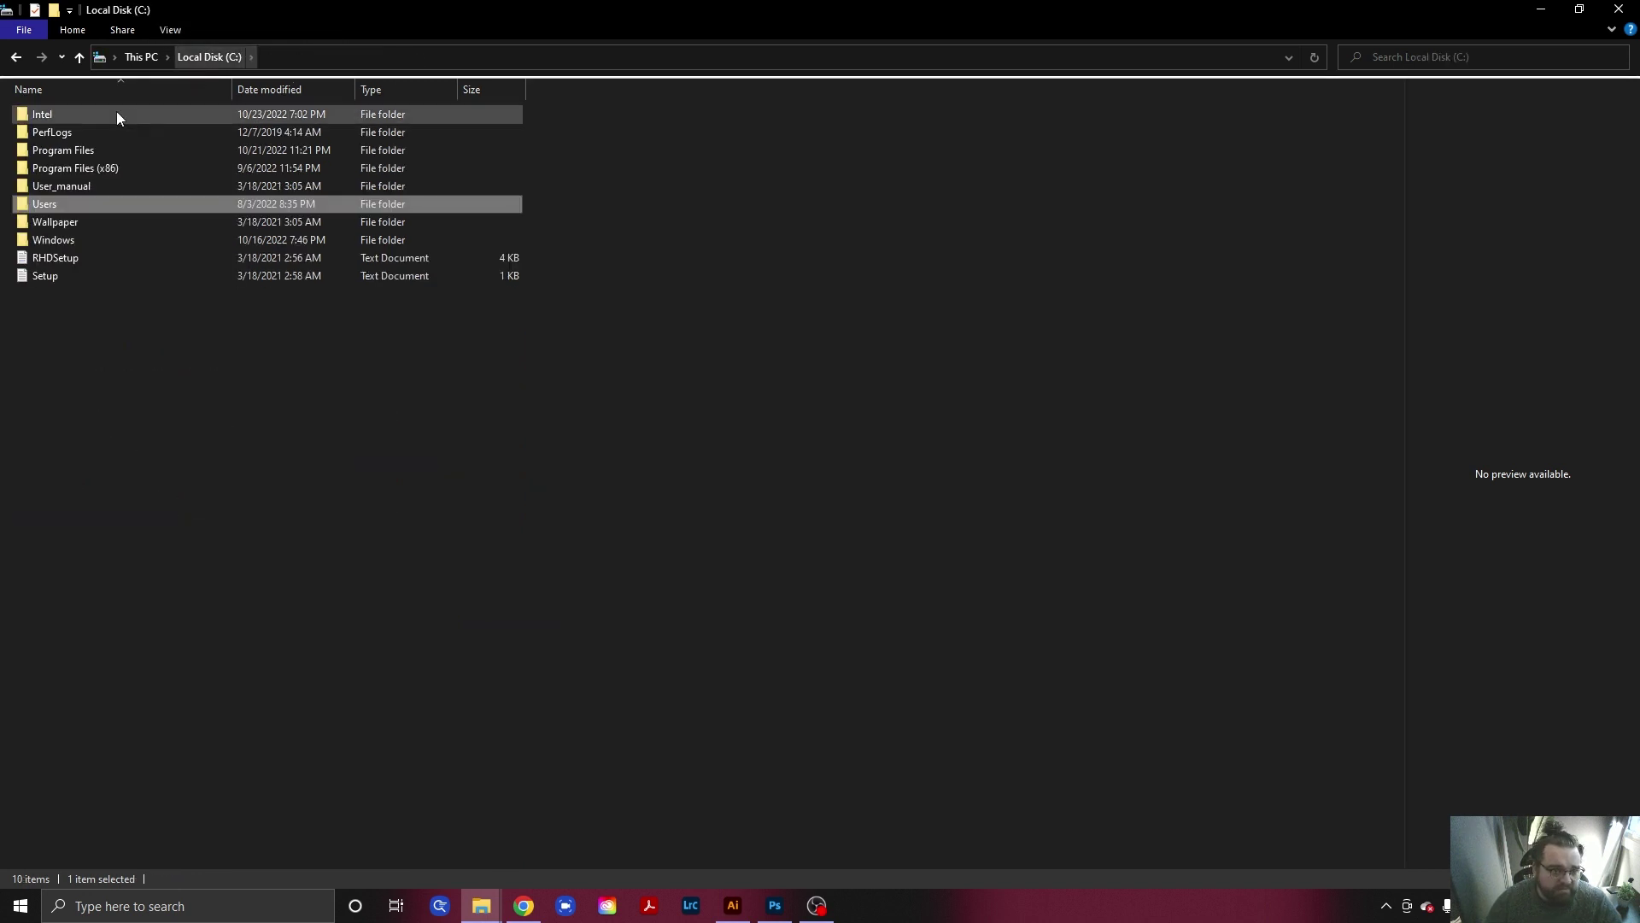
{"action": "left_click", "coordinate": [138, 58]}
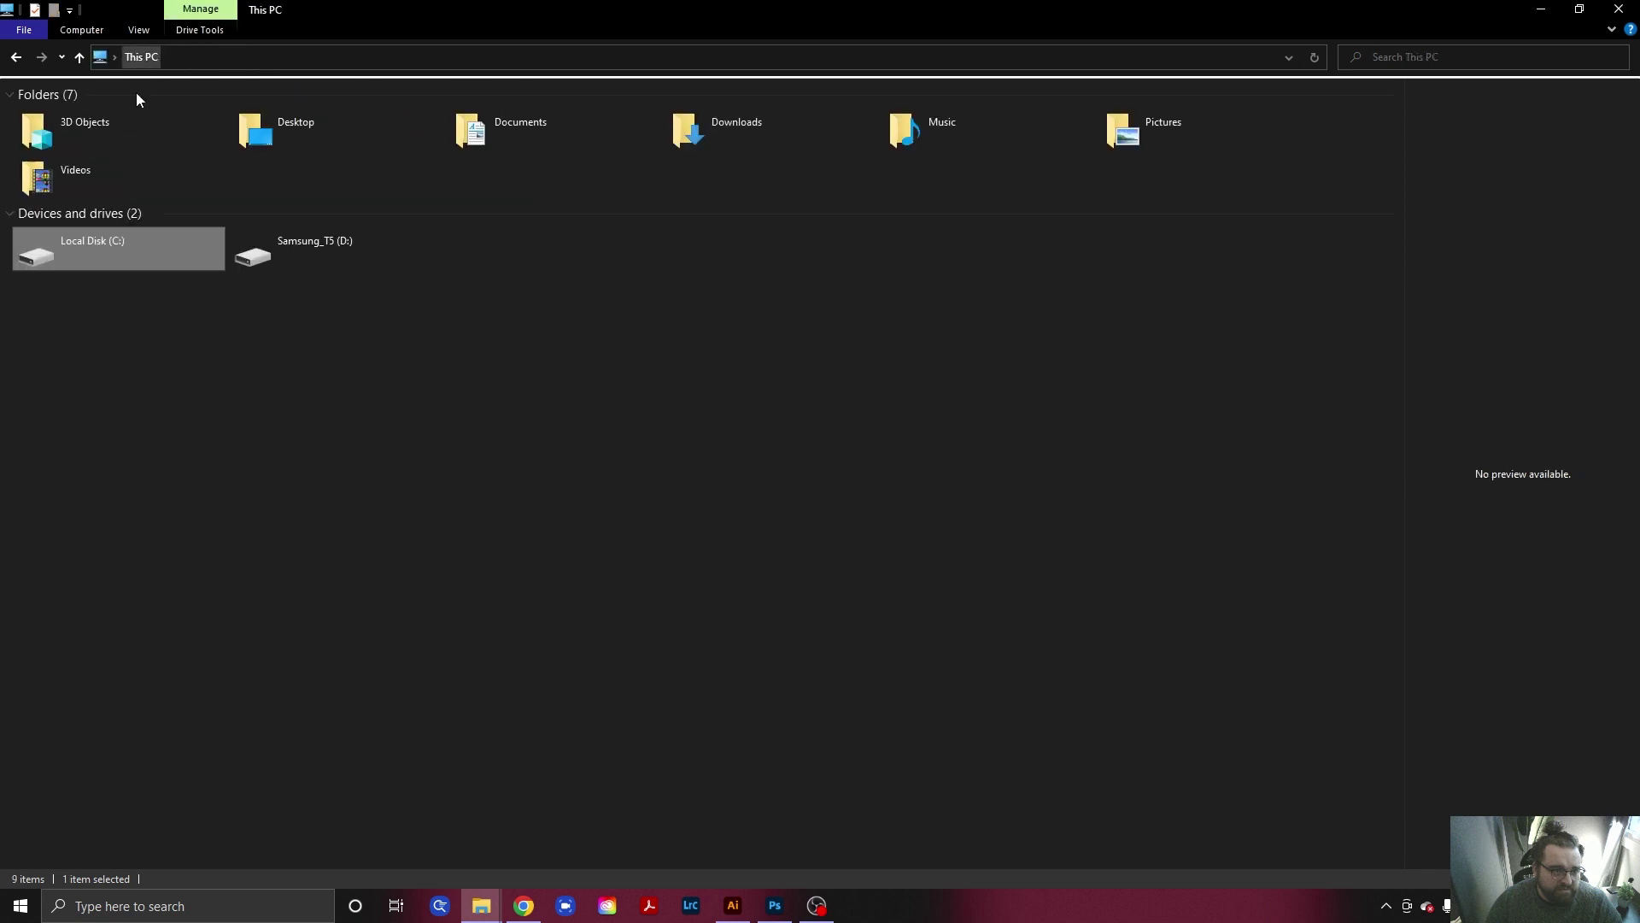
{"action": "double_click", "coordinate": [291, 132]}
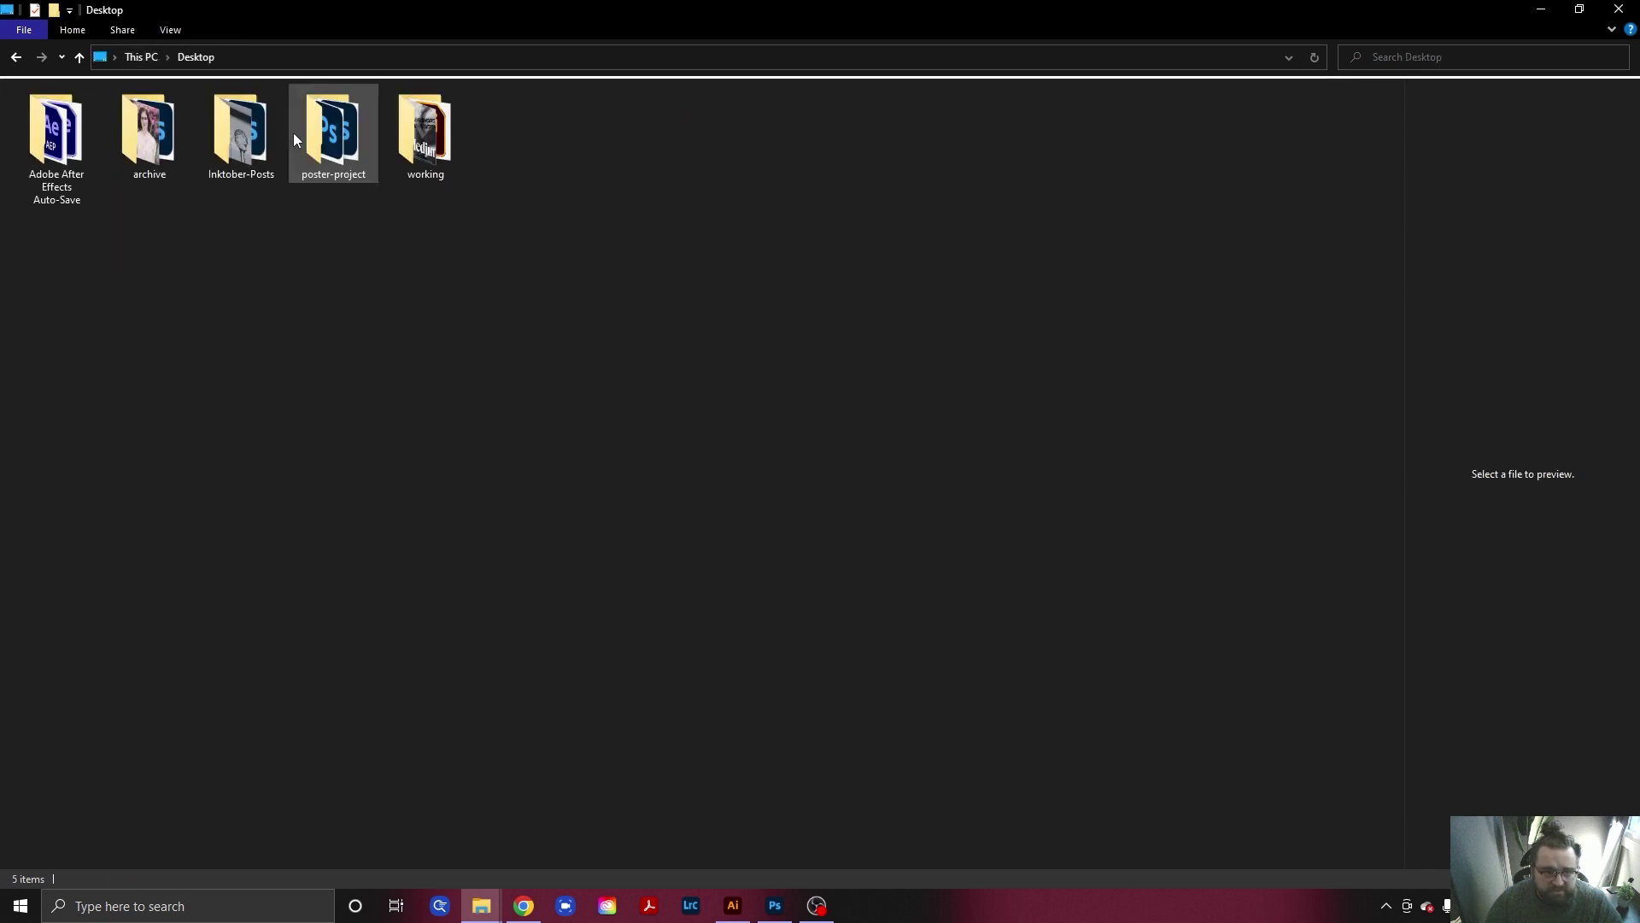
{"action": "double_click", "coordinate": [333, 155]}
{"action": "key", "text": "ctrl+v"}
{"action": "left_click", "coordinate": [190, 382]}
Extract the Bodoni_Moda zip into its own folder inside poster-project.
{"action": "double_click", "coordinate": [70, 205]}
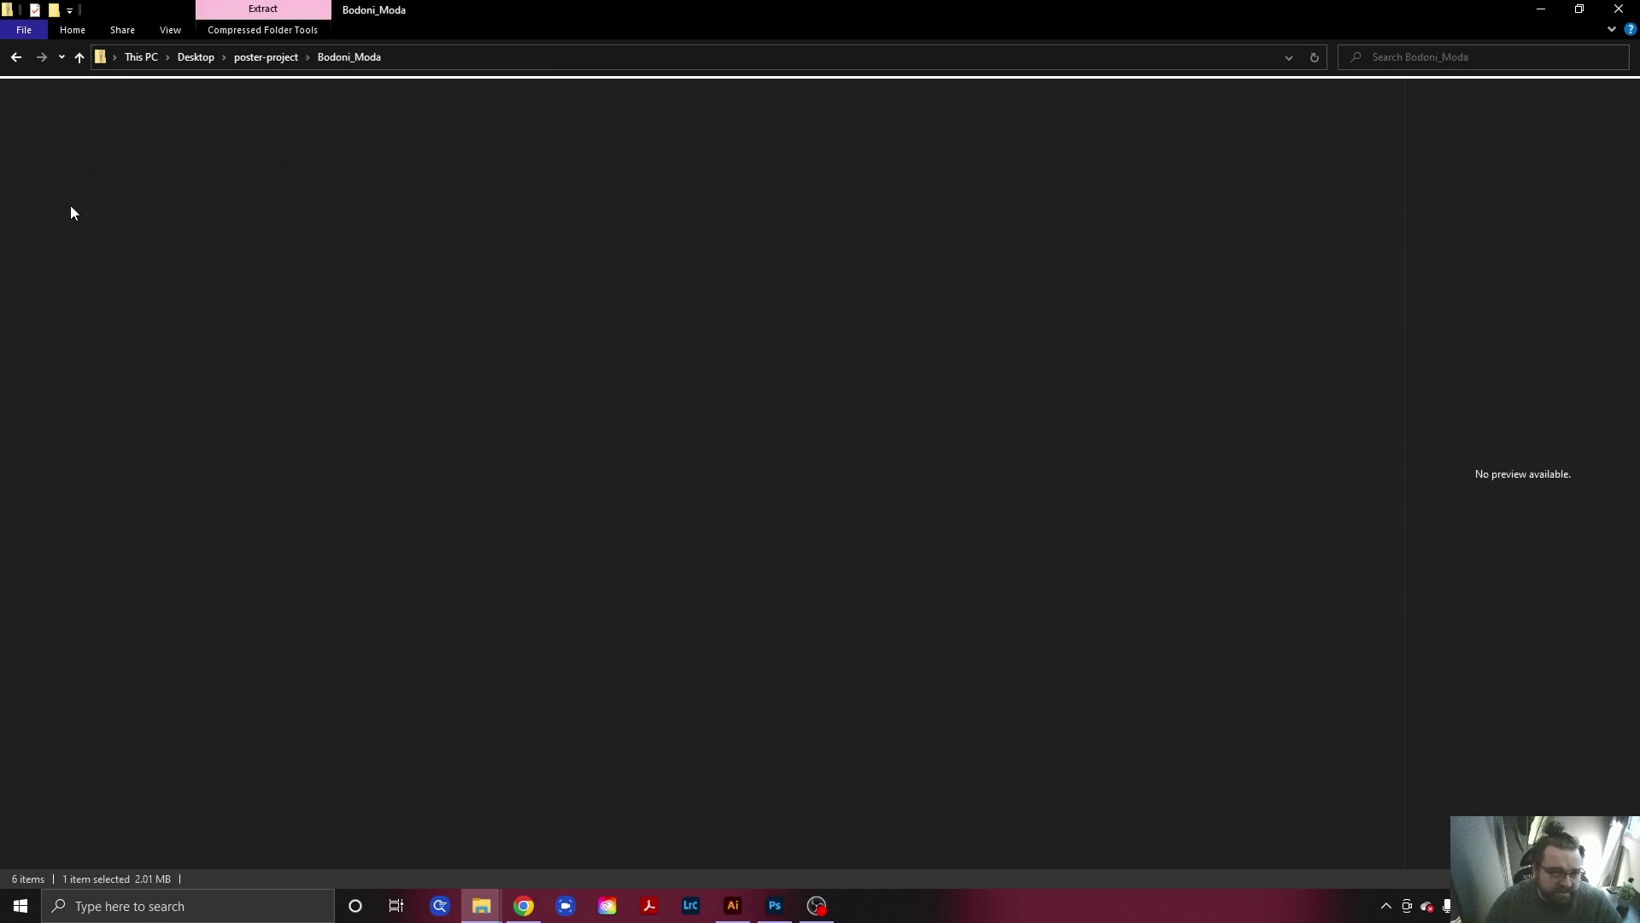
{"action": "left_click", "coordinate": [263, 57]}
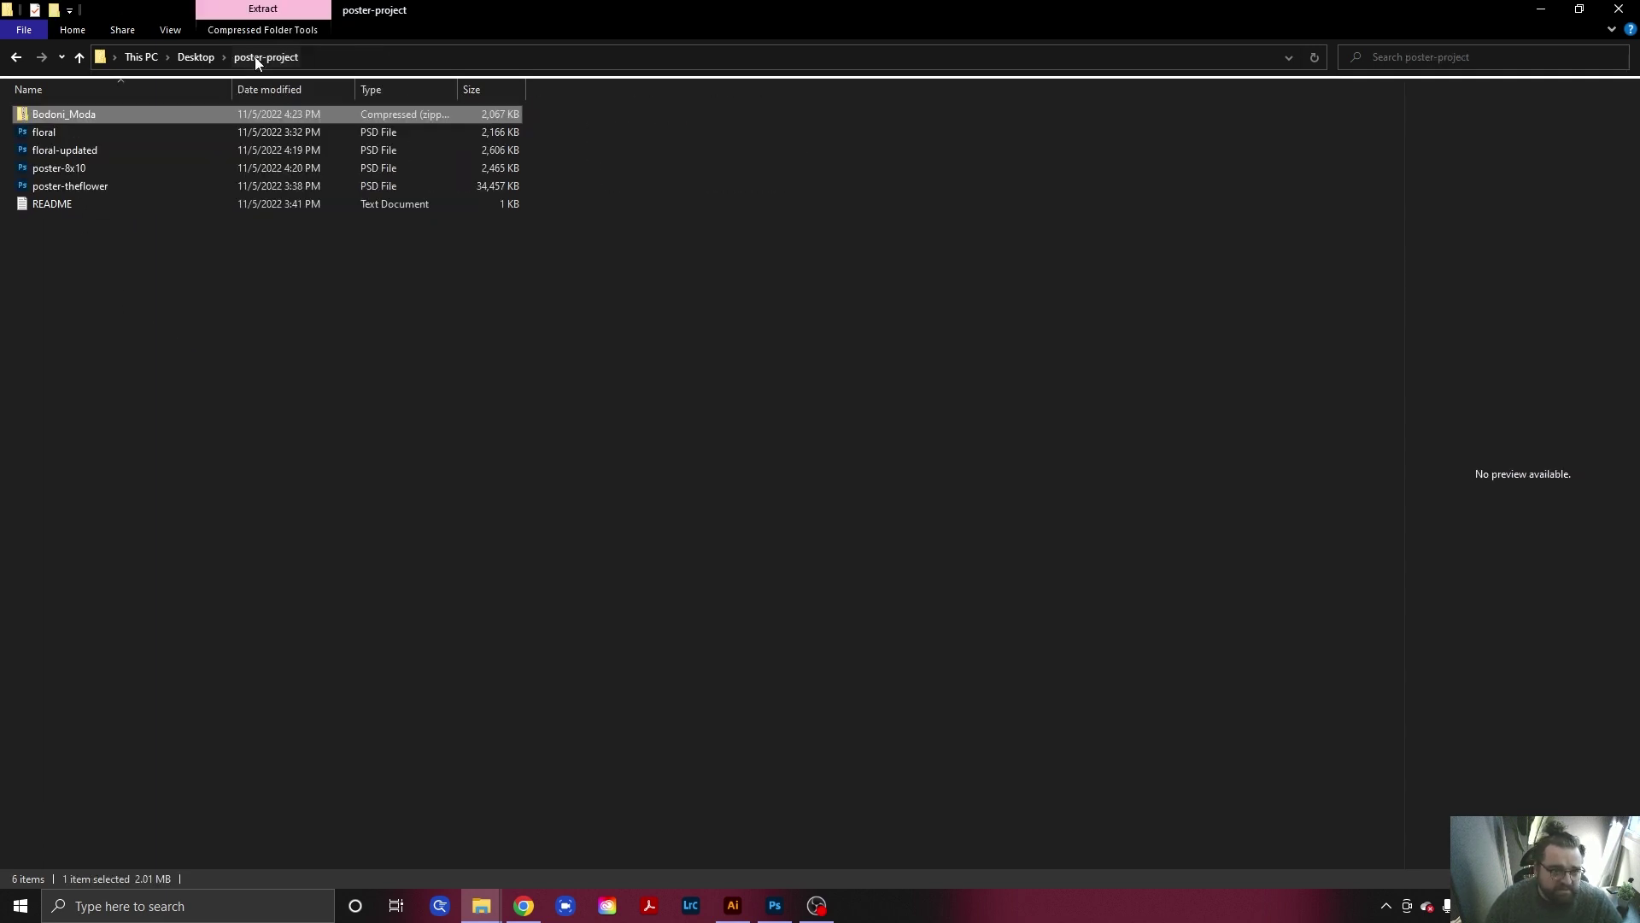
{"action": "right_click", "coordinate": [62, 116]}
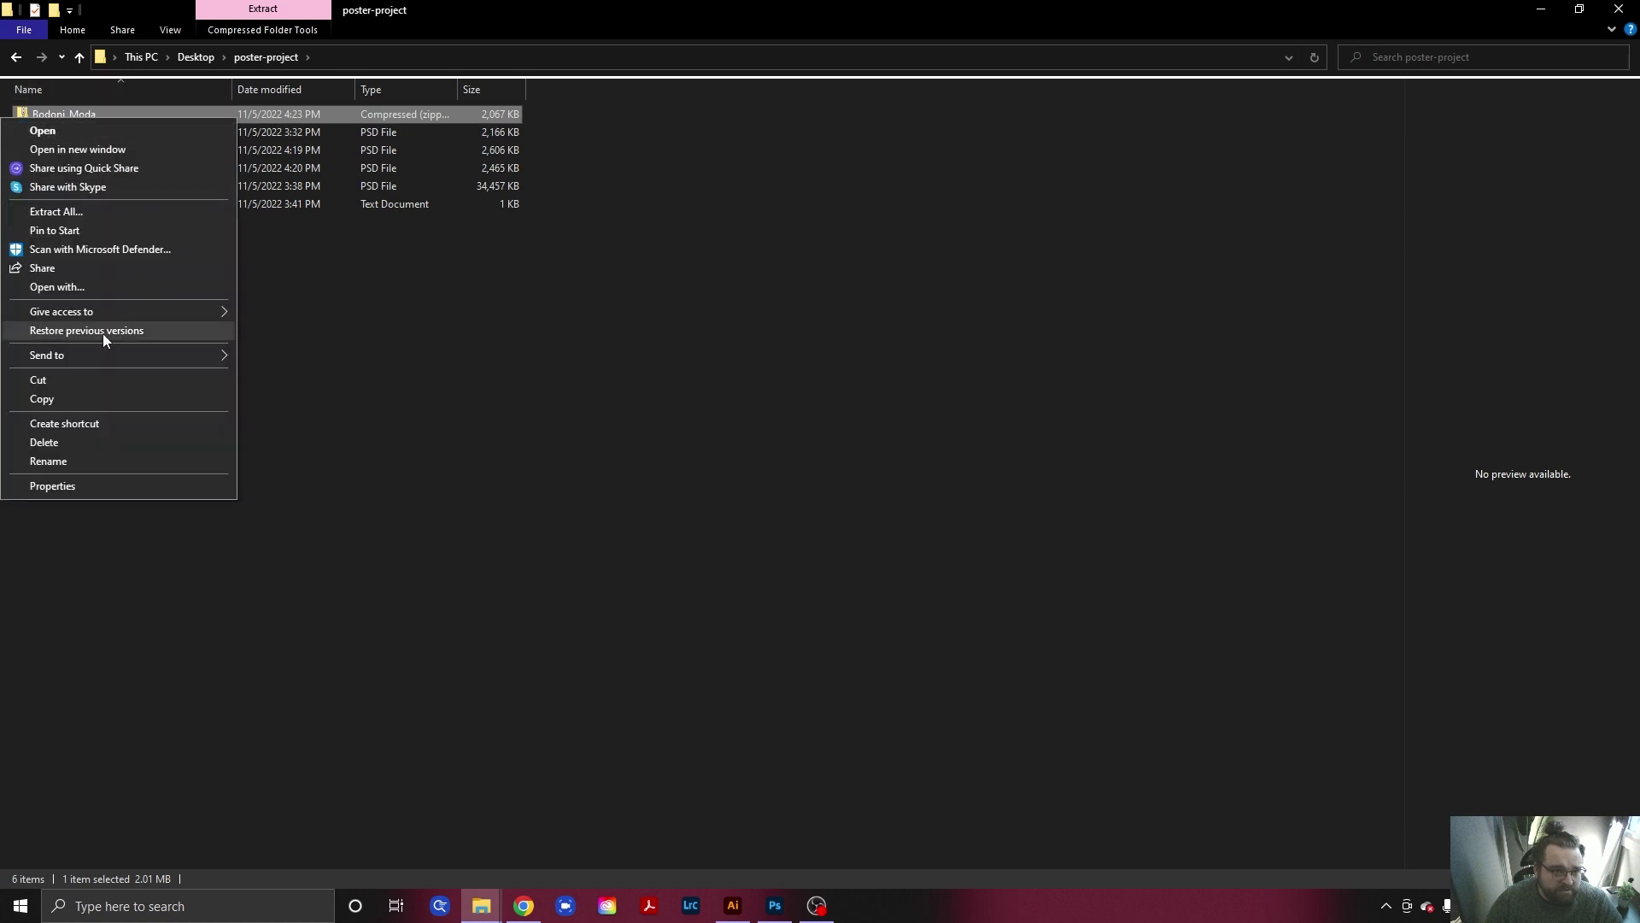
{"action": "left_click", "coordinate": [83, 212]}
{"action": "left_click", "coordinate": [972, 617]}
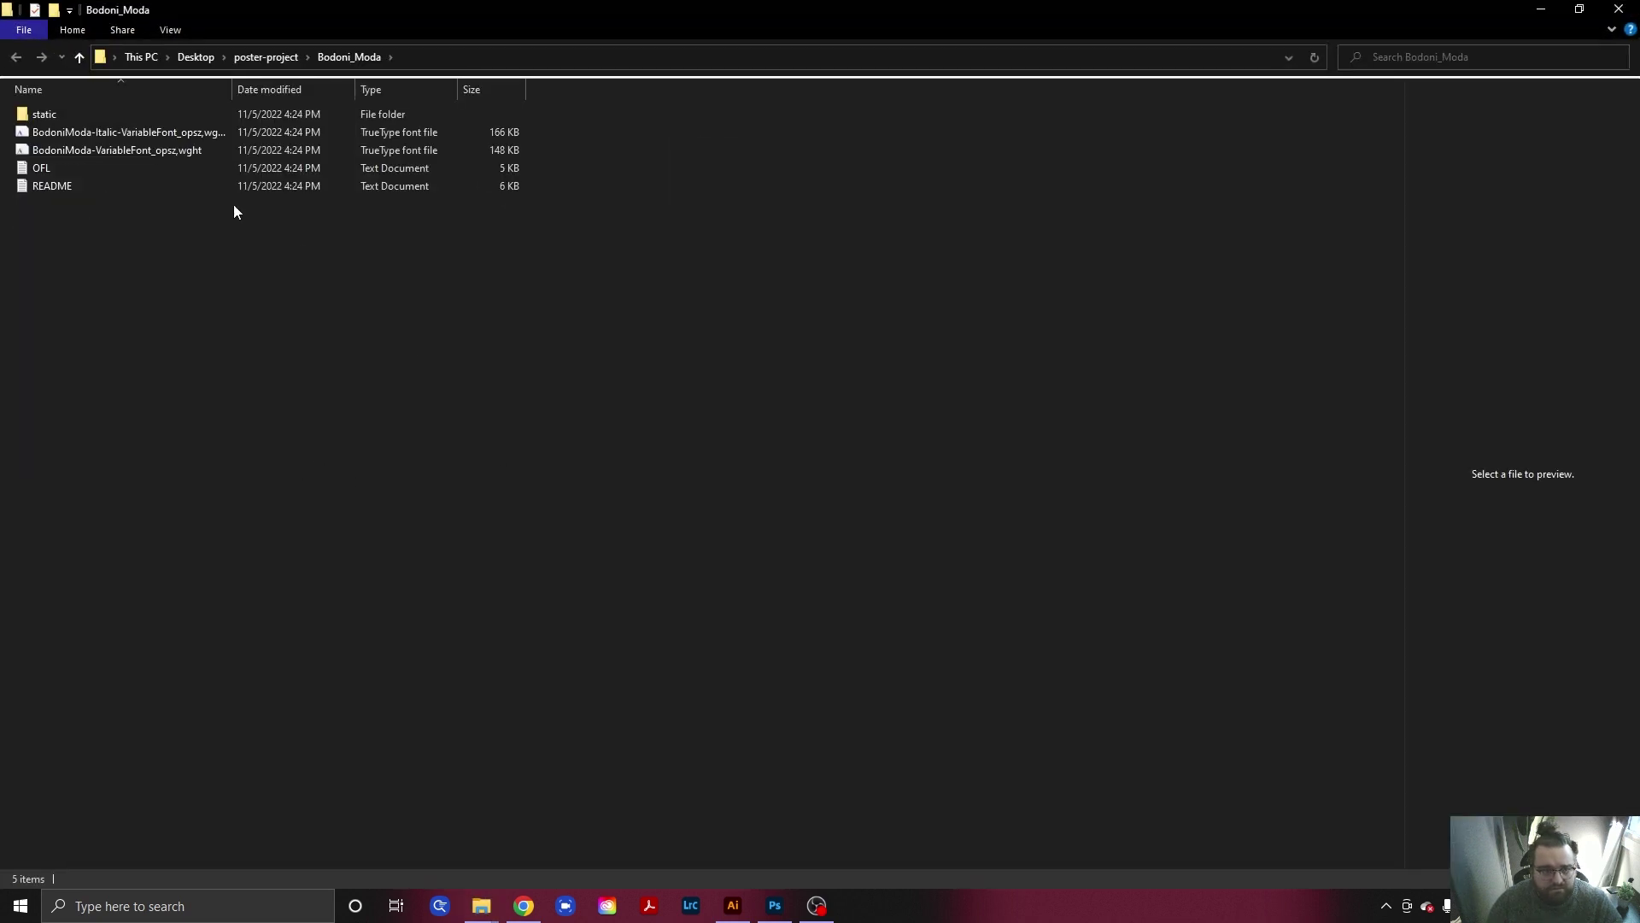
Install both Bodoni Moda variable font files, the italic and the regular, from the extracted folder.
{"action": "left_click", "coordinate": [65, 136]}
{"action": "left_click", "coordinate": [79, 154], "text": "shift"}
{"action": "right_click", "coordinate": [151, 131]}
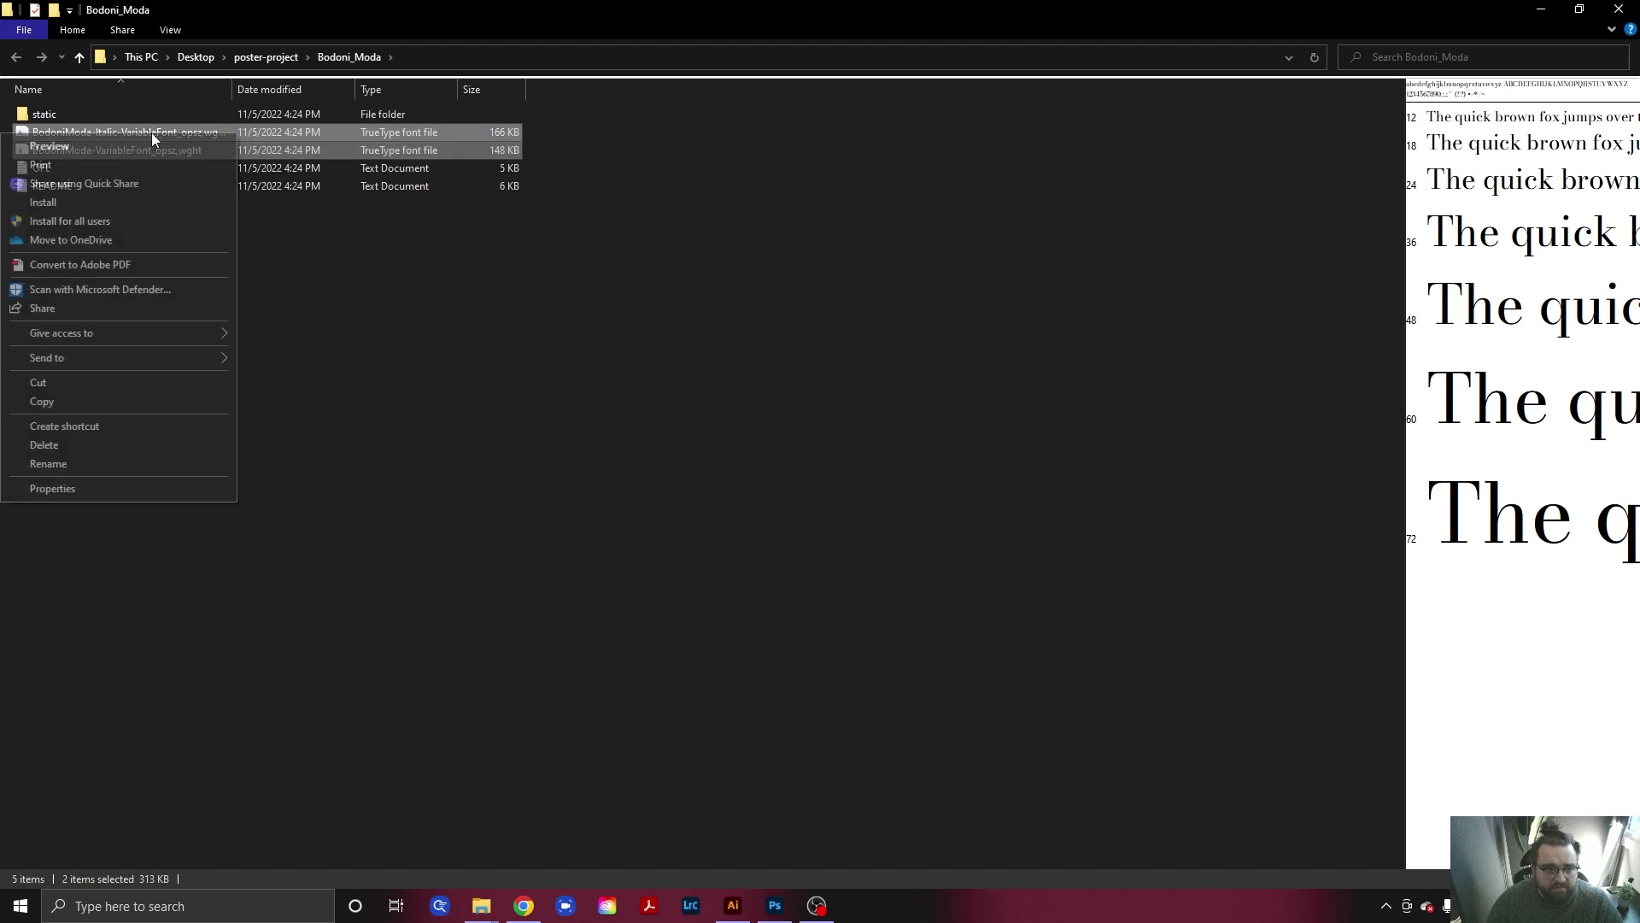
{"action": "left_click", "coordinate": [100, 205]}
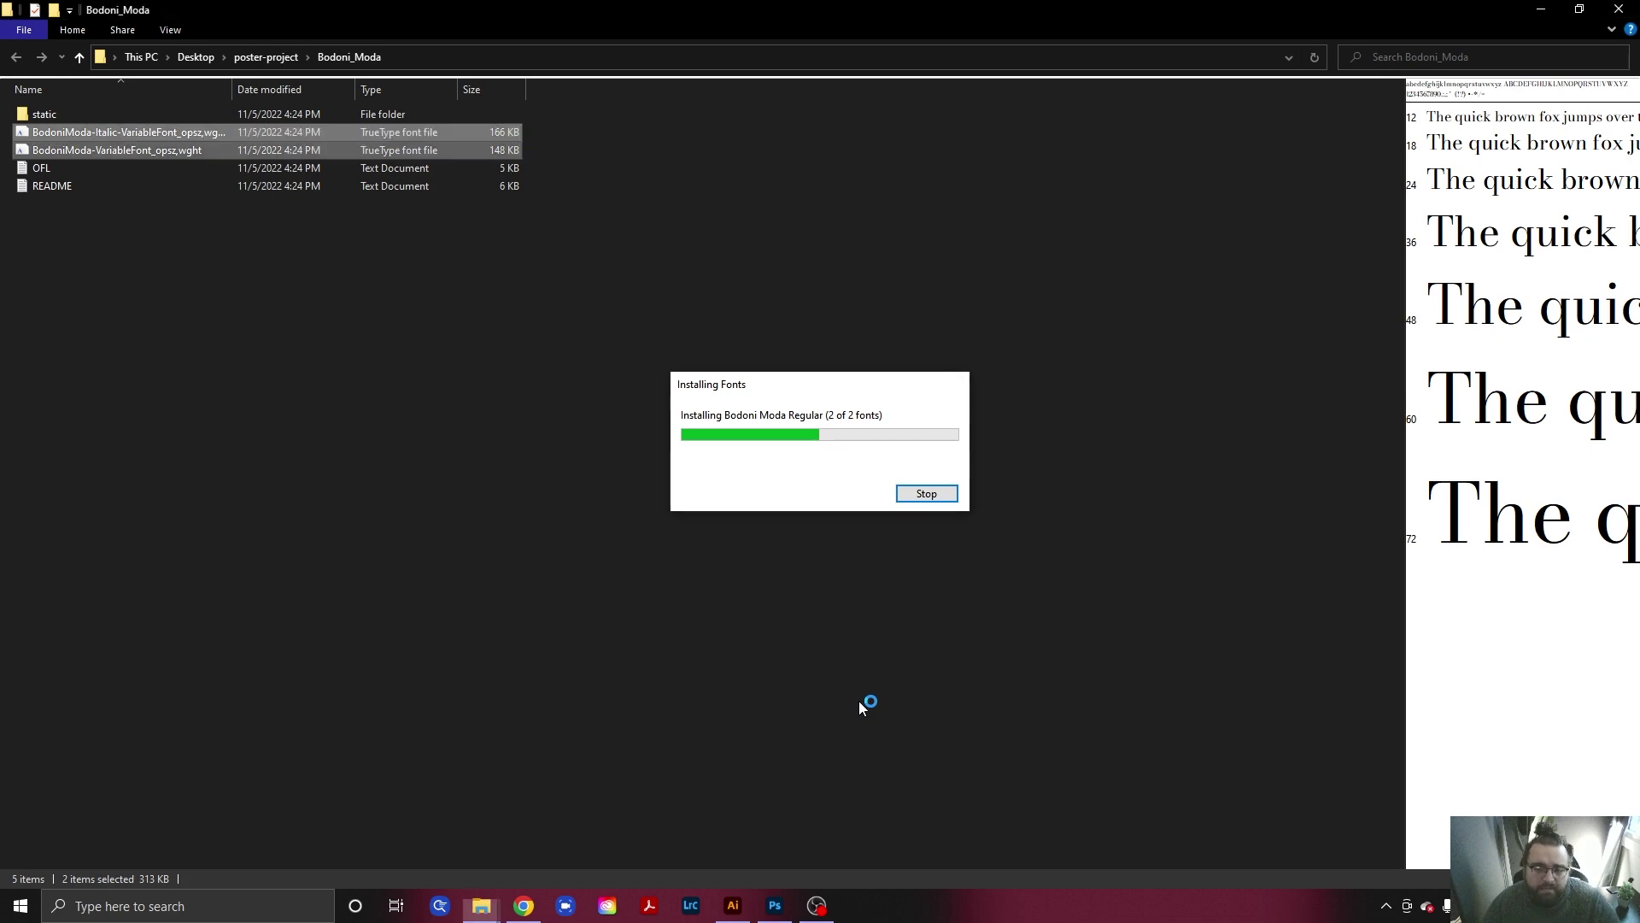
Switch back to Chrome and search Google for "emerson the flower poem" in a new tab.
{"action": "key", "text": "alt+Tab"}
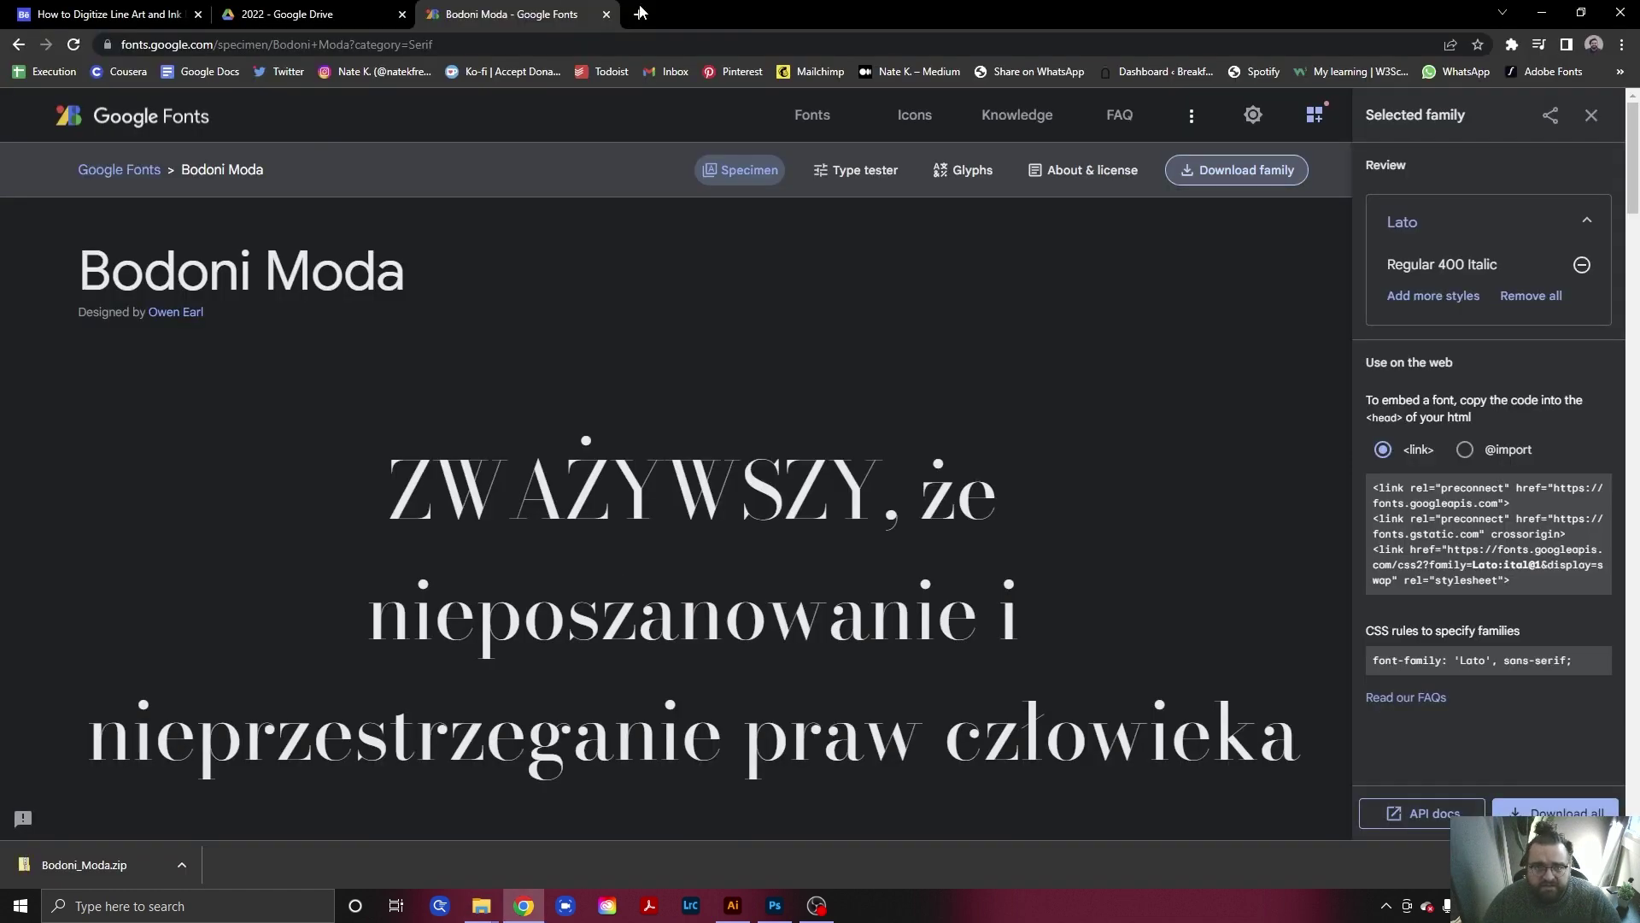
{"action": "left_click", "coordinate": [641, 12]}
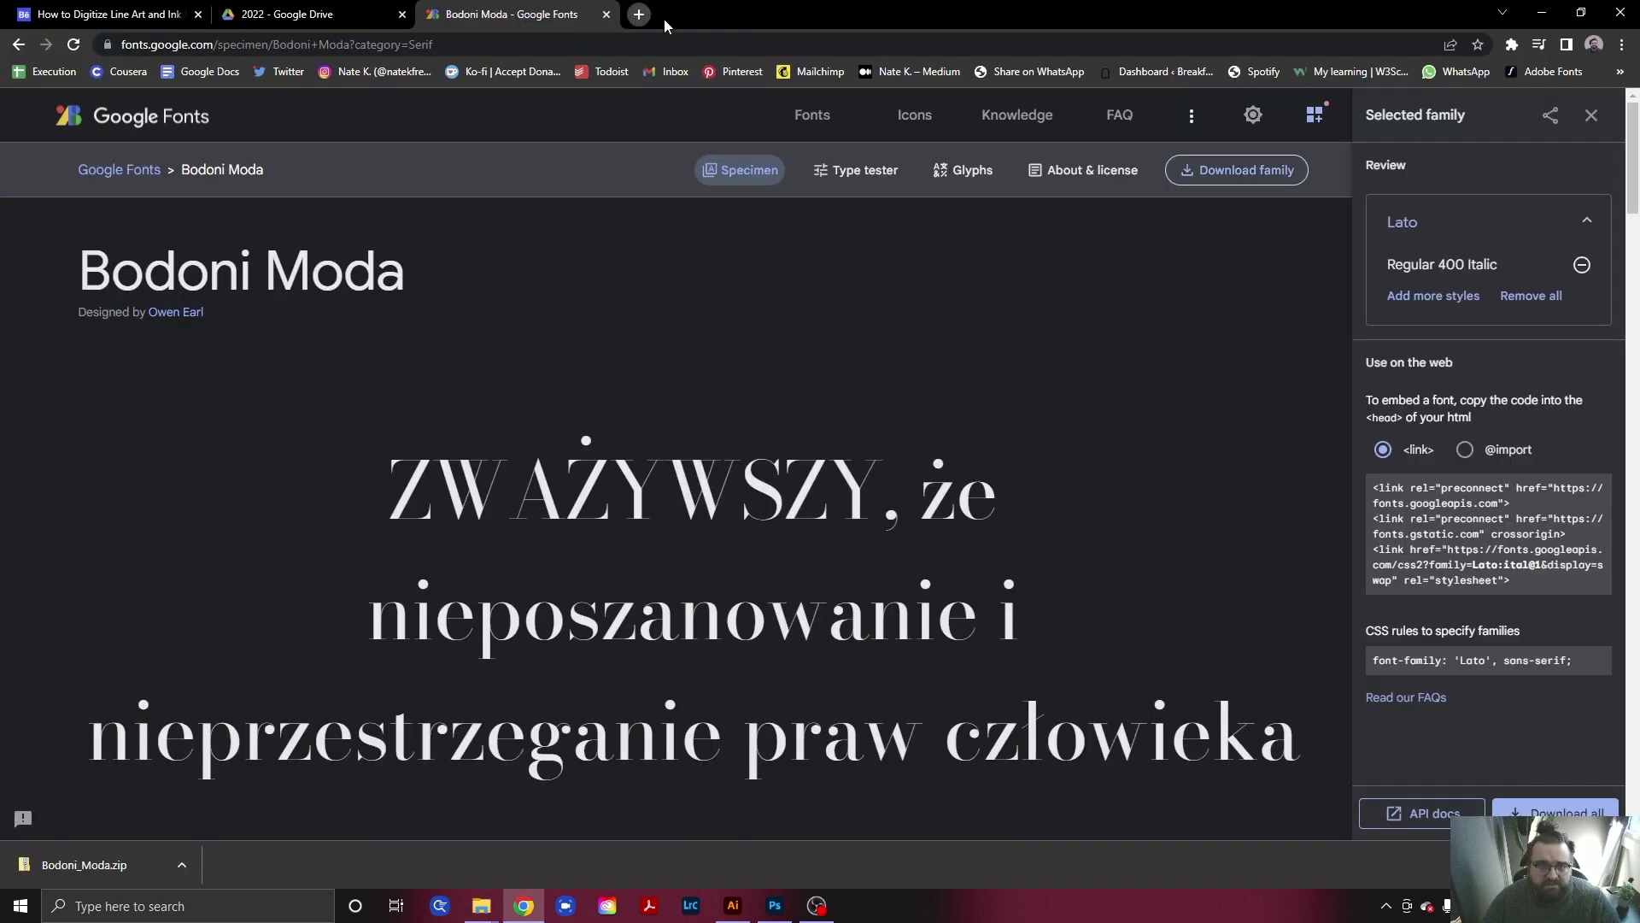
{"action": "type", "text": "emer"}
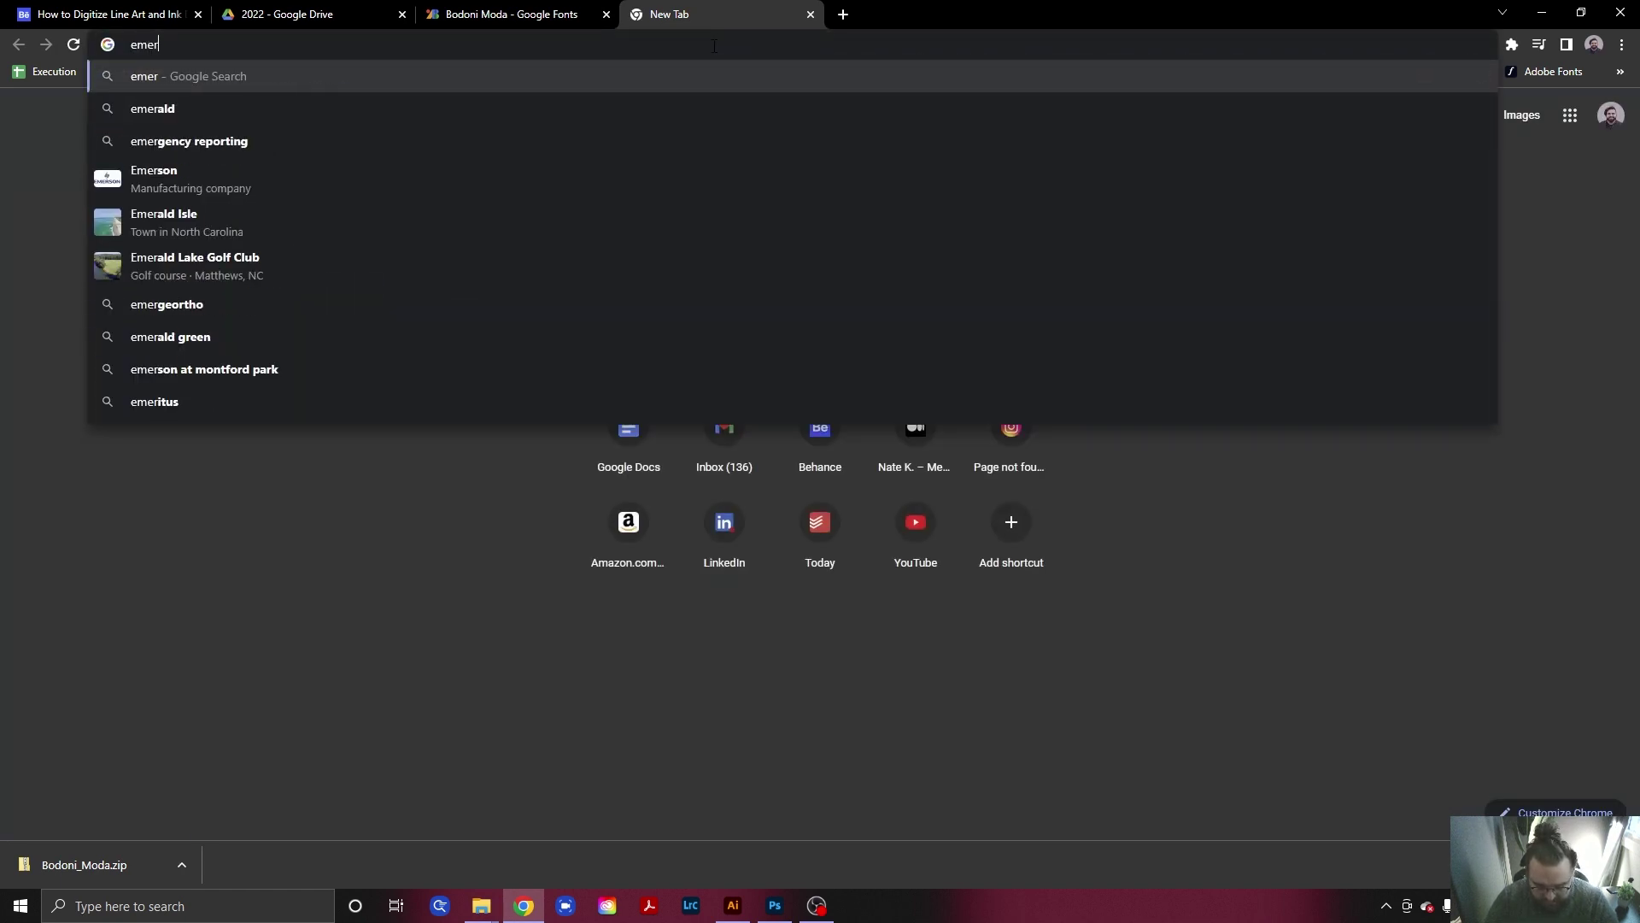
{"action": "type", "text": "son th ef"}
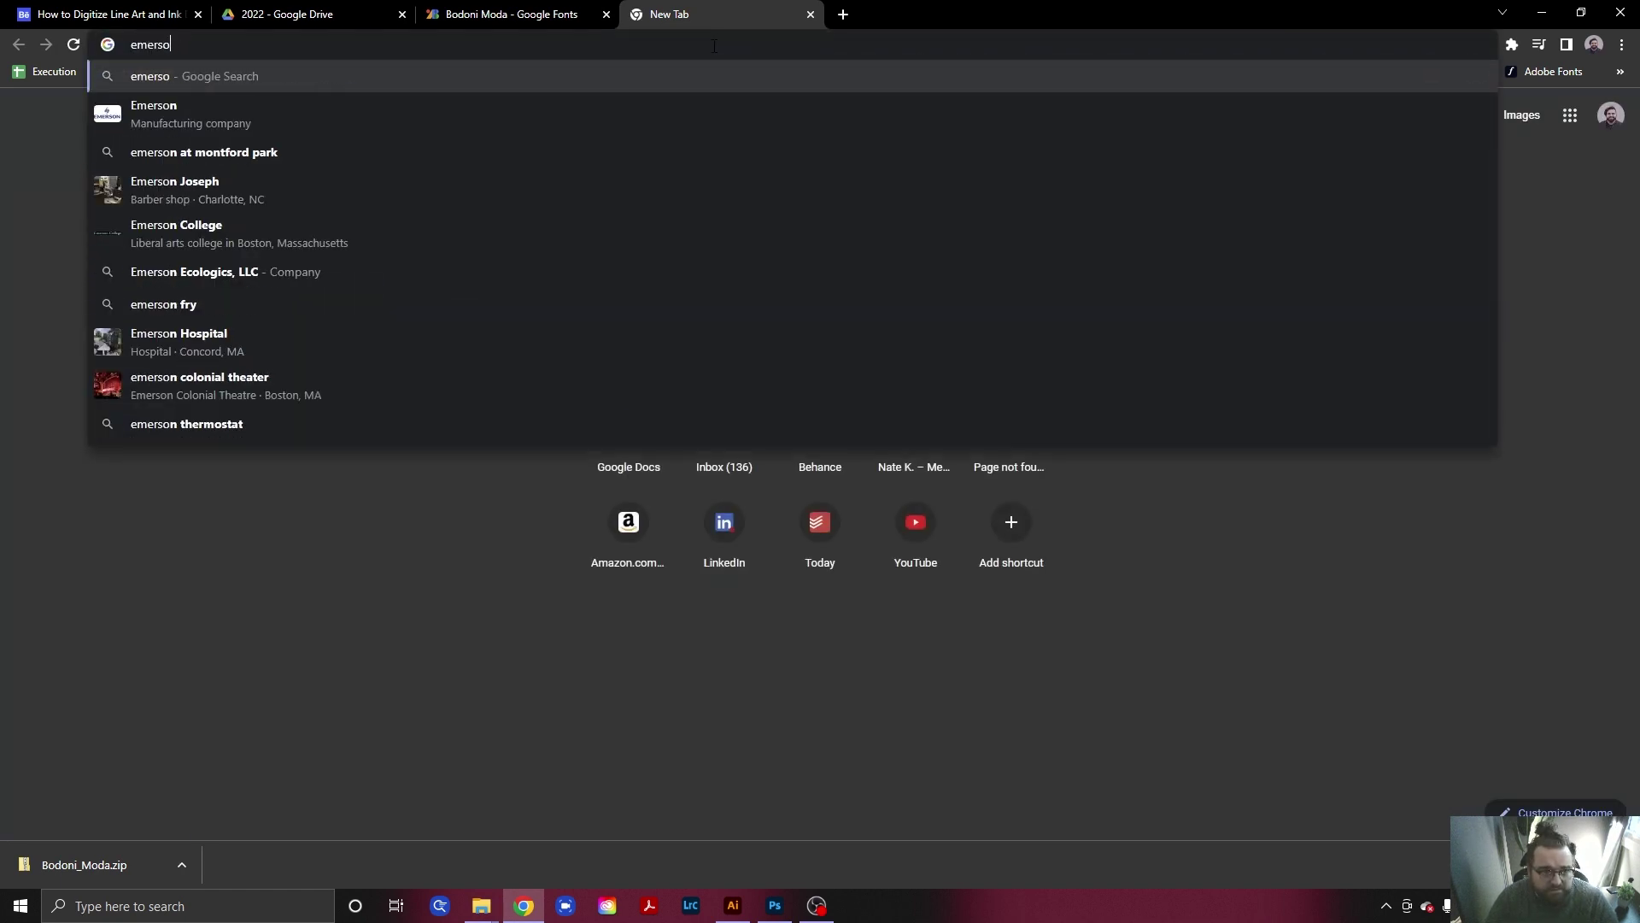
{"action": "key", "text": "BackSpace"}
{"action": "key", "text": "BackSpace"}
{"action": "type", "text": "e "}
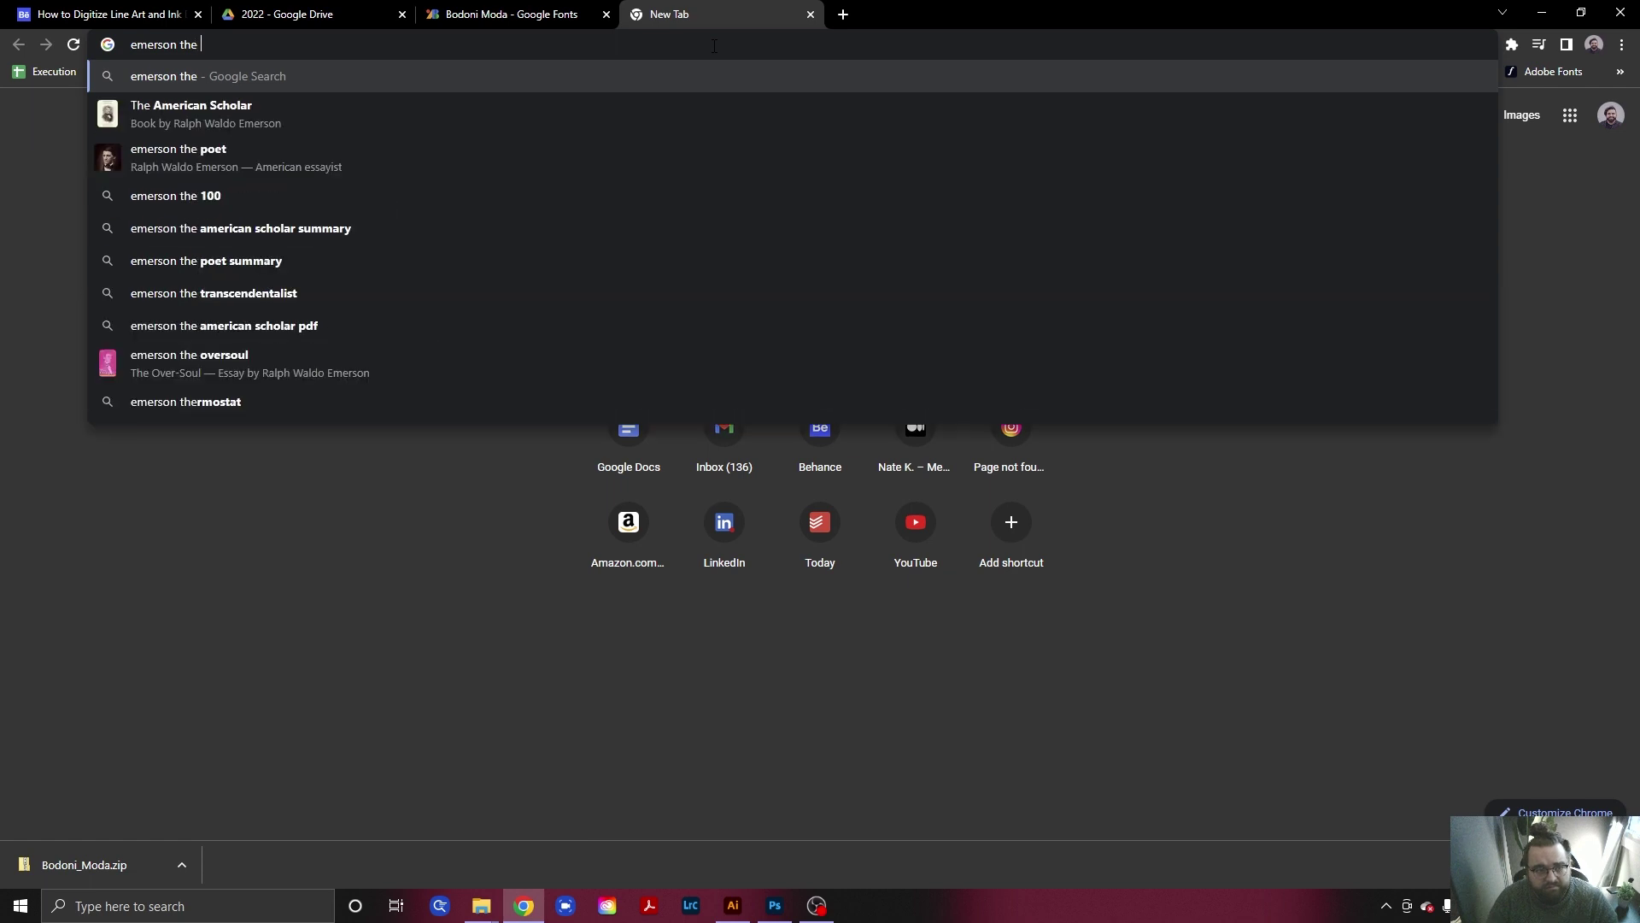
{"action": "type", "text": "flower pop"}
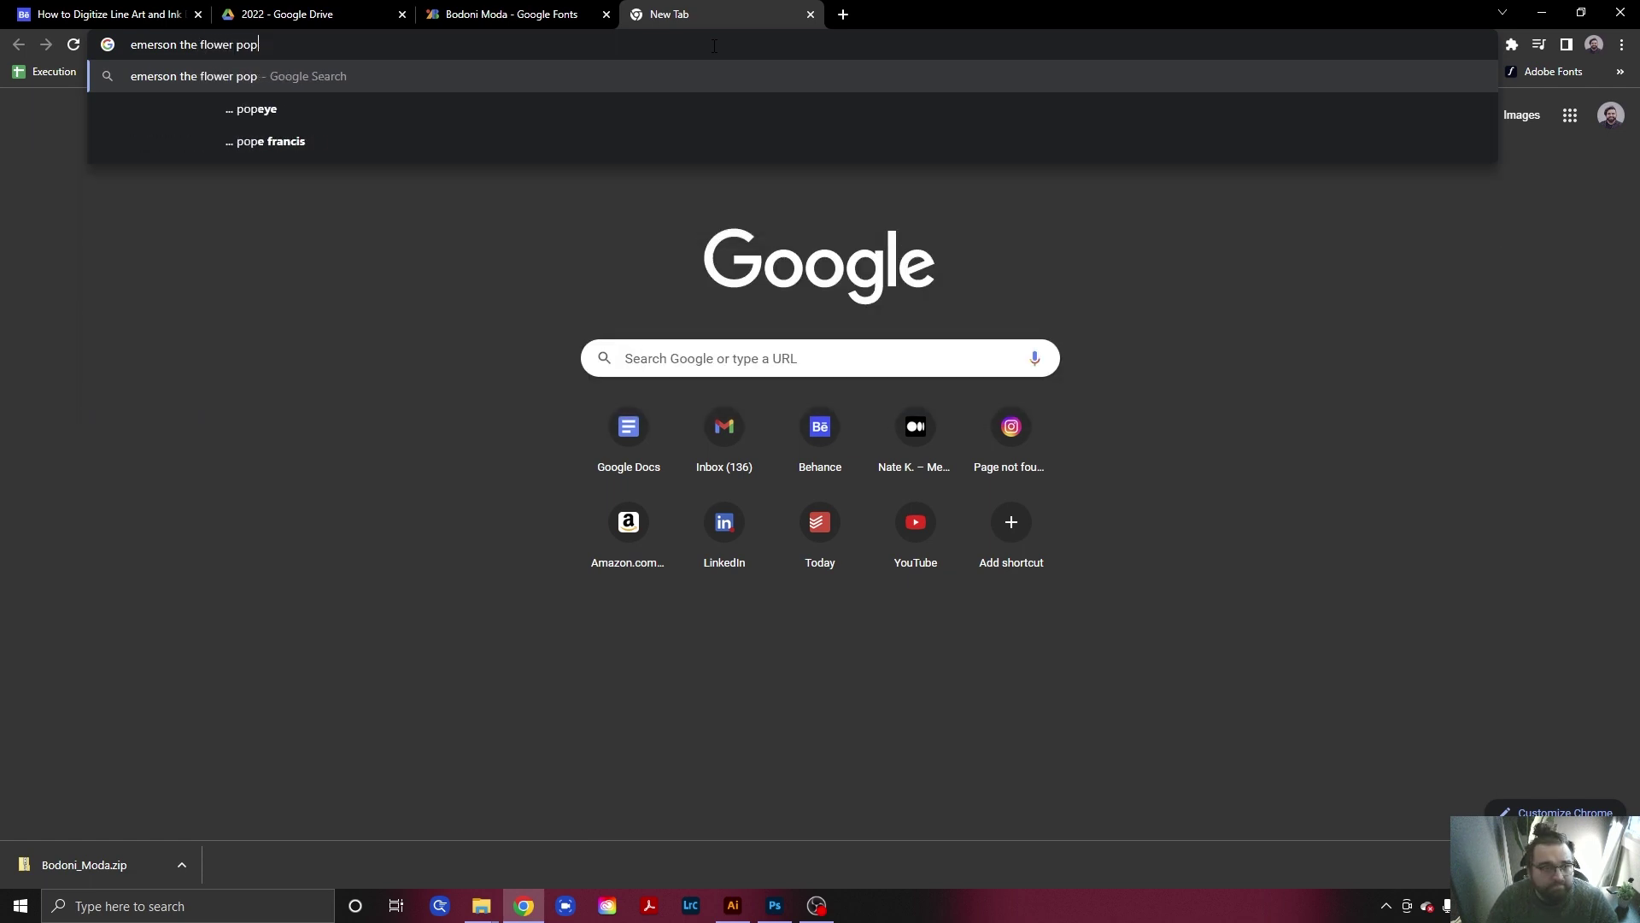
{"action": "key", "text": "BackSpace"}
{"action": "type", "text": "em"}
{"action": "key", "text": "Return"}
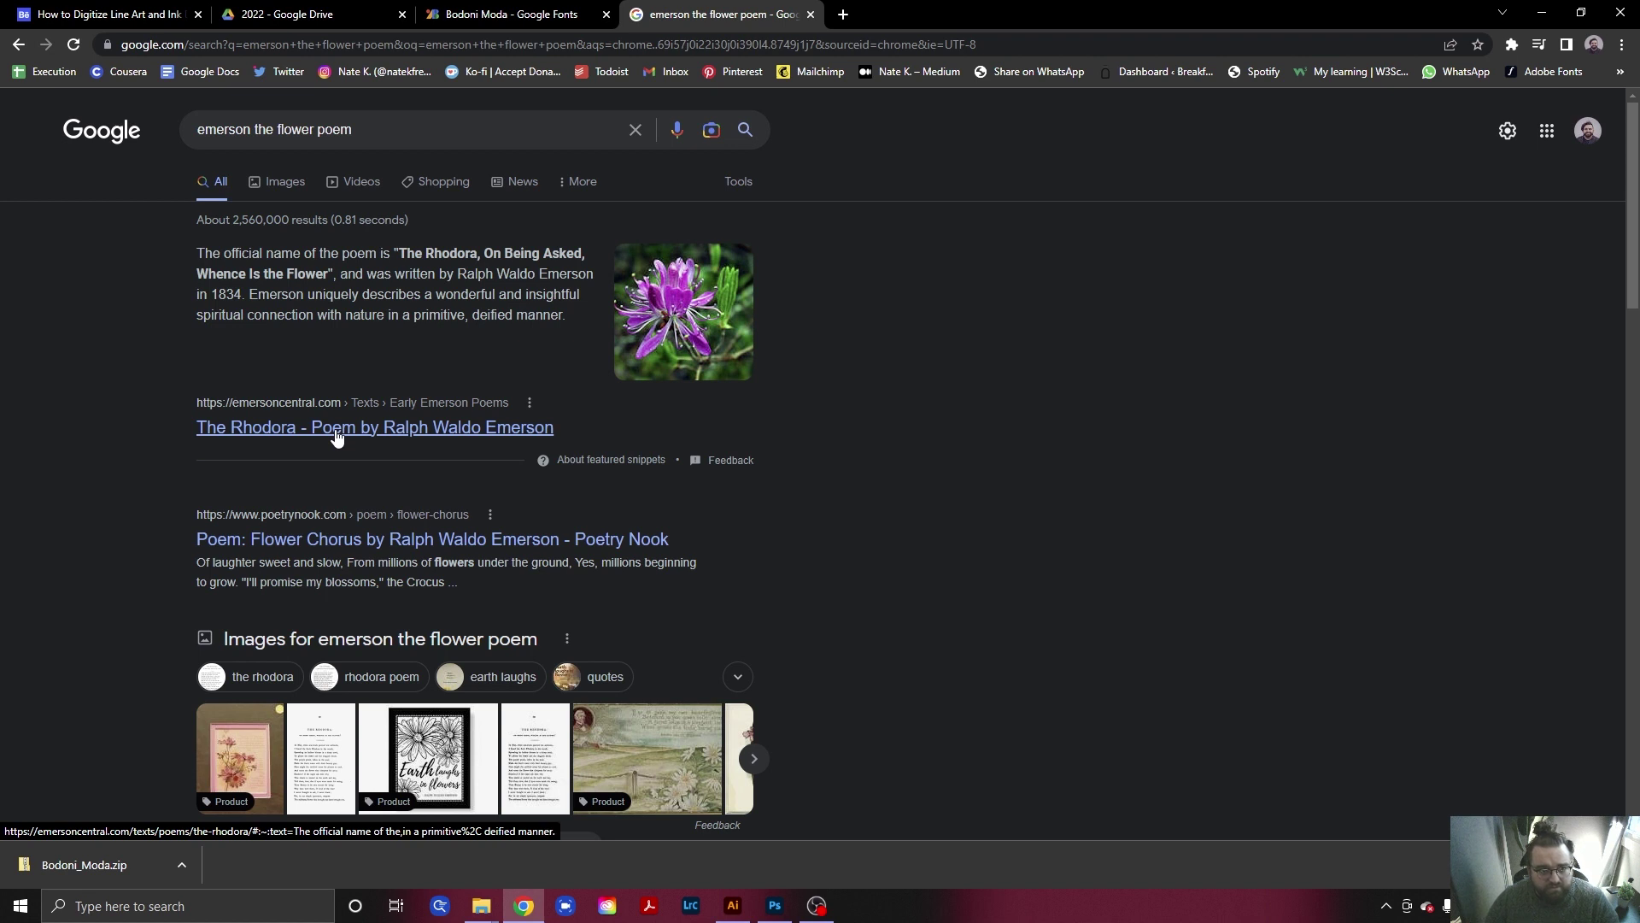
Open the emersoncentral.com result for The Rhodora and expand the question about the poem's meaning.
{"action": "scroll", "coordinate": [336, 435], "scroll_direction": "down", "scroll_amount": 2}
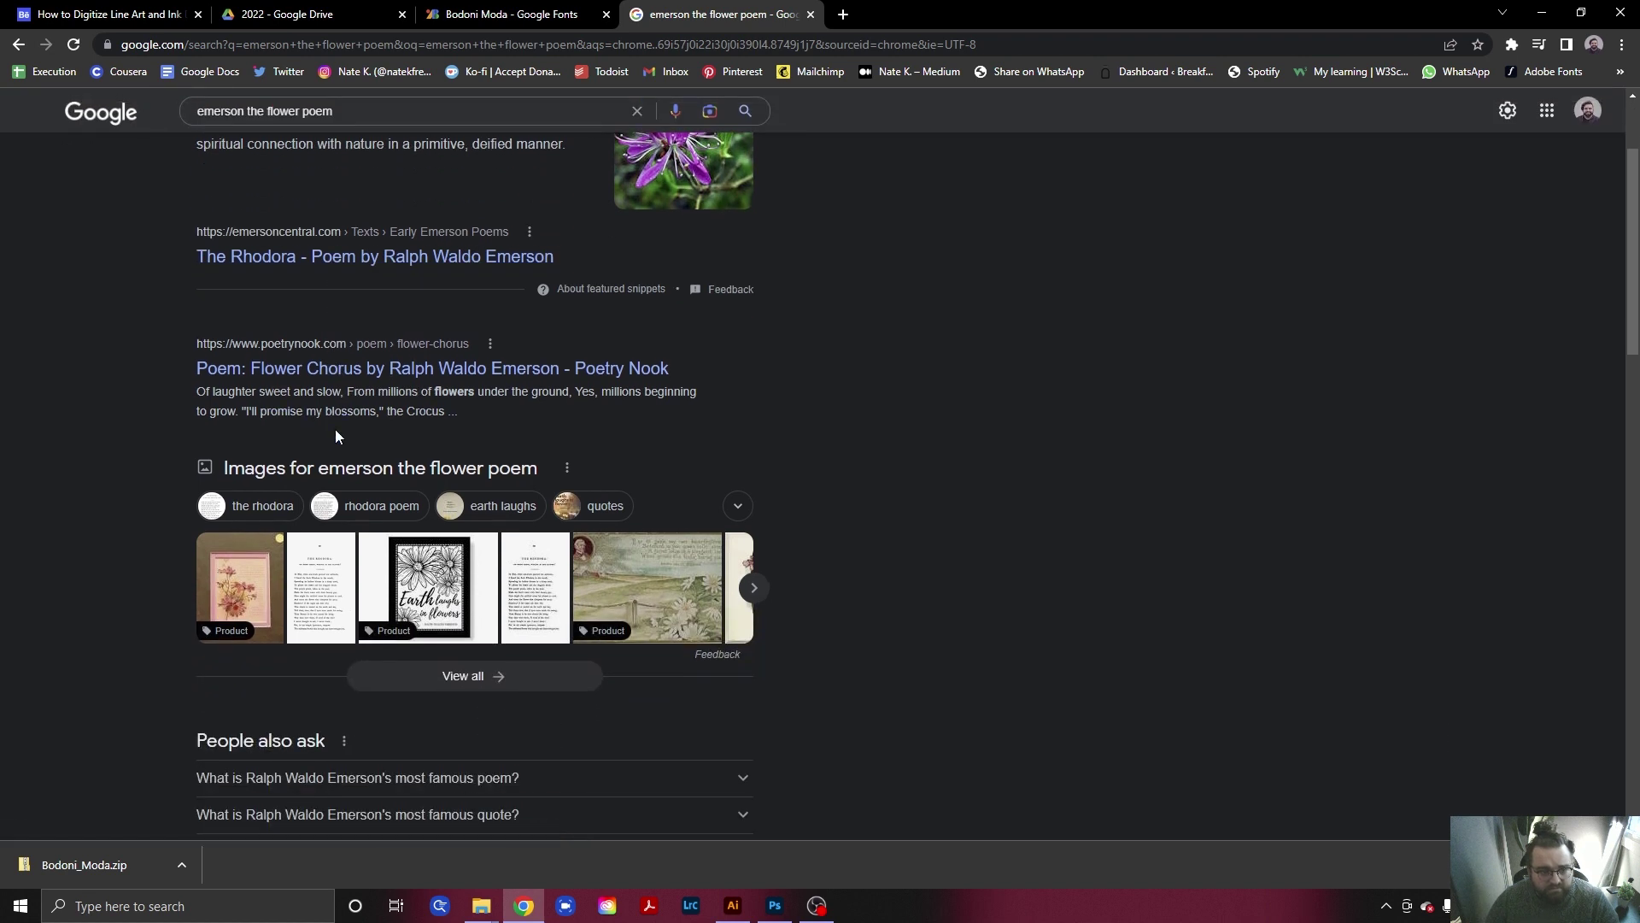
{"action": "scroll", "coordinate": [335, 428], "scroll_direction": "up", "scroll_amount": 2}
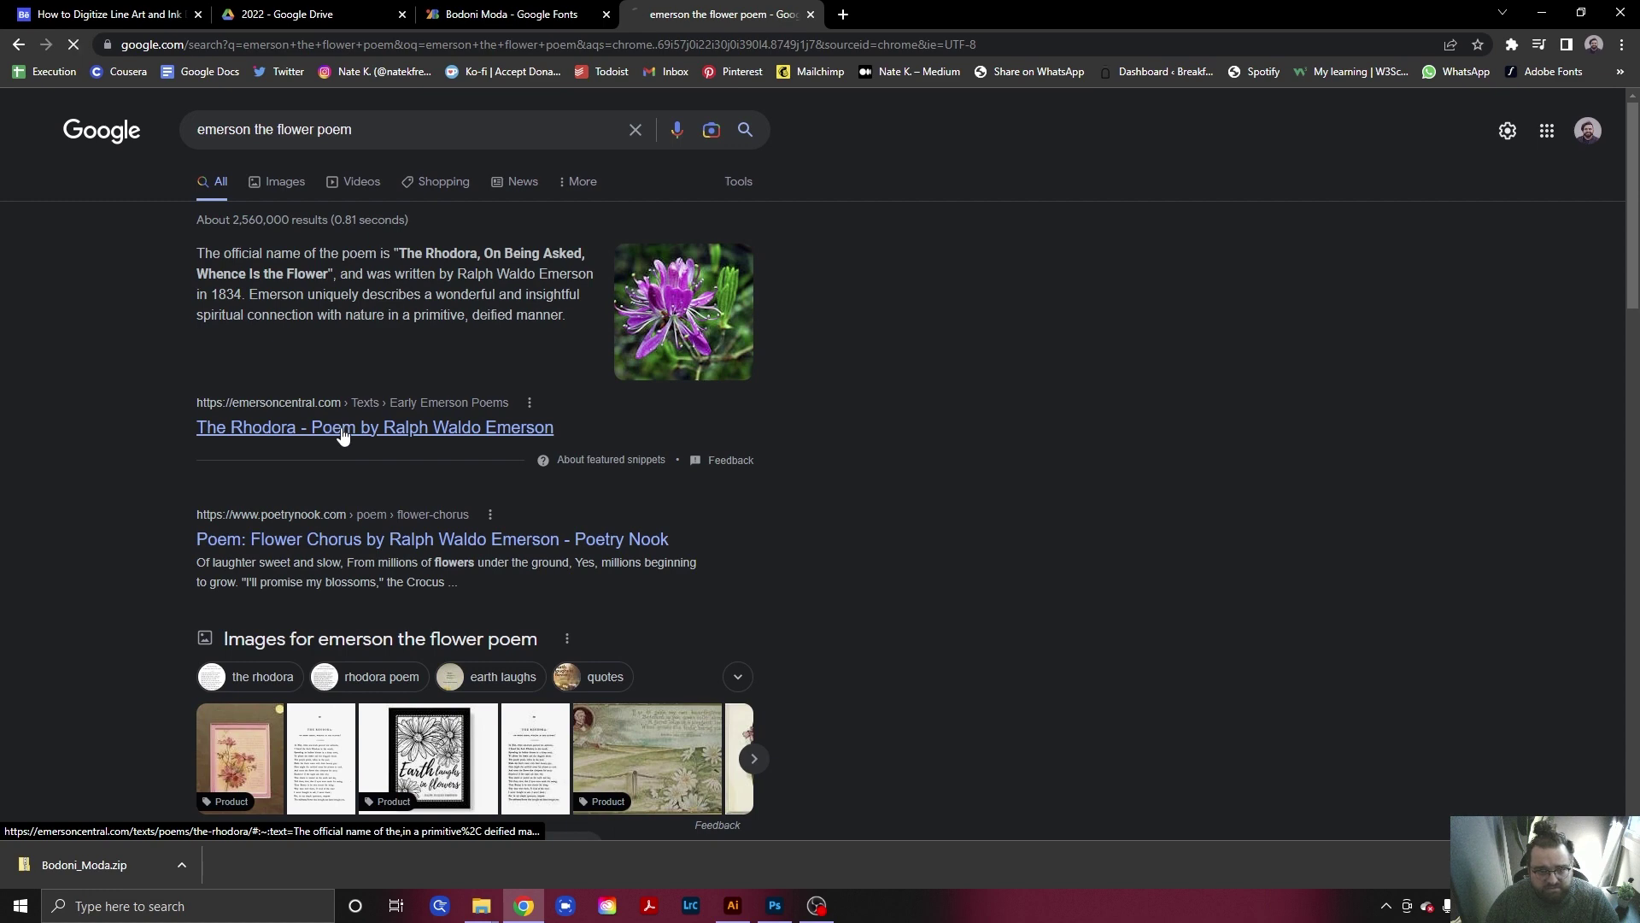
{"action": "scroll", "coordinate": [547, 495], "scroll_direction": "down", "scroll_amount": 1}
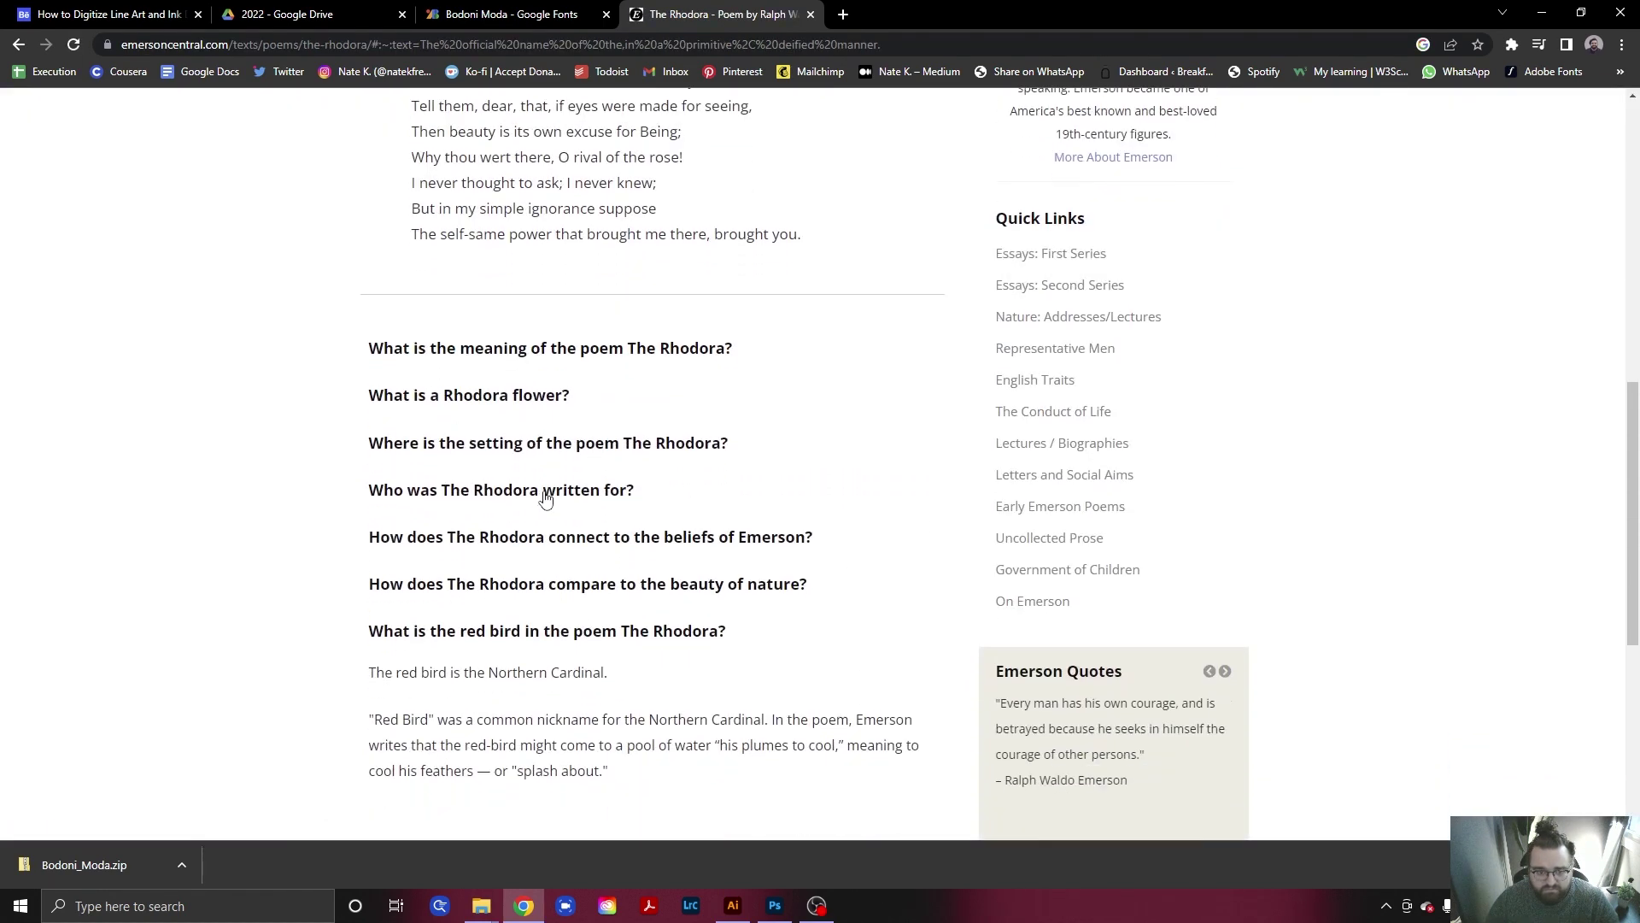
{"action": "left_click", "coordinate": [530, 351]}
{"action": "scroll", "coordinate": [702, 544], "scroll_direction": "up", "scroll_amount": 1}
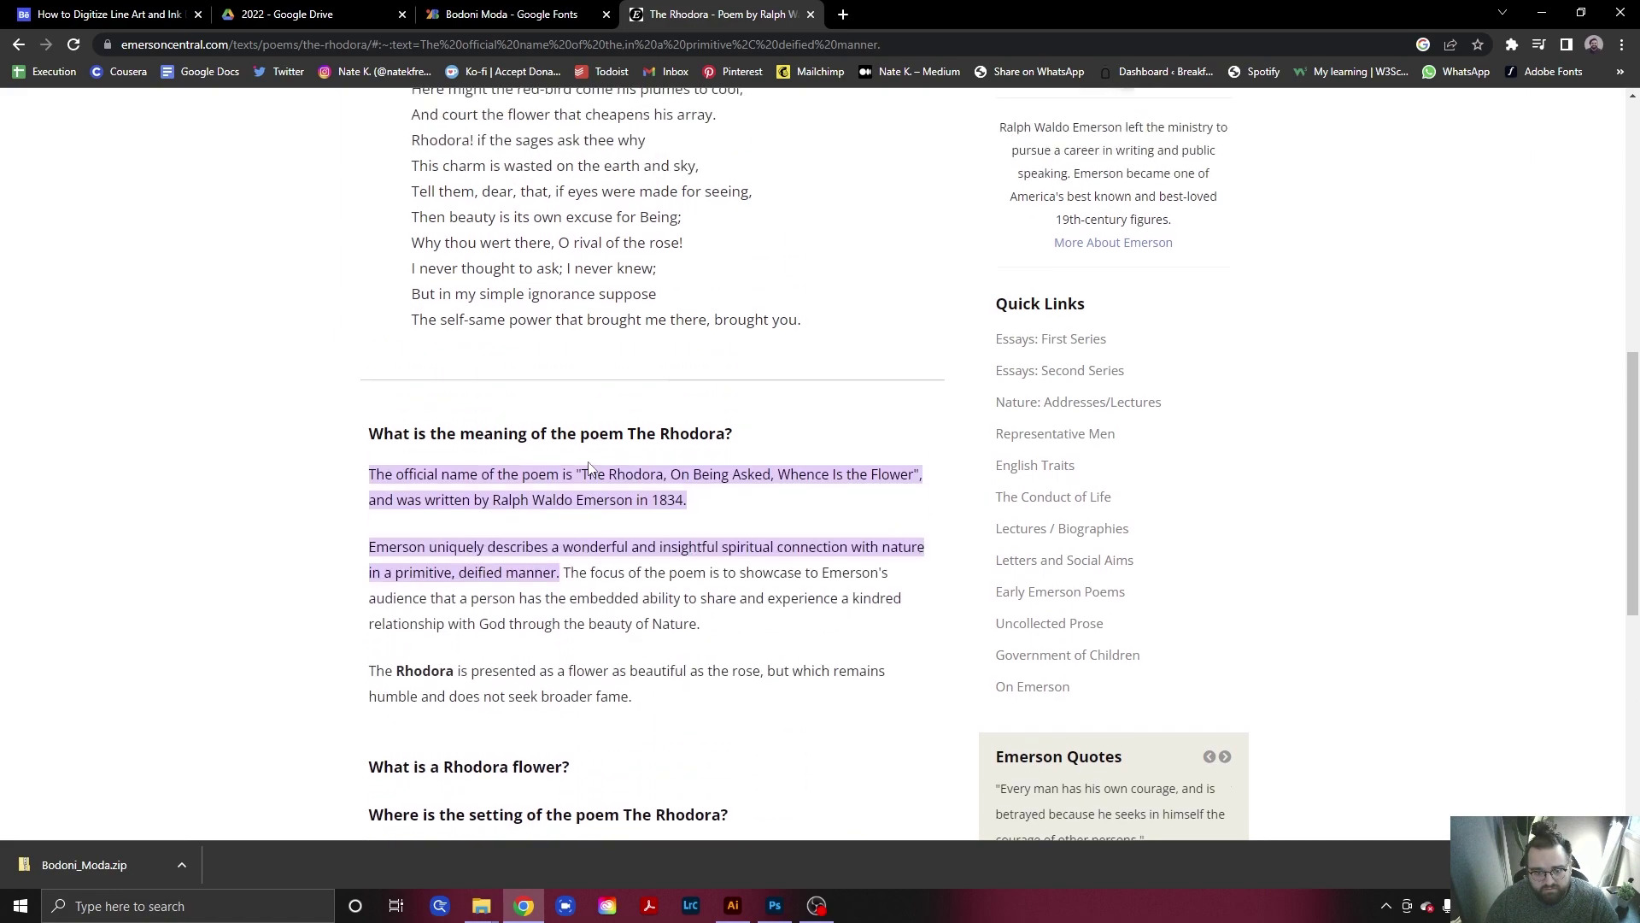
Read through The Rhodora poem and the explanation and questions listed below it.
{"action": "scroll", "coordinate": [578, 554], "scroll_direction": "up", "scroll_amount": 4}
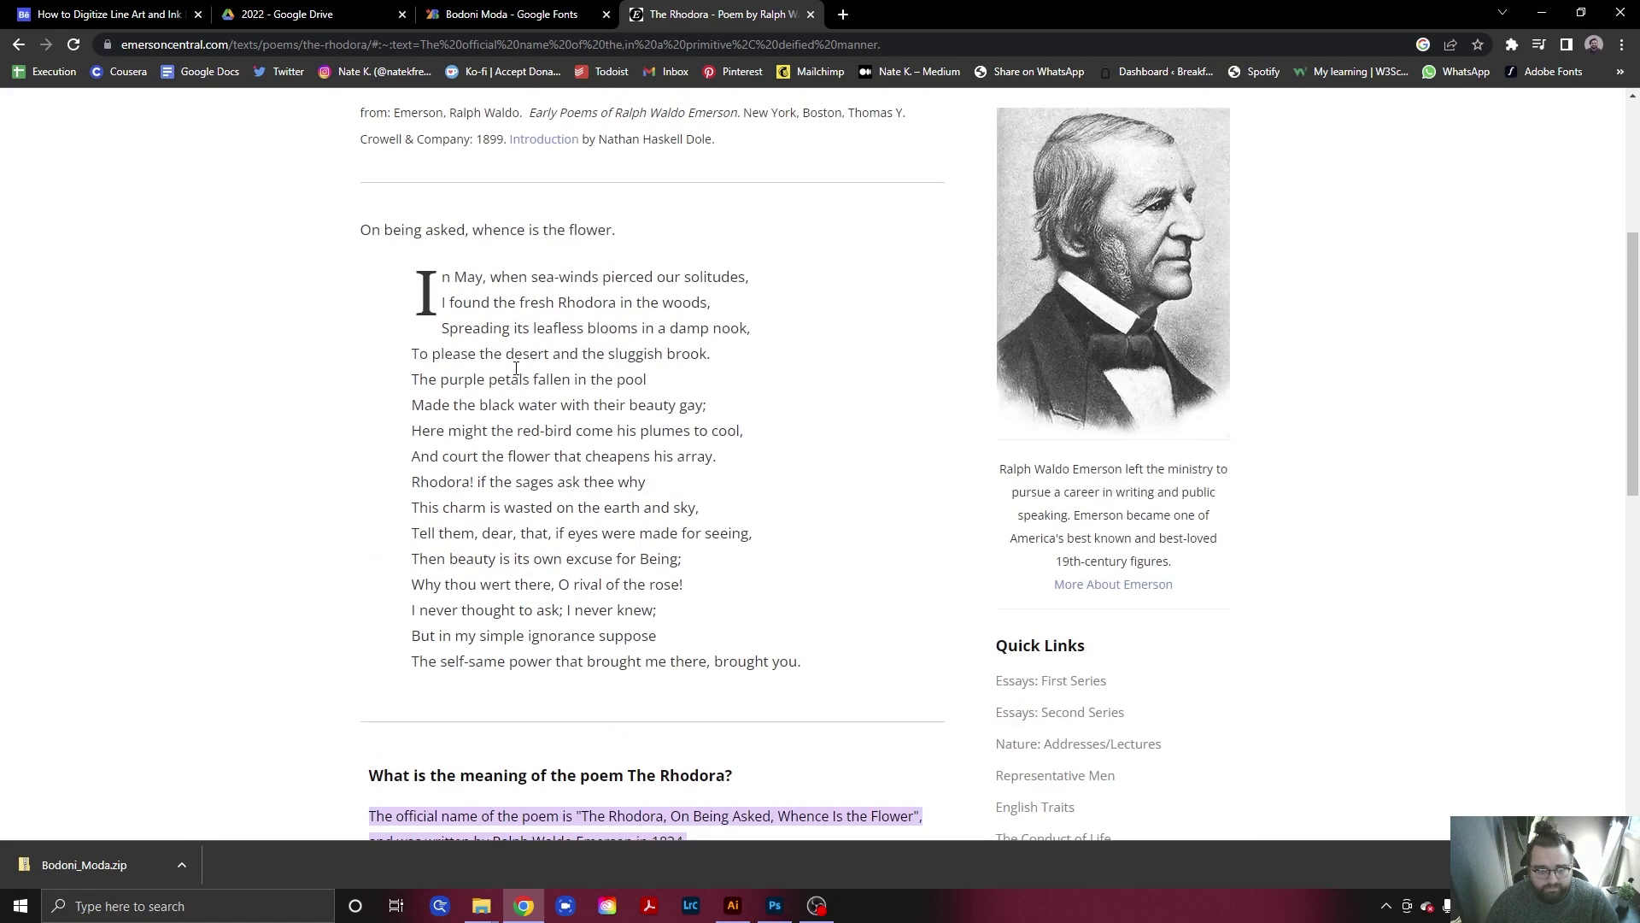
{"action": "scroll", "coordinate": [589, 563], "scroll_direction": "down", "scroll_amount": 8}
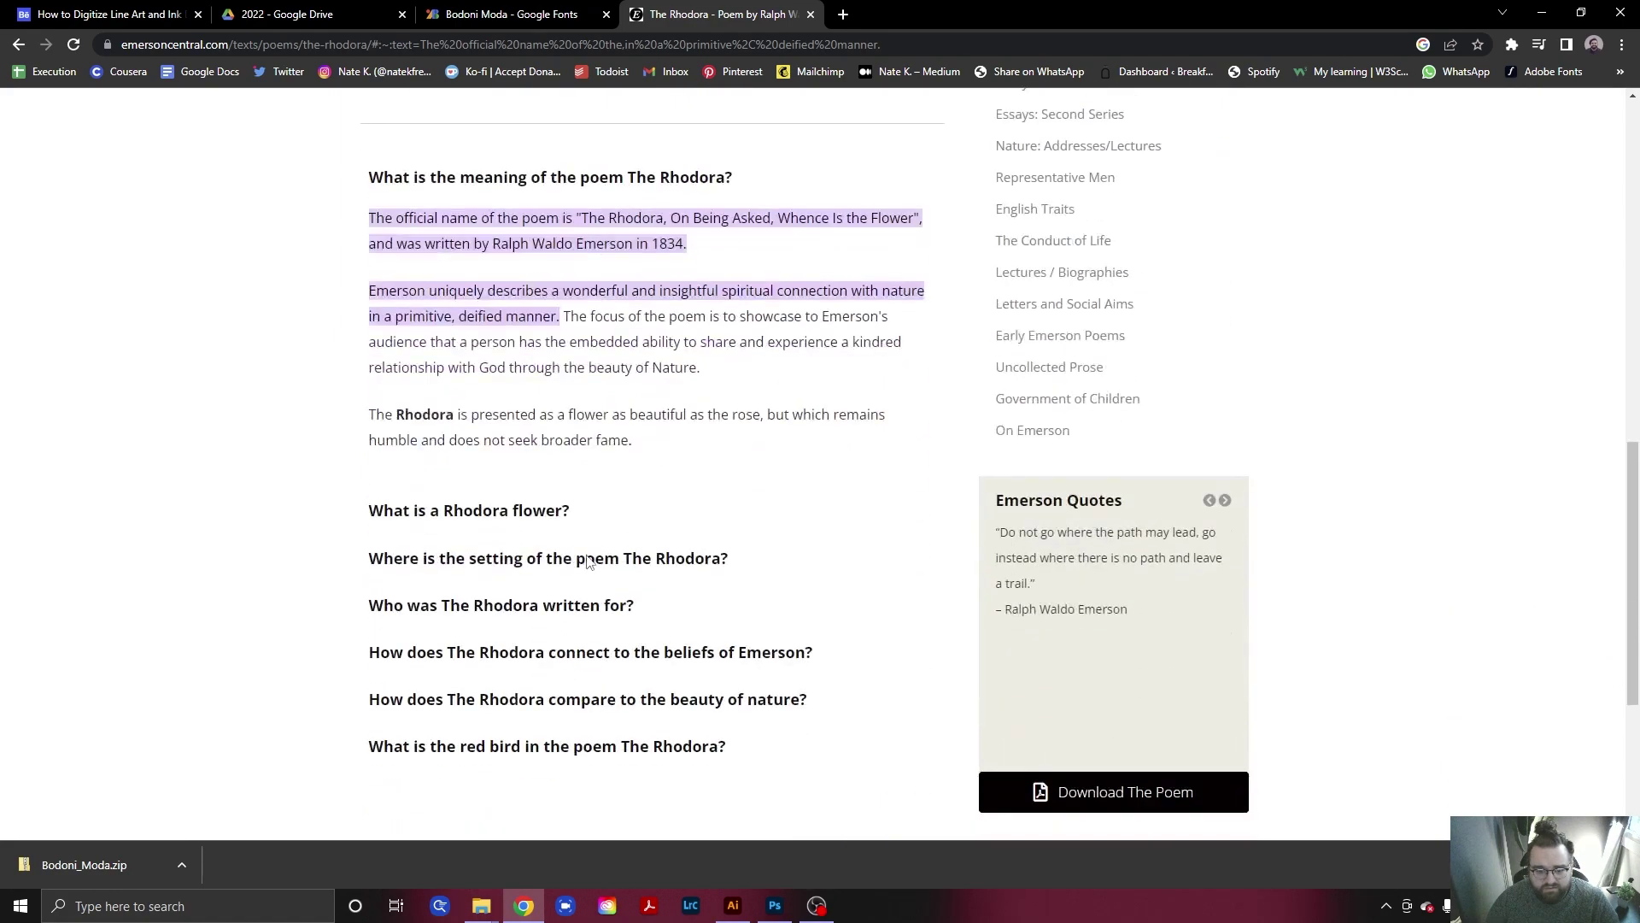
{"action": "scroll", "coordinate": [589, 563], "scroll_direction": "down", "scroll_amount": 2}
{"action": "scroll", "coordinate": [589, 559], "scroll_direction": "up", "scroll_amount": 9}
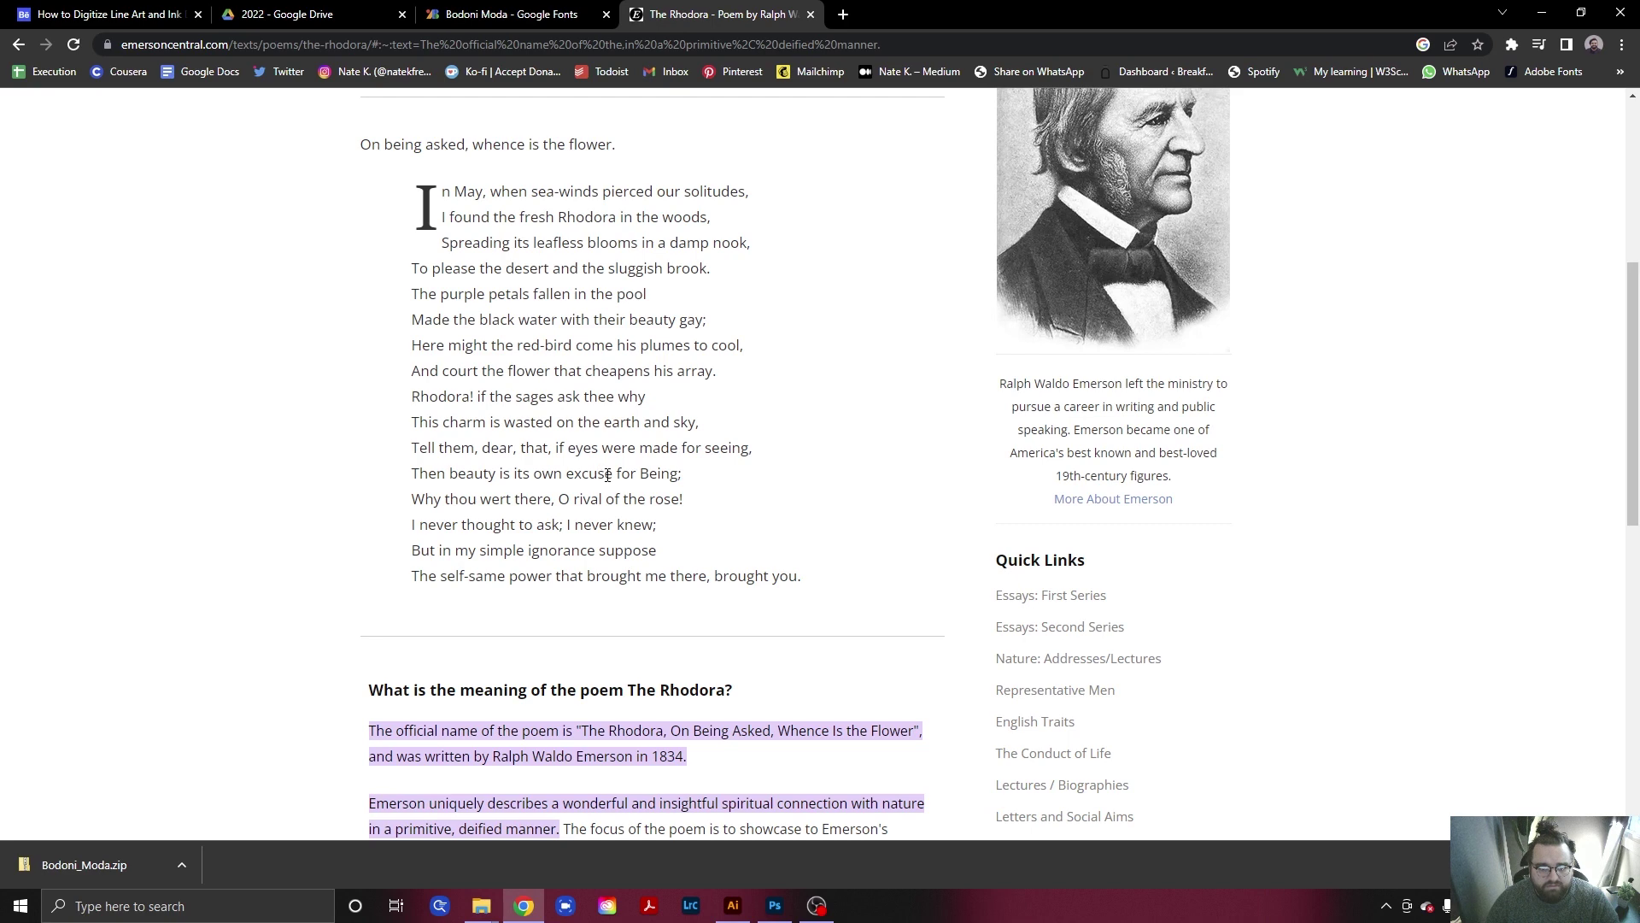
Switch to poster-8x10.psd in Photoshop and select the quote text layer beneath the Emerson heading.
{"action": "key", "text": "alt+Tab"}
{"action": "key", "text": "alt+Tab"}
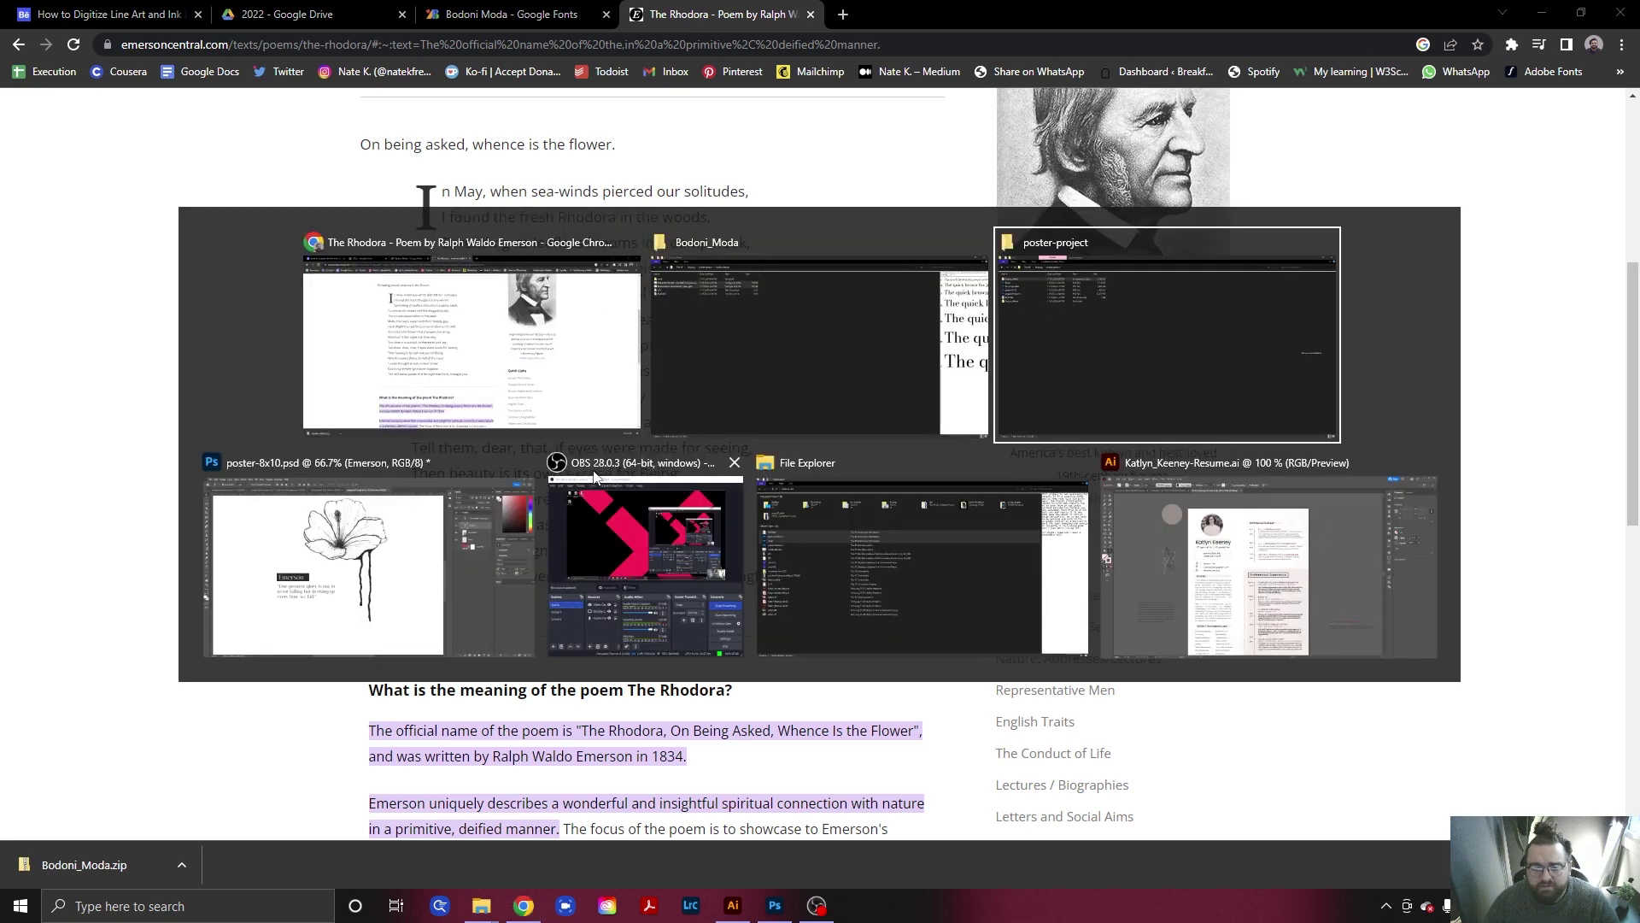
{"action": "key", "text": "alt+Tab"}
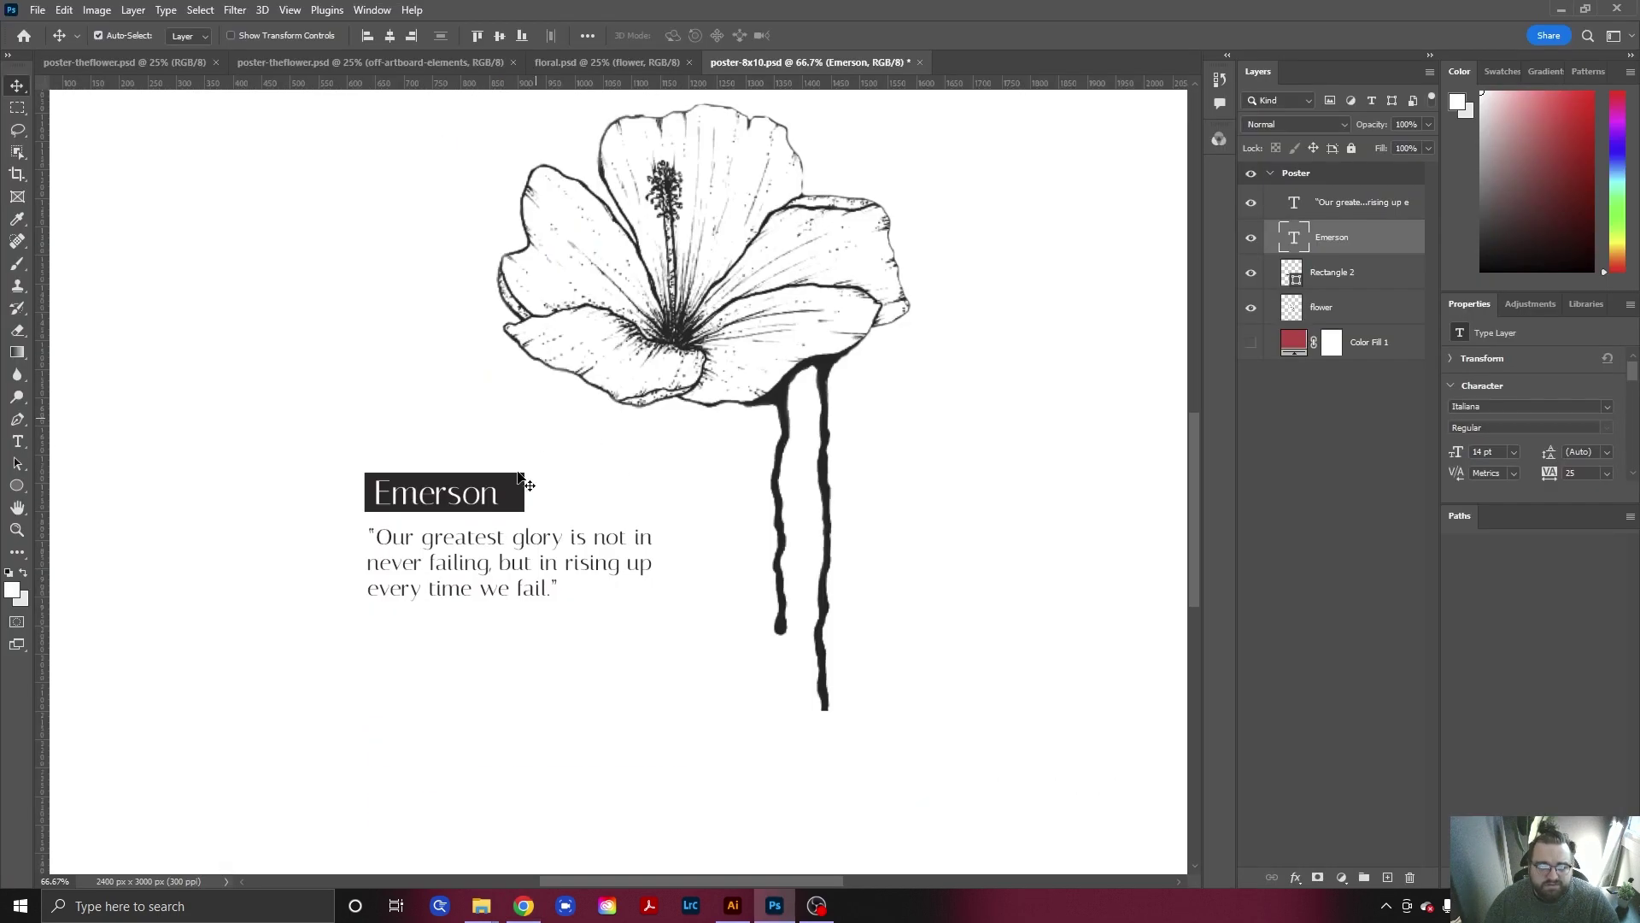
{"action": "left_click", "coordinate": [435, 578]}
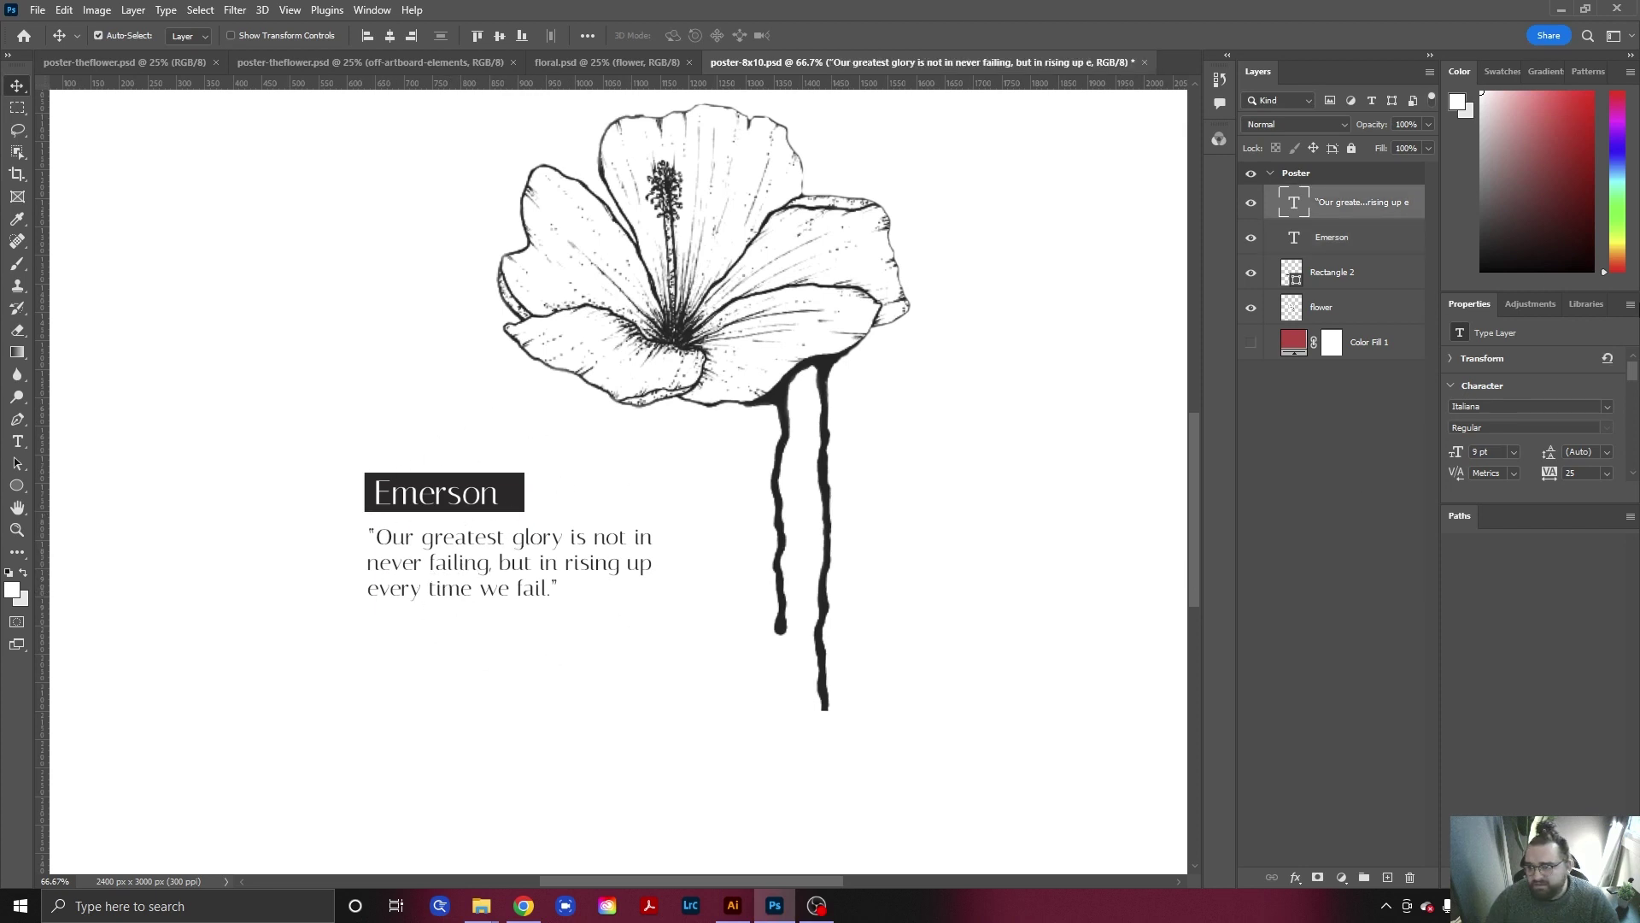
Try Bodoni Moda Regular as the font for the quote text.
{"action": "left_click", "coordinate": [1607, 406]}
{"action": "type", "text": "Ge"}
{"action": "key", "text": "alt+Tab"}
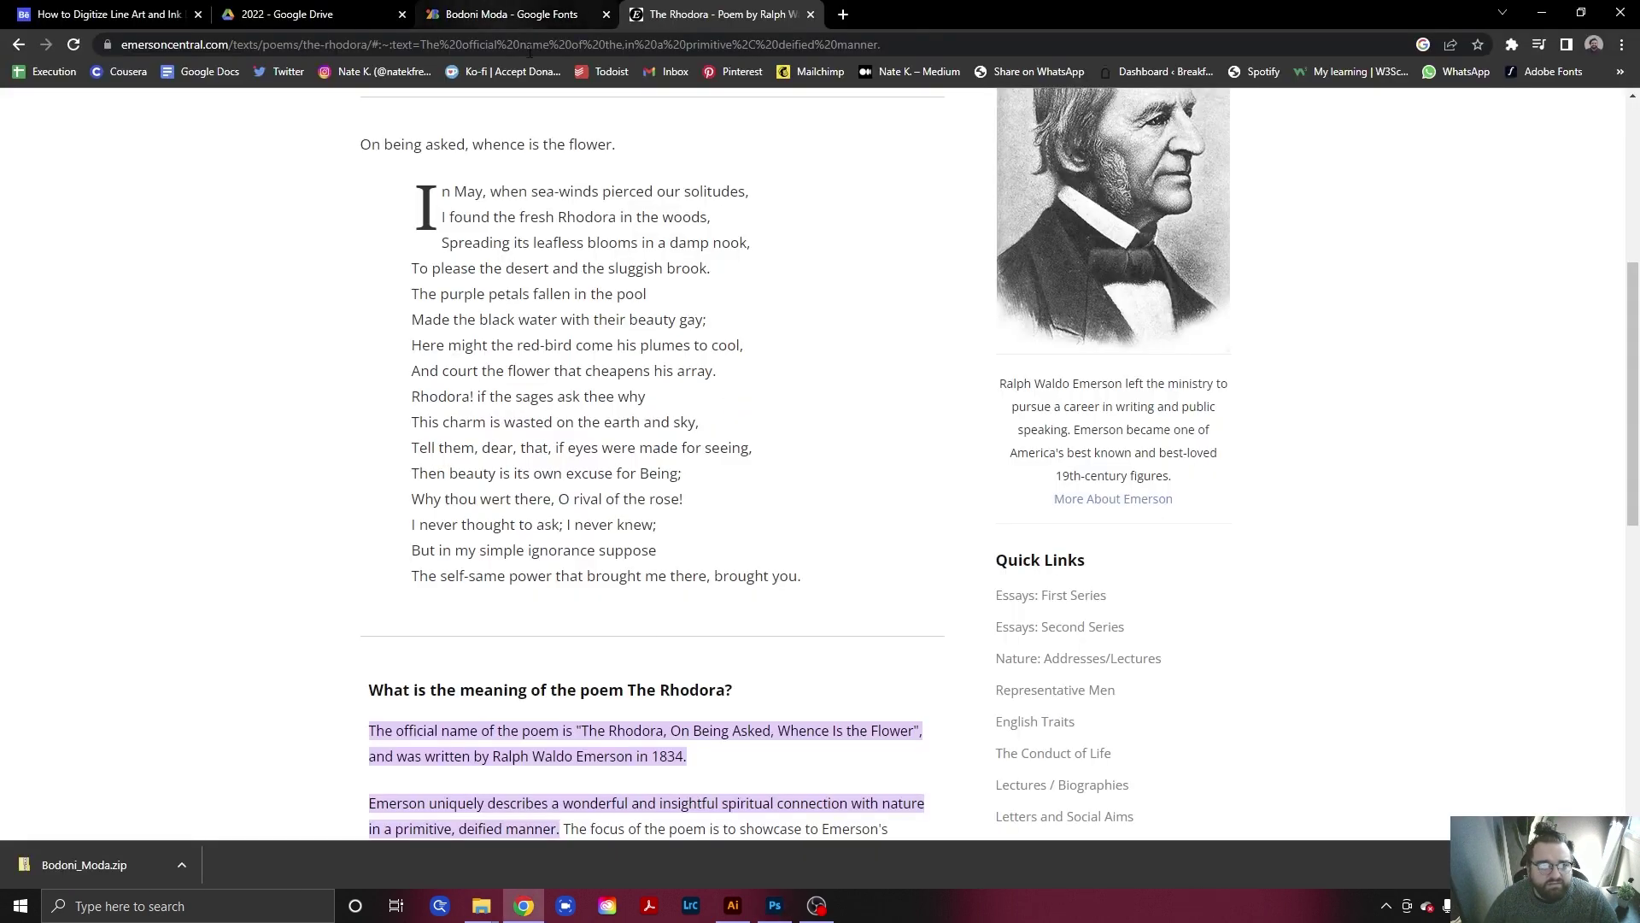
{"action": "key", "text": "alt+Tab"}
{"action": "left_click", "coordinate": [1489, 406]}
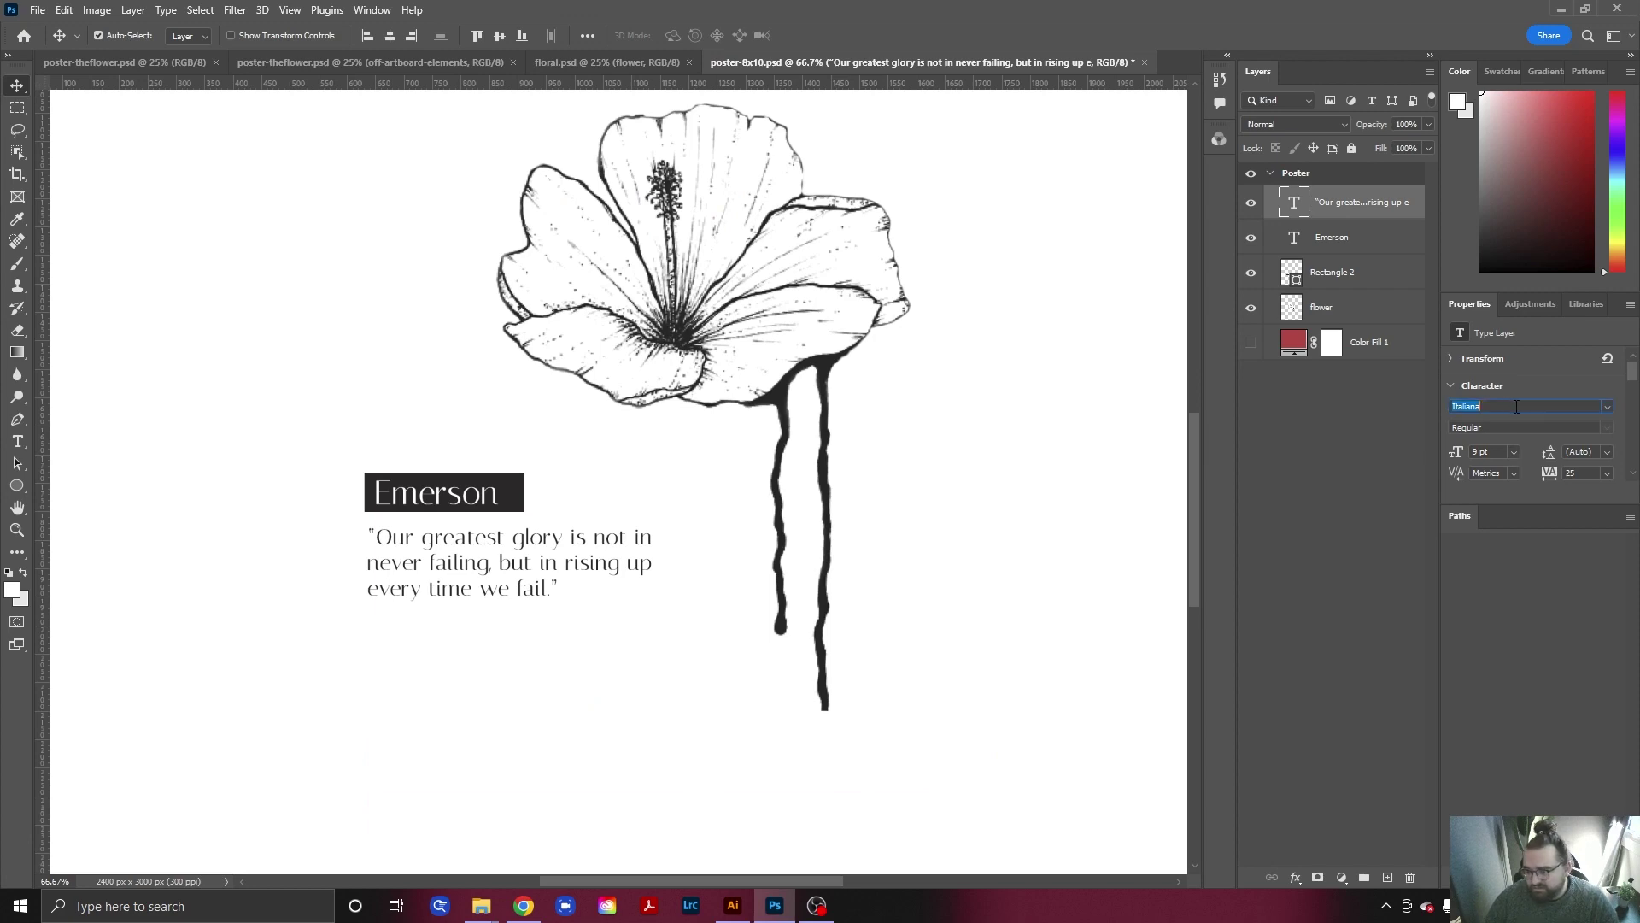
{"action": "type", "text": "bodo"}
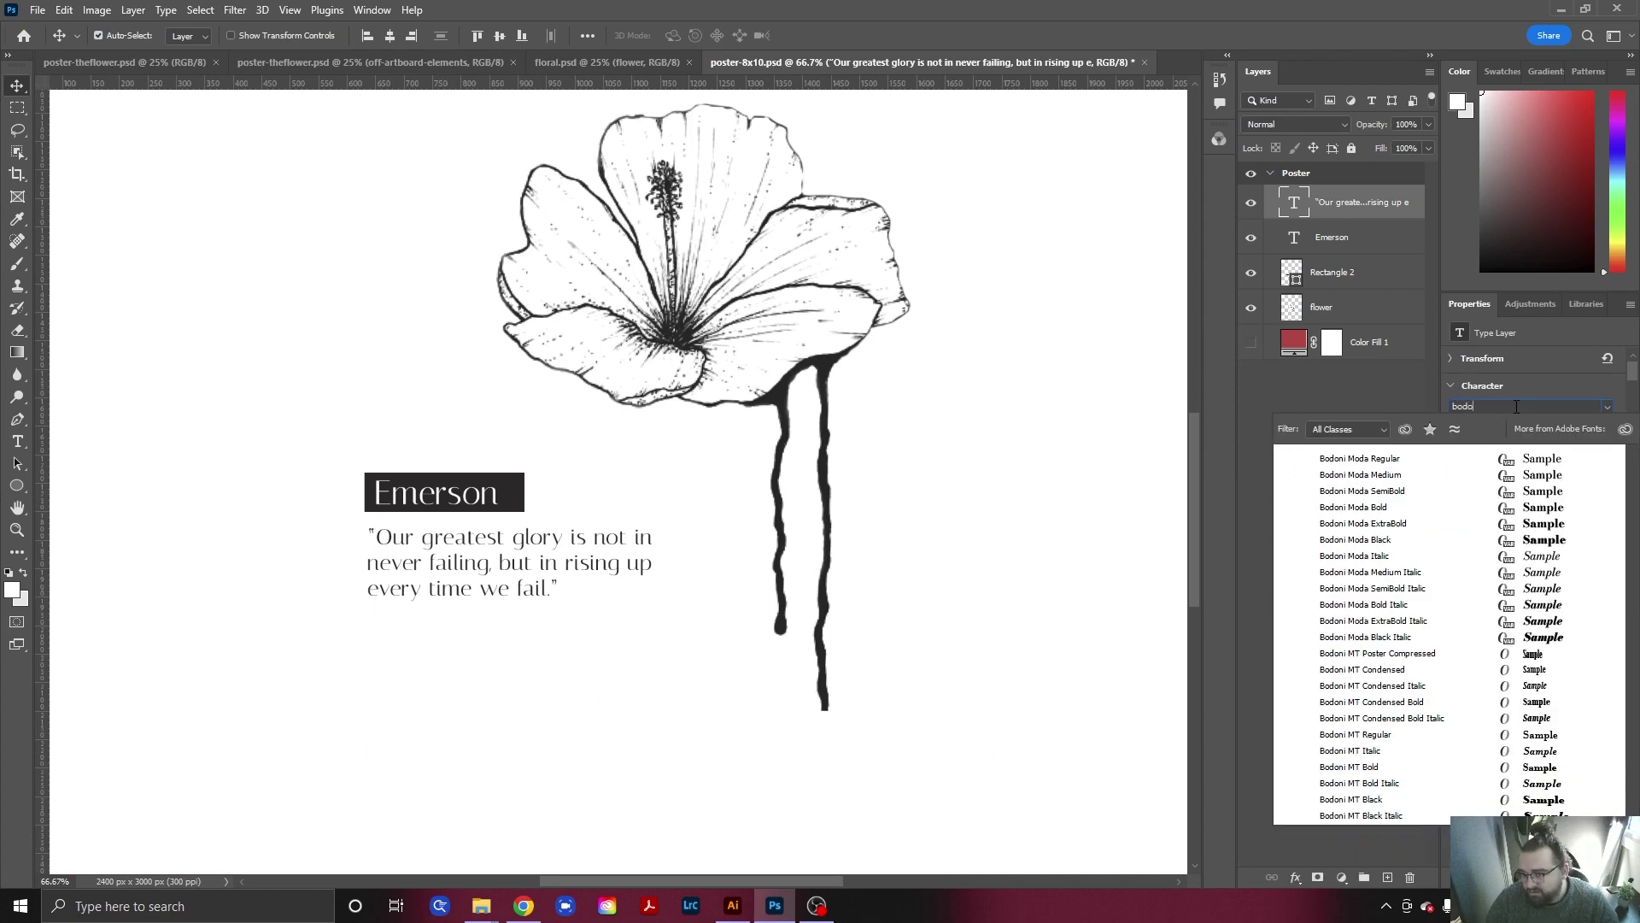
{"action": "key", "text": "Escape"}
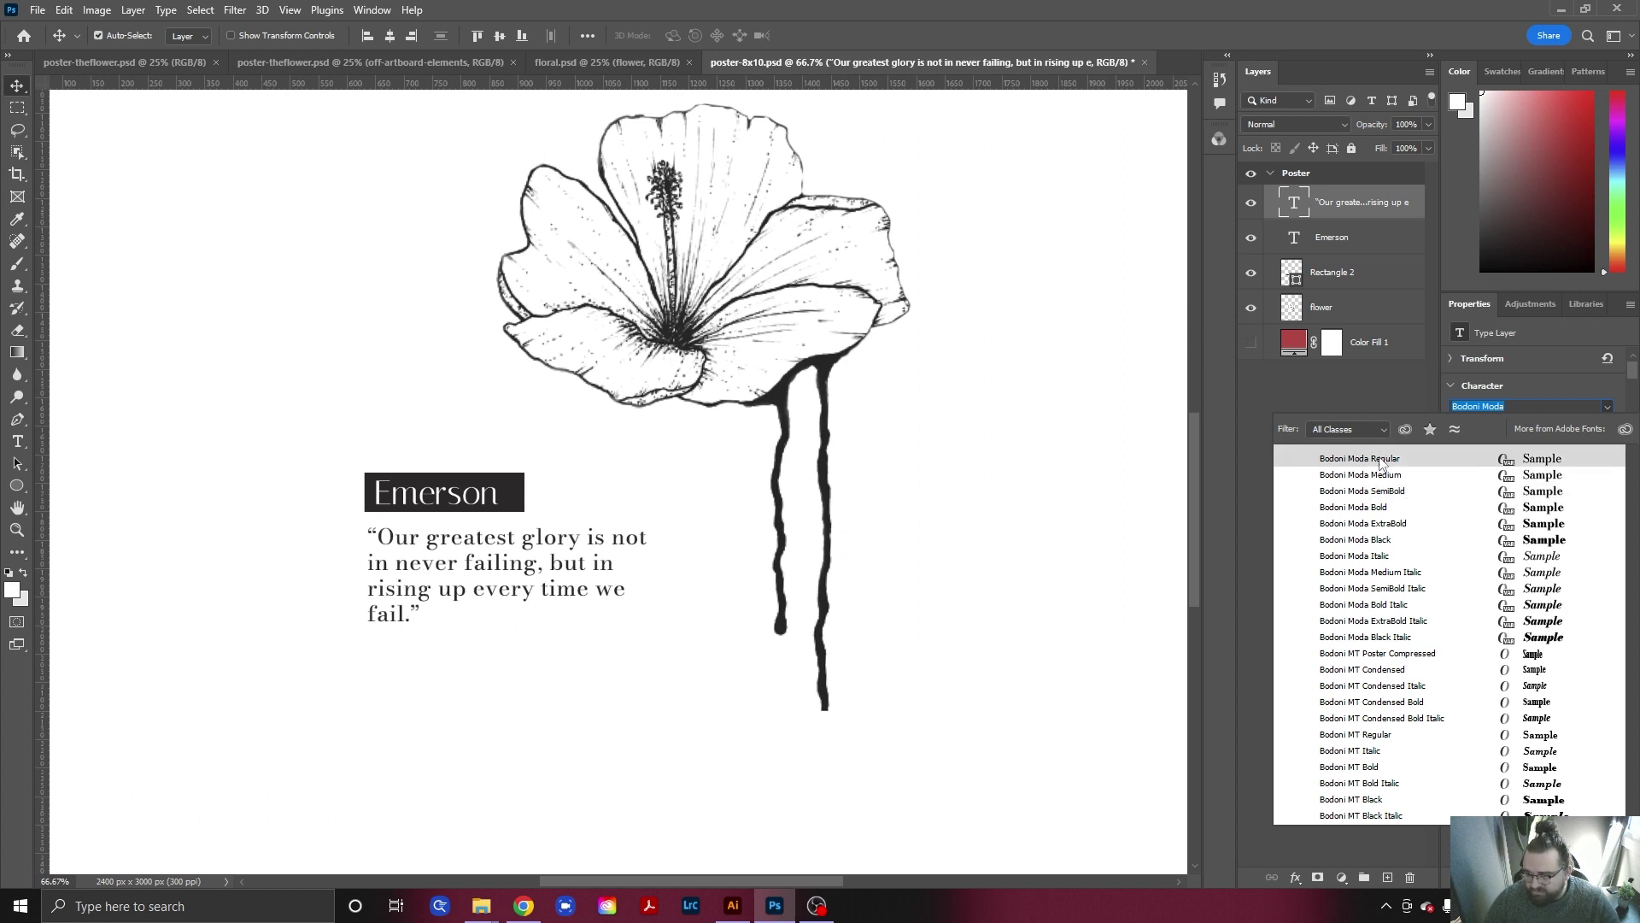
Switch to File Explorer, look inside the static folder of Bodoni_Moda, and go back up to the poster-project folder.
{"action": "key", "text": "alt+Tab"}
{"action": "key", "text": "alt+Tab"}
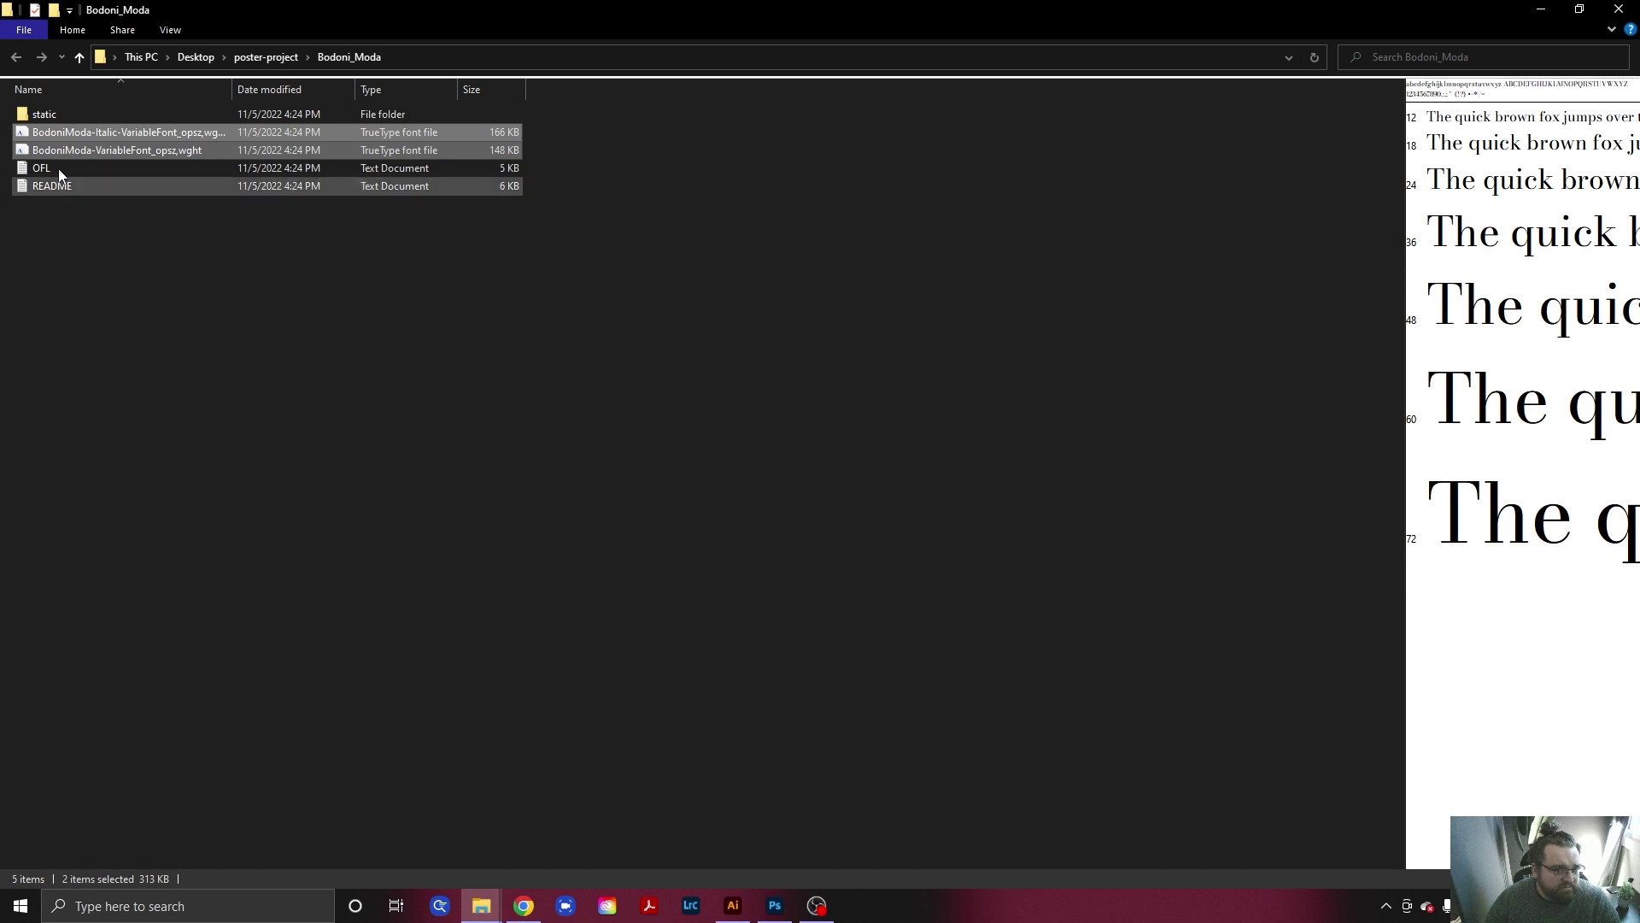
{"action": "double_click", "coordinate": [44, 115]}
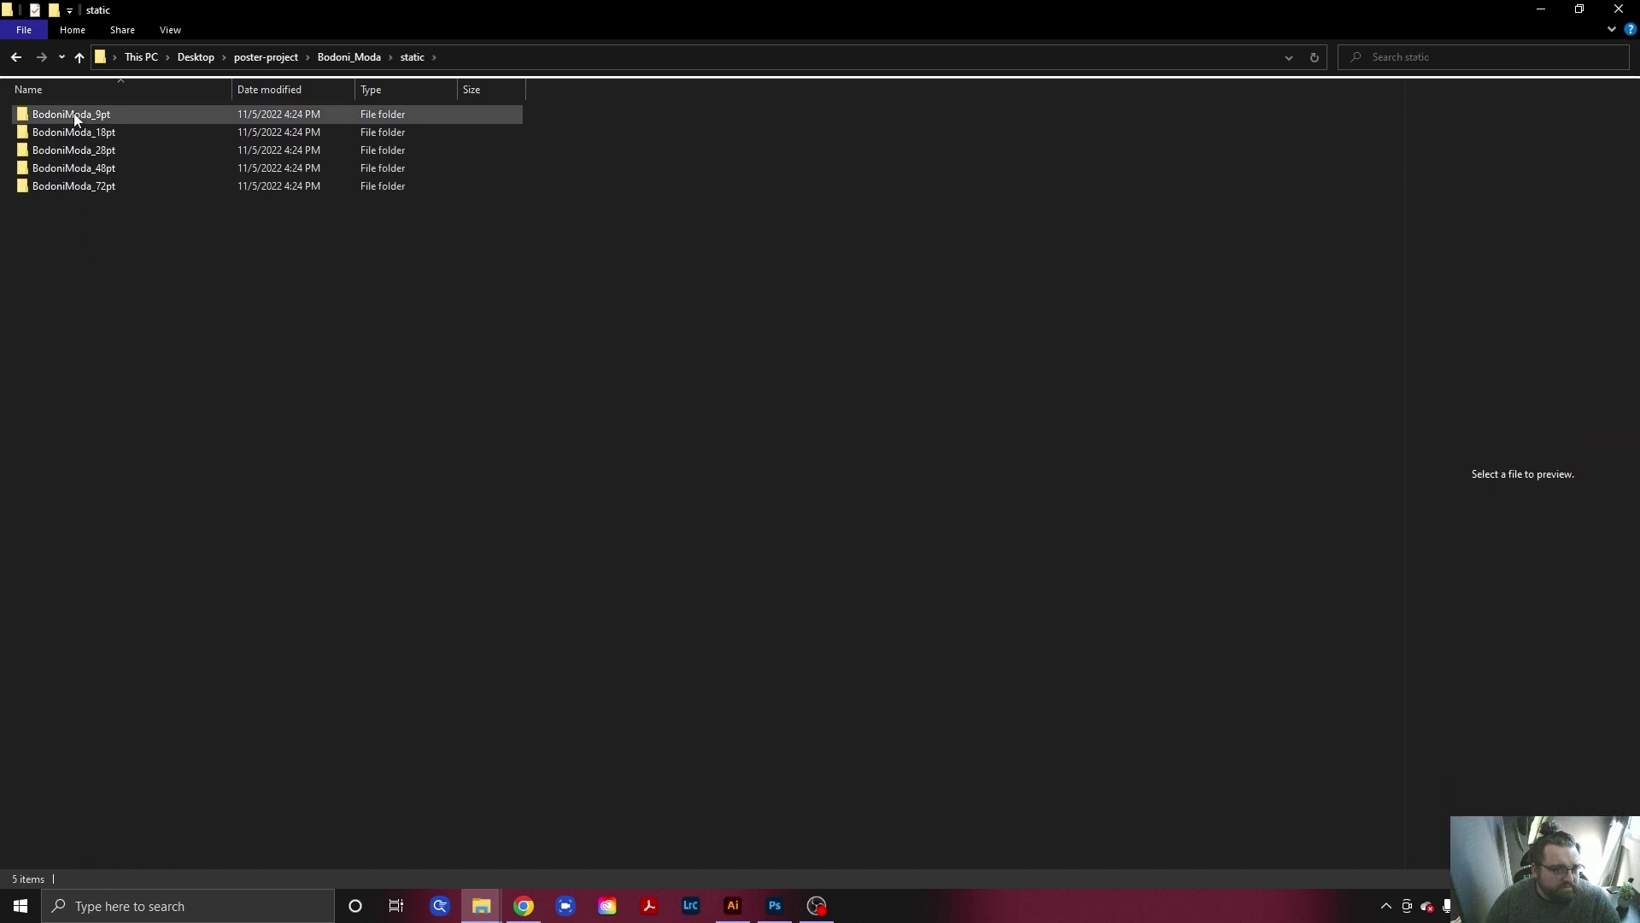
{"action": "left_click", "coordinate": [342, 56]}
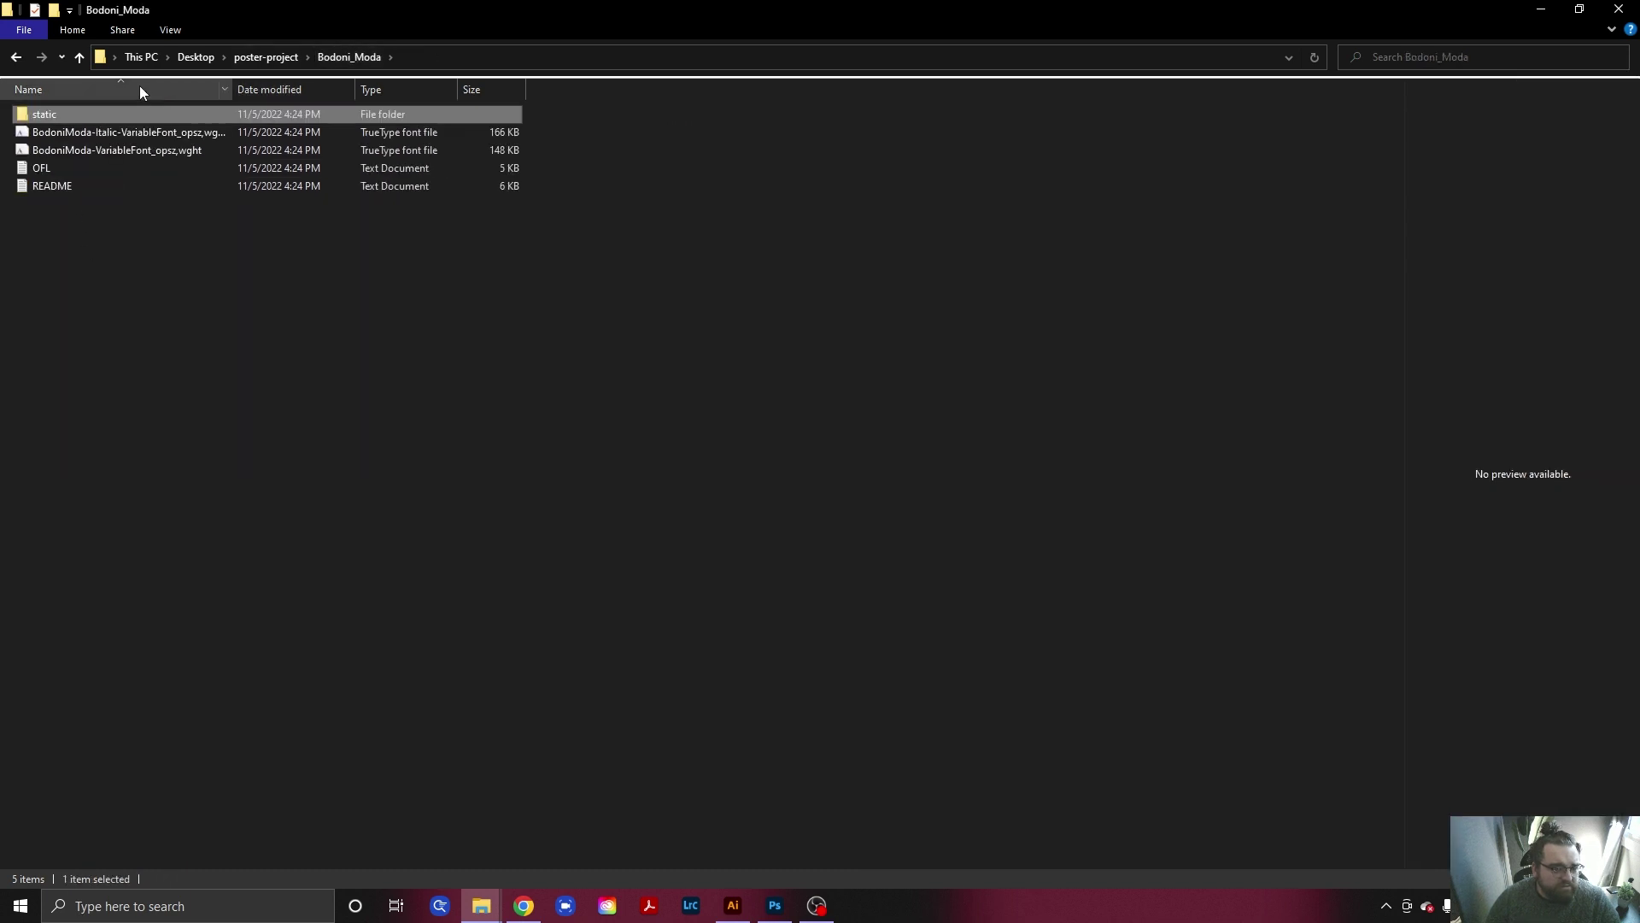
{"action": "left_click", "coordinate": [261, 56]}
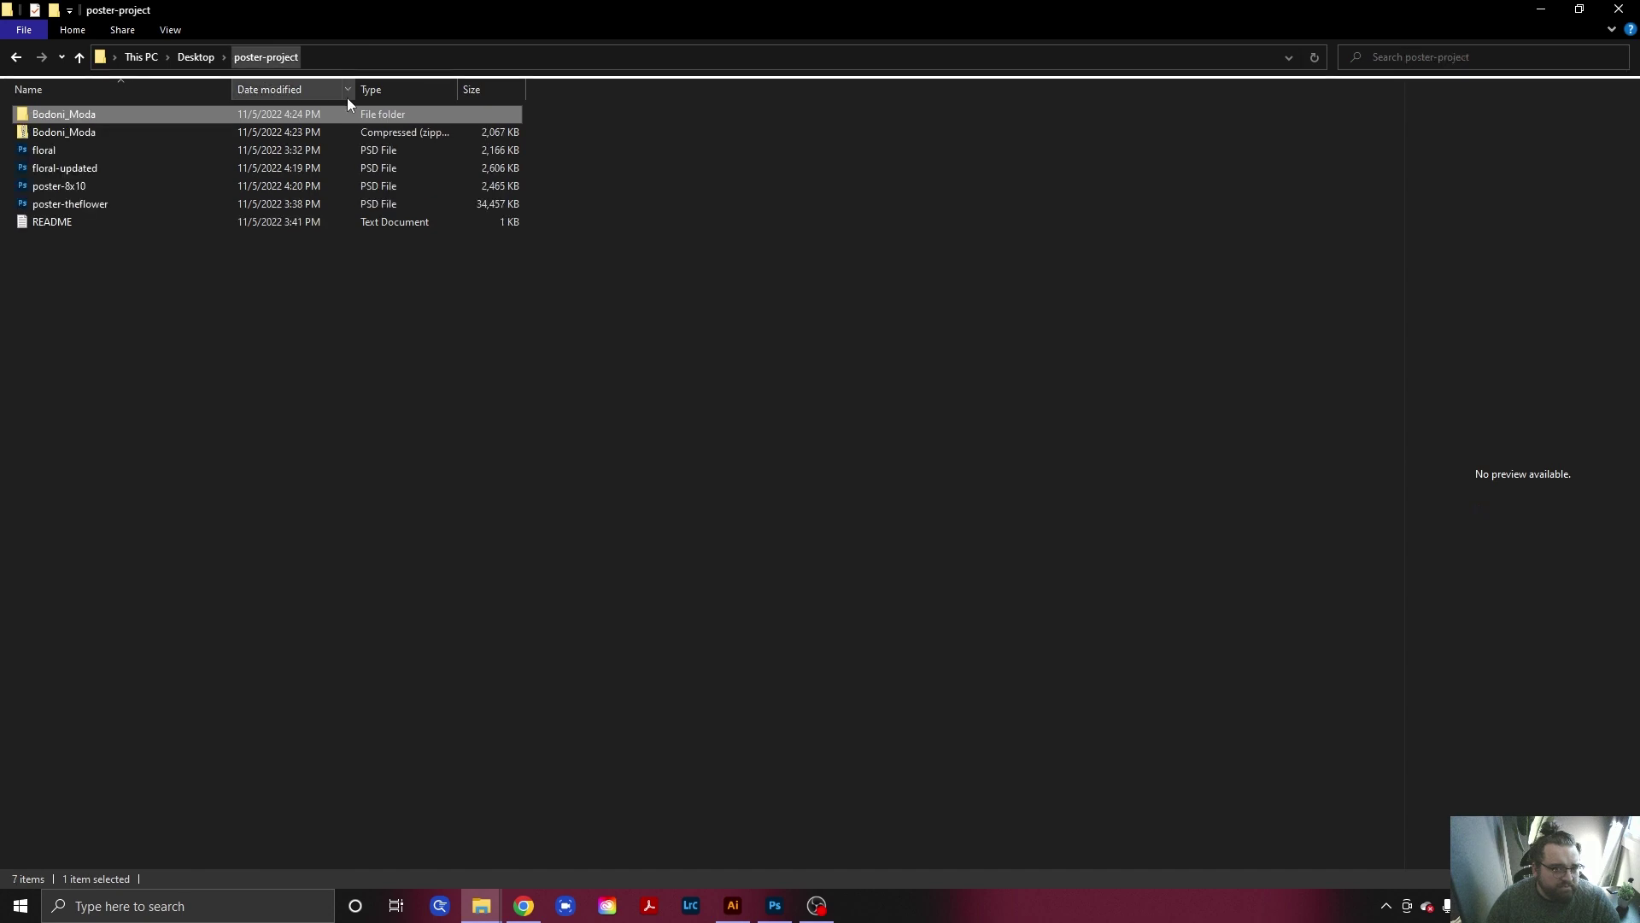
Switch back to Photoshop, filter the font list to Serif, and set the quote text's font to Tenez.
{"action": "key", "text": "alt+Tab"}
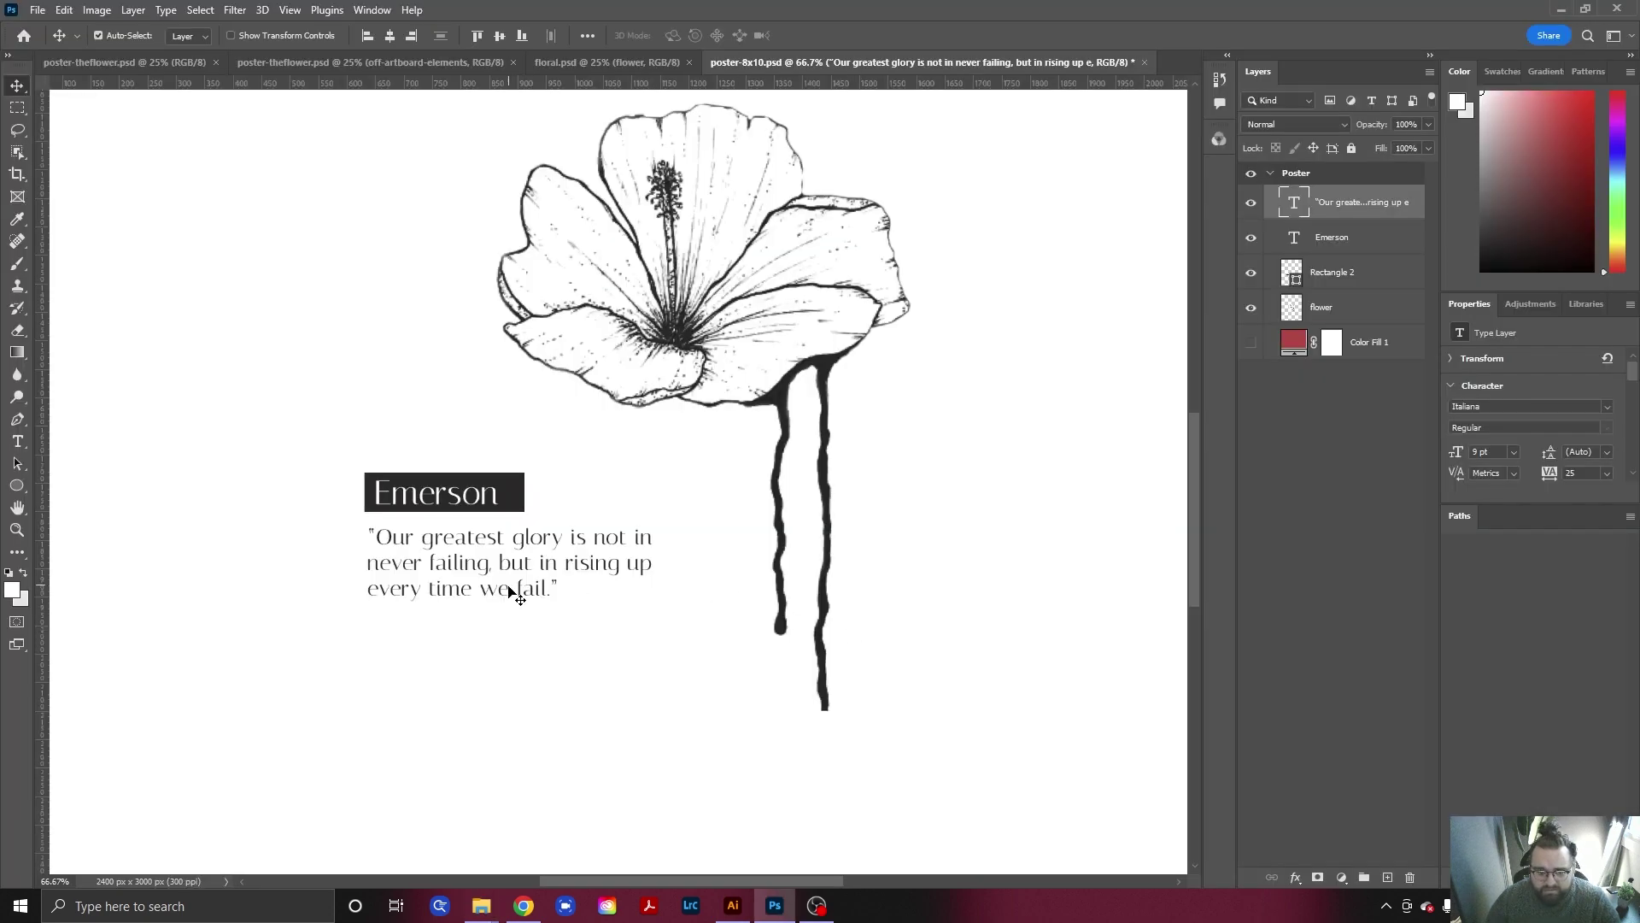
{"action": "left_click", "coordinate": [1515, 410]}
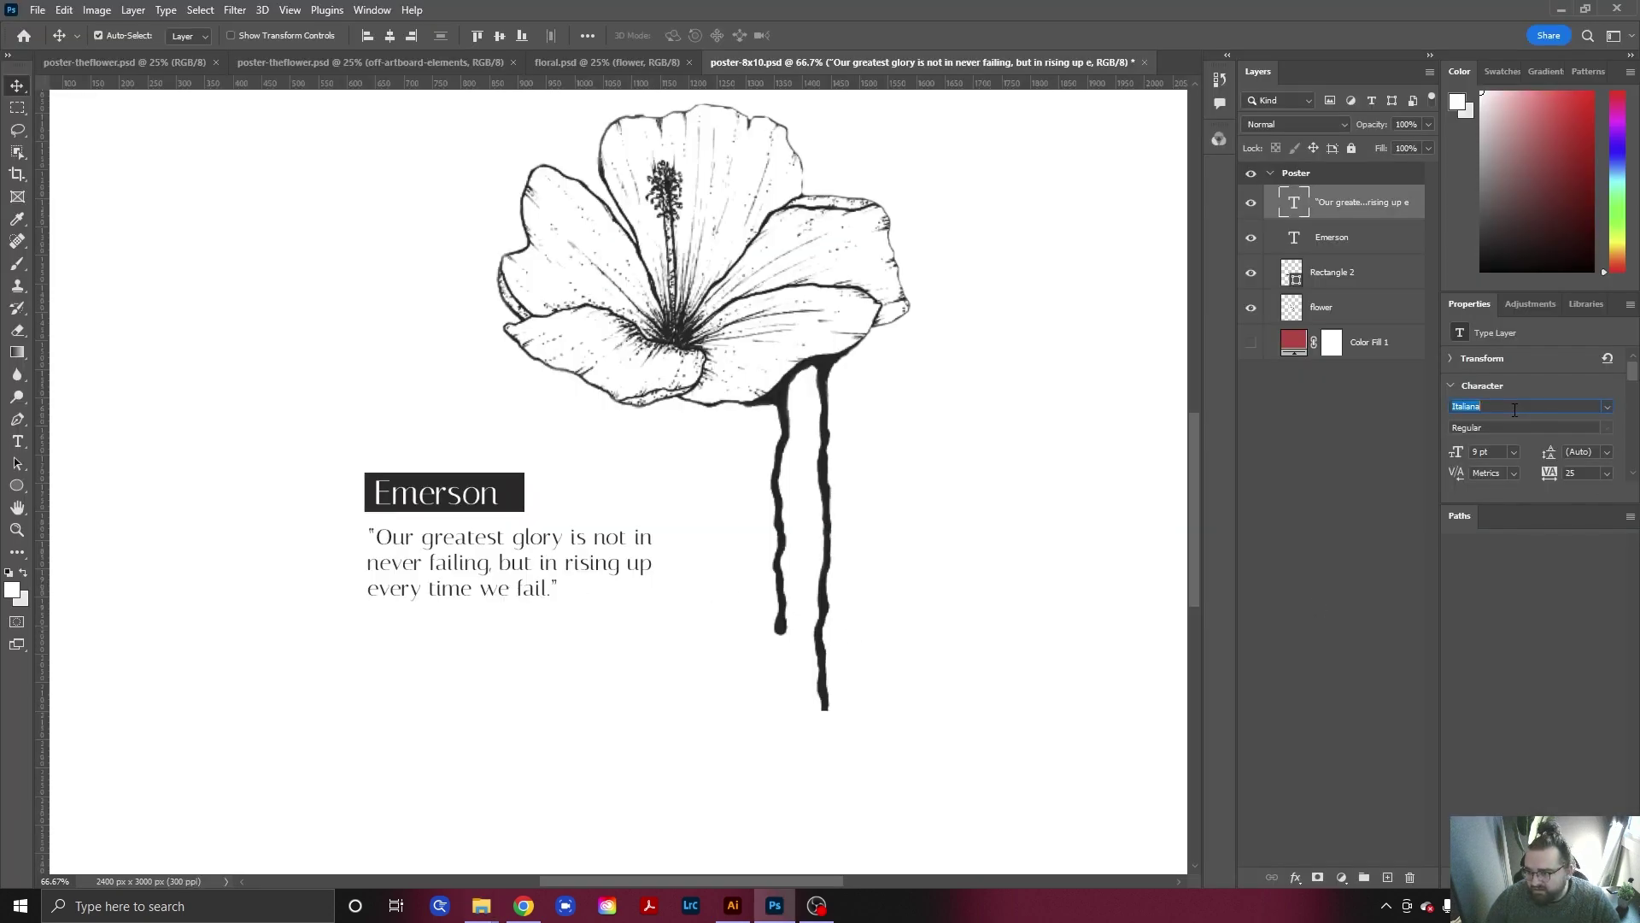
{"action": "left_click", "coordinate": [1611, 416]}
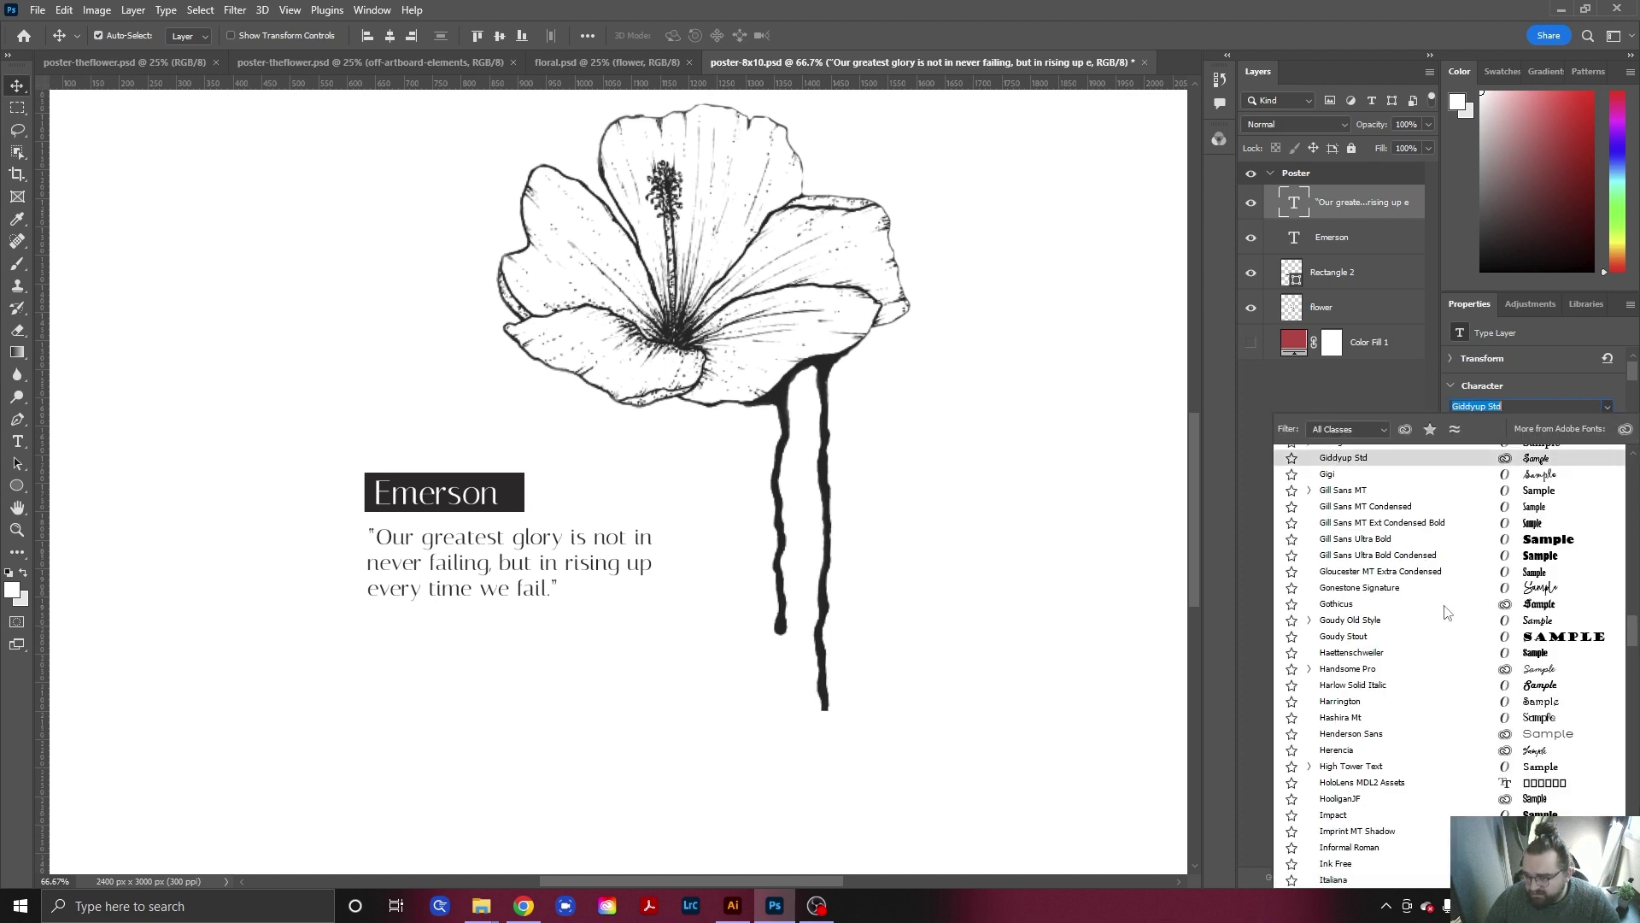
{"action": "scroll", "coordinate": [1408, 672], "scroll_direction": "up", "scroll_amount": 1}
{"action": "key", "text": "Up"}
{"action": "key", "text": "Up"}
{"action": "key", "text": "Up"}
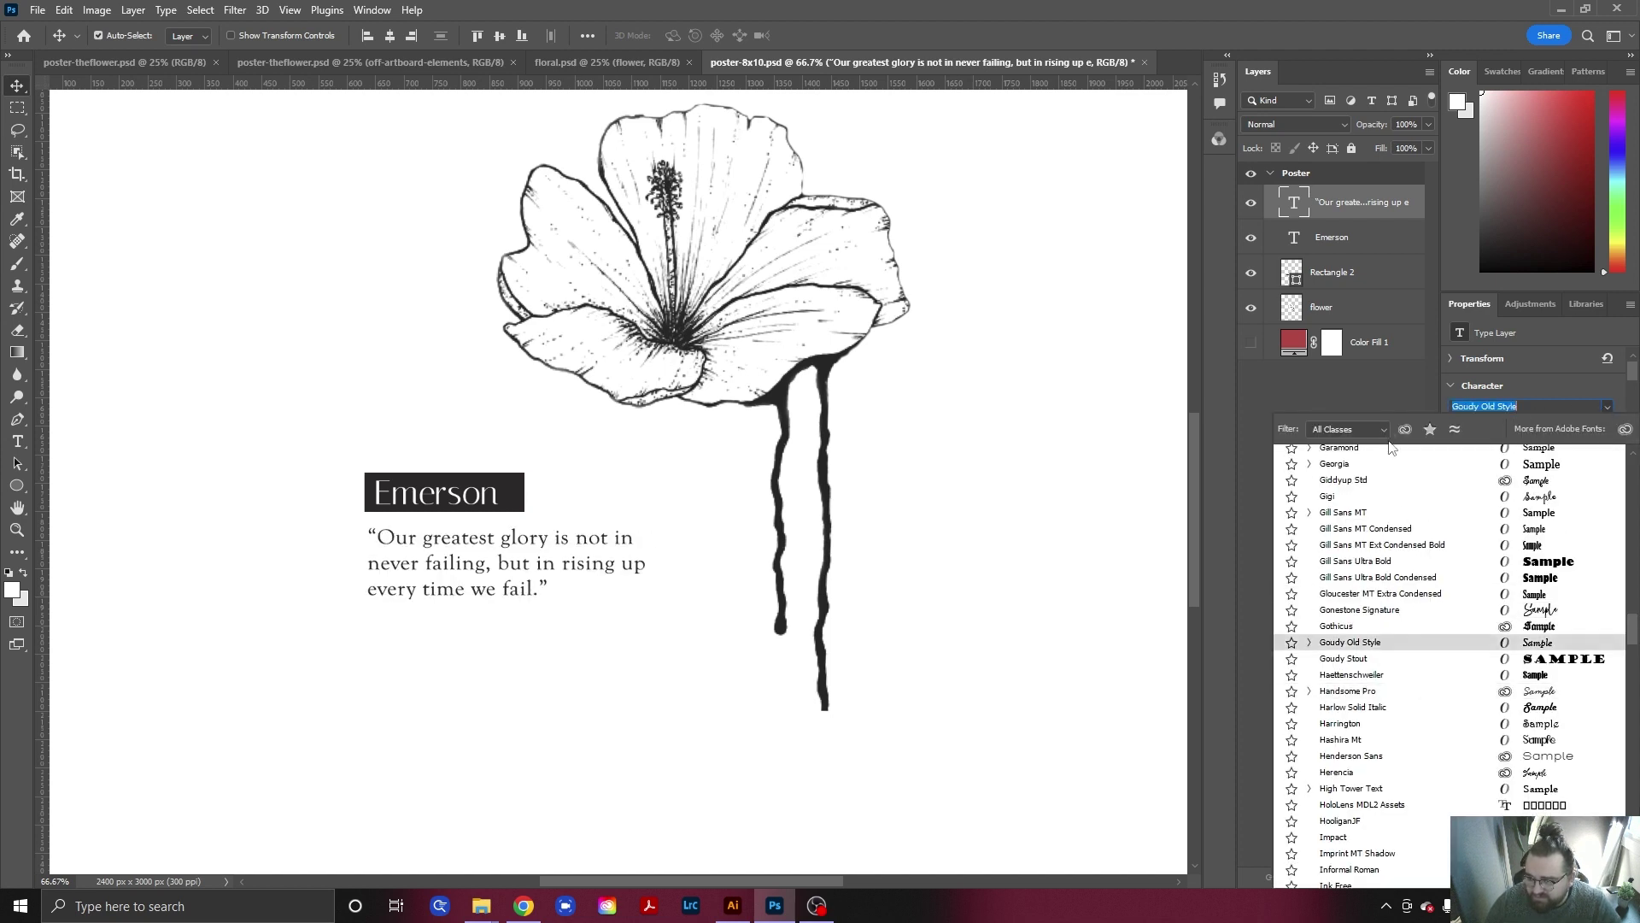
{"action": "left_click", "coordinate": [1379, 438]}
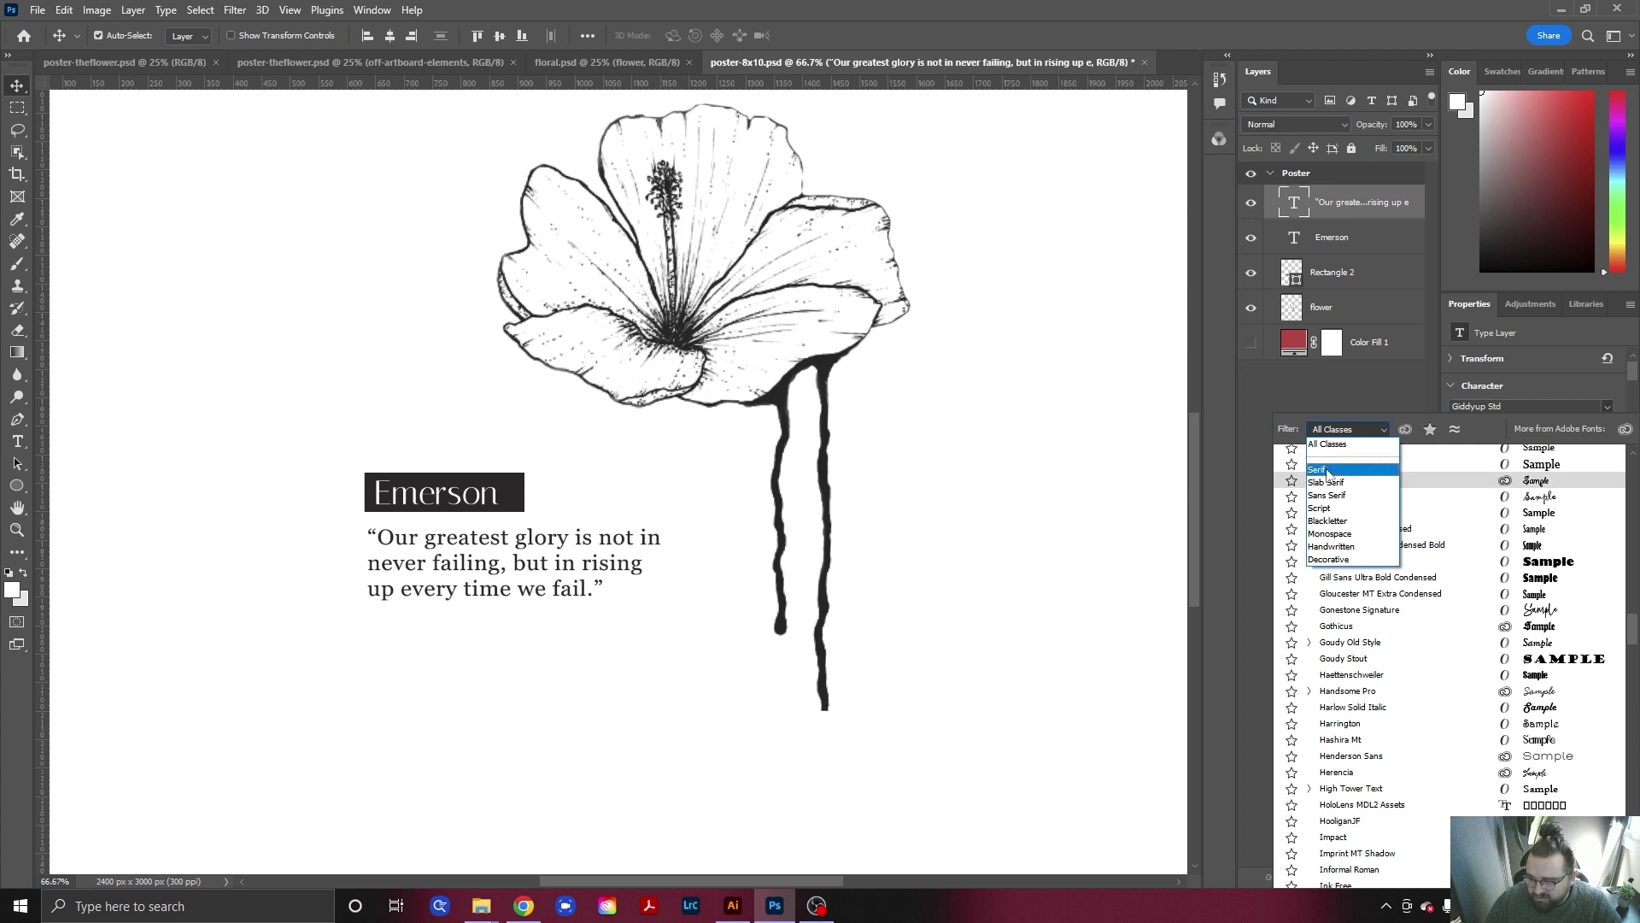
{"action": "left_click", "coordinate": [1327, 471]}
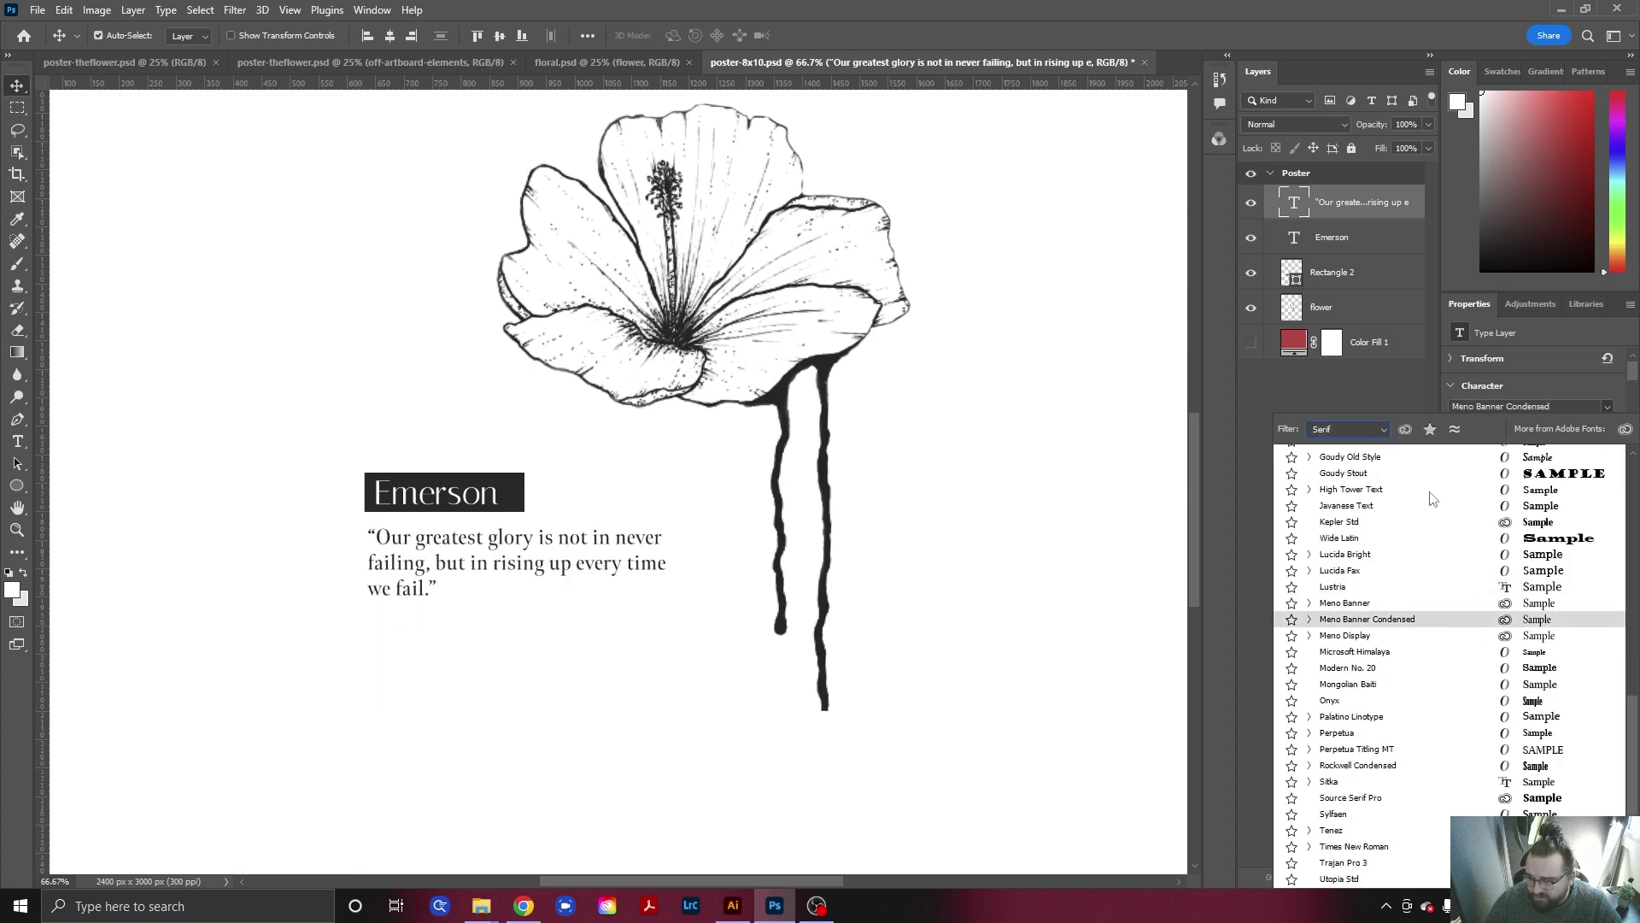
{"action": "scroll", "coordinate": [1394, 494], "scroll_direction": "up", "scroll_amount": 1}
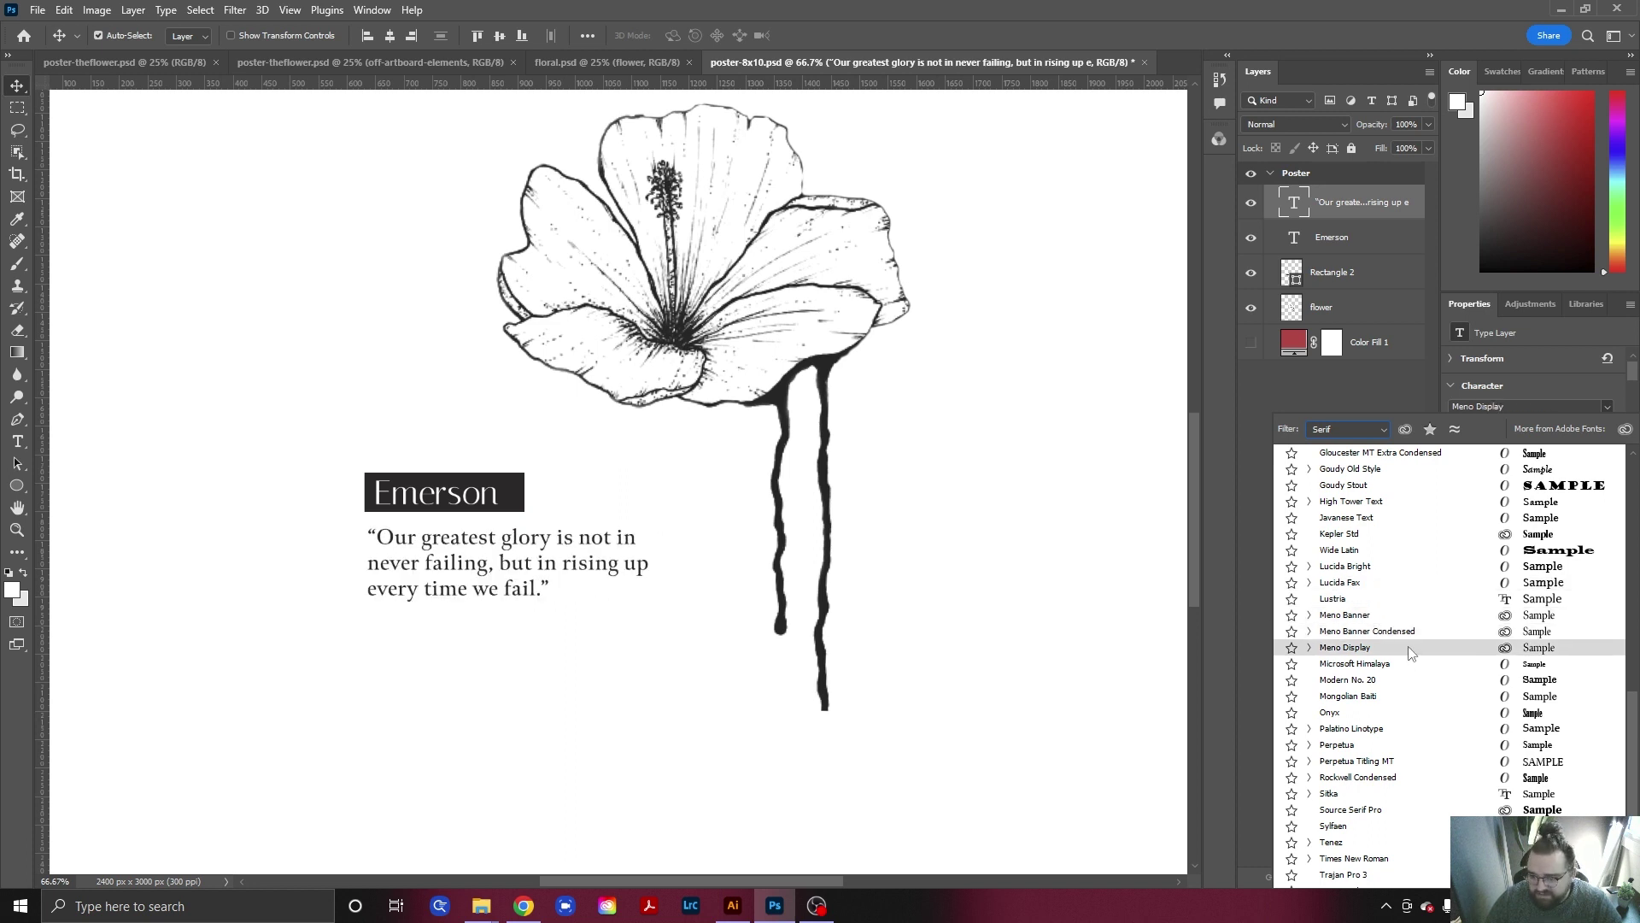
{"action": "scroll", "coordinate": [1382, 688], "scroll_direction": "down", "scroll_amount": 1}
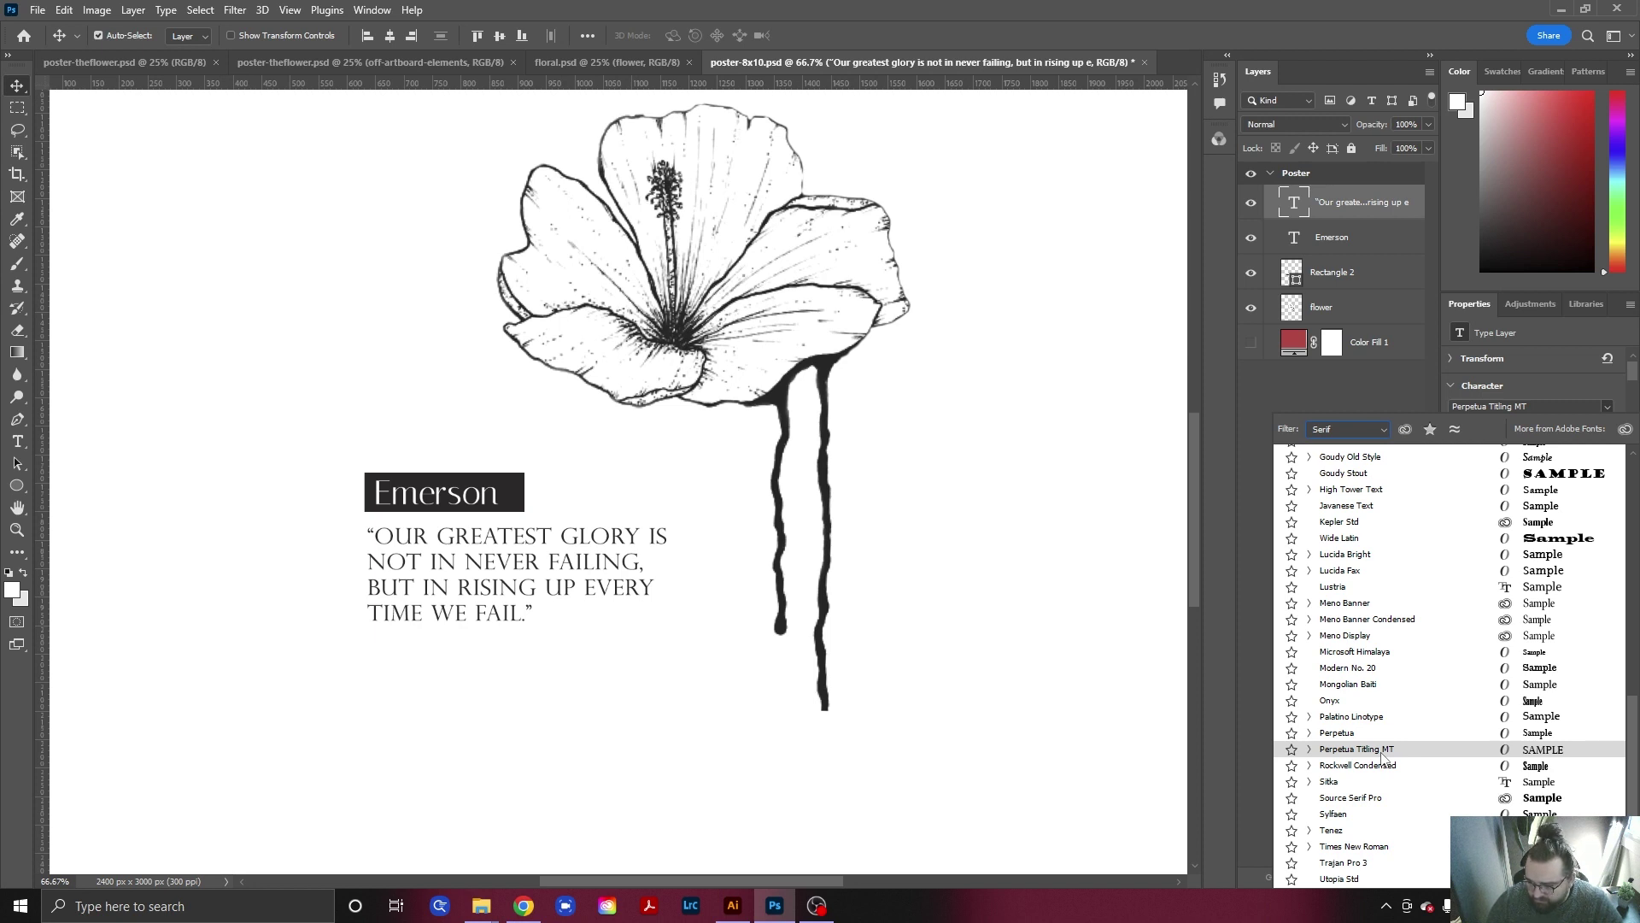
{"action": "left_click", "coordinate": [1361, 836]}
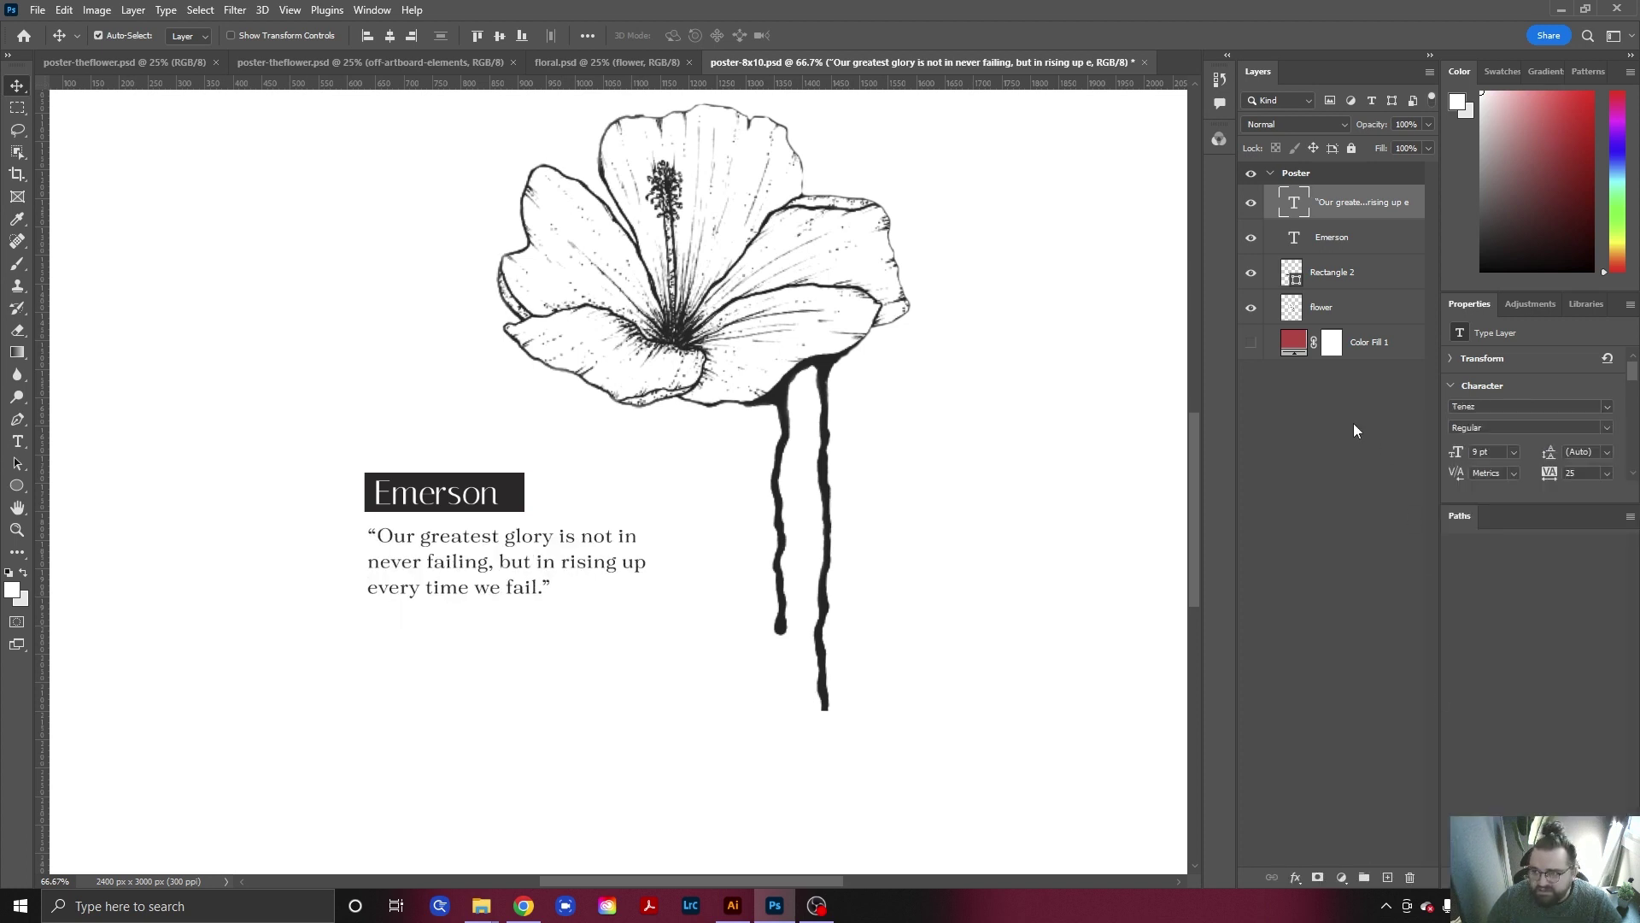
Switch to the Google Fonts page in Chrome and search its serif fonts for "tene".
{"action": "key", "text": "alt+Tab"}
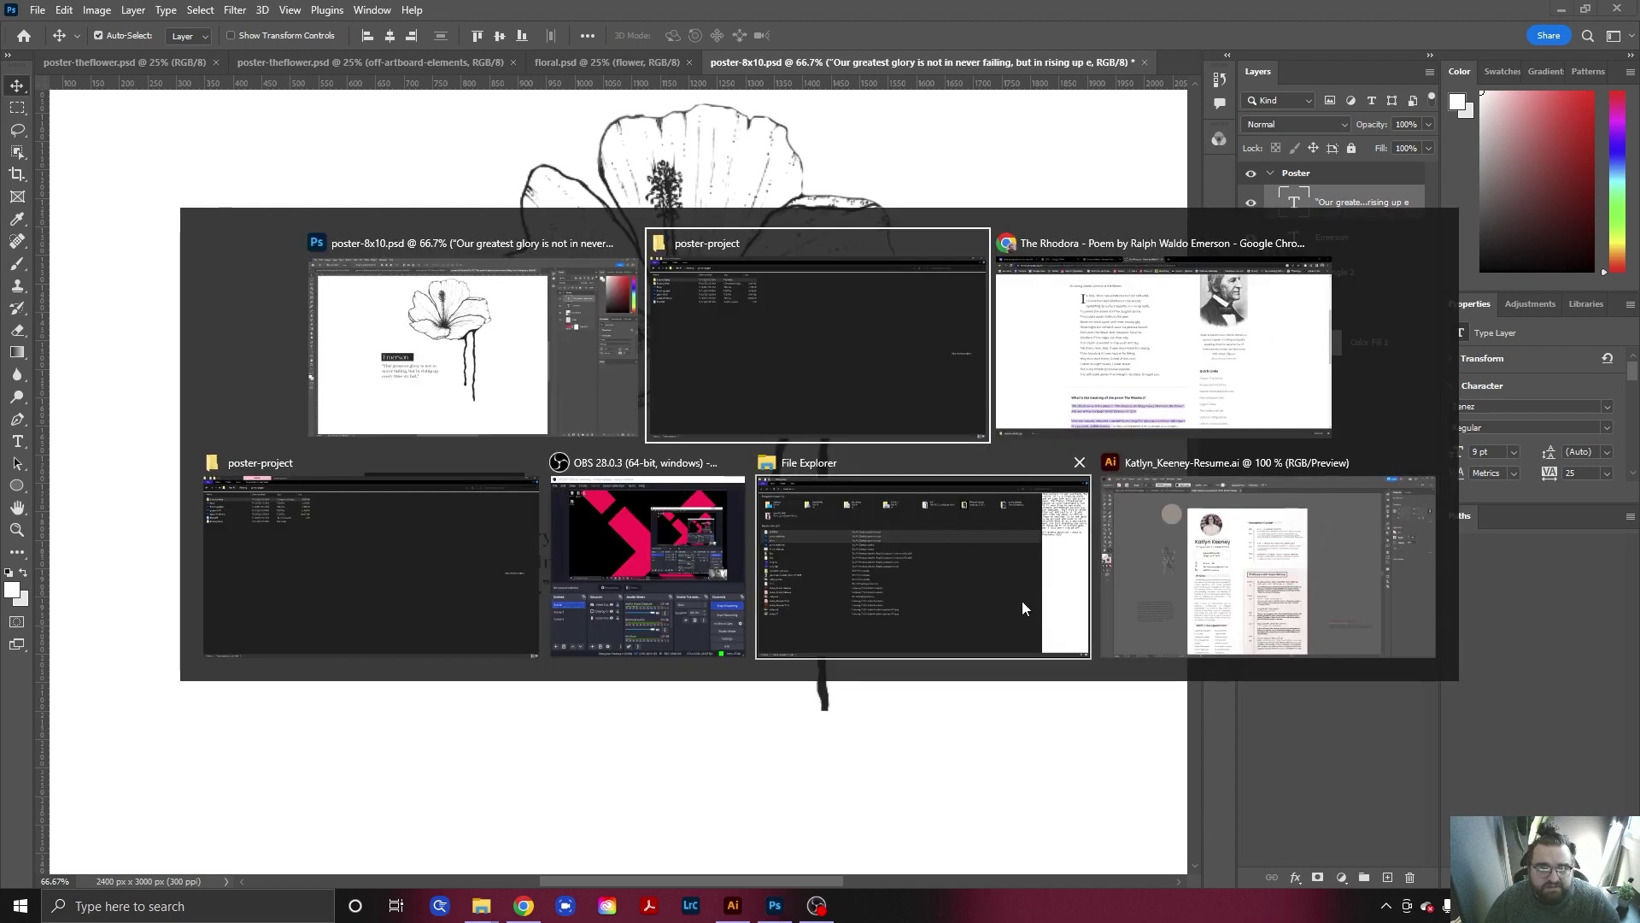
{"action": "key", "text": "alt+Tab"}
{"action": "left_click", "coordinate": [511, 14]}
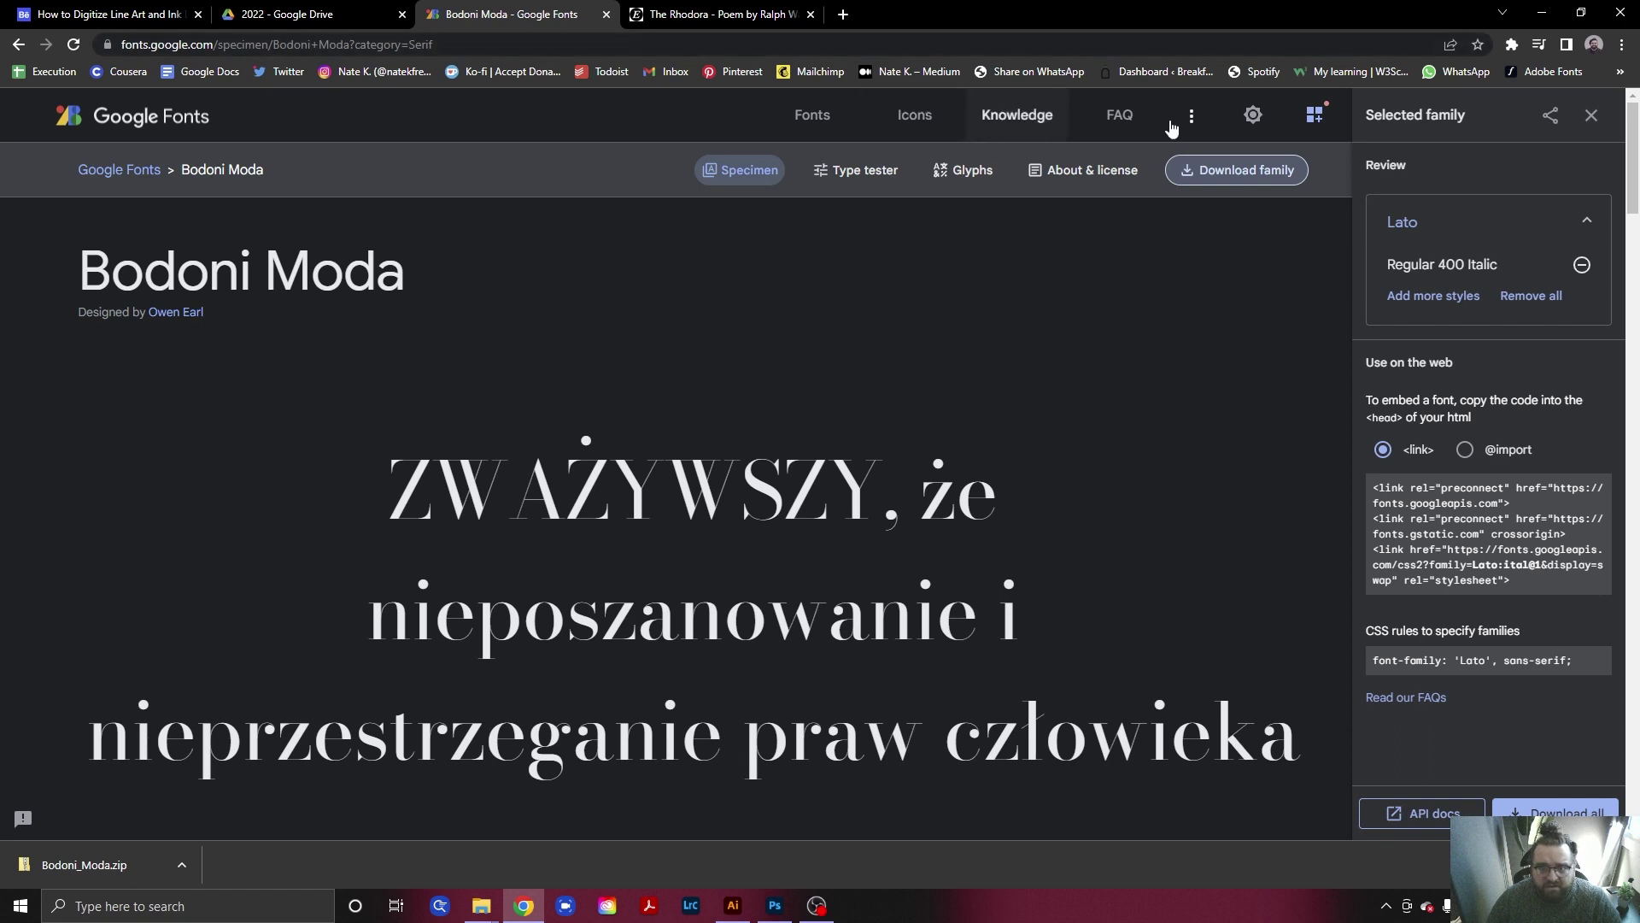
{"action": "left_click", "coordinate": [126, 128]}
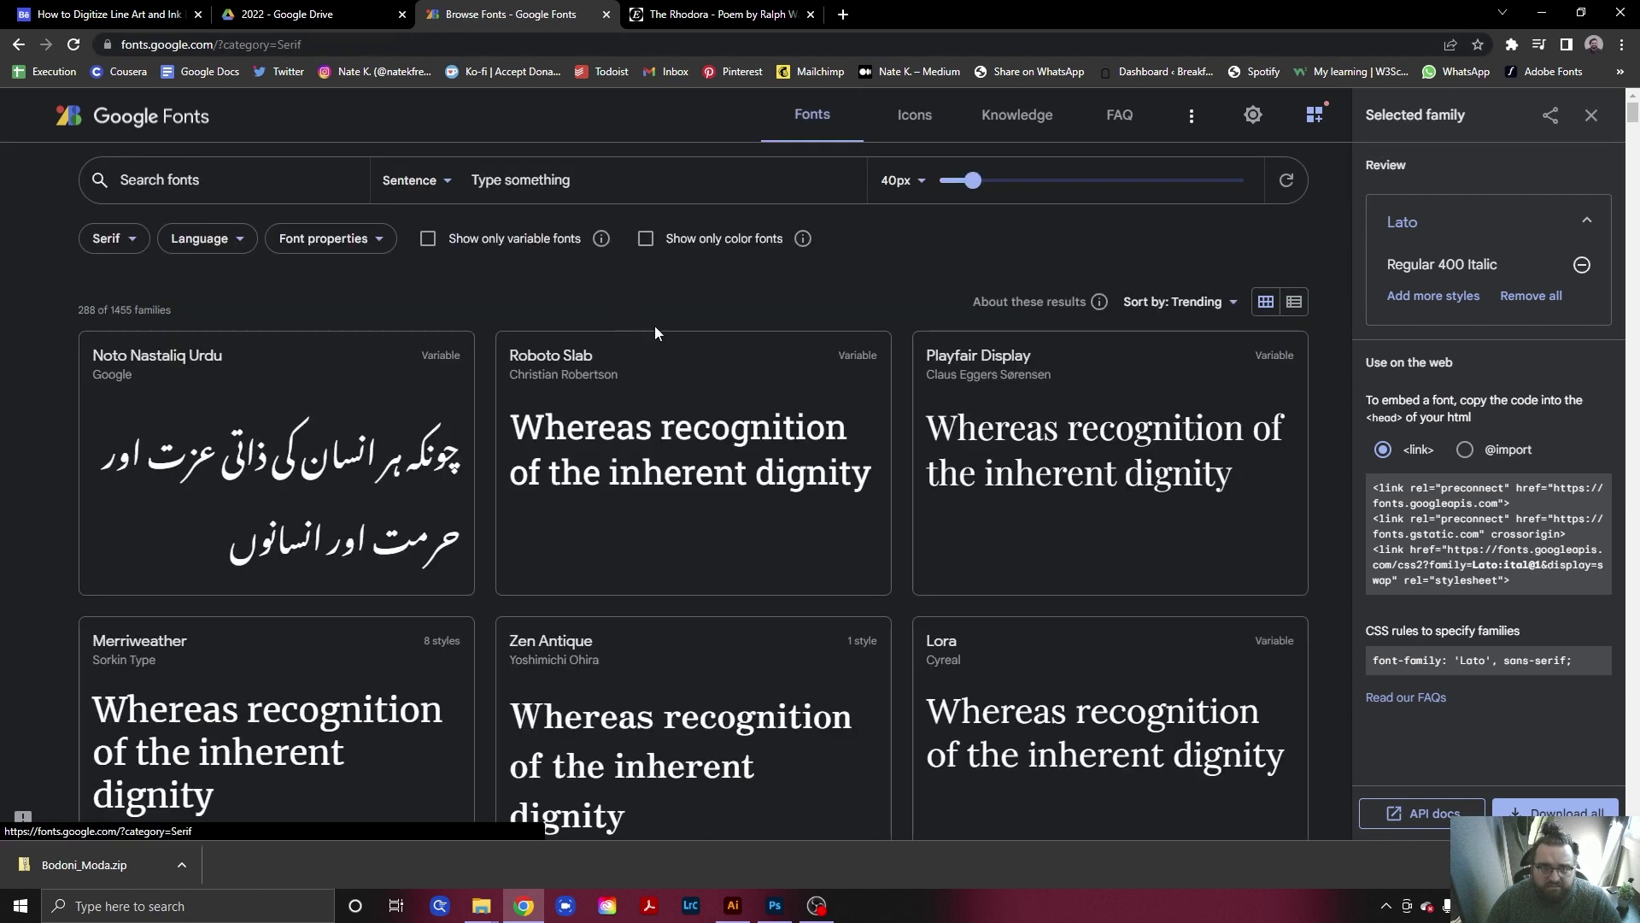
{"action": "type", "text": "ten"}
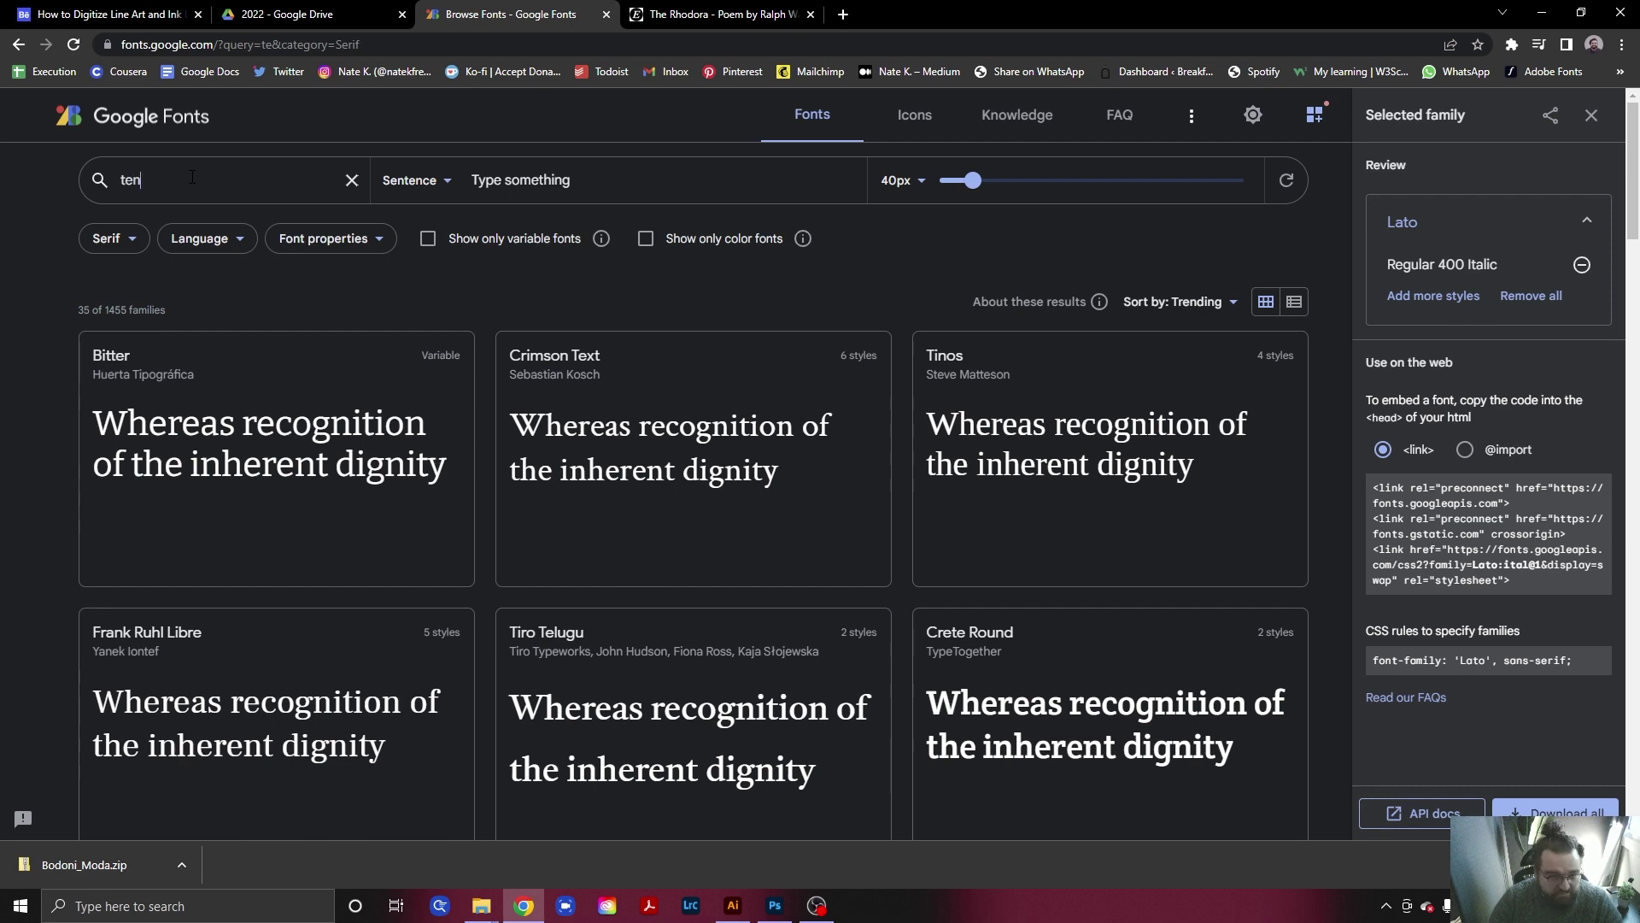
{"action": "key", "text": "BackSpace"}
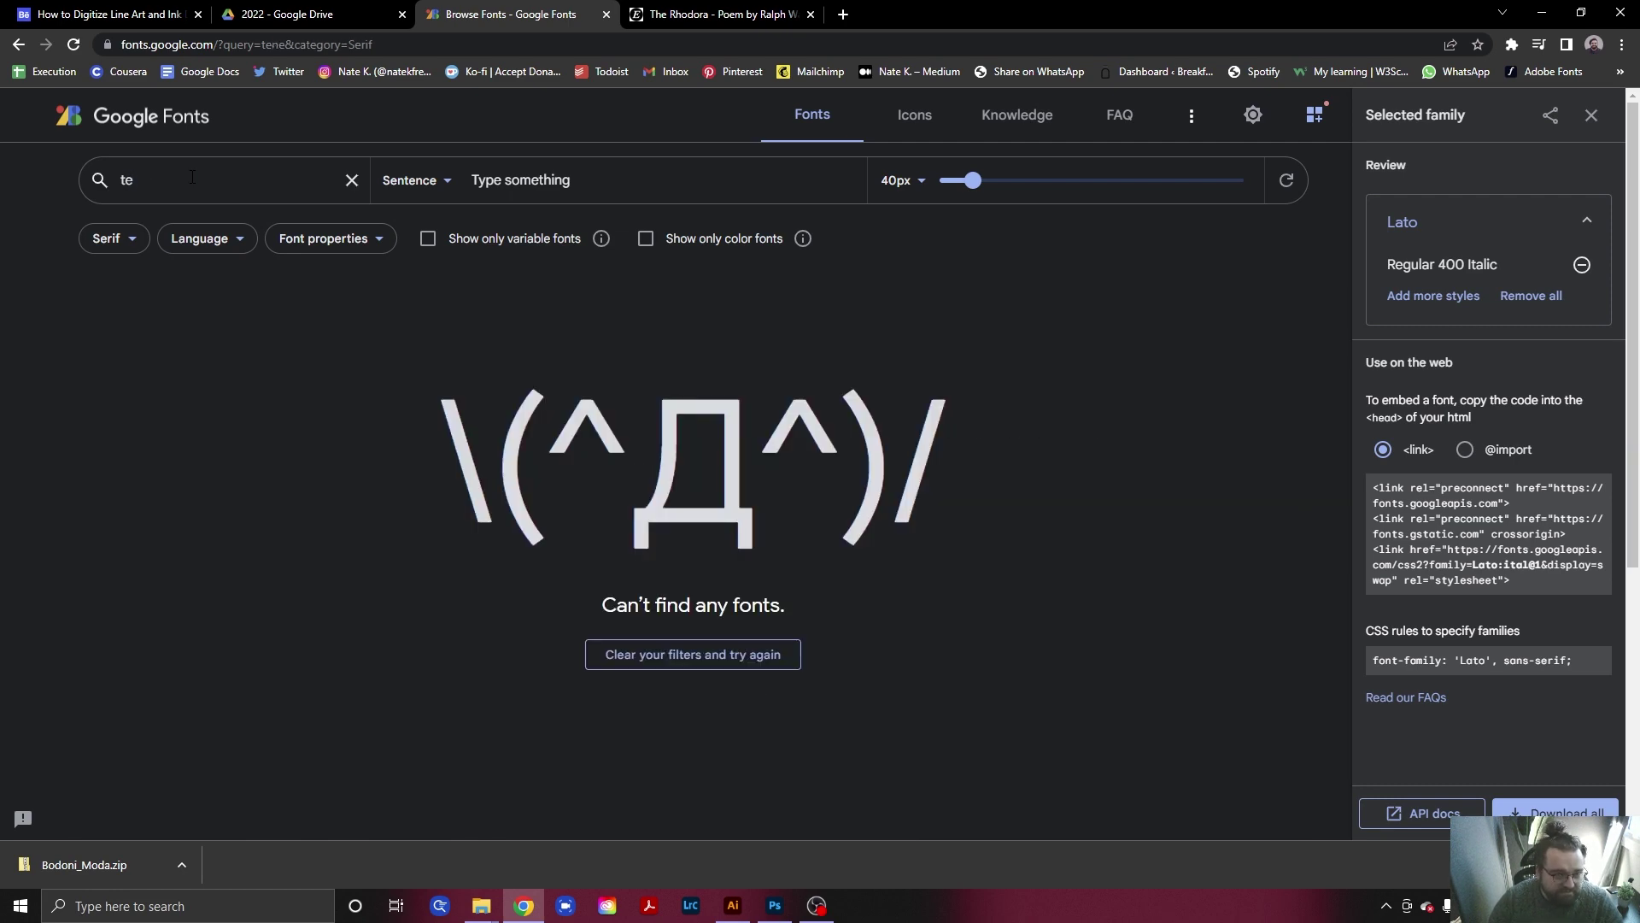
{"action": "key", "text": "BackSpace"}
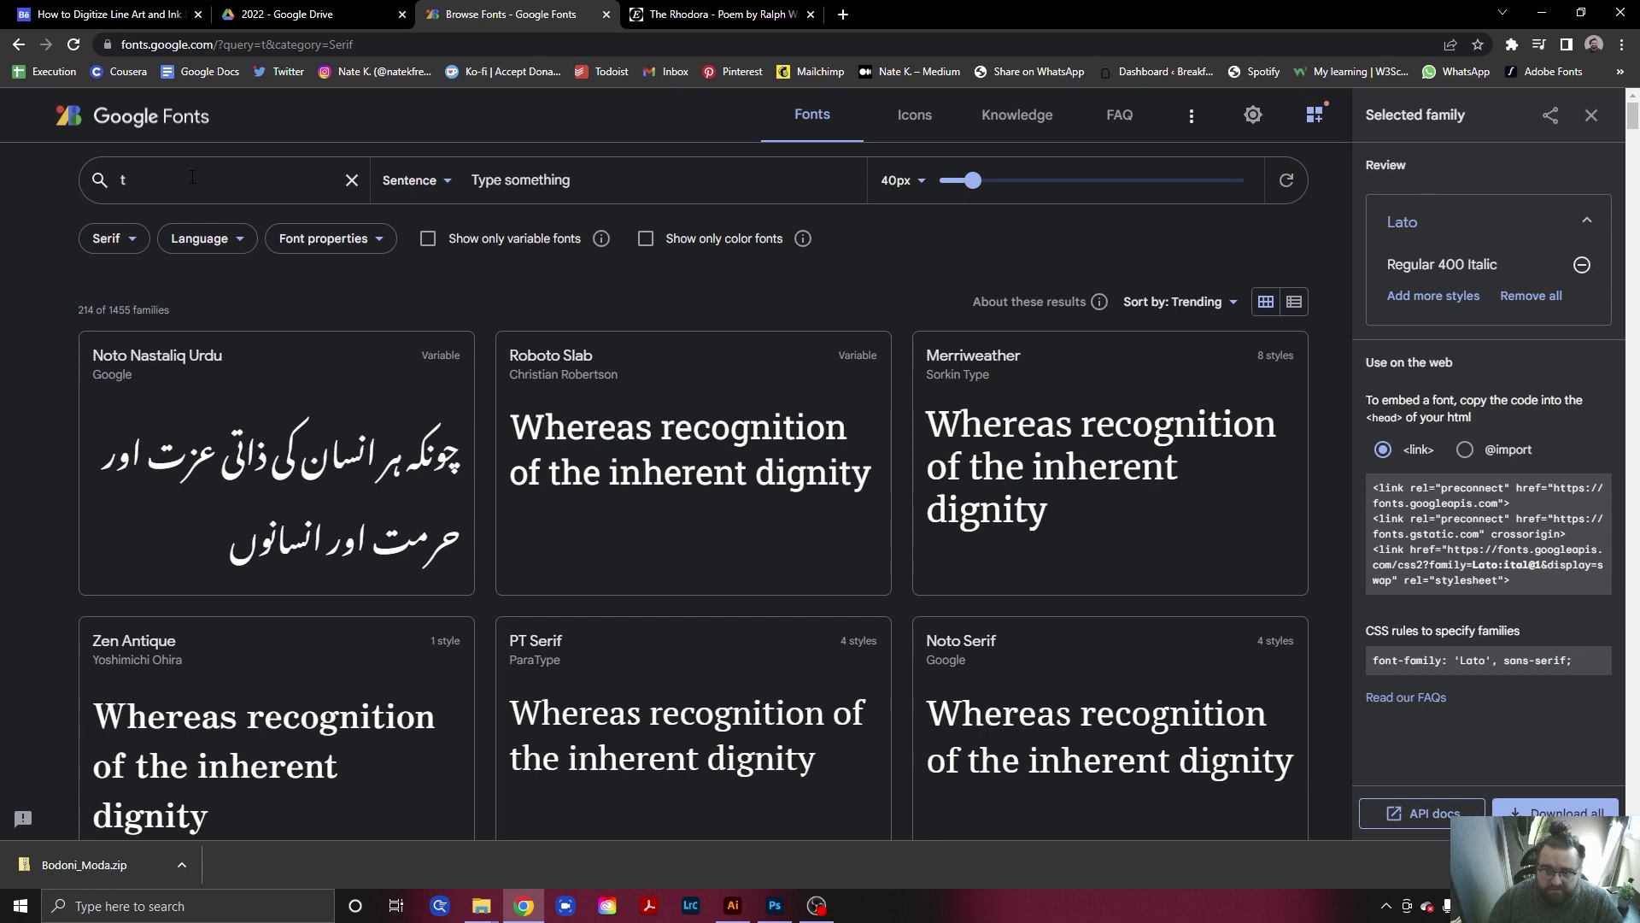
{"action": "scroll", "coordinate": [484, 428], "scroll_direction": "down", "scroll_amount": 2}
{"action": "scroll", "coordinate": [427, 410], "scroll_direction": "up", "scroll_amount": 2}
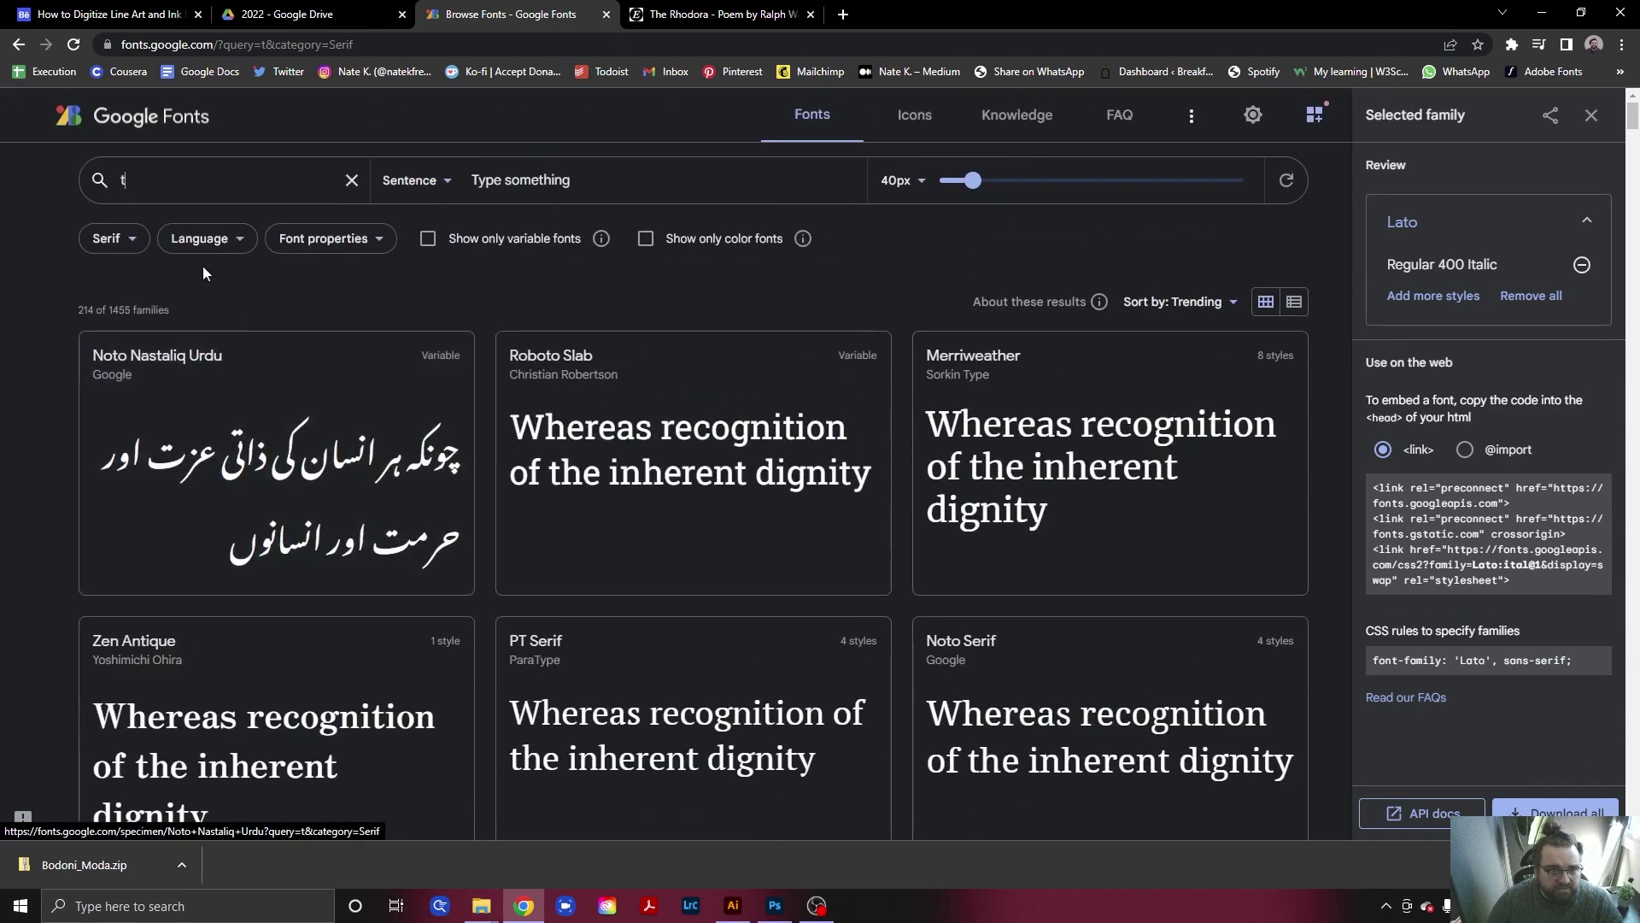
Reset the font category filter to all categories, browse the matching fonts, and clear the search text.
{"action": "left_click", "coordinate": [128, 240]}
{"action": "left_click", "coordinate": [174, 426]}
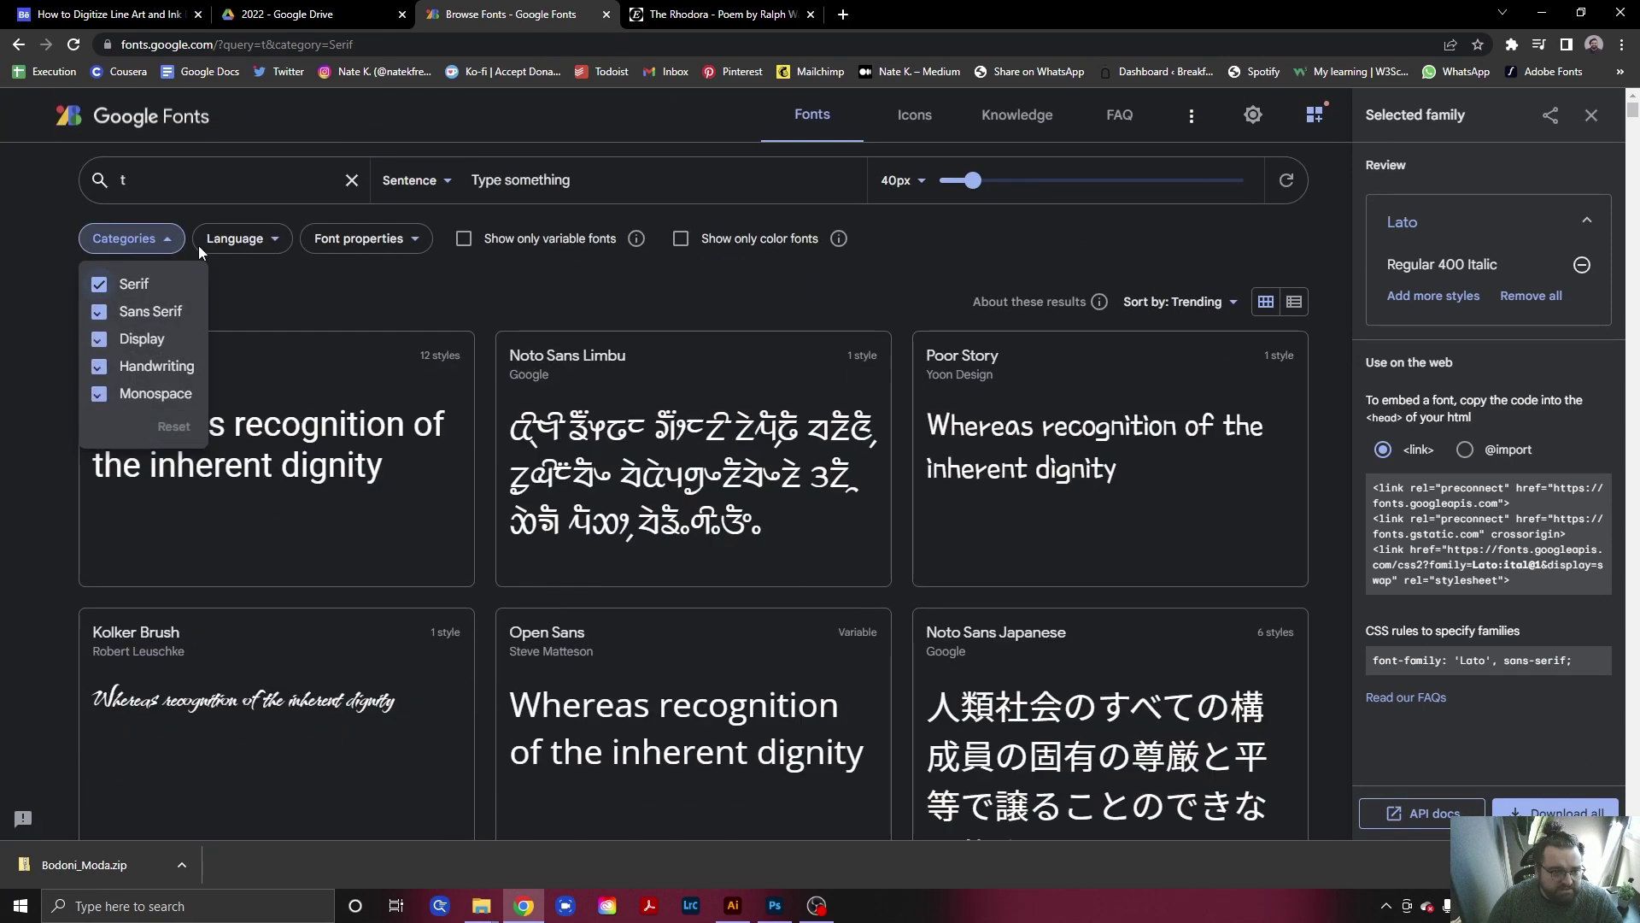
{"action": "left_click", "coordinate": [151, 177]}
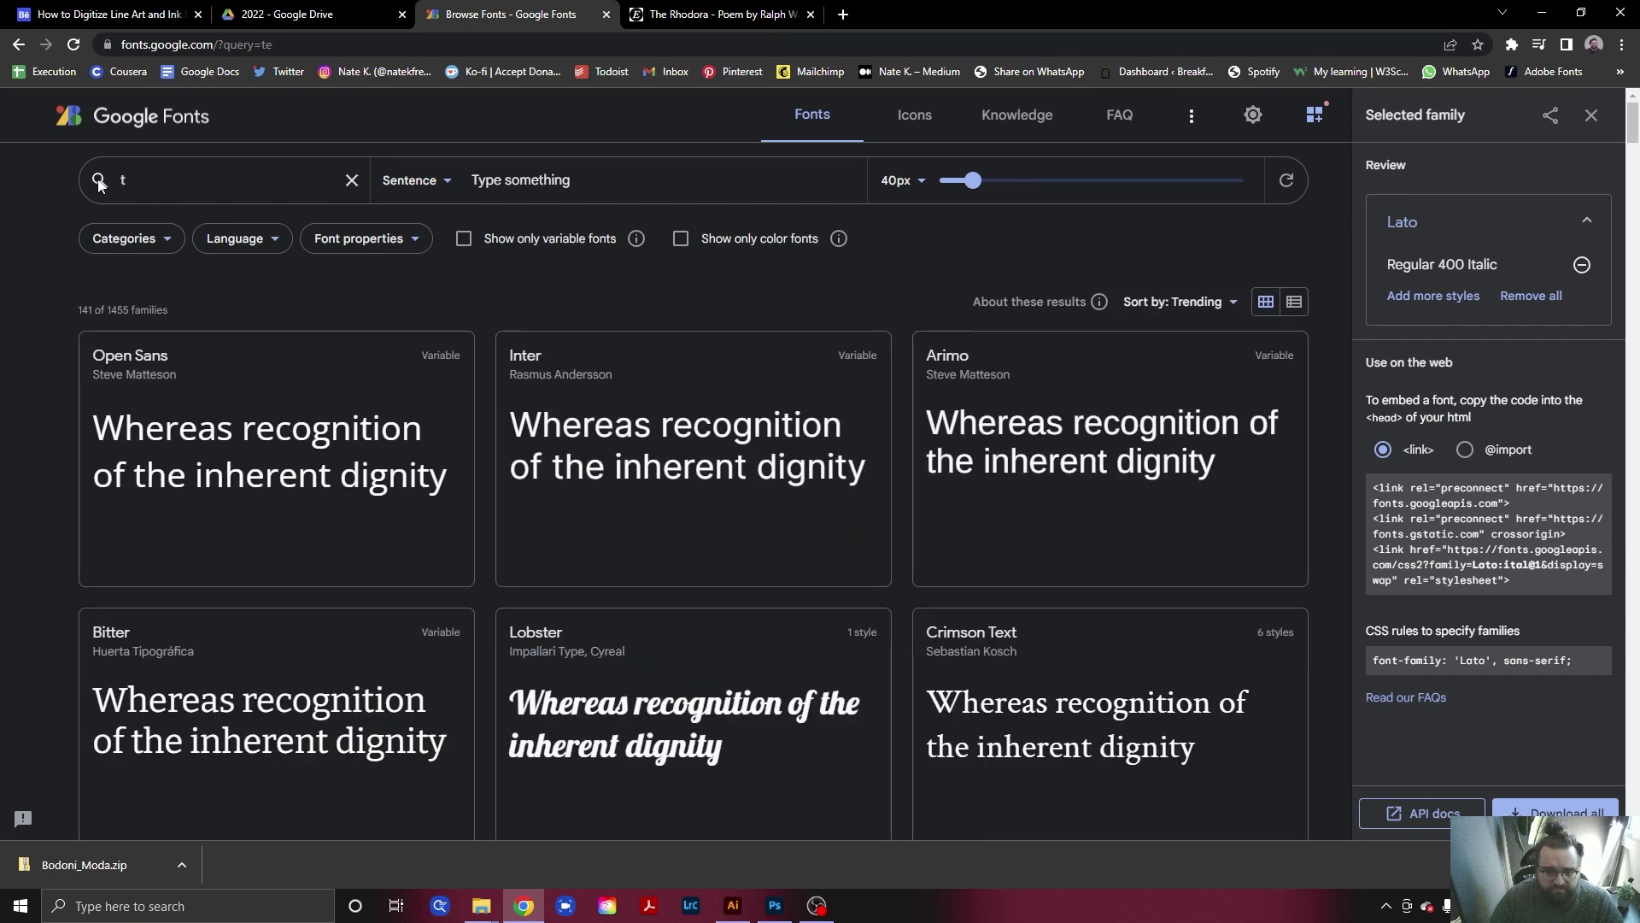
{"action": "scroll", "coordinate": [691, 517], "scroll_direction": "down", "scroll_amount": 4}
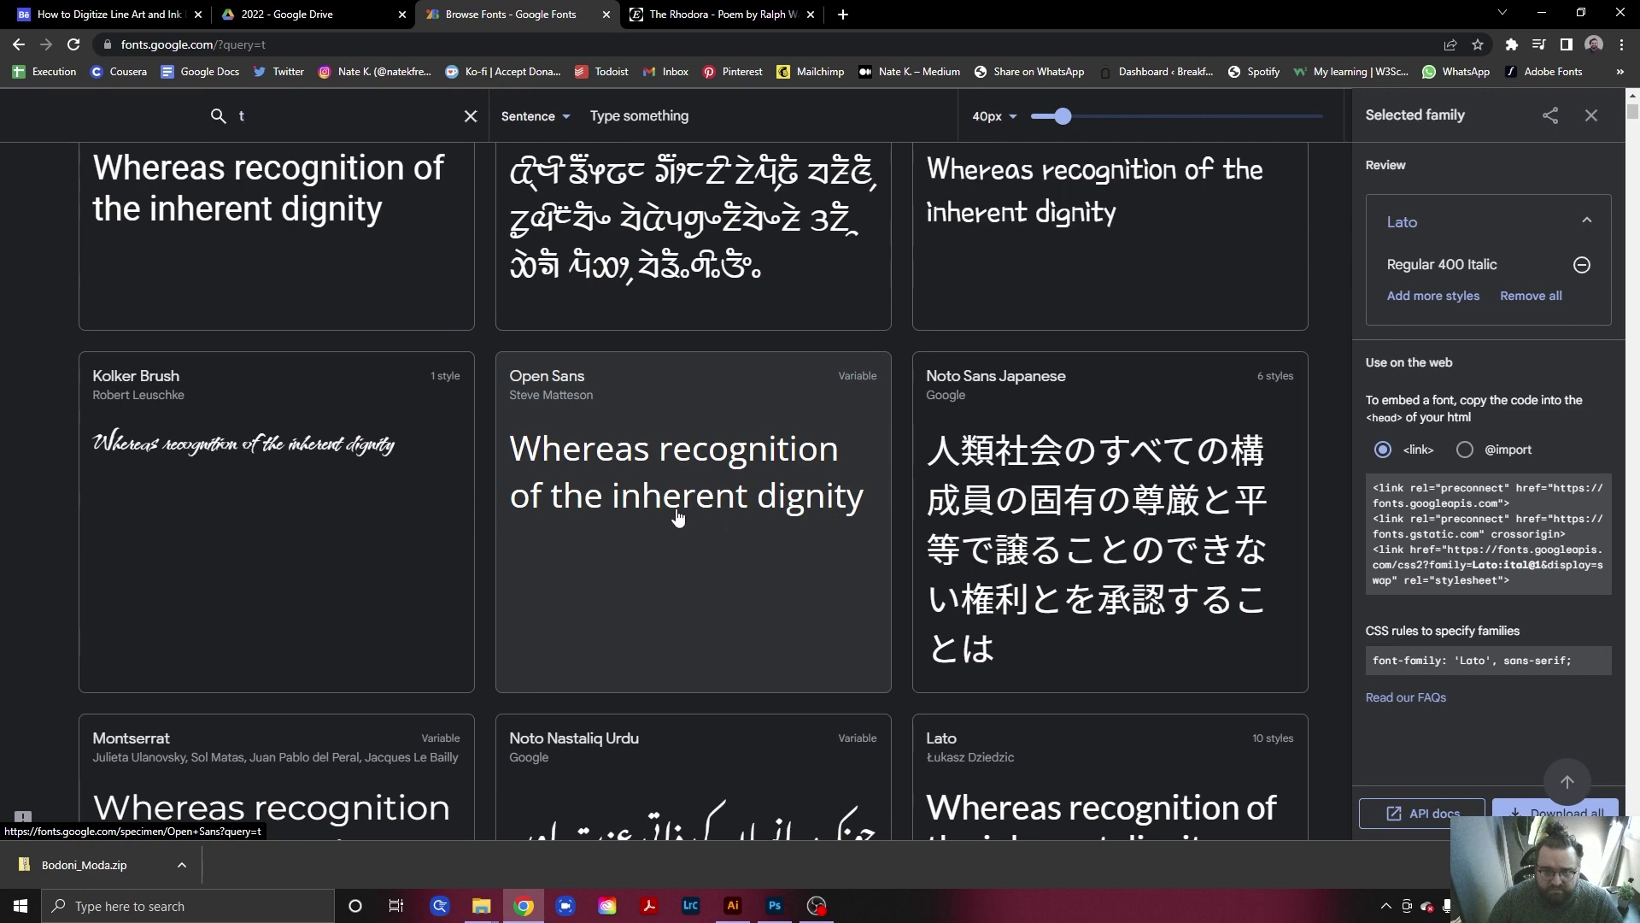
{"action": "scroll", "coordinate": [643, 549], "scroll_direction": "up", "scroll_amount": 3}
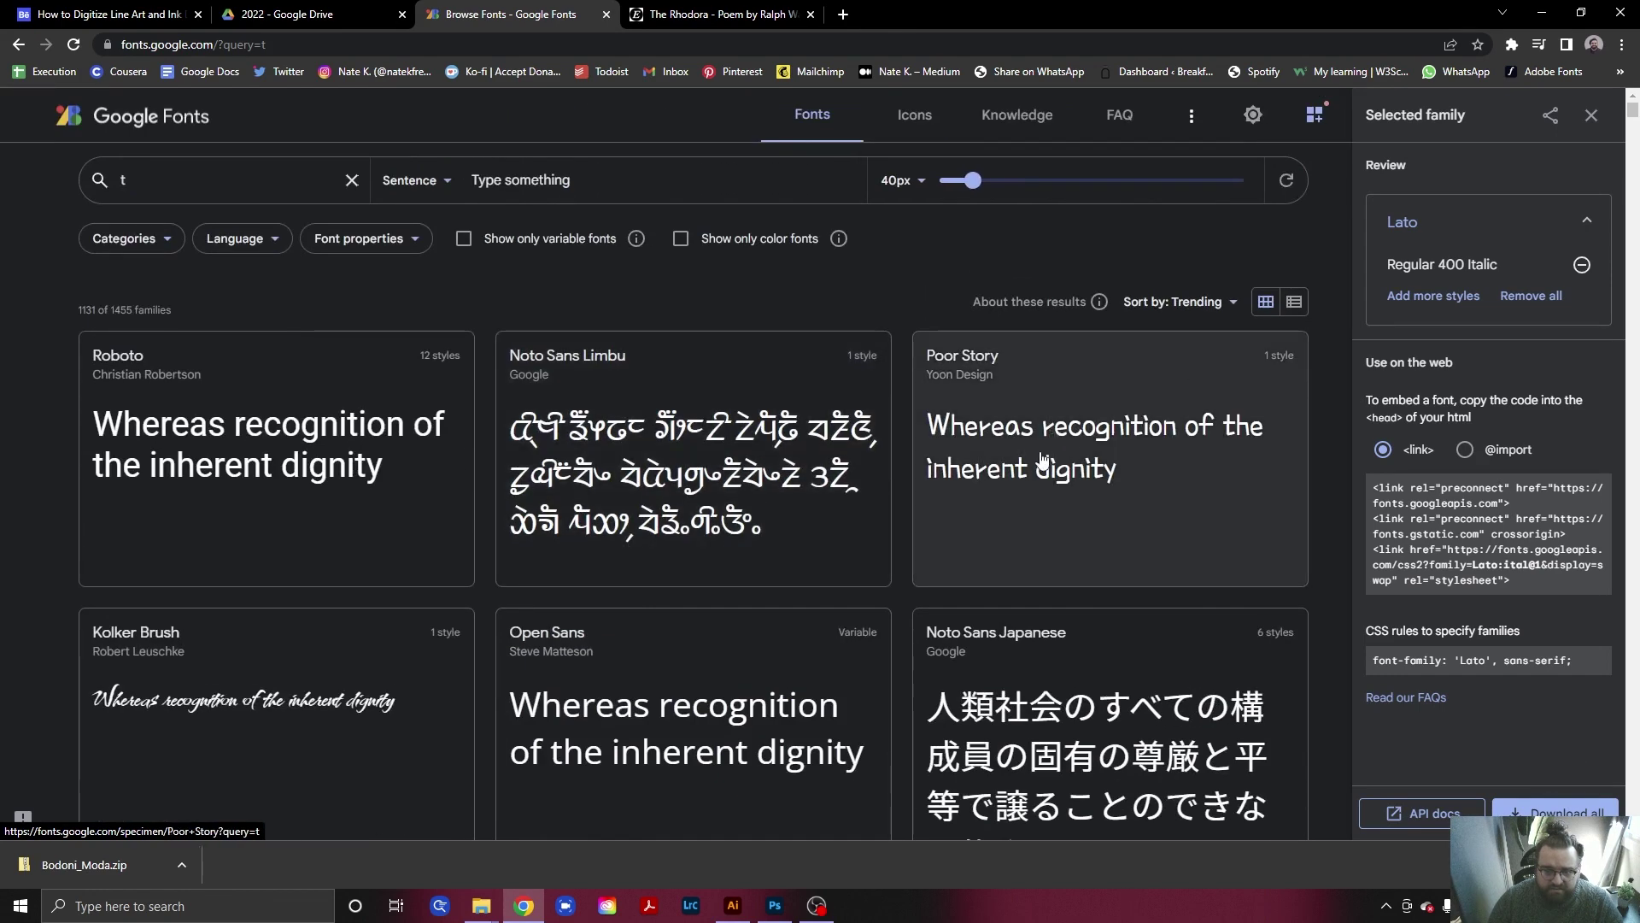
{"action": "key", "text": "BackSpace"}
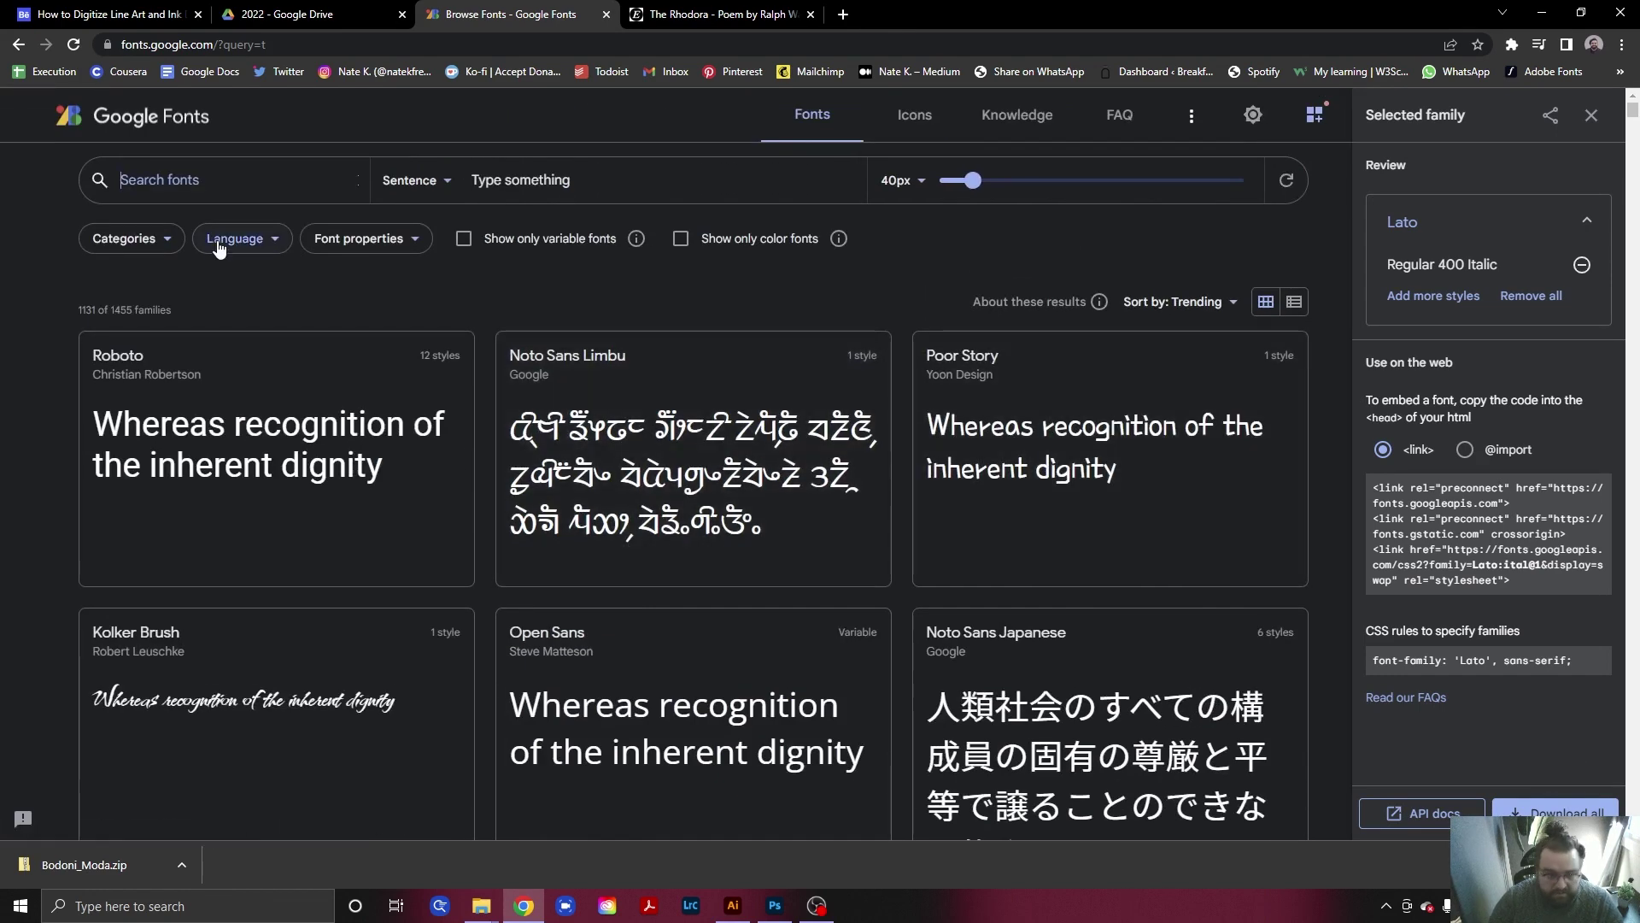
Browse the unfiltered Google Fonts listing for a typeface that could suit the poster's quote.
{"action": "scroll", "coordinate": [644, 480], "scroll_direction": "down", "scroll_amount": 7}
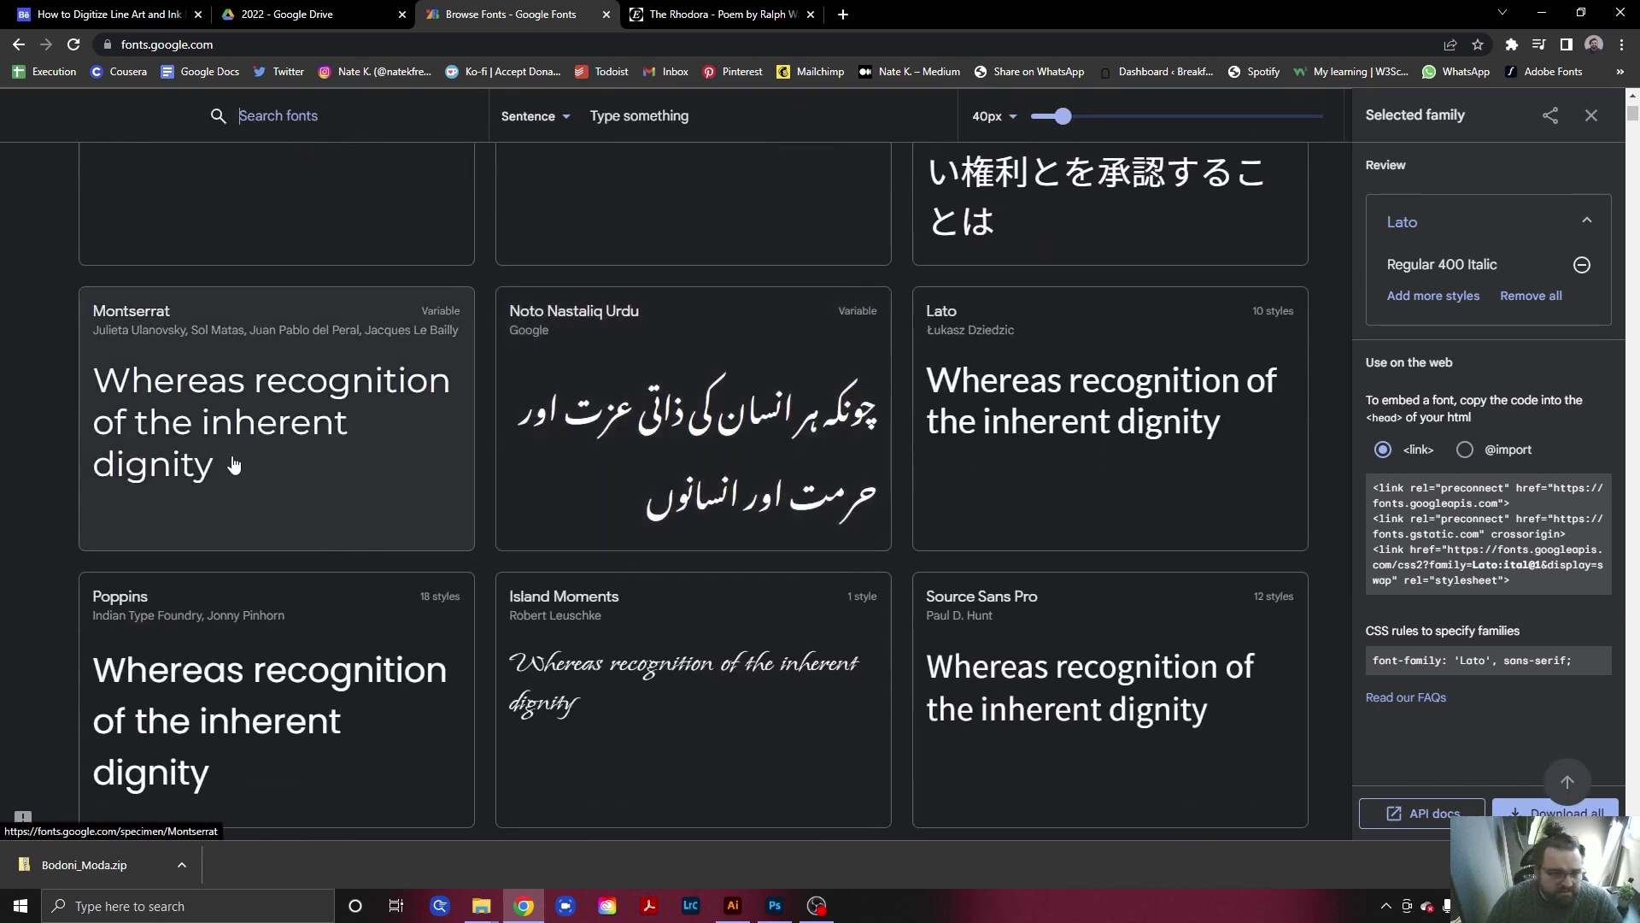
{"action": "scroll", "coordinate": [295, 482], "scroll_direction": "down", "scroll_amount": 1}
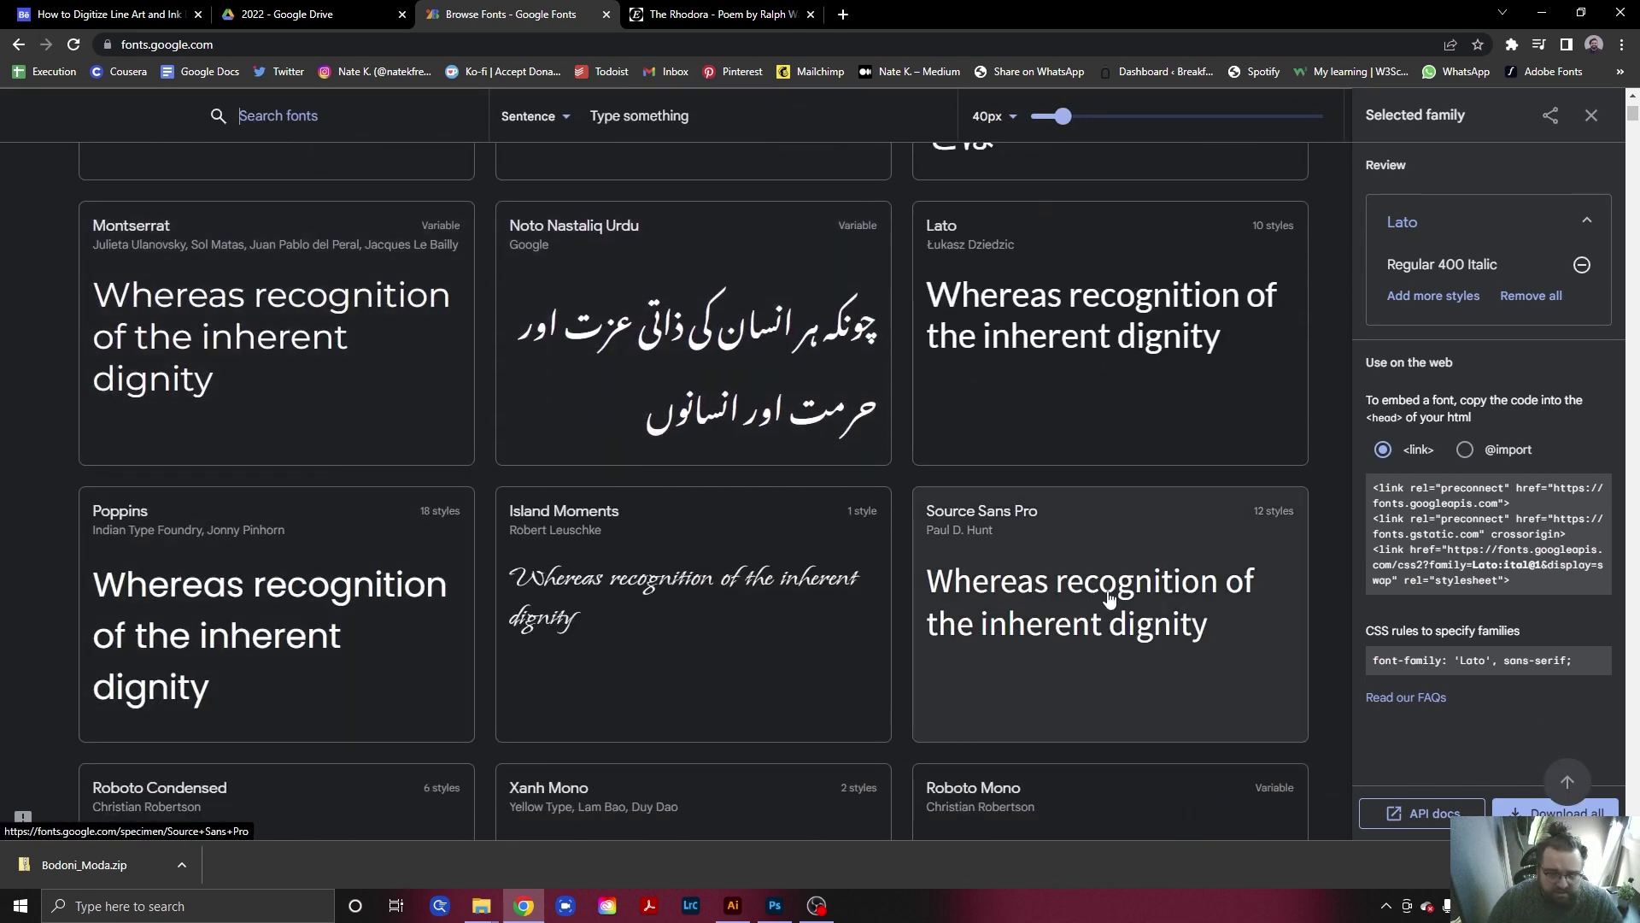
{"action": "scroll", "coordinate": [1109, 598], "scroll_direction": "down", "scroll_amount": 2}
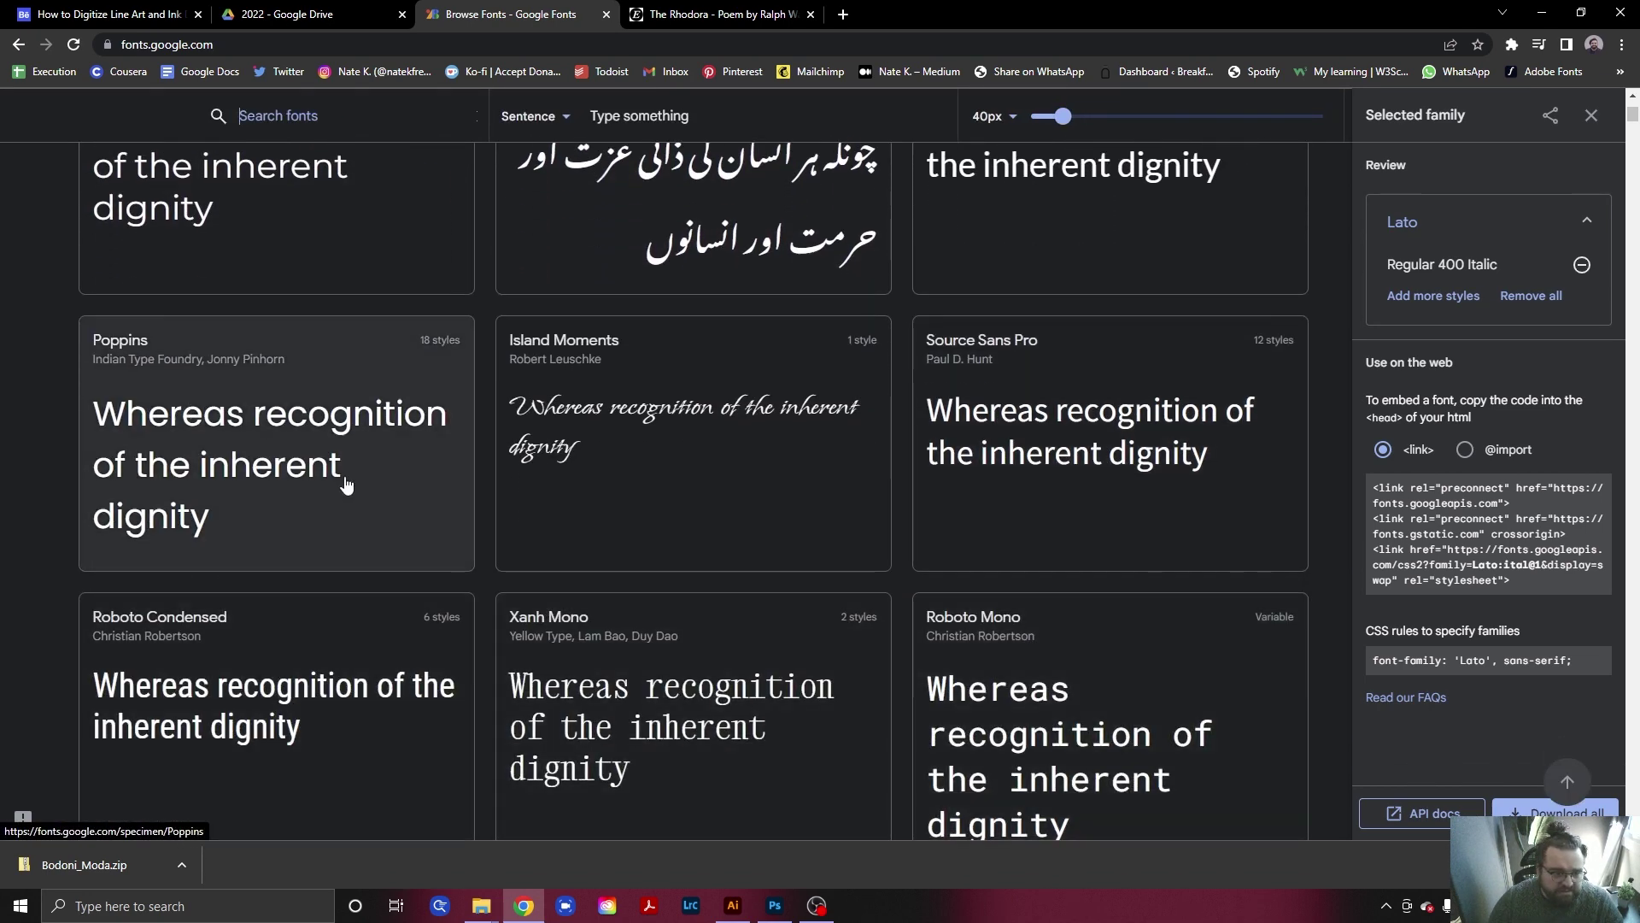
{"action": "scroll", "coordinate": [1137, 512], "scroll_direction": "down", "scroll_amount": 5}
{"action": "scroll", "coordinate": [1110, 565], "scroll_direction": "down", "scroll_amount": 3}
{"action": "scroll", "coordinate": [612, 510], "scroll_direction": "down", "scroll_amount": 2}
{"action": "scroll", "coordinate": [613, 510], "scroll_direction": "down", "scroll_amount": 3}
{"action": "scroll", "coordinate": [513, 542], "scroll_direction": "down", "scroll_amount": 5}
{"action": "scroll", "coordinate": [444, 518], "scroll_direction": "down", "scroll_amount": 3}
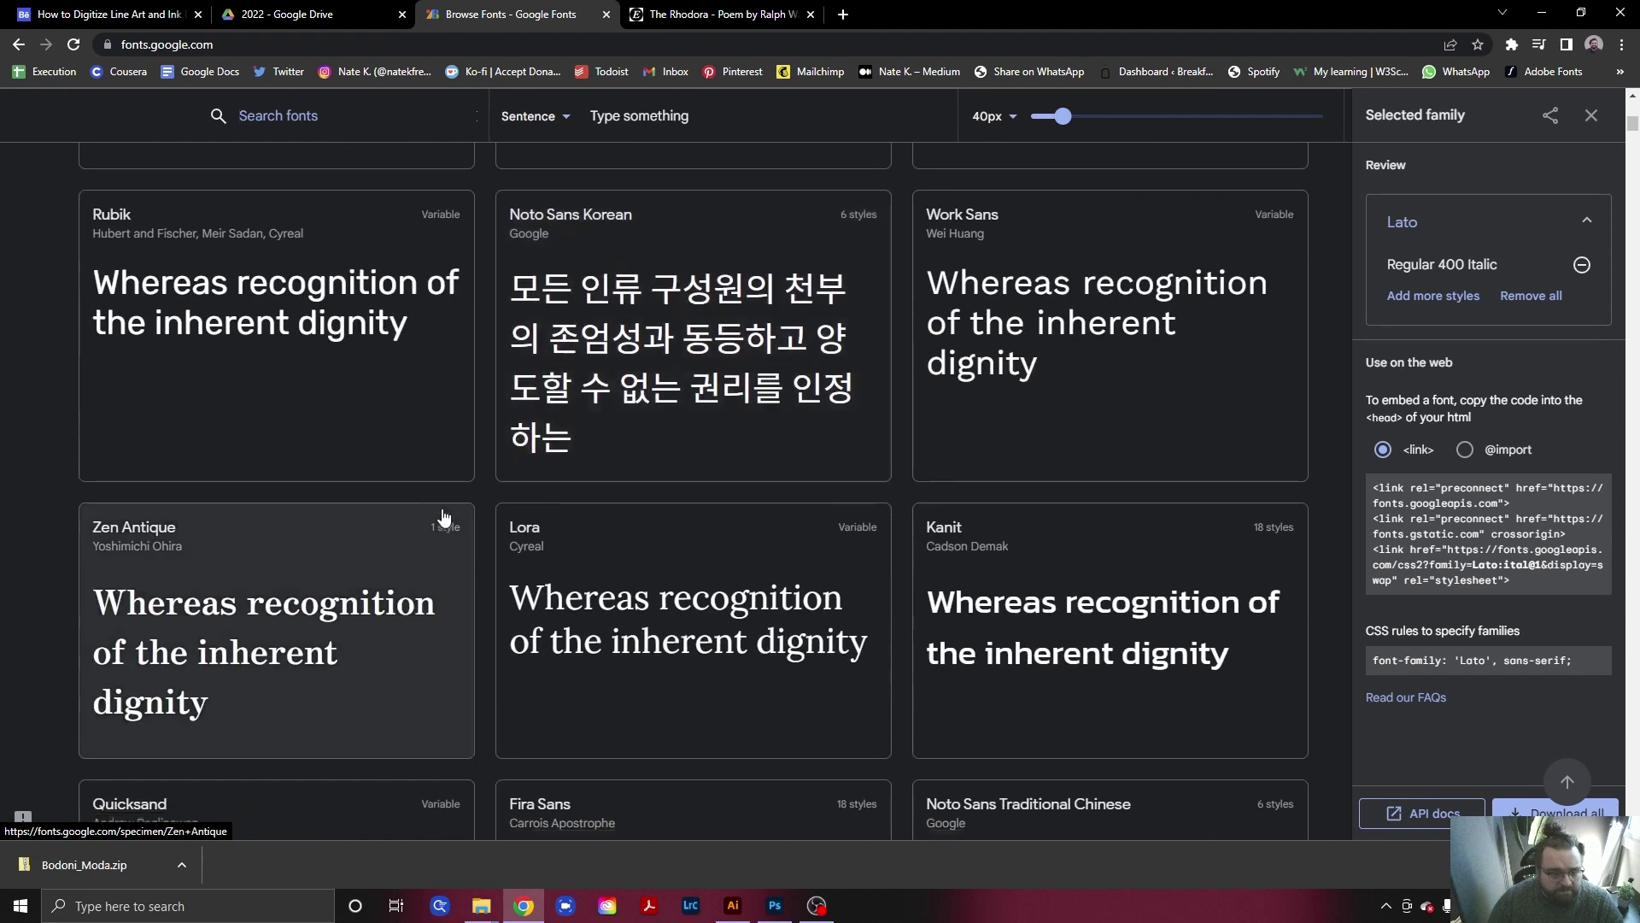
{"action": "scroll", "coordinate": [444, 517], "scroll_direction": "down", "scroll_amount": 3}
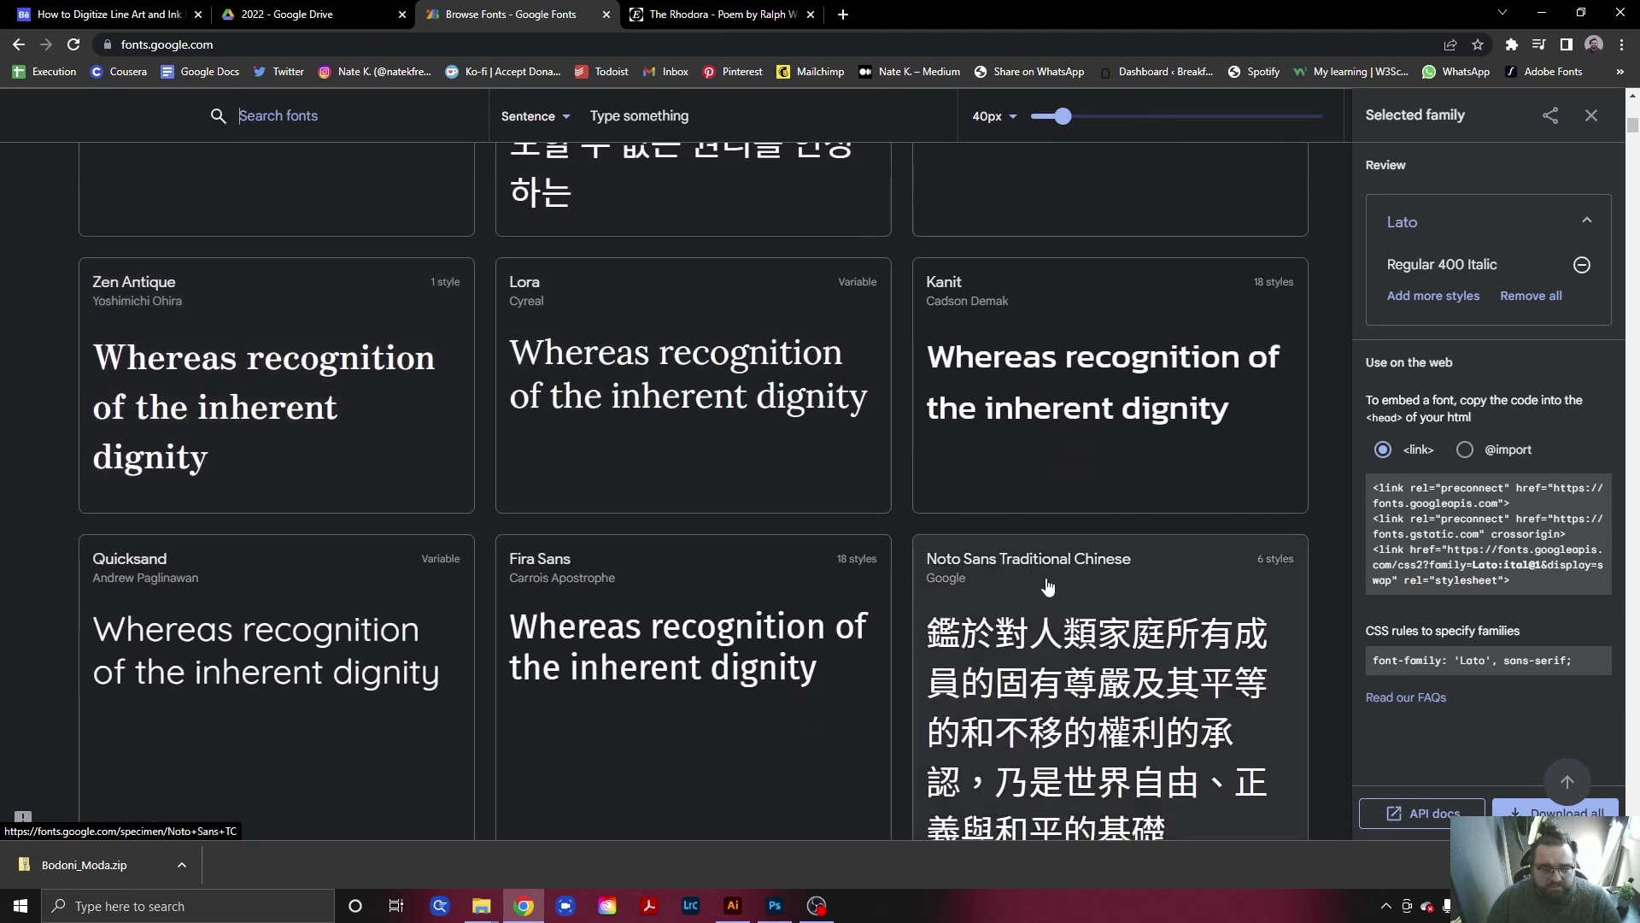
{"action": "scroll", "coordinate": [1038, 598], "scroll_direction": "down", "scroll_amount": 5}
{"action": "scroll", "coordinate": [1036, 603], "scroll_direction": "down", "scroll_amount": 6}
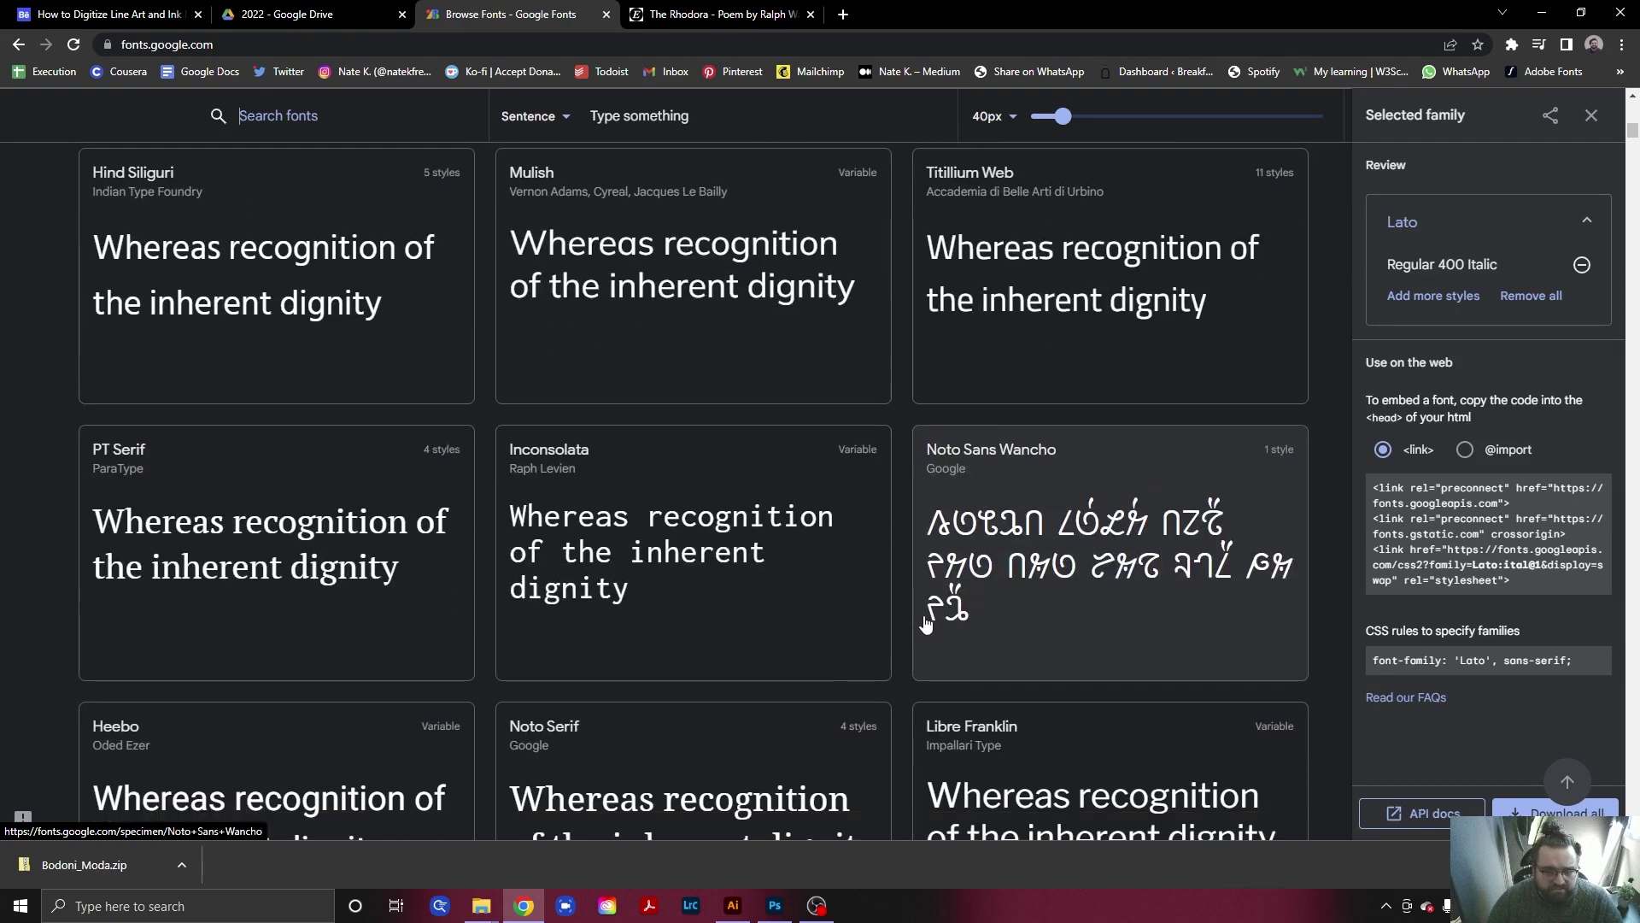
{"action": "scroll", "coordinate": [934, 604], "scroll_direction": "down", "scroll_amount": 4}
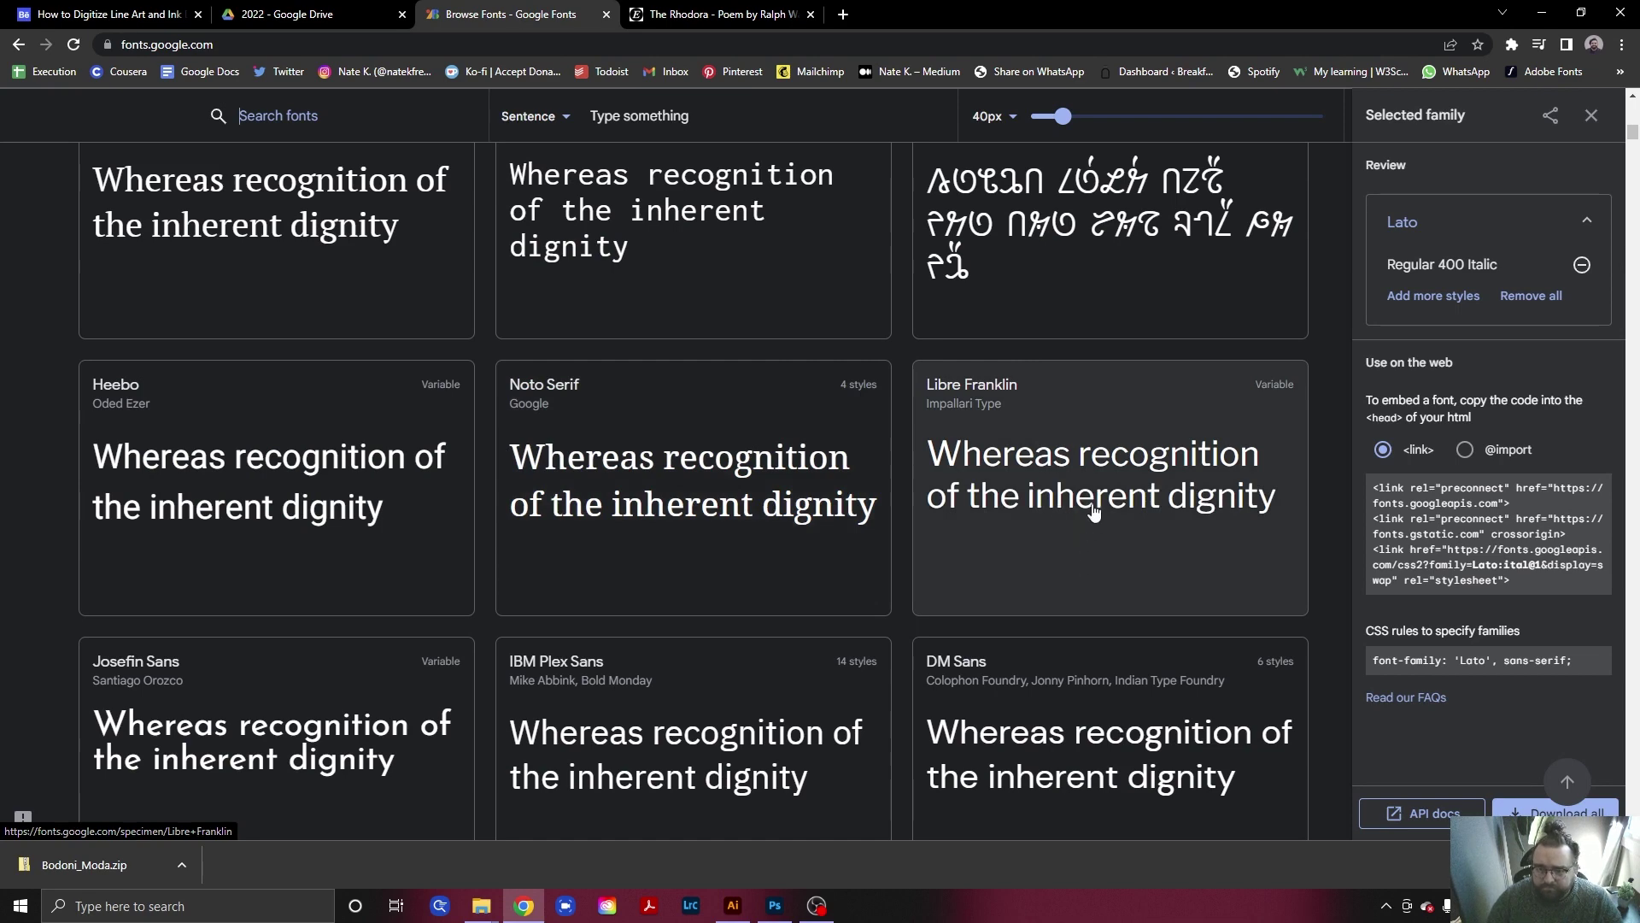
Switch to Photoshop and check the fonts of the Emerson label and the quote text.
{"action": "key", "text": "alt+Tab"}
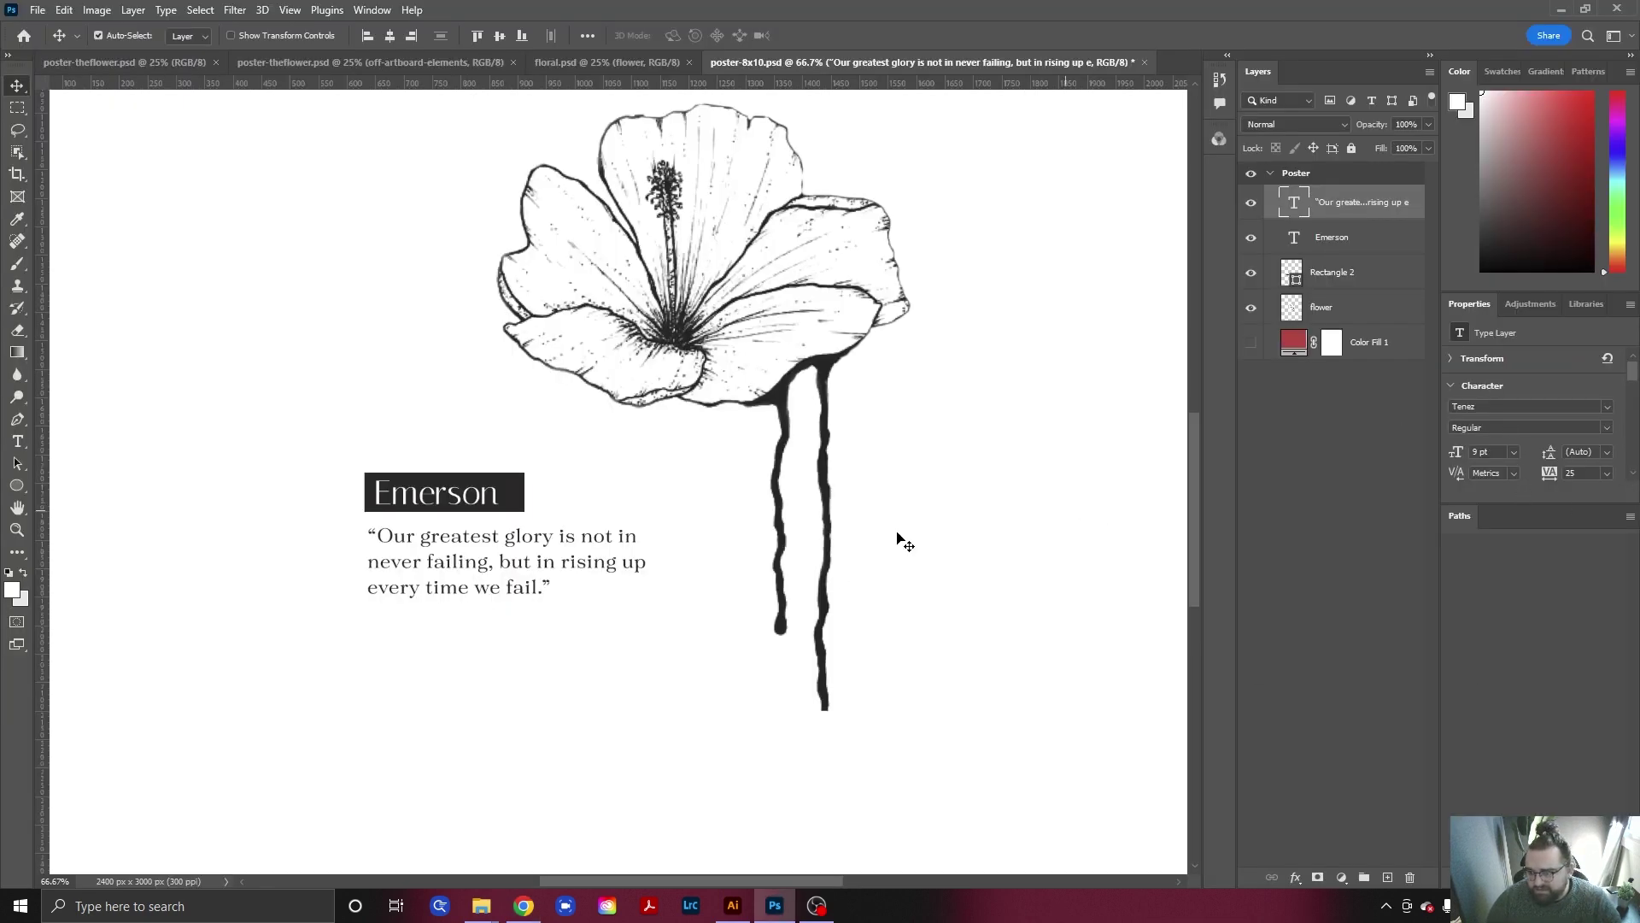
{"action": "left_click", "coordinate": [454, 509]}
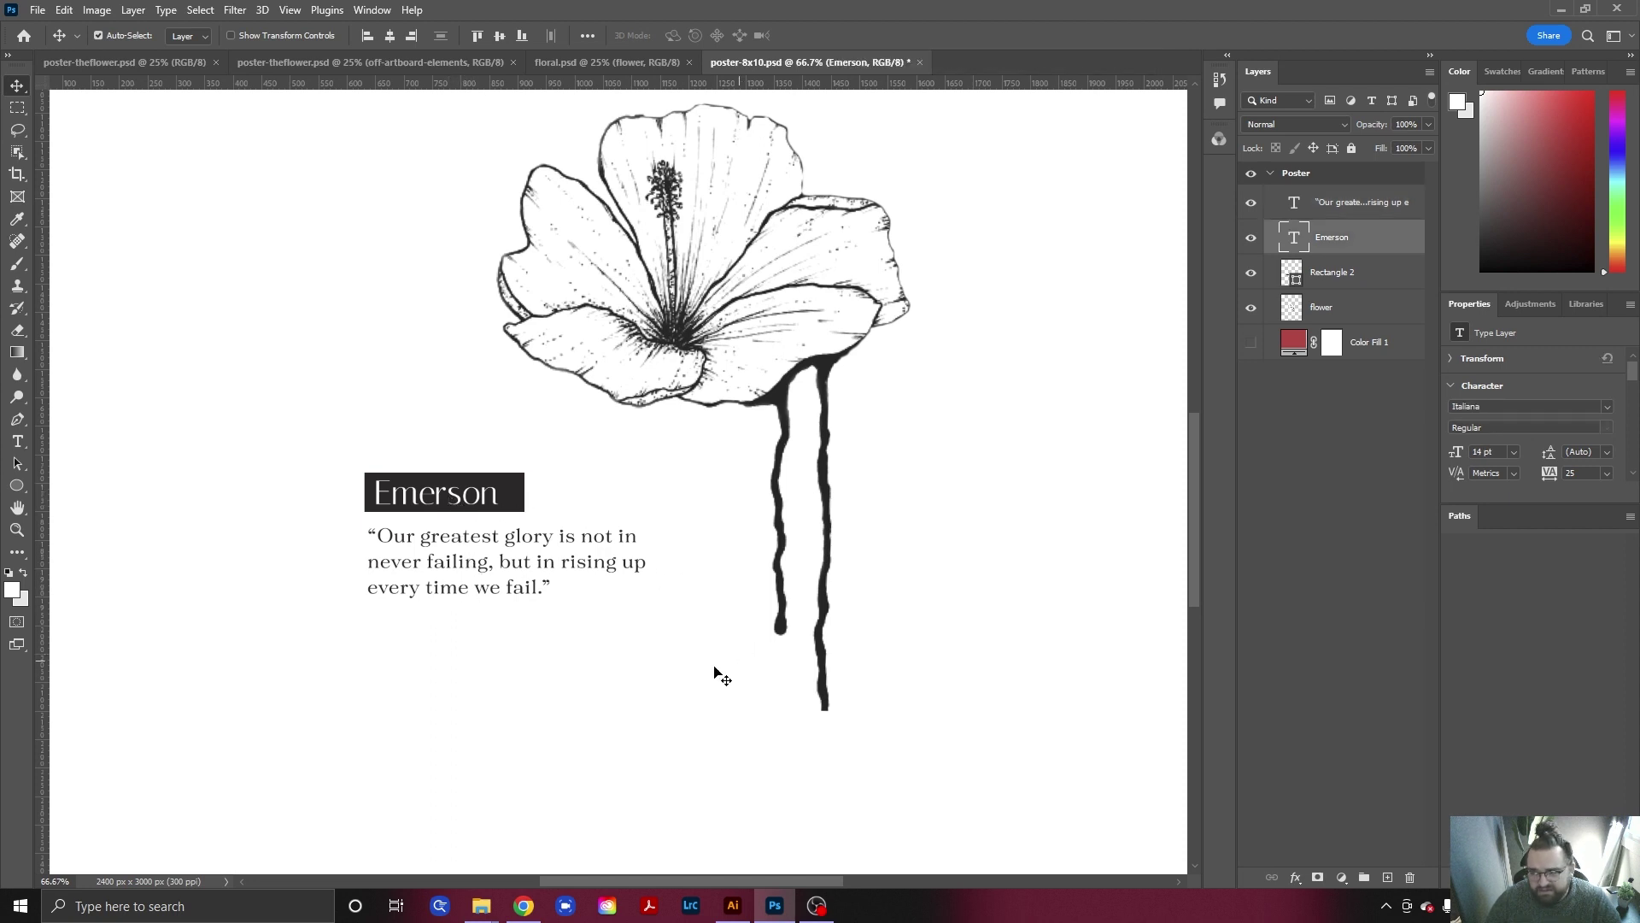
{"action": "left_click", "coordinate": [468, 570]}
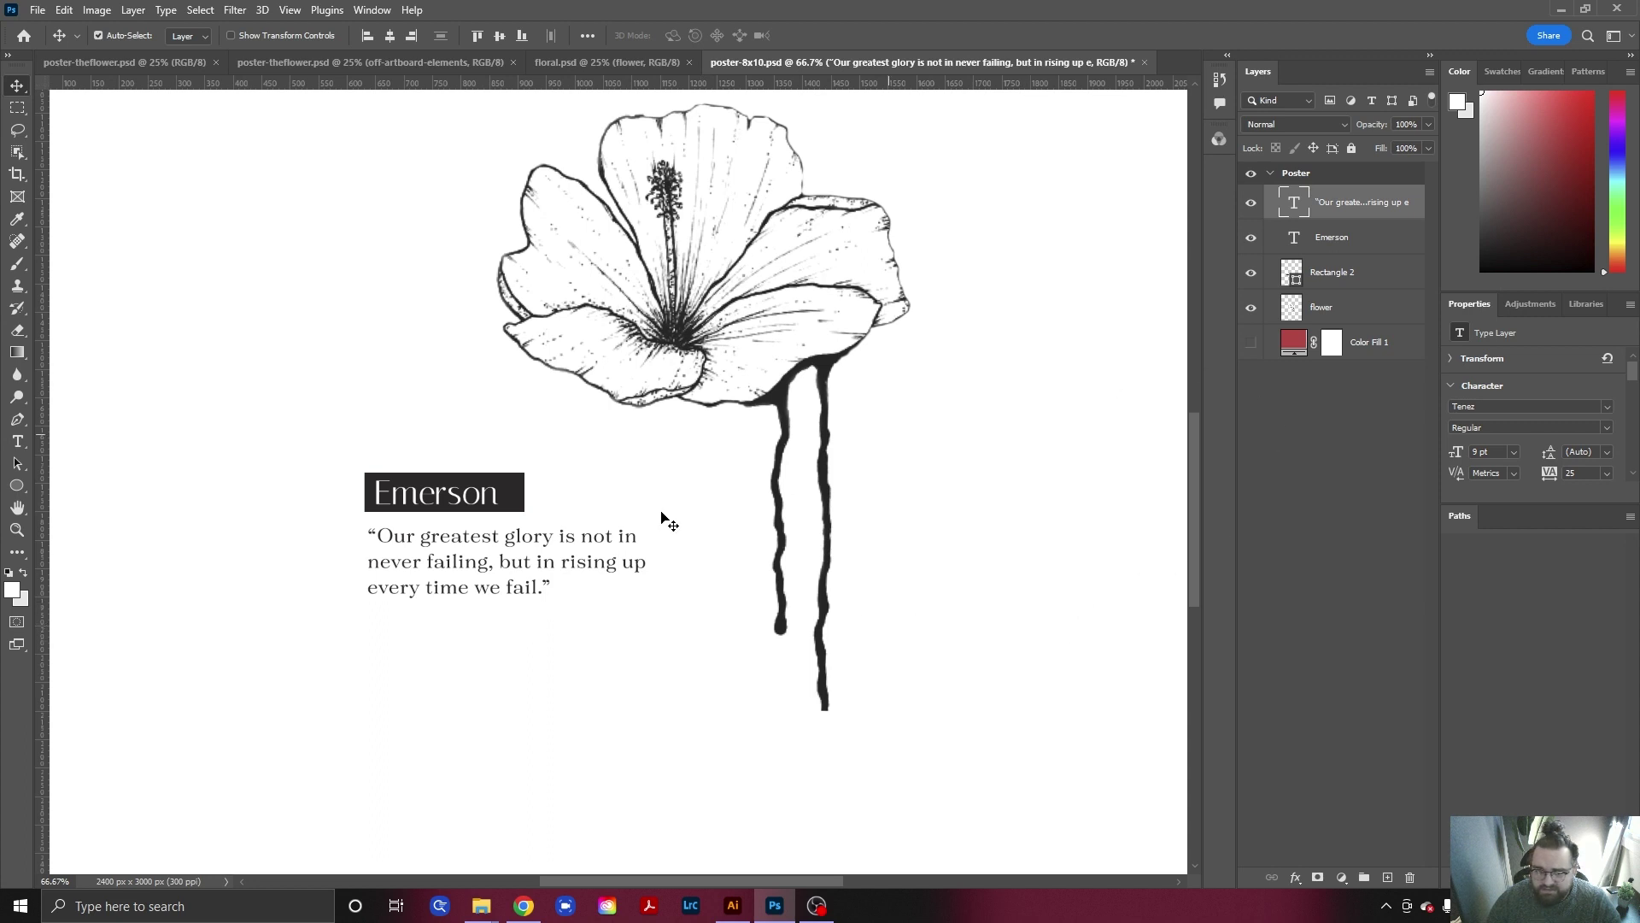
{"action": "left_click", "coordinate": [650, 668]}
Examine the Emerson label and quote at whole-poster scale and close up at 100%.
{"action": "key", "text": "z"}
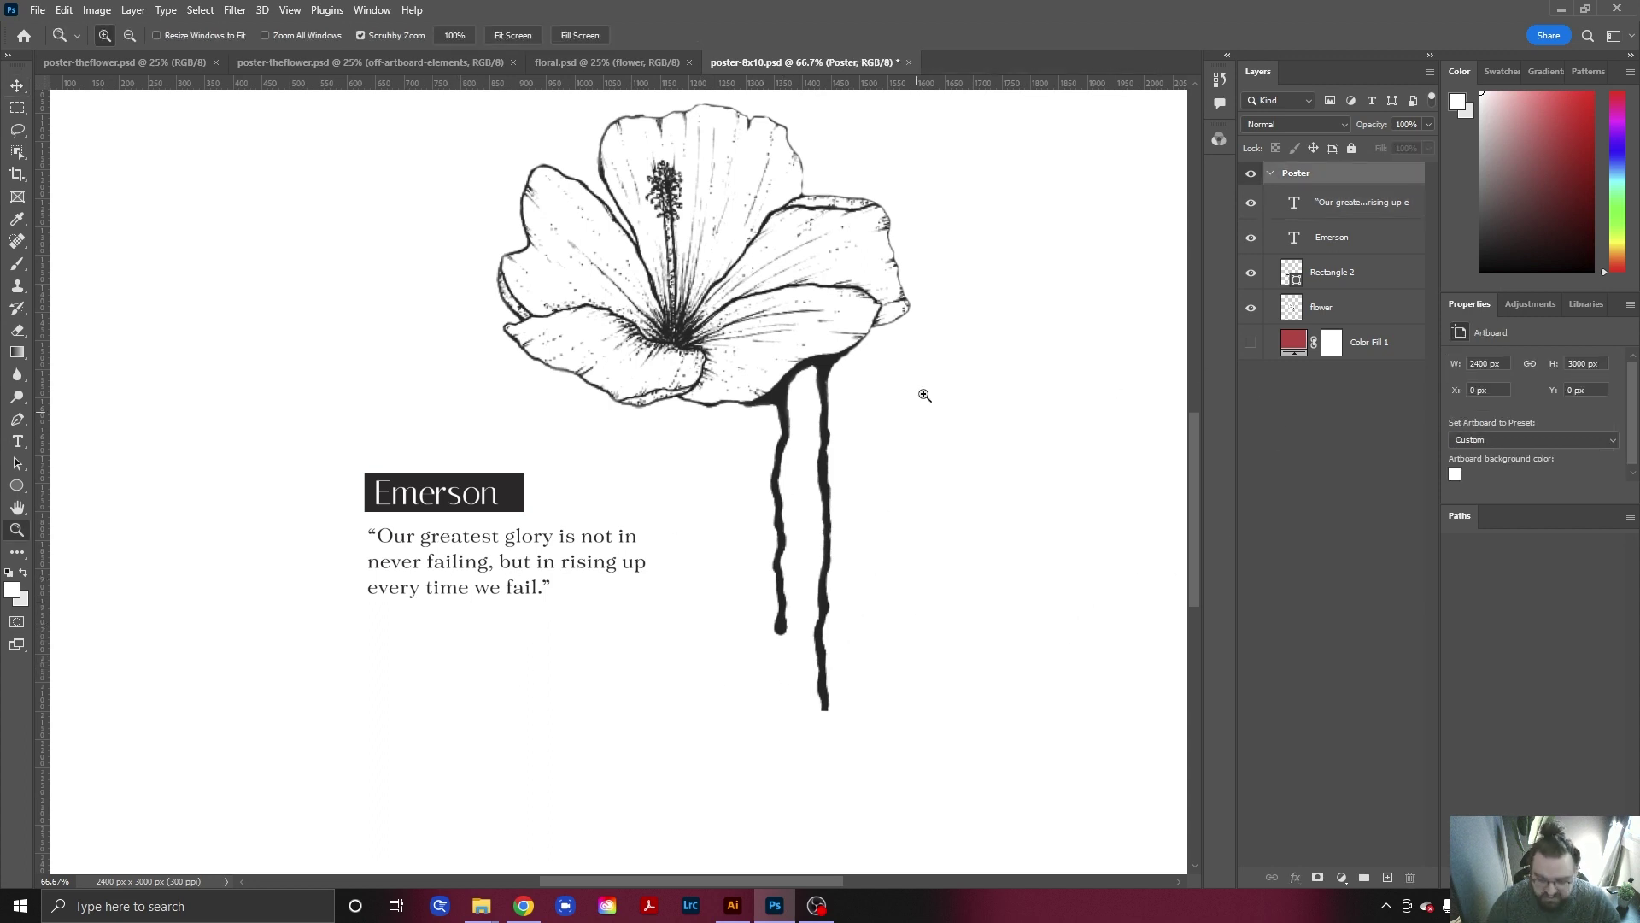
{"action": "left_click", "coordinate": [927, 381], "text": "alt"}
{"action": "left_click_drag", "start_coordinate": [738, 459], "coordinate": [585, 546]}
{"action": "key", "text": "v"}
{"action": "left_click", "coordinate": [510, 562]}
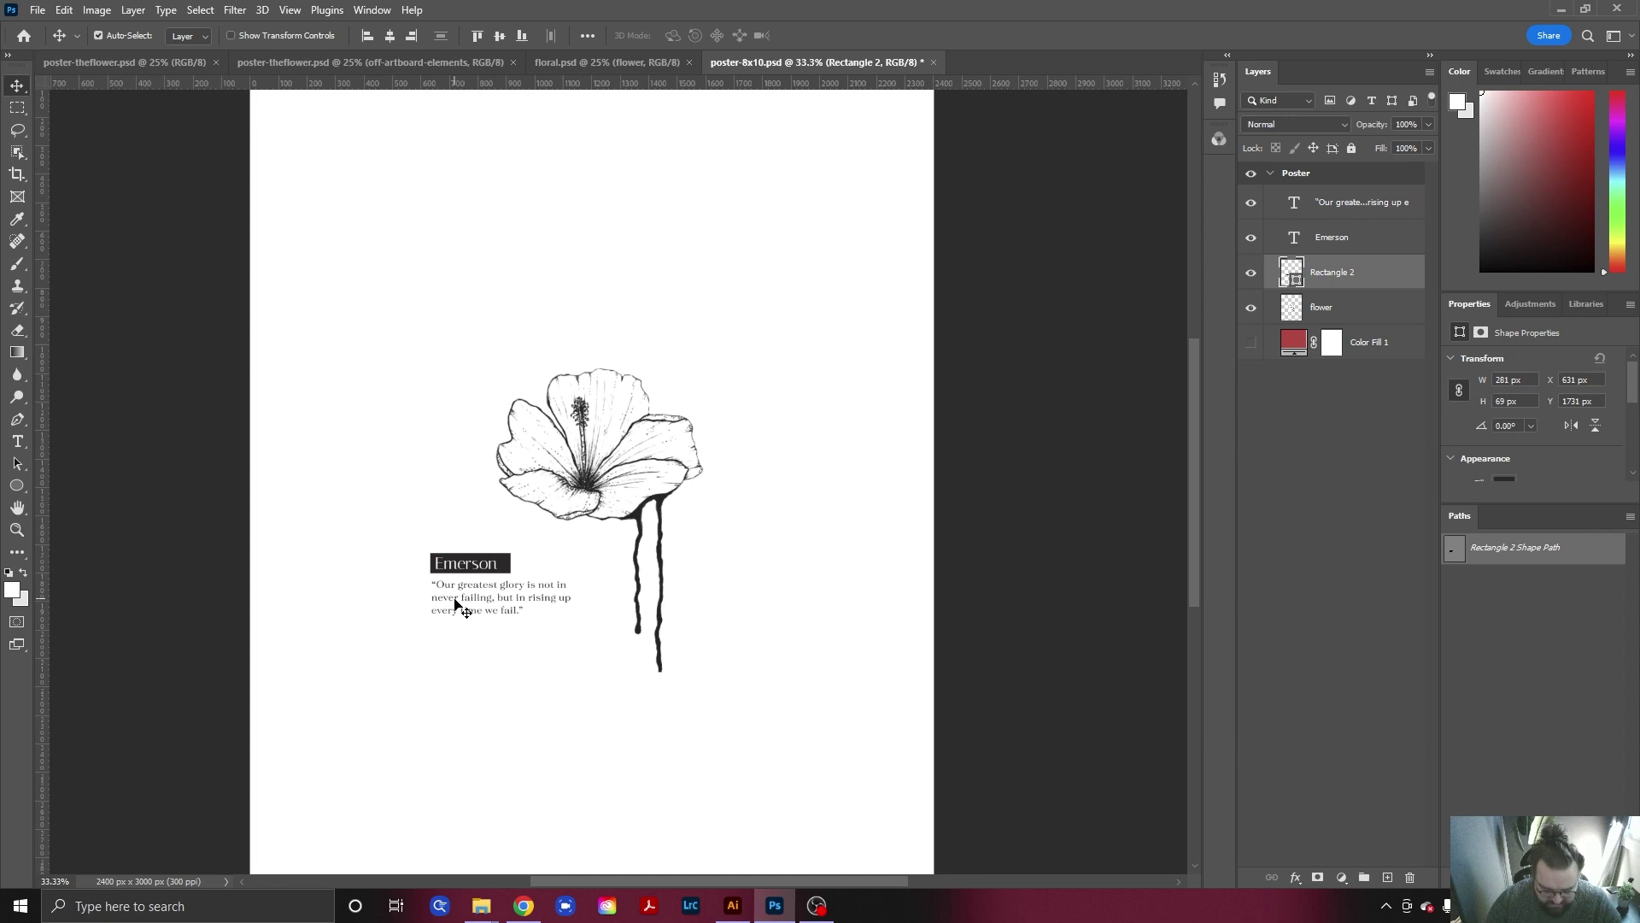
{"action": "key", "text": "z"}
{"action": "left_click", "coordinate": [466, 564]}
{"action": "left_click", "coordinate": [466, 564]}
{"action": "left_click", "coordinate": [479, 566]}
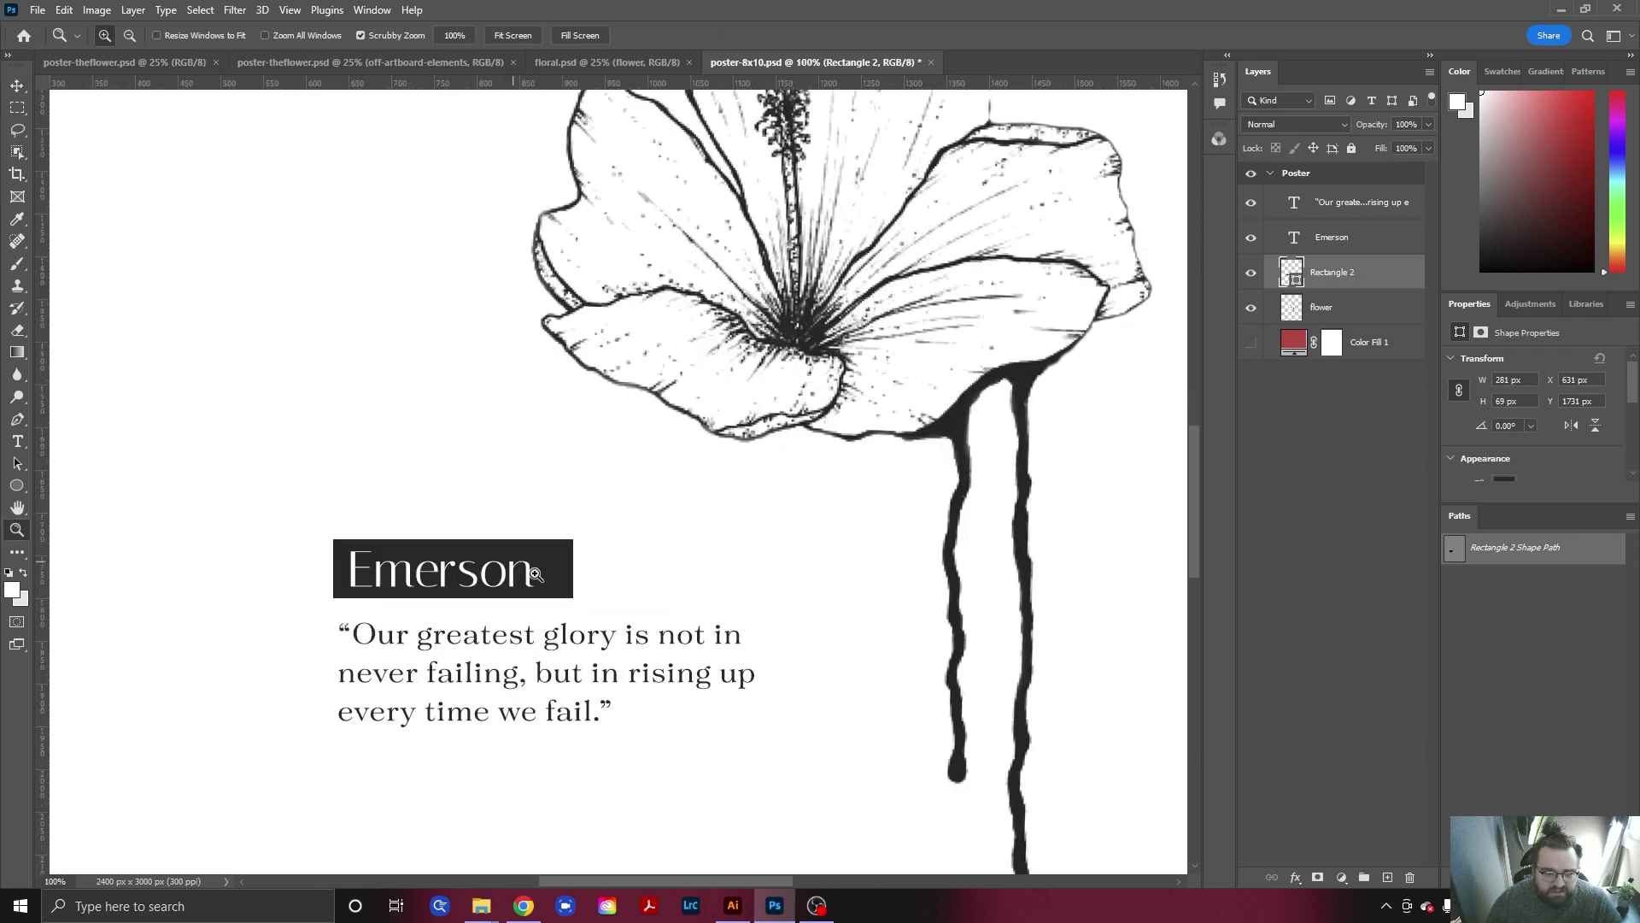
{"action": "key", "text": "v"}
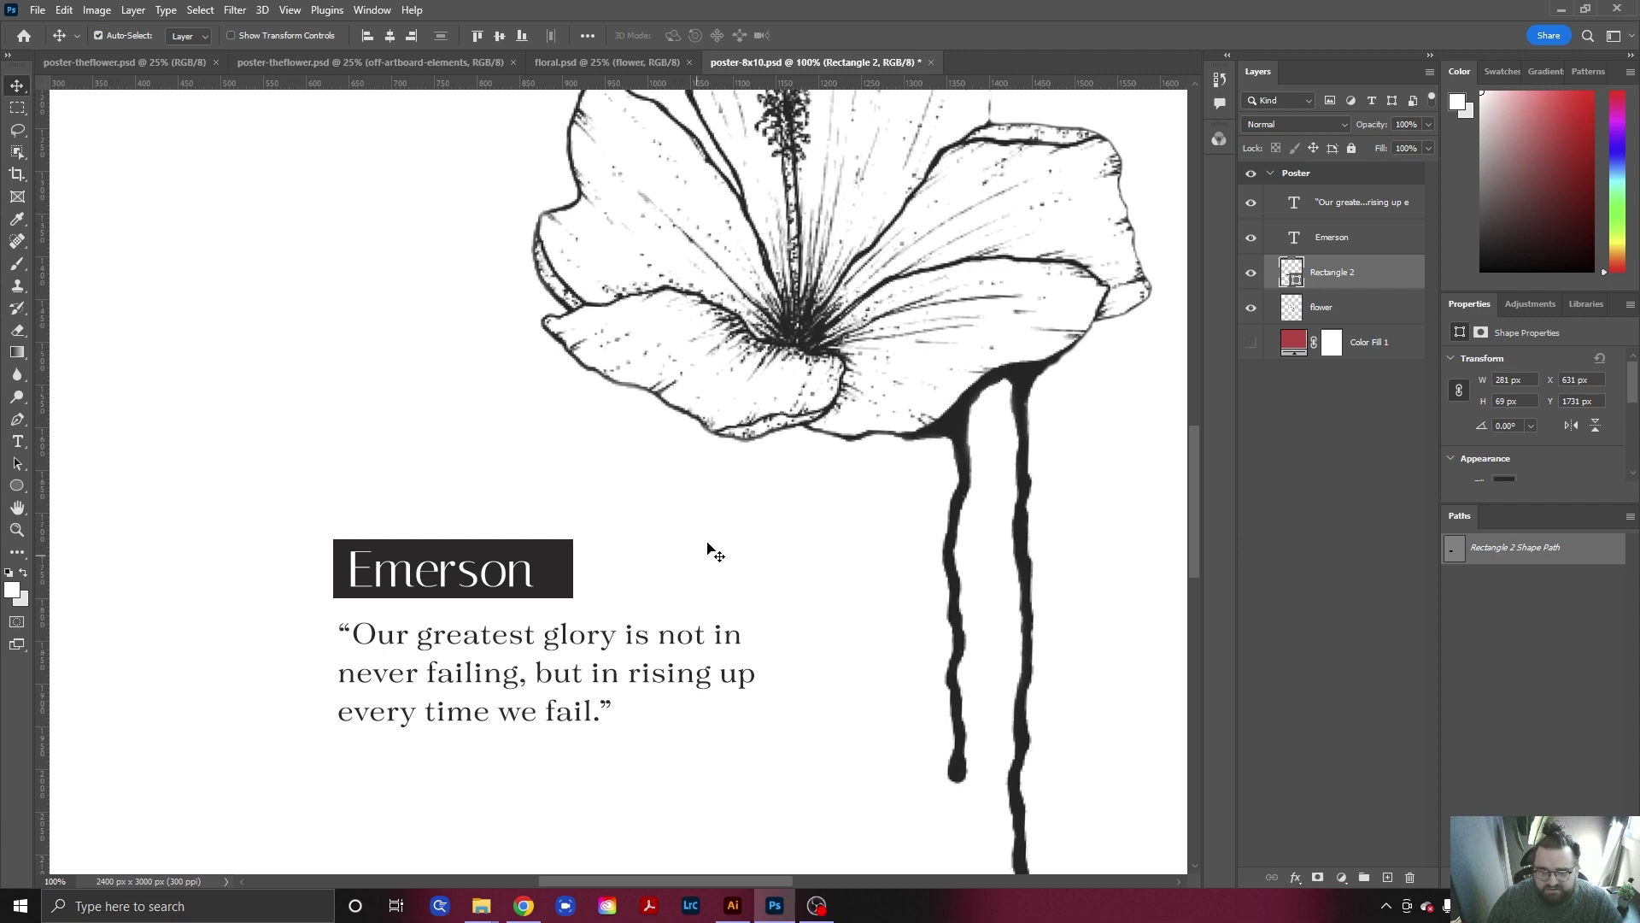
{"action": "scroll", "coordinate": [743, 557], "scroll_direction": "down", "scroll_amount": 1}
{"action": "scroll", "coordinate": [752, 564], "scroll_direction": "up", "scroll_amount": 2}
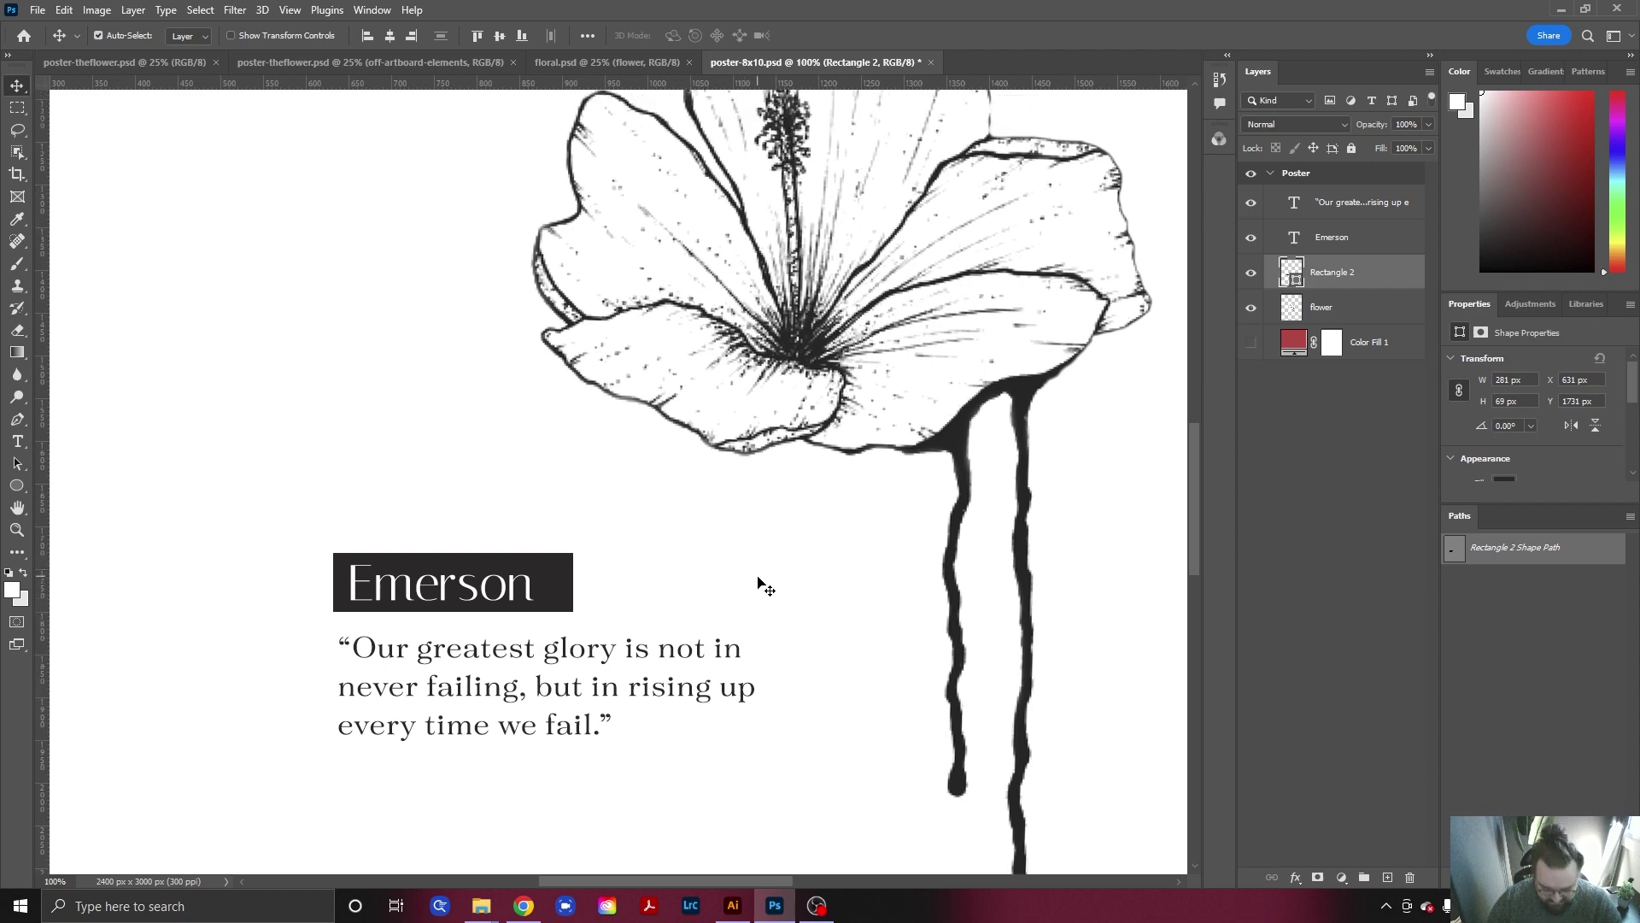
Review the label and quote against the flower at 50% and inspect their two text layers.
{"action": "key", "text": "z"}
{"action": "left_click", "coordinate": [652, 450], "text": "alt"}
{"action": "left_click", "coordinate": [652, 450], "text": "alt"}
{"action": "left_click_drag", "start_coordinate": [758, 459], "coordinate": [652, 485]}
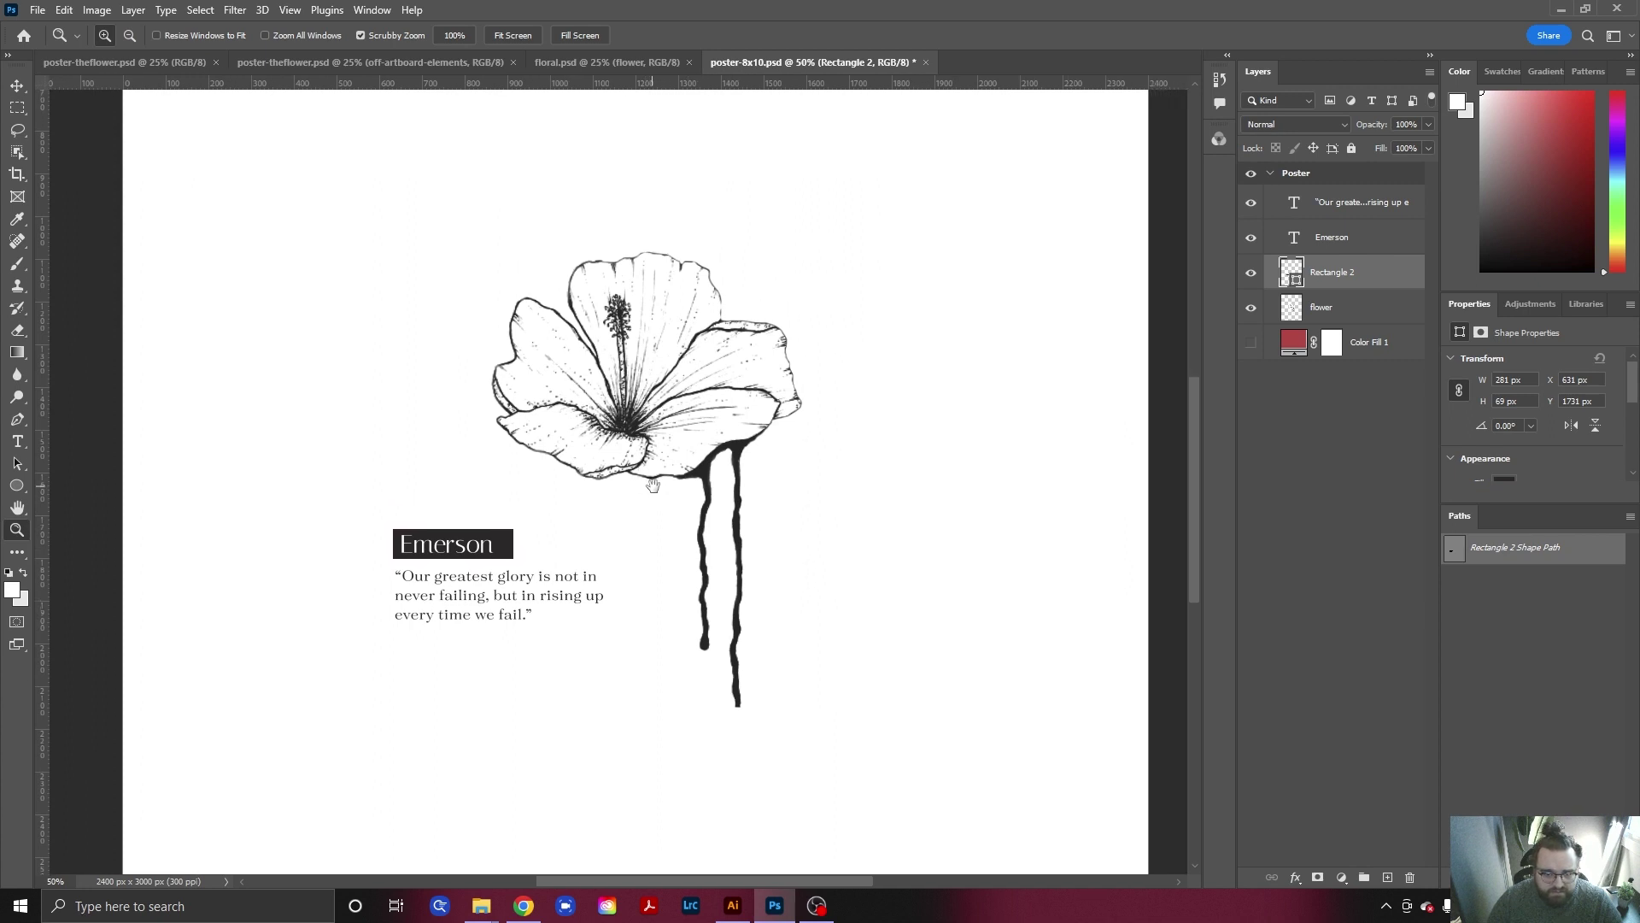
{"action": "key", "text": "v"}
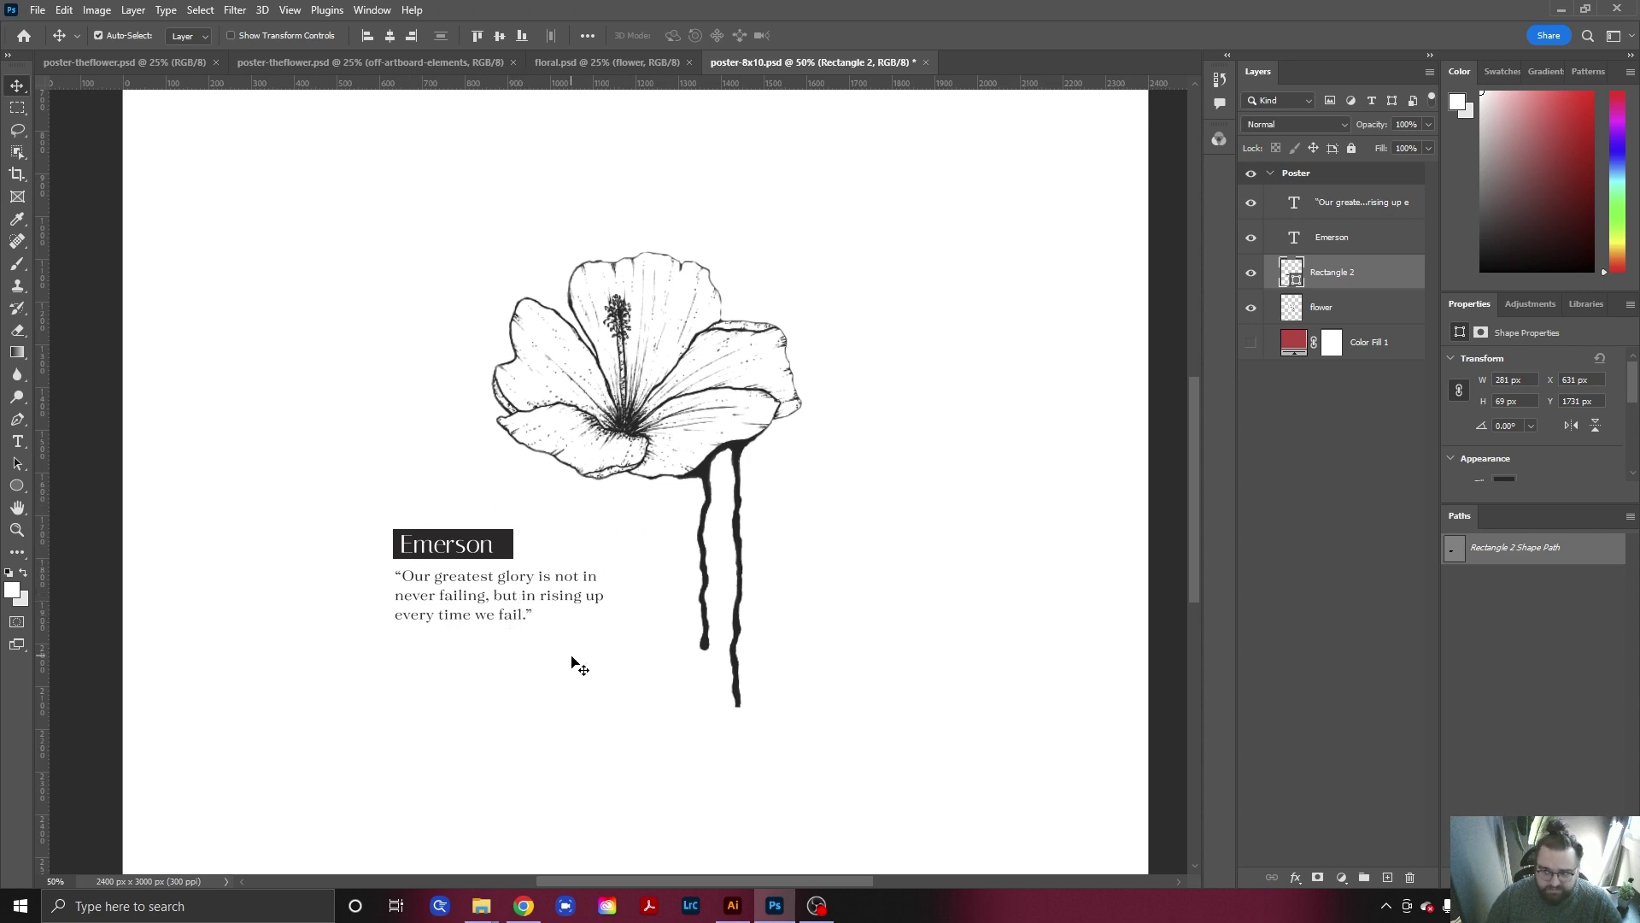
{"action": "left_click", "coordinate": [1354, 237]}
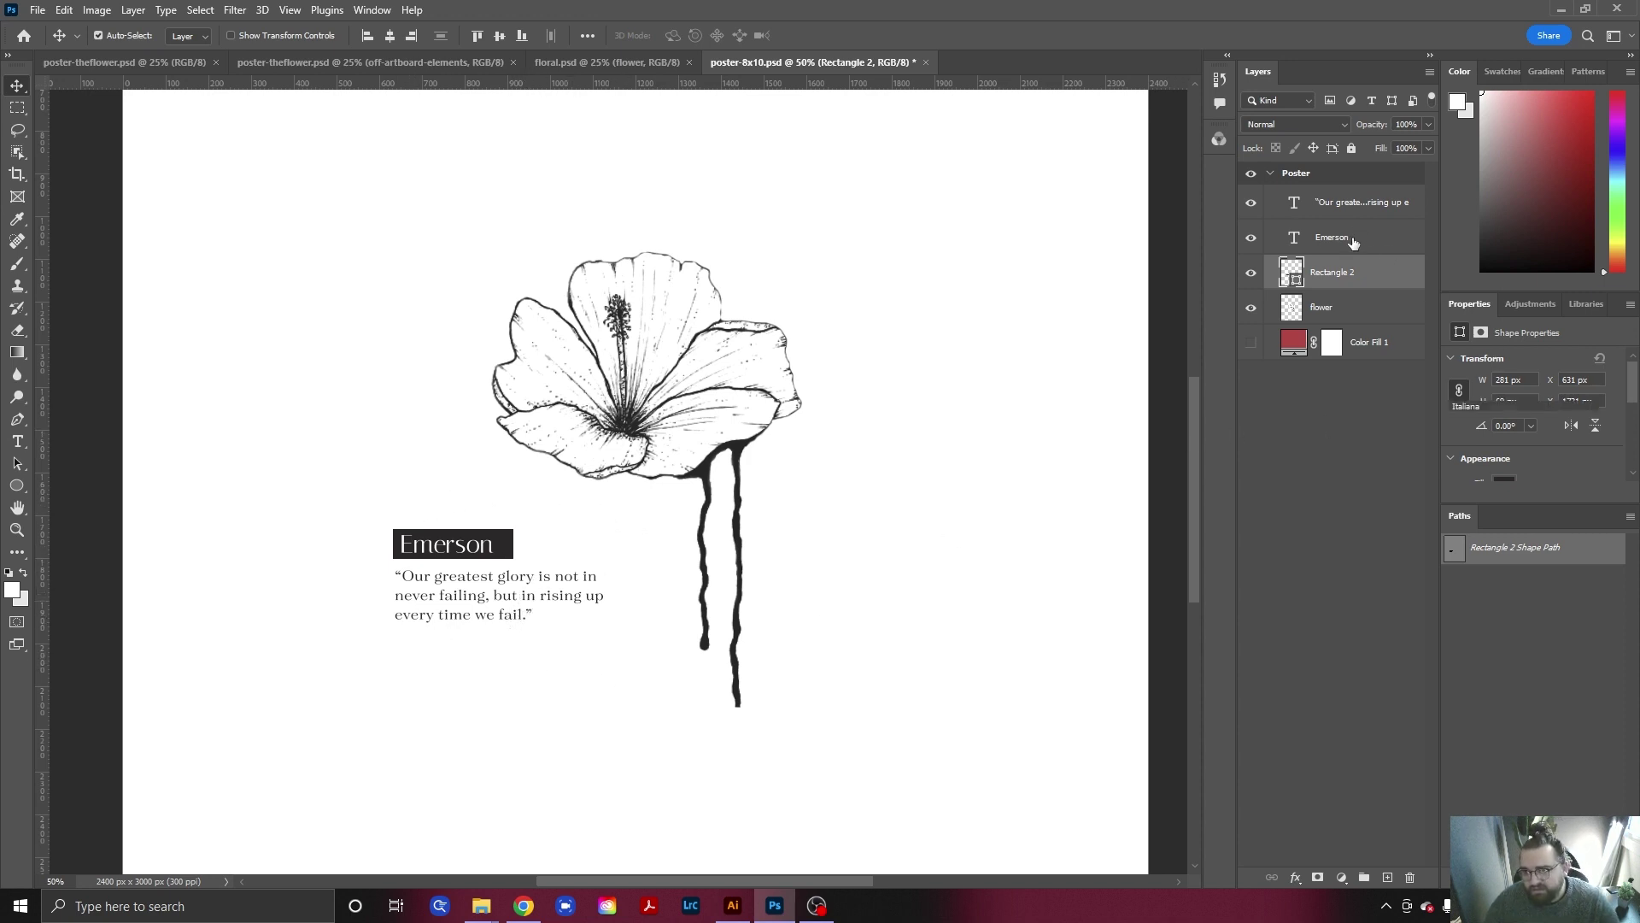
{"action": "left_click", "coordinate": [1345, 205], "text": "shift"}
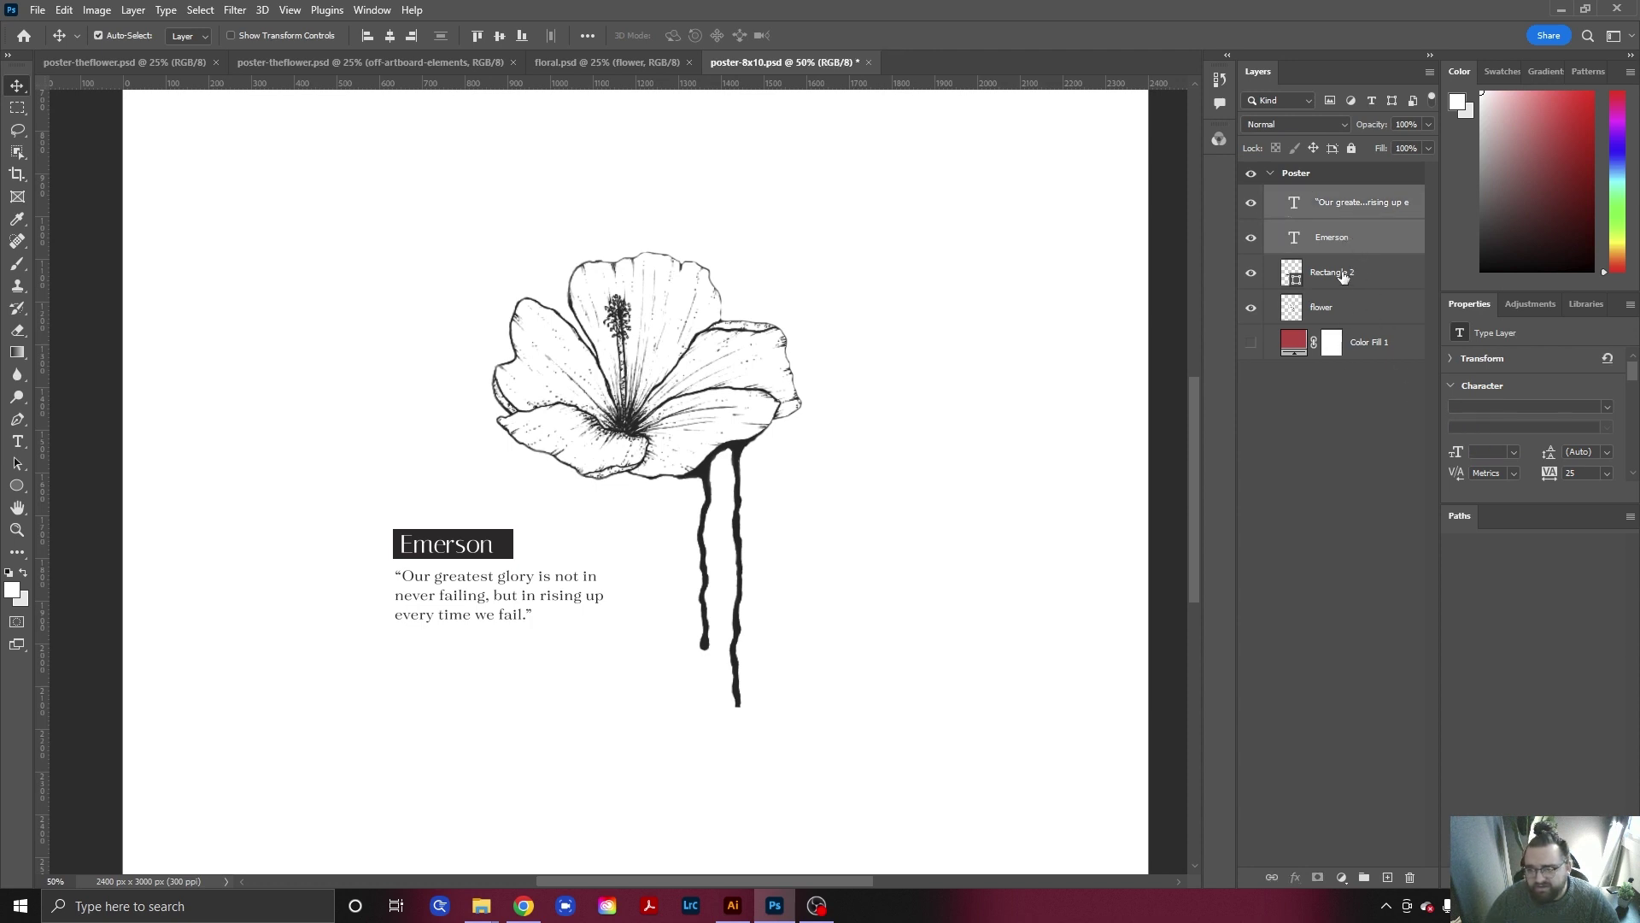
{"action": "left_click", "coordinate": [1338, 453]}
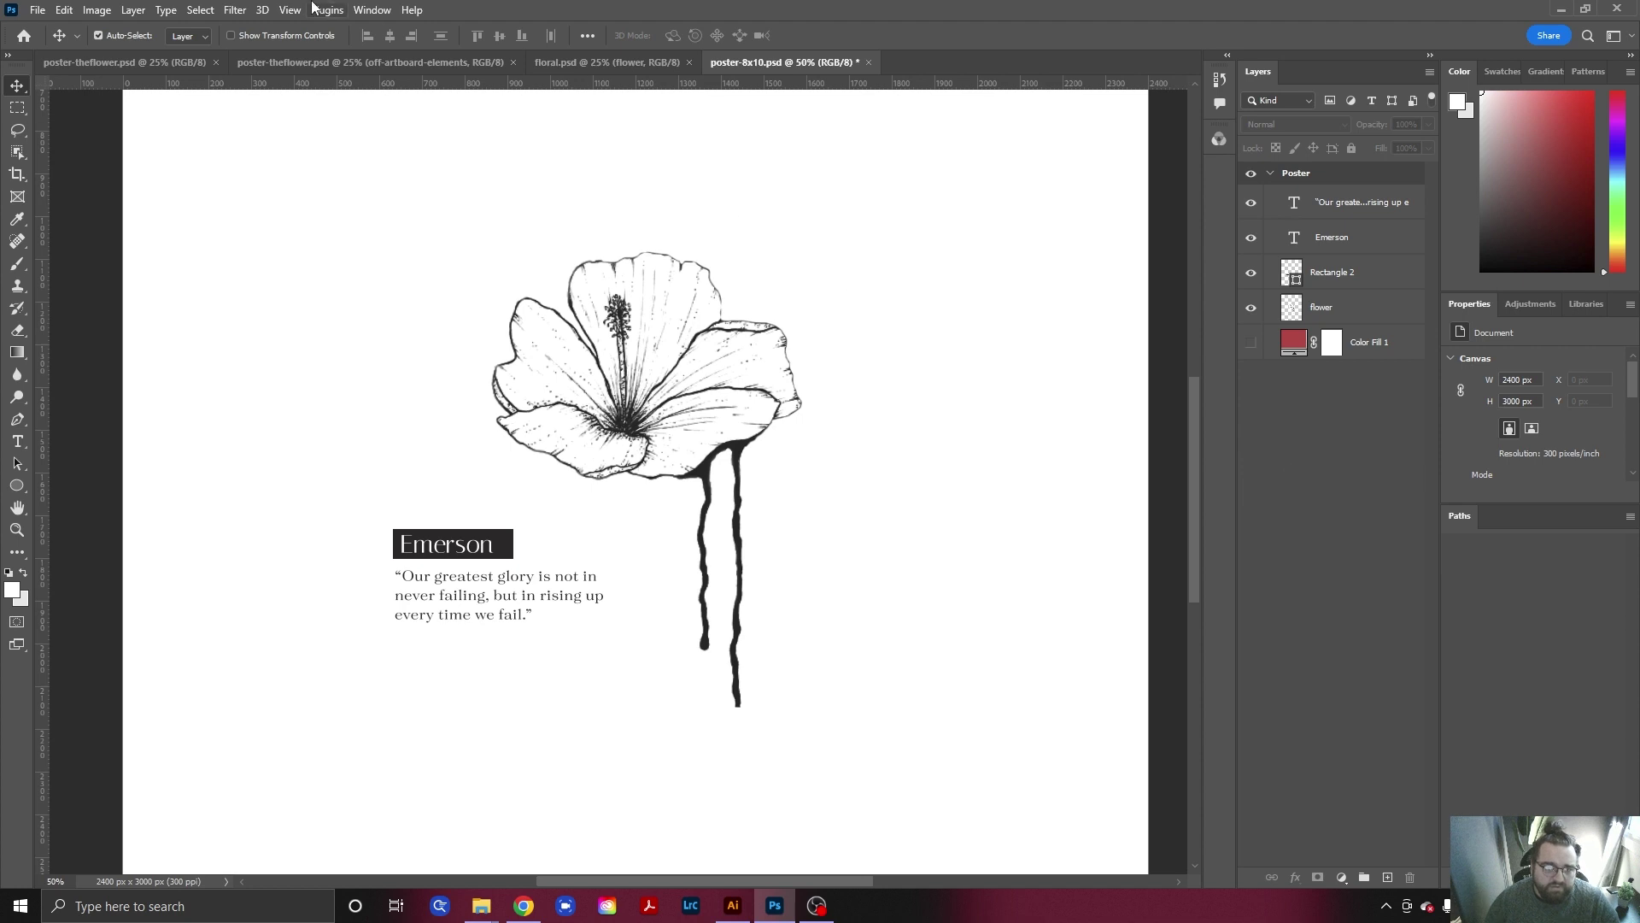
Look up the font of the "So don't quit." text in poster-theflower.psd and return to poster-8x10.psd.
{"action": "left_click", "coordinate": [130, 63]}
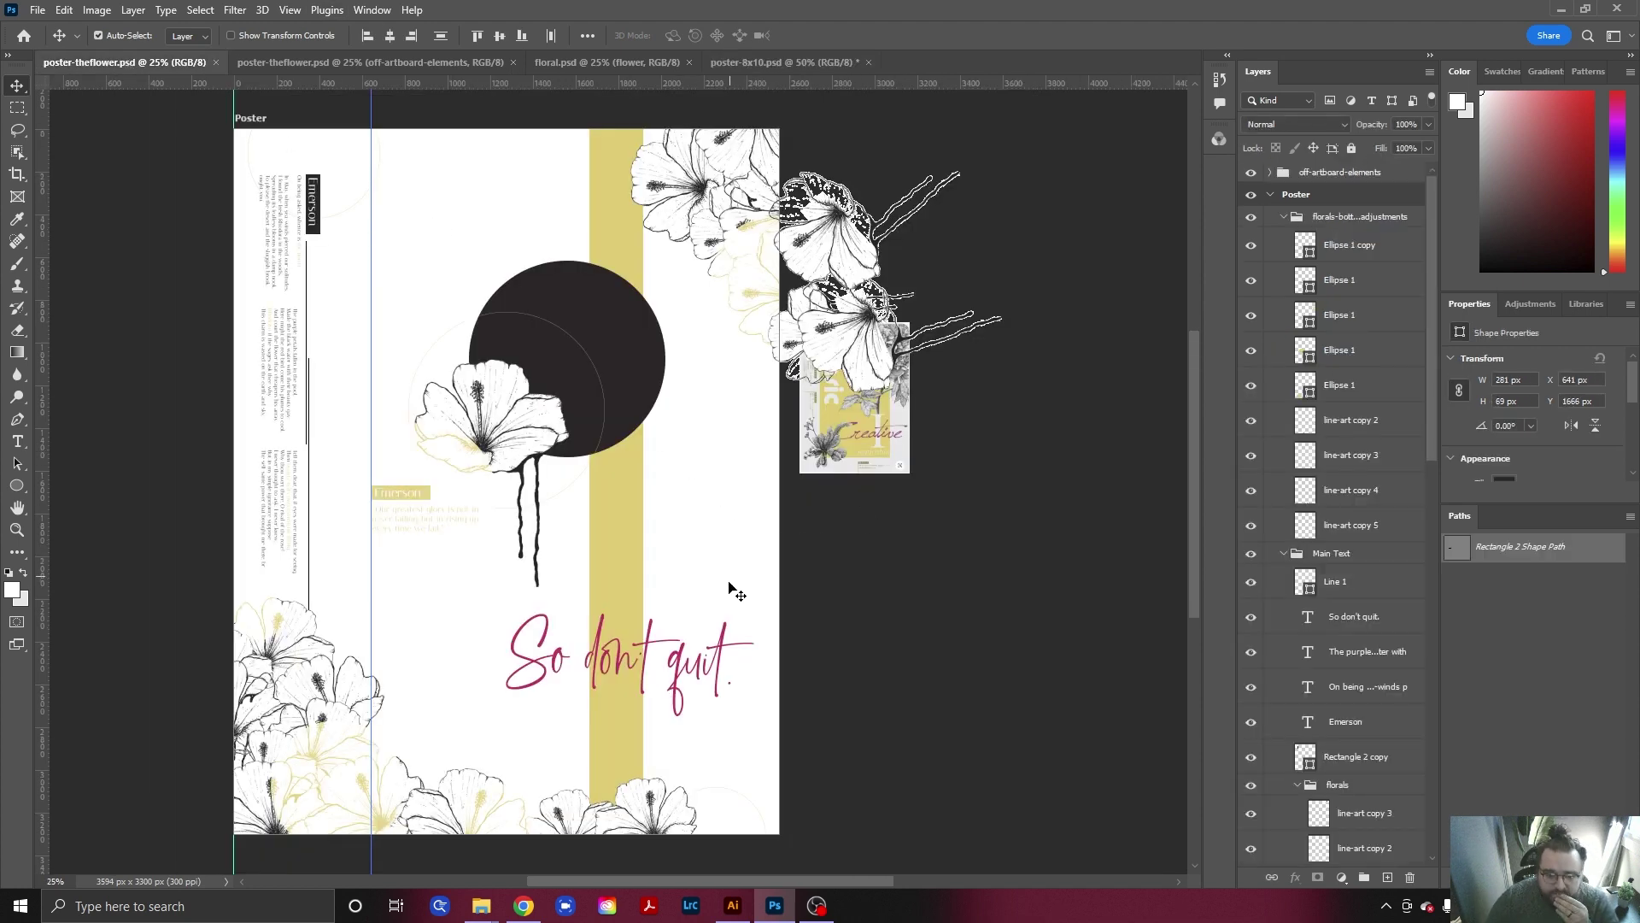
{"action": "left_click", "coordinate": [694, 679]}
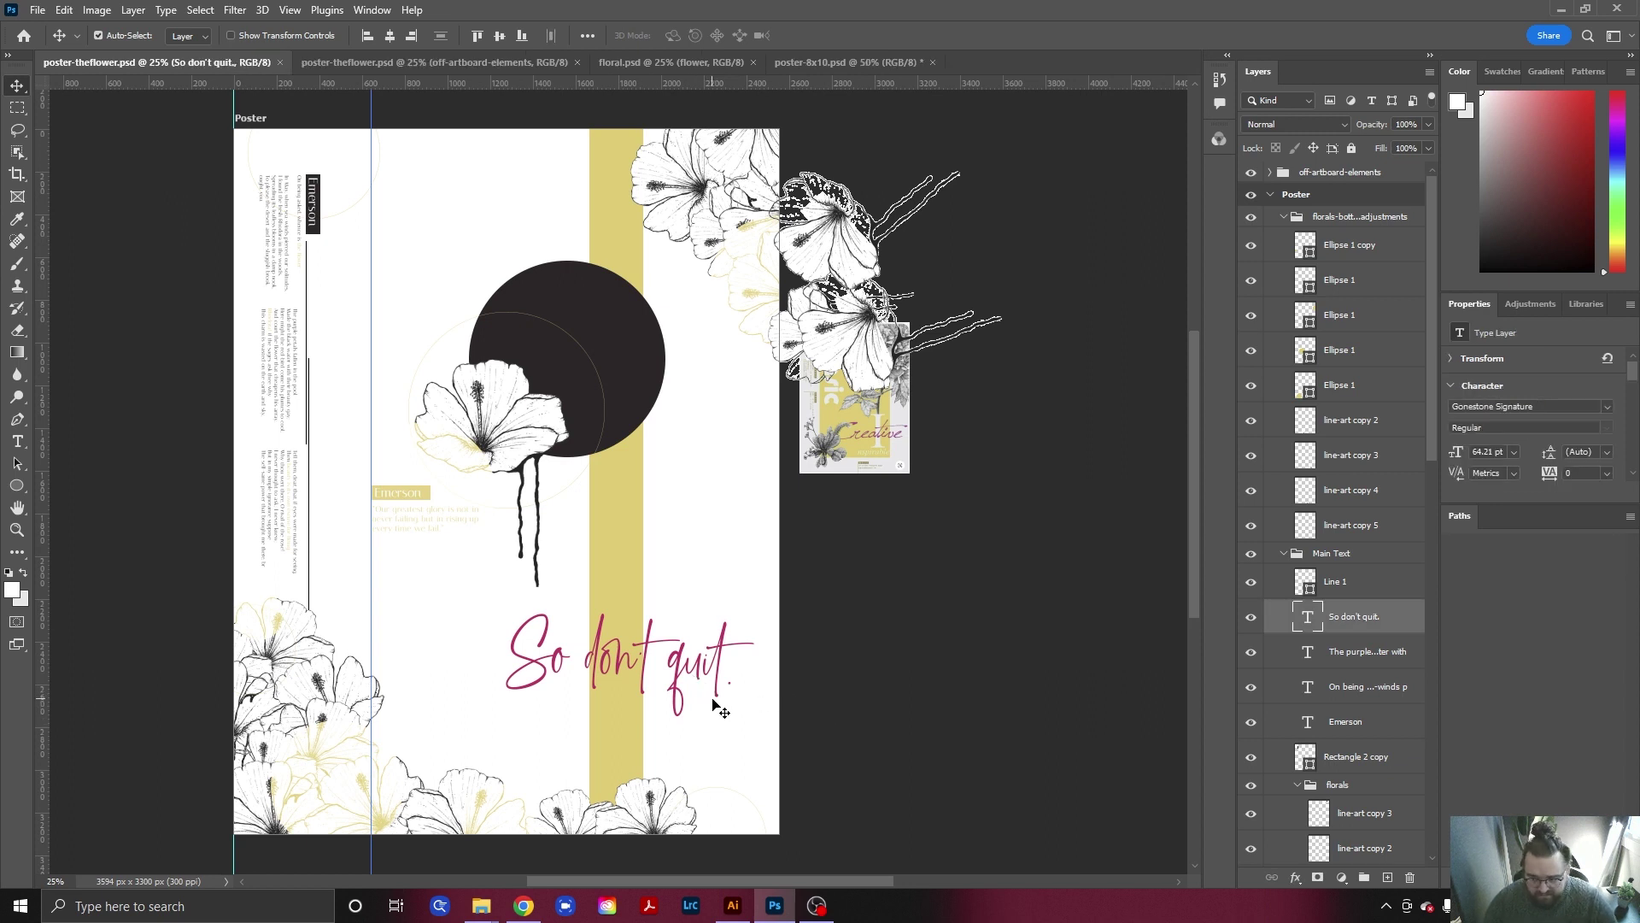
{"action": "left_click", "coordinate": [853, 58]}
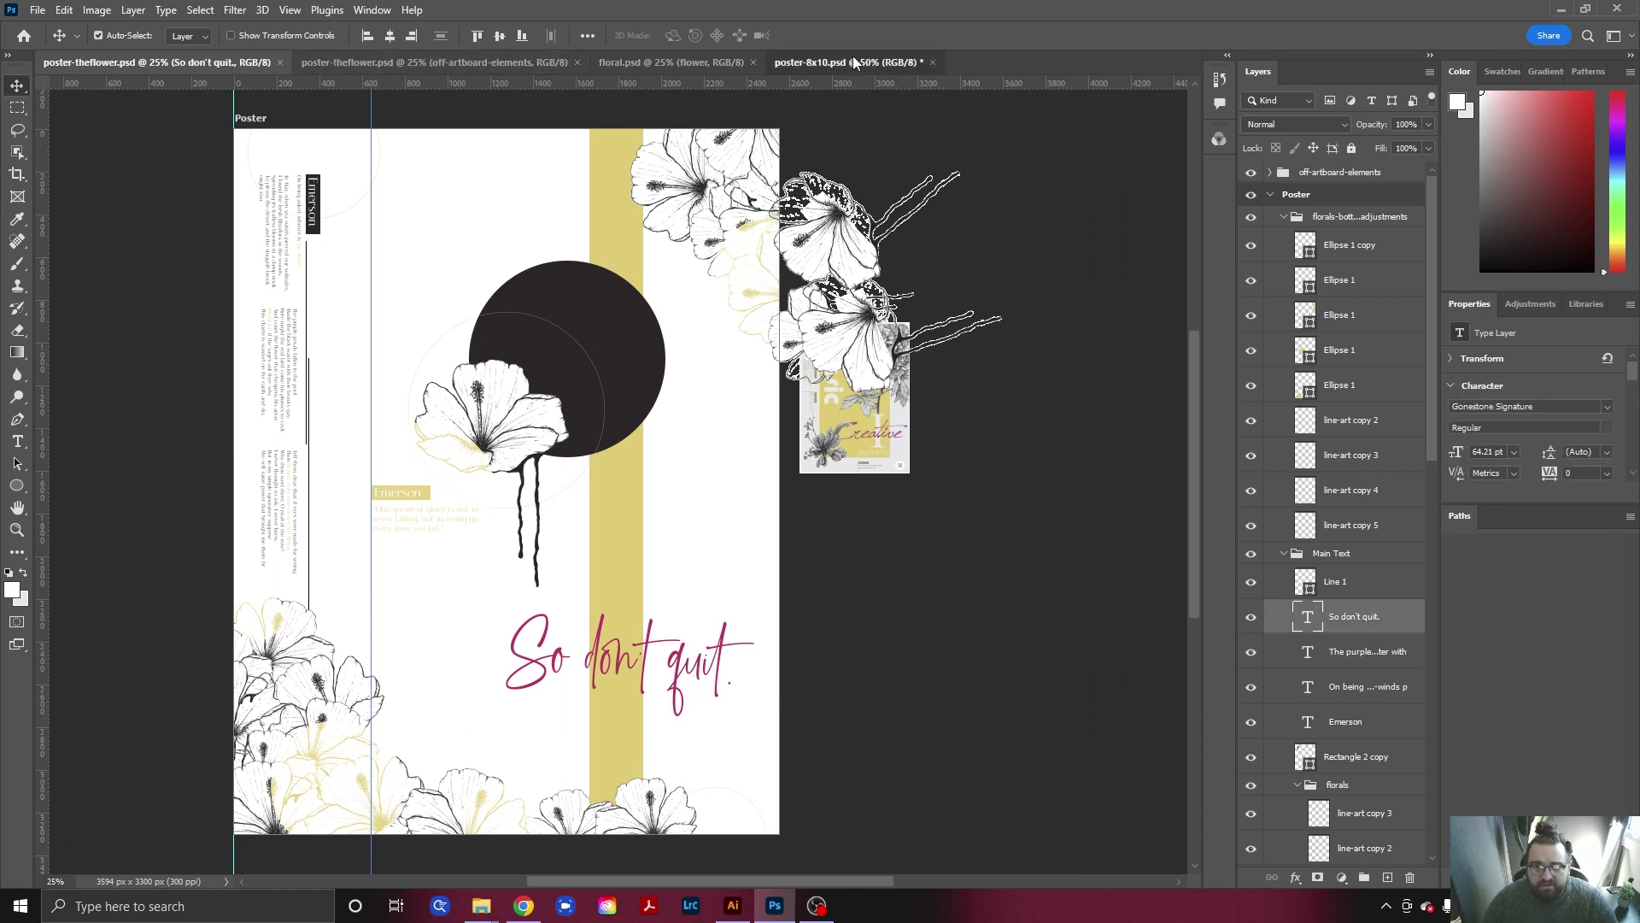
Add the text "So Don't Quit" in 14 pt Gonestone Signature below the flower's dripping stems.
{"action": "scroll", "coordinate": [880, 641], "scroll_direction": "down", "scroll_amount": 2}
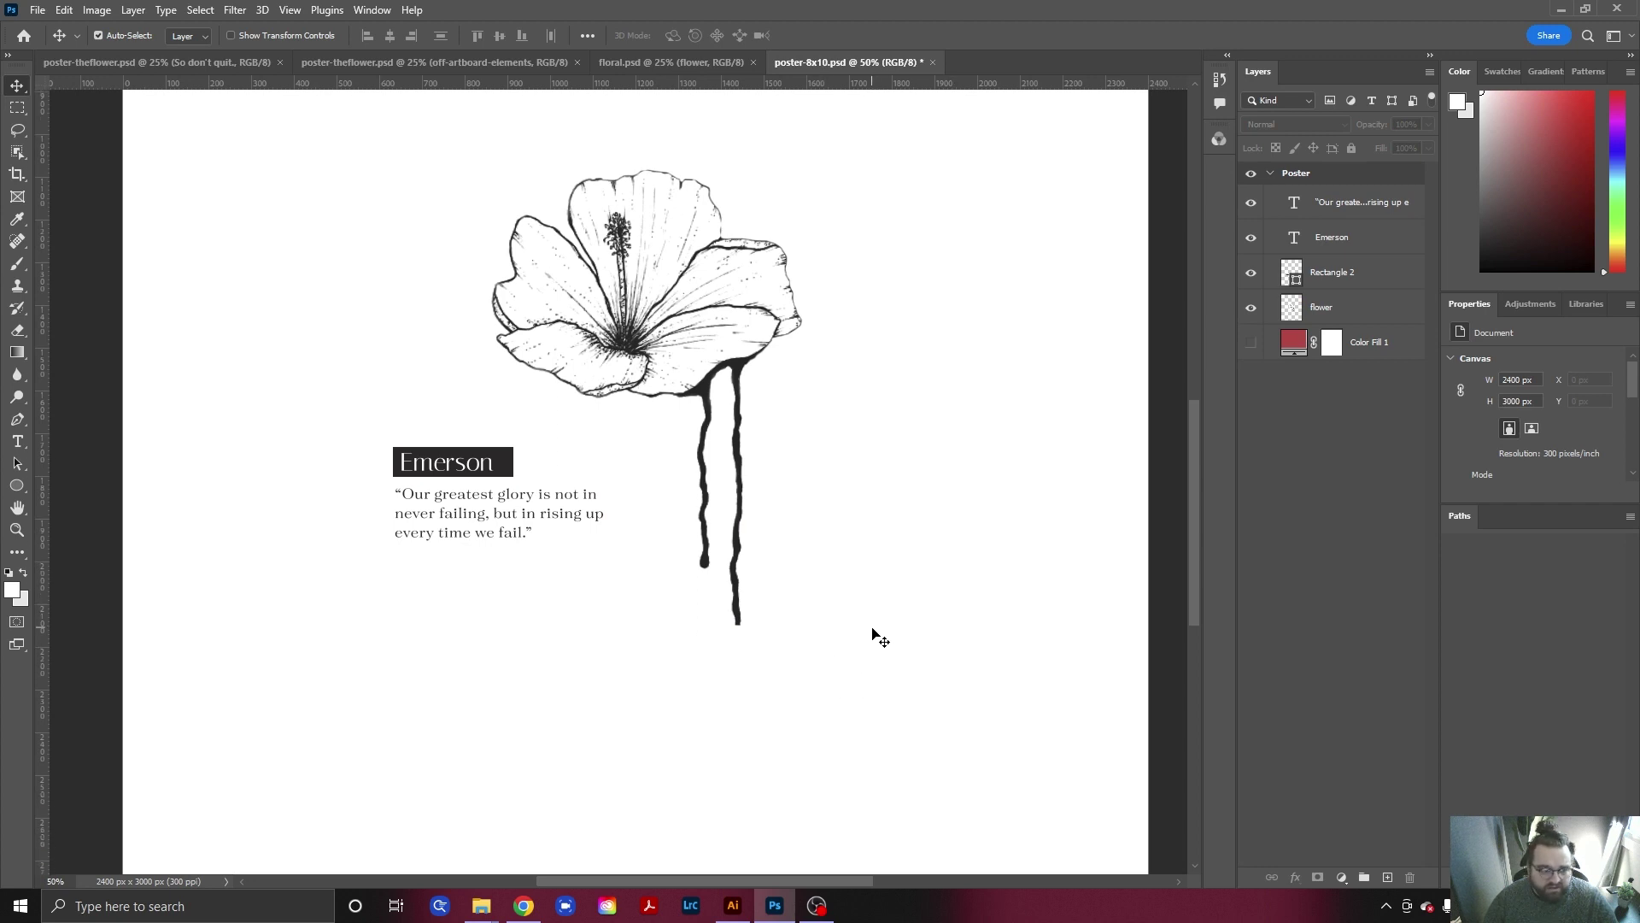
{"action": "key", "text": "t"}
{"action": "left_click", "coordinate": [740, 687]}
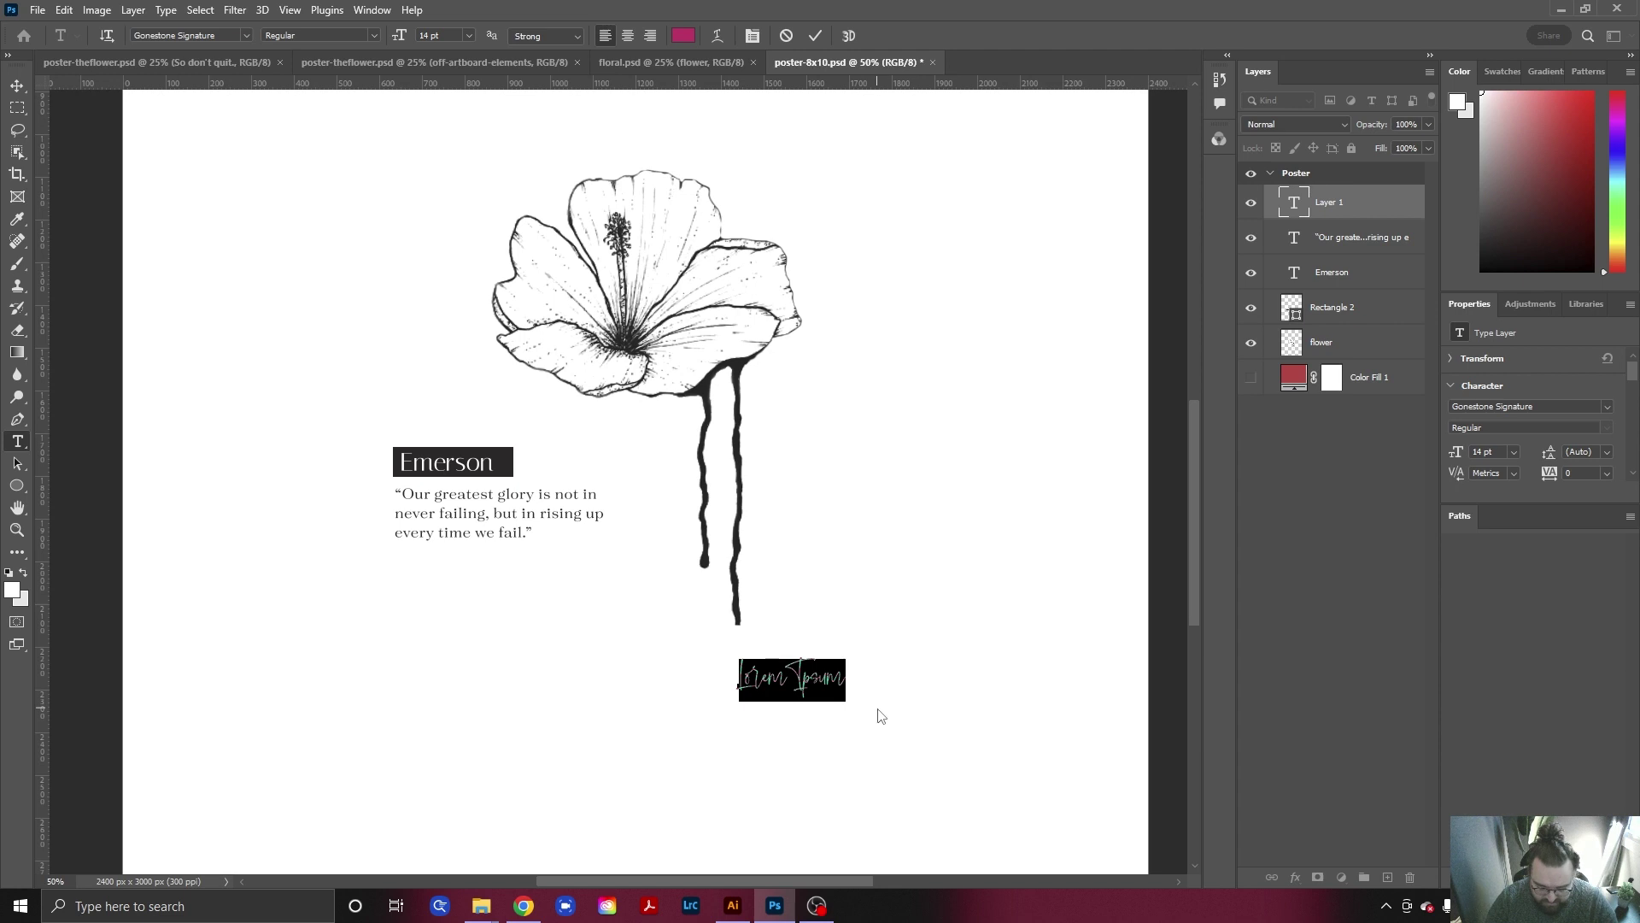
{"action": "type", "text": "So"}
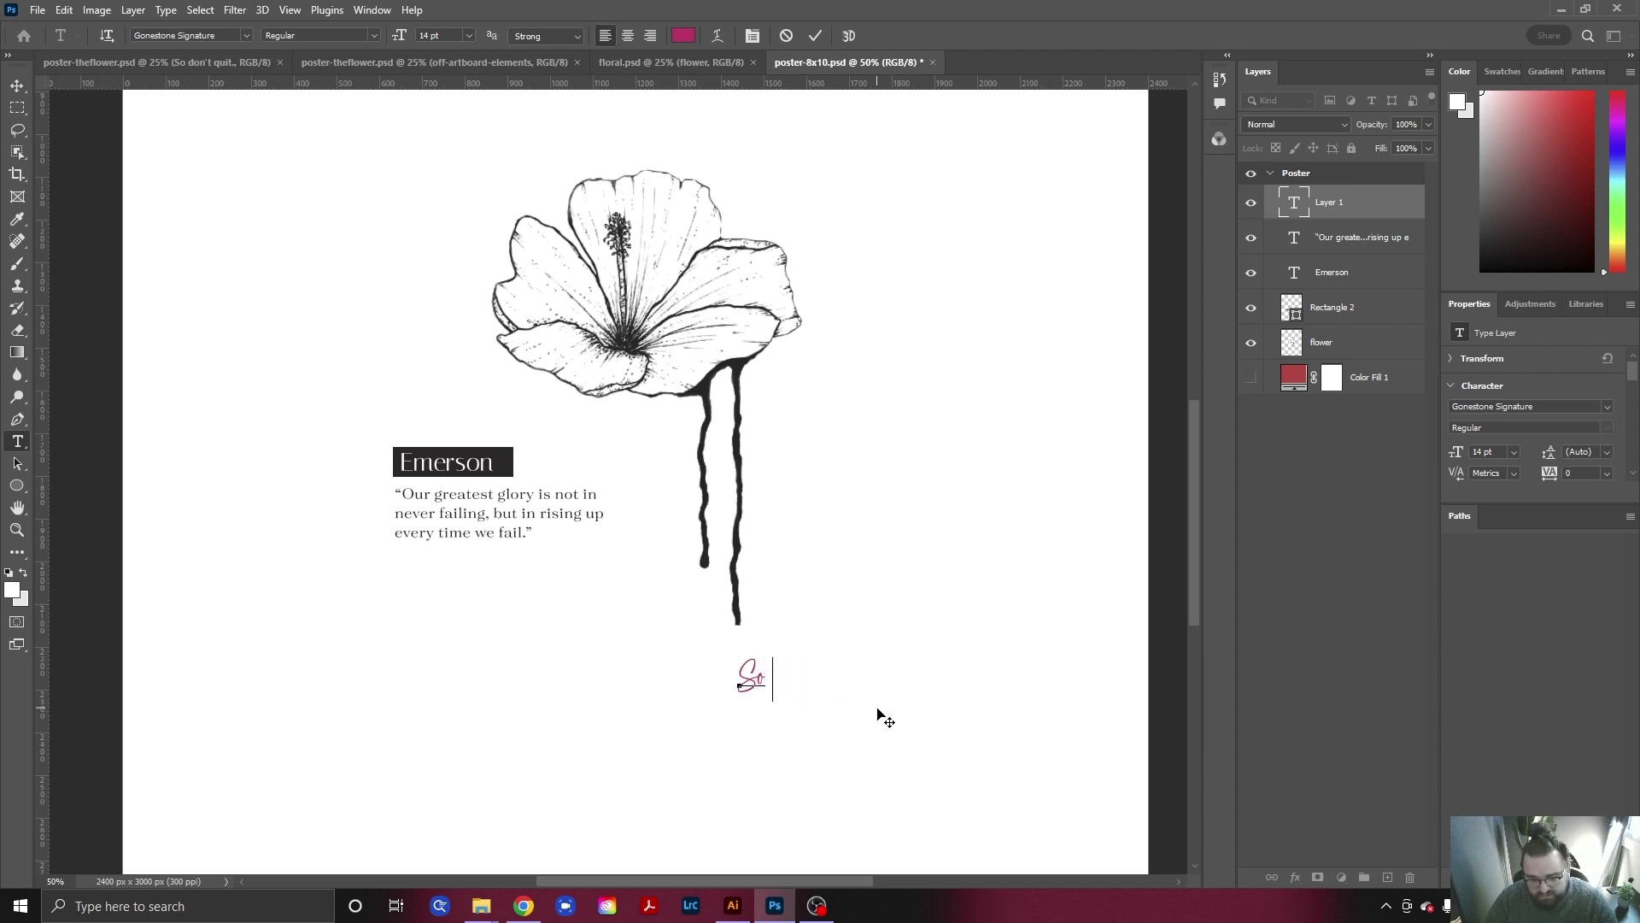
{"action": "type", "text": " Don"}
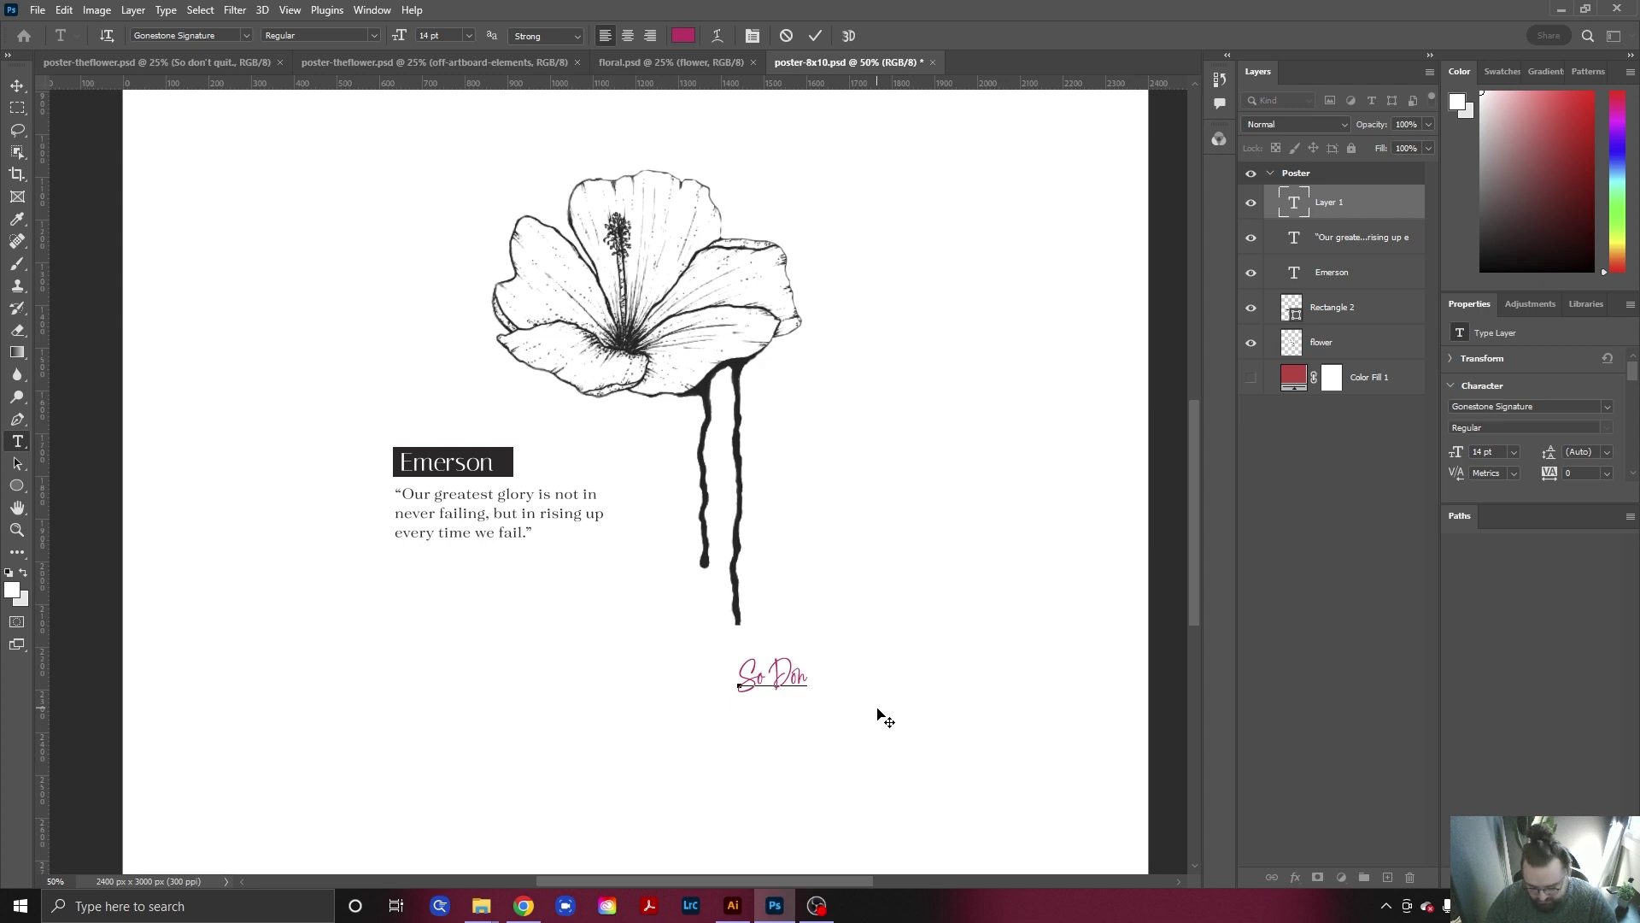
{"action": "type", "text": "t Quit"}
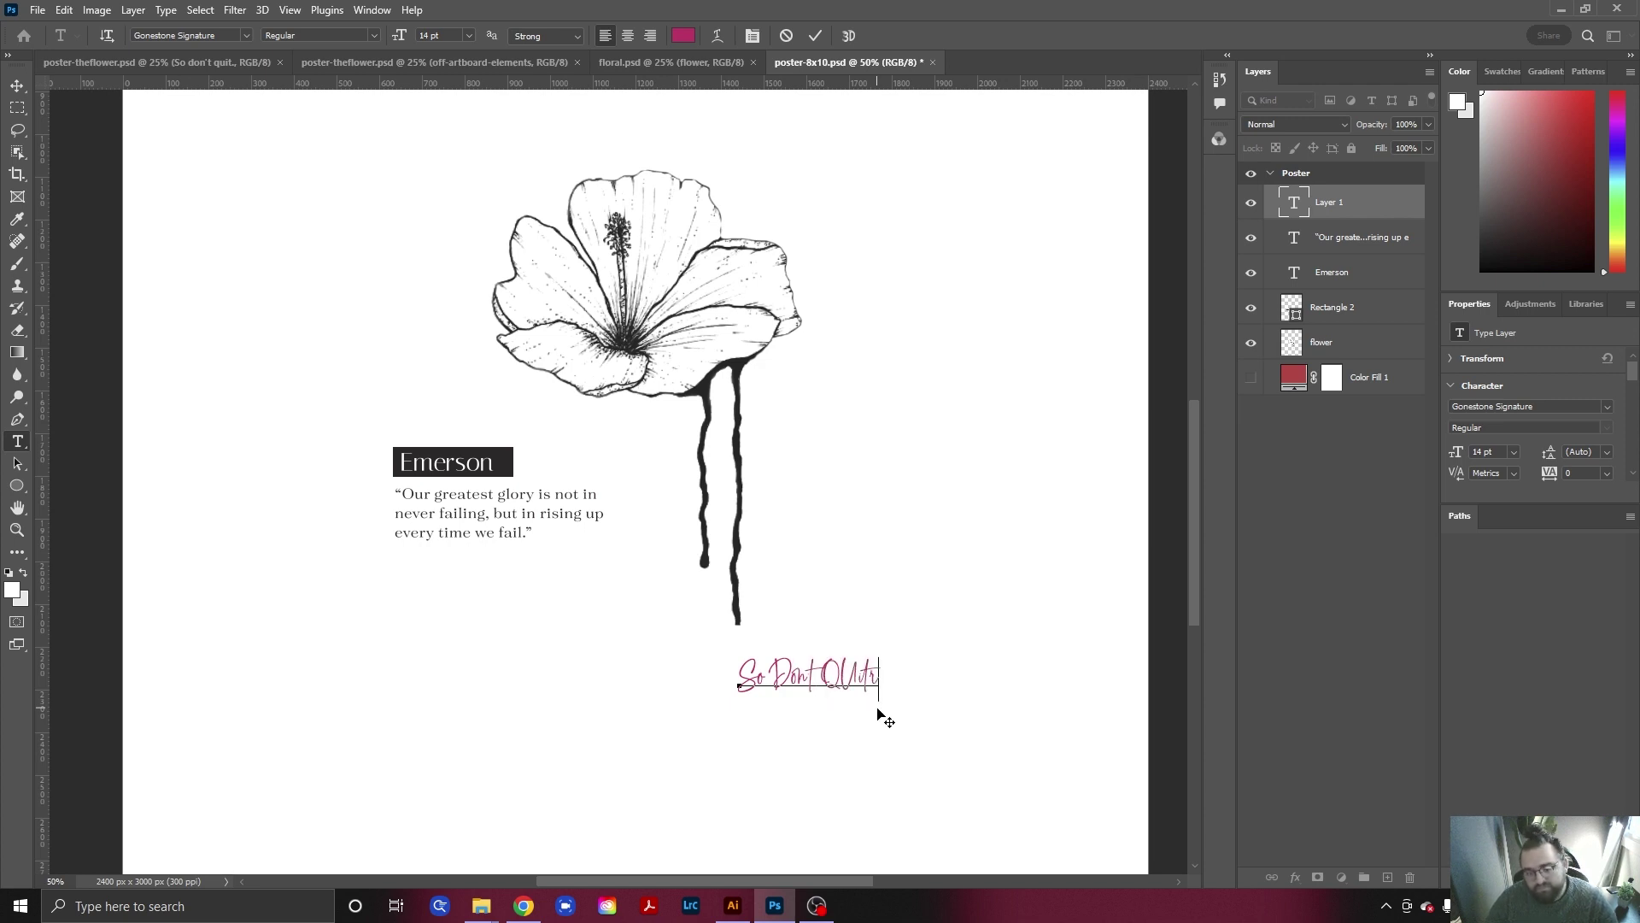
{"action": "key", "text": "BackSpace"}
{"action": "key", "text": "BackSpace"}
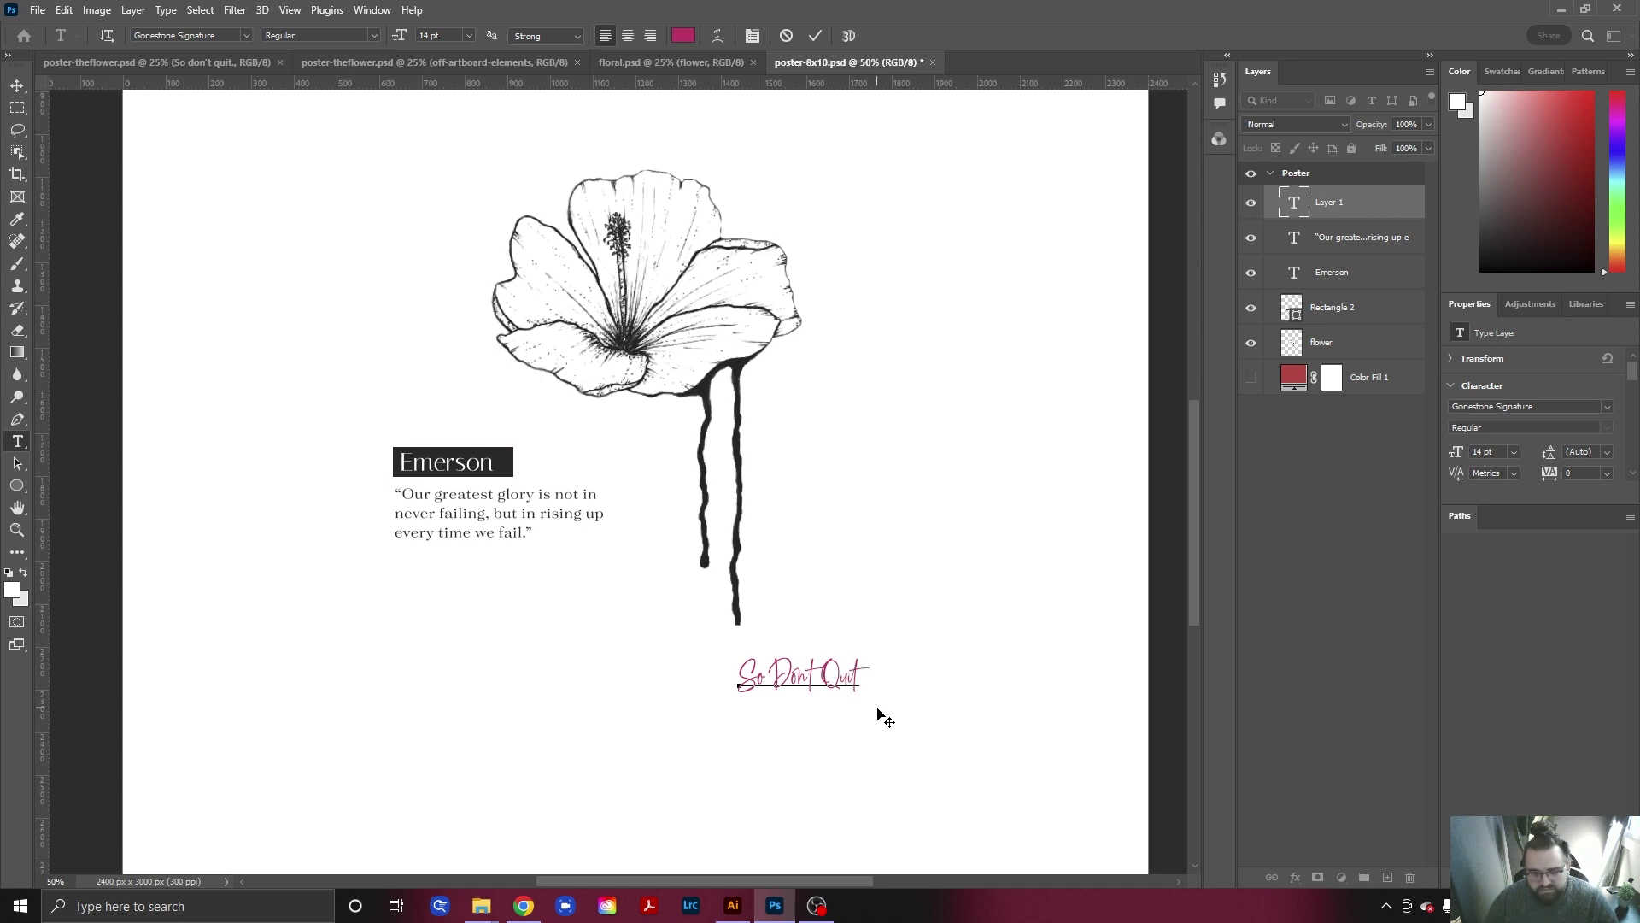
{"action": "left_click", "coordinate": [18, 85]}
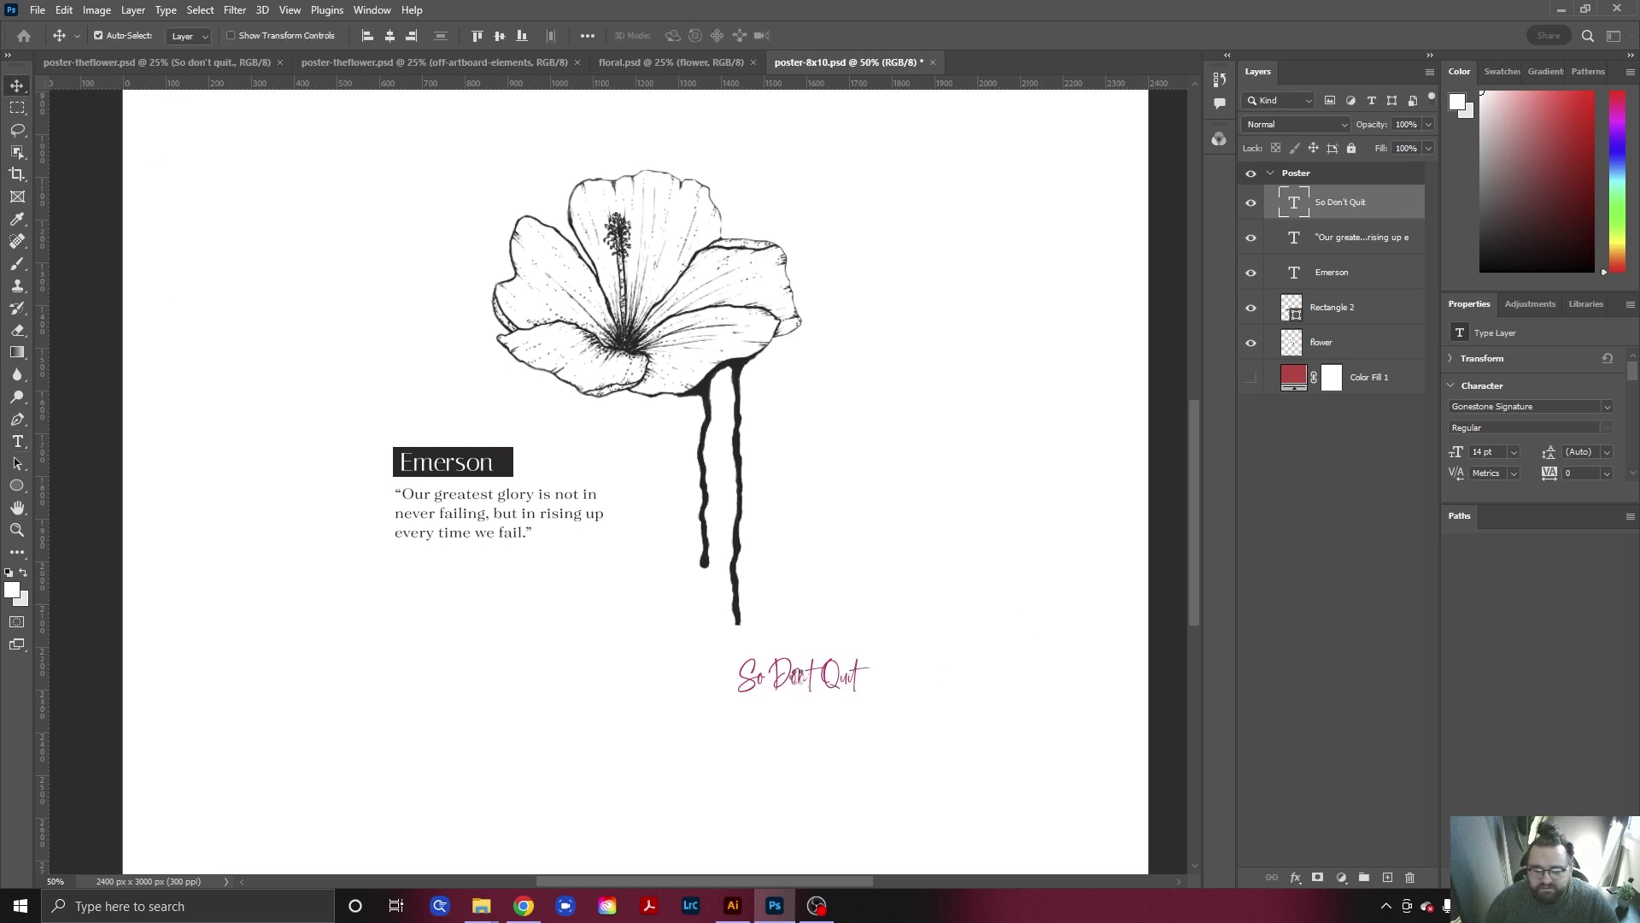
Scale the "So Don't Quit" text up to about 38.34 pt and position it just below the drips, right of centre.
{"action": "key", "text": "ctrl+t"}
{"action": "left_click_drag", "start_coordinate": [887, 711], "coordinate": [1086, 813]}
{"action": "left_click_drag", "start_coordinate": [903, 716], "coordinate": [787, 736]}
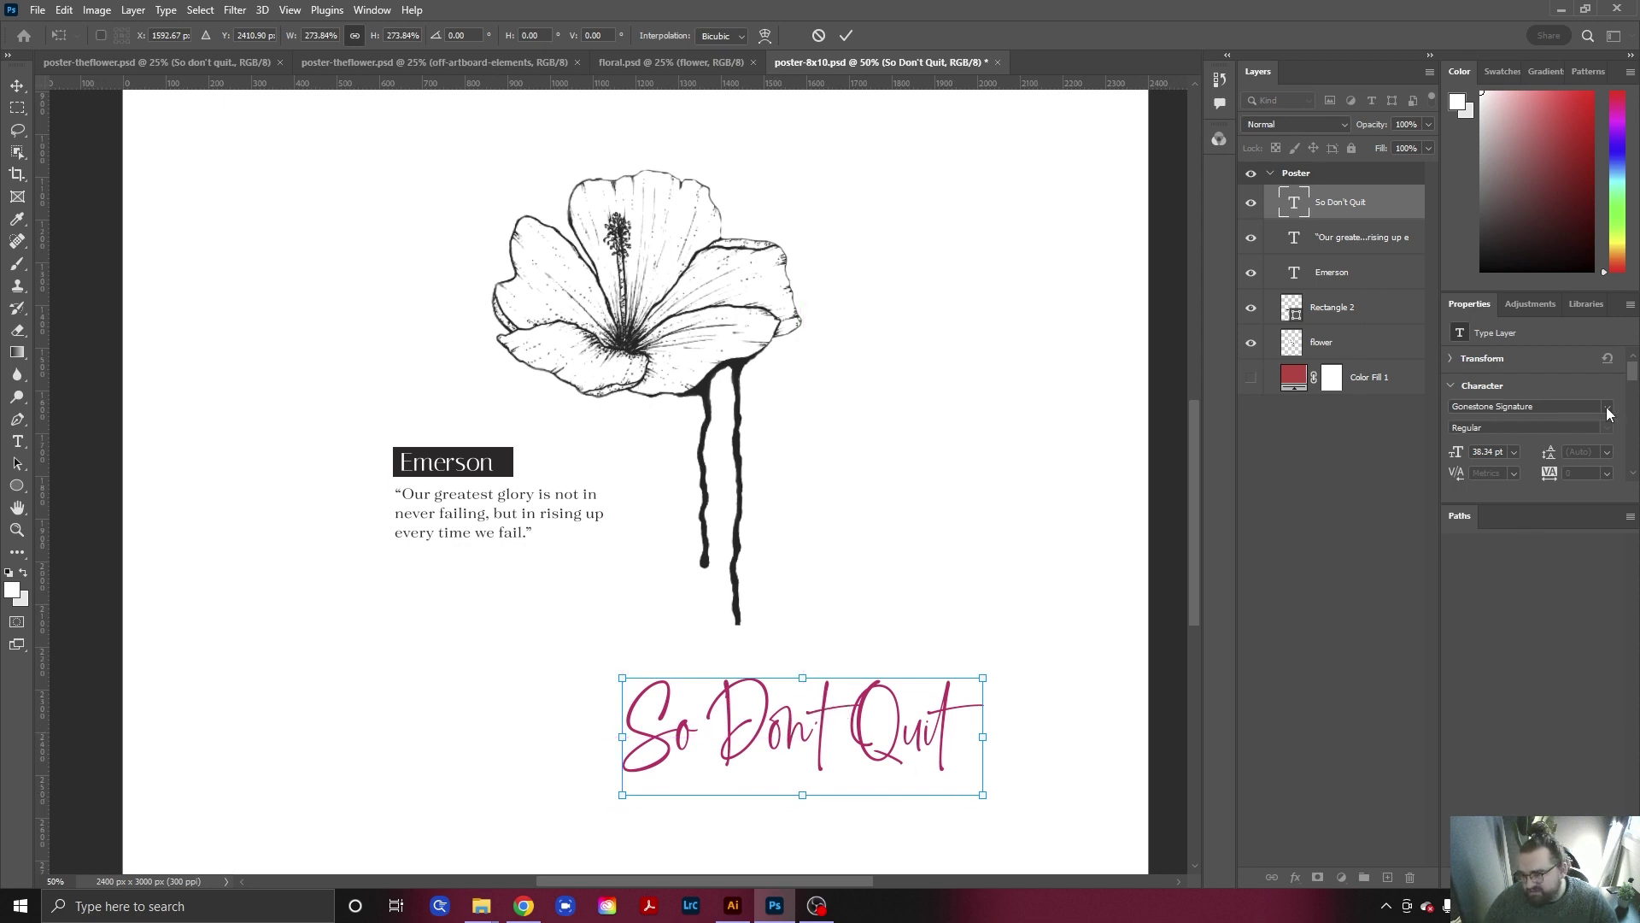
{"action": "left_click", "coordinate": [17, 86]}
{"action": "left_click", "coordinate": [957, 555]}
{"action": "left_click_drag", "start_coordinate": [813, 745], "coordinate": [823, 757]}
{"action": "left_click", "coordinate": [1010, 544]}
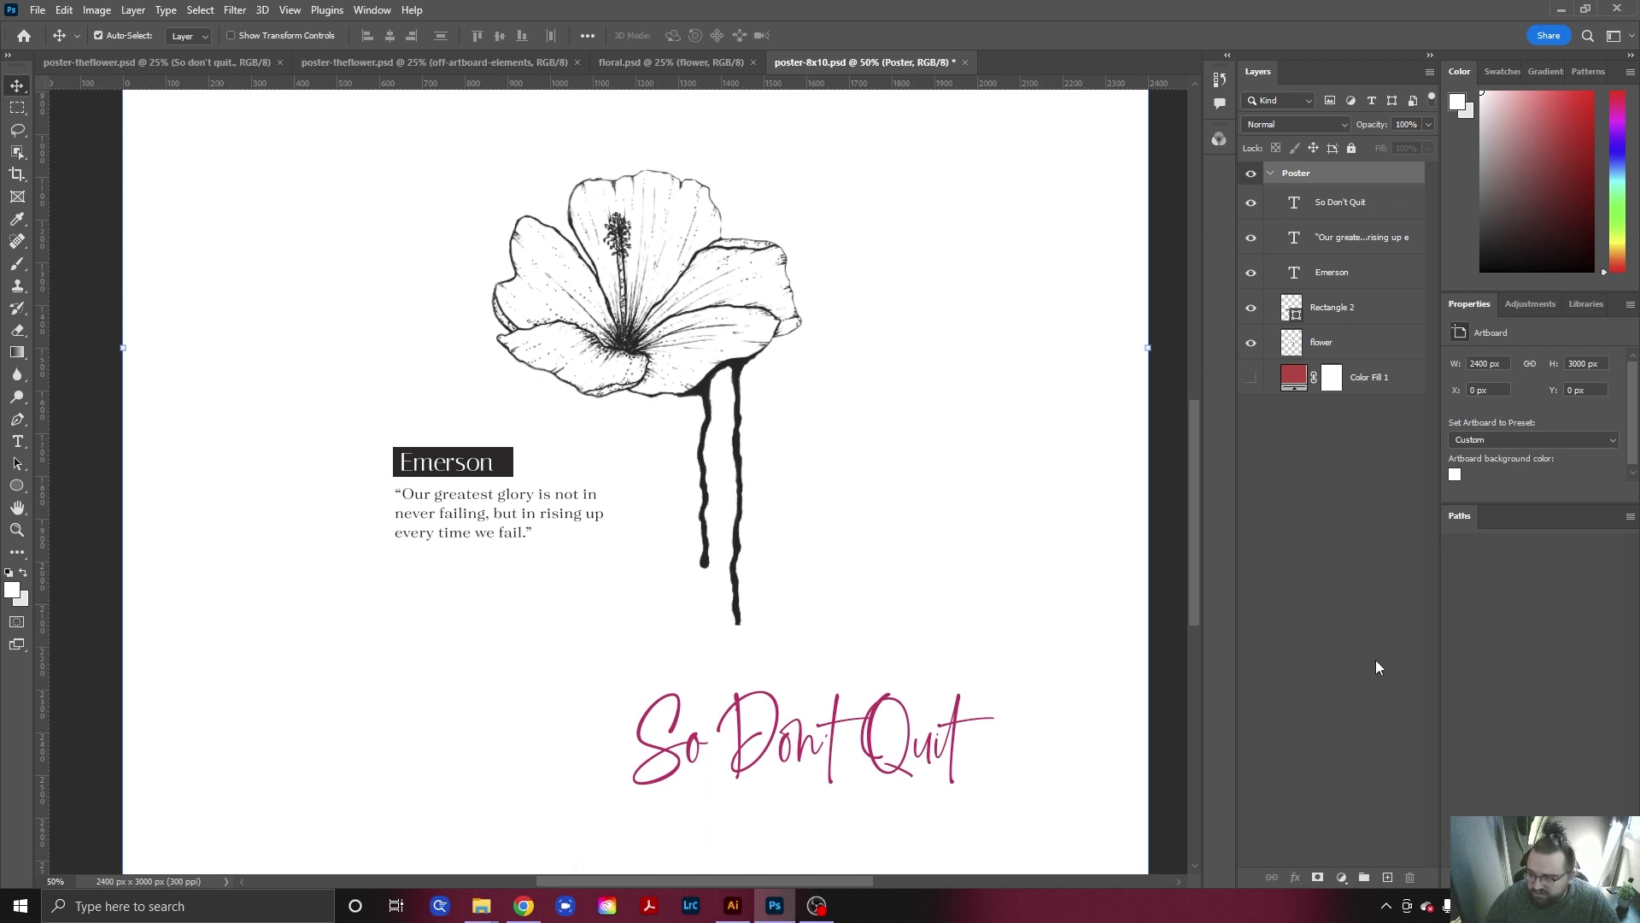
{"action": "left_click", "coordinate": [826, 754]}
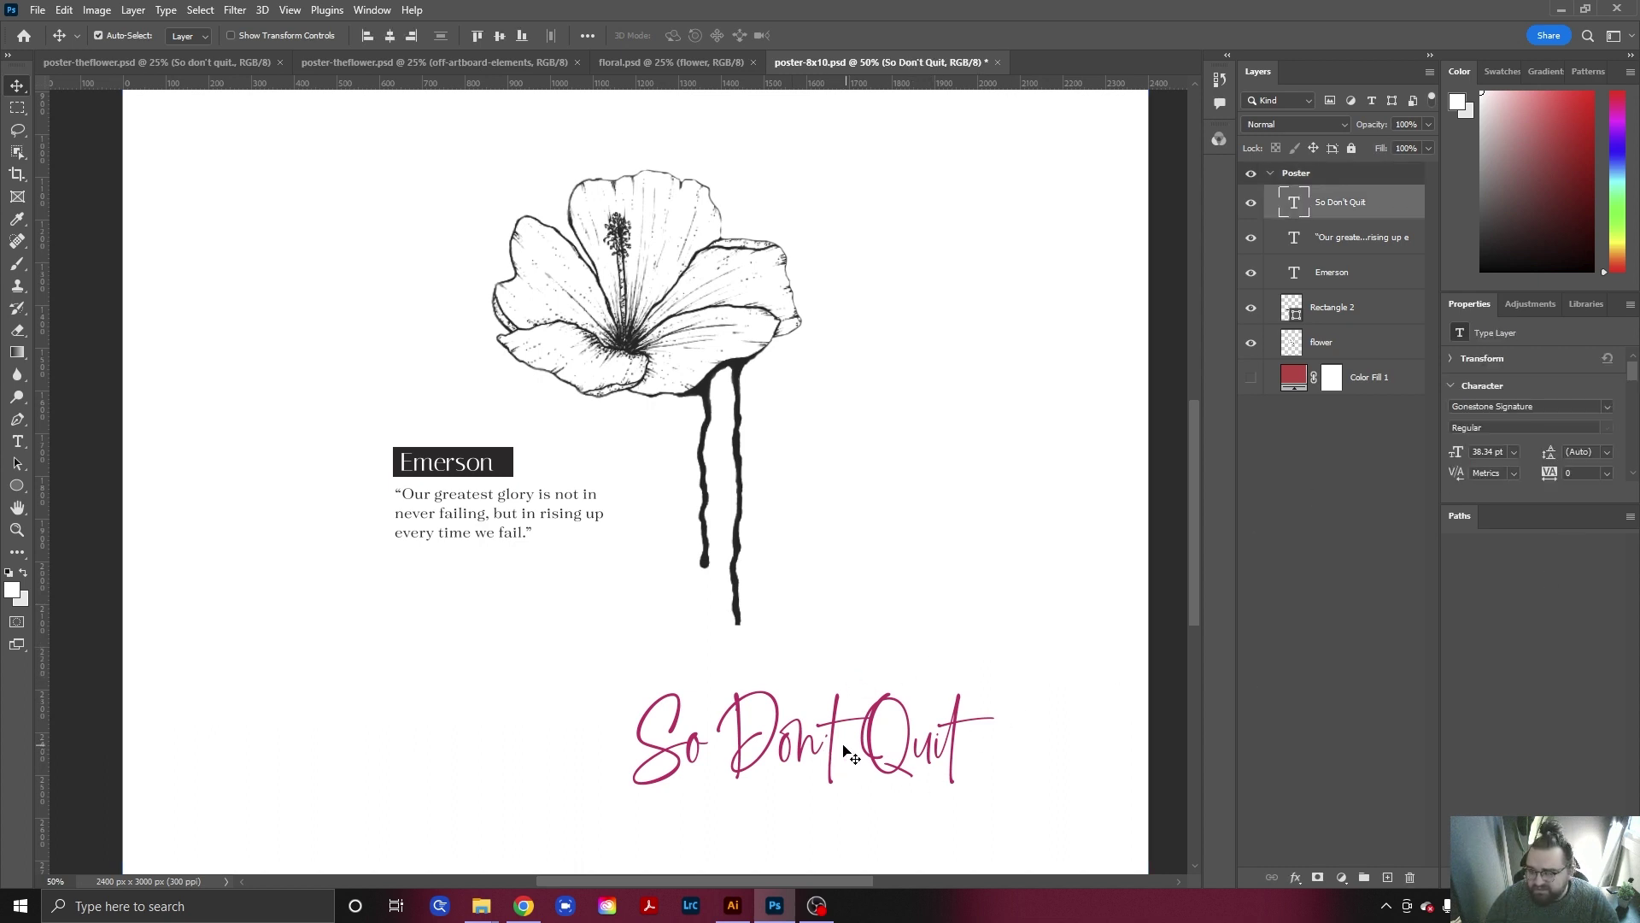
Switch to Chrome, search for "creative fabrica" in a new tab, open the site and dismiss its notification and sign-in prompts.
{"action": "key", "text": "alt+Tab"}
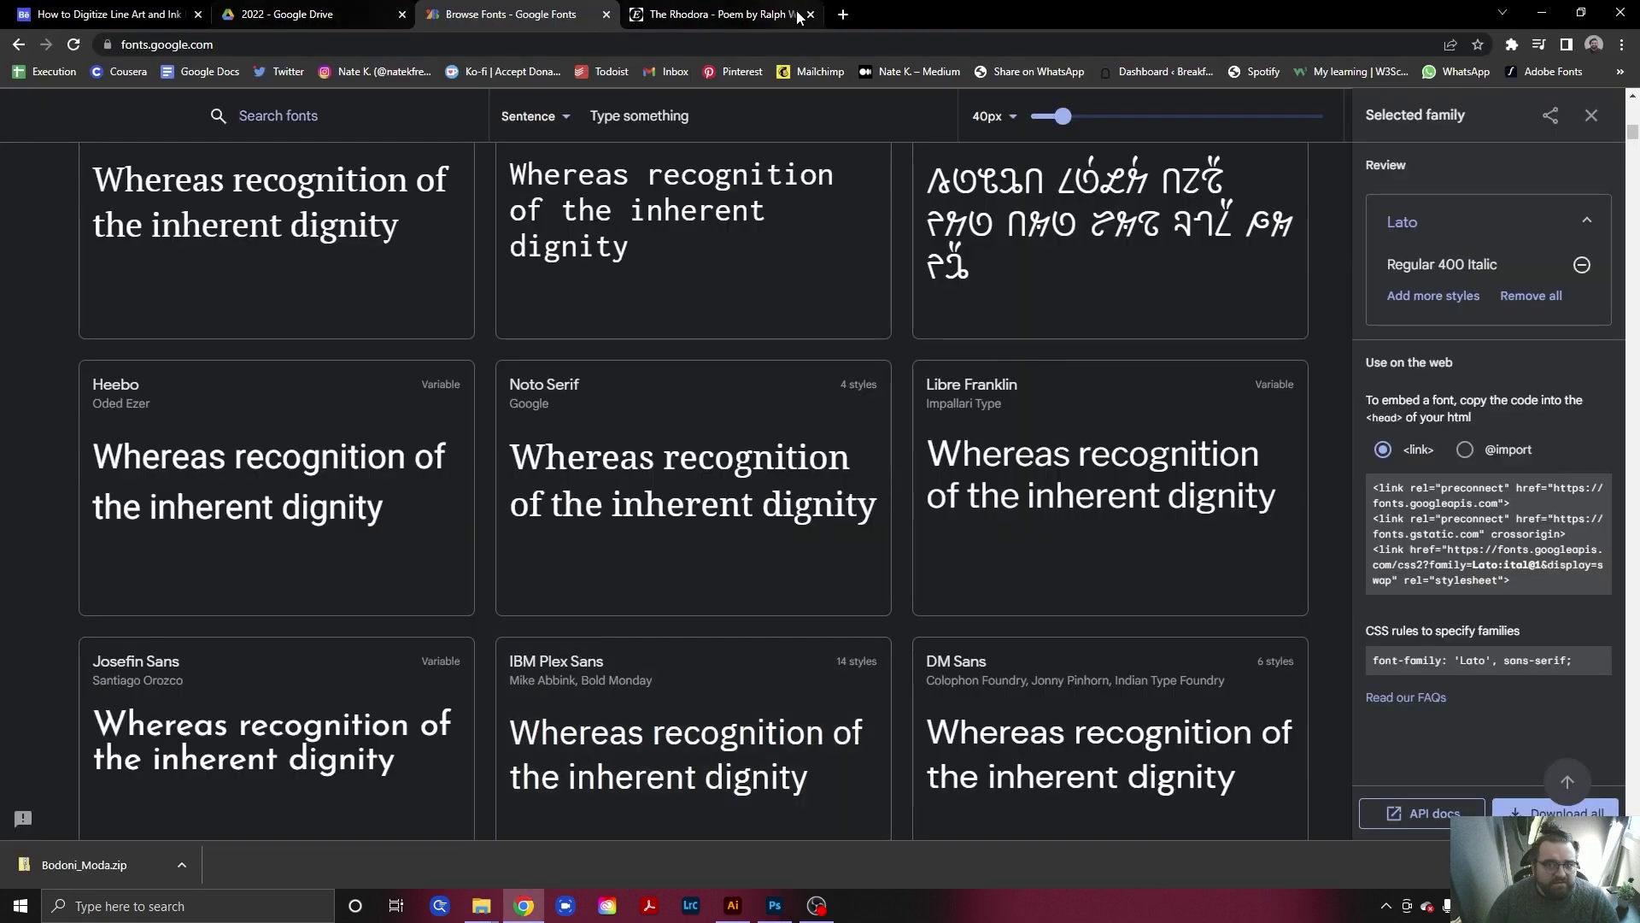
{"action": "left_click", "coordinate": [843, 15]}
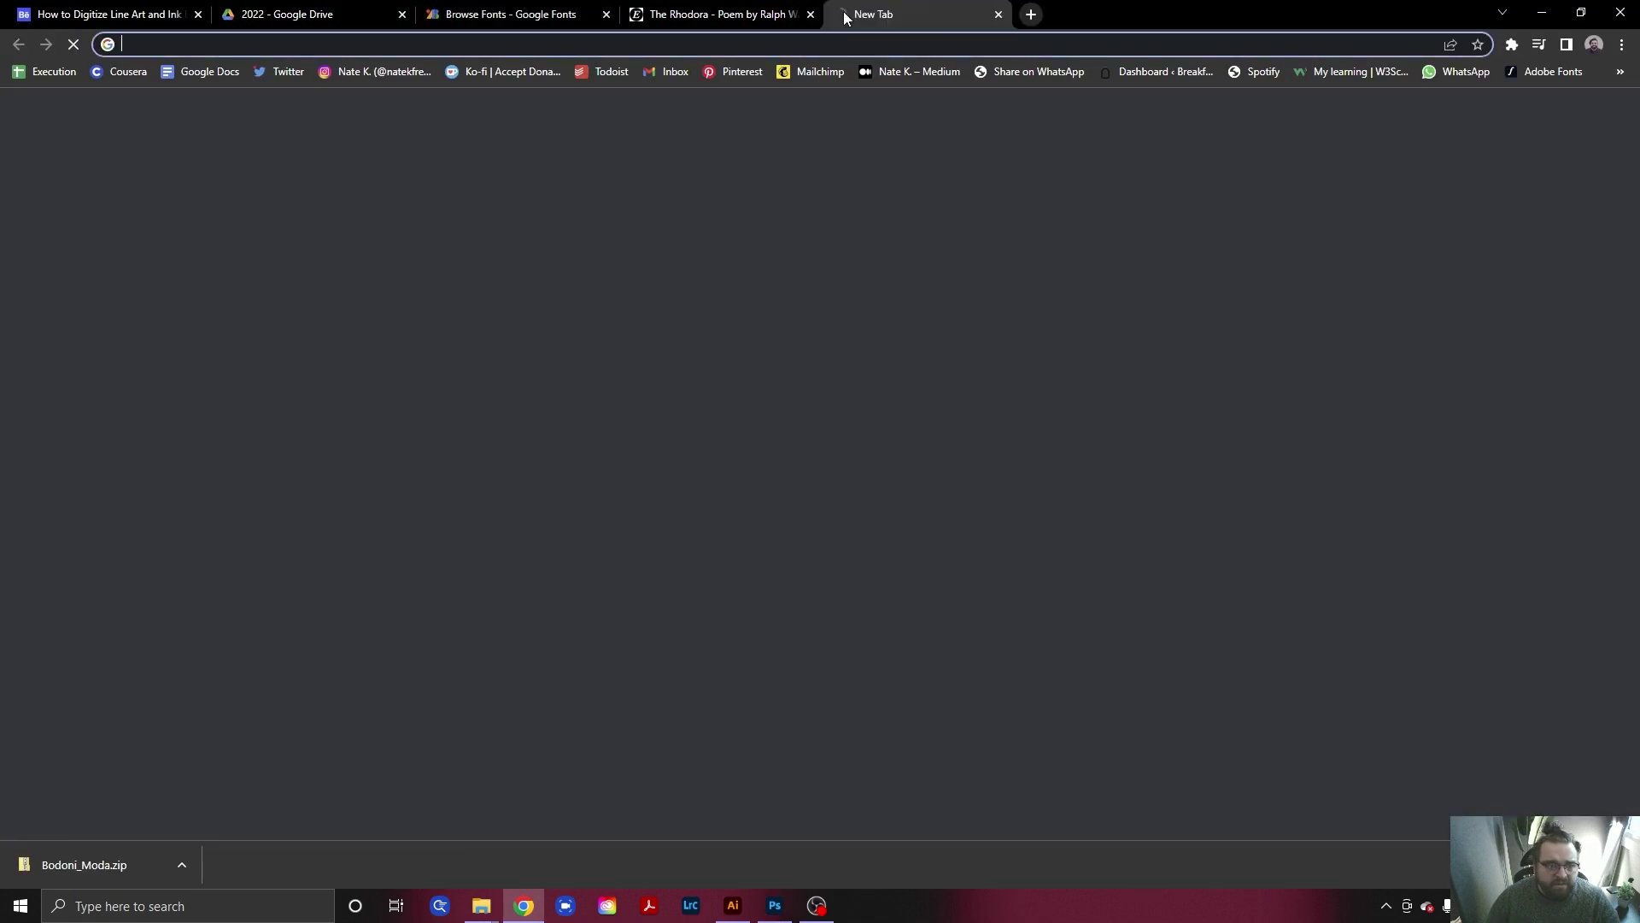
{"action": "type", "text": "creati"}
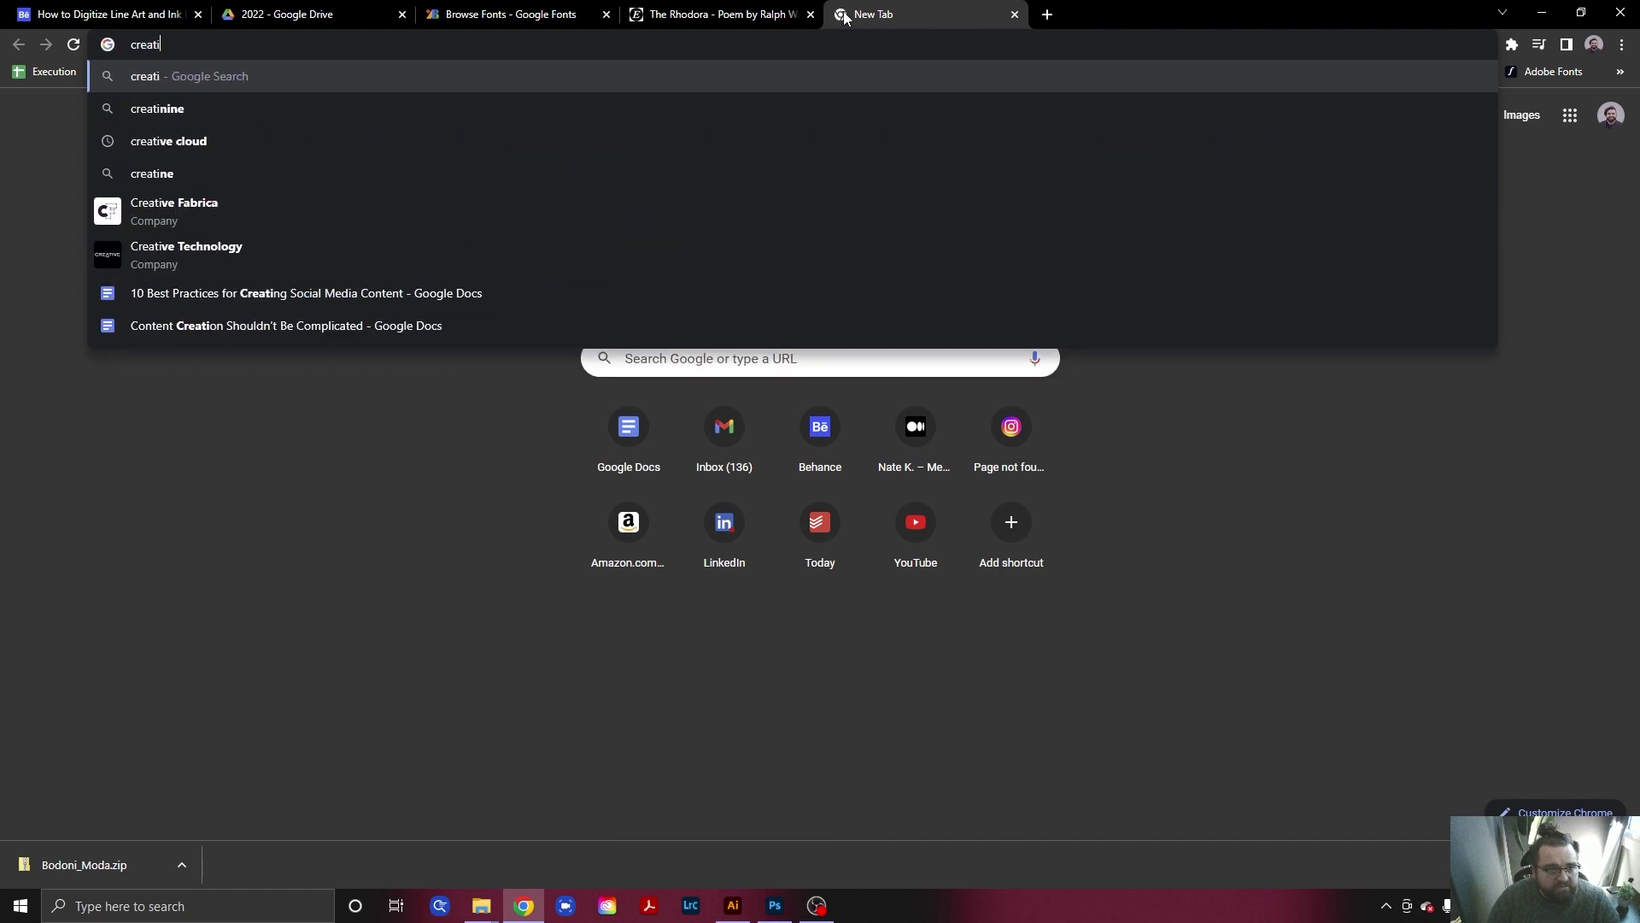
{"action": "type", "text": "ve f"}
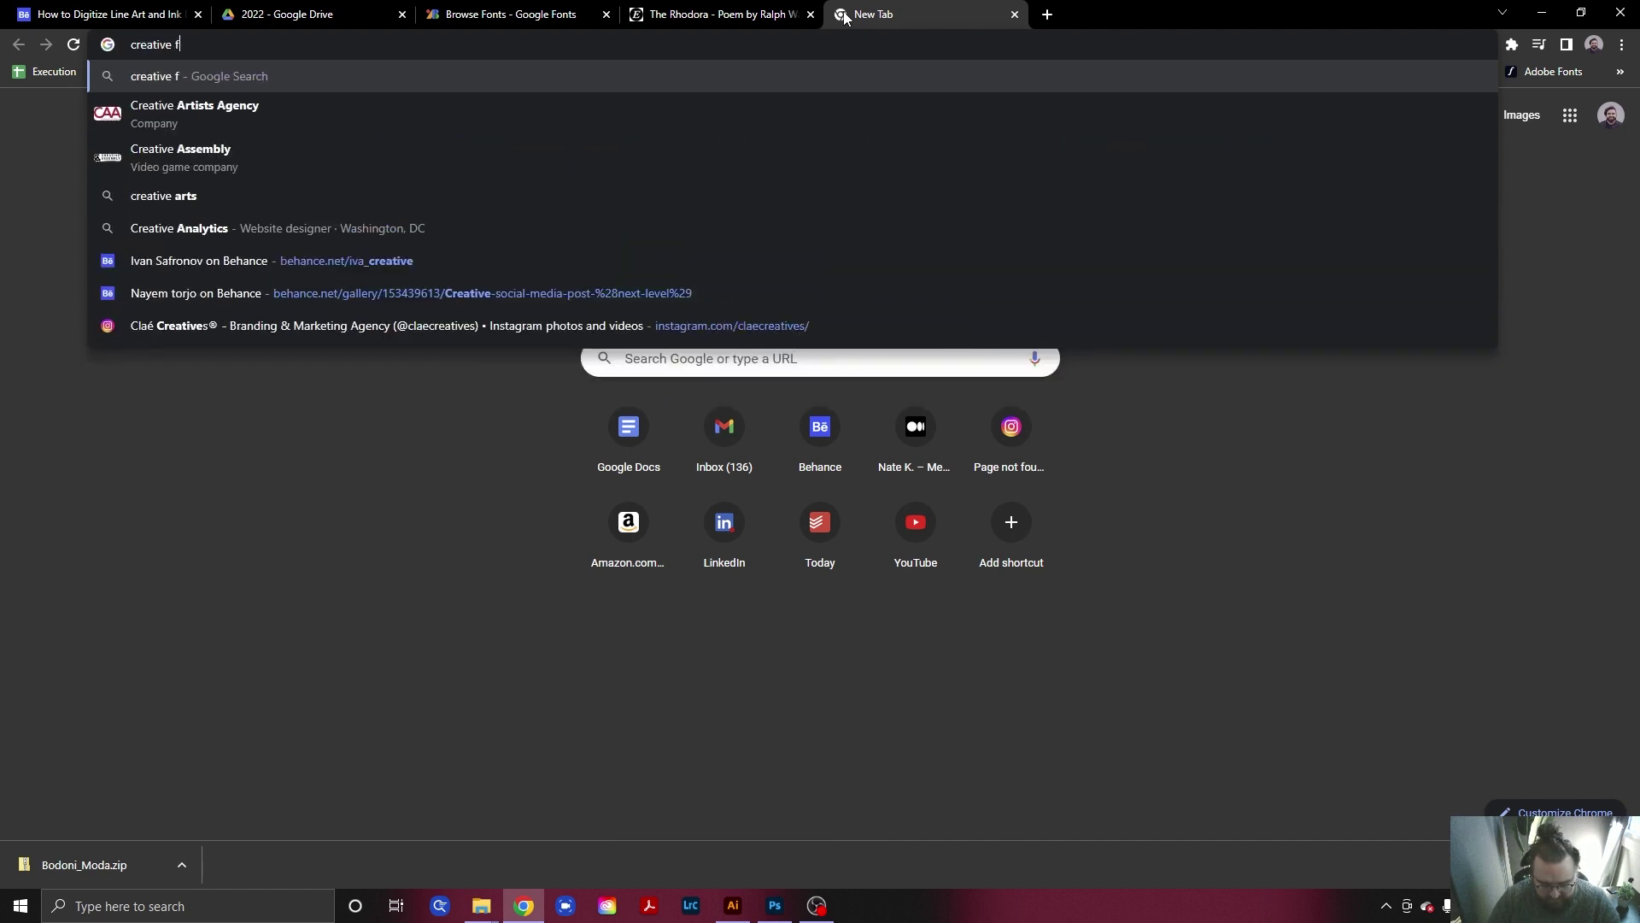
{"action": "type", "text": "abrica"}
{"action": "key", "text": "Return"}
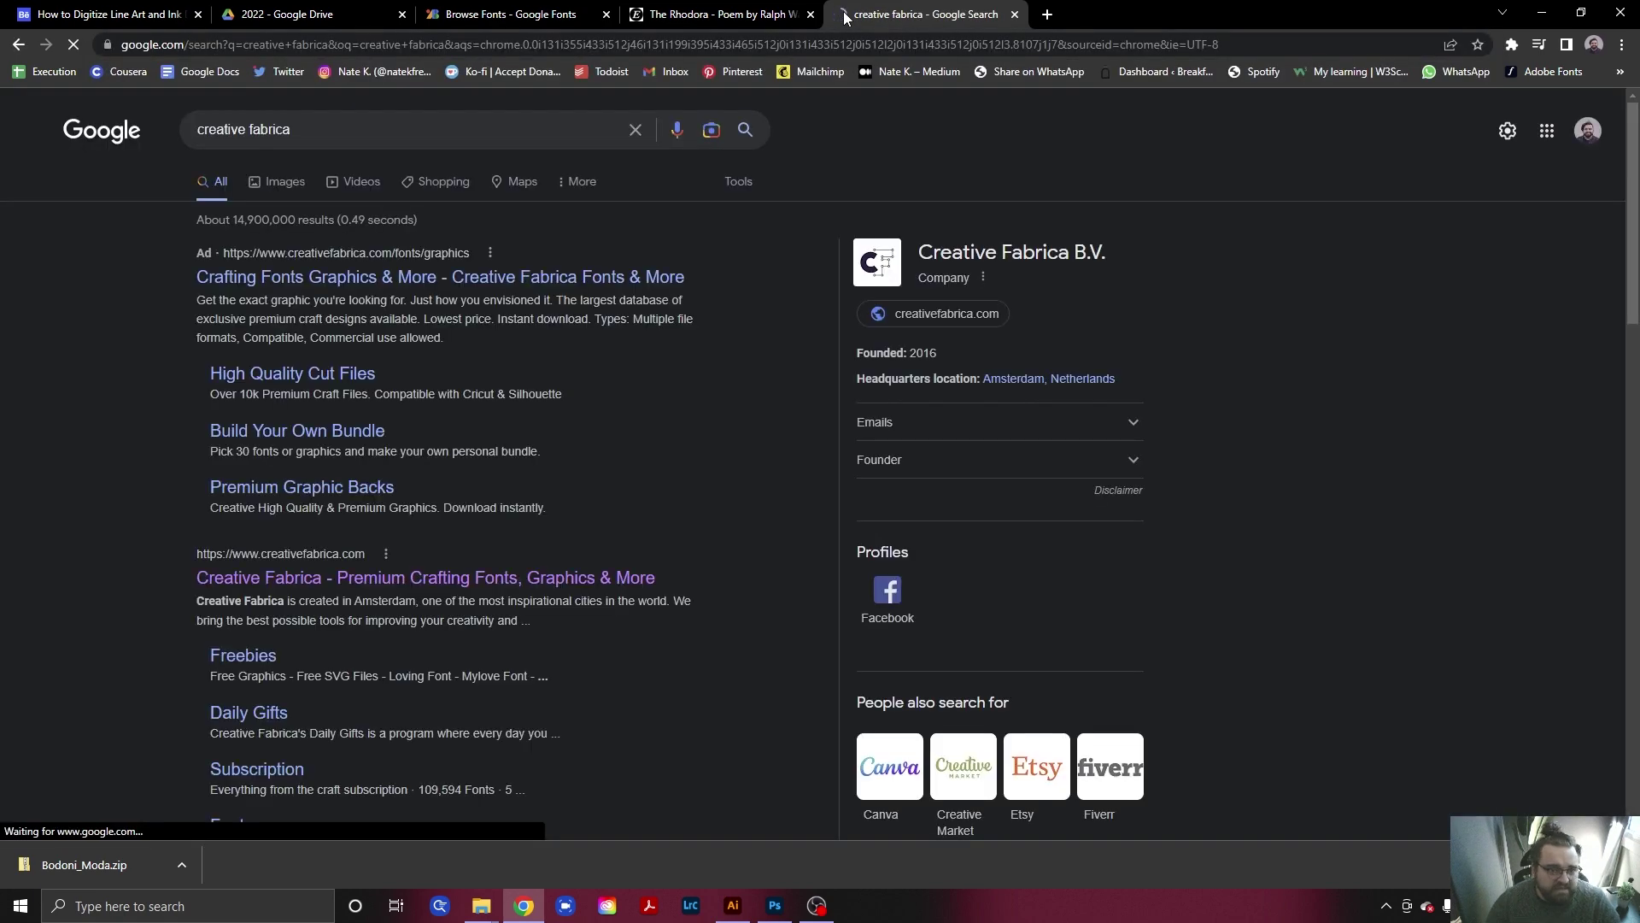
{"action": "left_click", "coordinate": [481, 587]}
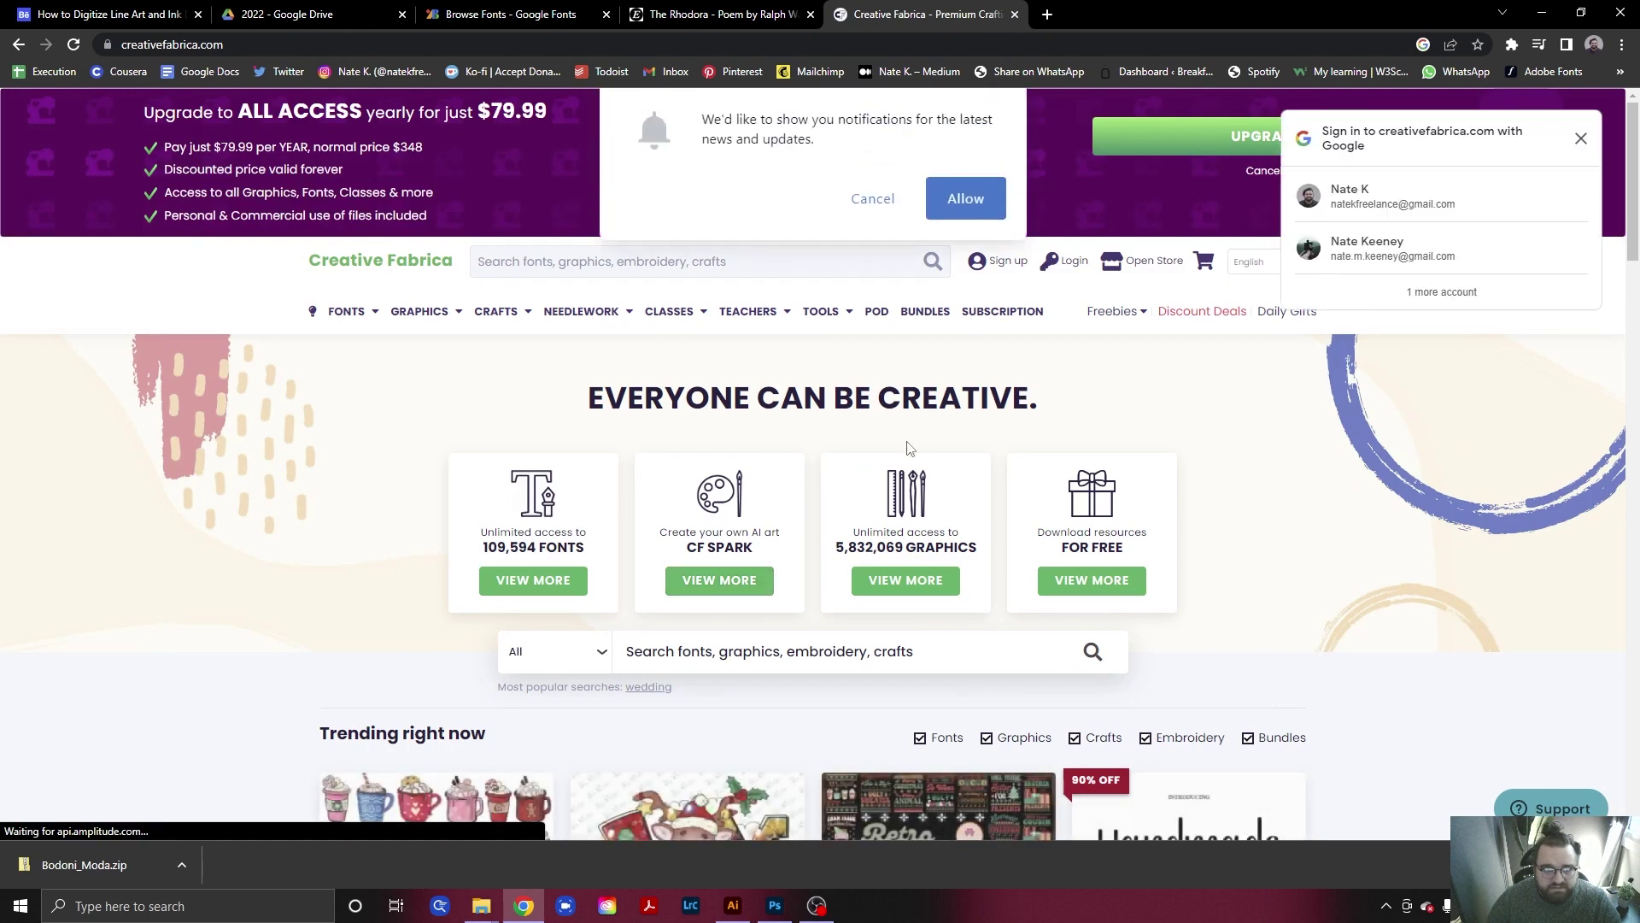
{"action": "left_click", "coordinate": [875, 200]}
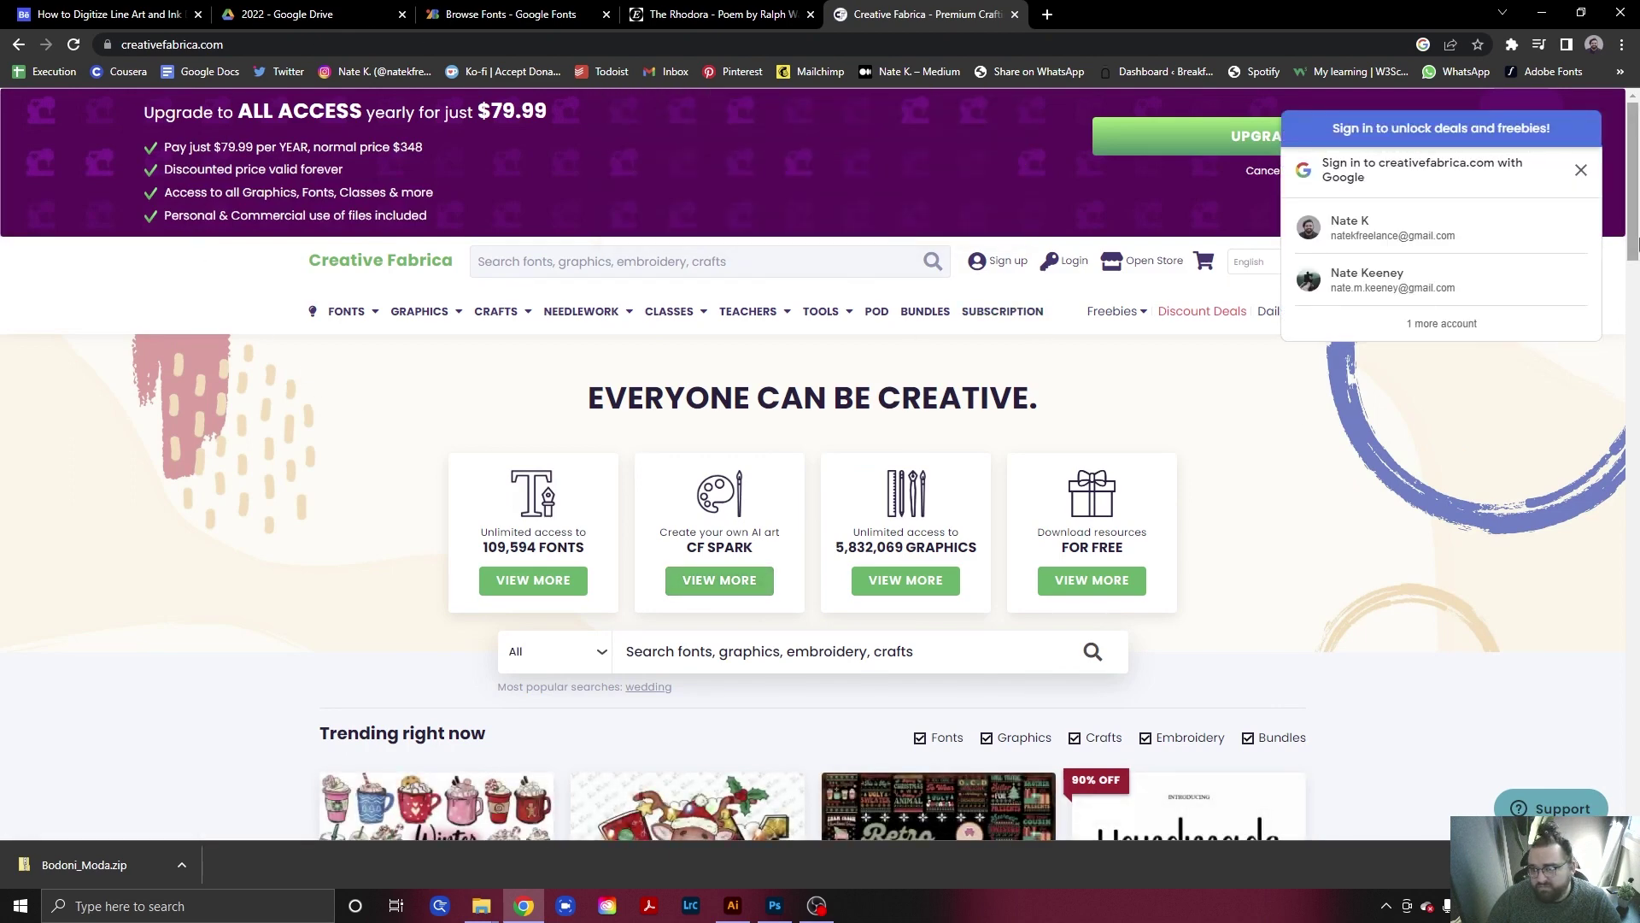
{"action": "left_click", "coordinate": [1582, 170]}
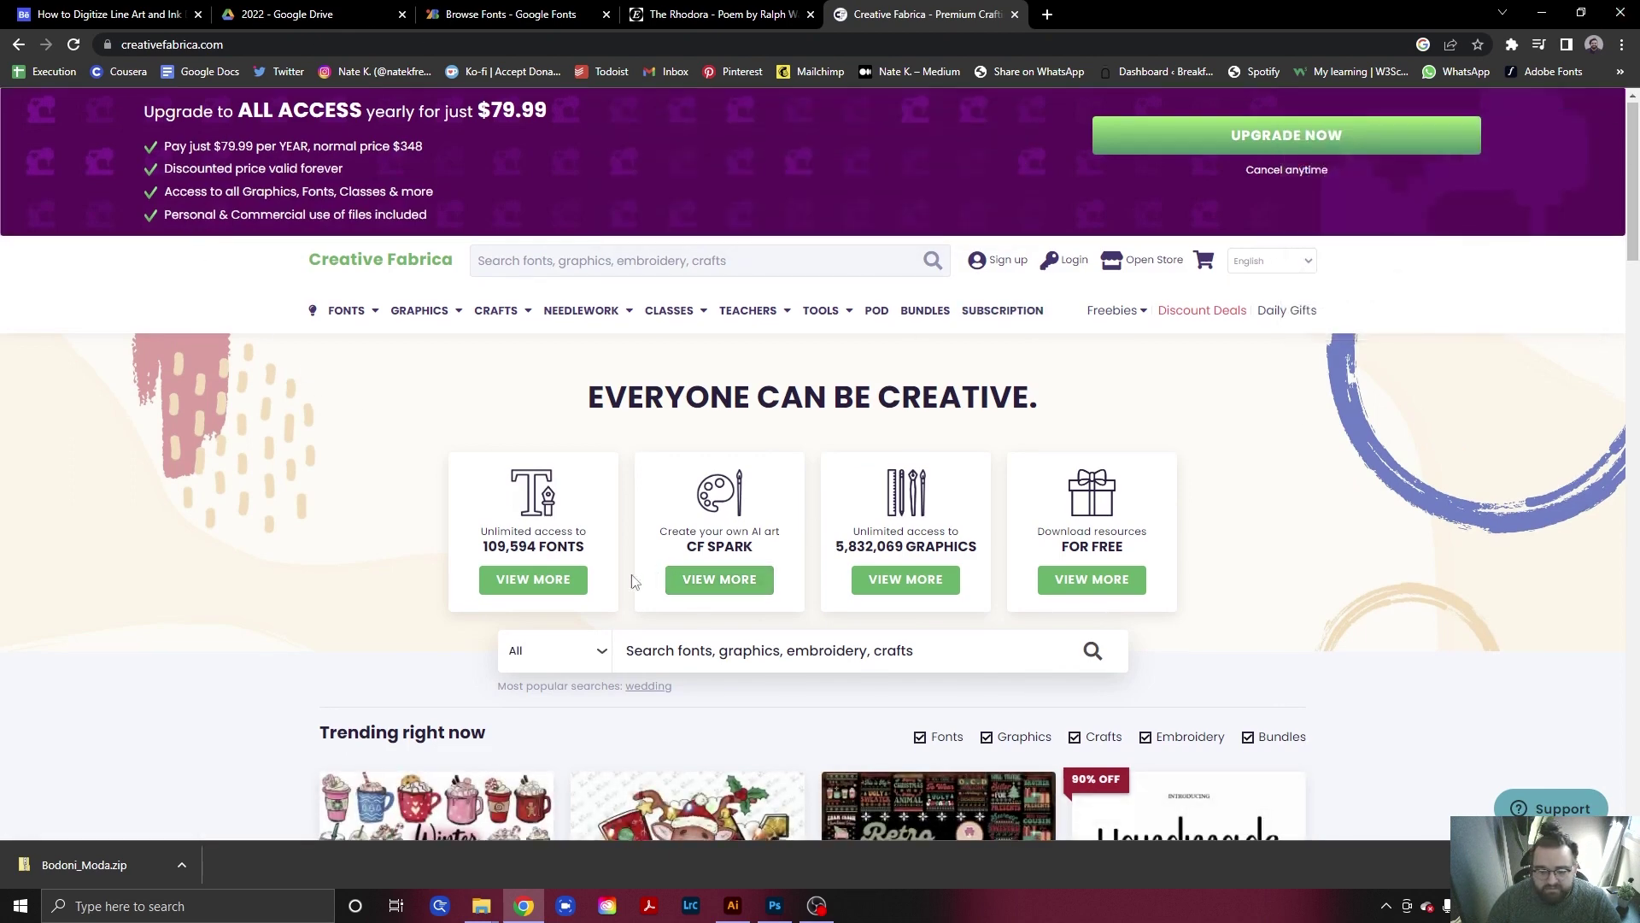
Examine the trending fonts, graphics and bundles on the Creative Fabrica home page.
{"action": "scroll", "coordinate": [656, 576], "scroll_direction": "down", "scroll_amount": 9}
{"action": "scroll", "coordinate": [579, 613], "scroll_direction": "down", "scroll_amount": 1}
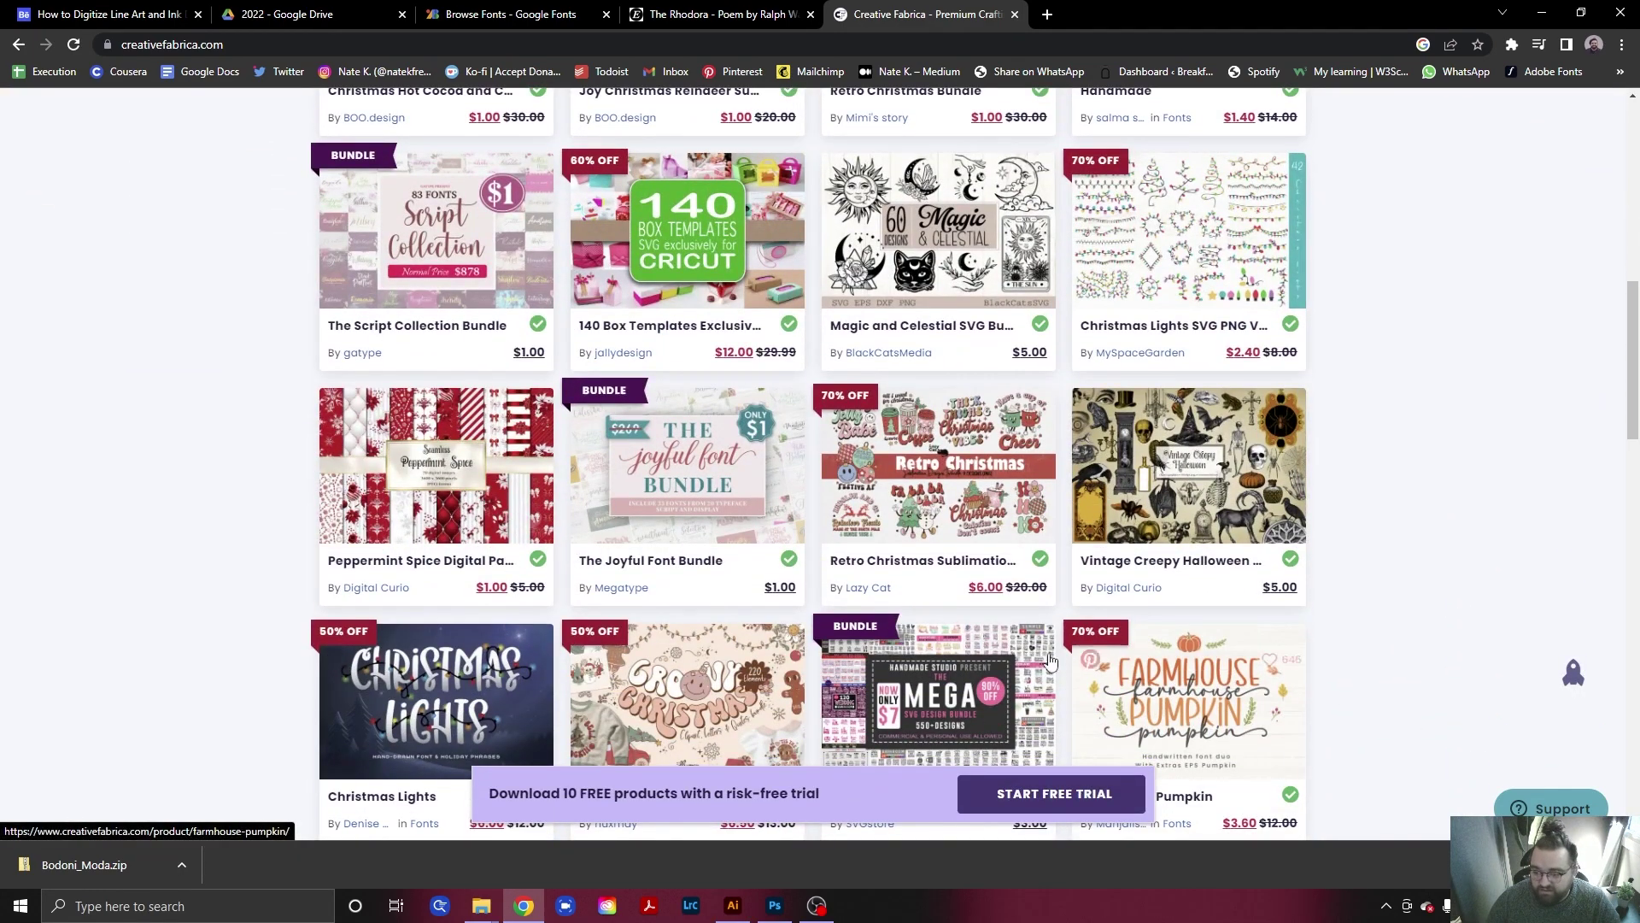
{"action": "scroll", "coordinate": [589, 513], "scroll_direction": "down", "scroll_amount": 5}
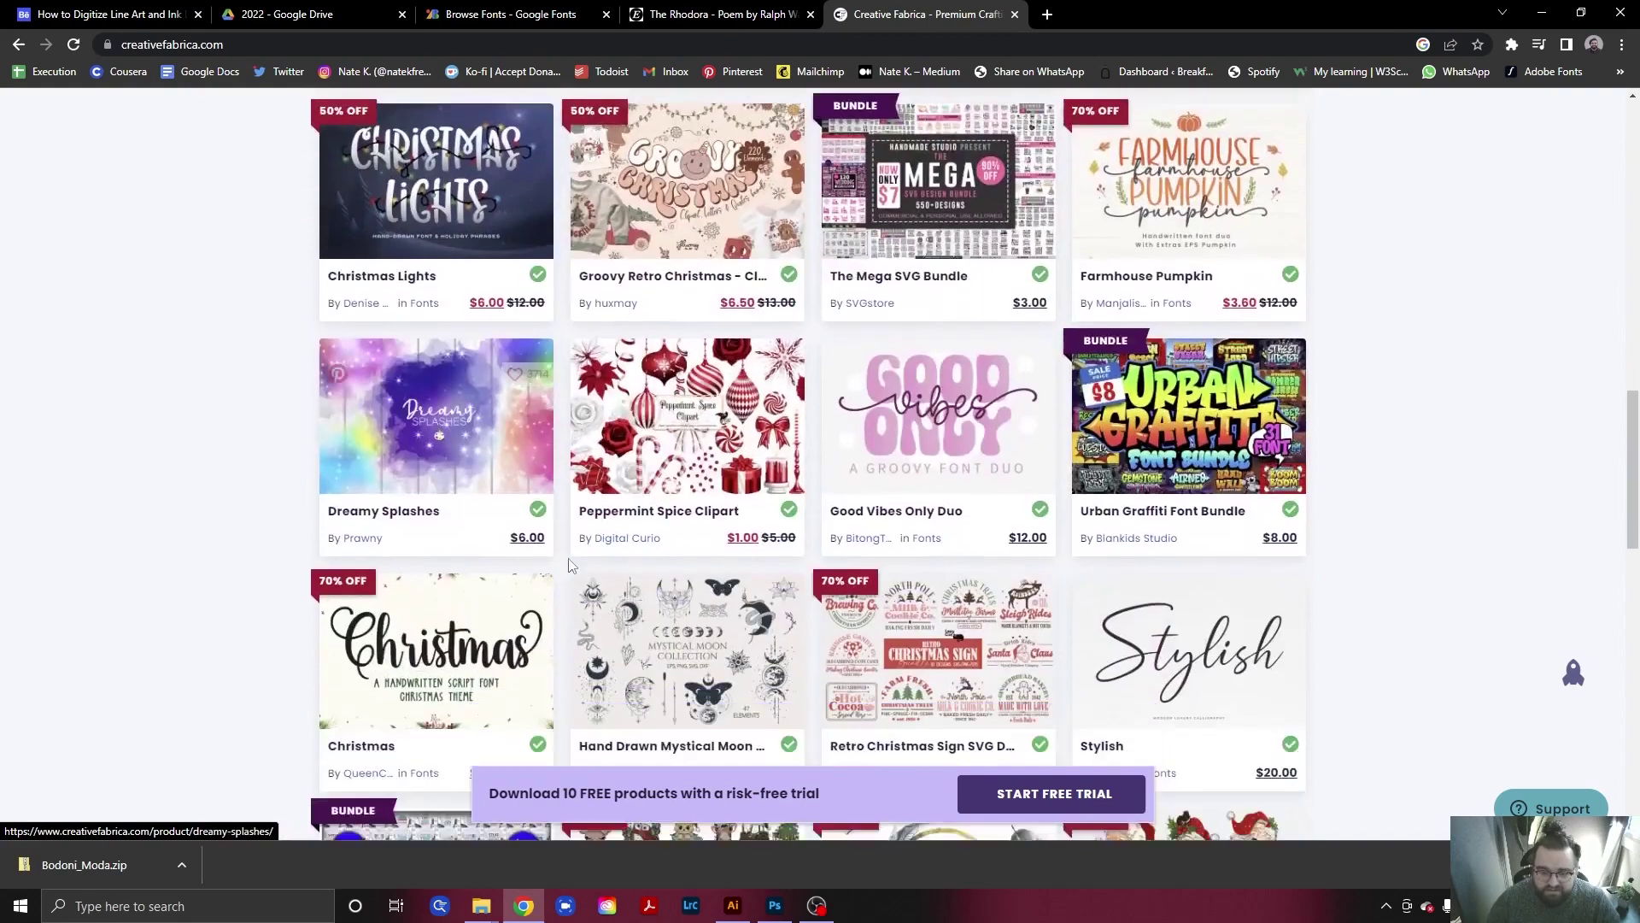
{"action": "scroll", "coordinate": [571, 566], "scroll_direction": "down", "scroll_amount": 2}
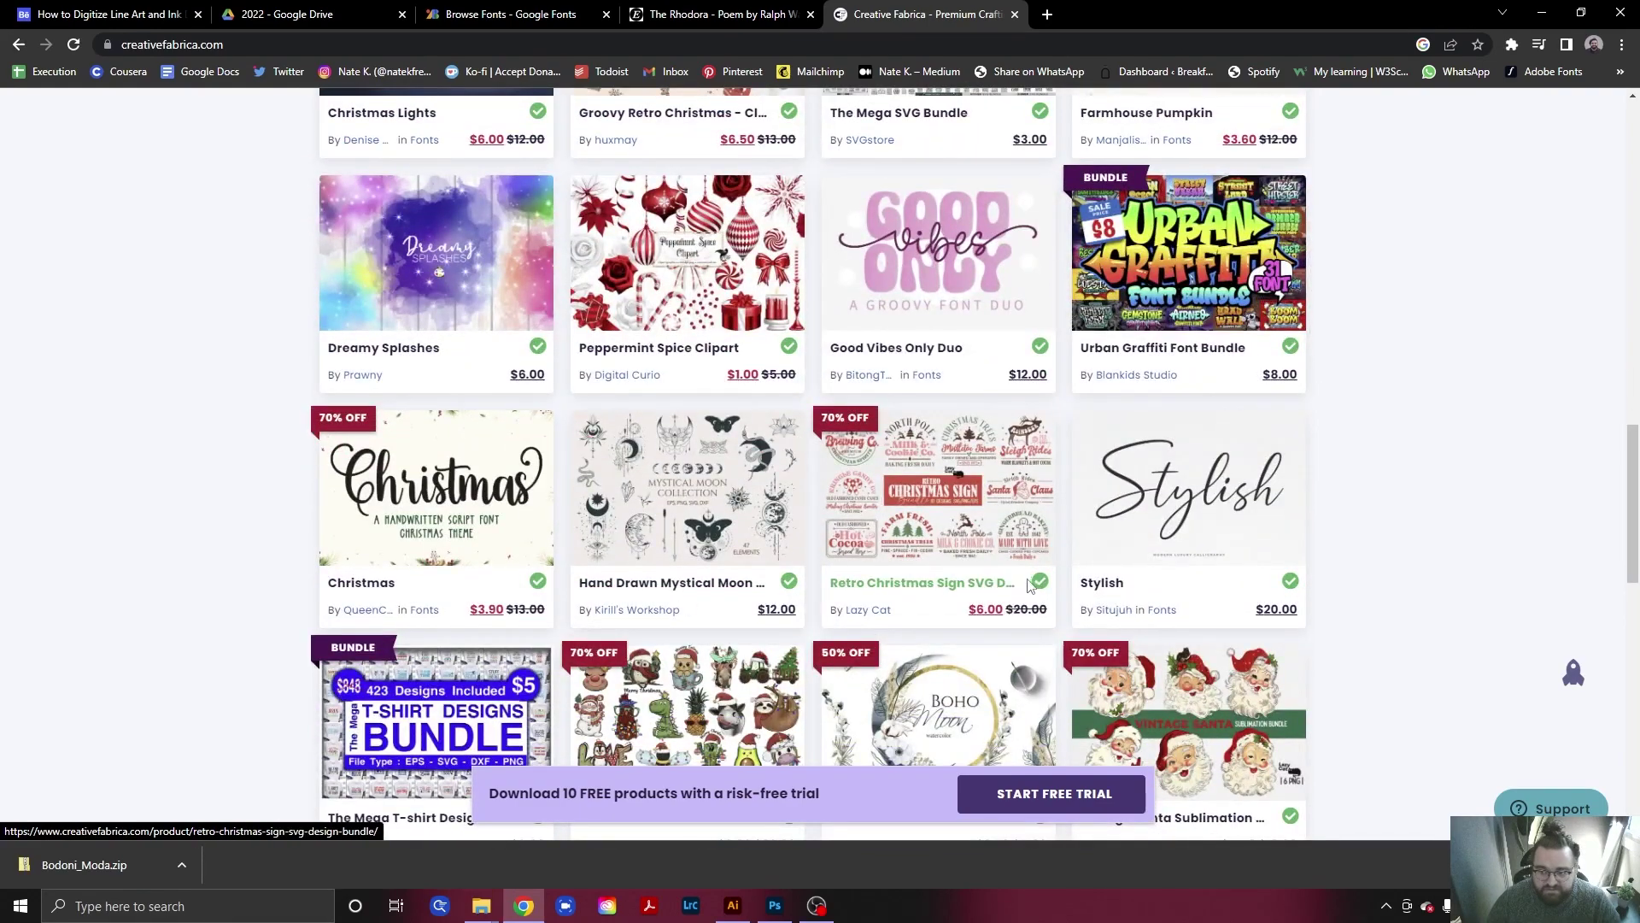
{"action": "scroll", "coordinate": [549, 586], "scroll_direction": "up", "scroll_amount": 10}
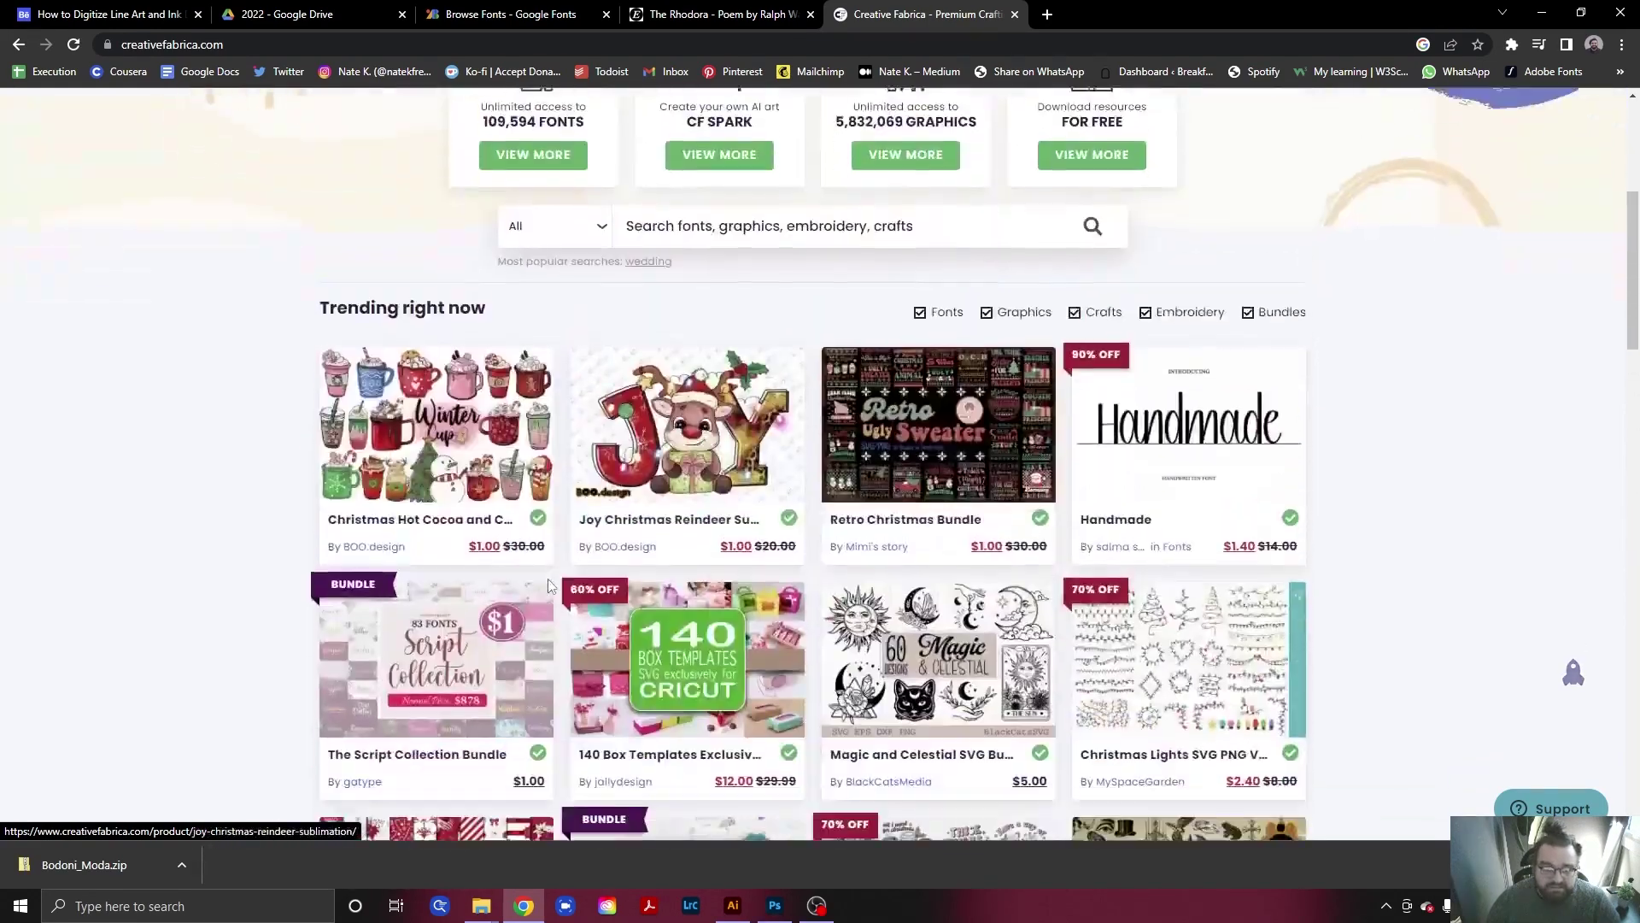
{"action": "scroll", "coordinate": [550, 586], "scroll_direction": "up", "scroll_amount": 5}
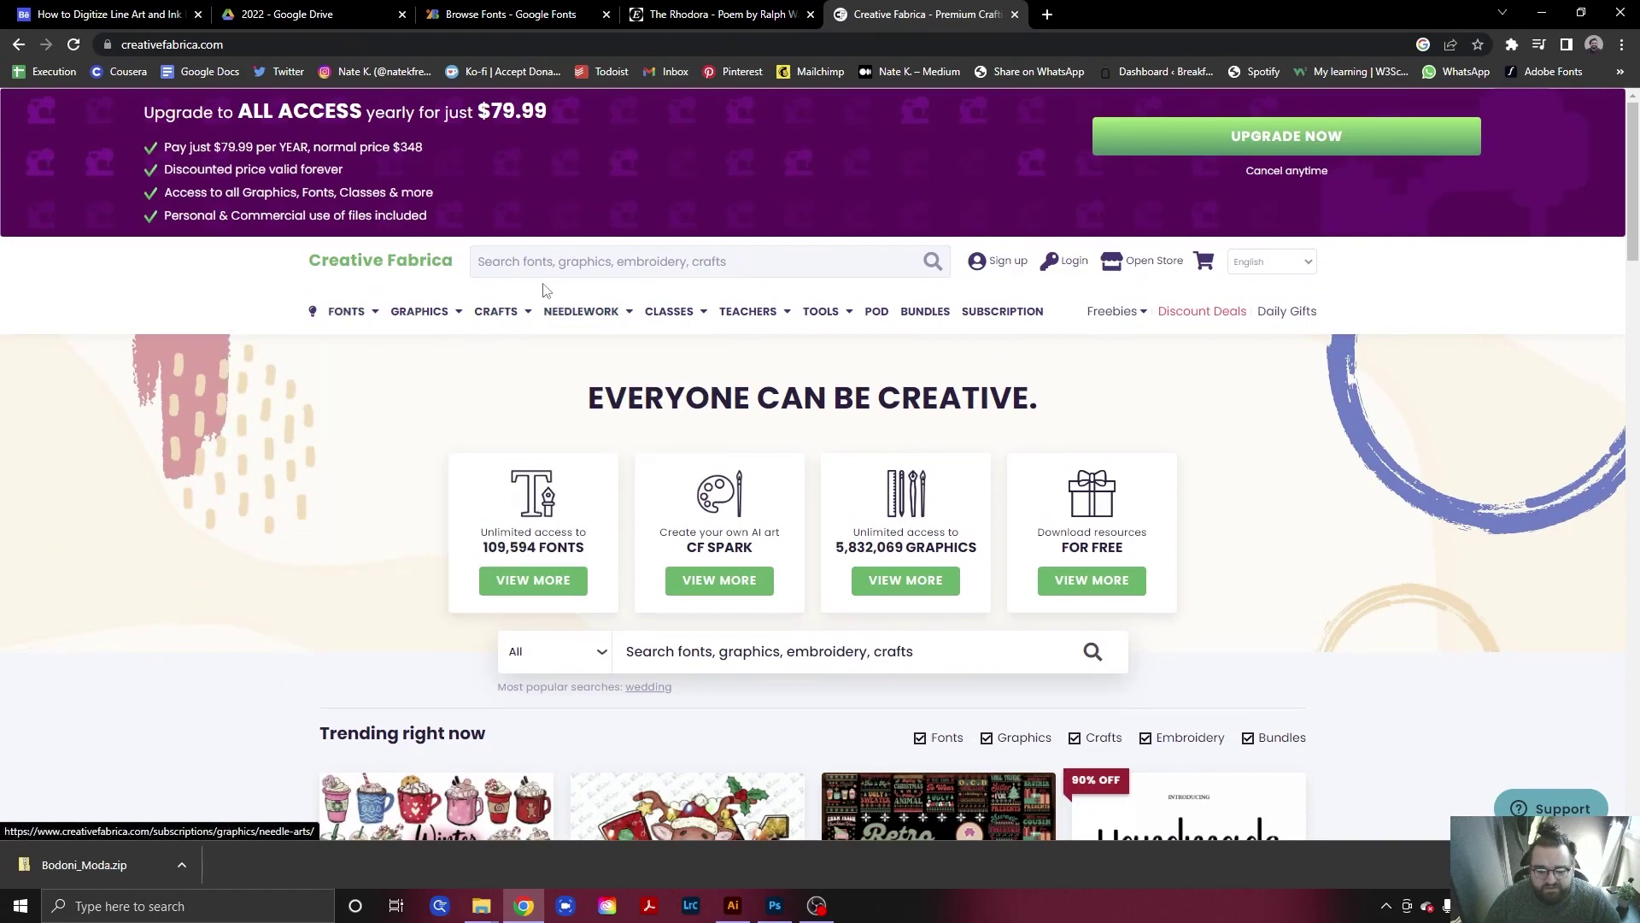
{"action": "left_click", "coordinate": [237, 45]}
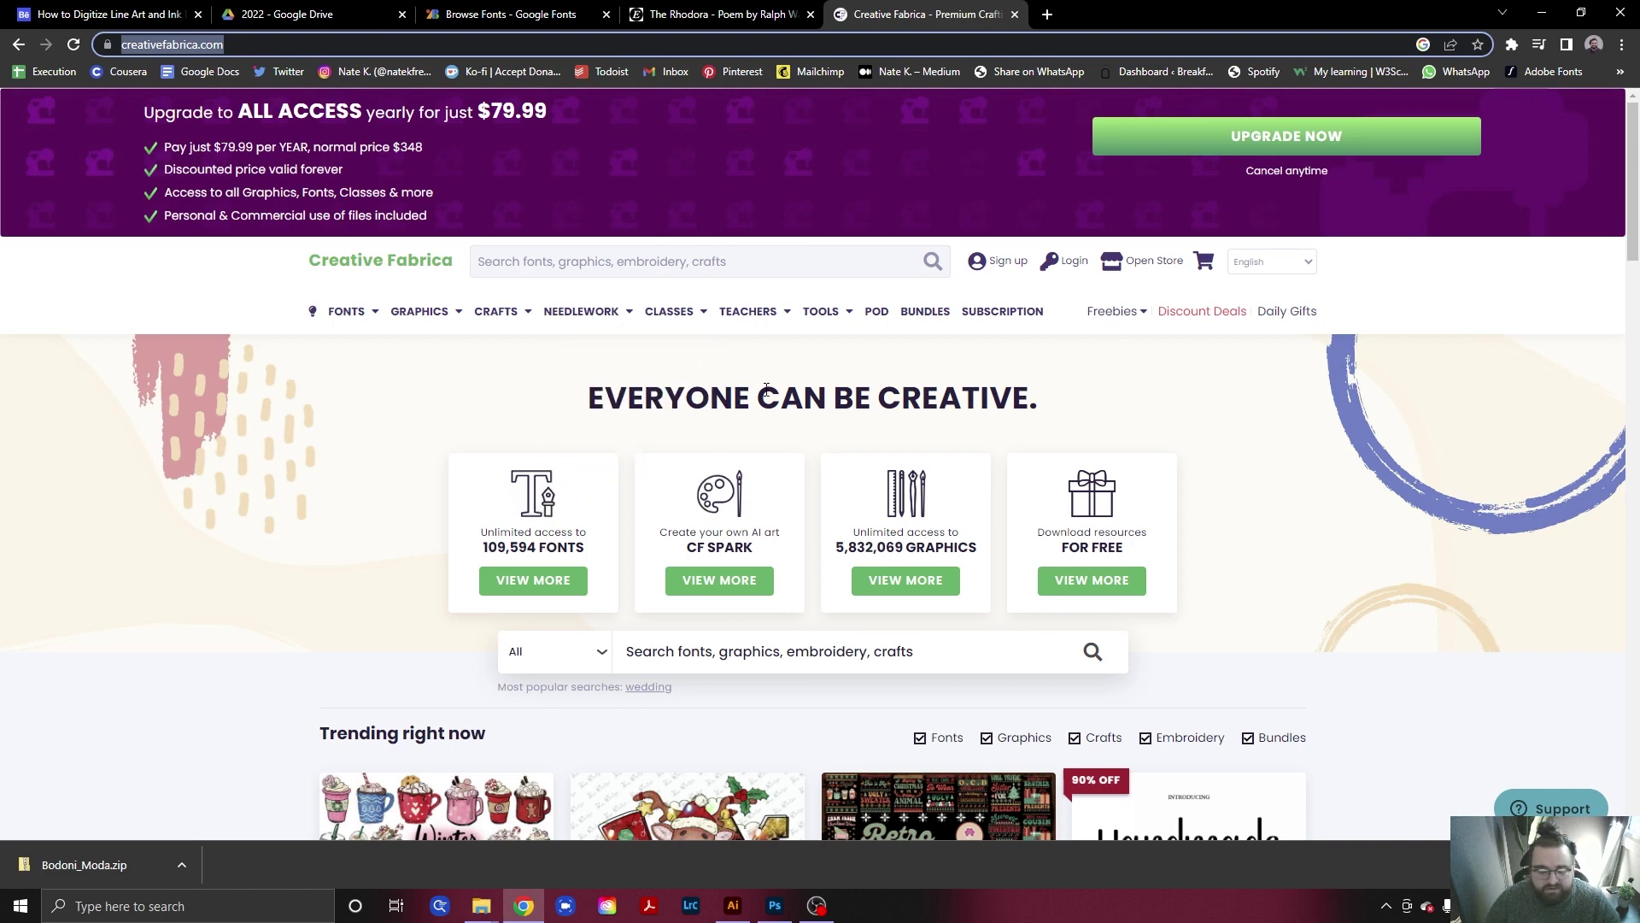
{"action": "scroll", "coordinate": [396, 411], "scroll_direction": "down", "scroll_amount": 1}
{"action": "scroll", "coordinate": [396, 412], "scroll_direction": "up", "scroll_amount": 1}
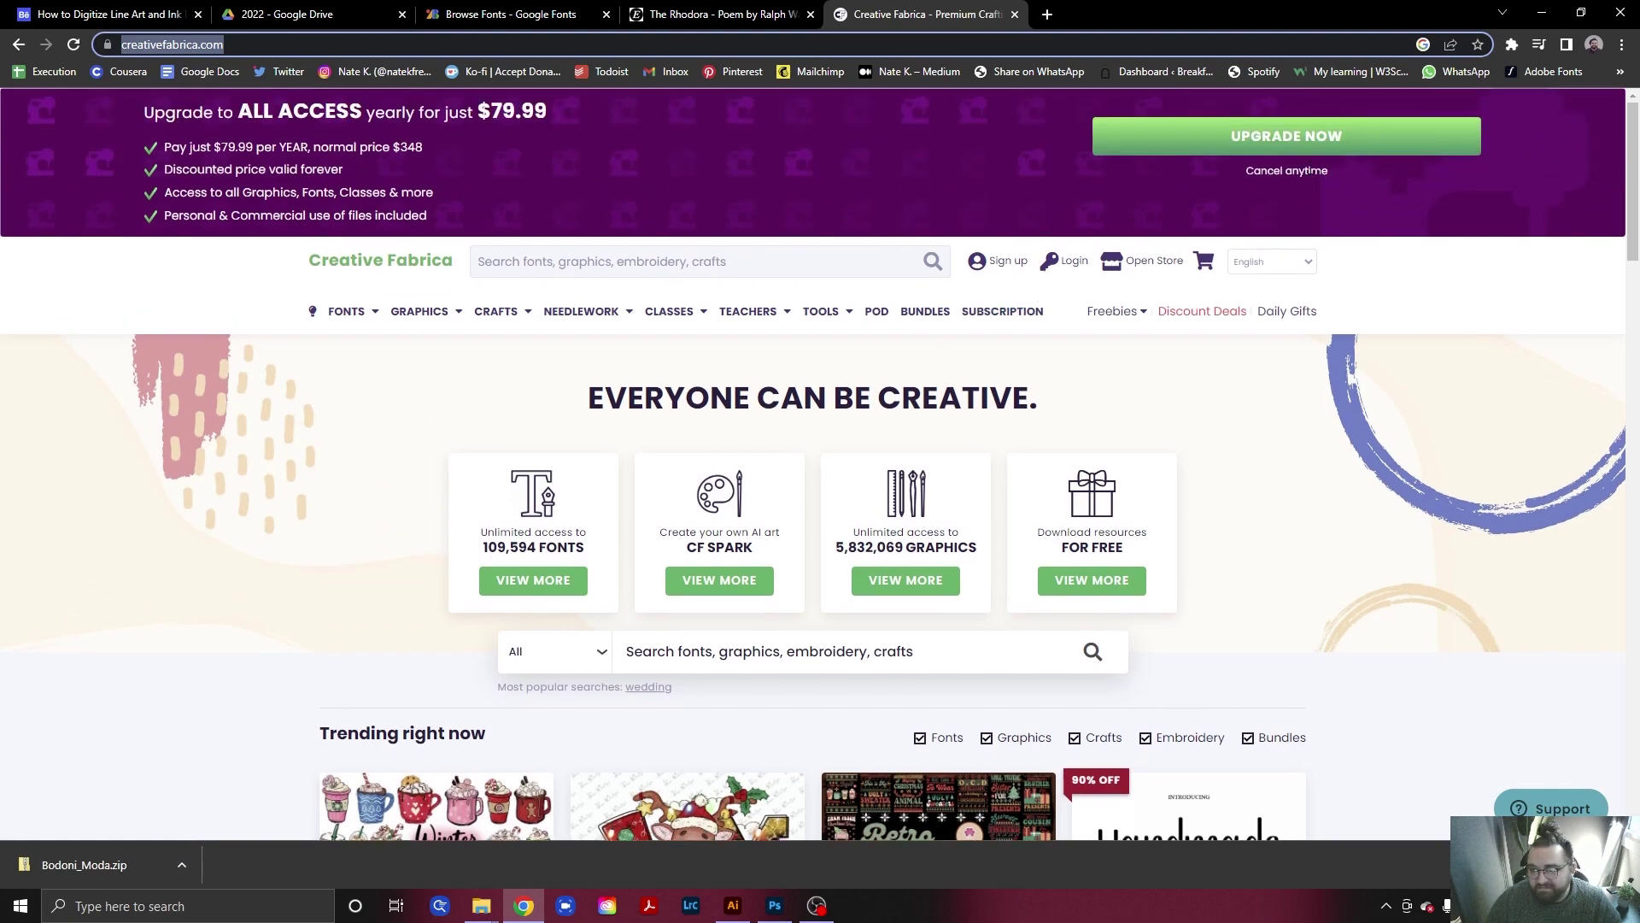
{"action": "scroll", "coordinate": [681, 457], "scroll_direction": "down", "scroll_amount": 9}
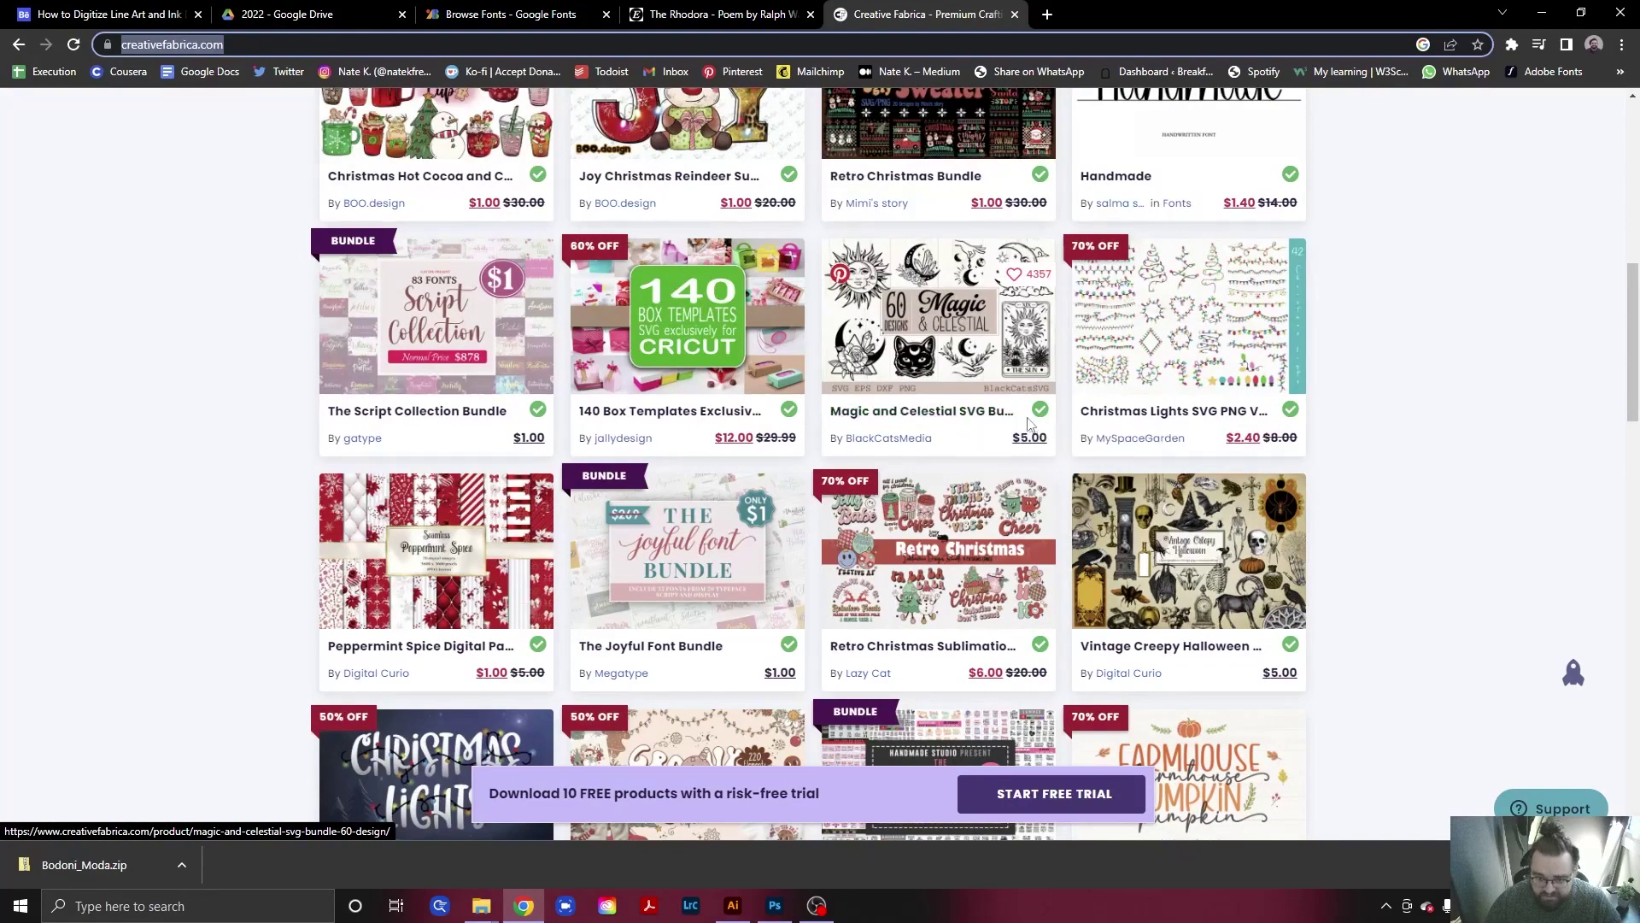
{"action": "scroll", "coordinate": [740, 461], "scroll_direction": "down", "scroll_amount": 3}
{"action": "scroll", "coordinate": [825, 600], "scroll_direction": "down", "scroll_amount": 4}
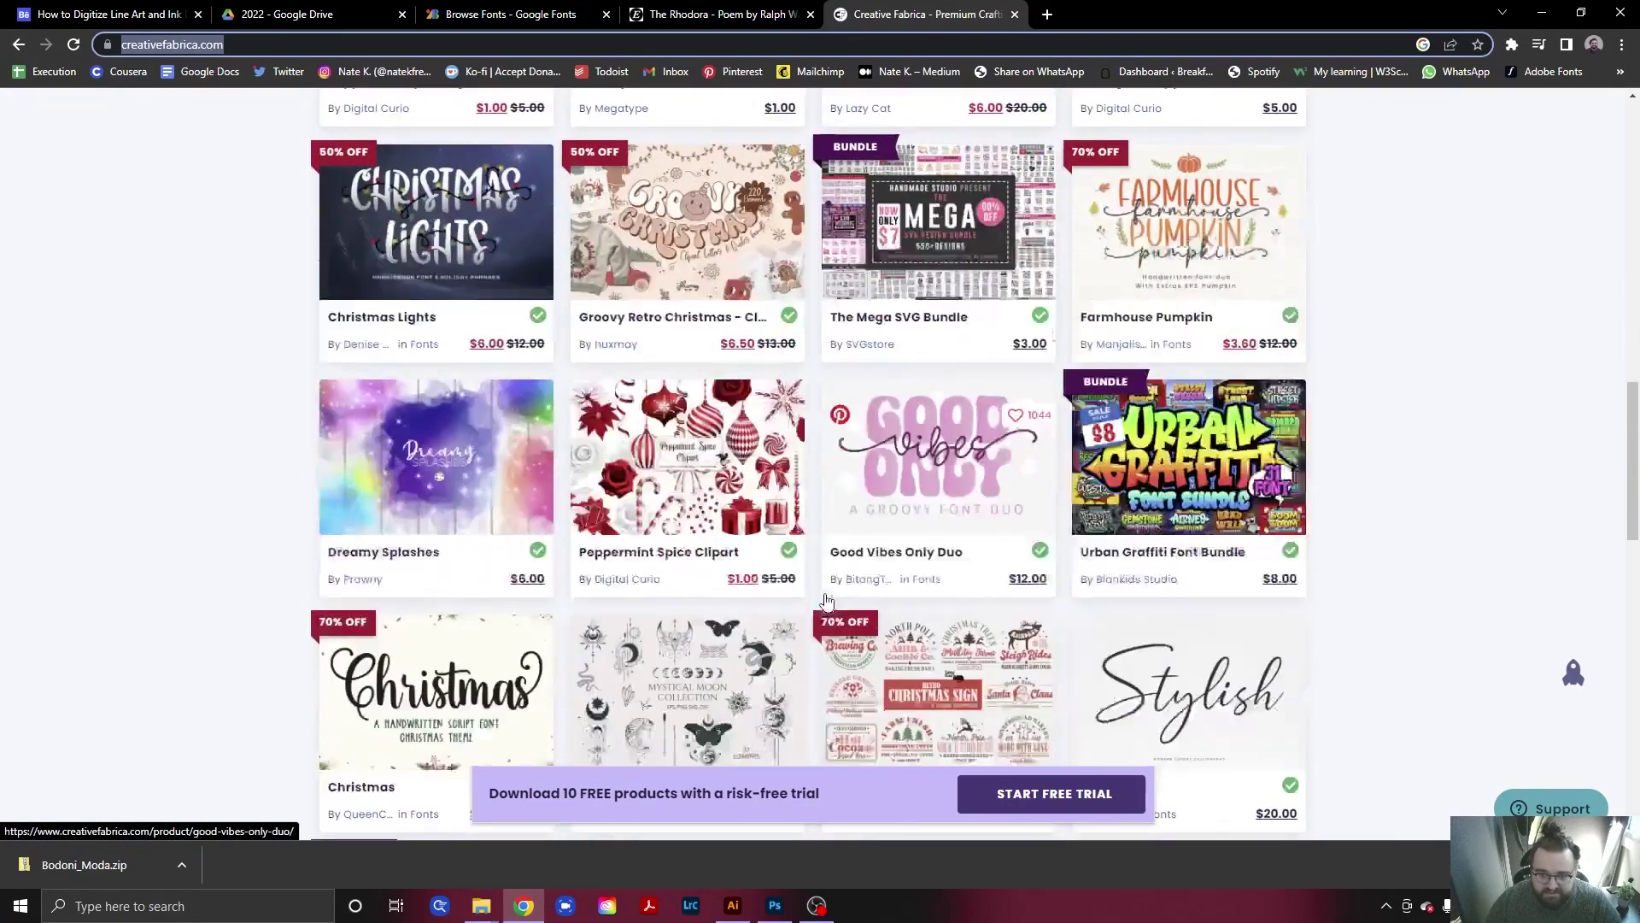
{"action": "scroll", "coordinate": [826, 601], "scroll_direction": "down", "scroll_amount": 2}
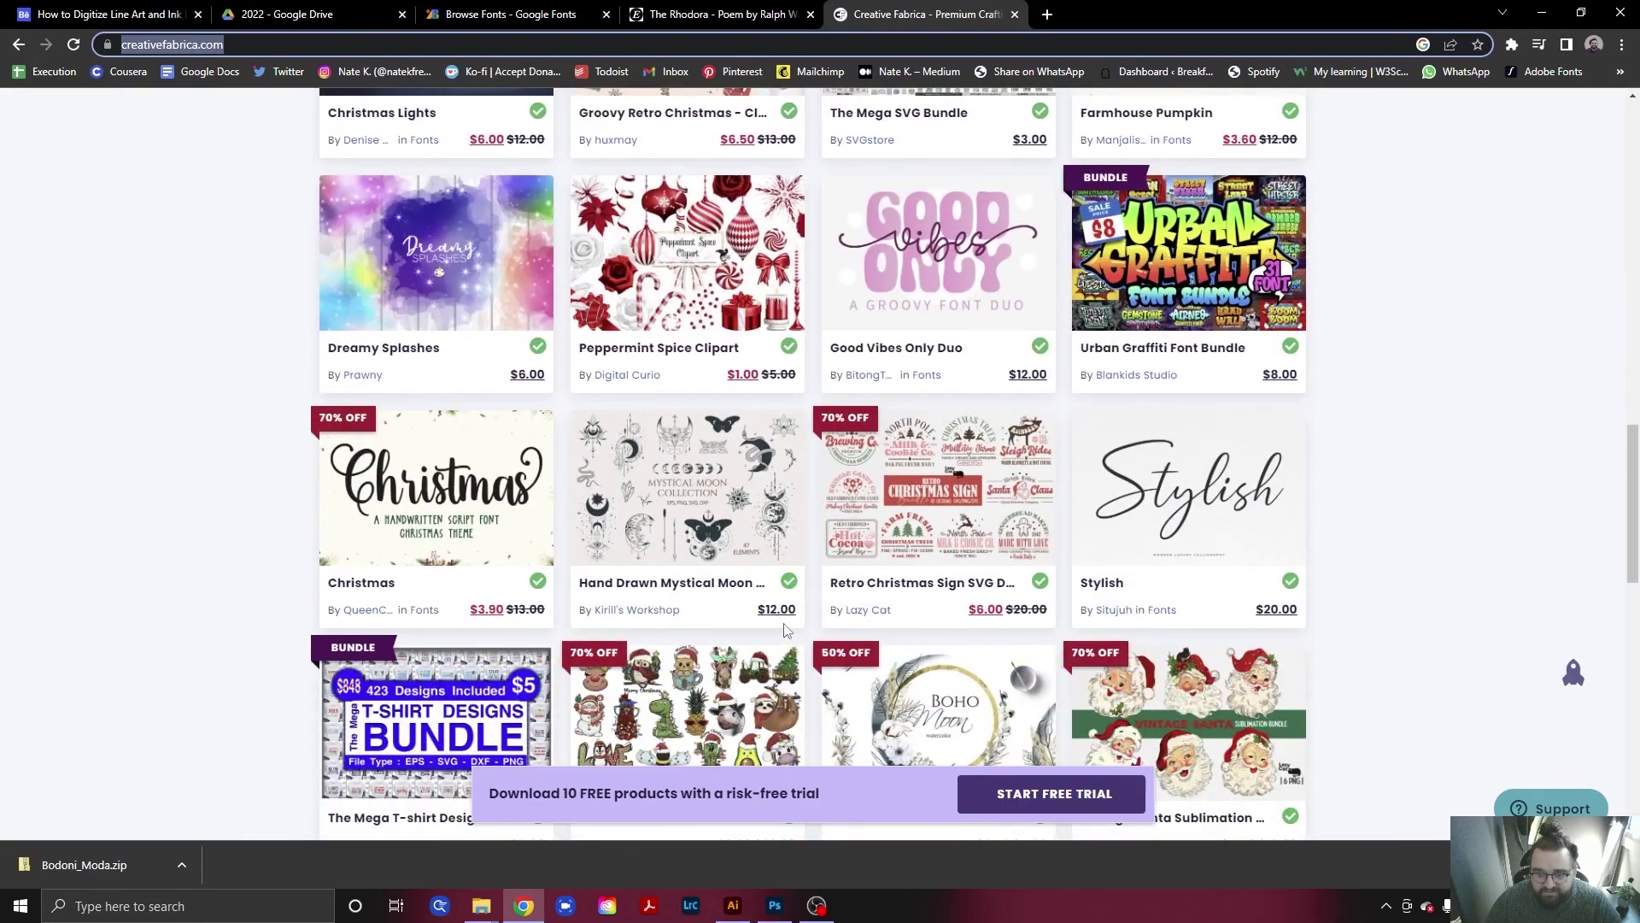
{"action": "scroll", "coordinate": [861, 613], "scroll_direction": "down", "scroll_amount": 1}
{"action": "scroll", "coordinate": [862, 614], "scroll_direction": "up", "scroll_amount": 1}
Open the Retro Christmas Sign SVG Design Bundle and examine its previews, included files, description and reviews.
{"action": "left_click", "coordinate": [861, 611]}
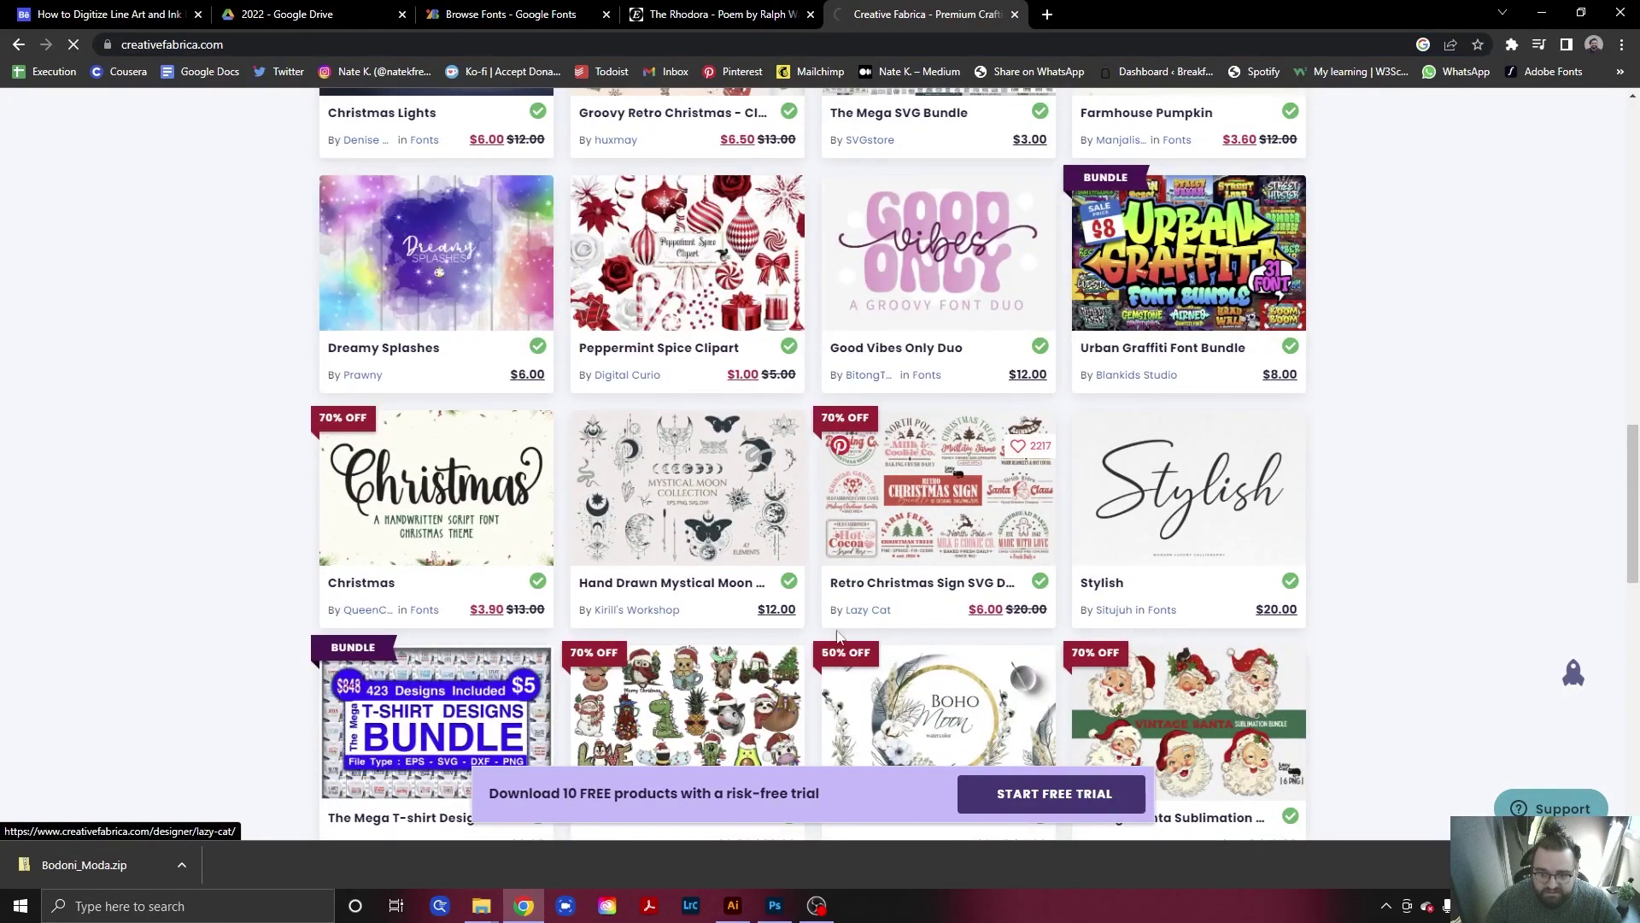
{"action": "scroll", "coordinate": [245, 588], "scroll_direction": "down", "scroll_amount": 2}
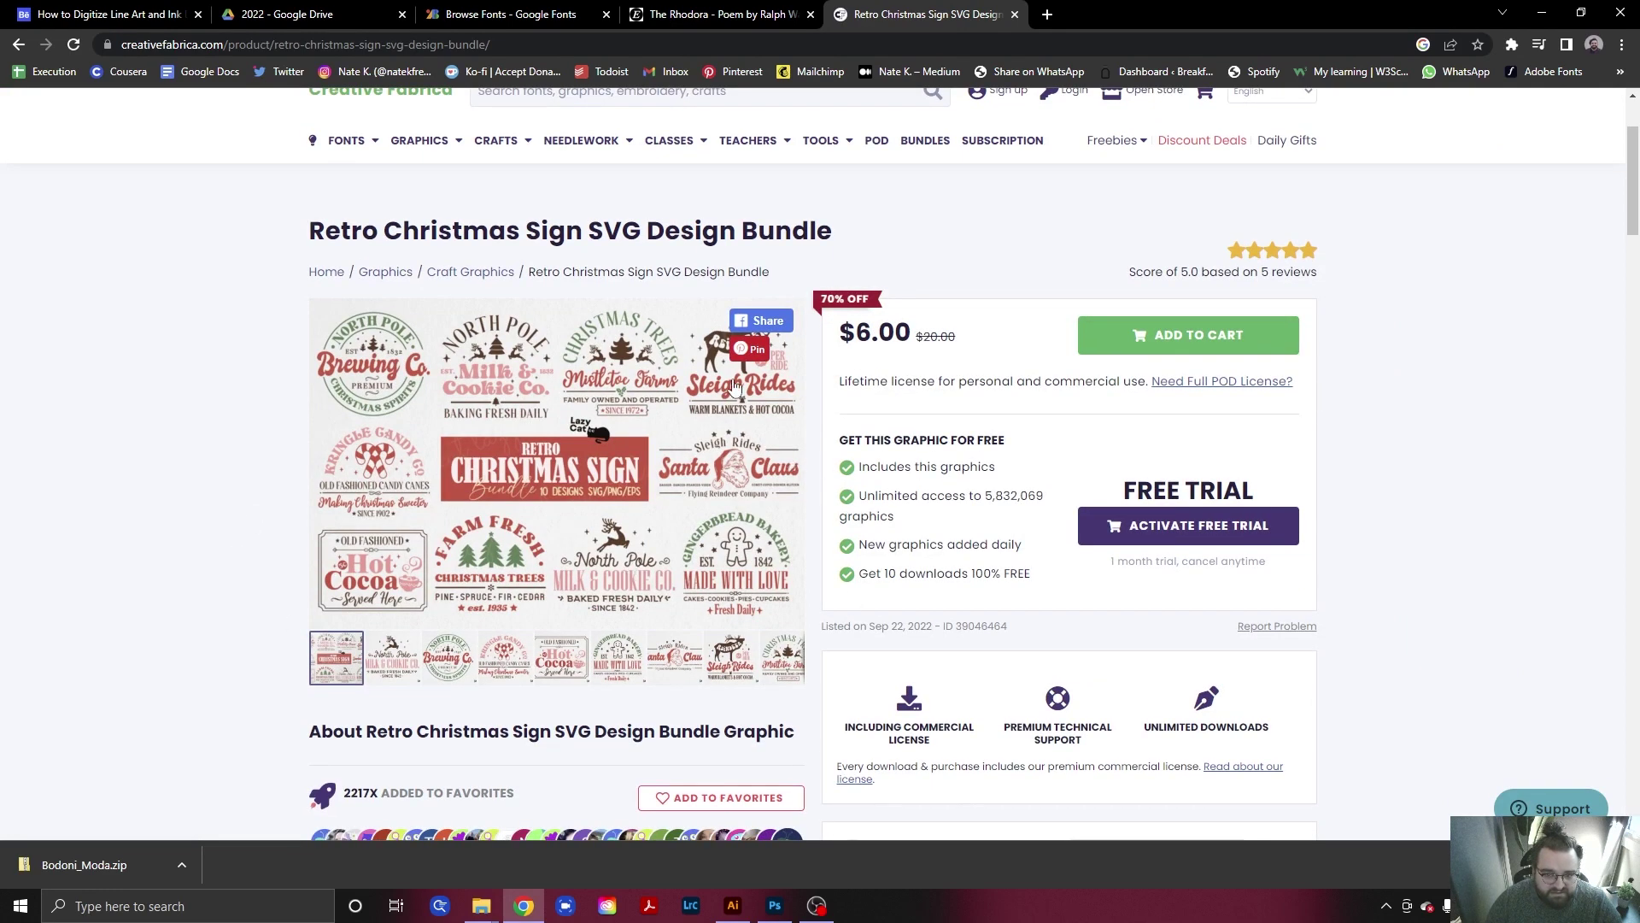
{"action": "scroll", "coordinate": [632, 645], "scroll_direction": "down", "scroll_amount": 4}
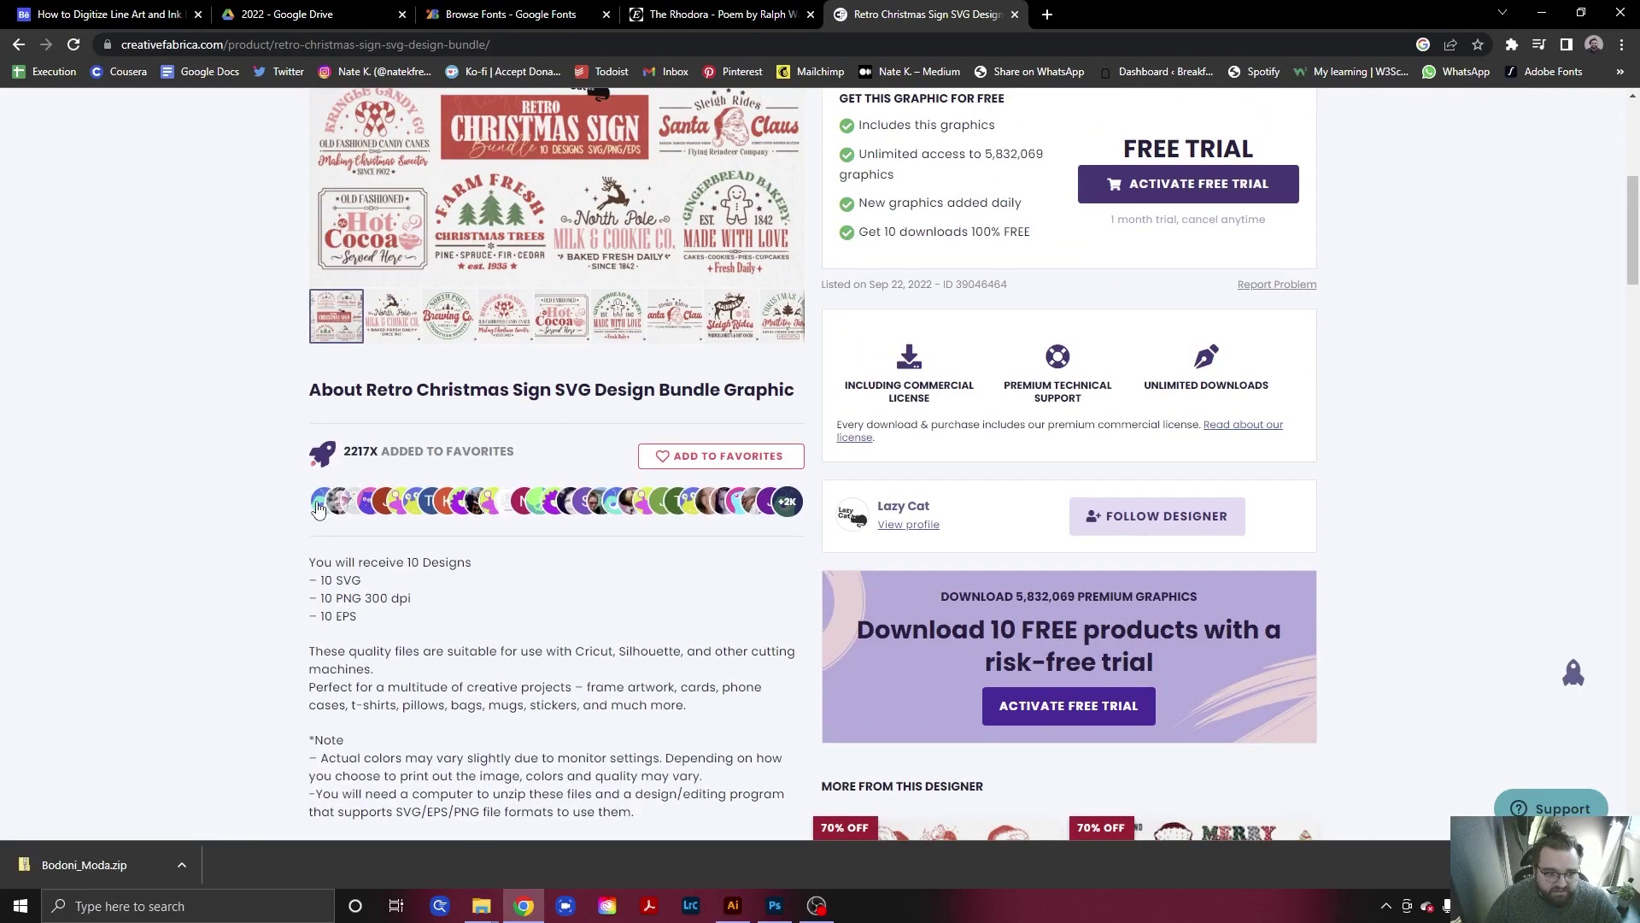
{"action": "scroll", "coordinate": [615, 623], "scroll_direction": "down", "scroll_amount": 8}
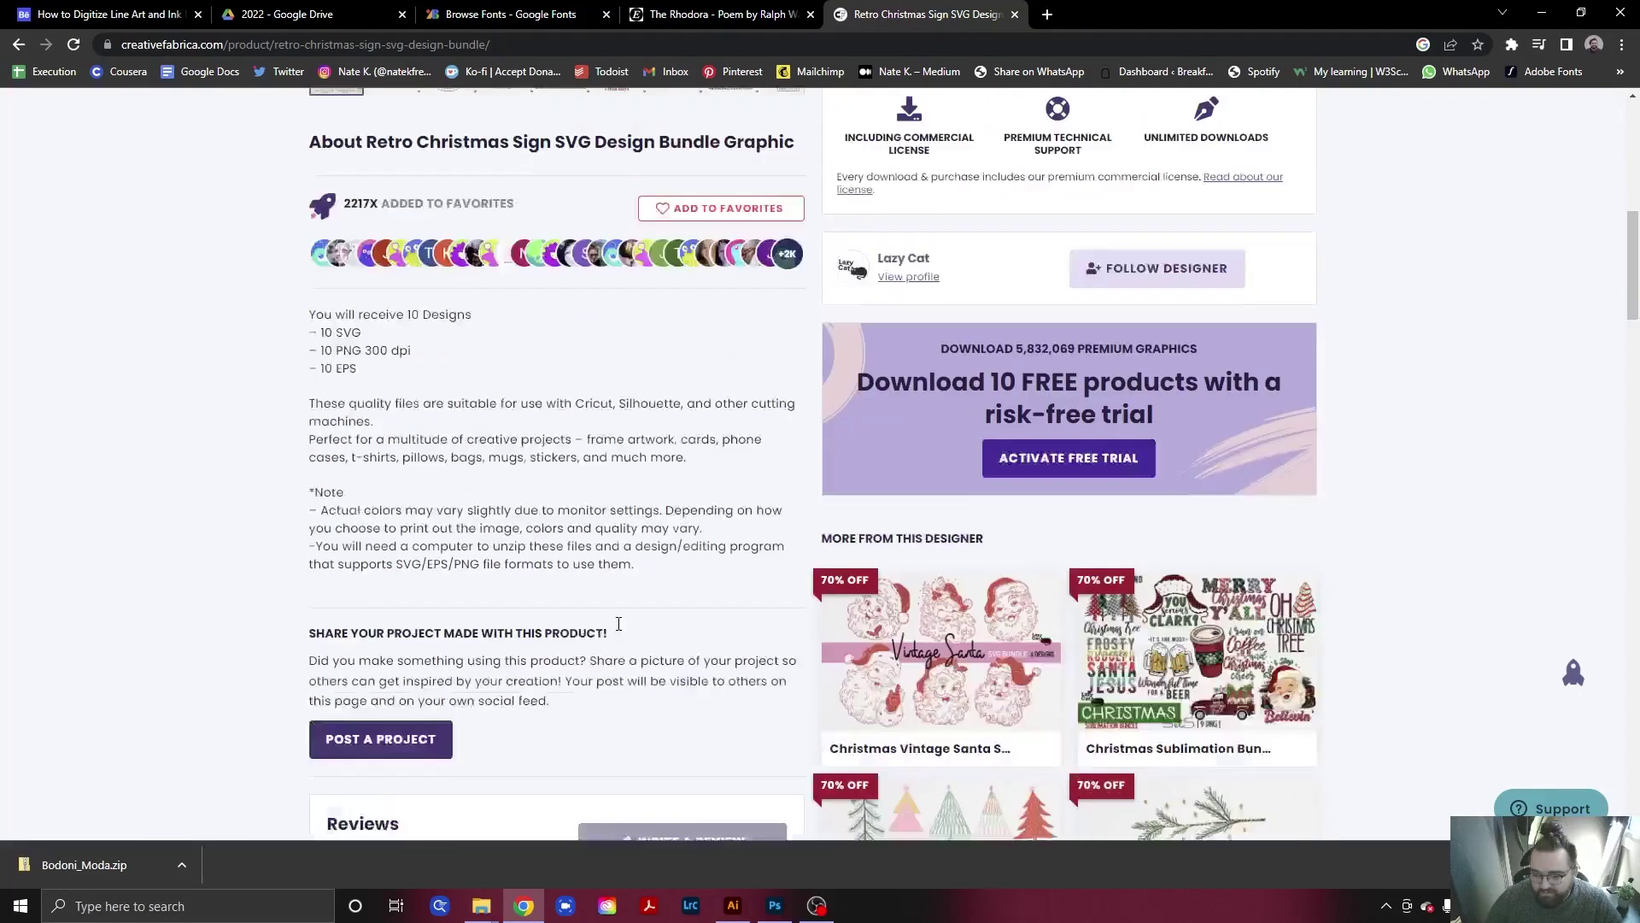
{"action": "scroll", "coordinate": [510, 564], "scroll_direction": "down", "scroll_amount": 3}
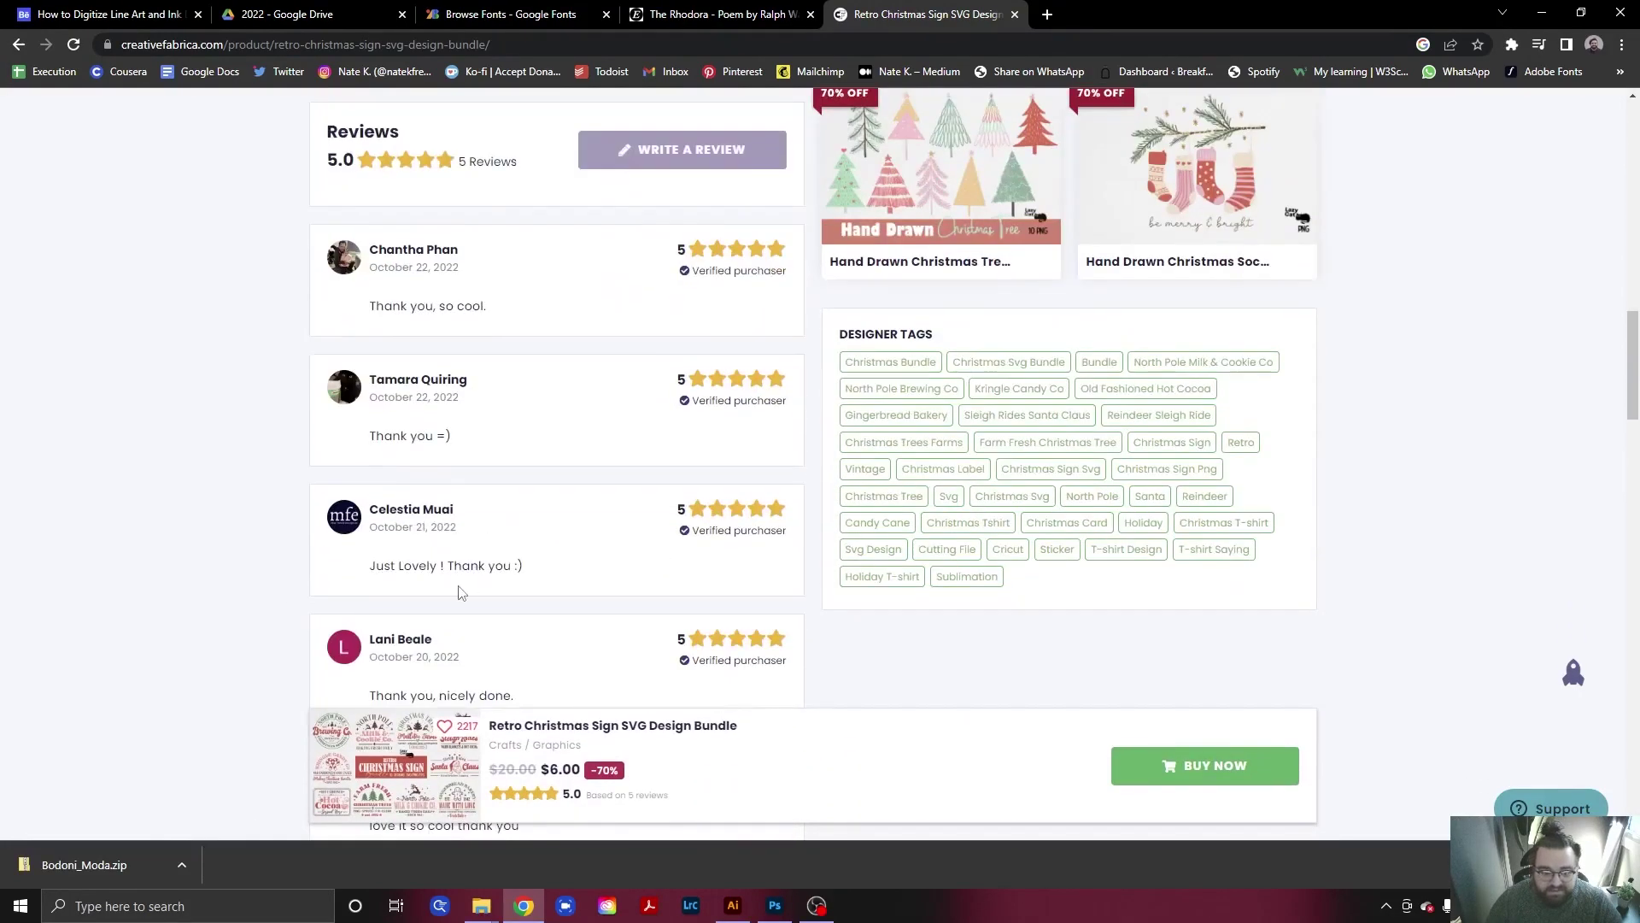
{"action": "scroll", "coordinate": [468, 573], "scroll_direction": "up", "scroll_amount": 18}
Open Creative Fabrica's Free Fonts listing from its freebies.
{"action": "mouse_move", "coordinate": [337, 313]}
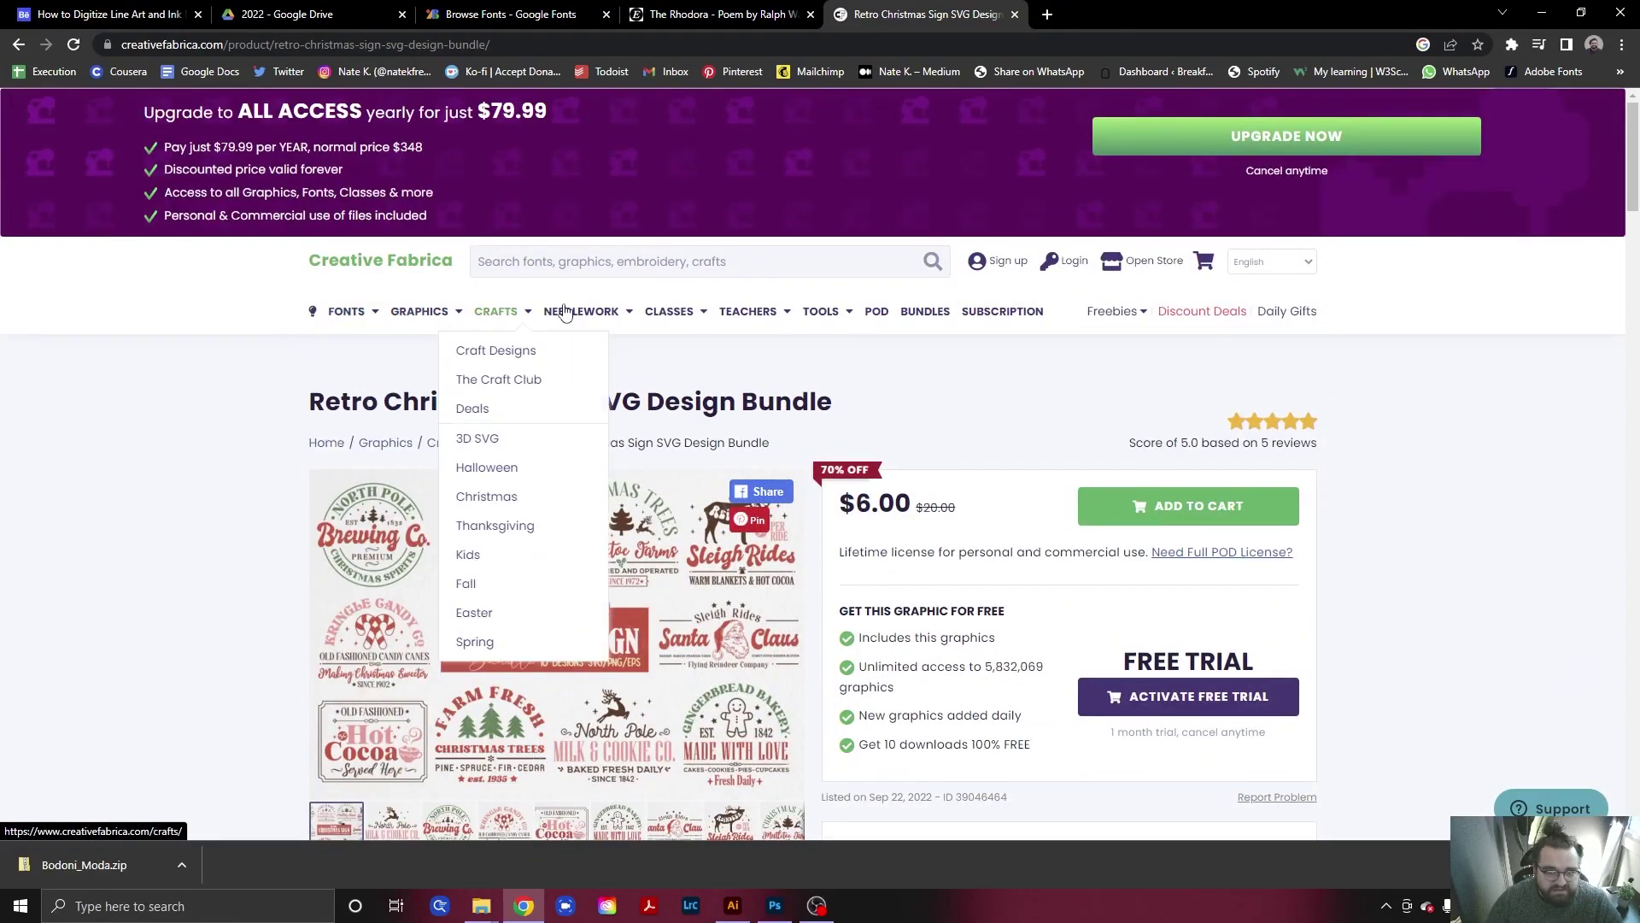
{"action": "mouse_move", "coordinate": [832, 322]}
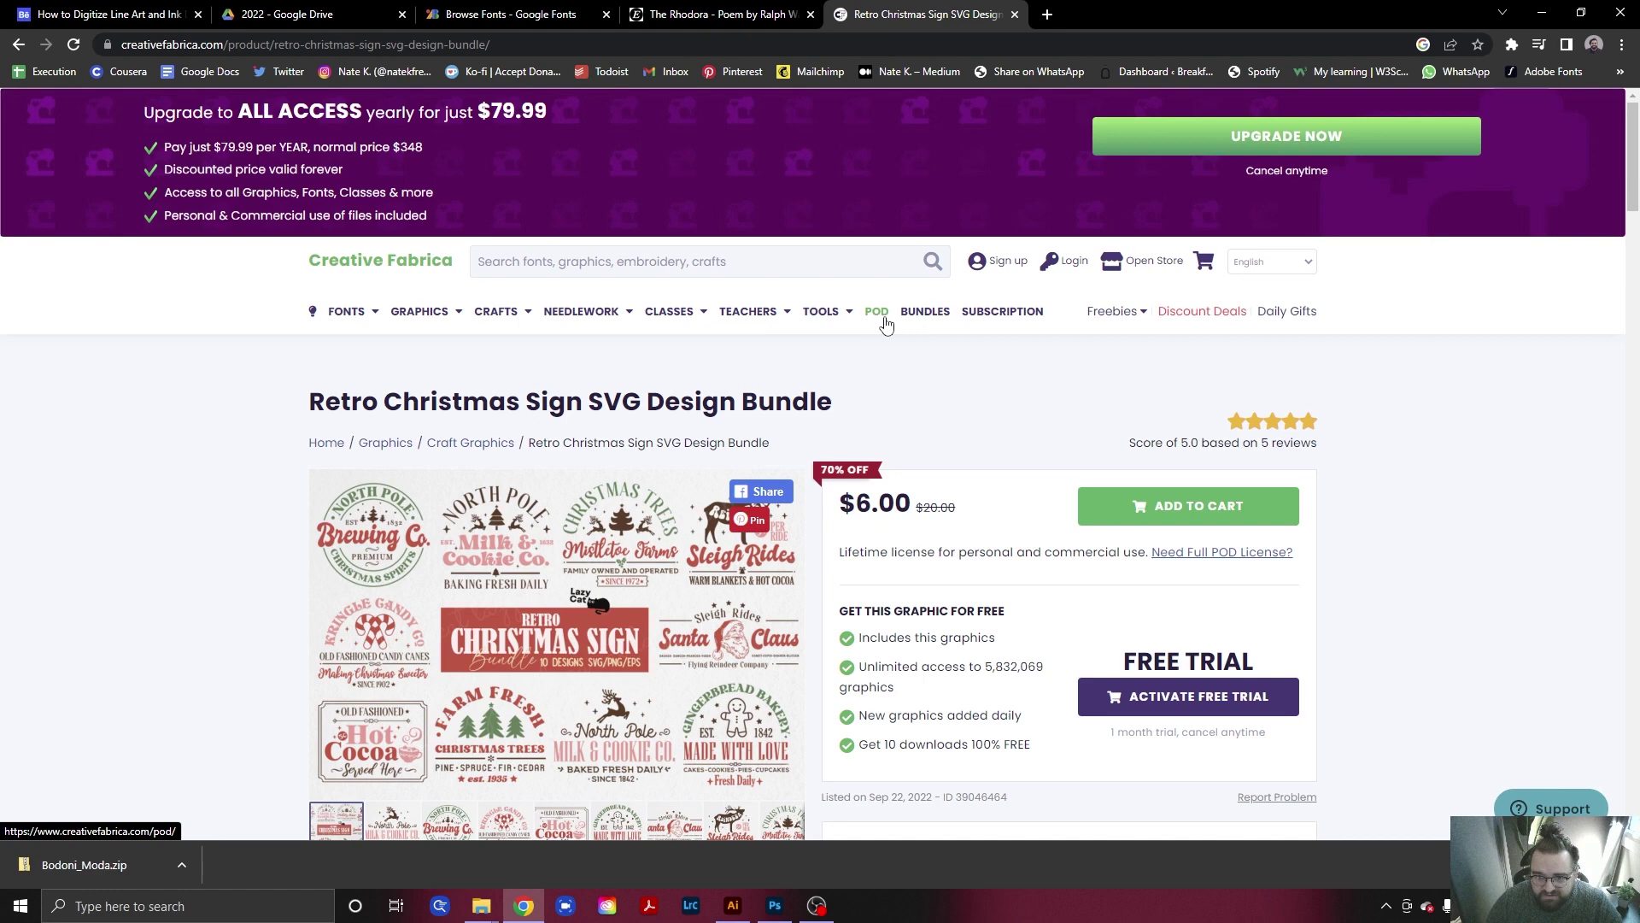
{"action": "left_click", "coordinate": [925, 312]}
{"action": "mouse_move", "coordinate": [1136, 323]}
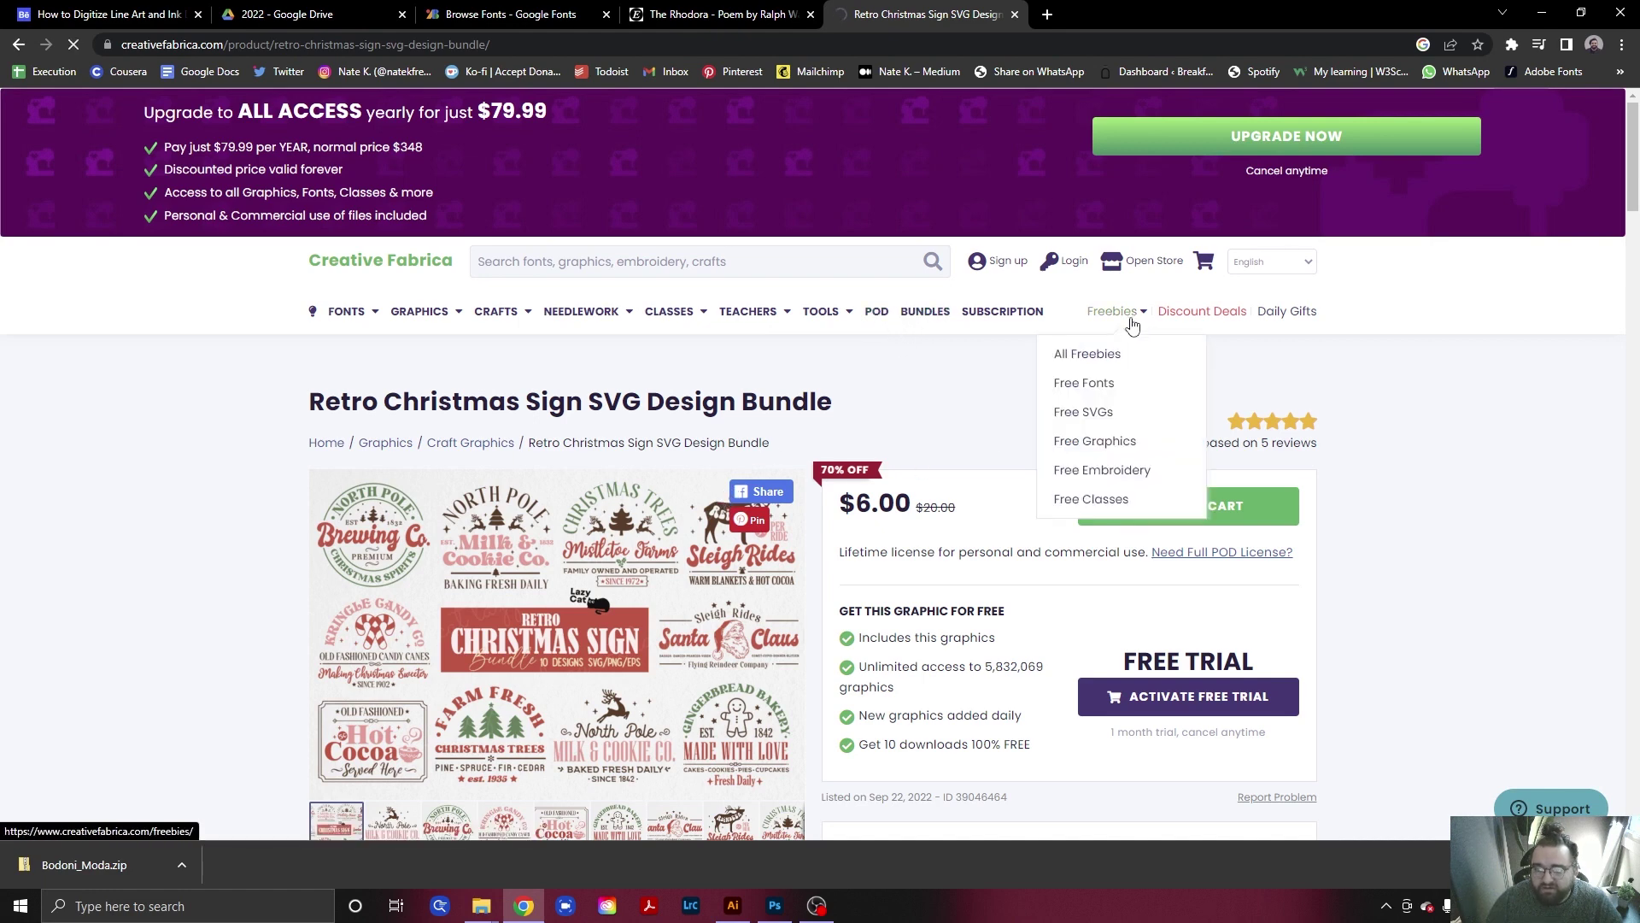
{"action": "left_click", "coordinate": [1088, 387]}
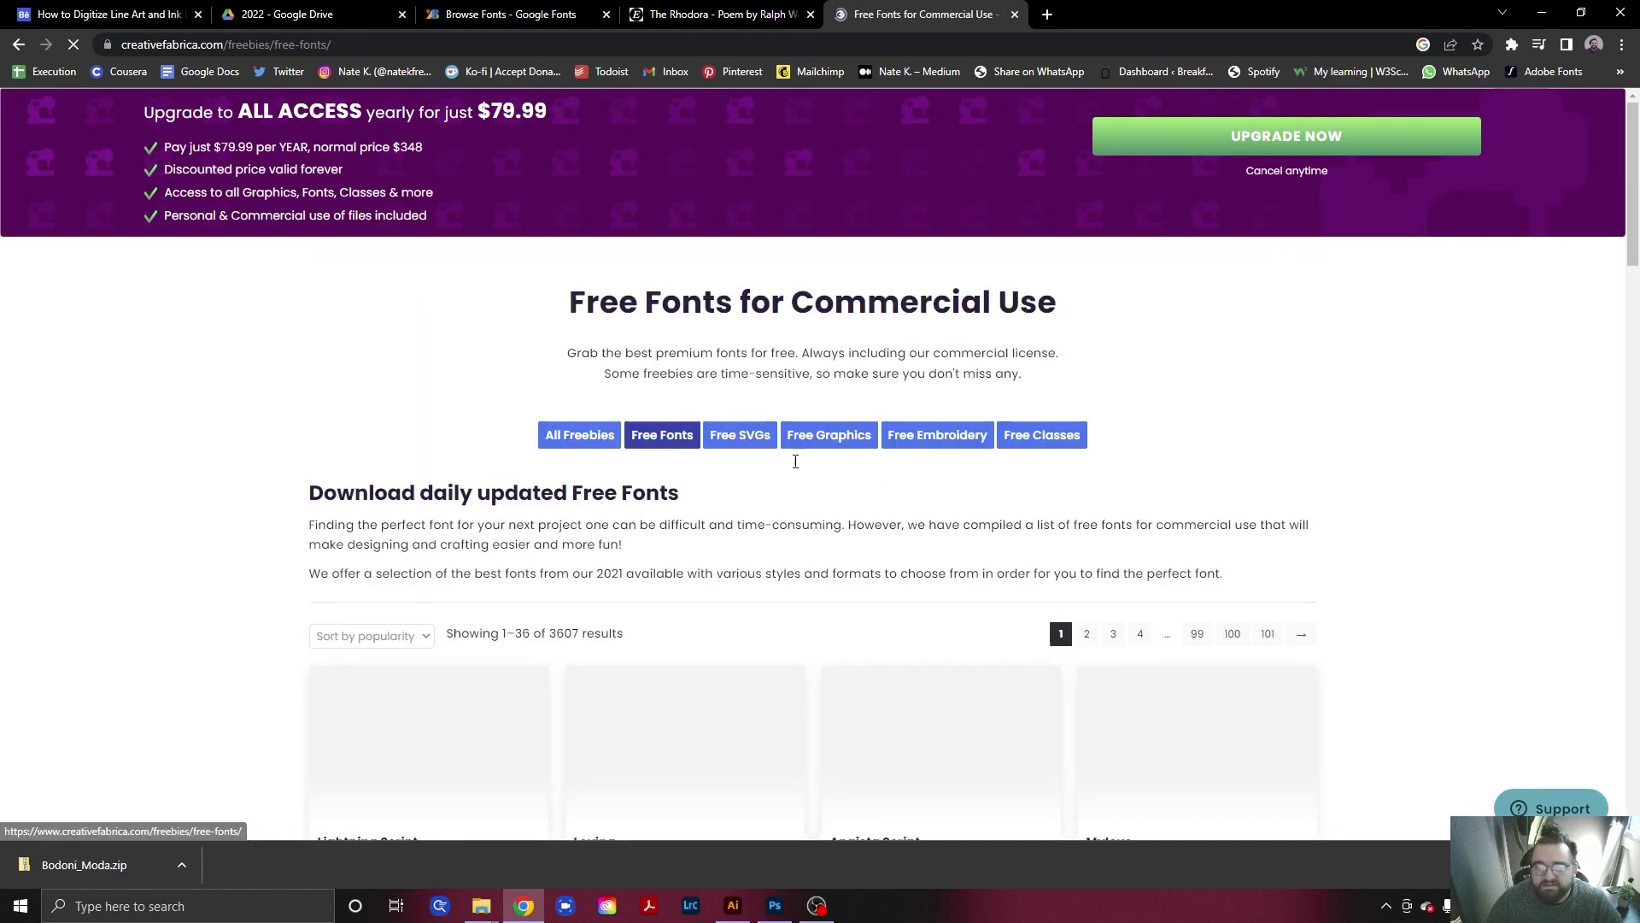
Examine the script and display typefaces on the first page of free fonts.
{"action": "scroll", "coordinate": [457, 398], "scroll_direction": "down", "scroll_amount": 2}
{"action": "scroll", "coordinate": [457, 398], "scroll_direction": "down", "scroll_amount": 4}
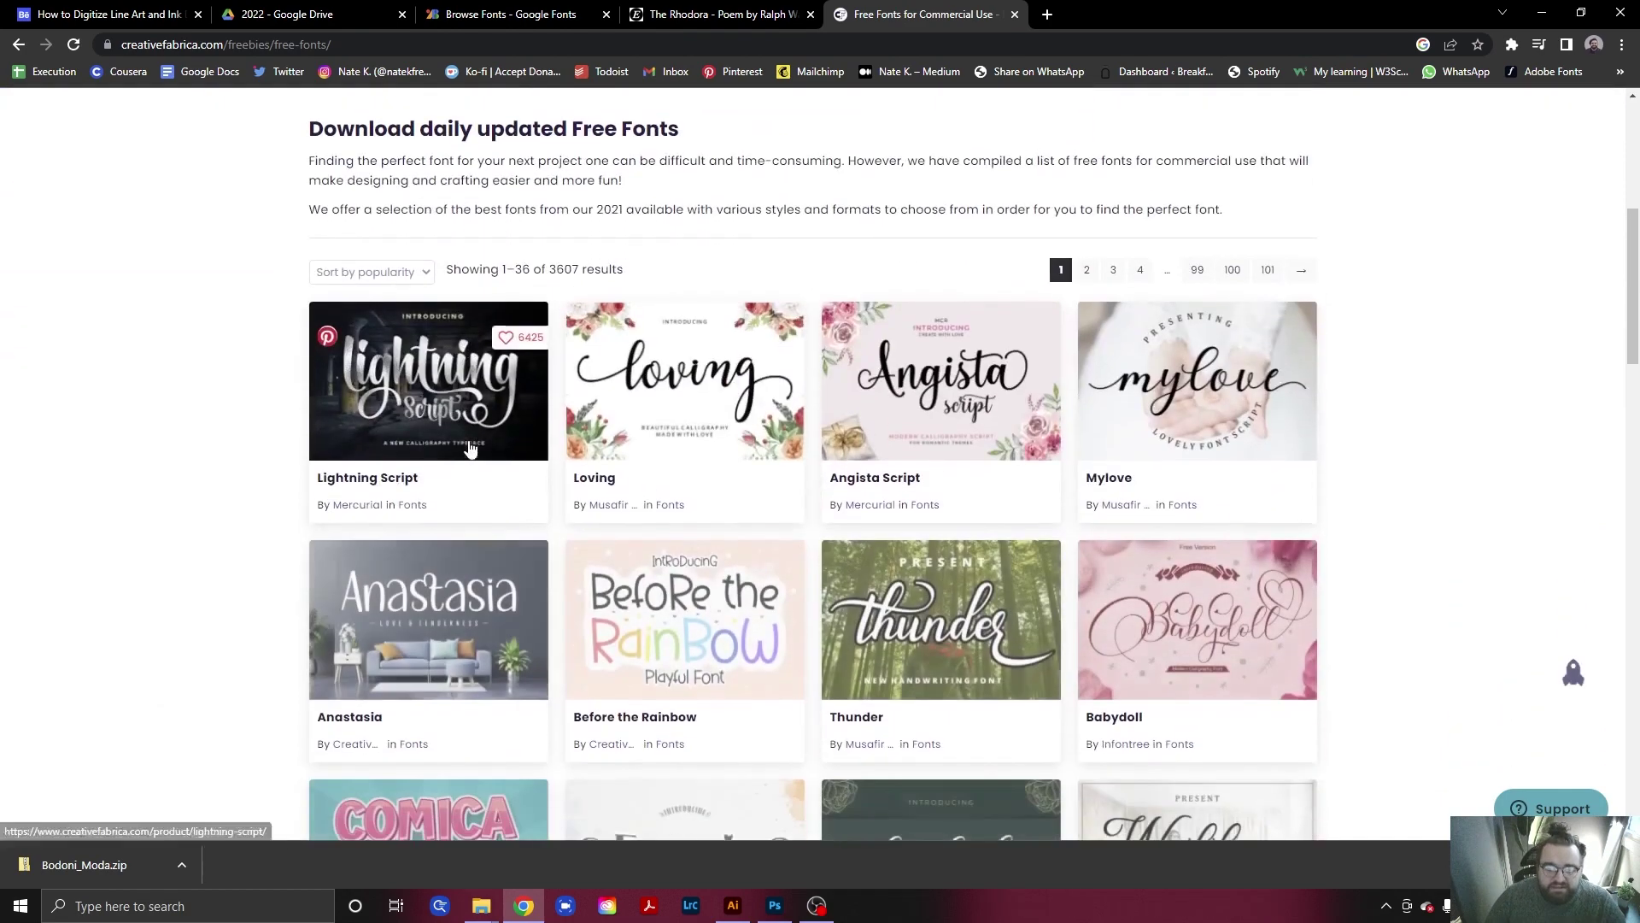
{"action": "scroll", "coordinate": [790, 577], "scroll_direction": "down", "scroll_amount": 2}
{"action": "scroll", "coordinate": [790, 577], "scroll_direction": "down", "scroll_amount": 3}
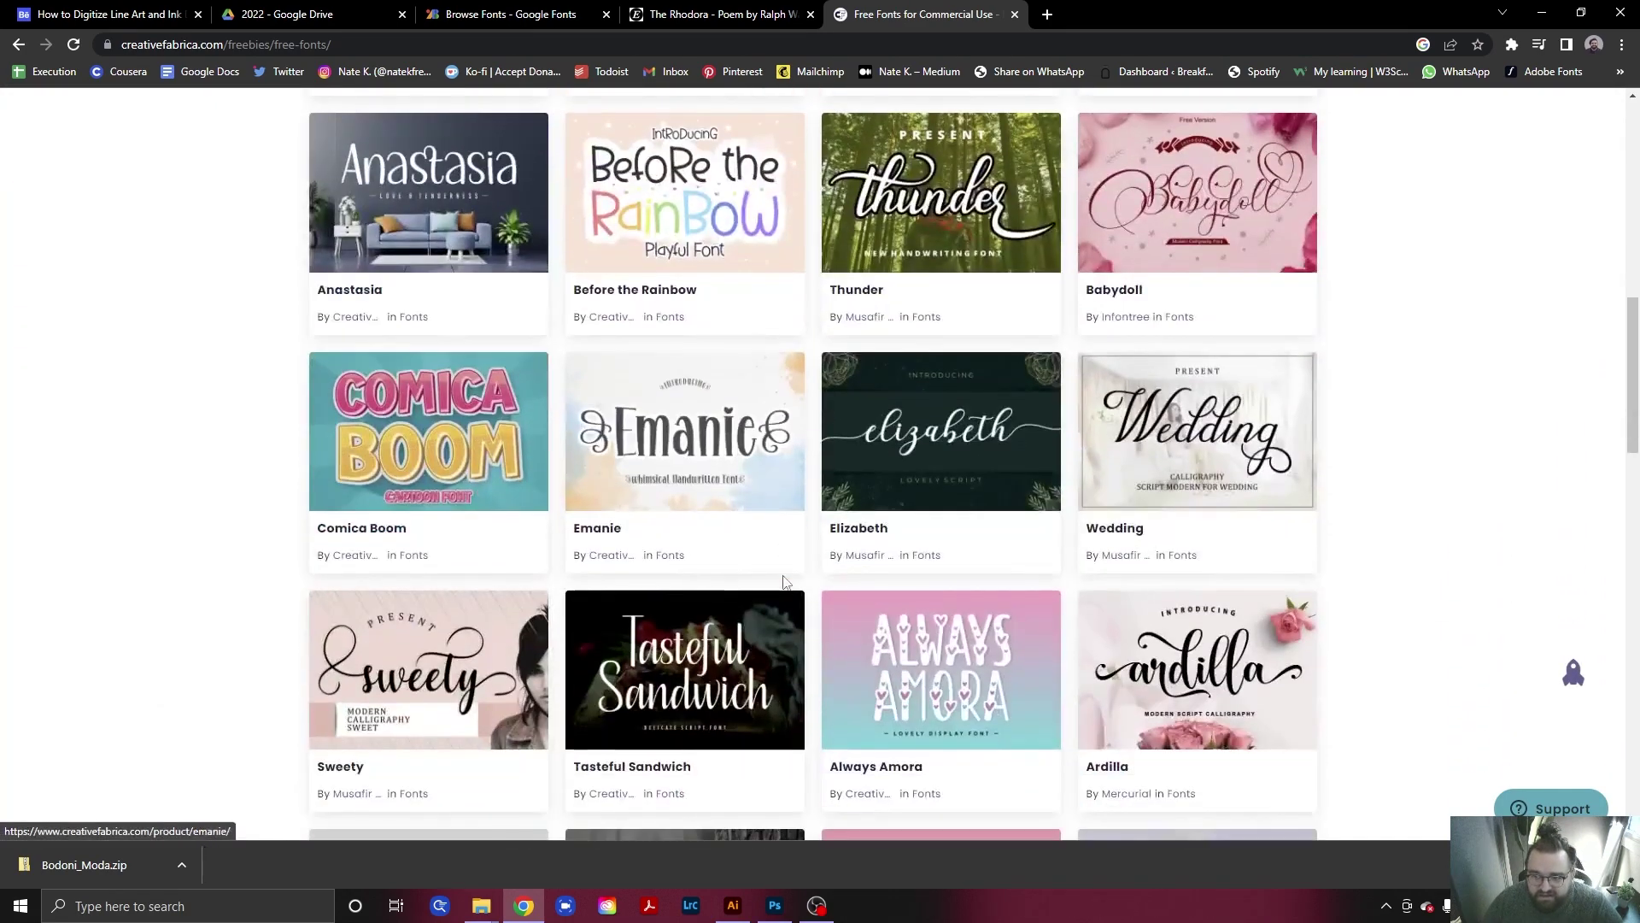
{"action": "scroll", "coordinate": [1025, 556], "scroll_direction": "down", "scroll_amount": 3}
{"action": "scroll", "coordinate": [386, 461], "scroll_direction": "down", "scroll_amount": 4}
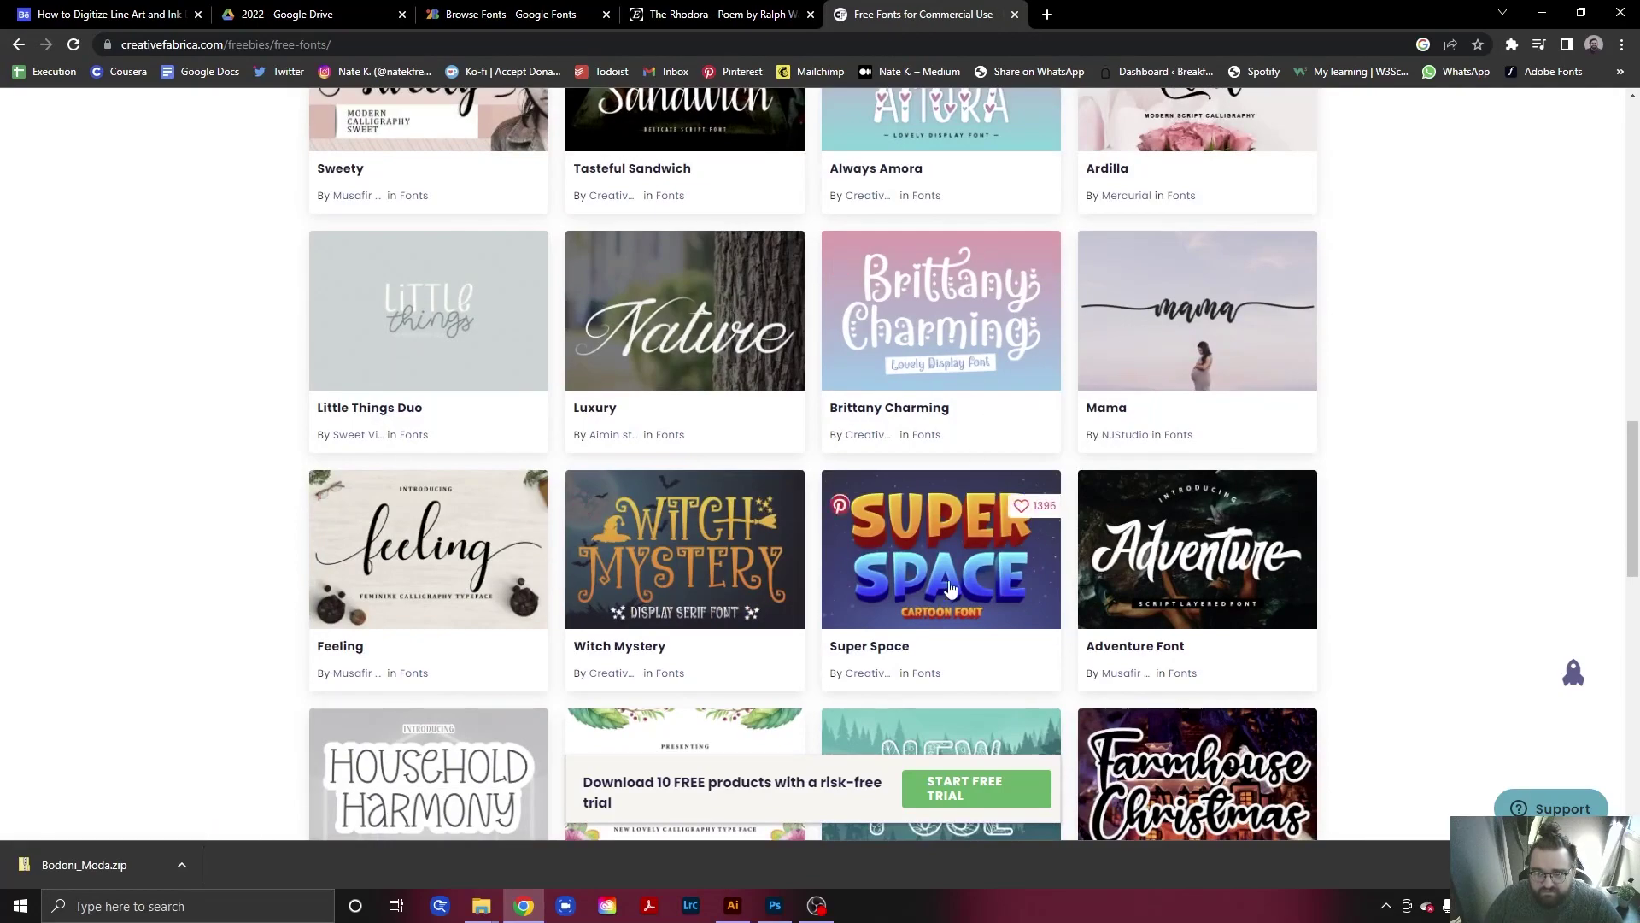
{"action": "scroll", "coordinate": [786, 568], "scroll_direction": "down", "scroll_amount": 4}
{"action": "scroll", "coordinate": [675, 572], "scroll_direction": "down", "scroll_amount": 3}
{"action": "scroll", "coordinate": [650, 573], "scroll_direction": "down", "scroll_amount": 4}
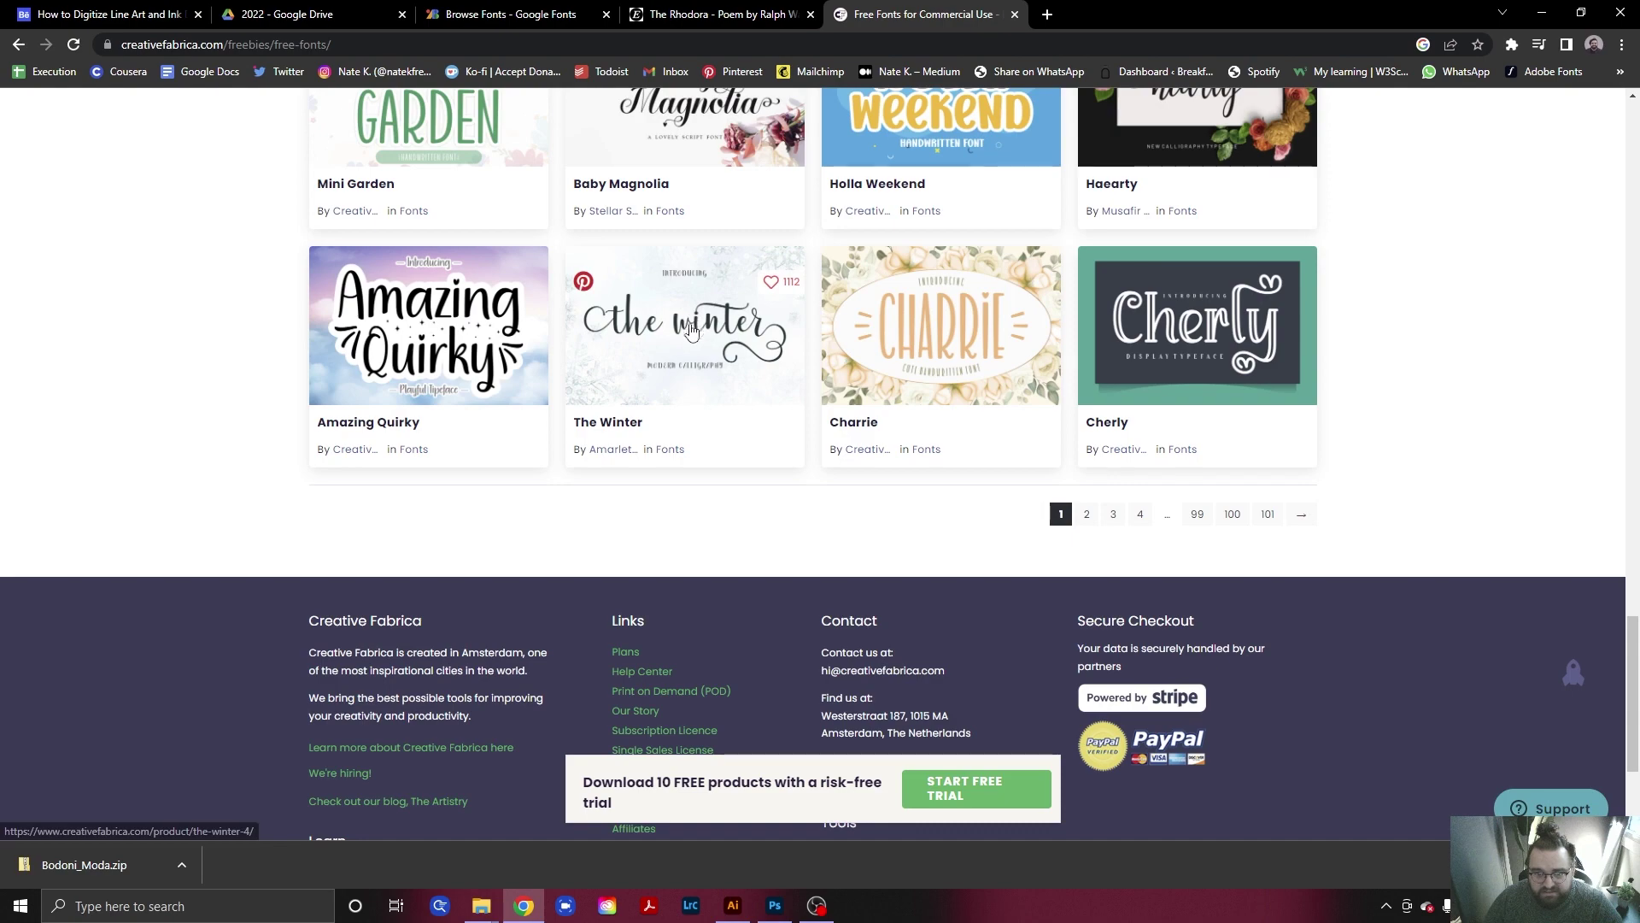
Go to page 4 of the free fonts and open the Cottage font to examine its product details.
{"action": "left_click", "coordinate": [1141, 515]}
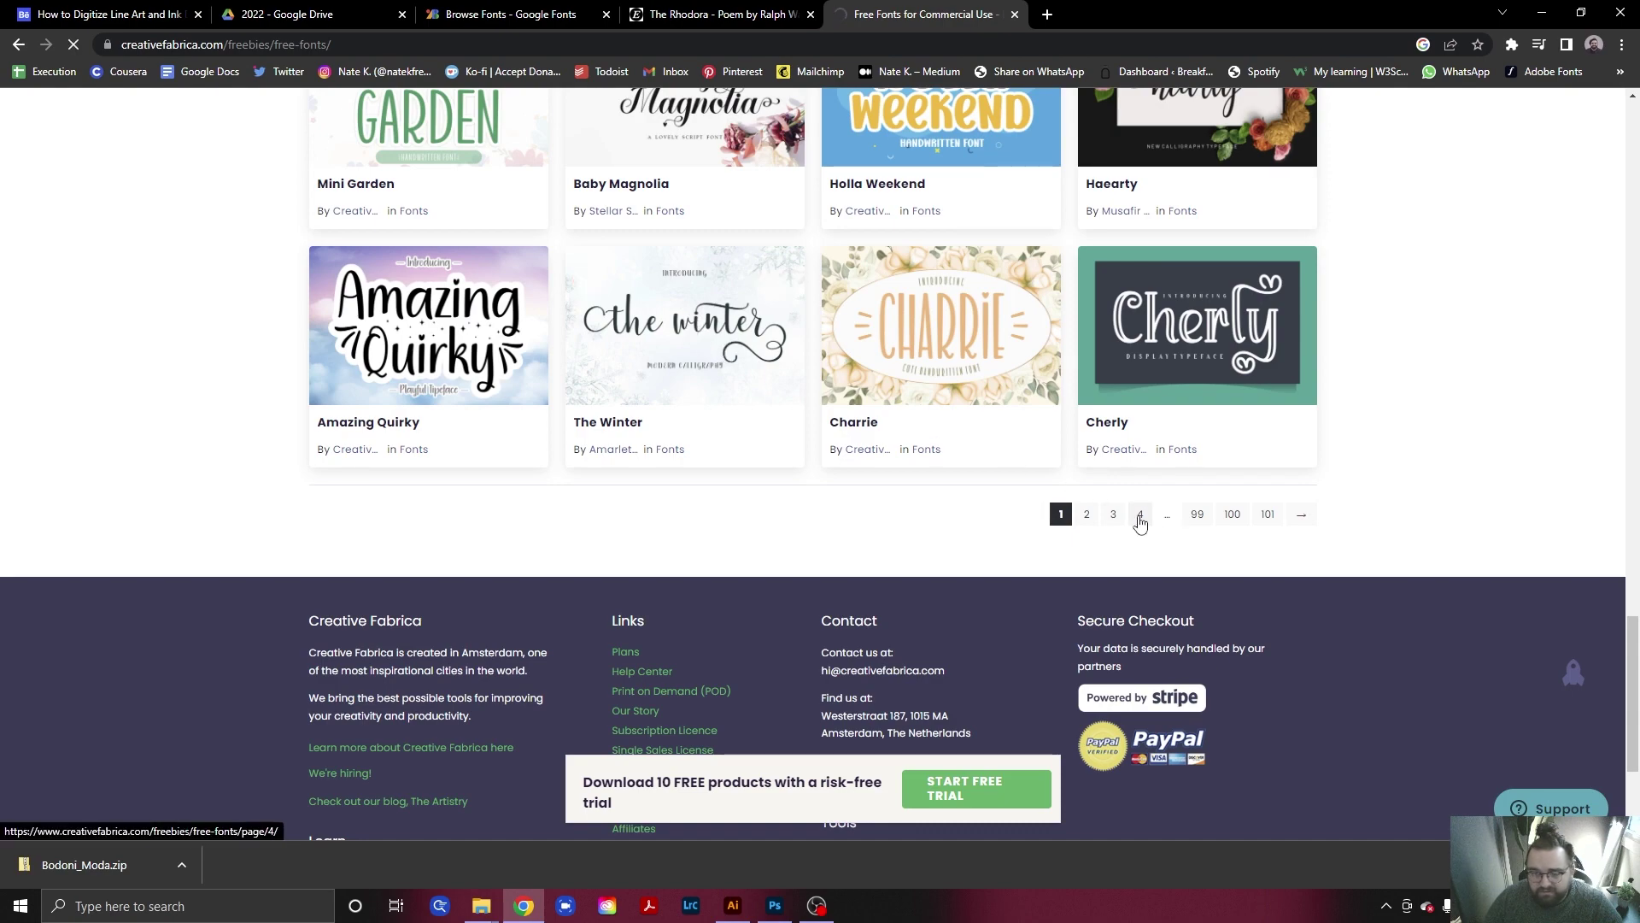
{"action": "scroll", "coordinate": [781, 538], "scroll_direction": "down", "scroll_amount": 7}
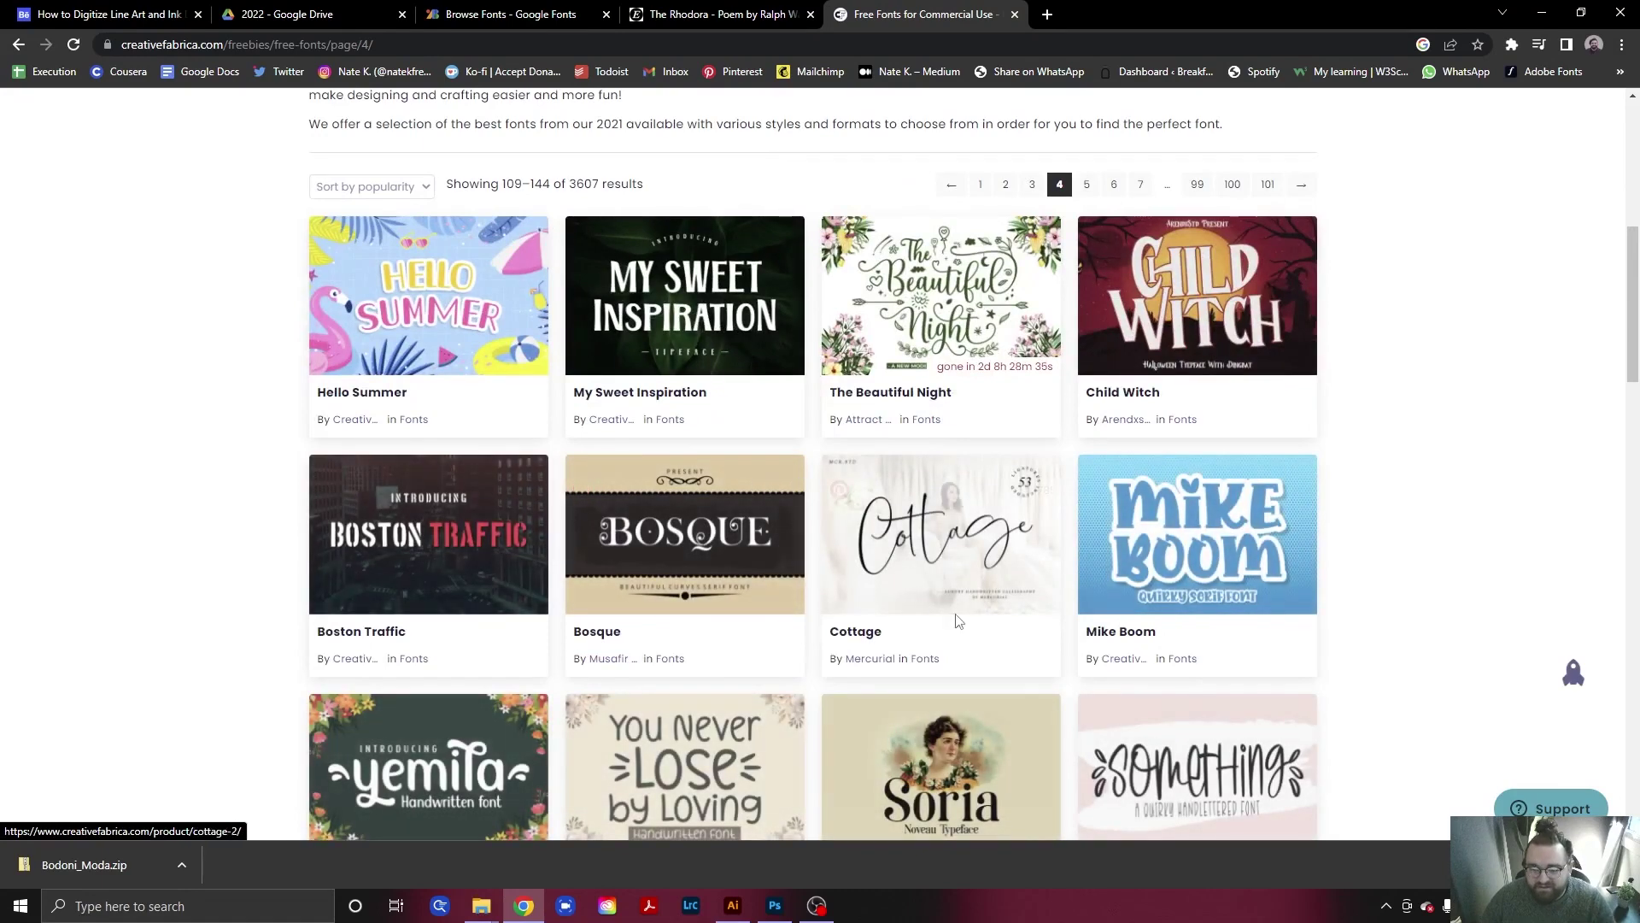
{"action": "left_click", "coordinate": [939, 551]}
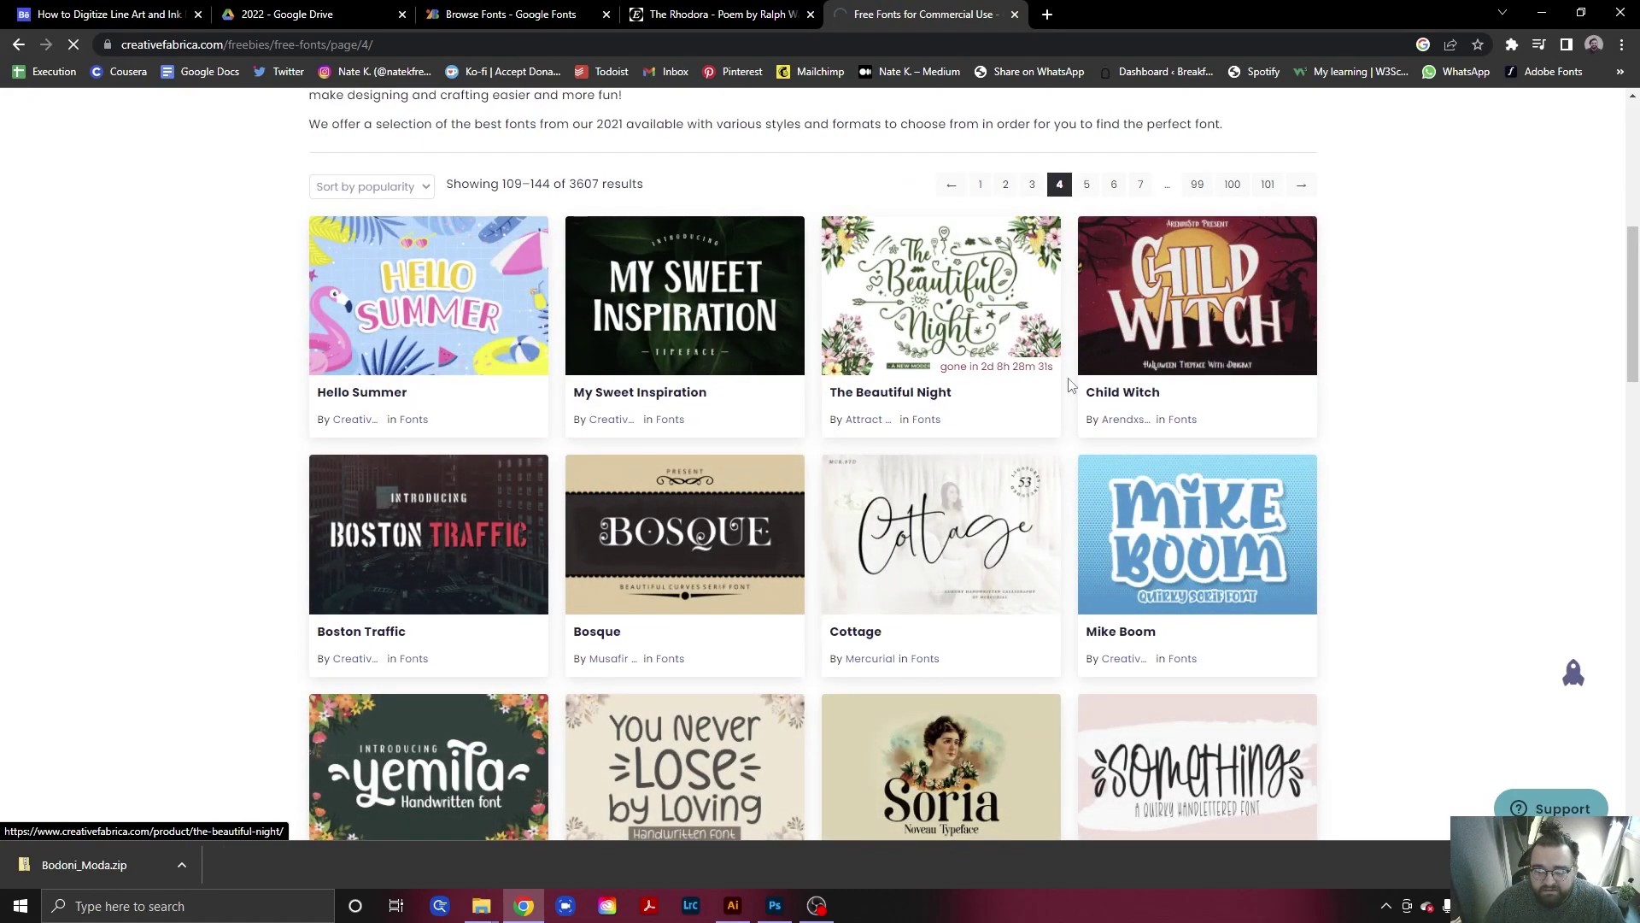
{"action": "scroll", "coordinate": [831, 686], "scroll_direction": "down", "scroll_amount": 8}
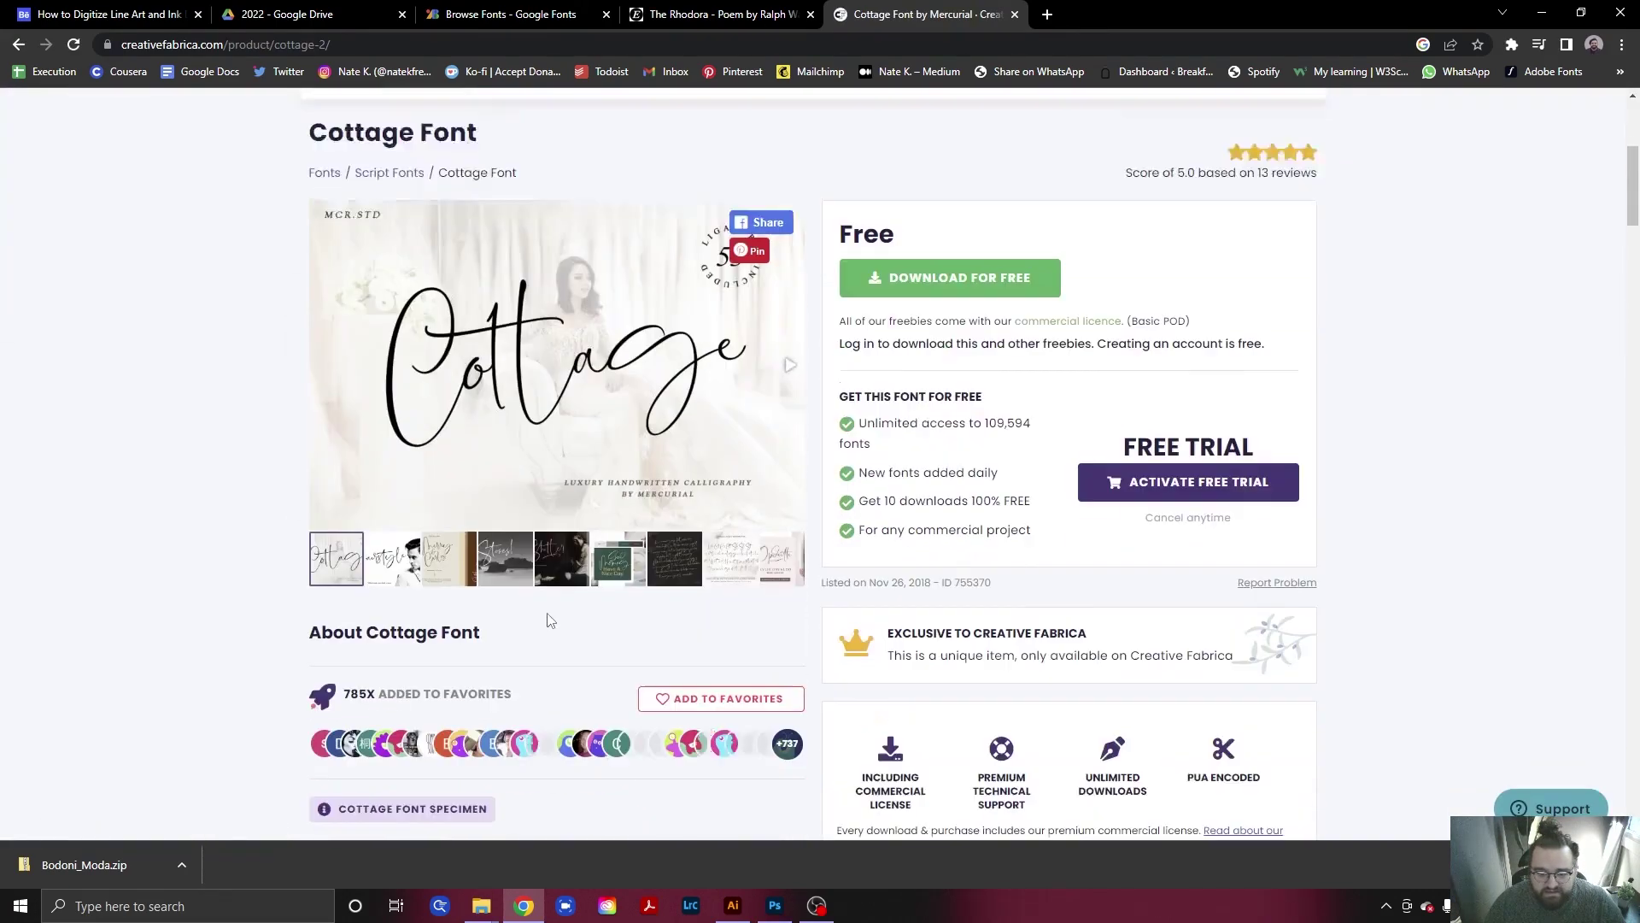
{"action": "scroll", "coordinate": [655, 616], "scroll_direction": "up", "scroll_amount": 7}
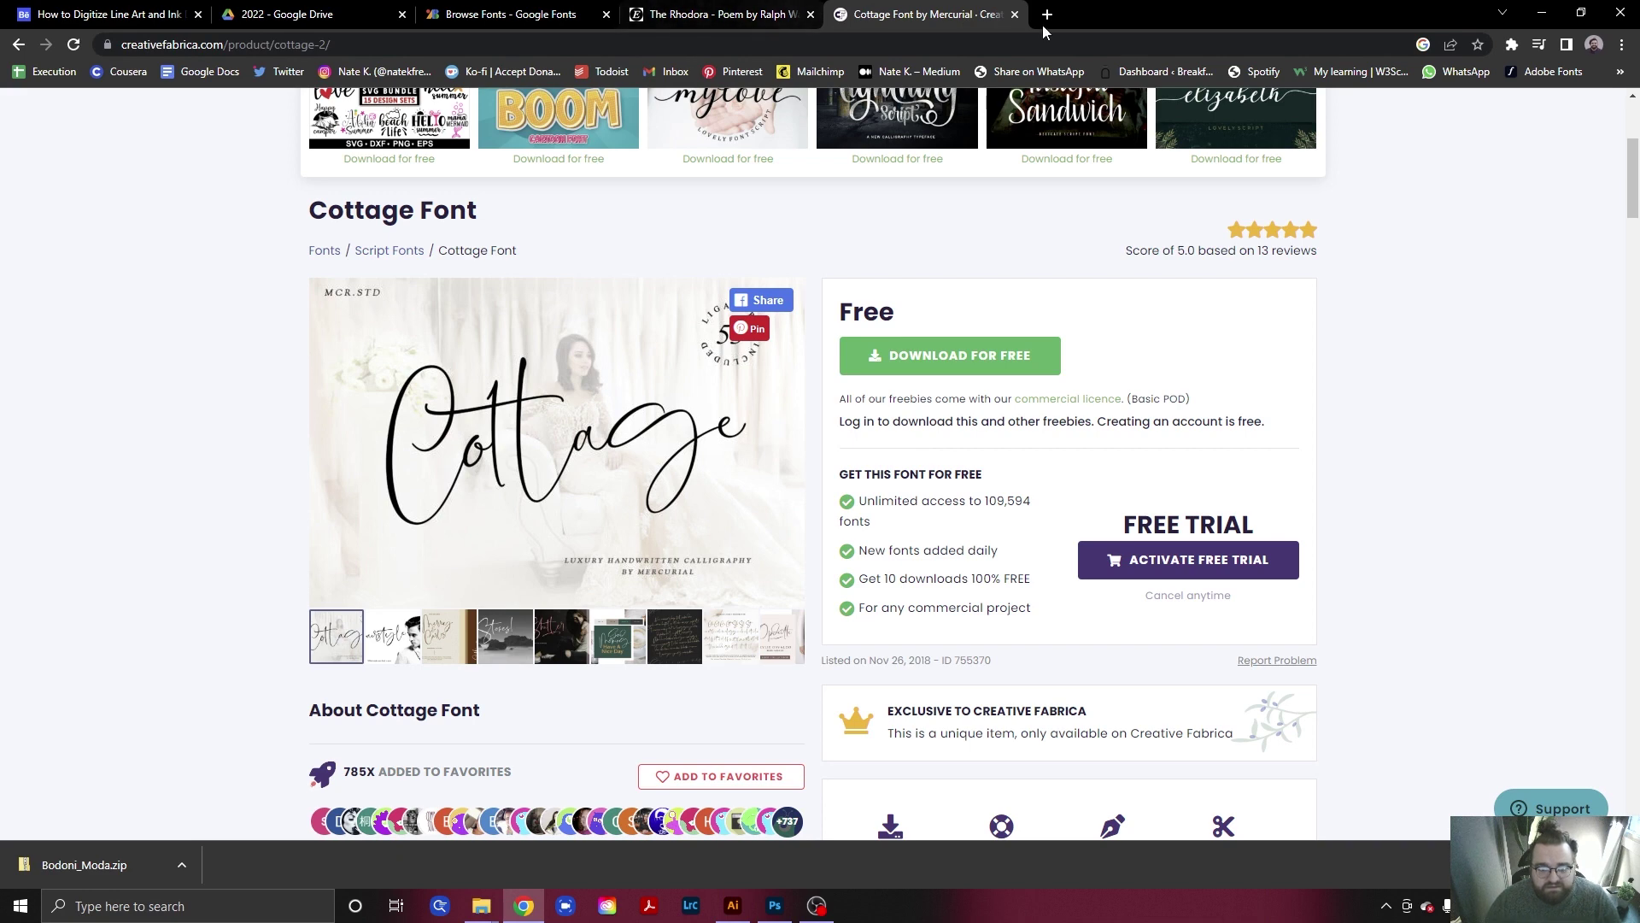
{"action": "scroll", "coordinate": [681, 367], "scroll_direction": "down", "scroll_amount": 2}
{"action": "scroll", "coordinate": [681, 367], "scroll_direction": "up", "scroll_amount": 3}
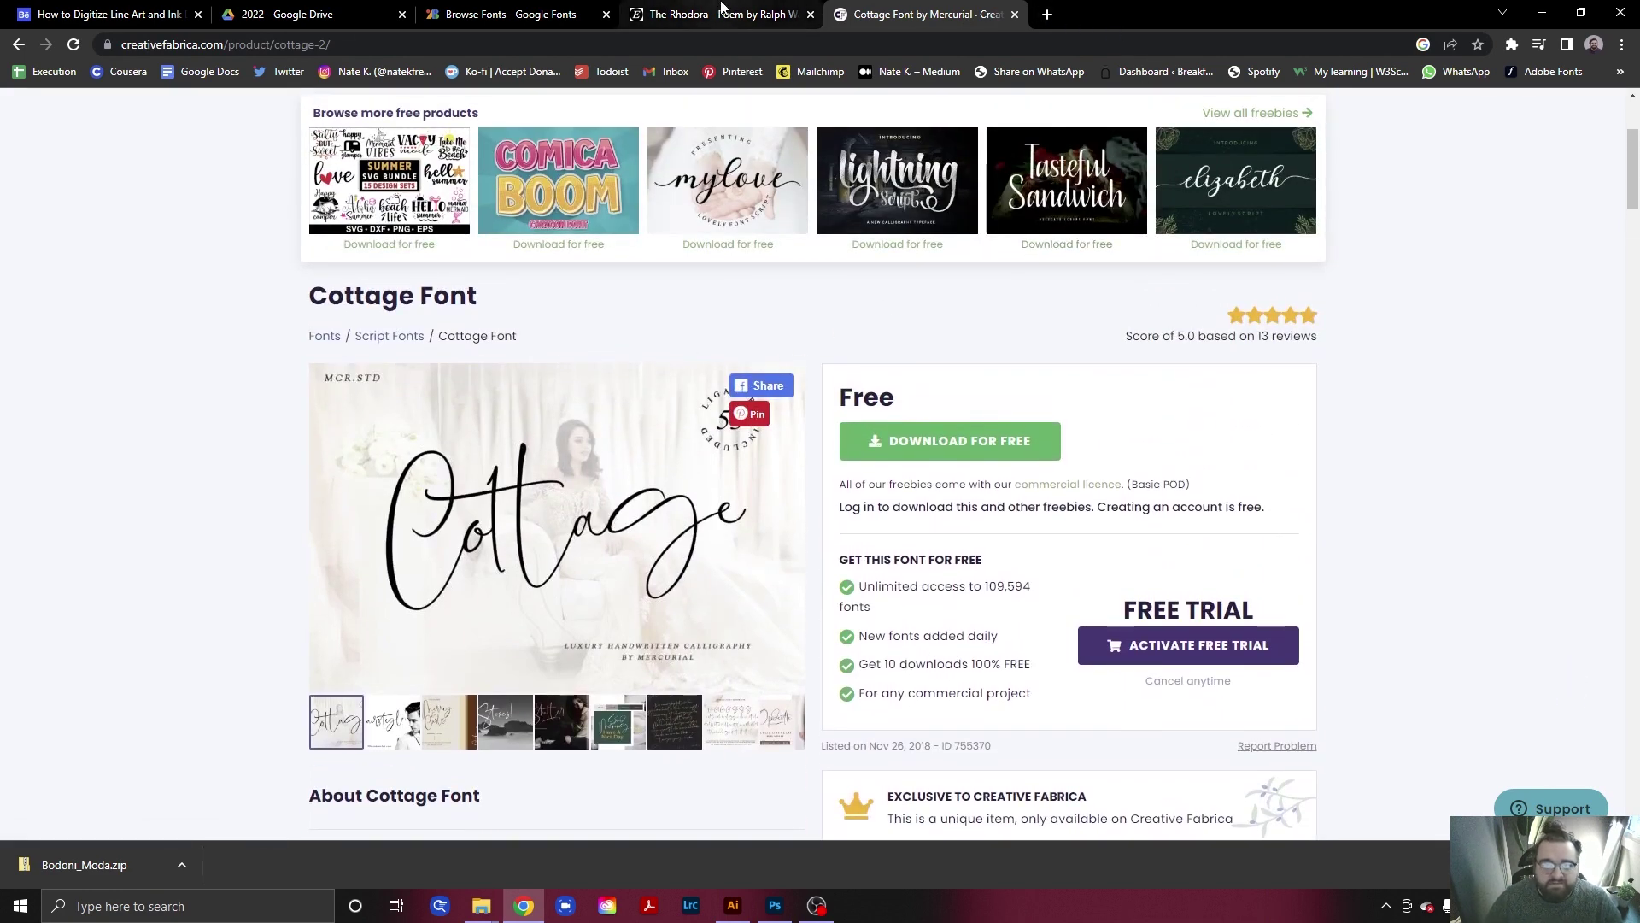
Switch to Photoshop and bring up the finished poster-theflower.psd design for reference.
{"action": "key", "text": "alt+Tab"}
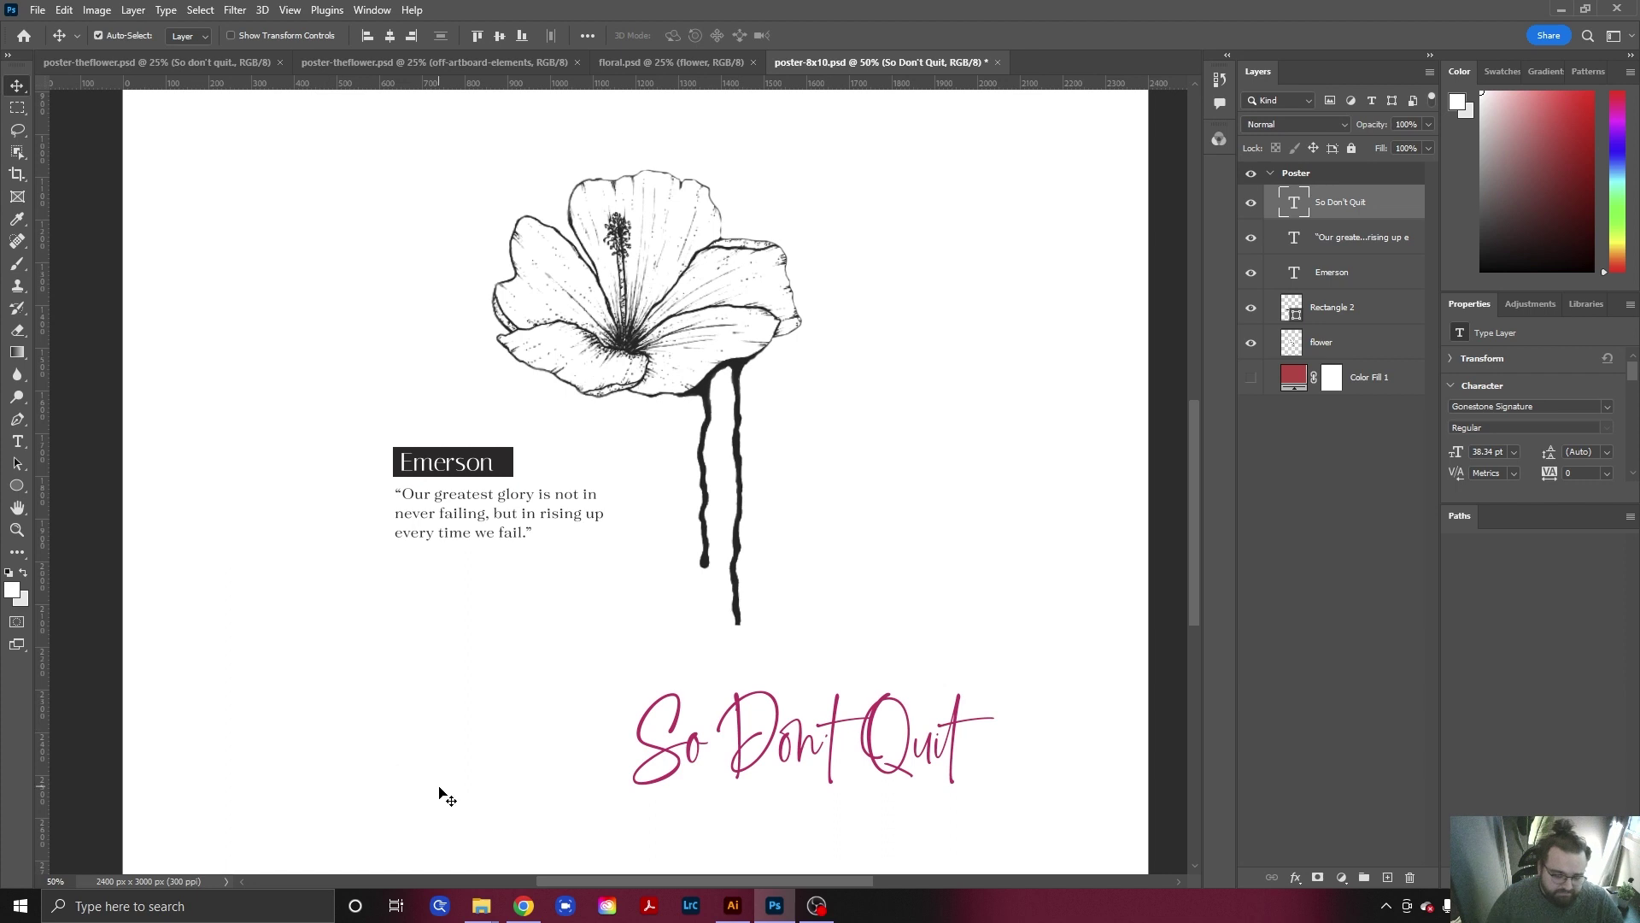
{"action": "left_click", "coordinate": [442, 713]}
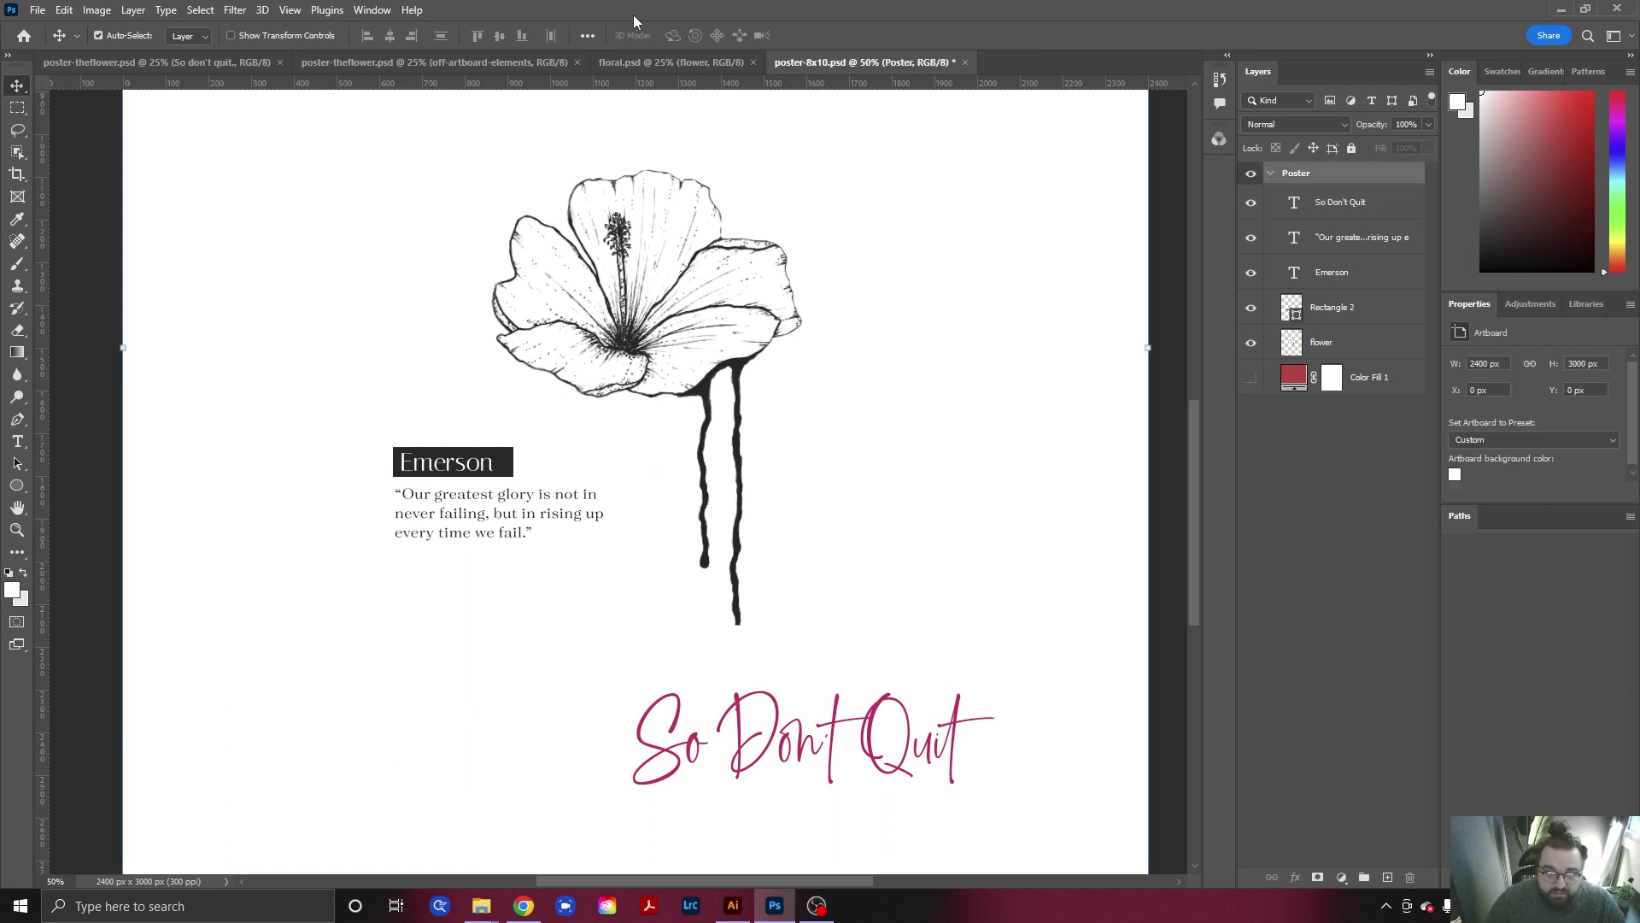
{"action": "left_click", "coordinate": [167, 64]}
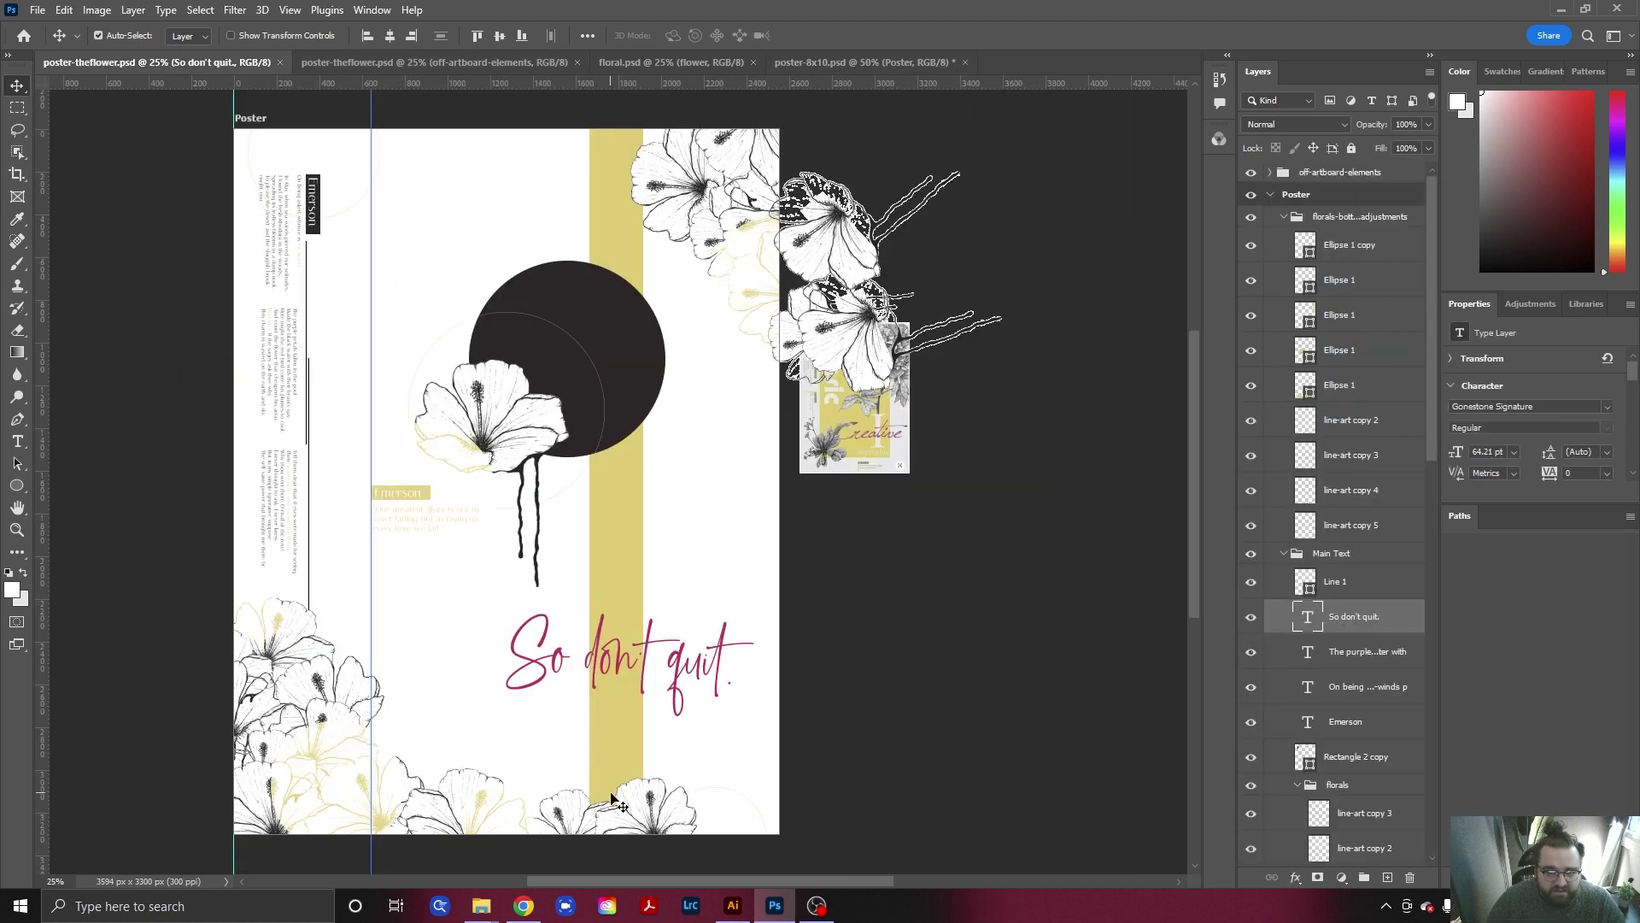
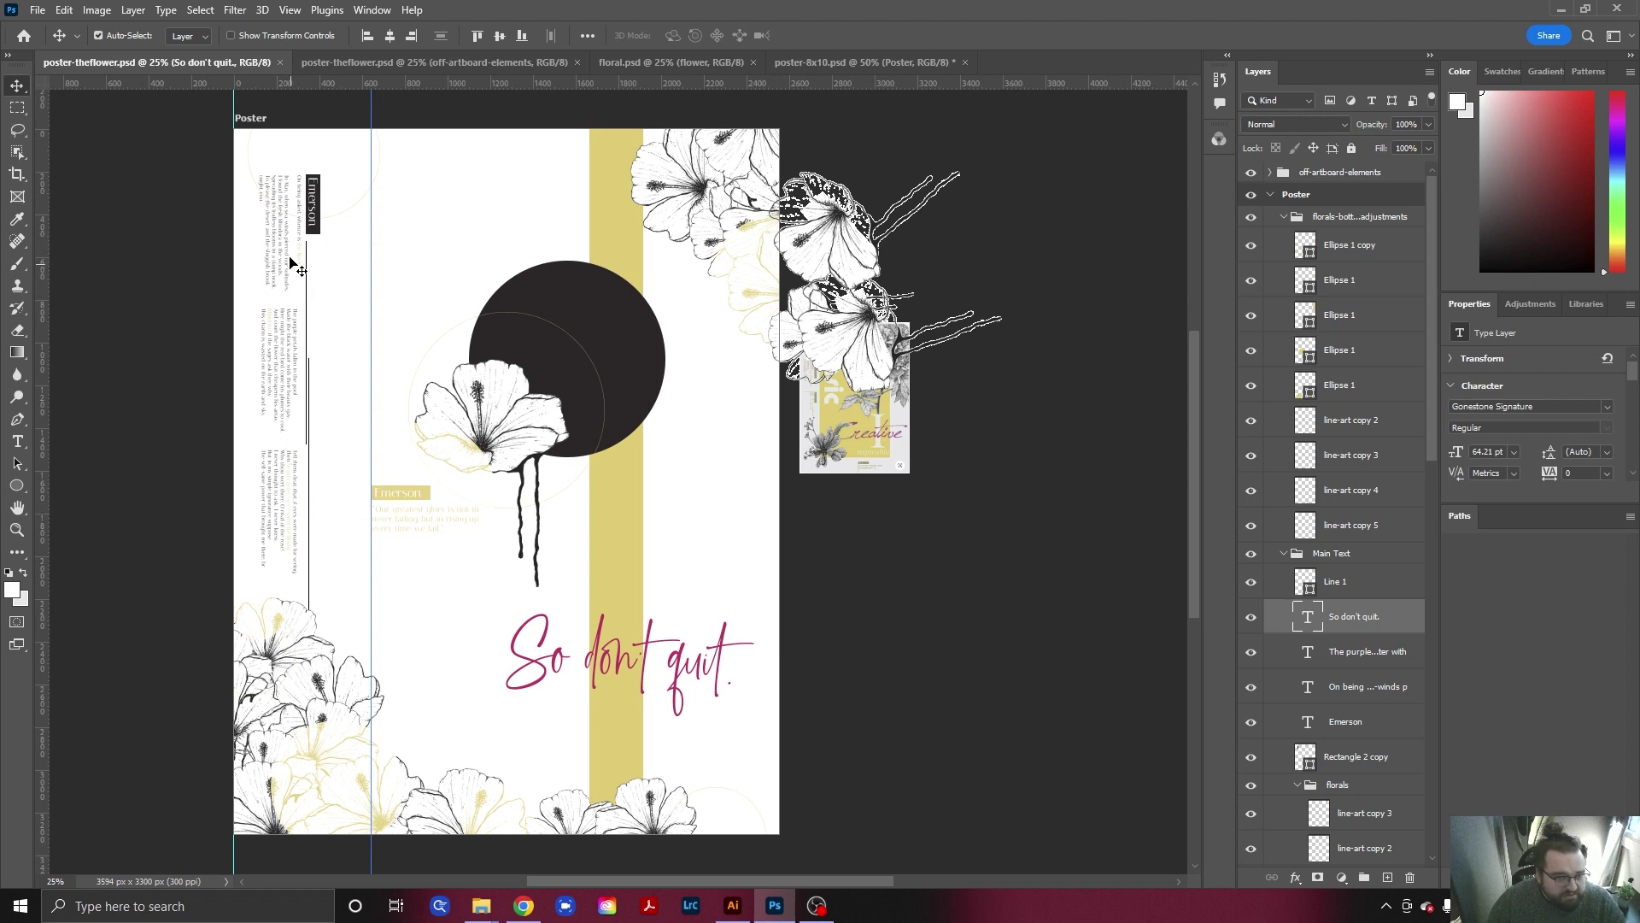
Copy the opening poem text block from poster-theflower.psd and return to the empty upper area of poster-8x10.psd.
{"action": "left_click", "coordinate": [287, 248]}
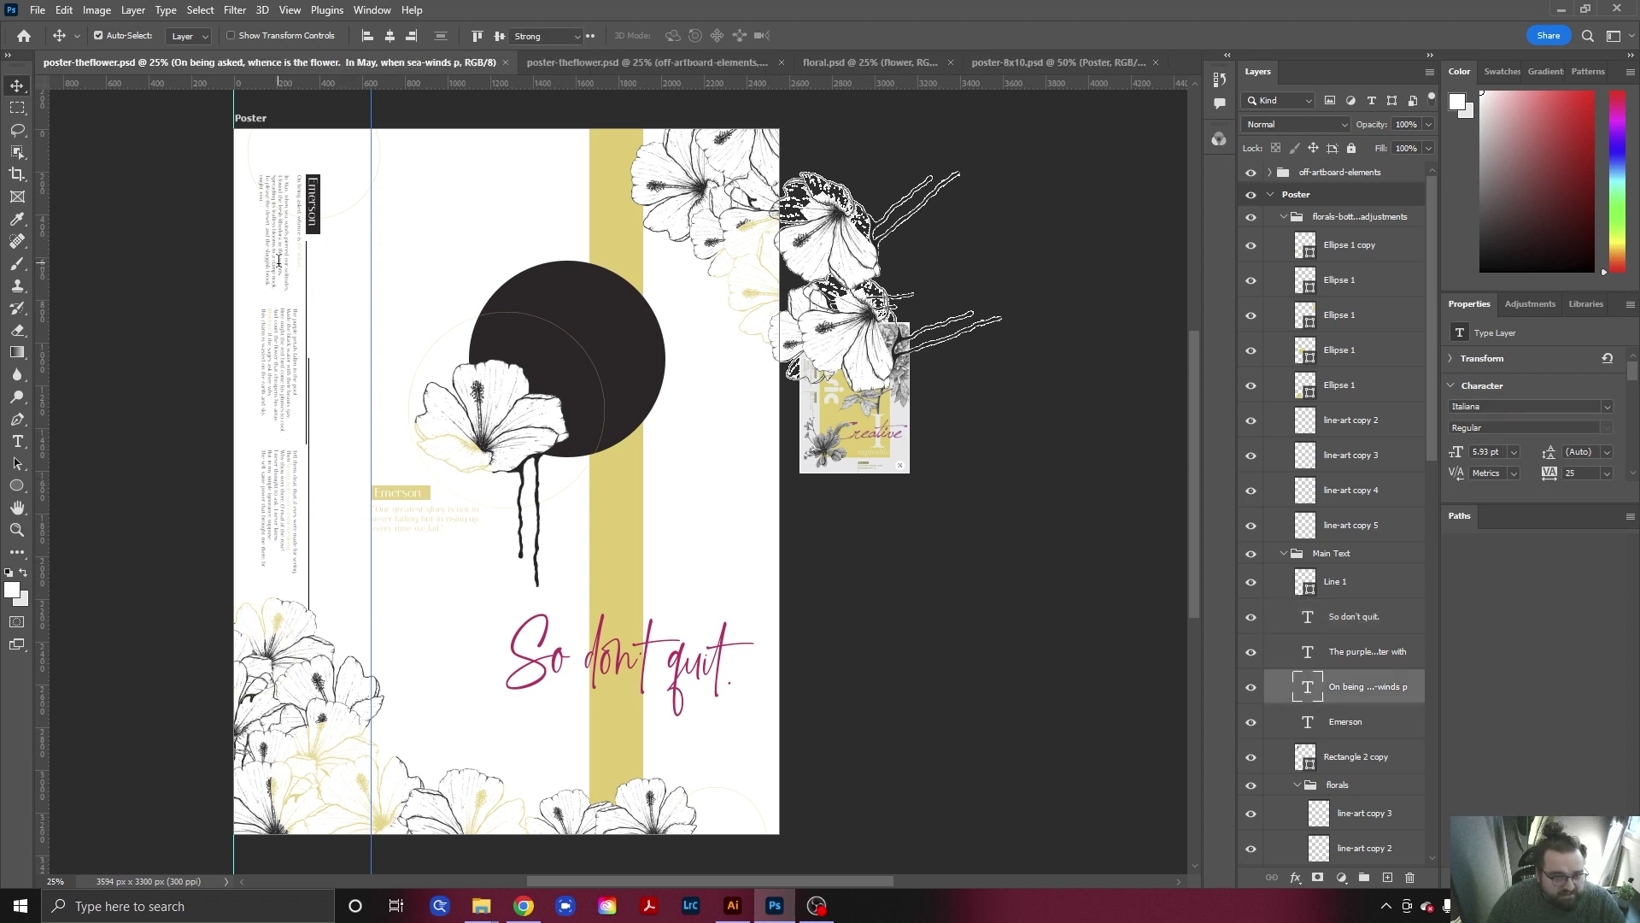
{"action": "double_click", "coordinate": [278, 259]}
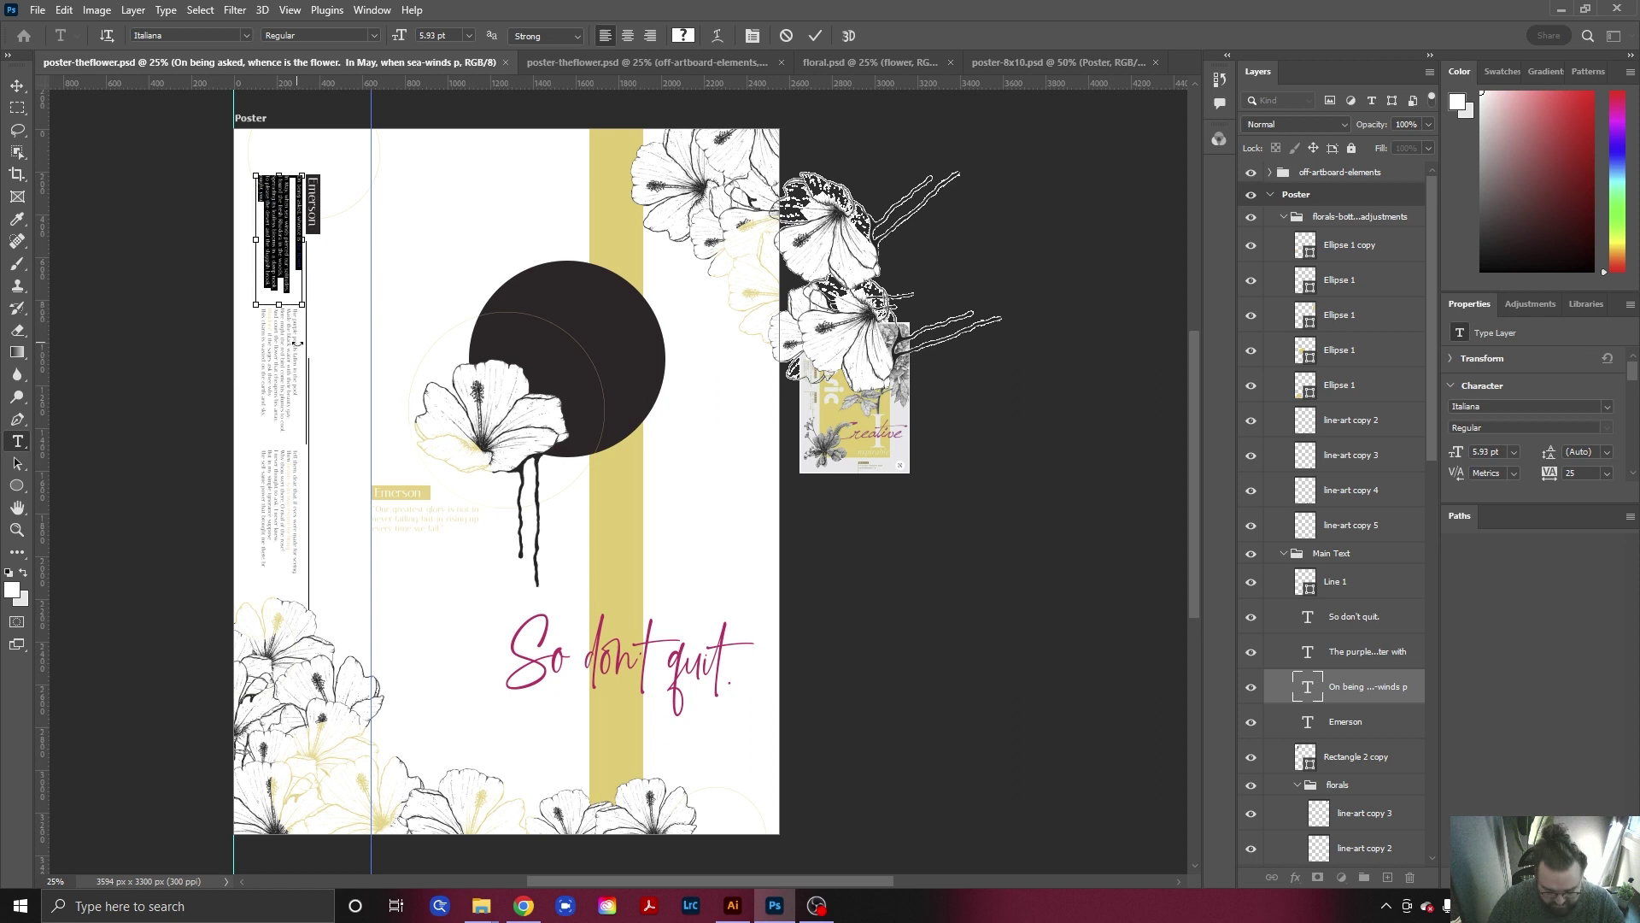
{"action": "left_click", "coordinate": [1025, 62]}
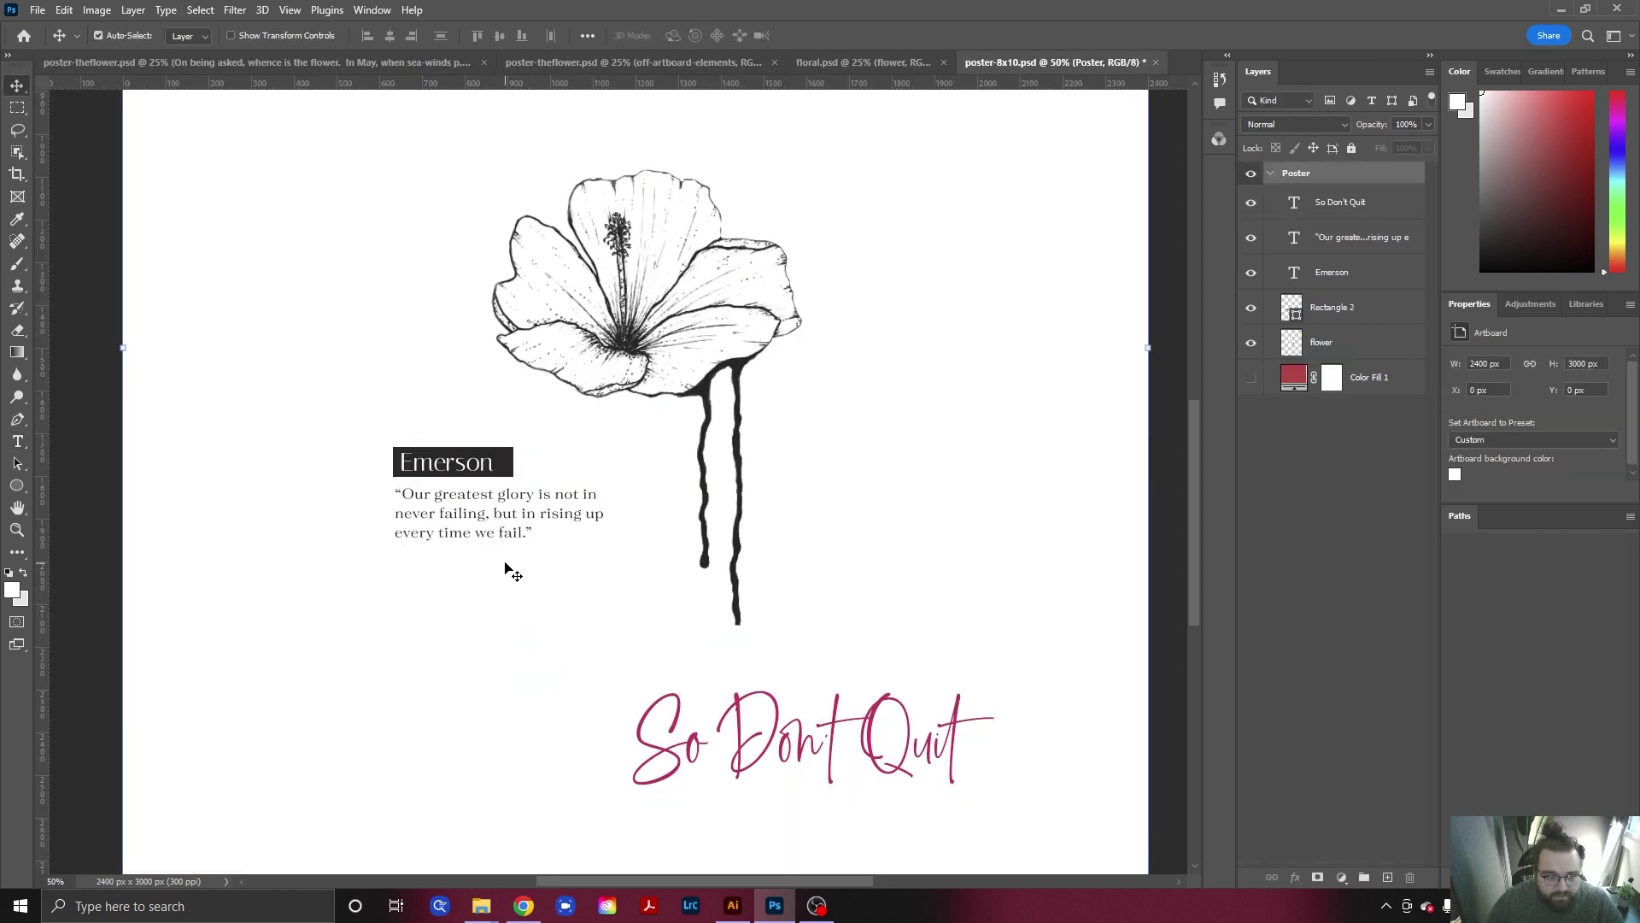
{"action": "scroll", "coordinate": [389, 538], "scroll_direction": "up", "scroll_amount": 5}
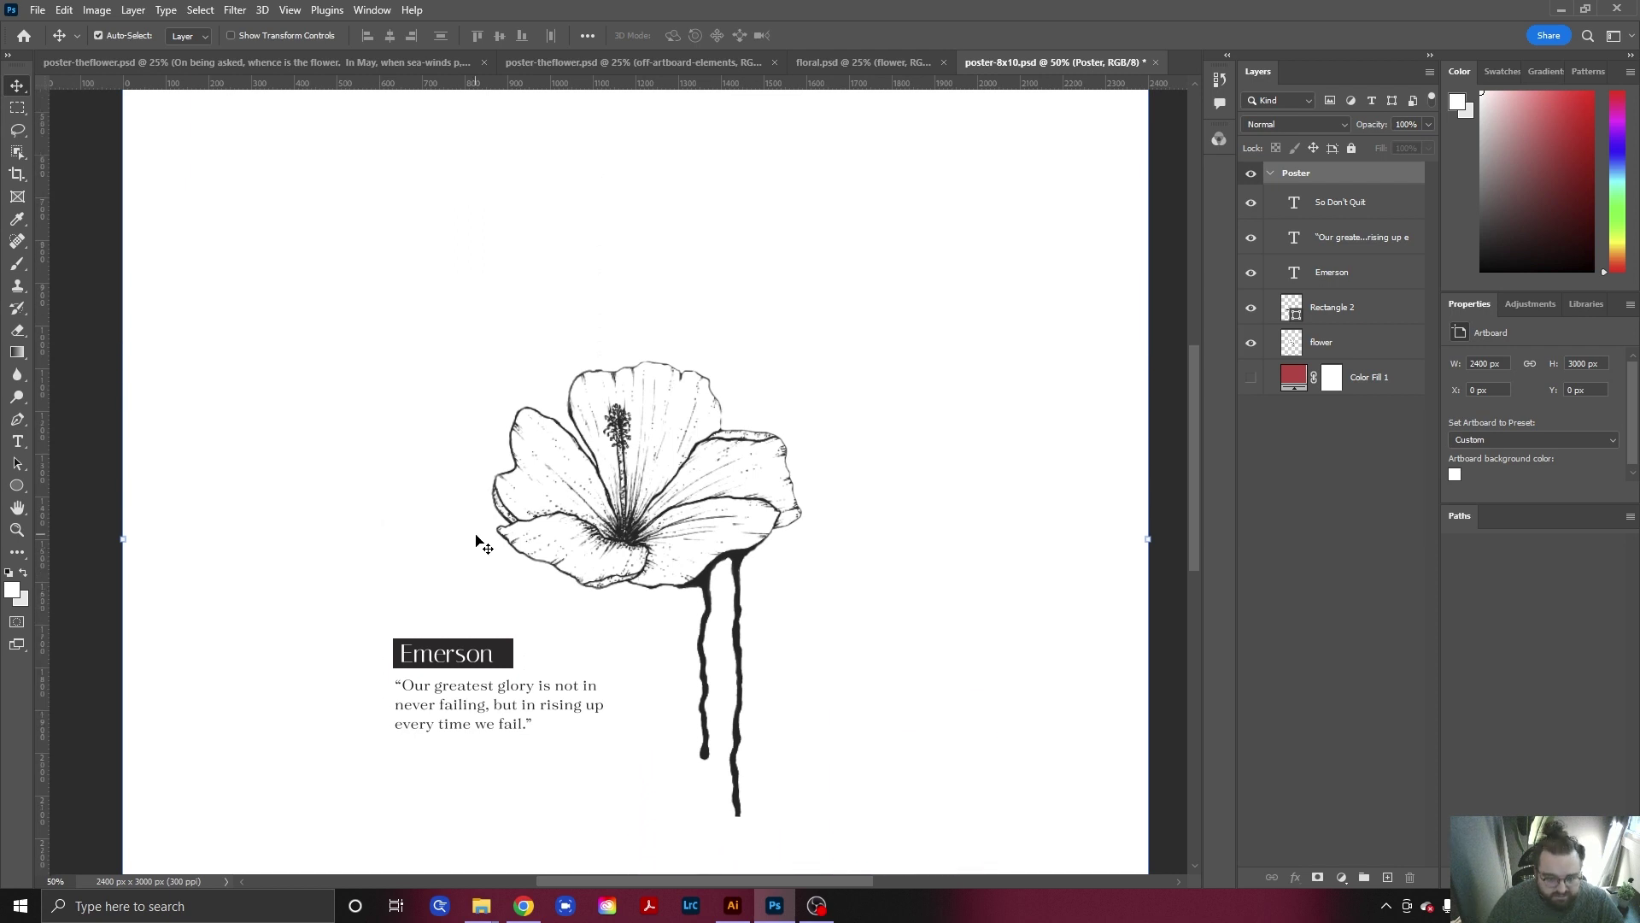
{"action": "scroll", "coordinate": [476, 539], "scroll_direction": "up", "scroll_amount": 3}
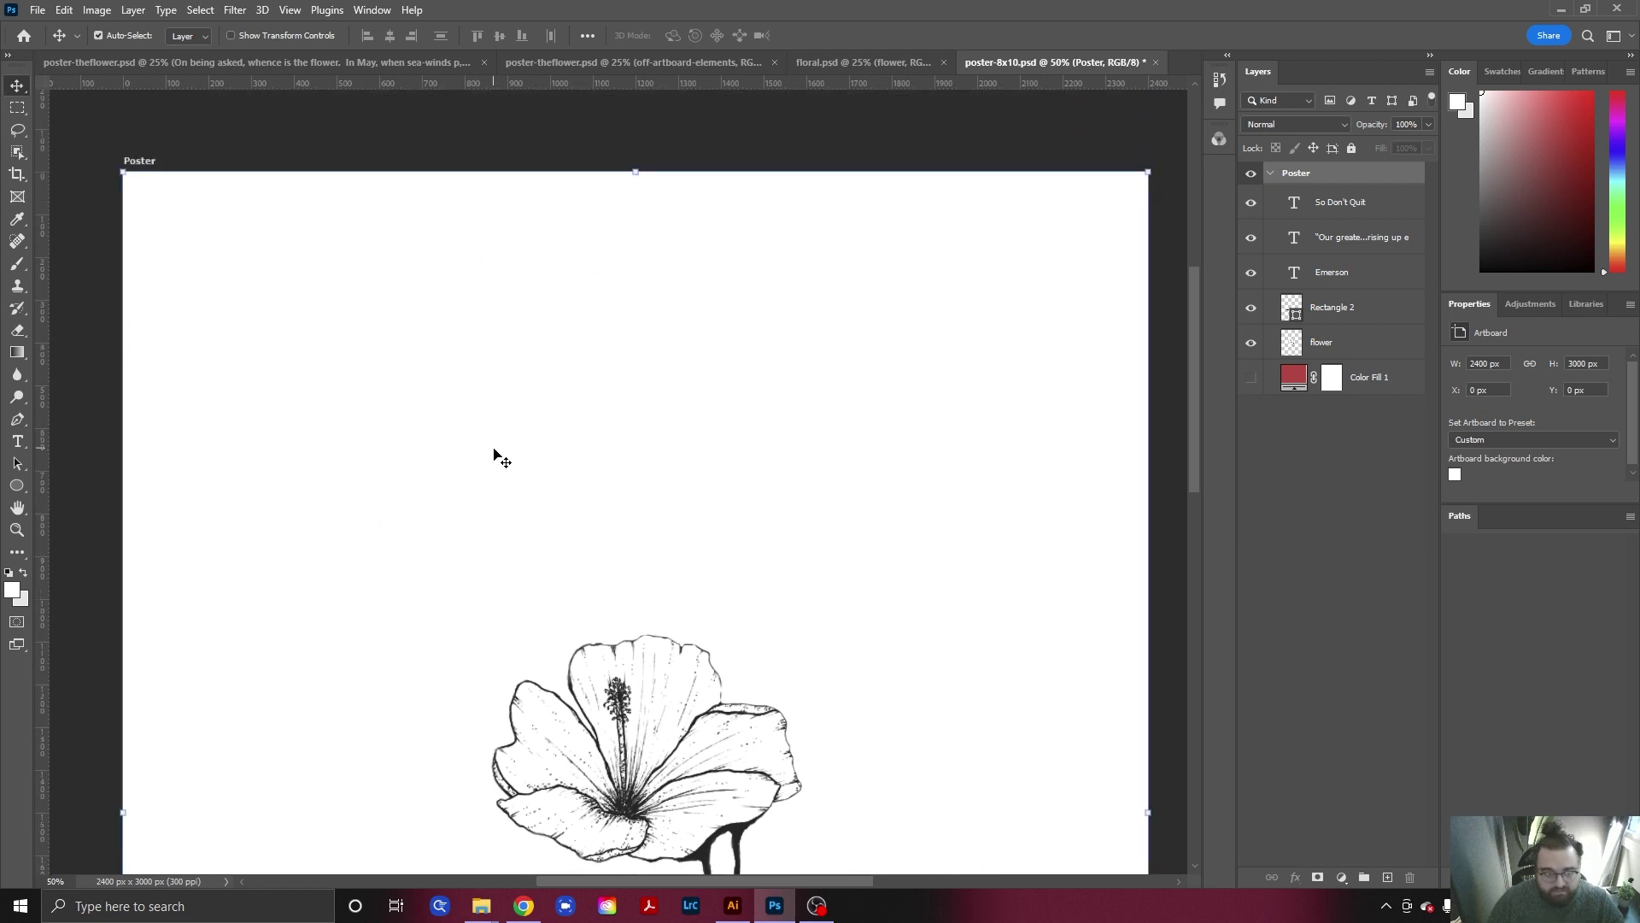
{"action": "left_click", "coordinate": [413, 145]}
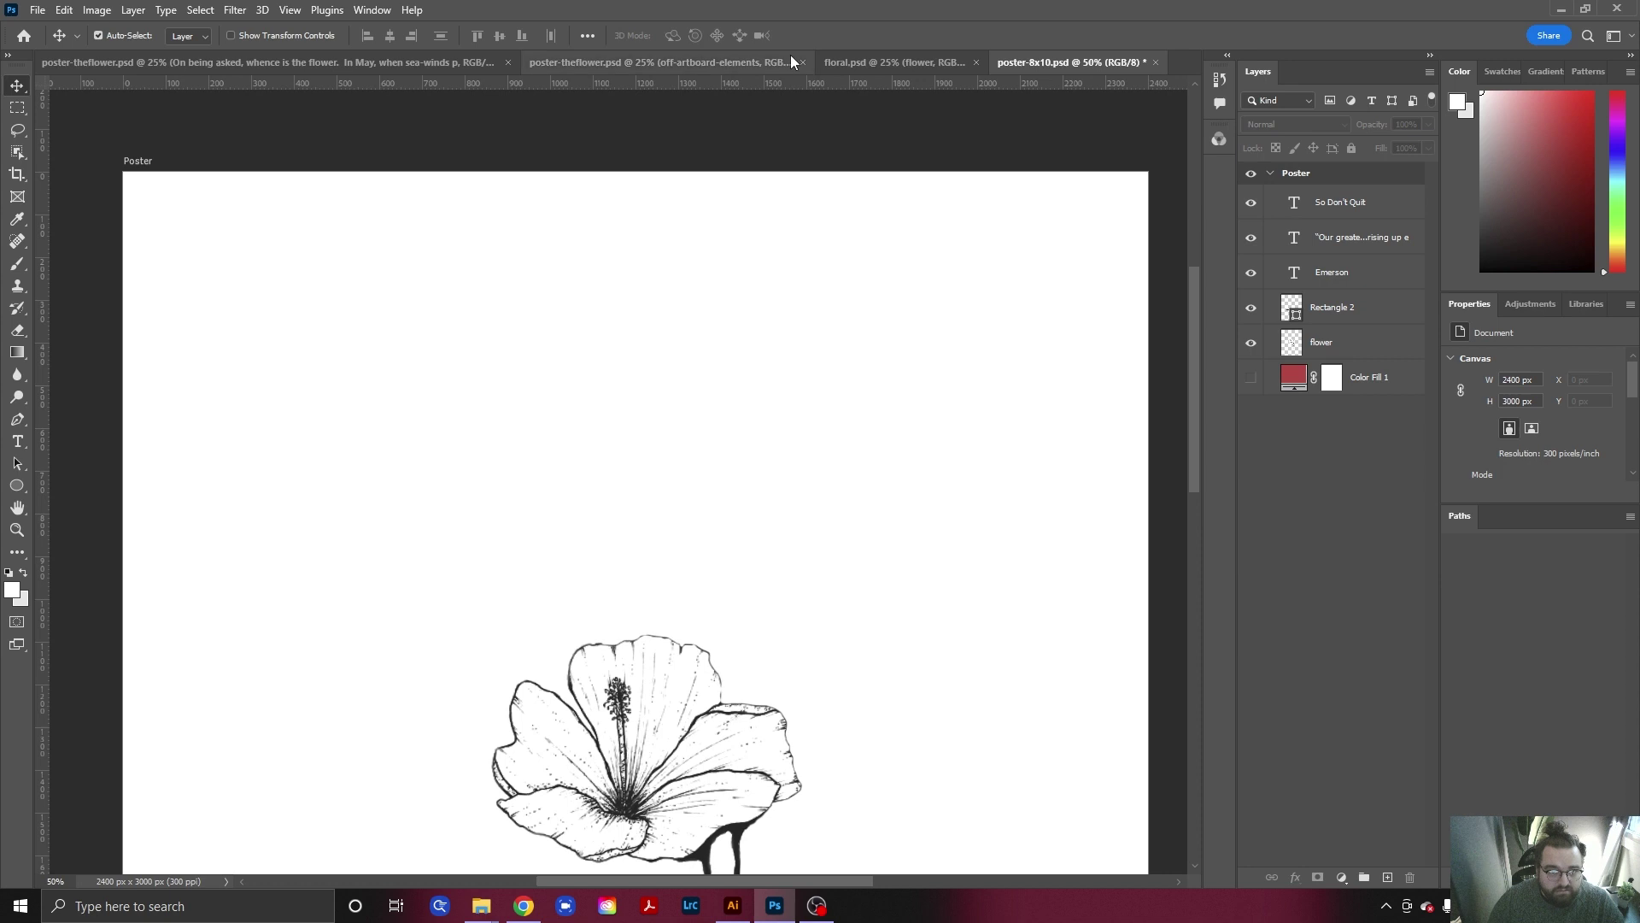
Recopy the opening poem text from each of the two open poster-theflower.psd documents and go back to poster-8x10.psd.
{"action": "left_click", "coordinate": [399, 67]}
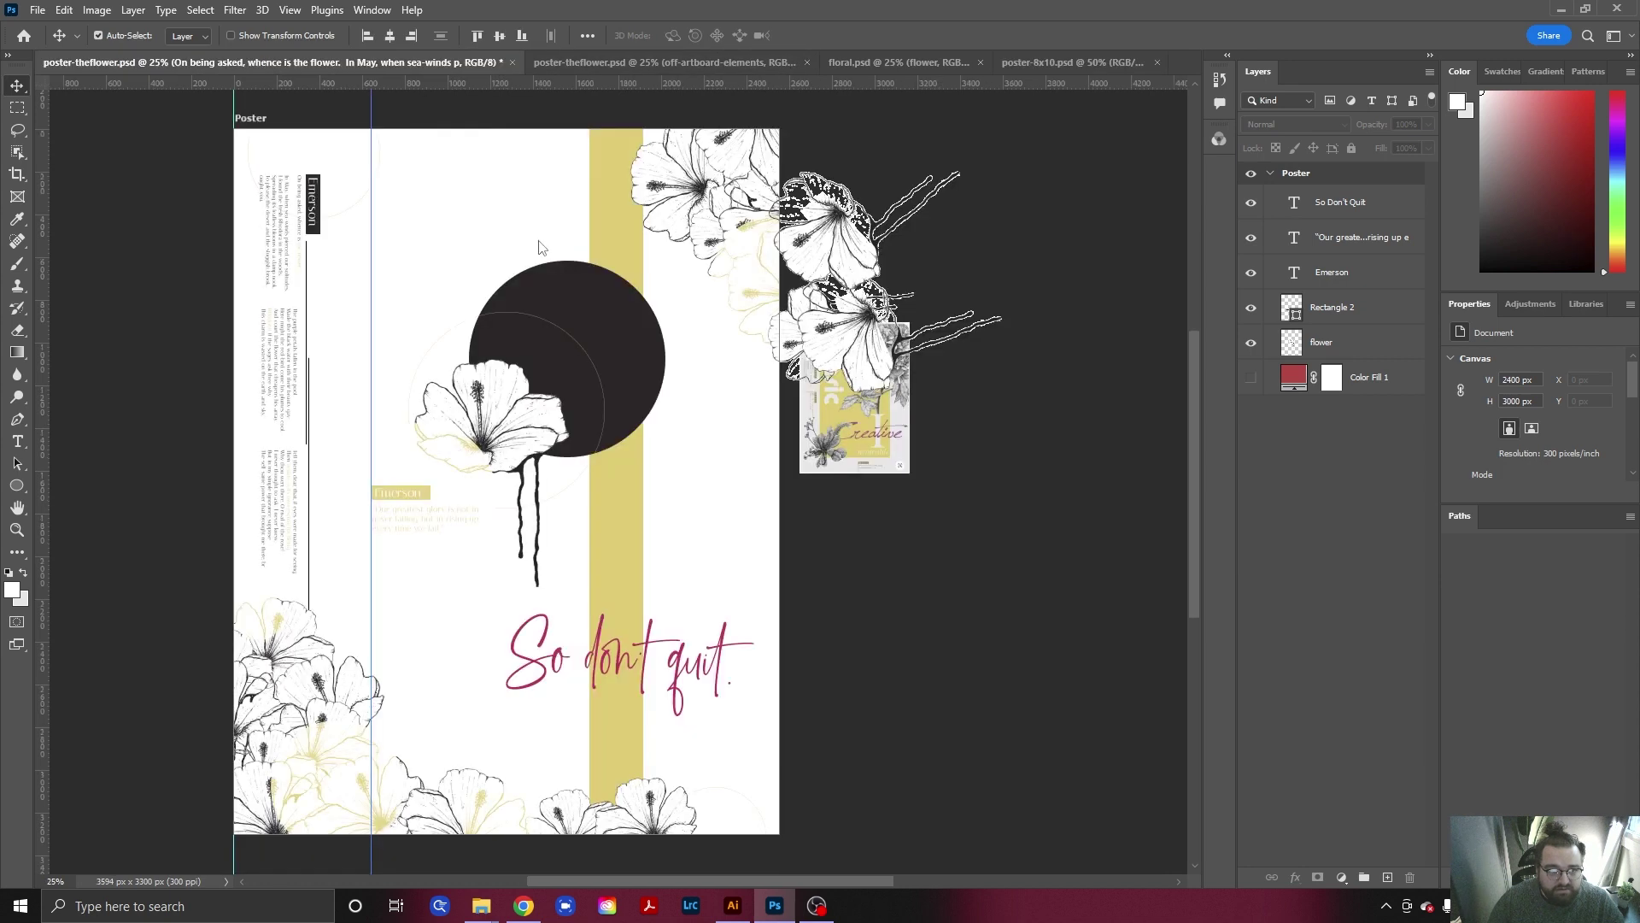
{"action": "double_click", "coordinate": [278, 243]}
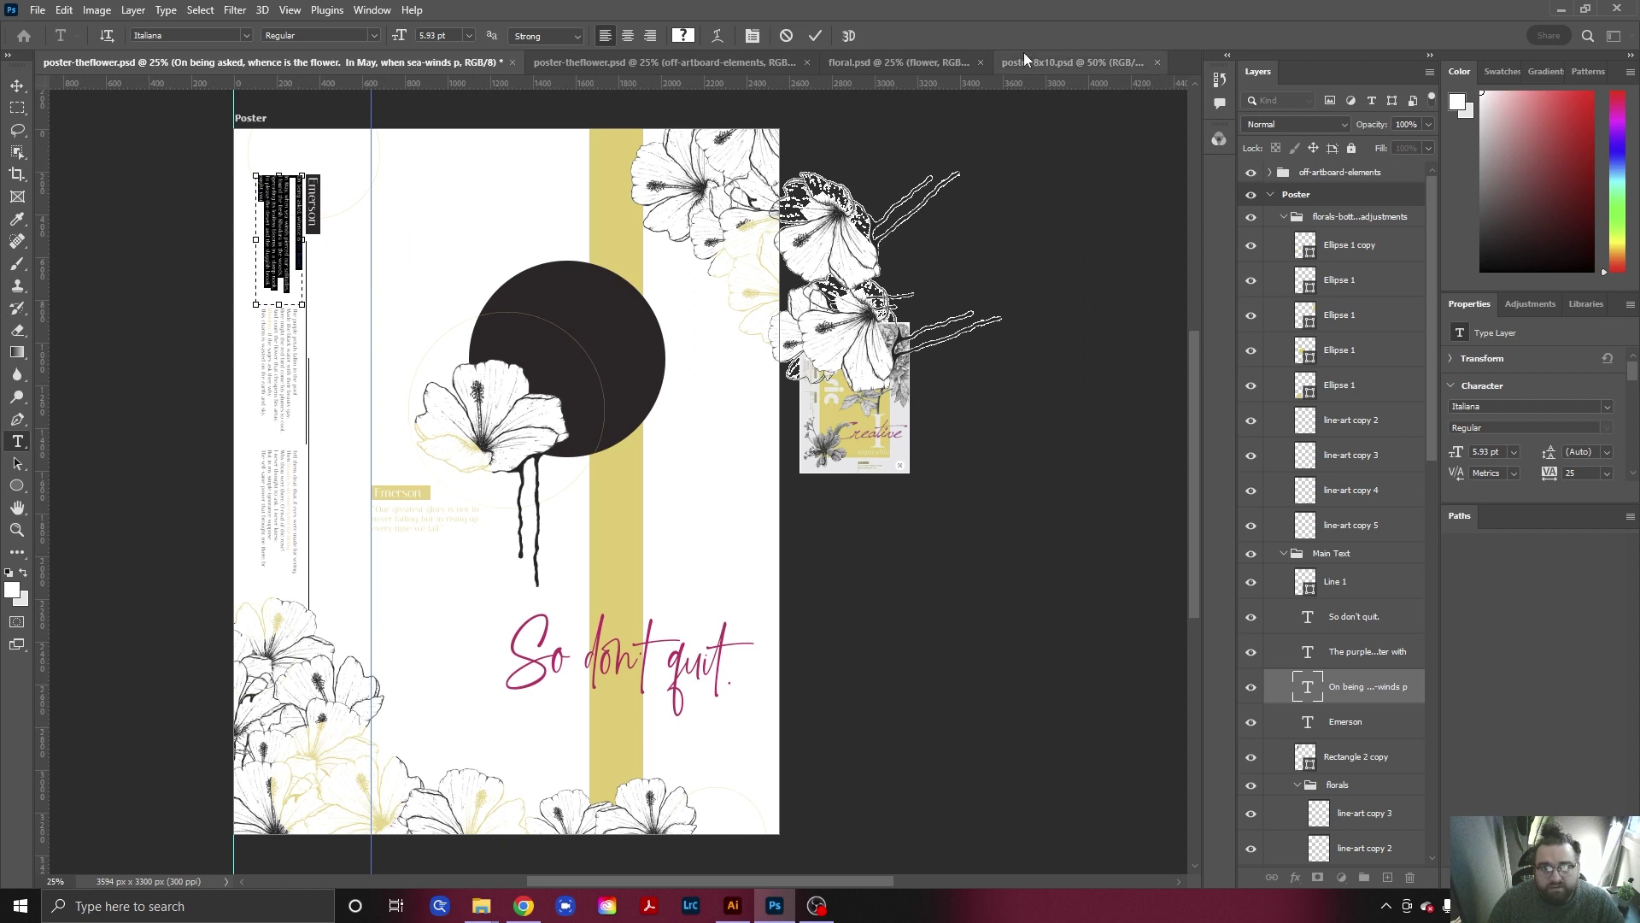
{"action": "left_click", "coordinate": [1054, 62]}
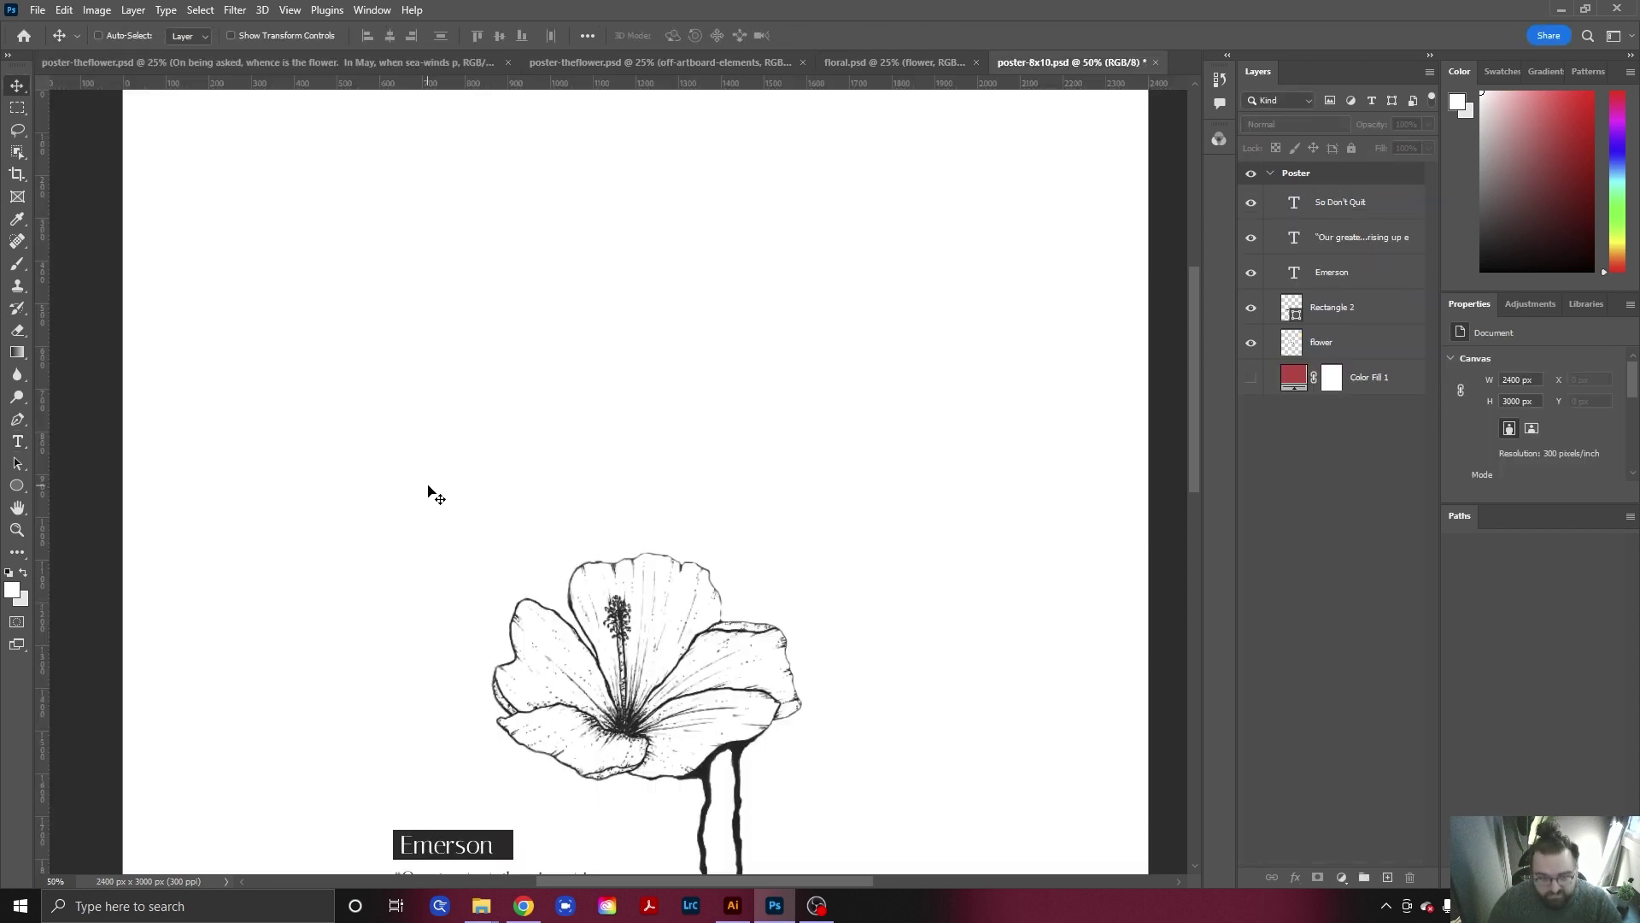
{"action": "scroll", "coordinate": [484, 464], "scroll_direction": "up", "scroll_amount": 2}
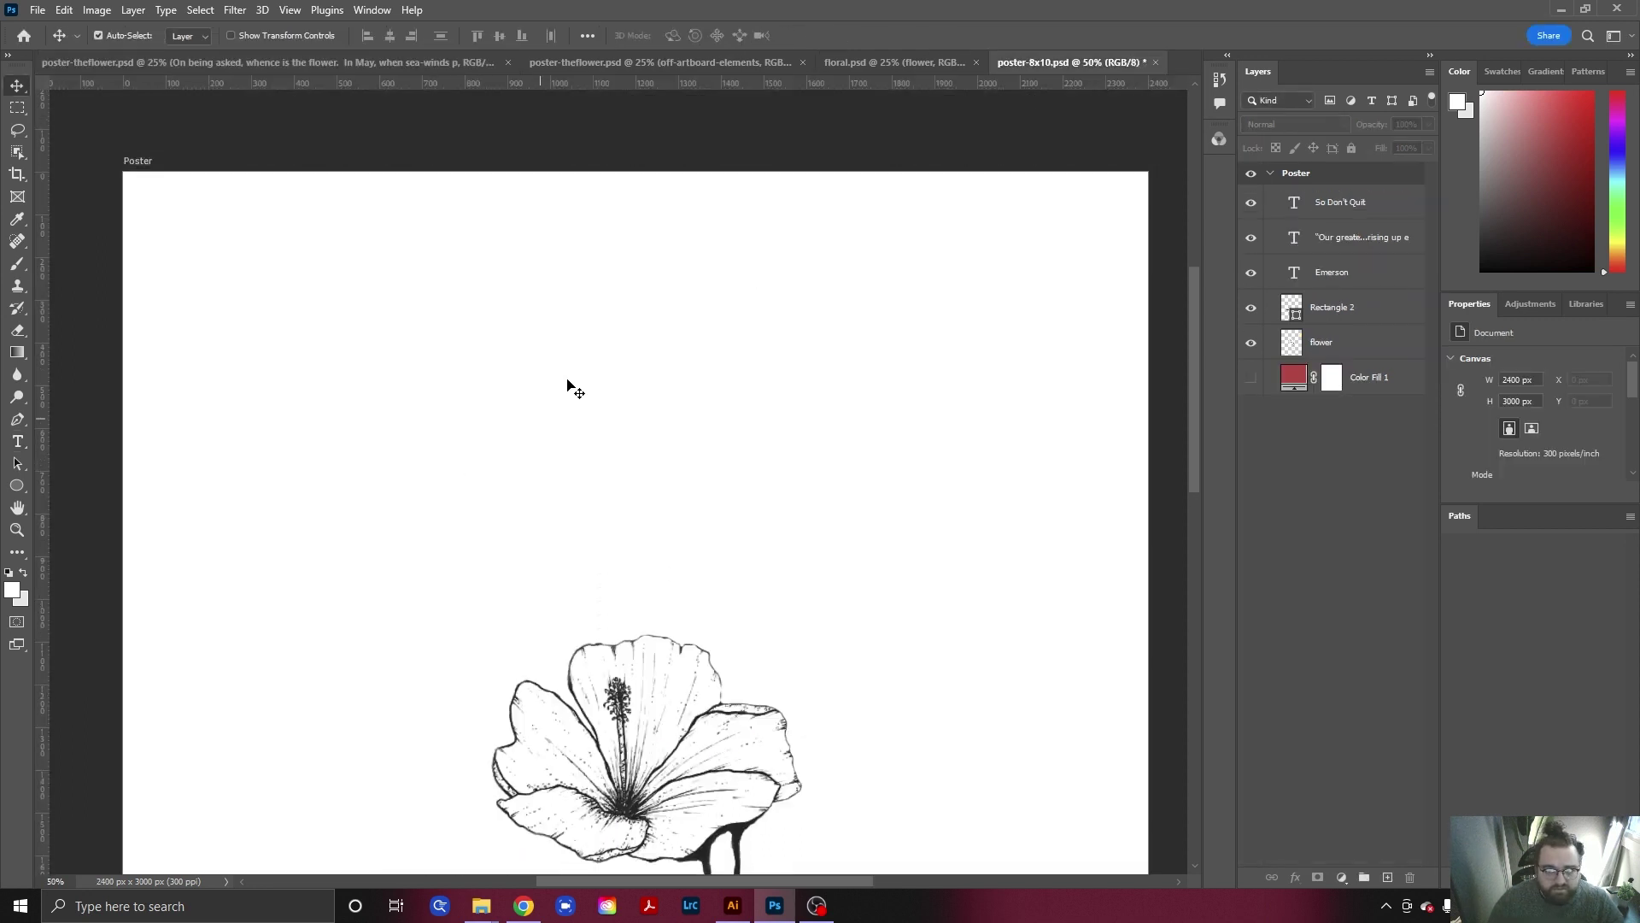
{"action": "left_click", "coordinate": [570, 62]}
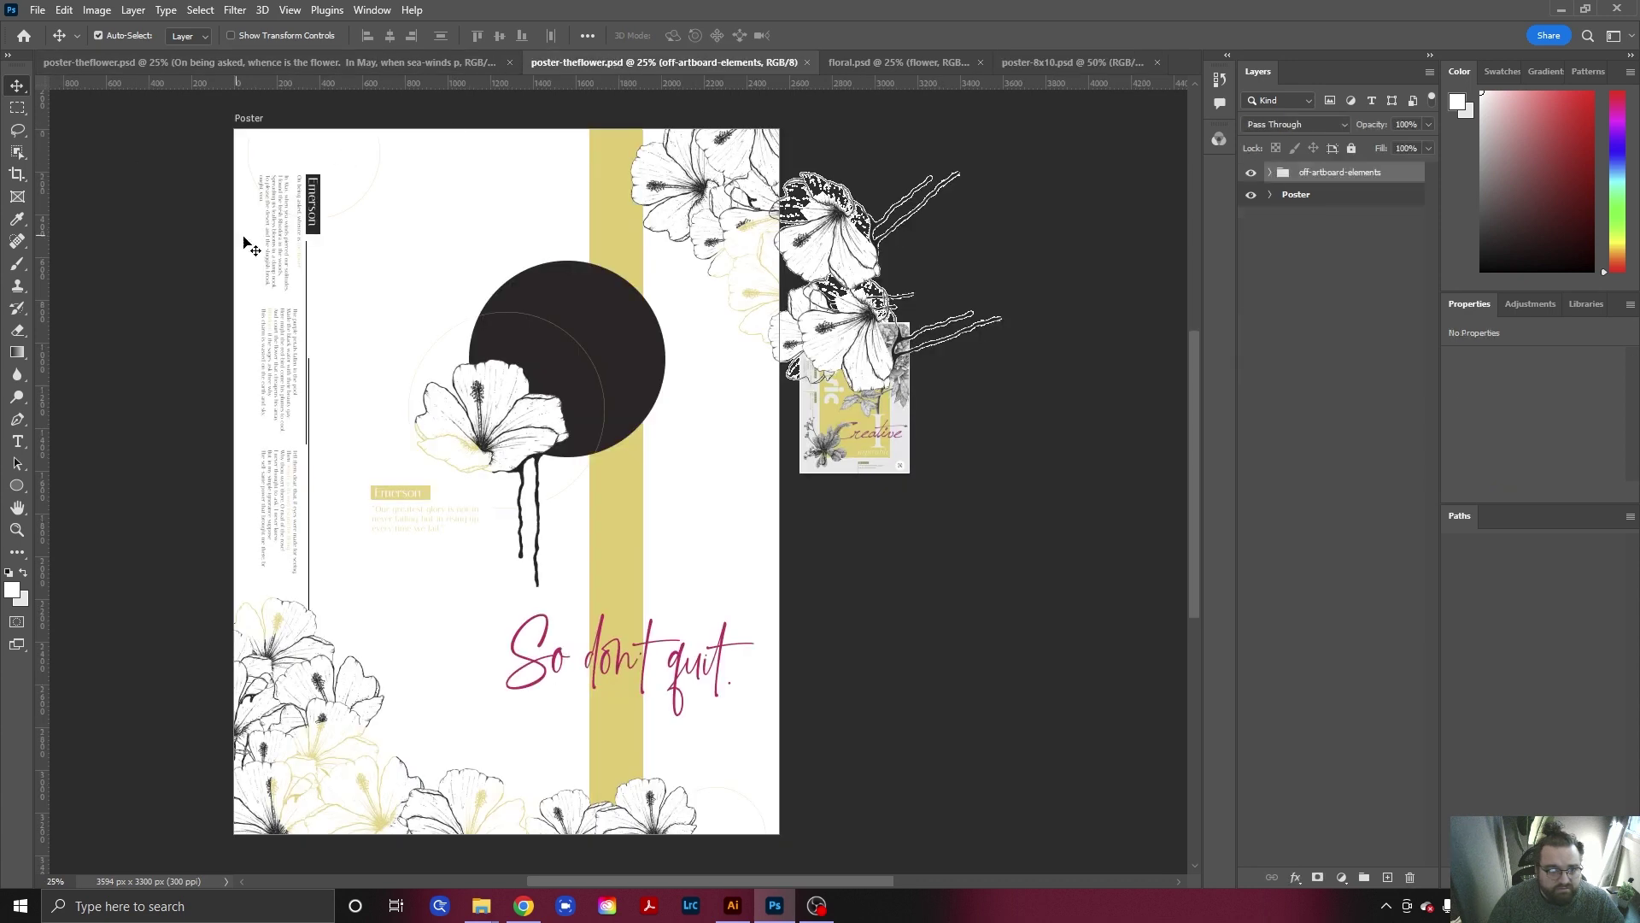
{"action": "double_click", "coordinate": [282, 235]}
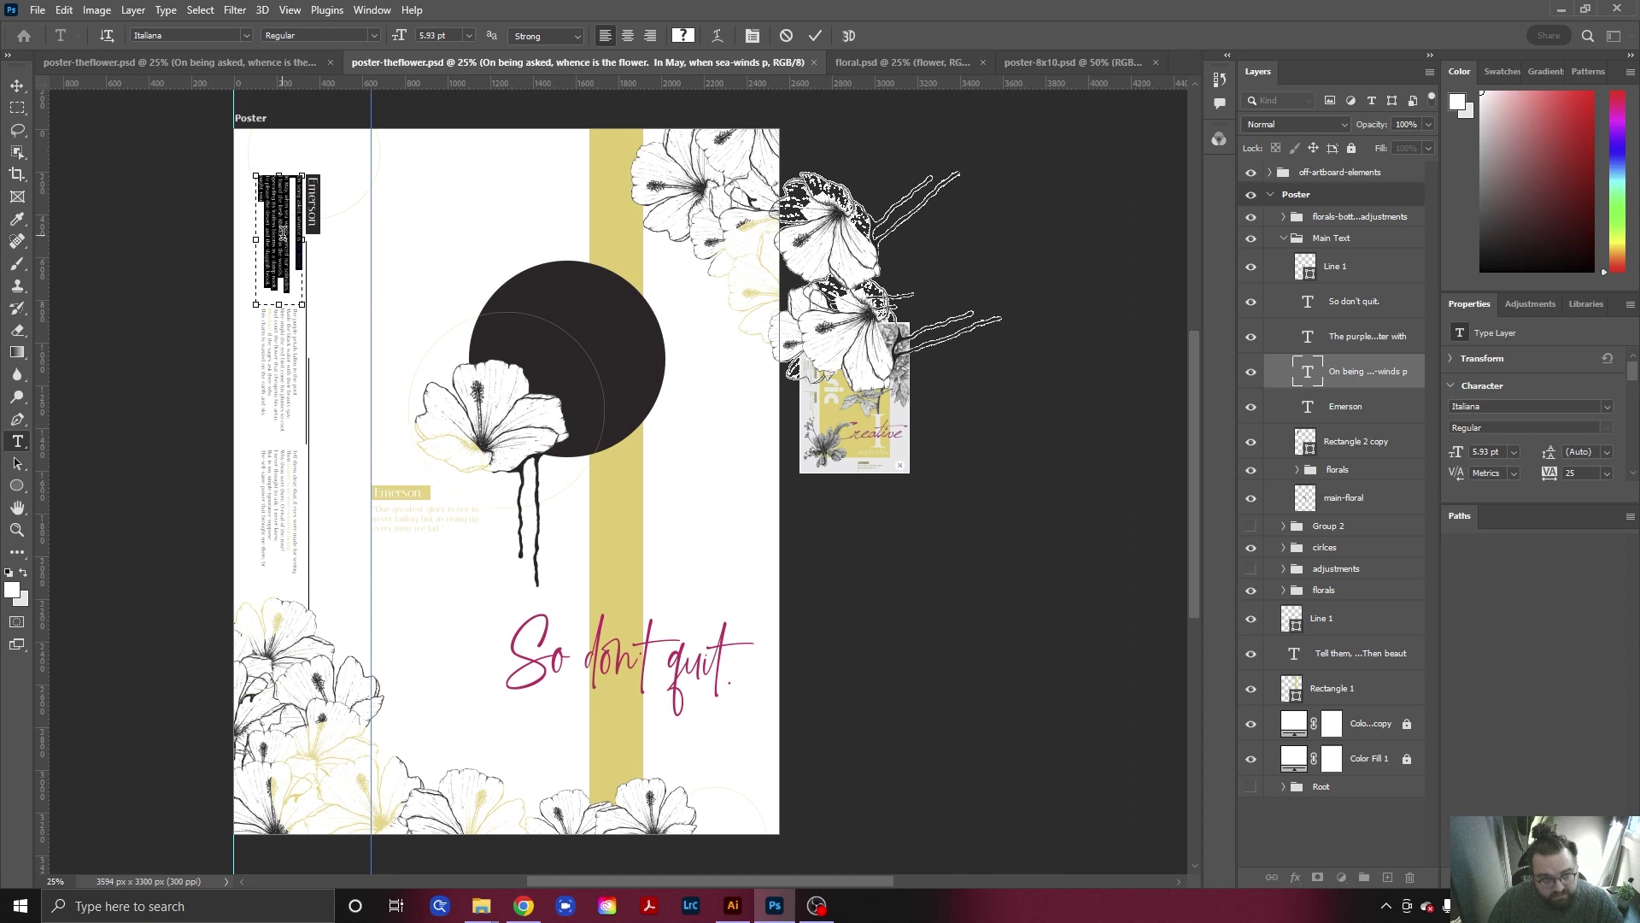
{"action": "left_click", "coordinate": [1054, 62]}
{"action": "key", "text": "v"}
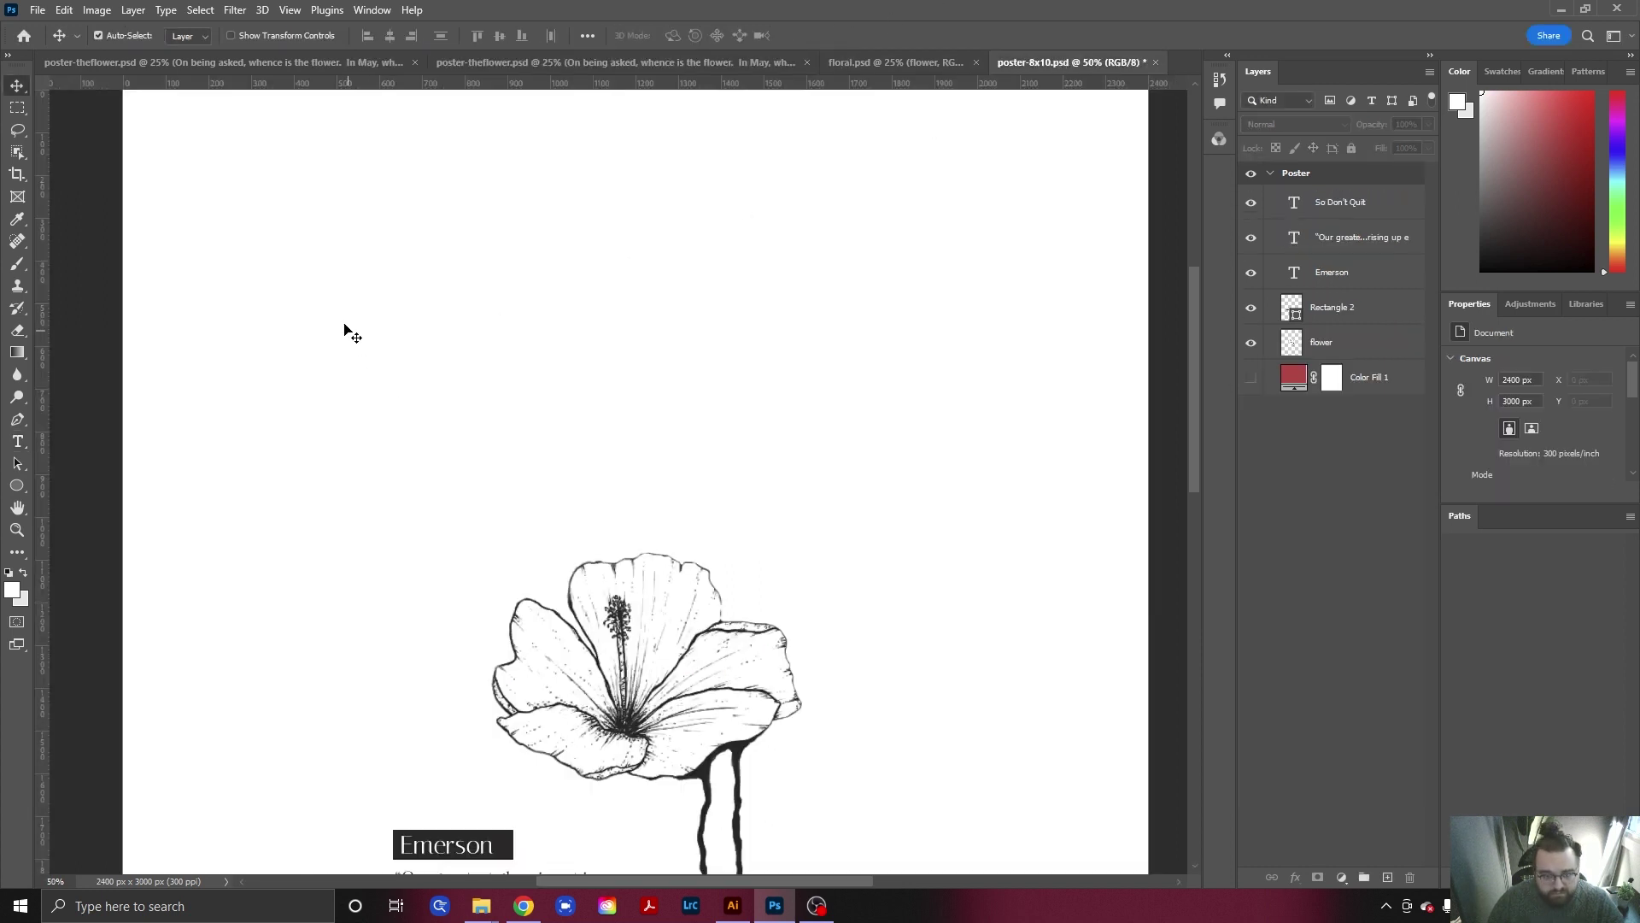
{"action": "scroll", "coordinate": [407, 348], "scroll_direction": "up", "scroll_amount": 2}
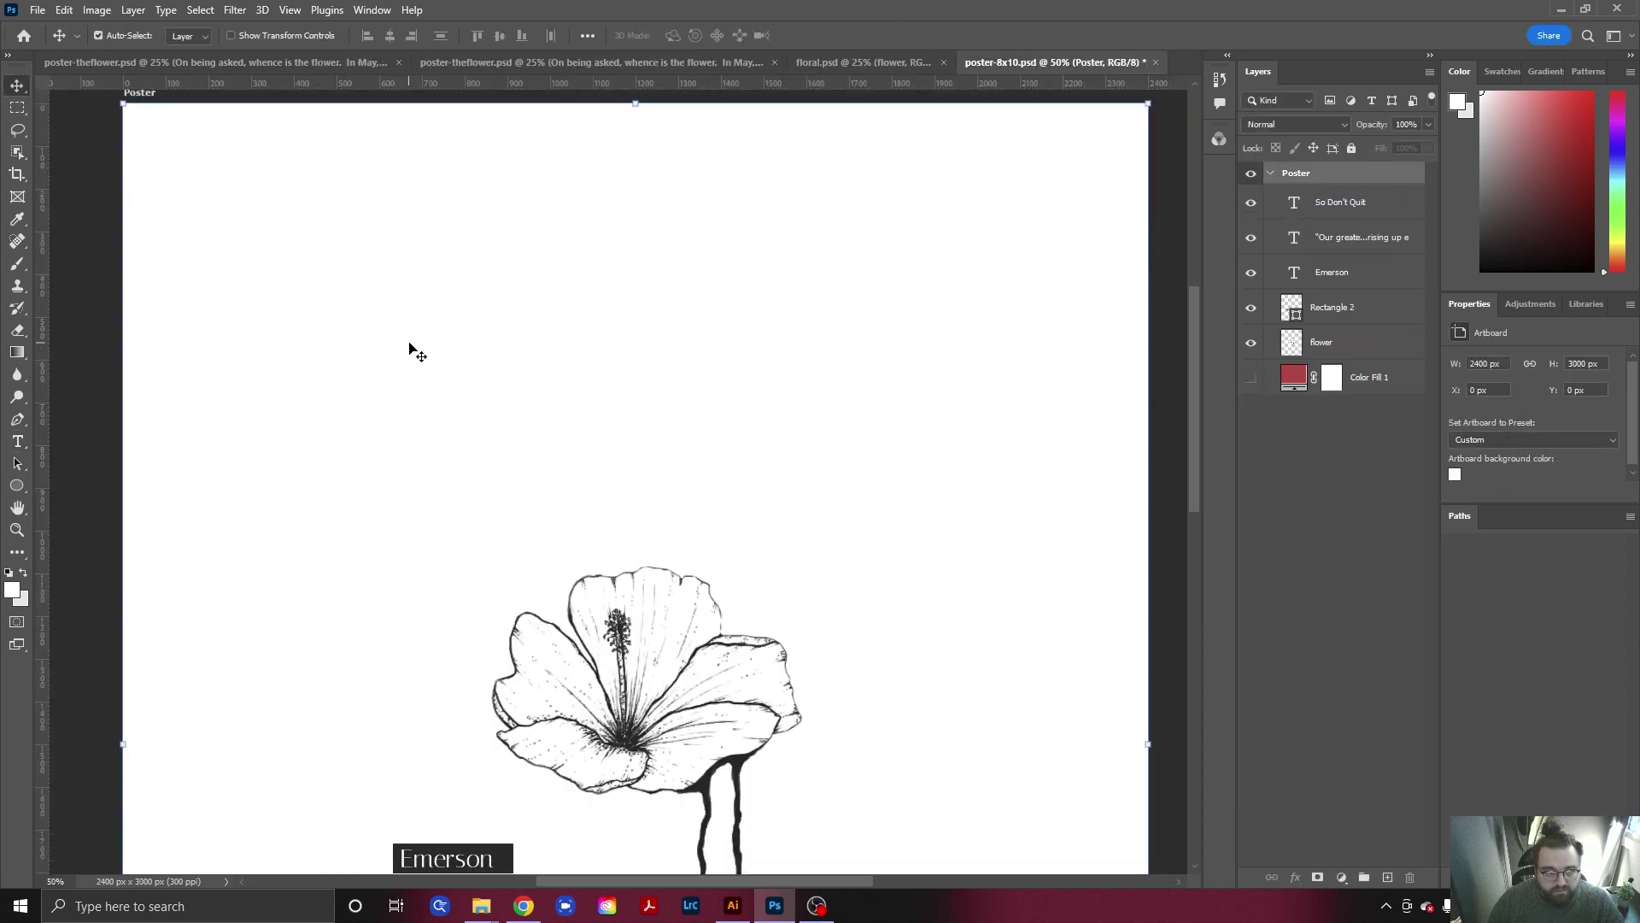
Create a paragraph text box in the upper-left area of the poster, layered above So Don't Quit.
{"action": "left_click", "coordinate": [1317, 209]}
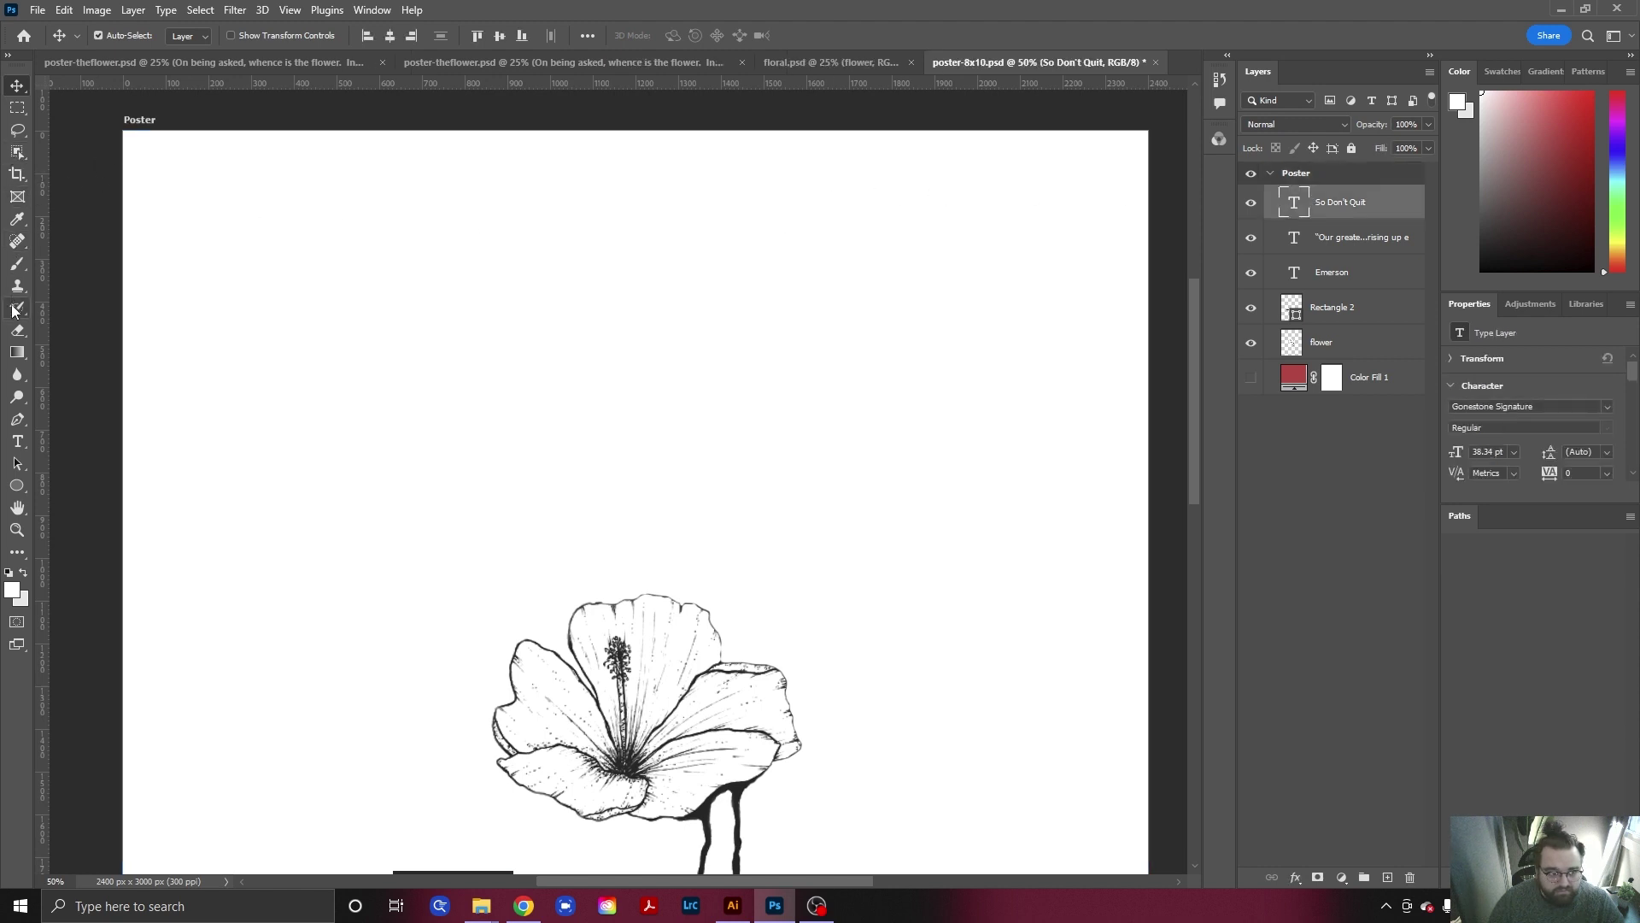
{"action": "key", "text": "t"}
{"action": "left_click_drag", "start_coordinate": [212, 220], "coordinate": [549, 351]}
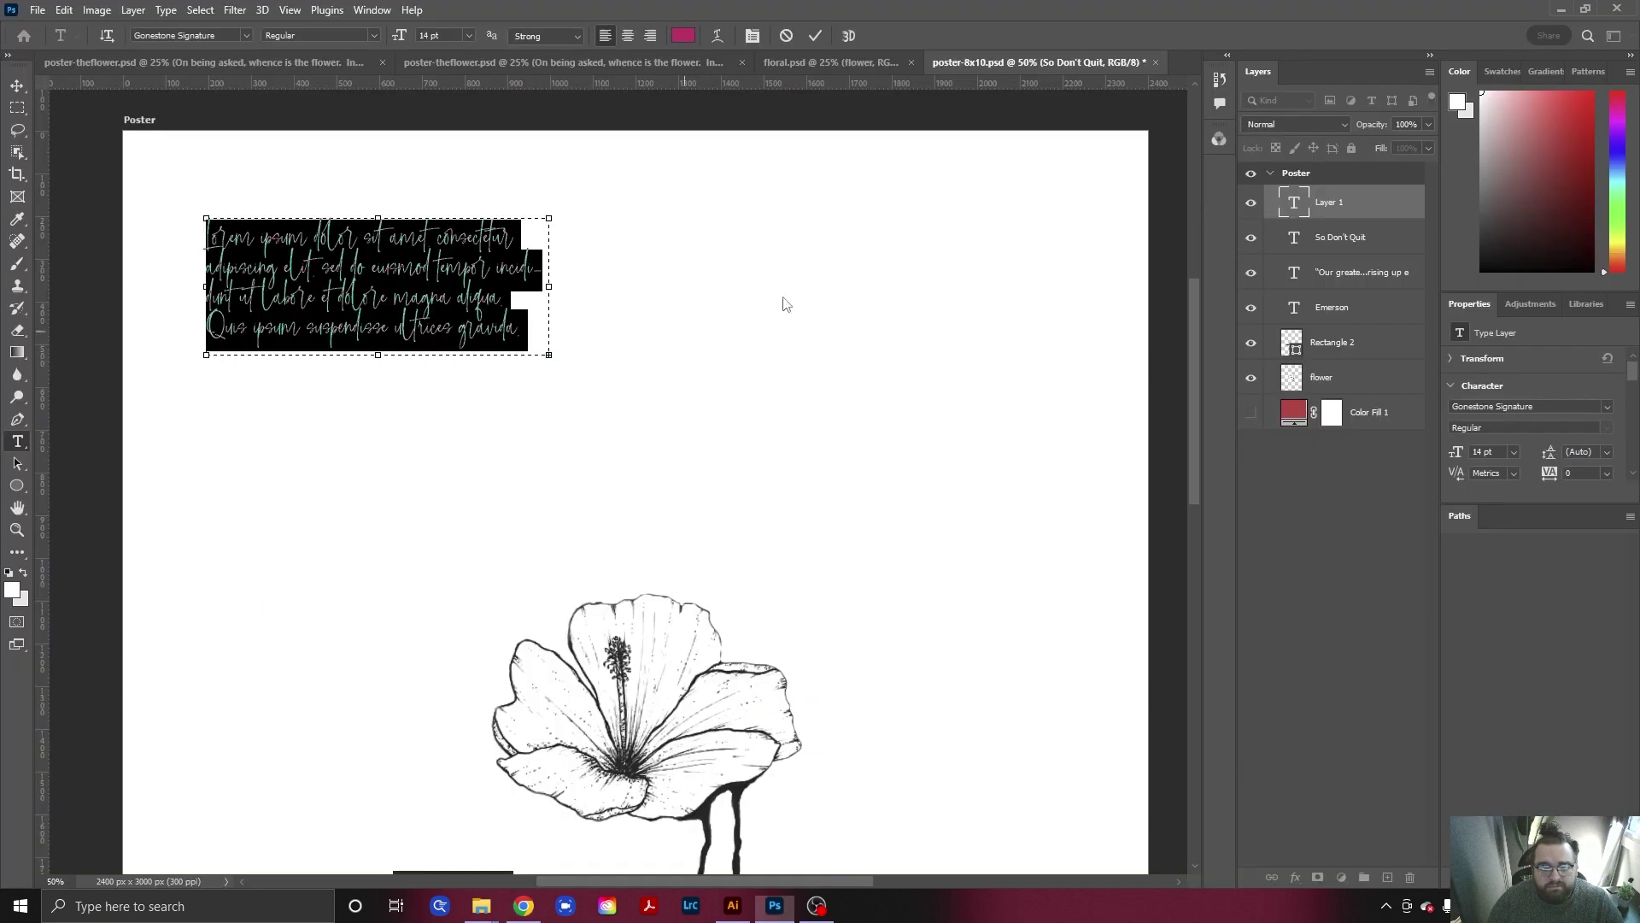
Replace the new text box's placeholder with the poem text starting "On being asked, whence is the flower", copied from poster-theflower.psd.
{"action": "left_click", "coordinate": [254, 64]}
{"action": "left_click", "coordinate": [272, 248]}
{"action": "key", "text": "ctrl+a"}
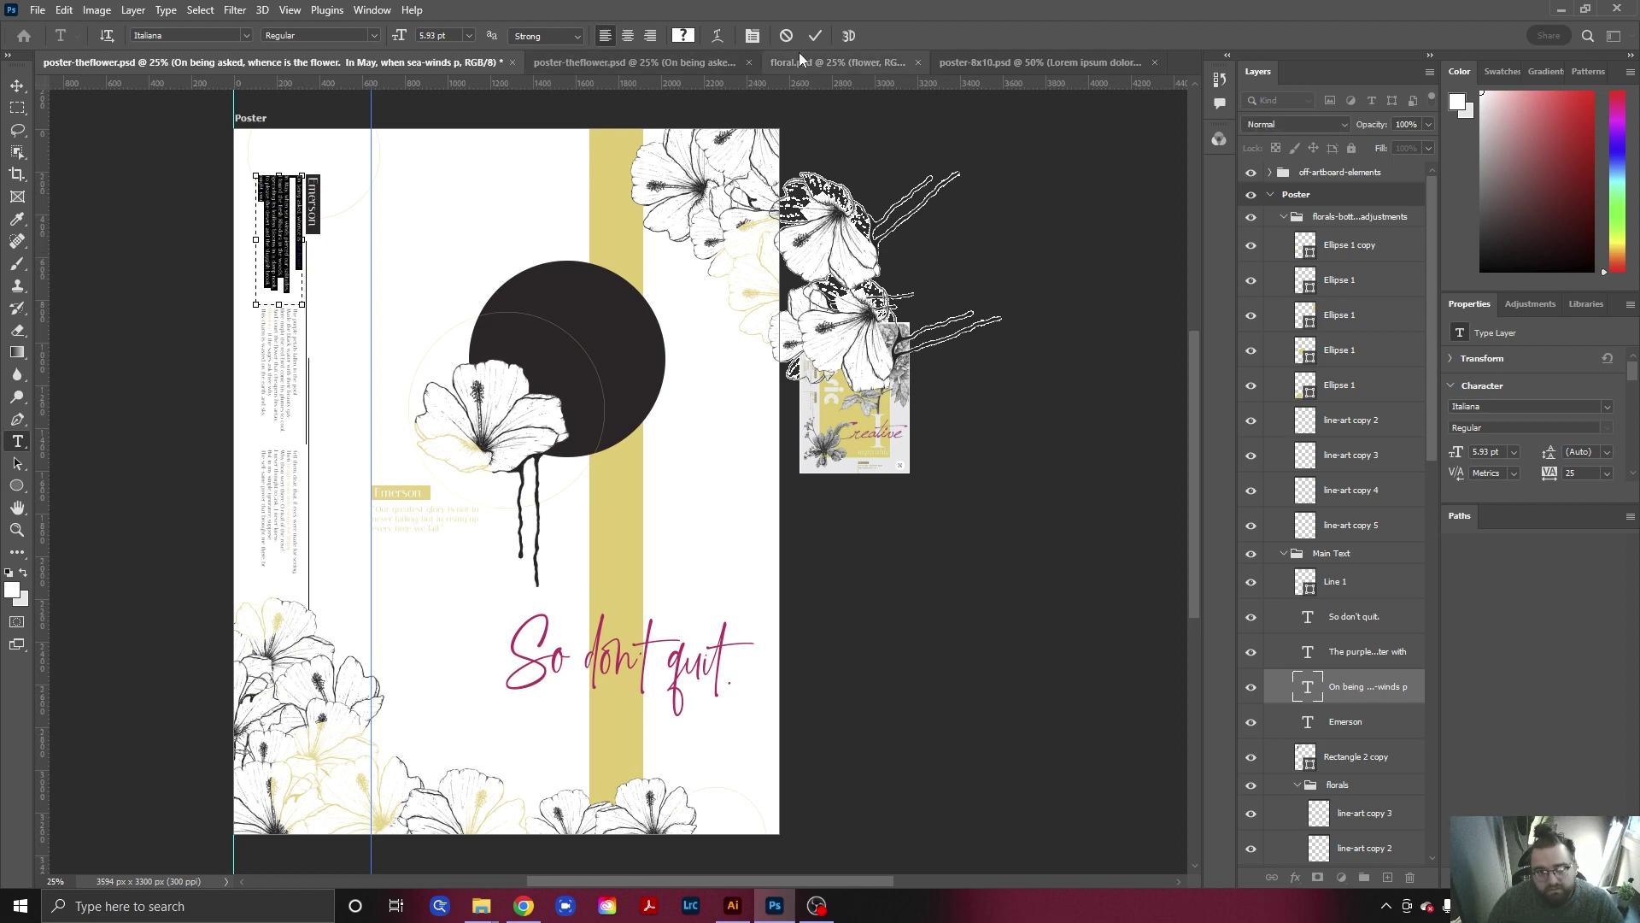
{"action": "left_click", "coordinate": [994, 61]}
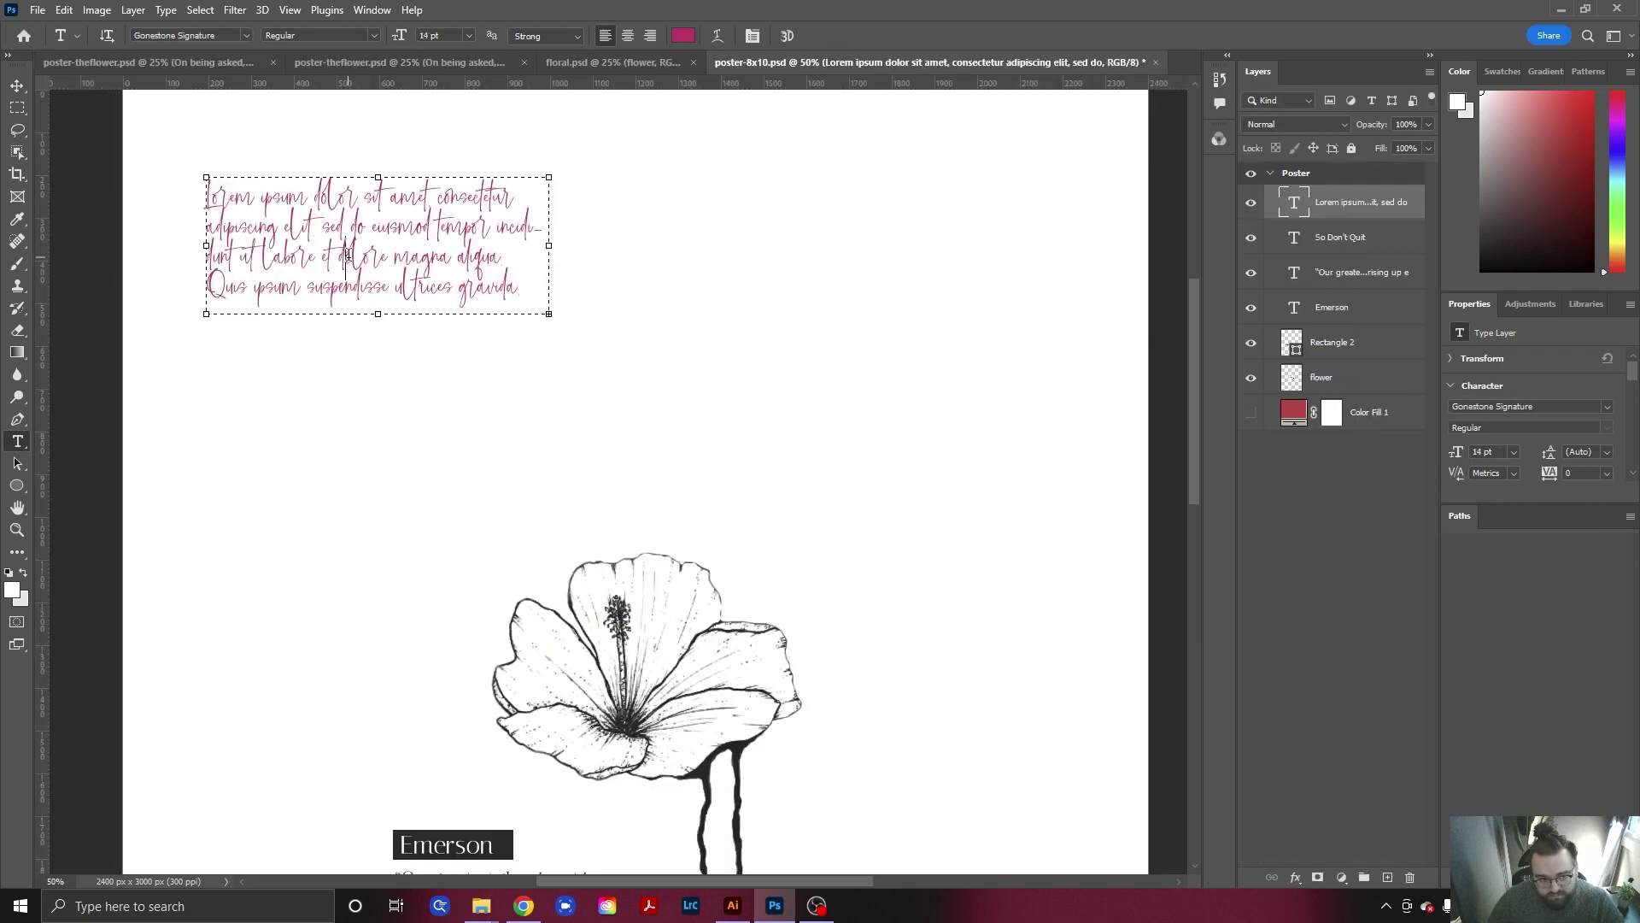
{"action": "left_click", "coordinate": [349, 255]}
{"action": "key", "text": "ctrl+a"}
{"action": "key", "text": "ctrl+v"}
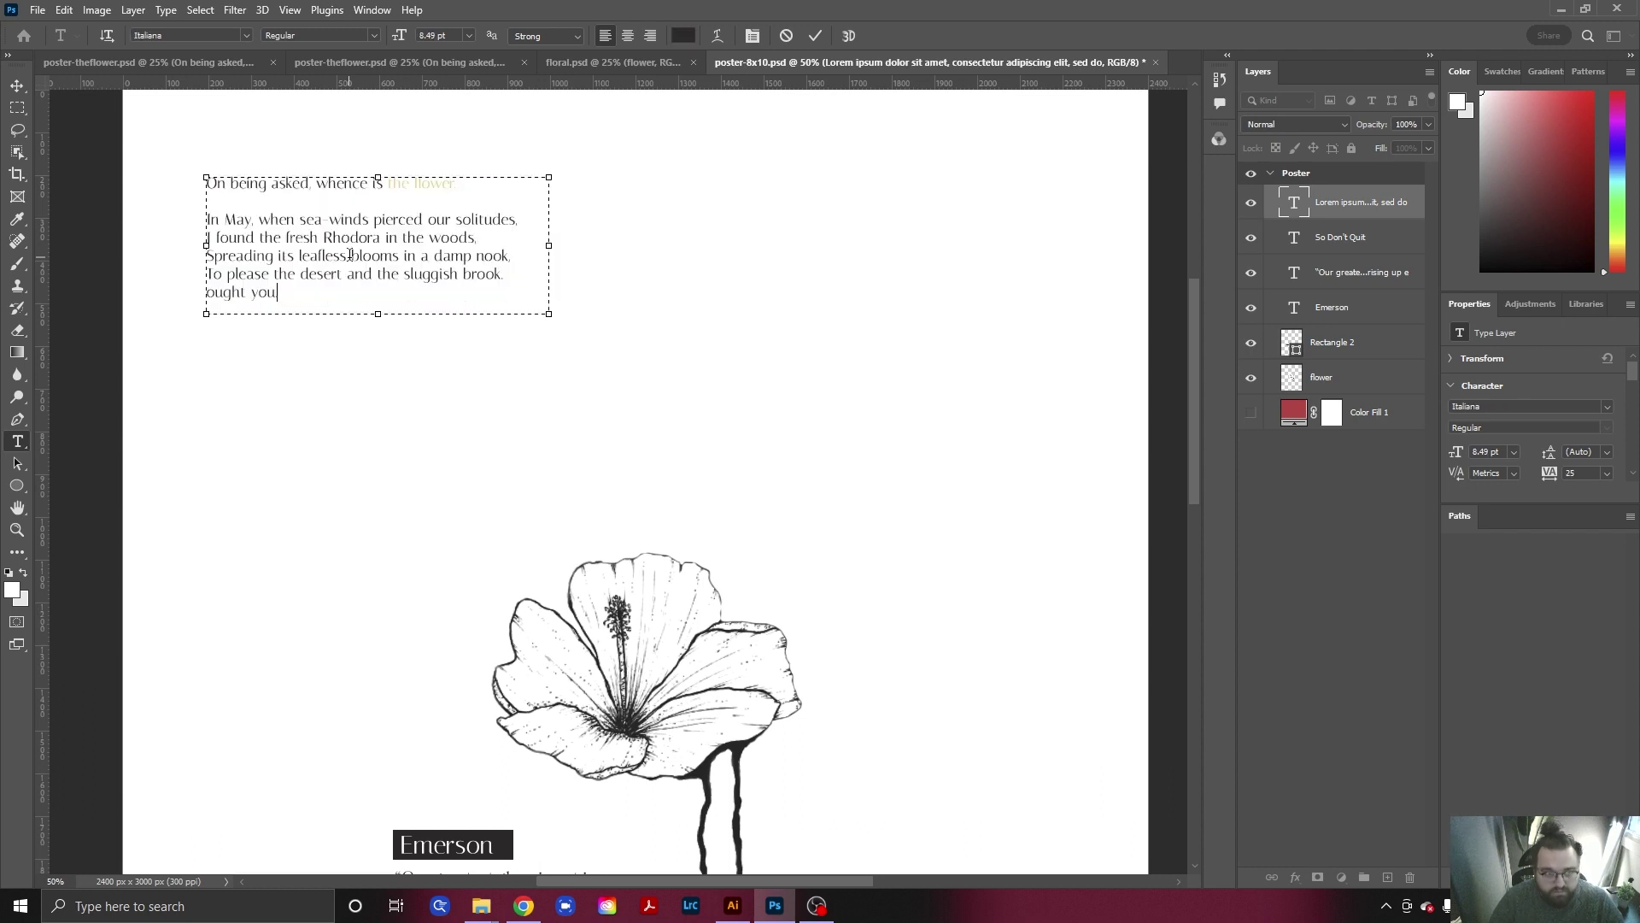
{"action": "left_click", "coordinate": [17, 85]}
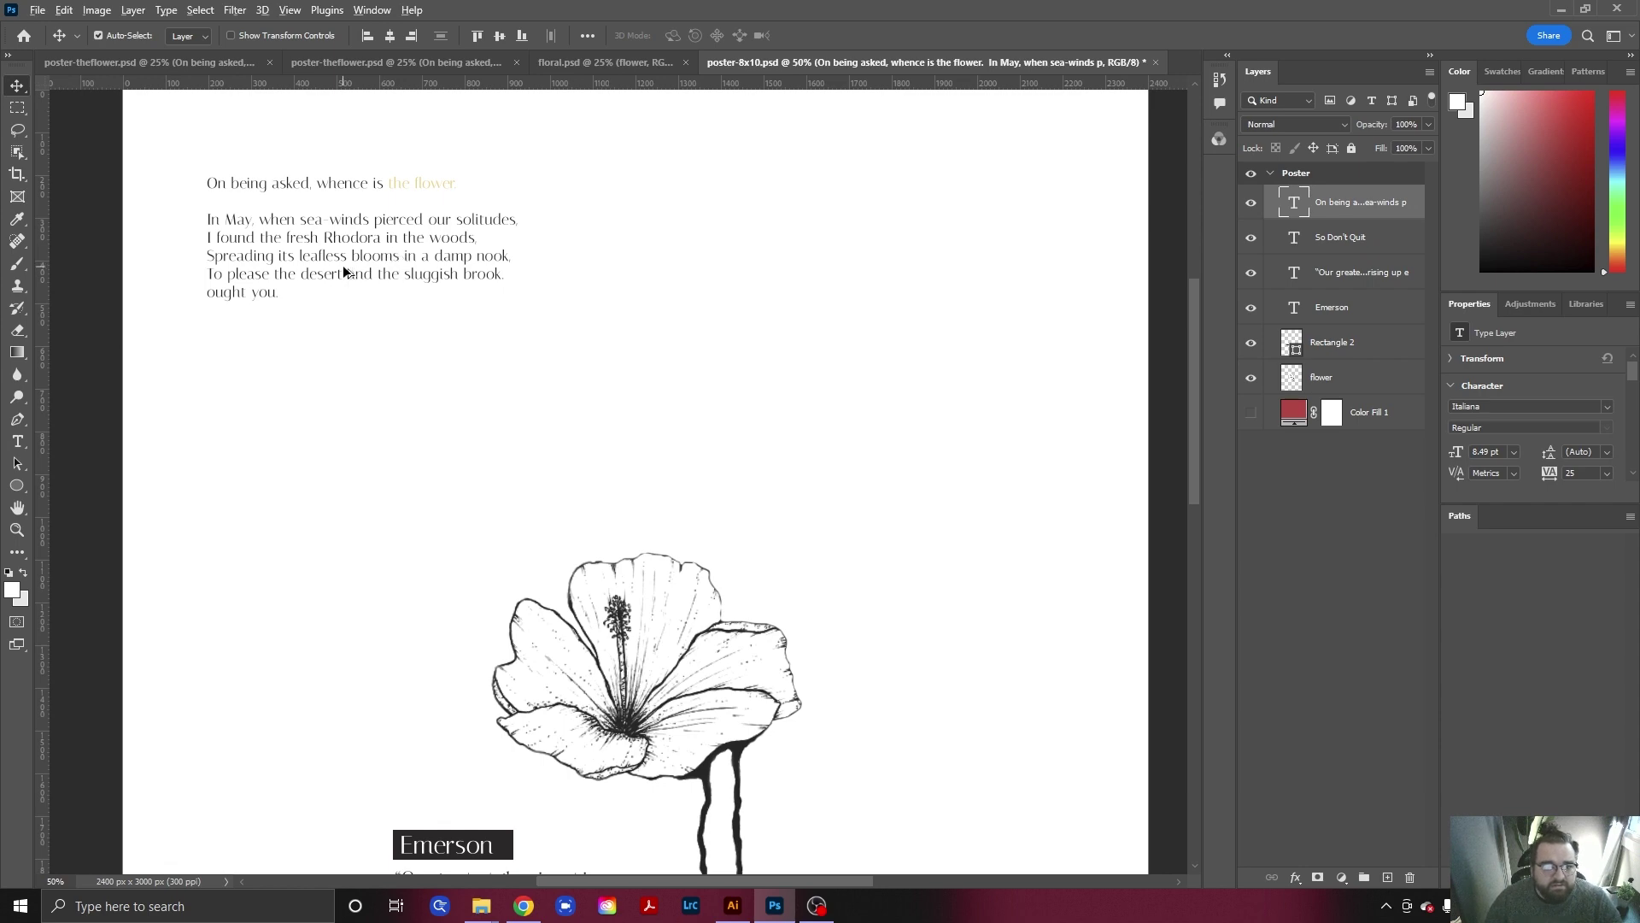
Switch to Chrome and review the title and verses of The Rhodora on the emersoncentral.com page.
{"action": "key", "text": "alt+Tab"}
{"action": "left_click", "coordinate": [722, 14]}
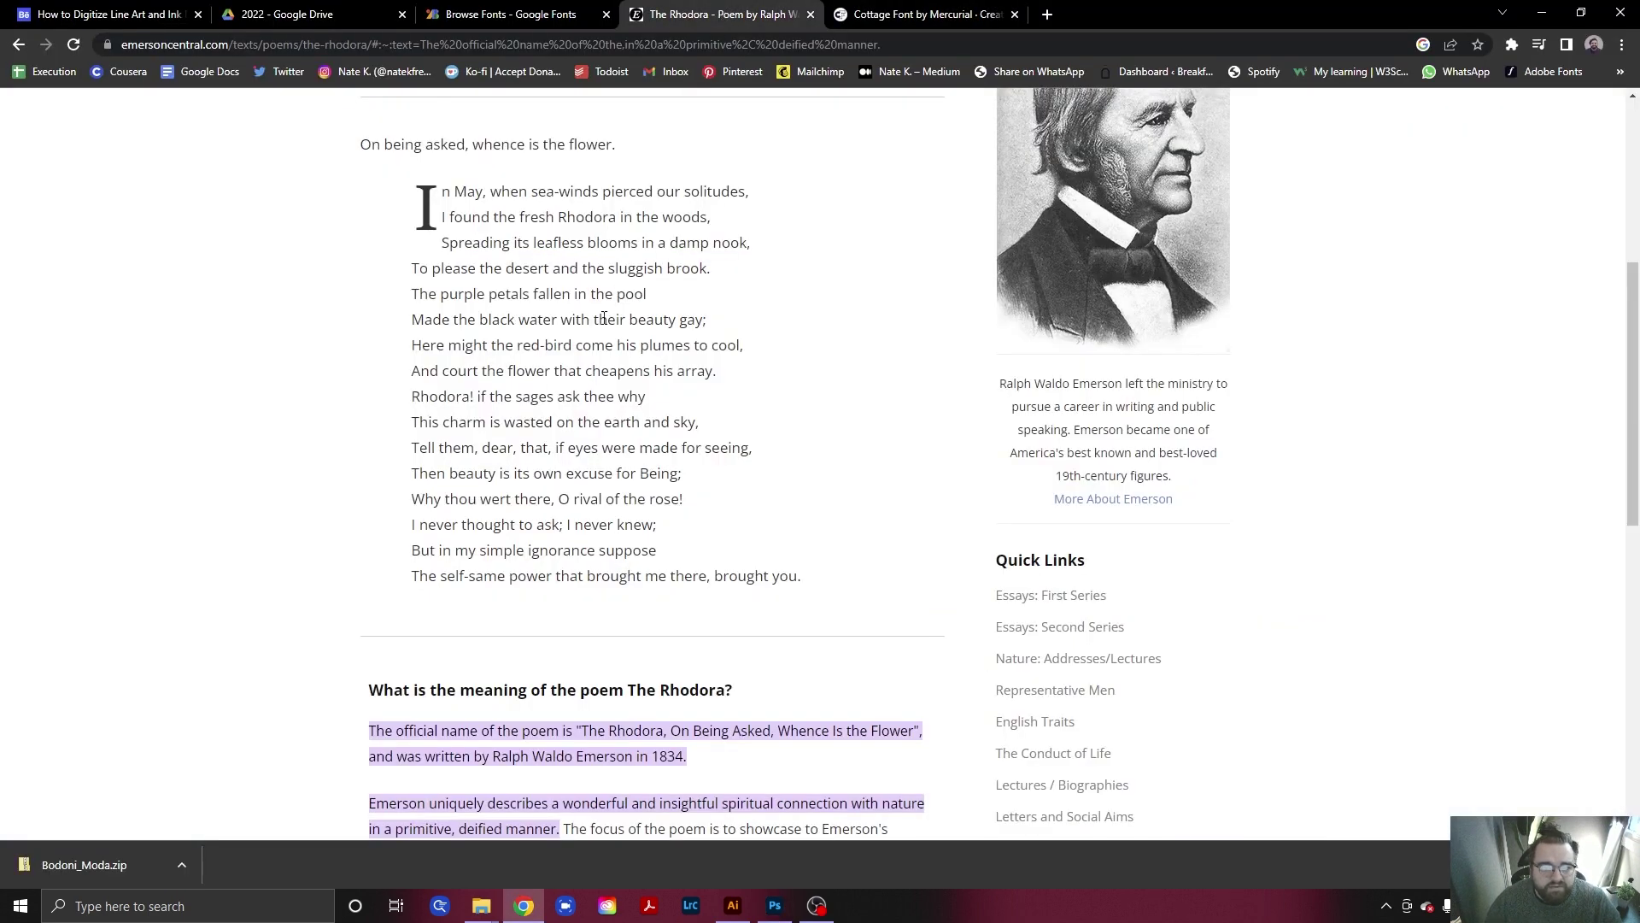
{"action": "scroll", "coordinate": [578, 363], "scroll_direction": "up", "scroll_amount": 5}
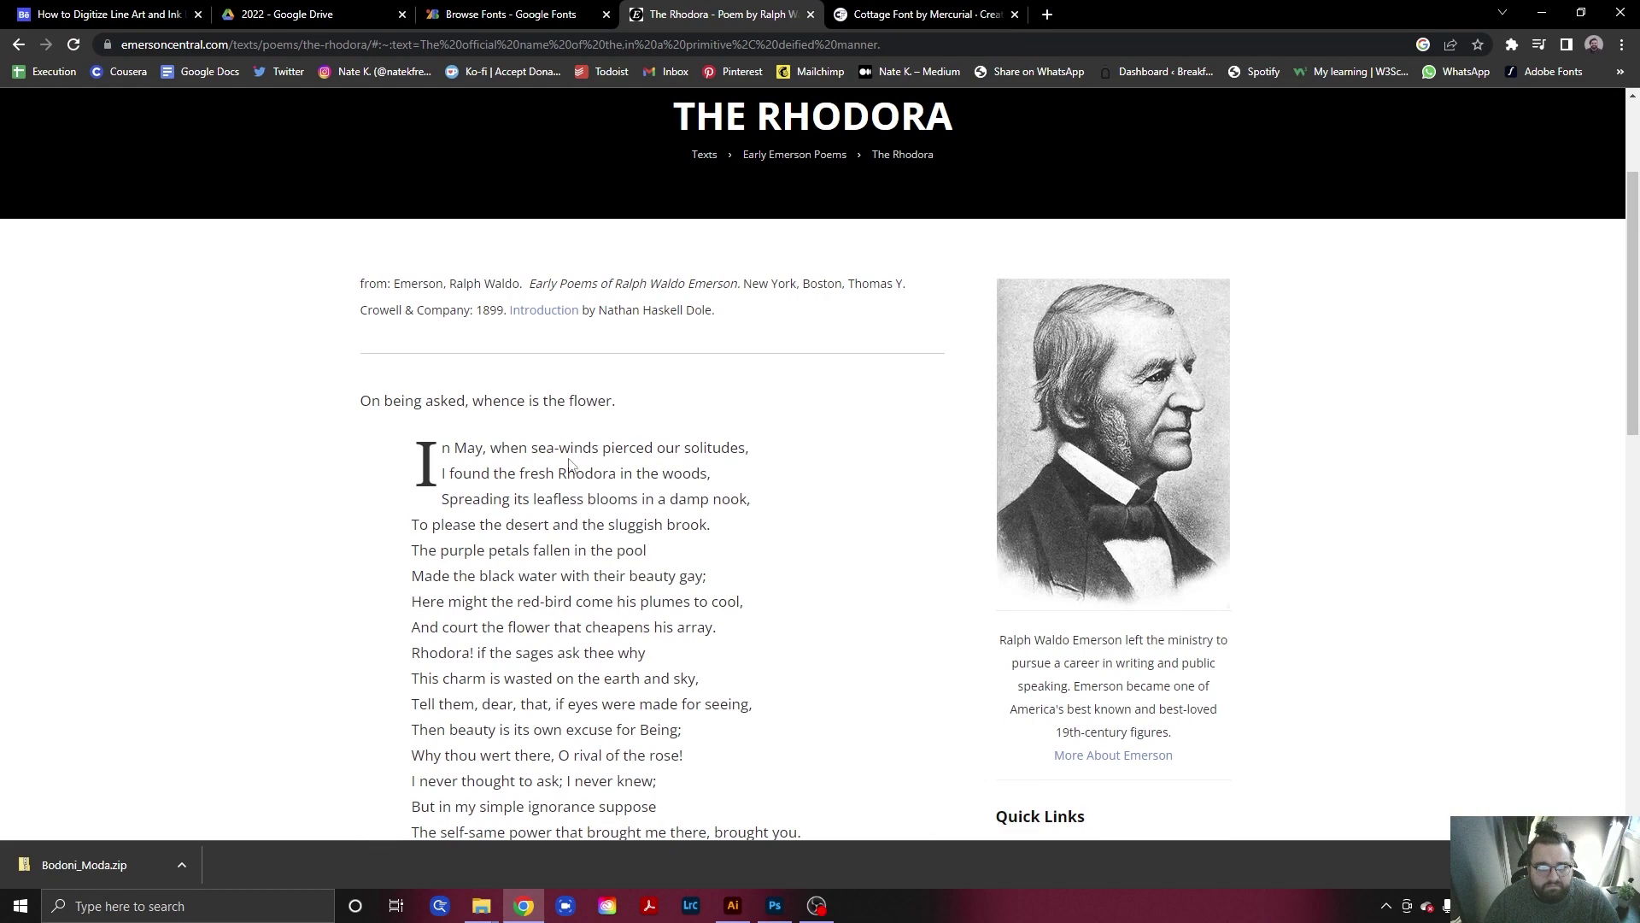
{"action": "left_click_drag", "start_coordinate": [676, 276], "coordinate": [983, 289]}
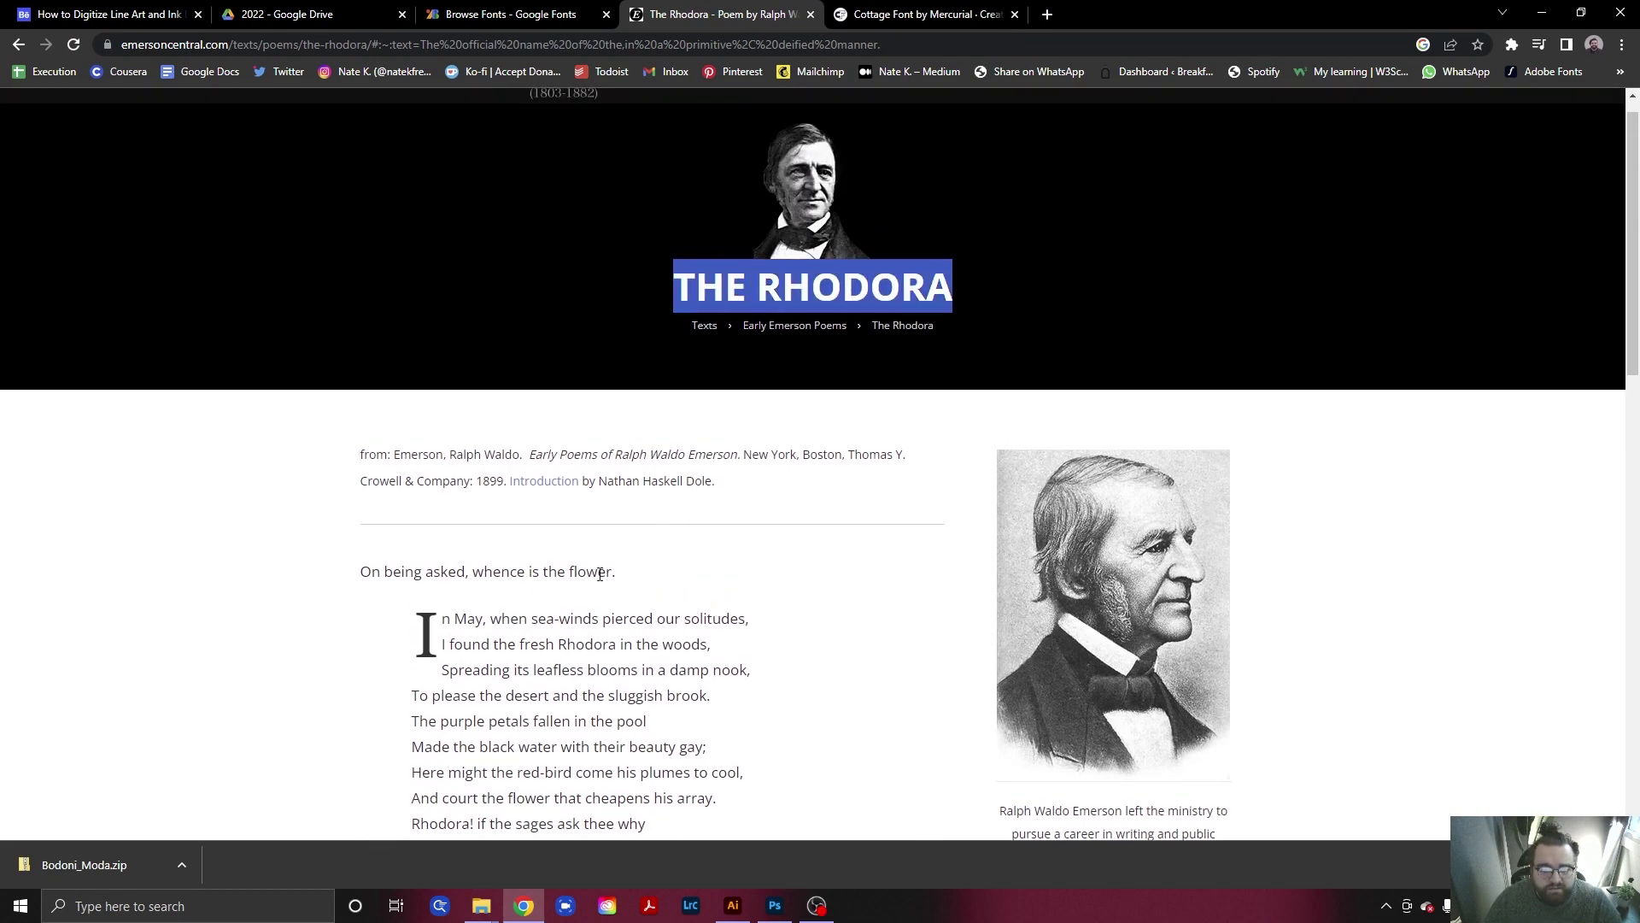
{"action": "scroll", "coordinate": [779, 643], "scroll_direction": "down", "scroll_amount": 4}
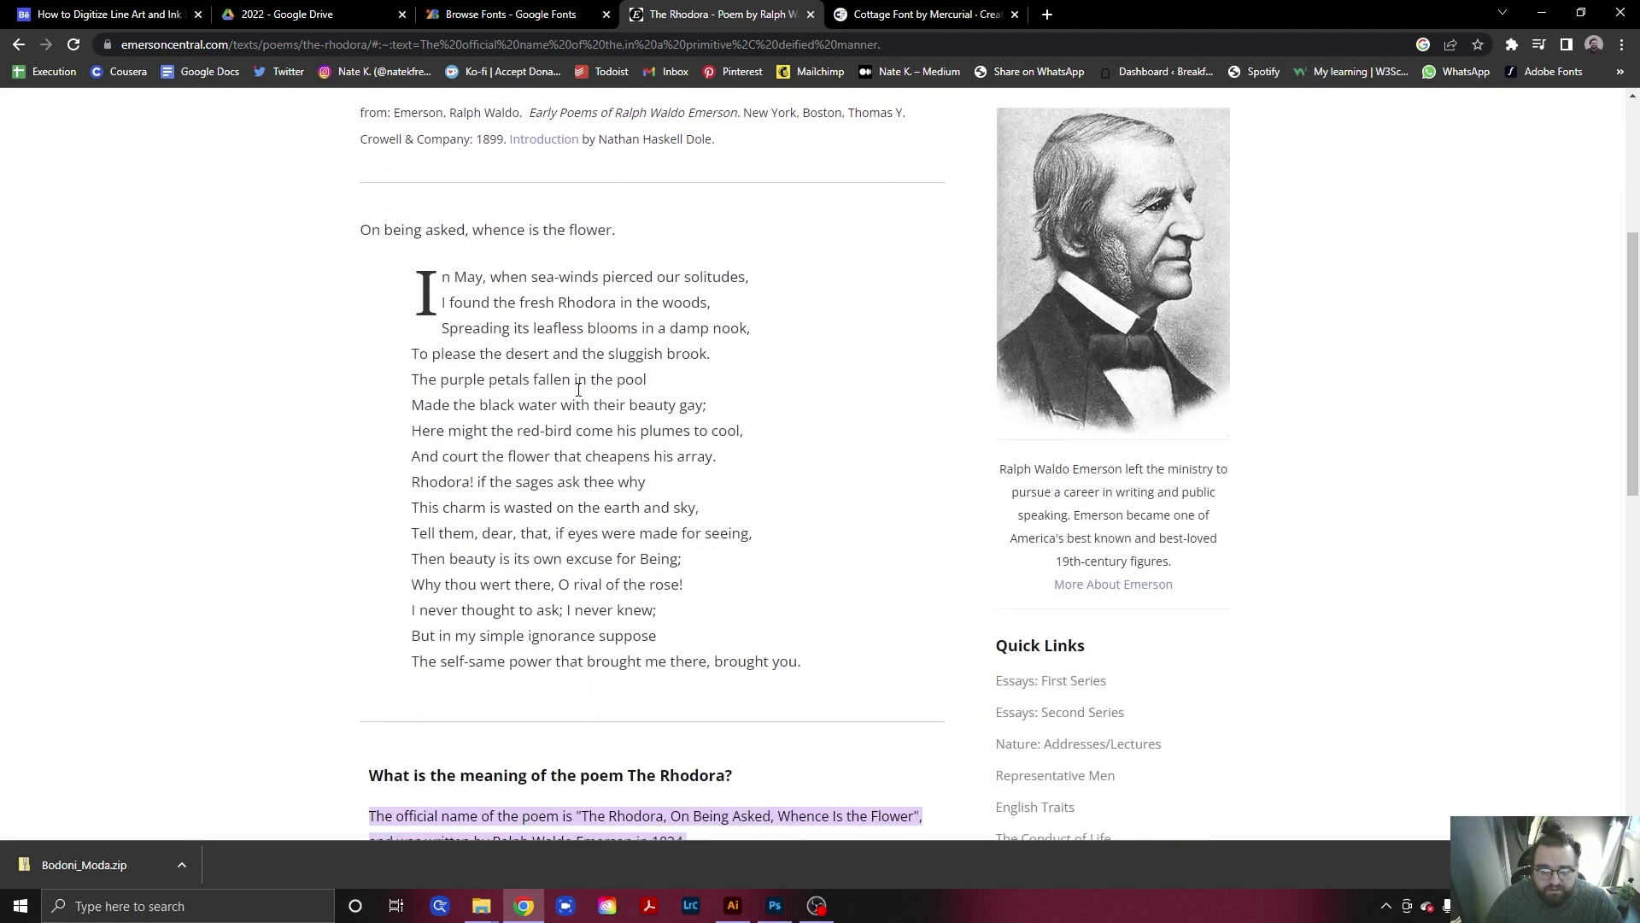
{"action": "left_click_drag", "start_coordinate": [811, 674], "coordinate": [434, 288]}
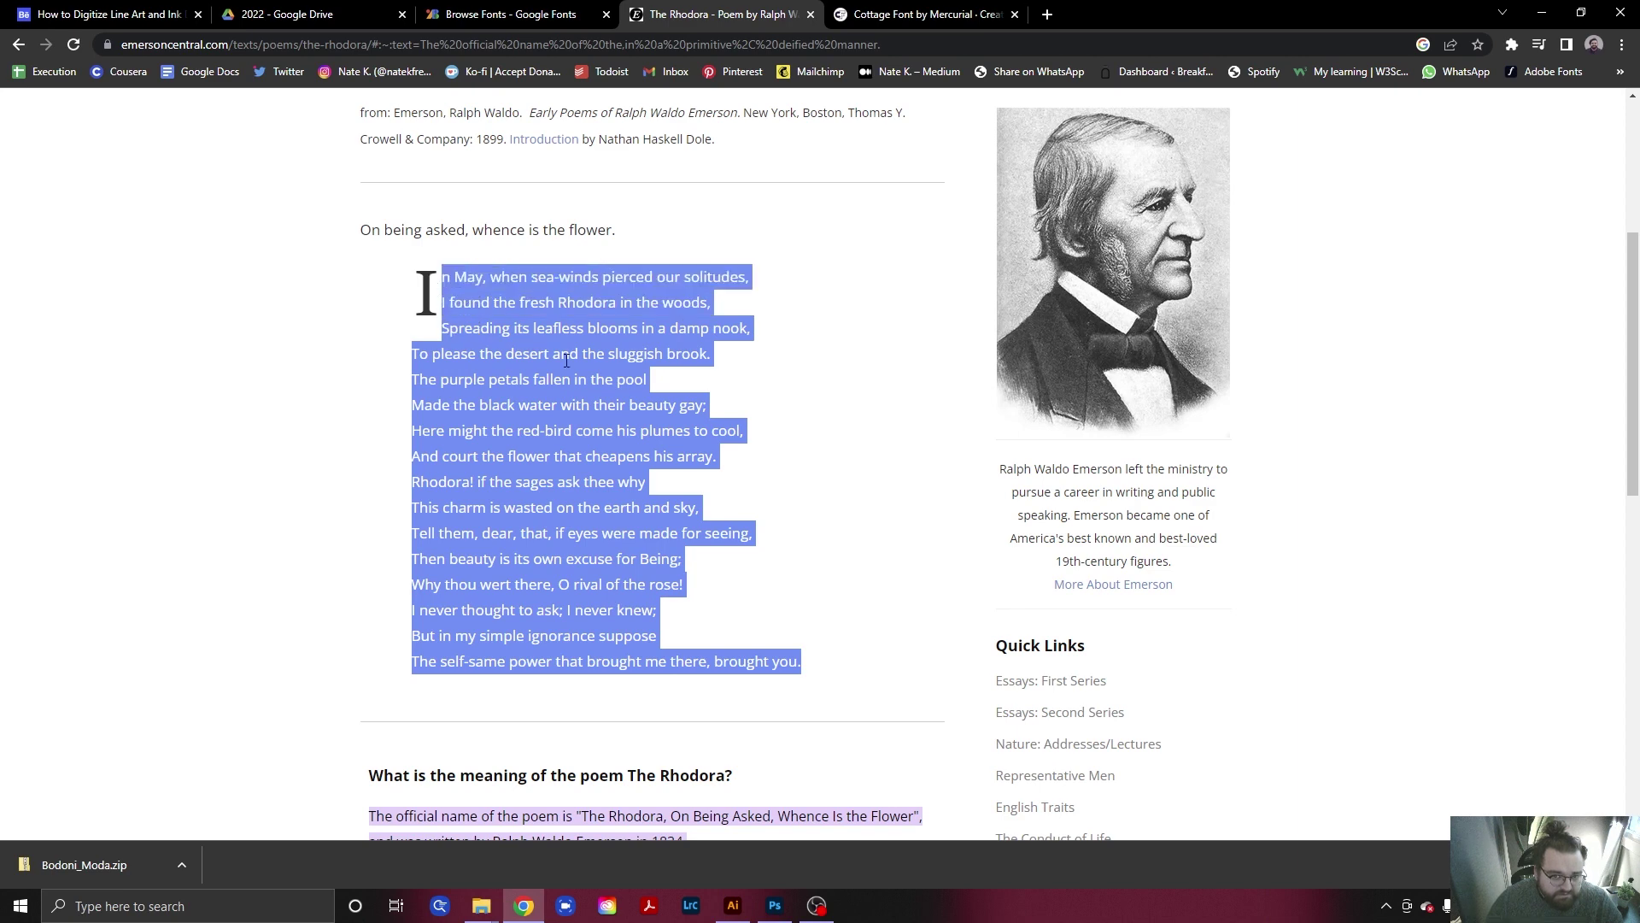
{"action": "left_click", "coordinate": [625, 402]}
{"action": "key", "text": "alt+Tab"}
{"action": "key", "text": "alt+Tab"}
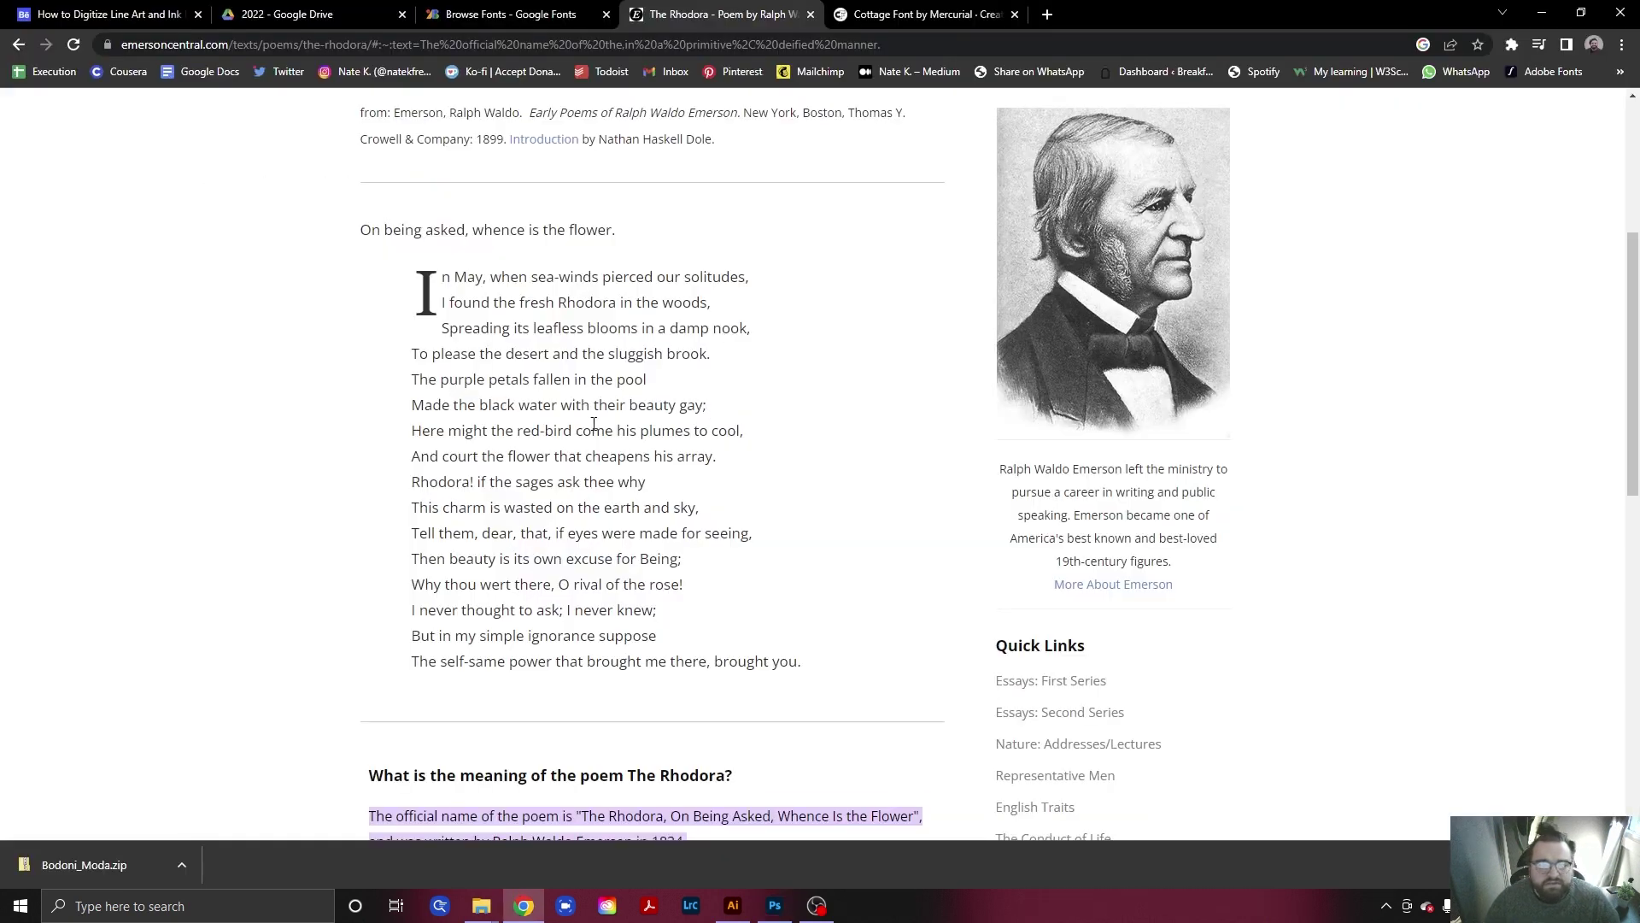
Copy all the verses of The Rhodora from the web page into a new paragraph text box in the upper-right area of poster-8x10.psd.
{"action": "left_click_drag", "start_coordinate": [814, 667], "coordinate": [420, 283]}
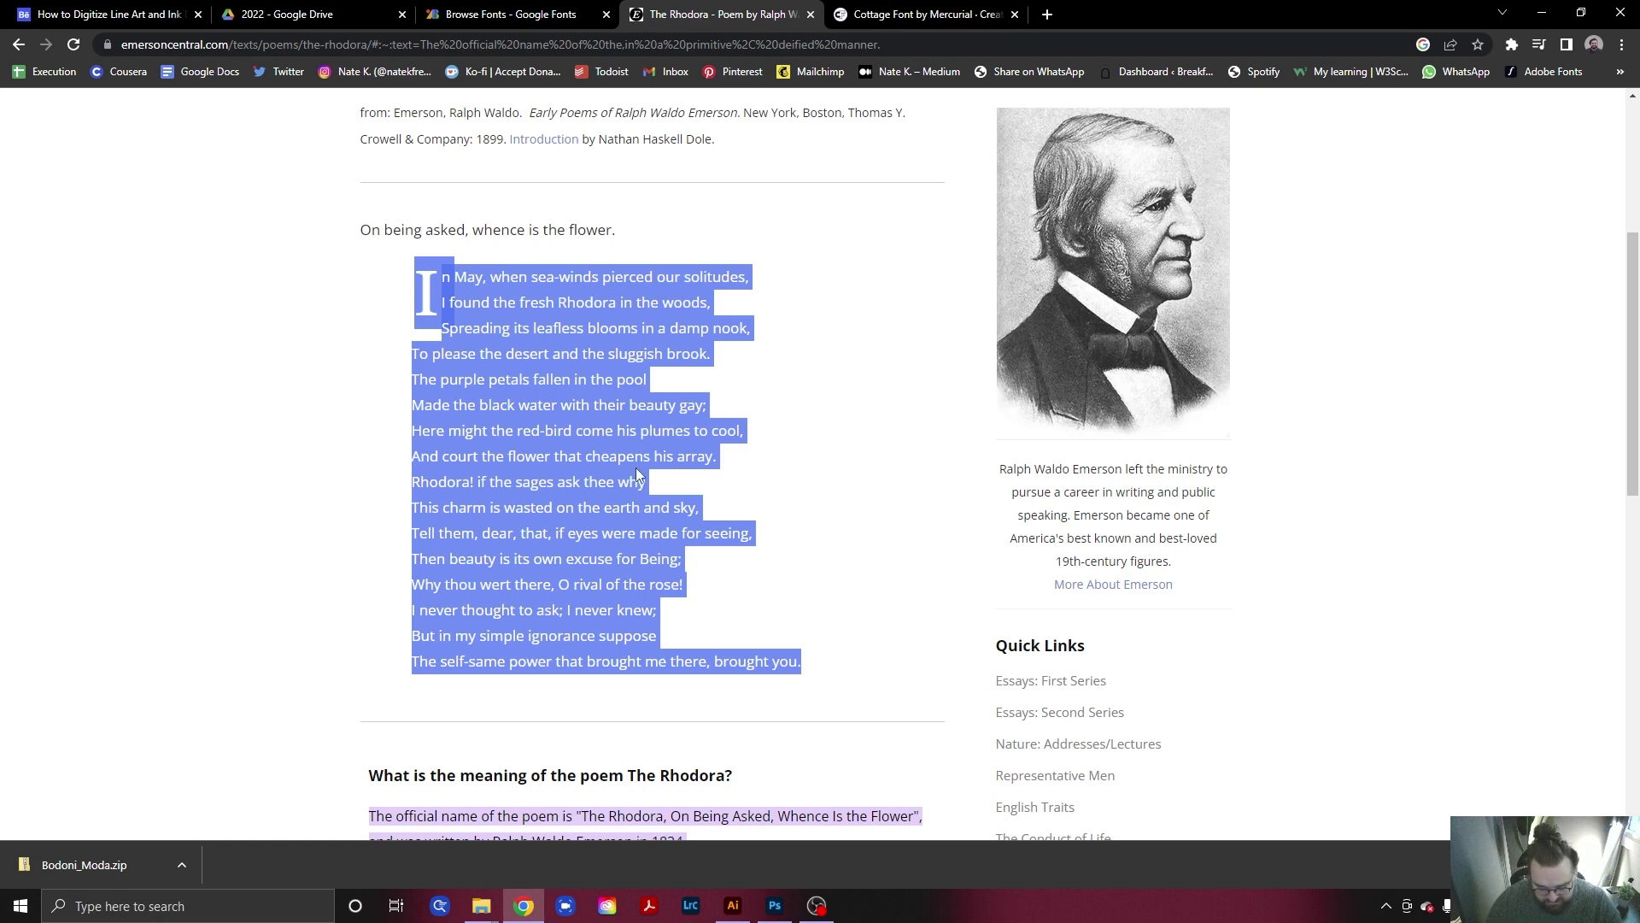
{"action": "key", "text": "alt+Tab"}
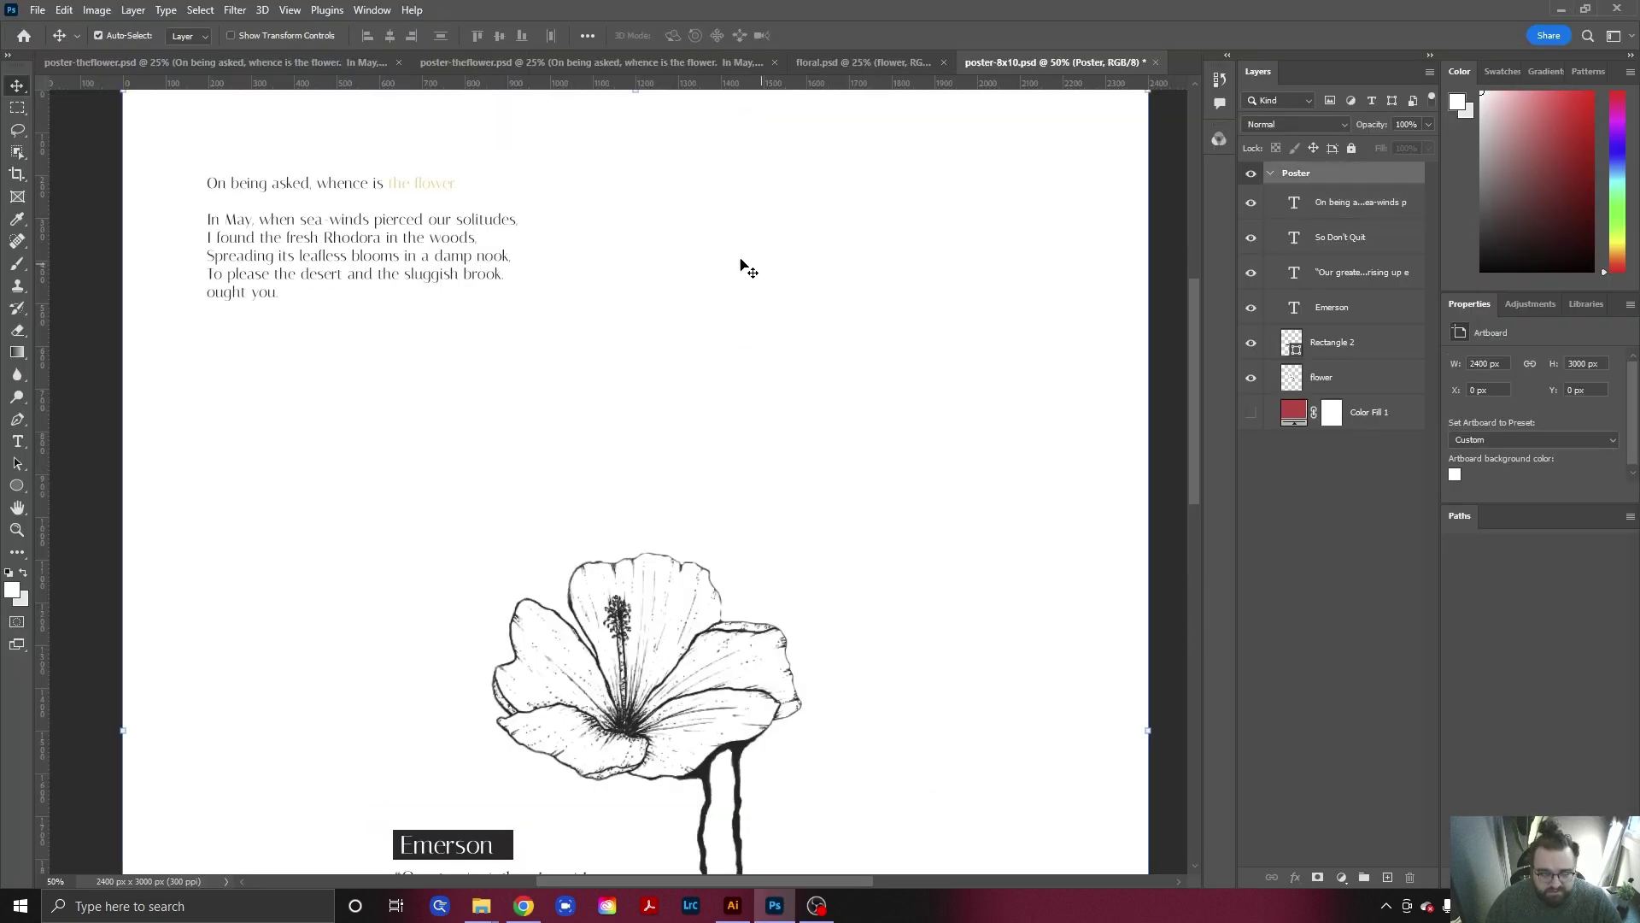
{"action": "key", "text": "t"}
{"action": "left_click_drag", "start_coordinate": [671, 188], "coordinate": [938, 438]}
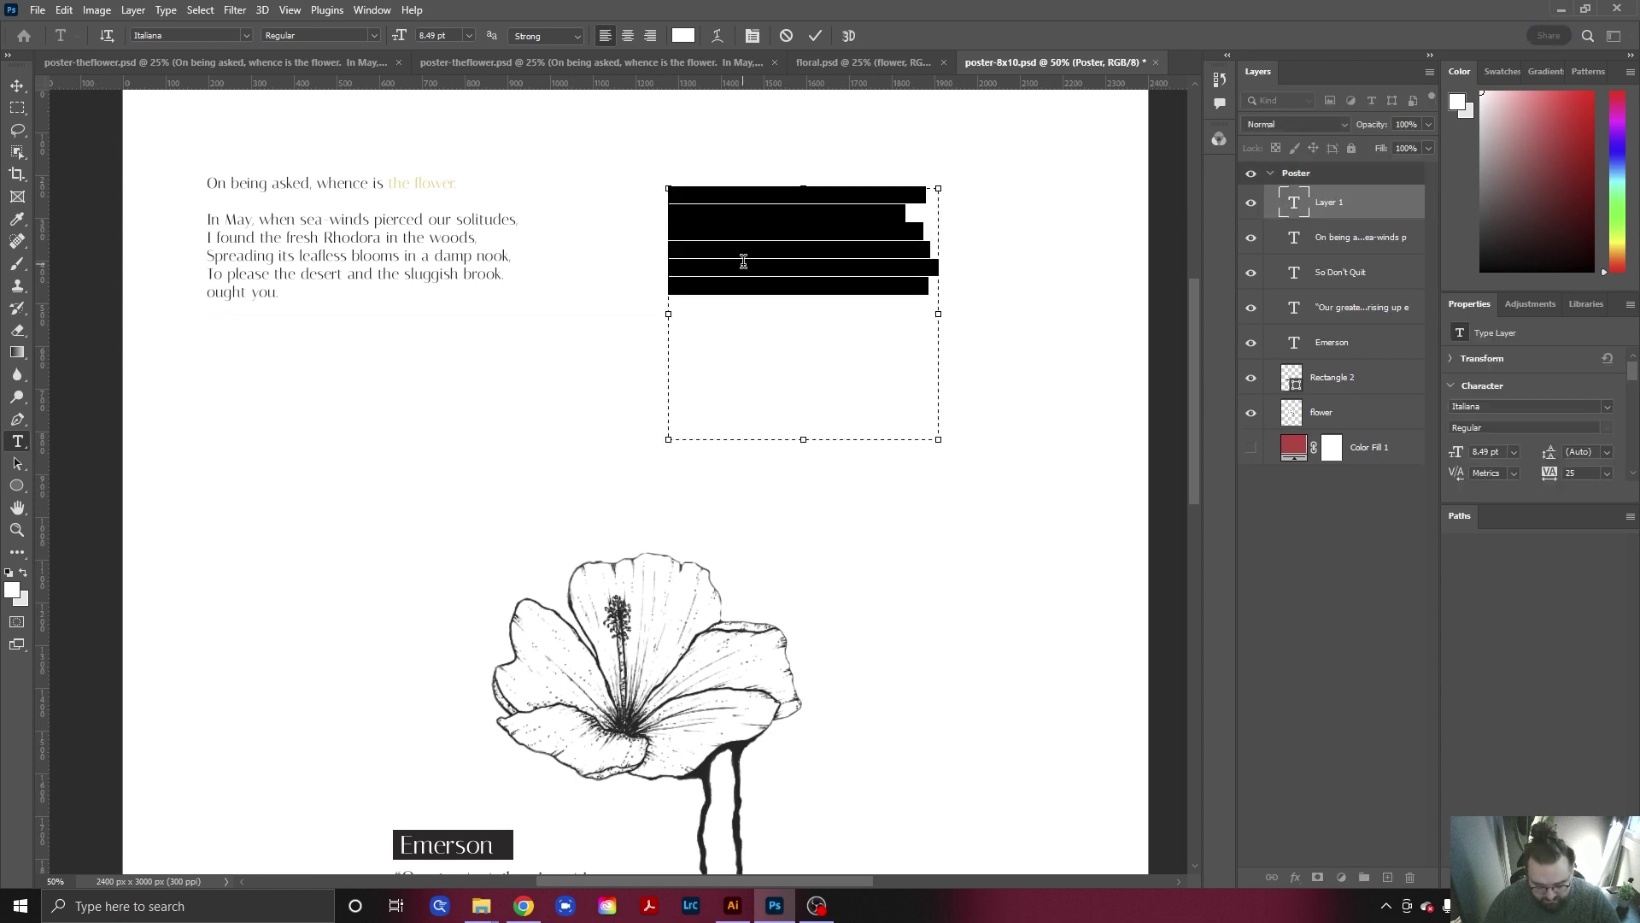
{"action": "key", "text": "BackSpace"}
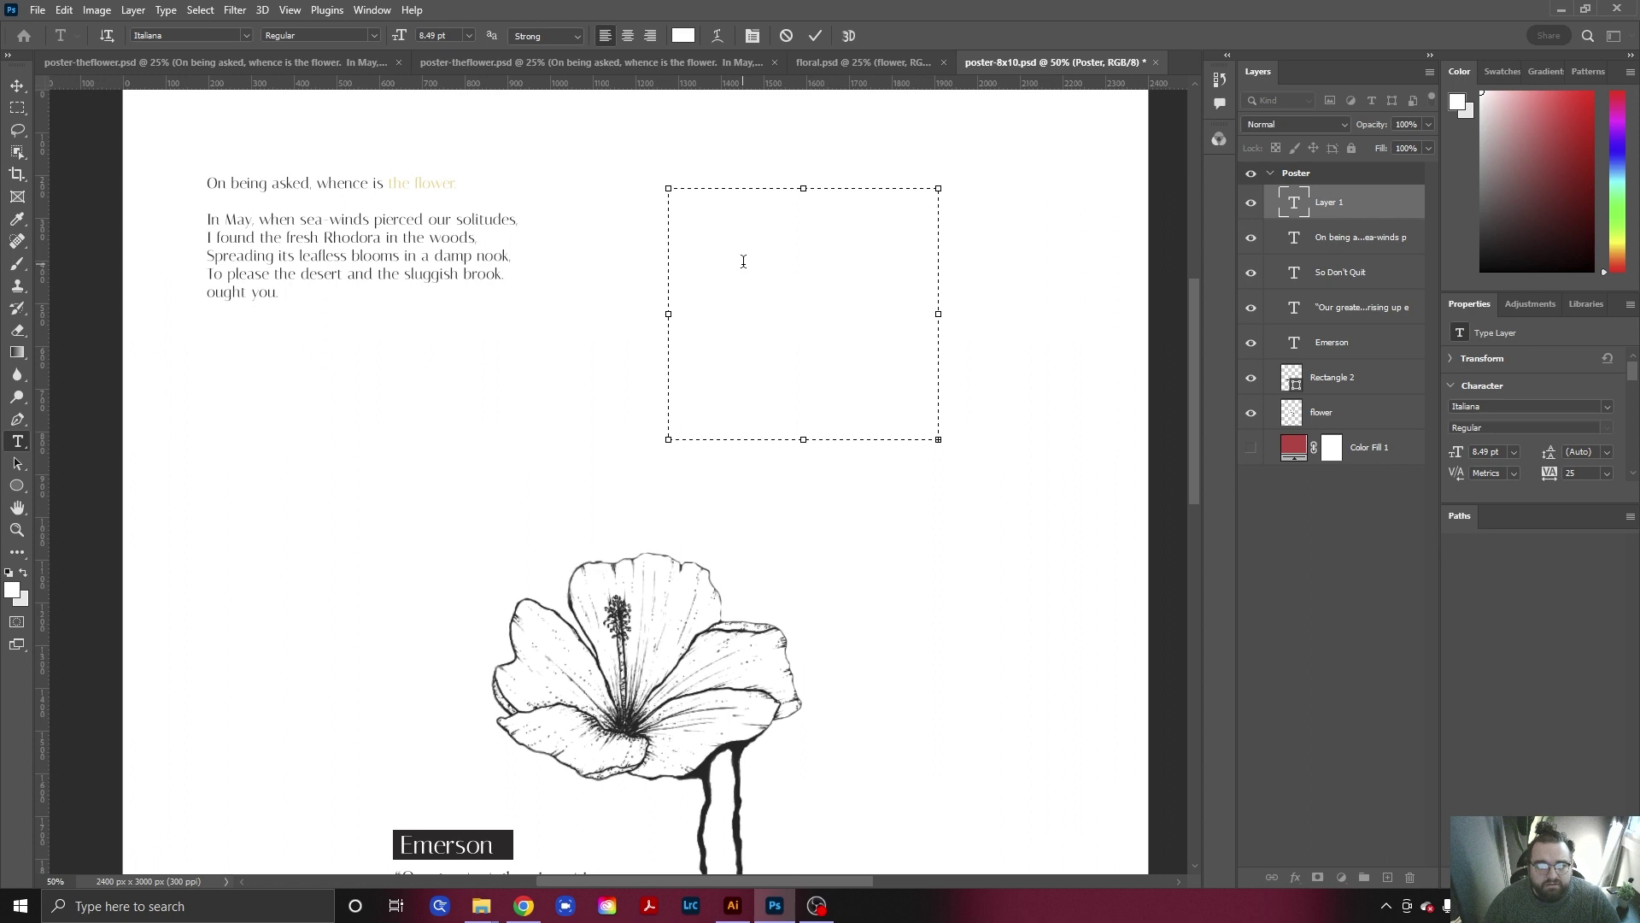
{"action": "key", "text": "ctrl+z"}
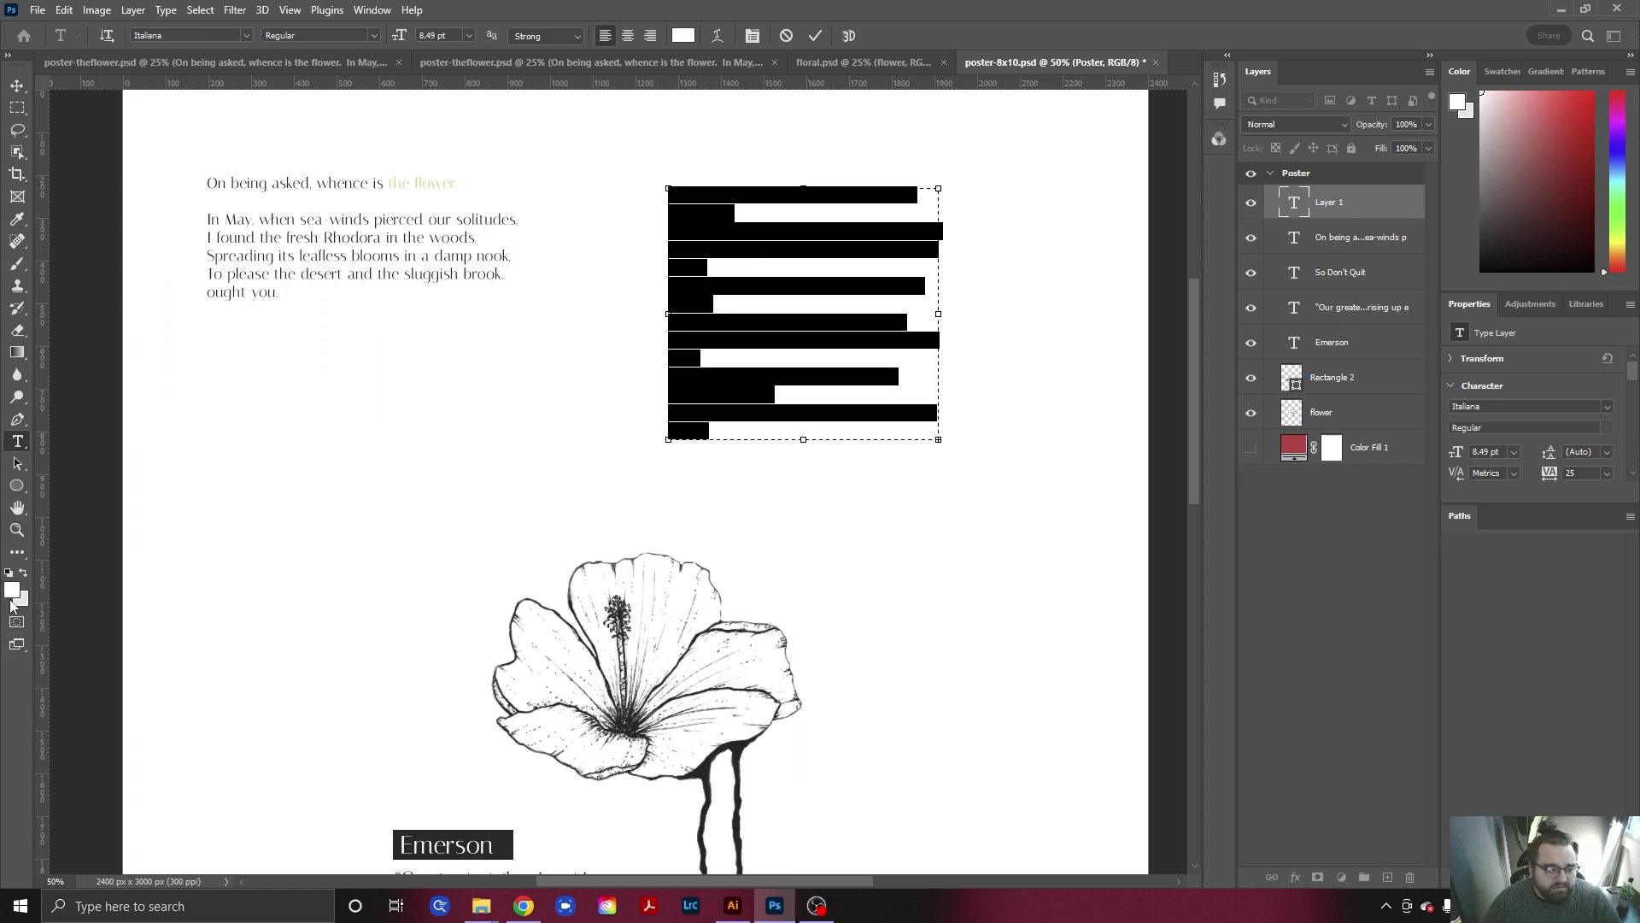
Reset the colour of the pasted poem text to black and finish editing the text.
{"action": "left_click", "coordinate": [11, 573]}
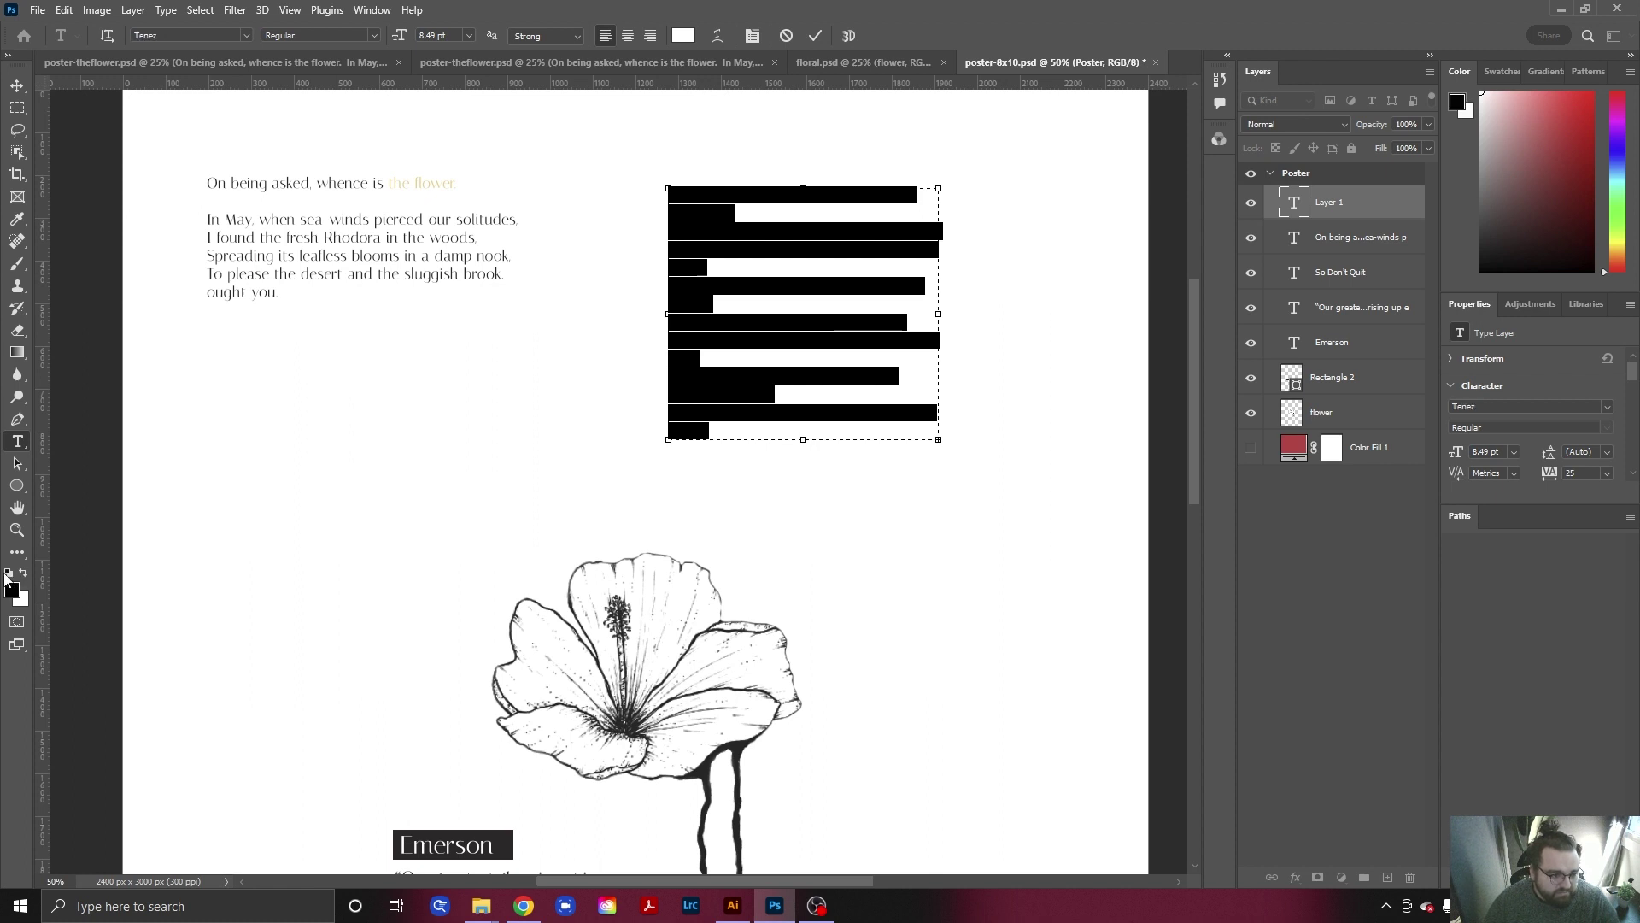
{"action": "left_click", "coordinate": [17, 86]}
{"action": "double_click", "coordinate": [820, 325]}
{"action": "left_click", "coordinate": [794, 325]}
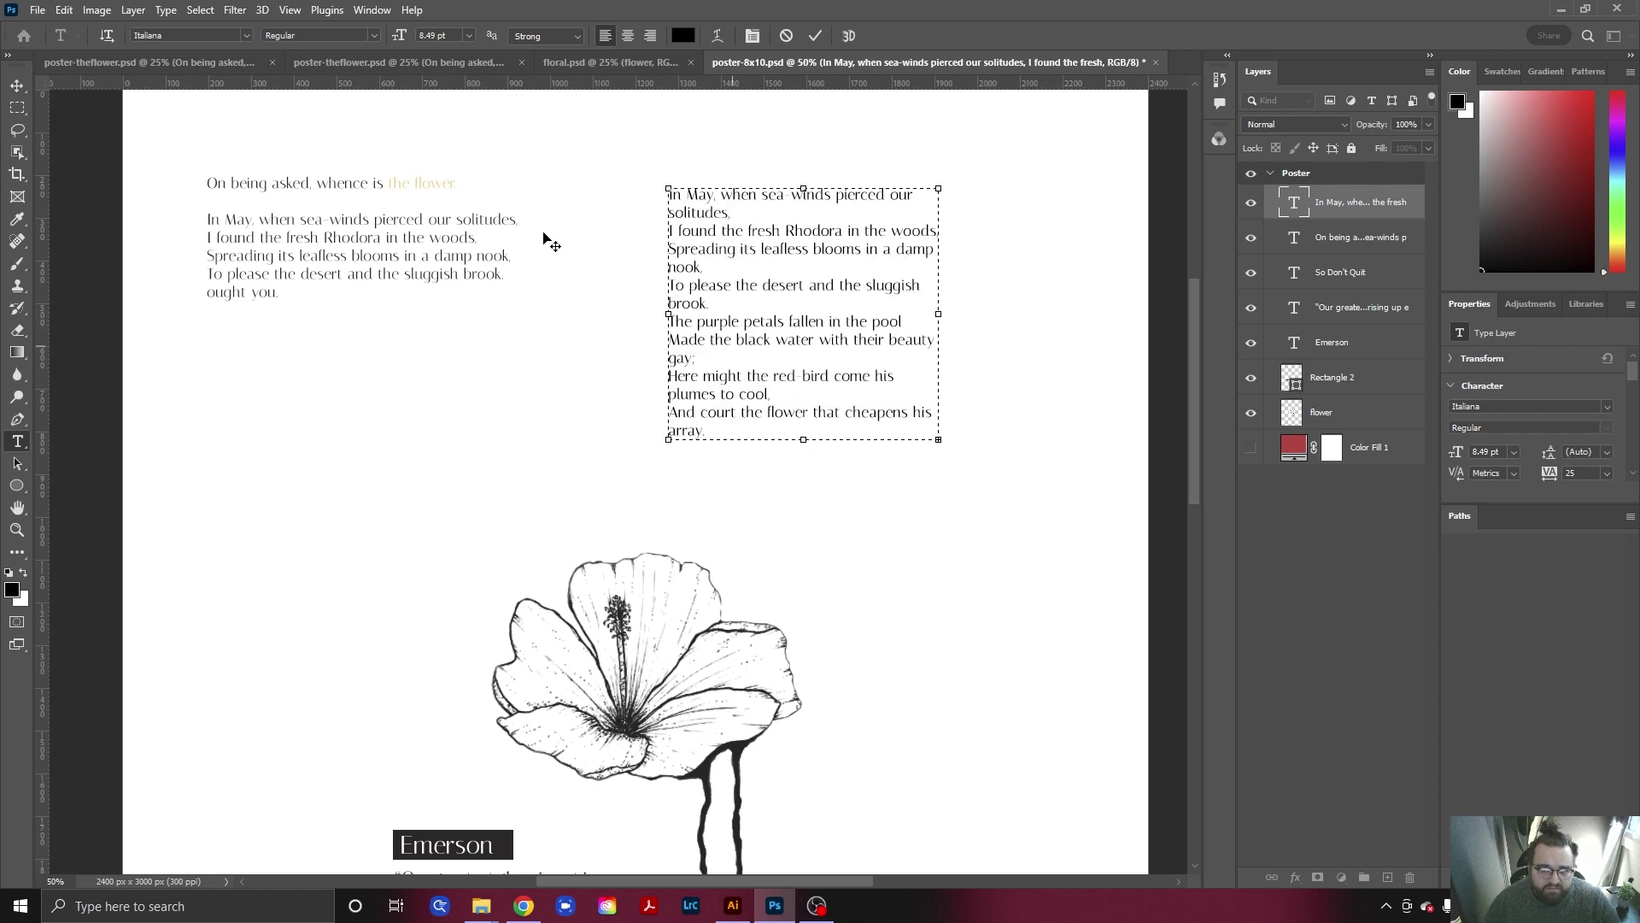
{"action": "left_click", "coordinate": [18, 85]}
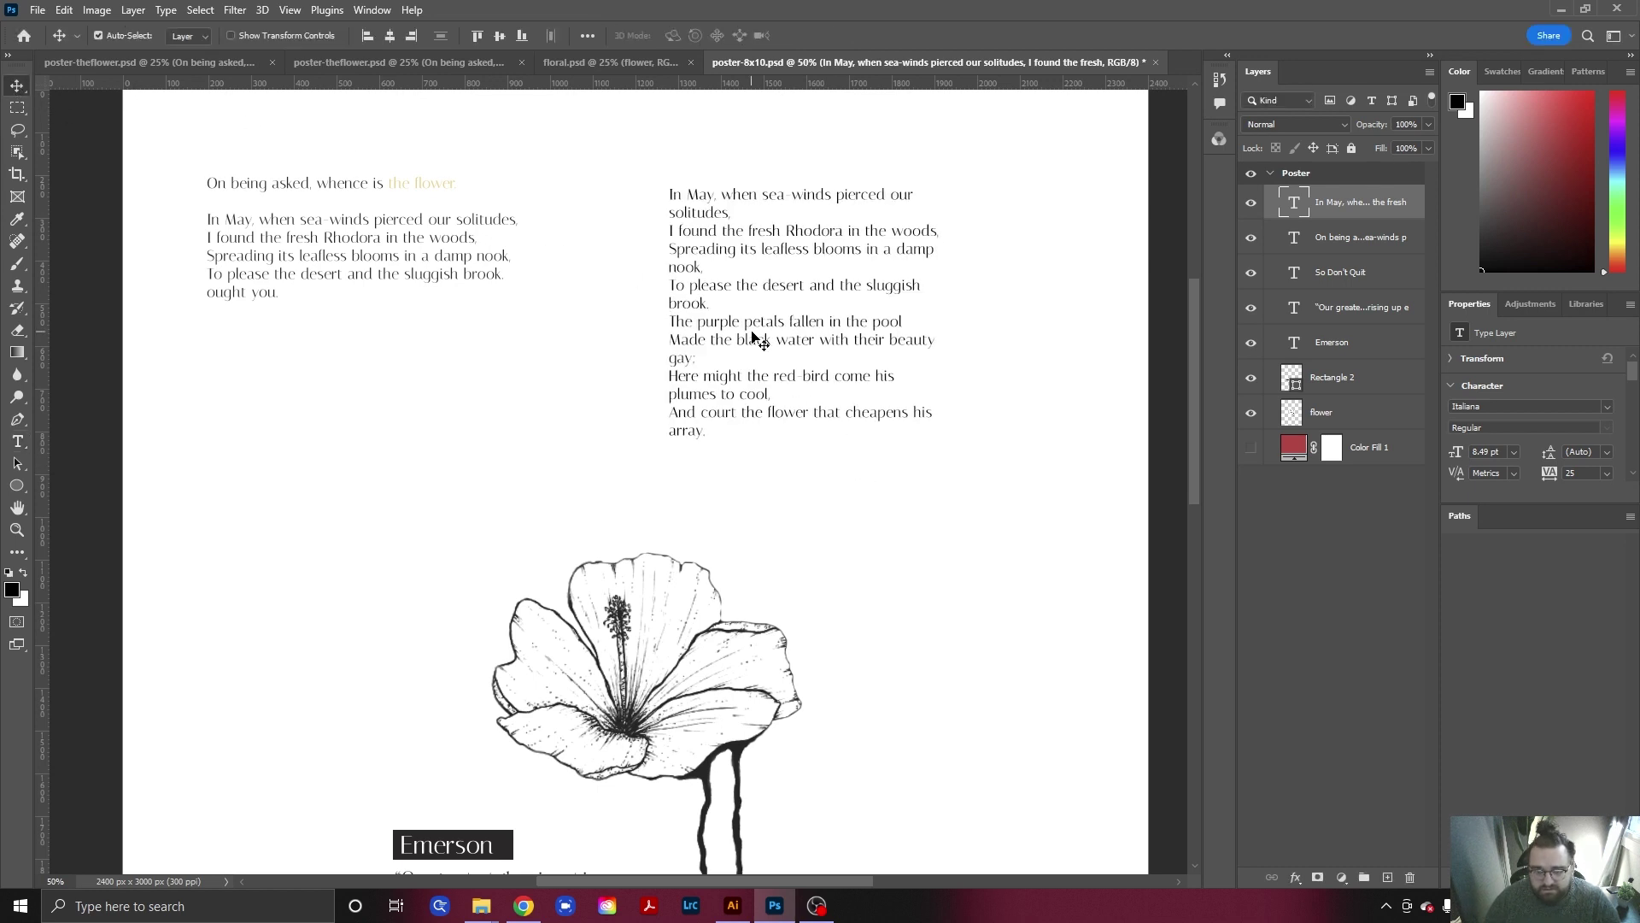
Enlarge the pasted poem's text box until all its lines fit and move the block to the poster's right side.
{"action": "double_click", "coordinate": [720, 298]}
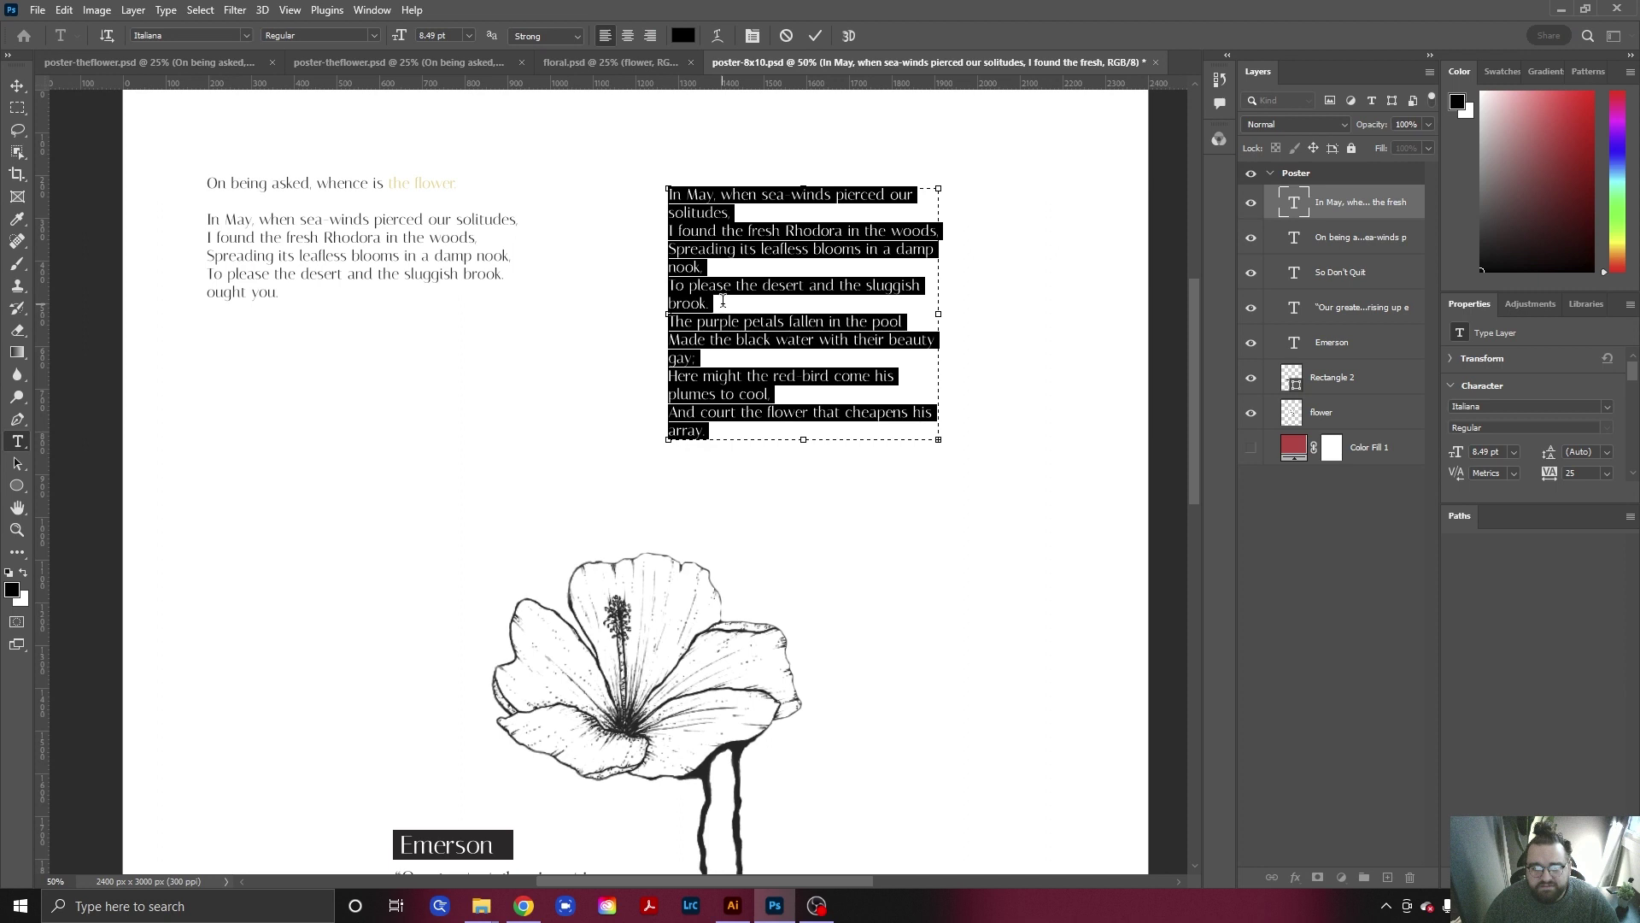
{"action": "left_click", "coordinate": [720, 299]}
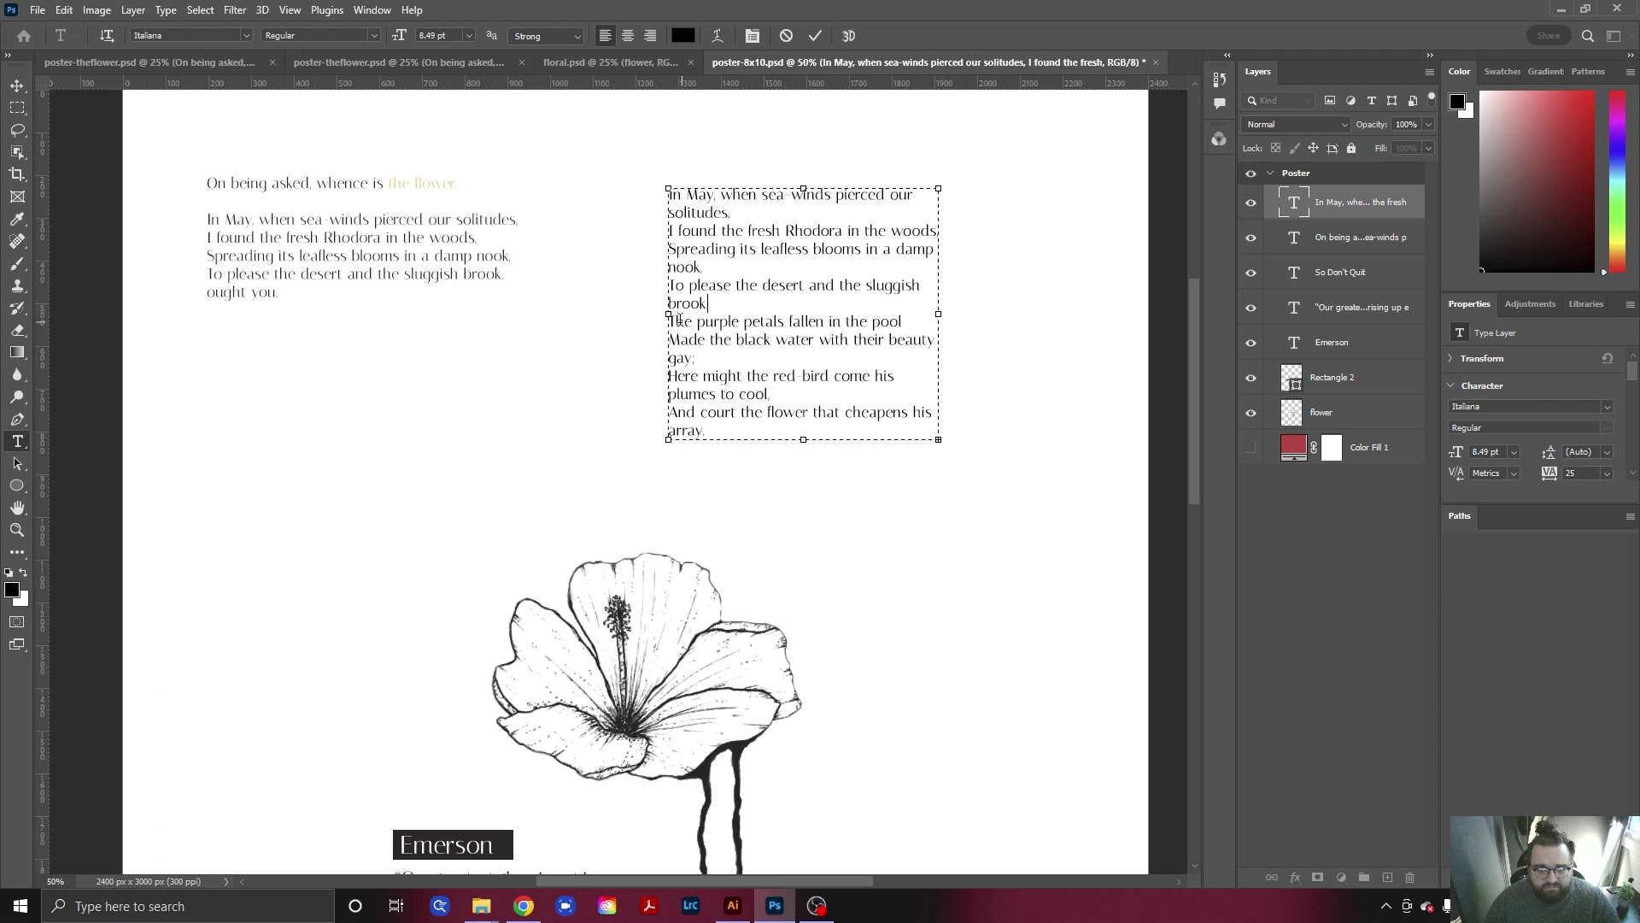
{"action": "left_click_drag", "start_coordinate": [668, 321], "coordinate": [726, 376]}
{"action": "left_click_drag", "start_coordinate": [722, 314], "coordinate": [596, 320]}
{"action": "left_click_drag", "start_coordinate": [767, 439], "coordinate": [792, 828]}
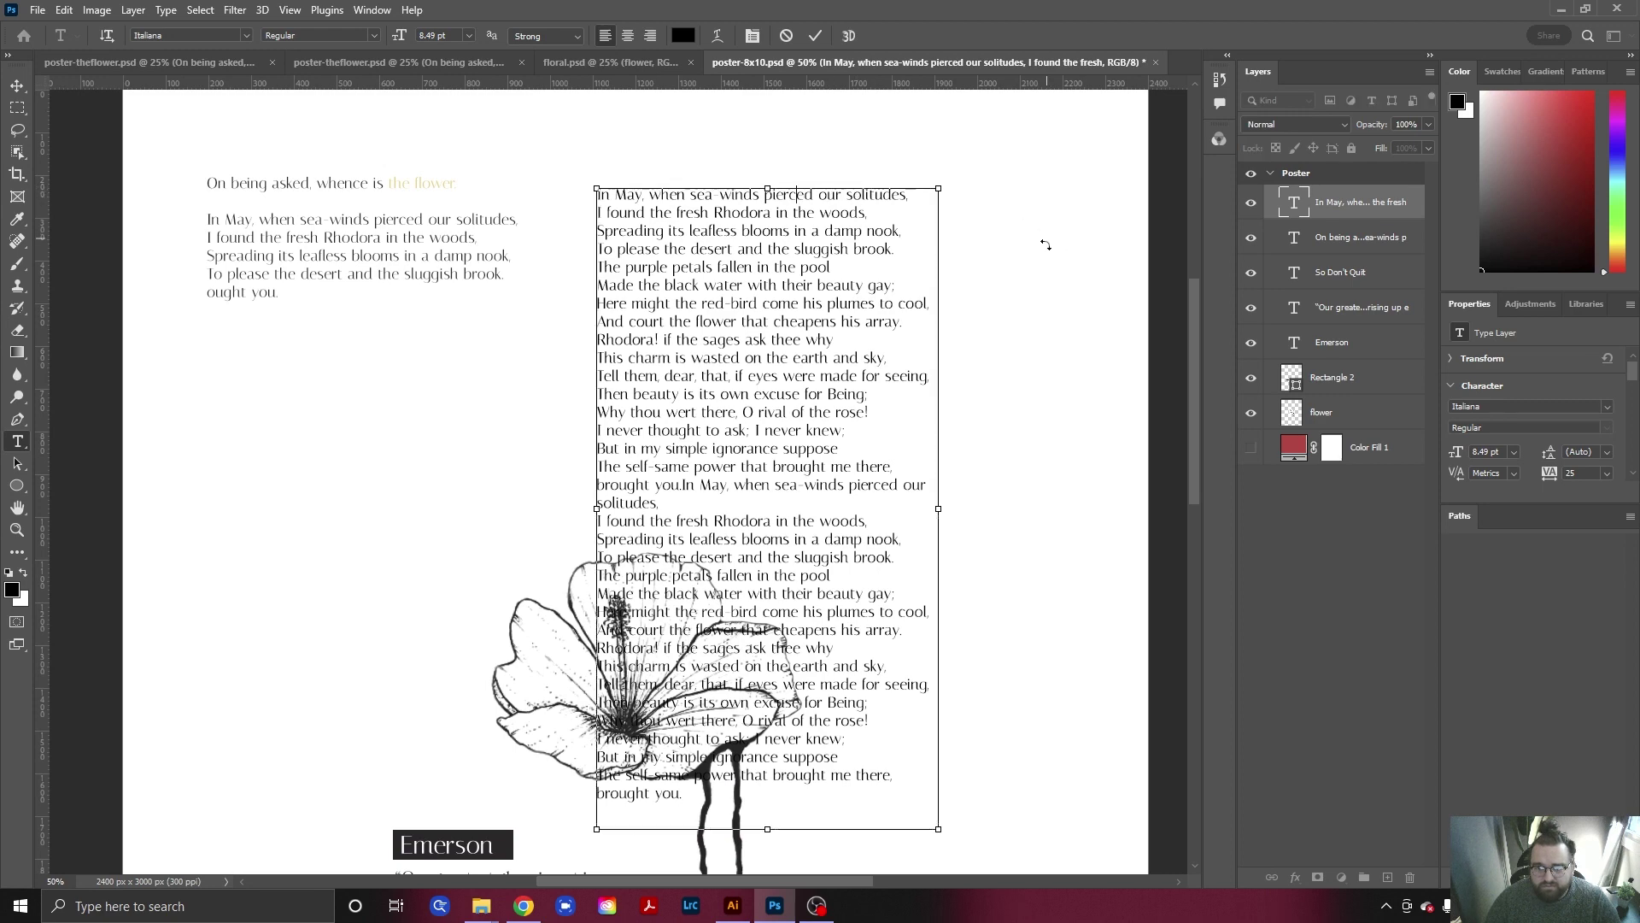
{"action": "left_click", "coordinate": [17, 85]}
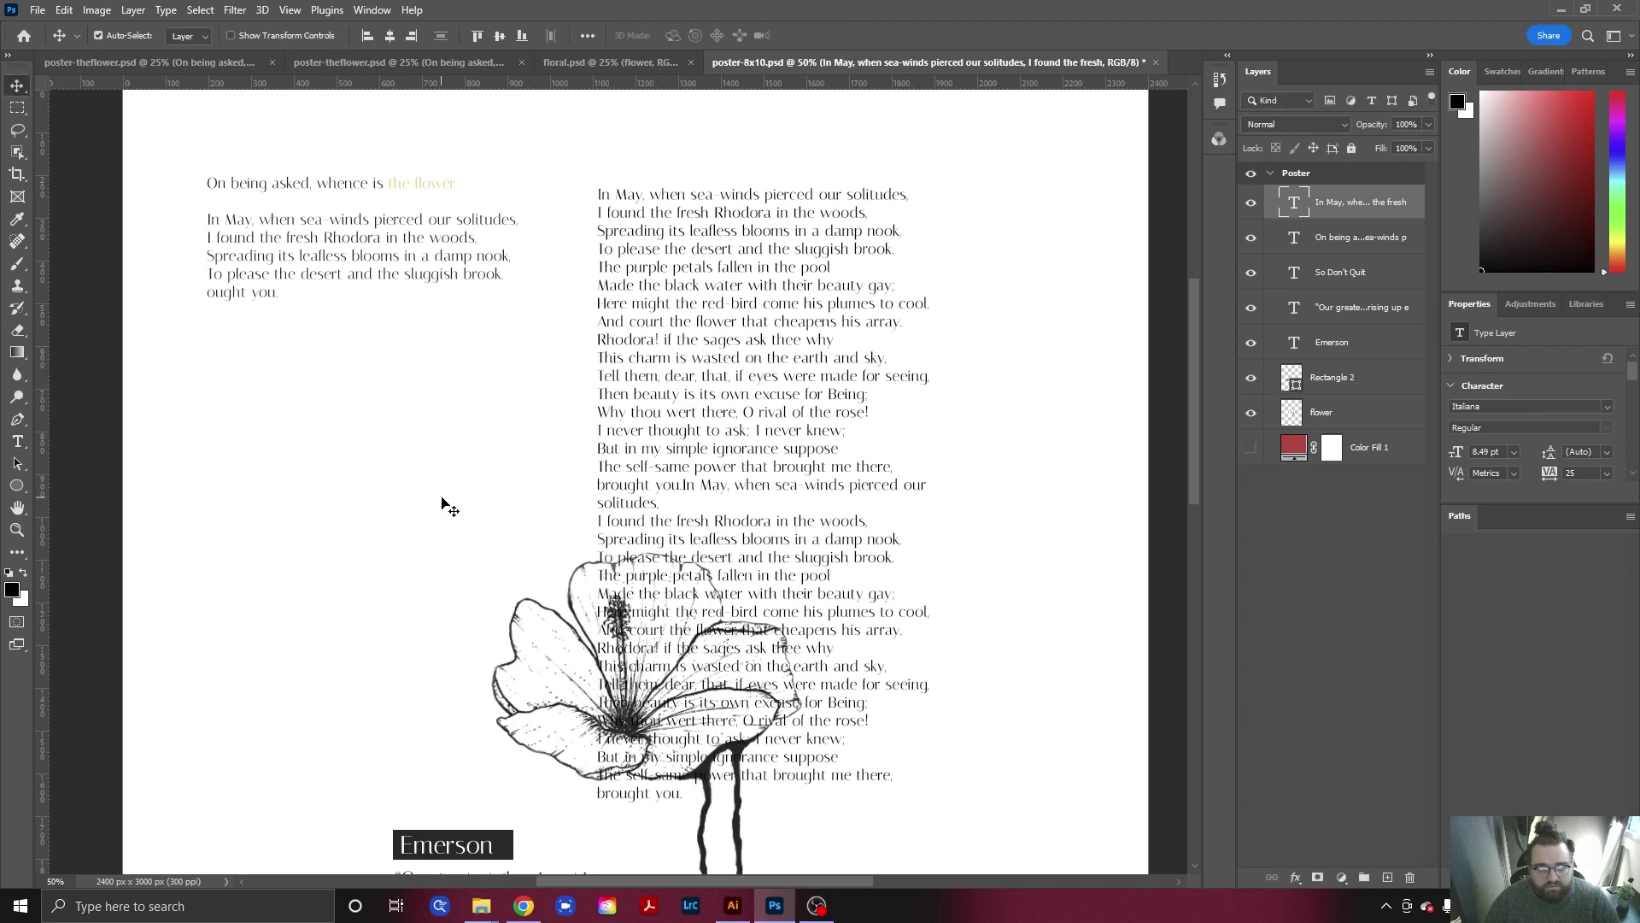
{"action": "left_click", "coordinate": [441, 504]}
{"action": "left_click_drag", "start_coordinate": [712, 301], "coordinate": [887, 272]}
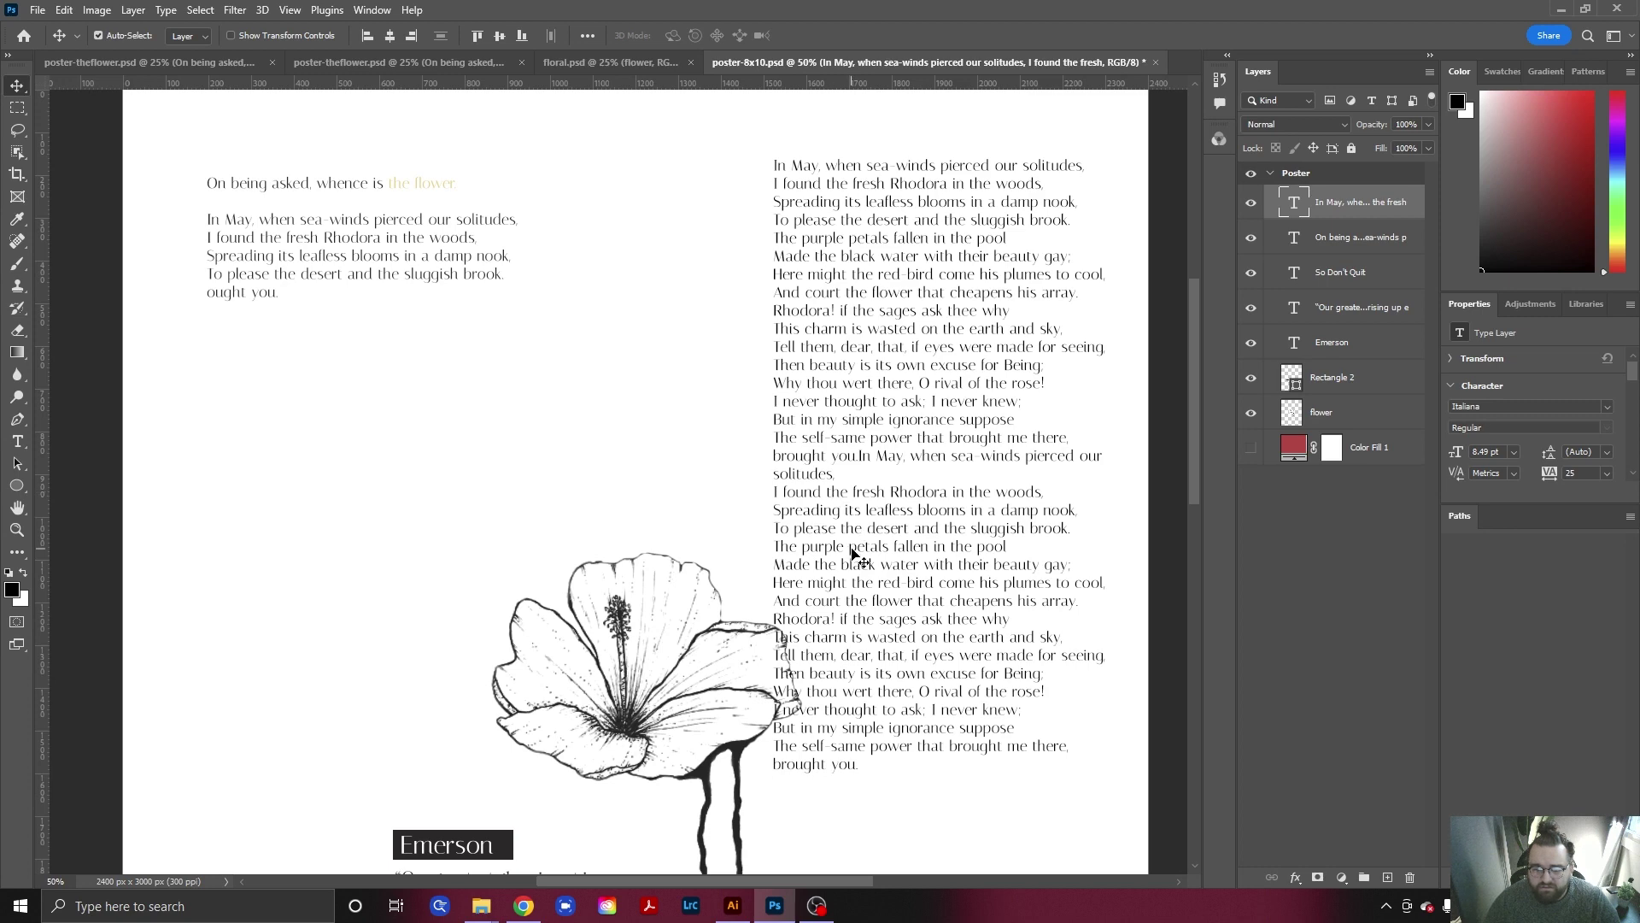
Try to resize the long poem block with Free Transform and undo each scaling.
{"action": "double_click", "coordinate": [852, 362]}
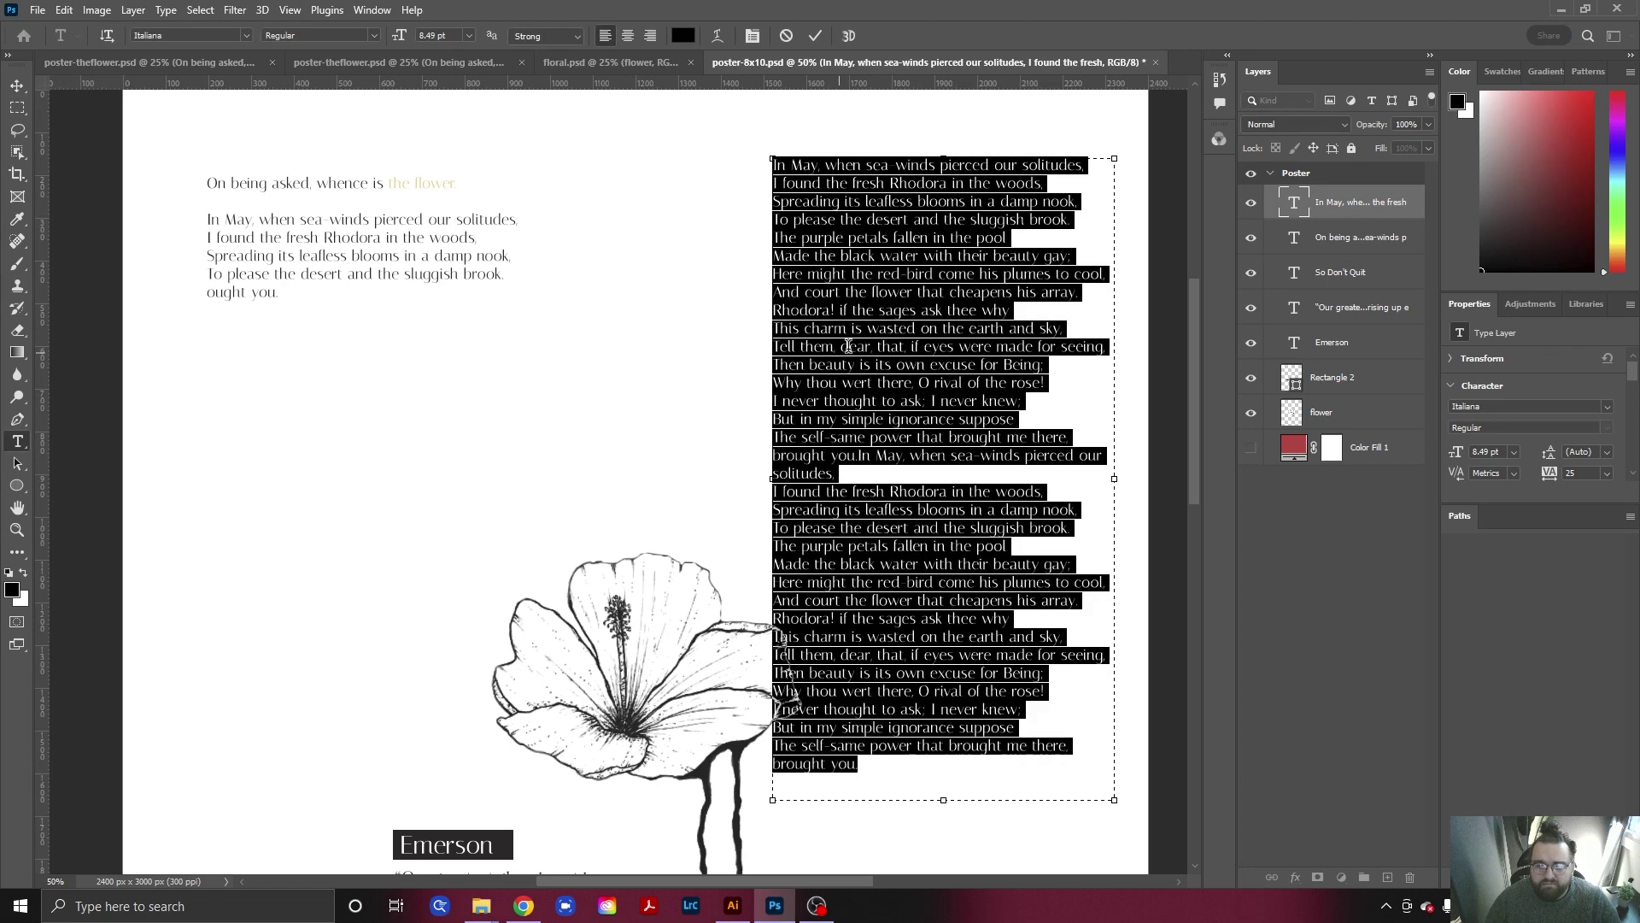
{"action": "left_click", "coordinate": [17, 86]}
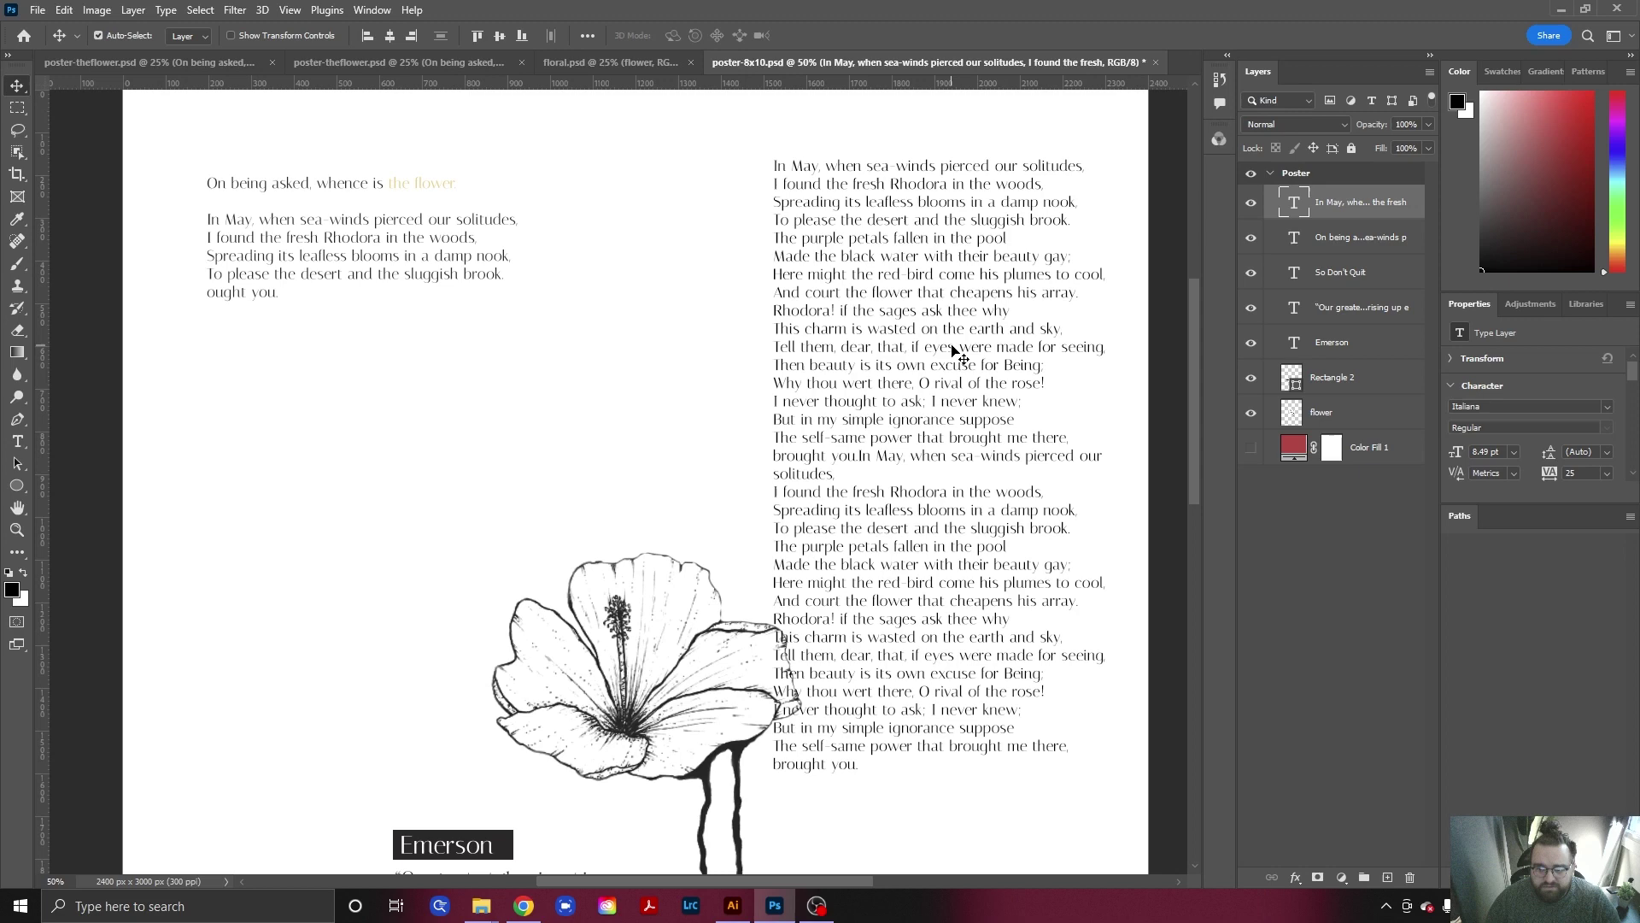
{"action": "key", "text": "ctrl+t"}
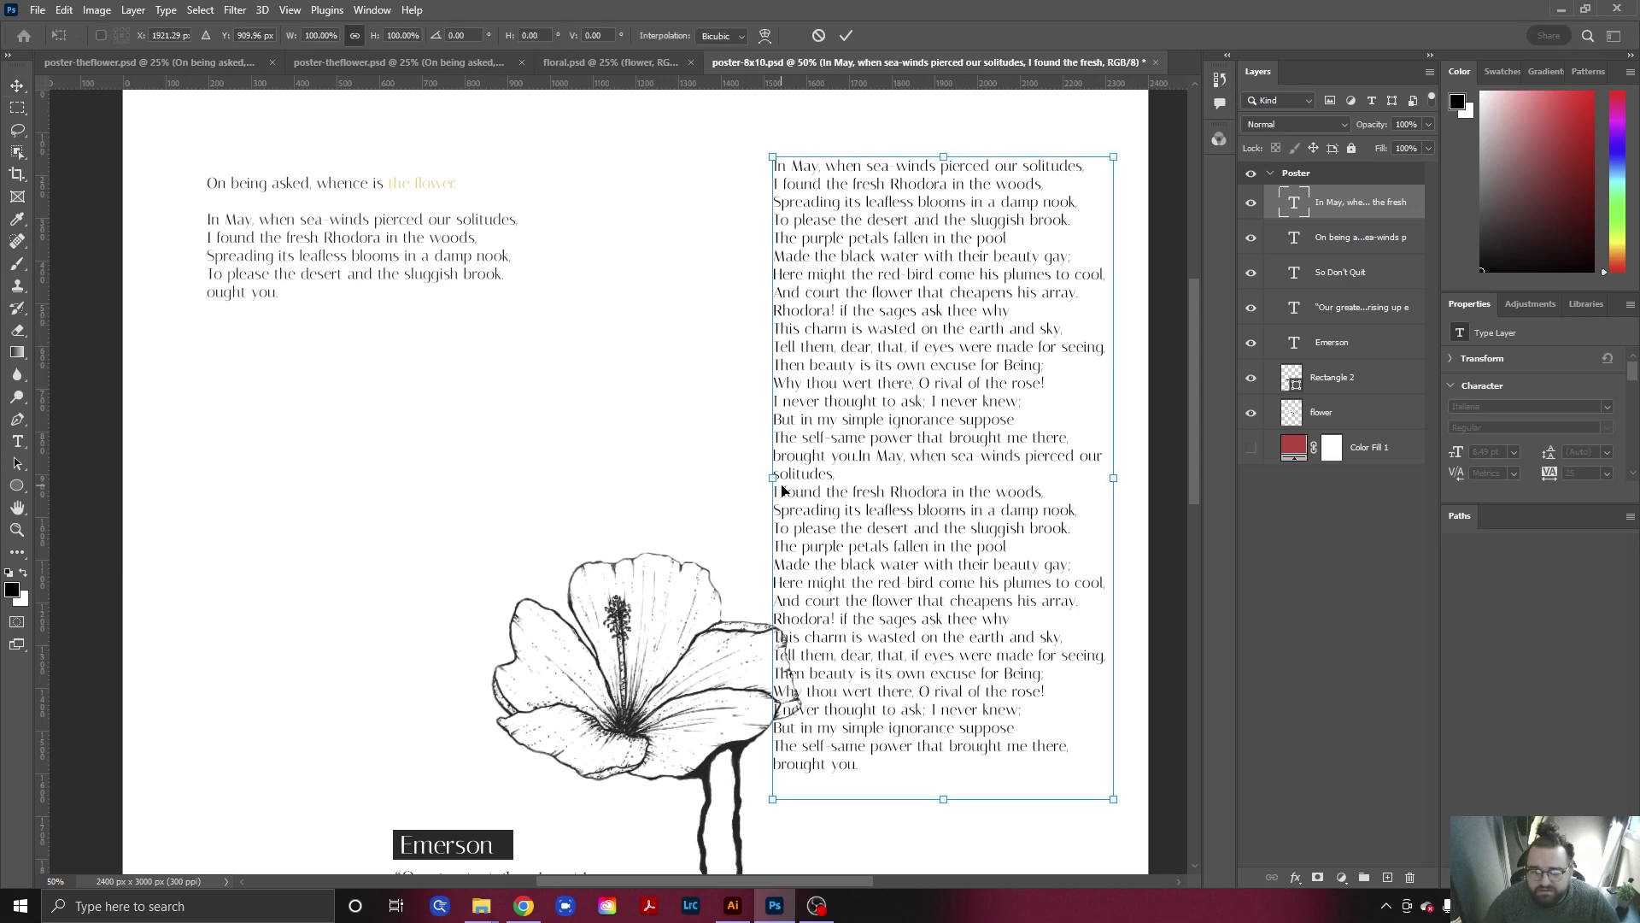
{"action": "left_click_drag", "start_coordinate": [771, 480], "coordinate": [603, 475]}
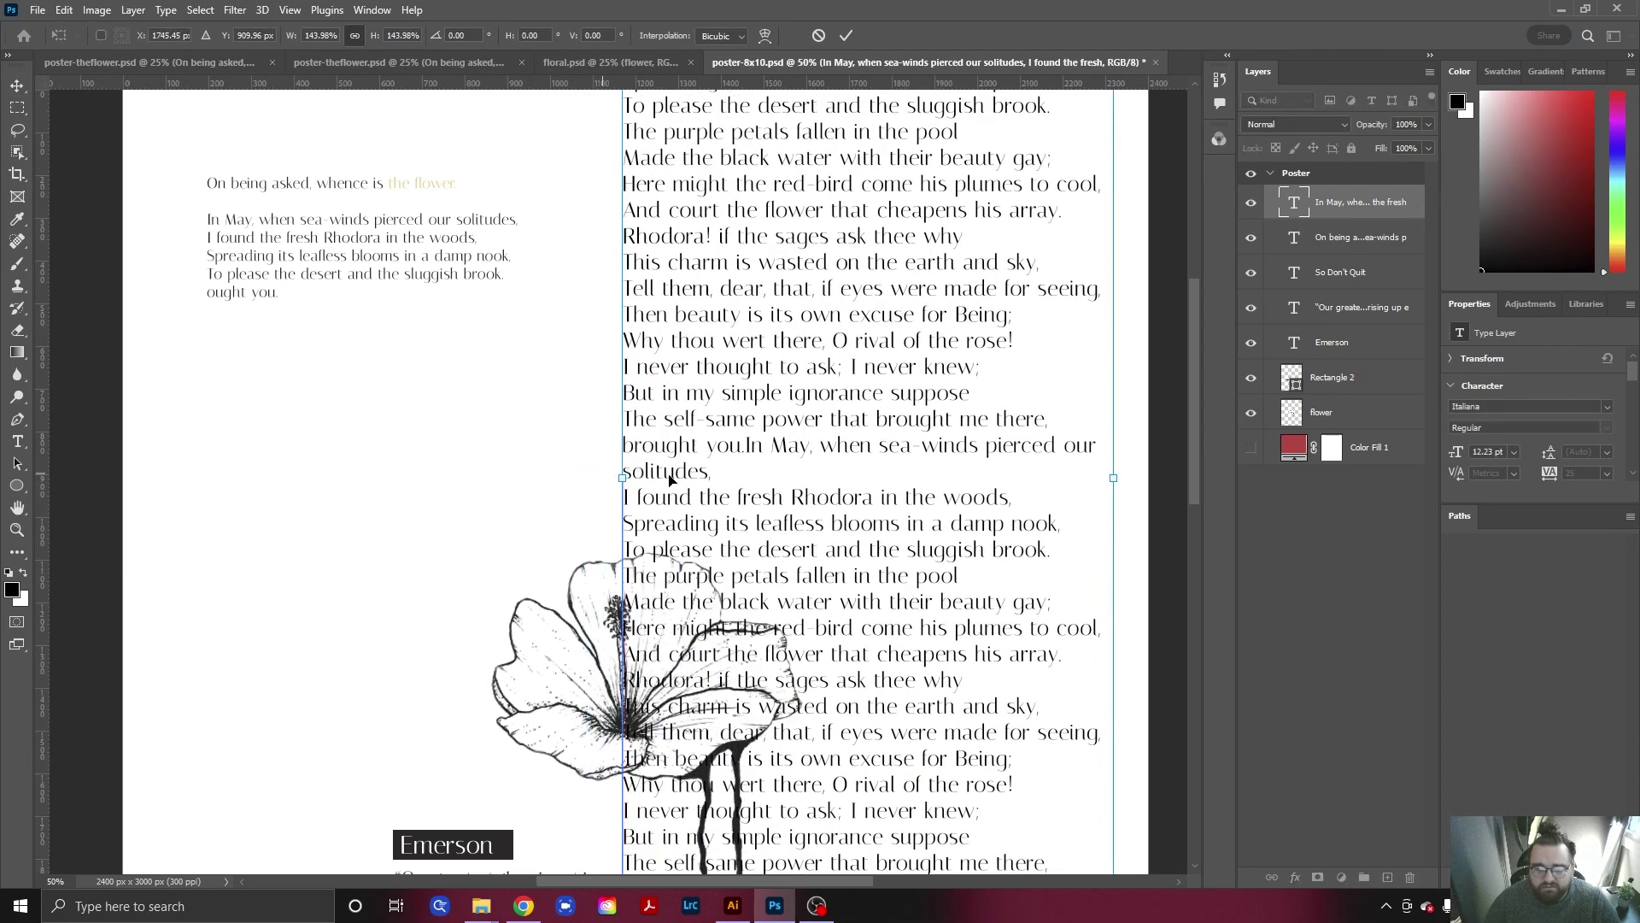
{"action": "key", "text": "ctrl+z"}
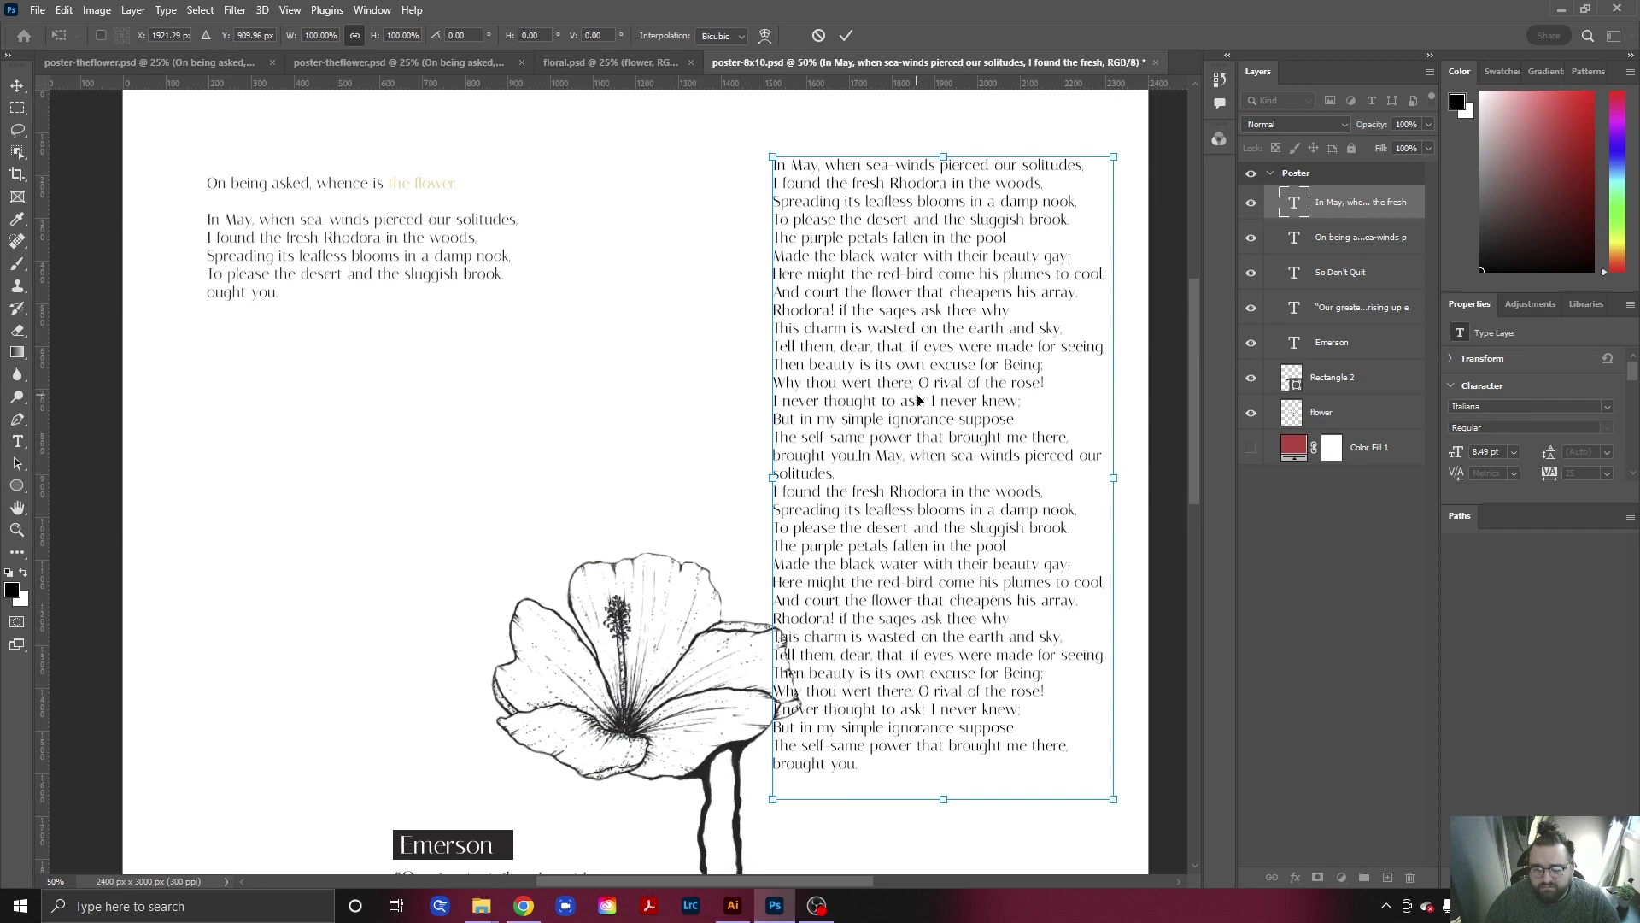
{"action": "left_click_drag", "start_coordinate": [772, 801], "coordinate": [771, 846]}
{"action": "key", "text": "ctrl+z"}
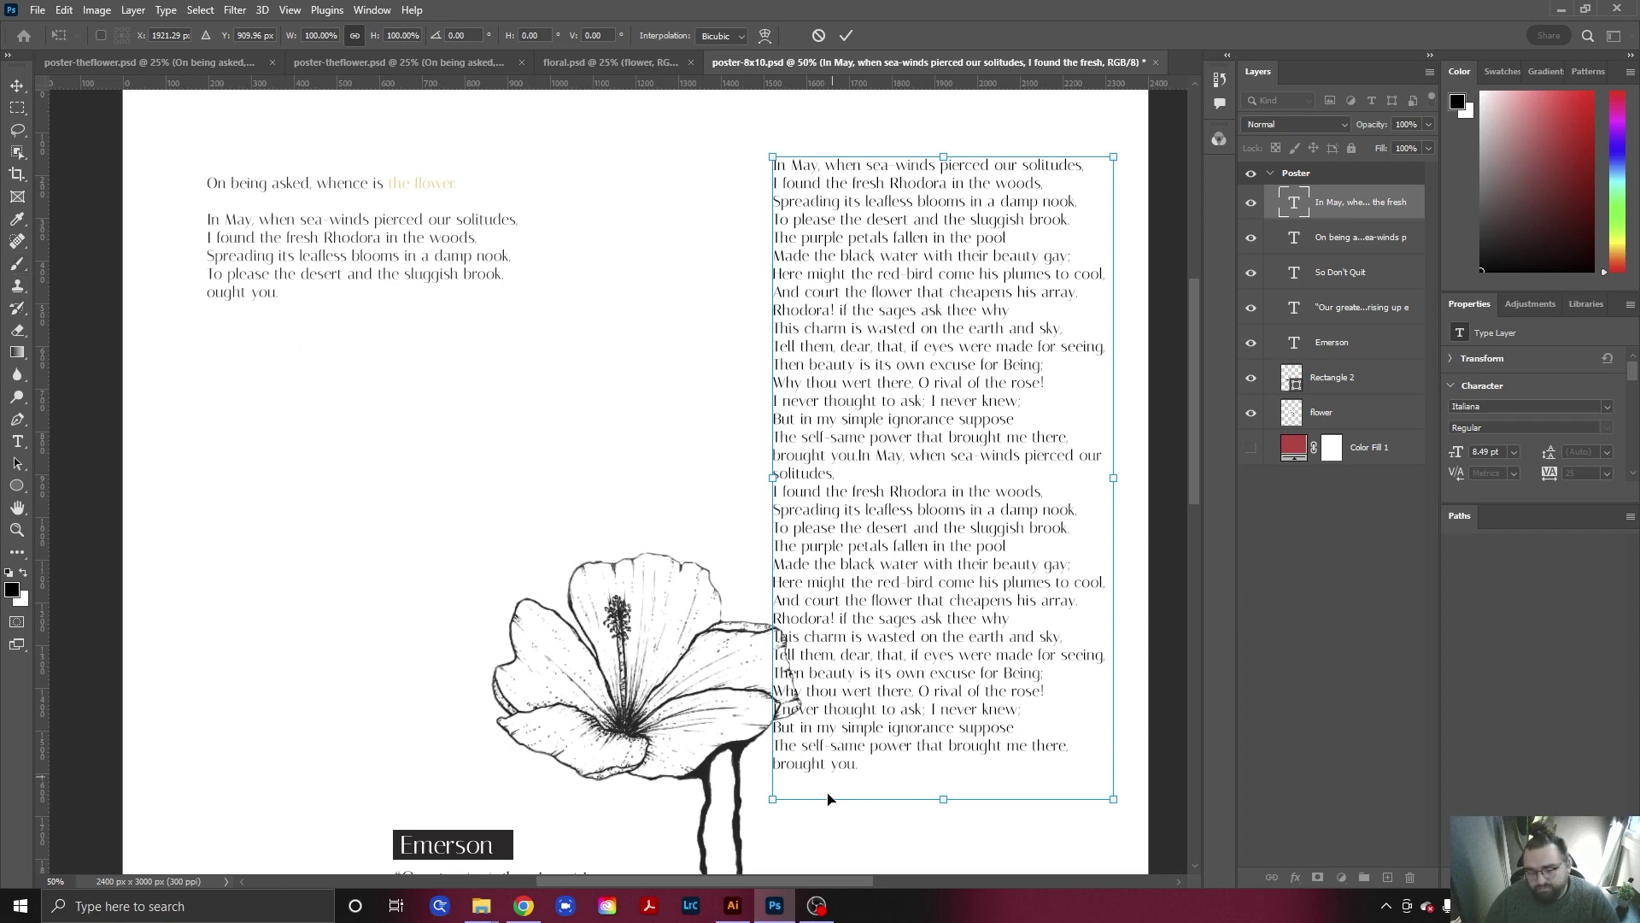
{"action": "left_click_drag", "start_coordinate": [766, 476], "coordinate": [707, 465]}
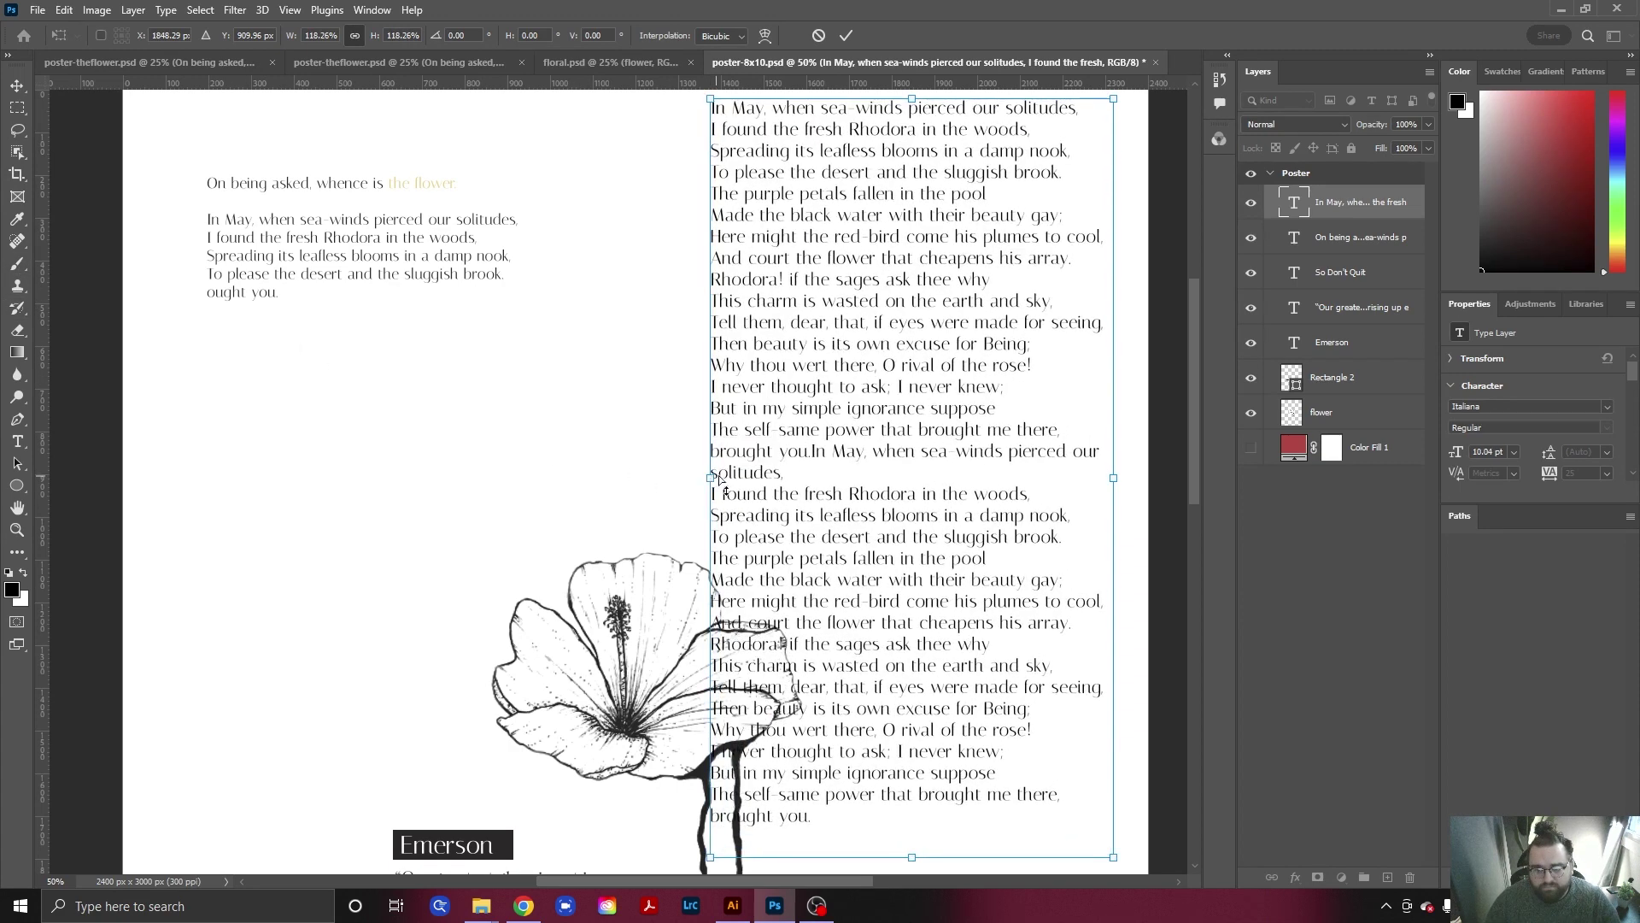
{"action": "key", "text": "ctrl+z"}
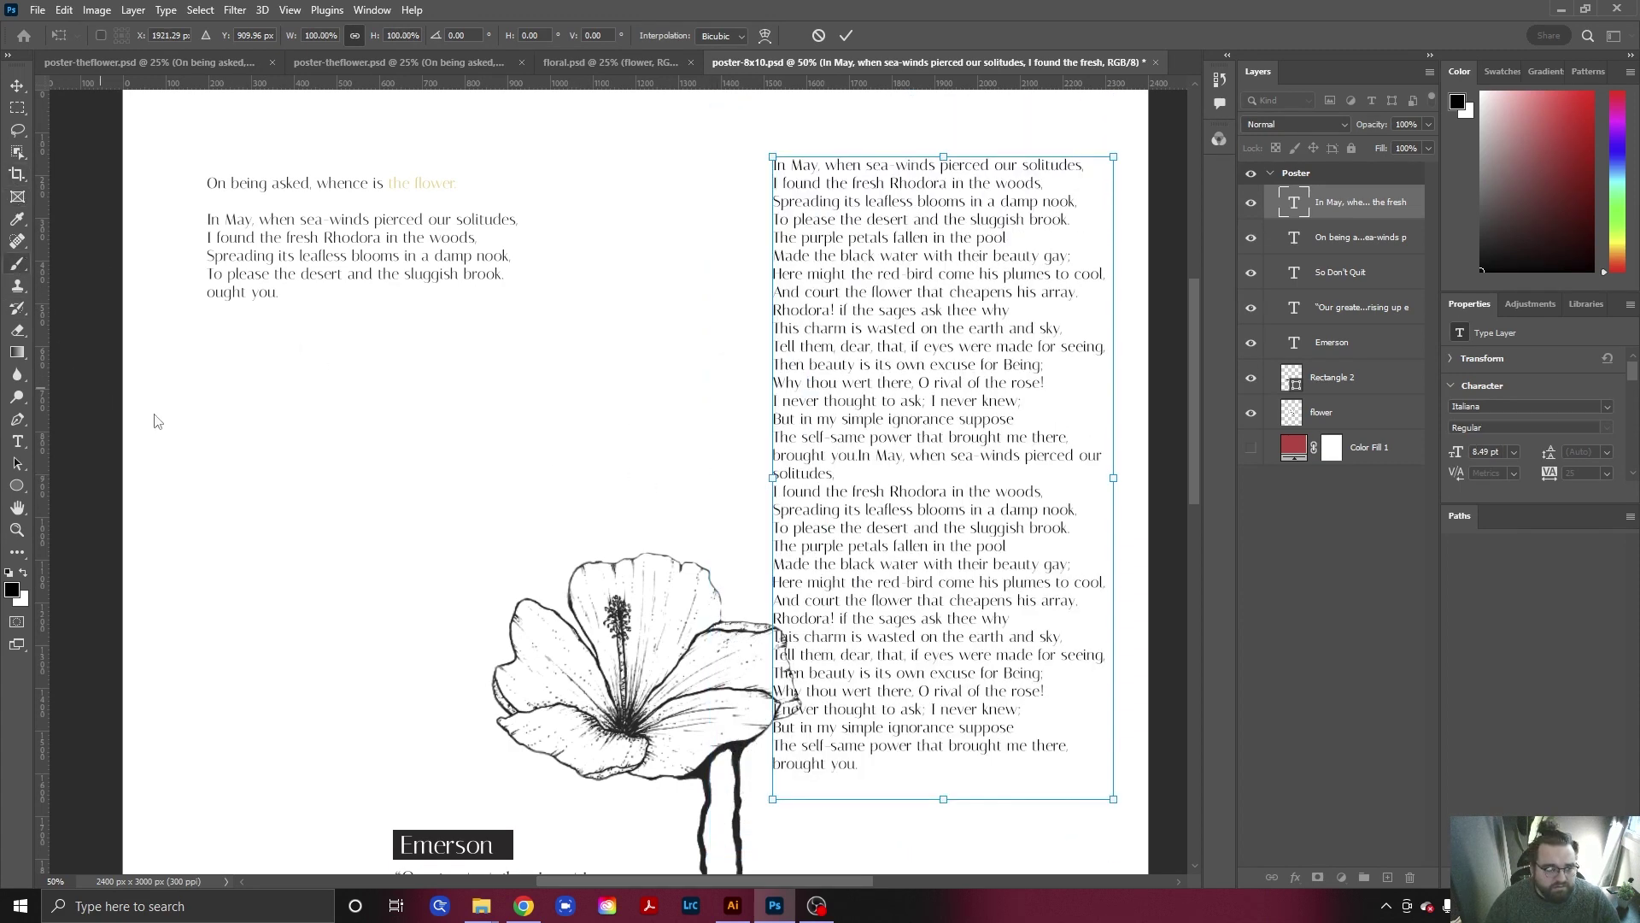
{"action": "key", "text": "Return"}
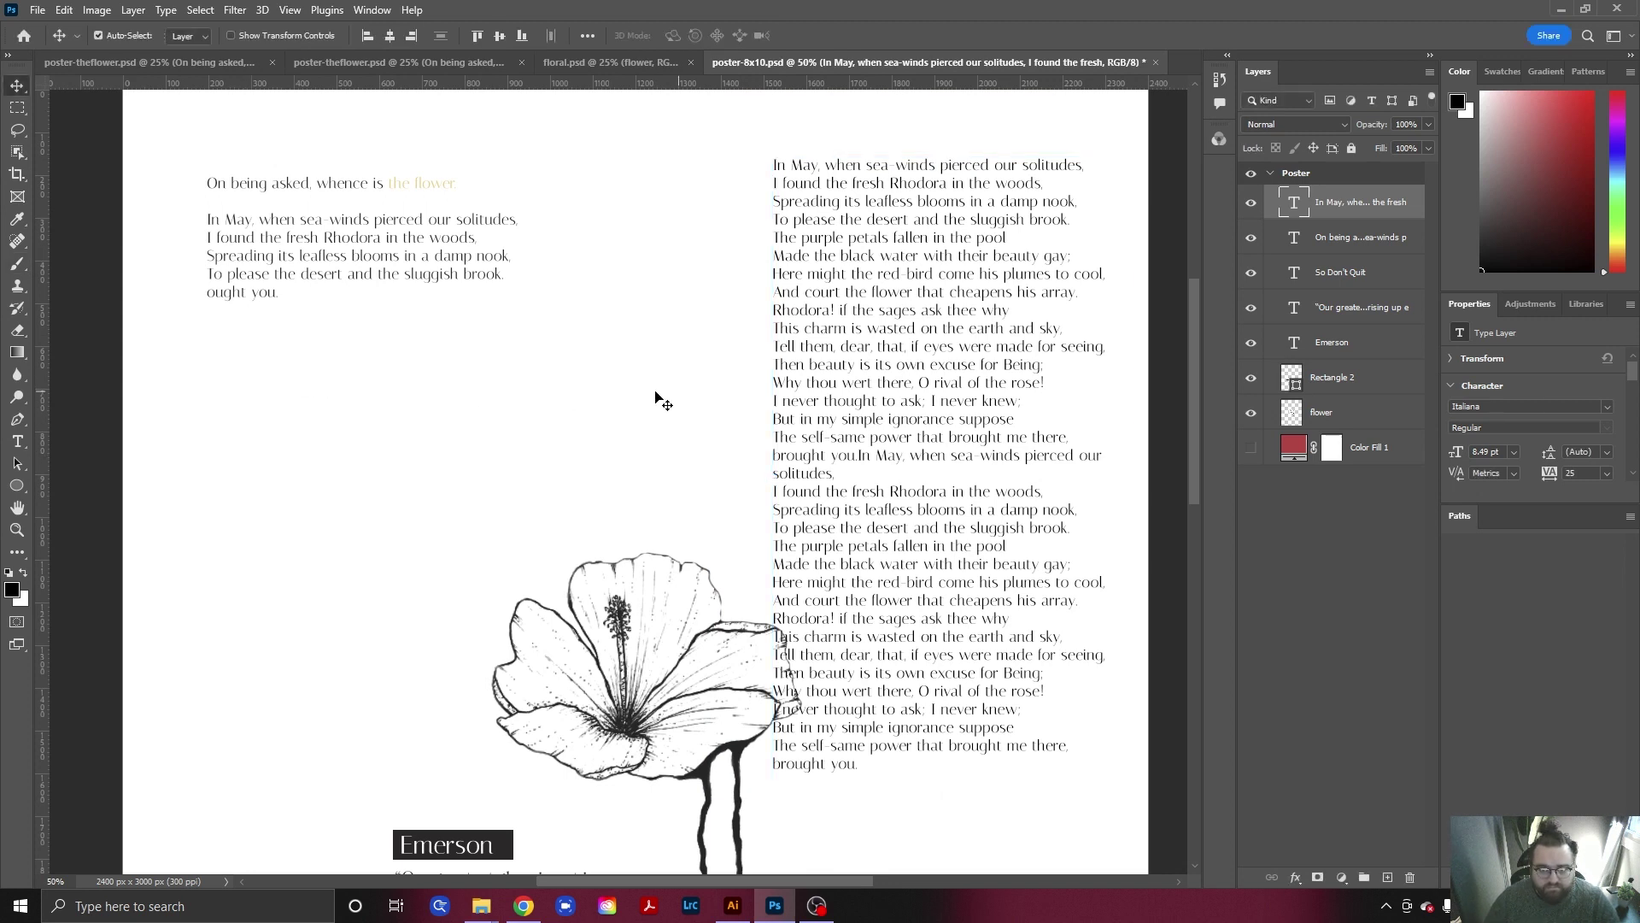
Create a paragraph text box of the same width directly below the "On being asked, whence is the flower" text.
{"action": "key", "text": "t"}
{"action": "left_click_drag", "start_coordinate": [207, 327], "coordinate": [520, 439]}
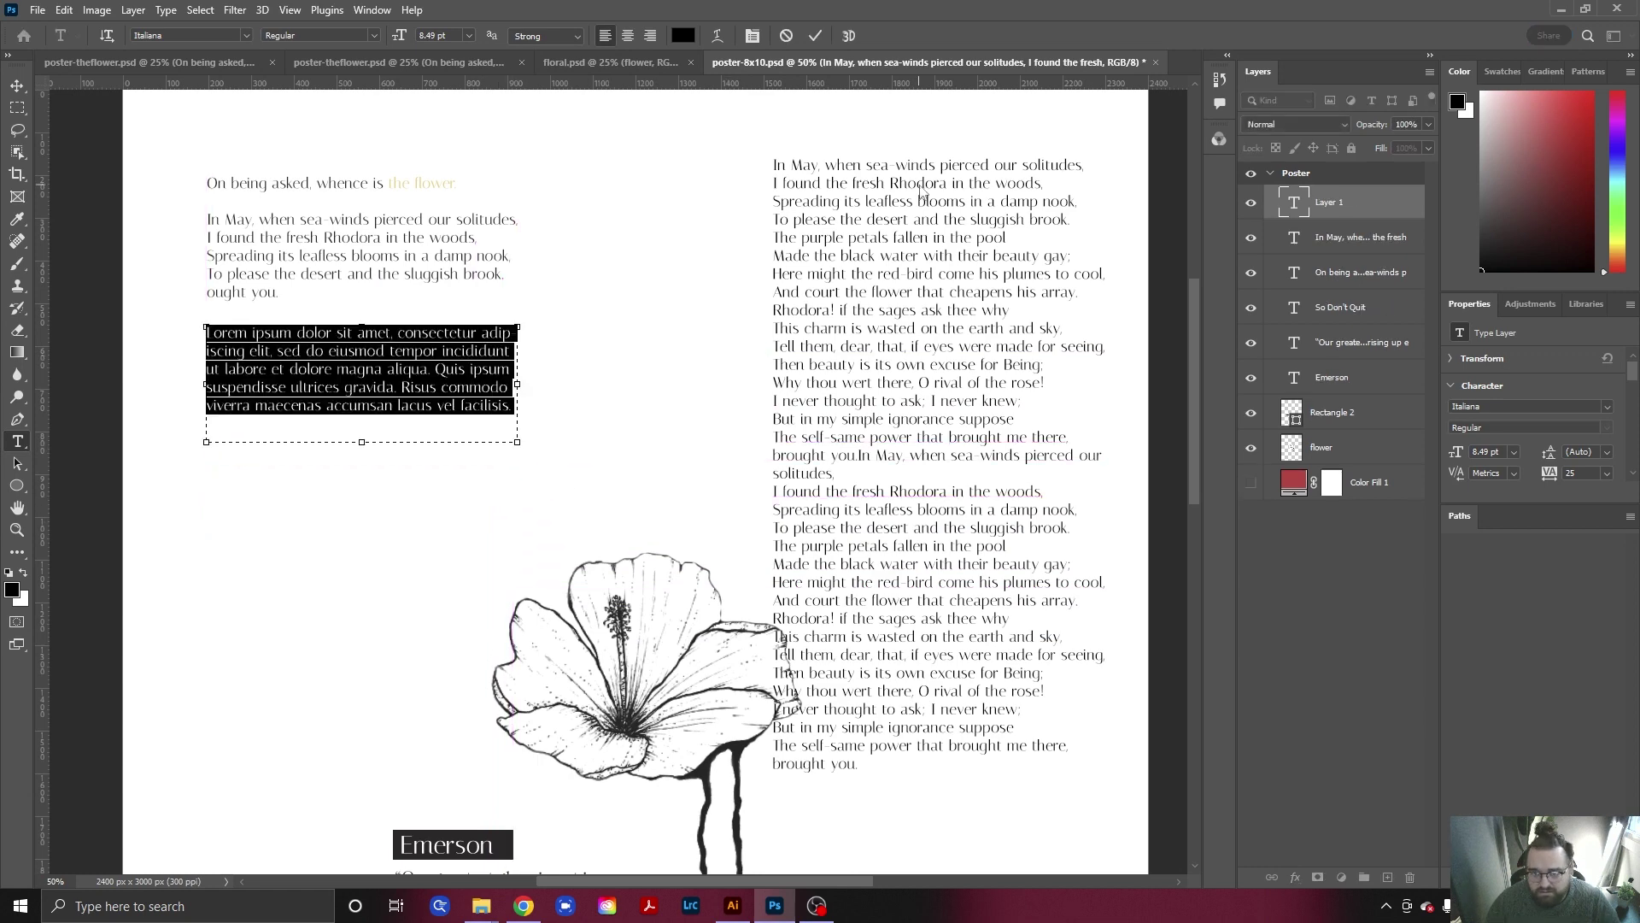
{"action": "left_click", "coordinate": [903, 215]}
{"action": "left_click", "coordinate": [976, 235]}
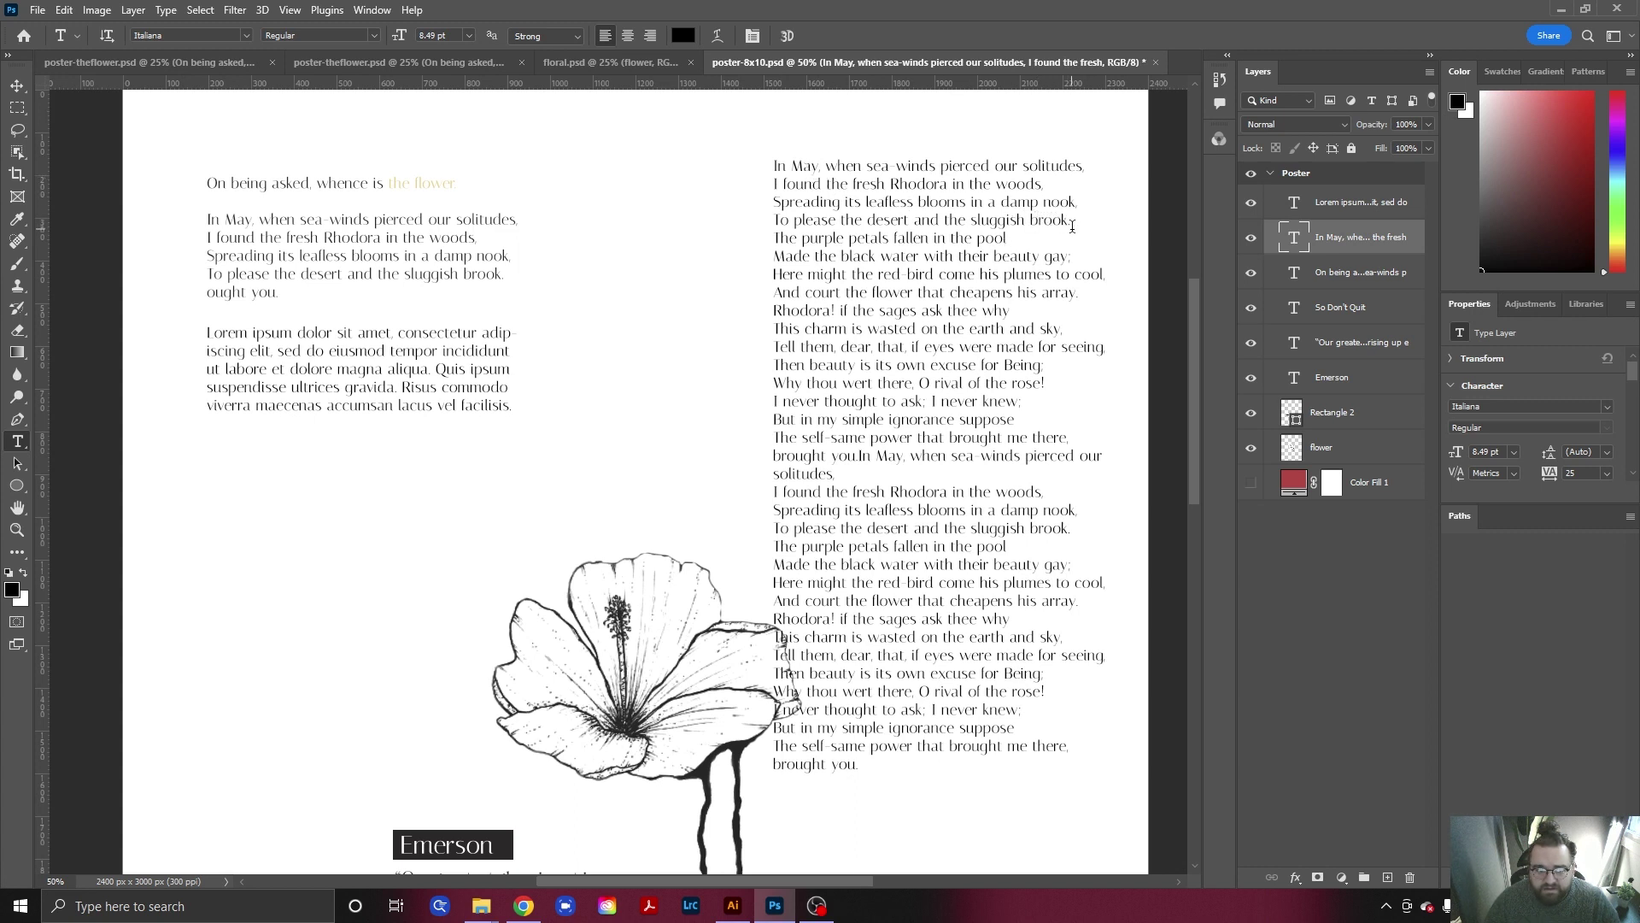
Replace the new box's placeholder with the poem's first four lines, "In May" to "sluggish brook", copied from the long poem block.
{"action": "left_click_drag", "start_coordinate": [1074, 222], "coordinate": [773, 162]}
{"action": "key", "text": "ctrl+c"}
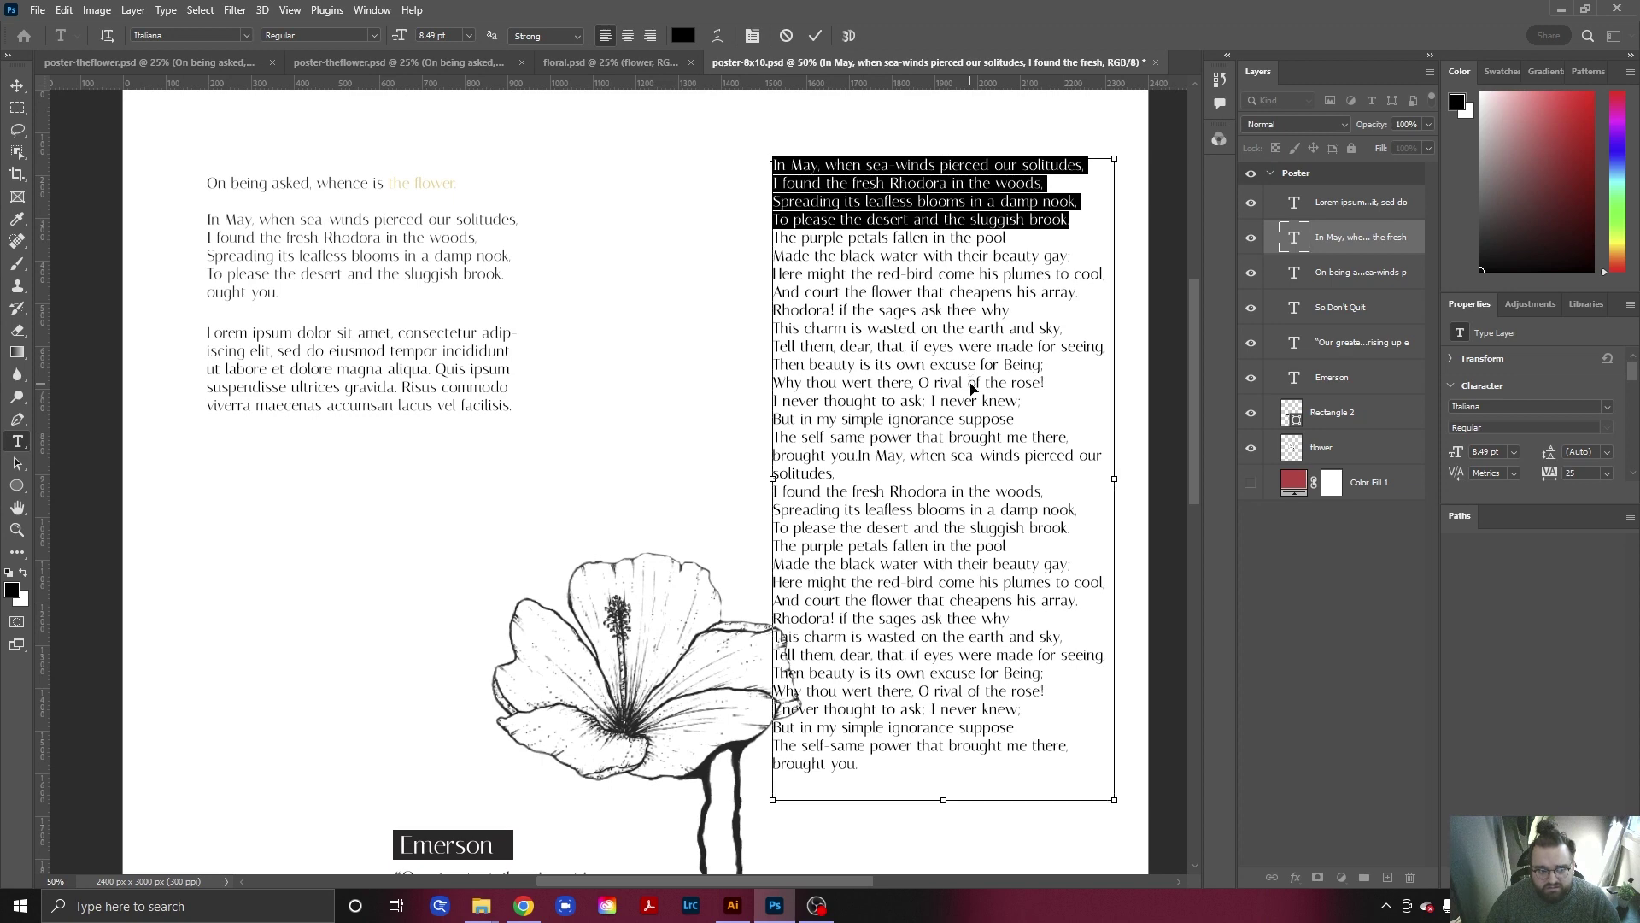
{"action": "left_click", "coordinate": [312, 380]}
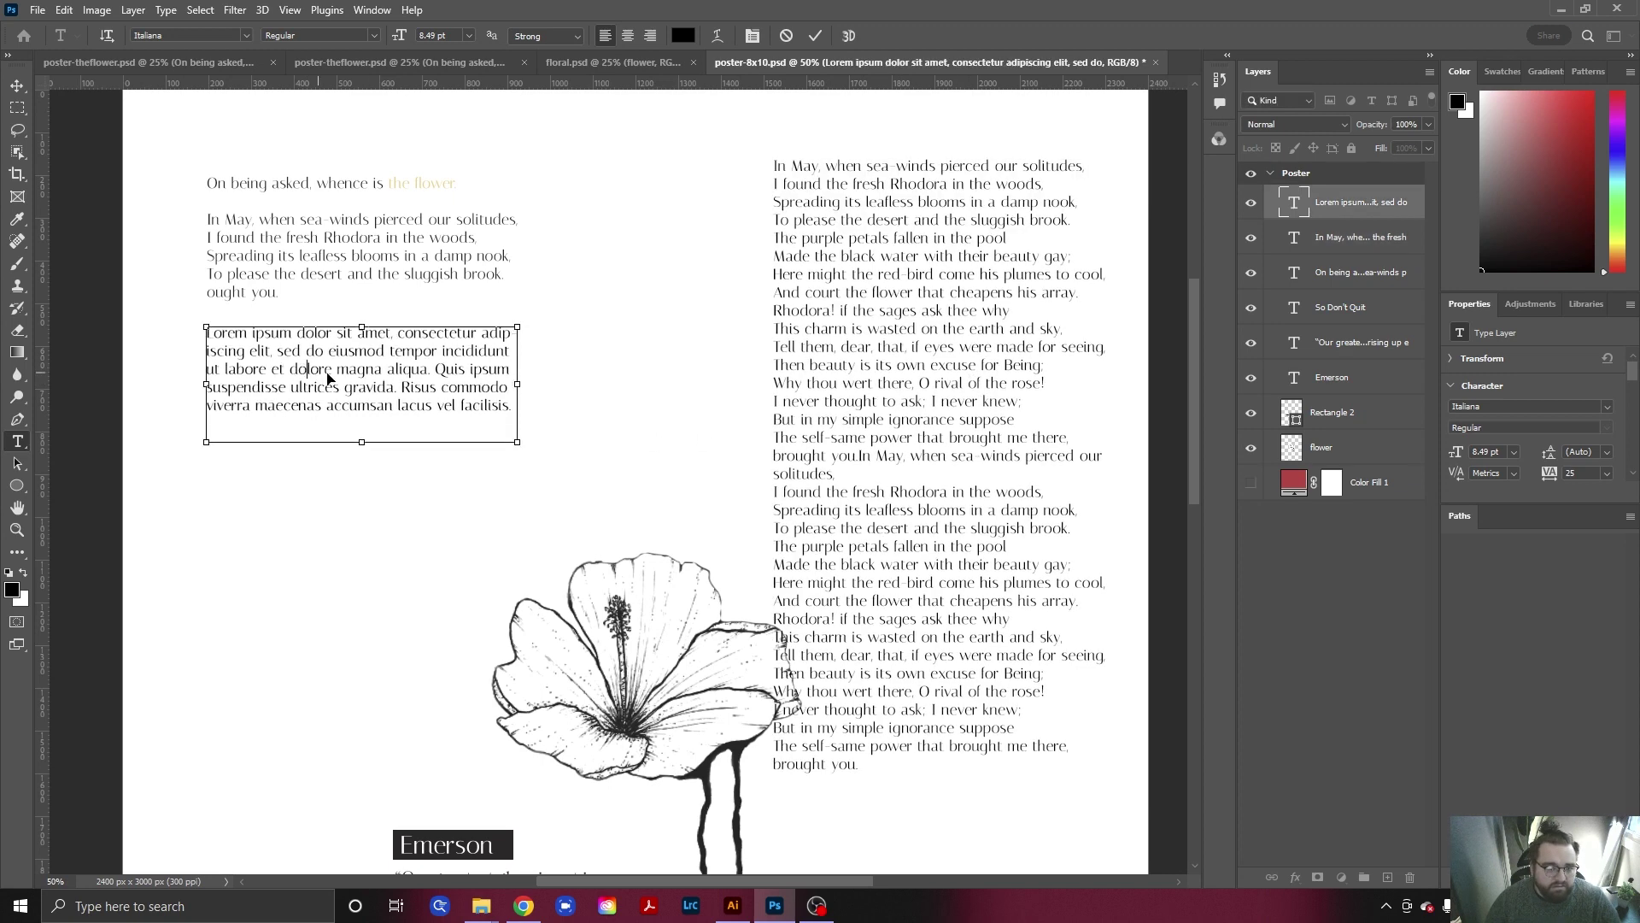
{"action": "key", "text": "ctrl+a"}
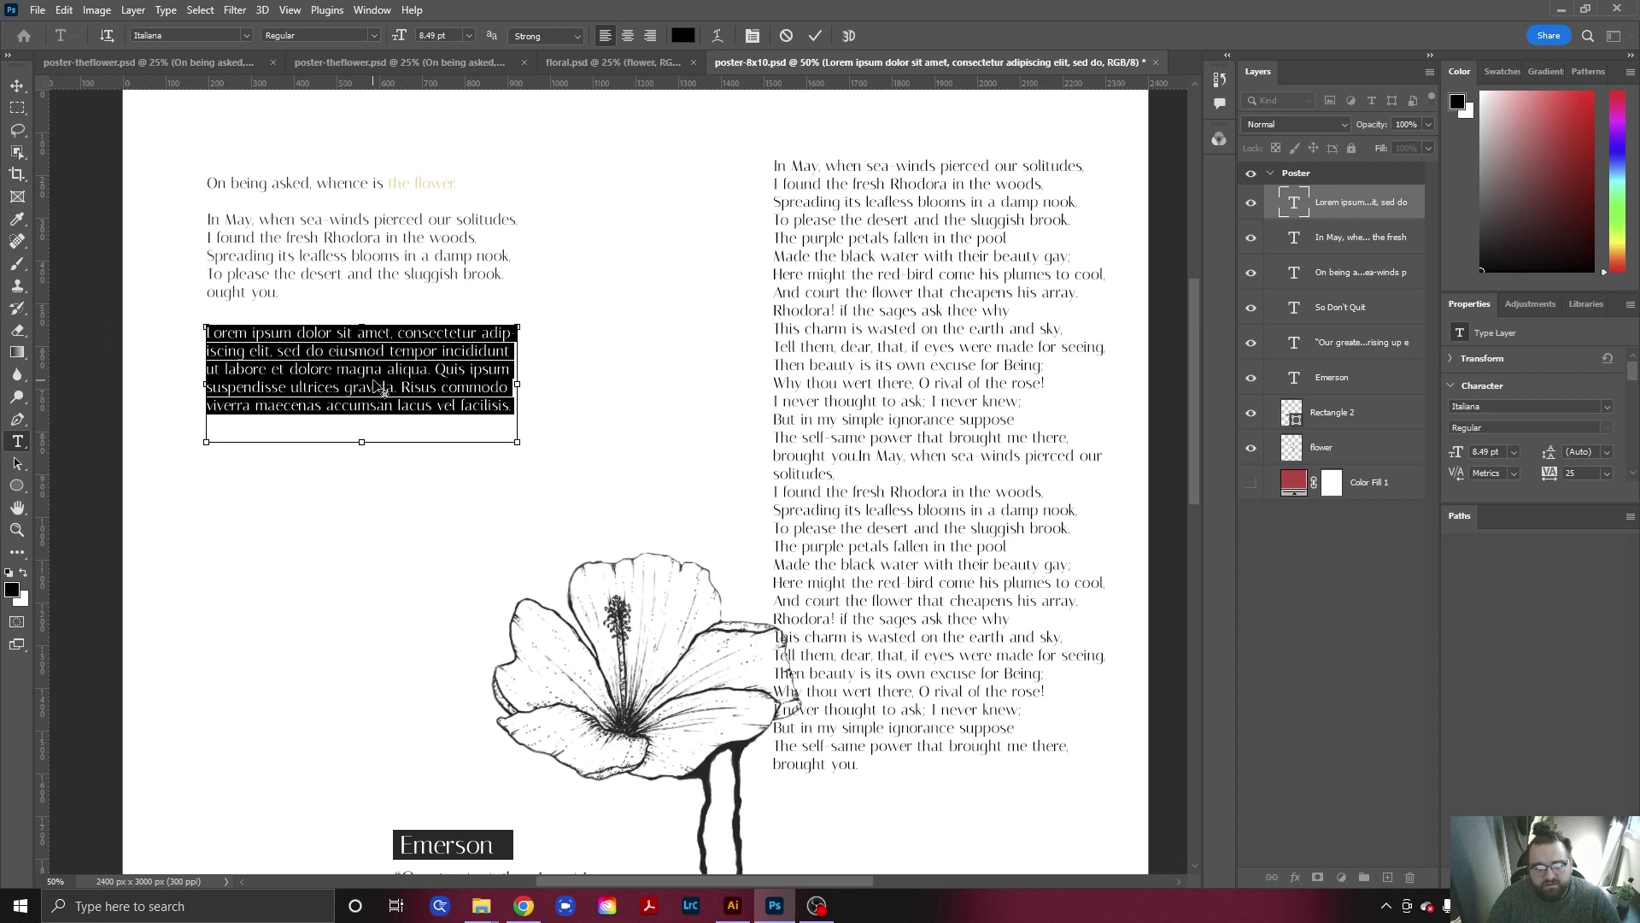
{"action": "key", "text": "ctrl+v"}
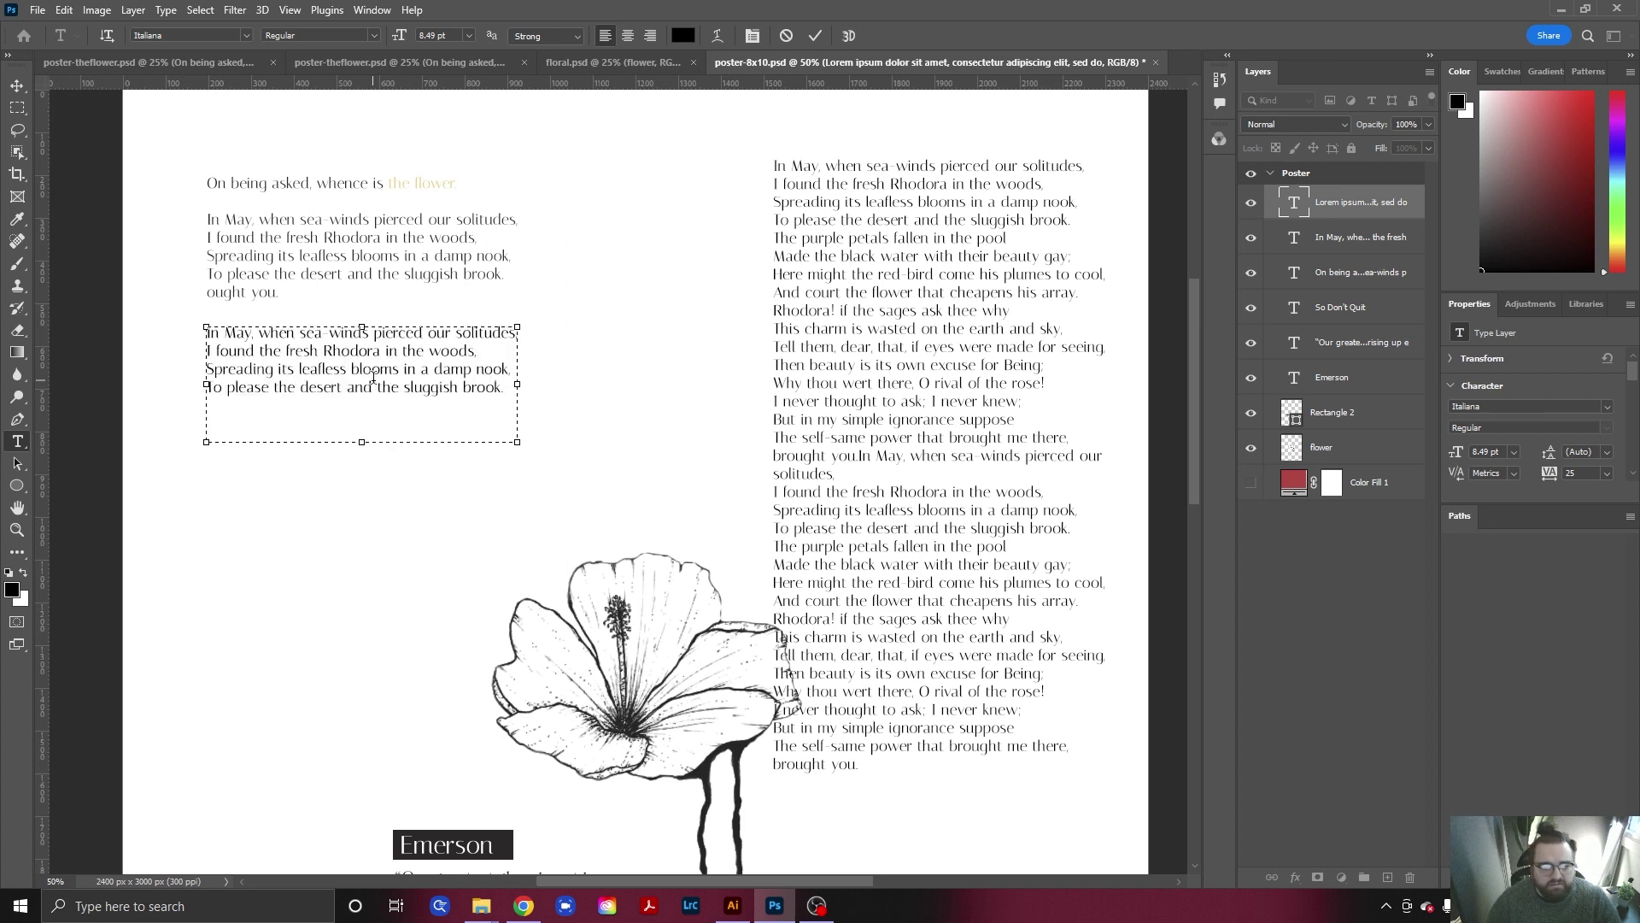
{"action": "left_click", "coordinate": [17, 86]}
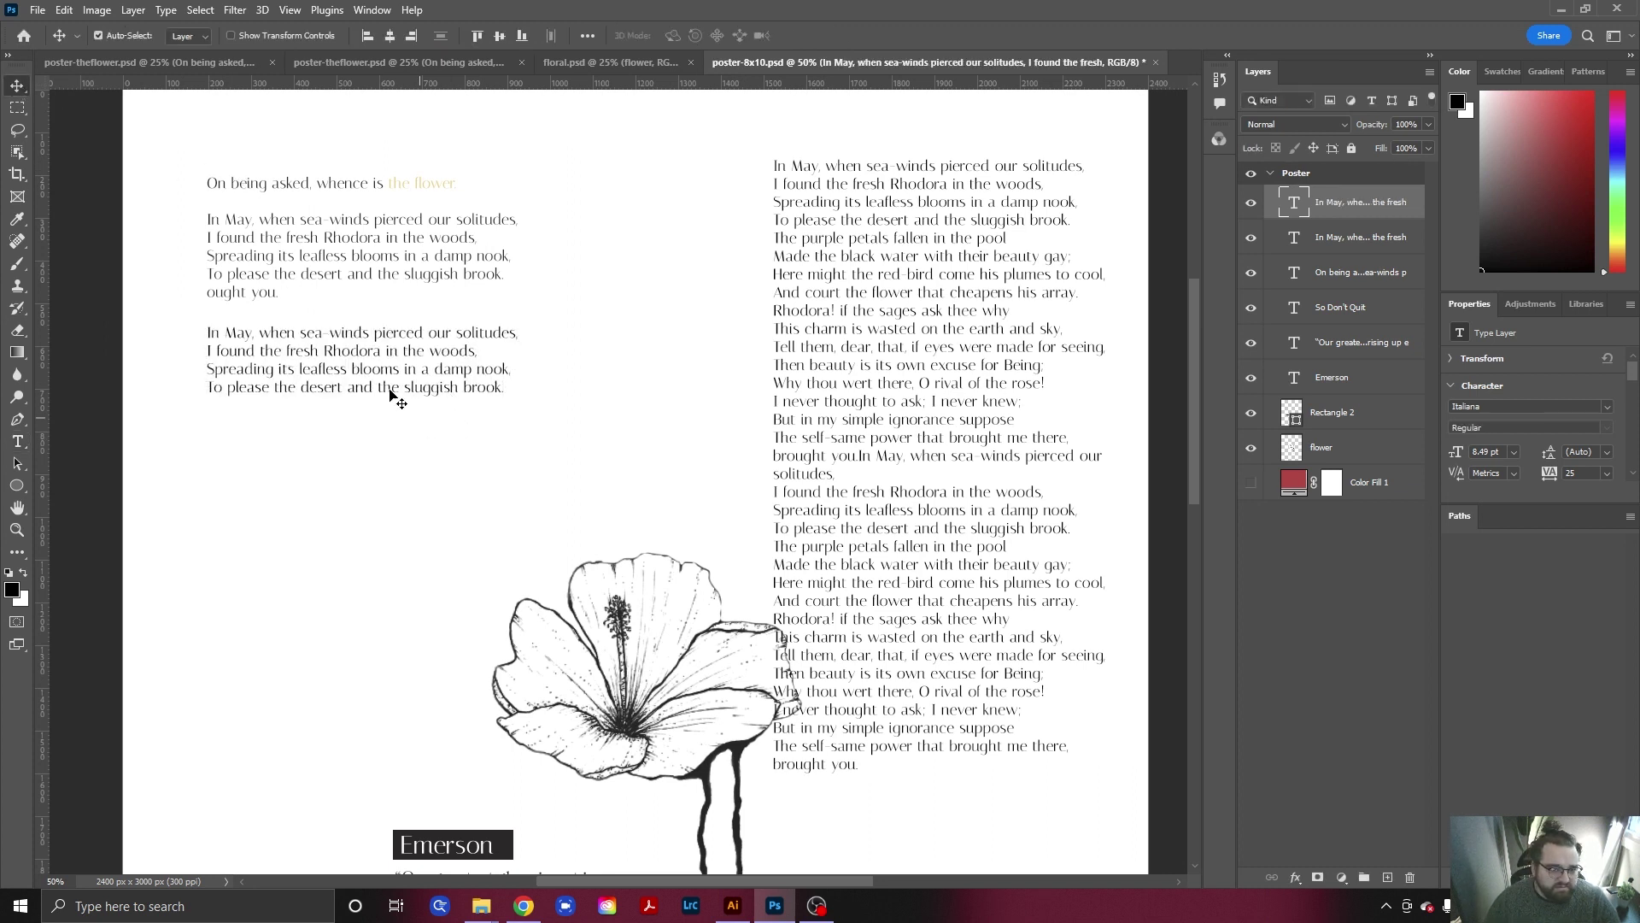
Rotate the four-line verse 90° clockwise and place it vertically below the "On being asked" text.
{"action": "left_click_drag", "start_coordinate": [362, 365], "coordinate": [365, 390]}
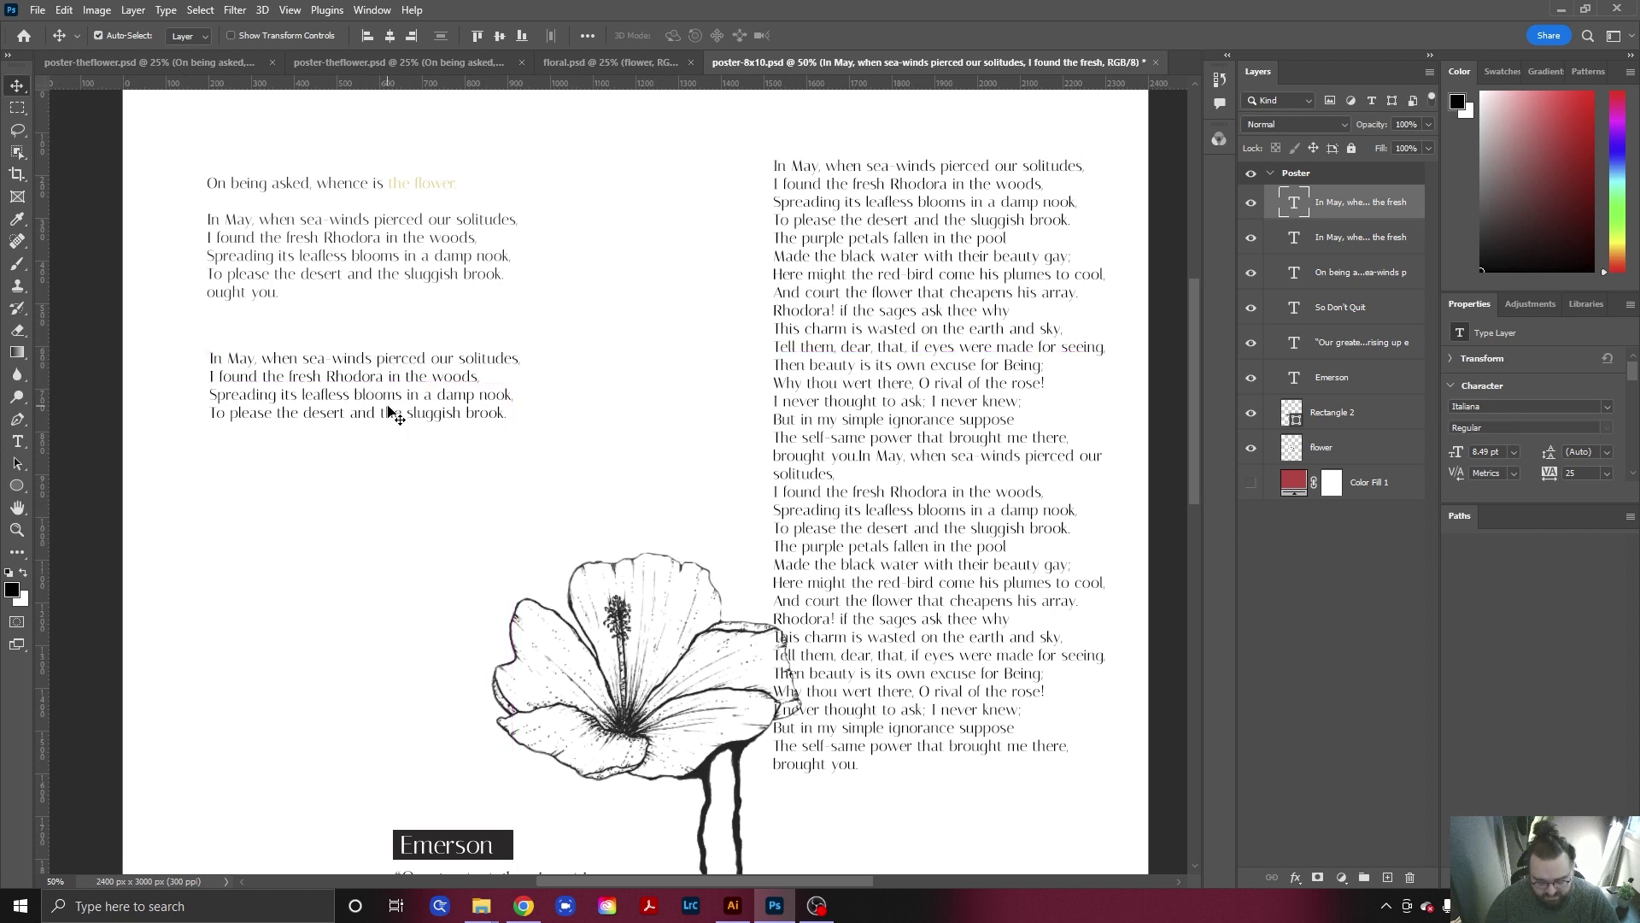
{"action": "key", "text": "ctrl+t"}
{"action": "mouse_move", "coordinate": [364, 448]}
{"action": "left_mouse_down"}
{"action": "mouse_move", "coordinate": [364, 402]}
{"action": "mouse_move", "coordinate": [393, 454]}
{"action": "left_mouse_up"}
{"action": "left_click_drag", "start_coordinate": [538, 475], "coordinate": [308, 598]}
{"action": "left_click_drag", "start_coordinate": [379, 461], "coordinate": [277, 537]}
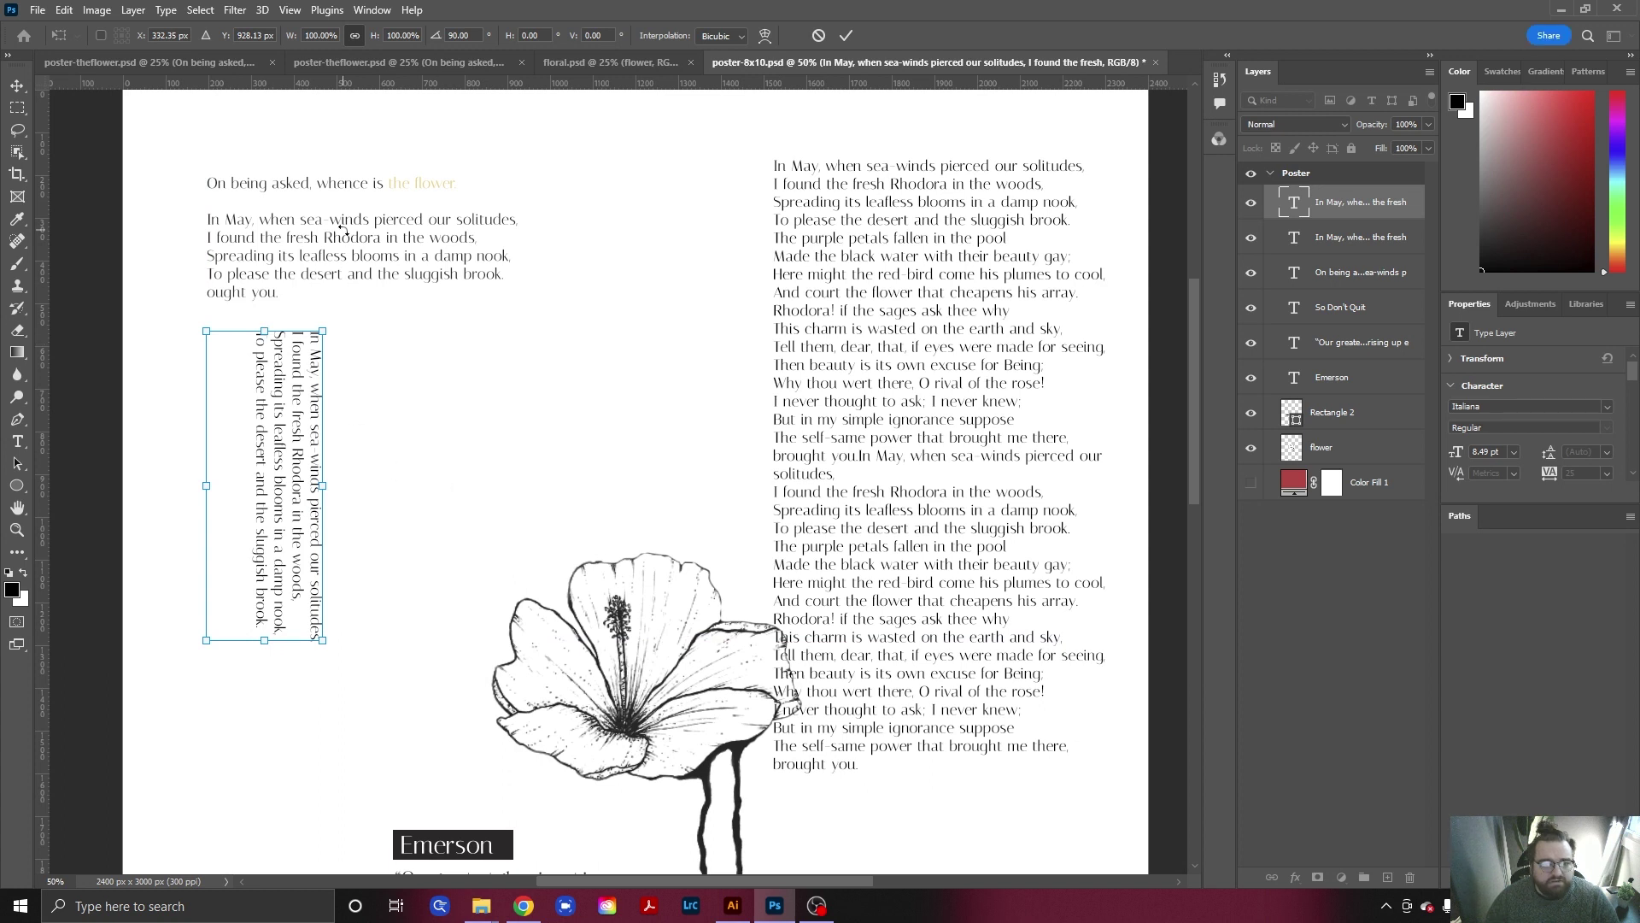
{"action": "key", "text": "Return"}
Delete the "On being asked, whence is the flower" text layer and move the rotated verse up into the freed space.
{"action": "left_click", "coordinate": [494, 286]}
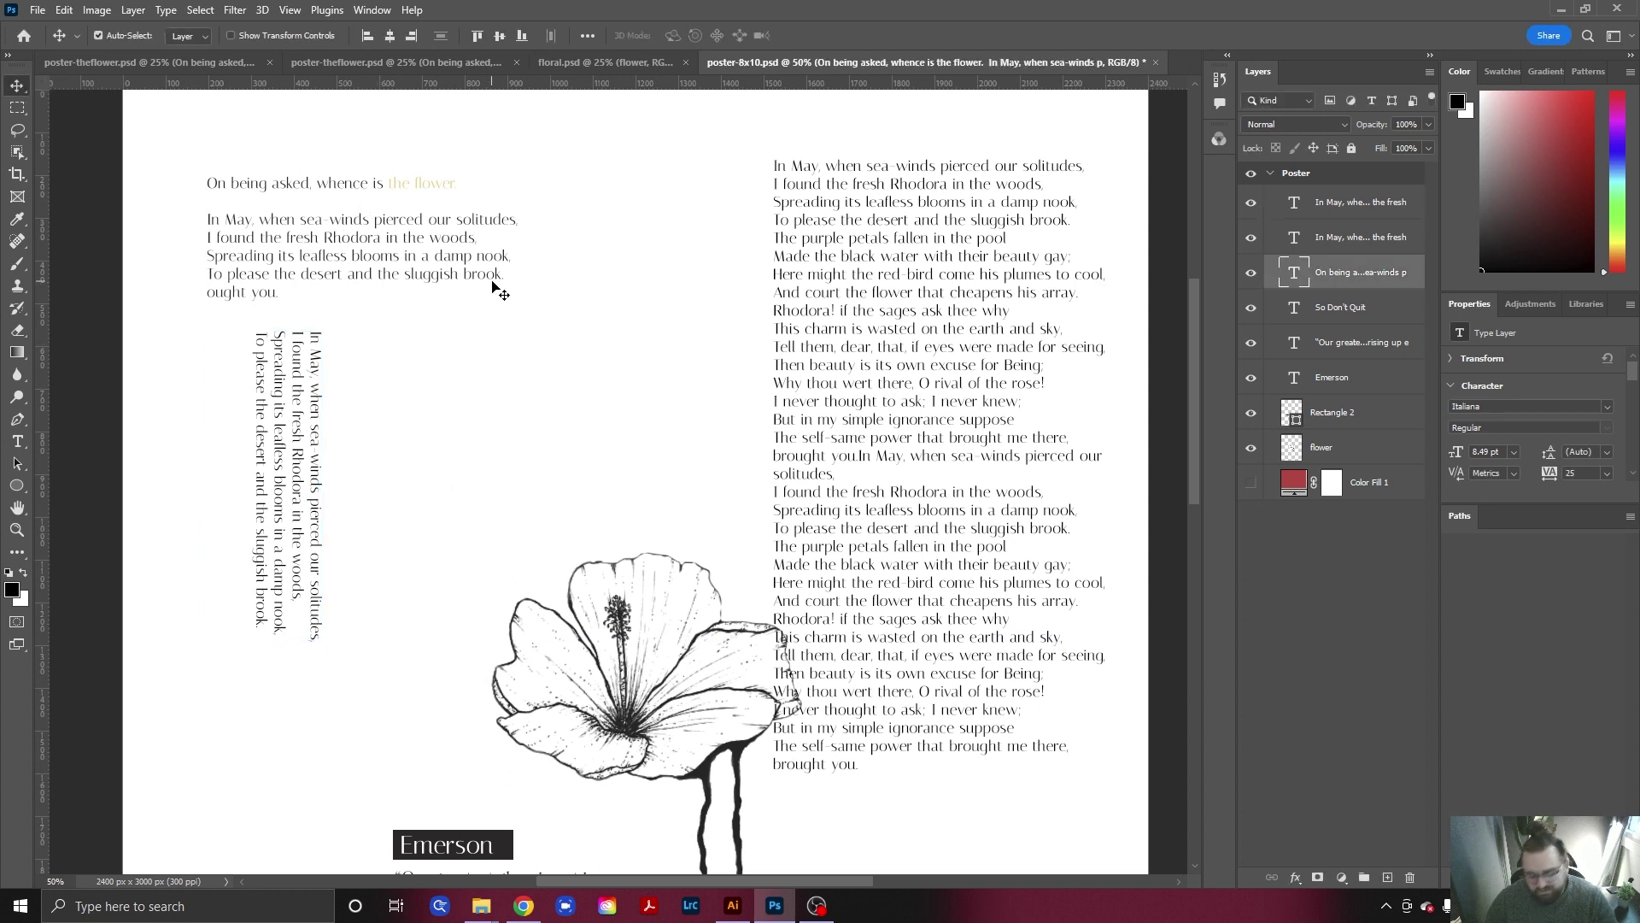
{"action": "key", "text": "Delete"}
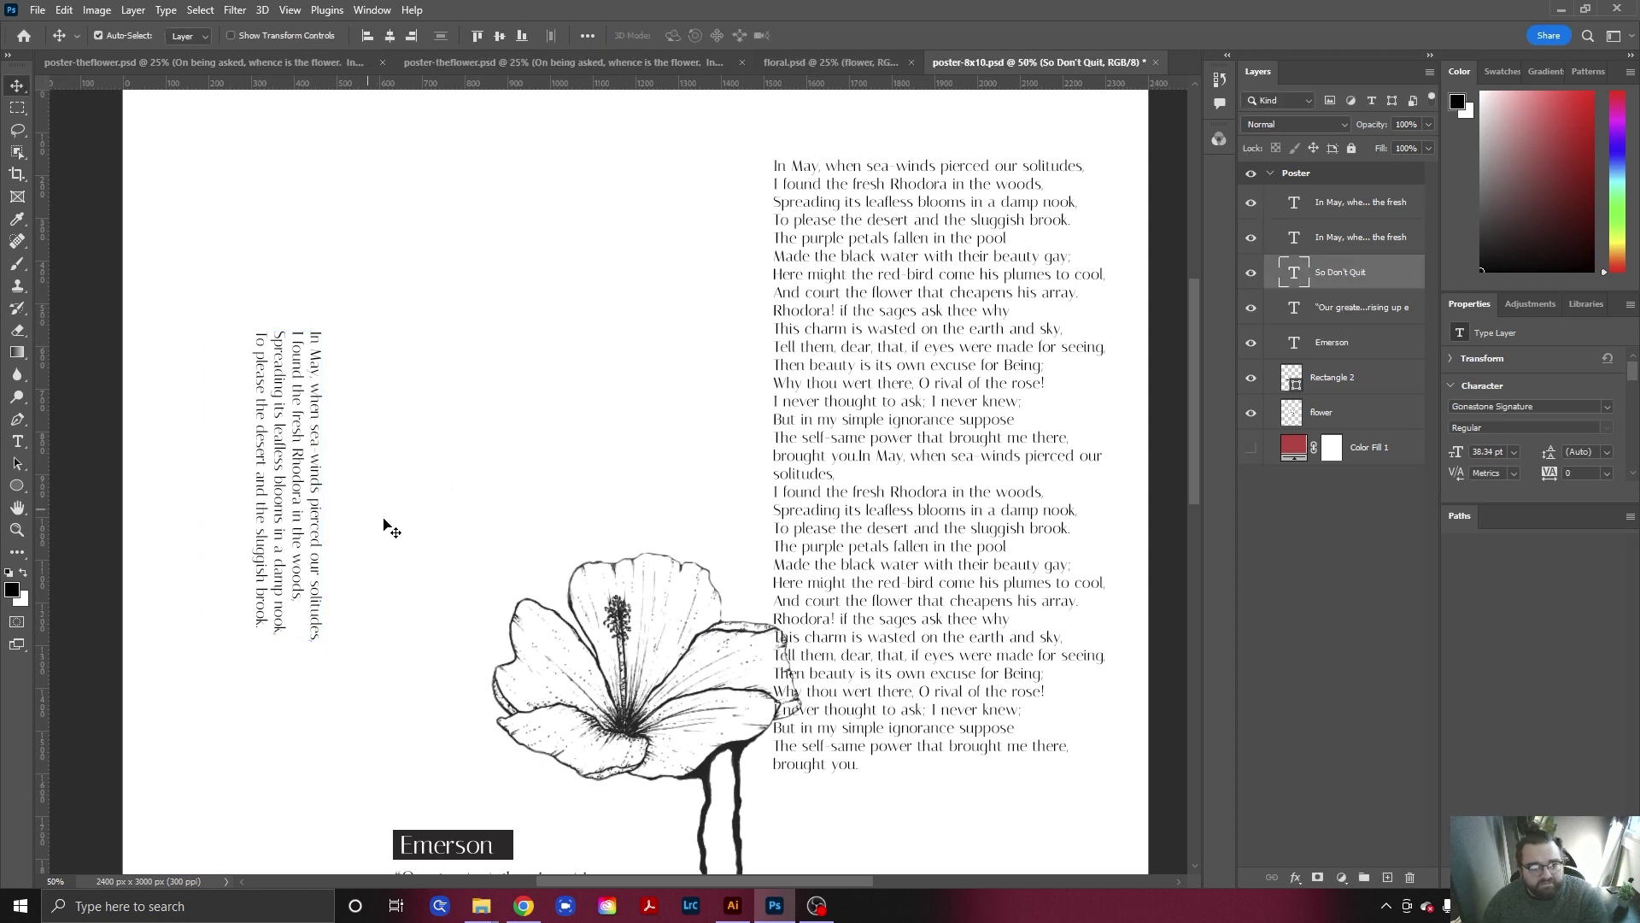
{"action": "left_click_drag", "start_coordinate": [294, 485], "coordinate": [289, 314]}
{"action": "left_click", "coordinate": [434, 376]}
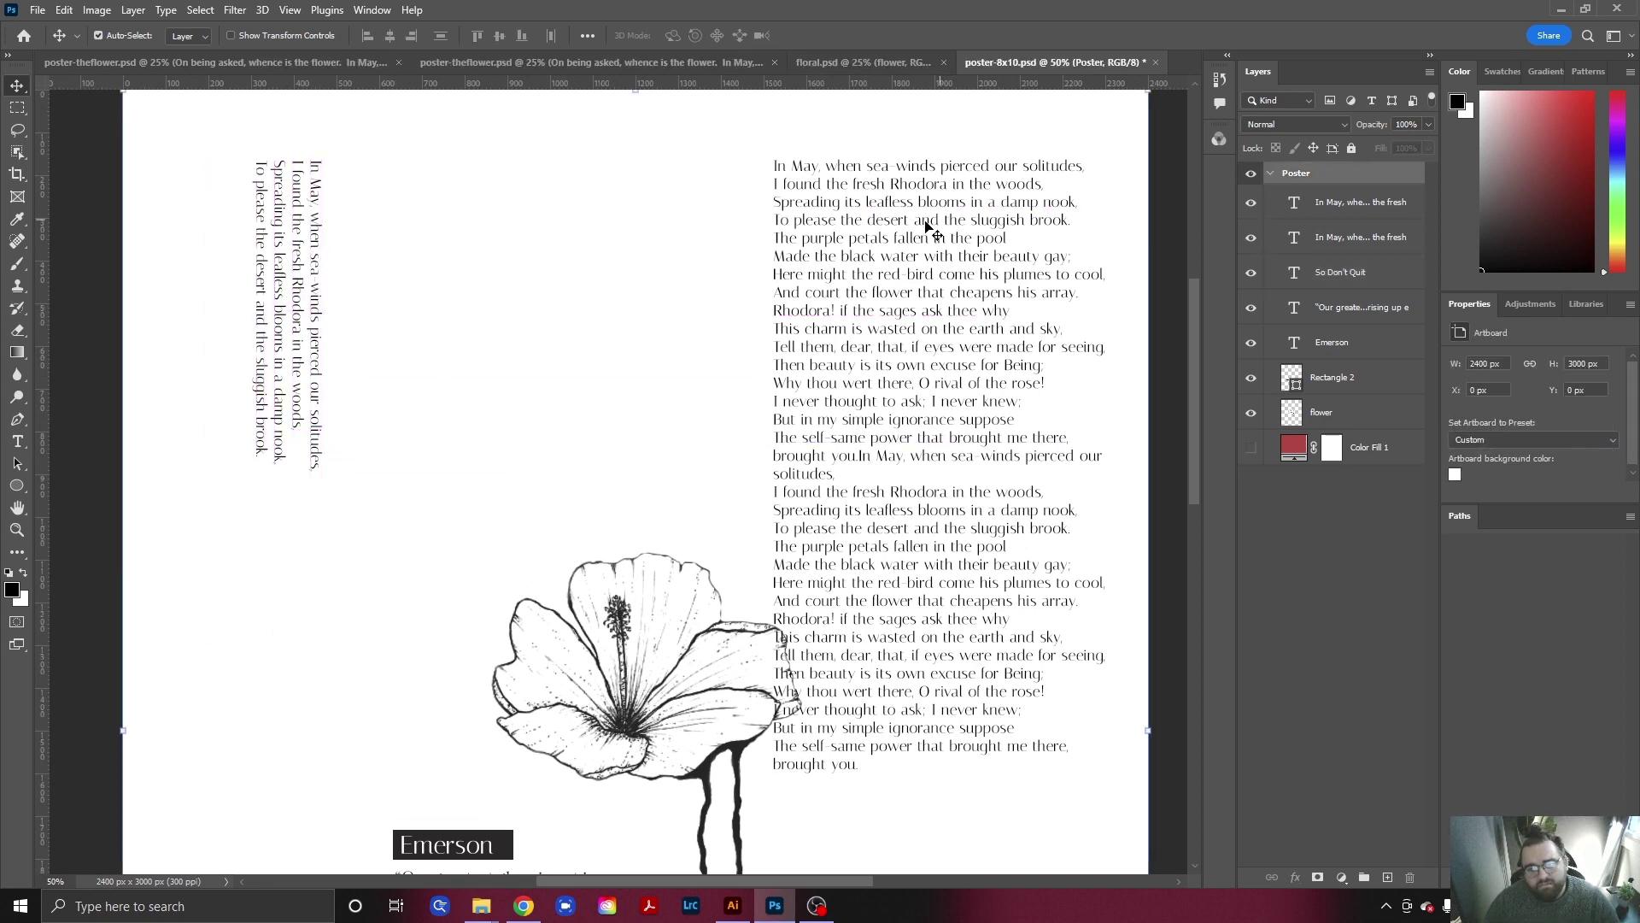
Replace the rotated verse's text with the poem's first eight lines, "In May" to "cheapens his array", copied from the long poem block.
{"action": "left_click", "coordinate": [879, 274]}
{"action": "double_click", "coordinate": [916, 274]}
{"action": "left_click", "coordinate": [794, 258]}
{"action": "left_click_drag", "start_coordinate": [775, 256], "coordinate": [1086, 333]}
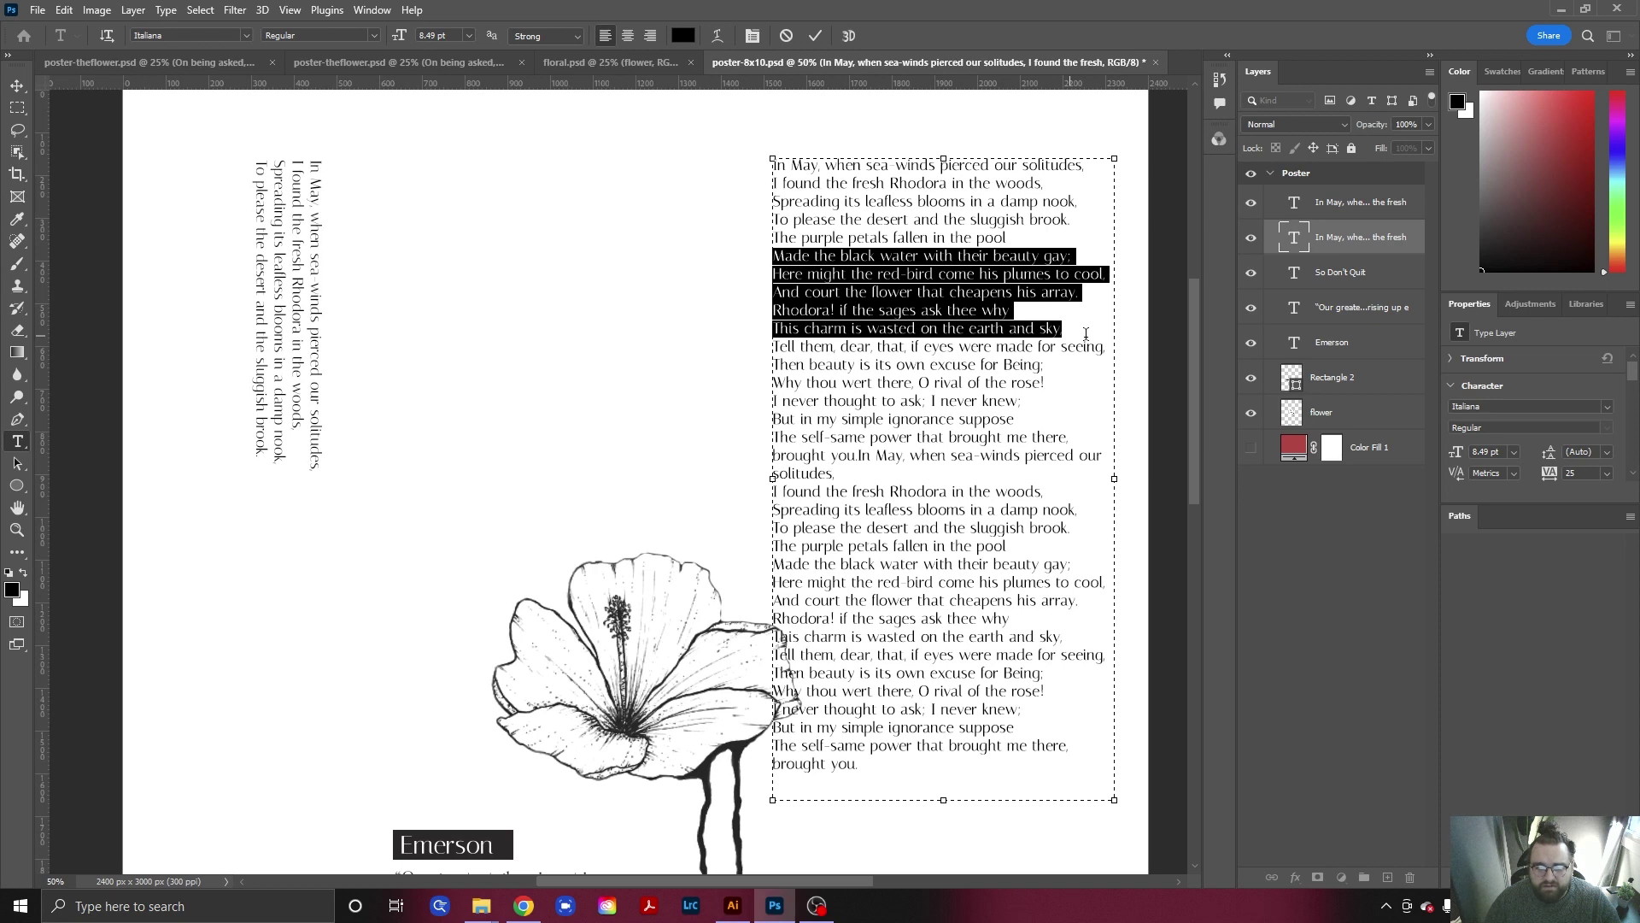
{"action": "left_click_drag", "start_coordinate": [1086, 333], "coordinate": [1068, 314]}
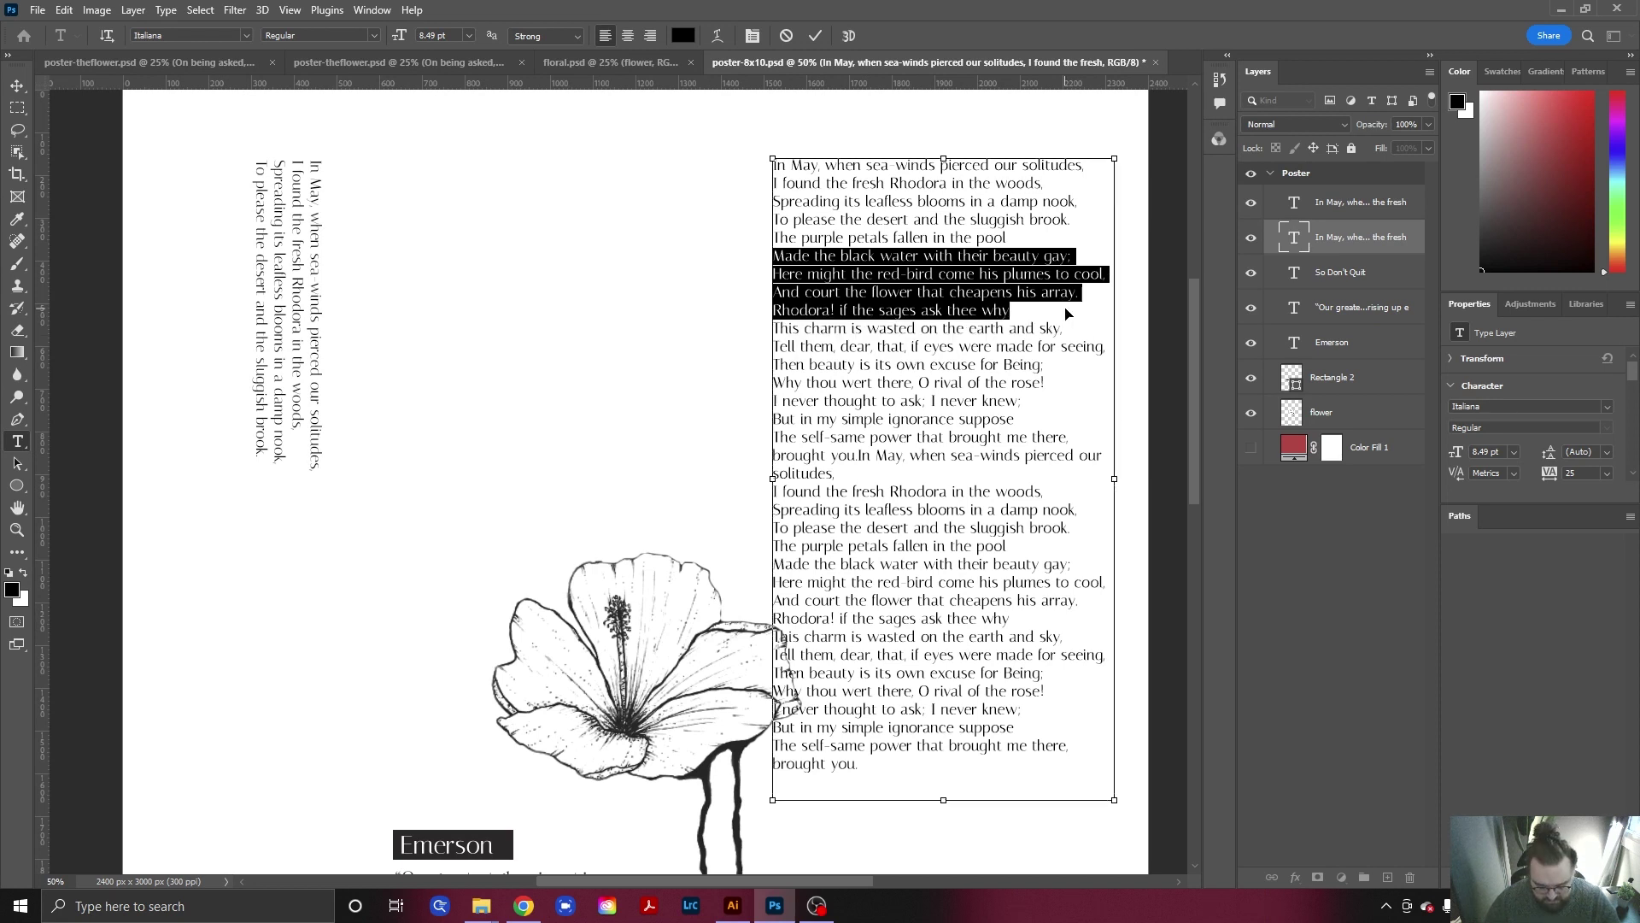
{"action": "left_click", "coordinate": [961, 381]}
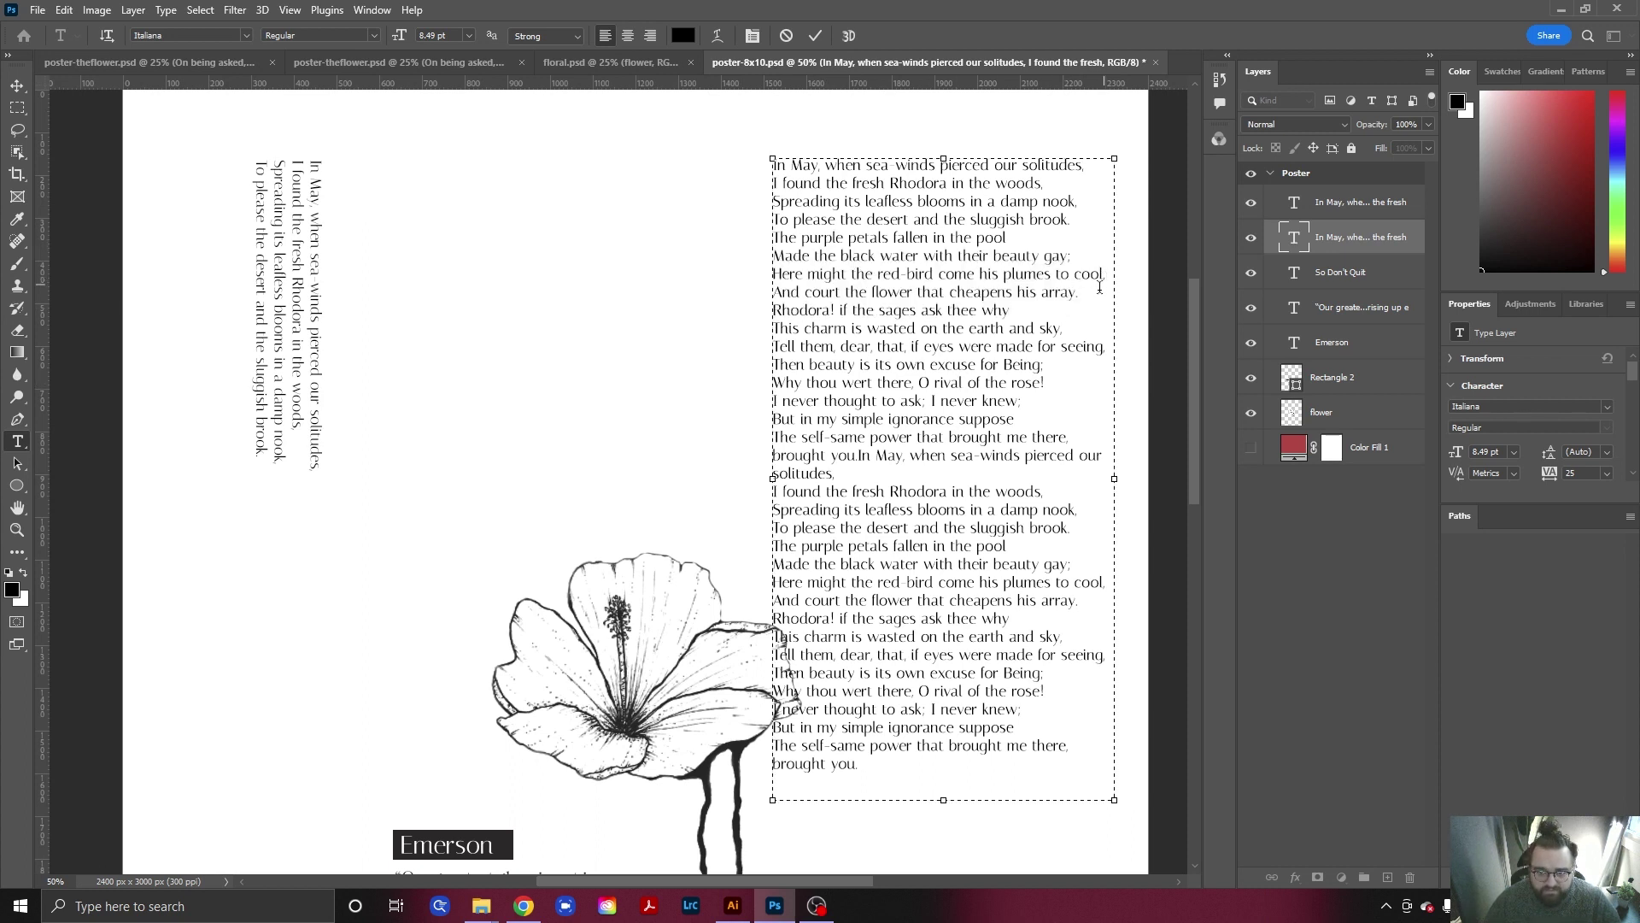
{"action": "left_click_drag", "start_coordinate": [1082, 294], "coordinate": [765, 154]}
{"action": "key", "text": "ctrl+c"}
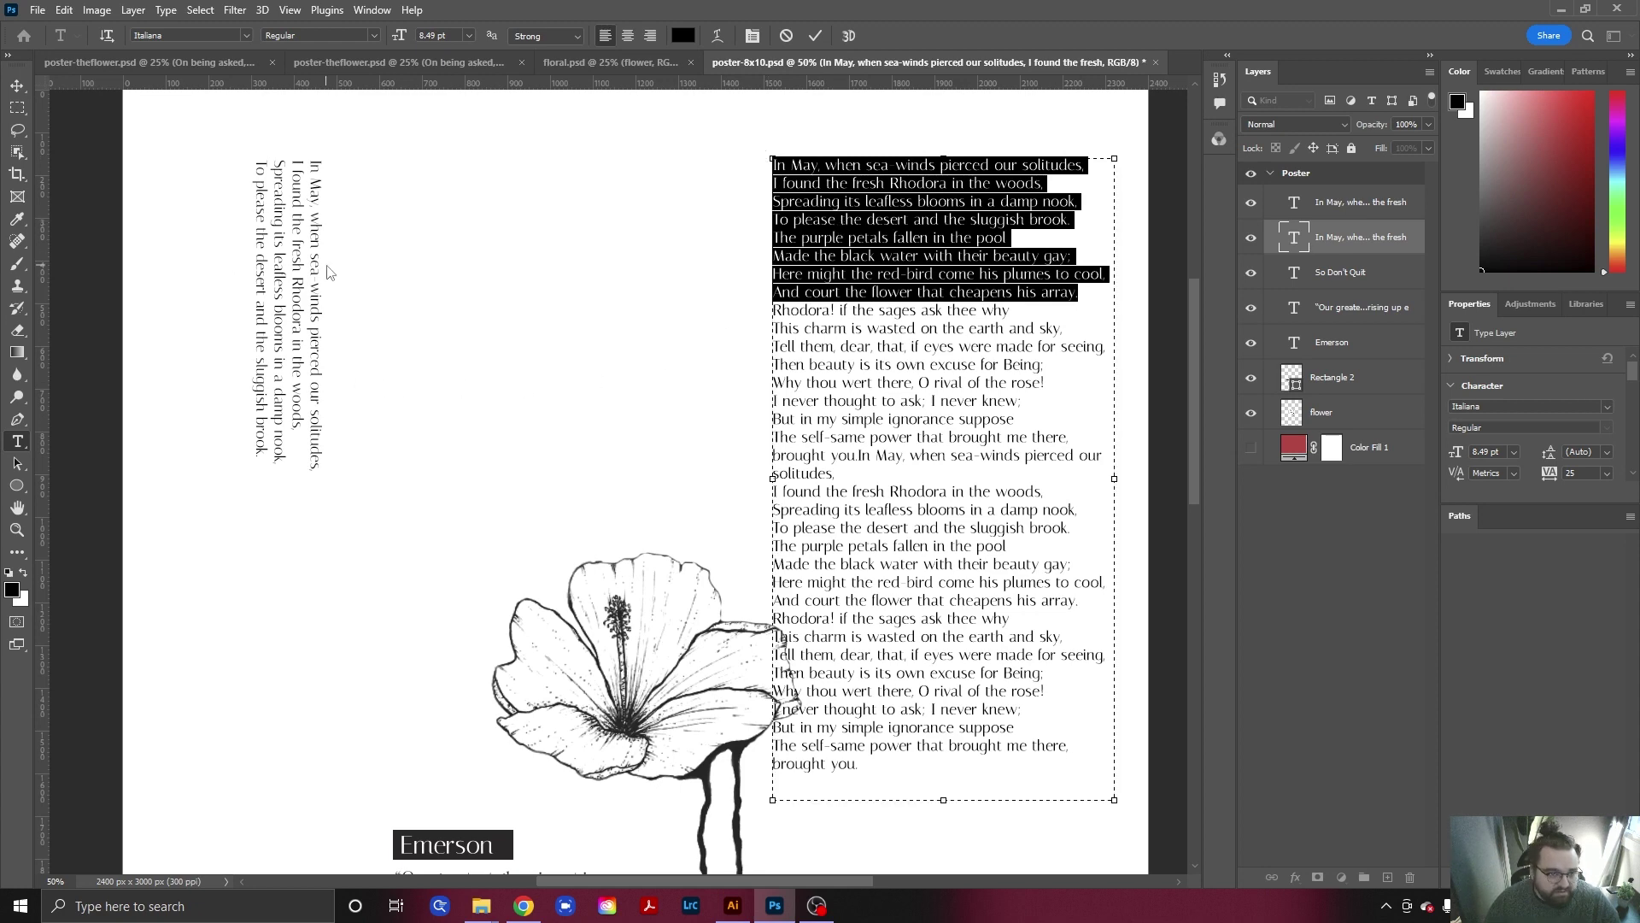
{"action": "left_click", "coordinate": [305, 280]}
{"action": "key", "text": "ctrl+a"}
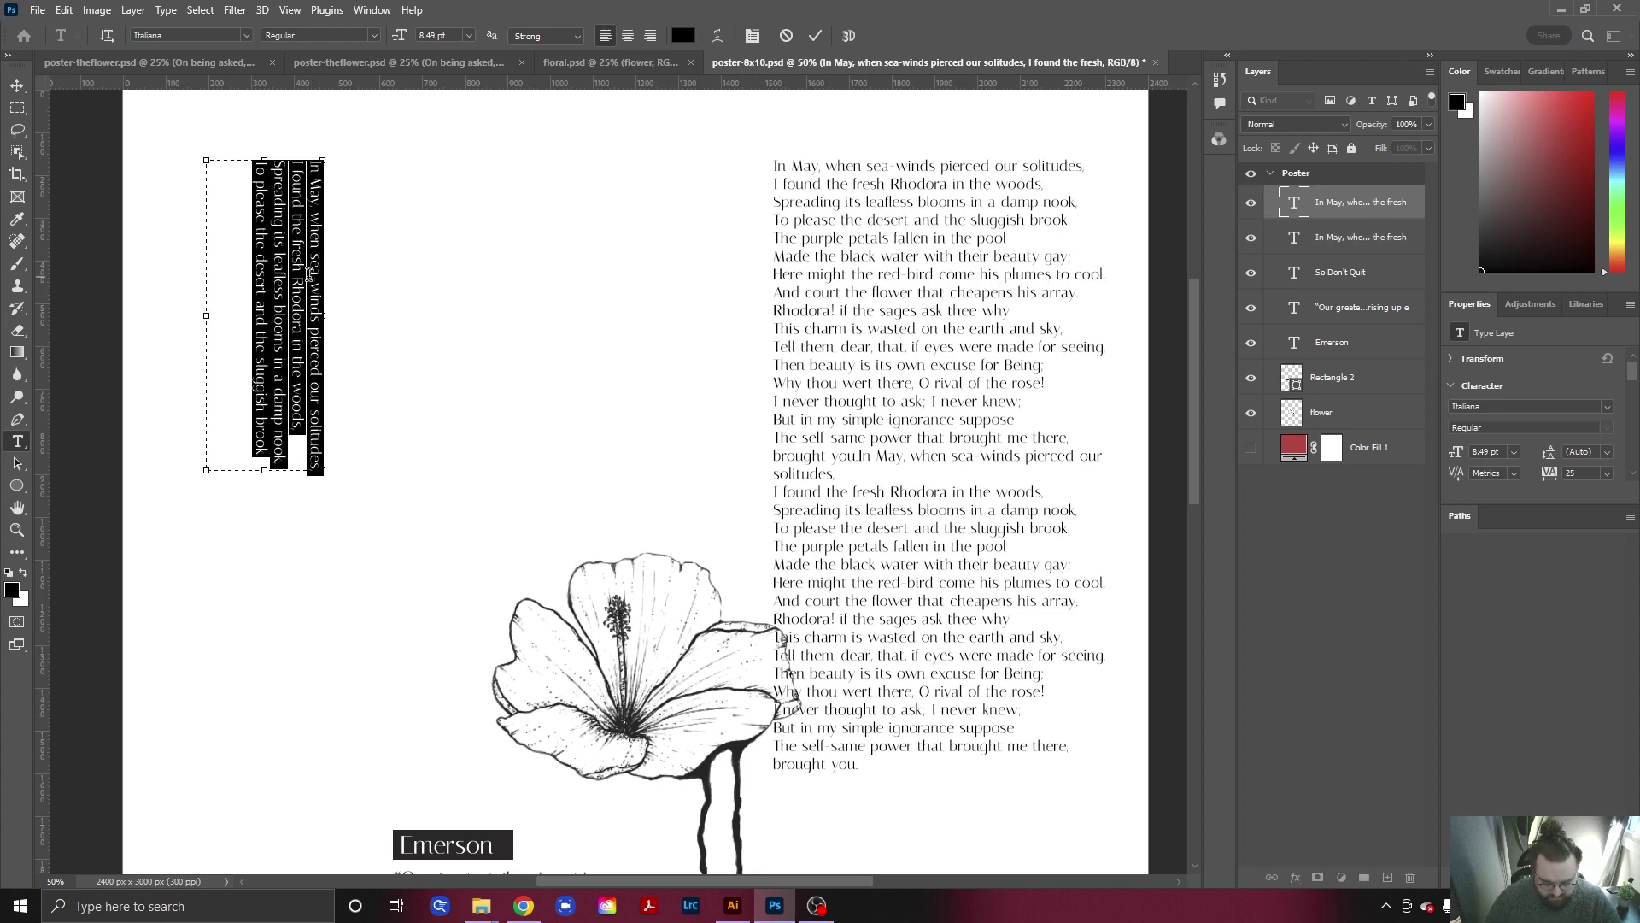
{"action": "key", "text": "ctrl+v"}
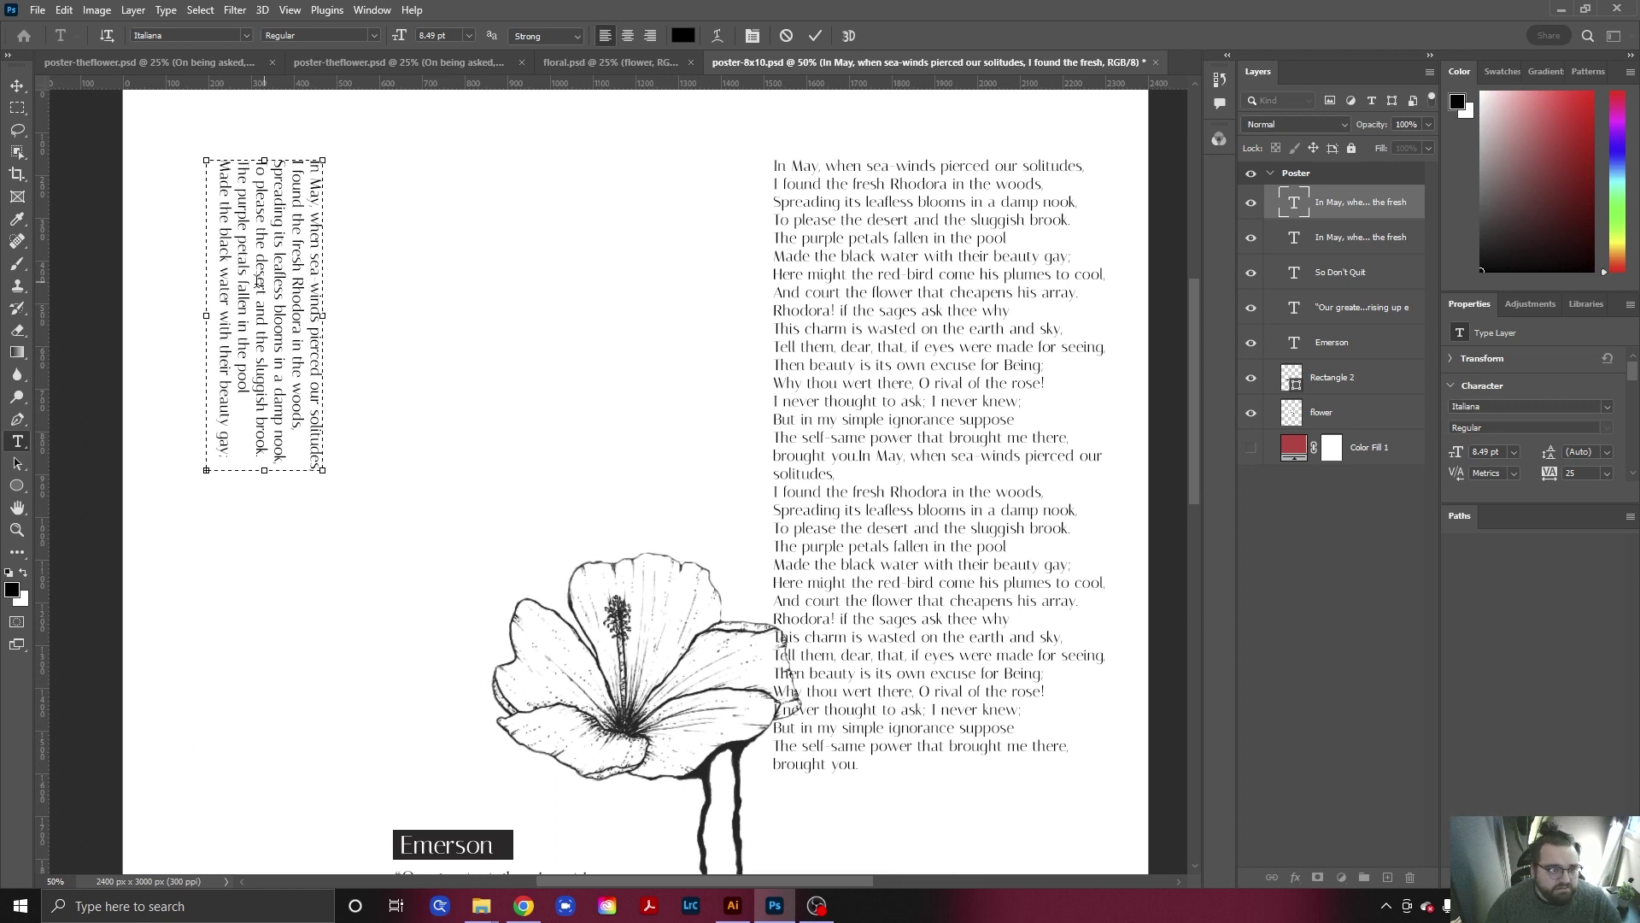
Enlarge the rotated verse's text box toward the poster's left edge so all eight lines fit, and finish editing it.
{"action": "left_click_drag", "start_coordinate": [208, 315], "coordinate": [159, 311]}
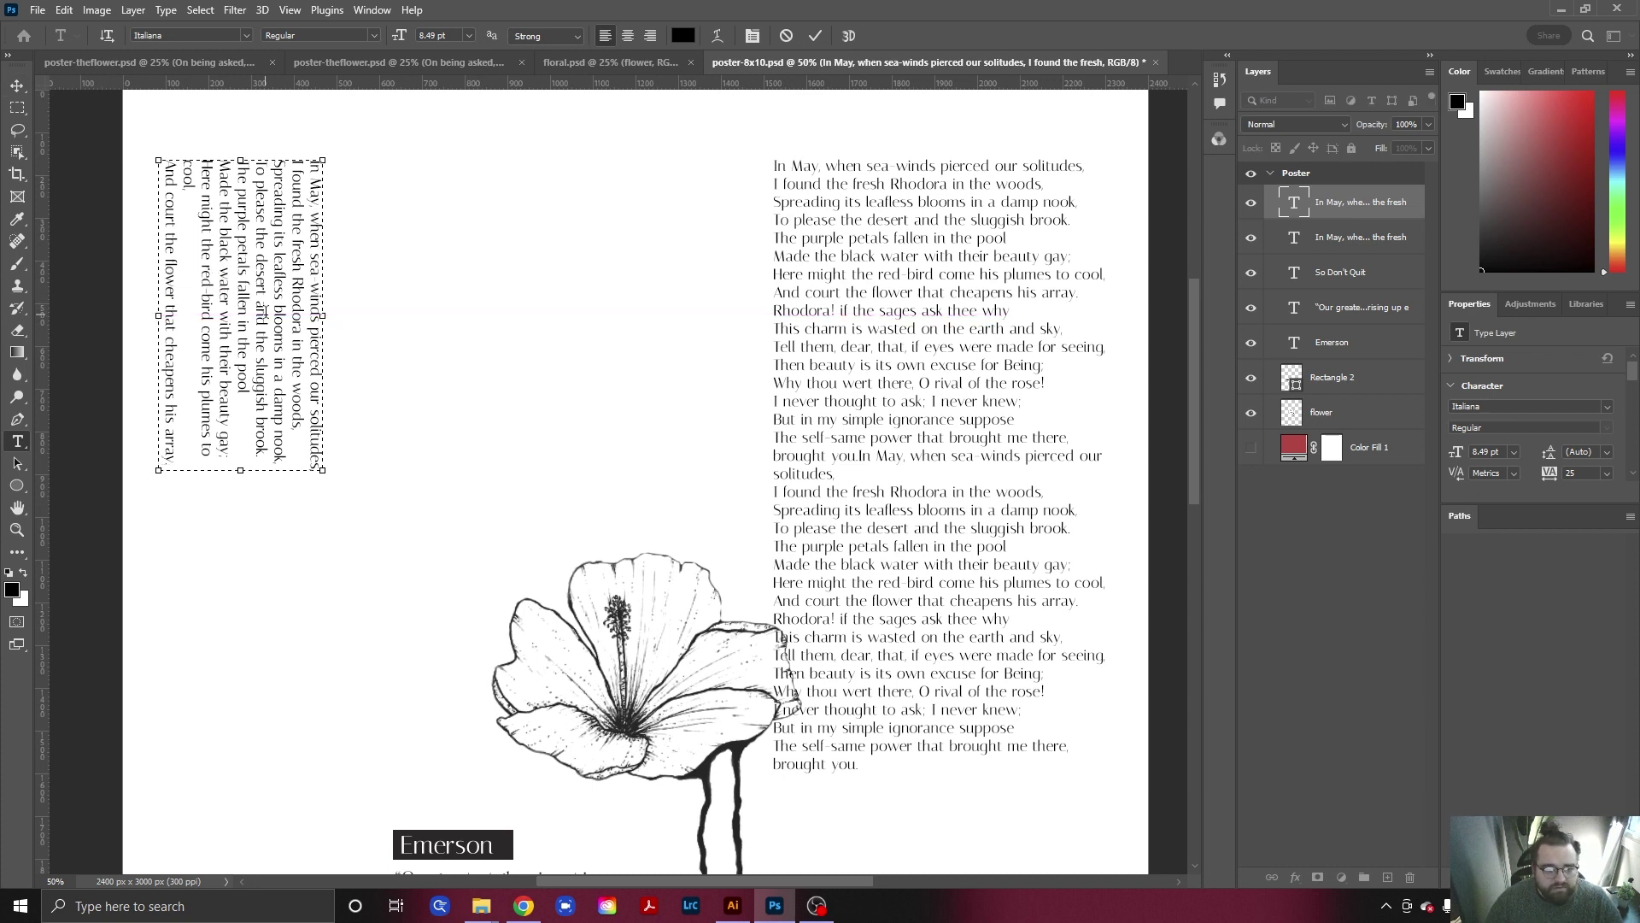
{"action": "left_click", "coordinate": [16, 86]}
{"action": "left_click", "coordinate": [549, 308]}
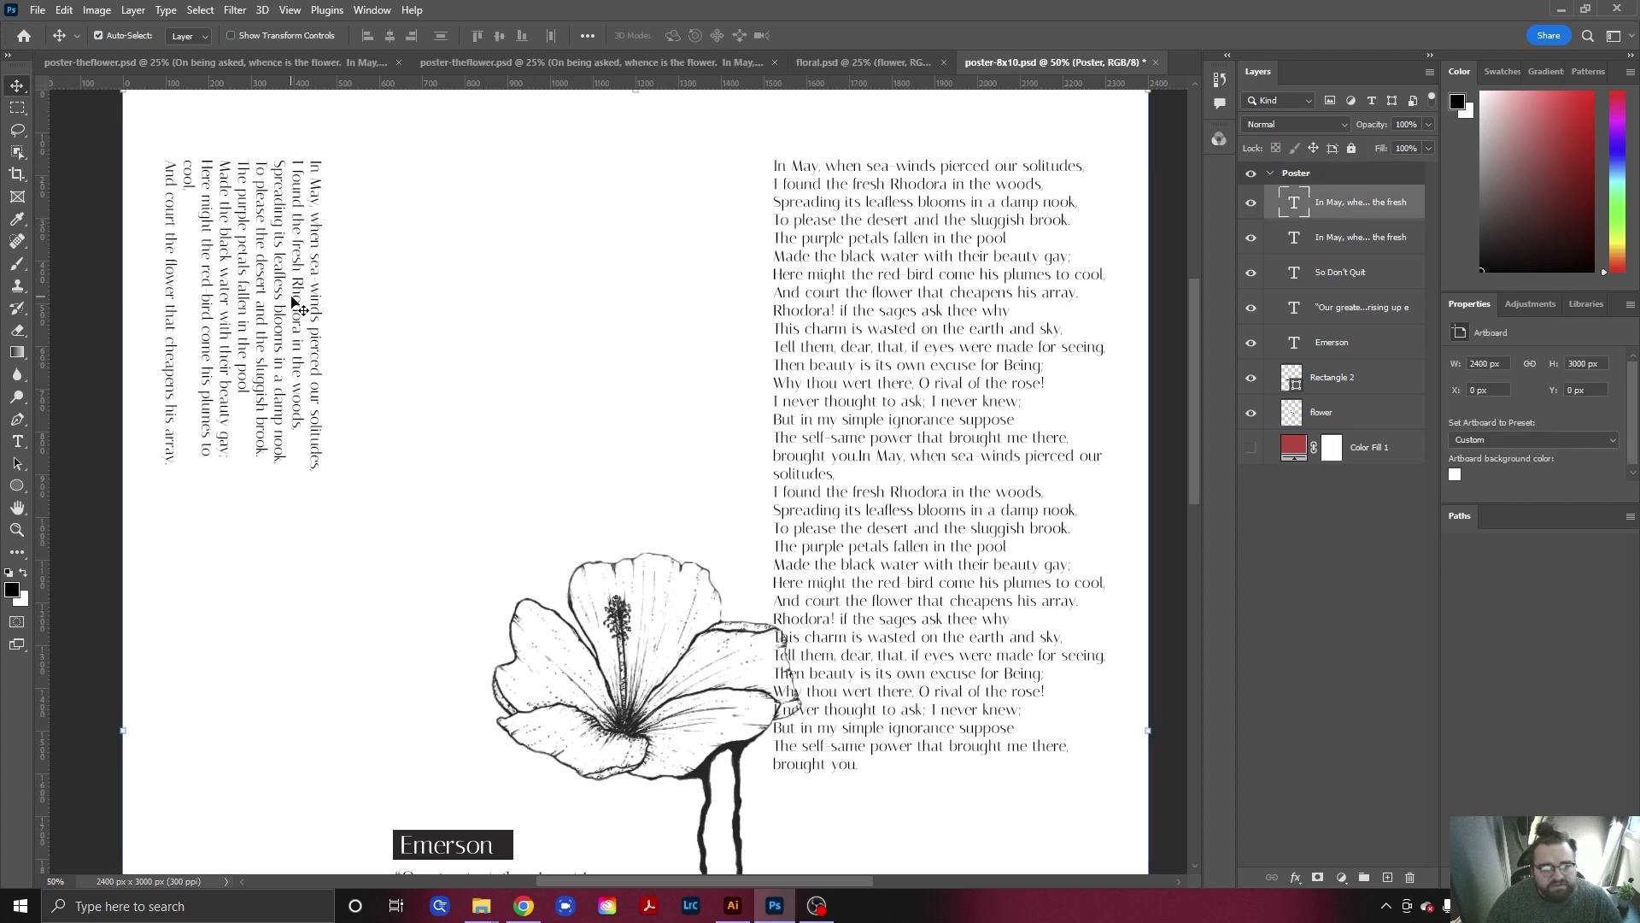
Move the rotated eight-line verse slightly inward and down from the poster's upper-left corner.
{"action": "left_click_drag", "start_coordinate": [299, 307], "coordinate": [330, 302]}
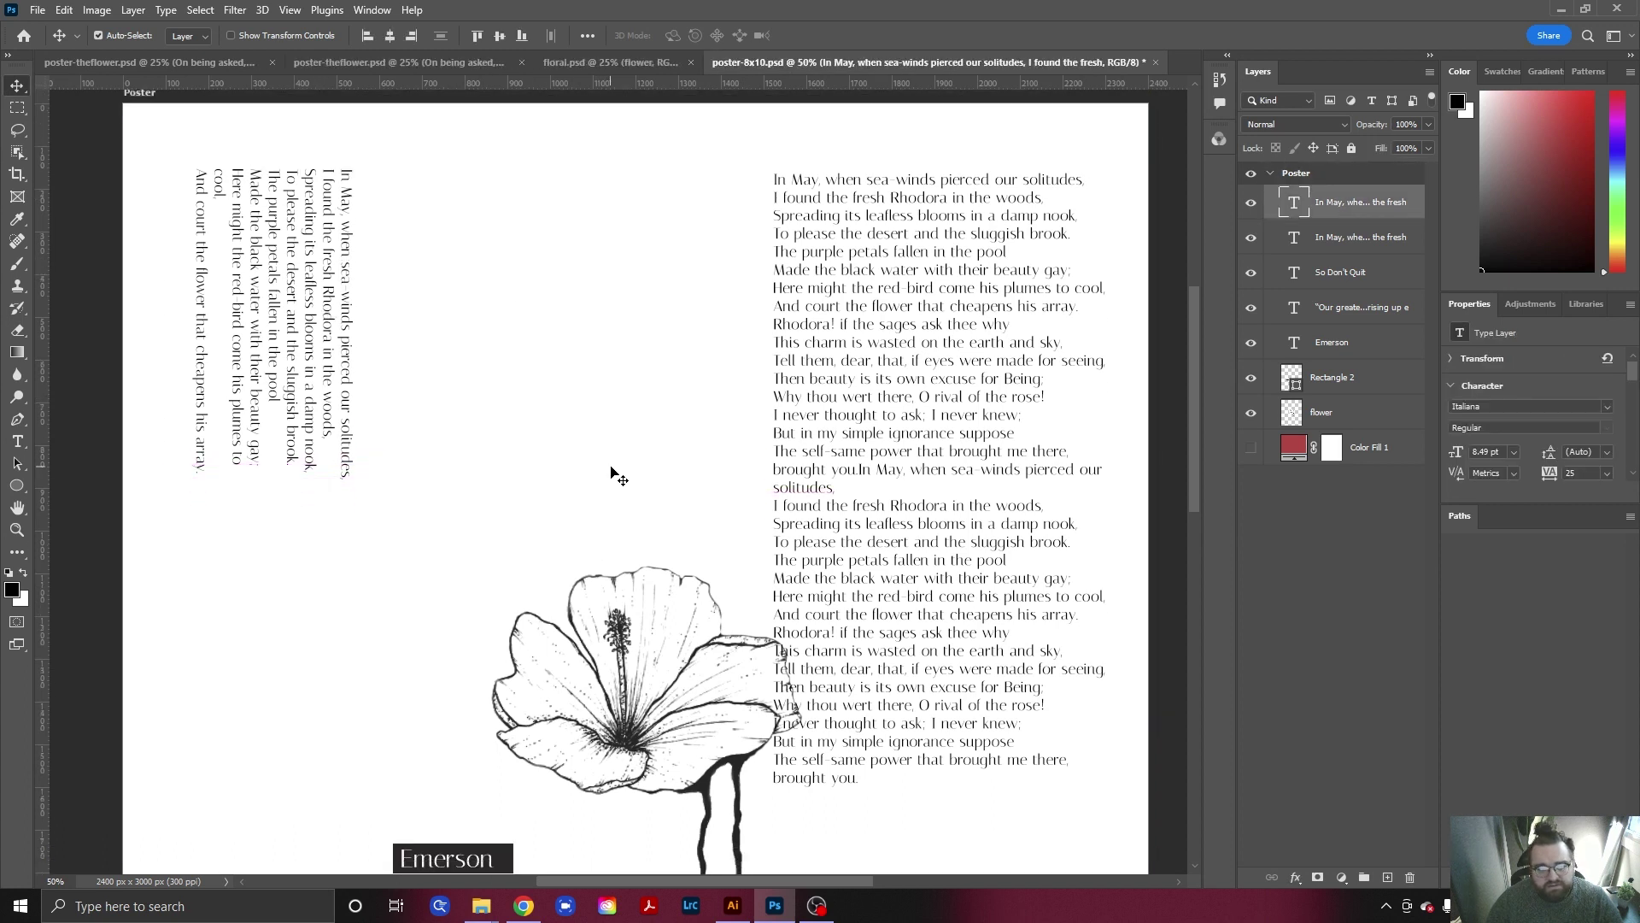
{"action": "left_click_drag", "start_coordinate": [292, 324], "coordinate": [274, 362]}
{"action": "left_click", "coordinate": [173, 113]}
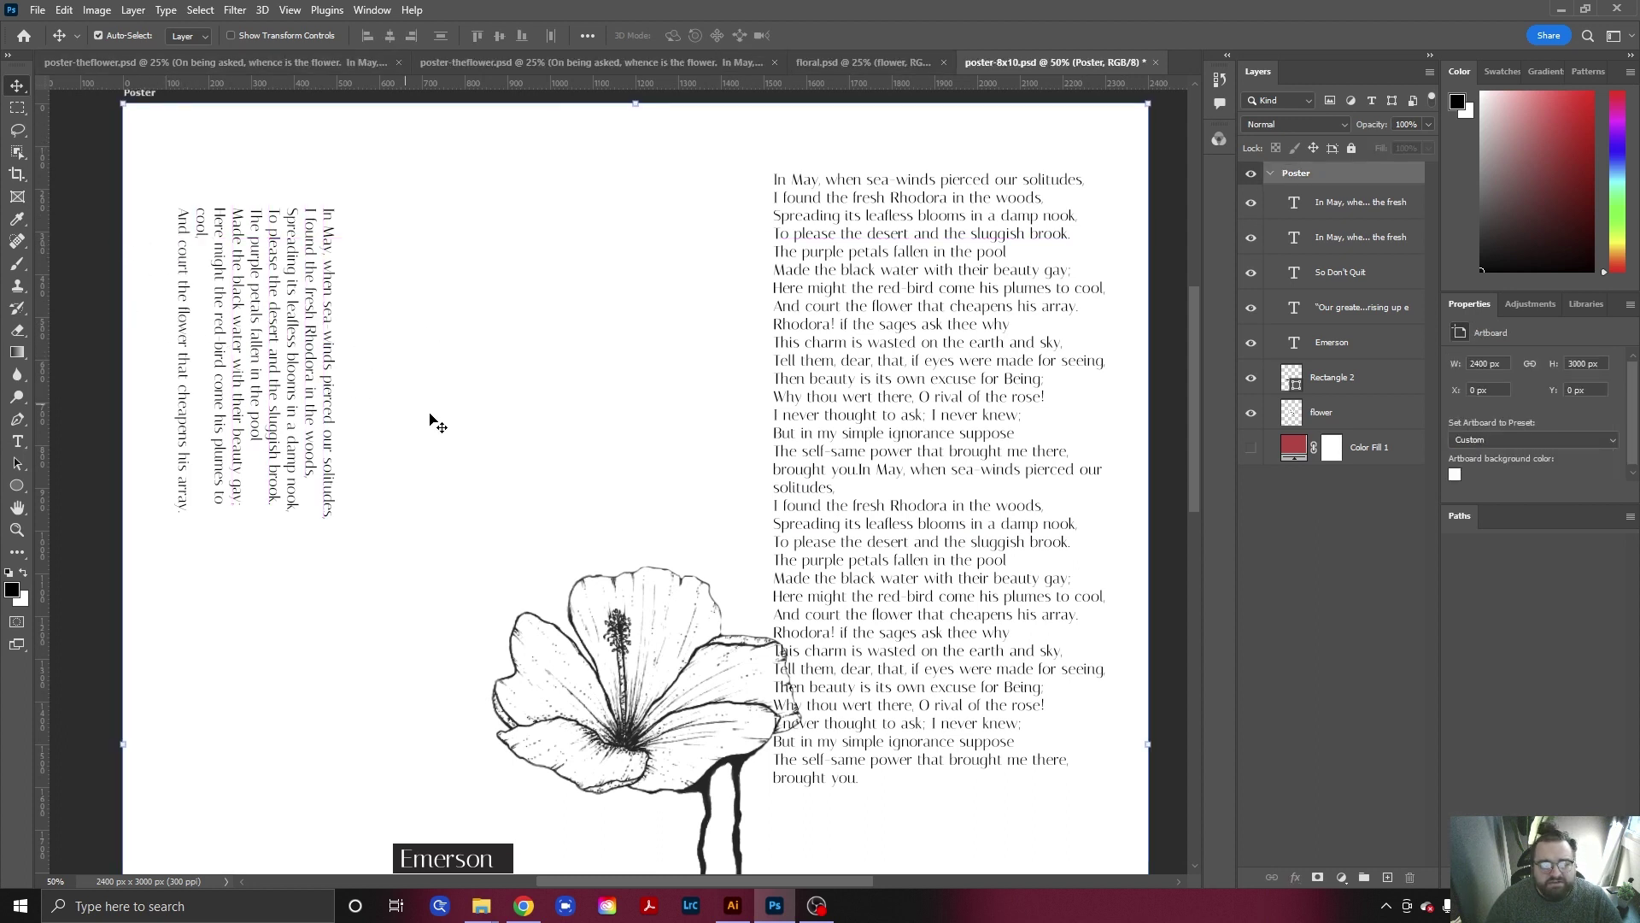
Place a vertical guide just outside the poster's left edge.
{"action": "scroll", "coordinate": [524, 454], "scroll_direction": "up", "scroll_amount": 2}
{"action": "scroll", "coordinate": [524, 453], "scroll_direction": "up", "scroll_amount": 1}
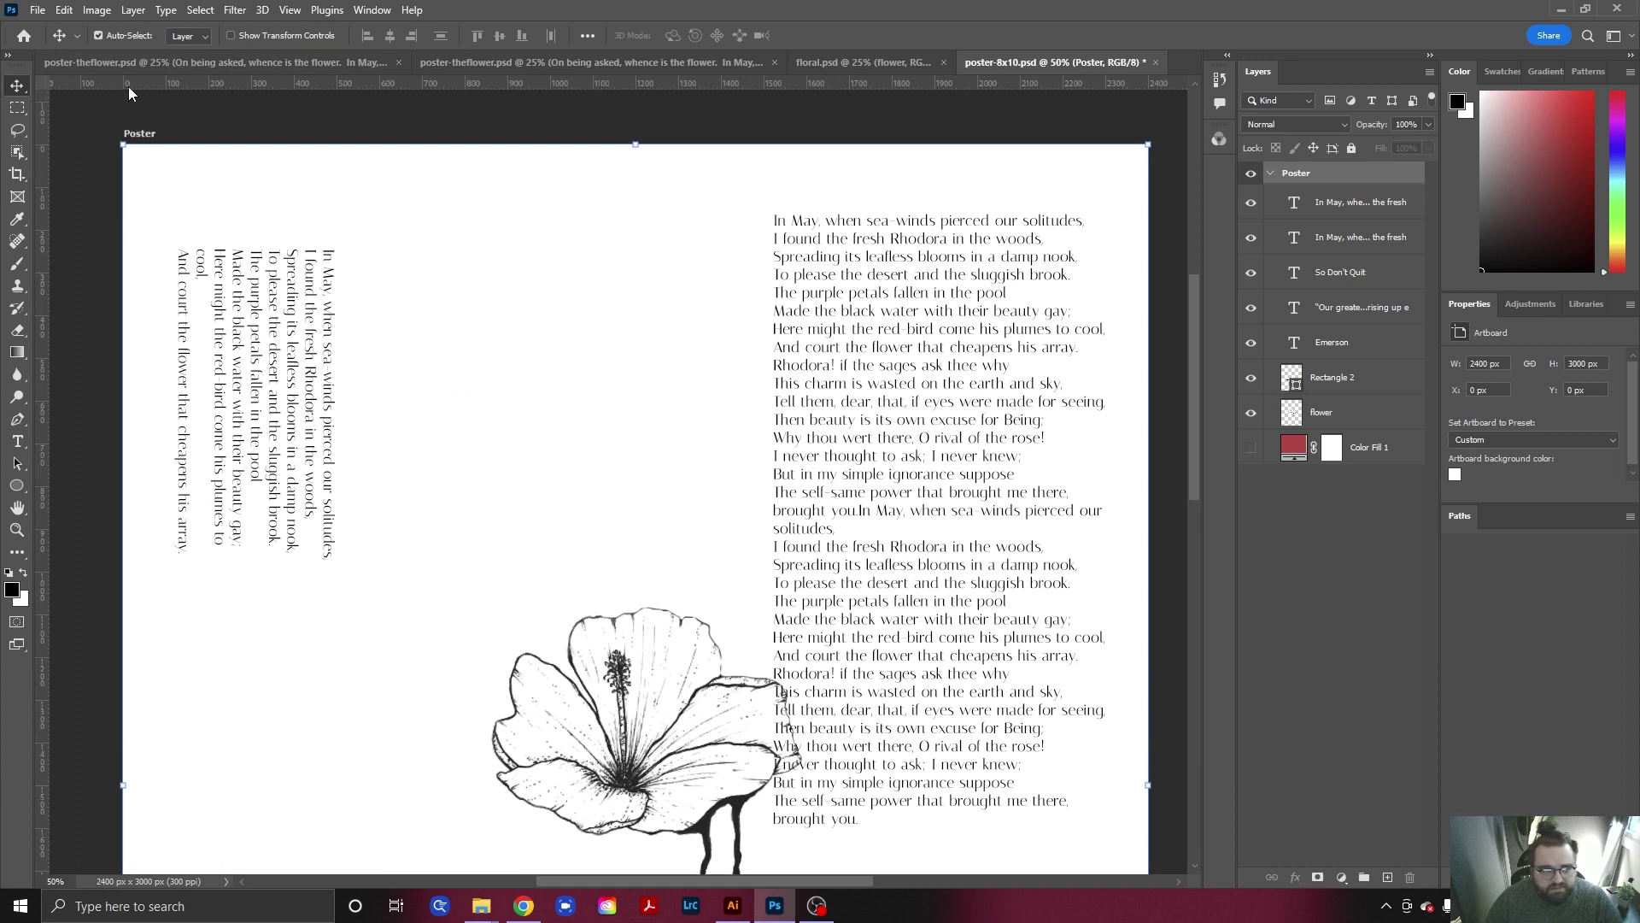
{"action": "left_click_drag", "start_coordinate": [44, 139], "coordinate": [74, 154]}
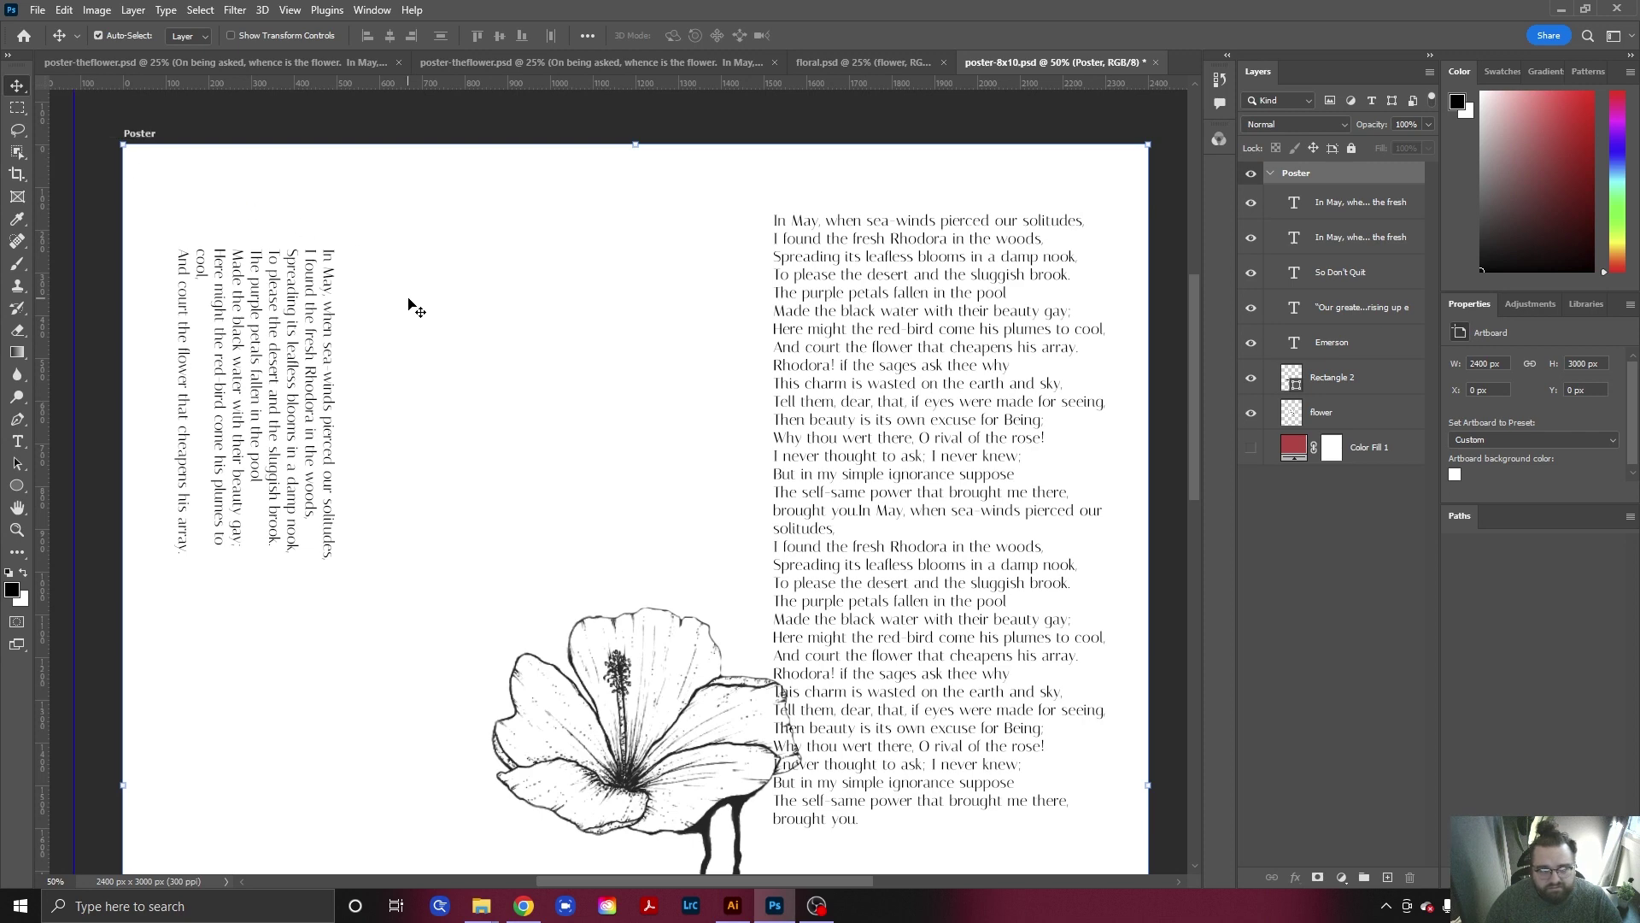
Delete the first eight lines, "In May" to "cheapens his array", from the long poem block.
{"action": "left_click", "coordinate": [897, 327]}
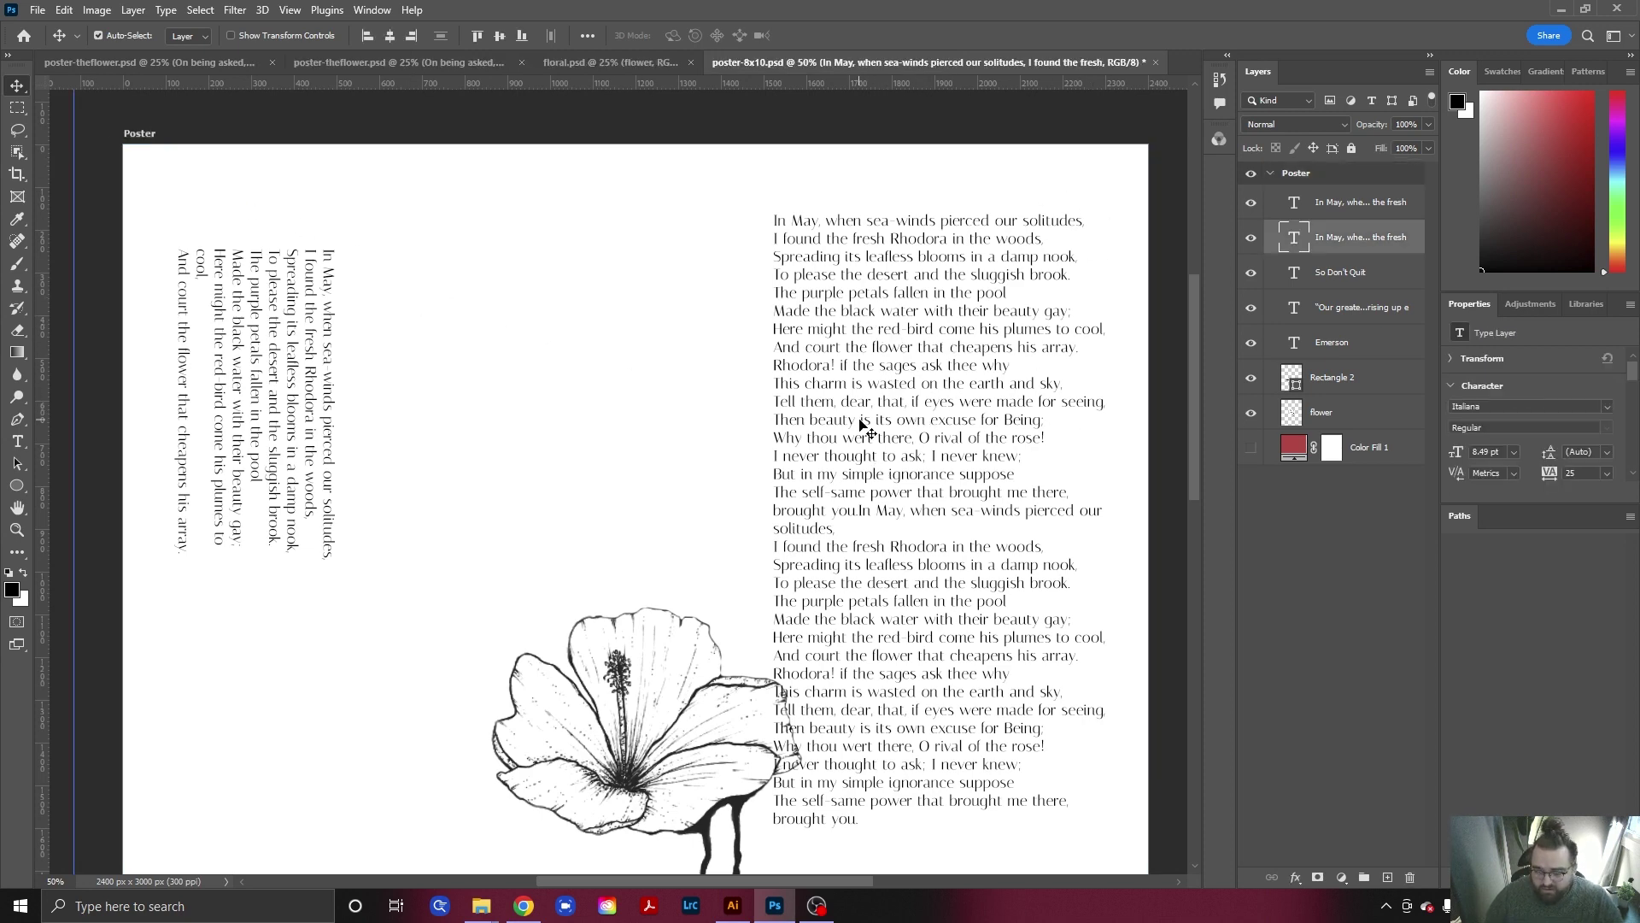
{"action": "double_click", "coordinate": [835, 382]}
{"action": "left_click", "coordinate": [872, 364]}
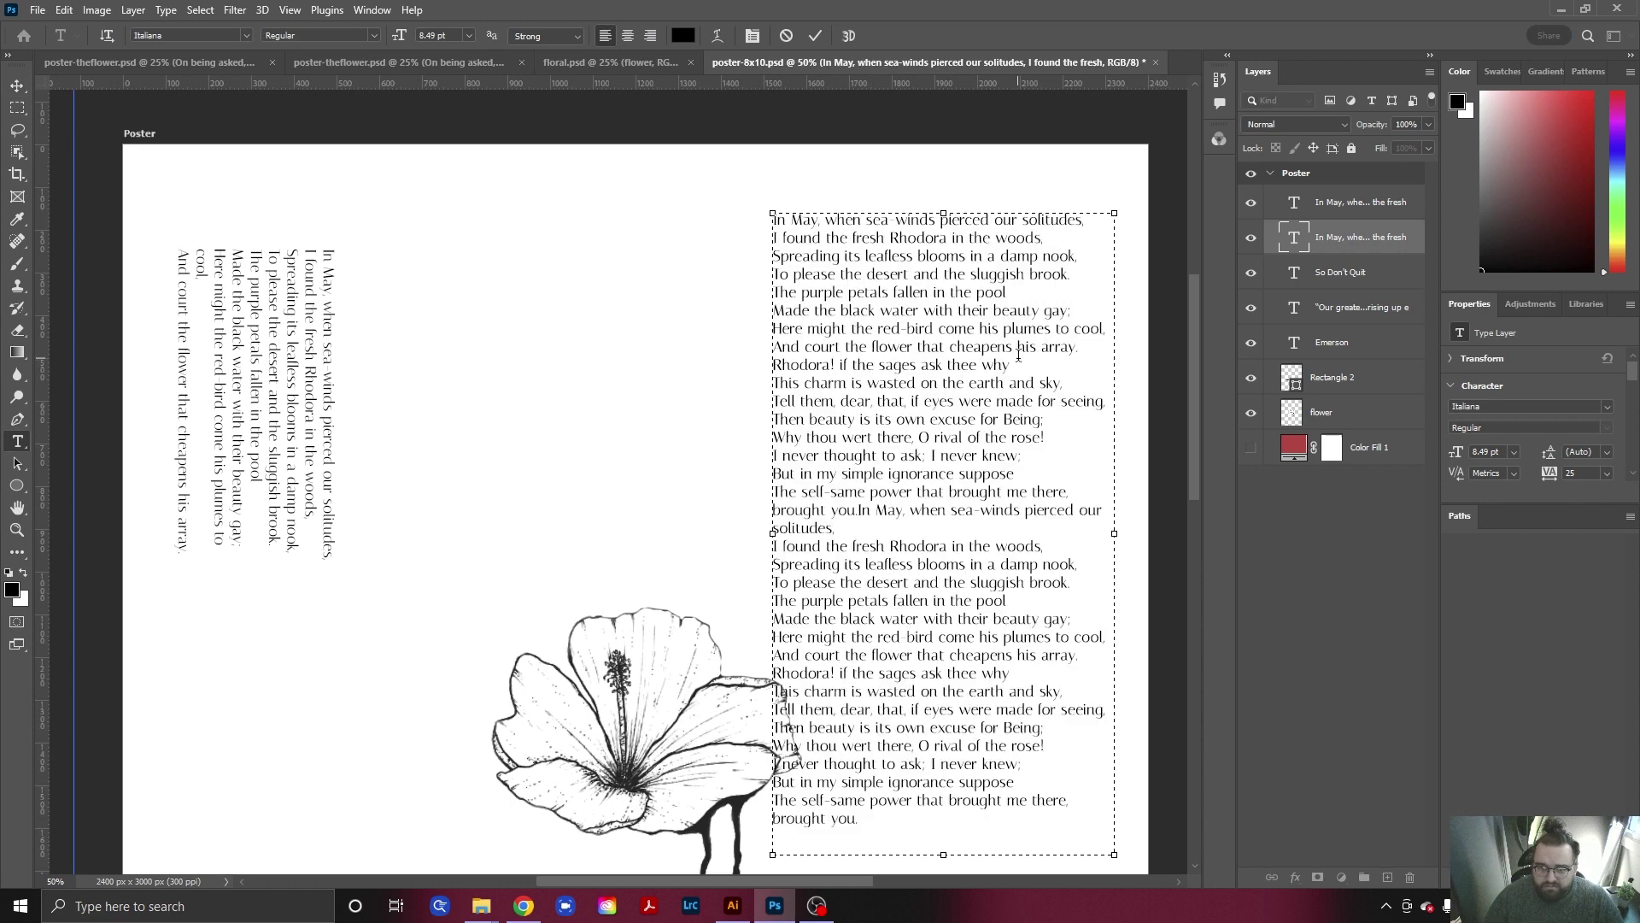
{"action": "left_click_drag", "start_coordinate": [1087, 353], "coordinate": [665, 216]}
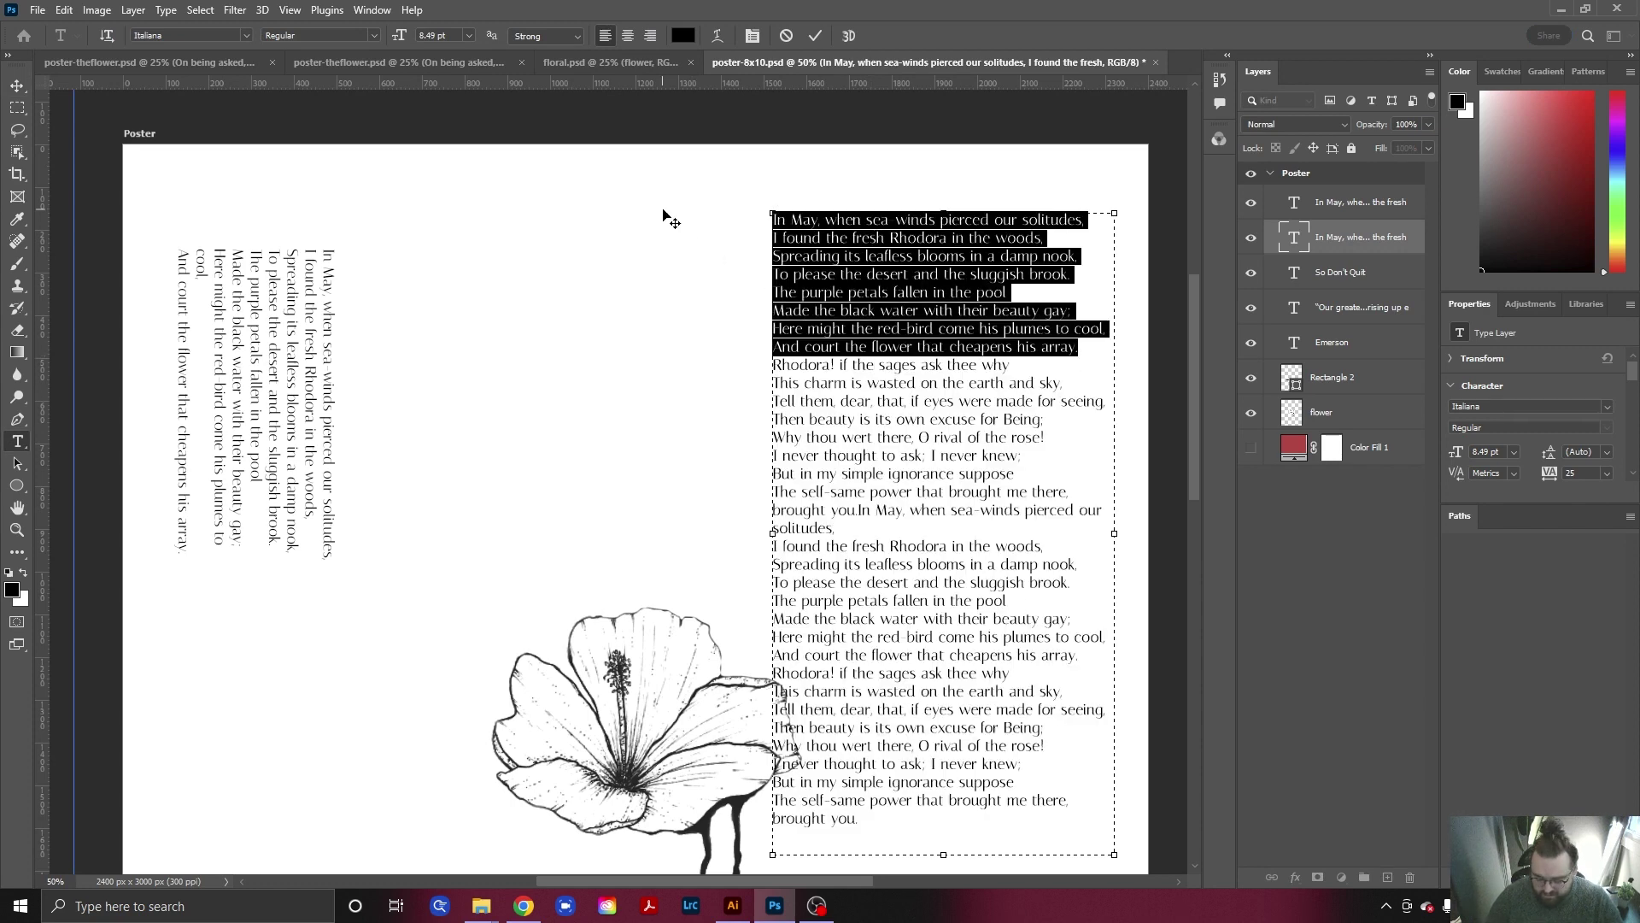
{"action": "key", "text": "BackSpace"}
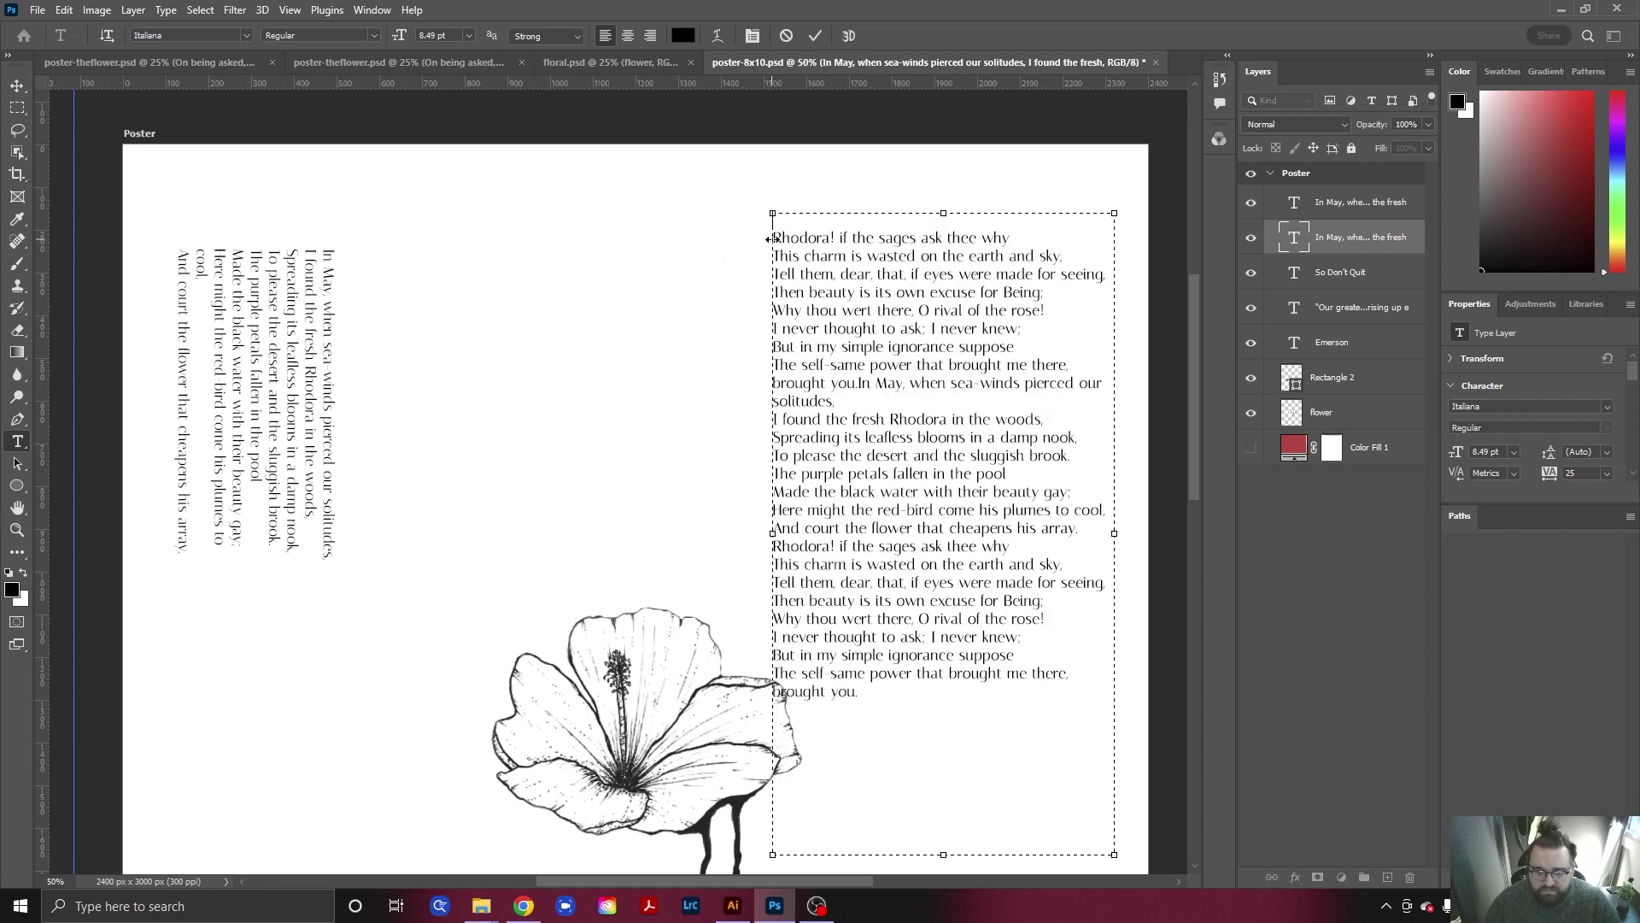
Select the long poem block's lines from "Rhodora! if the sages ask thee why" into "Why thou wert there, O rival of the rose!".
{"action": "left_click_drag", "start_coordinate": [774, 240], "coordinate": [954, 308]}
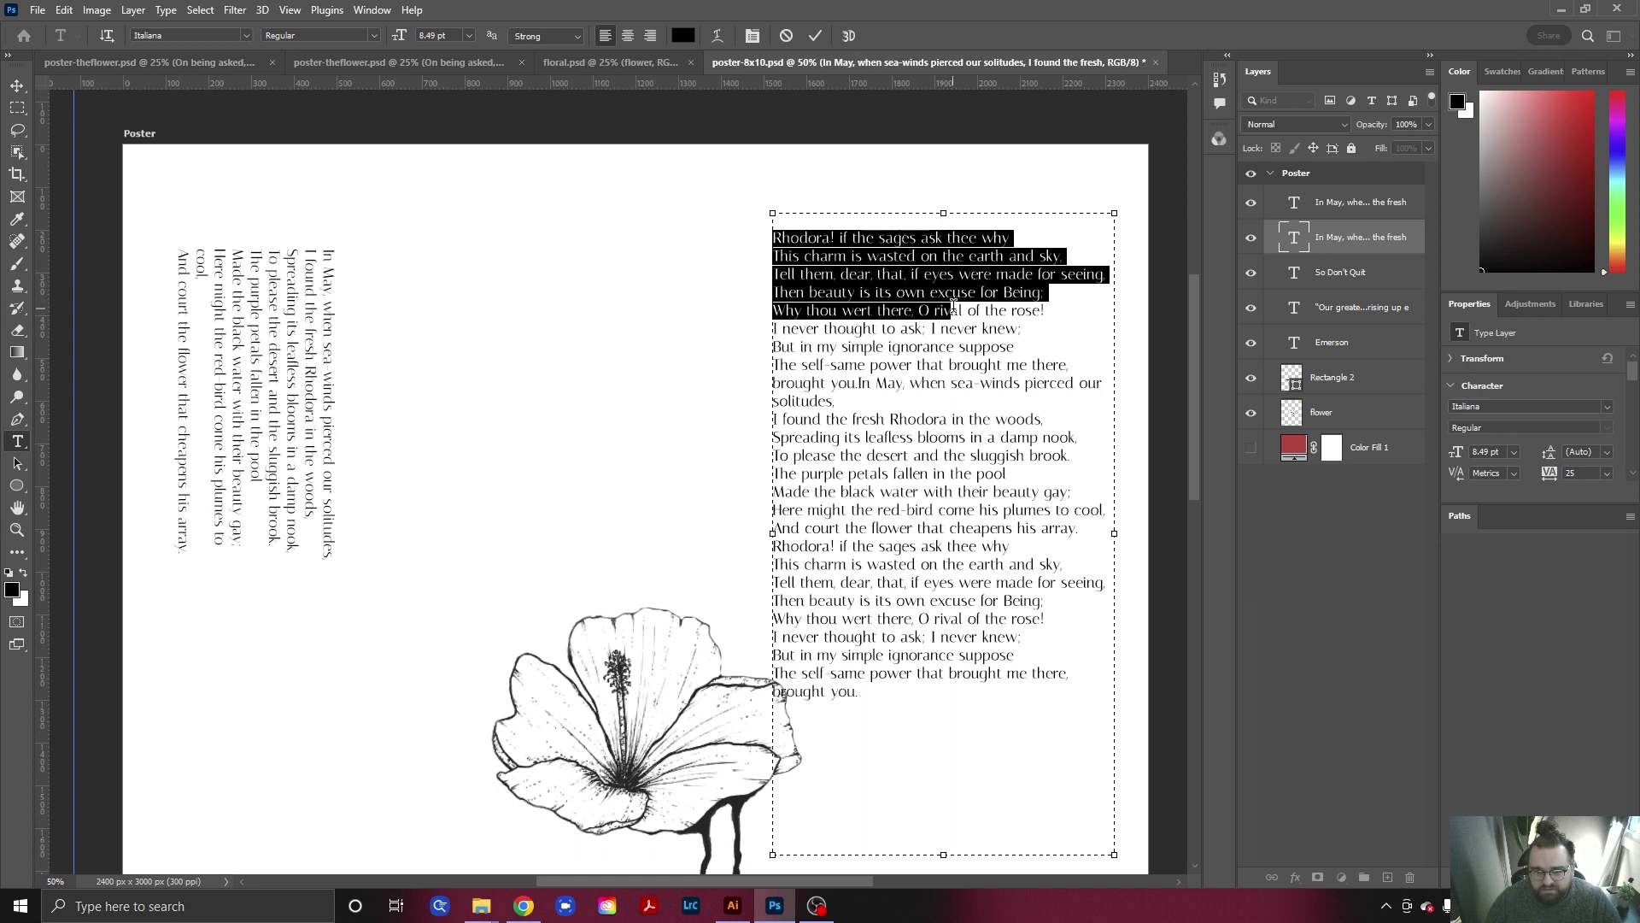
Copy the passage from "Rhodora! if the sages ask thee why" through "solitudes" in the horizontal poem text.
{"action": "left_click_drag", "start_coordinate": [954, 309], "coordinate": [1009, 395]}
{"action": "key", "text": "ctrl+c"}
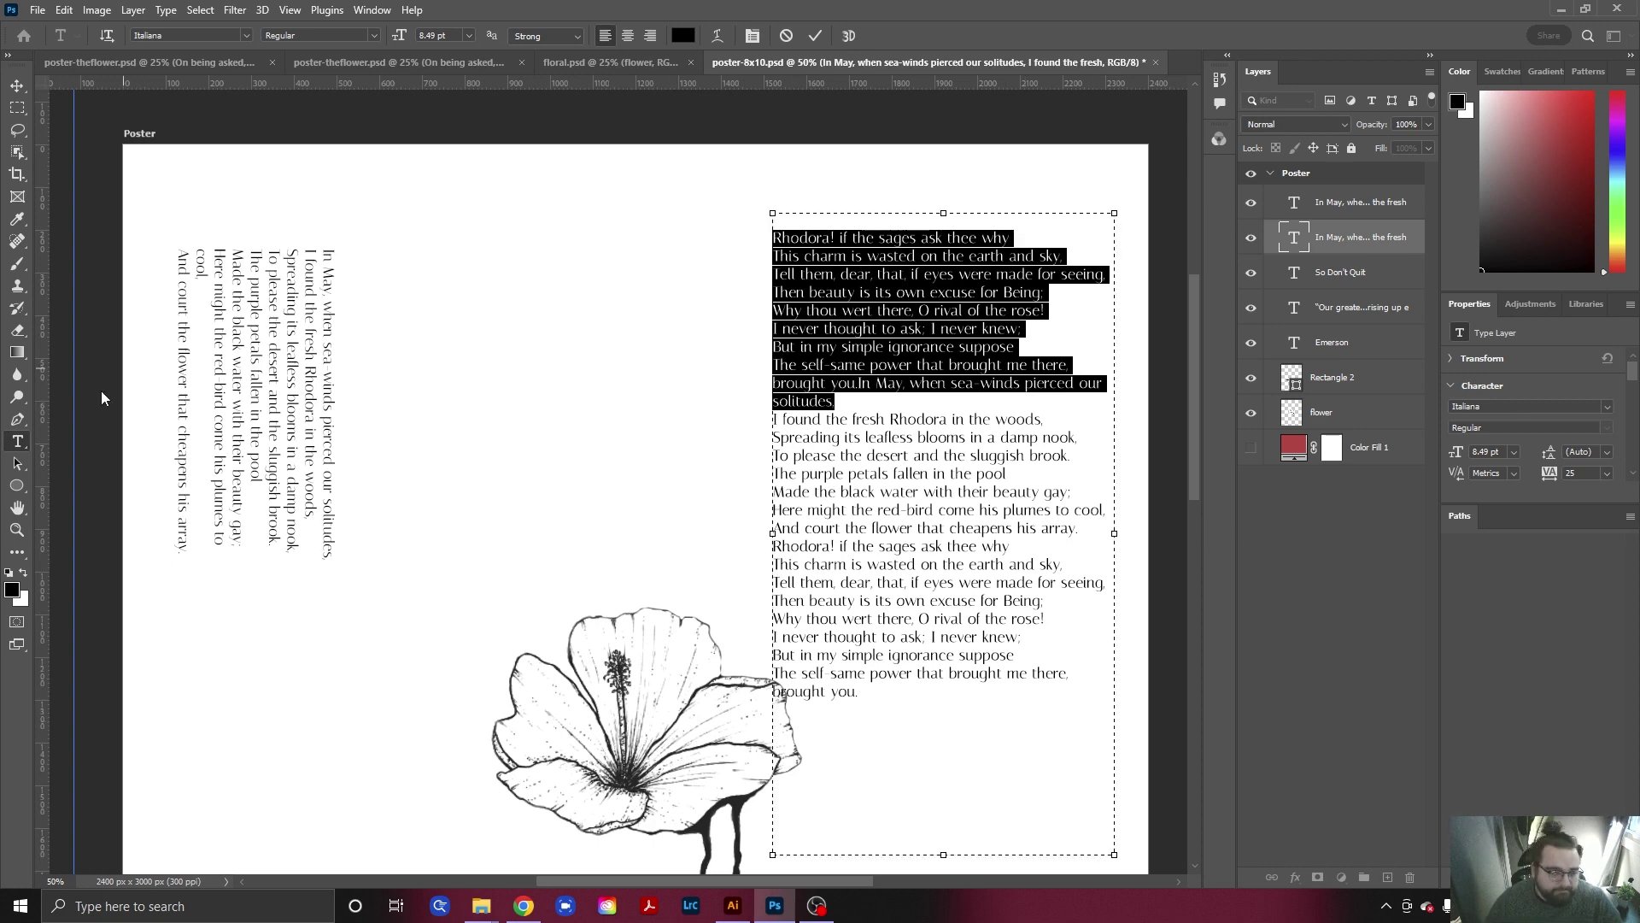
Lengthen the rotated poem text box so that "cool" fits on the same line as "Here might the red-bird come his plumes to".
{"action": "left_click", "coordinate": [293, 491]}
{"action": "key", "text": "ctrl+a"}
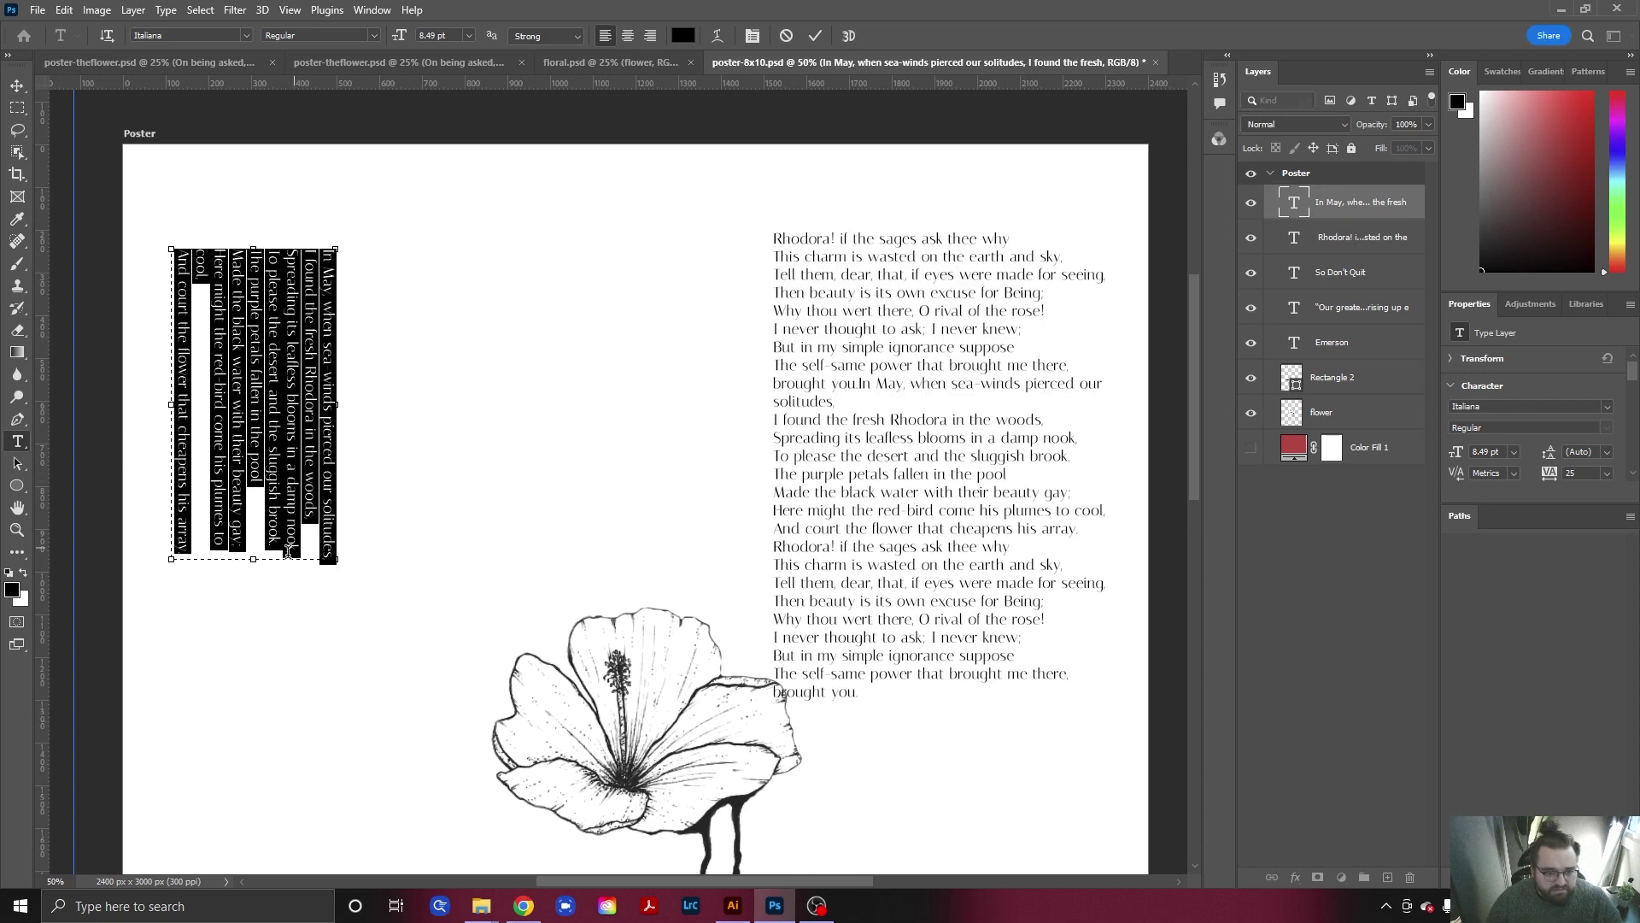
{"action": "left_click_drag", "start_coordinate": [252, 563], "coordinate": [254, 591]}
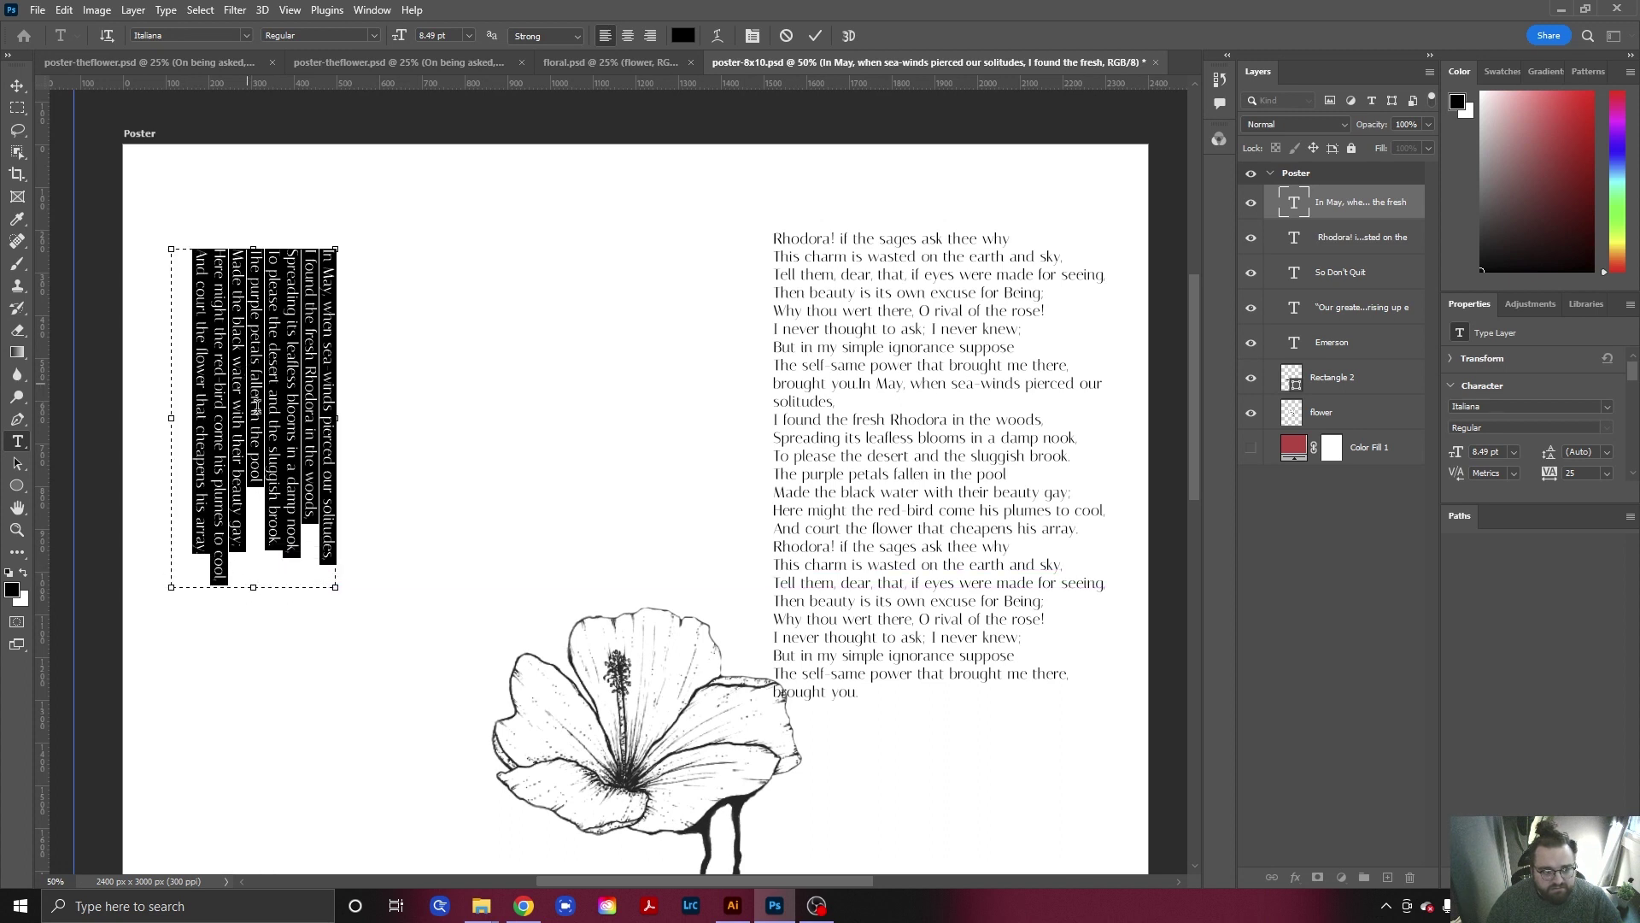
{"action": "left_click", "coordinate": [17, 86]}
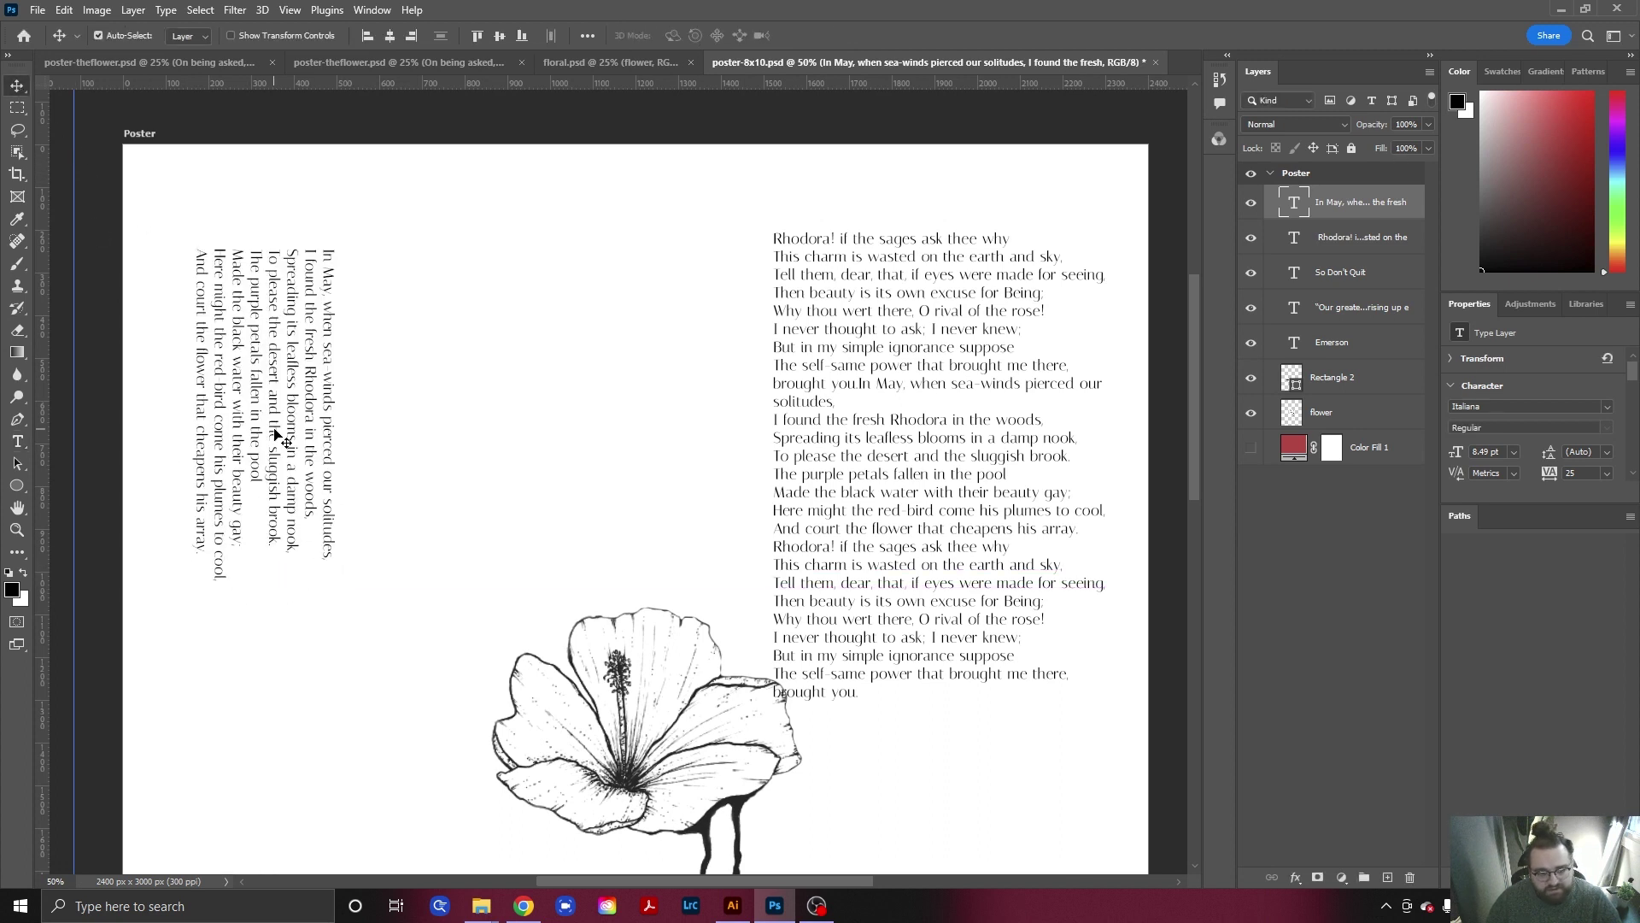
Create a new paragraph text box between the rotated and horizontal poem texts and paste the copied passage into it.
{"action": "key", "text": "t"}
{"action": "left_click_drag", "start_coordinate": [419, 262], "coordinate": [748, 441]}
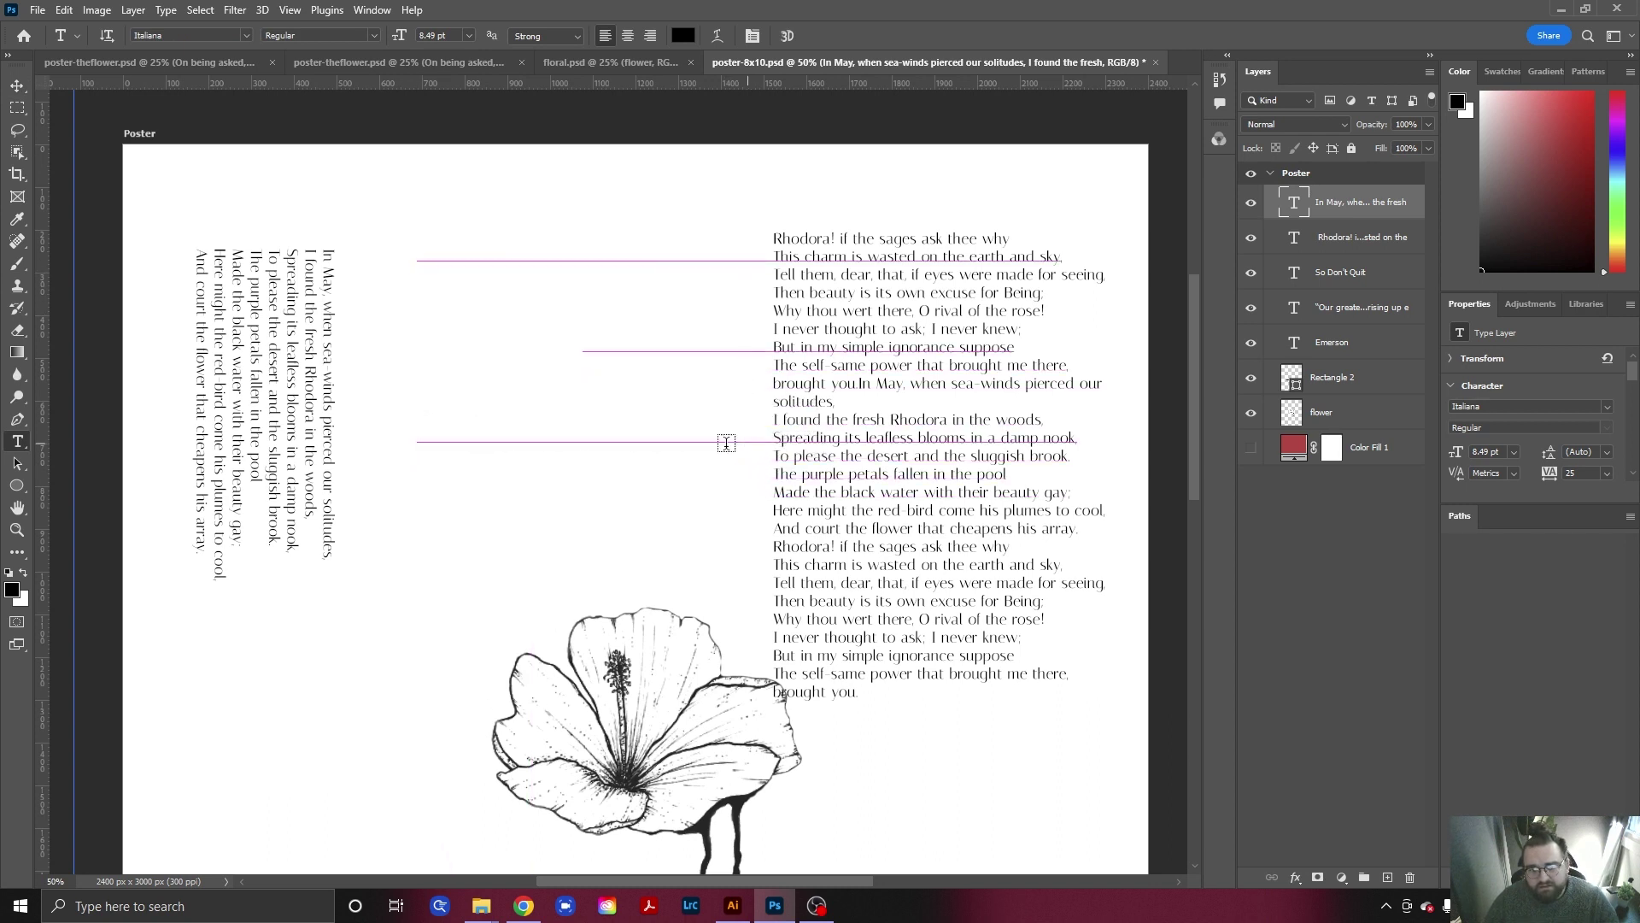
{"action": "key", "text": "ctrl+v"}
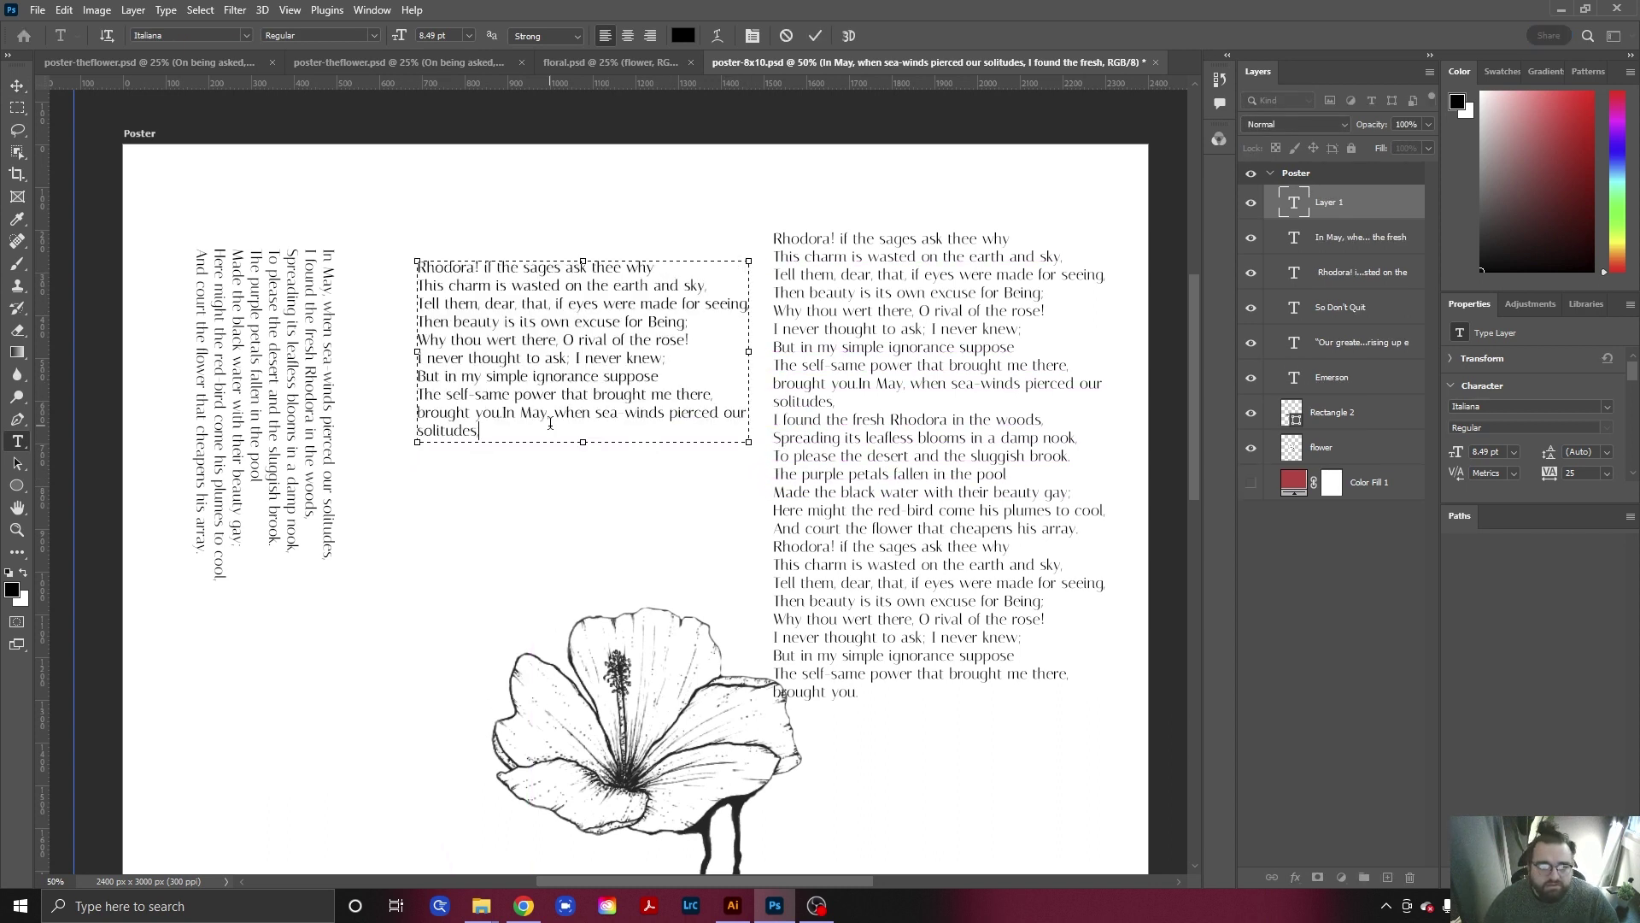
{"action": "left_click", "coordinate": [17, 86]}
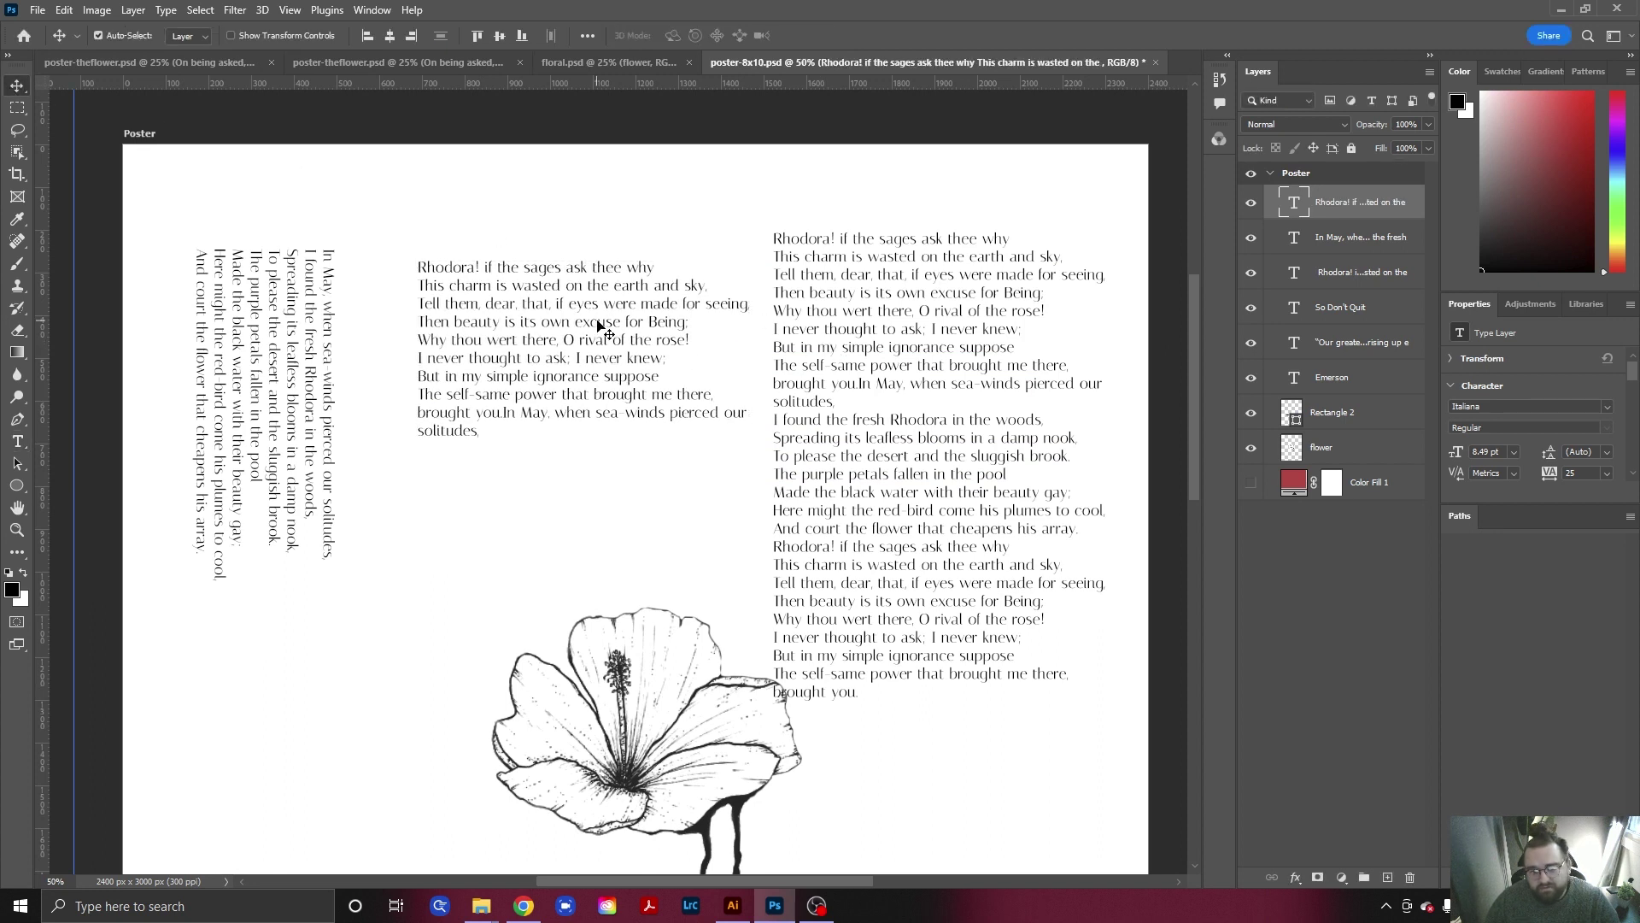
Rotate the newly pasted poem text 90° clockwise.
{"action": "key", "text": "ctrl"}
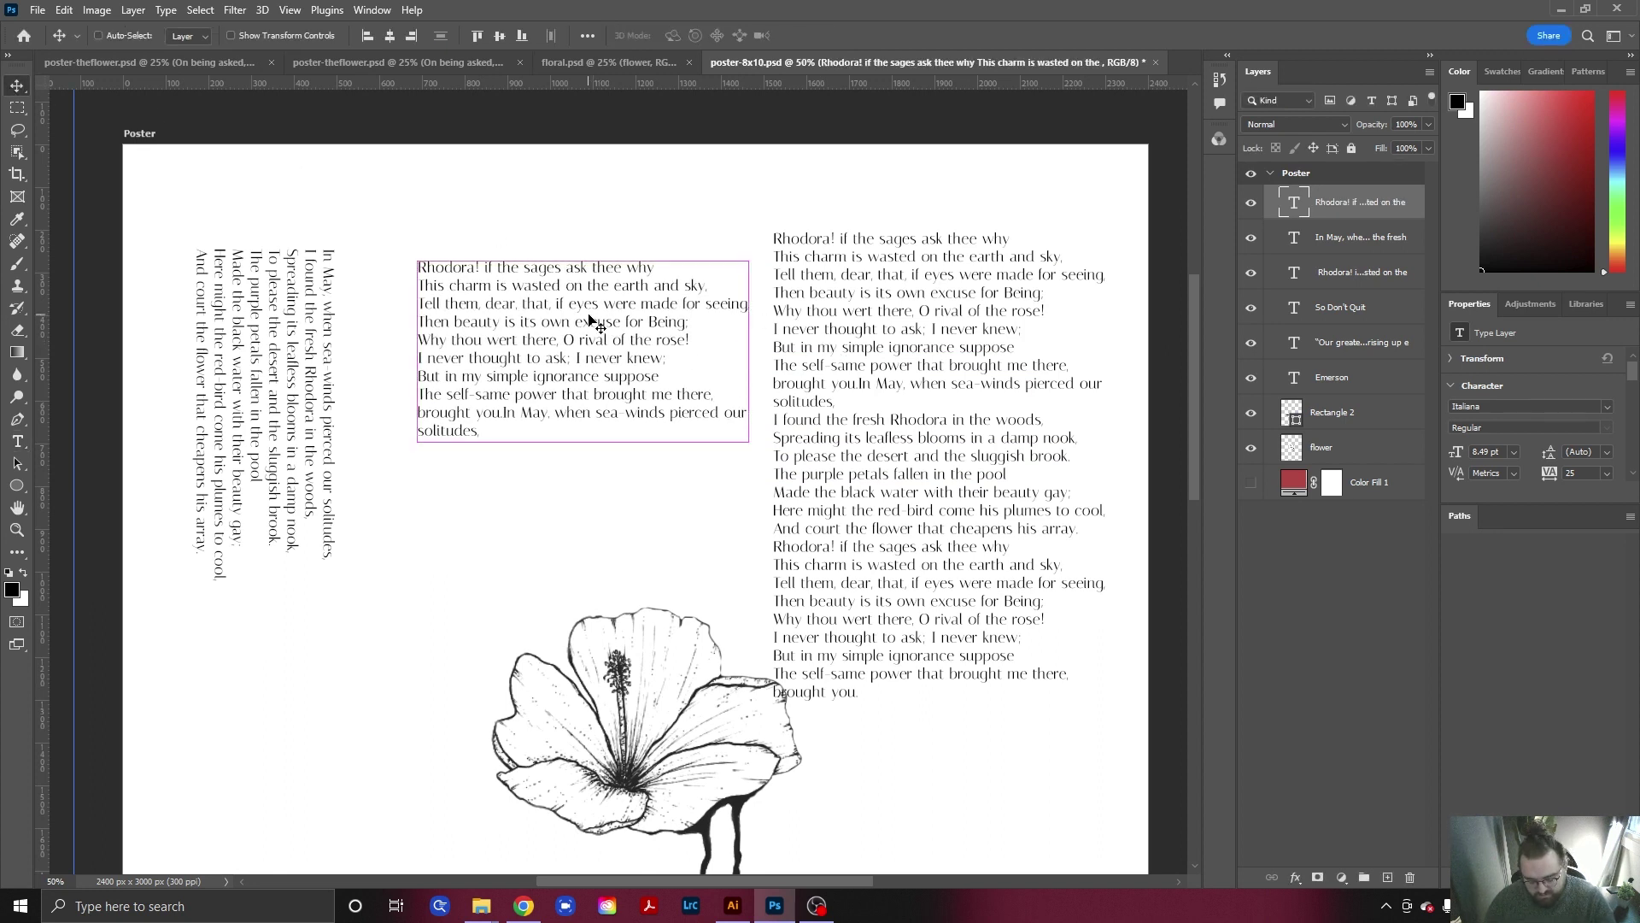
{"action": "key", "text": "ctrl+t"}
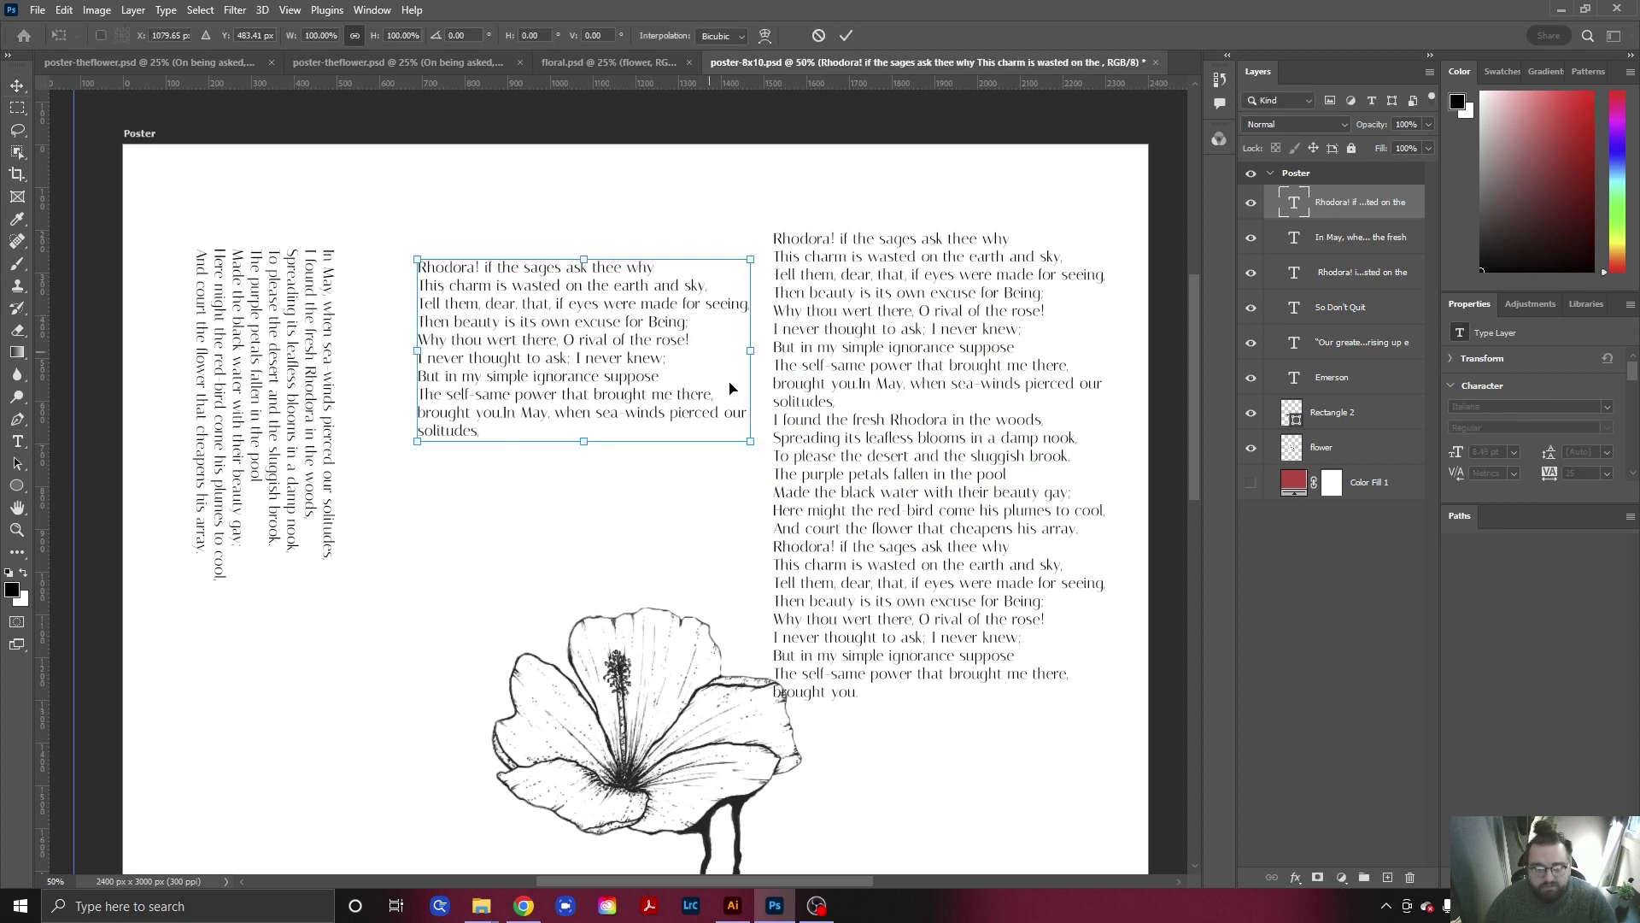
{"action": "left_click_drag", "start_coordinate": [772, 462], "coordinate": [458, 556]}
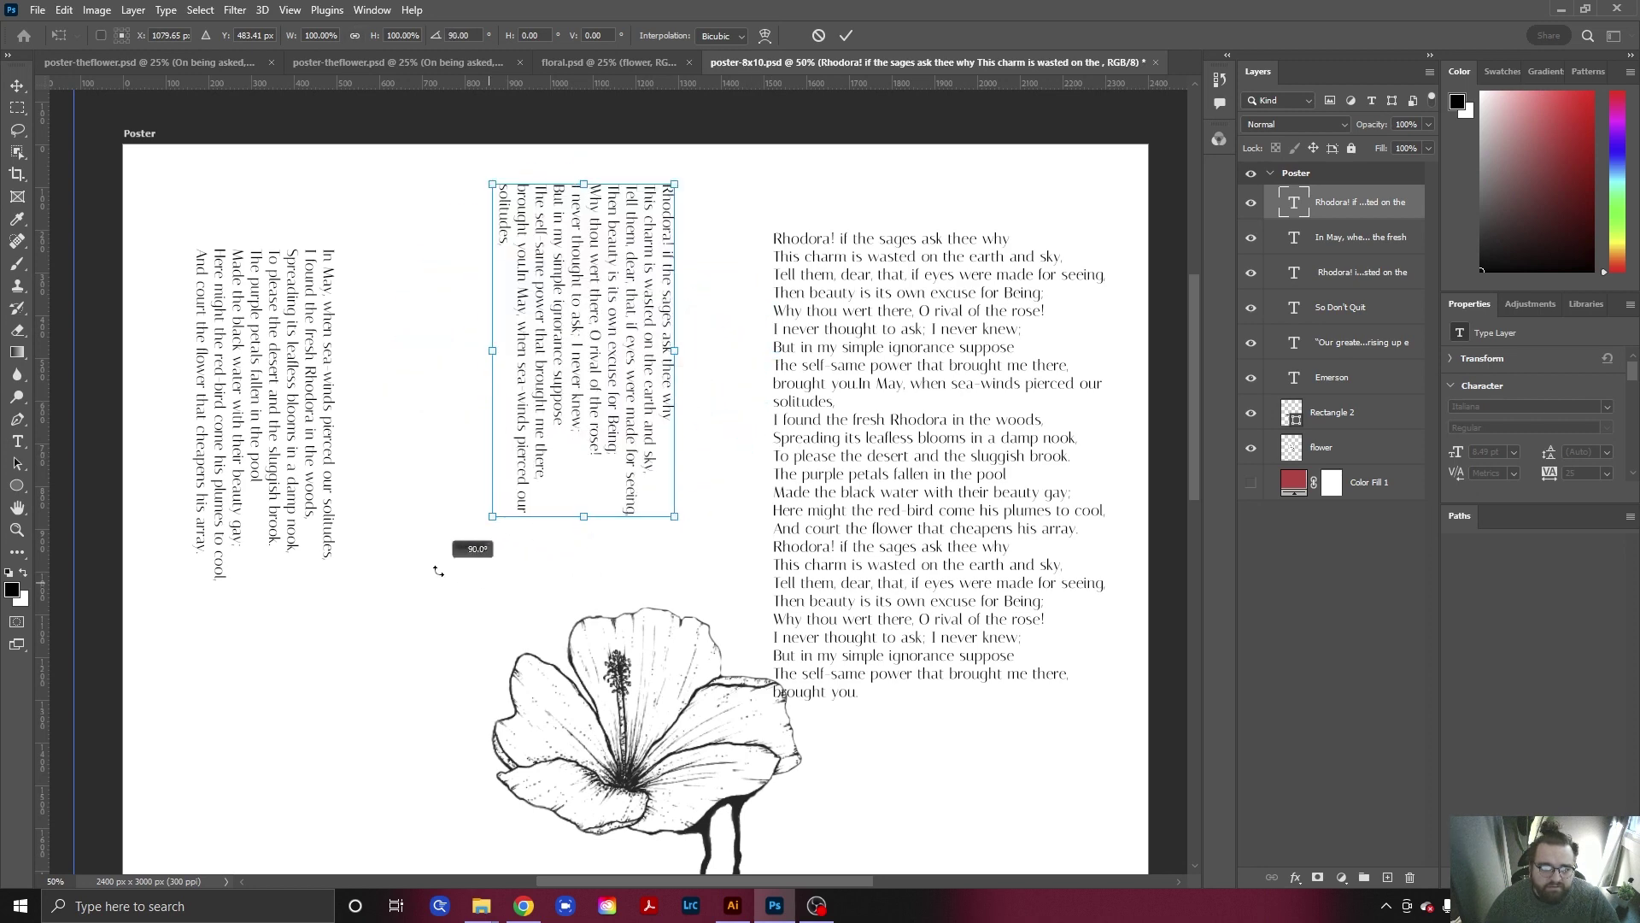
Move the newly rotated passage directly beneath the first rotated stanza along the poster's left margin and apply the transform.
{"action": "left_click_drag", "start_coordinate": [555, 343], "coordinate": [218, 758]}
{"action": "scroll", "coordinate": [218, 758], "scroll_direction": "down", "scroll_amount": 5}
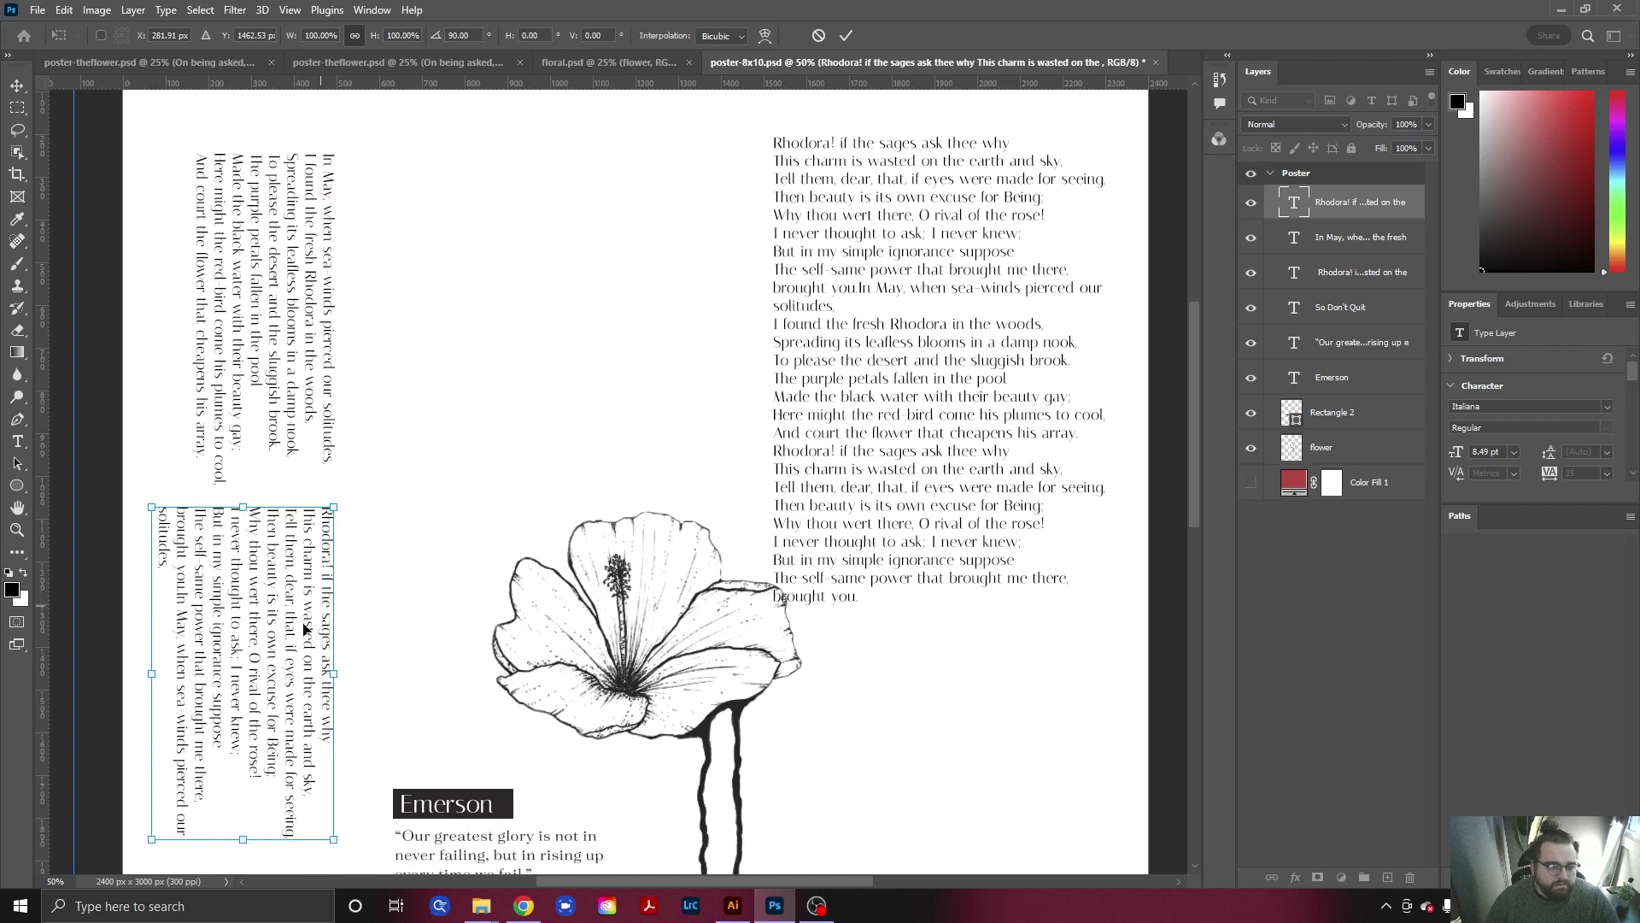
{"action": "left_click_drag", "start_coordinate": [243, 691], "coordinate": [274, 773]}
{"action": "key", "text": "ctrl+z"}
{"action": "left_click_drag", "start_coordinate": [269, 487], "coordinate": [277, 491]}
{"action": "scroll", "coordinate": [463, 400], "scroll_direction": "up", "scroll_amount": 2}
{"action": "scroll", "coordinate": [464, 400], "scroll_direction": "up", "scroll_amount": 3}
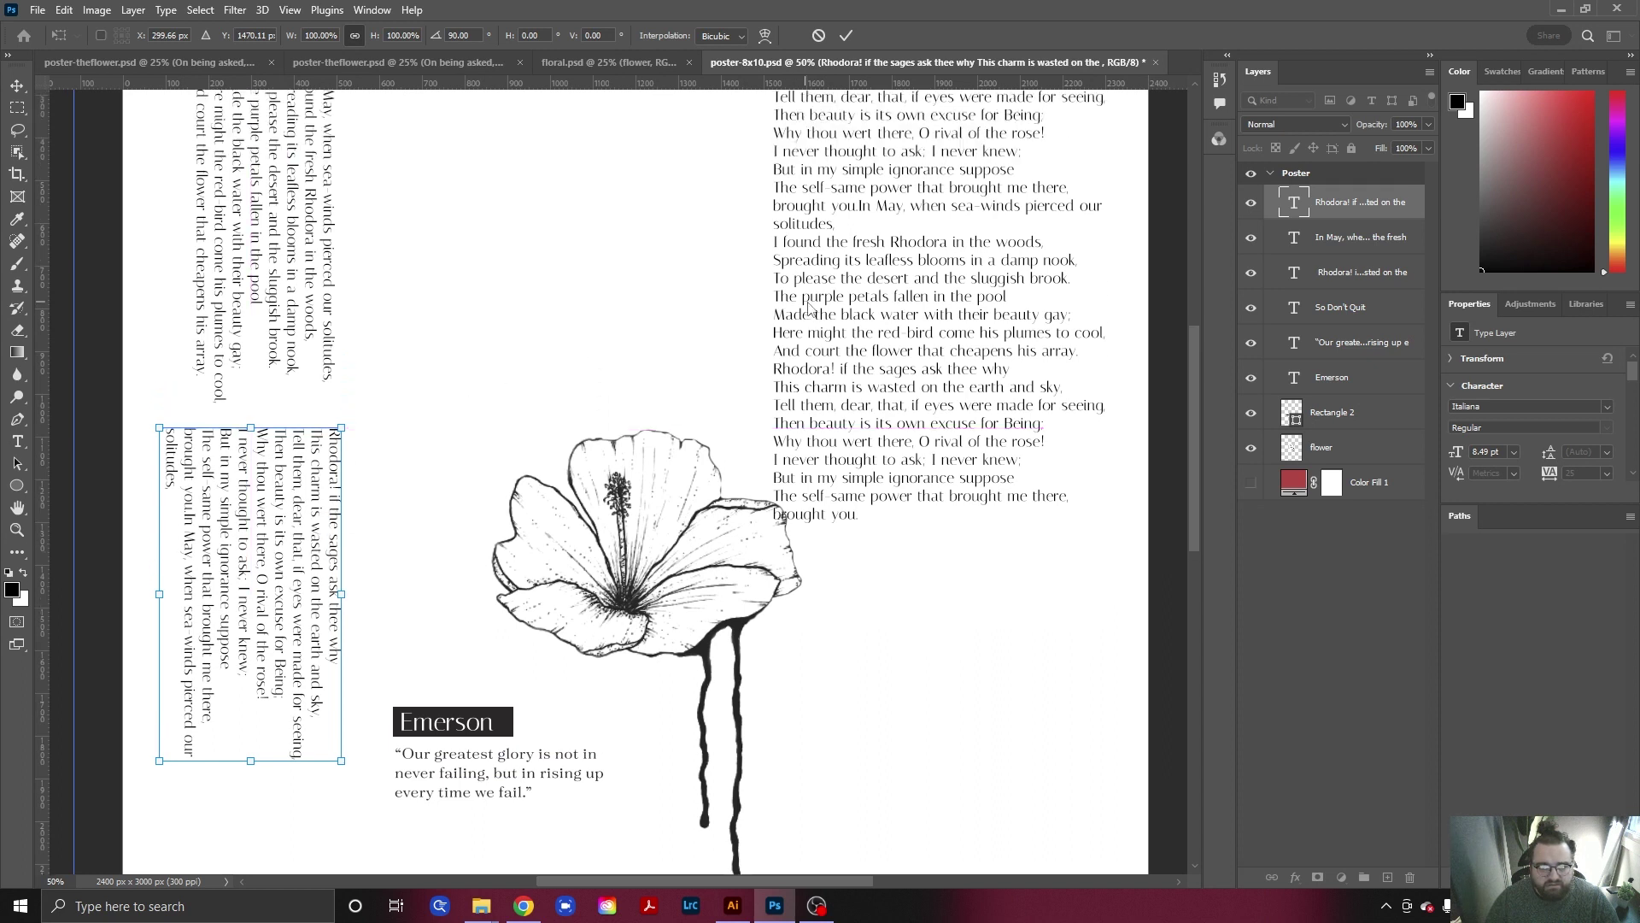
{"action": "key", "text": "Return"}
{"action": "left_click", "coordinate": [889, 214]}
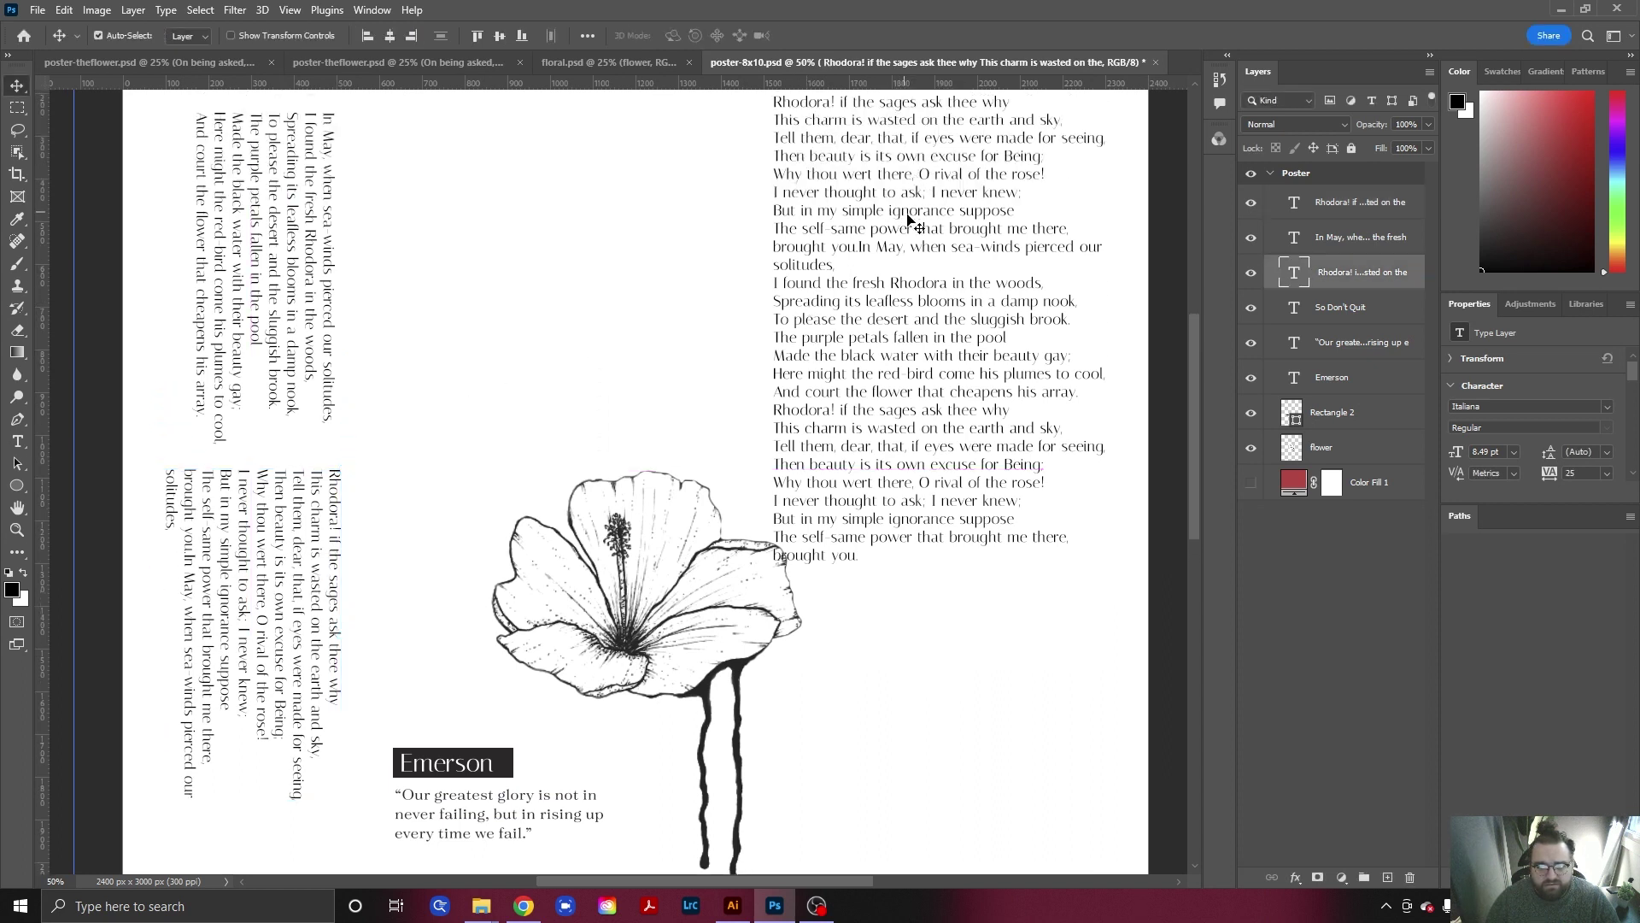
{"action": "scroll", "coordinate": [905, 234], "scroll_direction": "up", "scroll_amount": 2}
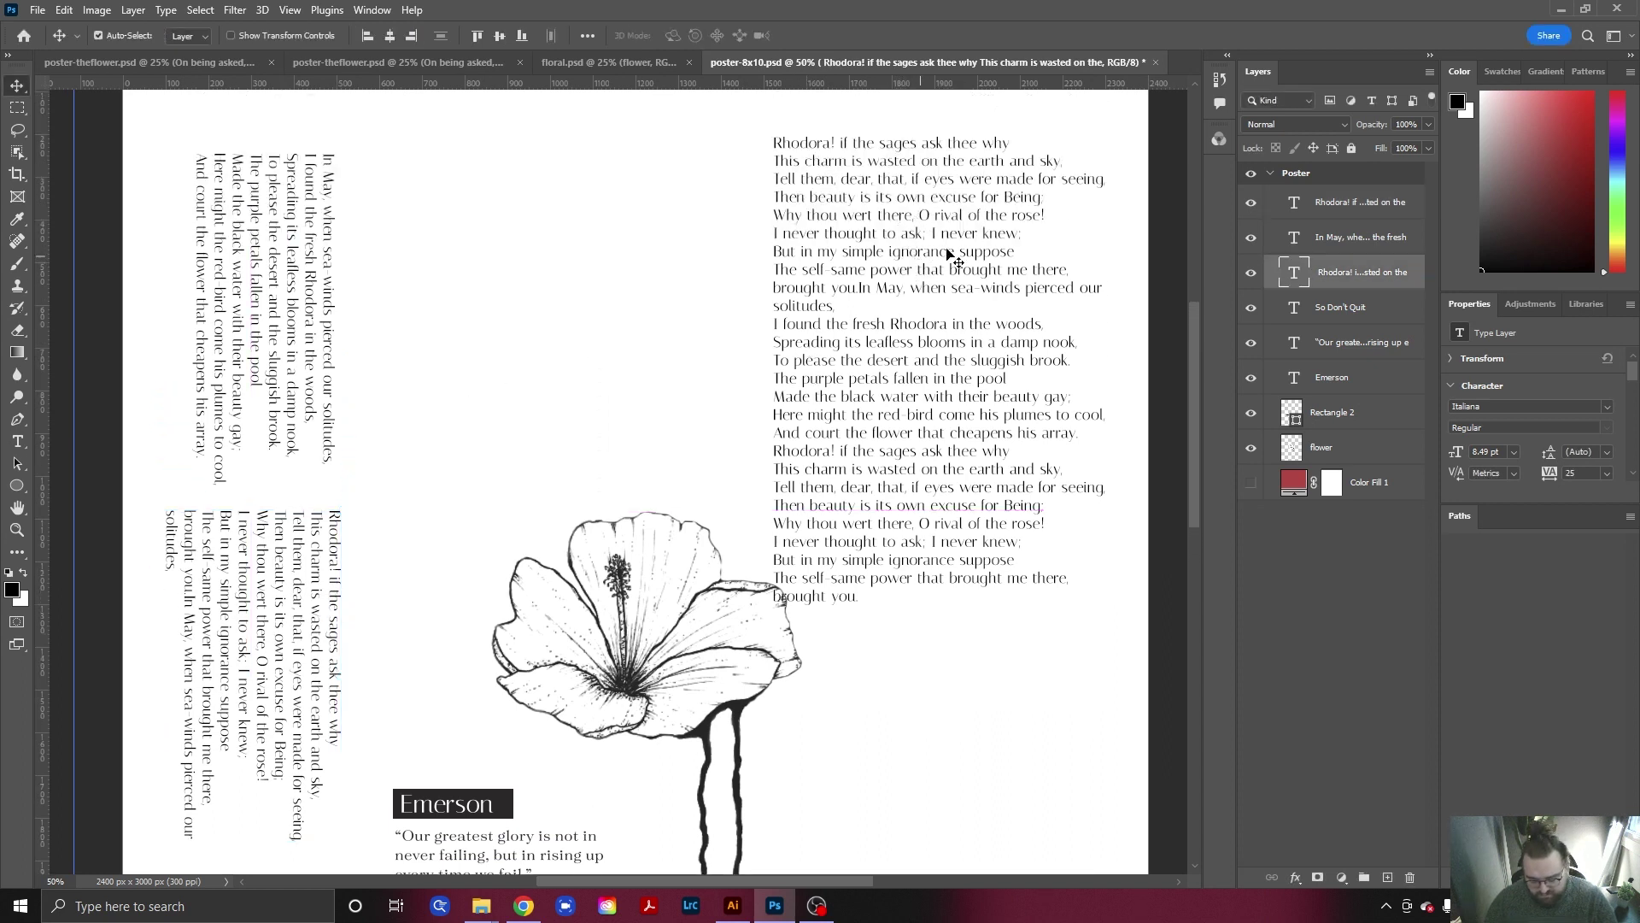
{"action": "key", "text": "ctrl+t"}
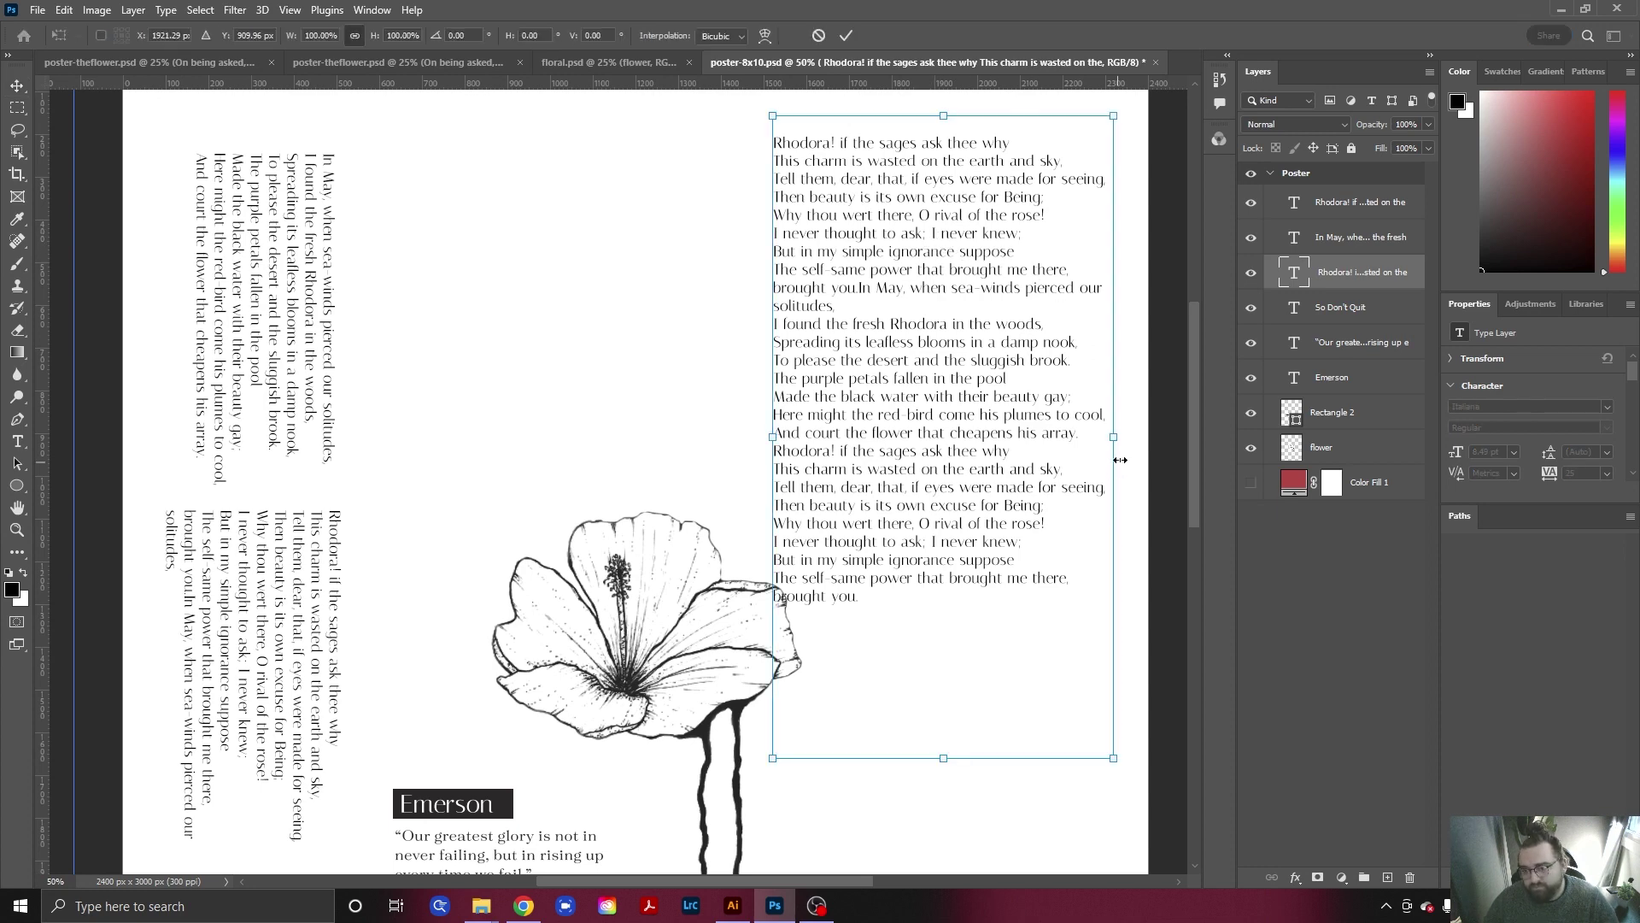
{"action": "scroll", "coordinate": [299, 318], "scroll_direction": "down", "scroll_amount": 1}
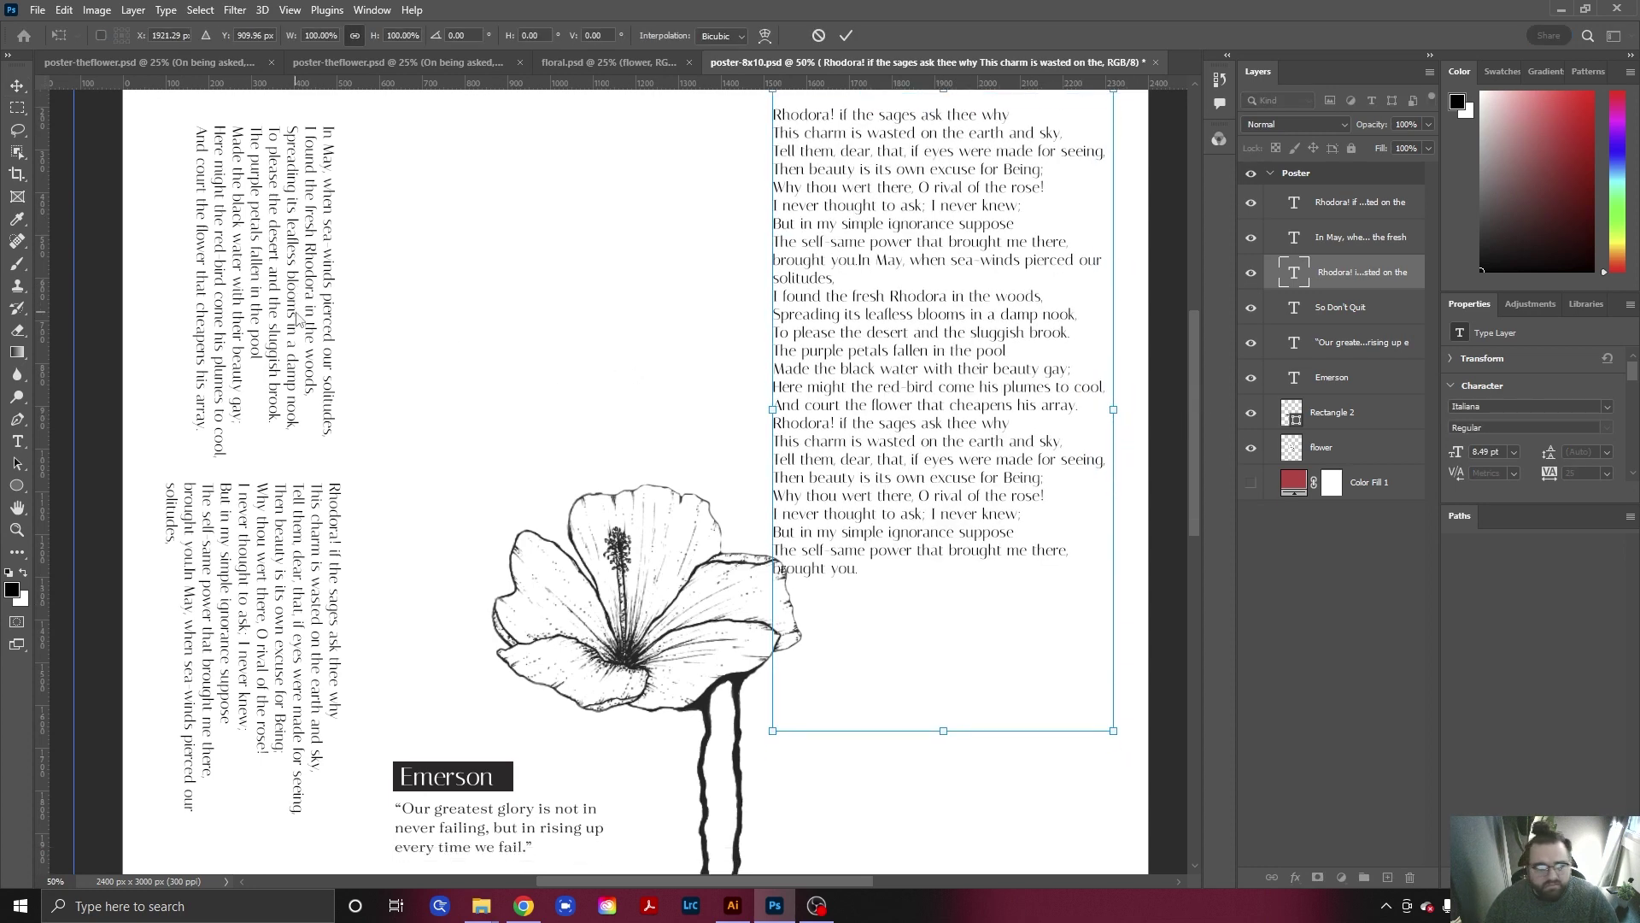
{"action": "key", "text": "Return"}
Lengthen the lower rotated text box to fit its longer lines and nudge the block left into line with the upper stanza.
{"action": "scroll", "coordinate": [413, 369], "scroll_direction": "down", "scroll_amount": 3}
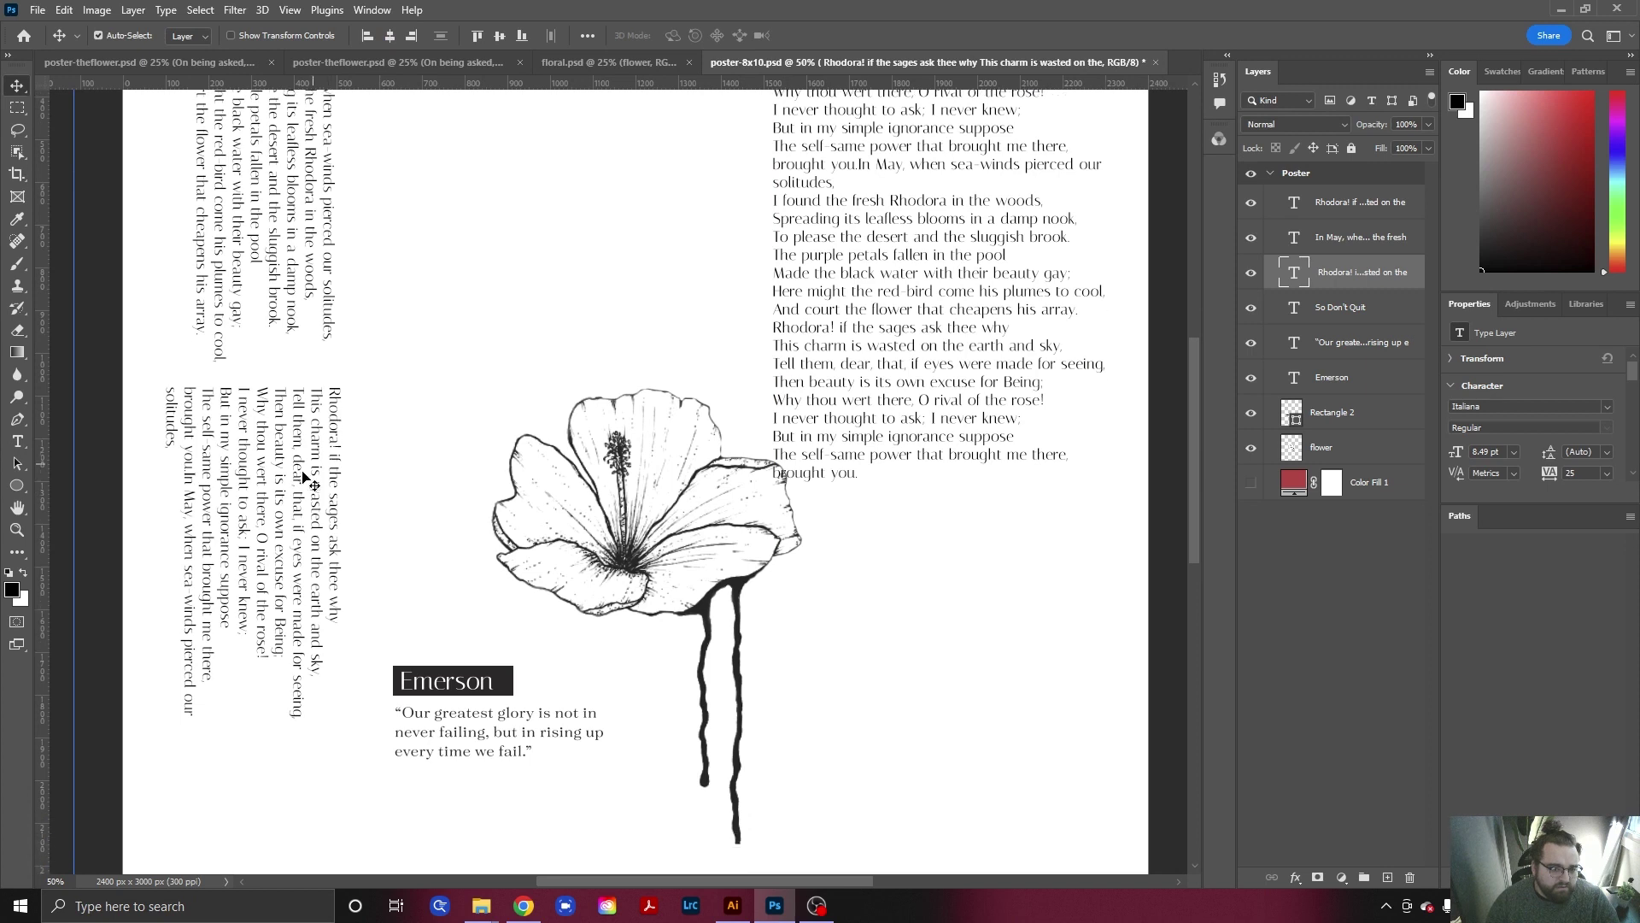
{"action": "left_click", "coordinate": [283, 482]}
{"action": "double_click", "coordinate": [283, 482]}
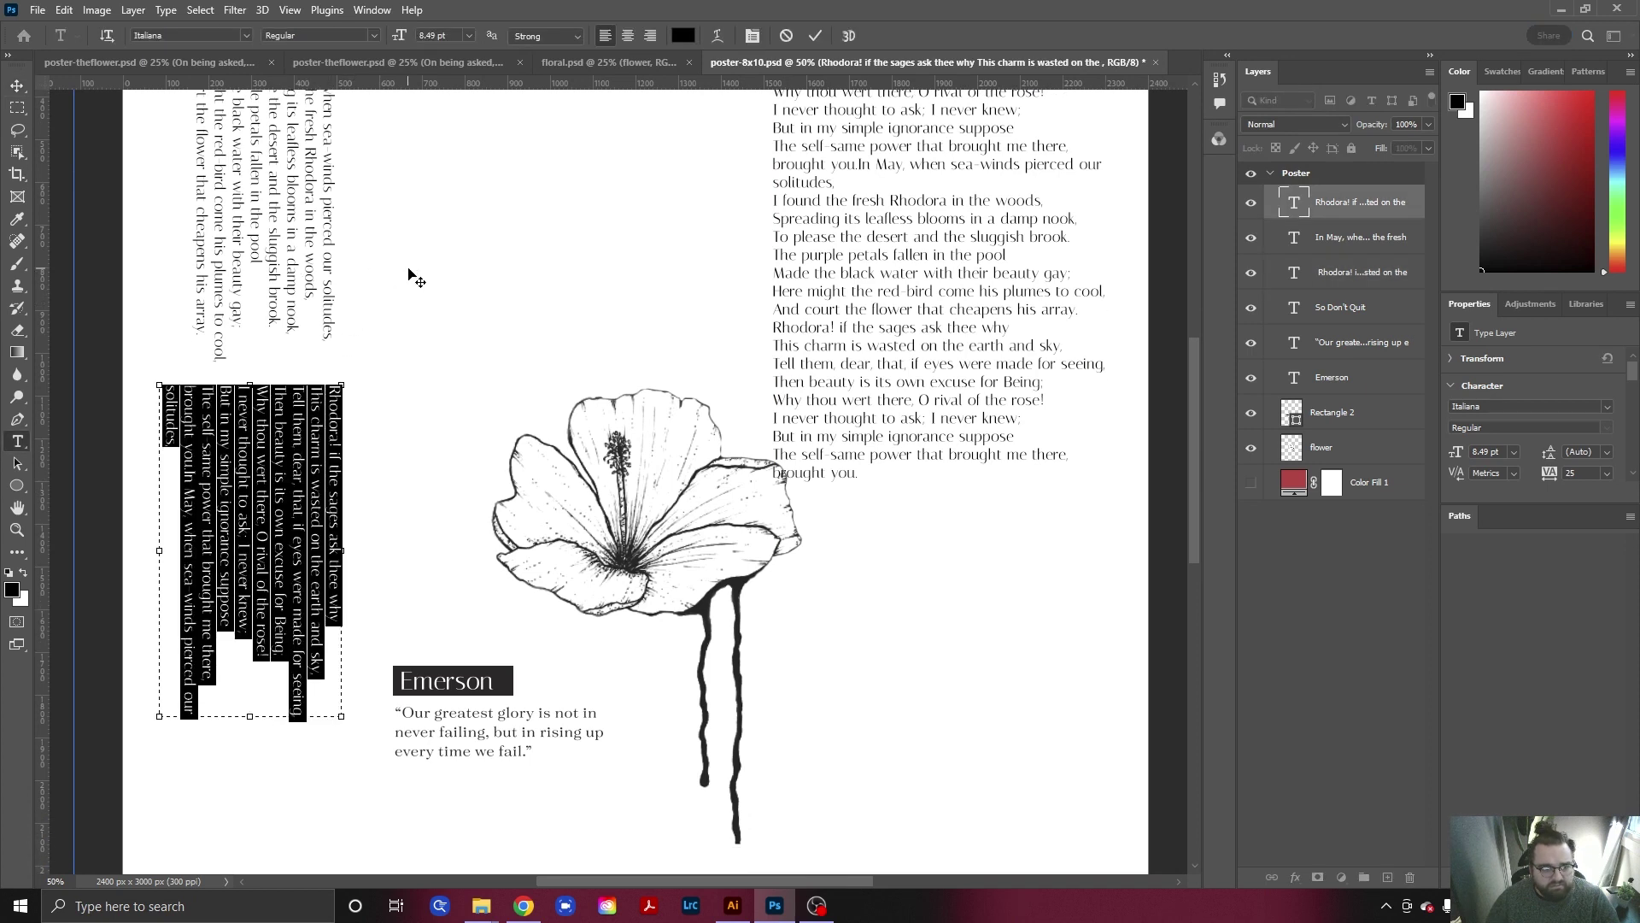
{"action": "left_click_drag", "start_coordinate": [248, 717], "coordinate": [274, 745]}
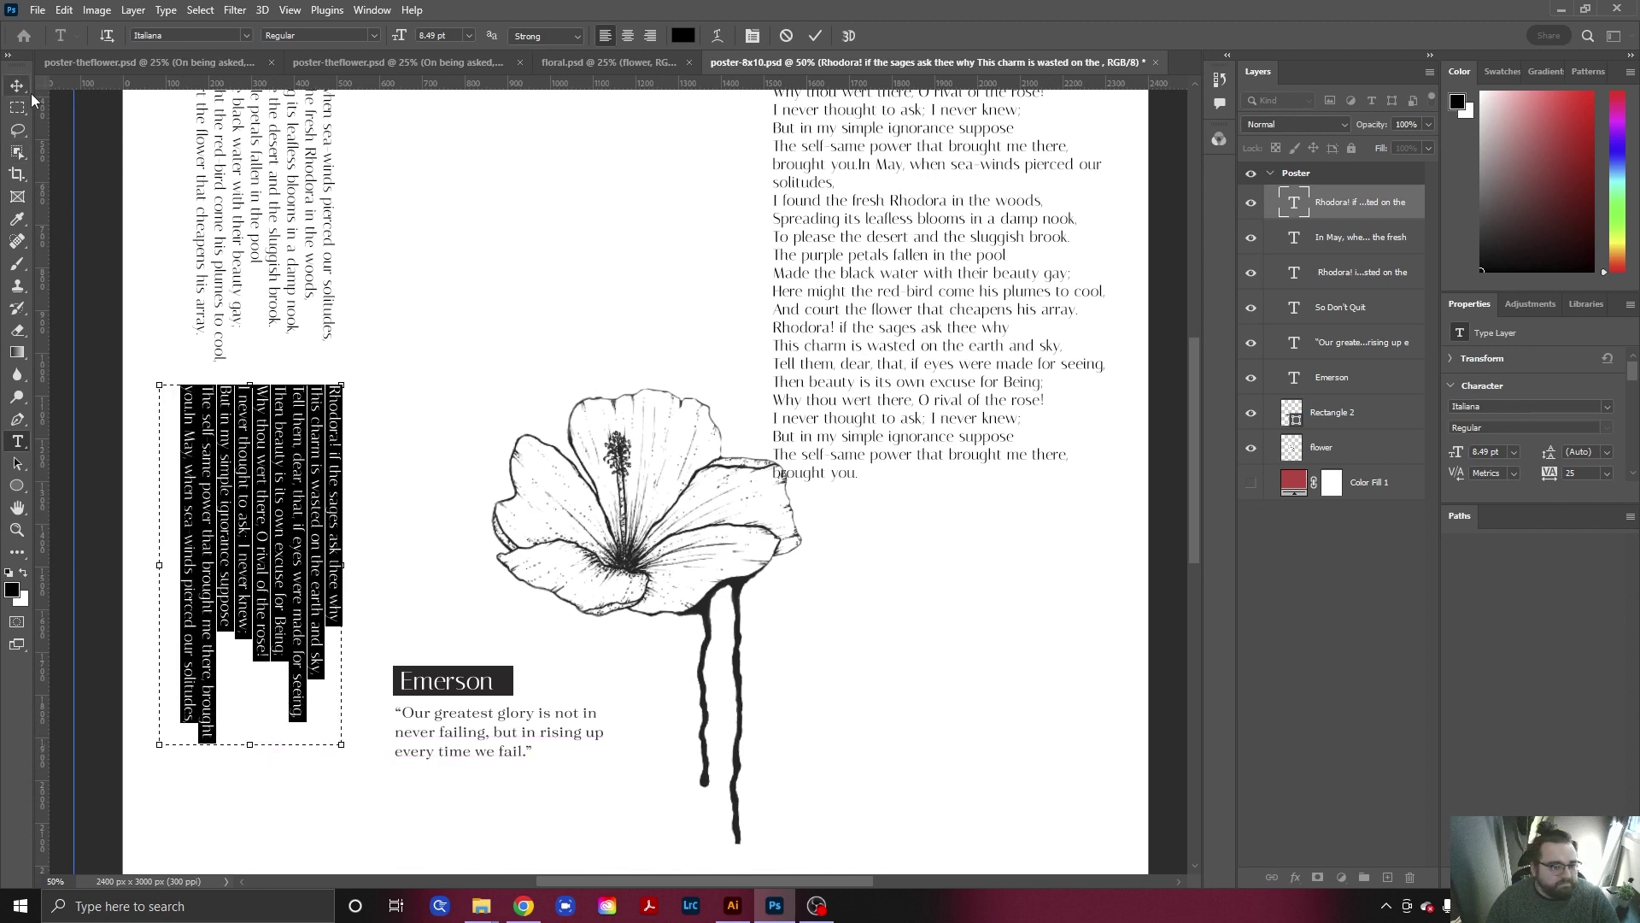
{"action": "left_click", "coordinate": [30, 92]}
{"action": "left_click_drag", "start_coordinate": [297, 458], "coordinate": [288, 461]}
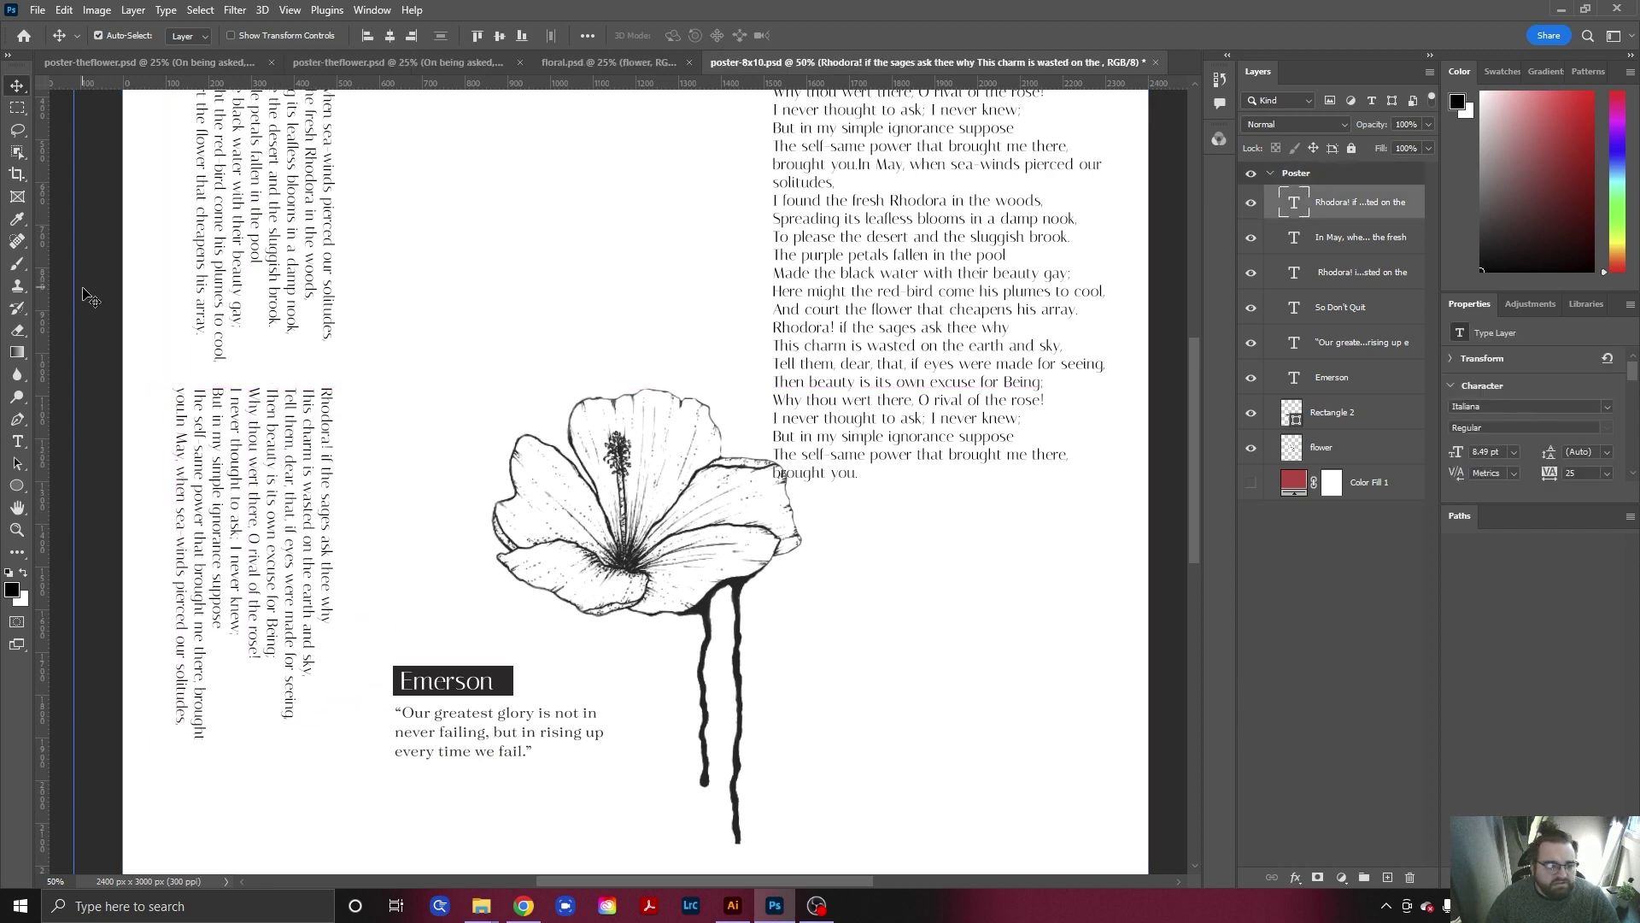
Check the alignment of both rotated stanzas by placing the vertical guide along their right edge.
{"action": "left_click_drag", "start_coordinate": [76, 290], "coordinate": [335, 322]}
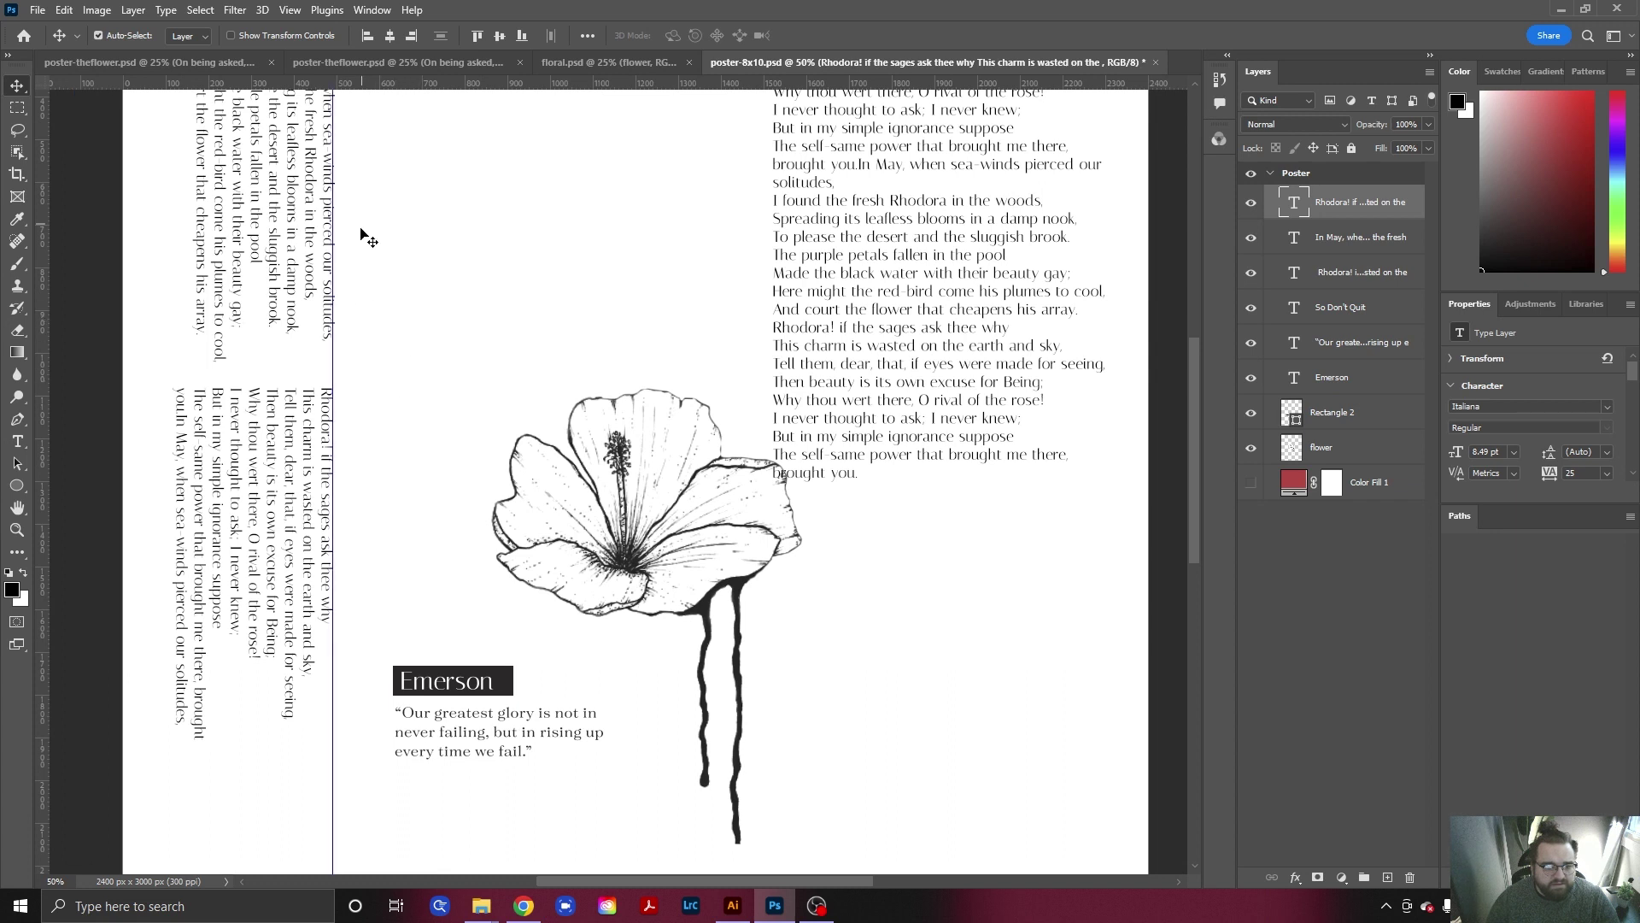
{"action": "scroll", "coordinate": [363, 229], "scroll_direction": "up", "scroll_amount": 5}
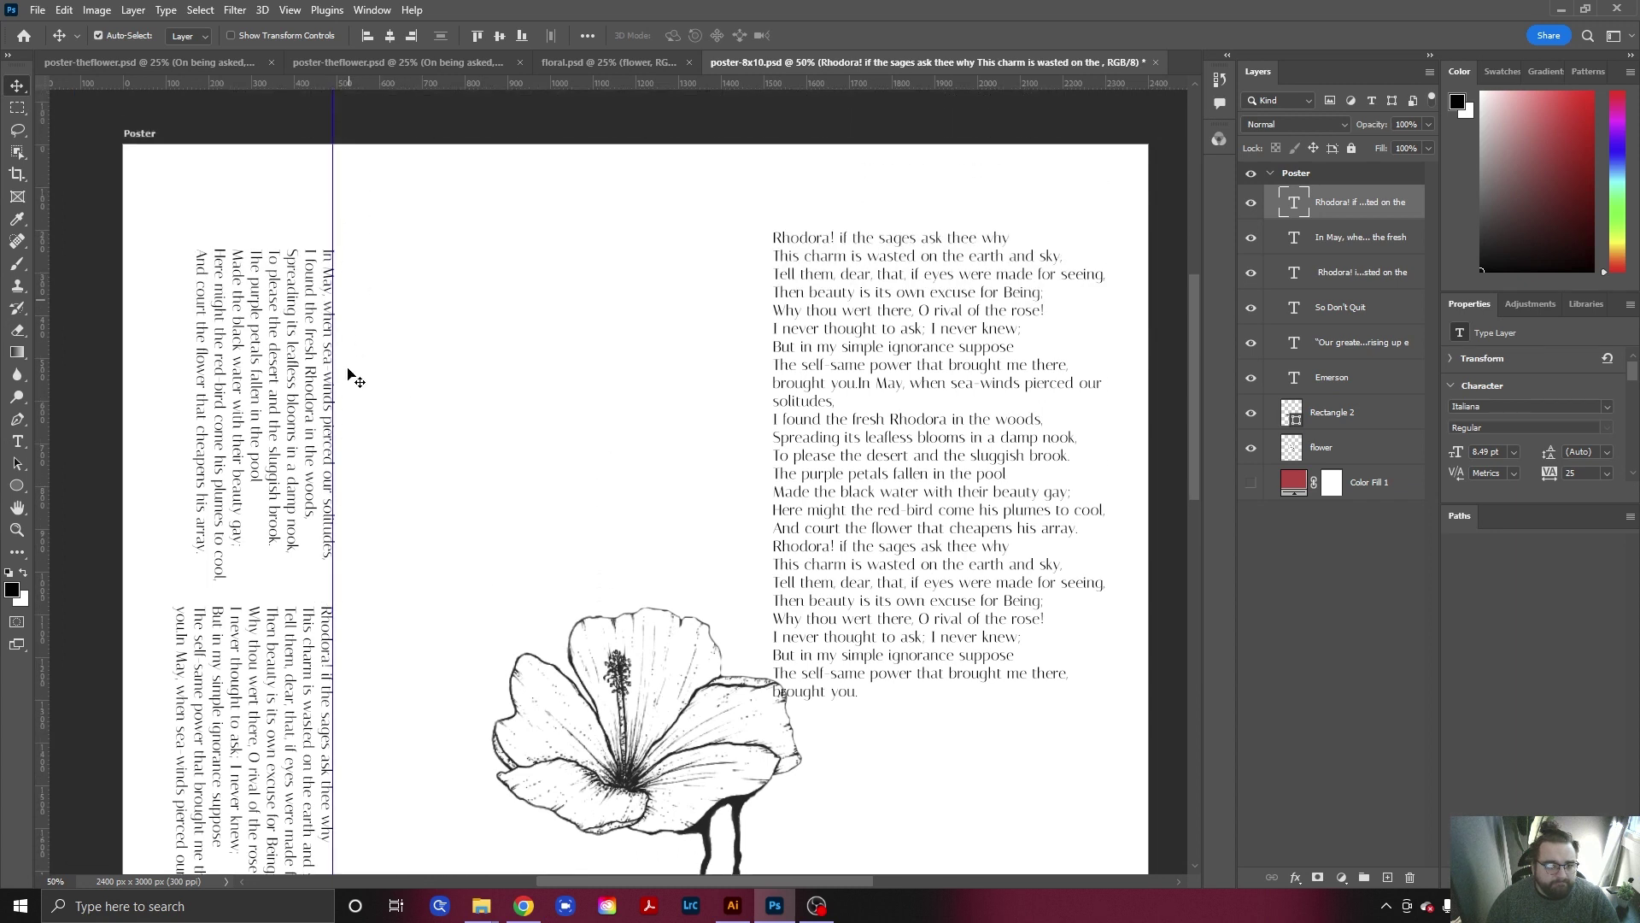
{"action": "scroll", "coordinate": [359, 418], "scroll_direction": "down", "scroll_amount": 3}
{"action": "scroll", "coordinate": [414, 517], "scroll_direction": "down", "scroll_amount": 3}
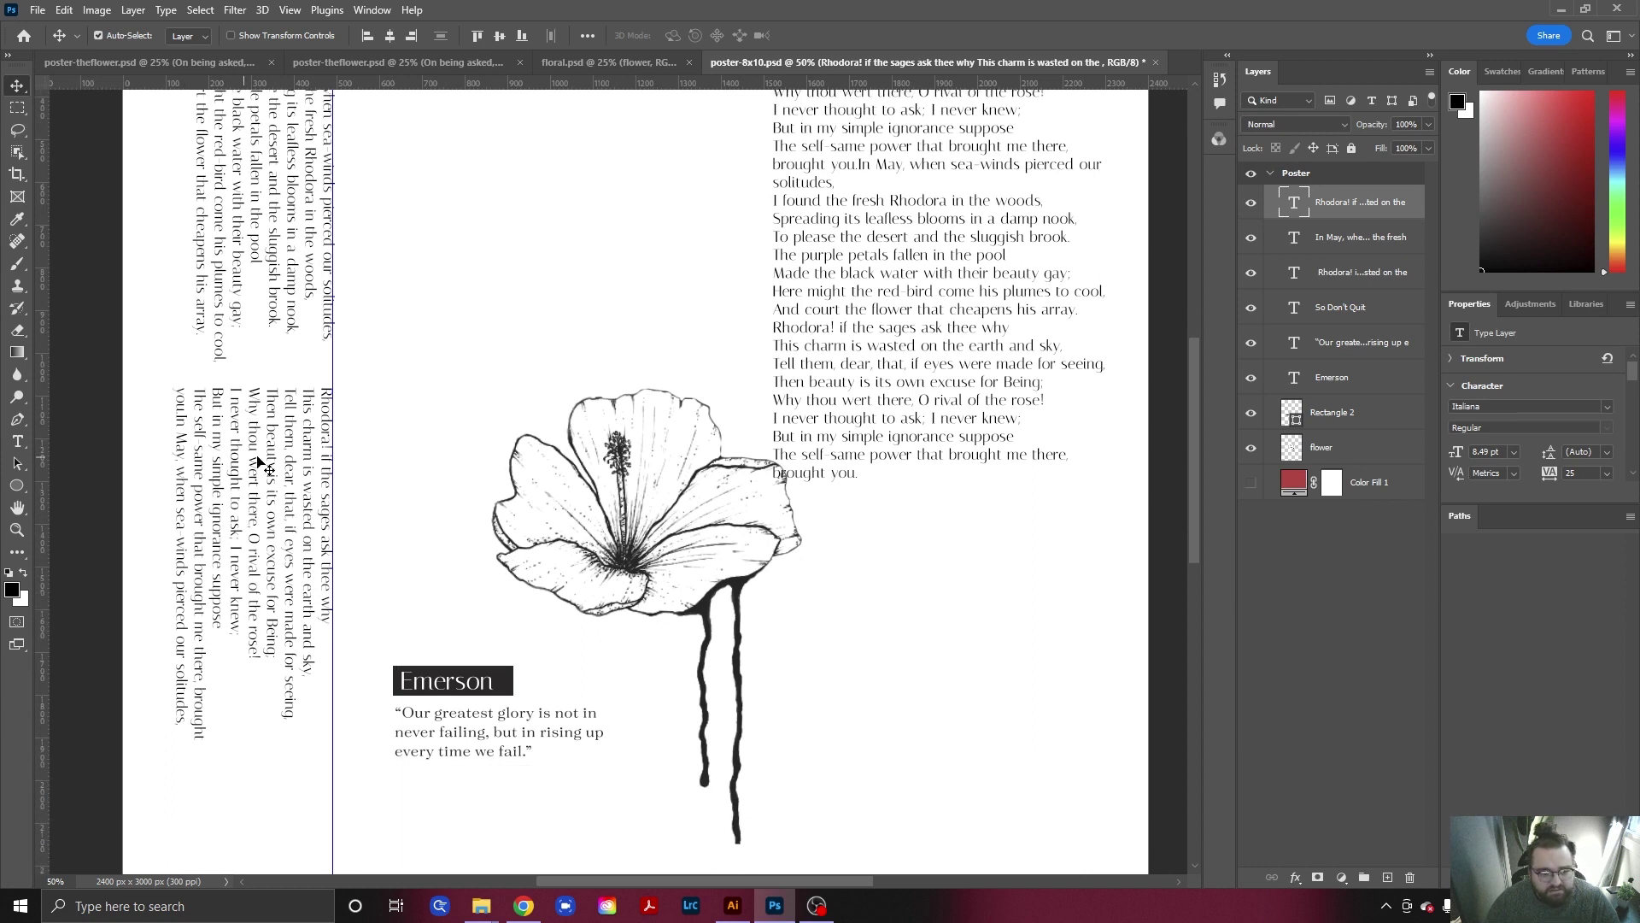
Delete the passage from "Rhodora! if the sages ask thee why" through "solitudes" at the start of the horizontal poem text.
{"action": "scroll", "coordinate": [260, 466], "scroll_direction": "up", "scroll_amount": 3}
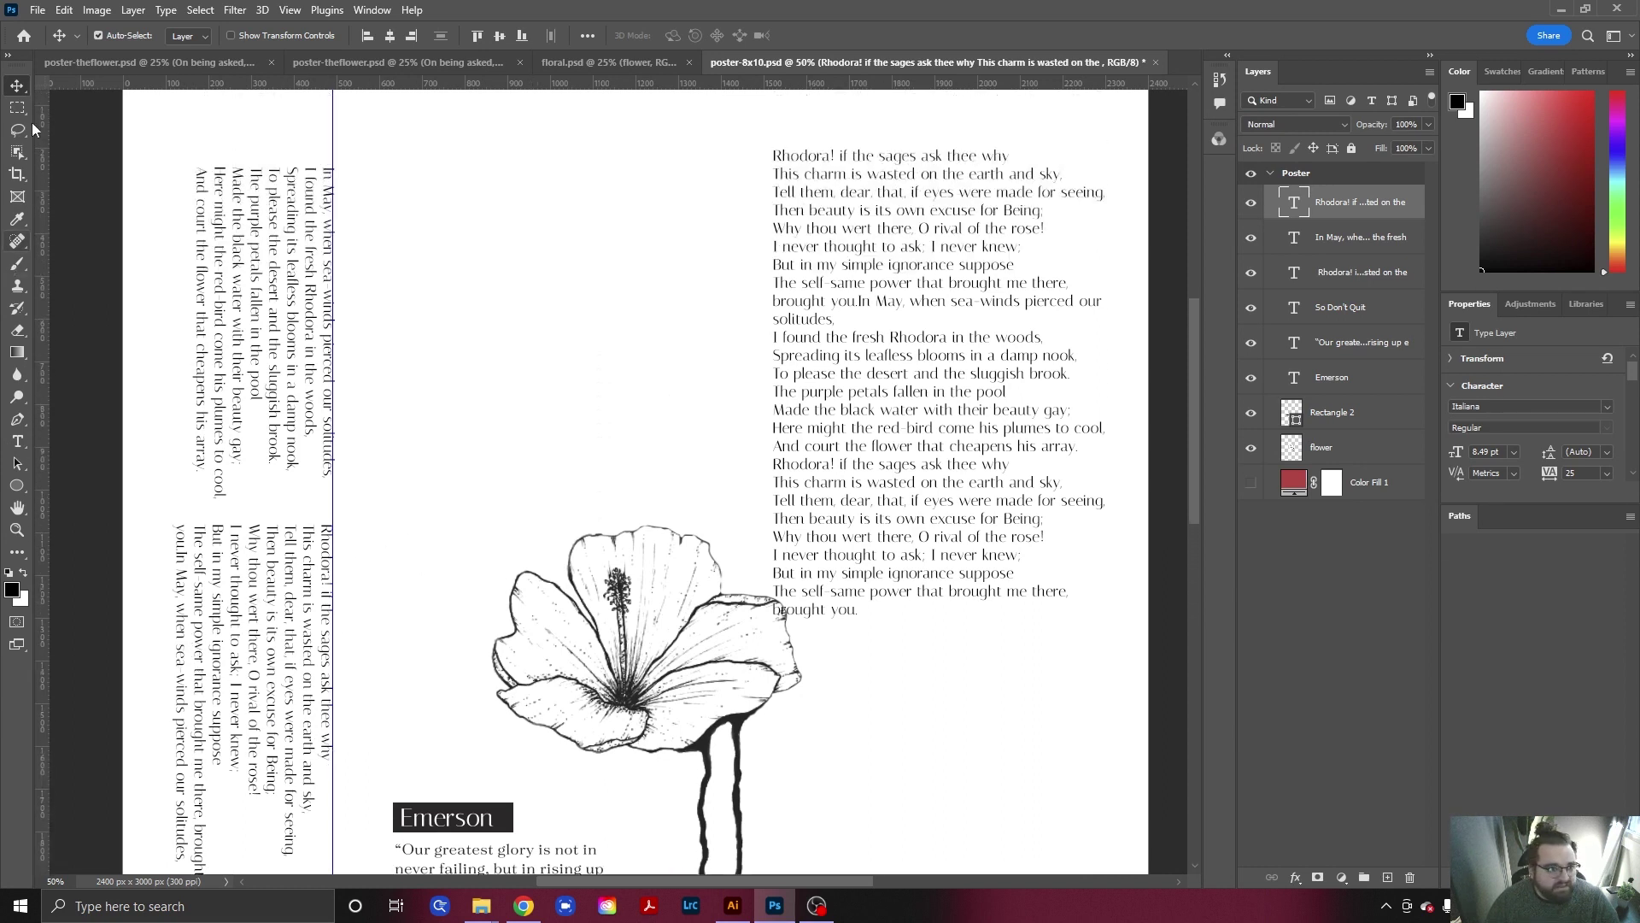
{"action": "left_click", "coordinate": [899, 265]}
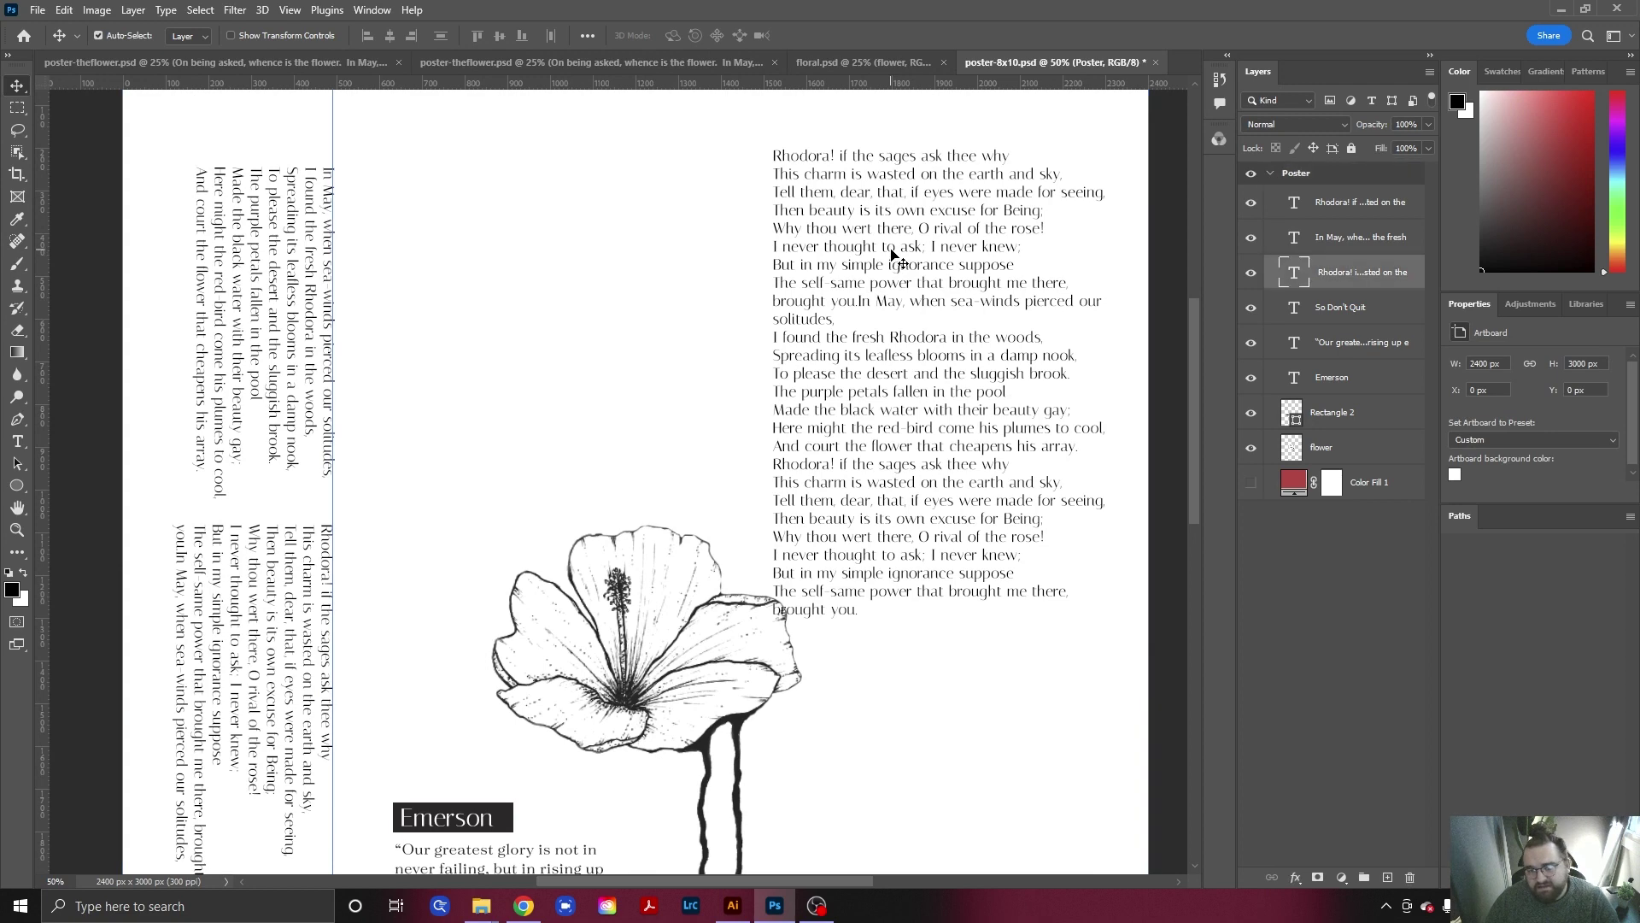
{"action": "double_click", "coordinate": [843, 299]}
{"action": "left_click", "coordinate": [843, 321]}
{"action": "left_click_drag", "start_coordinate": [843, 321], "coordinate": [739, 154]}
{"action": "key", "text": "BackSpace"}
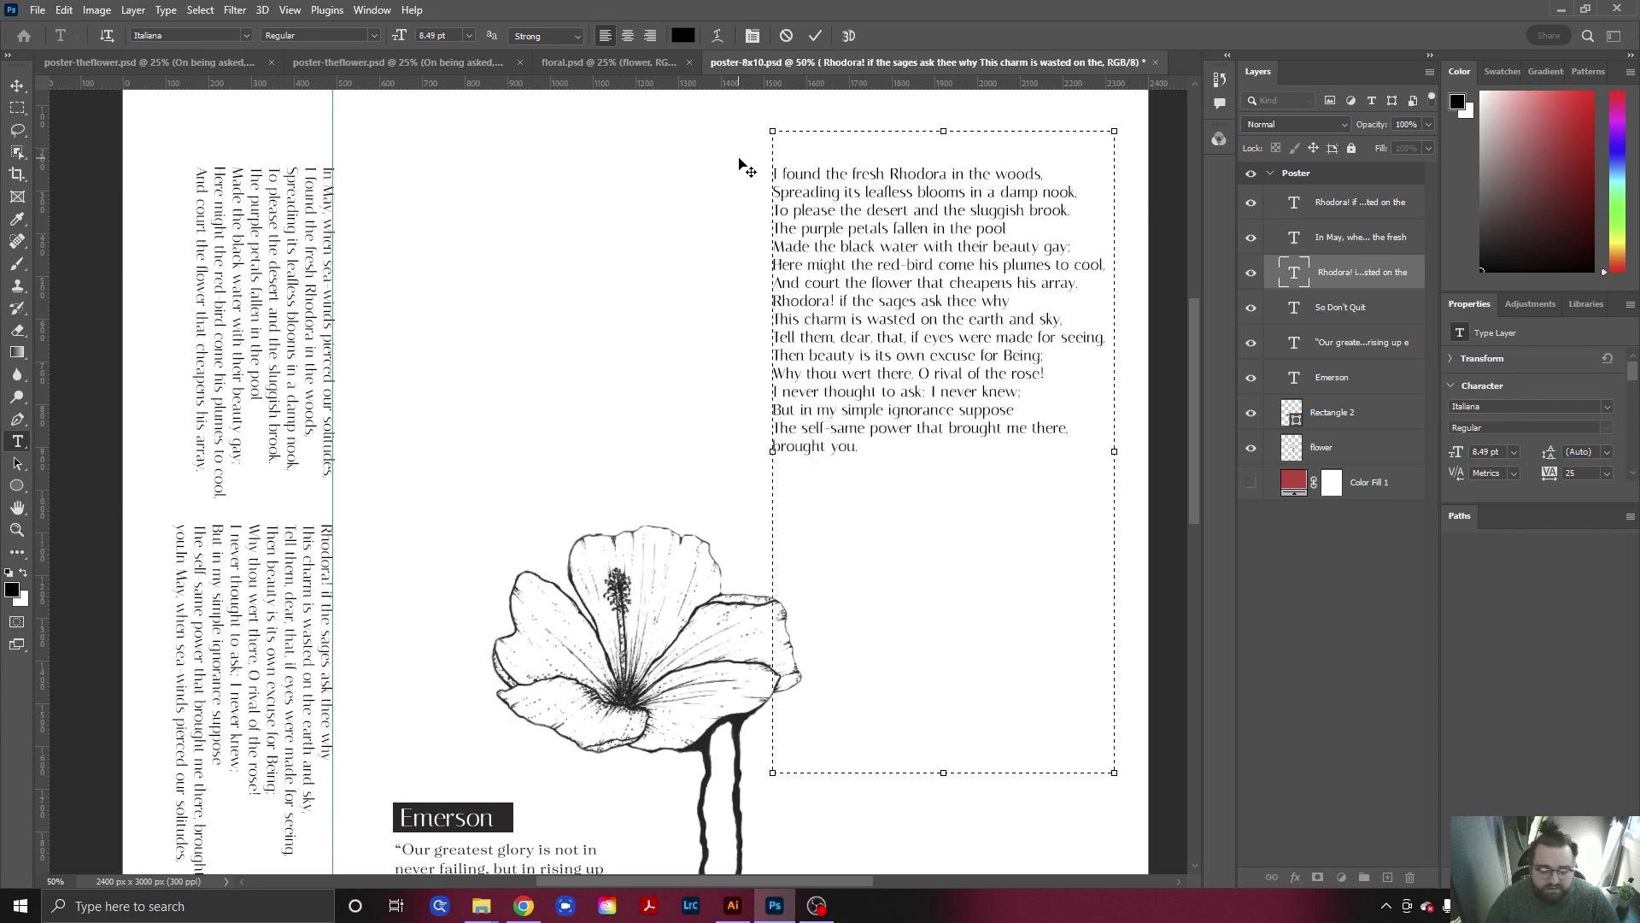
{"action": "scroll", "coordinate": [202, 779], "scroll_direction": "down", "scroll_amount": 1}
{"action": "double_click", "coordinate": [186, 771]}
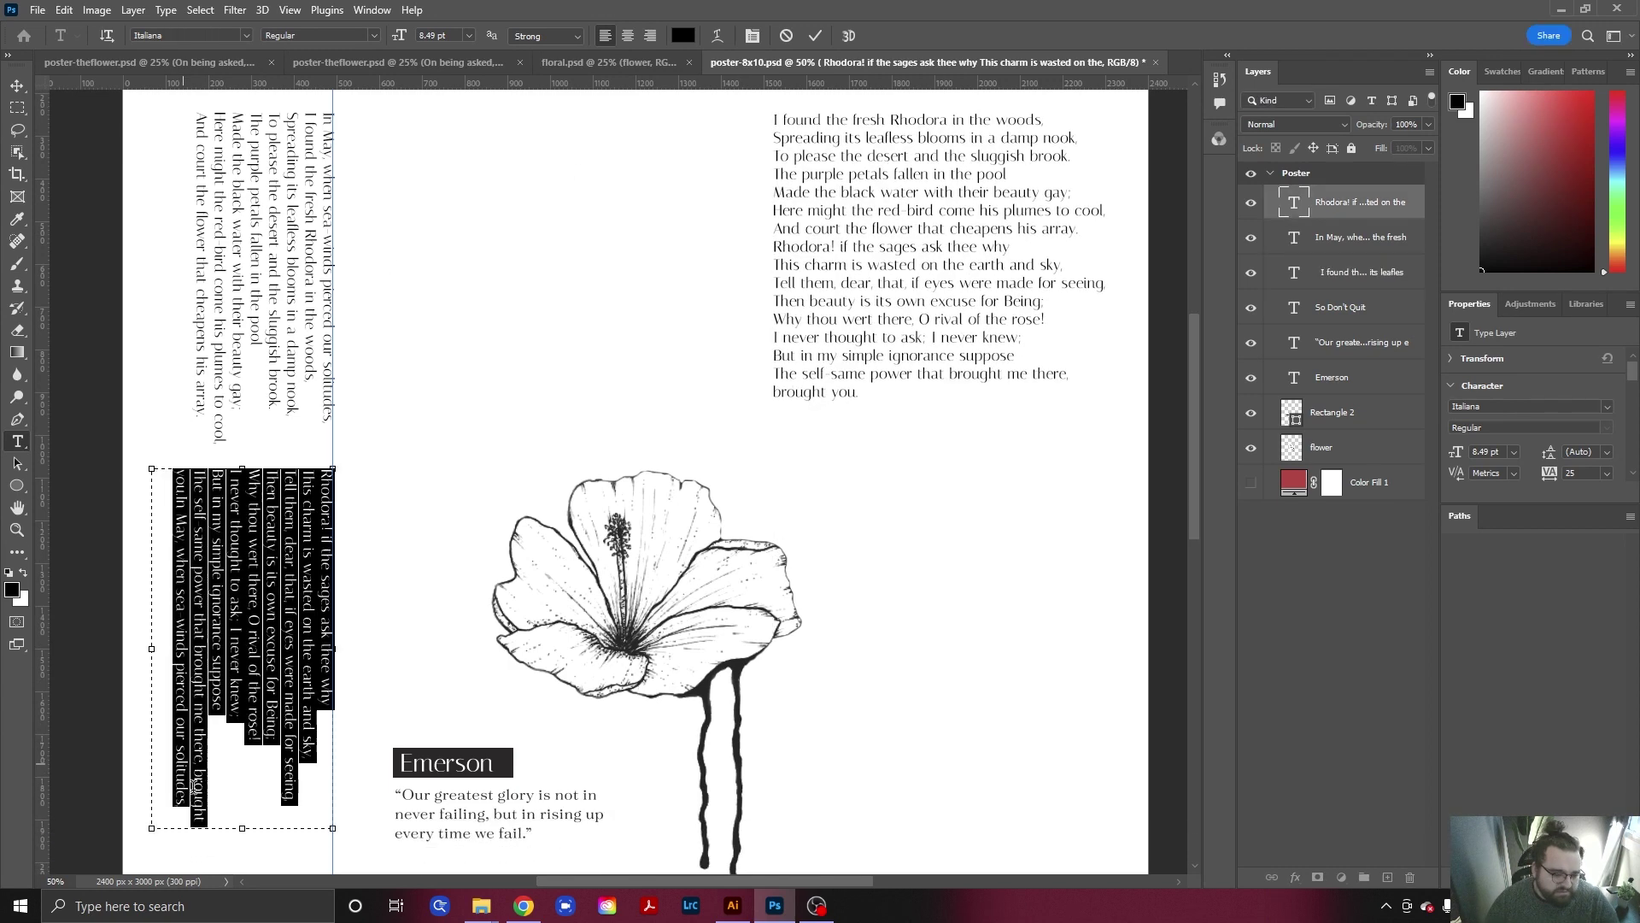
{"action": "left_click", "coordinate": [235, 803]}
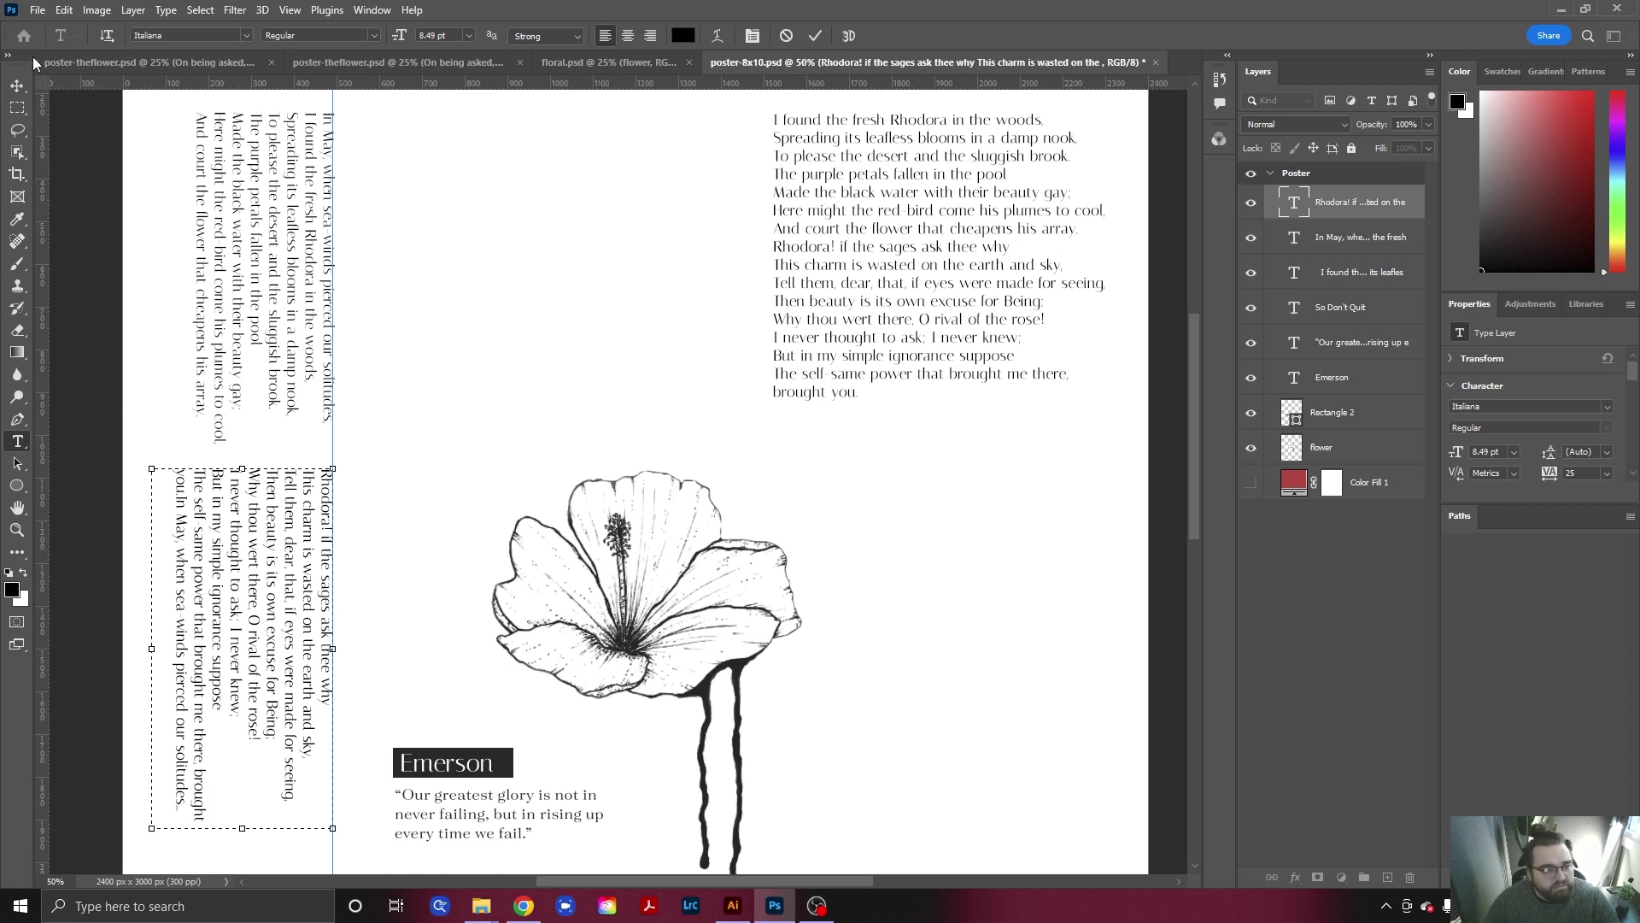
{"action": "left_click", "coordinate": [18, 85]}
{"action": "left_click", "coordinate": [684, 284]}
Delete the remaining horizontal poem text layer that begins "I found the fresh Rhodora in the woods".
{"action": "scroll", "coordinate": [565, 400], "scroll_direction": "up", "scroll_amount": 2}
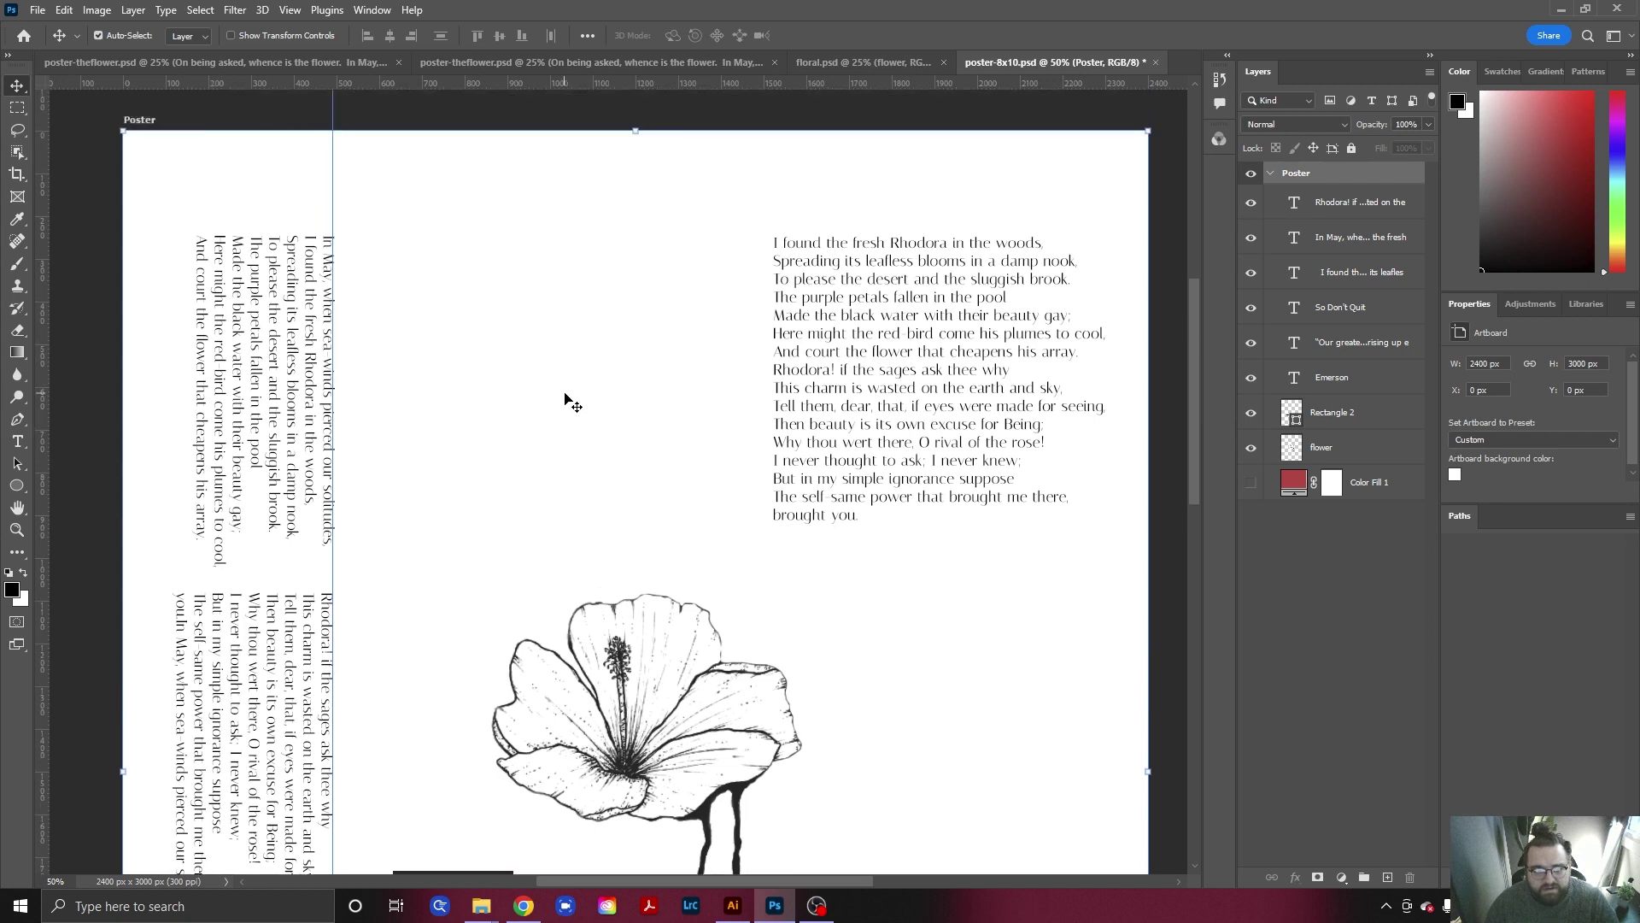
{"action": "left_click", "coordinate": [861, 321]}
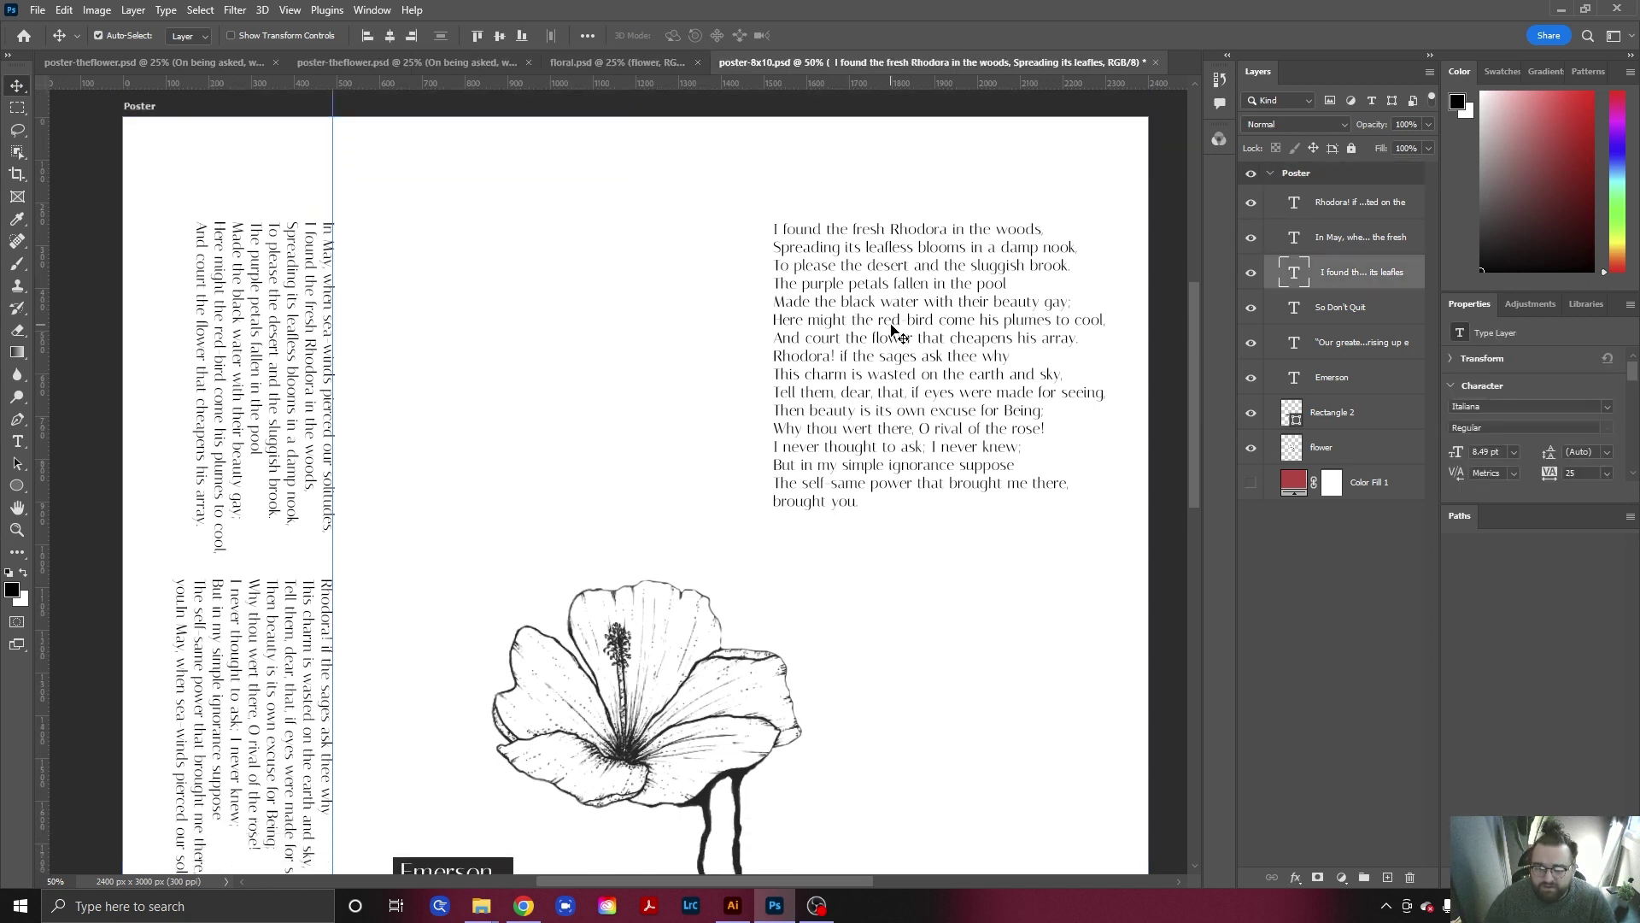
{"action": "left_click", "coordinate": [975, 692]}
{"action": "left_click", "coordinate": [907, 421]}
{"action": "key", "text": "Delete"}
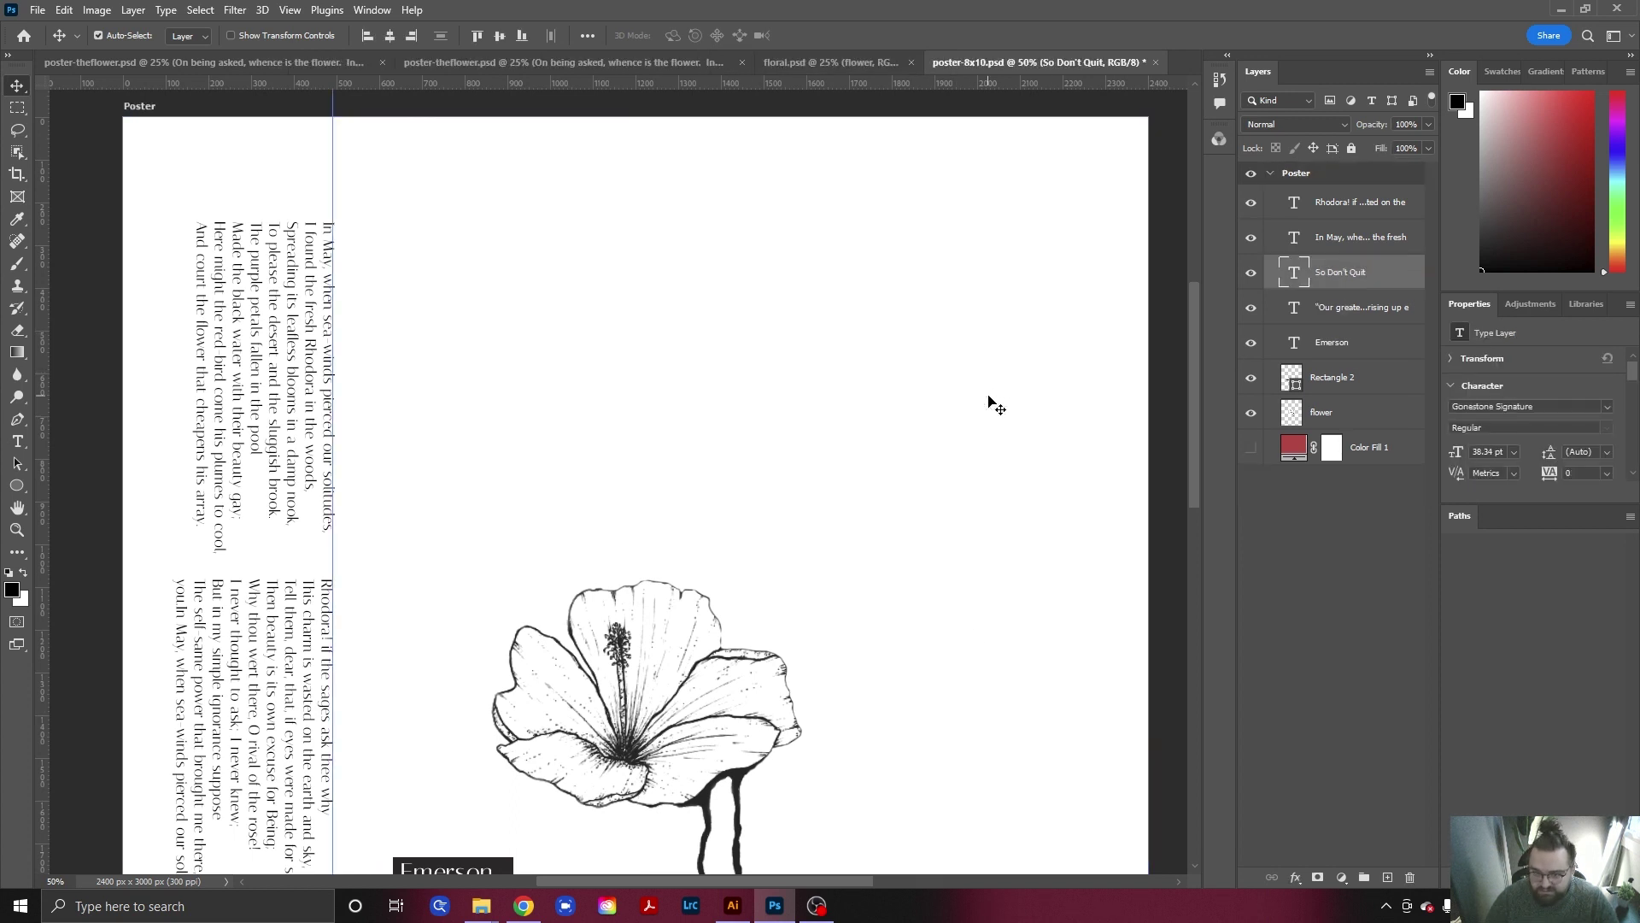
Move the vertical guide off the artboard, just outside its left edge.
{"action": "left_click", "coordinate": [448, 270]}
{"action": "left_click_drag", "start_coordinate": [333, 114], "coordinate": [80, 248]}
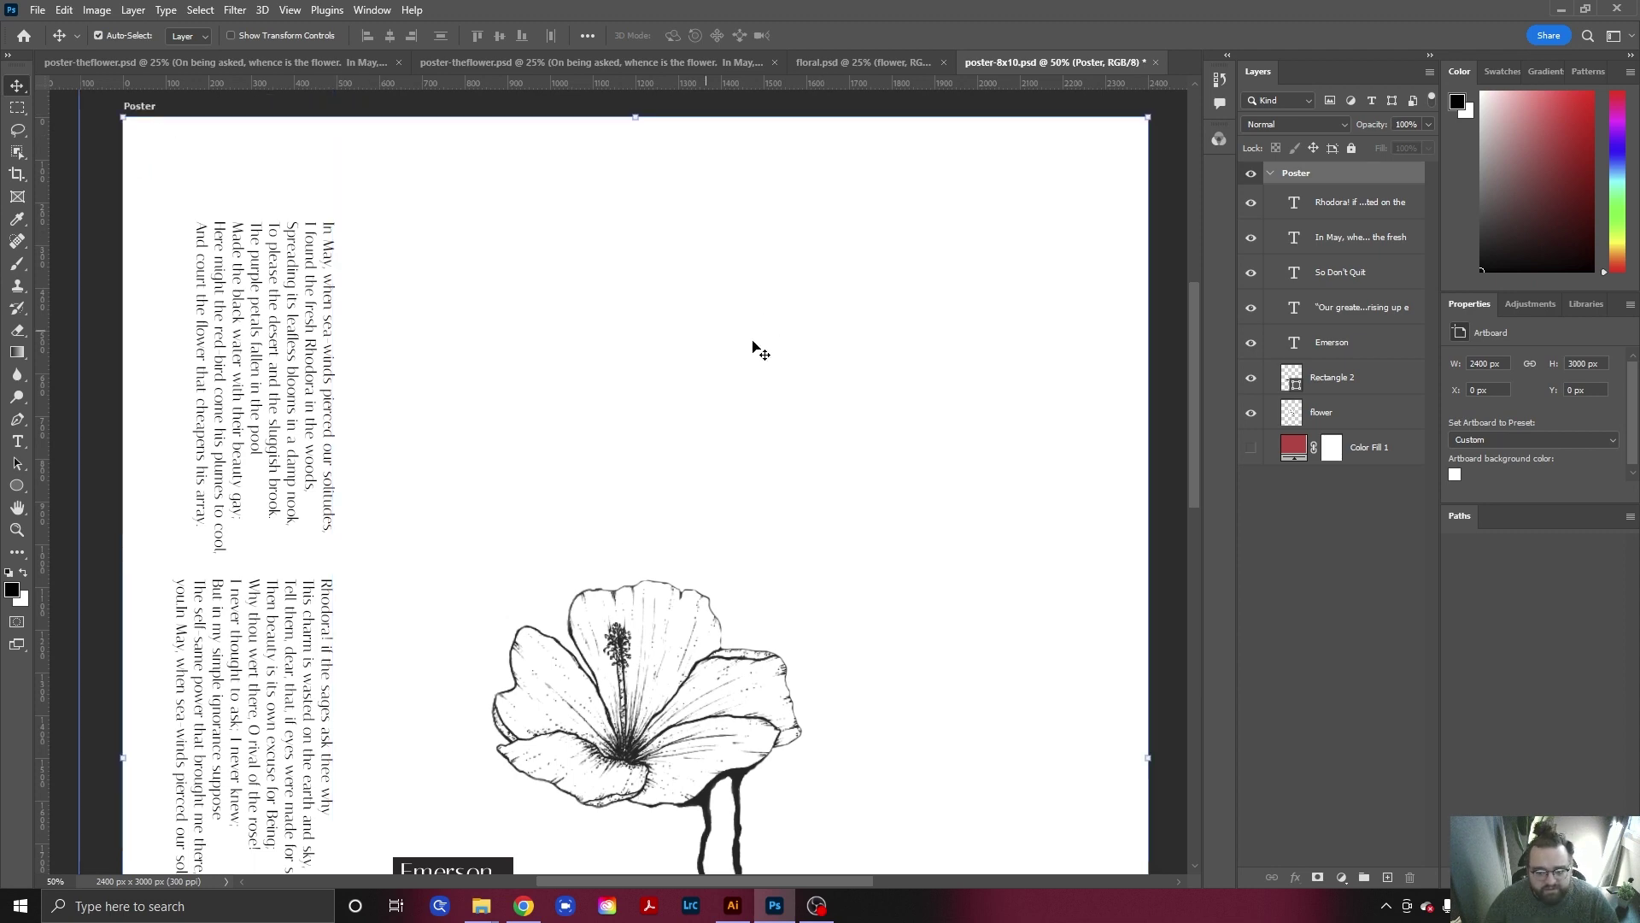
Zoom out to 25% and review the placement of the rotated stanzas on the whole poster.
{"action": "scroll", "coordinate": [884, 444], "scroll_direction": "down", "scroll_amount": 2}
{"action": "key", "text": "z"}
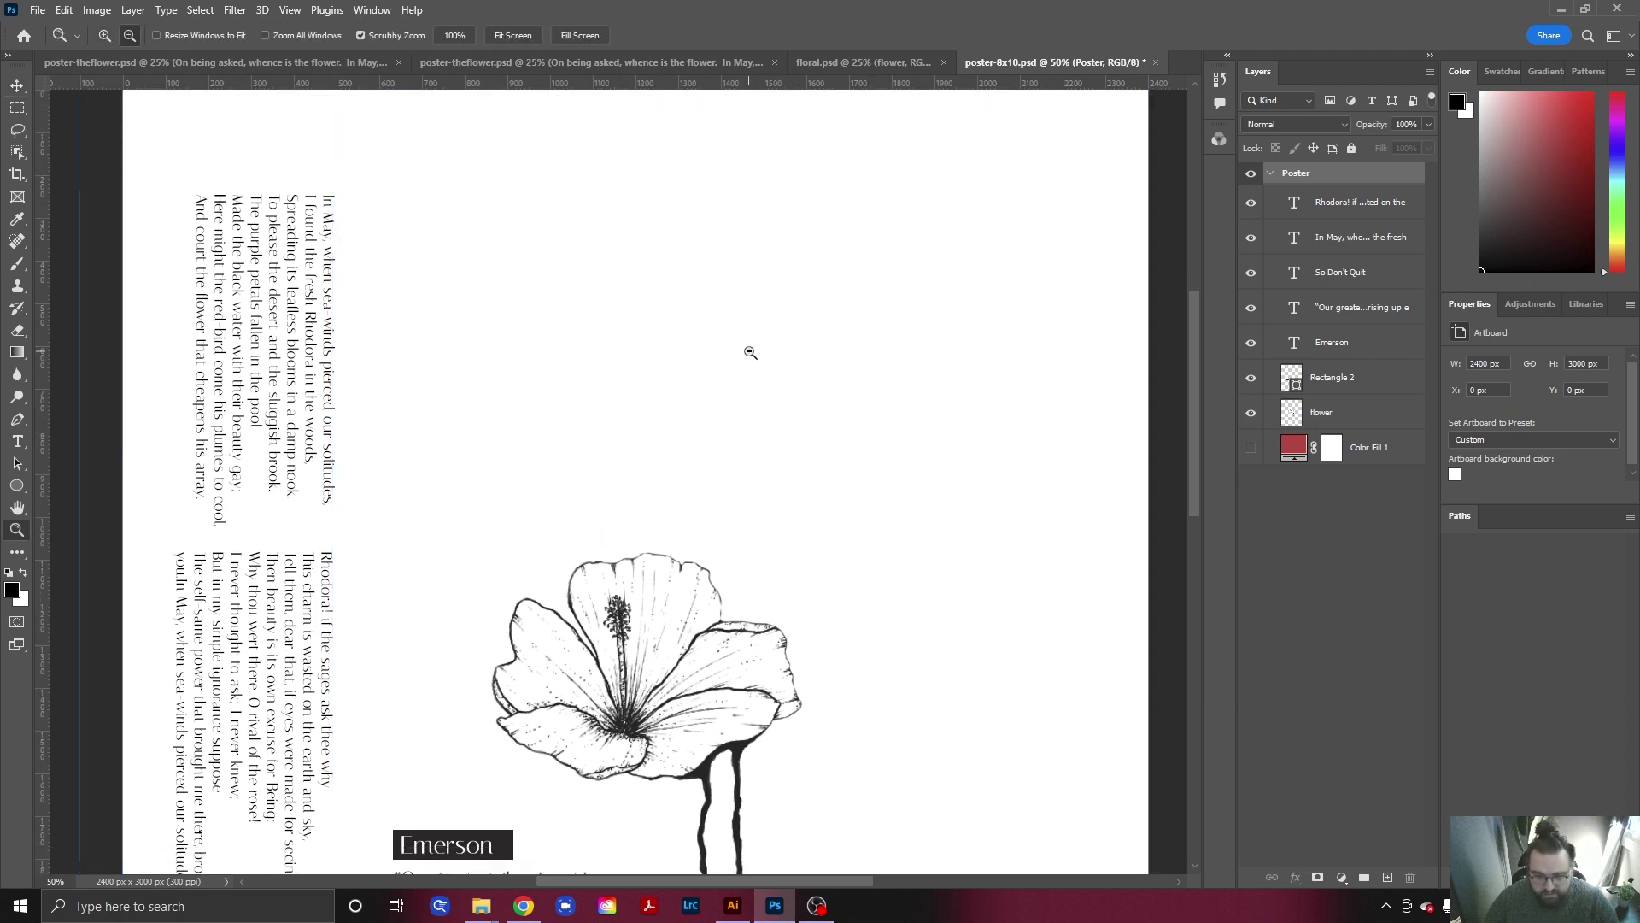
{"action": "left_click", "coordinate": [750, 352], "text": "alt"}
{"action": "key", "text": "v"}
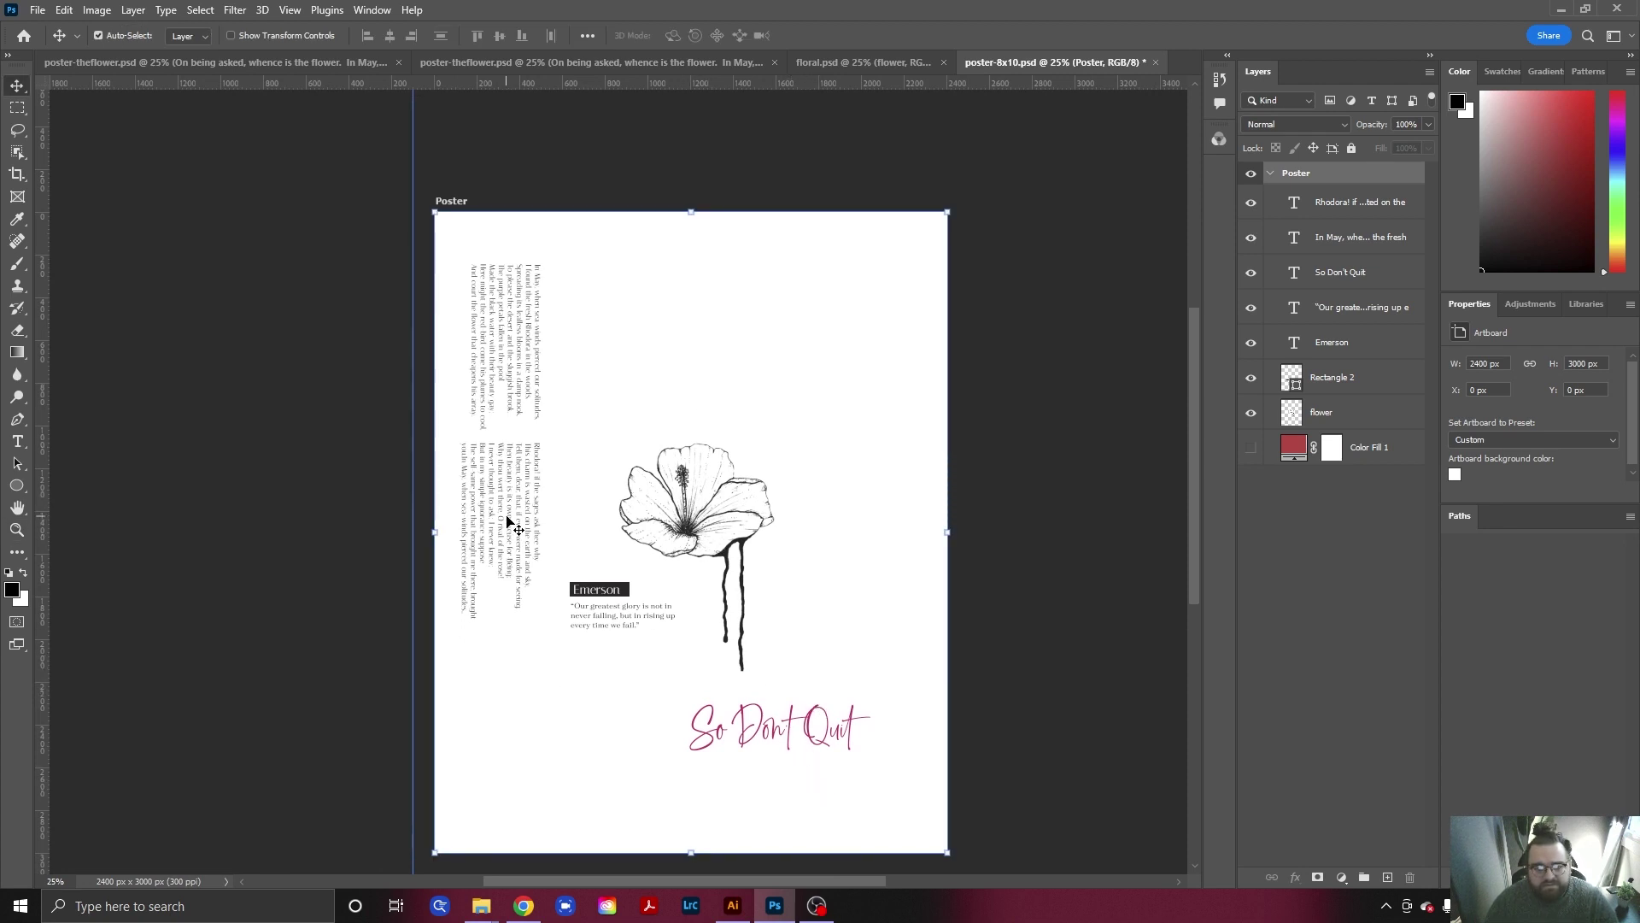
{"action": "left_click", "coordinate": [505, 330]}
{"action": "left_click", "coordinate": [593, 365]}
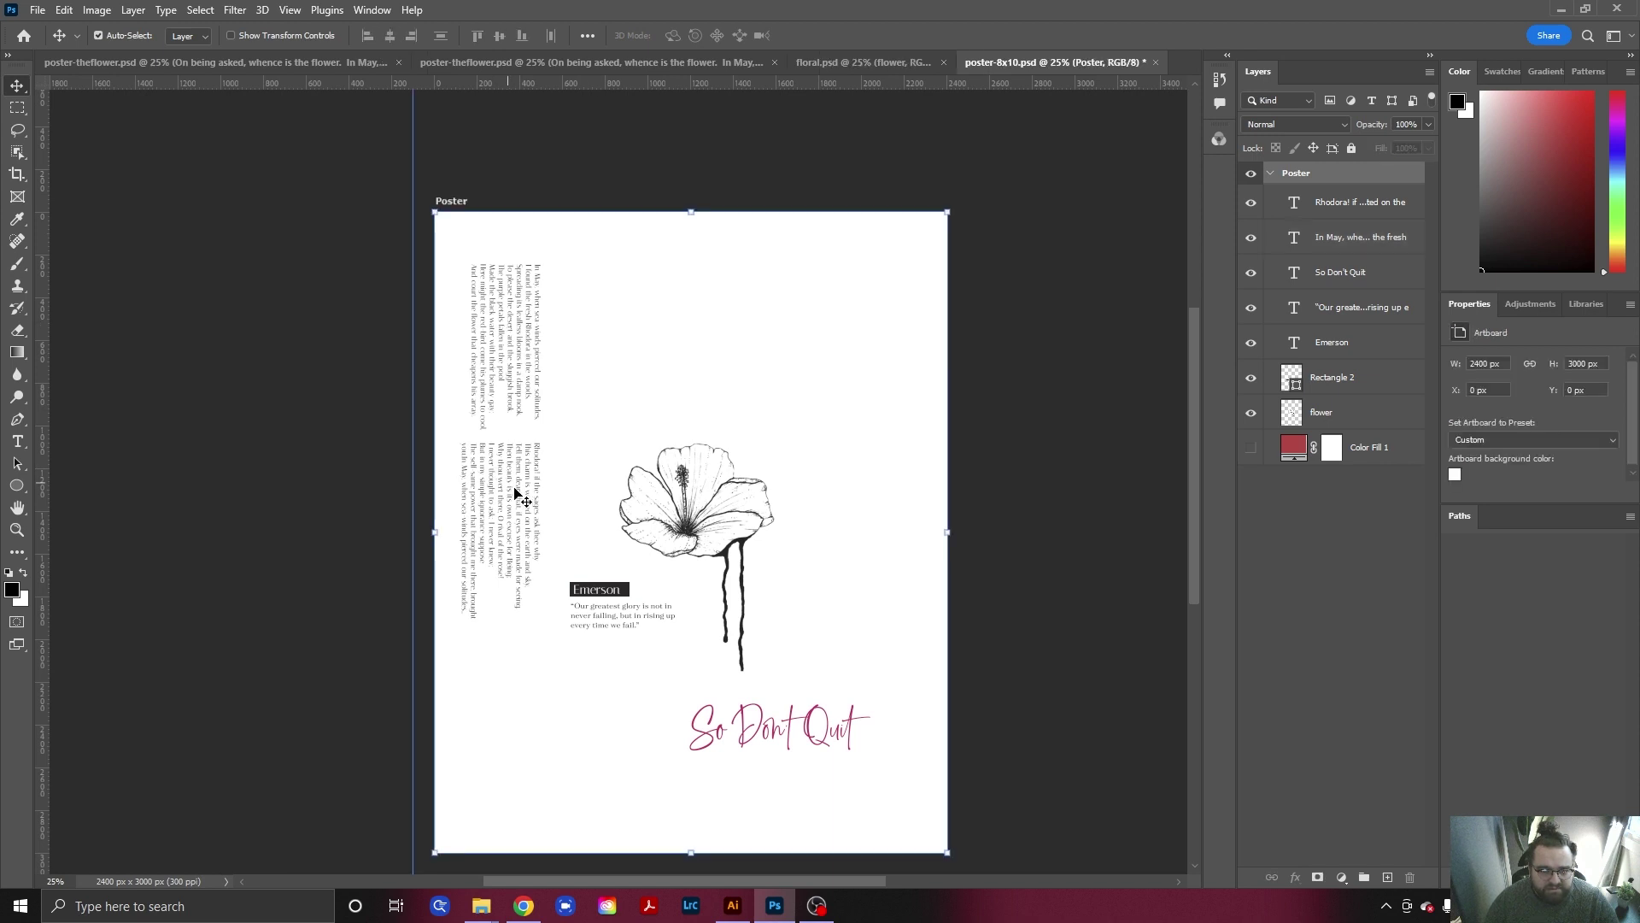
Set the font size of both rotated stanzas to 8 pt.
{"action": "left_click", "coordinate": [516, 493]}
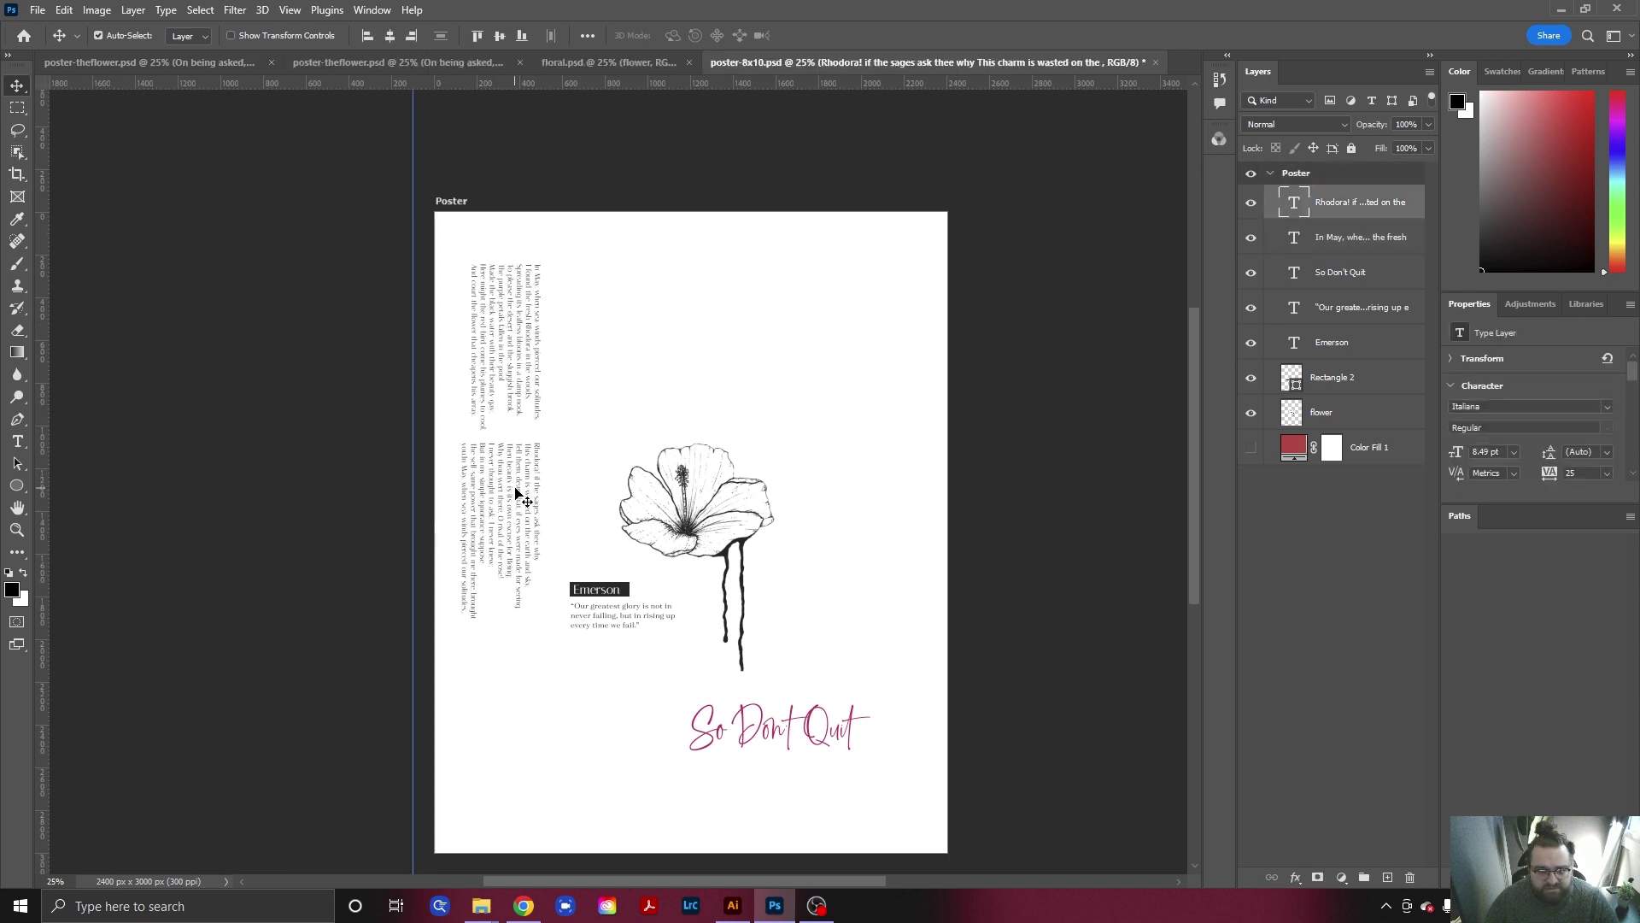
{"action": "left_click", "coordinate": [519, 359], "text": "shift"}
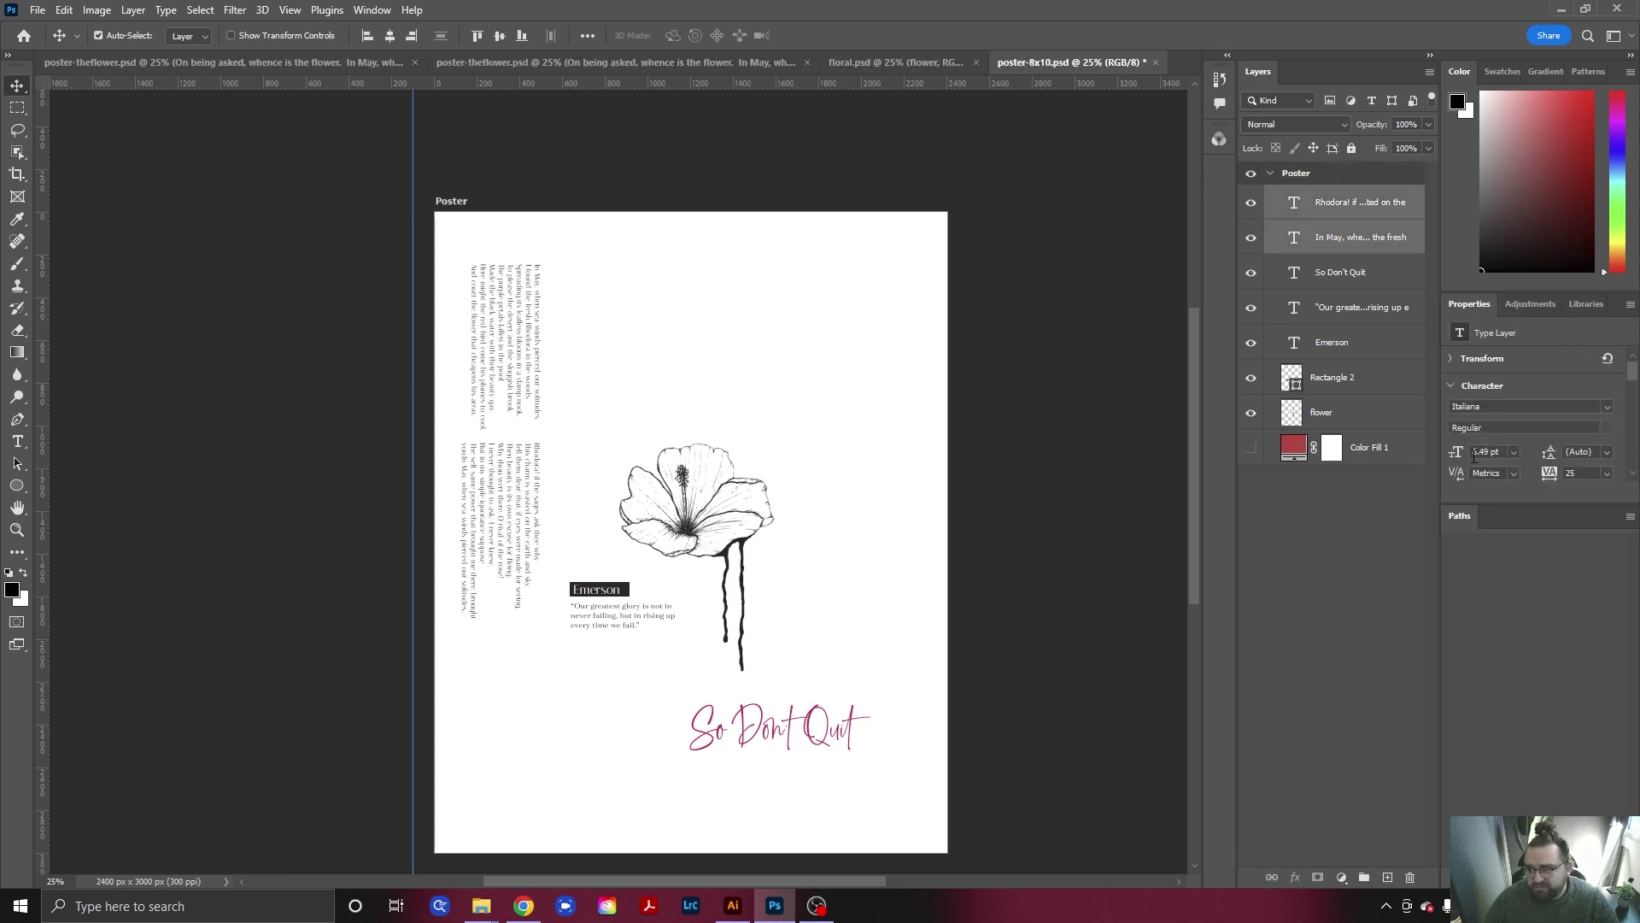
{"action": "left_click", "coordinate": [1513, 451]}
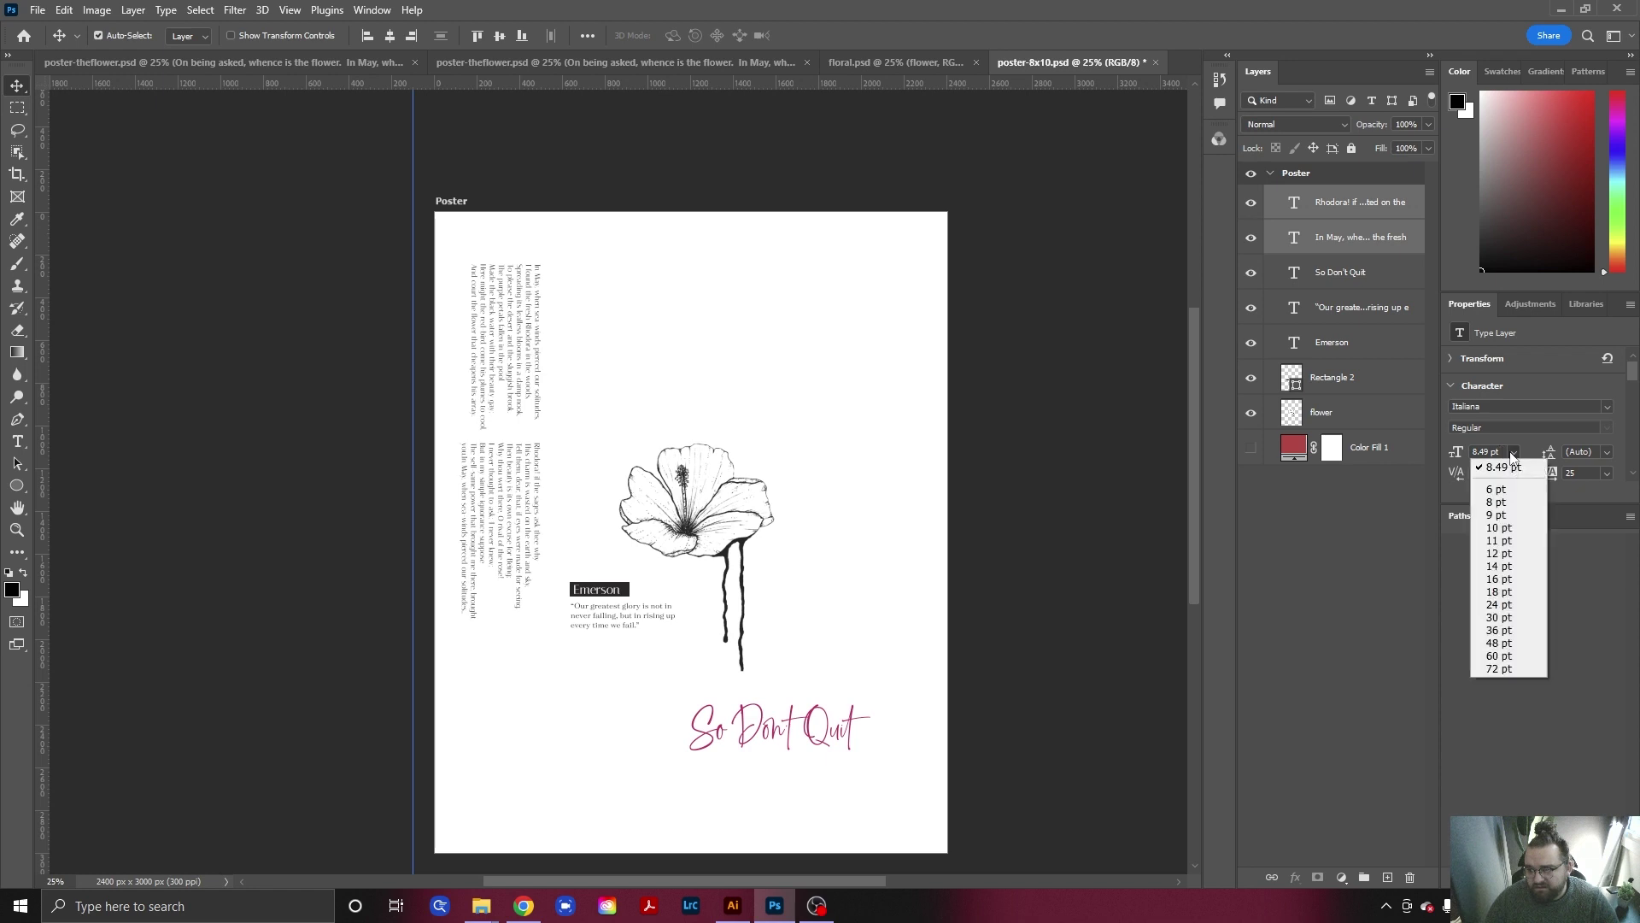
{"action": "left_click", "coordinate": [1501, 503]}
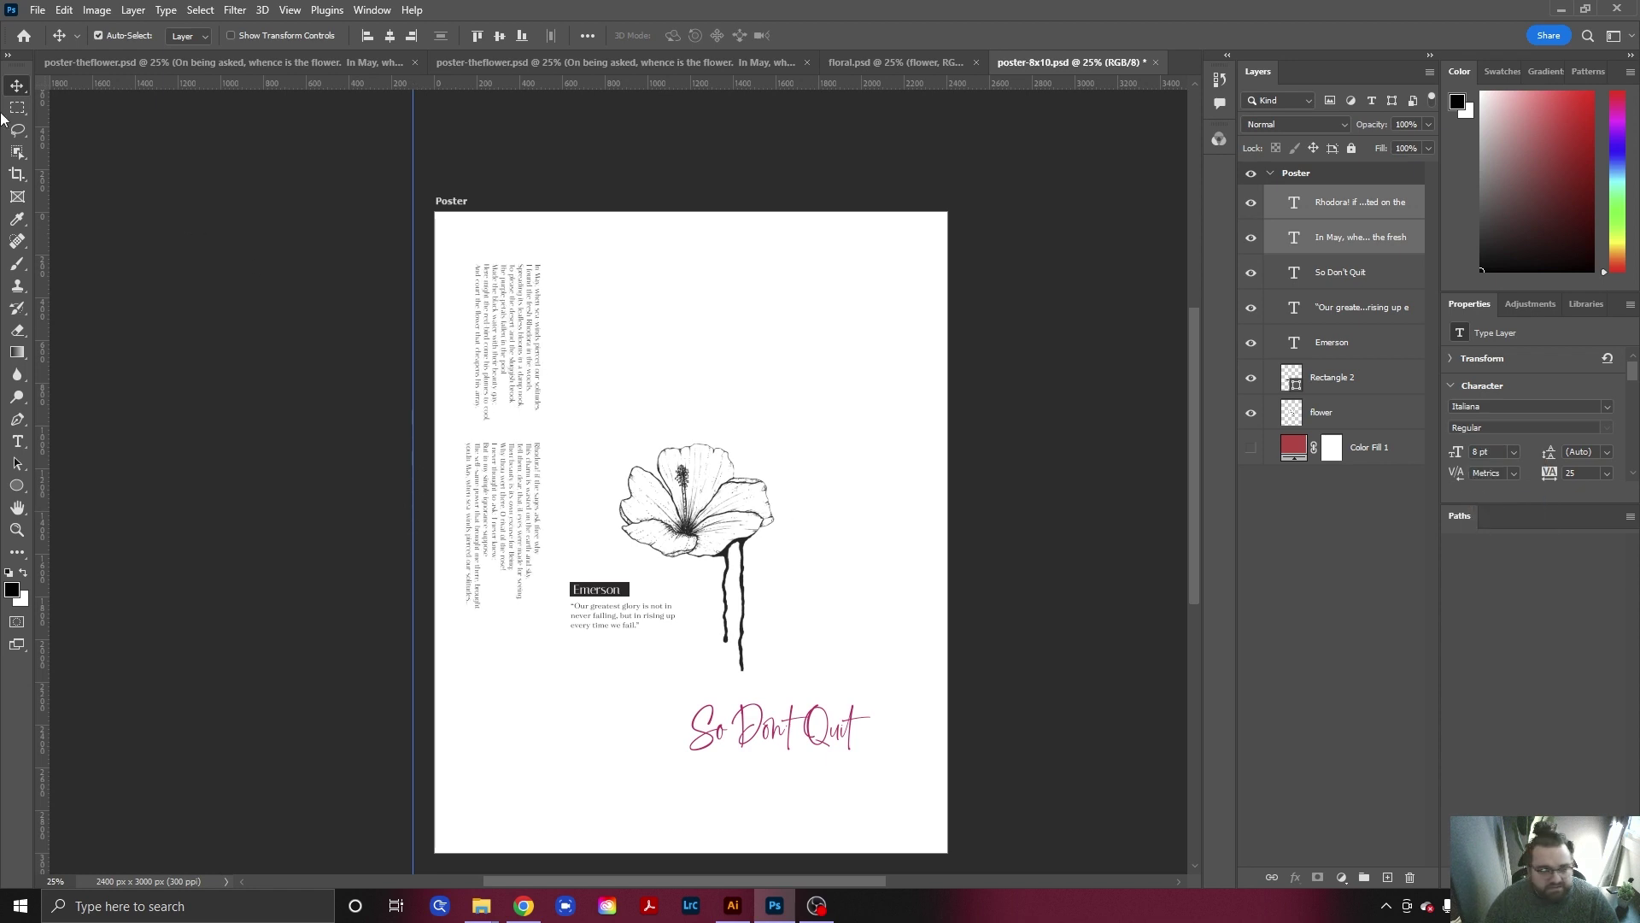
Move both rotated stanzas slightly up the poster and nudge the first stanza closer to the poster's left edge.
{"action": "left_click_drag", "start_coordinate": [509, 350], "coordinate": [511, 331]}
{"action": "left_click", "coordinate": [638, 410]}
{"action": "left_click", "coordinate": [502, 487]}
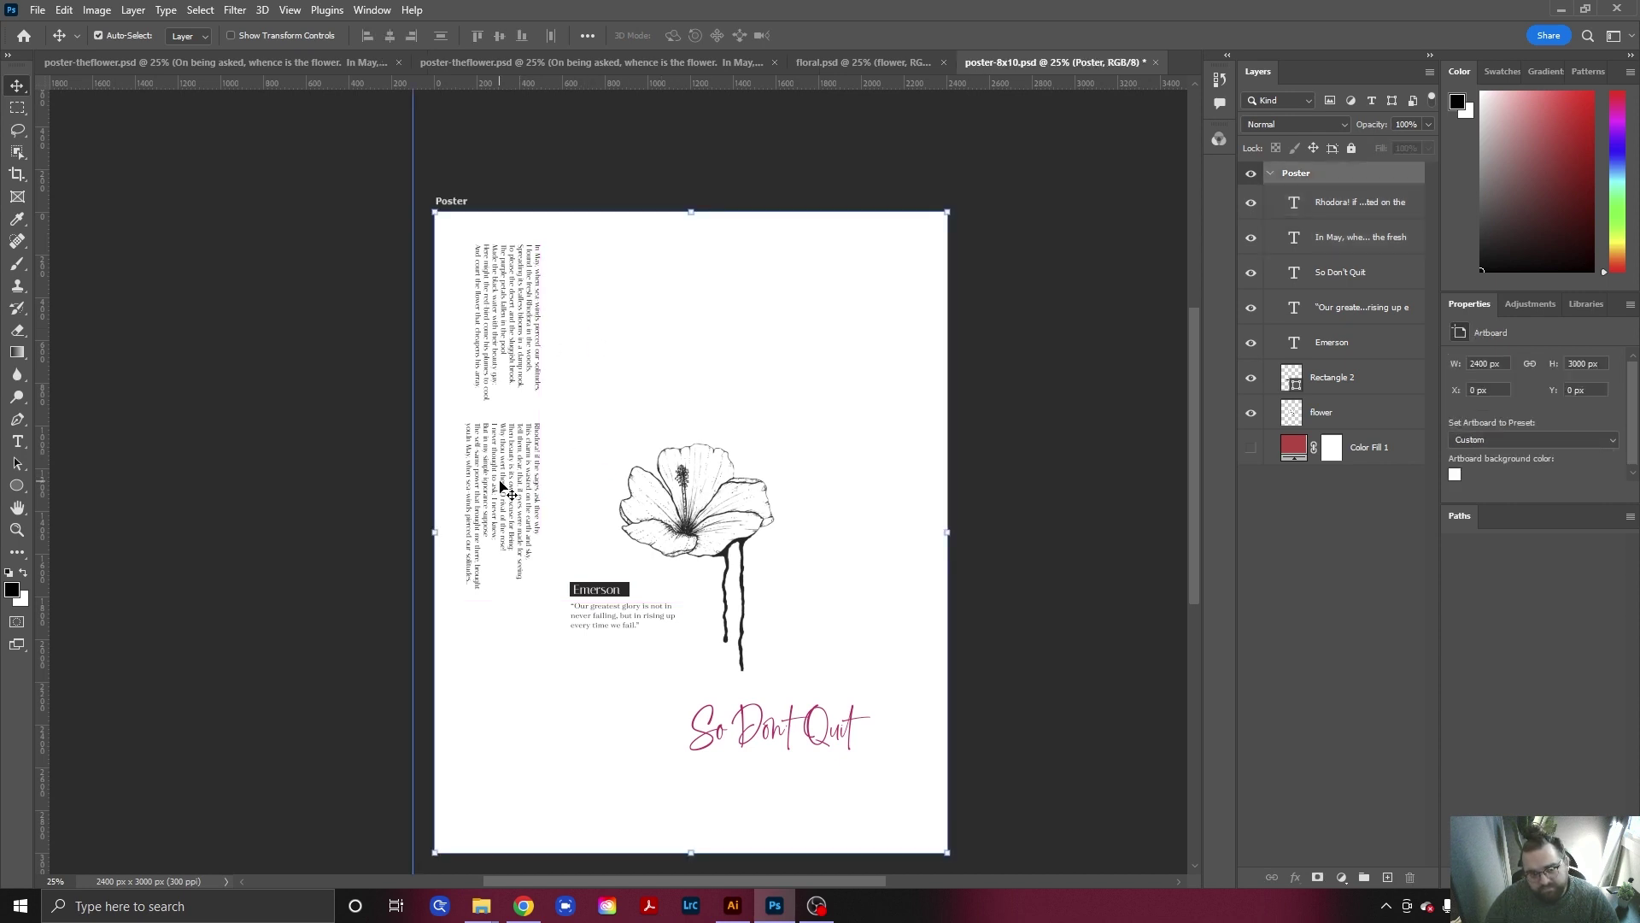
{"action": "double_click", "coordinate": [496, 483]}
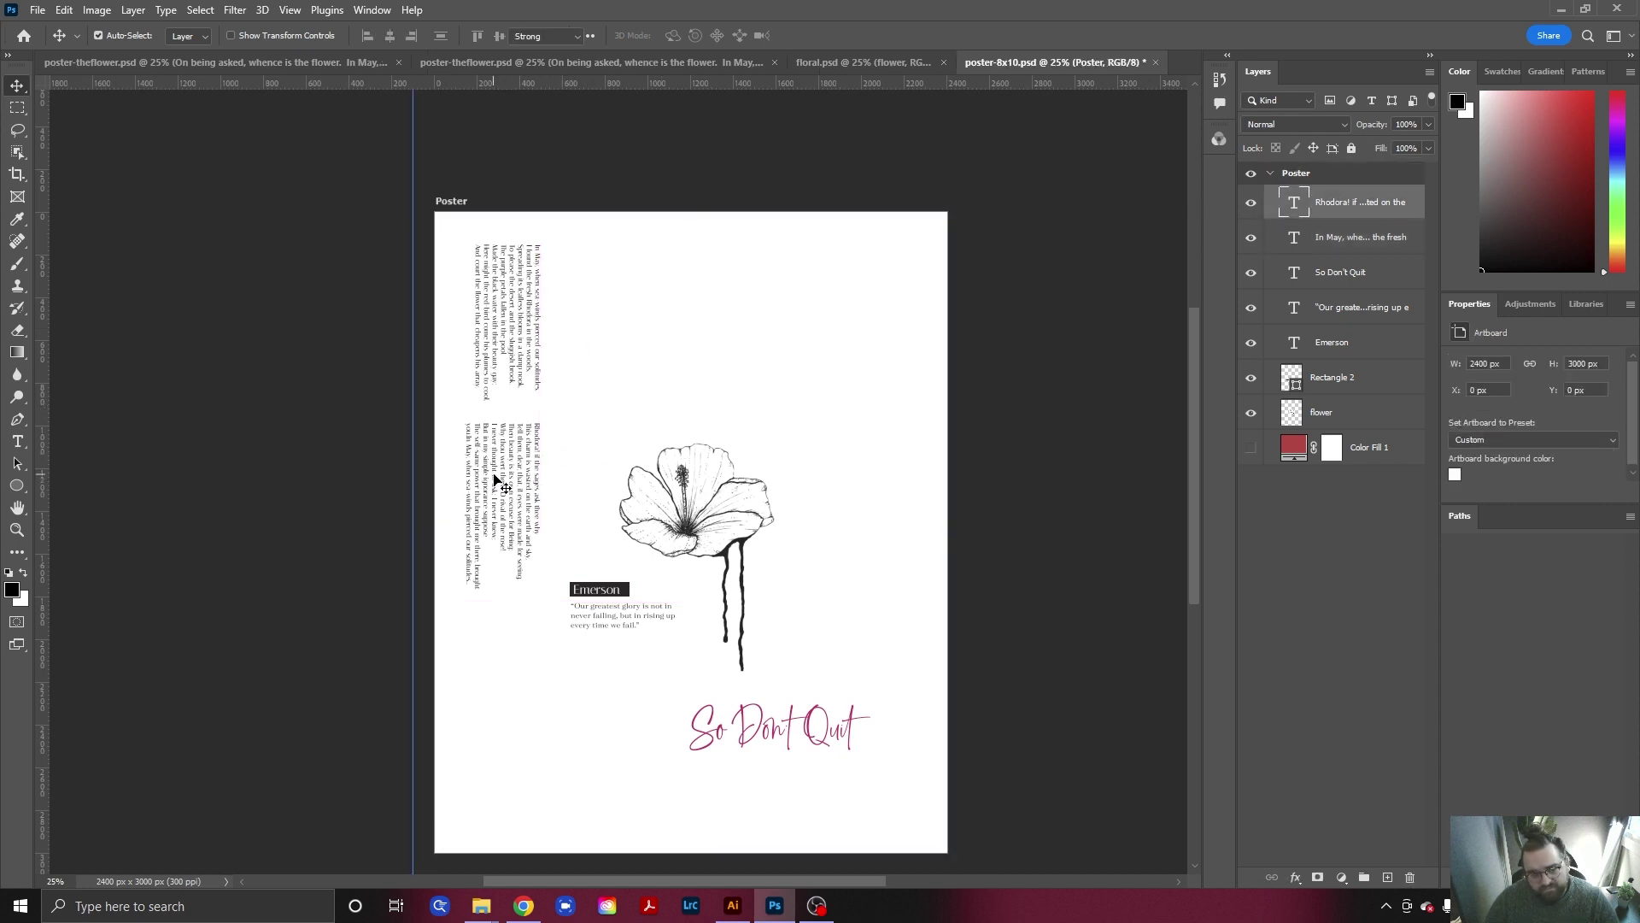
{"action": "left_click", "coordinate": [24, 96]}
{"action": "left_click", "coordinate": [520, 336]}
{"action": "left_click_drag", "start_coordinate": [519, 337], "coordinate": [510, 327]}
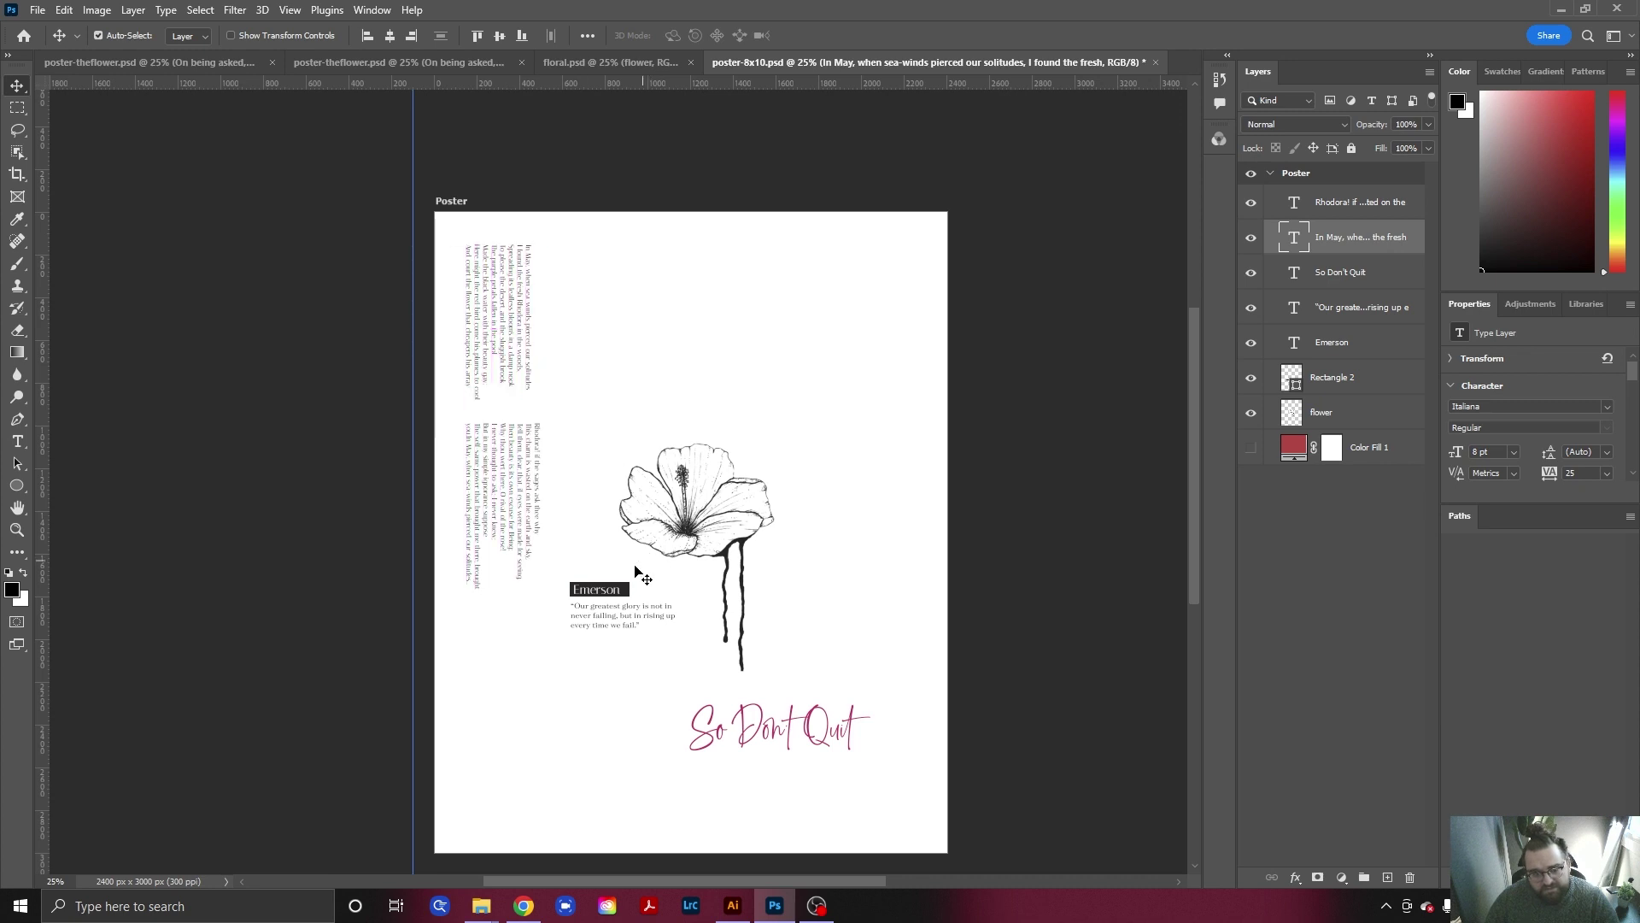
Duplicate the Emerson label with its black rectangle onto the flower and rotate the copy 90° clockwise.
{"action": "left_click_drag", "start_coordinate": [597, 554], "coordinate": [639, 598]}
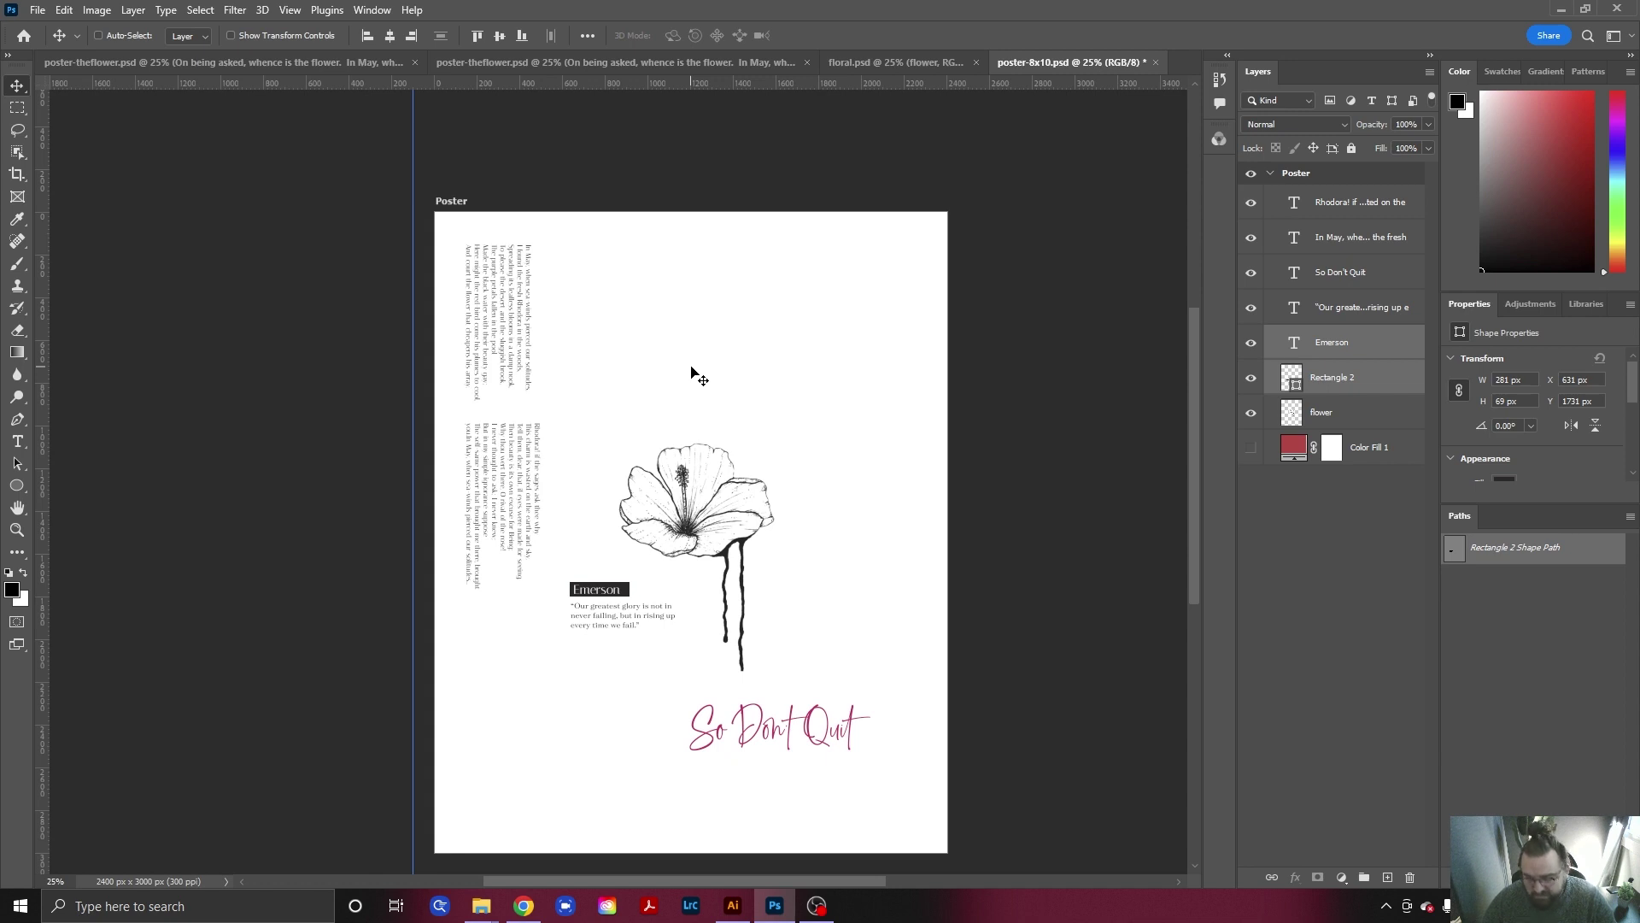
{"action": "left_click_drag", "start_coordinate": [684, 543], "coordinate": [775, 487]}
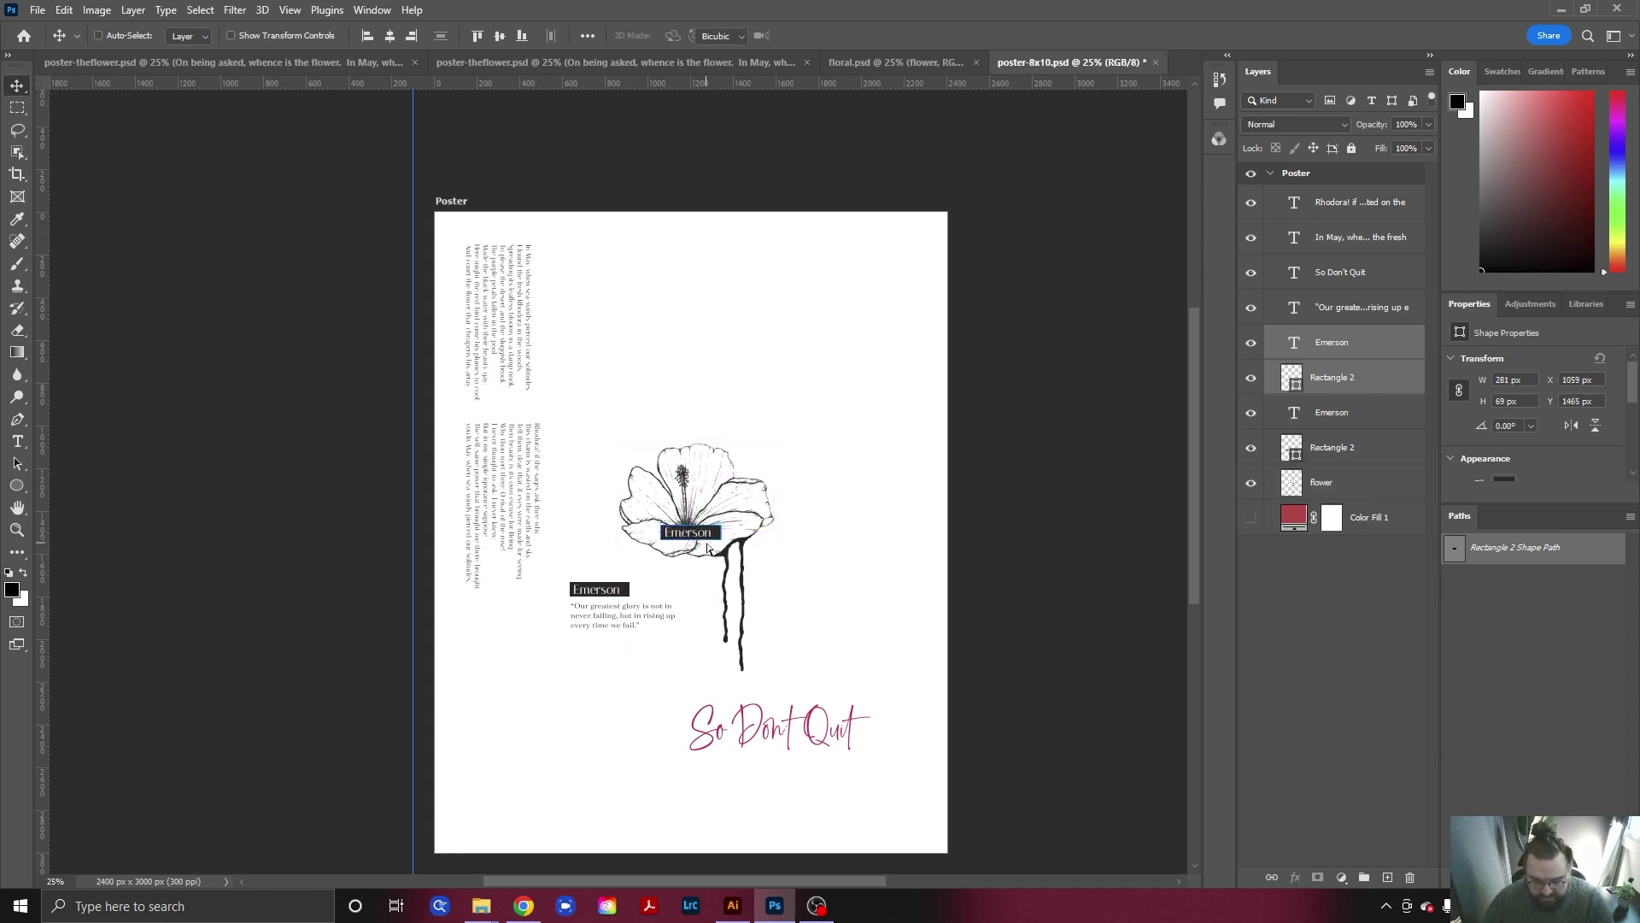
{"action": "key", "text": "ctrl+t"}
{"action": "left_click_drag", "start_coordinate": [733, 544], "coordinate": [642, 642]}
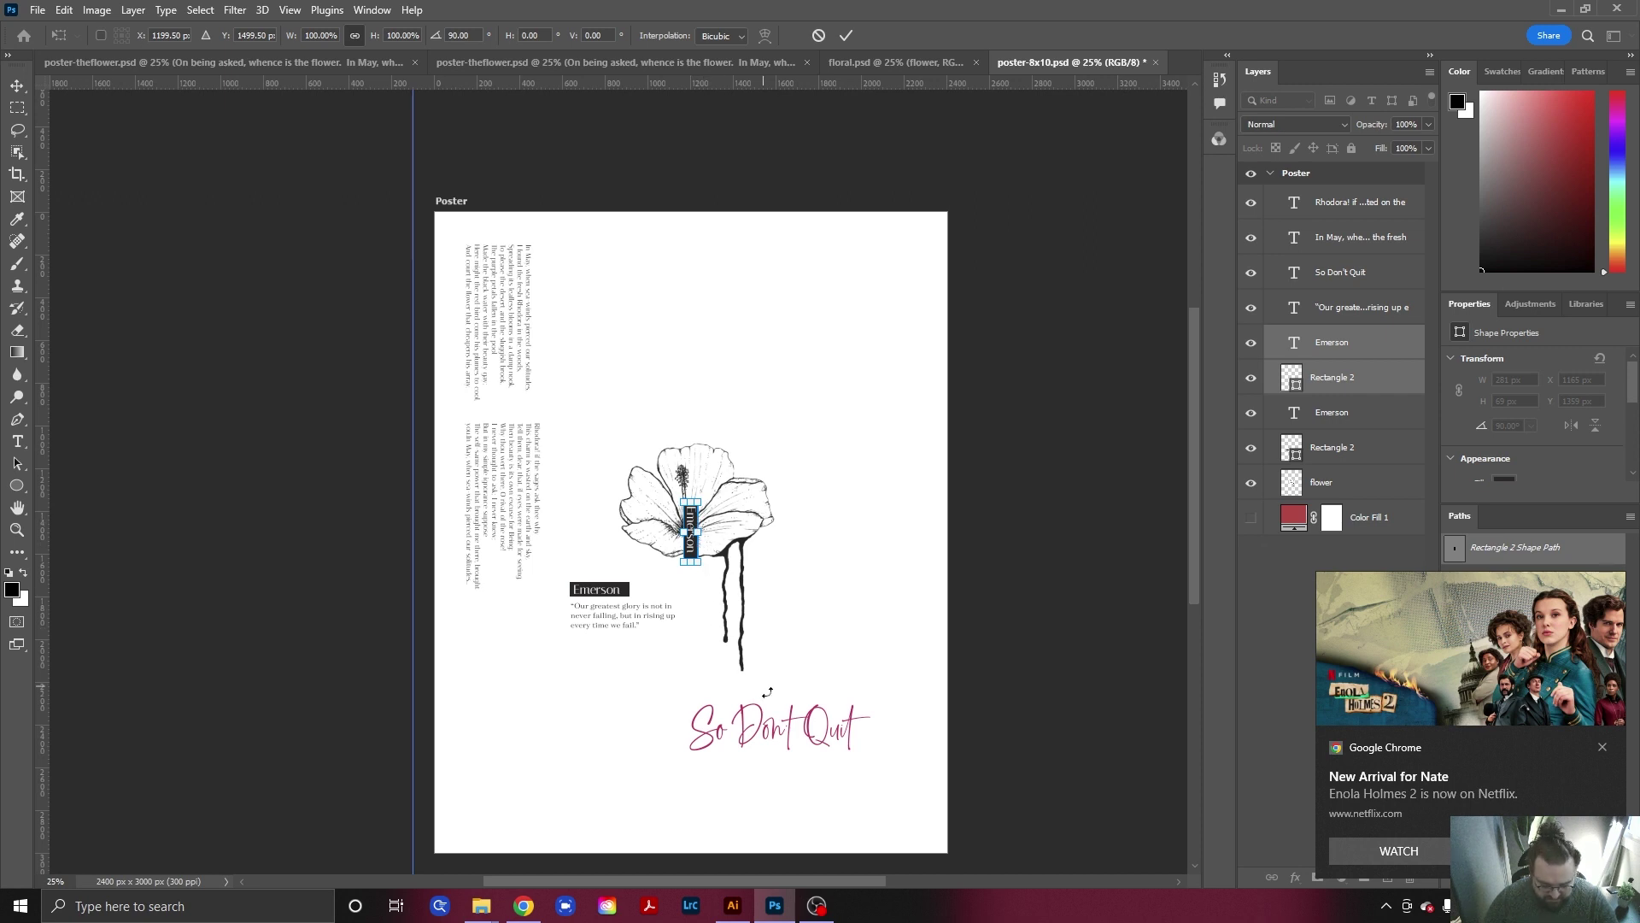
{"action": "key", "text": "Return"}
Place the rotated Emerson label alongside the opening line of the first stanza, aligned with the top of that text.
{"action": "key", "text": "z"}
{"action": "left_click", "coordinate": [716, 519]}
{"action": "key", "text": "v"}
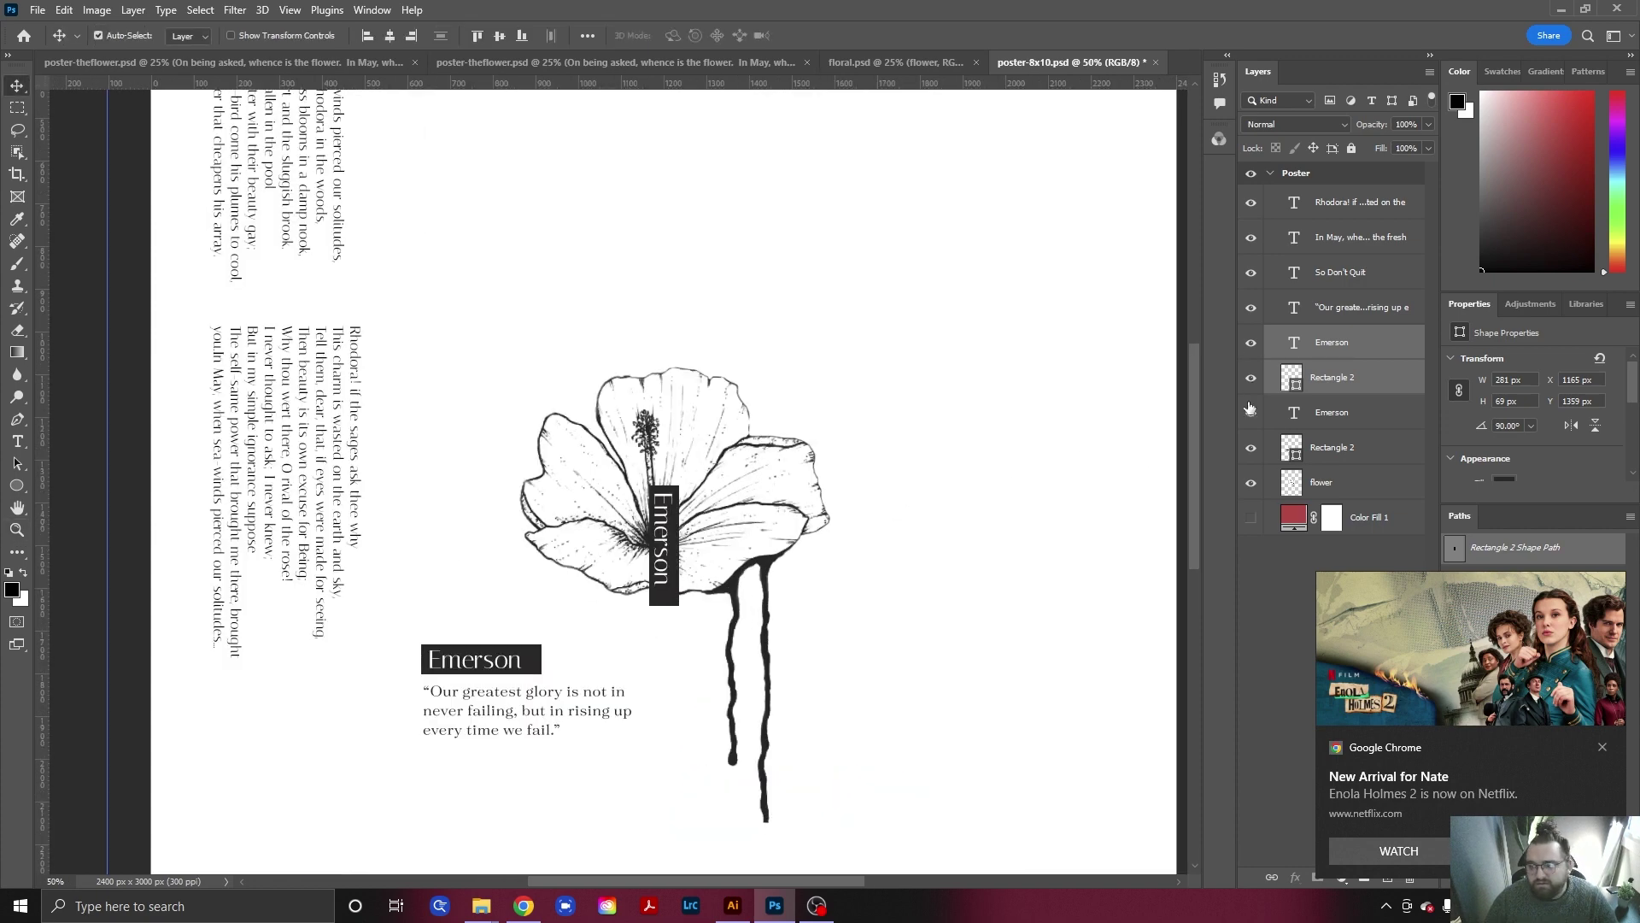
{"action": "key", "text": "ctrl+t"}
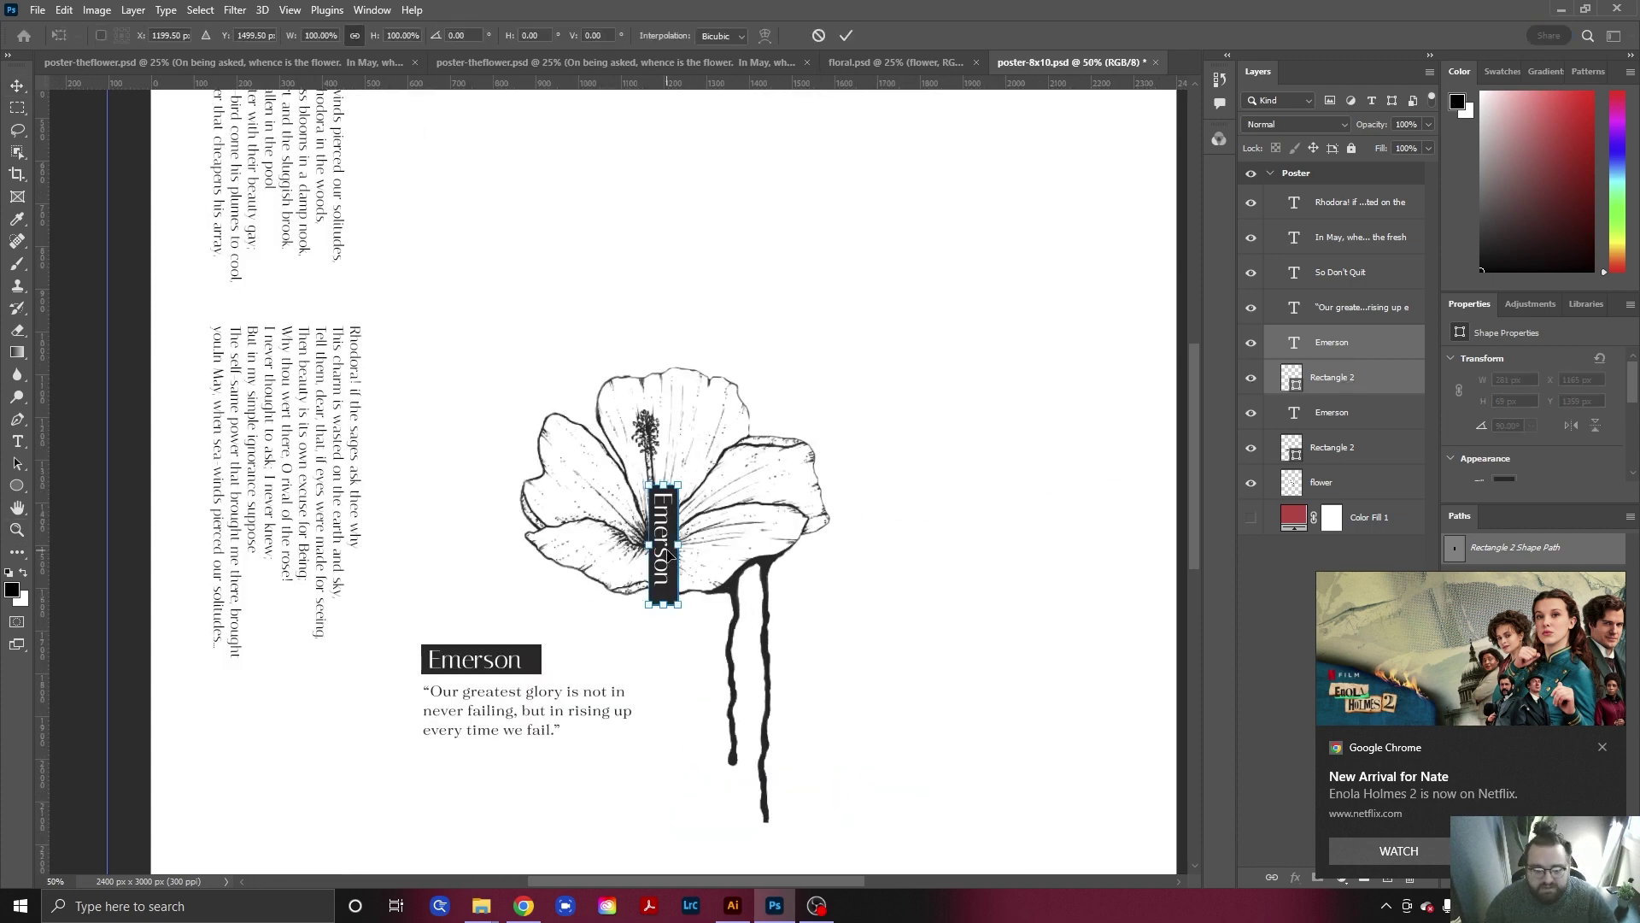
{"action": "left_click_drag", "start_coordinate": [665, 559], "coordinate": [575, 491]}
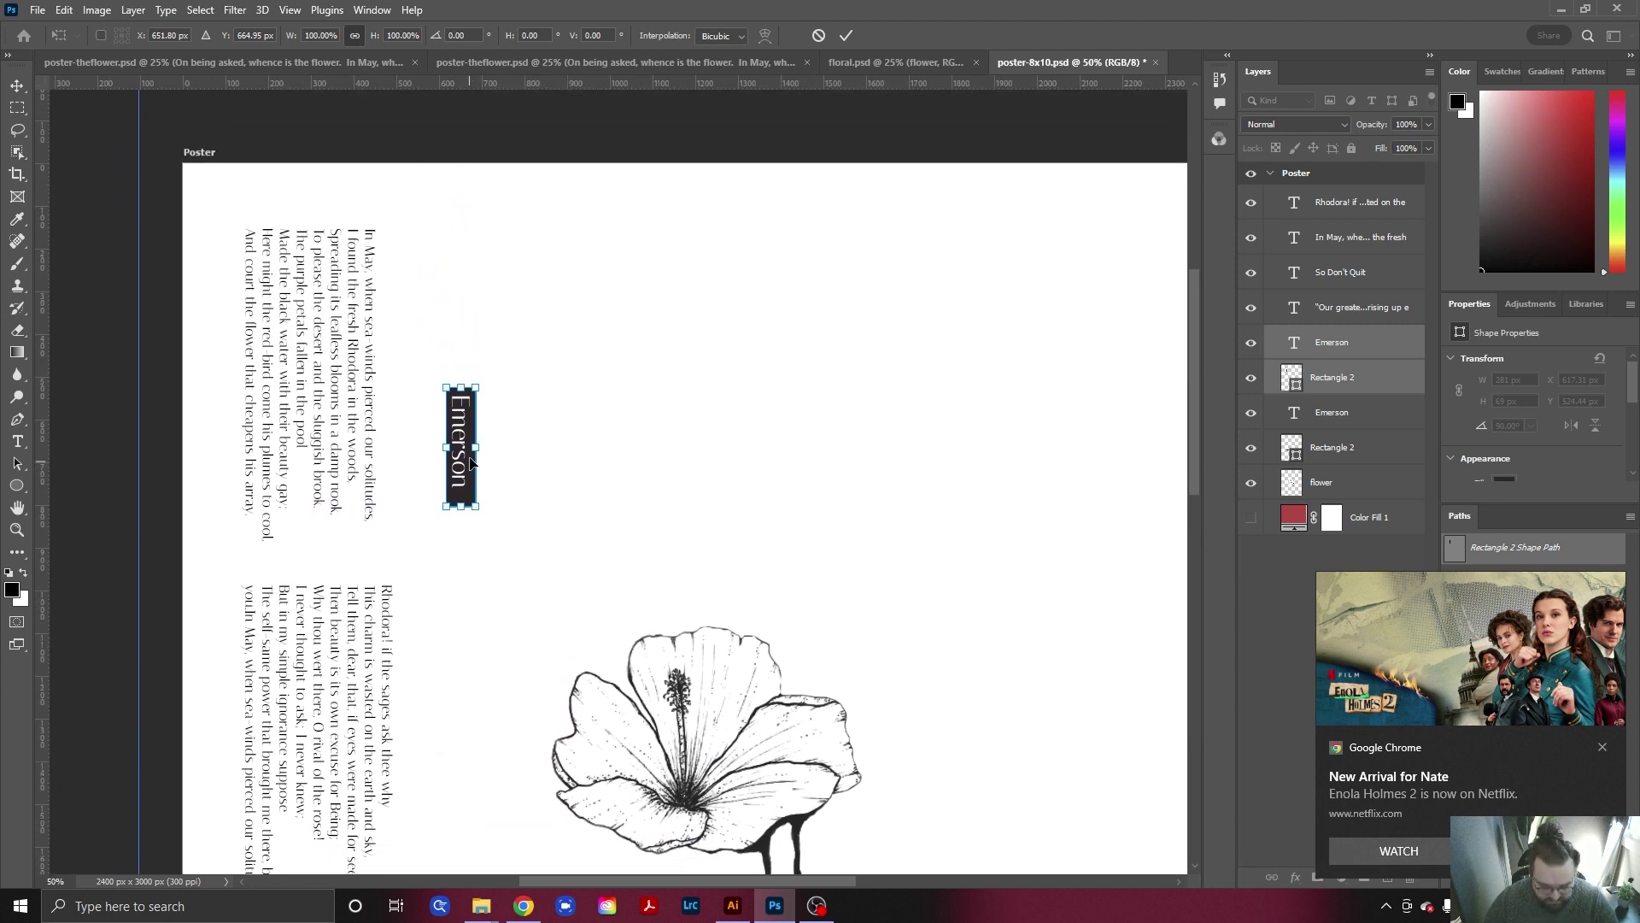
{"action": "left_click_drag", "start_coordinate": [466, 475], "coordinate": [415, 318]}
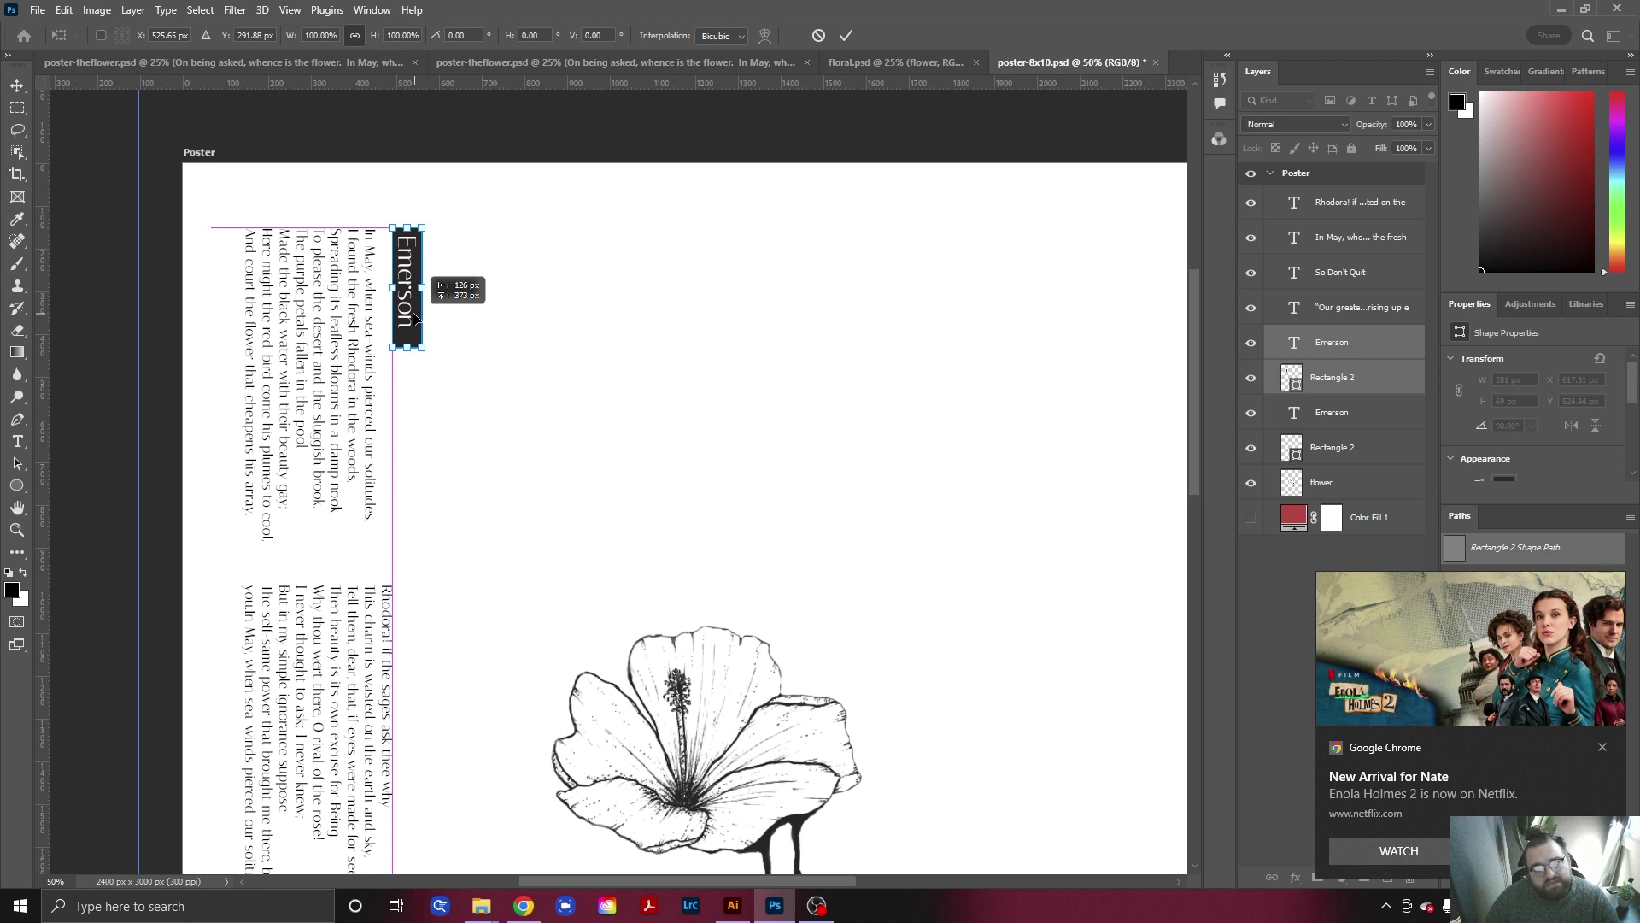
{"action": "left_click_drag", "start_coordinate": [413, 316], "coordinate": [414, 317]}
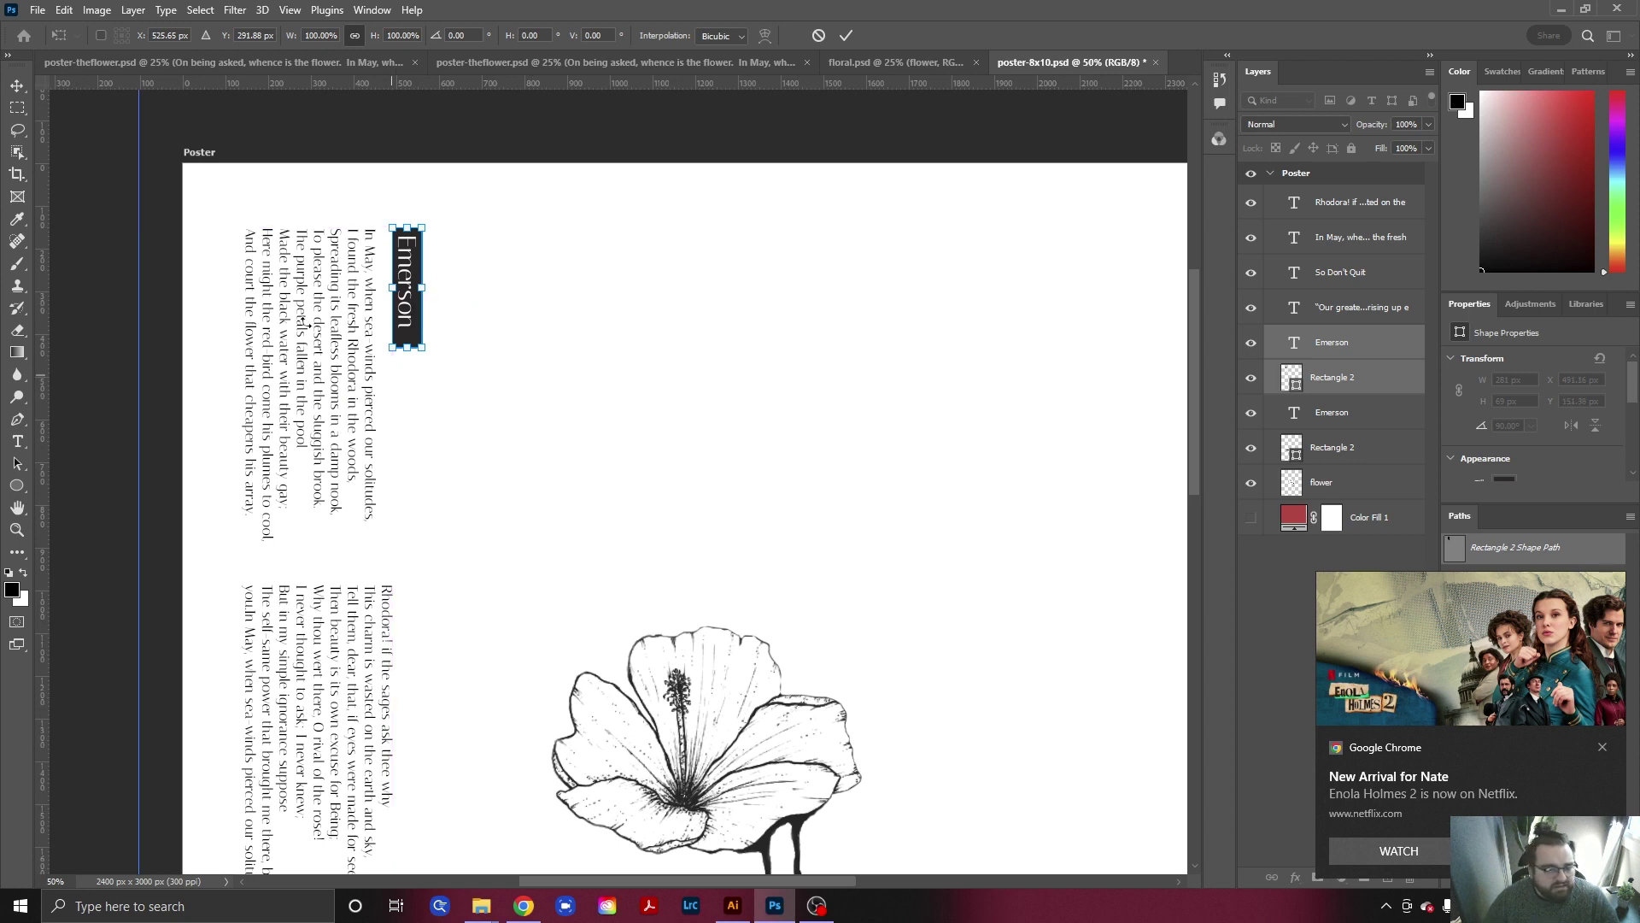
{"action": "key", "text": "Return"}
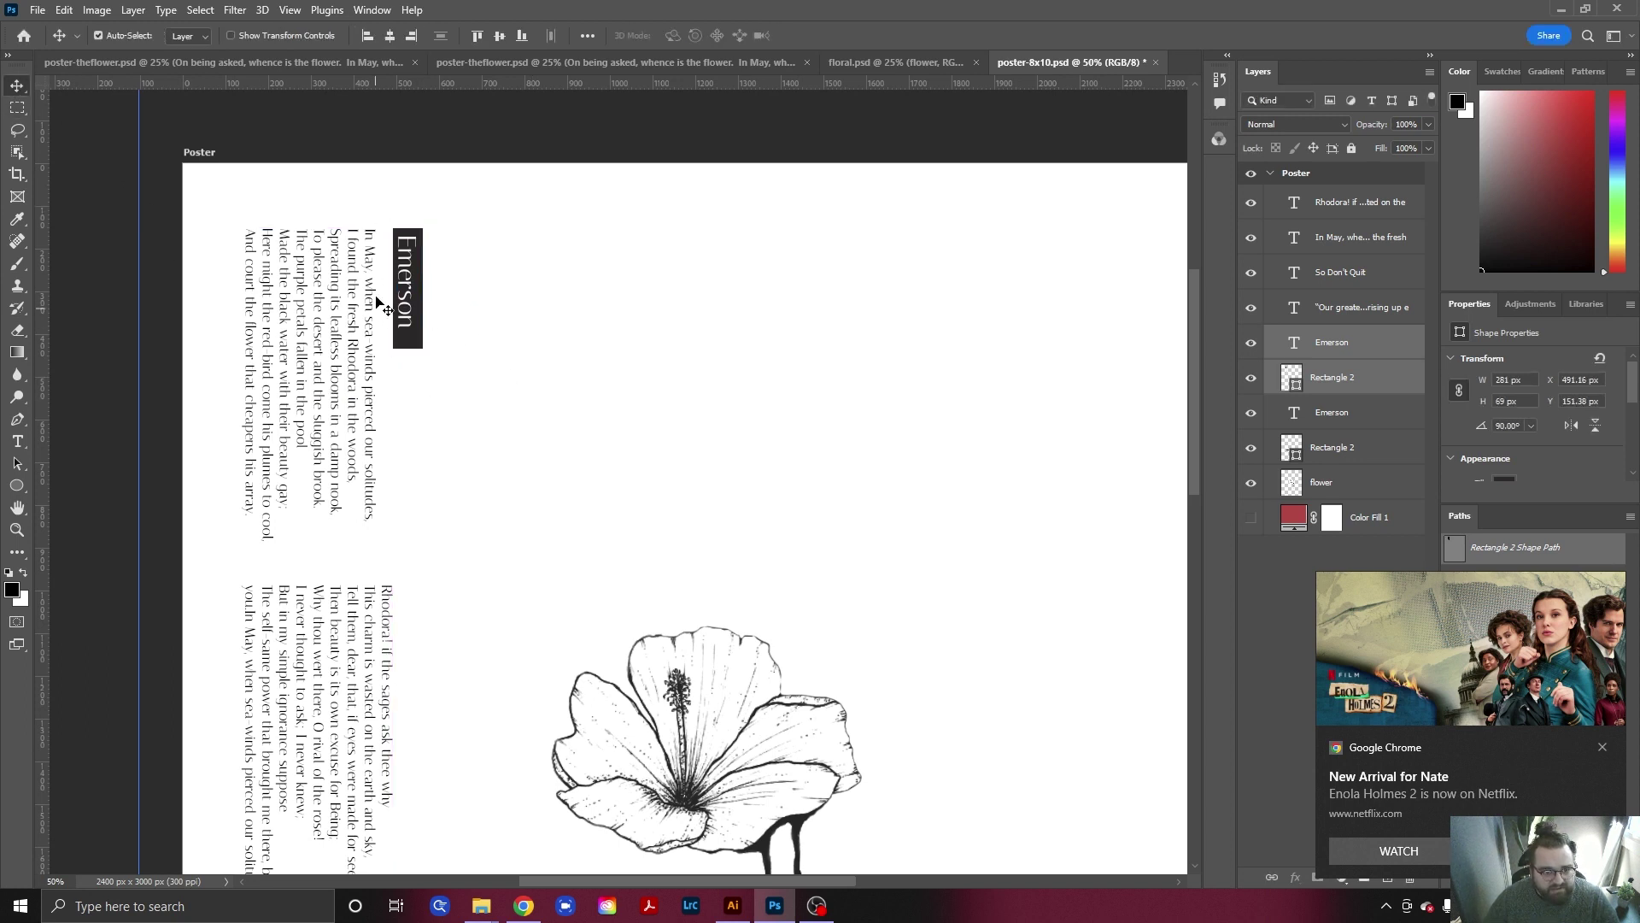
Enlarge the opening word "In" of the first stanza to 14 pt.
{"action": "double_click", "coordinate": [373, 248]}
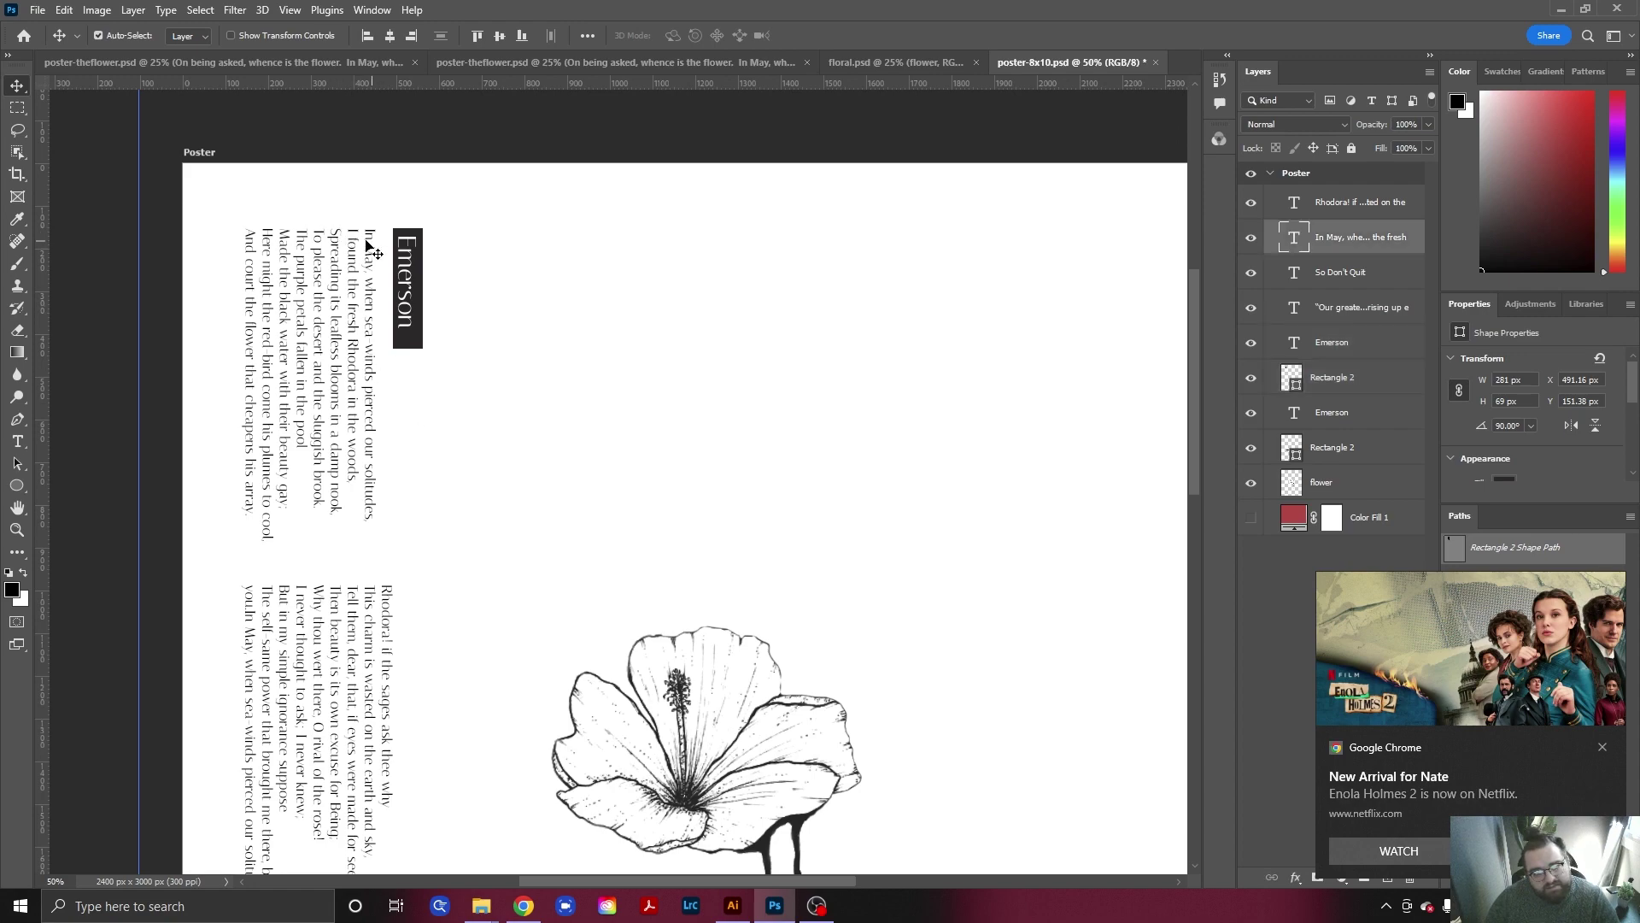
{"action": "left_click", "coordinate": [369, 231]}
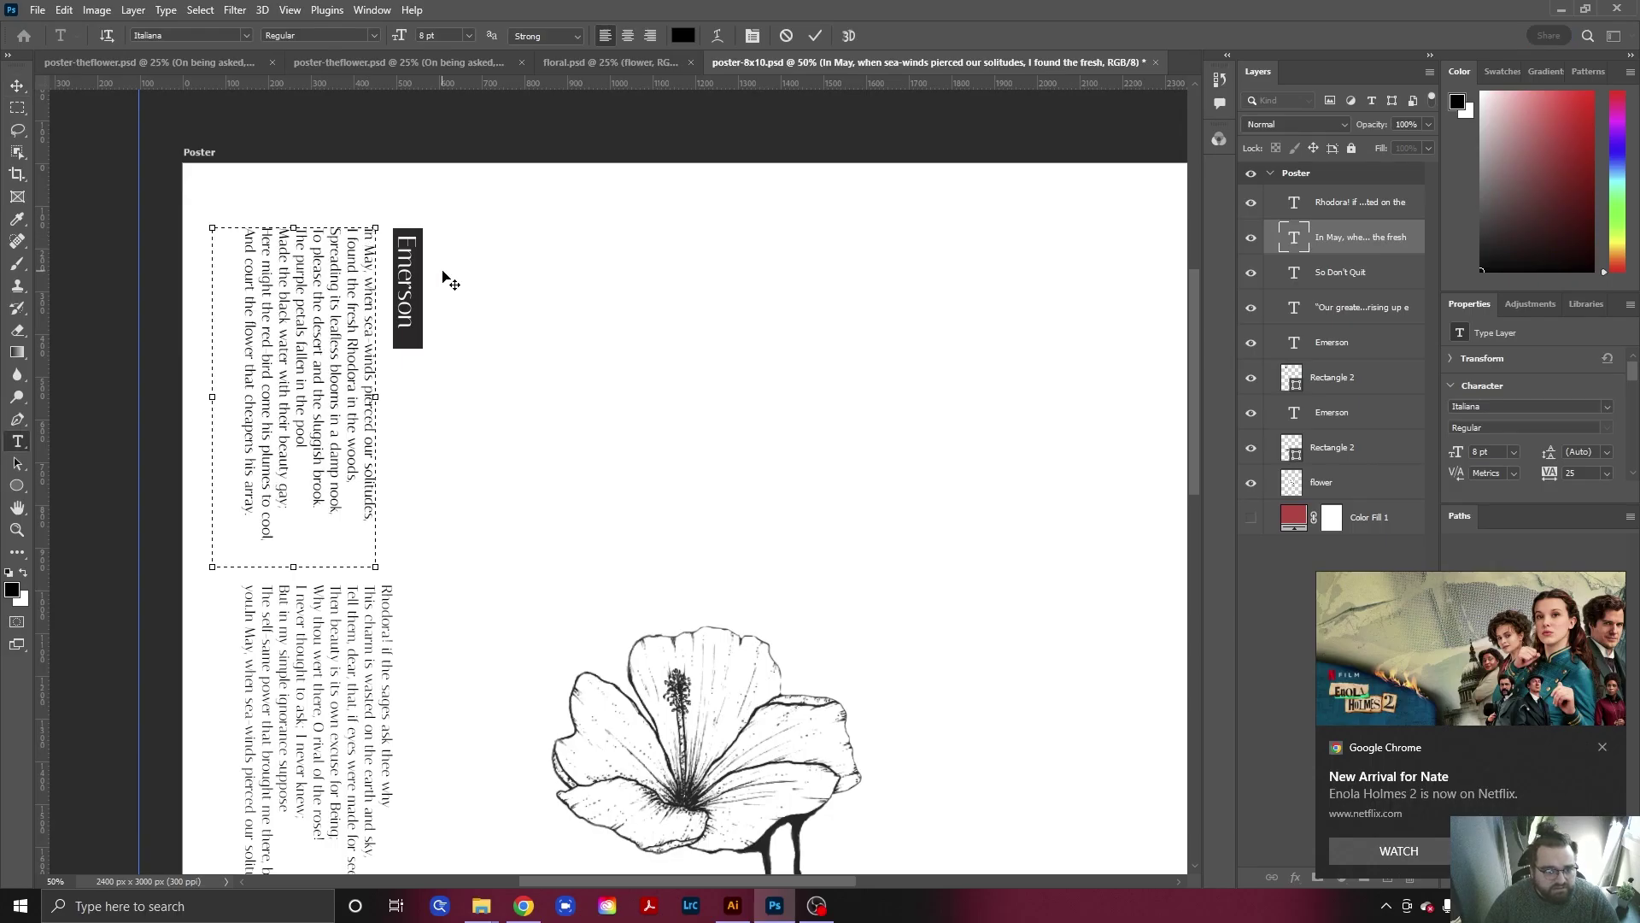
{"action": "left_click", "coordinate": [1514, 453]}
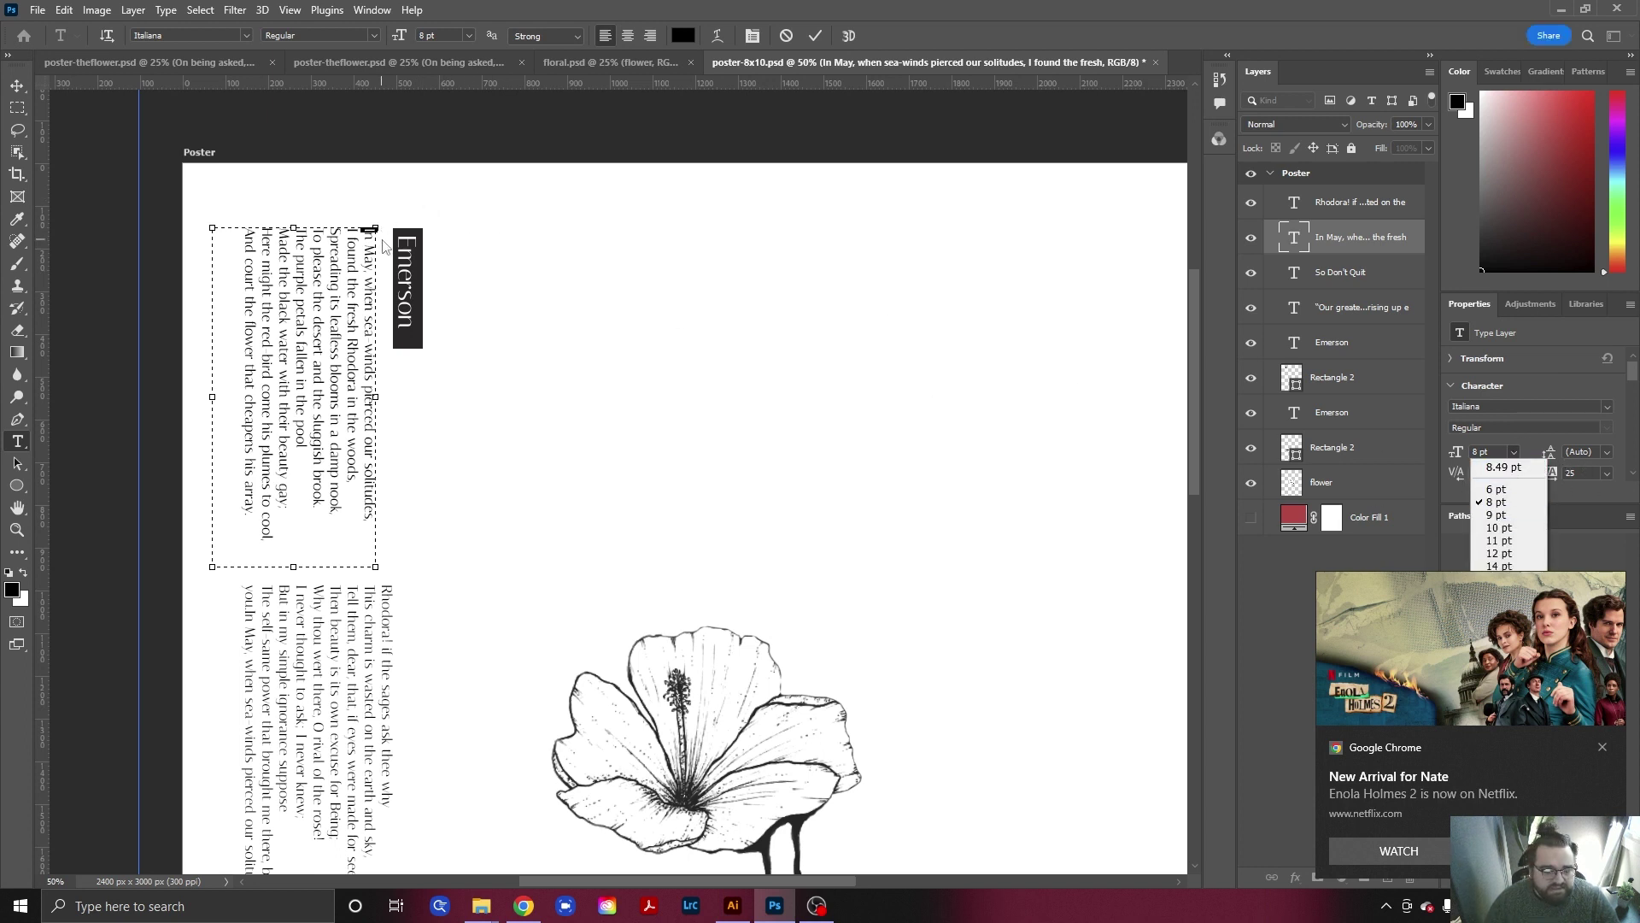
{"action": "left_click", "coordinate": [370, 255]}
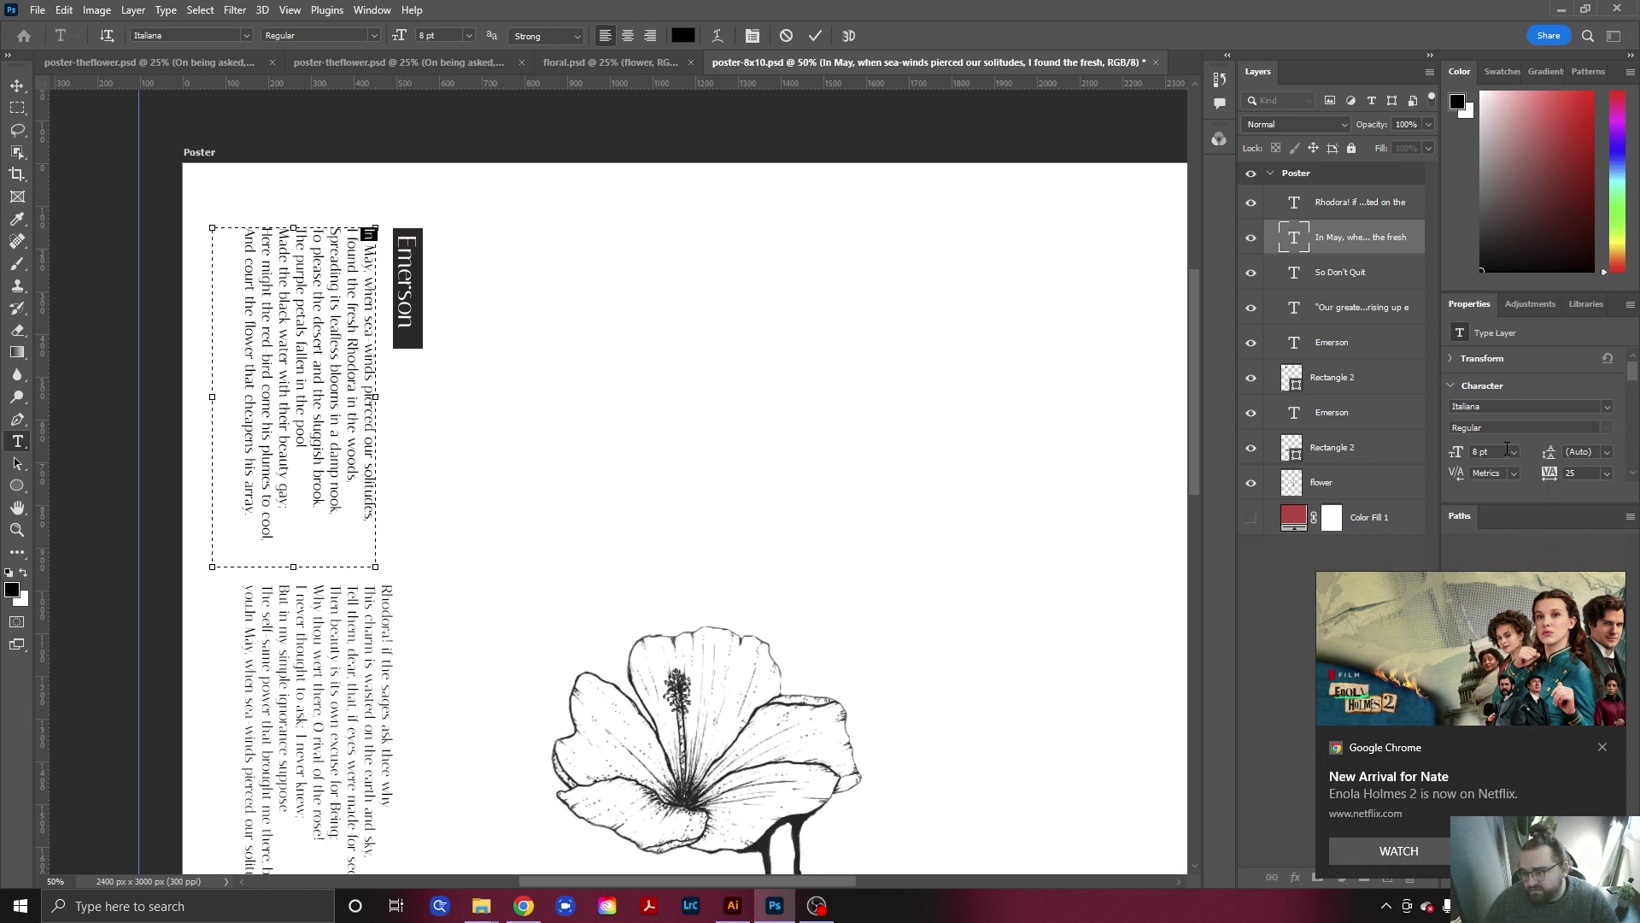
{"action": "left_click", "coordinate": [1515, 453]}
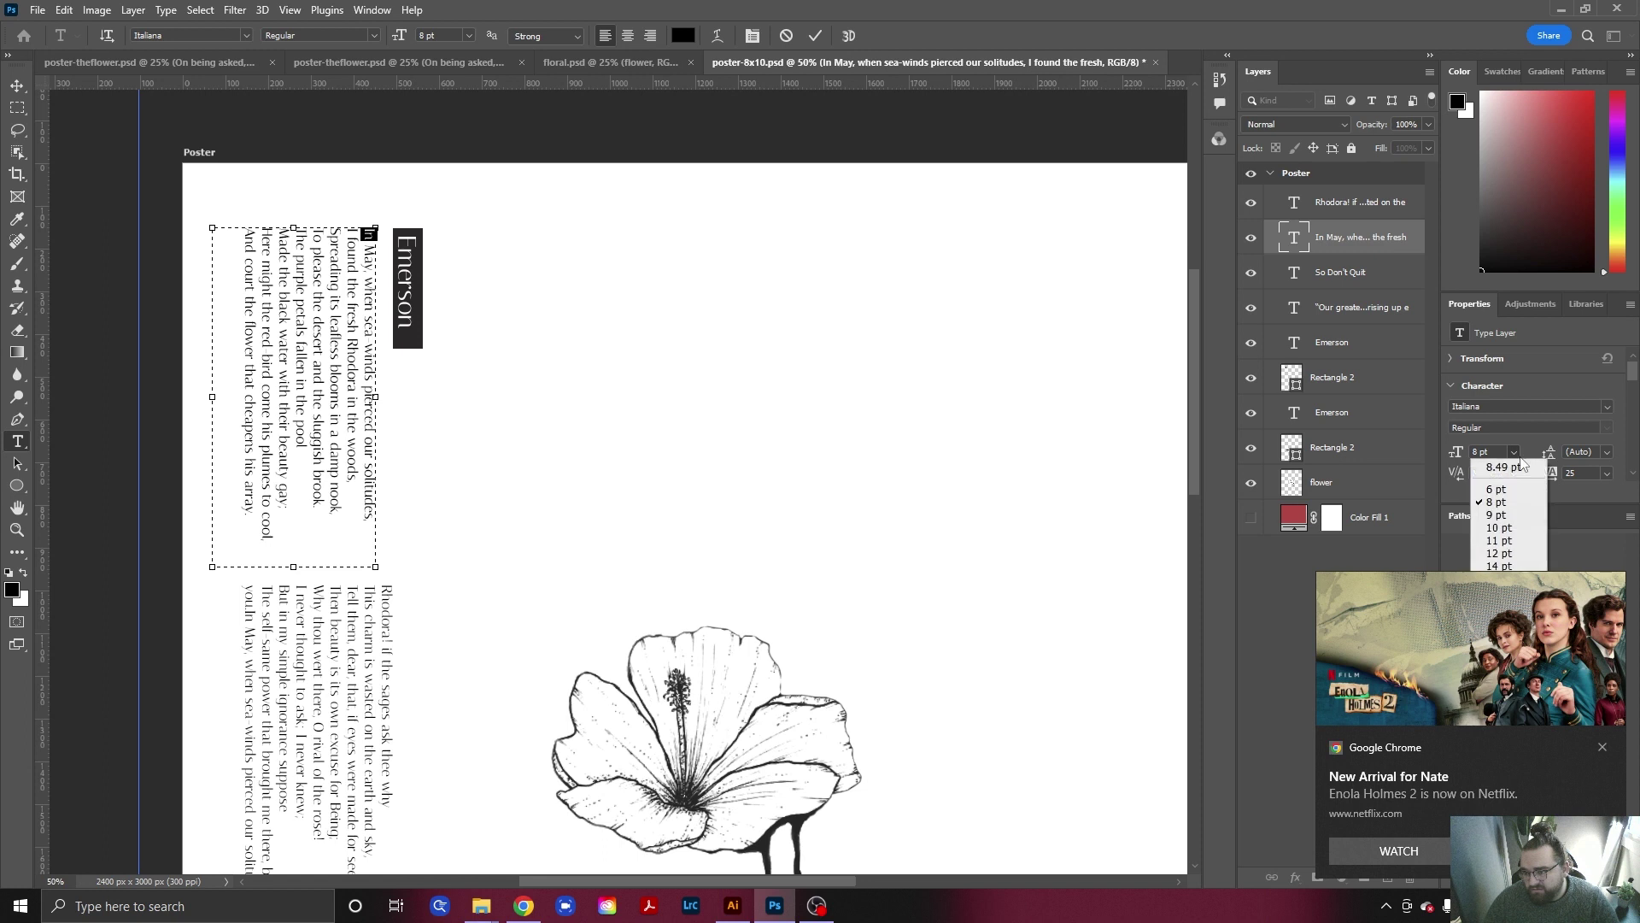
{"action": "left_click", "coordinate": [1501, 566]}
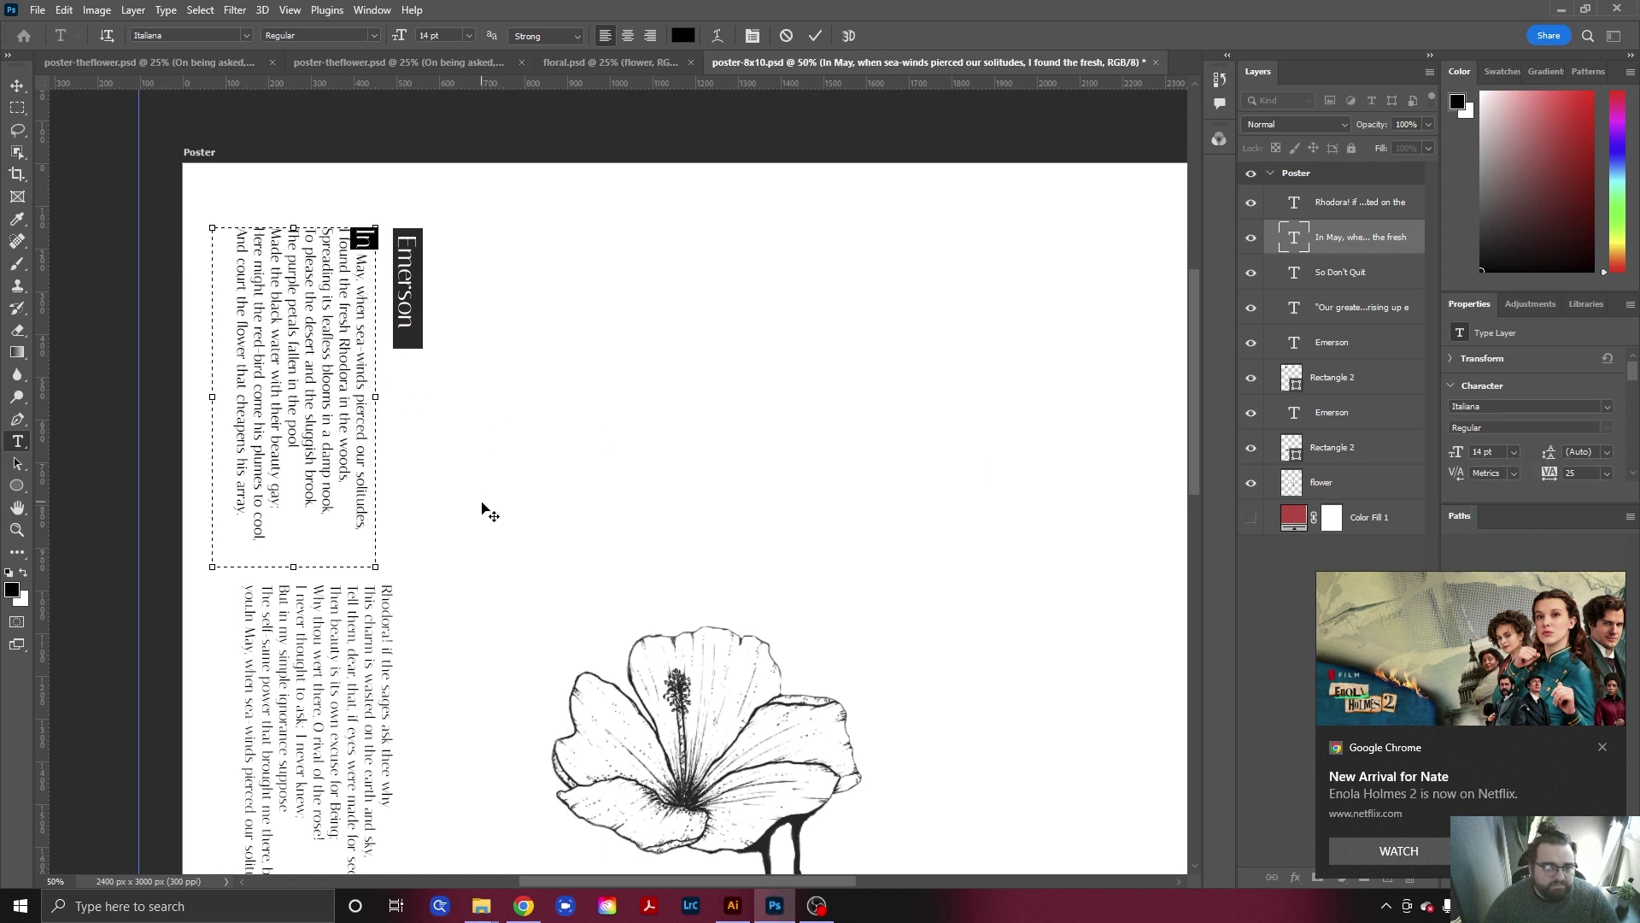
{"action": "left_click", "coordinate": [17, 85]}
{"action": "left_click", "coordinate": [570, 395]}
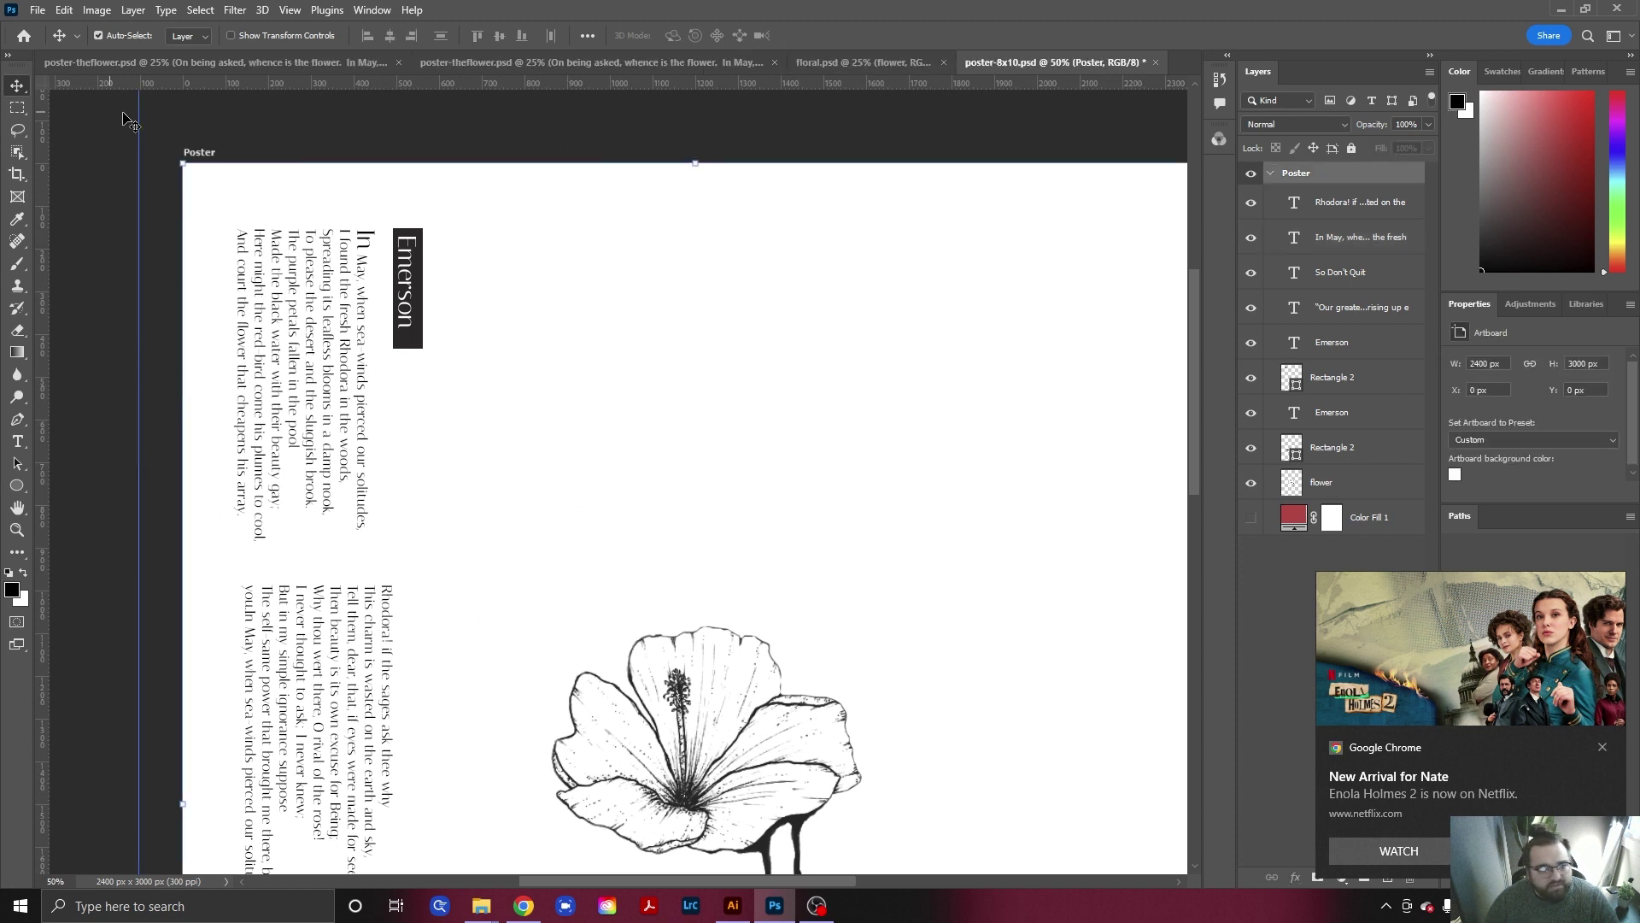
Check the alignment of the rotated label and stanzas with the vertical guide and return the guide outside the artboard's left edge.
{"action": "left_click_drag", "start_coordinate": [136, 133], "coordinate": [392, 211]}
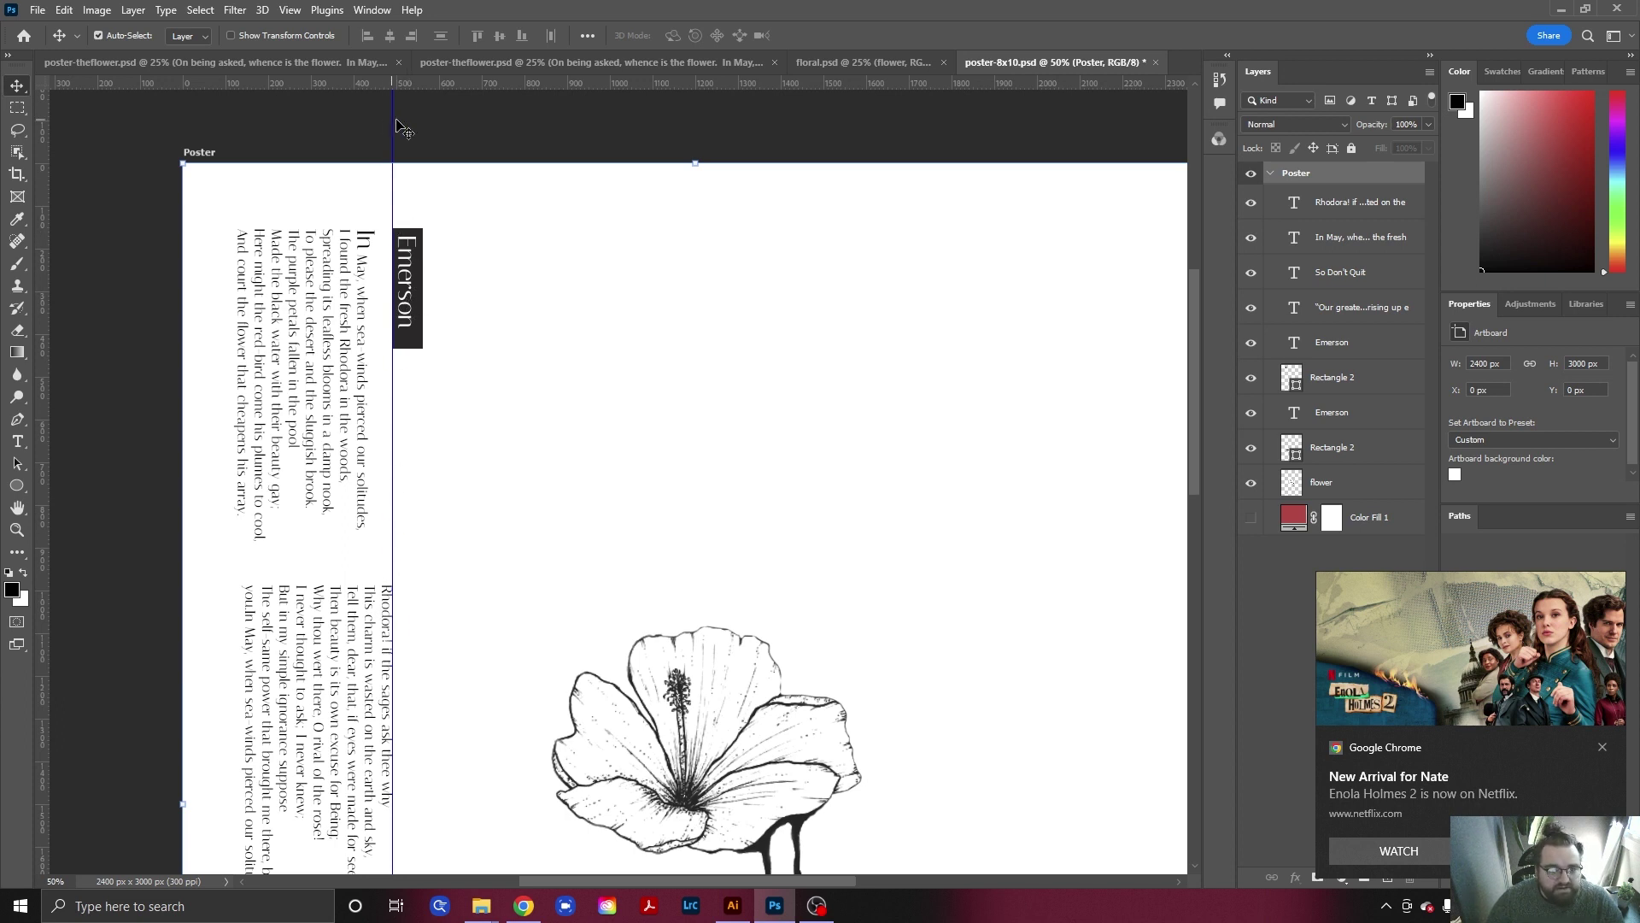
{"action": "mouse_move", "coordinate": [393, 124]}
{"action": "left_mouse_down"}
{"action": "mouse_move", "coordinate": [377, 125]}
{"action": "mouse_move", "coordinate": [376, 167]}
{"action": "mouse_move", "coordinate": [376, 147]}
{"action": "left_mouse_up"}
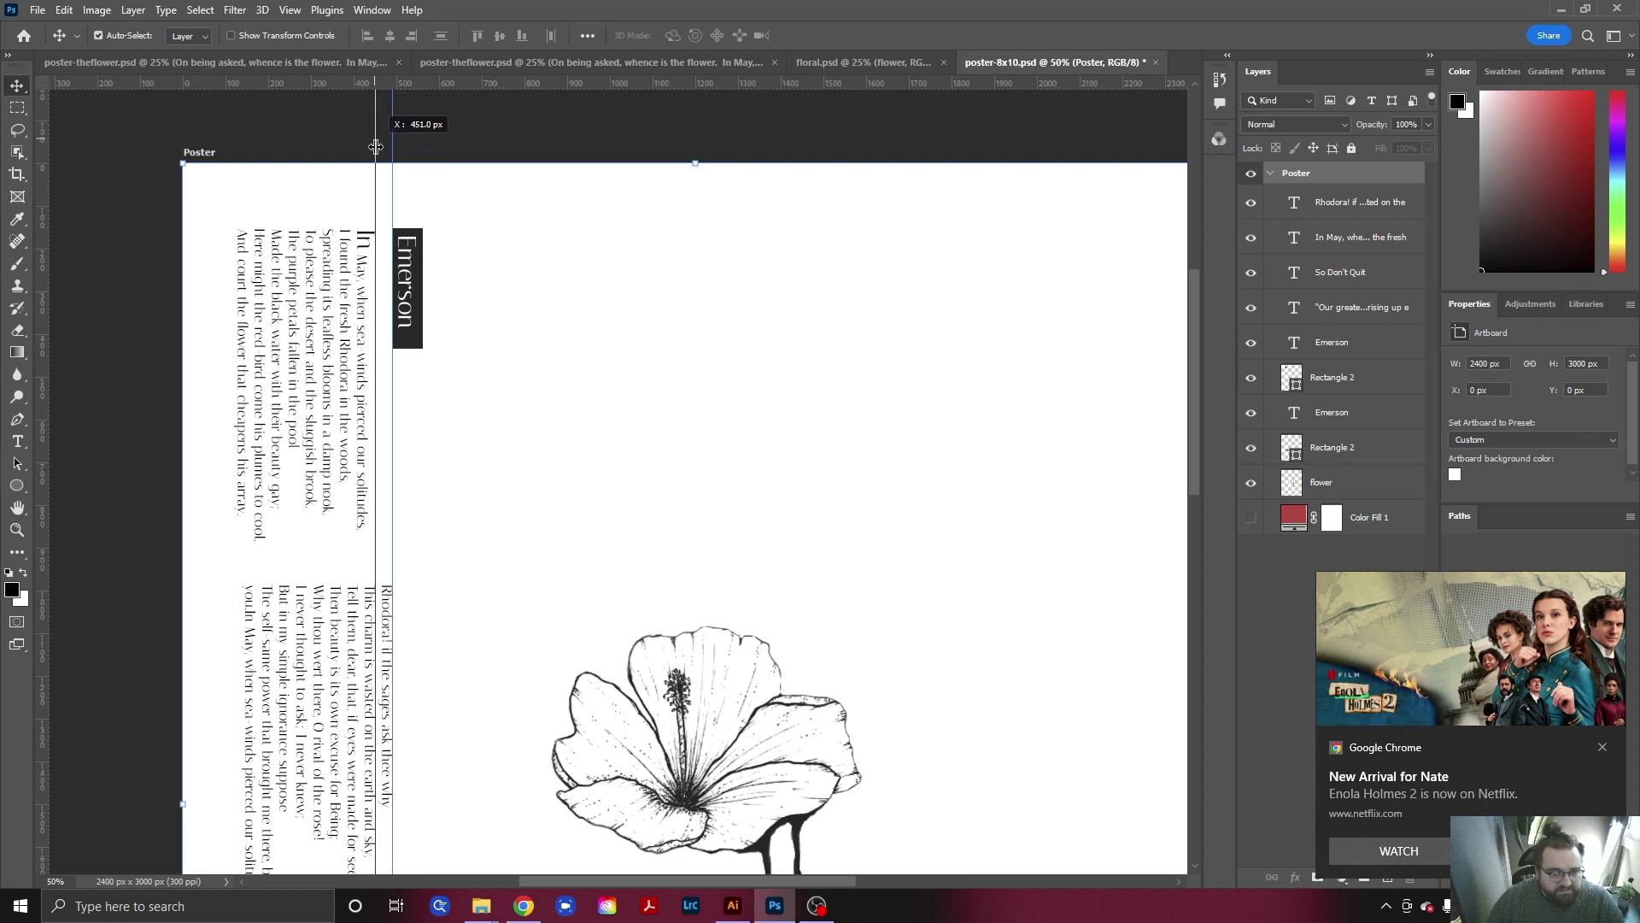
{"action": "left_click_drag", "start_coordinate": [376, 147], "coordinate": [131, 147]}
{"action": "scroll", "coordinate": [465, 319], "scroll_direction": "down", "scroll_amount": 3}
{"action": "scroll", "coordinate": [469, 367], "scroll_direction": "down", "scroll_amount": 4}
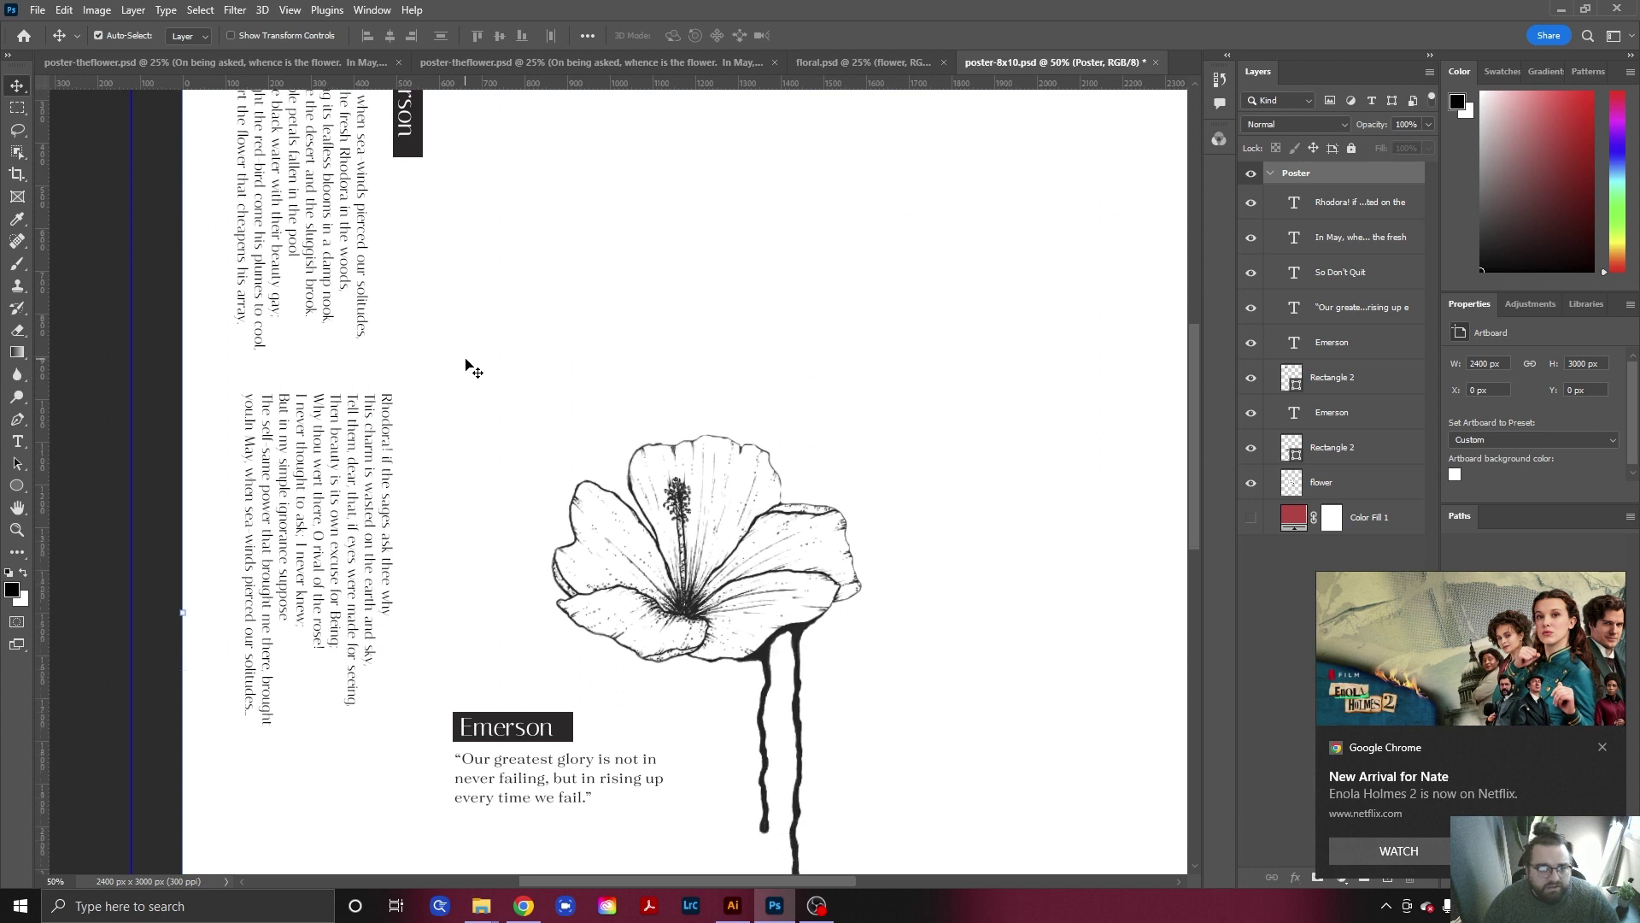
{"action": "scroll", "coordinate": [469, 366], "scroll_direction": "up", "scroll_amount": 4}
{"action": "scroll", "coordinate": [526, 403], "scroll_direction": "down", "scroll_amount": 2}
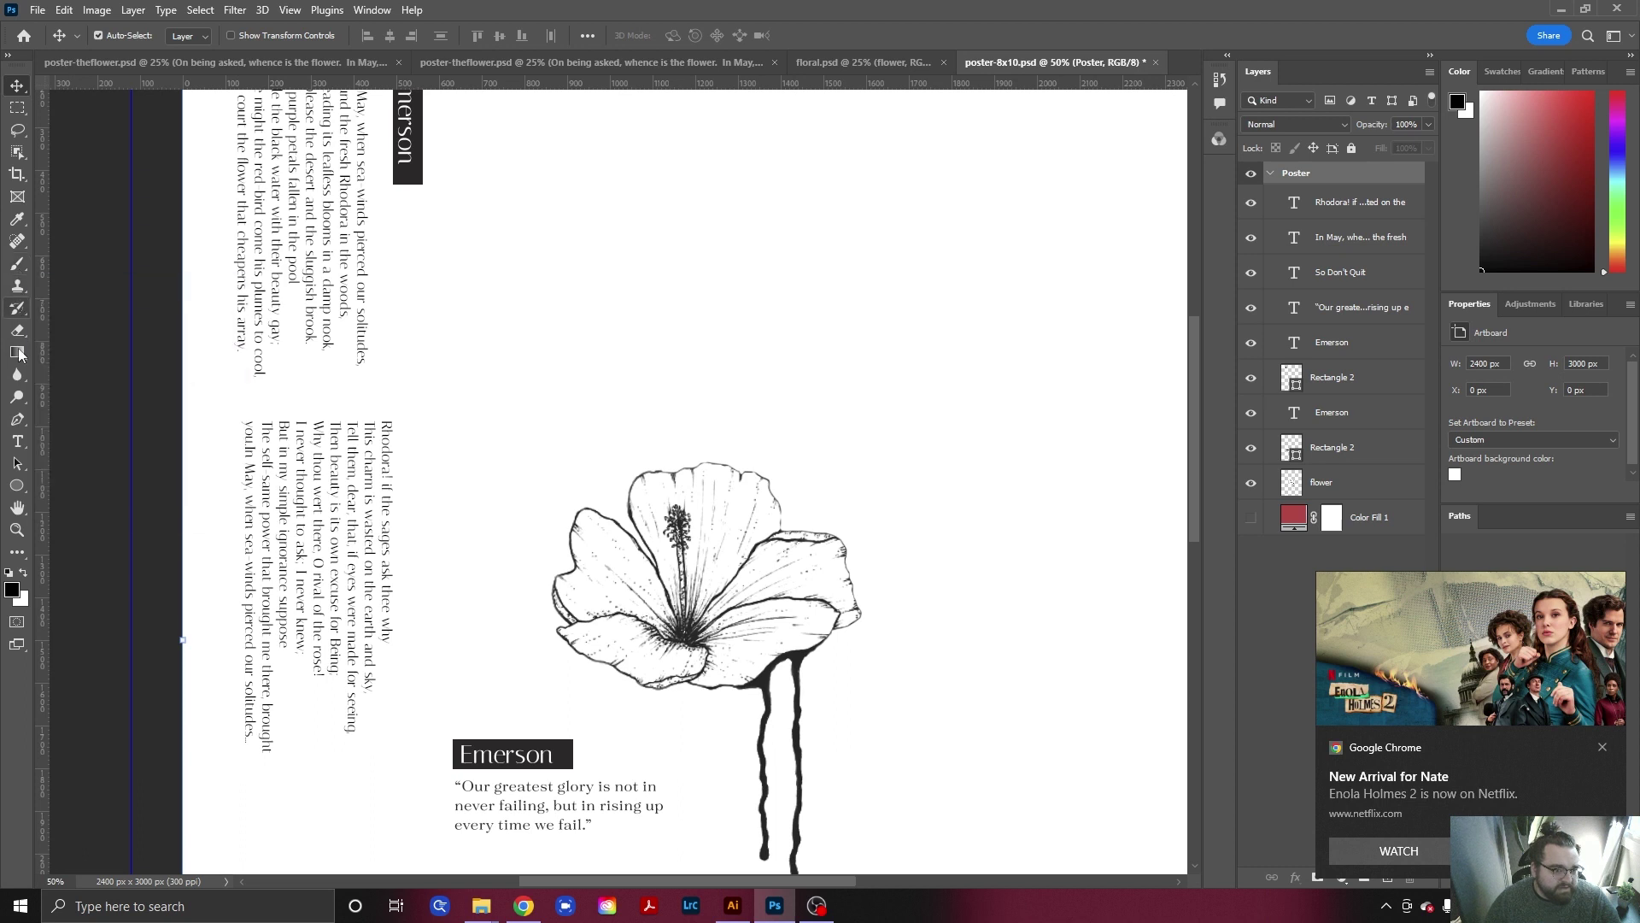
Draw two closely spaced, offset vertical lines below the rotated Emerson label, the first about 1392 px long, running between the stanzas and the flower.
{"action": "left_click", "coordinate": [21, 489]}
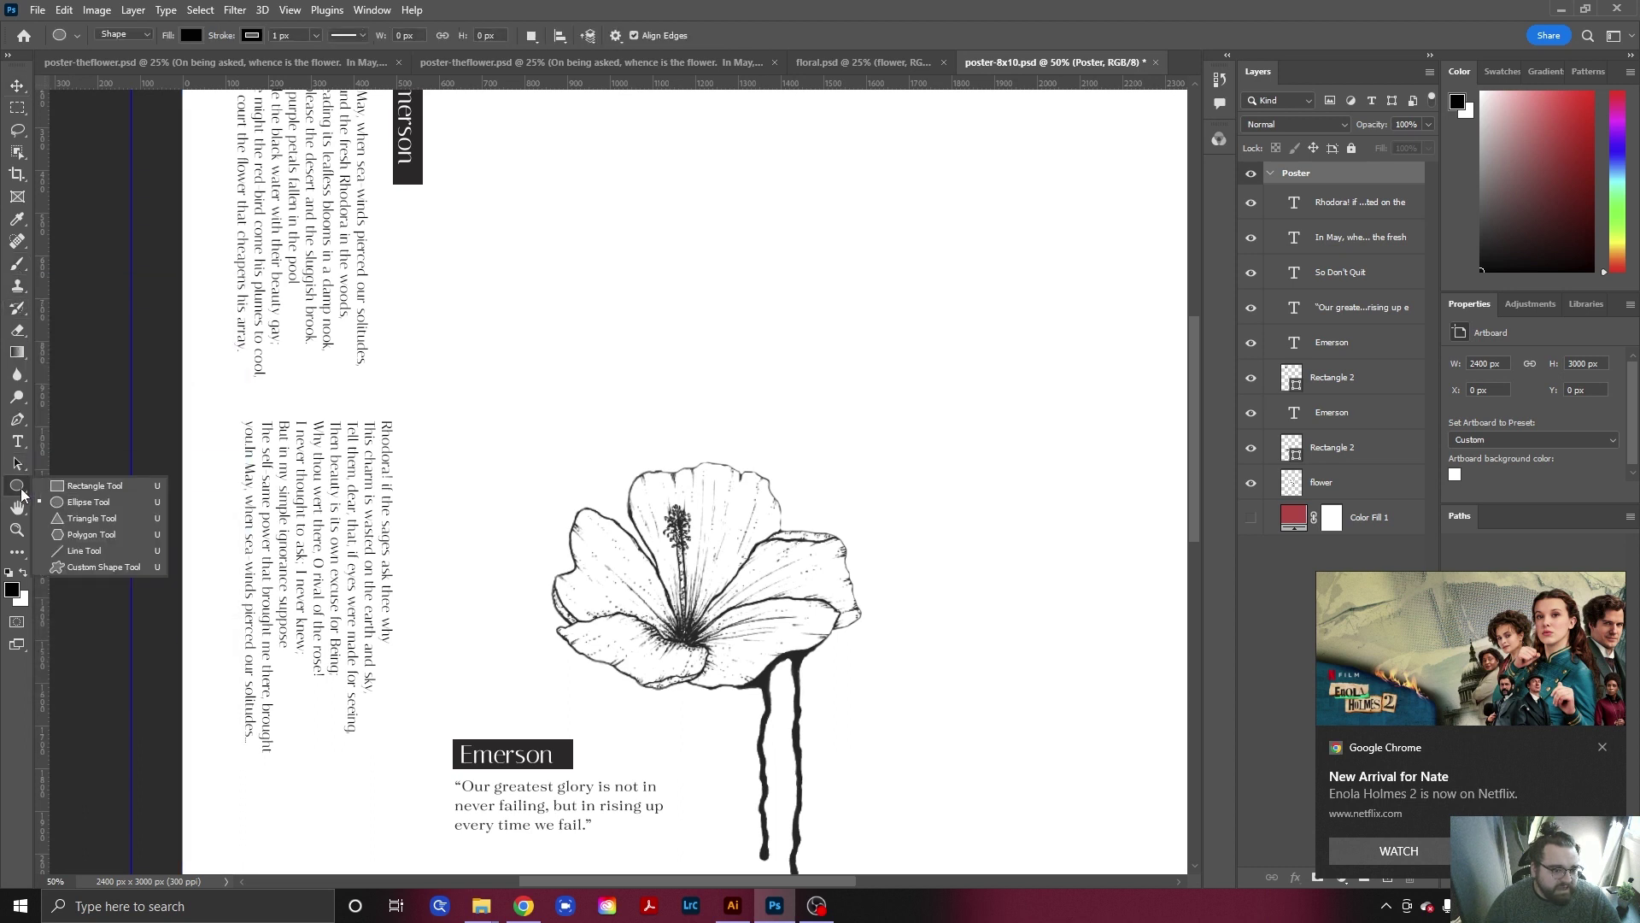
{"action": "left_click", "coordinate": [98, 550]}
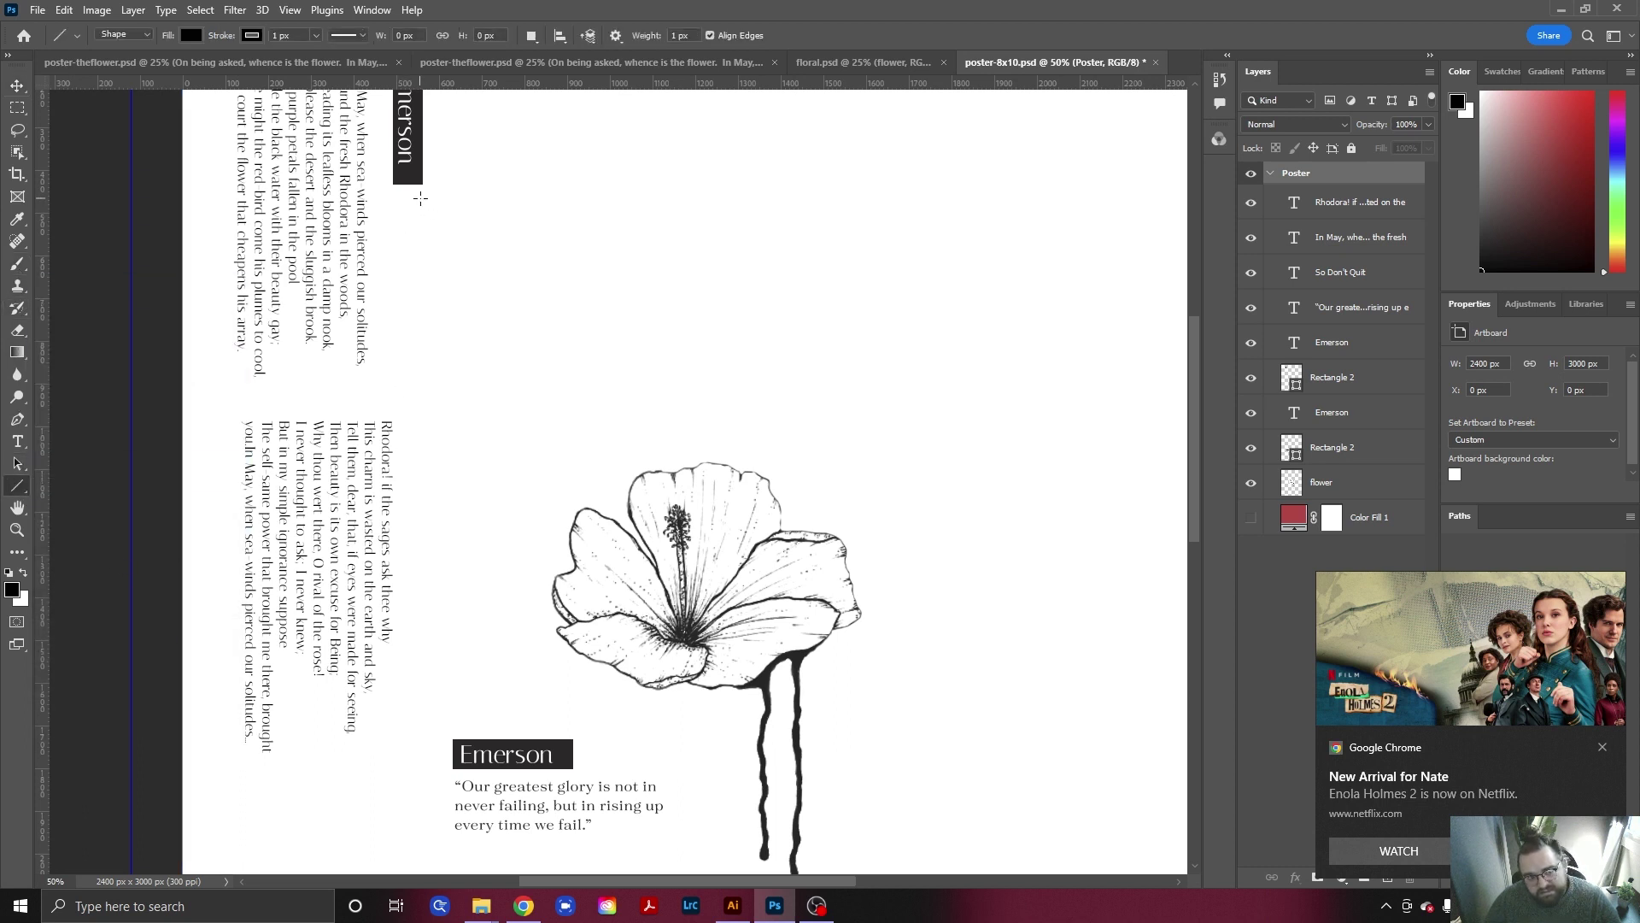
{"action": "left_click_drag", "start_coordinate": [421, 198], "coordinate": [420, 792]}
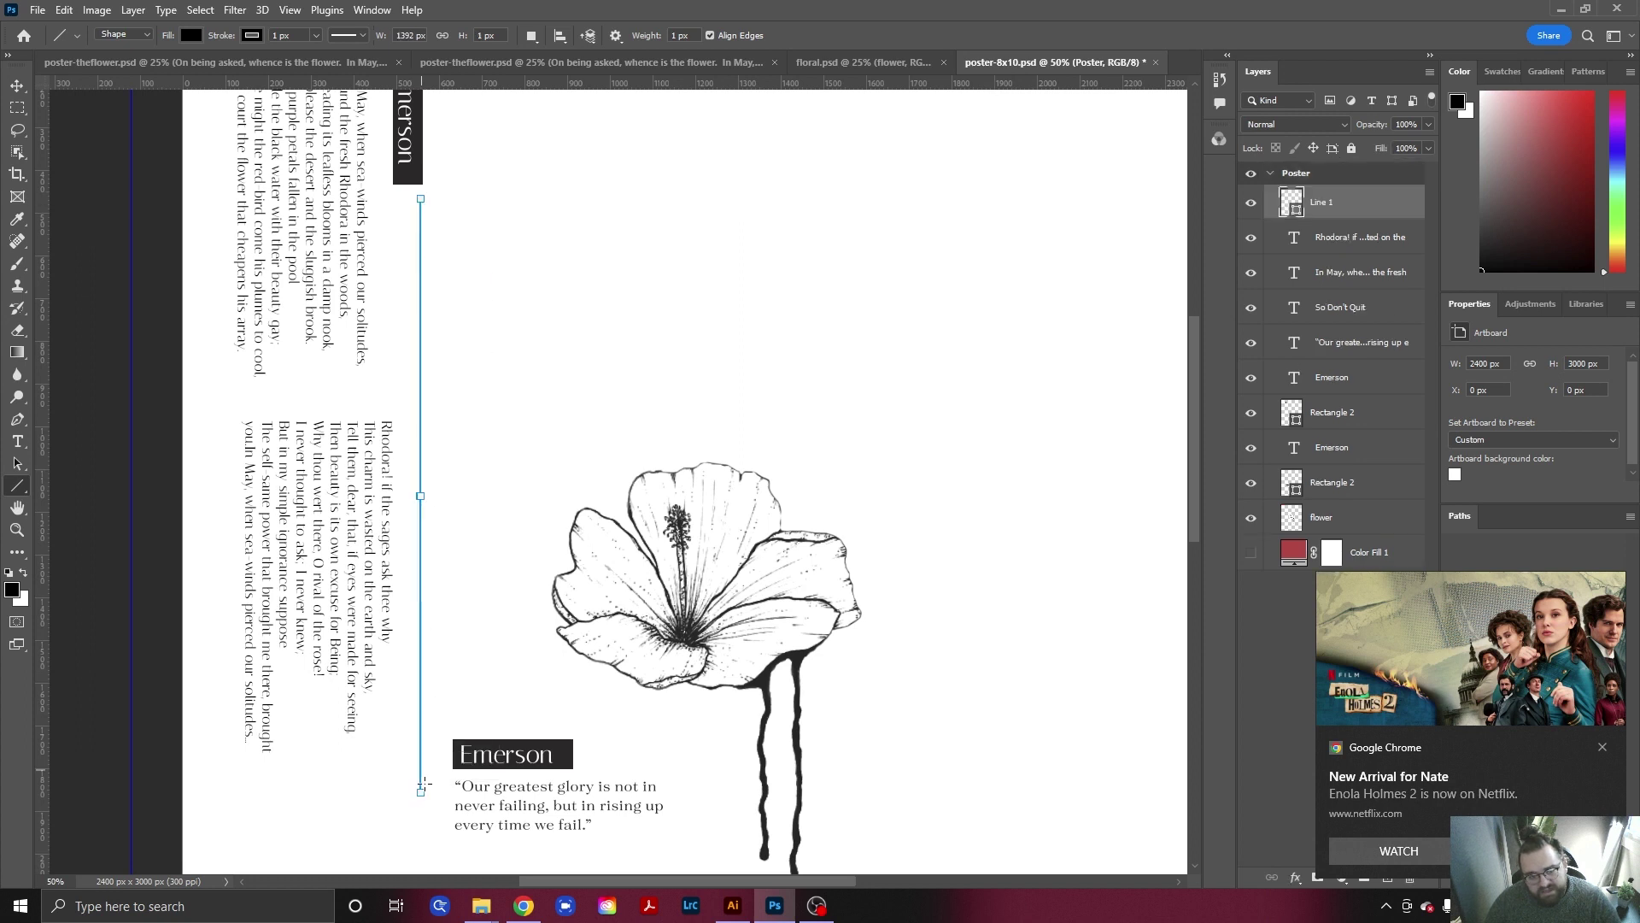
{"action": "left_click_drag", "start_coordinate": [412, 279], "coordinate": [386, 867]}
{"action": "scroll", "coordinate": [376, 650], "scroll_direction": "down", "scroll_amount": 2}
{"action": "left_click", "coordinate": [17, 85]}
{"action": "left_click", "coordinate": [703, 227]}
{"action": "scroll", "coordinate": [408, 639], "scroll_direction": "up", "scroll_amount": 1}
{"action": "scroll", "coordinate": [408, 639], "scroll_direction": "up", "scroll_amount": 4}
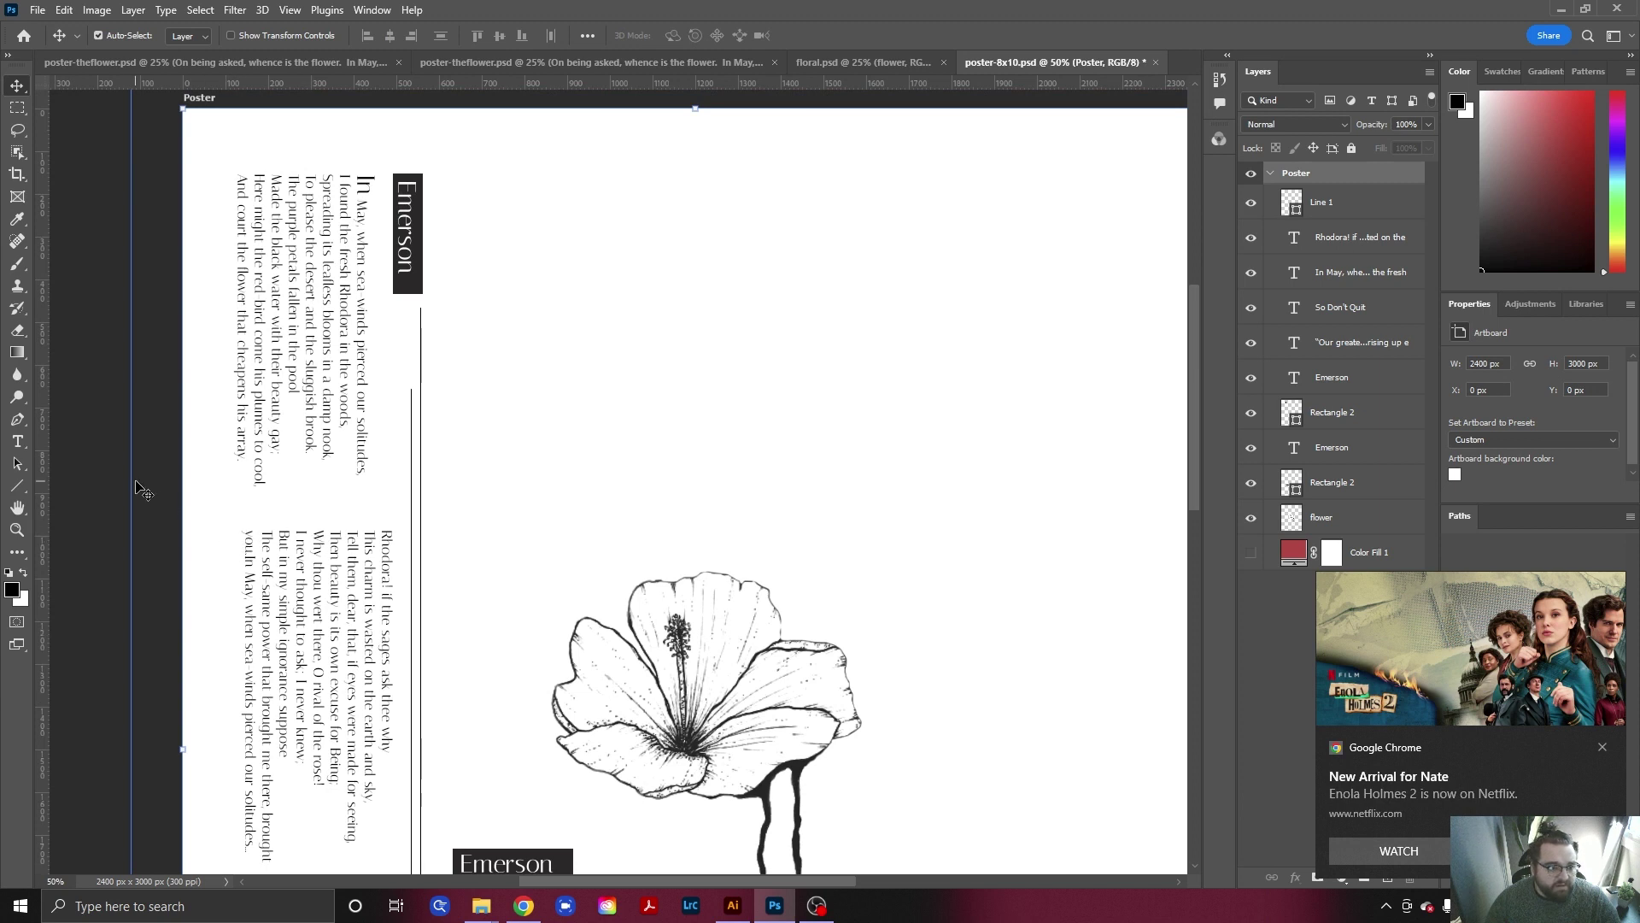
Draw a vertical line about 510 px long along the outer left side of the second stanza and review the lines.
{"action": "left_click", "coordinate": [17, 485]}
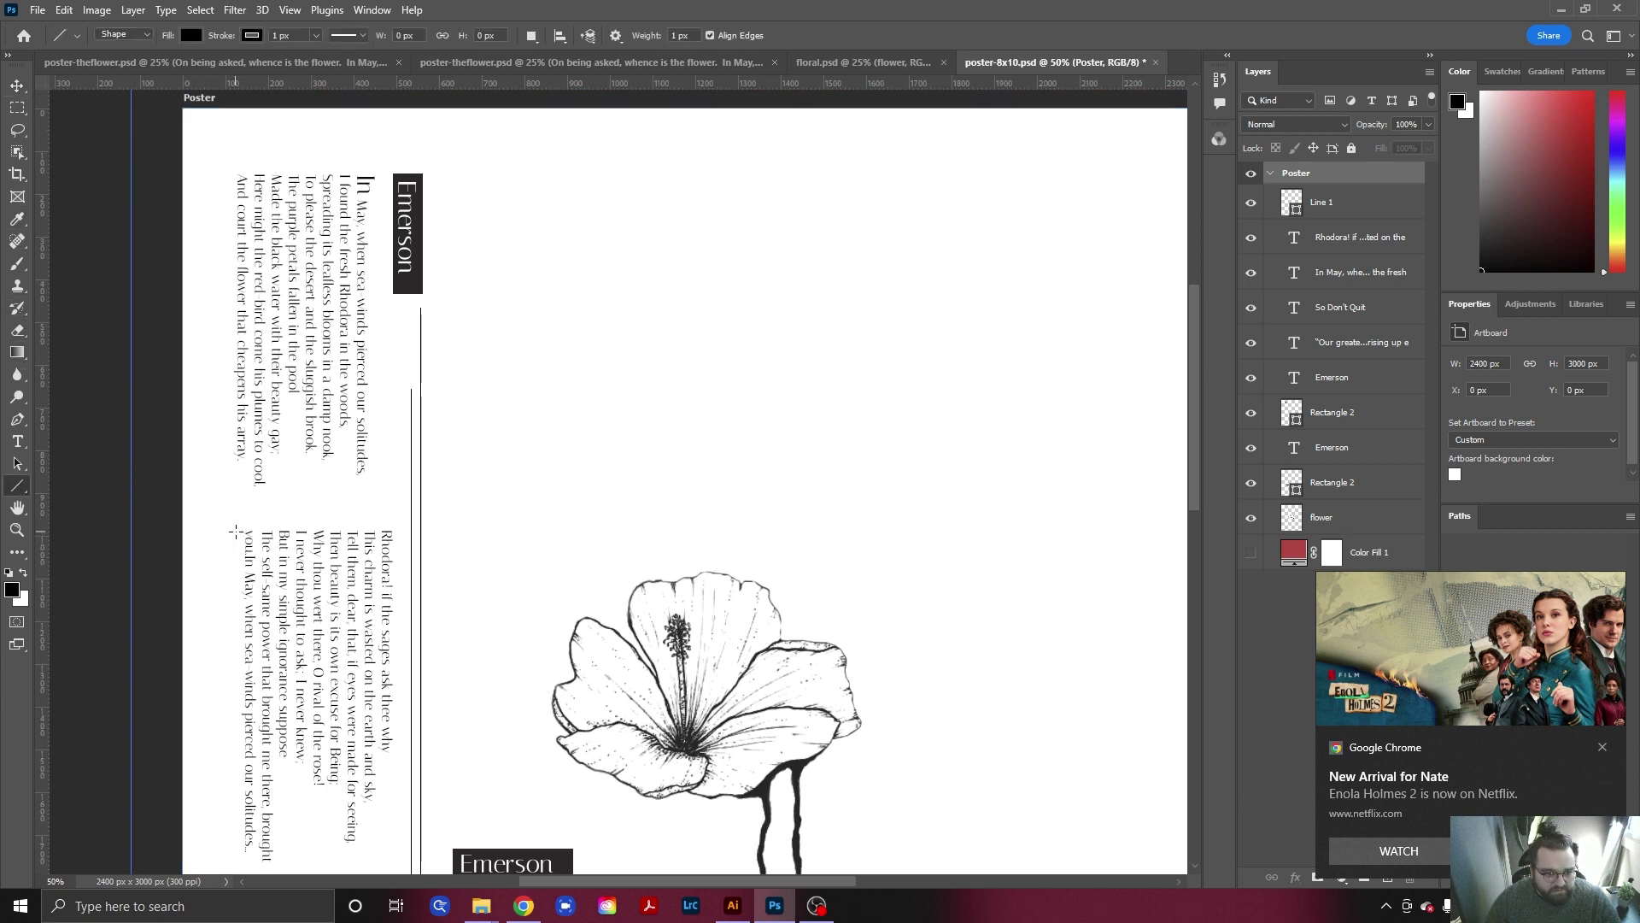
{"action": "left_click_drag", "start_coordinate": [237, 574], "coordinate": [236, 792]}
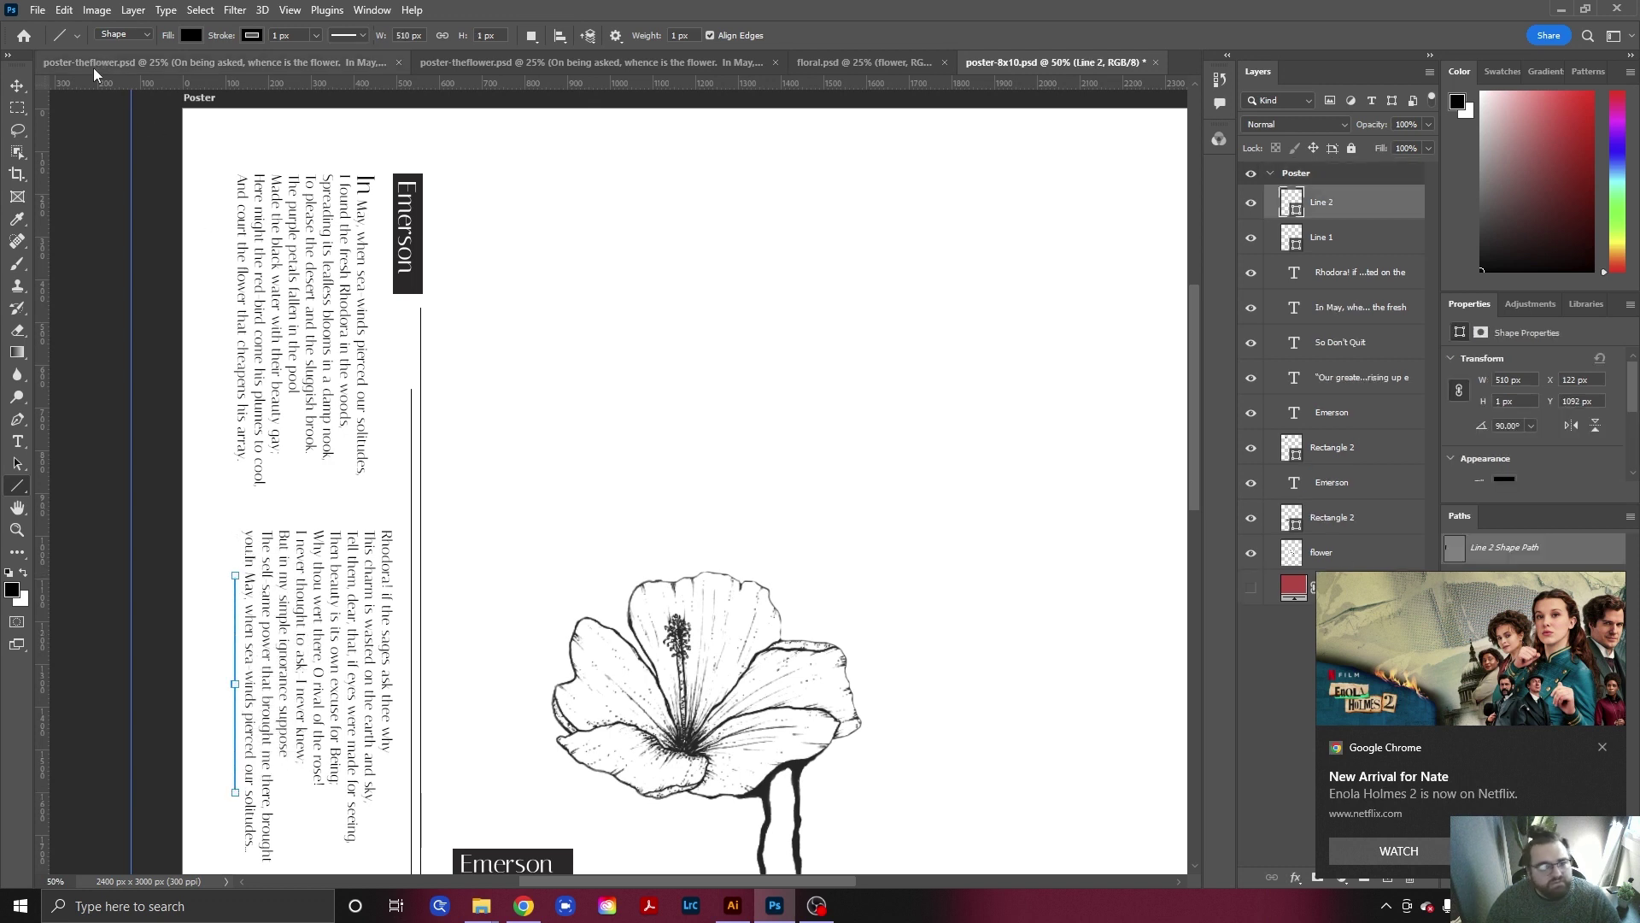
{"action": "key", "text": "v"}
{"action": "left_click", "coordinate": [715, 366]}
{"action": "scroll", "coordinate": [744, 472], "scroll_direction": "down", "scroll_amount": 3}
{"action": "scroll", "coordinate": [828, 598], "scroll_direction": "down", "scroll_amount": 1}
{"action": "scroll", "coordinate": [811, 624], "scroll_direction": "up", "scroll_amount": 1}
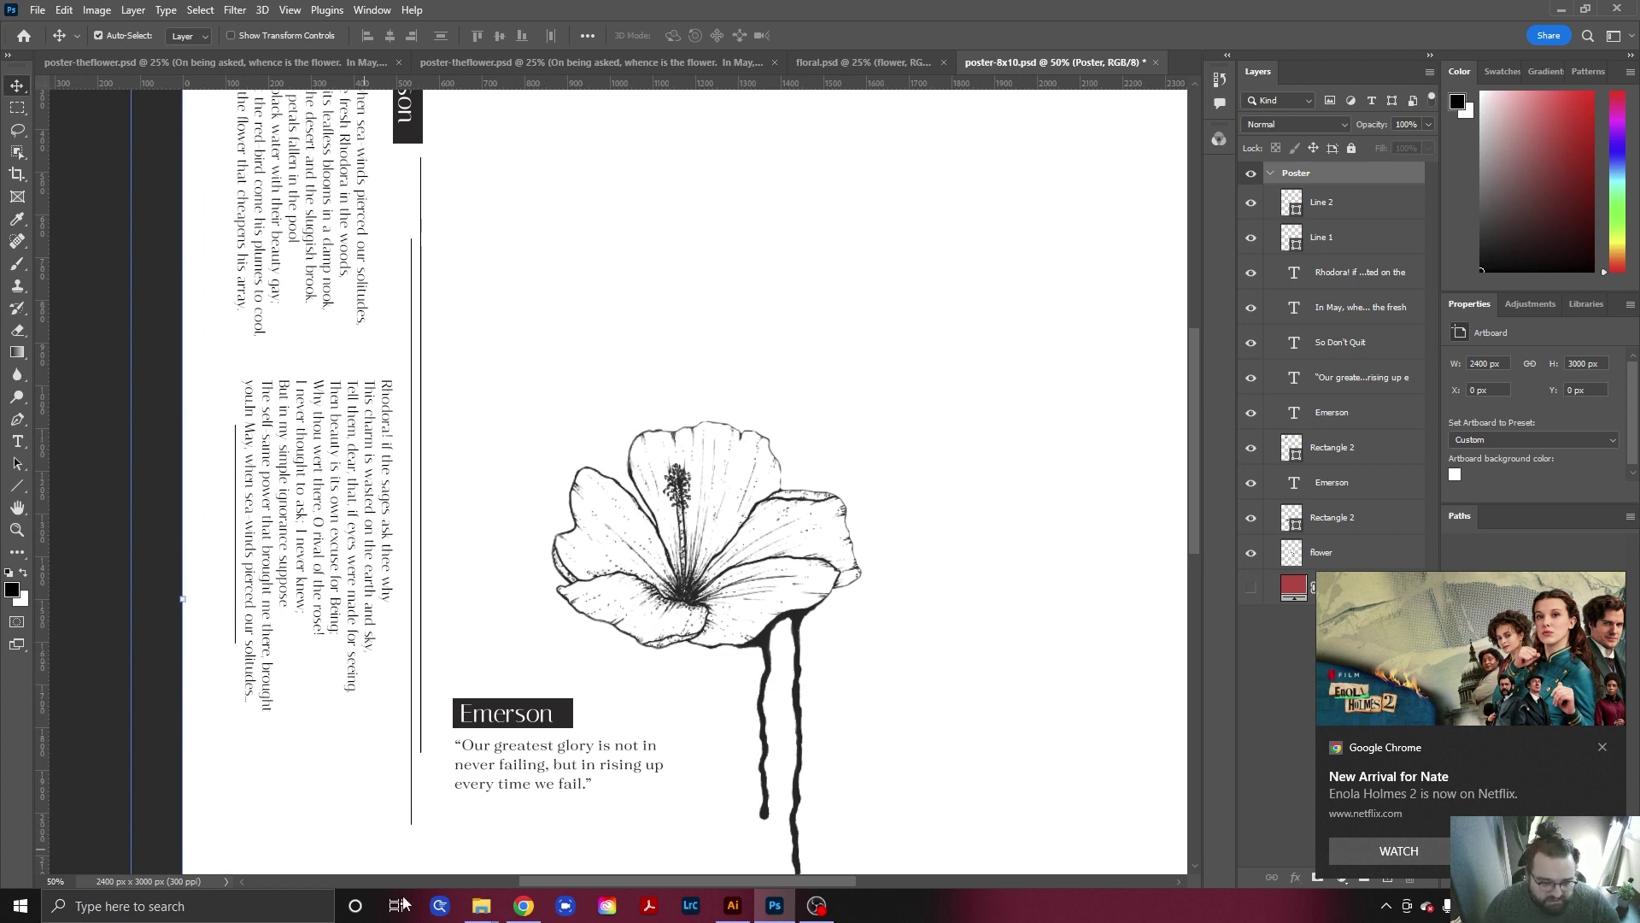
{"action": "scroll", "coordinate": [461, 656], "scroll_direction": "down", "scroll_amount": 1}
{"action": "scroll", "coordinate": [462, 657], "scroll_direction": "up", "scroll_amount": 2}
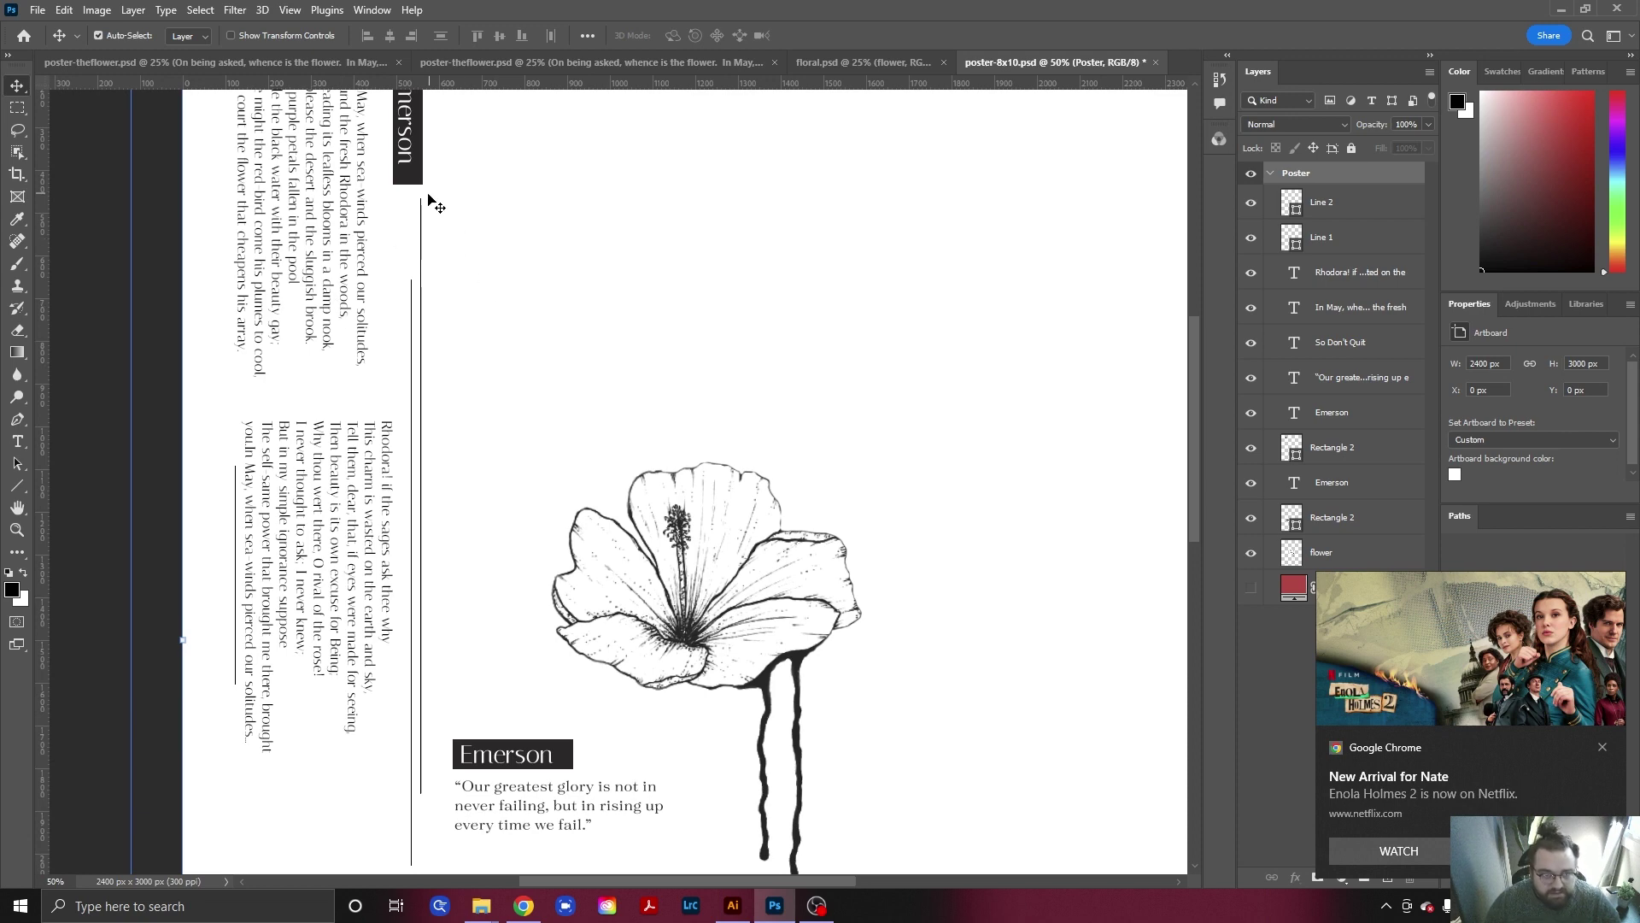
Nudge the short vertical line beside the second stanza outward to X 104.5 px, clear of the text.
{"action": "scroll", "coordinate": [471, 264], "scroll_direction": "up", "scroll_amount": 1}
{"action": "key", "text": "z"}
{"action": "left_click", "coordinate": [919, 419], "text": "alt"}
{"action": "left_click_drag", "start_coordinate": [919, 556], "coordinate": [818, 492]}
{"action": "key", "text": "v"}
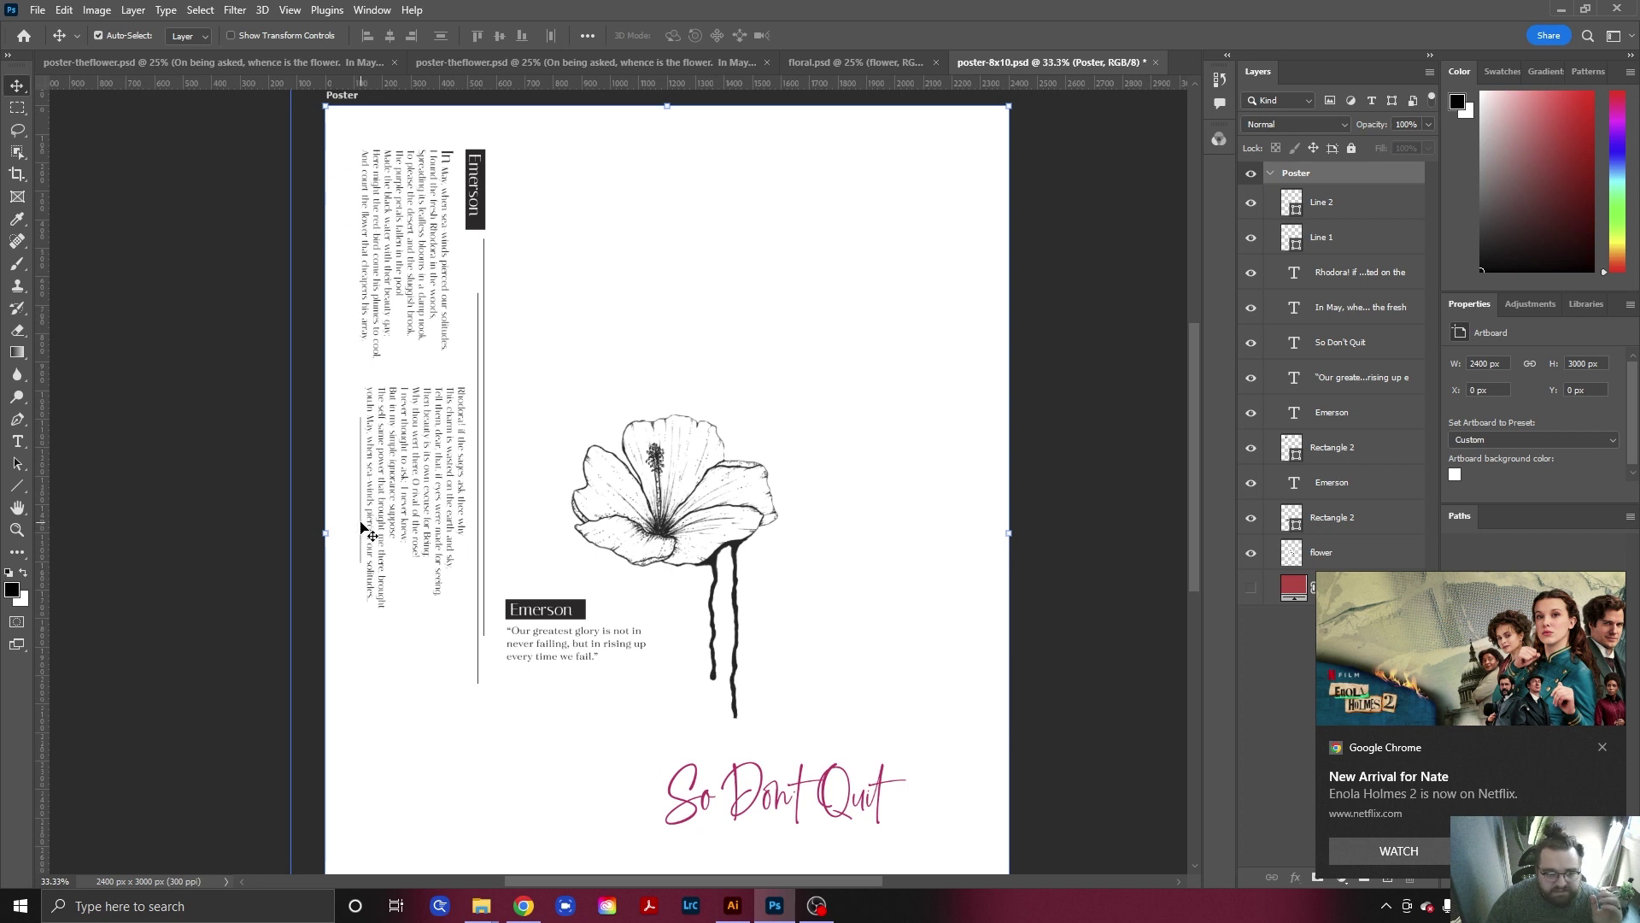
{"action": "mouse_move", "coordinate": [362, 533]}
{"action": "left_mouse_down"}
{"action": "mouse_move", "coordinate": [356, 509]}
{"action": "mouse_move", "coordinate": [358, 523]}
{"action": "left_mouse_up"}
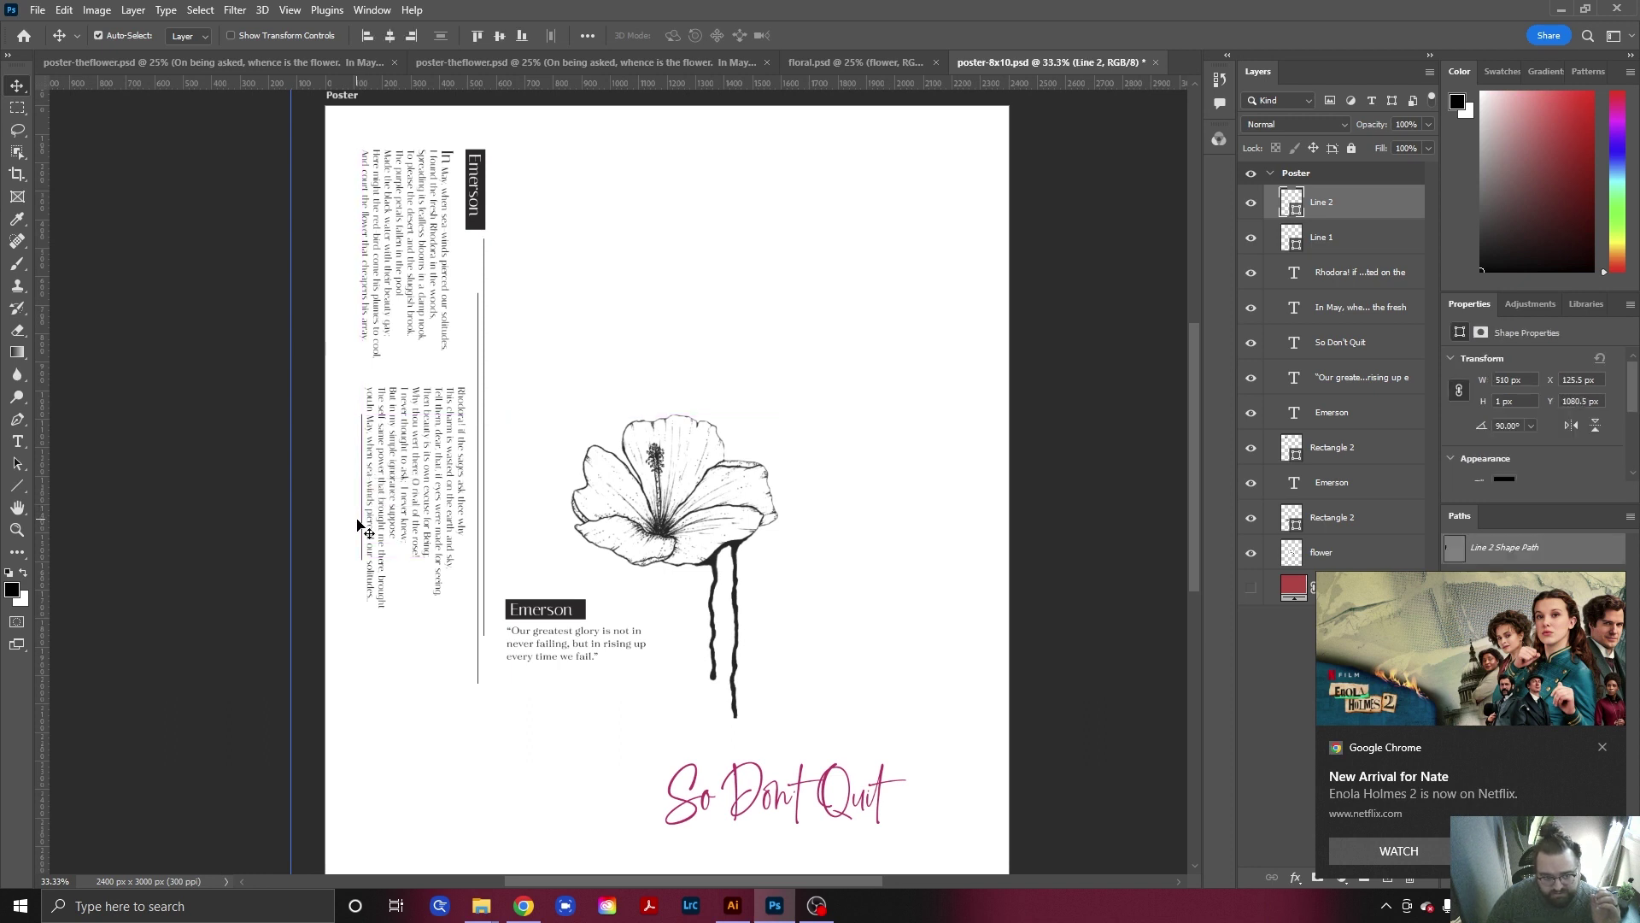
{"action": "key", "text": "Left"}
{"action": "key", "text": "Left"}
{"action": "key", "text": "Left"}
{"action": "key", "text": "Left"}
{"action": "key", "text": "Left"}
{"action": "key", "text": "Left"}
{"action": "key", "text": "Left"}
{"action": "key", "text": "Left"}
{"action": "key", "text": "Left"}
{"action": "key", "text": "Left"}
{"action": "key", "text": "Left"}
{"action": "key", "text": "Left"}
{"action": "key", "text": "Left"}
{"action": "key", "text": "Left"}
{"action": "key", "text": "Left"}
{"action": "key", "text": "Left"}
{"action": "key", "text": "Left"}
{"action": "key", "text": "Left"}
{"action": "key", "text": "Left"}
{"action": "key", "text": "Left"}
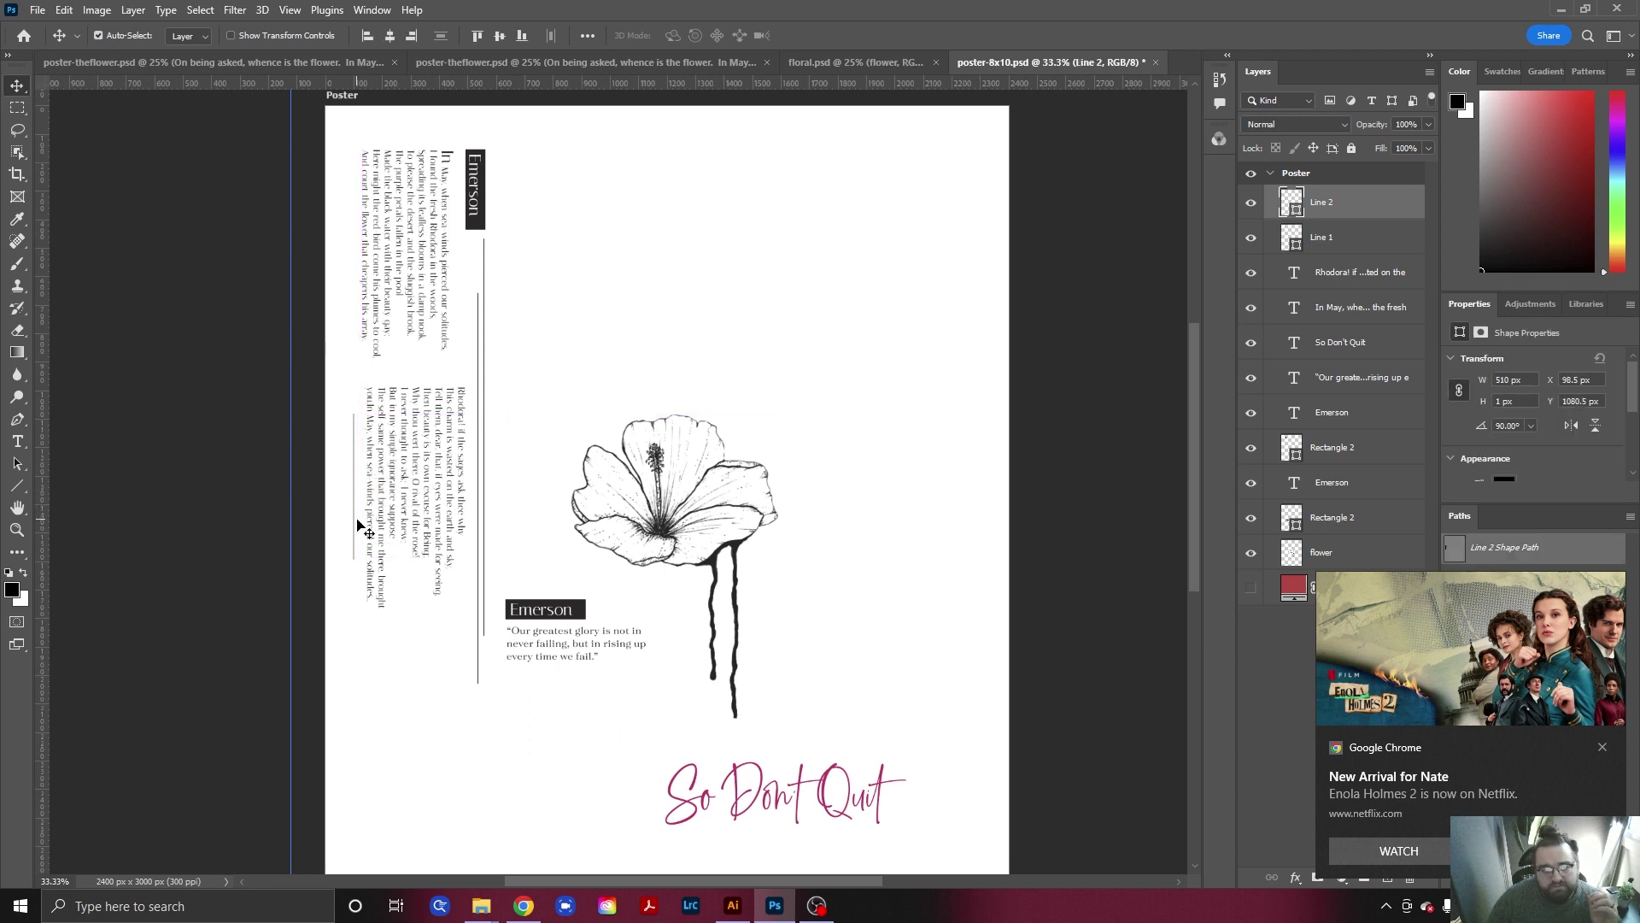
{"action": "key", "text": "Right"}
{"action": "key", "text": "Right"}
{"action": "key", "text": "Right"}
{"action": "key", "text": "Right"}
{"action": "key", "text": "Right"}
{"action": "key", "text": "Right"}
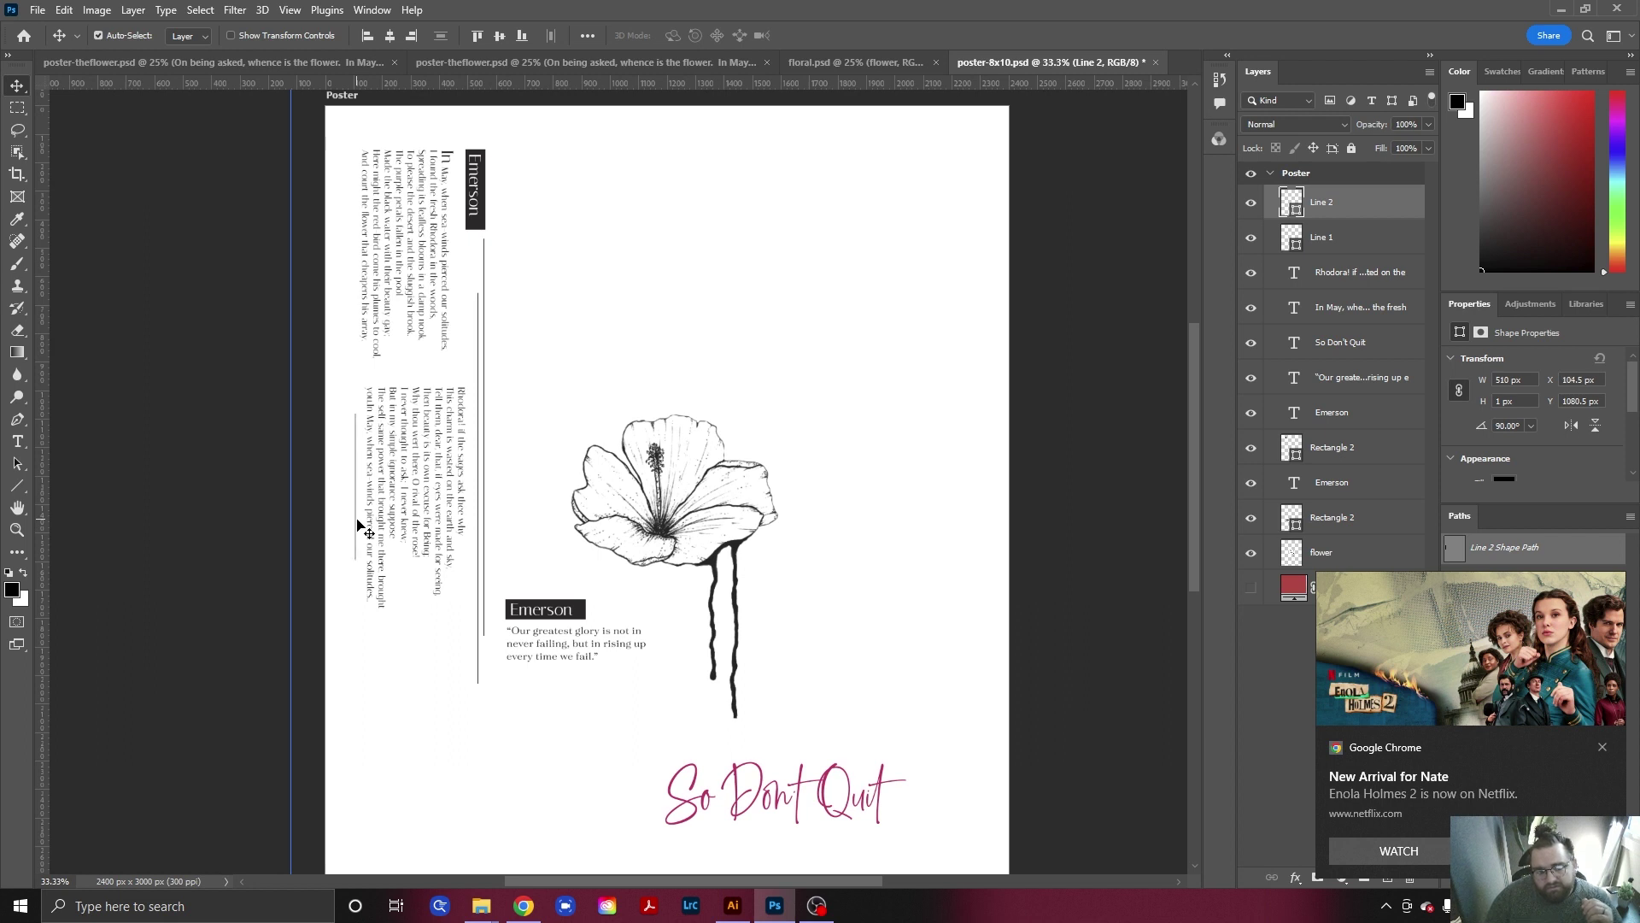
{"action": "left_click", "coordinate": [663, 305]}
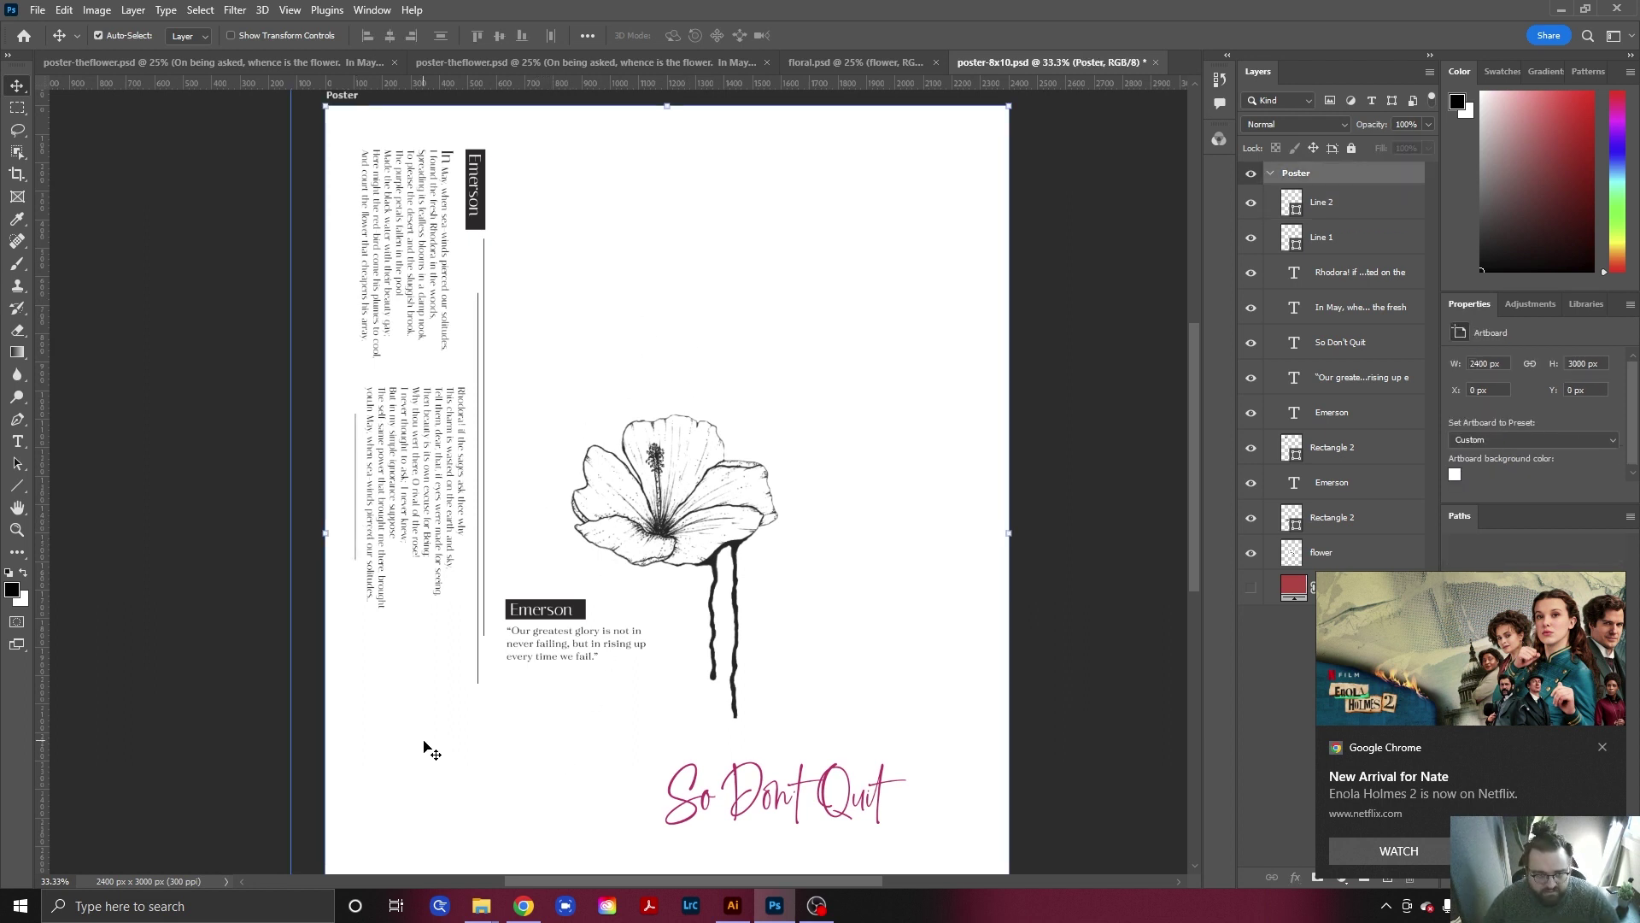
Draw a vertical line about 966 px long just outside the short one, running from beside the first stanza to beside the second.
{"action": "left_click", "coordinate": [17, 485]}
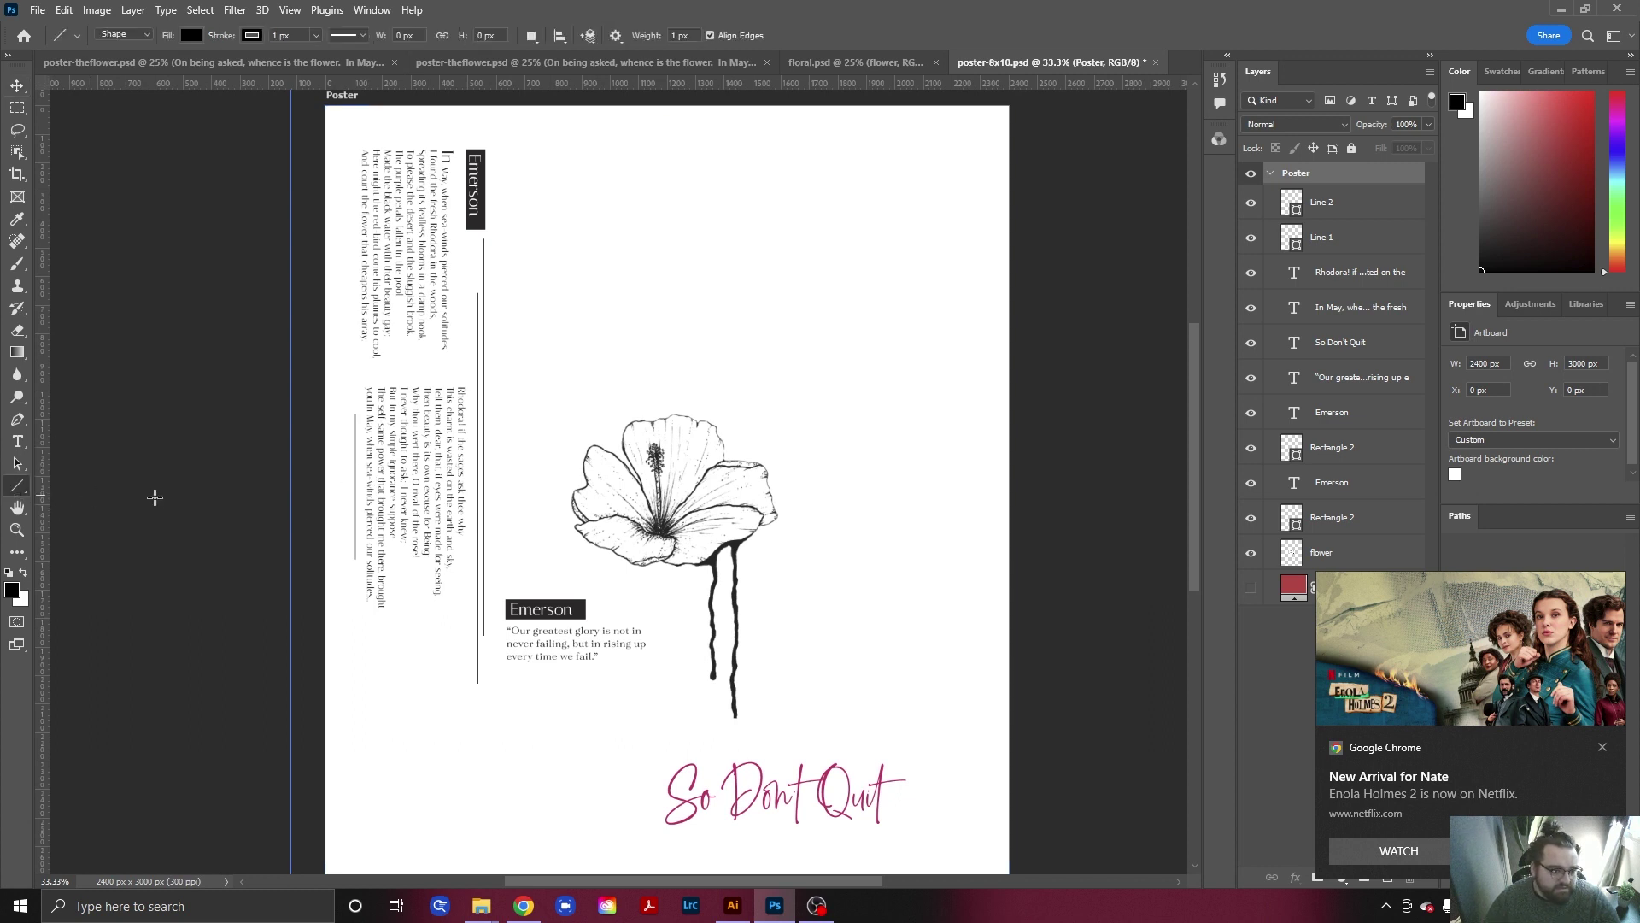
{"action": "left_click_drag", "start_coordinate": [351, 486], "coordinate": [351, 211]}
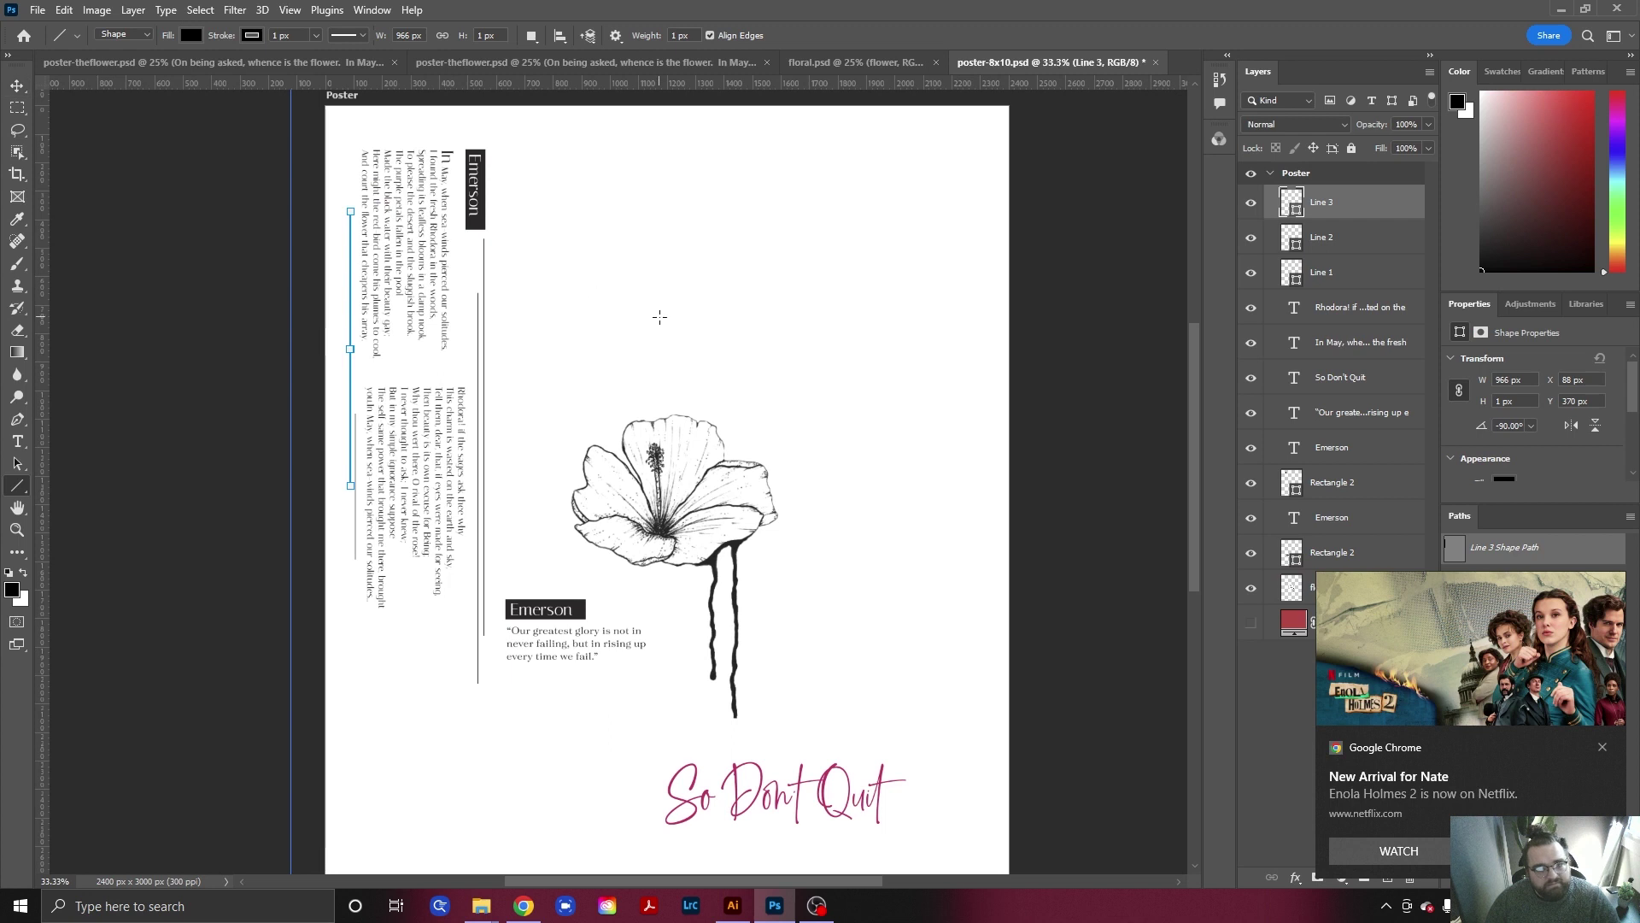
{"action": "left_click", "coordinate": [17, 85]}
{"action": "left_click", "coordinate": [773, 380]}
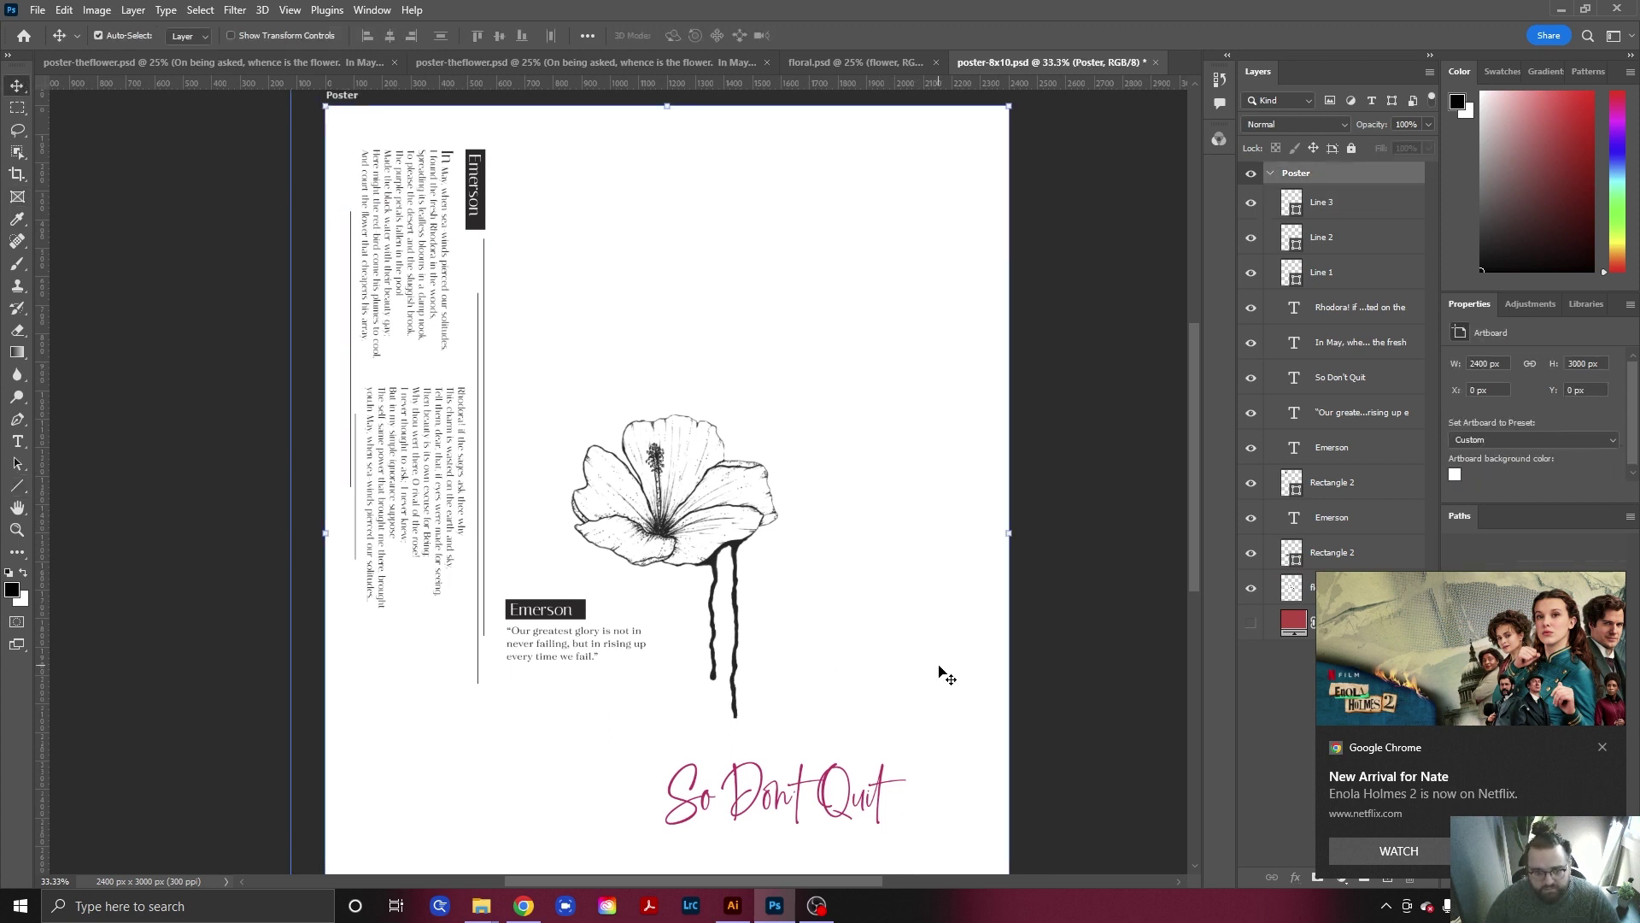
Place one horizontal guide at the lower end of the inner accent lines and another at the artboard's vertical centre.
{"action": "scroll", "coordinate": [937, 674], "scroll_direction": "down", "scroll_amount": 2}
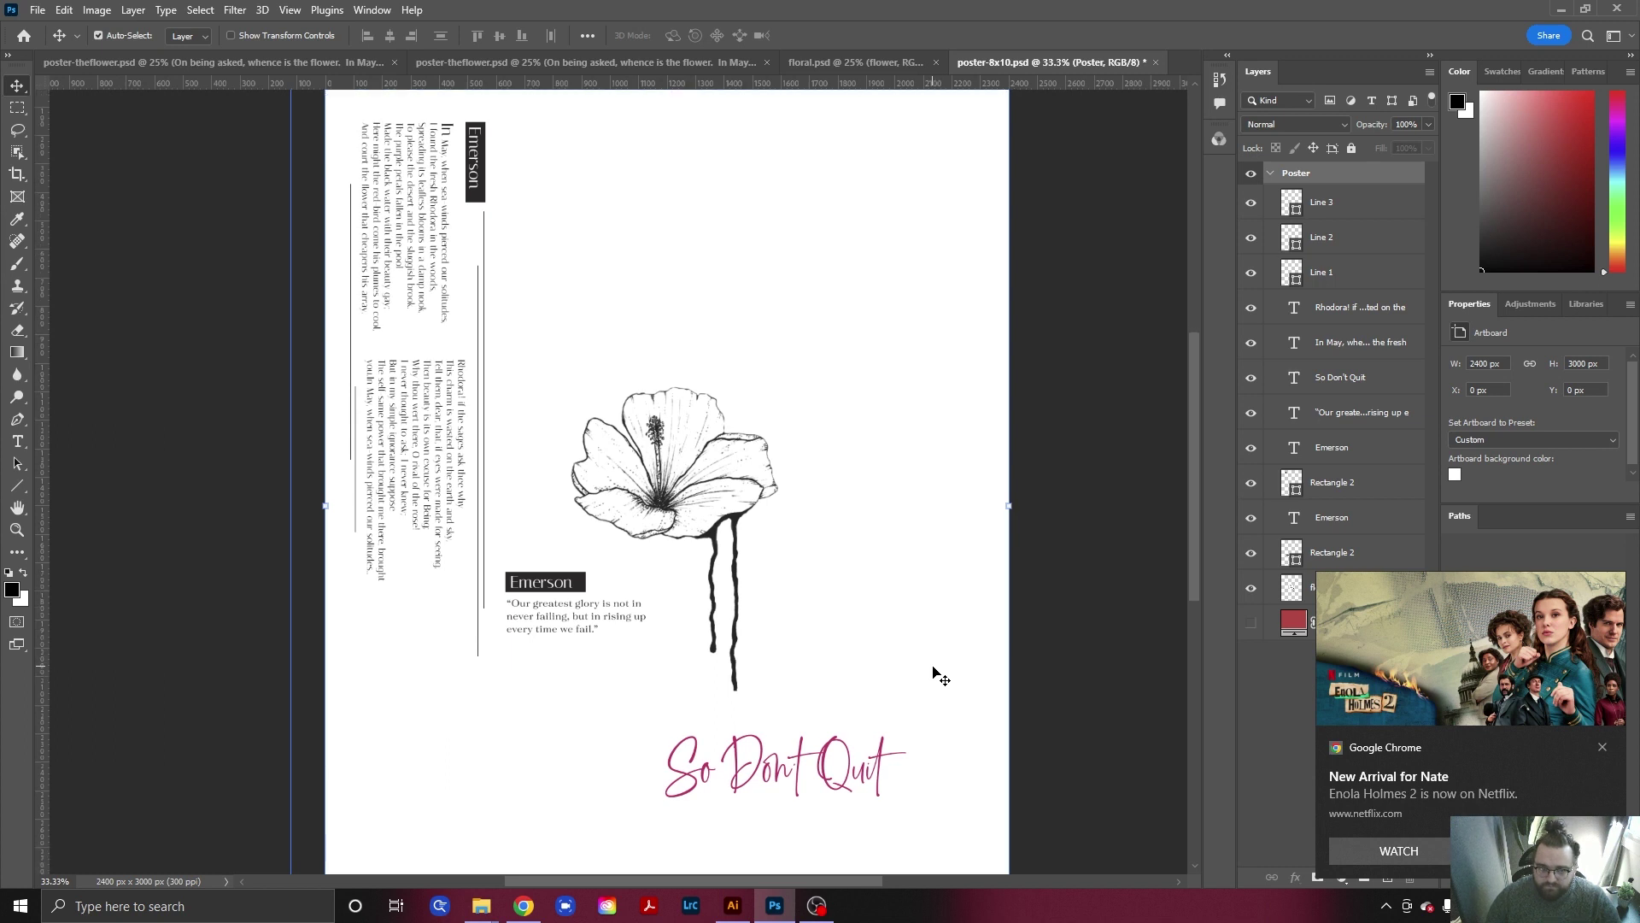
{"action": "scroll", "coordinate": [871, 673], "scroll_direction": "down", "scroll_amount": 2}
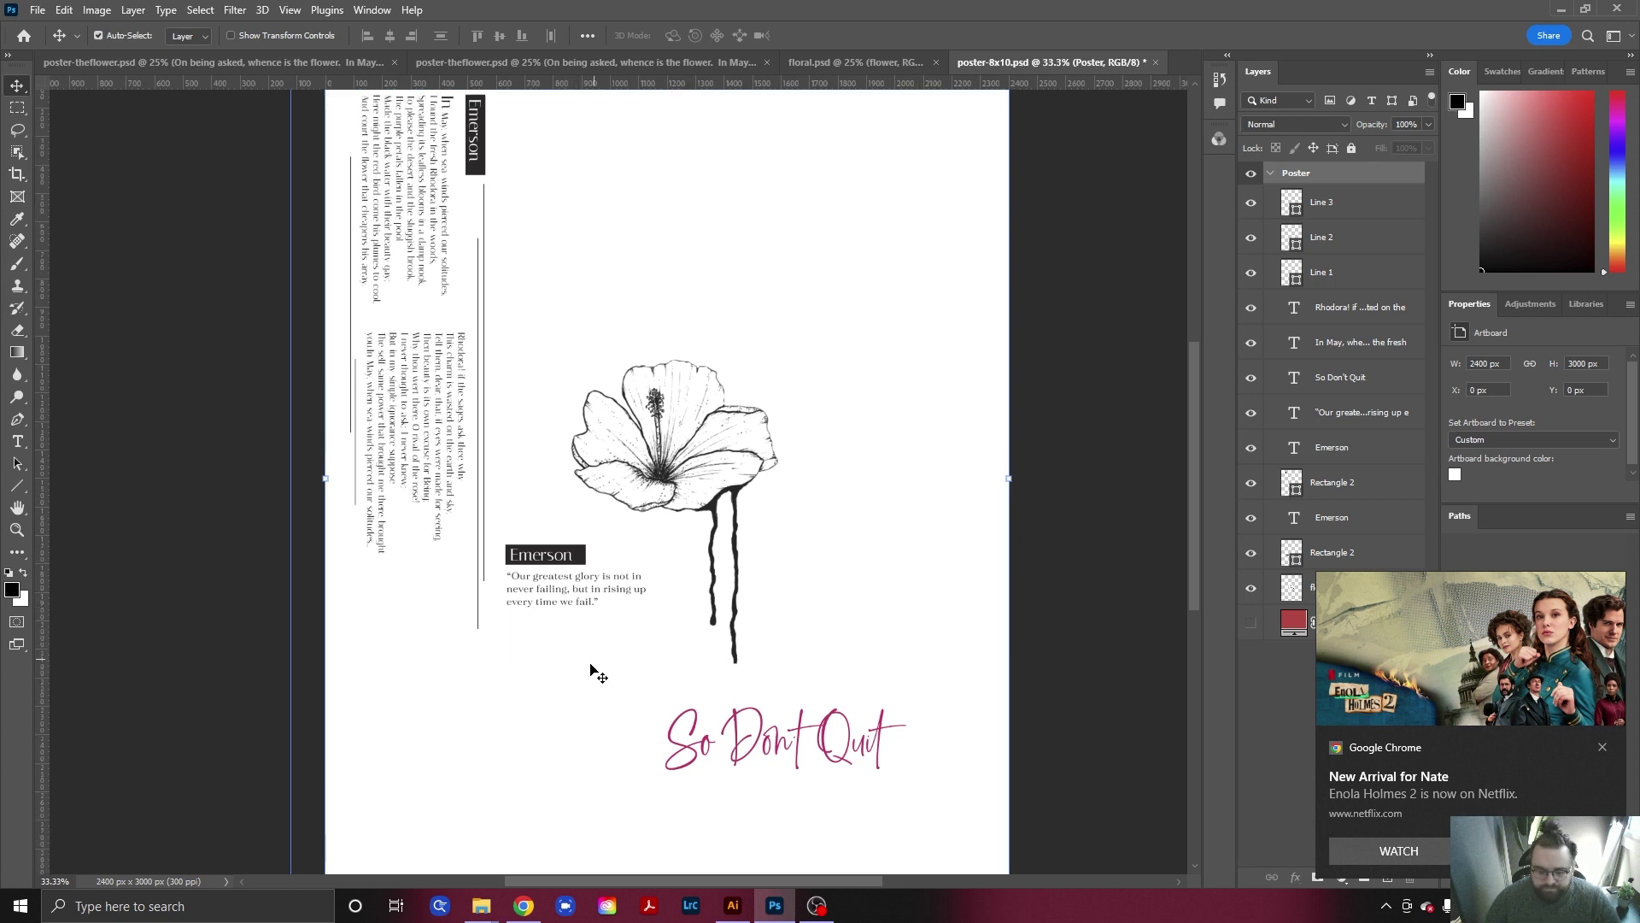
{"action": "scroll", "coordinate": [555, 675], "scroll_direction": "up", "scroll_amount": 2}
{"action": "scroll", "coordinate": [571, 707], "scroll_direction": "down", "scroll_amount": 3}
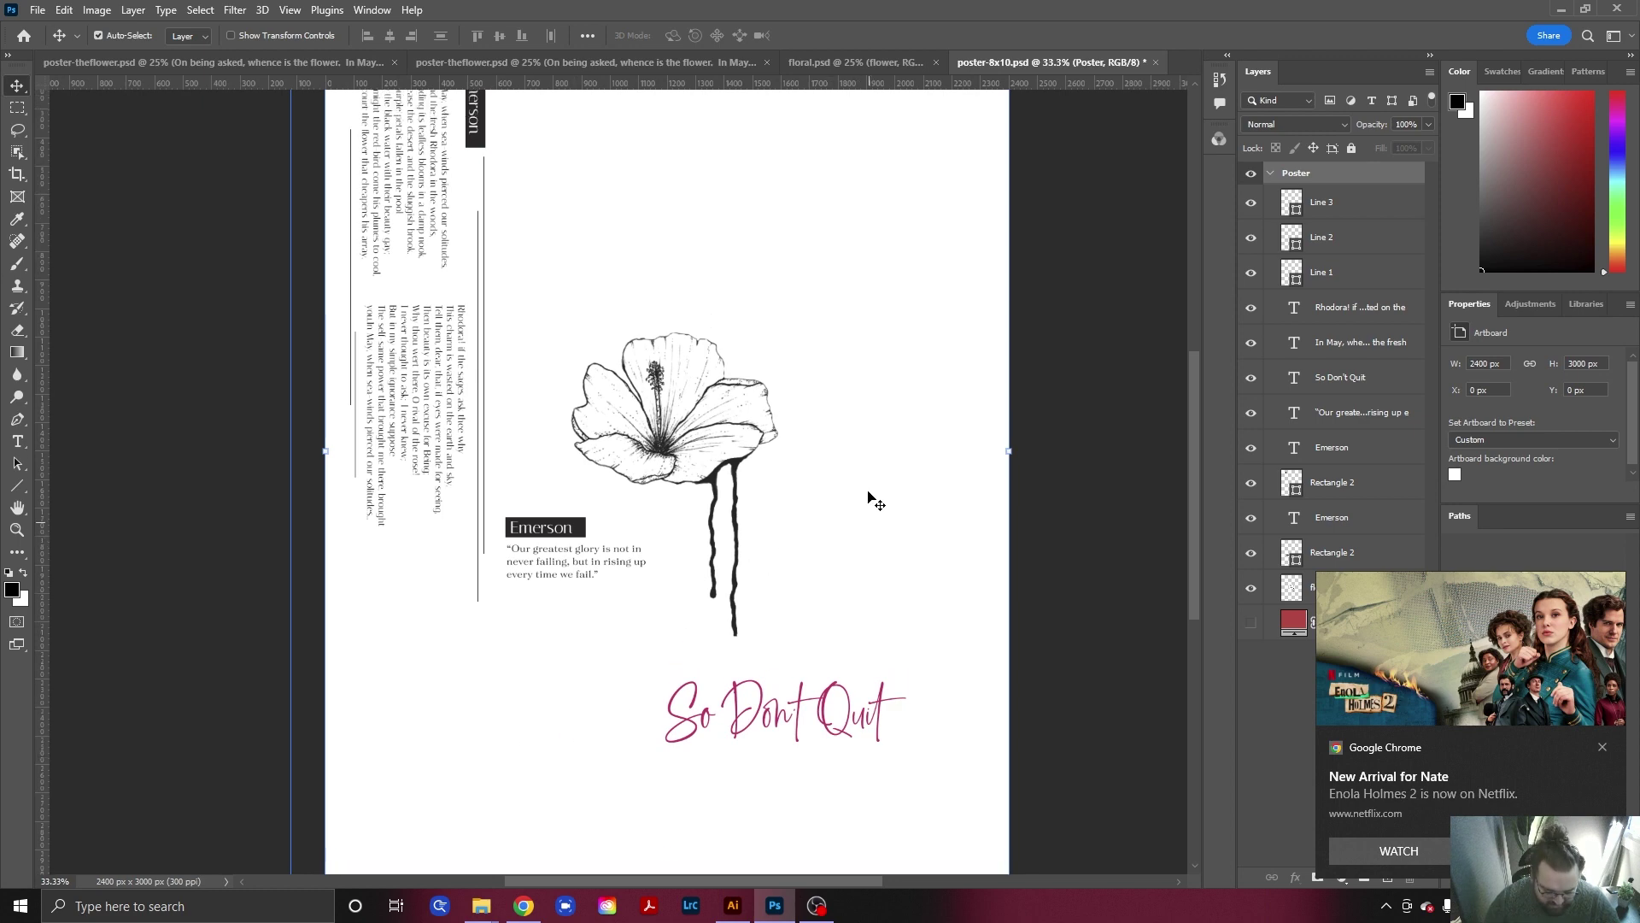
{"action": "scroll", "coordinate": [872, 432], "scroll_direction": "down", "scroll_amount": 1}
{"action": "left_click_drag", "start_coordinate": [850, 465], "coordinate": [819, 430]}
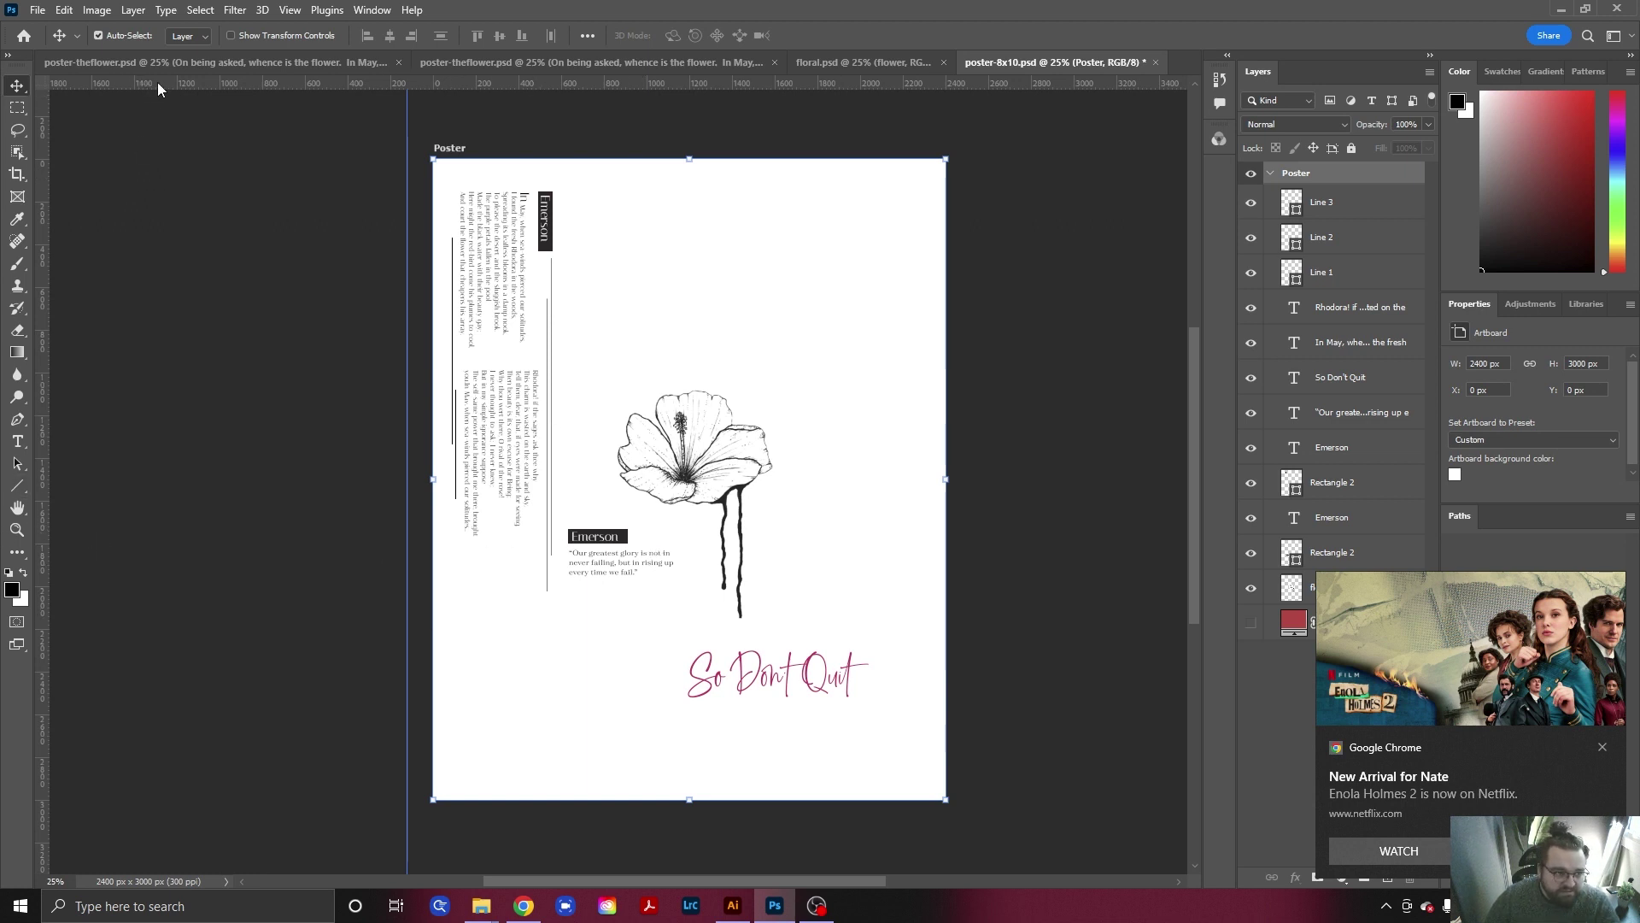
{"action": "left_click_drag", "start_coordinate": [158, 88], "coordinate": [246, 592]}
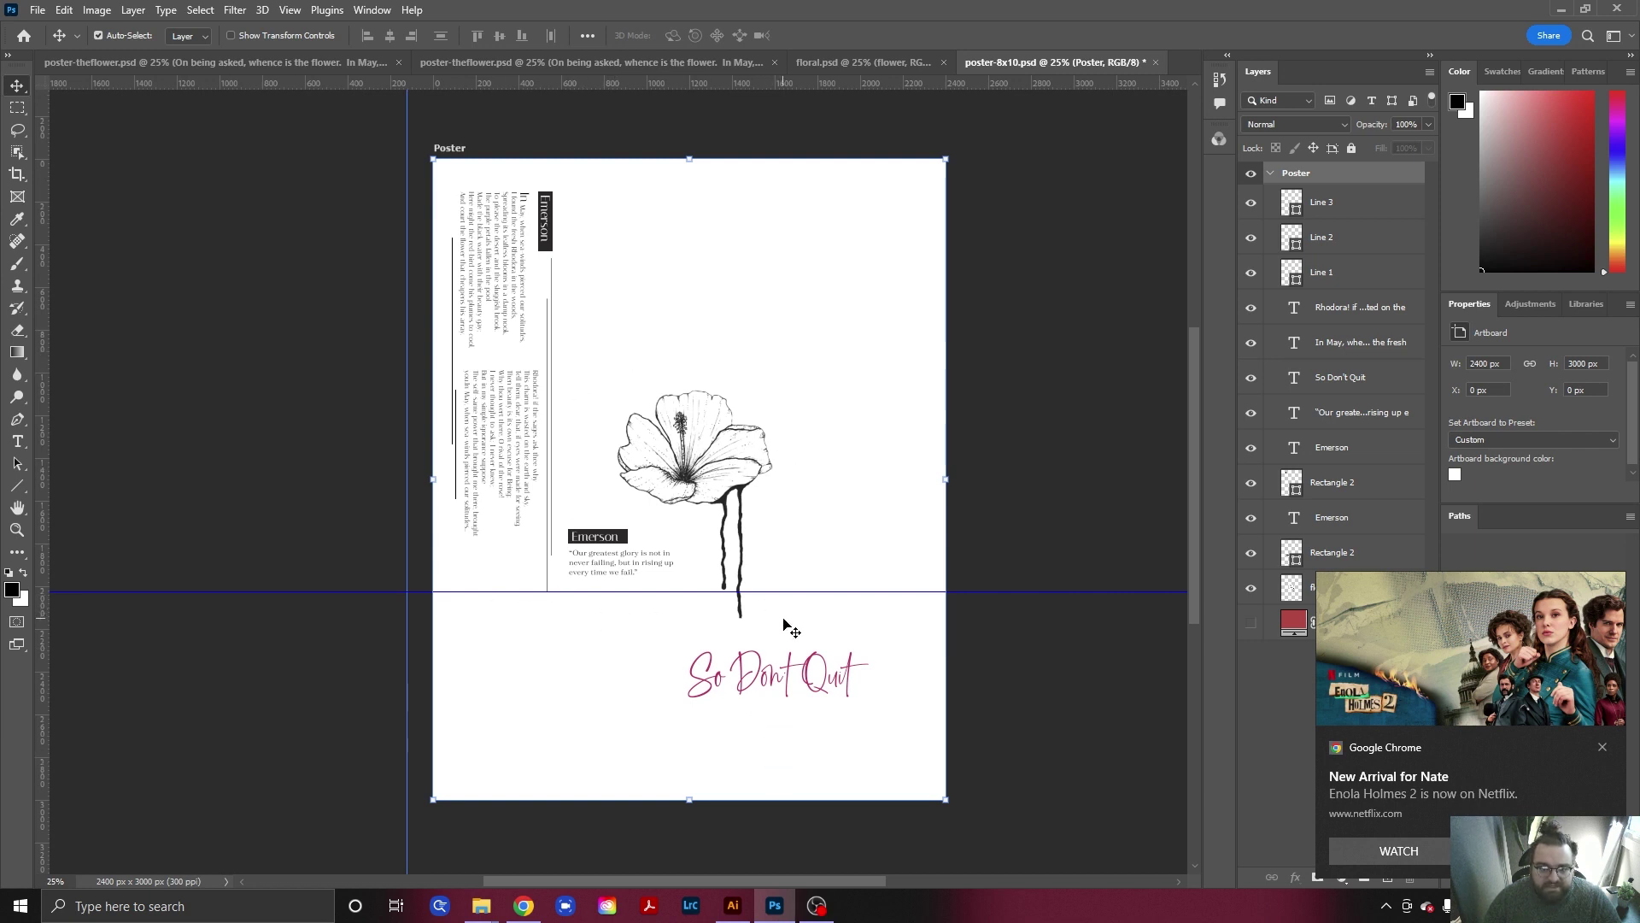
{"action": "left_click_drag", "start_coordinate": [158, 83], "coordinate": [185, 481]}
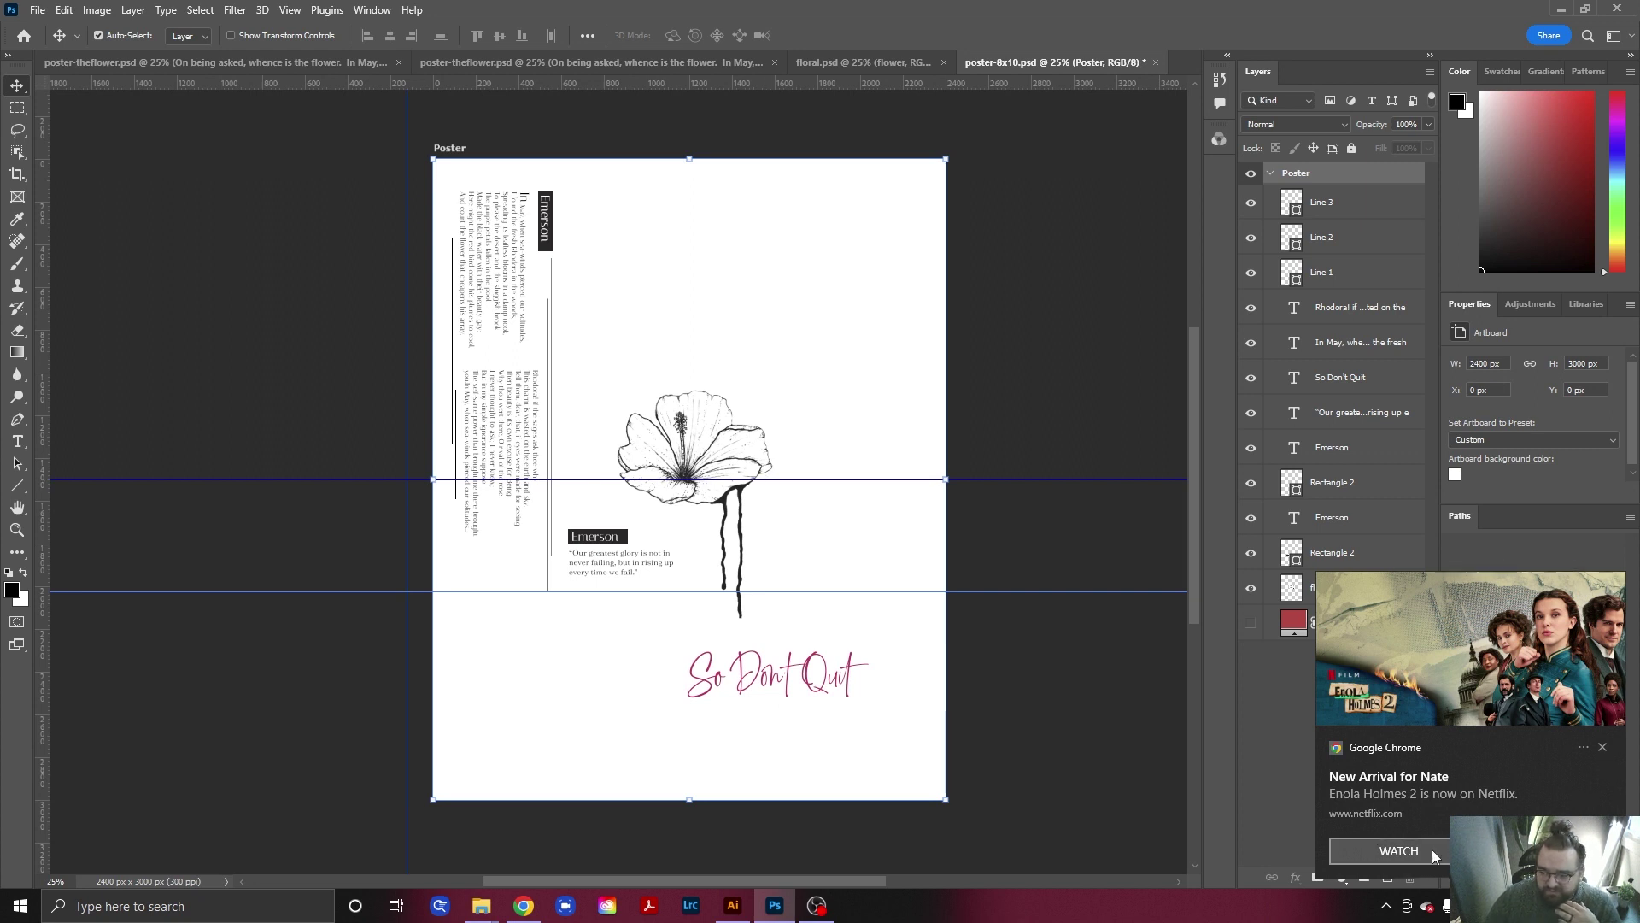
{"action": "left_click", "coordinate": [1602, 746]}
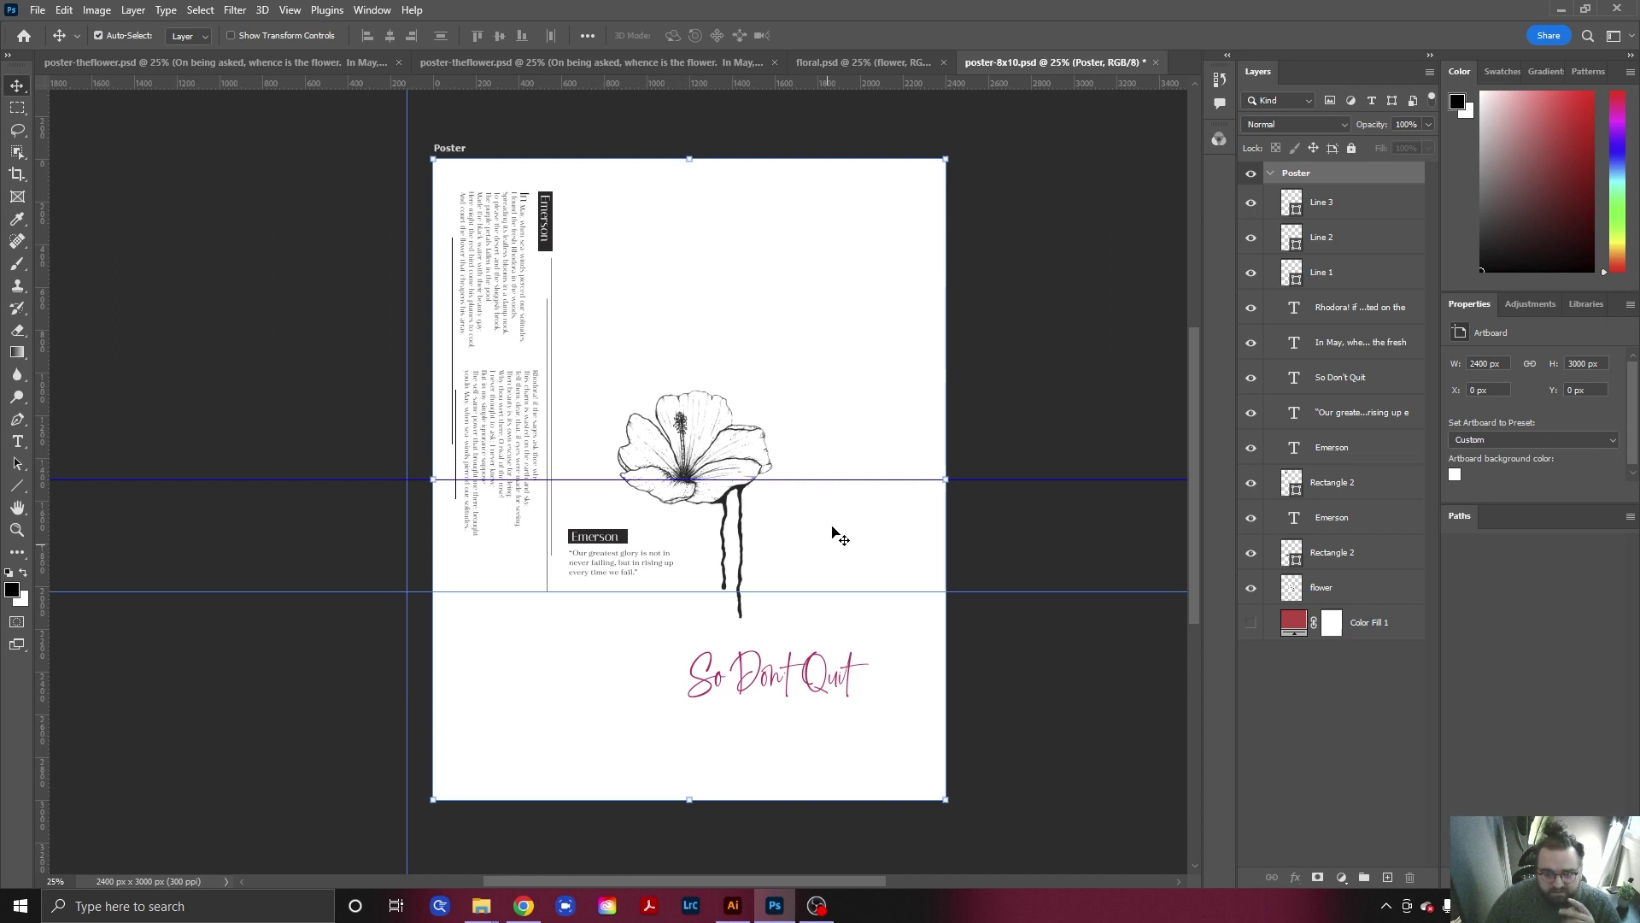
Move the centre guide above the artboard and the lower guide below it, and deselect the artboard.
{"action": "left_click_drag", "start_coordinate": [825, 479], "coordinate": [807, 121]}
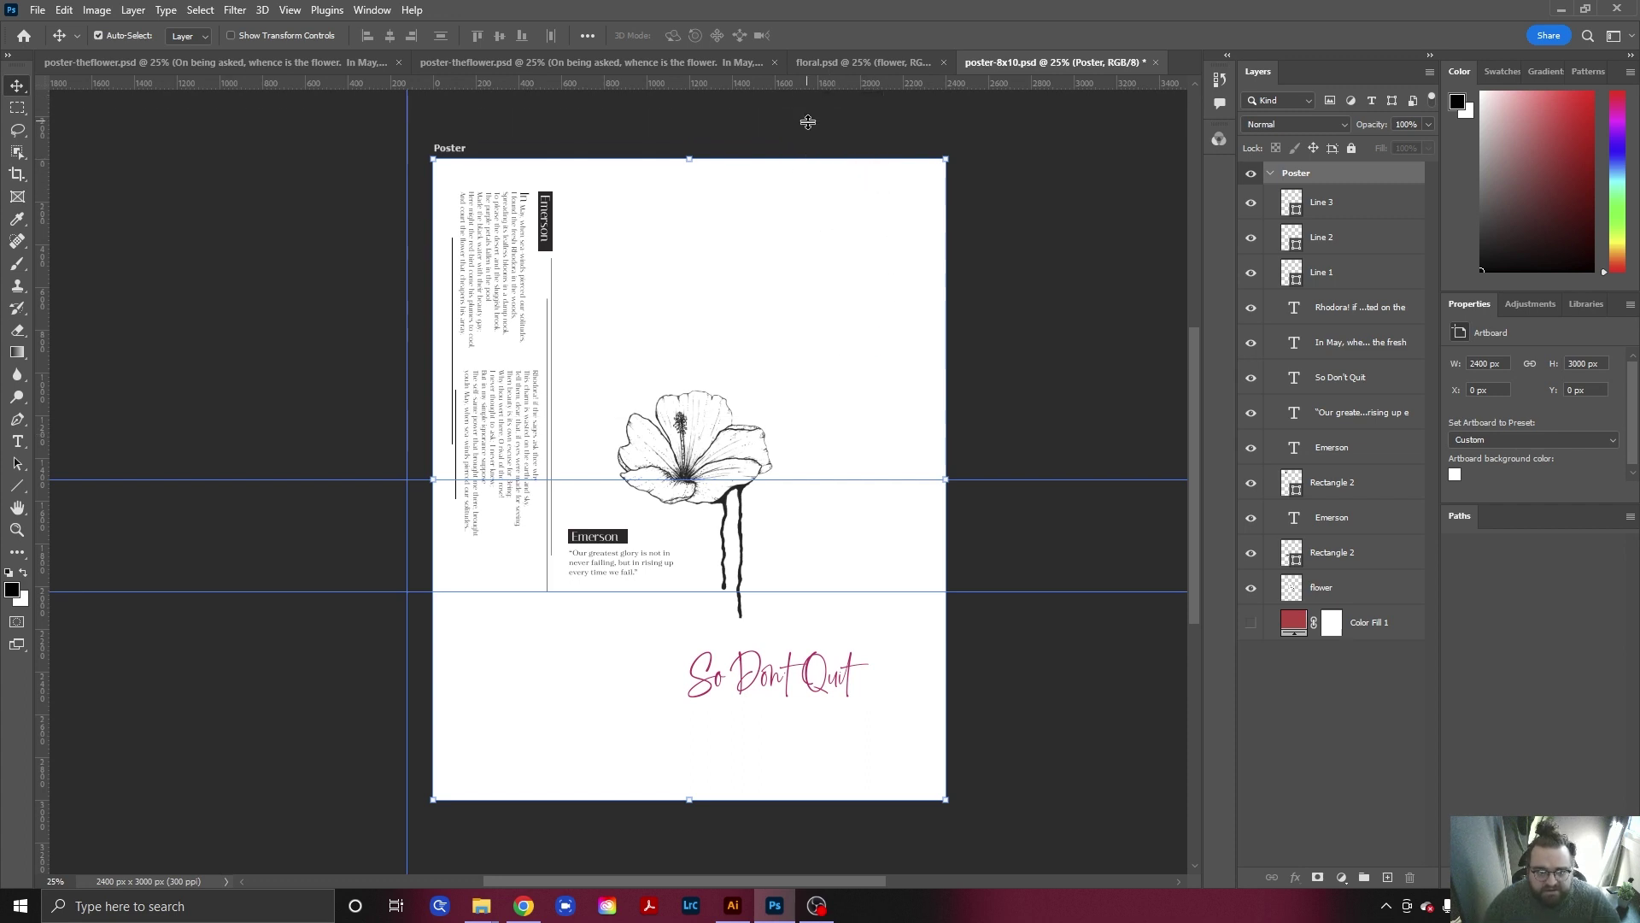
{"action": "left_click_drag", "start_coordinate": [822, 592], "coordinate": [827, 839]}
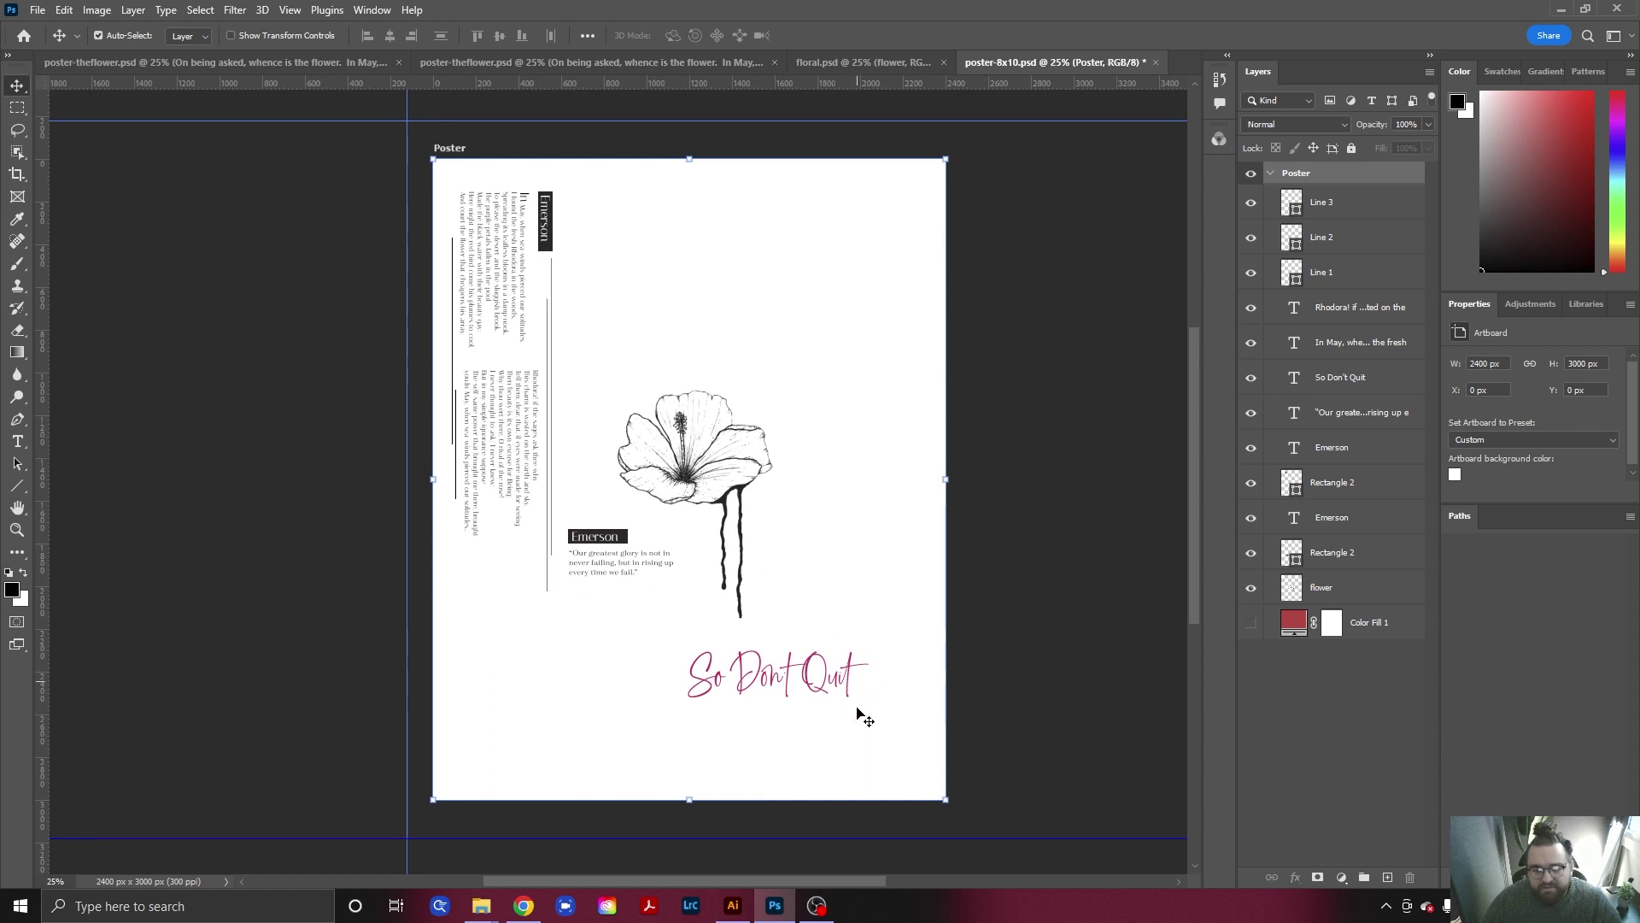
{"action": "left_click", "coordinate": [985, 299]}
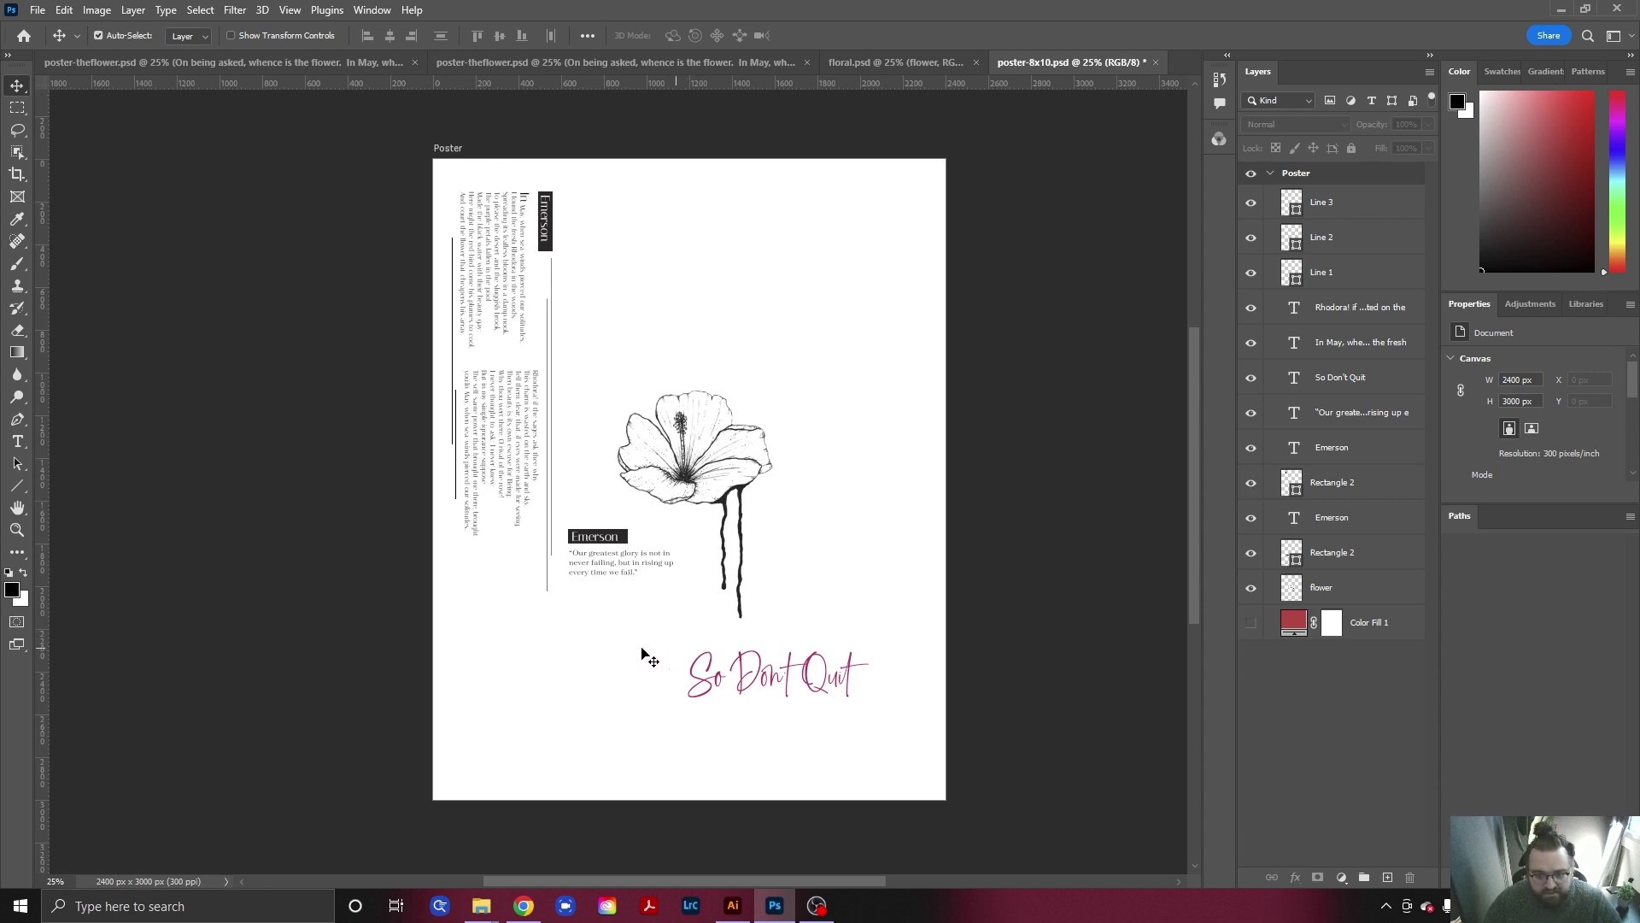
Scale the "So Don't Quit" script text to about 129% and reposition it below the flower.
{"action": "left_click", "coordinate": [753, 680]}
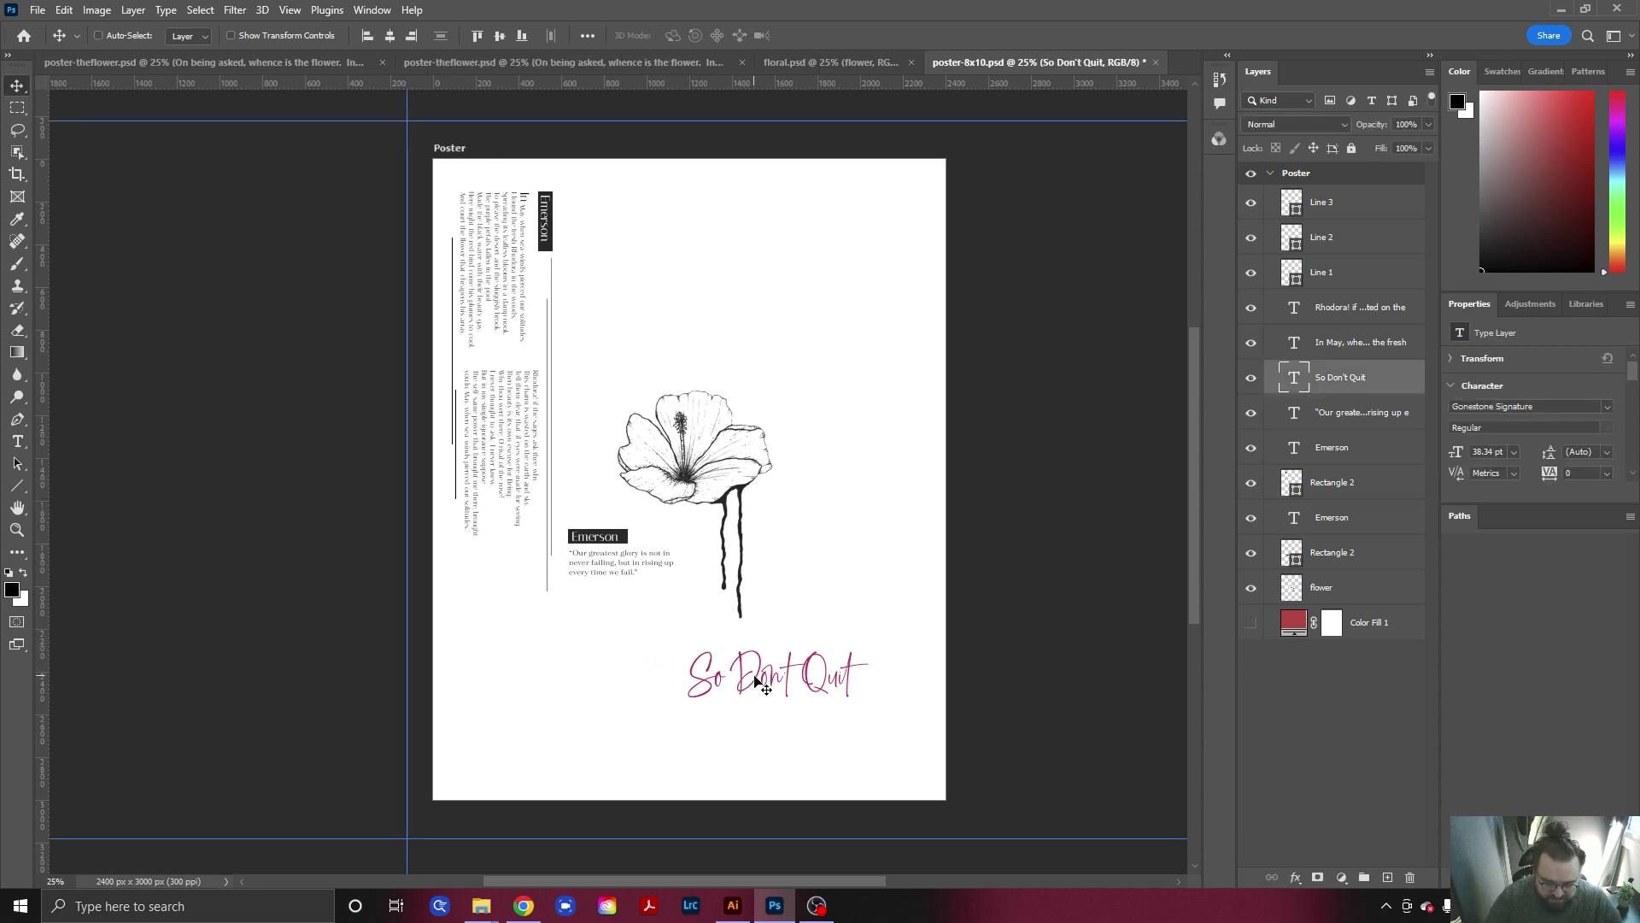
{"action": "key", "text": "ctrl+t"}
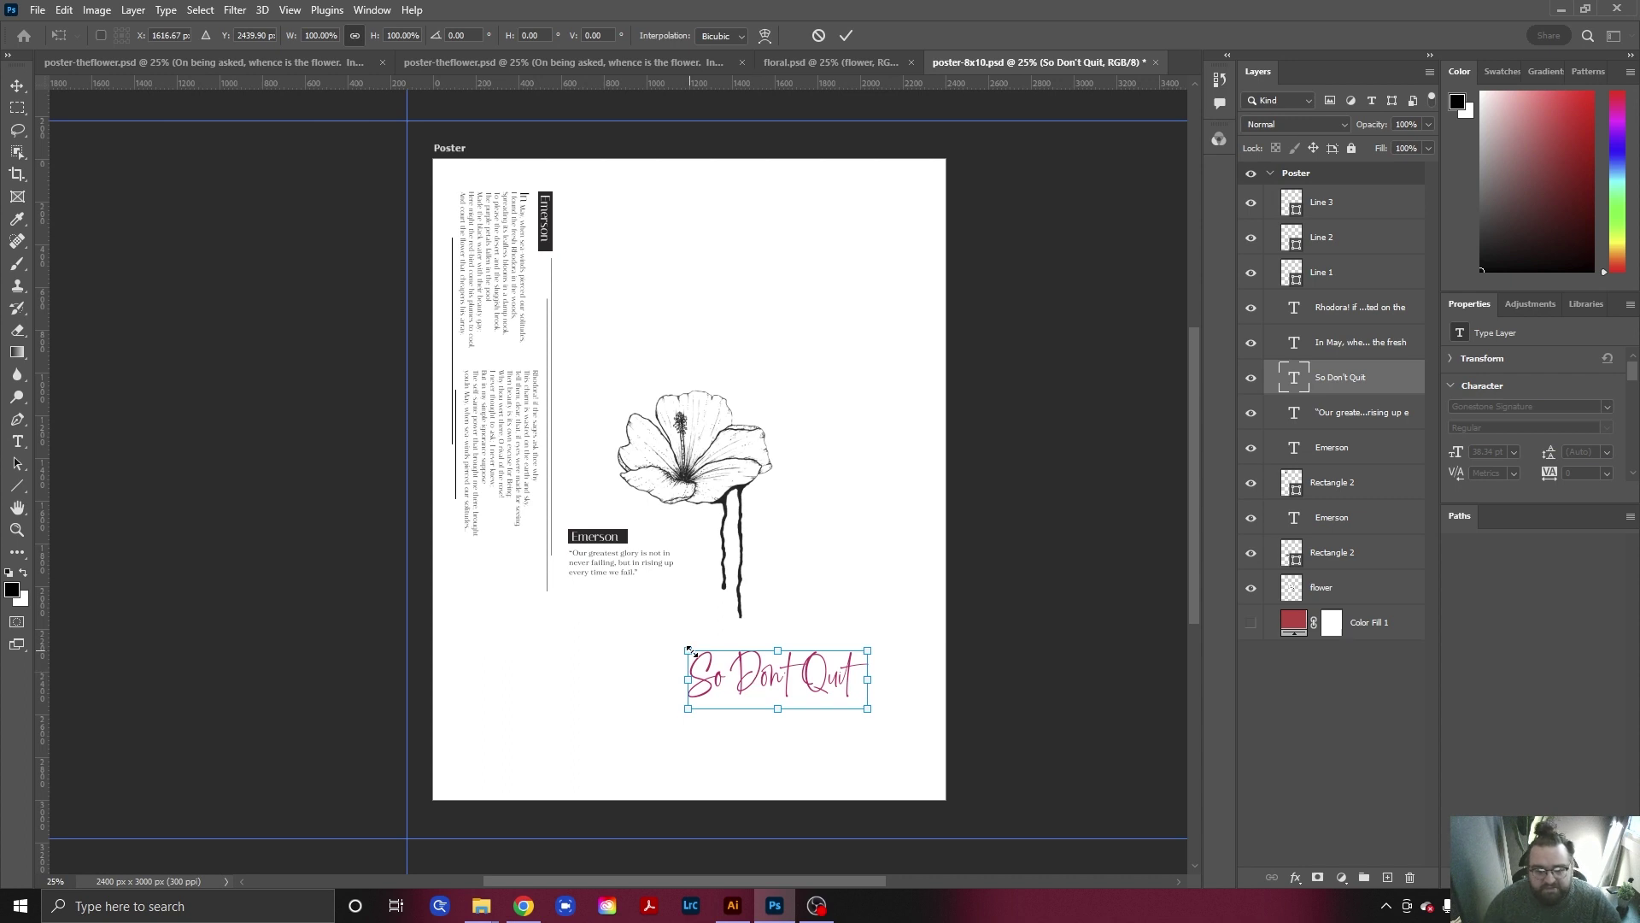
{"action": "left_click_drag", "start_coordinate": [687, 651], "coordinate": [635, 633]}
{"action": "left_click_drag", "start_coordinate": [757, 681], "coordinate": [778, 696]}
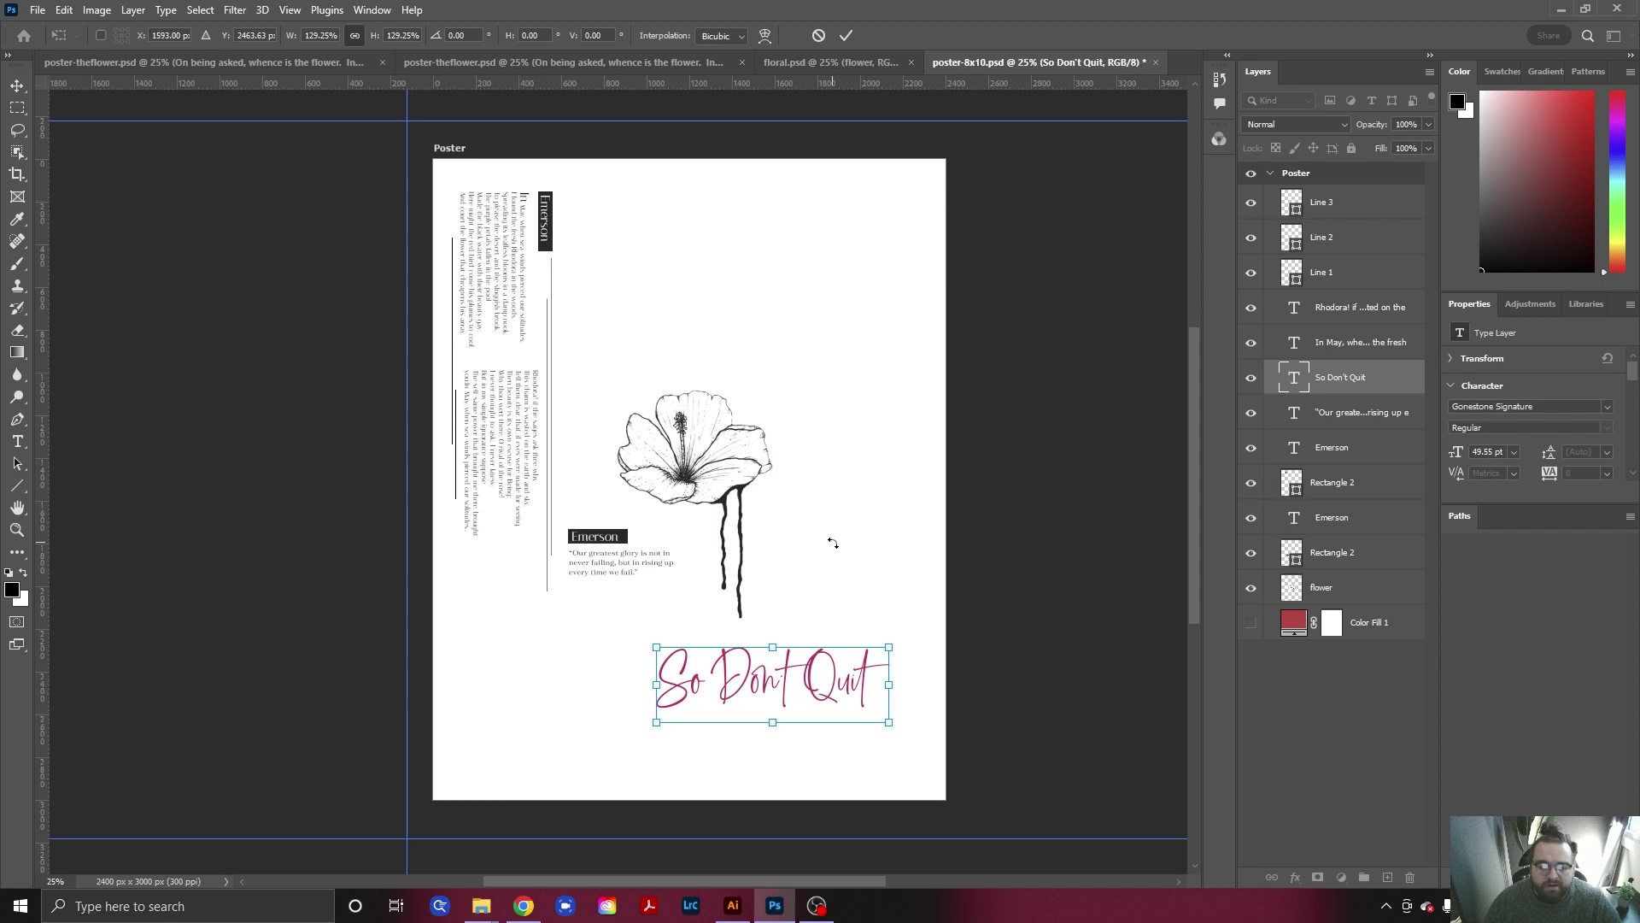
{"action": "key", "text": "Return"}
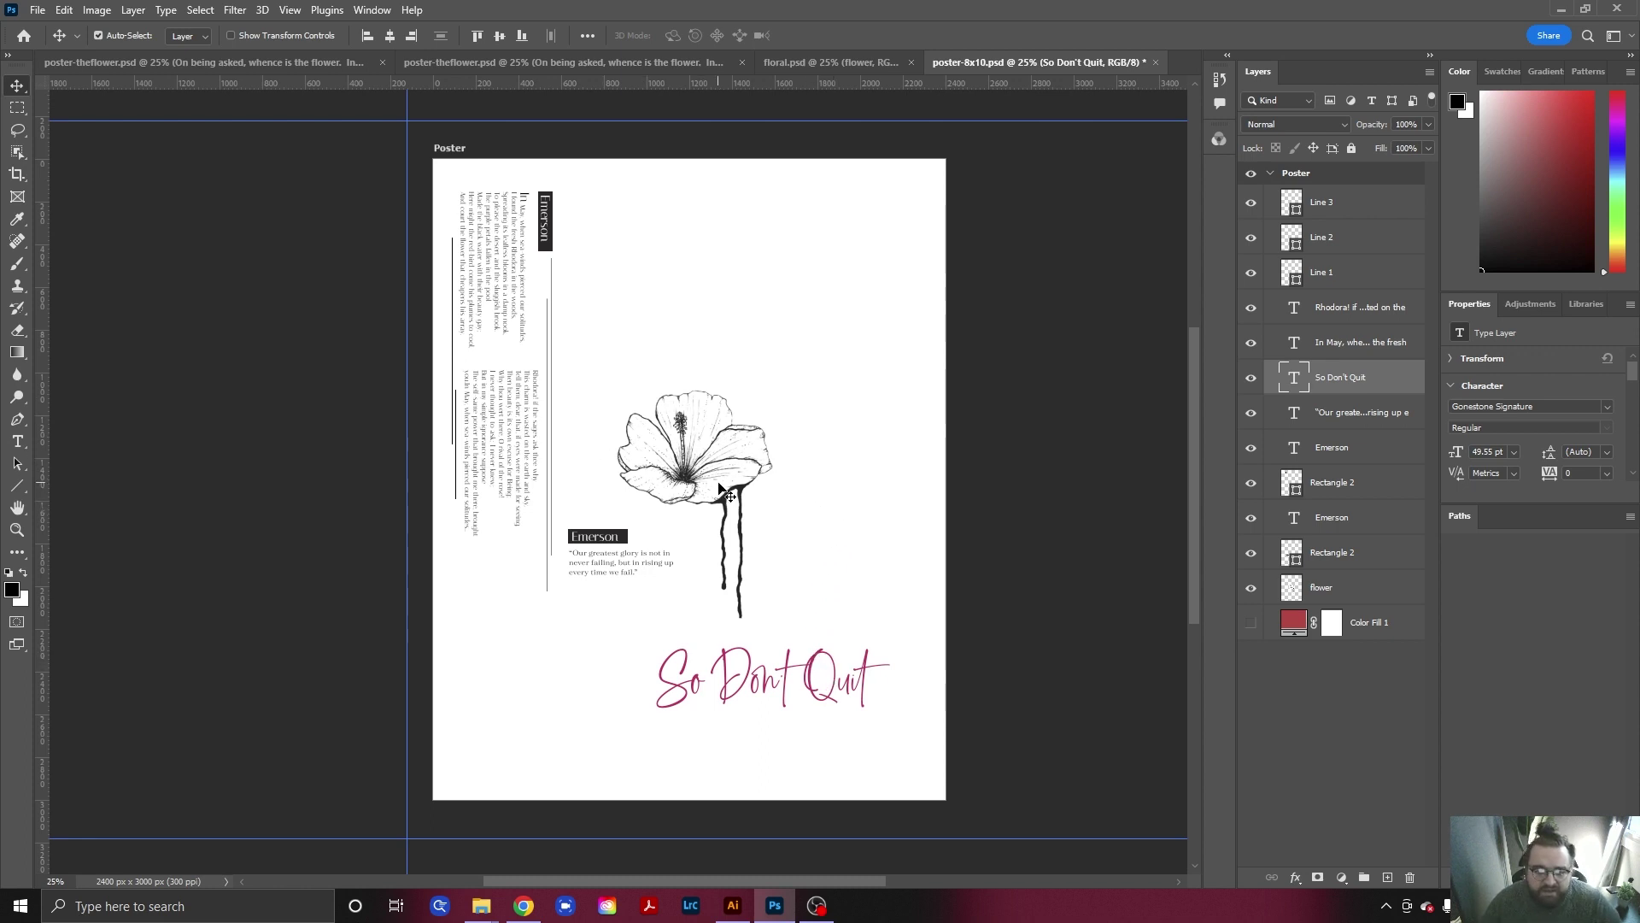
Try to group the layers from Line 3 down to the upper Rectangle 2 and name the group Text-Left.
{"action": "left_click", "coordinate": [680, 471]}
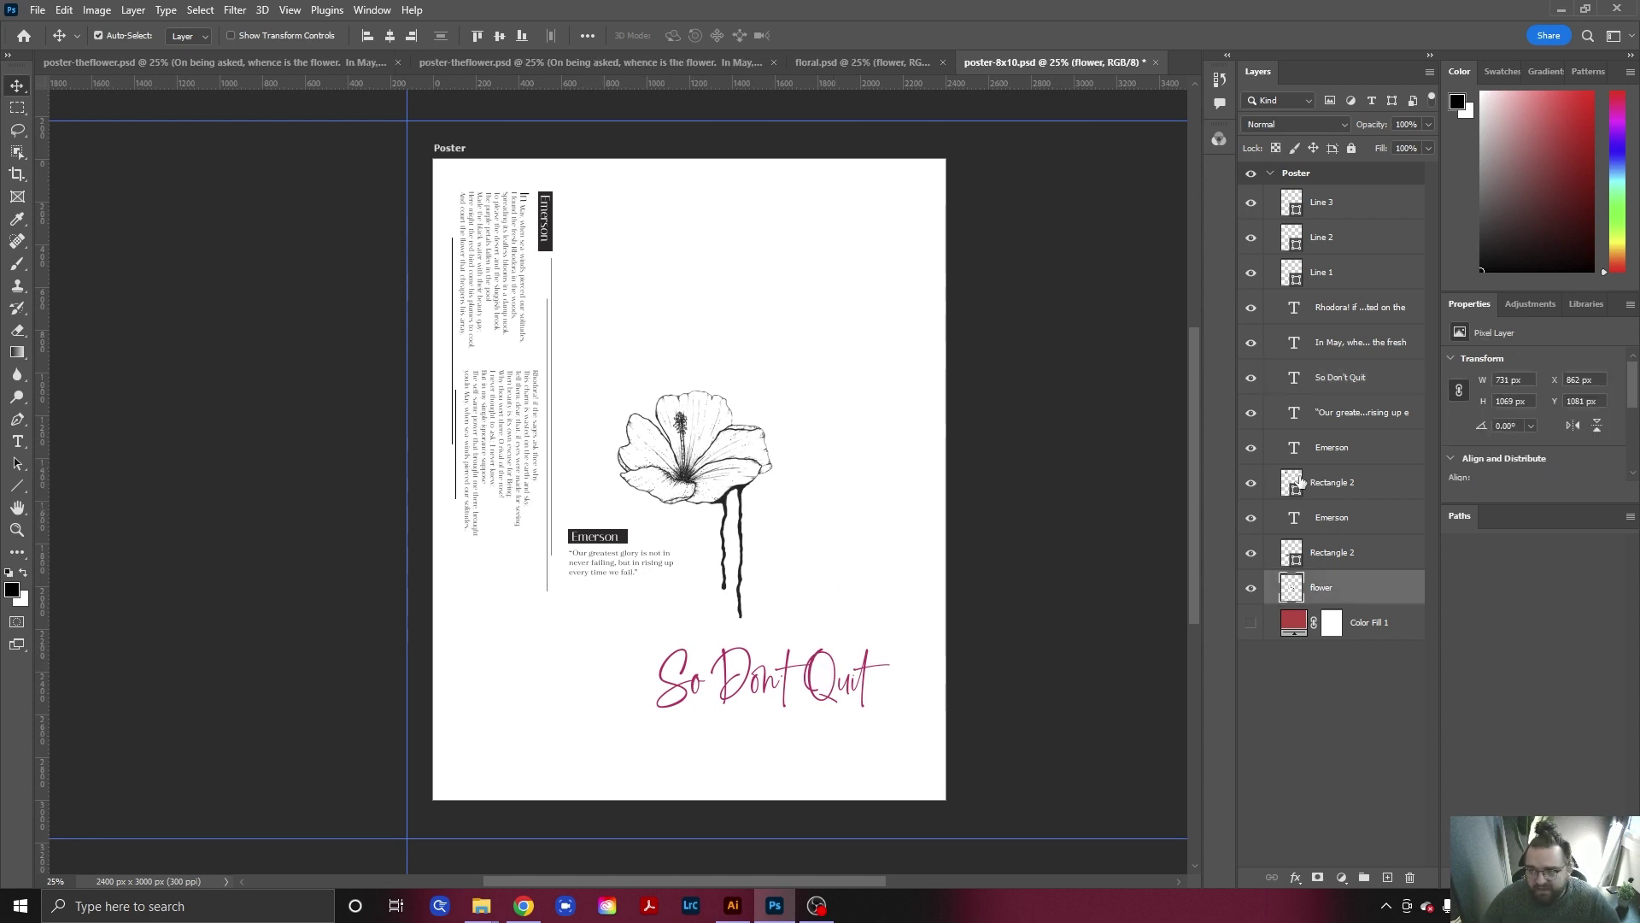
{"action": "left_click", "coordinate": [1343, 202]}
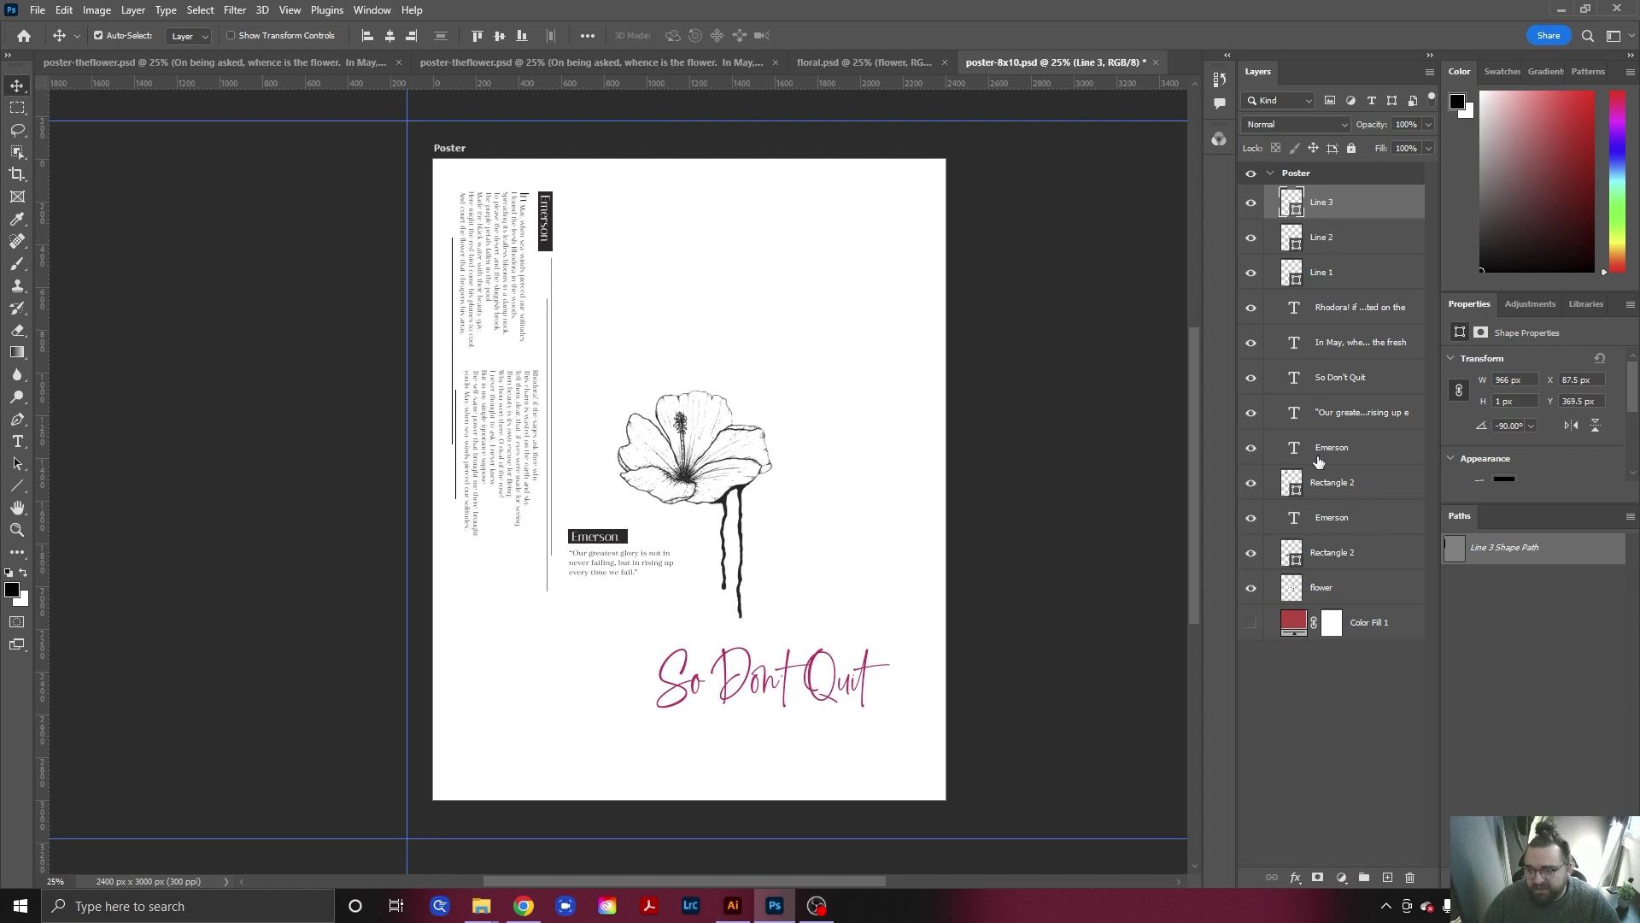
{"action": "left_click", "coordinate": [1323, 486]}
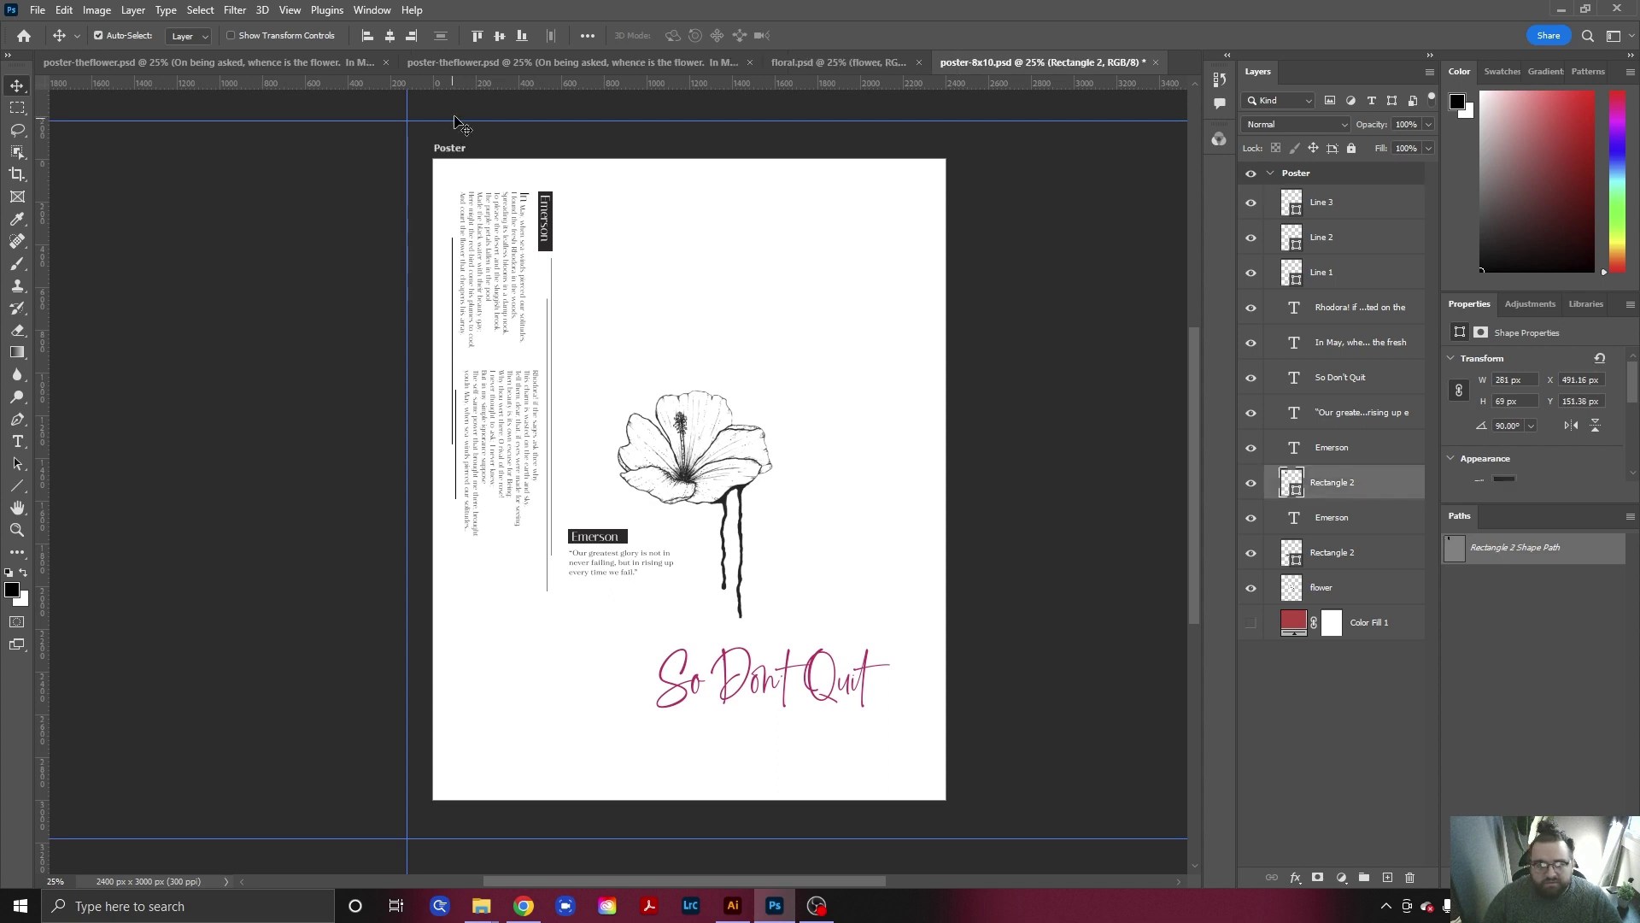
{"action": "left_click", "coordinate": [1322, 203], "text": "shift"}
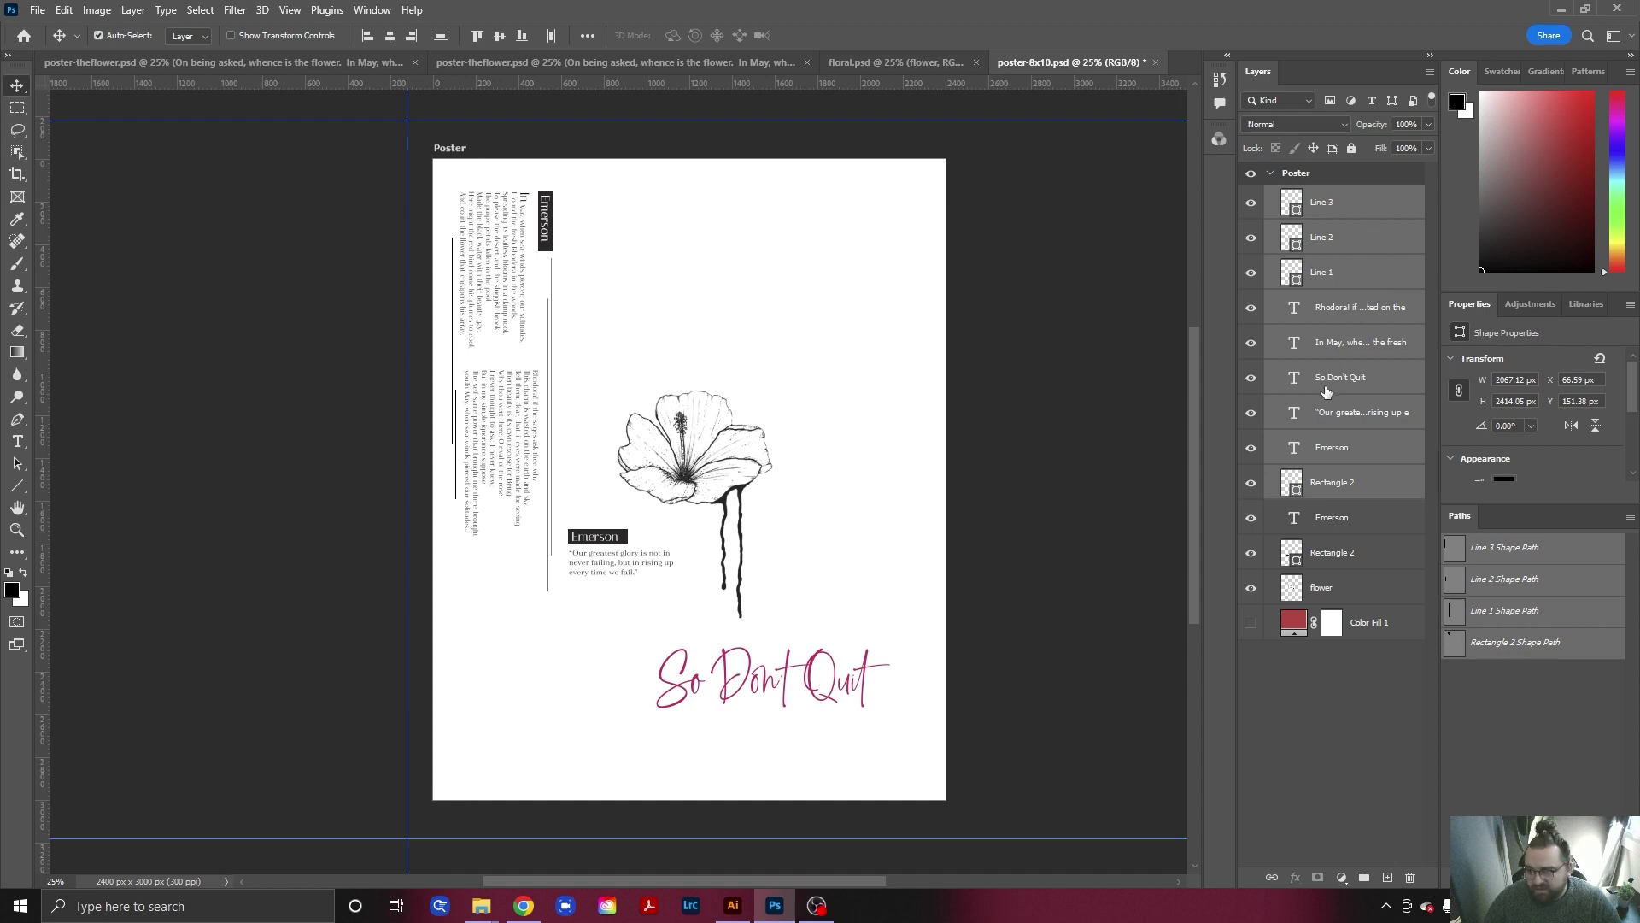
{"action": "left_click", "coordinate": [1363, 877]}
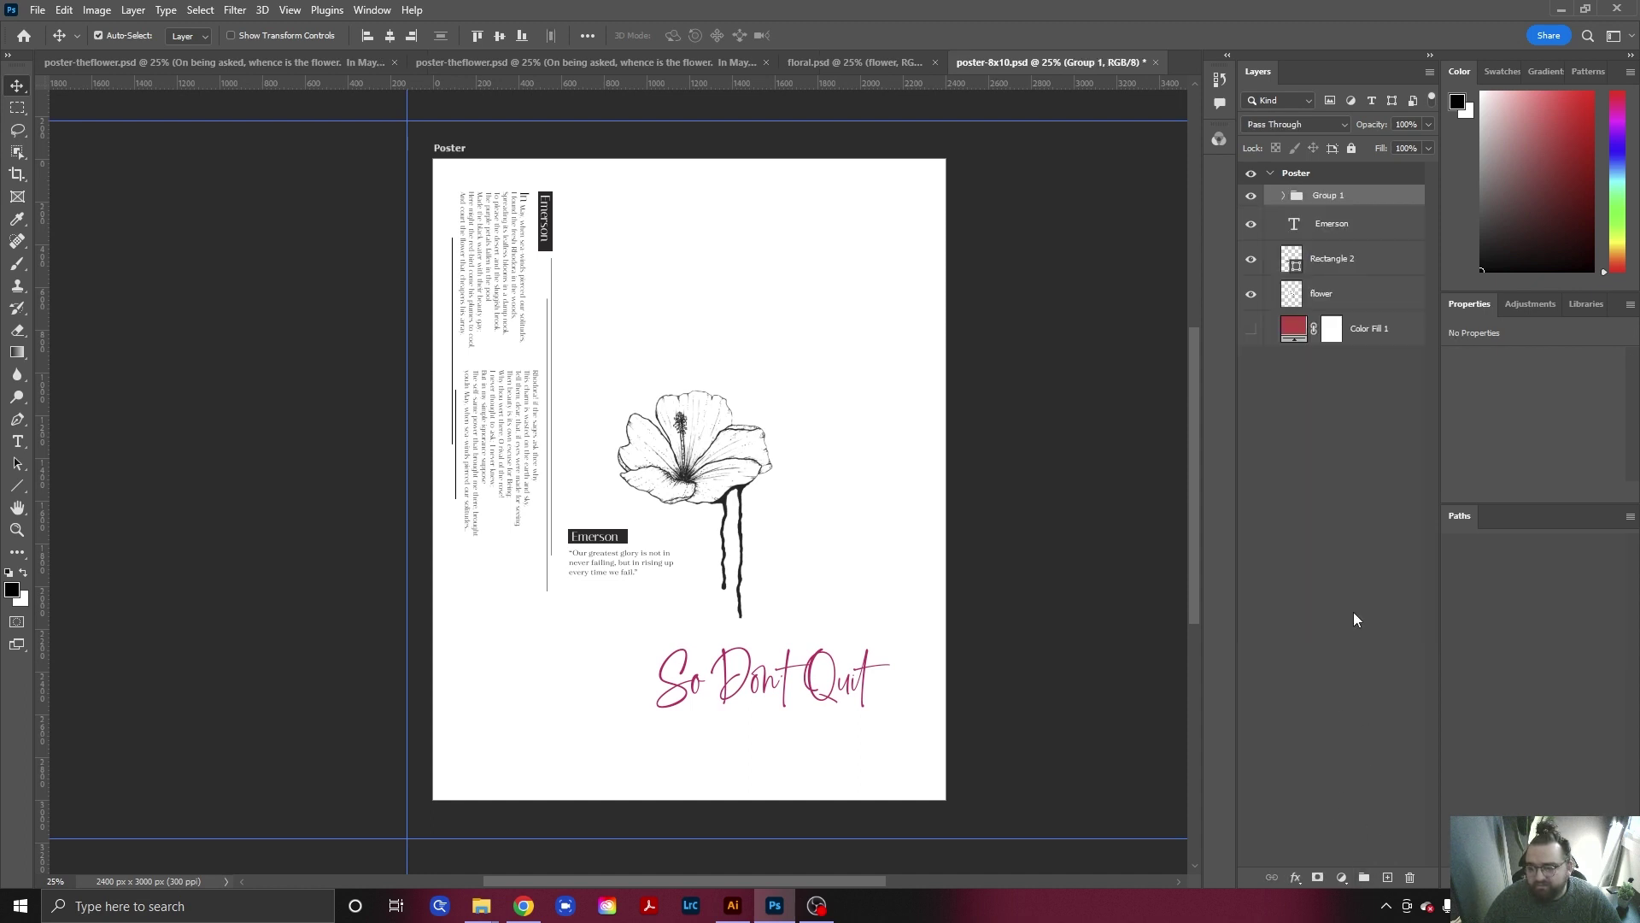
{"action": "double_click", "coordinate": [1329, 195]}
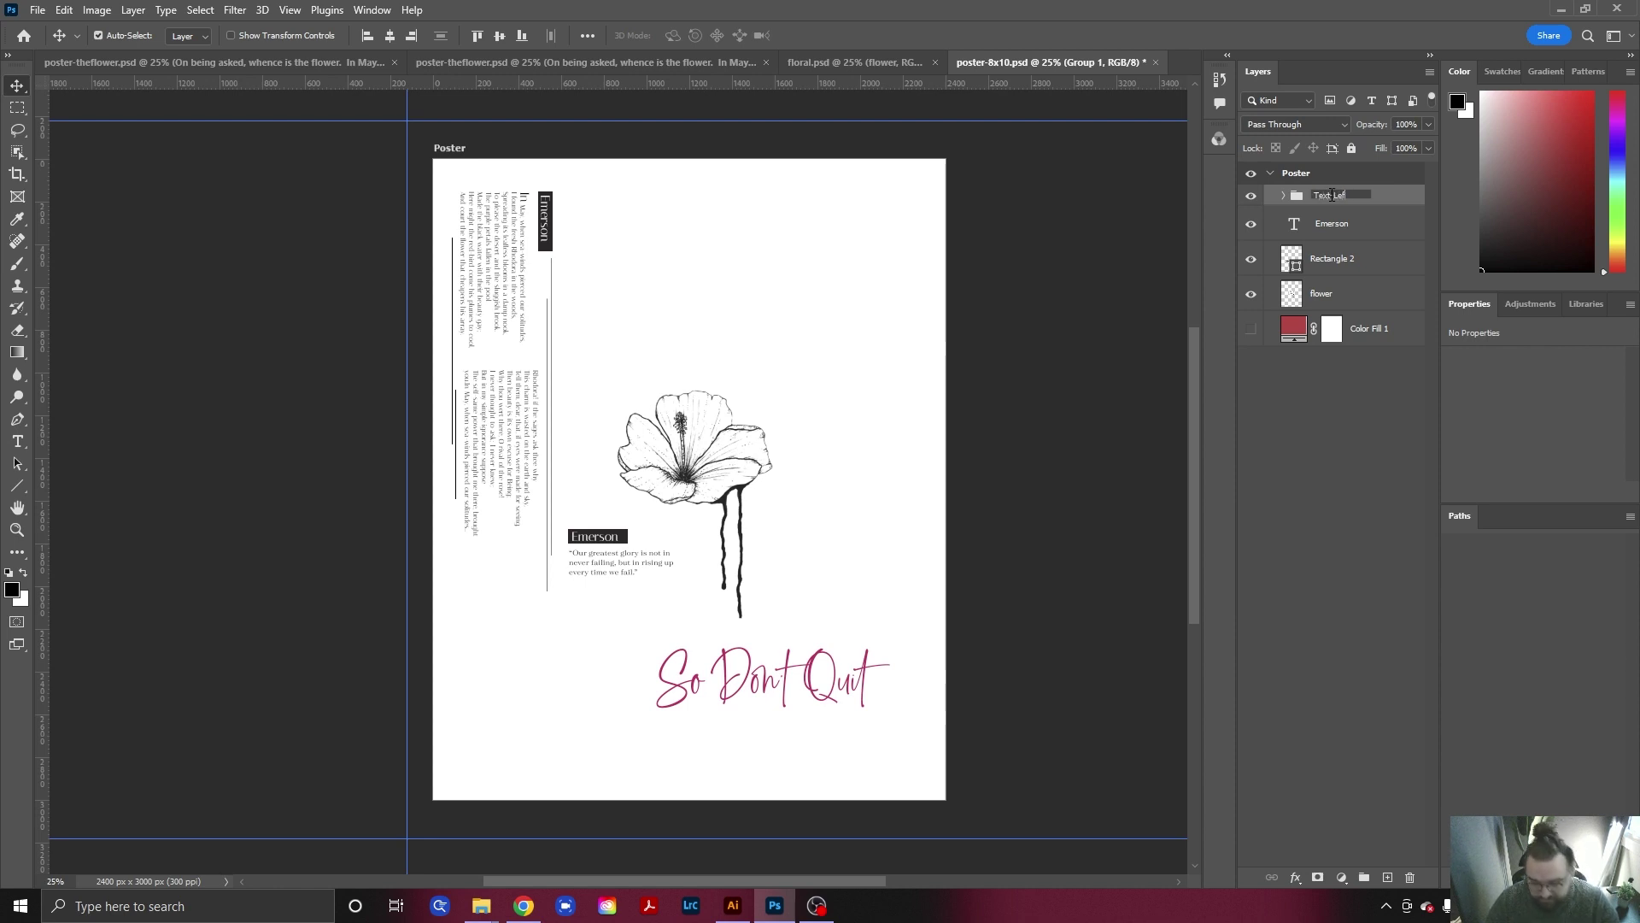
{"action": "key", "text": "Return"}
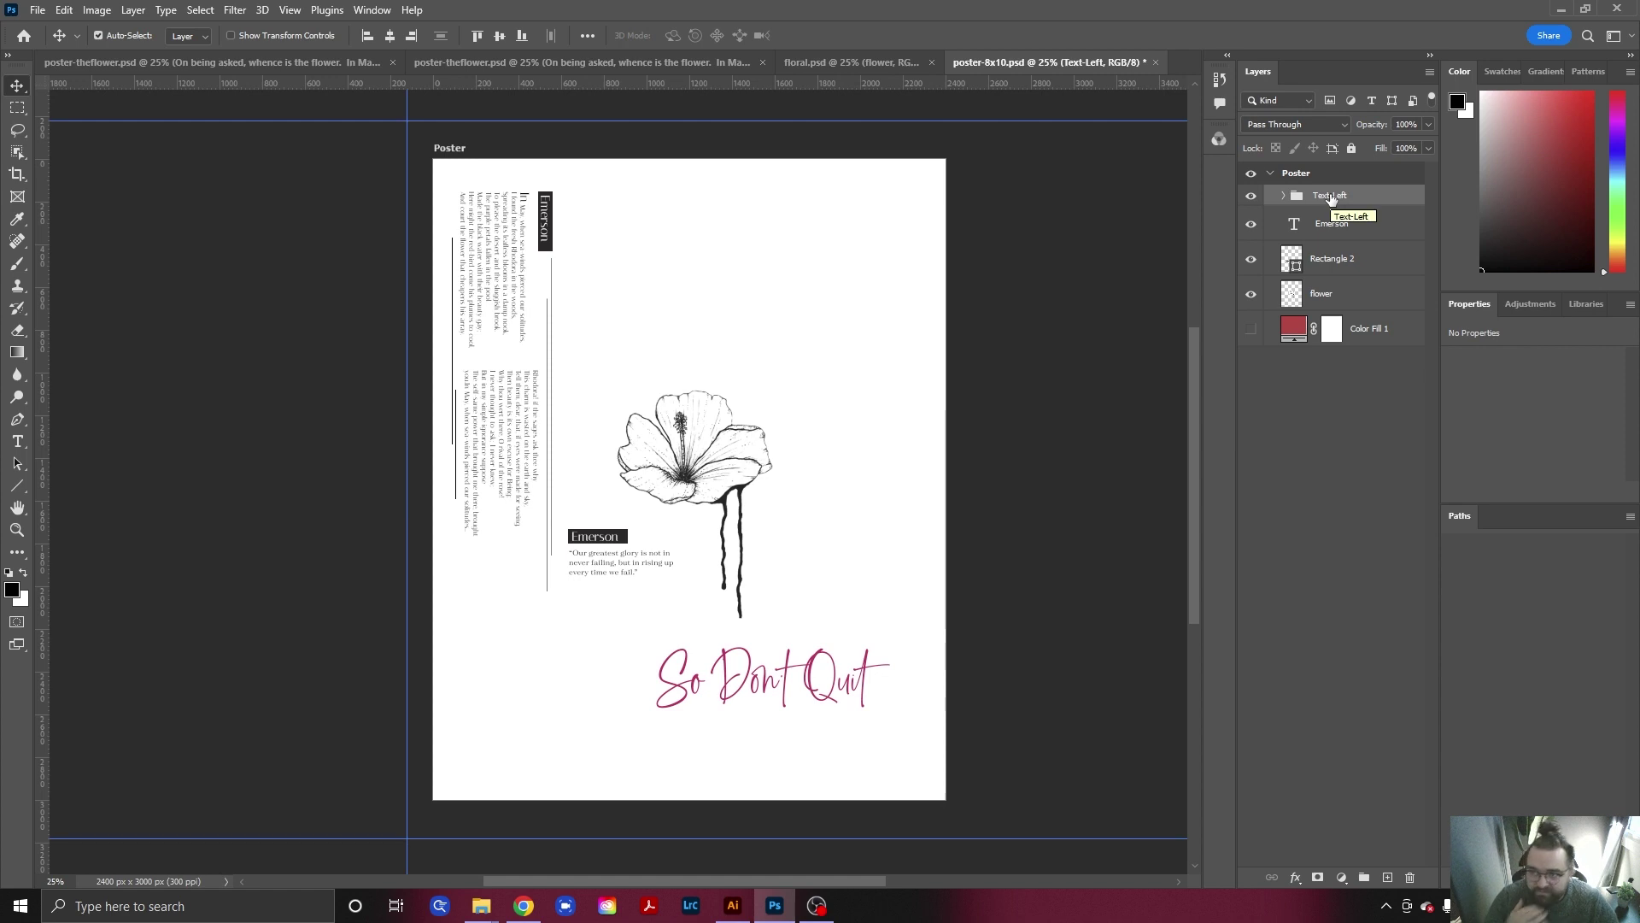
Undo the Text-Left grouping of the layers.
{"action": "left_click", "coordinate": [1341, 260]}
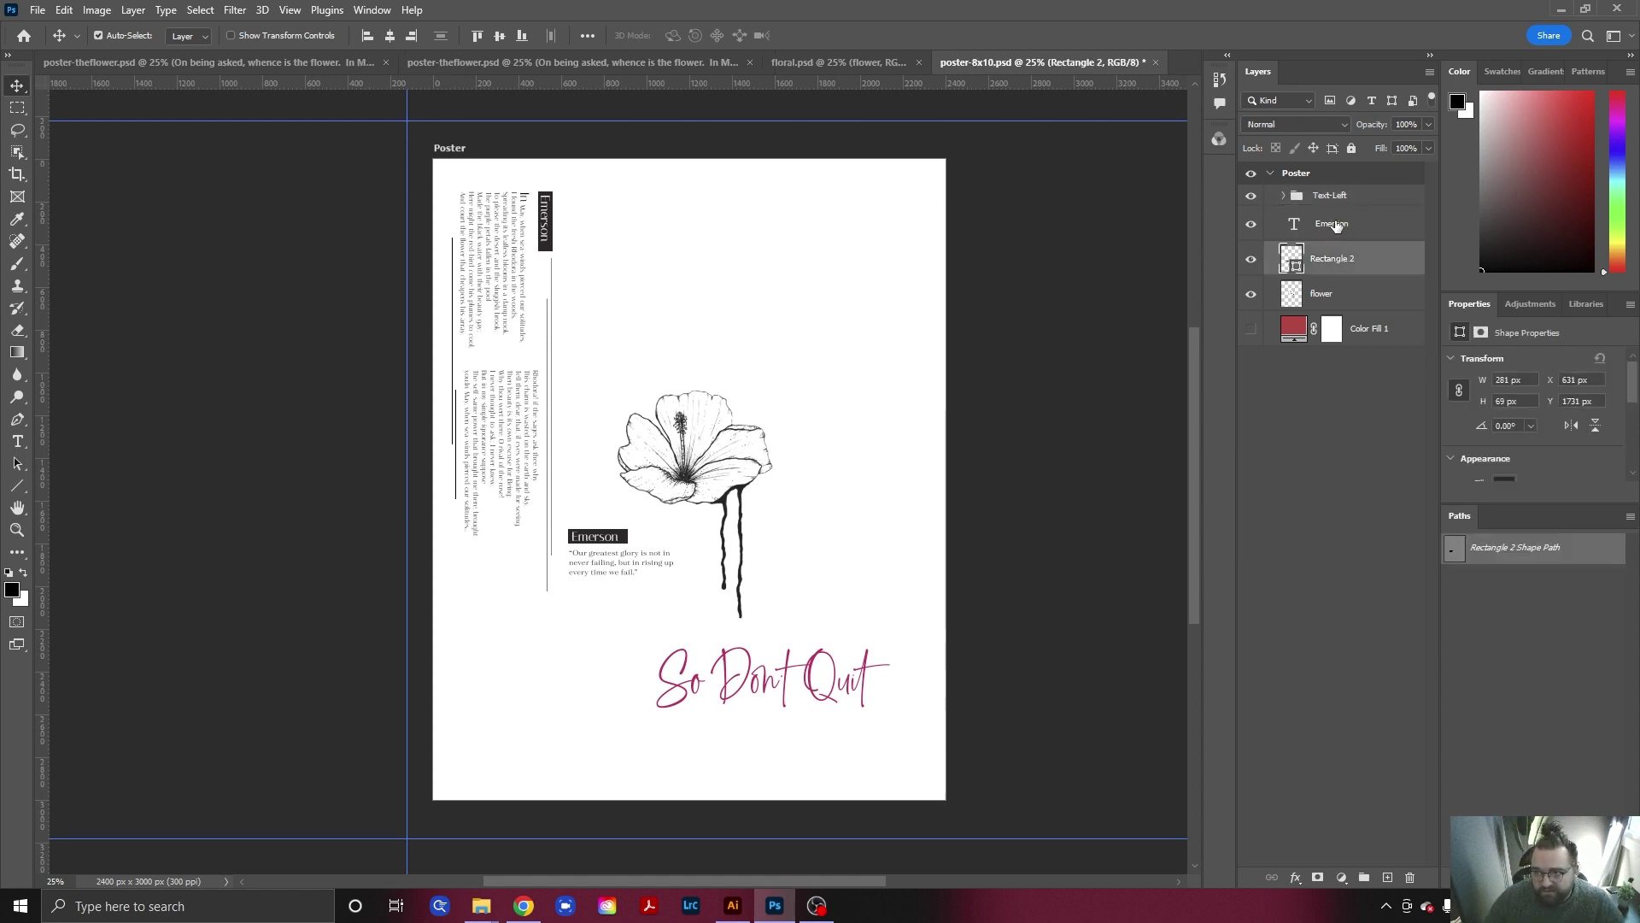
{"action": "key", "text": "ctrl+z"}
{"action": "key", "text": "ctrl+z"}
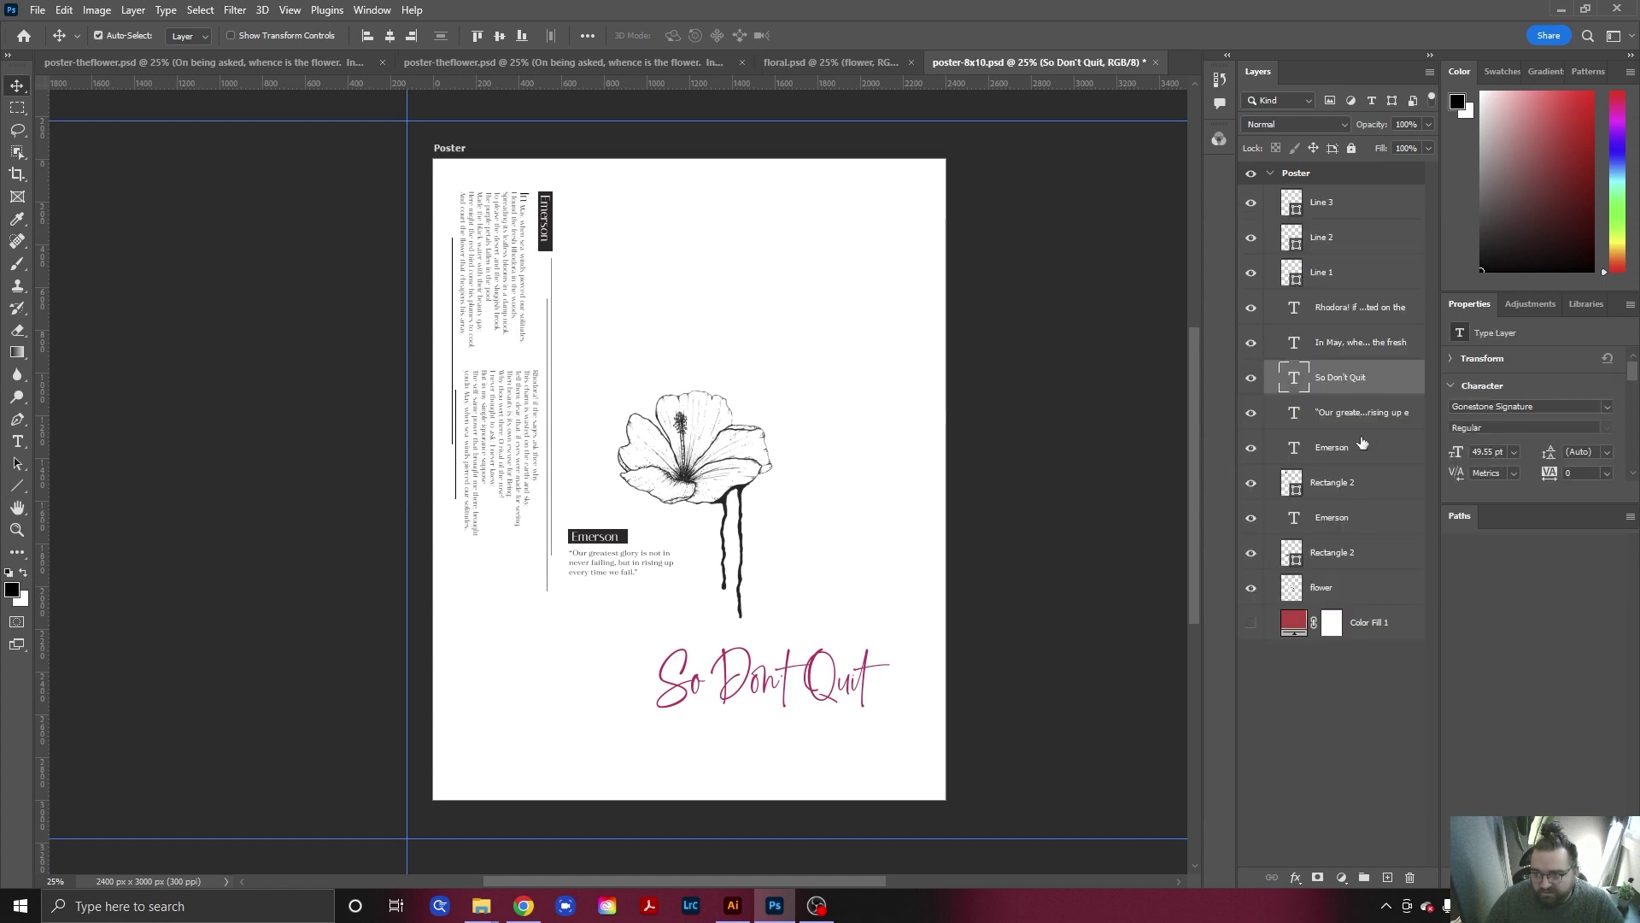
Move the quote layer directly above the lower Rectangle 2, then group Line 3 through the upper Emerson layer as "Text Left".
{"action": "left_click", "coordinate": [605, 567]}
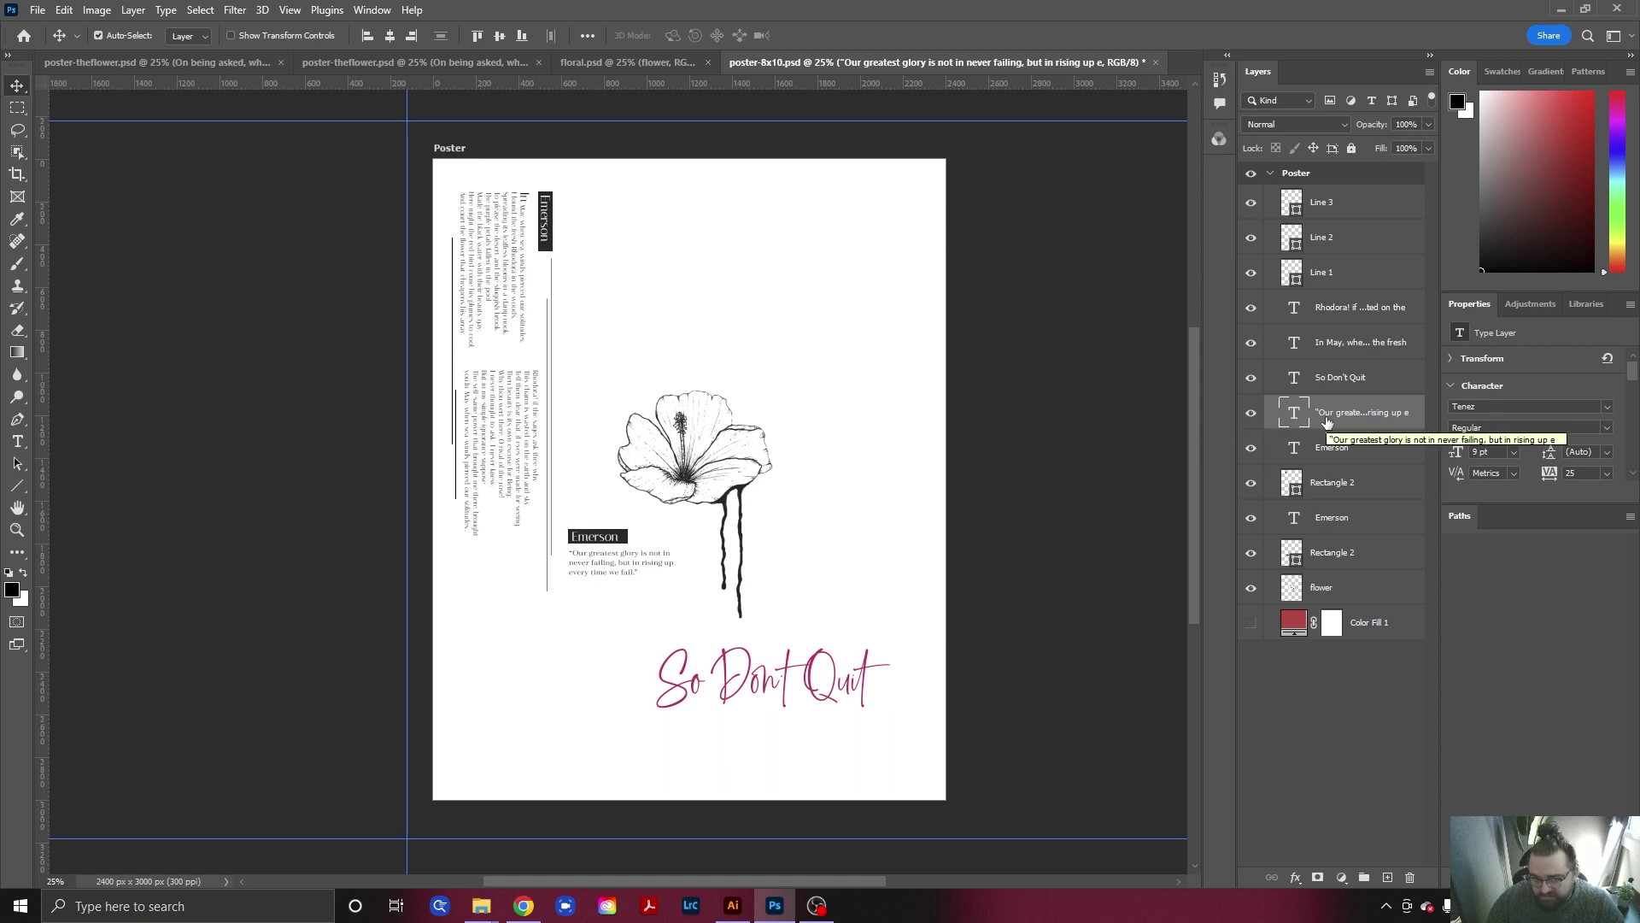
{"action": "left_click_drag", "start_coordinate": [1327, 422], "coordinate": [1330, 534]}
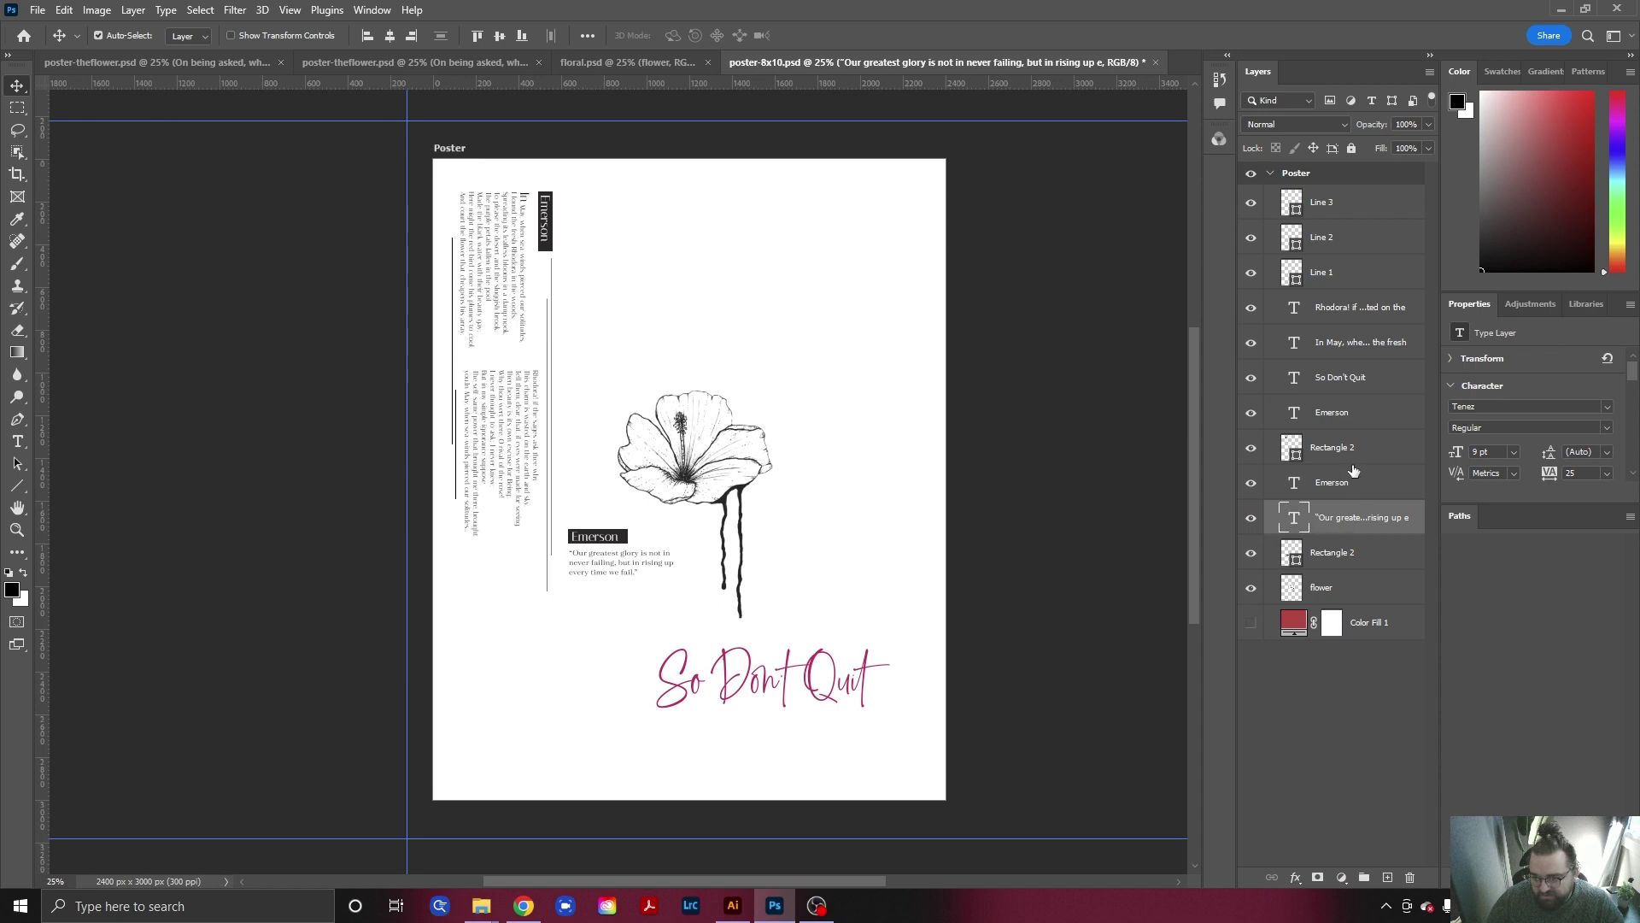
{"action": "left_click", "coordinate": [1342, 420]}
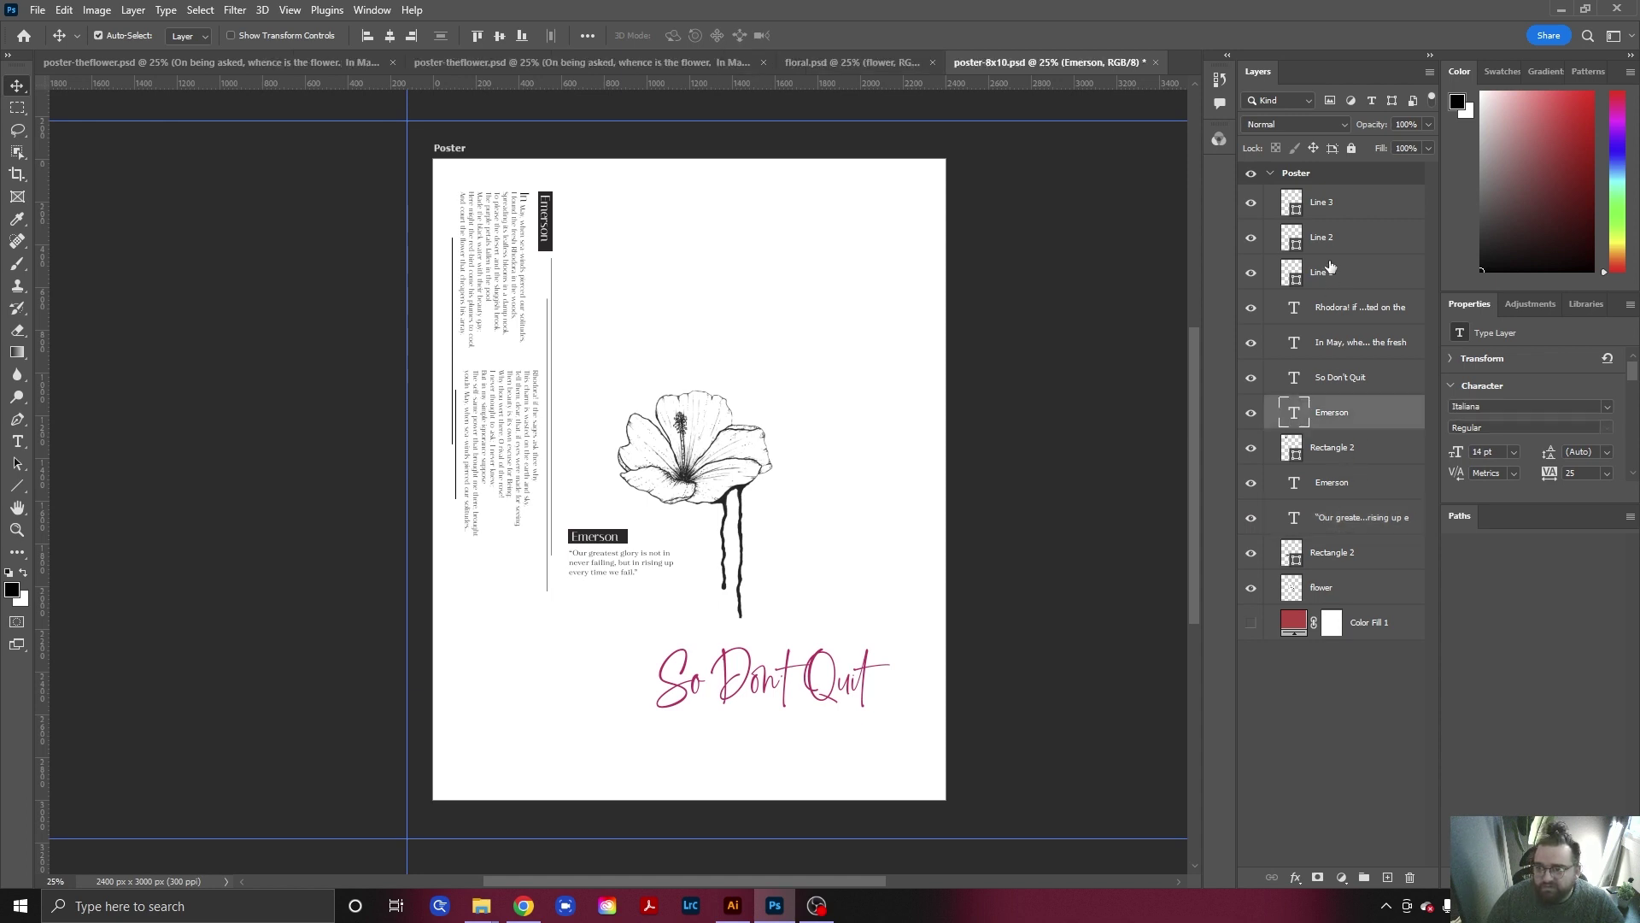
{"action": "left_click", "coordinate": [1319, 204], "text": "shift"}
{"action": "key", "text": "ctrl+g"}
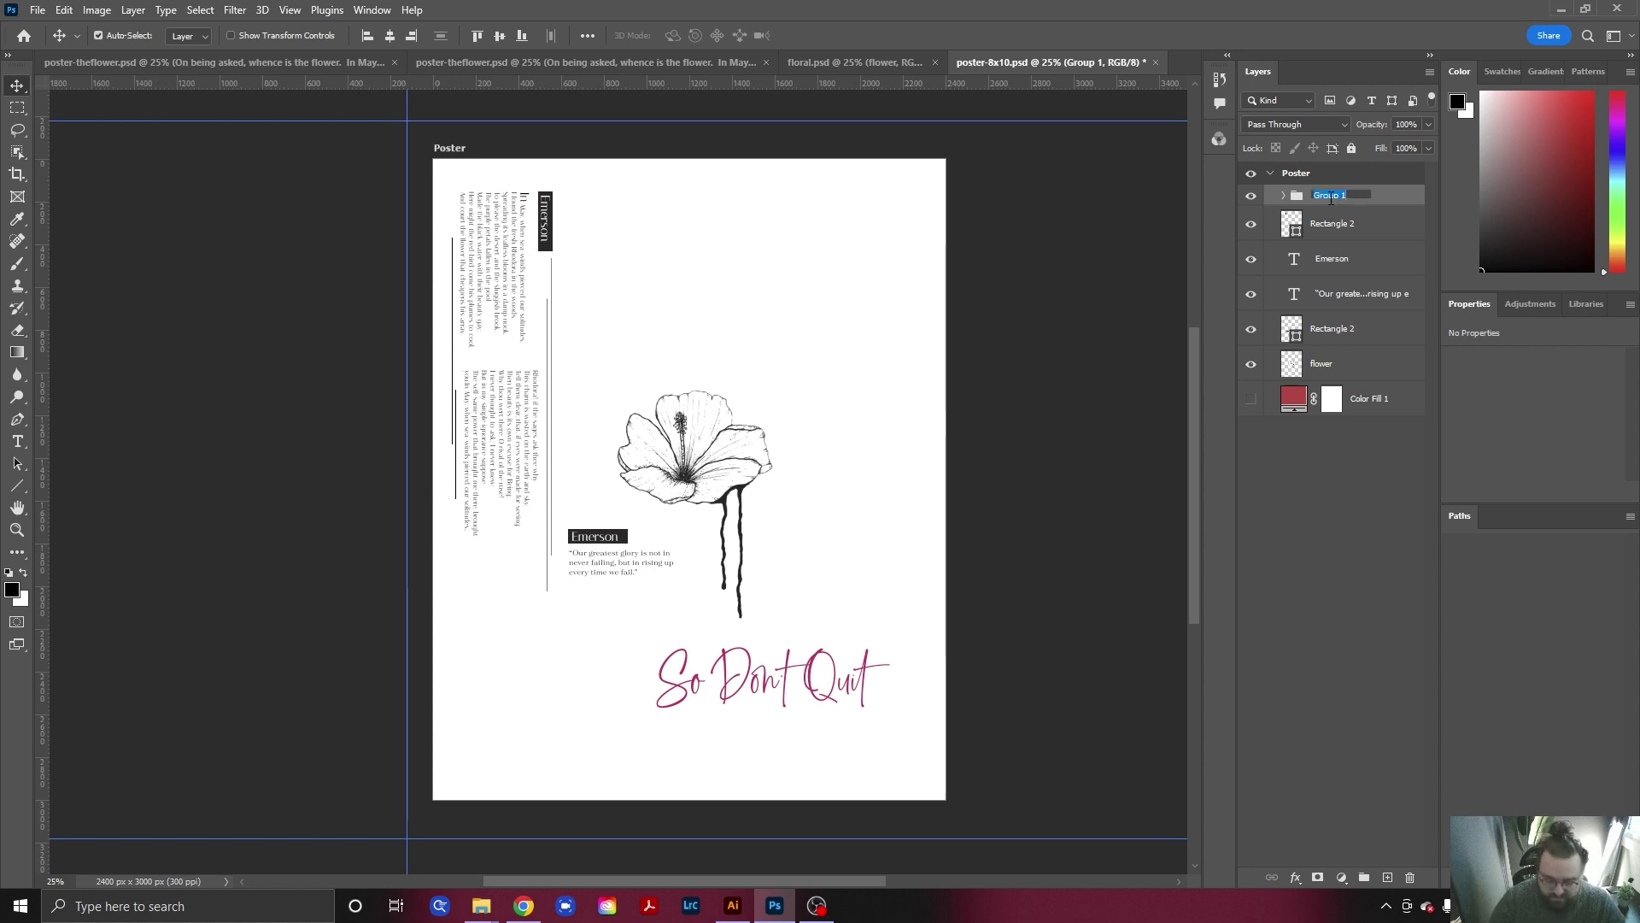
{"action": "type", "text": "Text Left"}
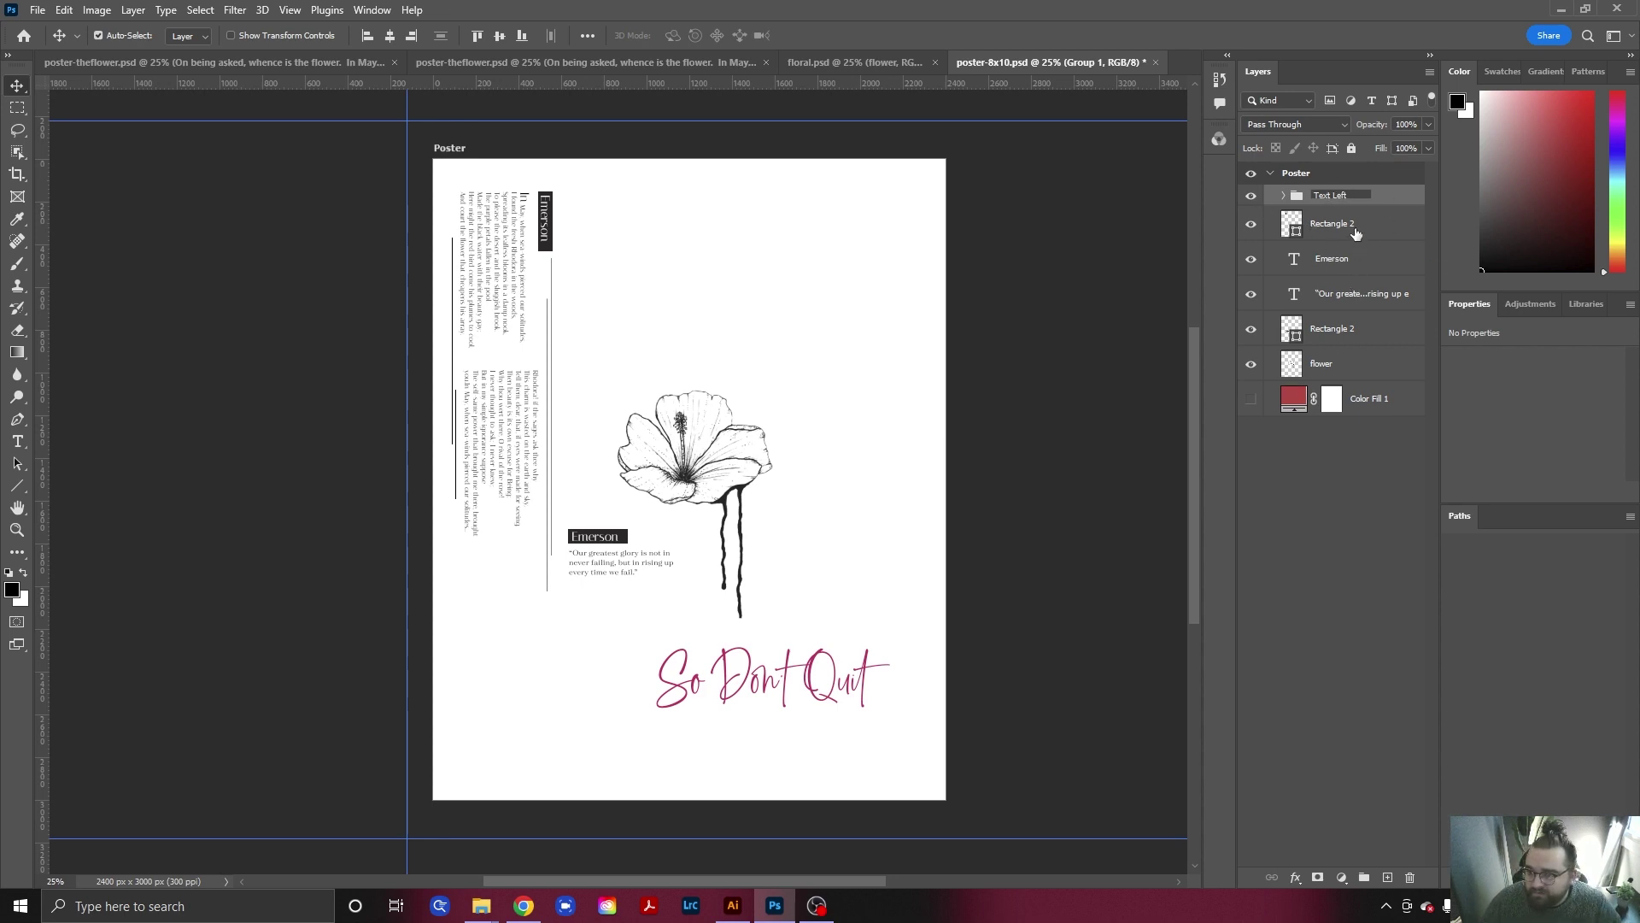
Identify the rectangle behind the vertical Emerson label and move that upper Rectangle 2 layer into the Text Left group.
{"action": "left_click", "coordinate": [1356, 229]}
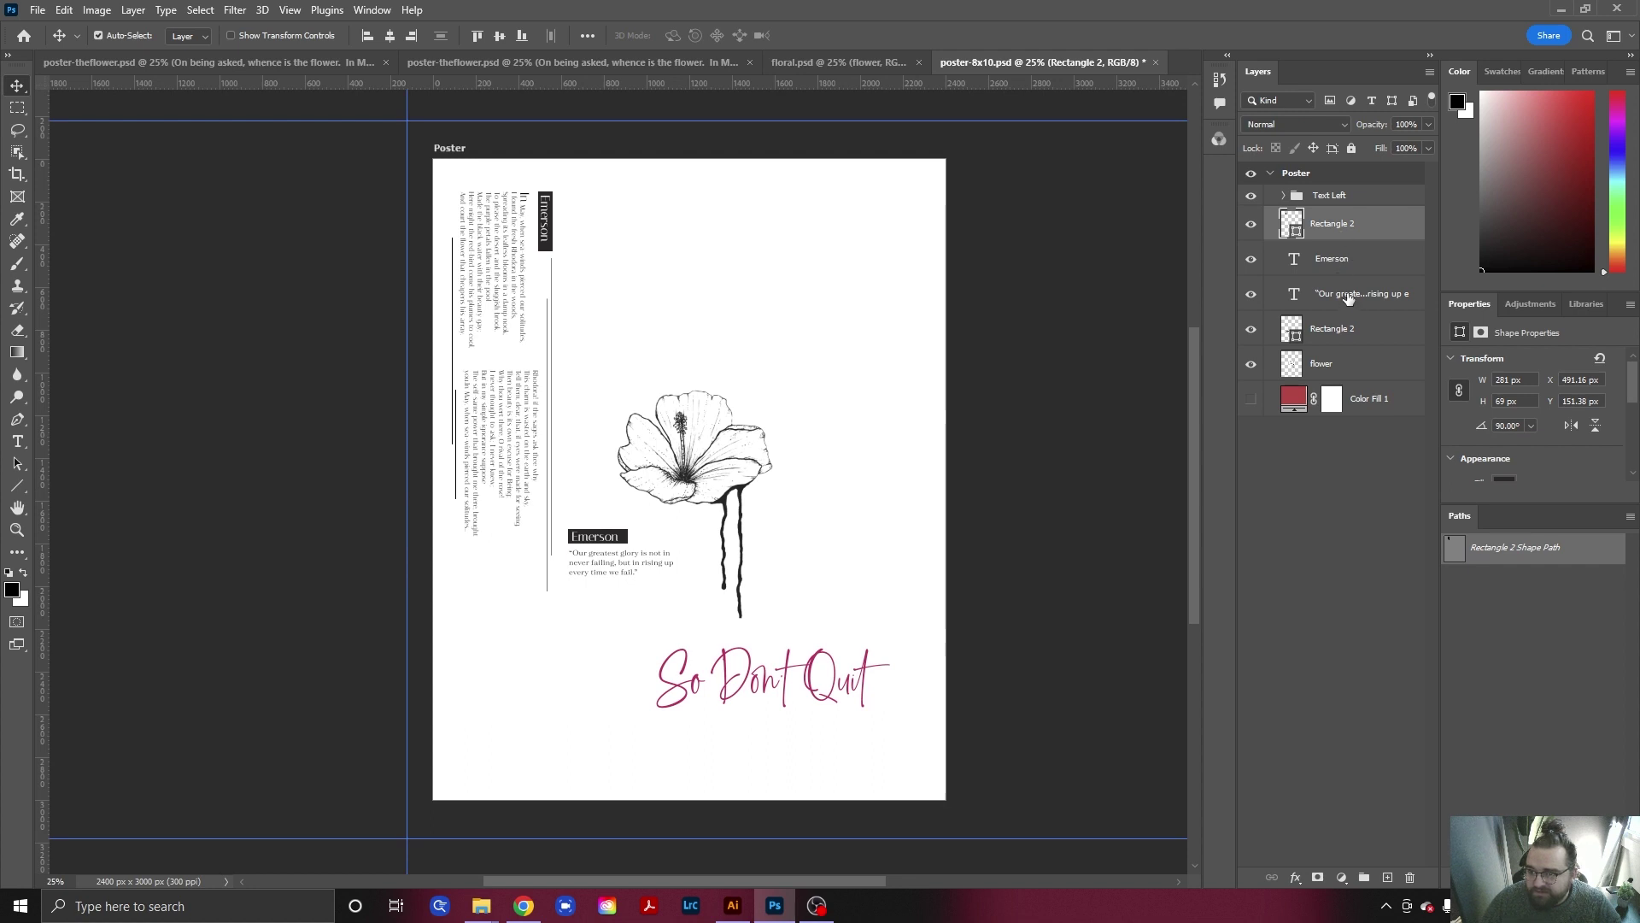
{"action": "left_click", "coordinate": [1348, 296], "text": "shift"}
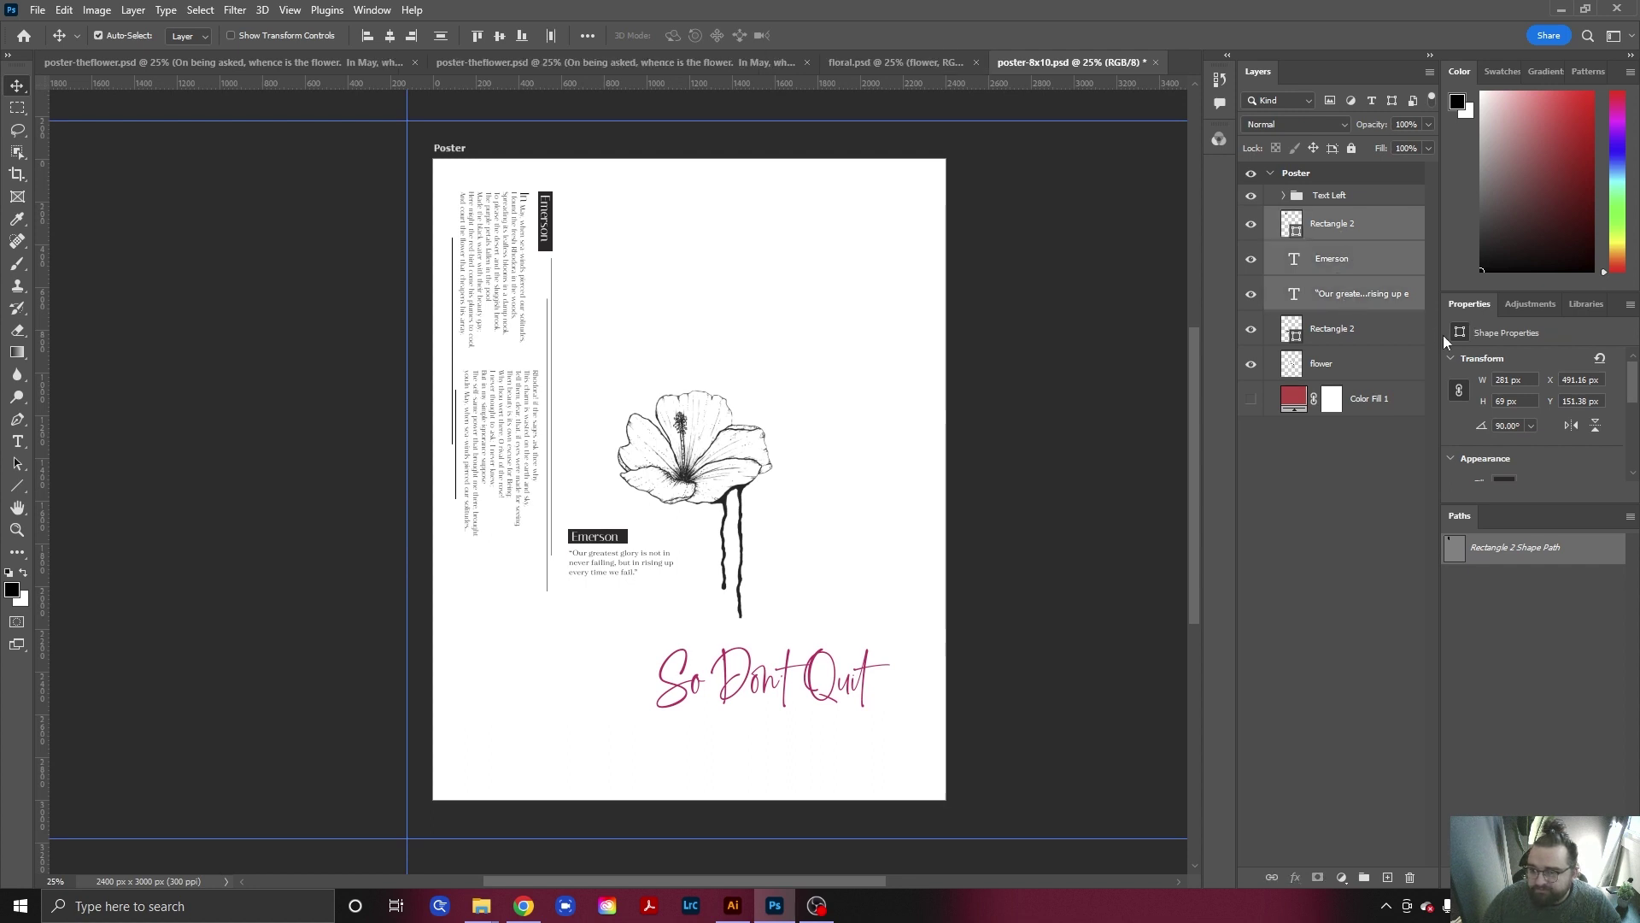
{"action": "left_click", "coordinate": [1364, 344]}
{"action": "left_click", "coordinate": [1250, 226]}
{"action": "left_click", "coordinate": [1249, 226]}
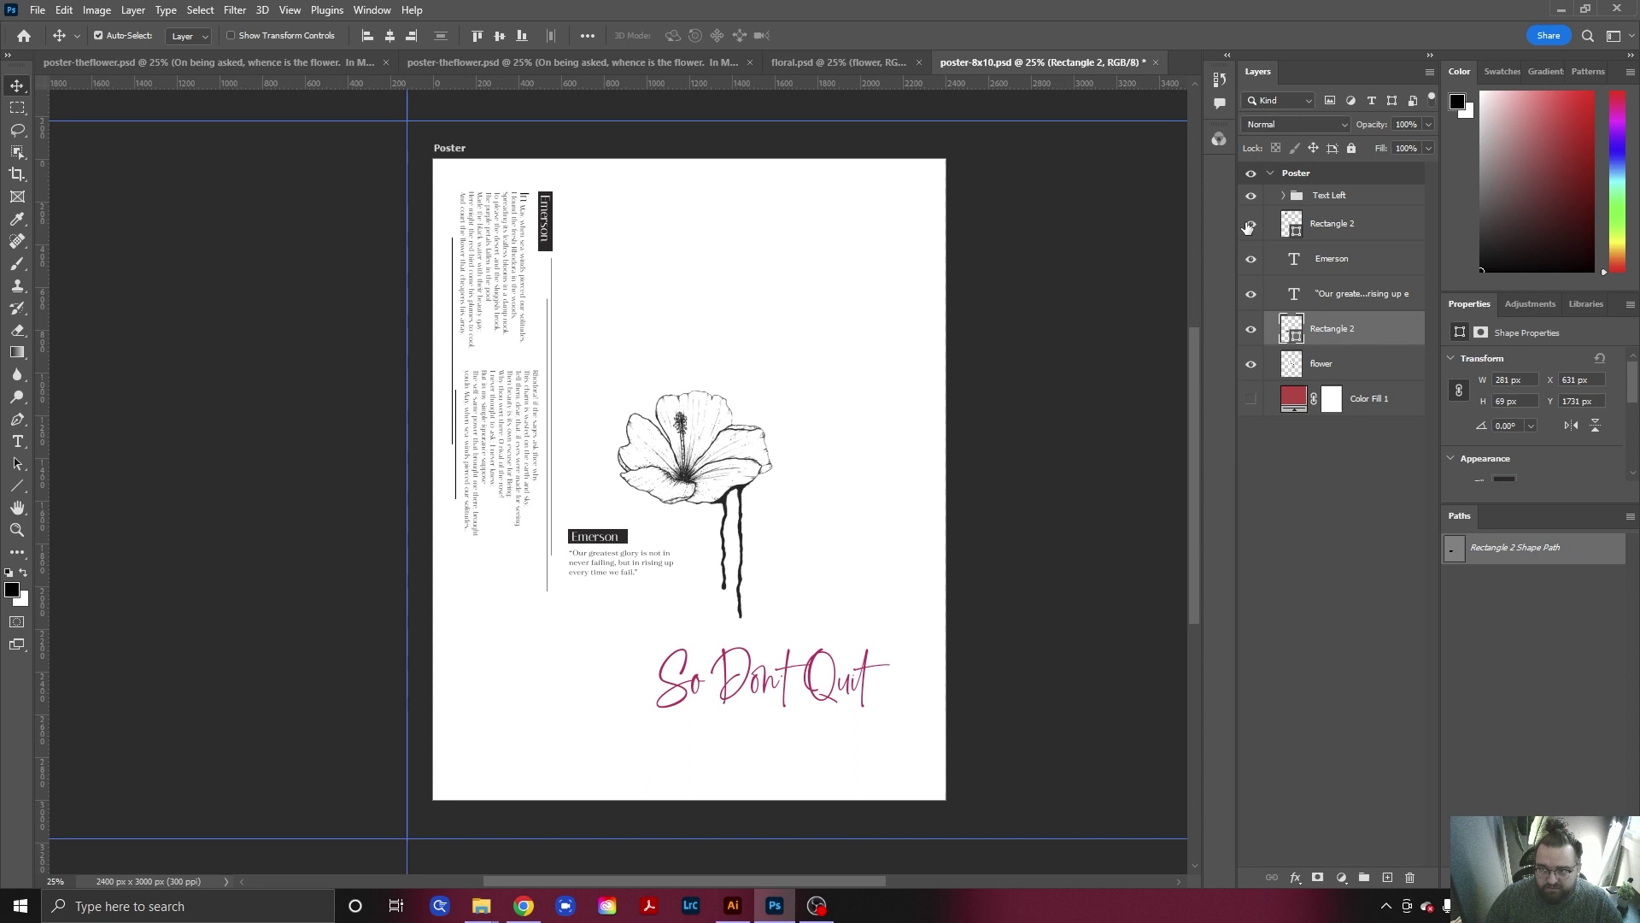
{"action": "left_click", "coordinate": [1346, 225]}
{"action": "left_click", "coordinate": [1250, 260]}
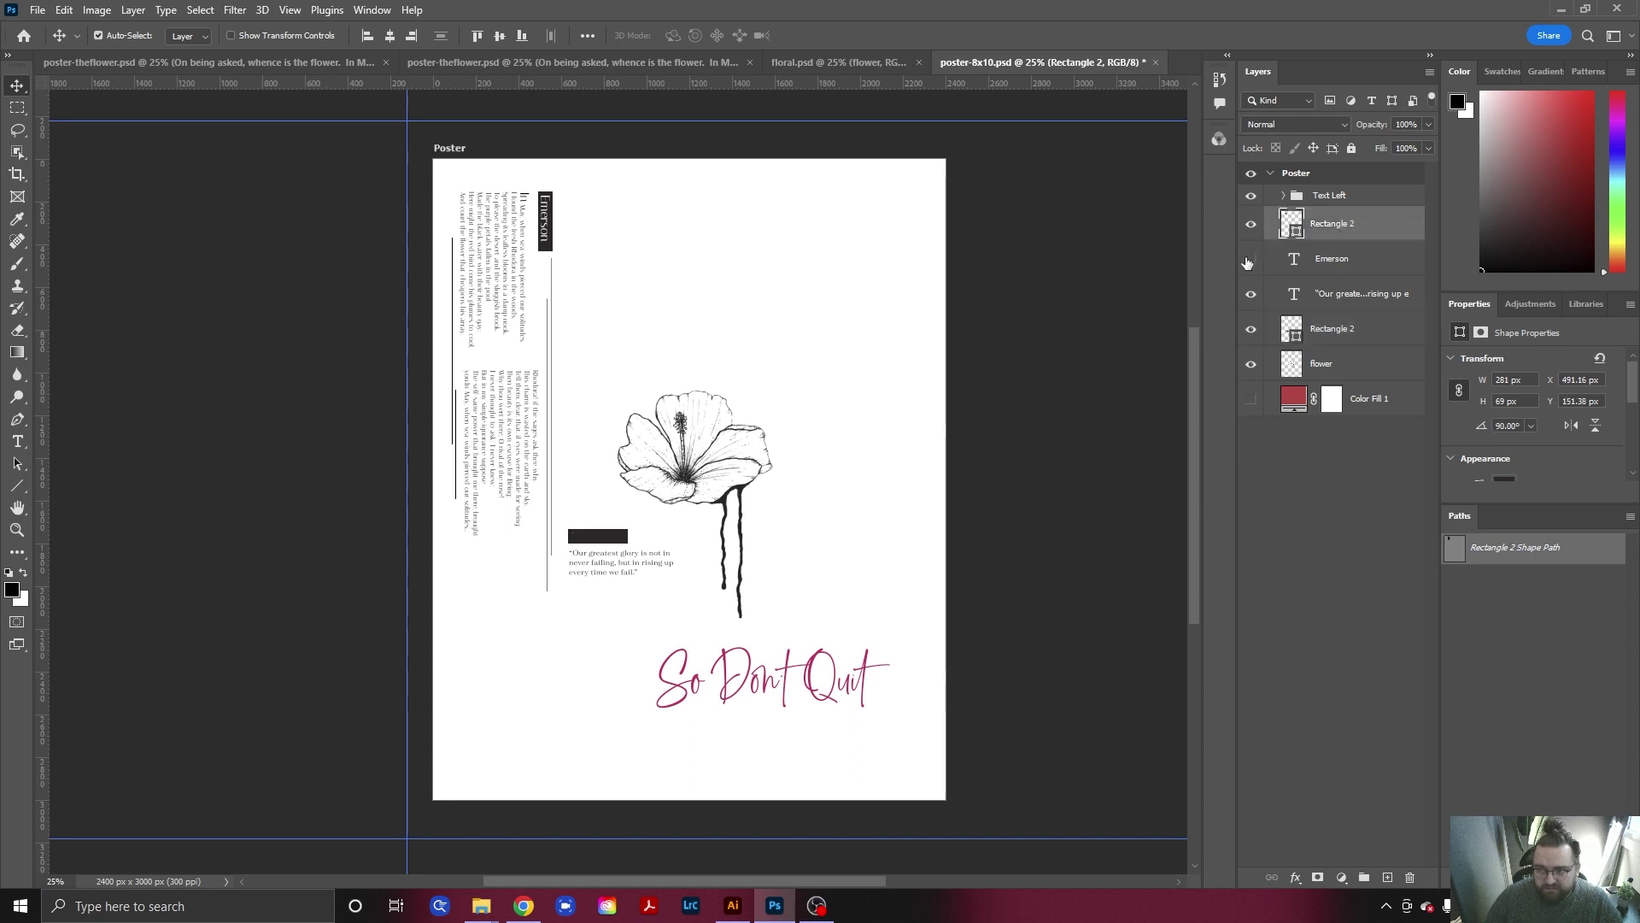
{"action": "left_click", "coordinate": [1250, 260]}
{"action": "left_click_drag", "start_coordinate": [1327, 232], "coordinate": [1345, 198]}
Group the remaining Emerson label, quote and Rectangle 2 layers and name the group "Text Middle".
{"action": "left_click", "coordinate": [1346, 224]}
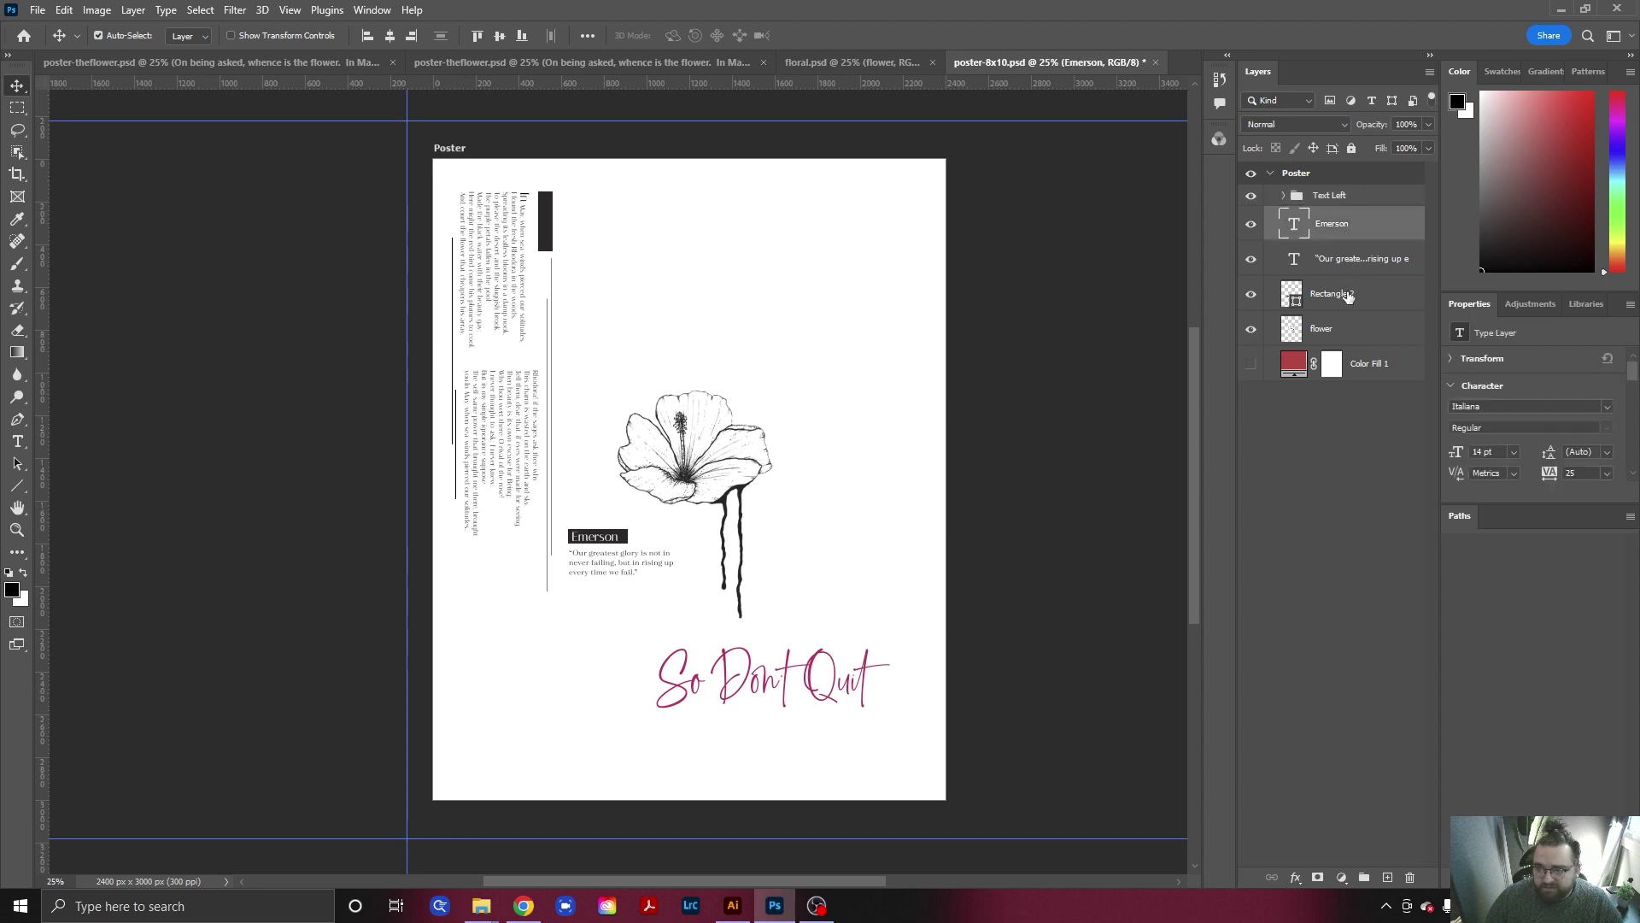
{"action": "left_click", "coordinate": [1376, 310], "text": "shift"}
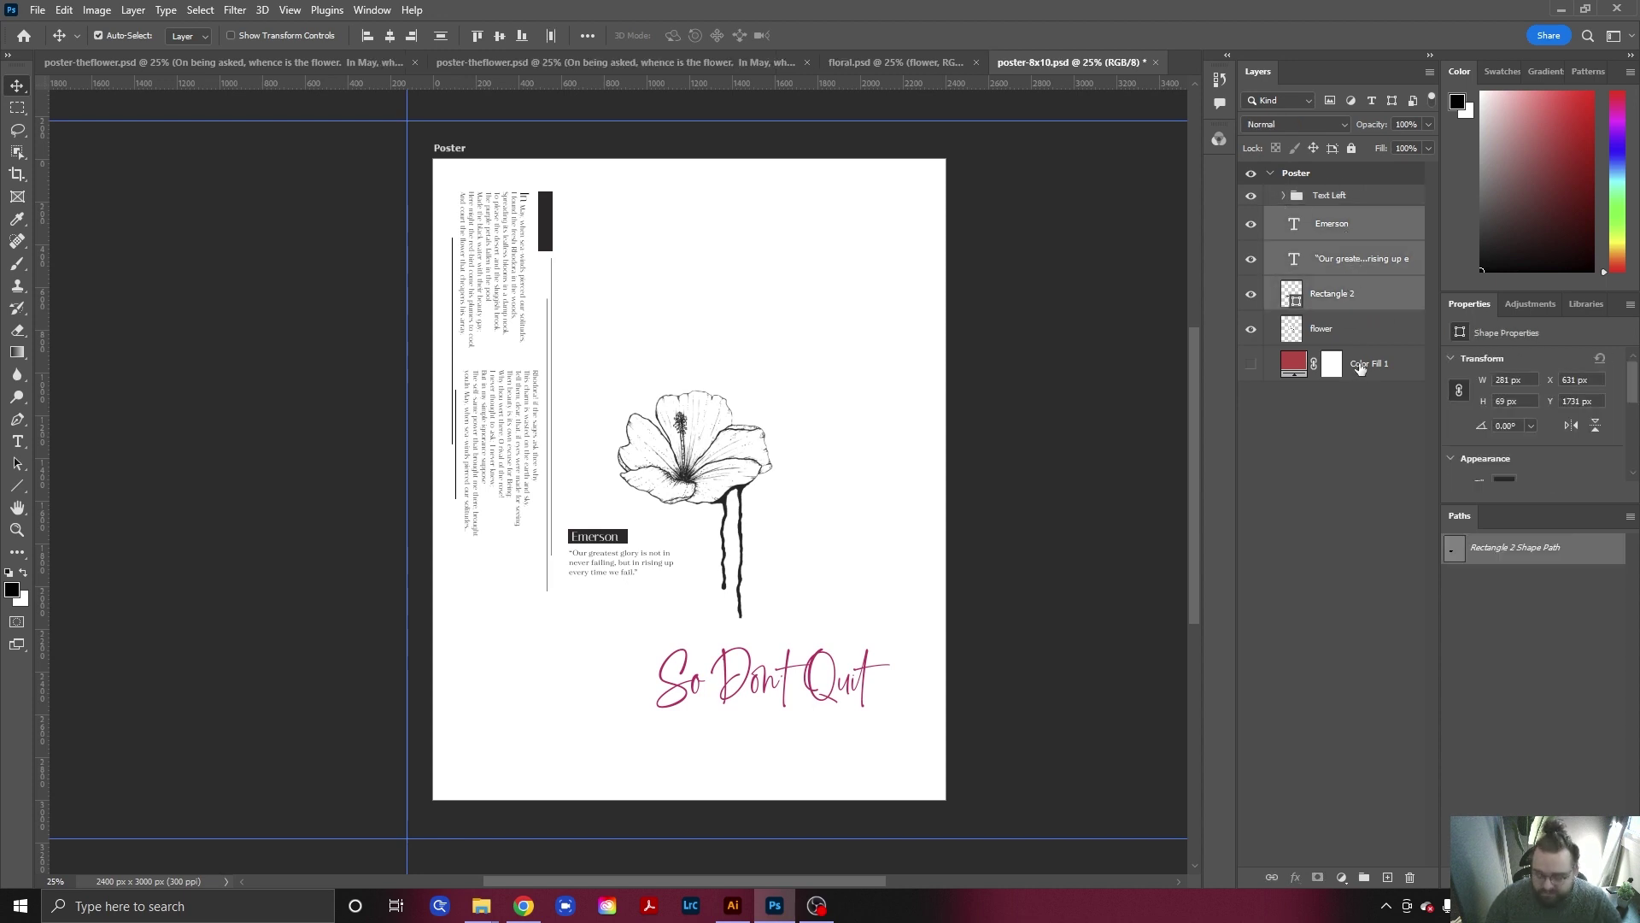
{"action": "key", "text": "ctrl+g"}
{"action": "double_click", "coordinate": [1331, 217]}
{"action": "type", "text": "Text Middle"}
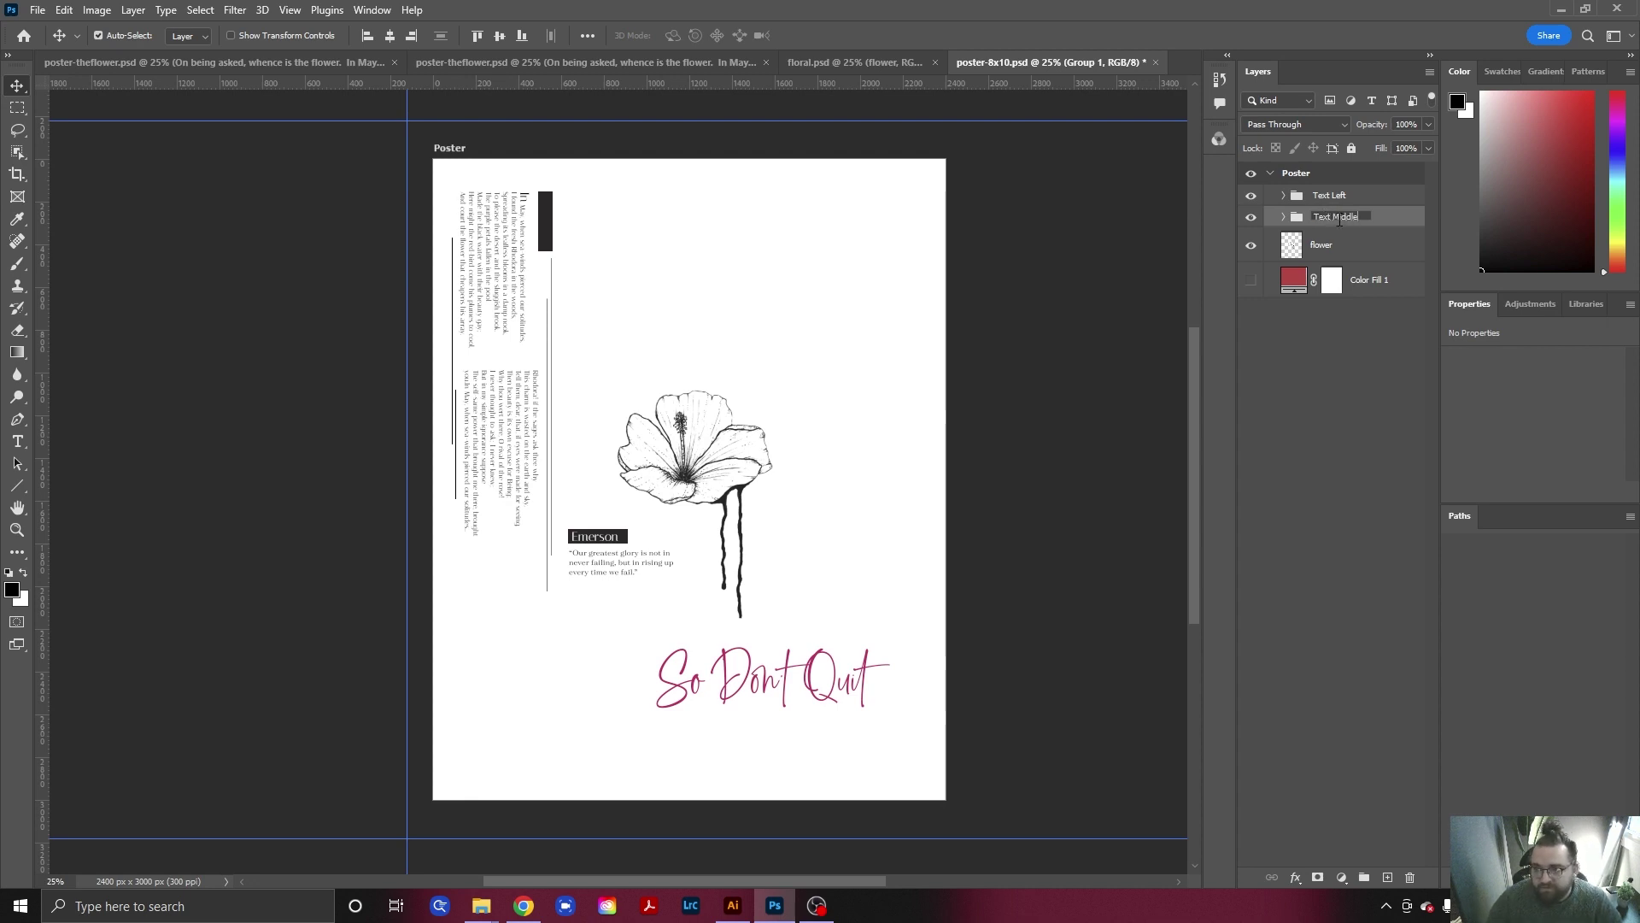
{"action": "key", "text": "Return"}
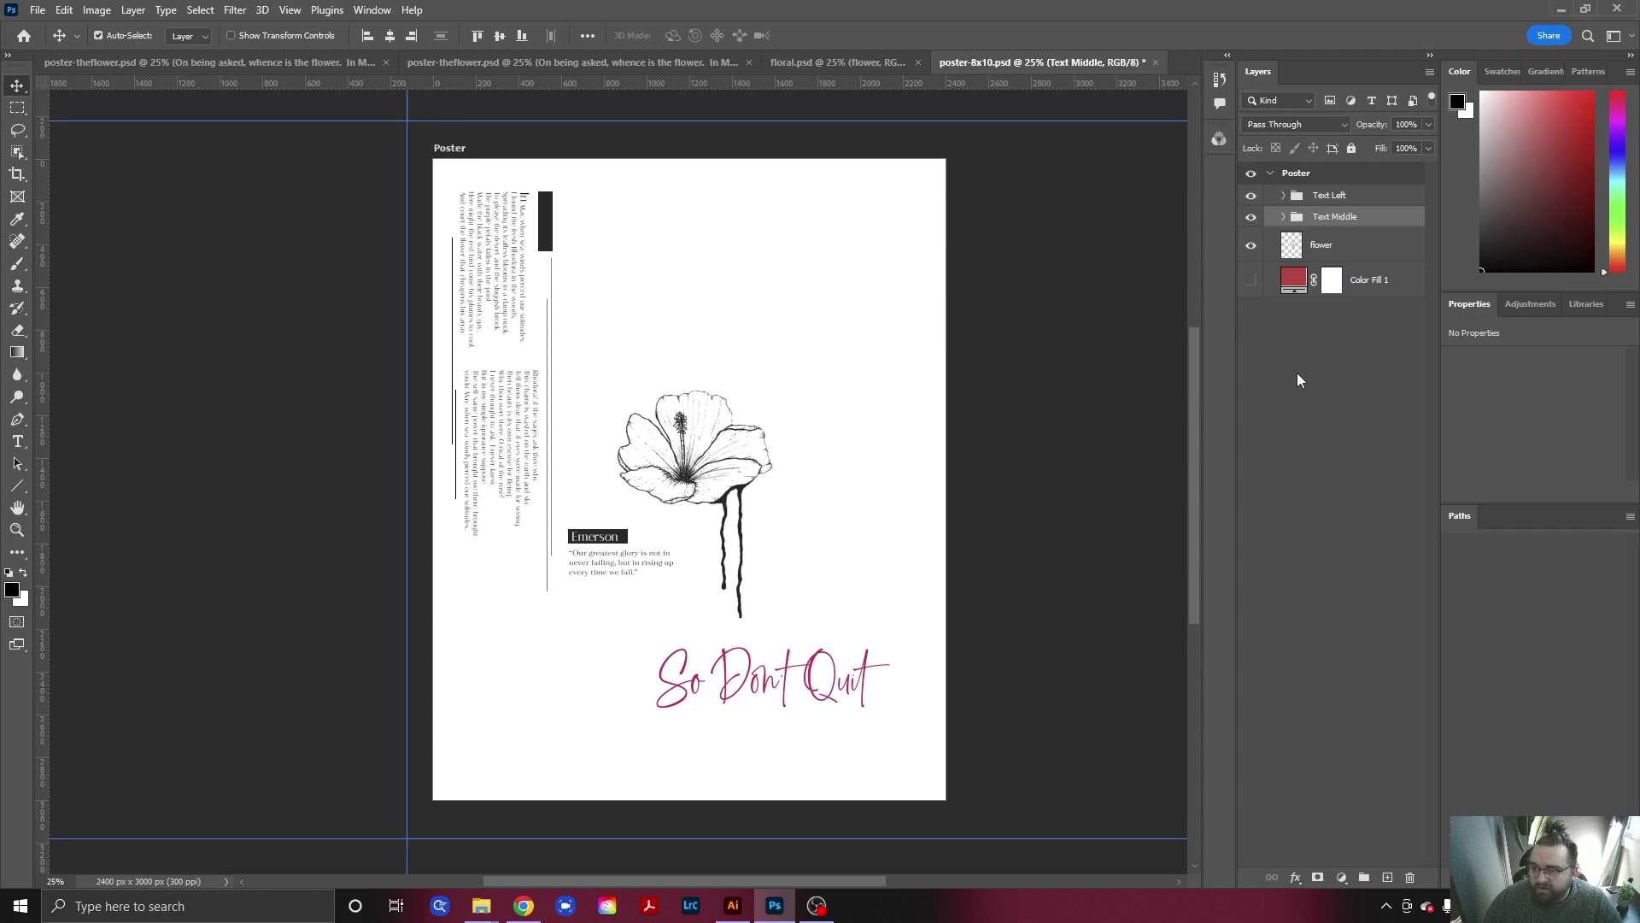
Paste a copy of the flower above the original flower layer and move it to the poster's lower-left corner.
{"action": "left_click", "coordinate": [1342, 331]}
{"action": "left_click", "coordinate": [1330, 249]}
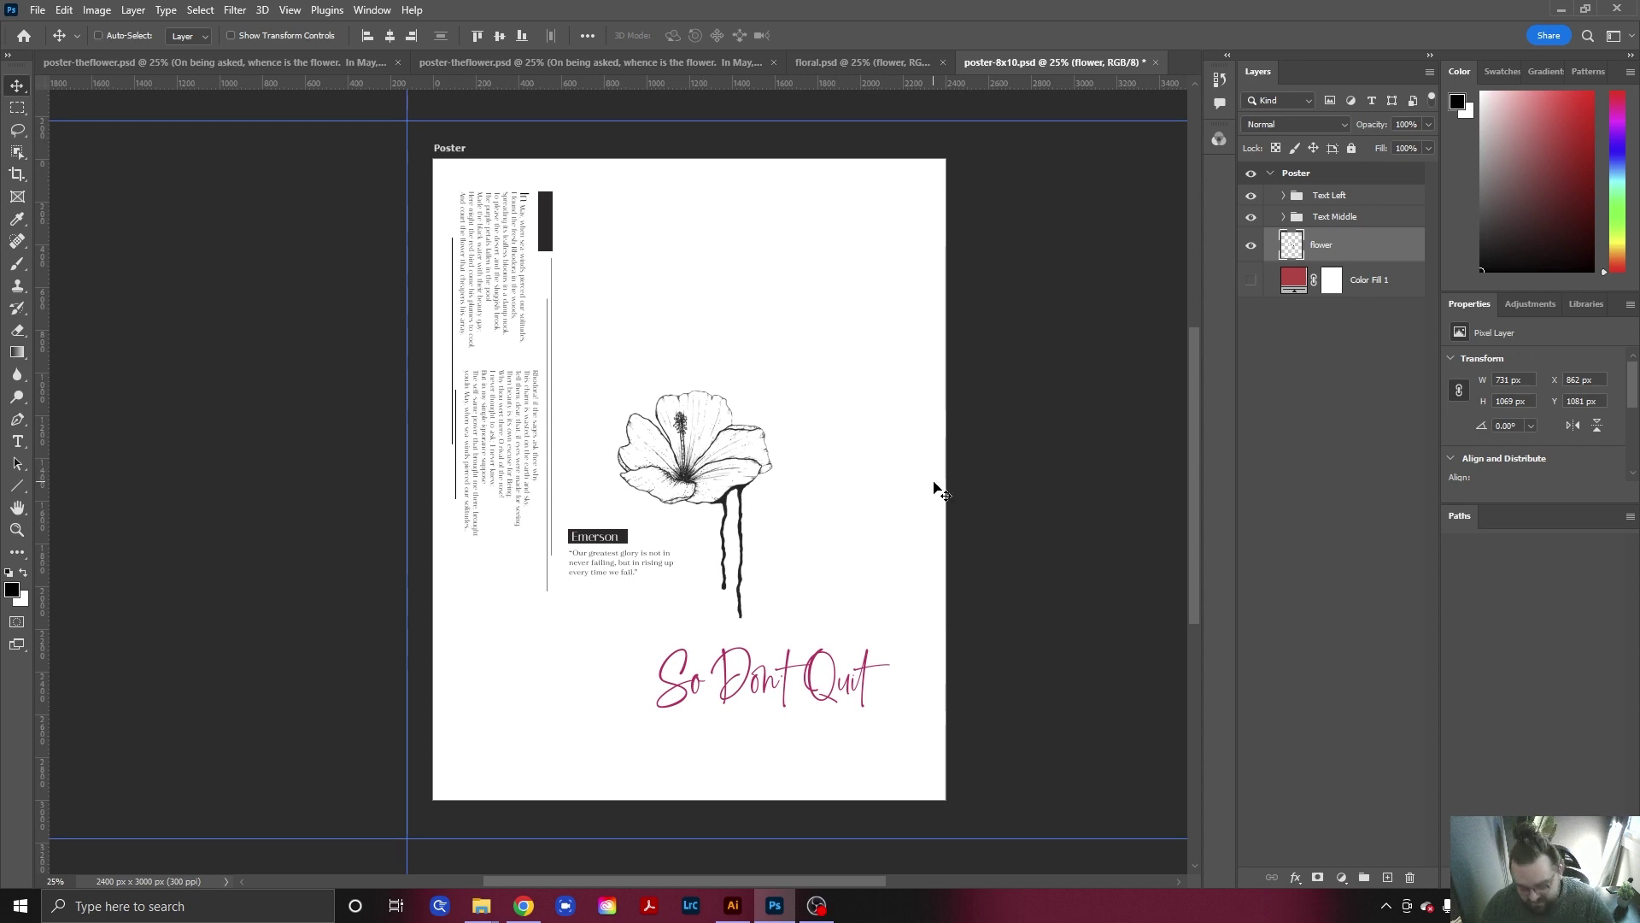
{"action": "key", "text": "ctrl+v"}
{"action": "left_click_drag", "start_coordinate": [695, 434], "coordinate": [511, 725]}
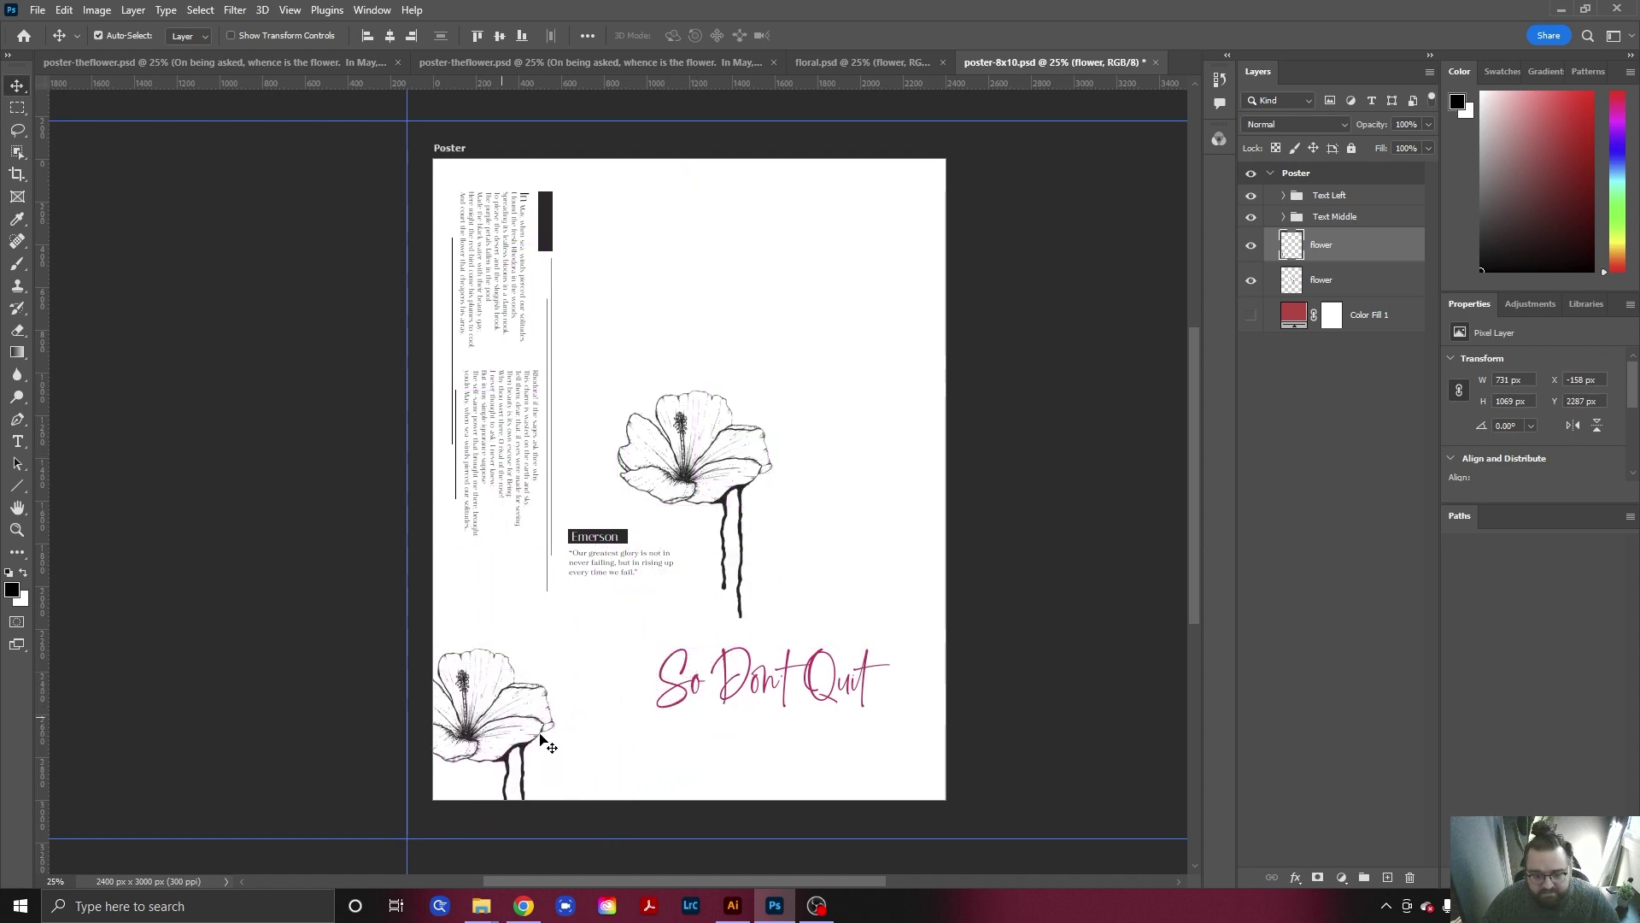
Rotate the lower-left flower copy about 14° clockwise and shift it further down and left so the page edges crop it.
{"action": "key", "text": "ctrl+t"}
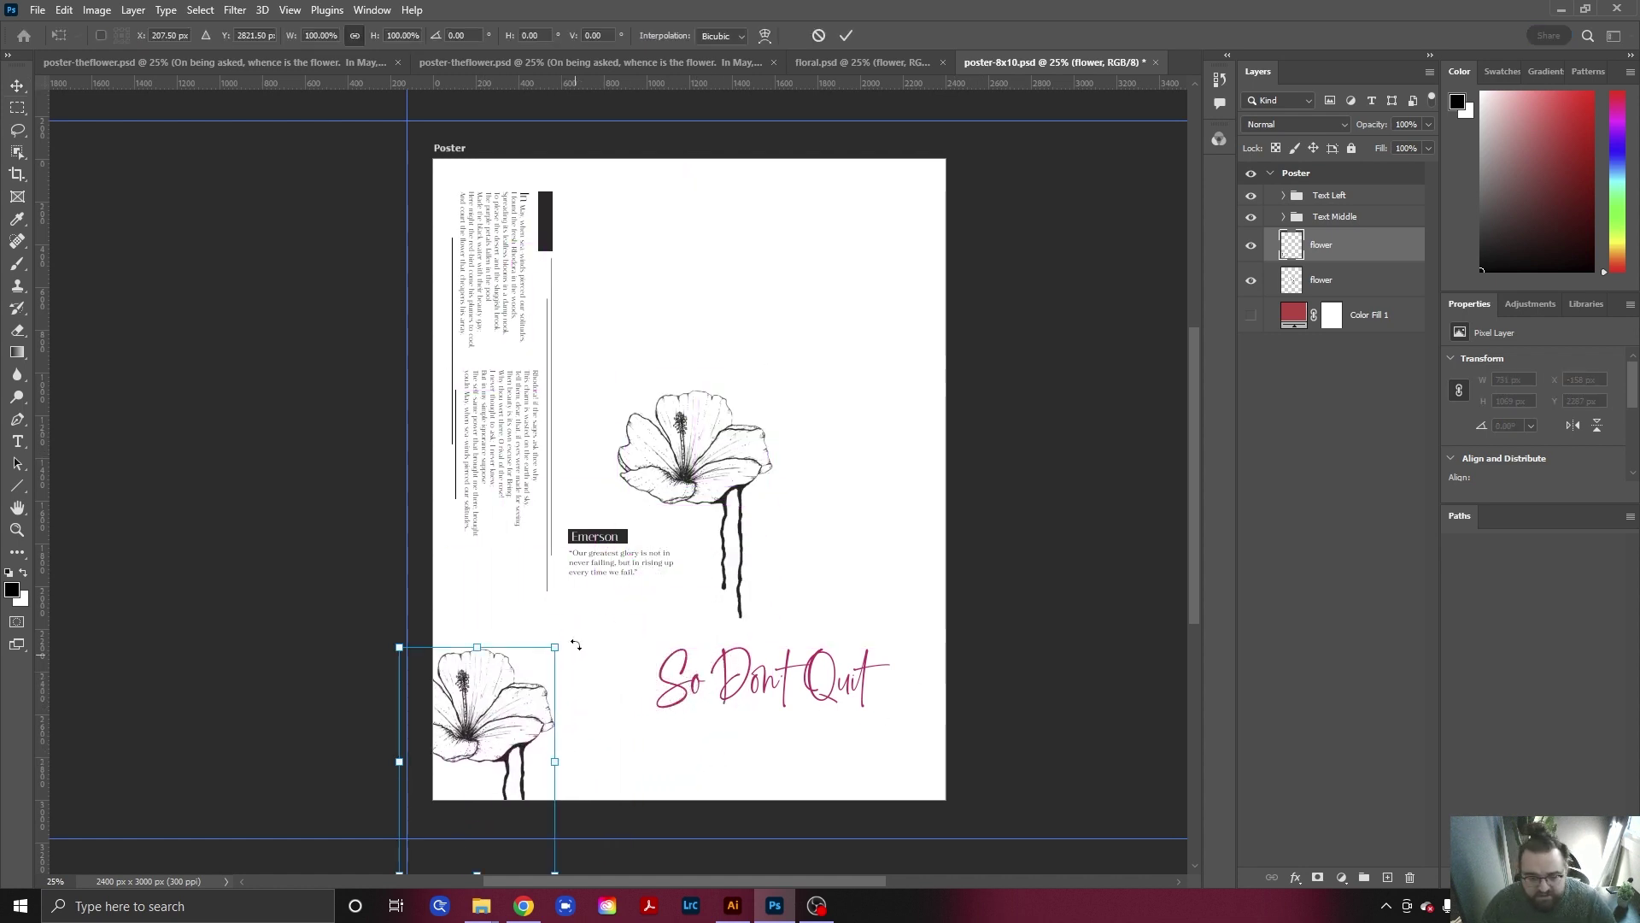
{"action": "left_click_drag", "start_coordinate": [578, 646], "coordinate": [600, 670]}
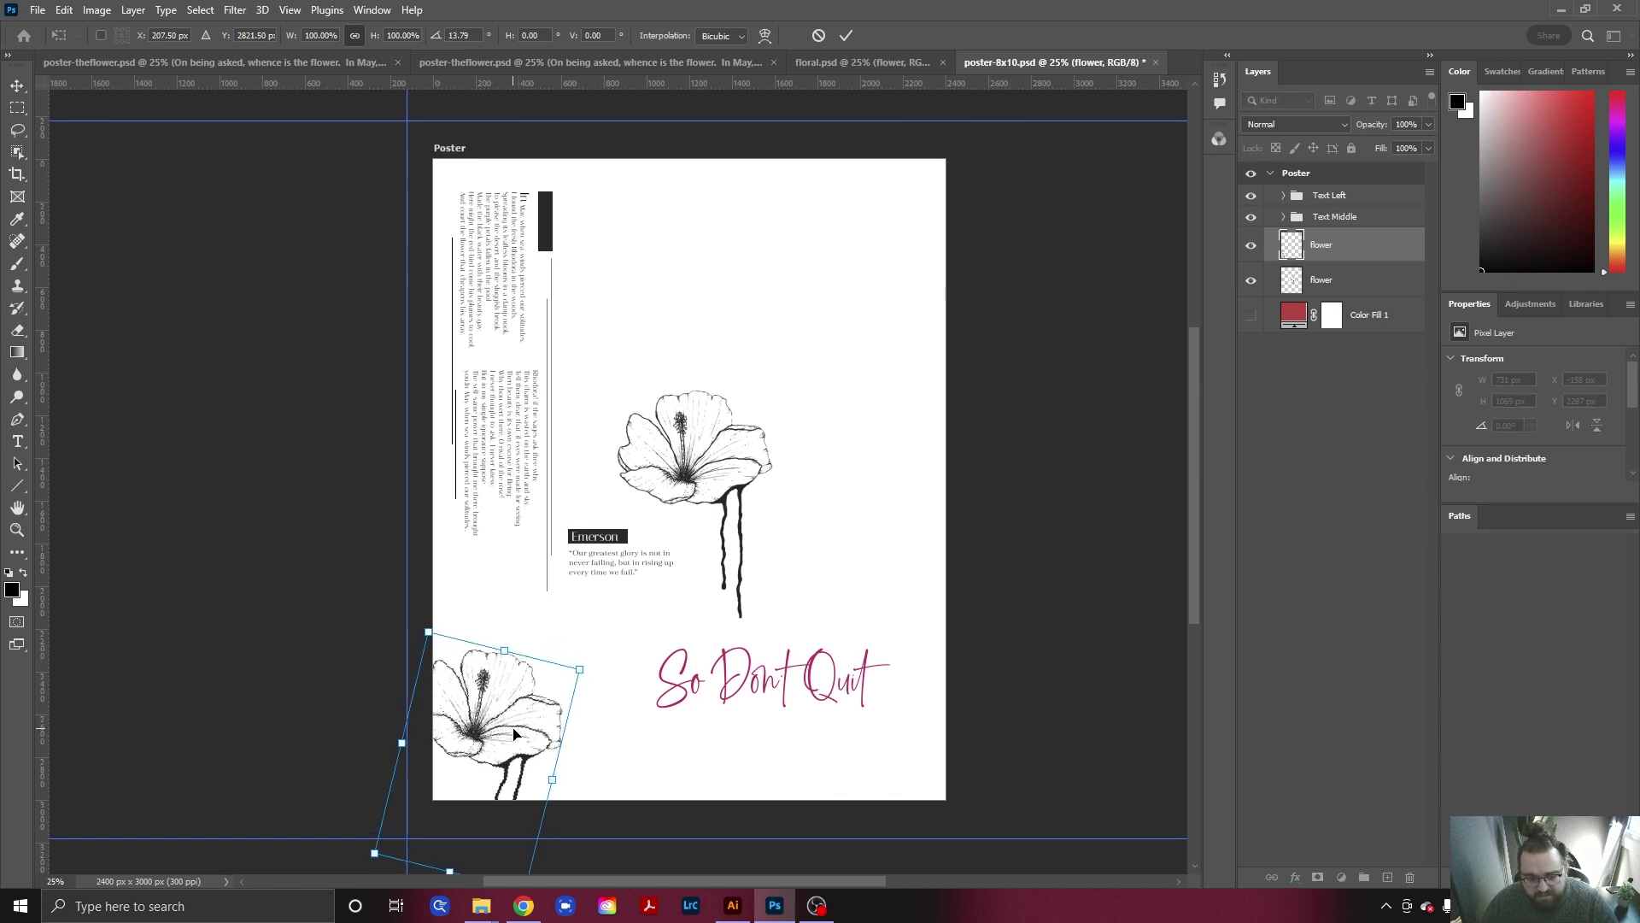
{"action": "key", "text": "Return"}
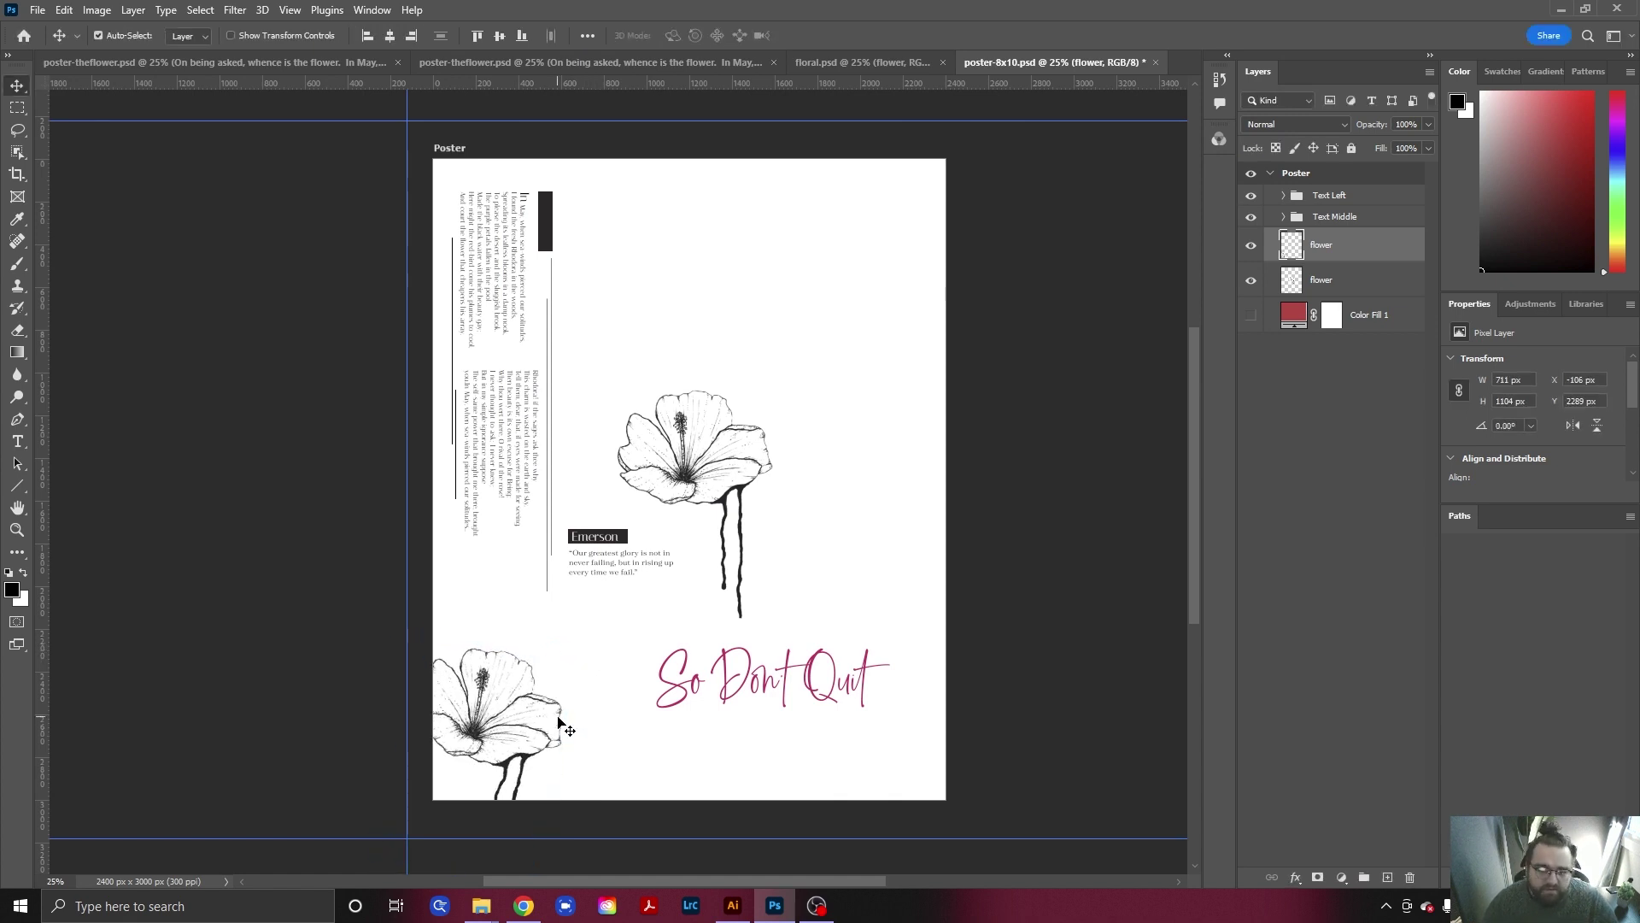
{"action": "left_click_drag", "start_coordinate": [510, 720], "coordinate": [484, 771]}
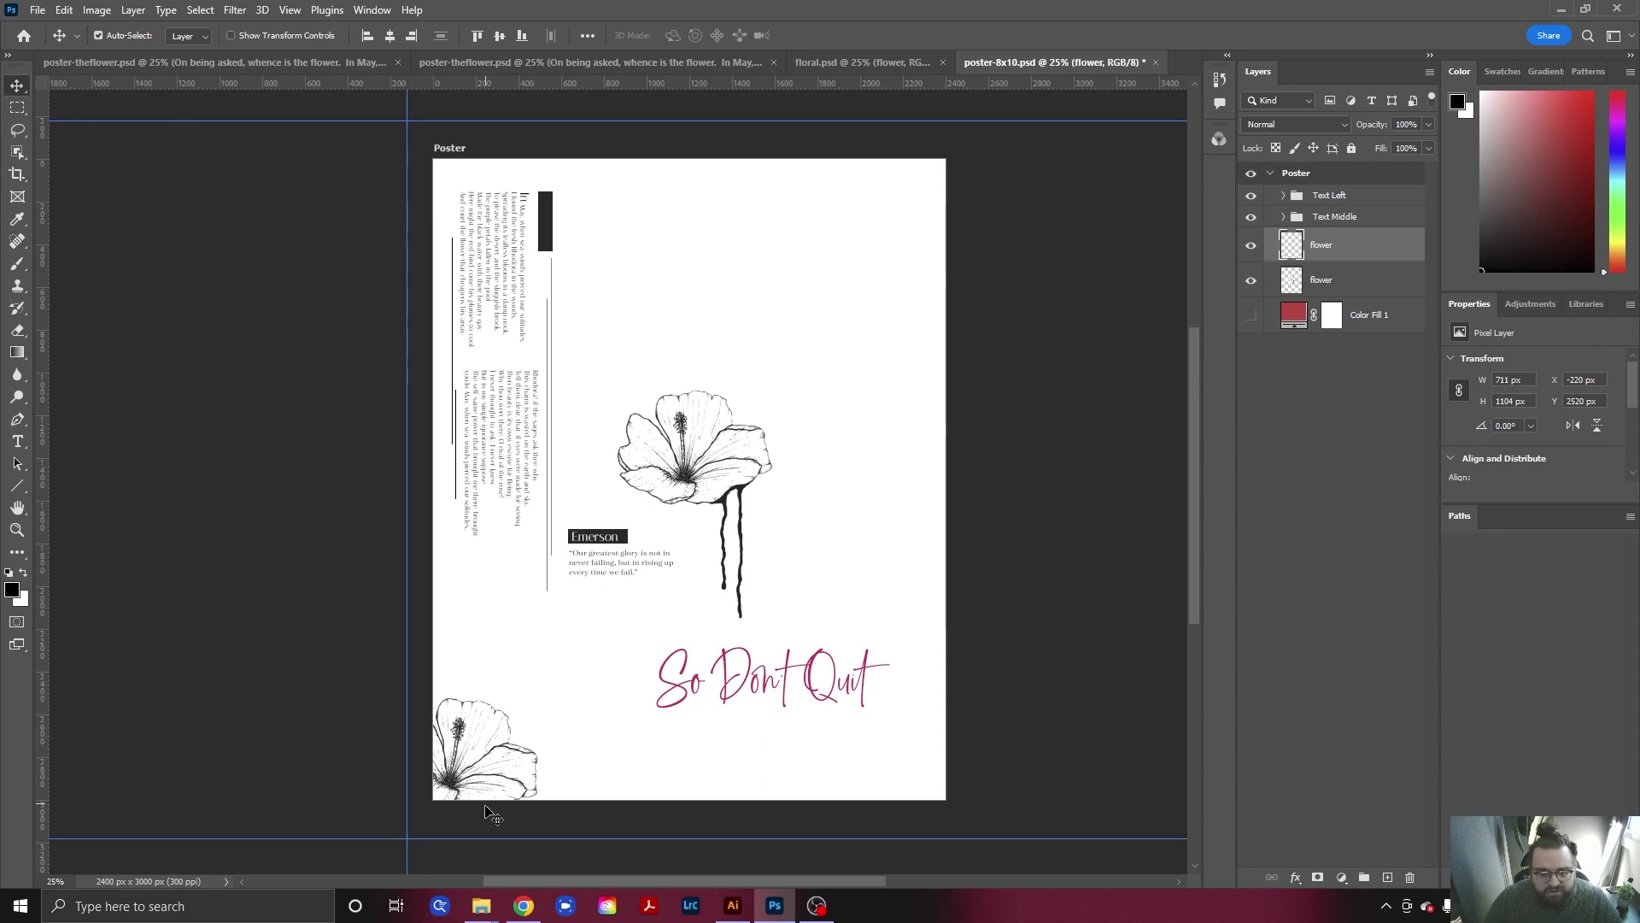
{"action": "left_click_drag", "start_coordinate": [476, 762], "coordinate": [818, 779]}
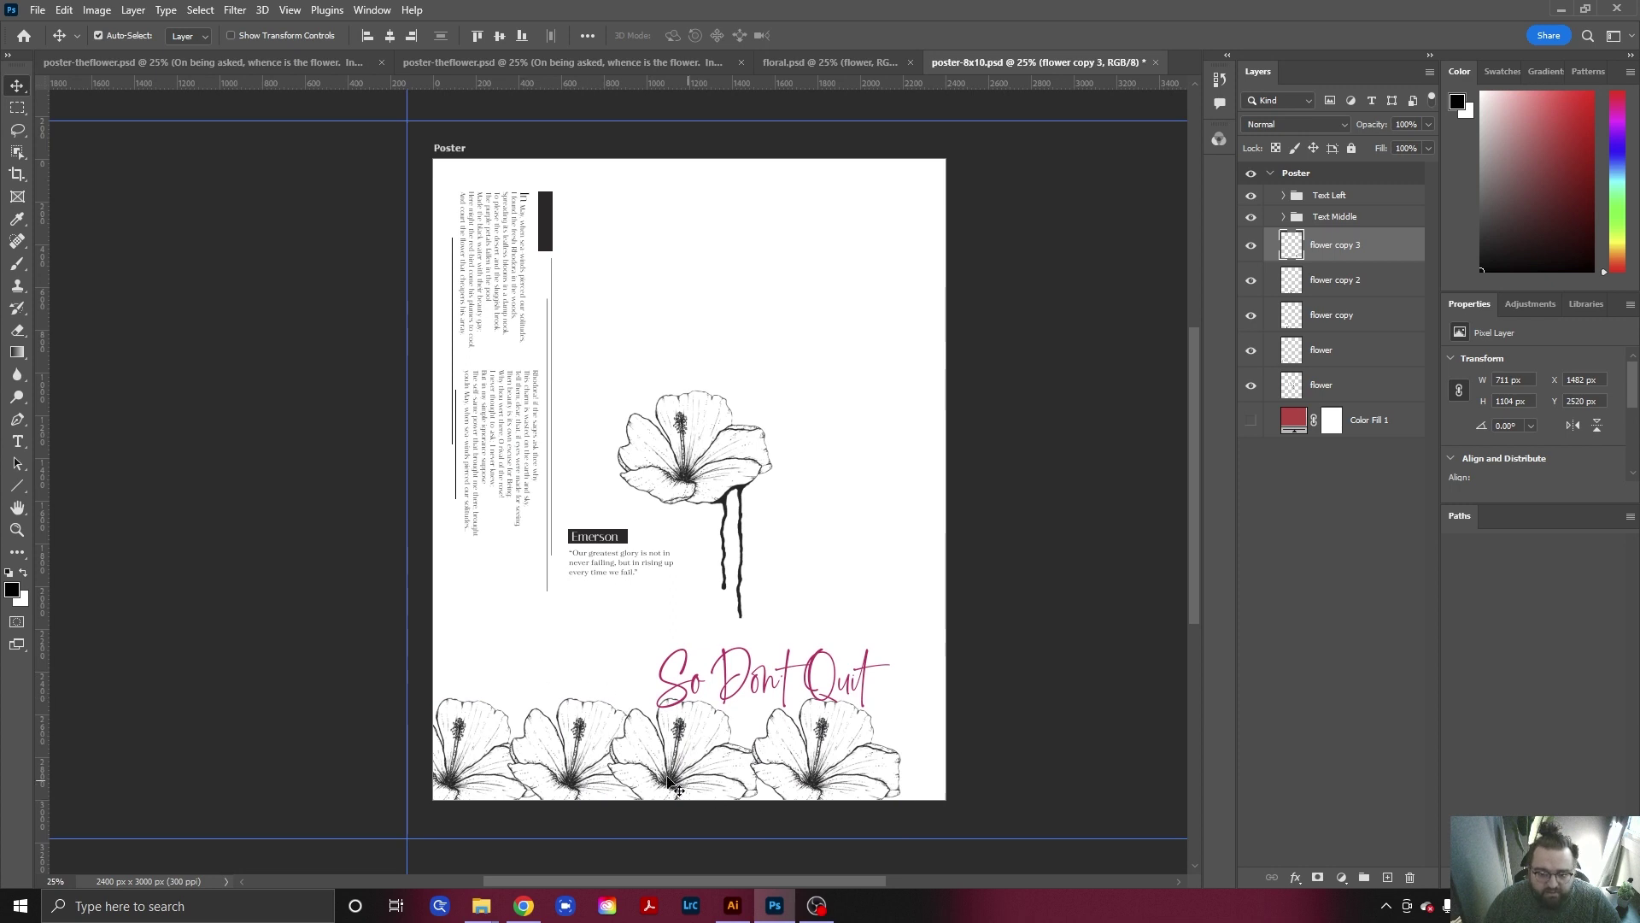
{"action": "key", "text": "ctrl+z"}
{"action": "key", "text": "ctrl+z"}
{"action": "key", "text": "ctrl+z"}
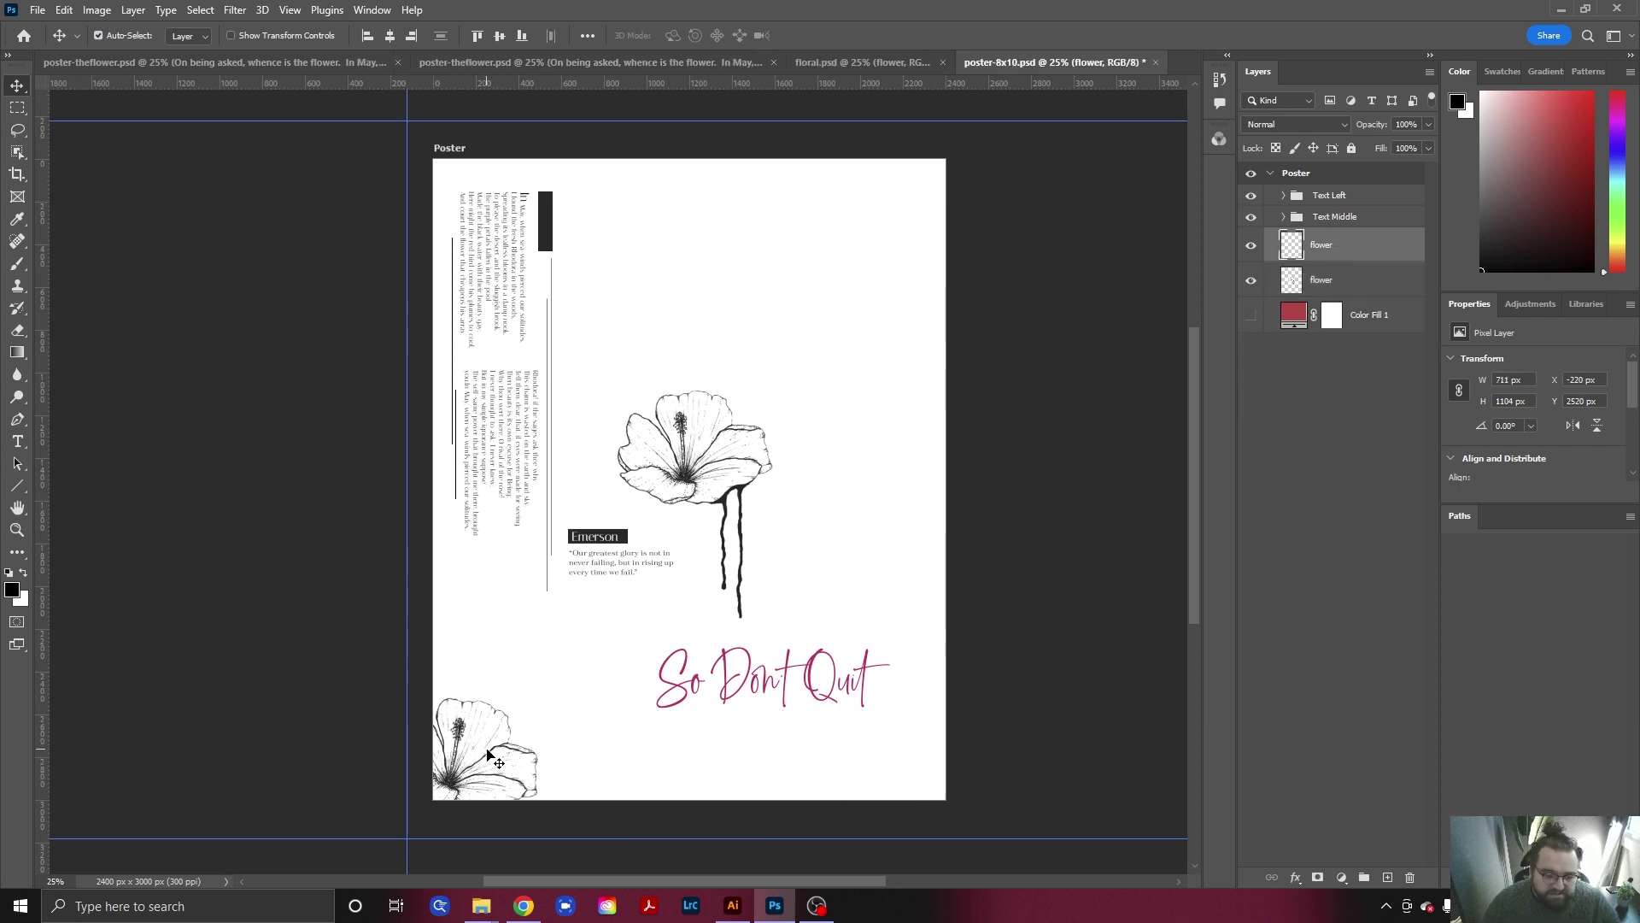
Duplicate the corner flower, rotate the copy further clockwise, and place it overlapping the first along the poster's bottom edge.
{"action": "left_click_drag", "start_coordinate": [490, 758], "coordinate": [543, 723]}
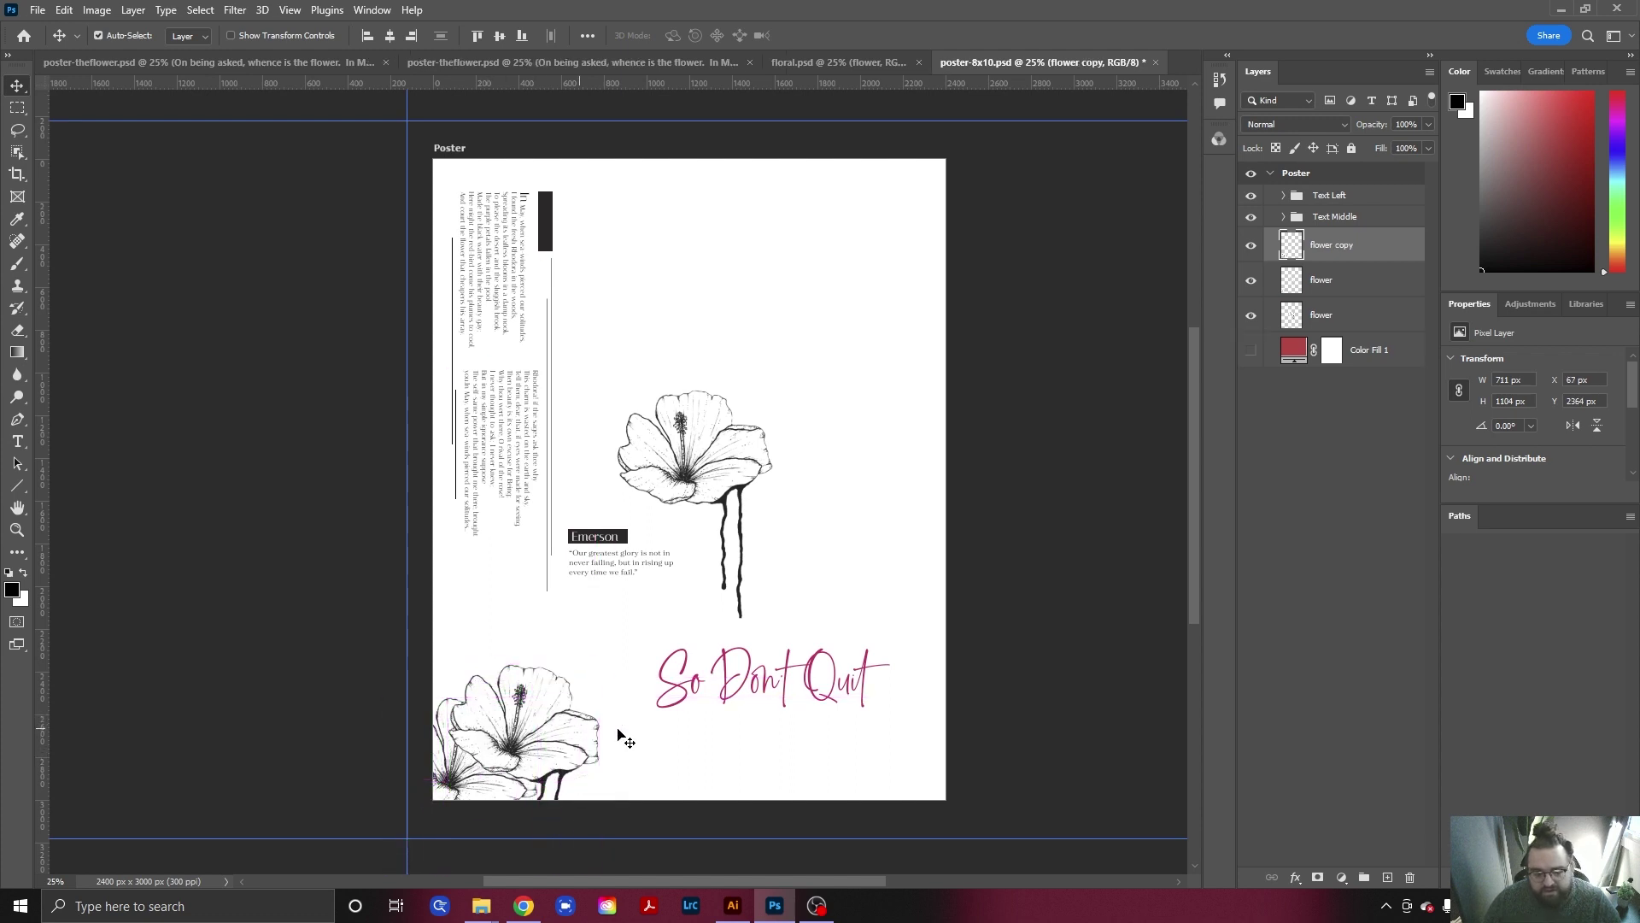
{"action": "key", "text": "ctrl+t"}
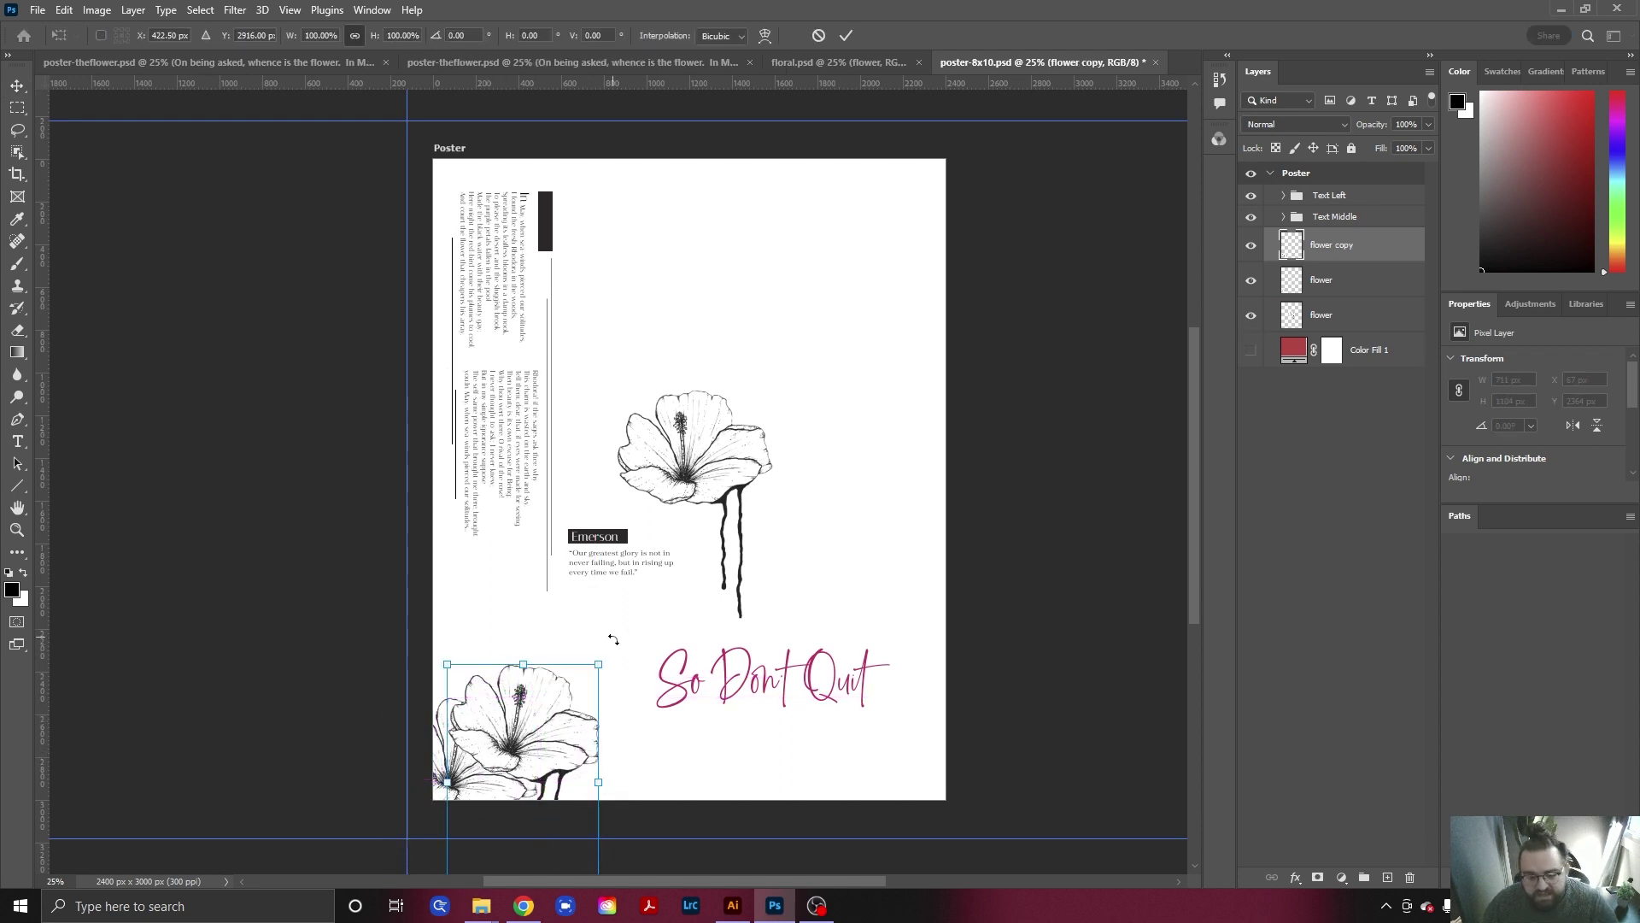
{"action": "left_click_drag", "start_coordinate": [615, 652], "coordinate": [658, 695]}
{"action": "left_click_drag", "start_coordinate": [555, 757], "coordinate": [555, 775]}
{"action": "left_click_drag", "start_coordinate": [639, 722], "coordinate": [663, 712]}
{"action": "left_click_drag", "start_coordinate": [561, 772], "coordinate": [621, 783]}
{"action": "key", "text": "Return"}
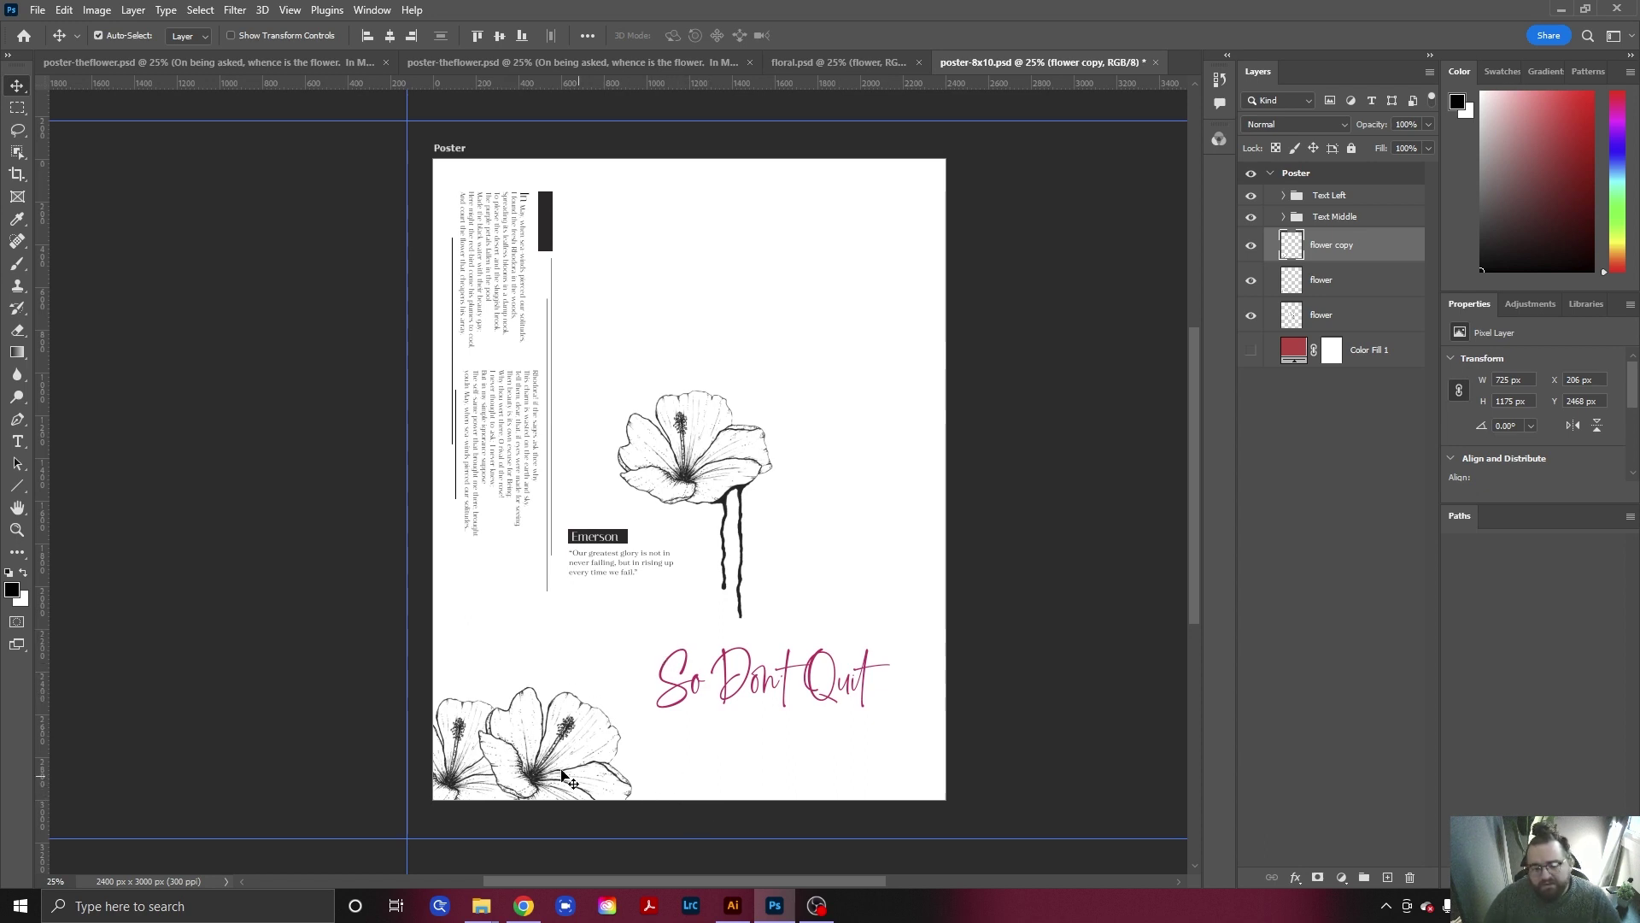
Group the two bottom flower layers and name the group "flowers-btm".
{"action": "left_click", "coordinate": [470, 748]}
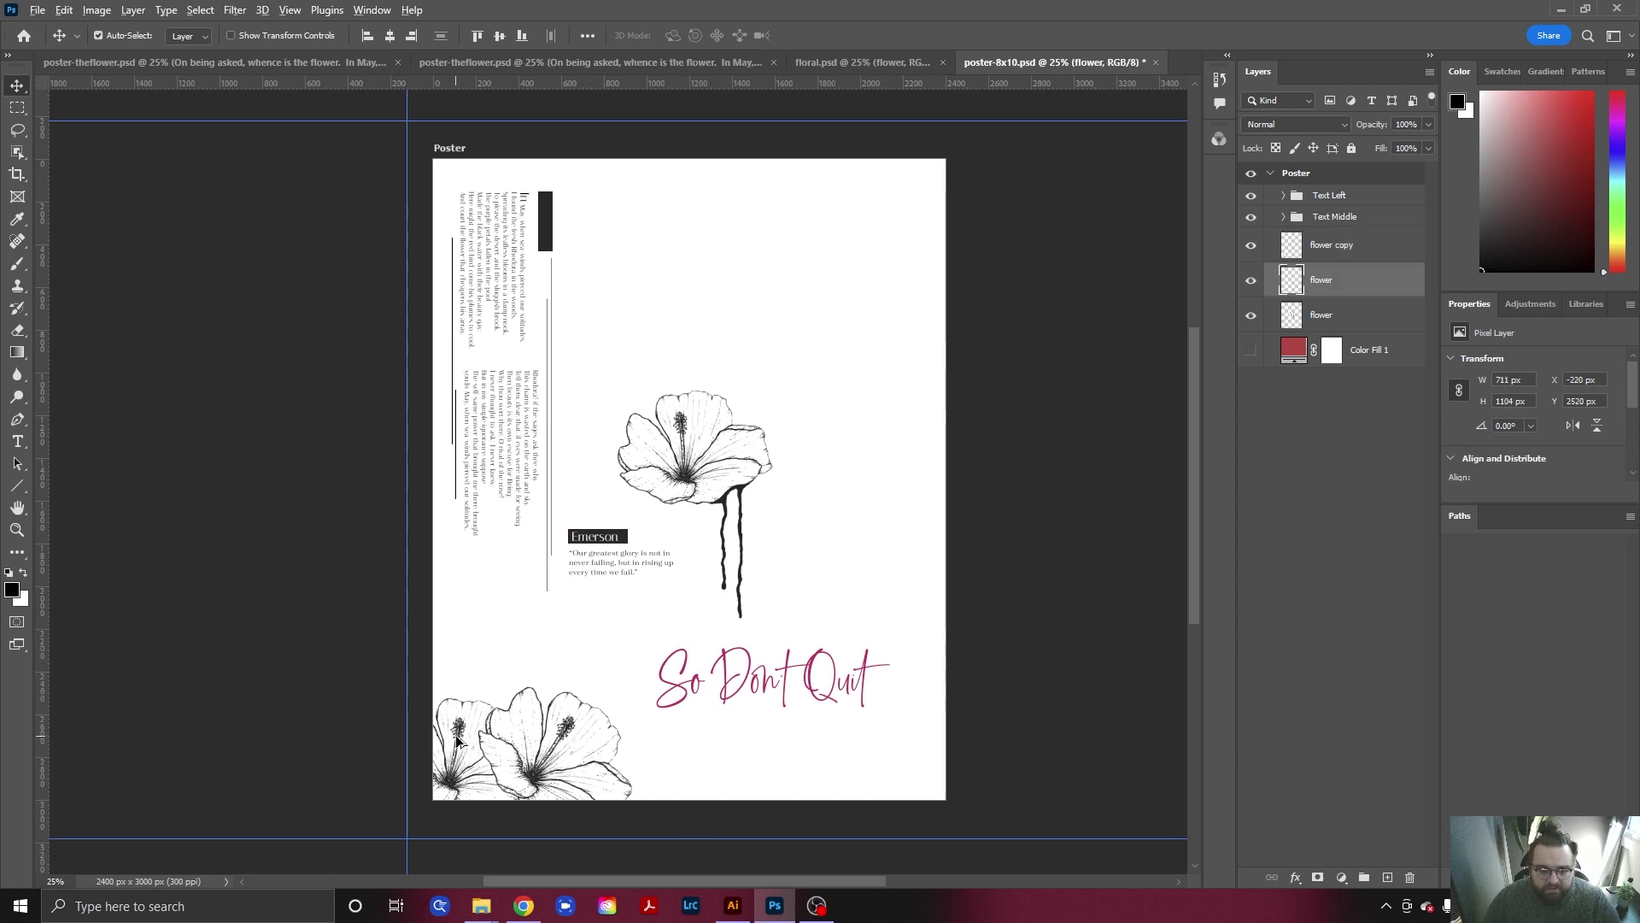
{"action": "left_click", "coordinate": [557, 757]}
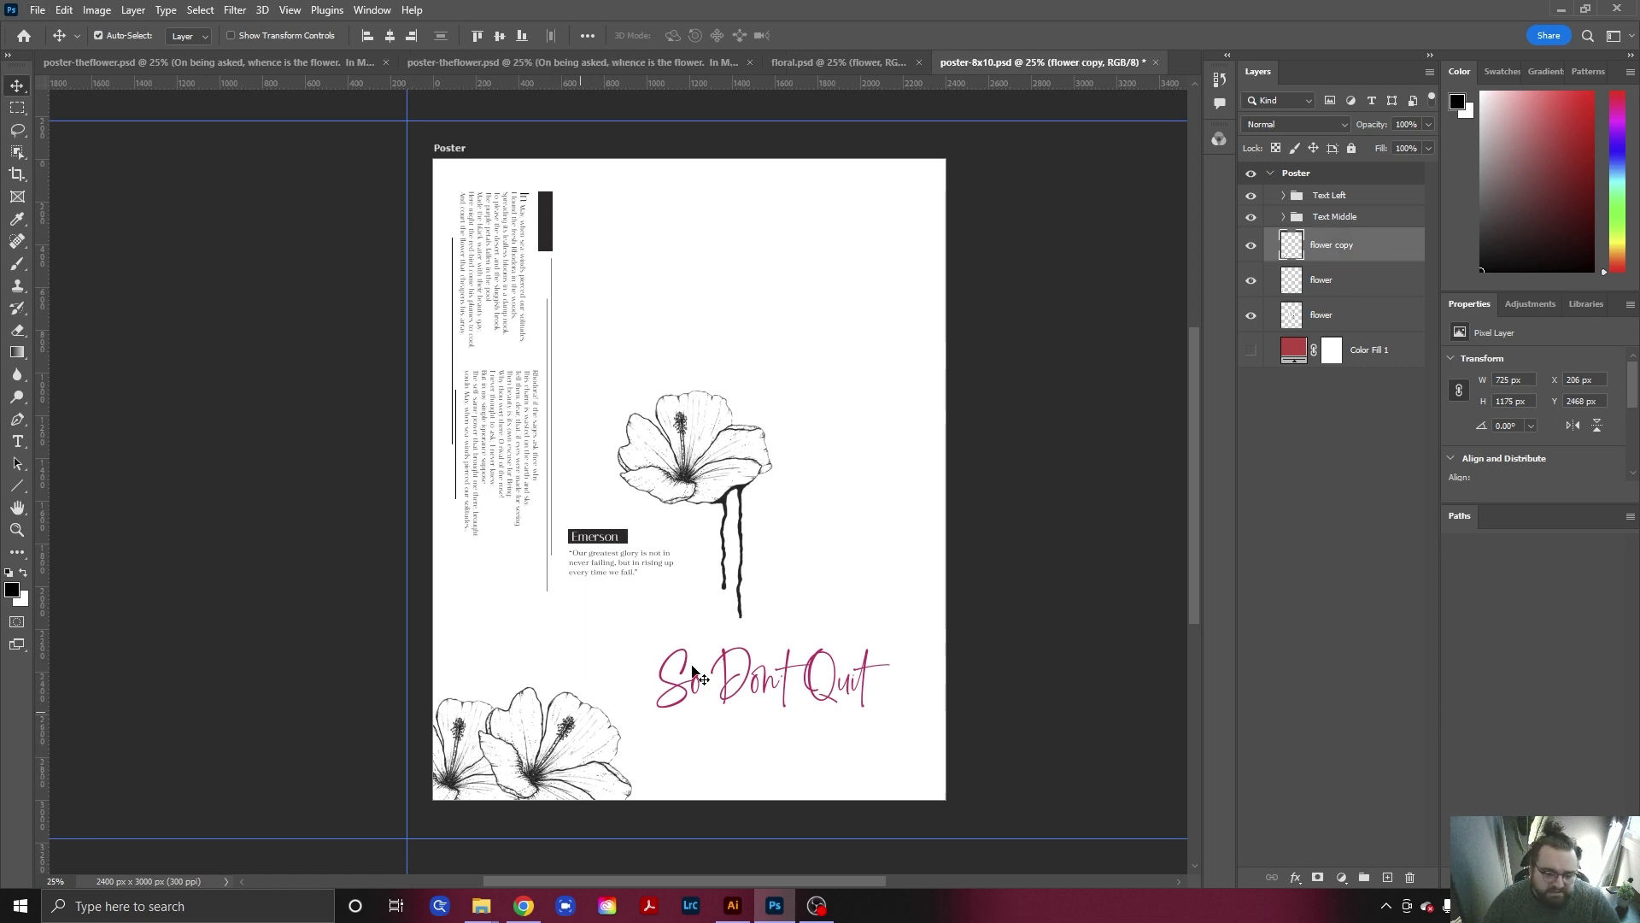
{"action": "left_click", "coordinate": [864, 505]}
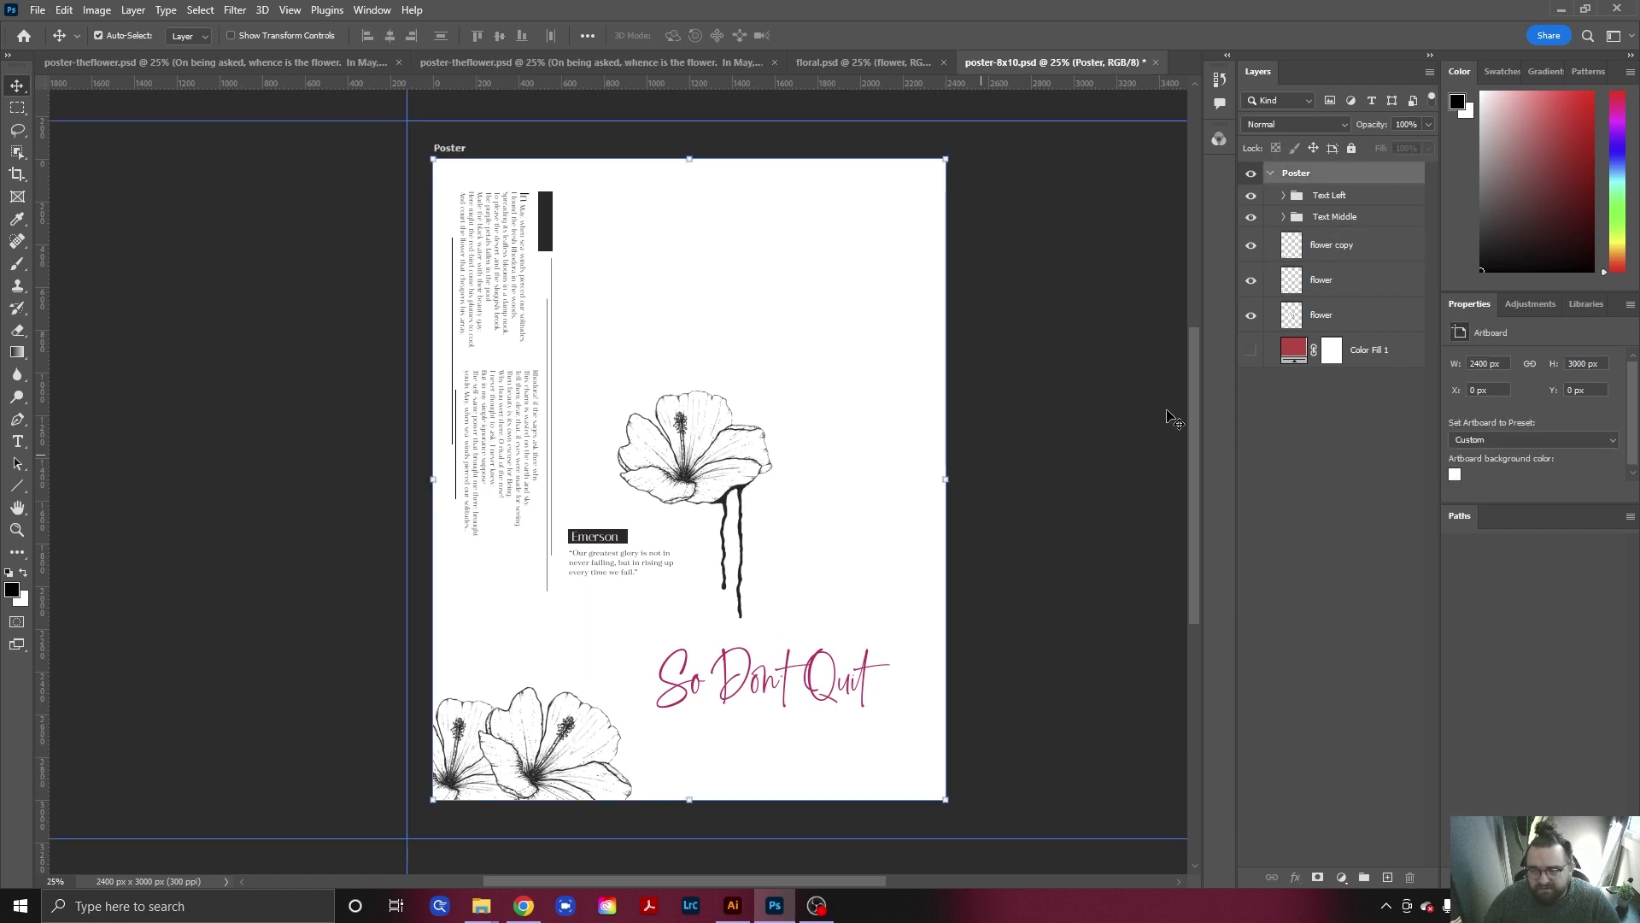
{"action": "left_click", "coordinate": [1344, 284]}
{"action": "left_click", "coordinate": [1343, 247], "text": "shift"}
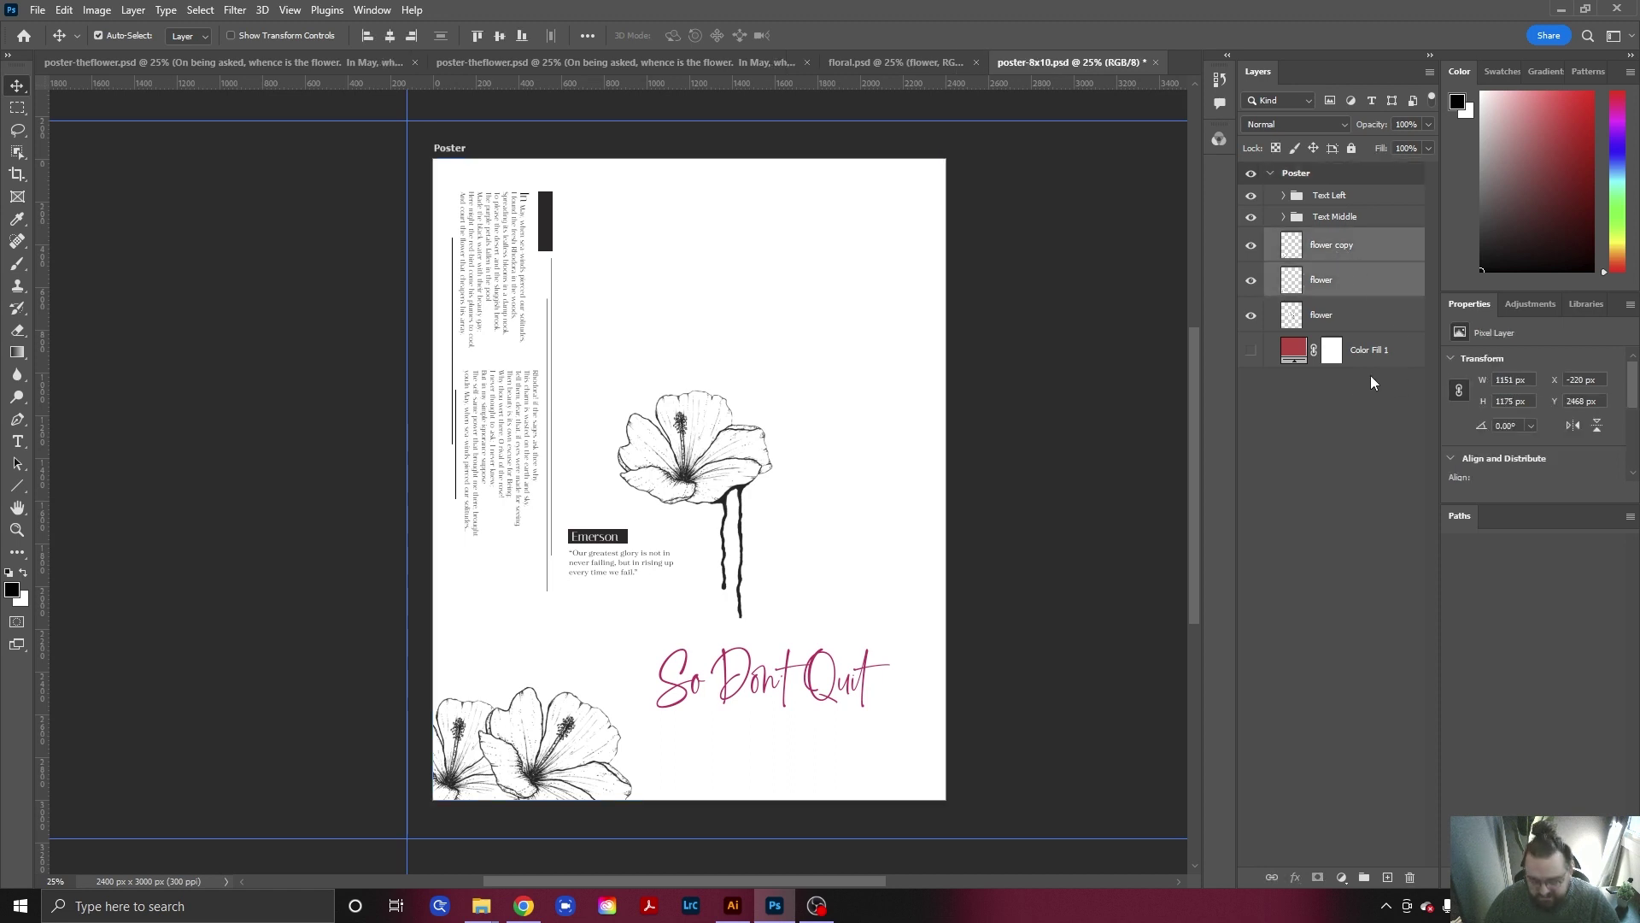
{"action": "key", "text": "ctrl+g"}
{"action": "double_click", "coordinate": [1331, 238]}
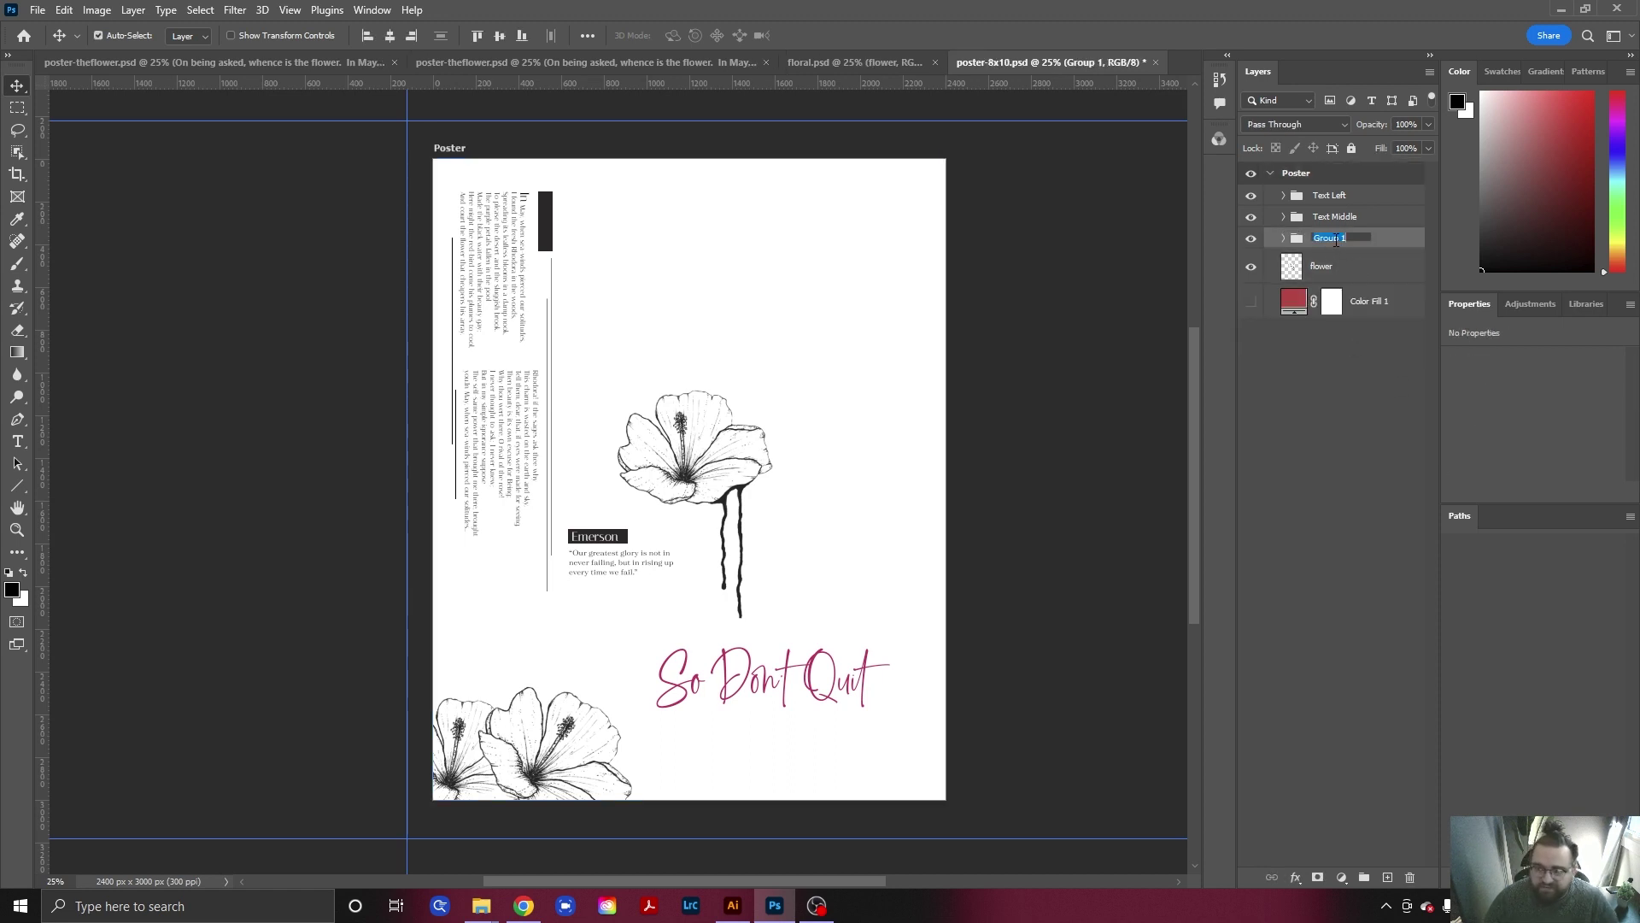
{"action": "type", "text": "flowers-btm"}
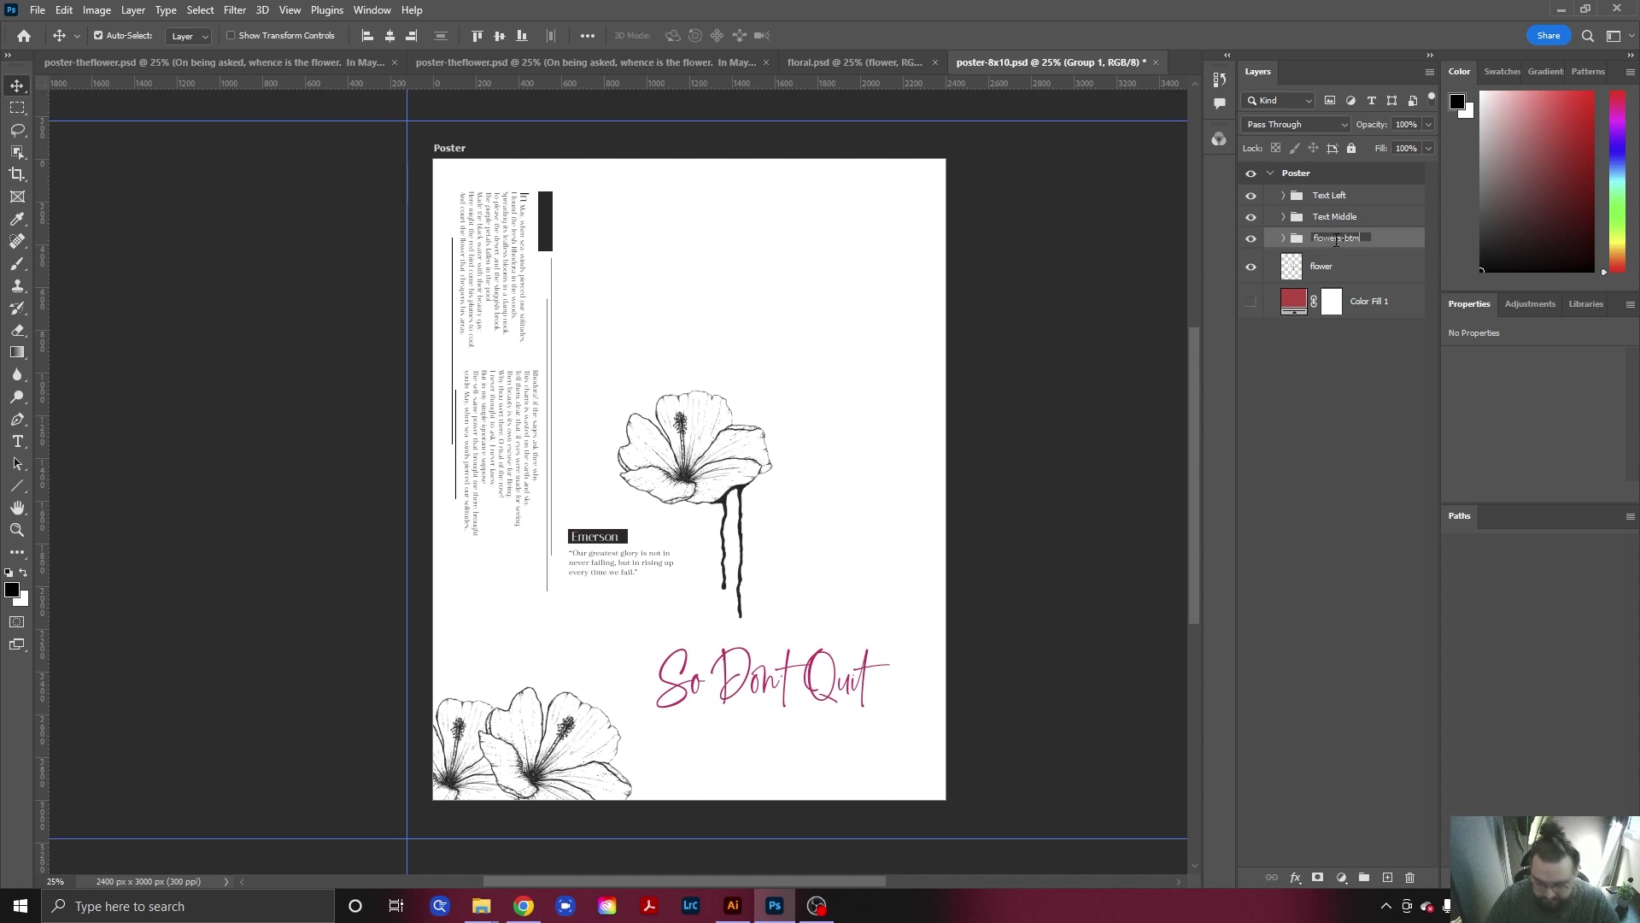
{"action": "key", "text": "Return"}
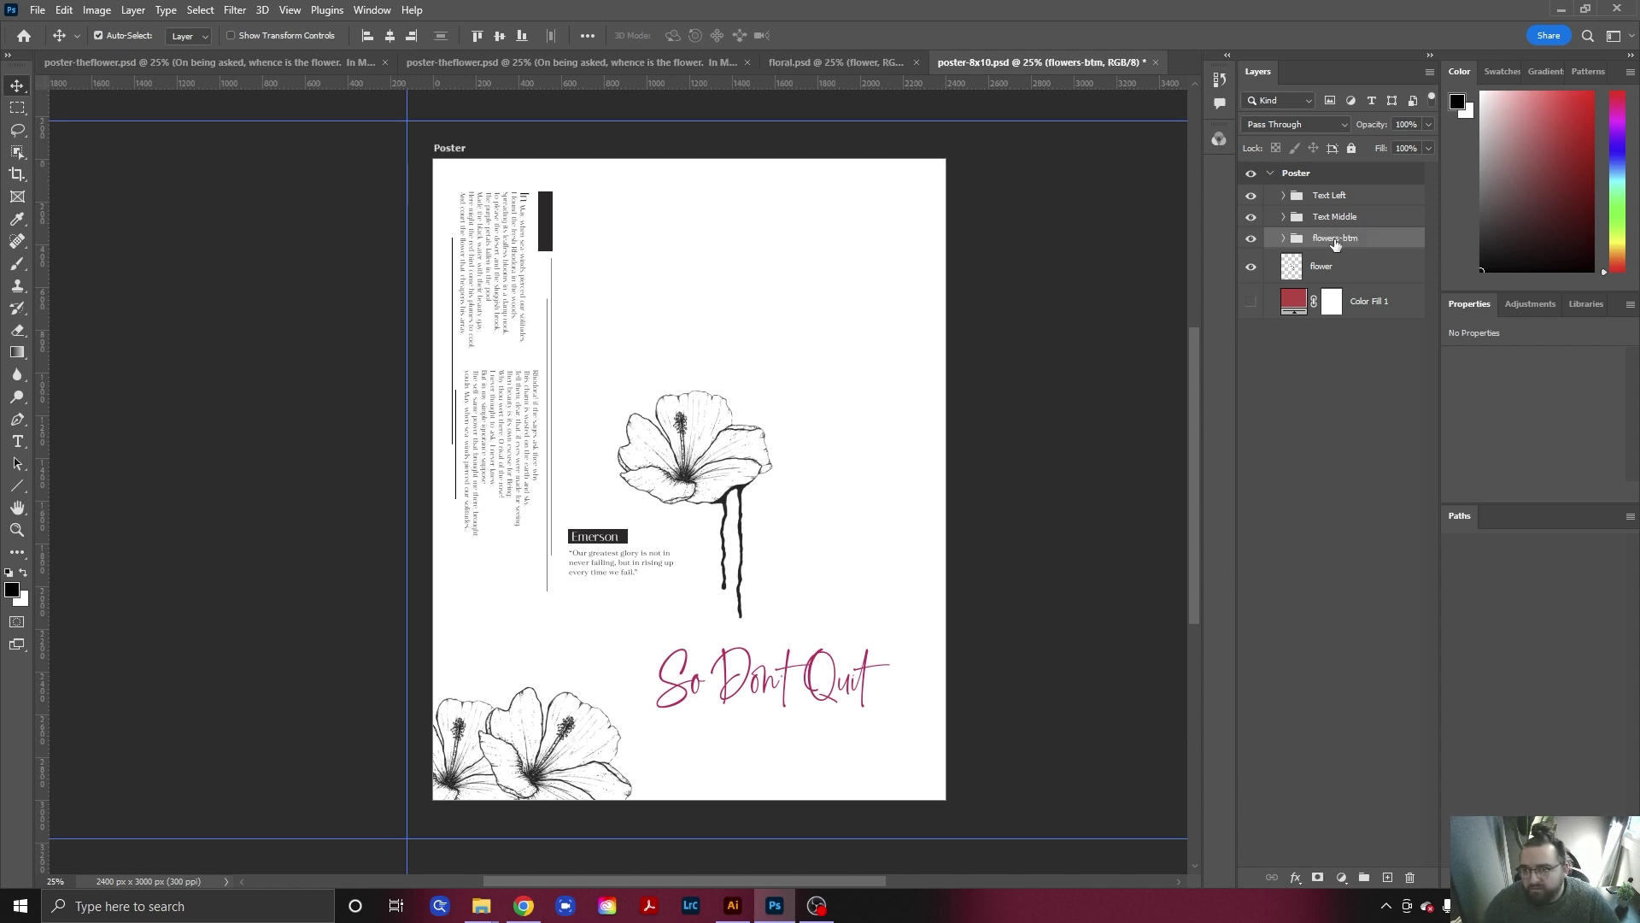
Paste another copy of the flower, move its layer above the Text Left group, and place it in the poster's upper-right area.
{"action": "left_click", "coordinate": [1347, 196]}
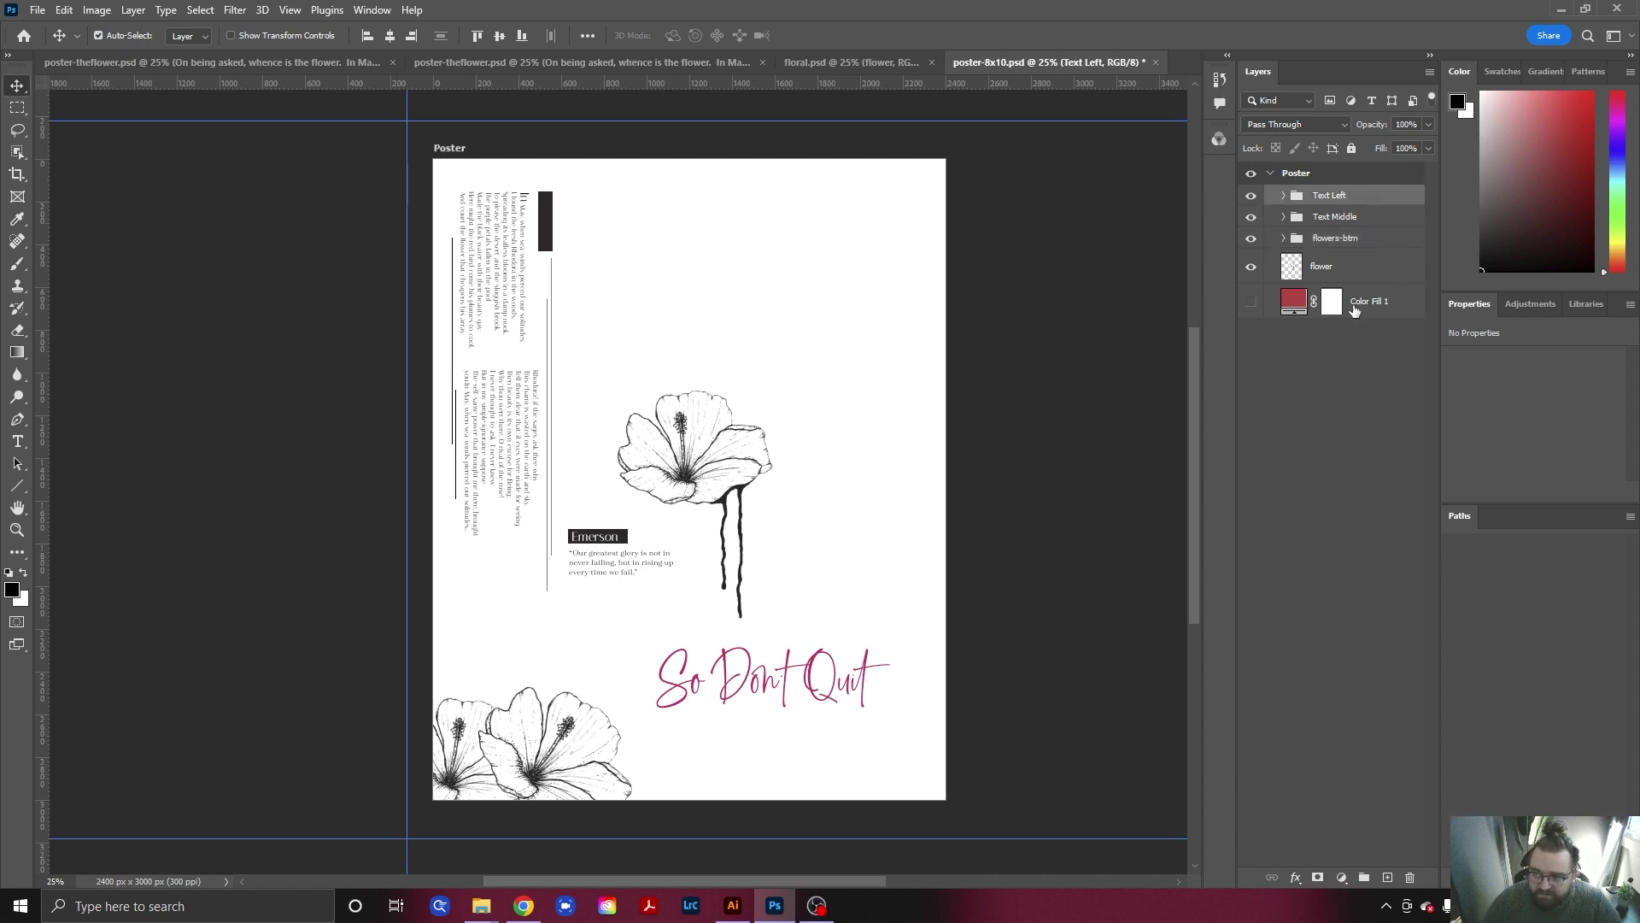
{"action": "left_click", "coordinate": [1344, 273]}
{"action": "key", "text": "ctrl+v"}
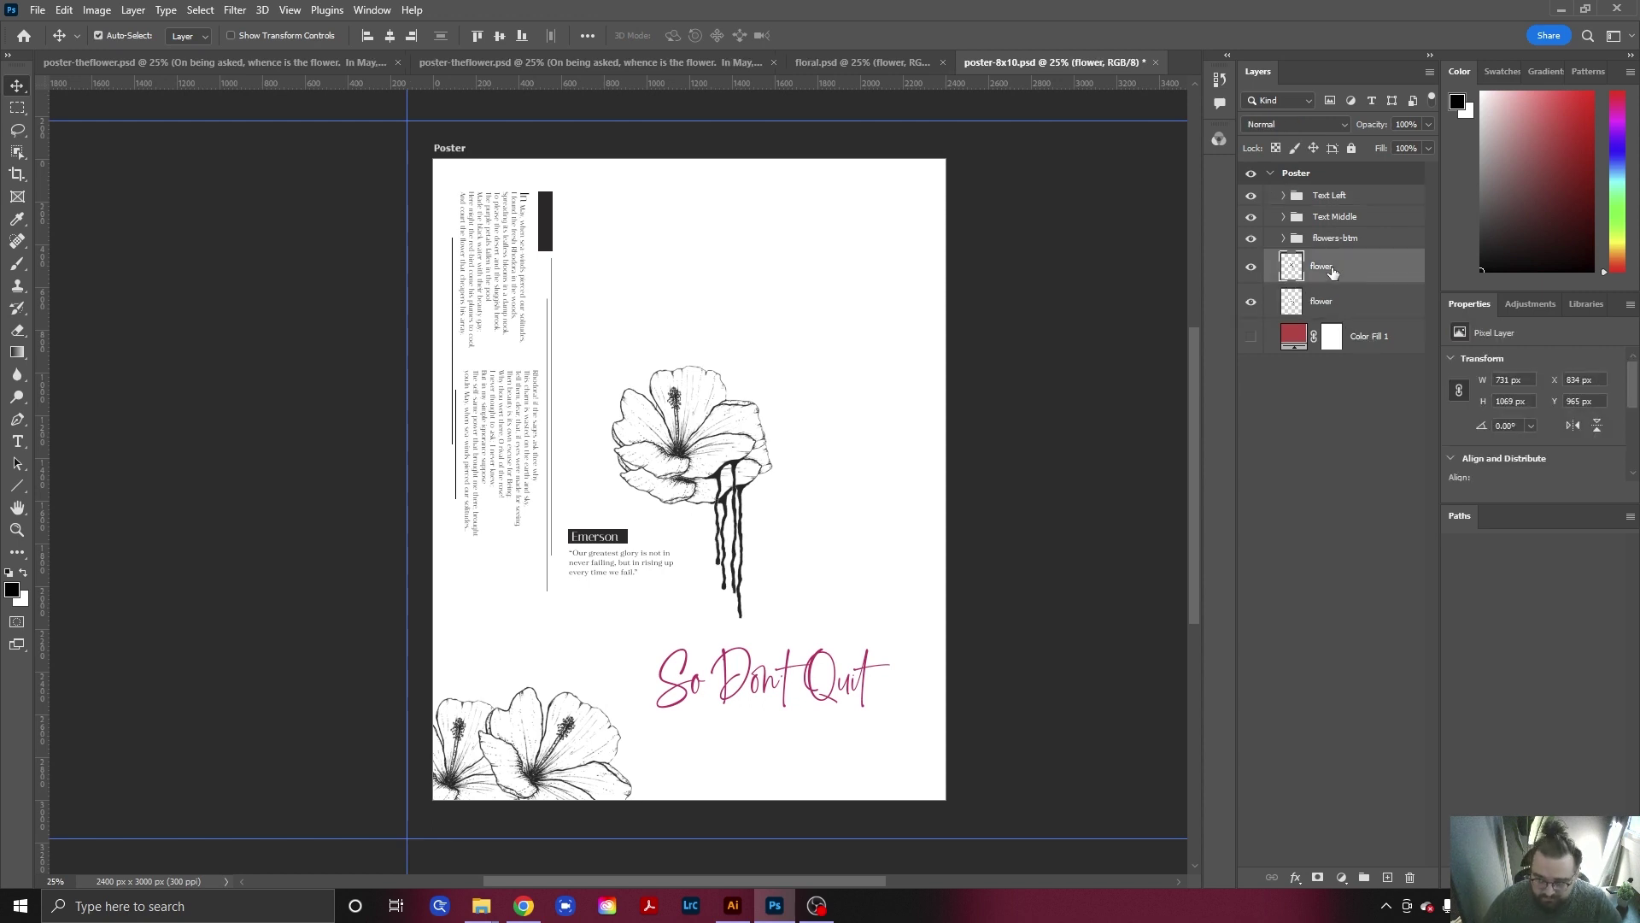
{"action": "left_click_drag", "start_coordinate": [1332, 271], "coordinate": [1322, 182]}
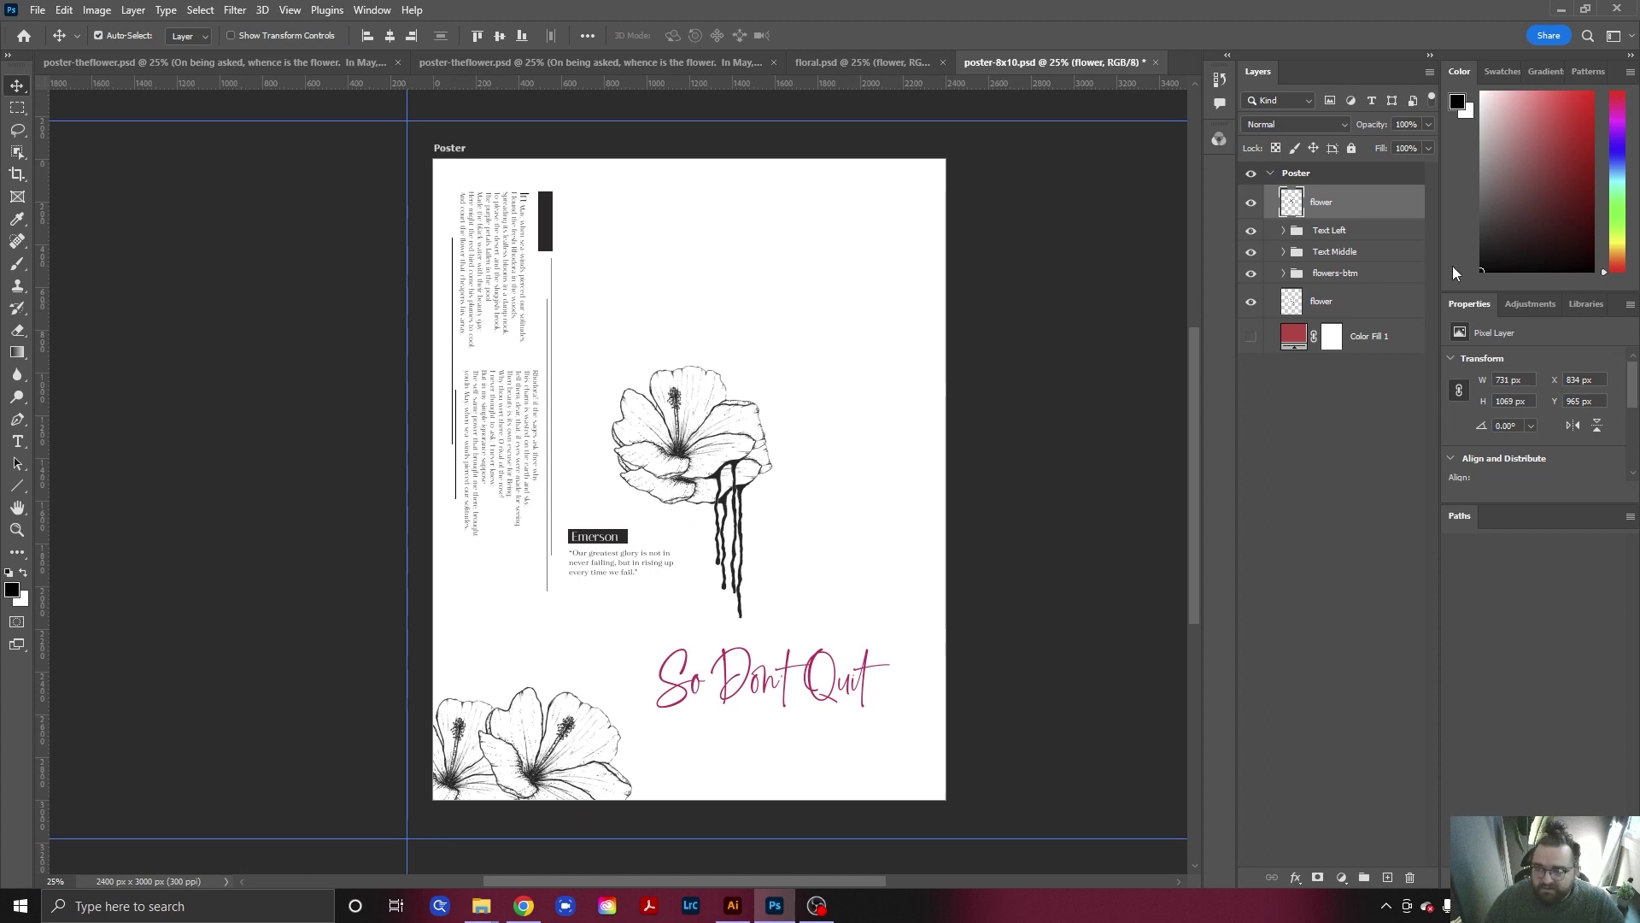
{"action": "left_click_drag", "start_coordinate": [702, 440], "coordinate": [848, 291]}
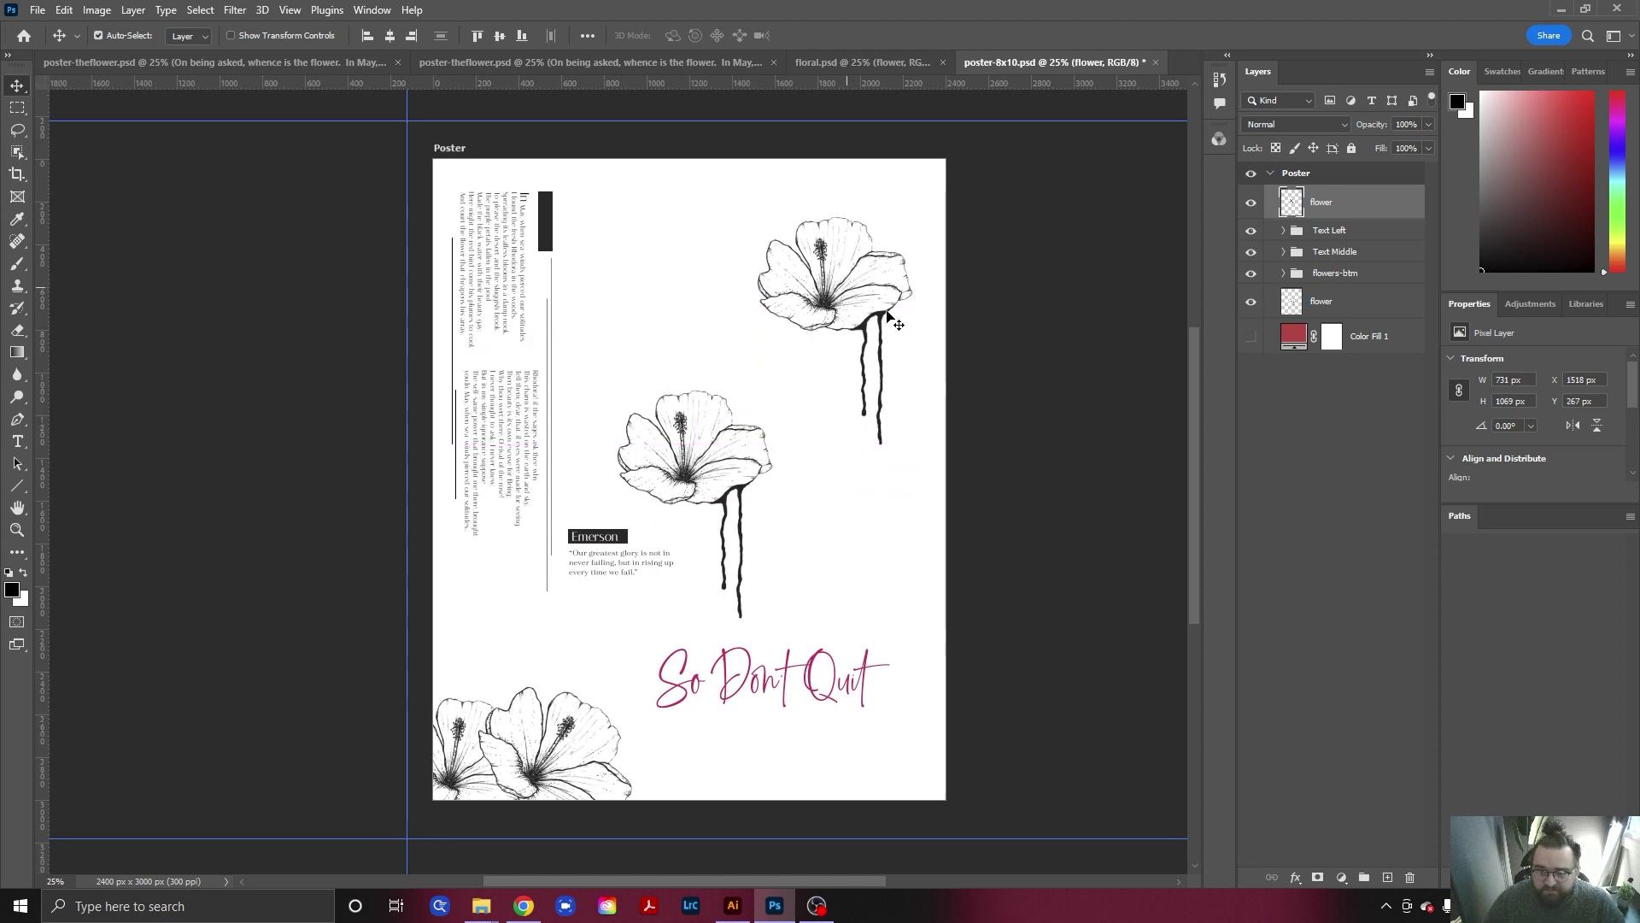
Rotate the upper-right flower copy by -135° and move it into the poster's upper-right corner so the page edges crop its stems.
{"action": "key", "text": "ctrl+t"}
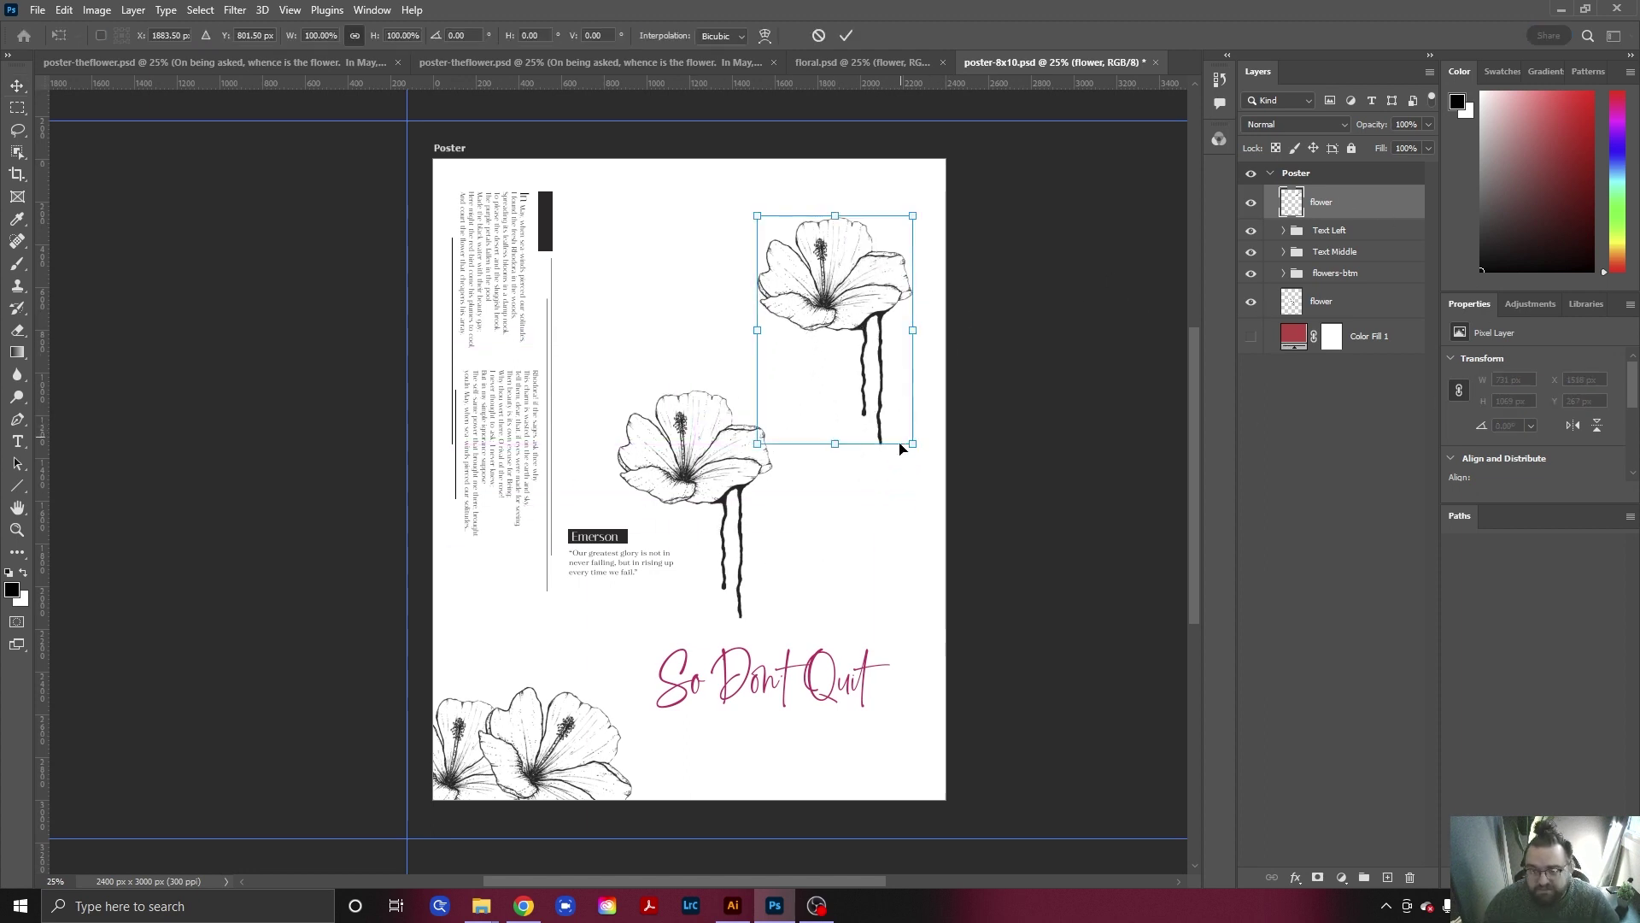
{"action": "left_click_drag", "start_coordinate": [922, 458], "coordinate": [932, 618]}
{"action": "scroll", "coordinate": [932, 617], "scroll_direction": "down", "scroll_amount": 5}
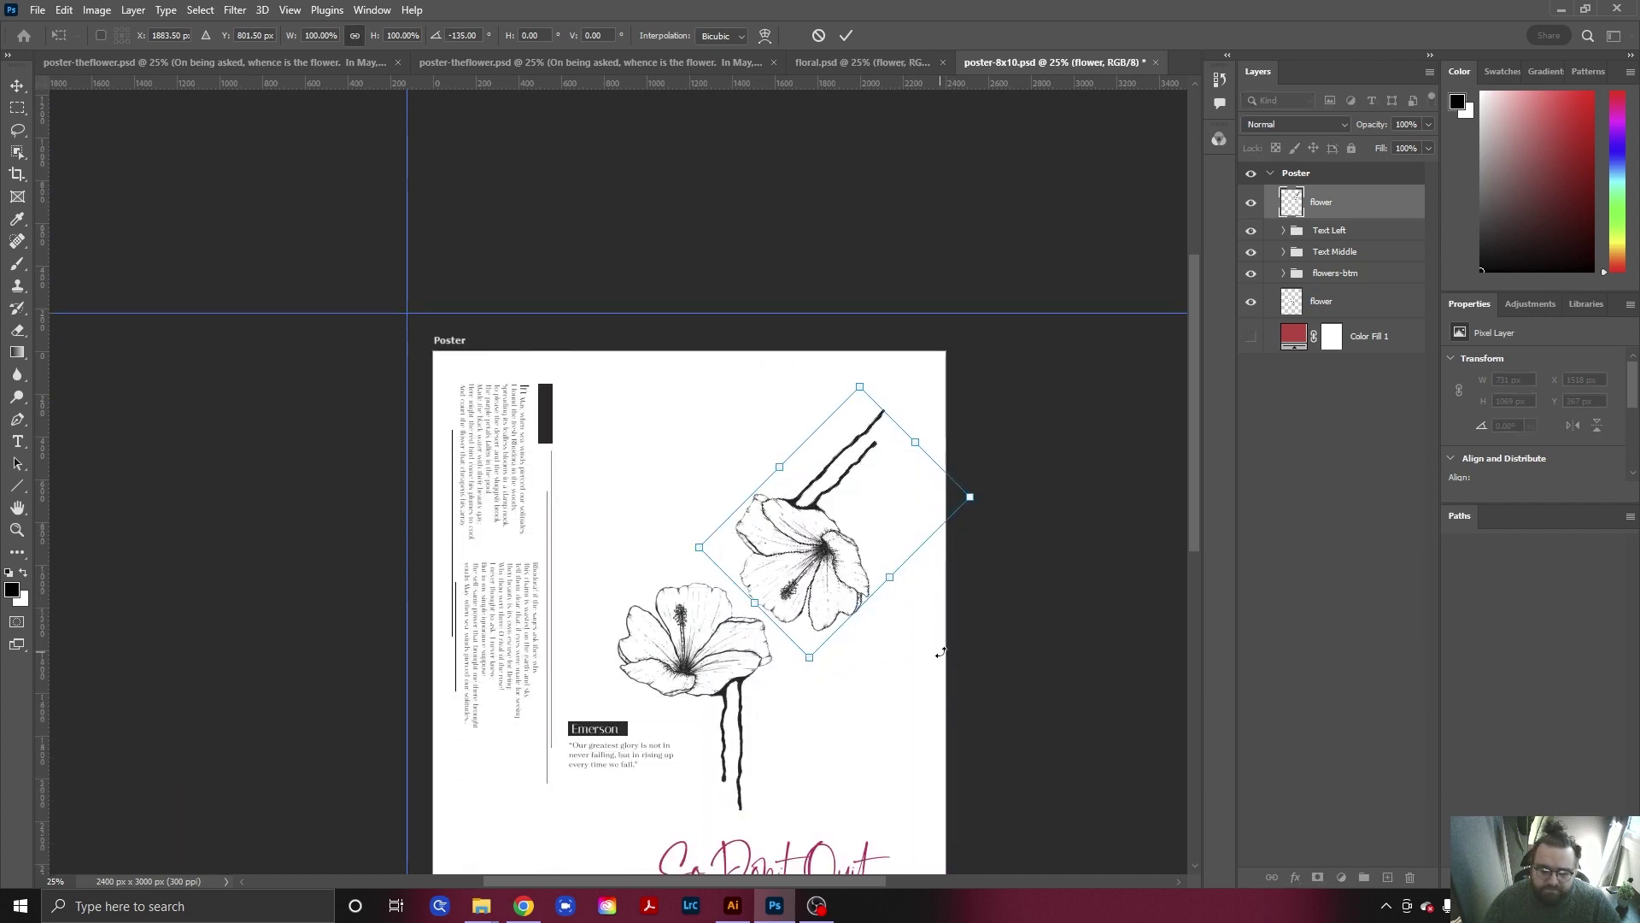
{"action": "key", "text": "Return"}
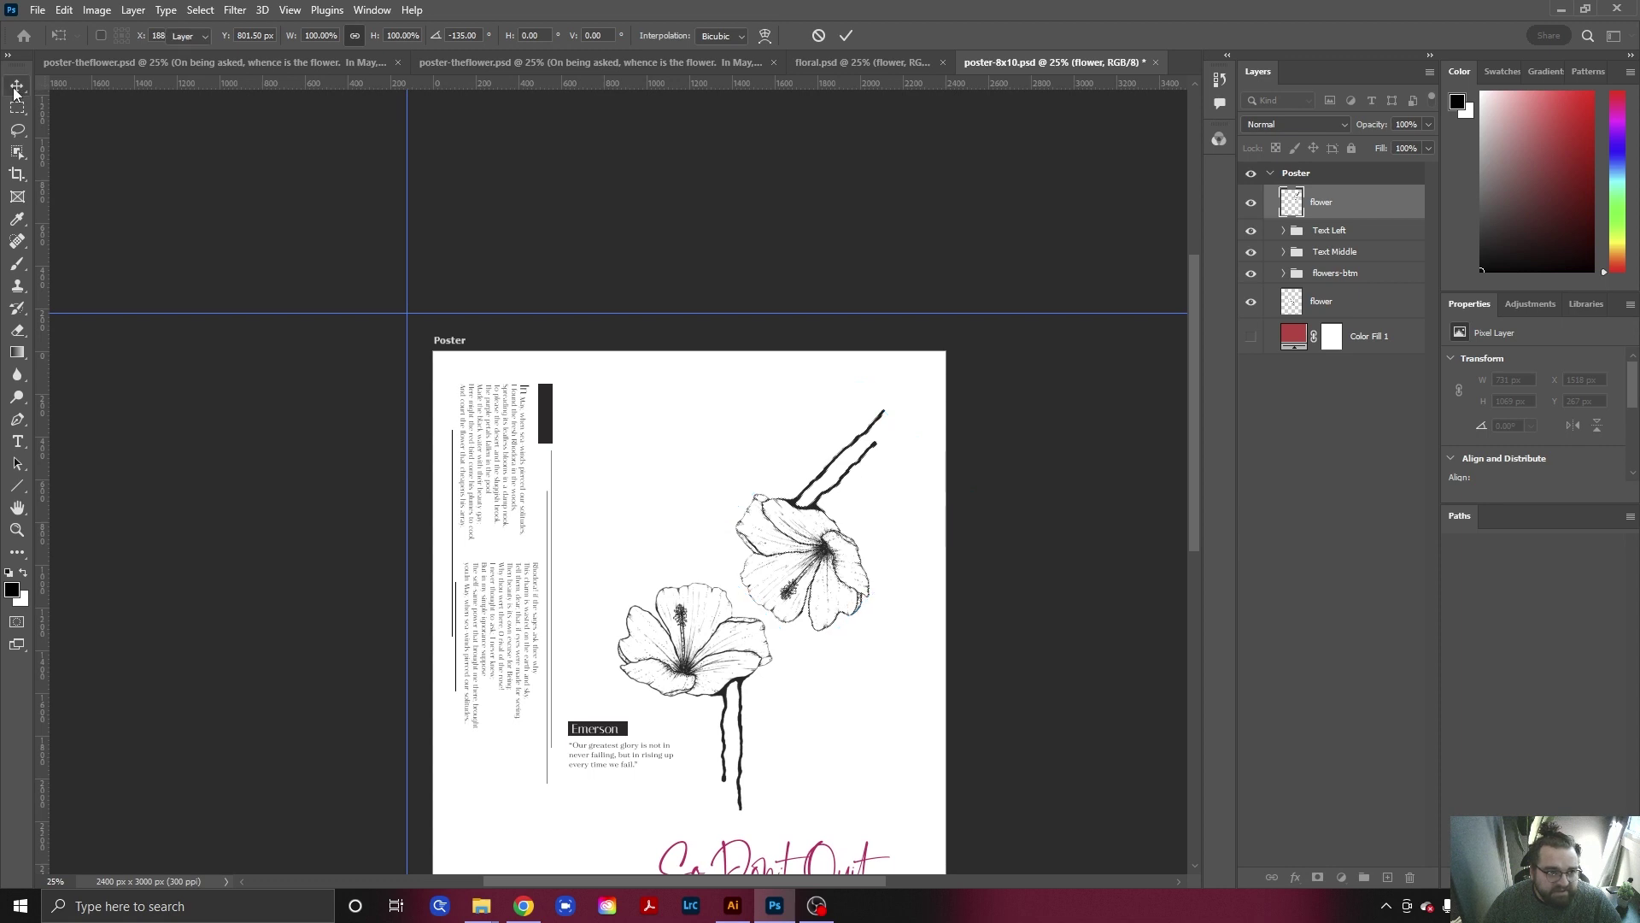
{"action": "left_click_drag", "start_coordinate": [794, 568], "coordinate": [950, 484]}
Duplicate the corner flower, scale the copy to about 106%, rotate it about 15° clockwise and place it lower along the right page edge.
{"action": "key", "text": "ctrl+t"}
{"action": "left_click_drag", "start_coordinate": [867, 540], "coordinate": [857, 552]}
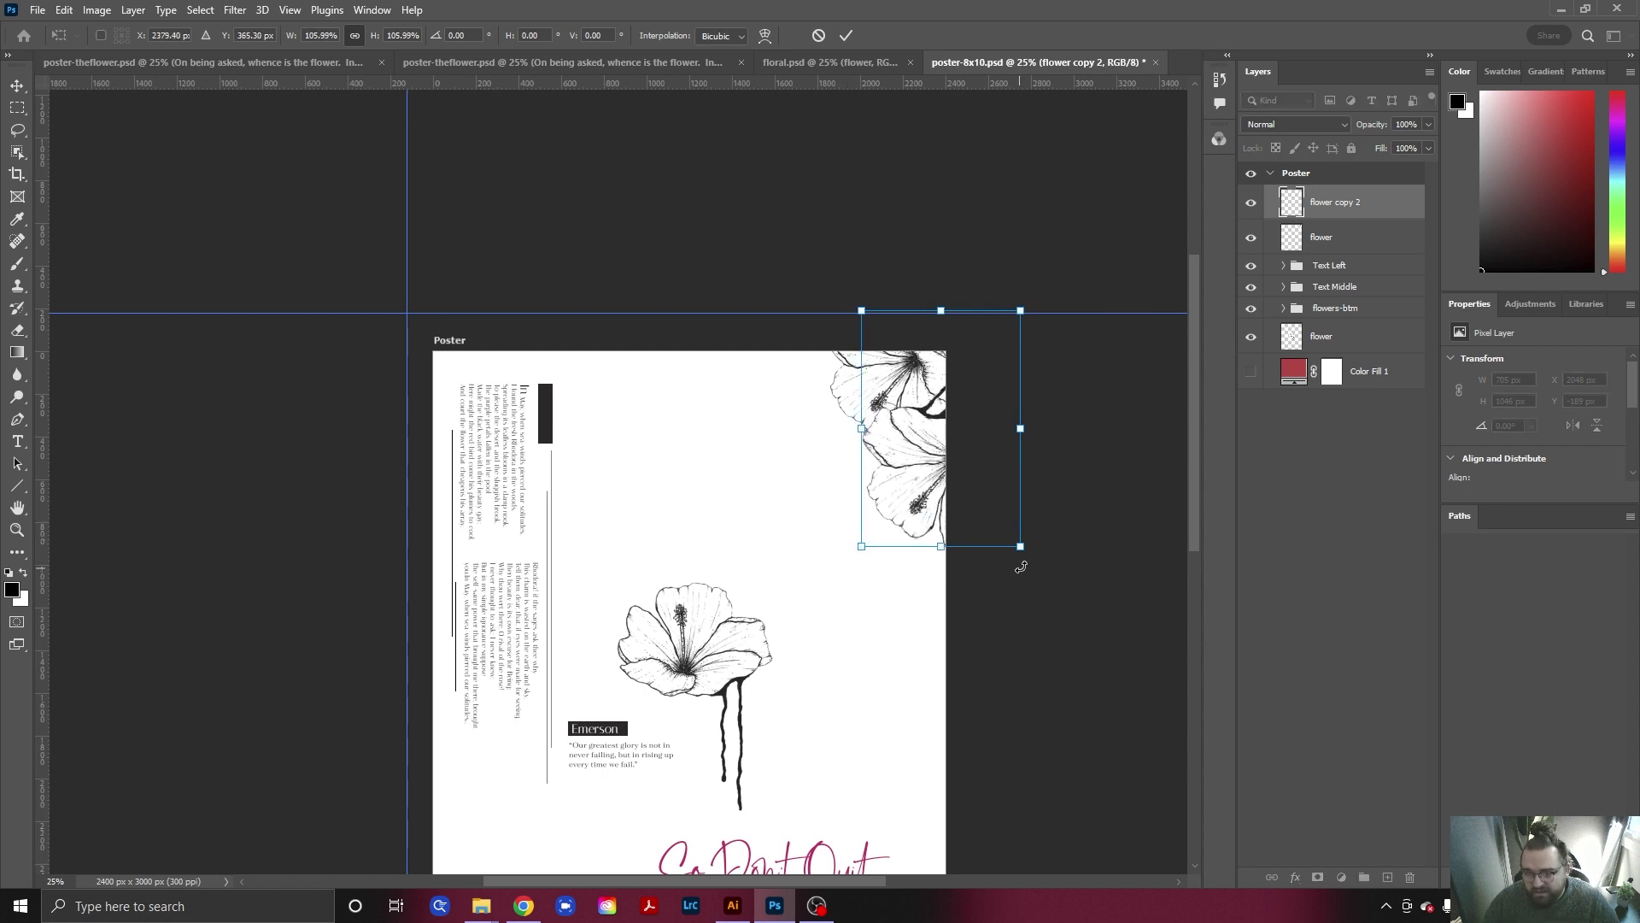
{"action": "left_click_drag", "start_coordinate": [1032, 555], "coordinate": [994, 571]}
{"action": "left_click_drag", "start_coordinate": [940, 477], "coordinate": [949, 471]}
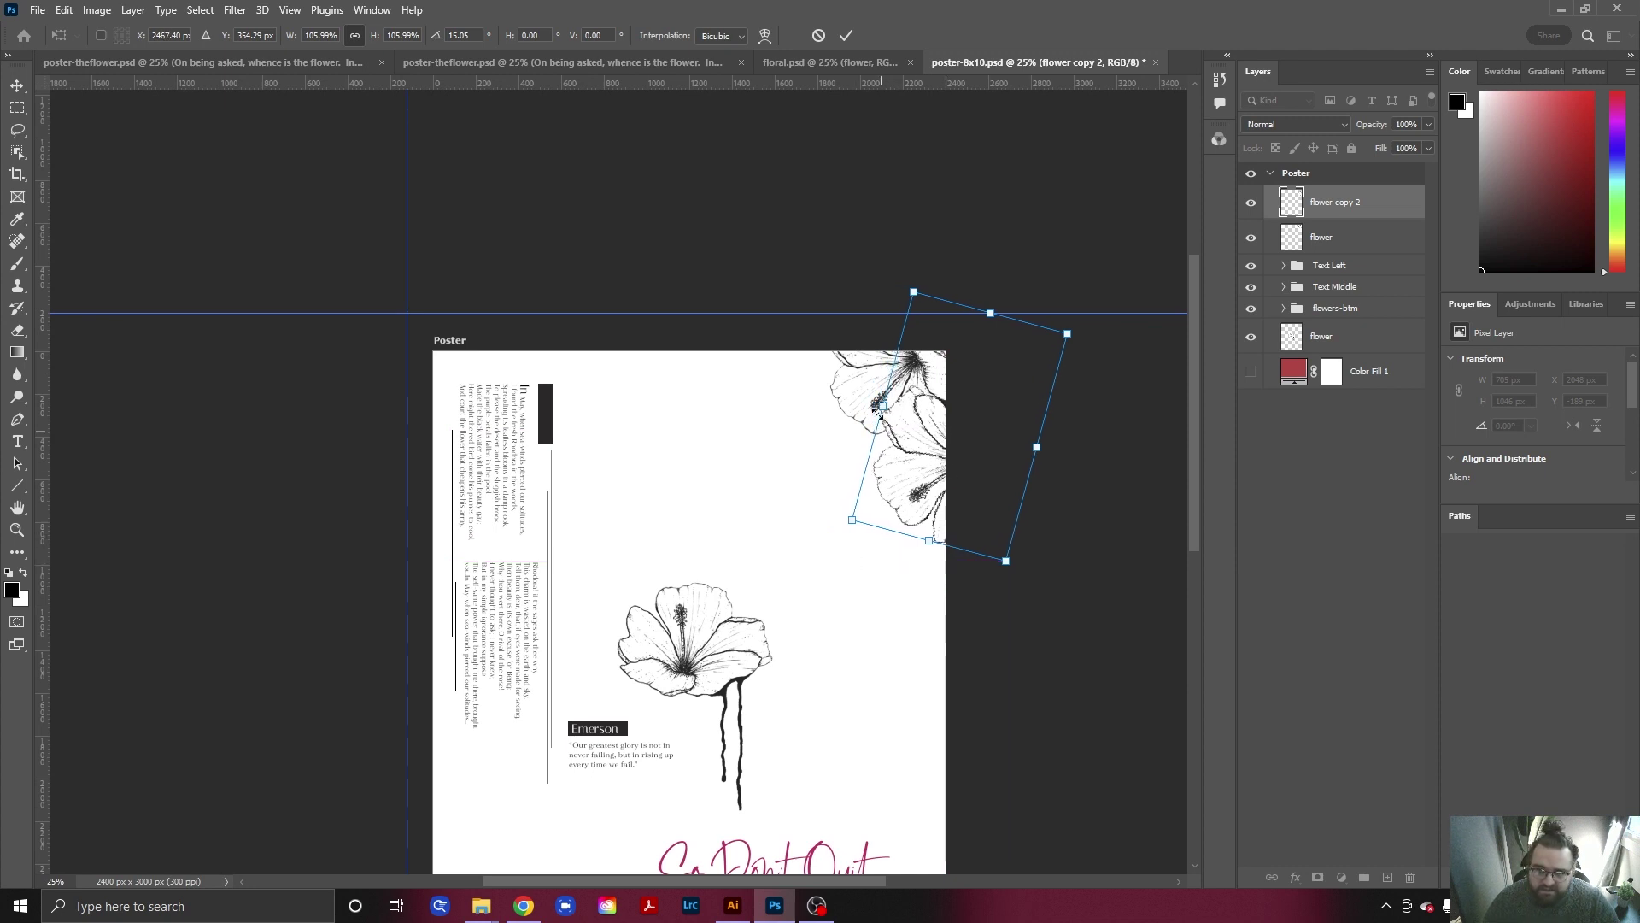
{"action": "left_click", "coordinate": [17, 85]}
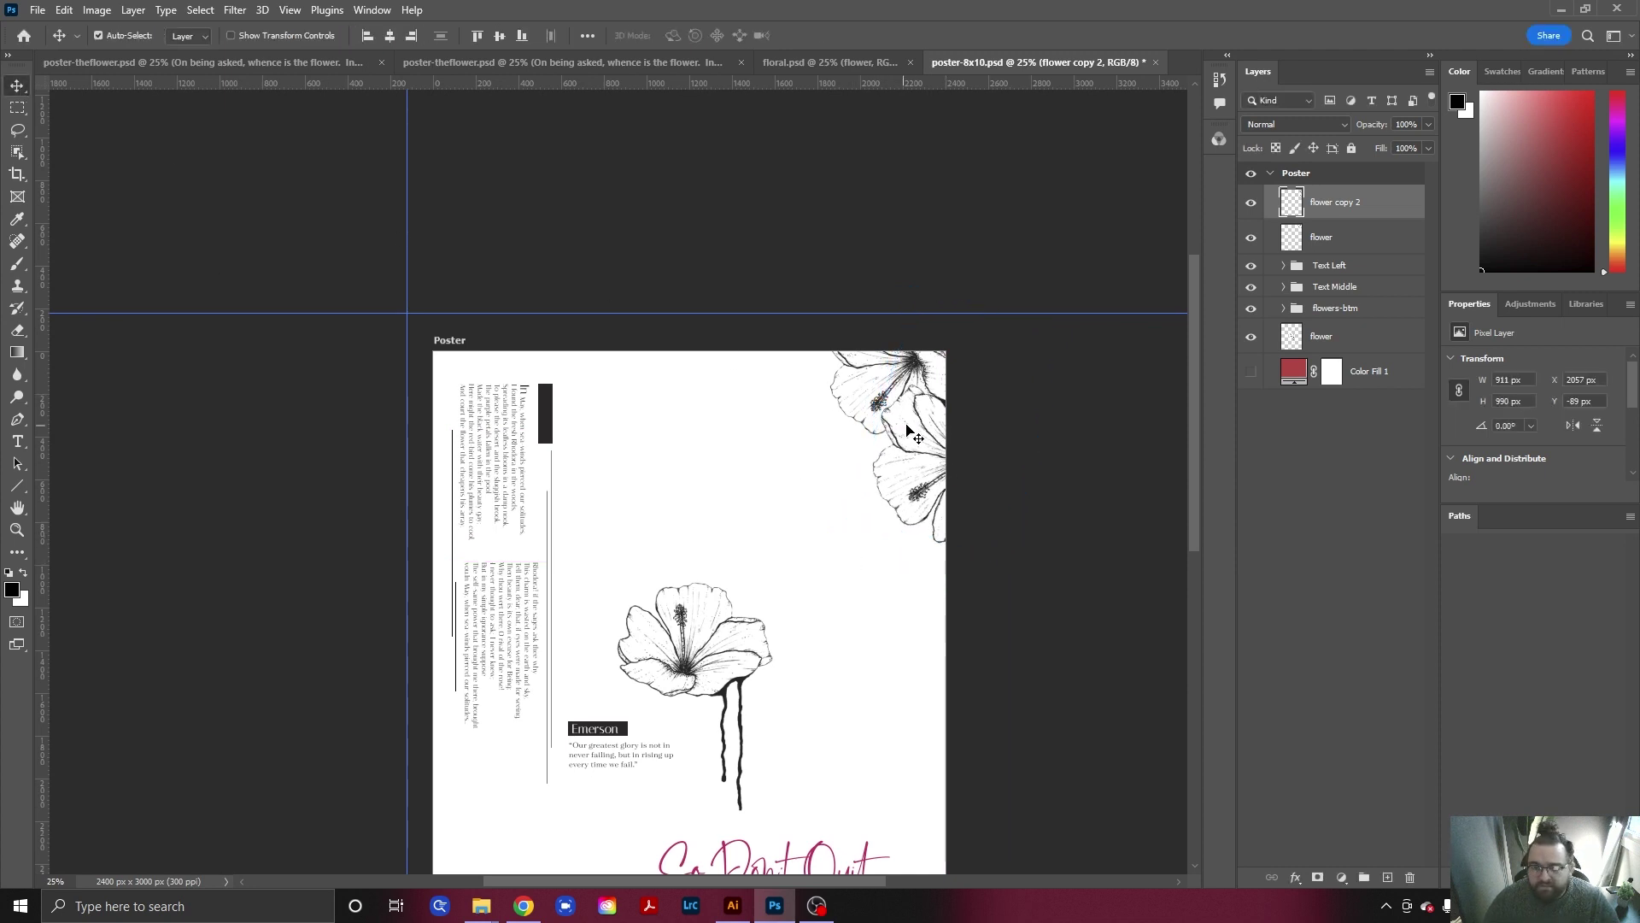
Duplicate the original corner flower to its left, rotate the copy about 15° clockwise and overlap it along the top page edge.
{"action": "left_click", "coordinate": [883, 387]}
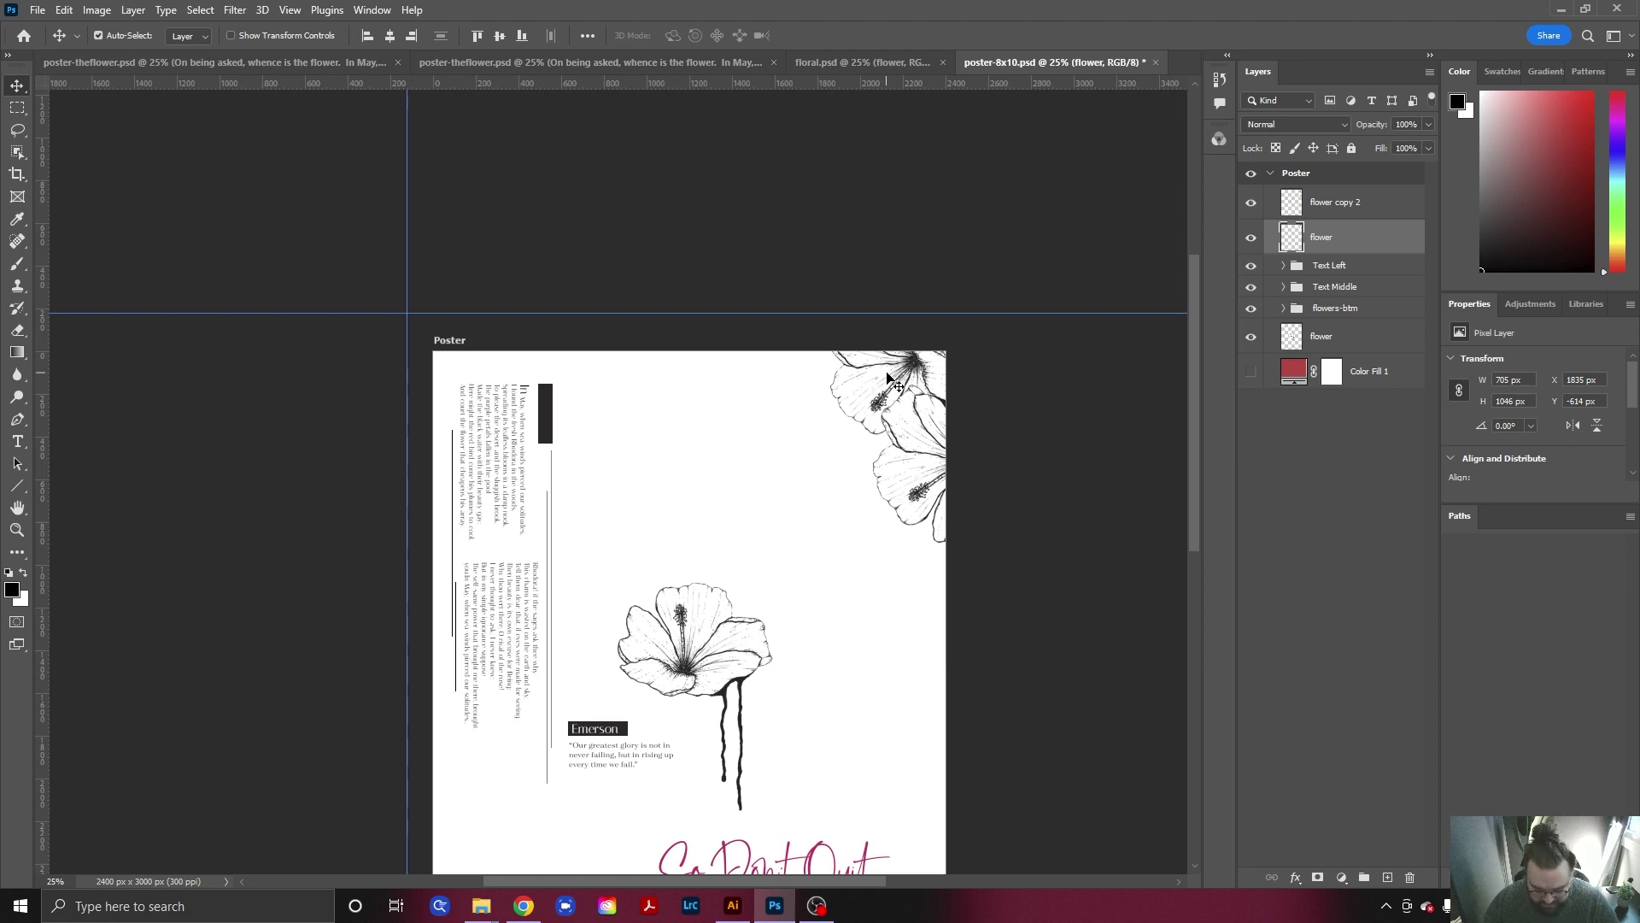
{"action": "left_click_drag", "start_coordinate": [890, 374], "coordinate": [794, 389]}
{"action": "key", "text": "ctrl+t"}
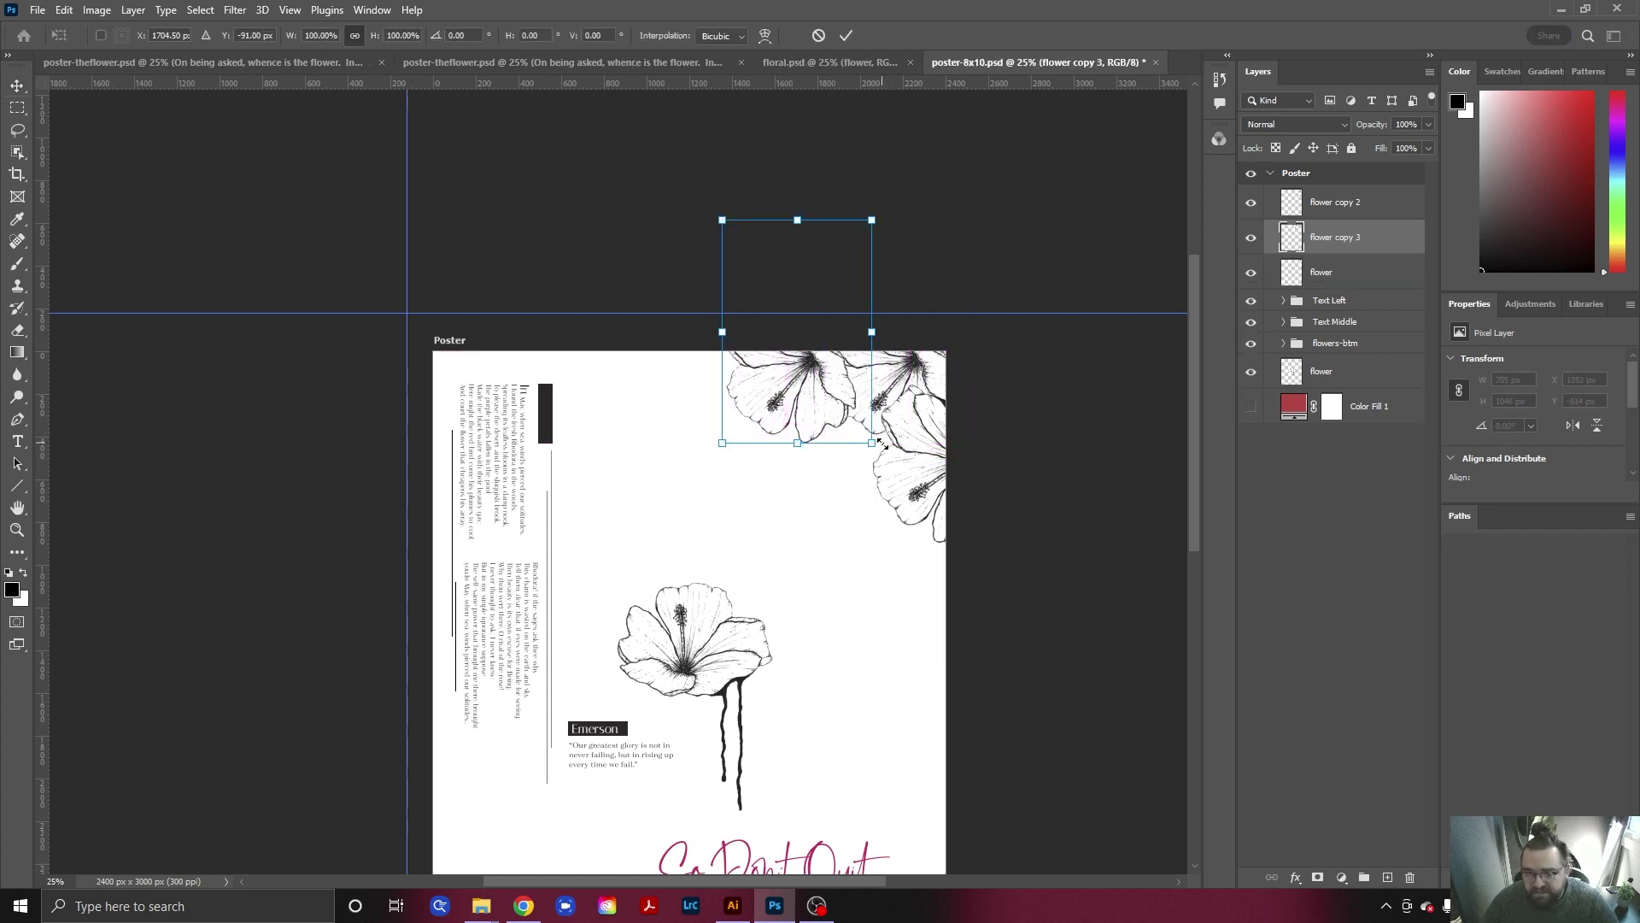
{"action": "left_click_drag", "start_coordinate": [883, 458], "coordinate": [838, 449]}
{"action": "left_click_drag", "start_coordinate": [819, 393], "coordinate": [840, 370]}
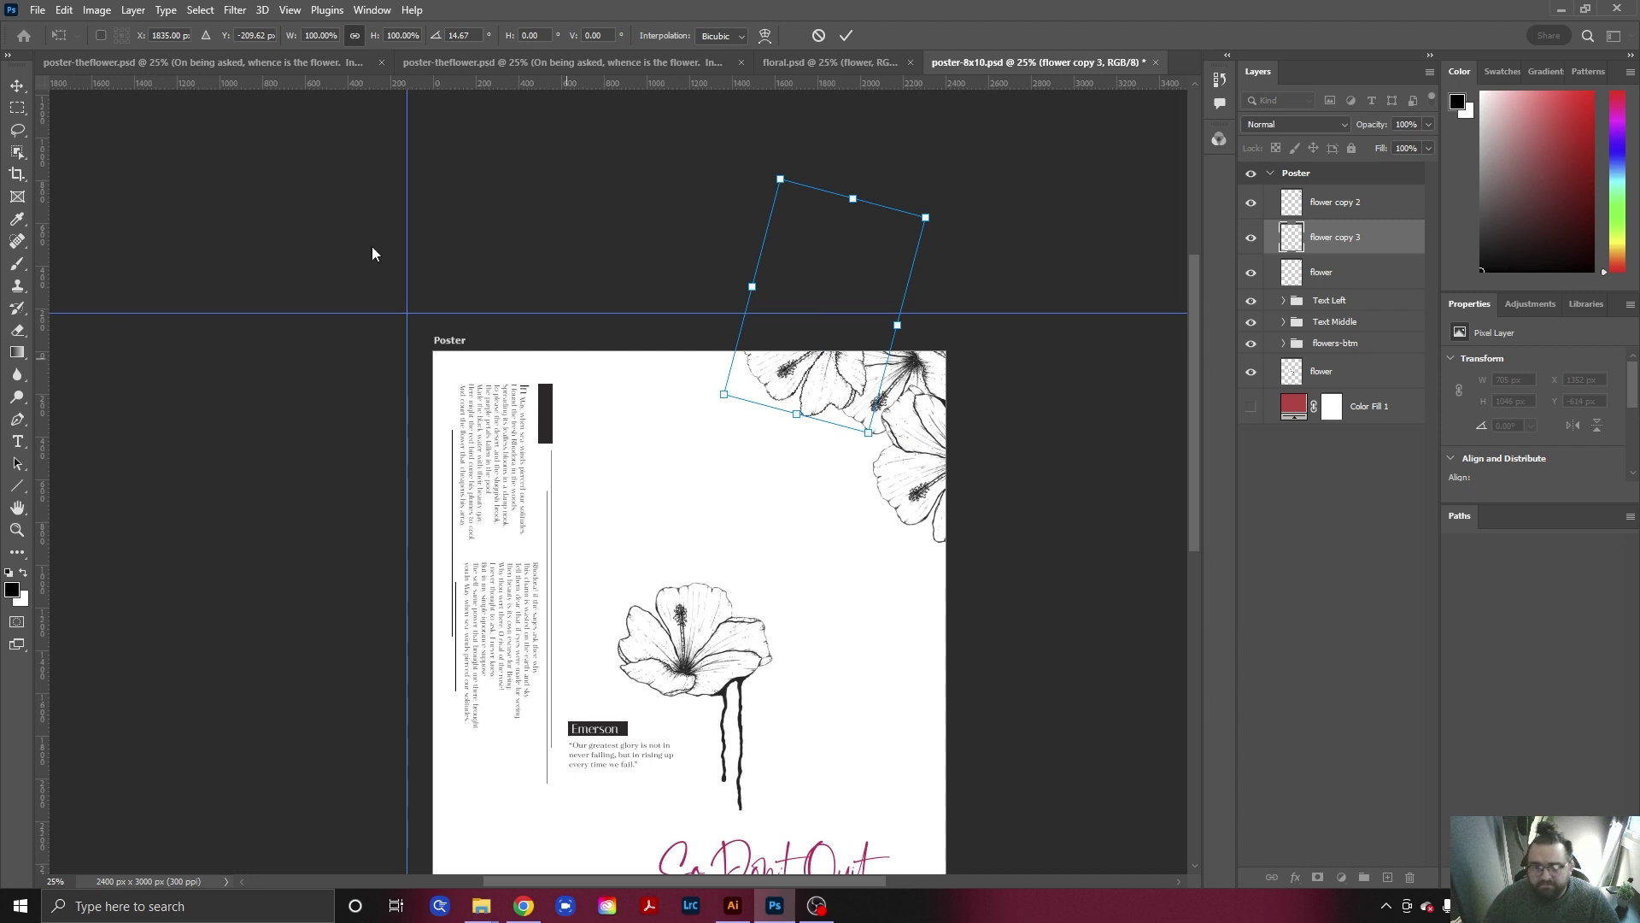
{"action": "key", "text": "Return"}
{"action": "left_click", "coordinate": [860, 586]}
{"action": "key", "text": "z"}
{"action": "left_click_drag", "start_coordinate": [889, 596], "coordinate": [813, 531]}
{"action": "key", "text": "v"}
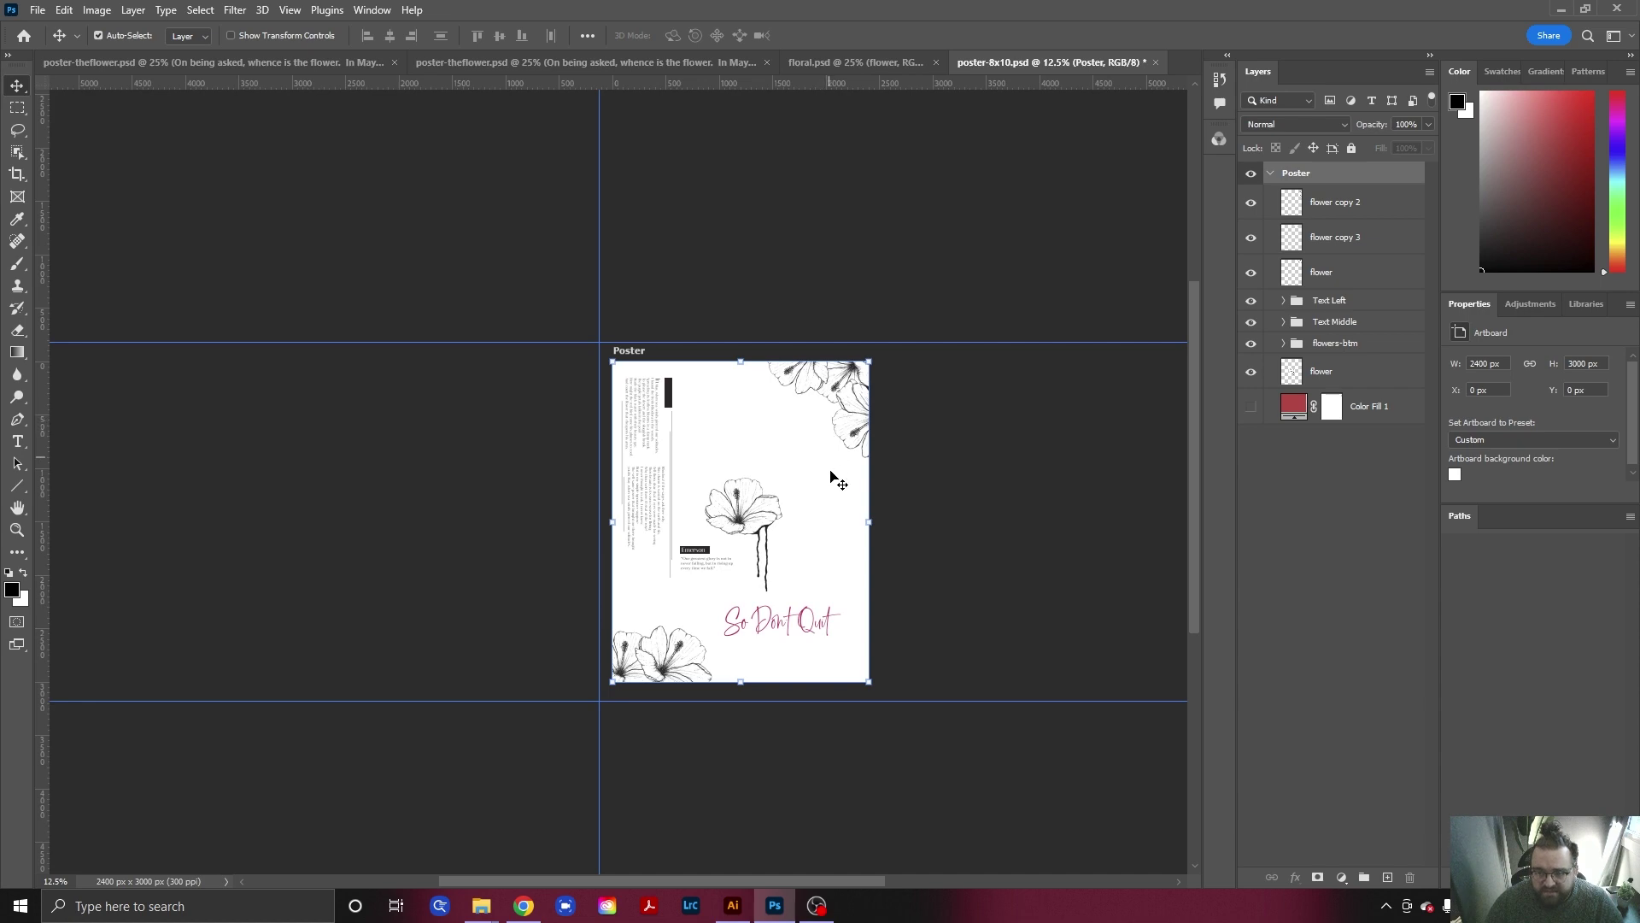
{"action": "left_click", "coordinate": [794, 471], "text": "ctrl"}
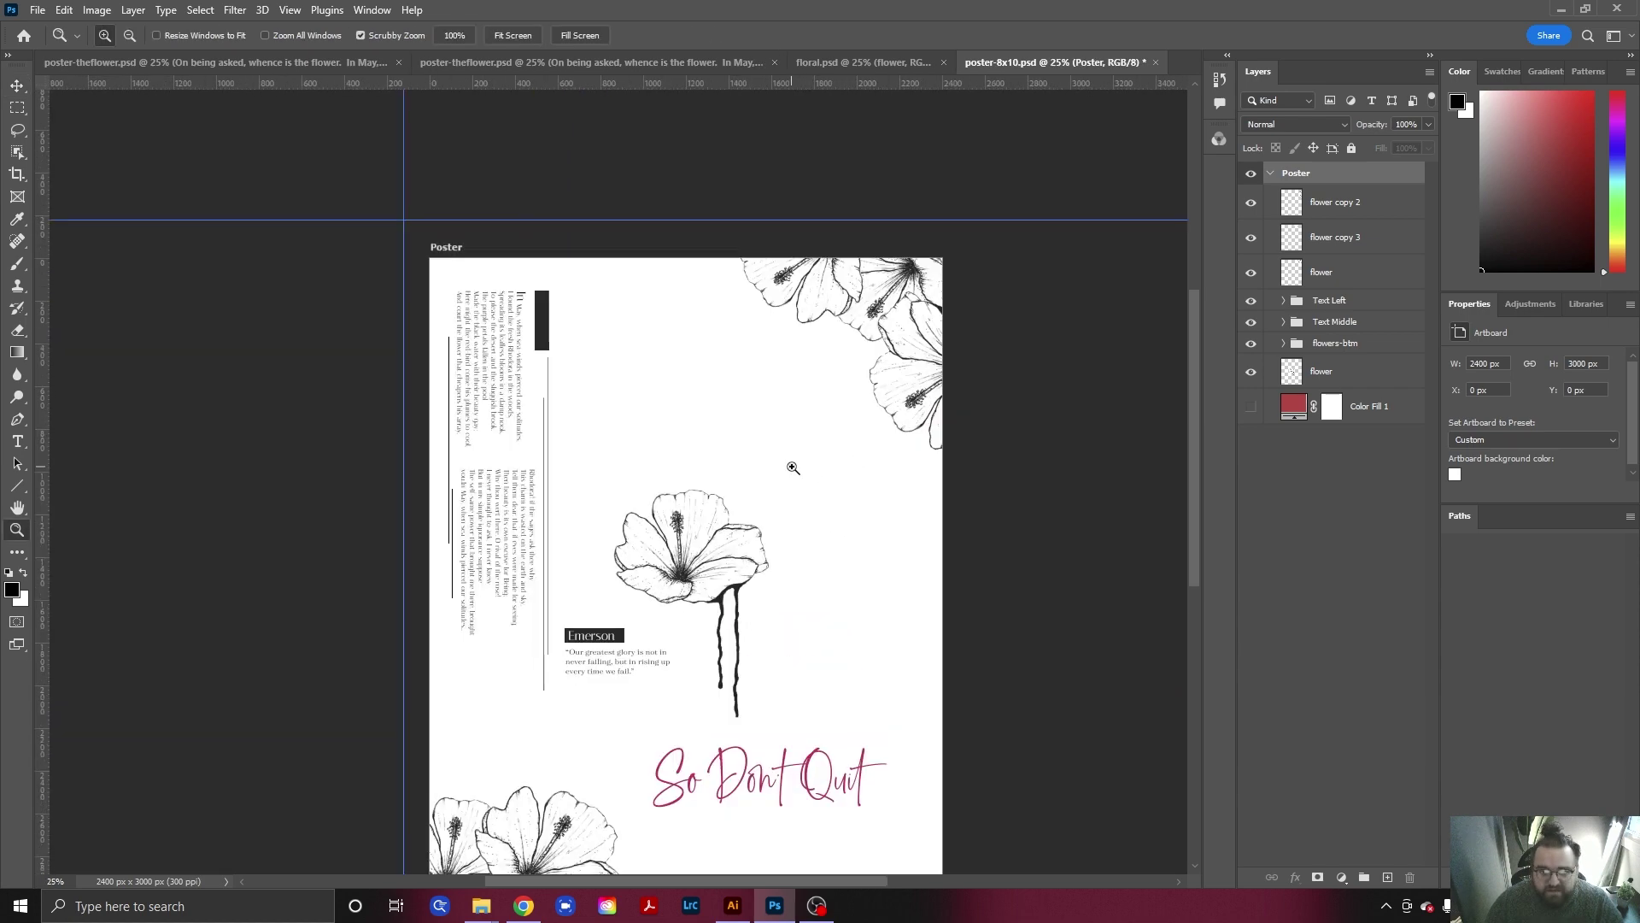
{"action": "mouse_move", "coordinate": [554, 363]}
{"action": "left_mouse_down"}
{"action": "mouse_move", "coordinate": [538, 254]}
{"action": "mouse_move", "coordinate": [554, 348]}
{"action": "left_mouse_up"}
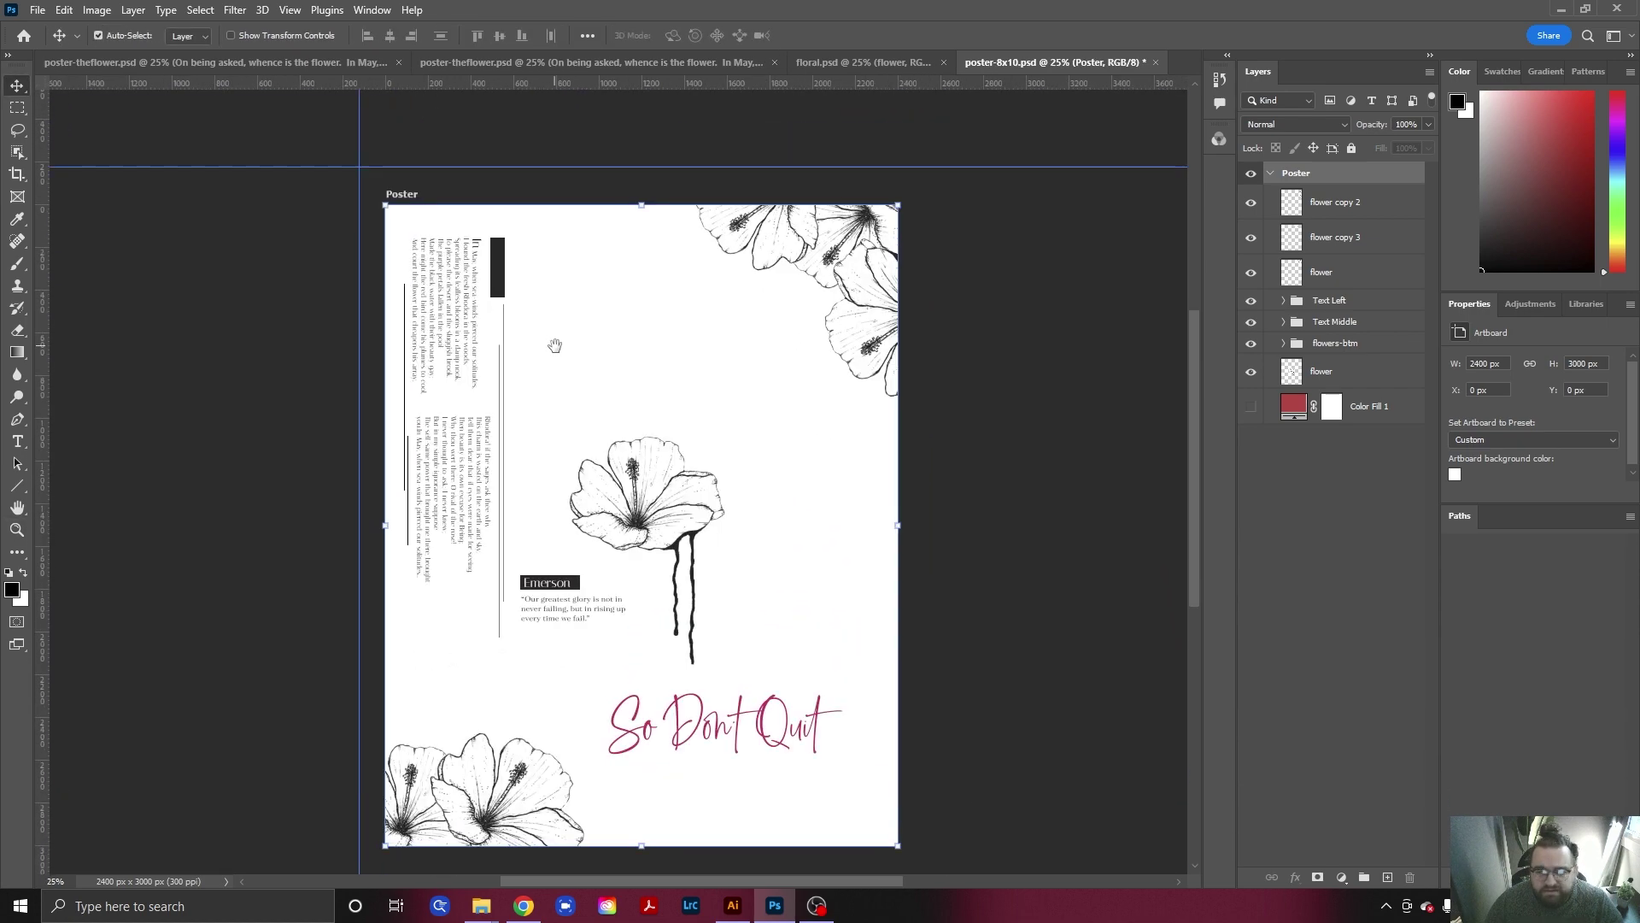
Move the Rectangle 2 layer below the Emerson text layer in the Text Left group, and collapse both text groups.
{"action": "left_click", "coordinate": [1282, 301]}
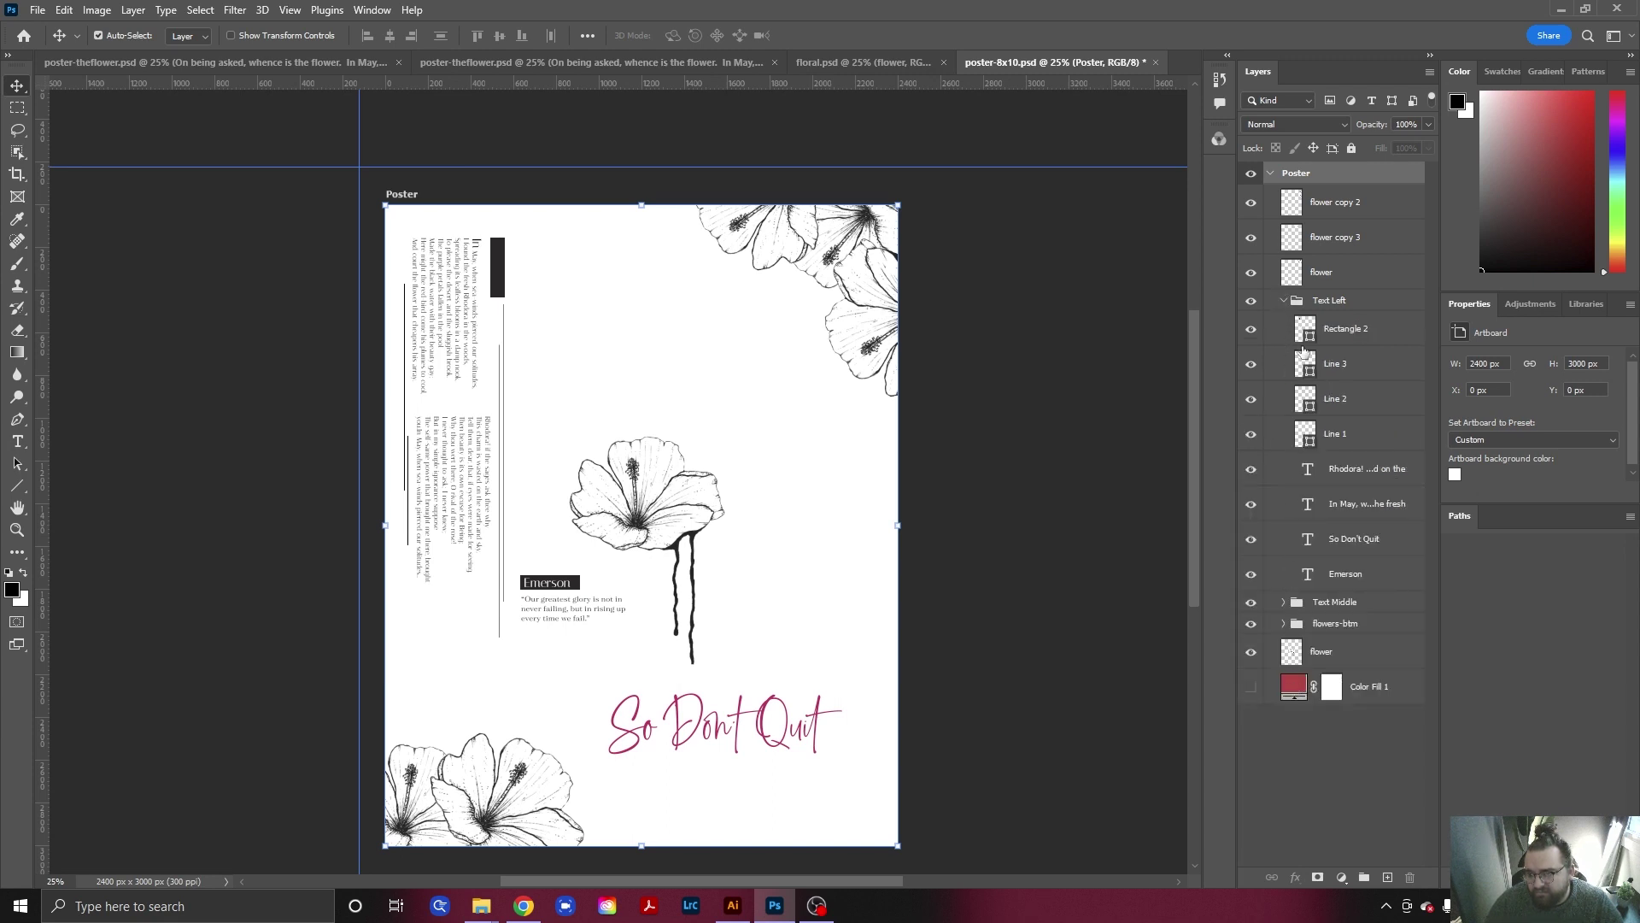
{"action": "left_click", "coordinate": [1283, 603]}
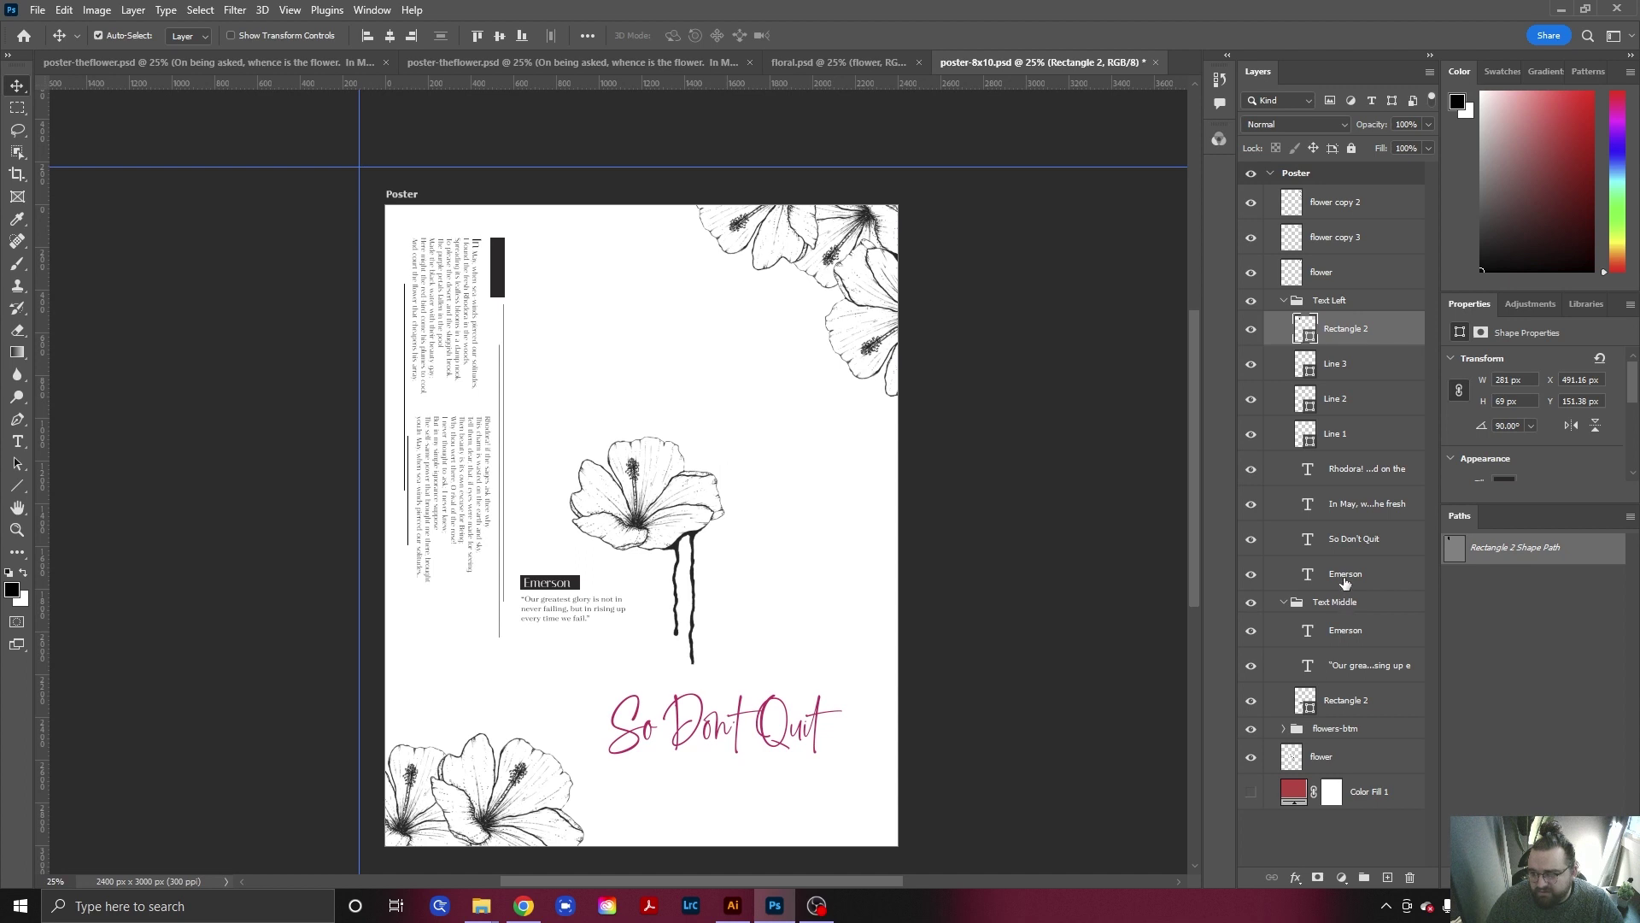
{"action": "left_click", "coordinate": [1252, 632]}
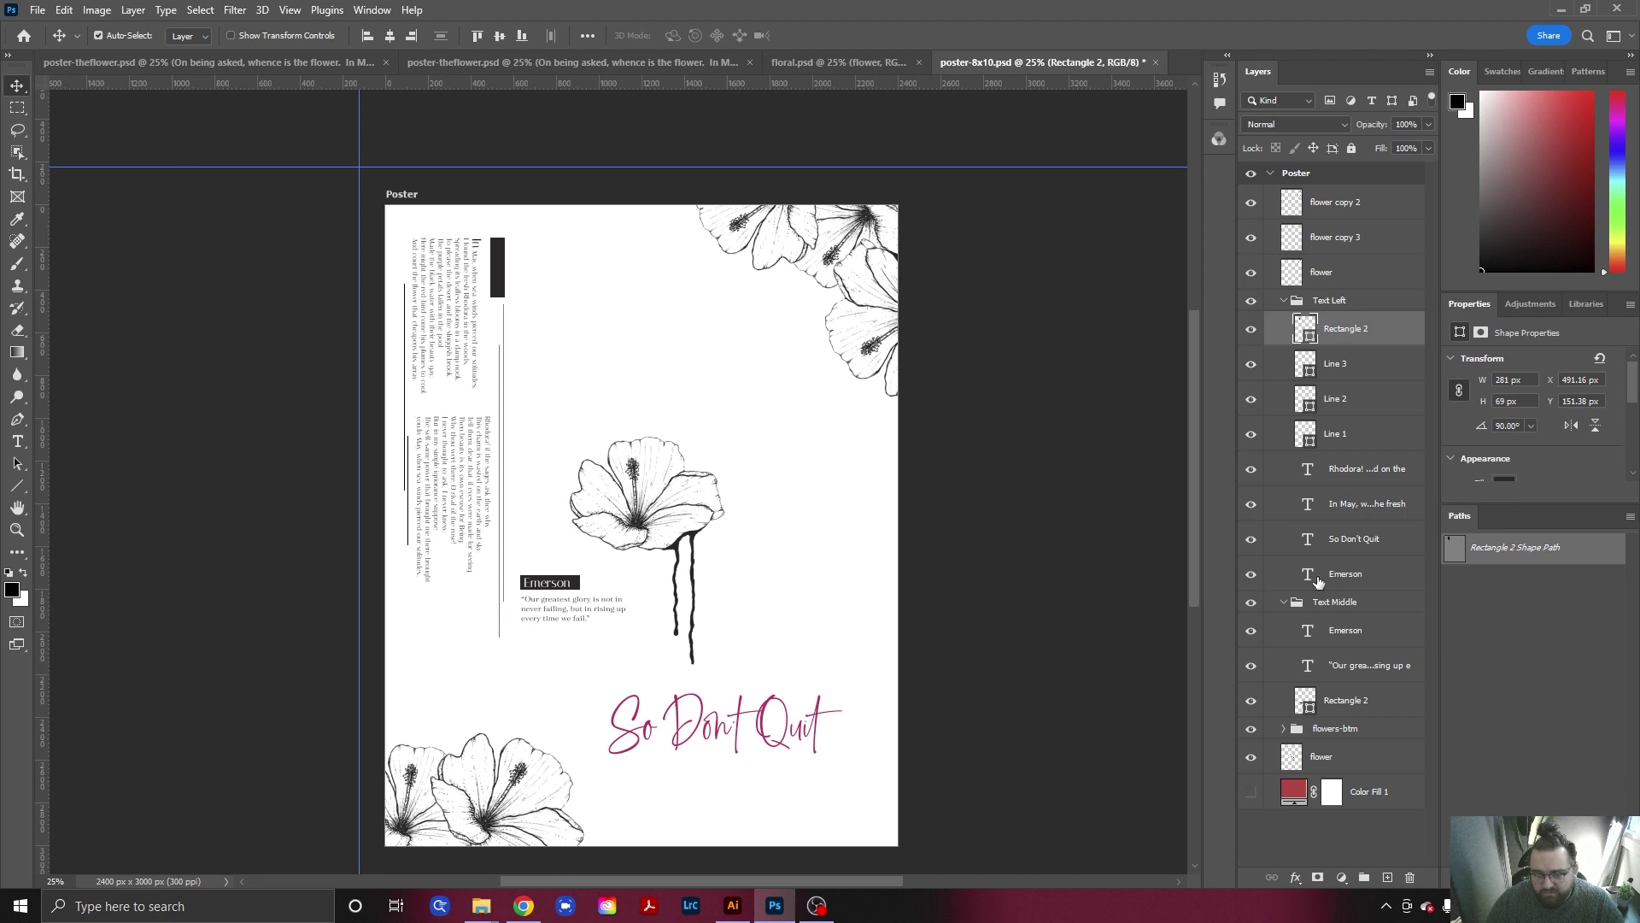
{"action": "left_click", "coordinate": [1342, 580]}
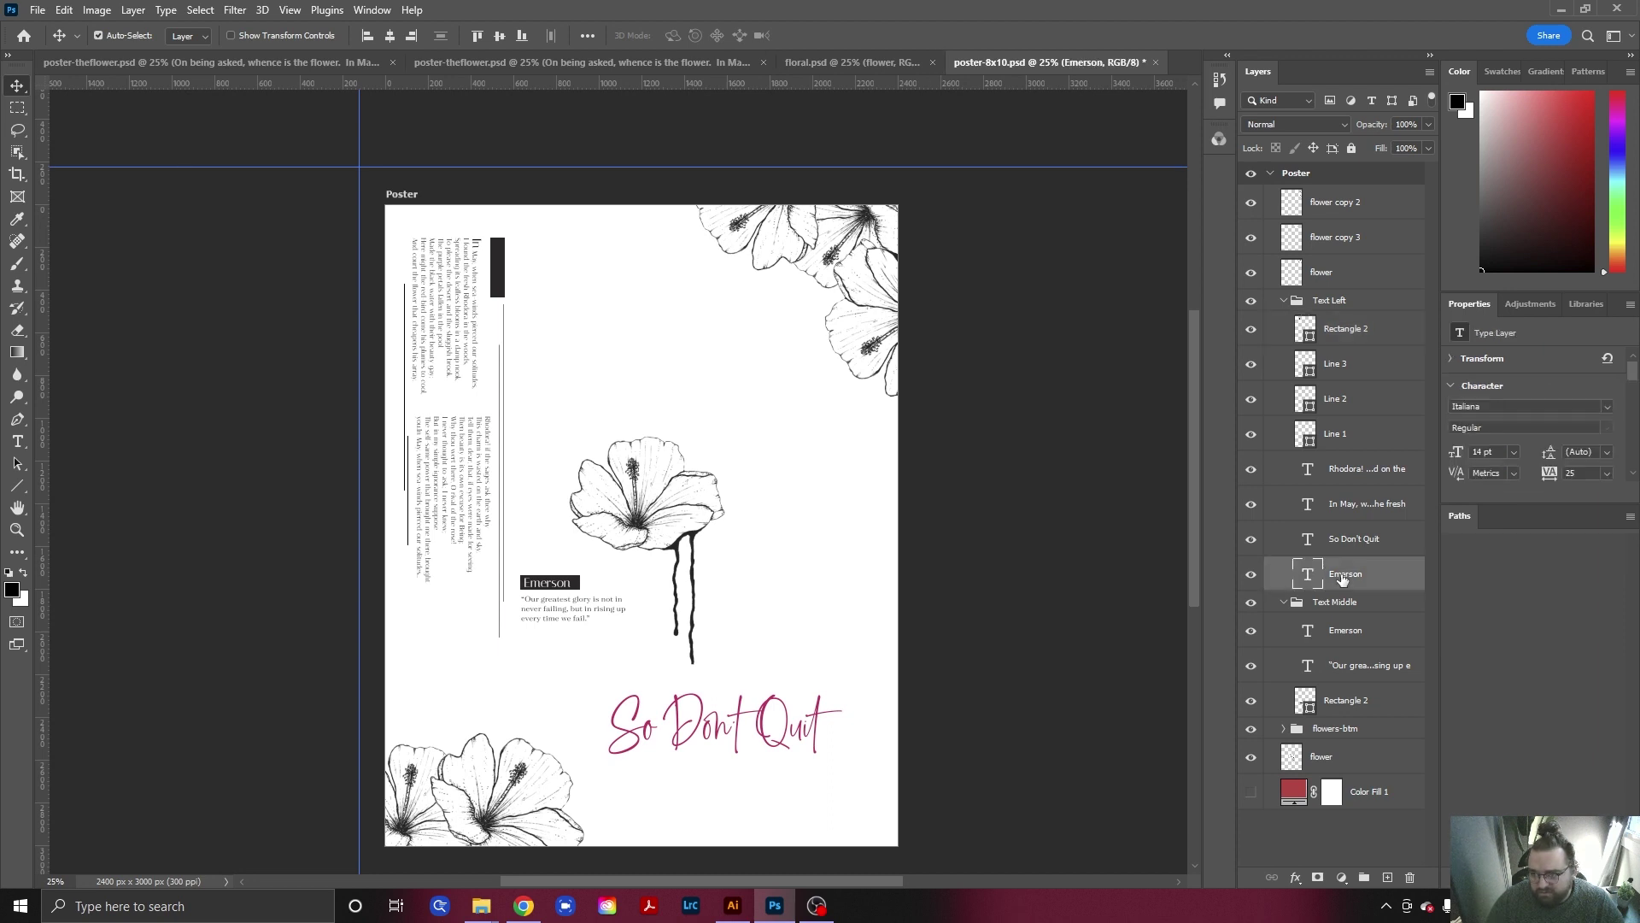
{"action": "left_click_drag", "start_coordinate": [1358, 331], "coordinate": [1355, 575]}
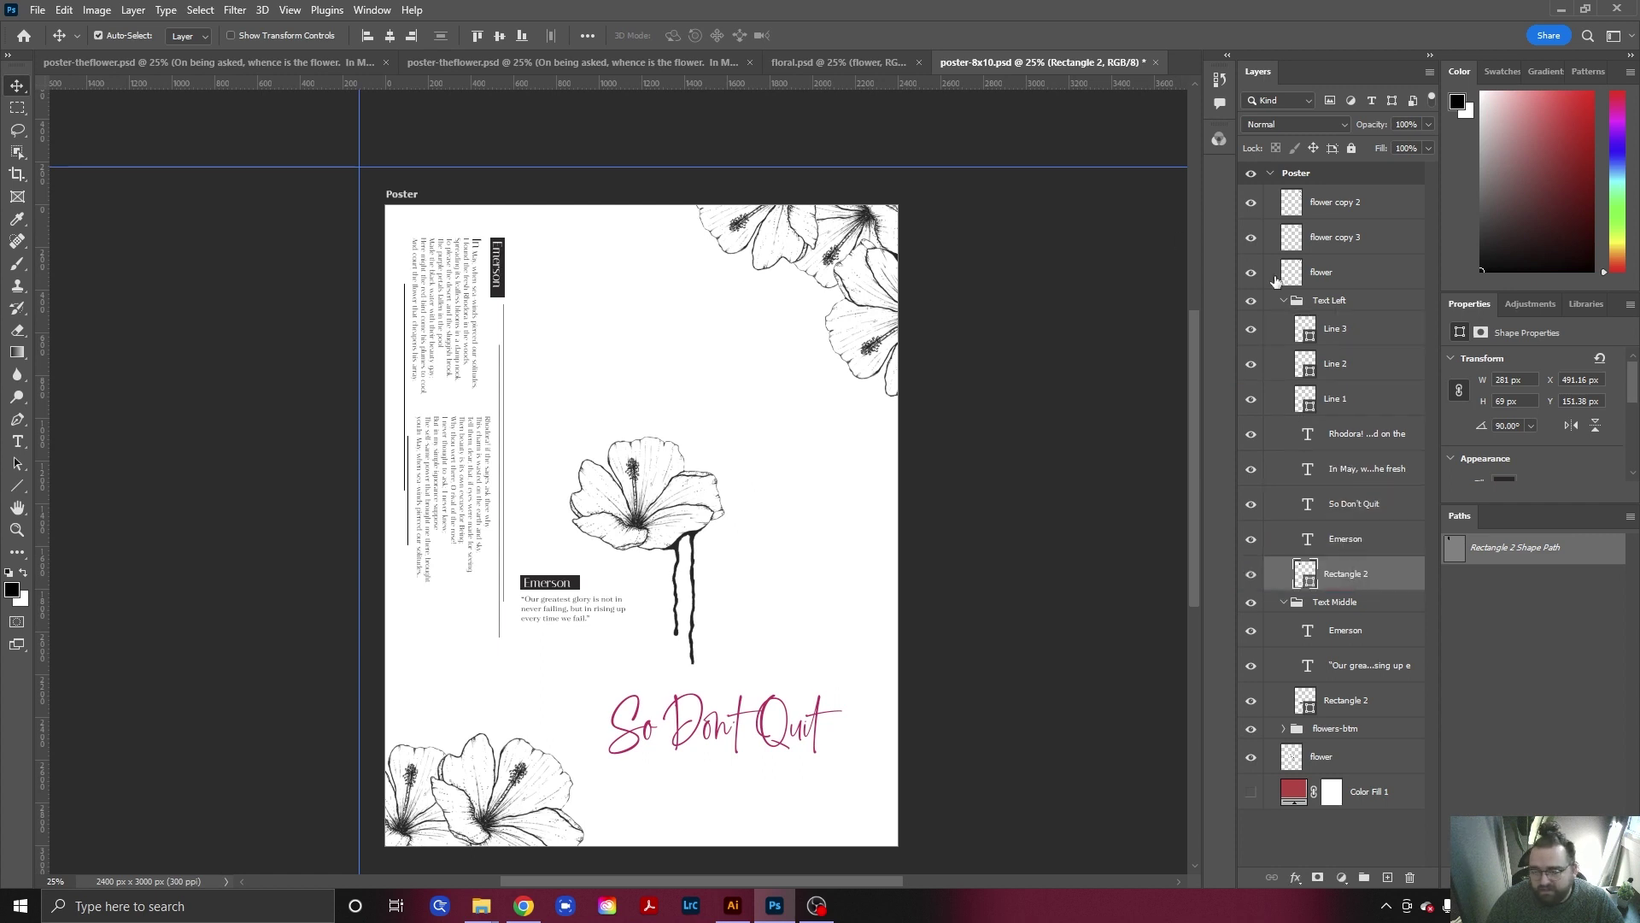
{"action": "left_click", "coordinate": [1283, 301]}
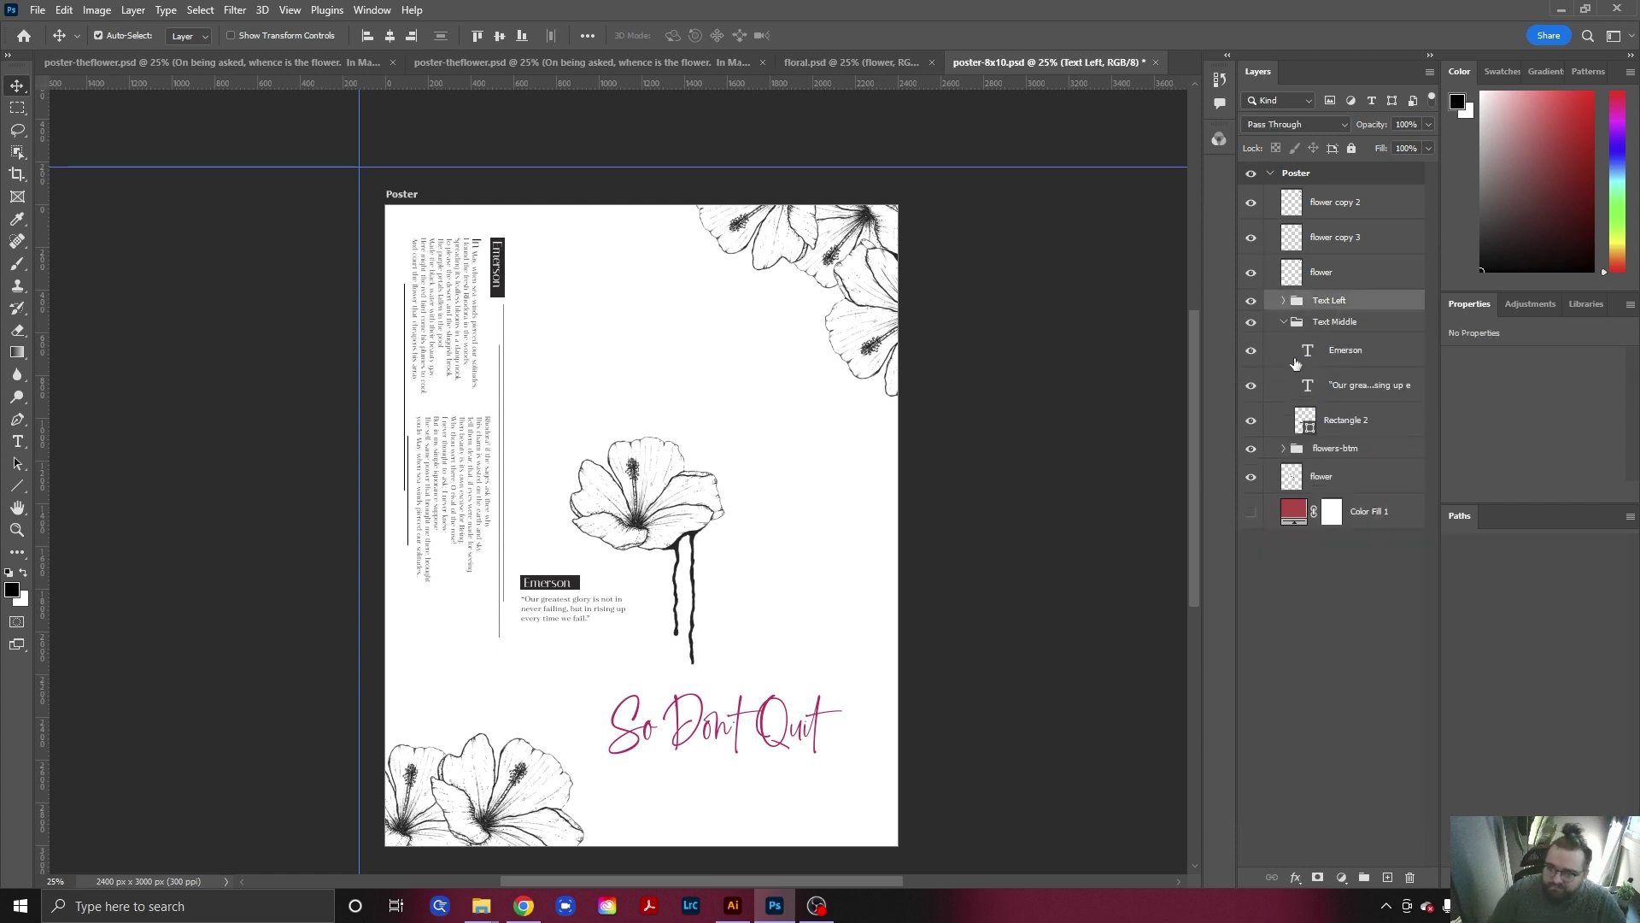
{"action": "left_click", "coordinate": [1286, 323]}
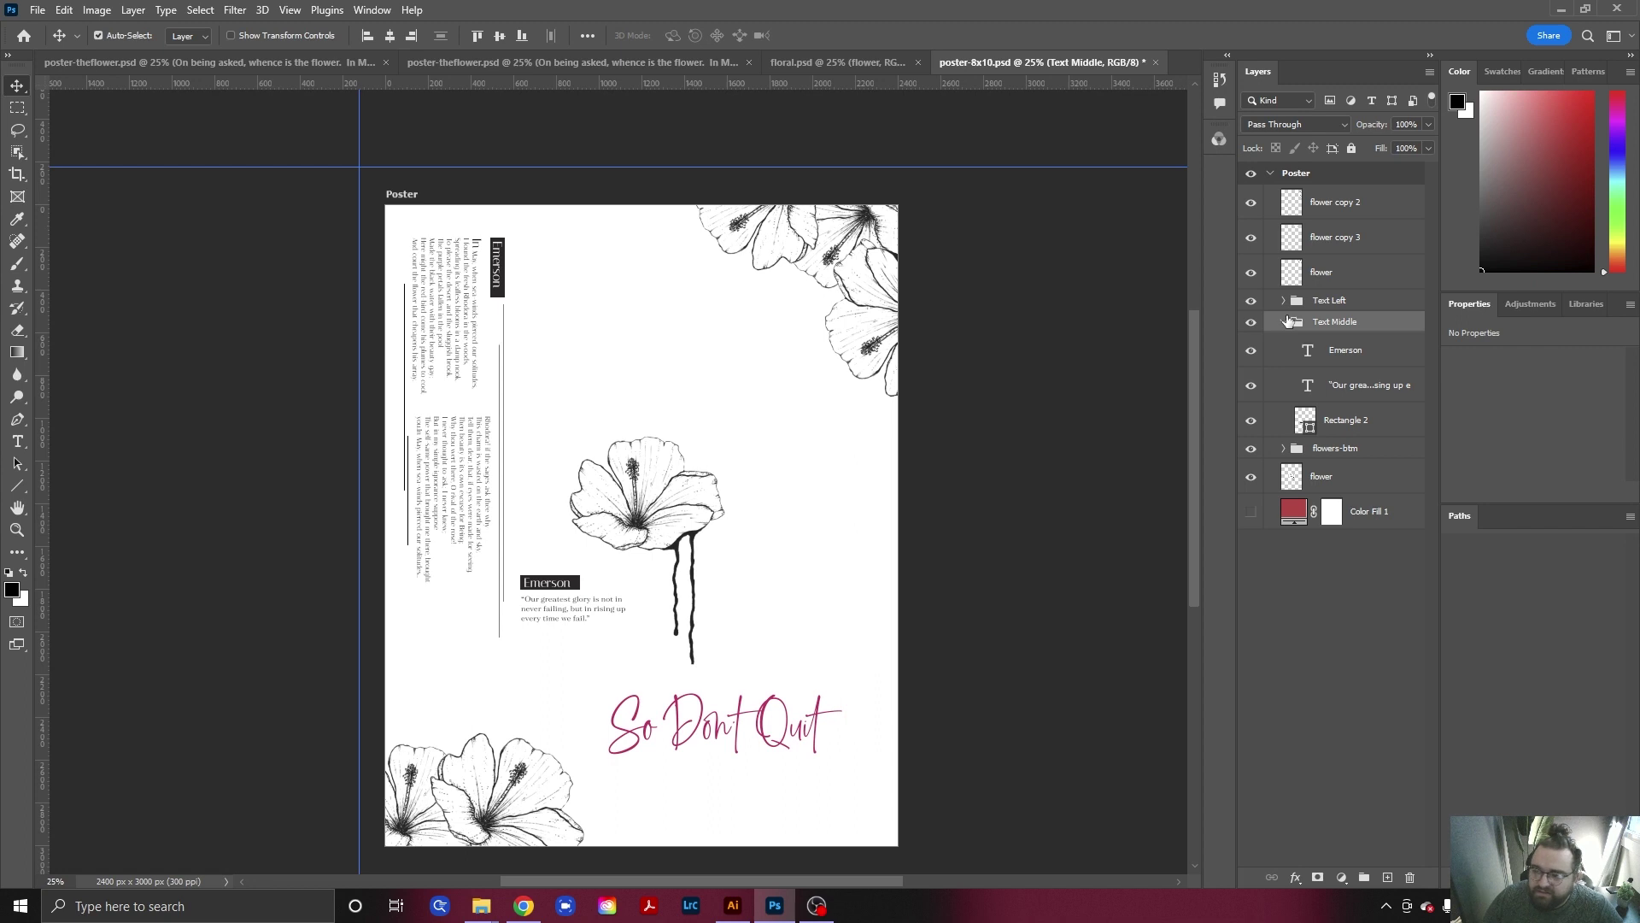
{"action": "left_click", "coordinate": [1282, 322]}
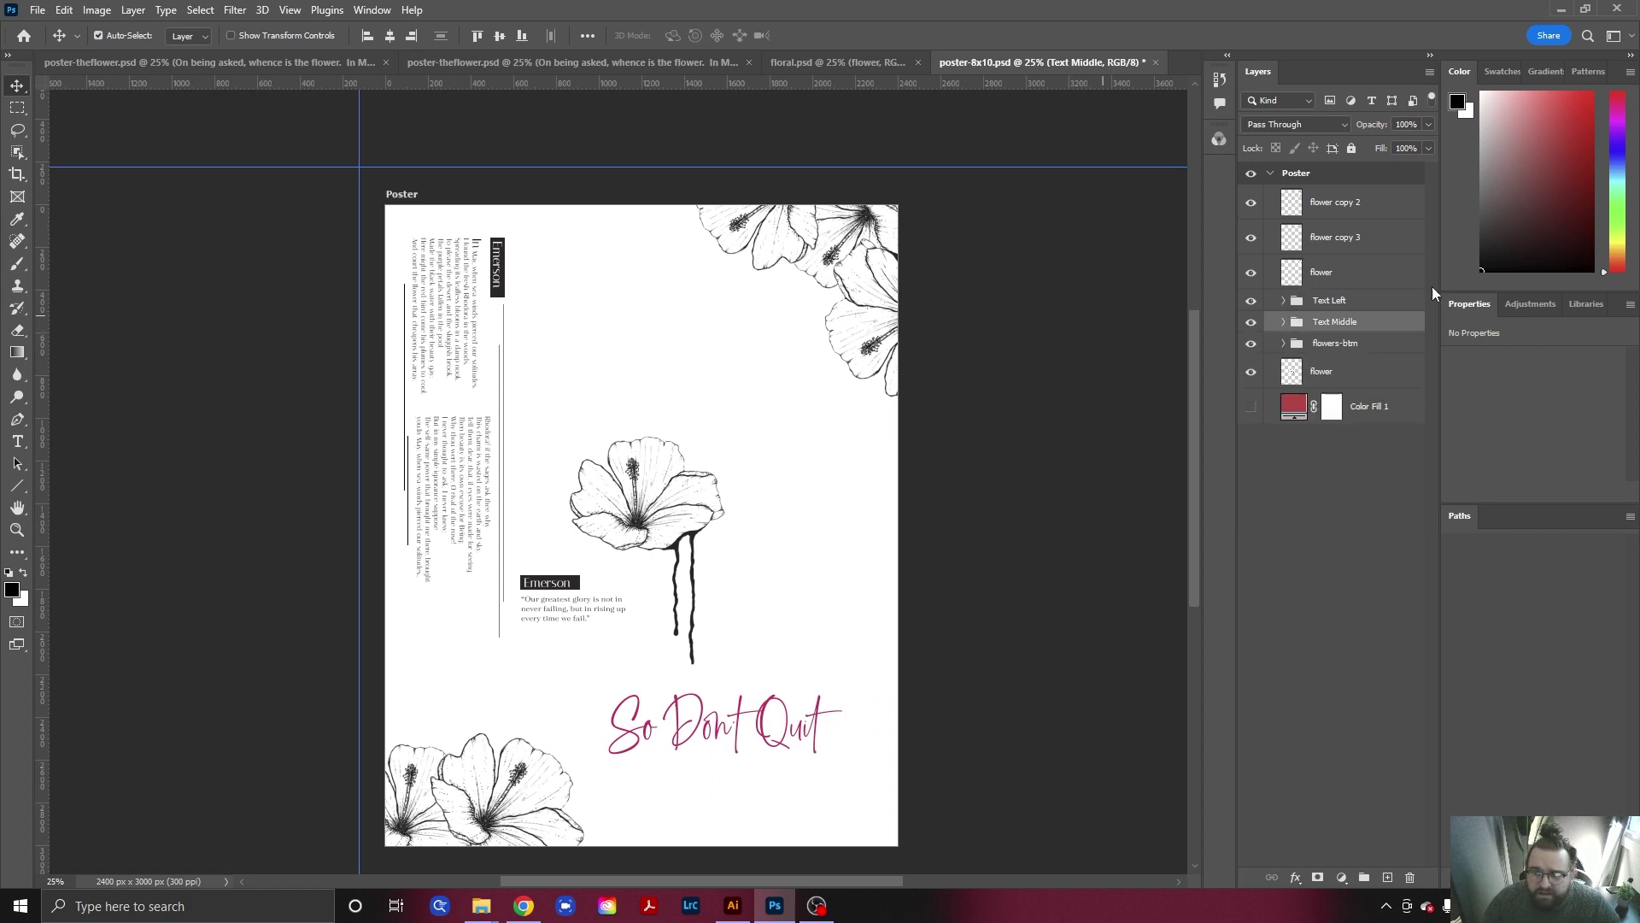
Group the three upper-right flower layers and name the group "flowers-top".
{"action": "left_click", "coordinate": [1331, 273]}
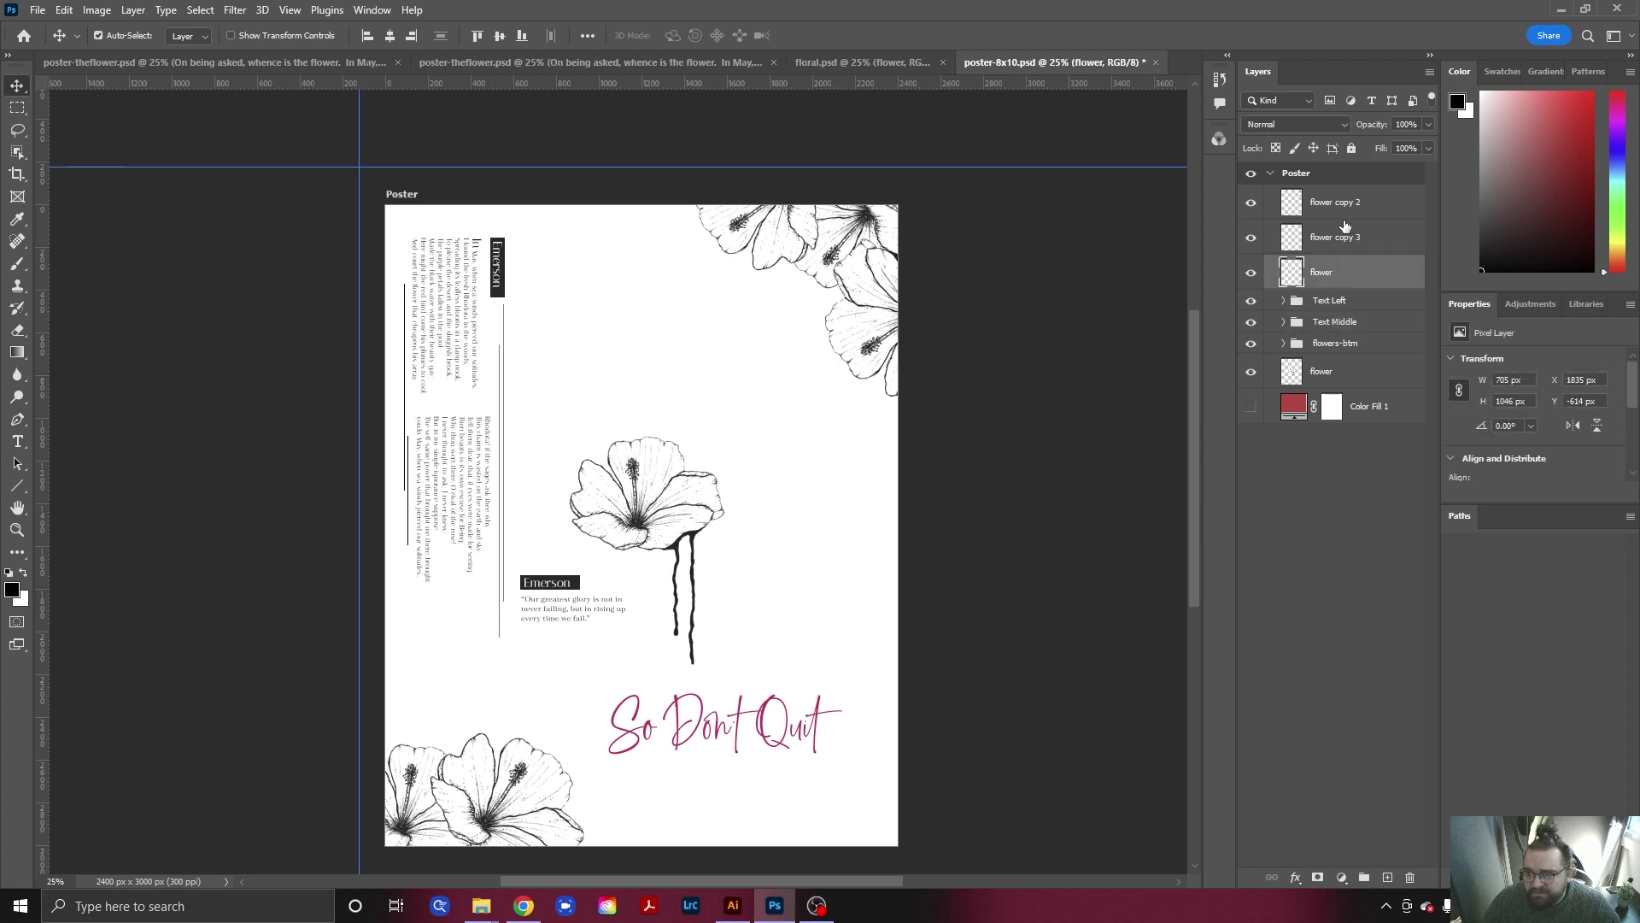
{"action": "left_click", "coordinate": [1251, 273]}
{"action": "left_click", "coordinate": [1251, 273]}
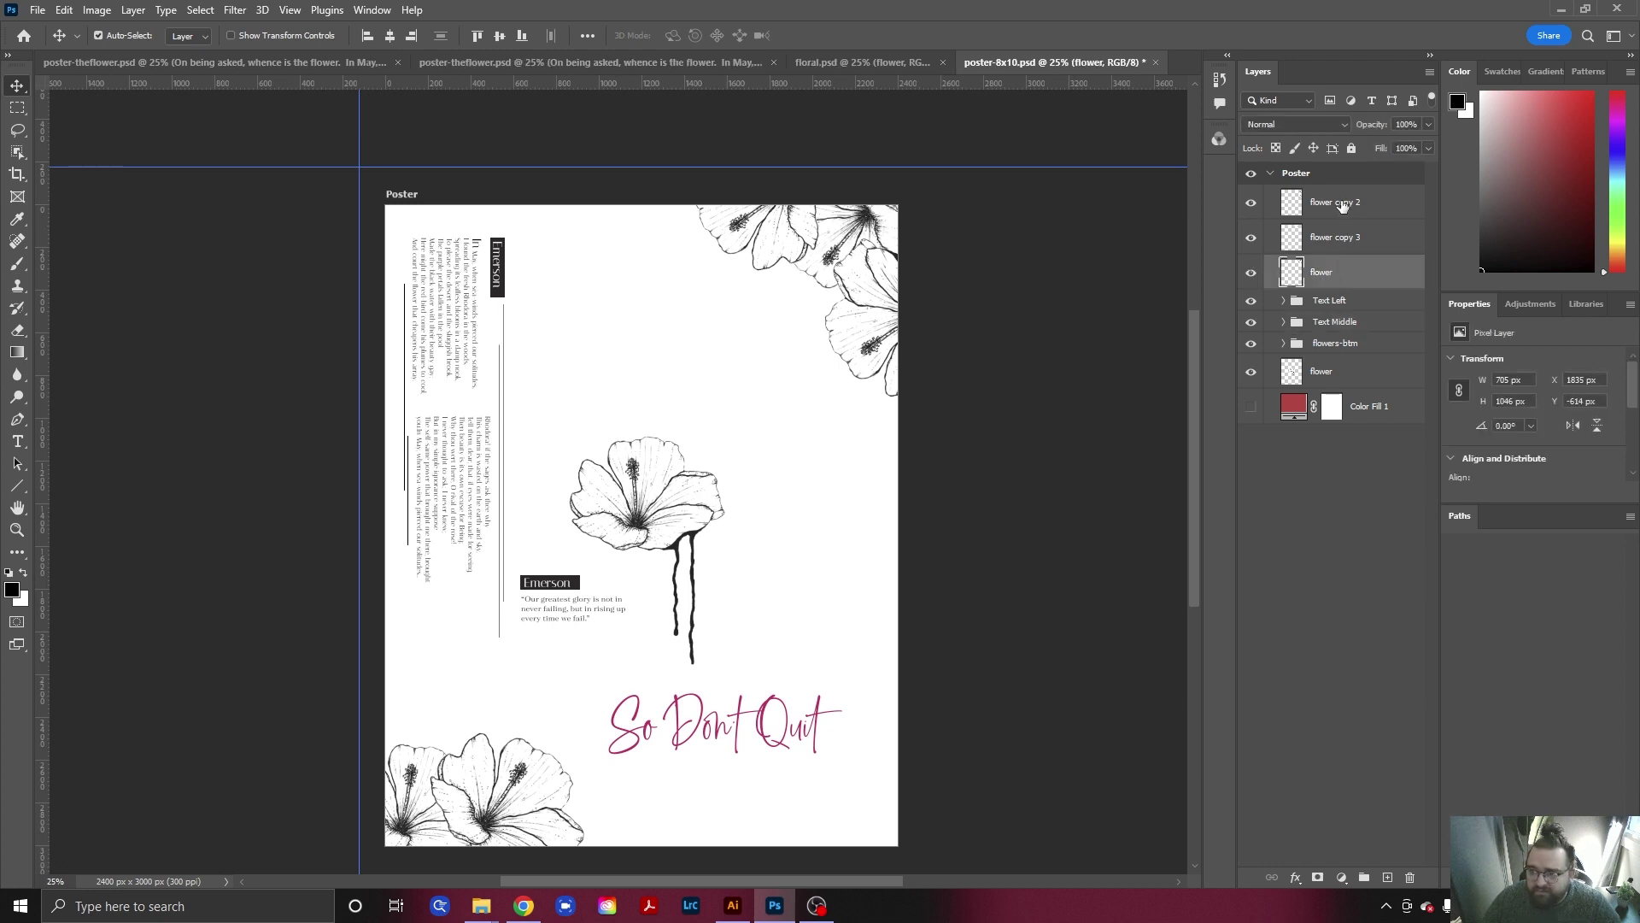
{"action": "left_click", "coordinate": [1343, 205], "text": "shift"}
{"action": "key", "text": "ctrl+g"}
{"action": "double_click", "coordinate": [1329, 196]}
{"action": "type", "text": "flowe"}
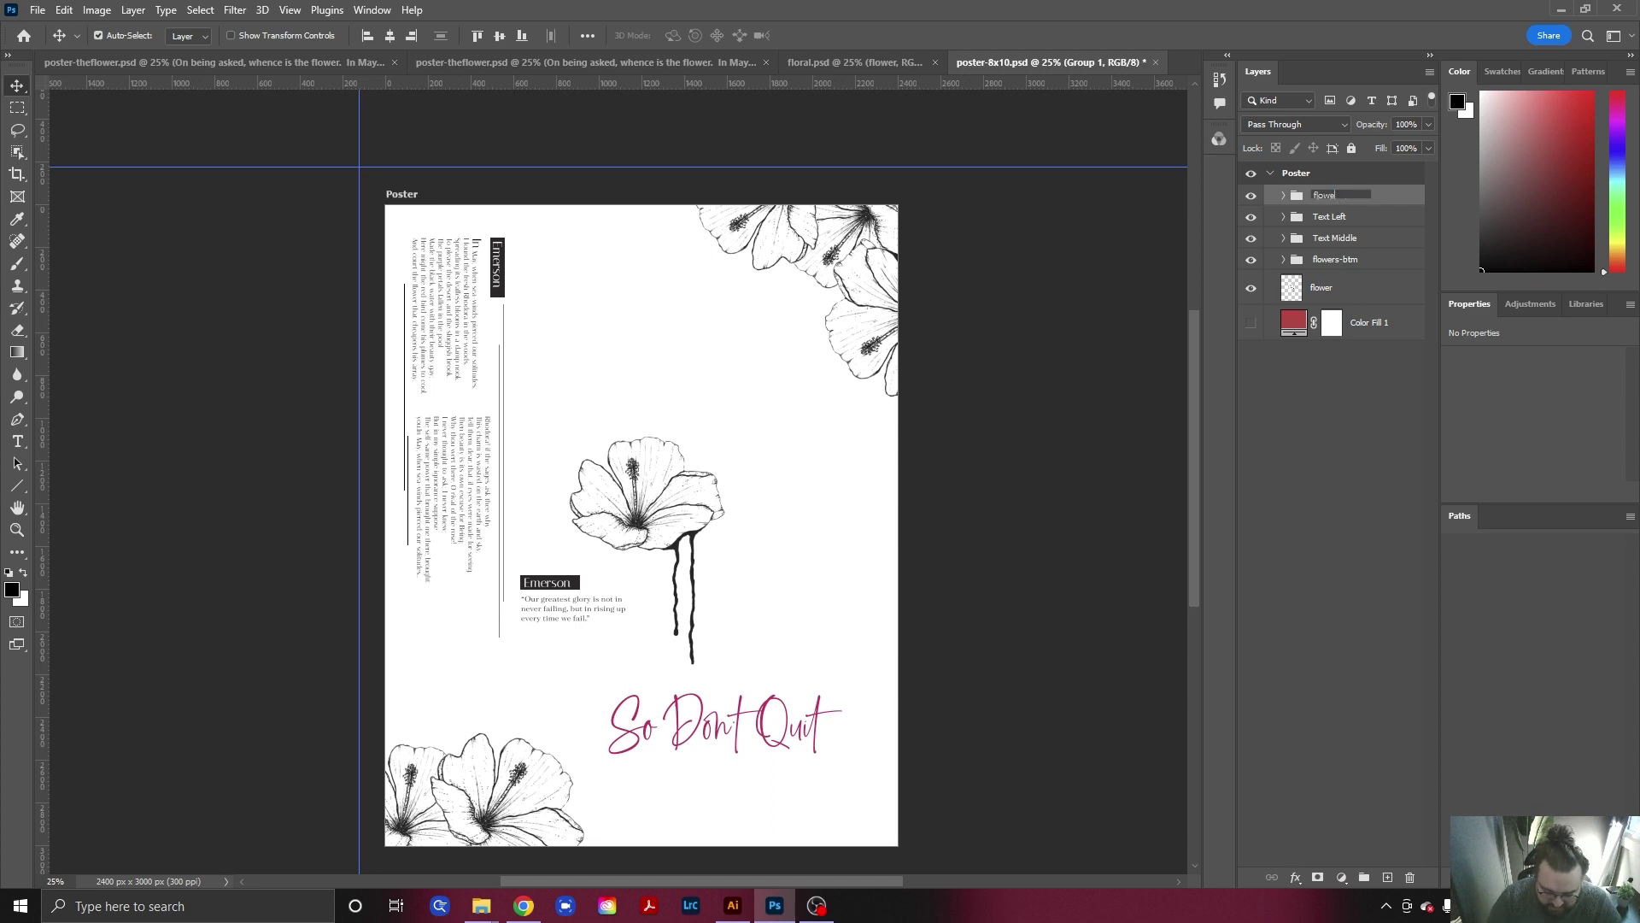
{"action": "type", "text": "rs-top"}
{"action": "key", "text": "Return"}
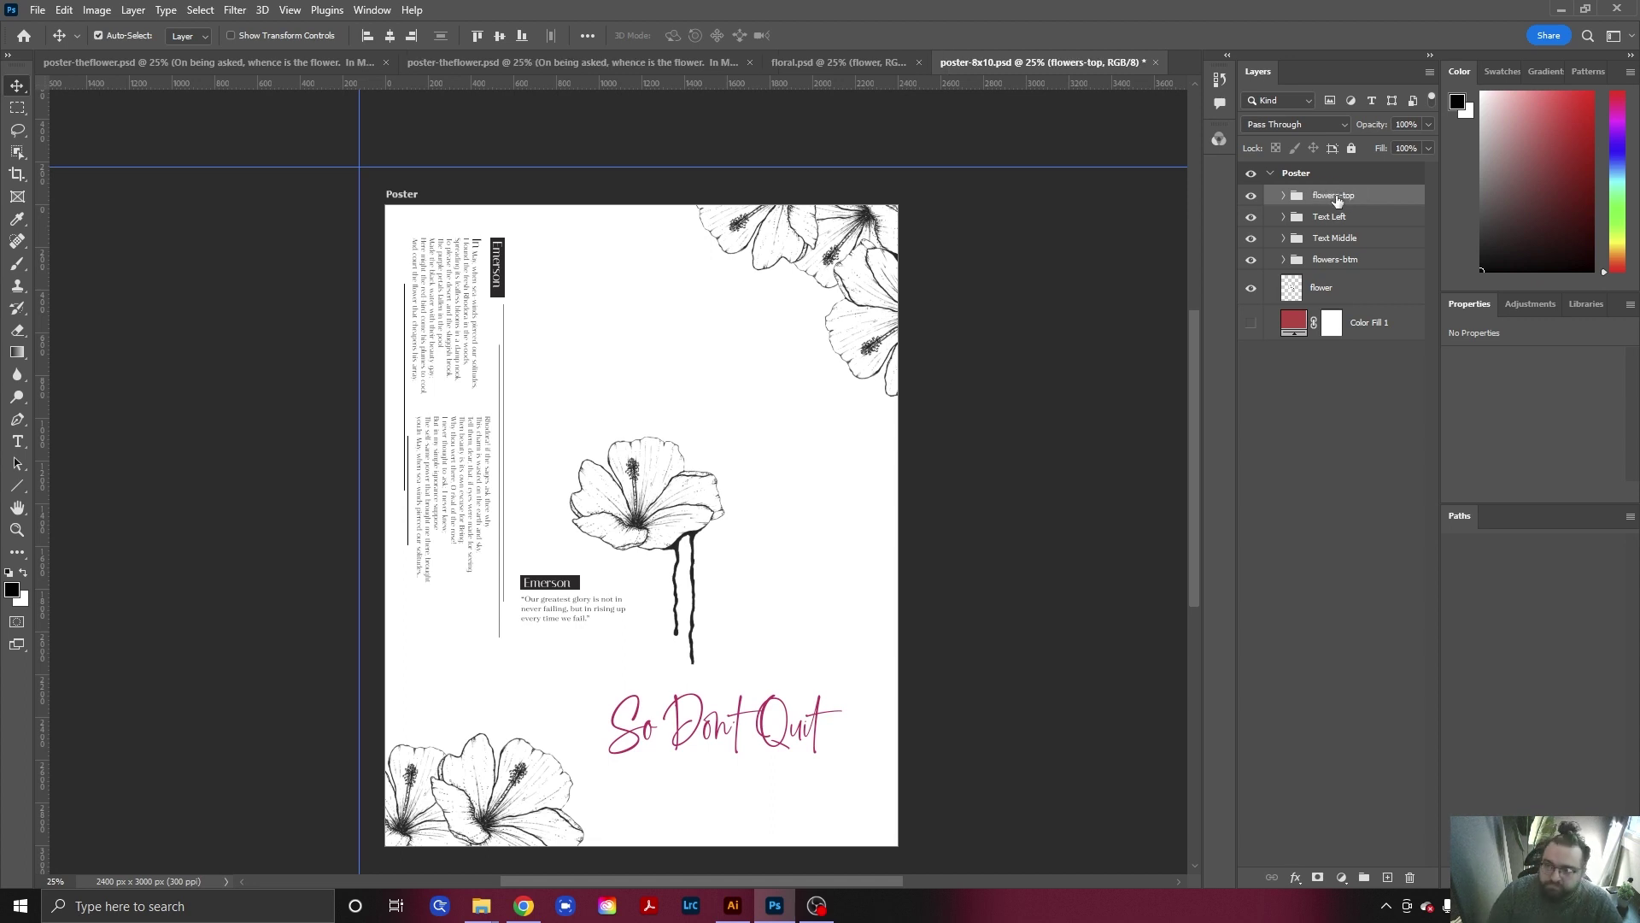
Scale the flowers-top and flowers-btm groups together to about 85%, keeping their lower-left corner fixed.
{"action": "key", "text": "ctrl+t"}
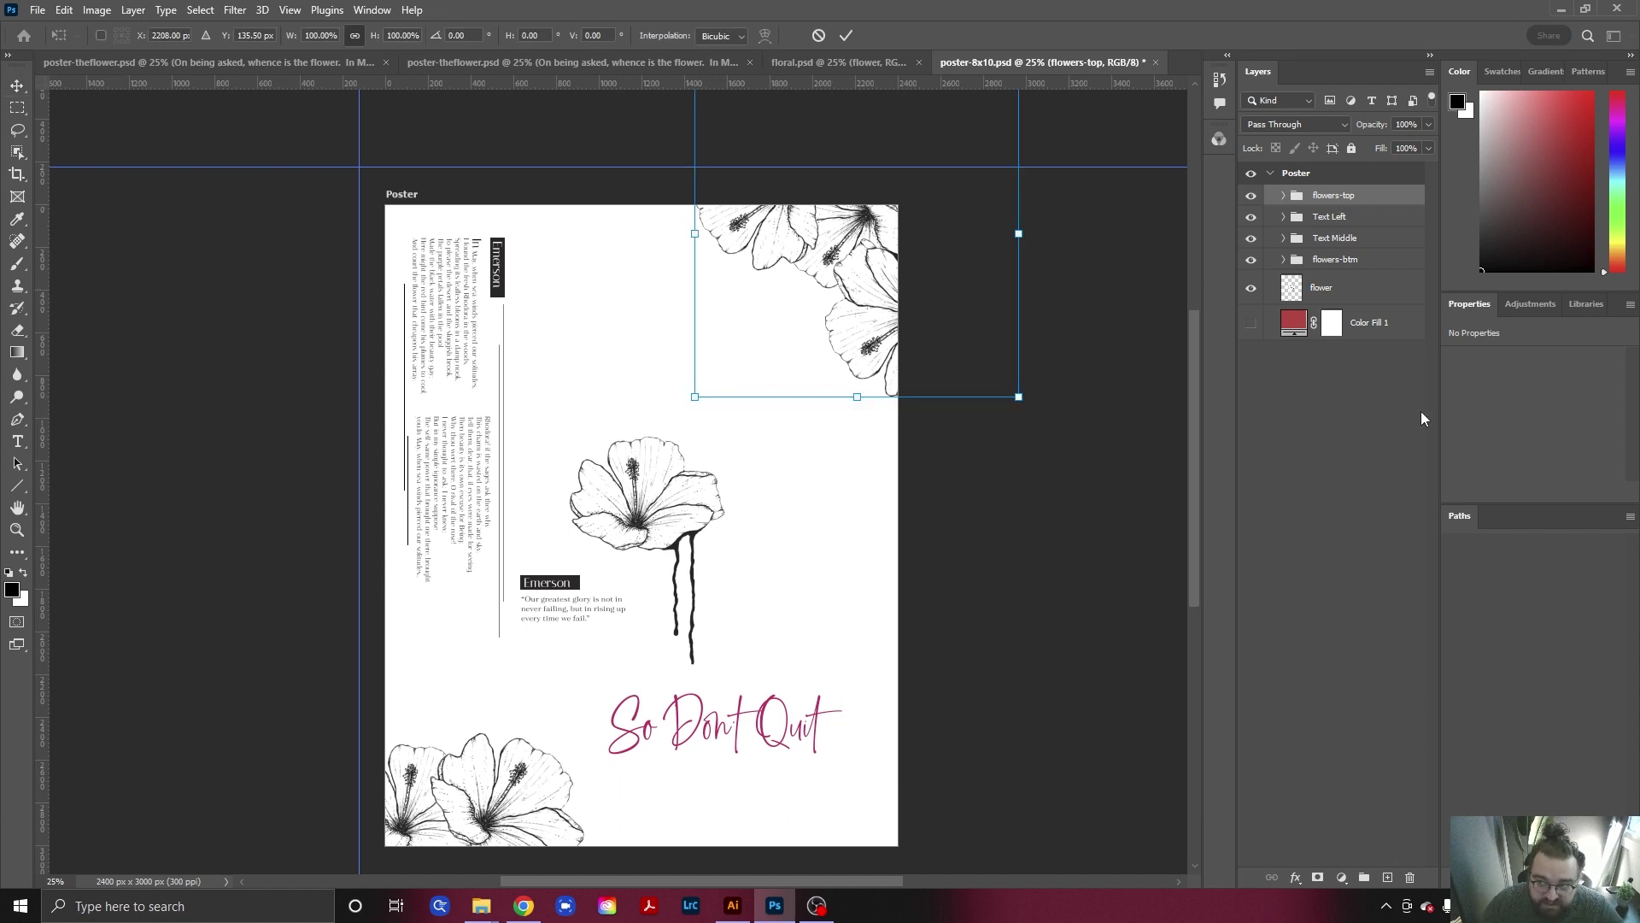
{"action": "left_click", "coordinate": [1343, 261], "text": "ctrl"}
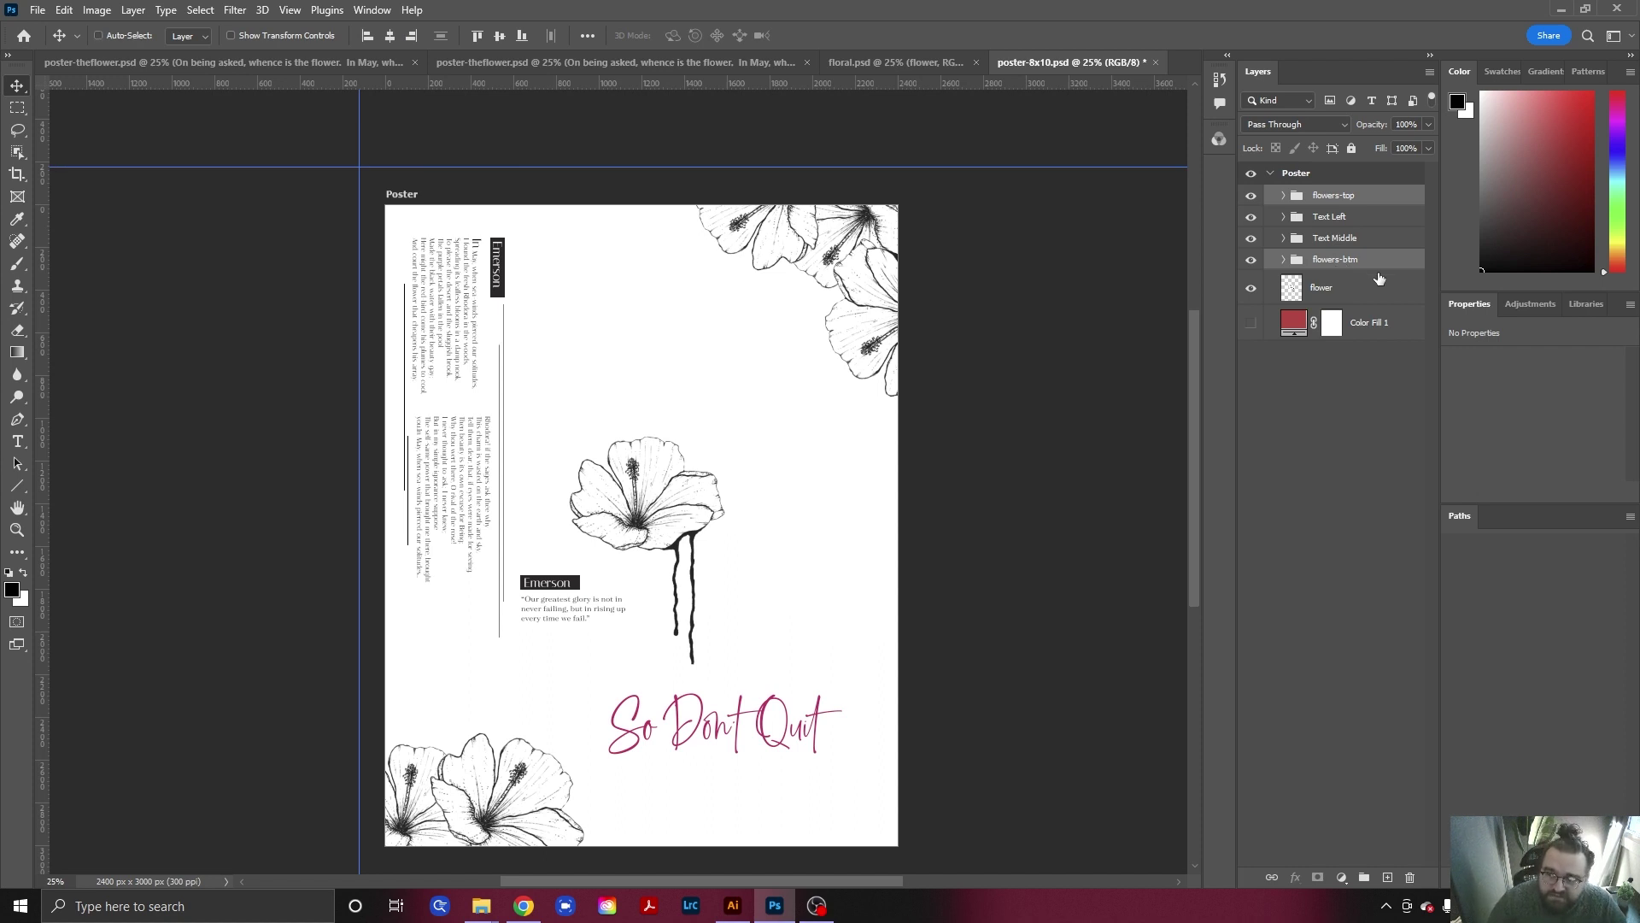
{"action": "key", "text": "ctrl+t"}
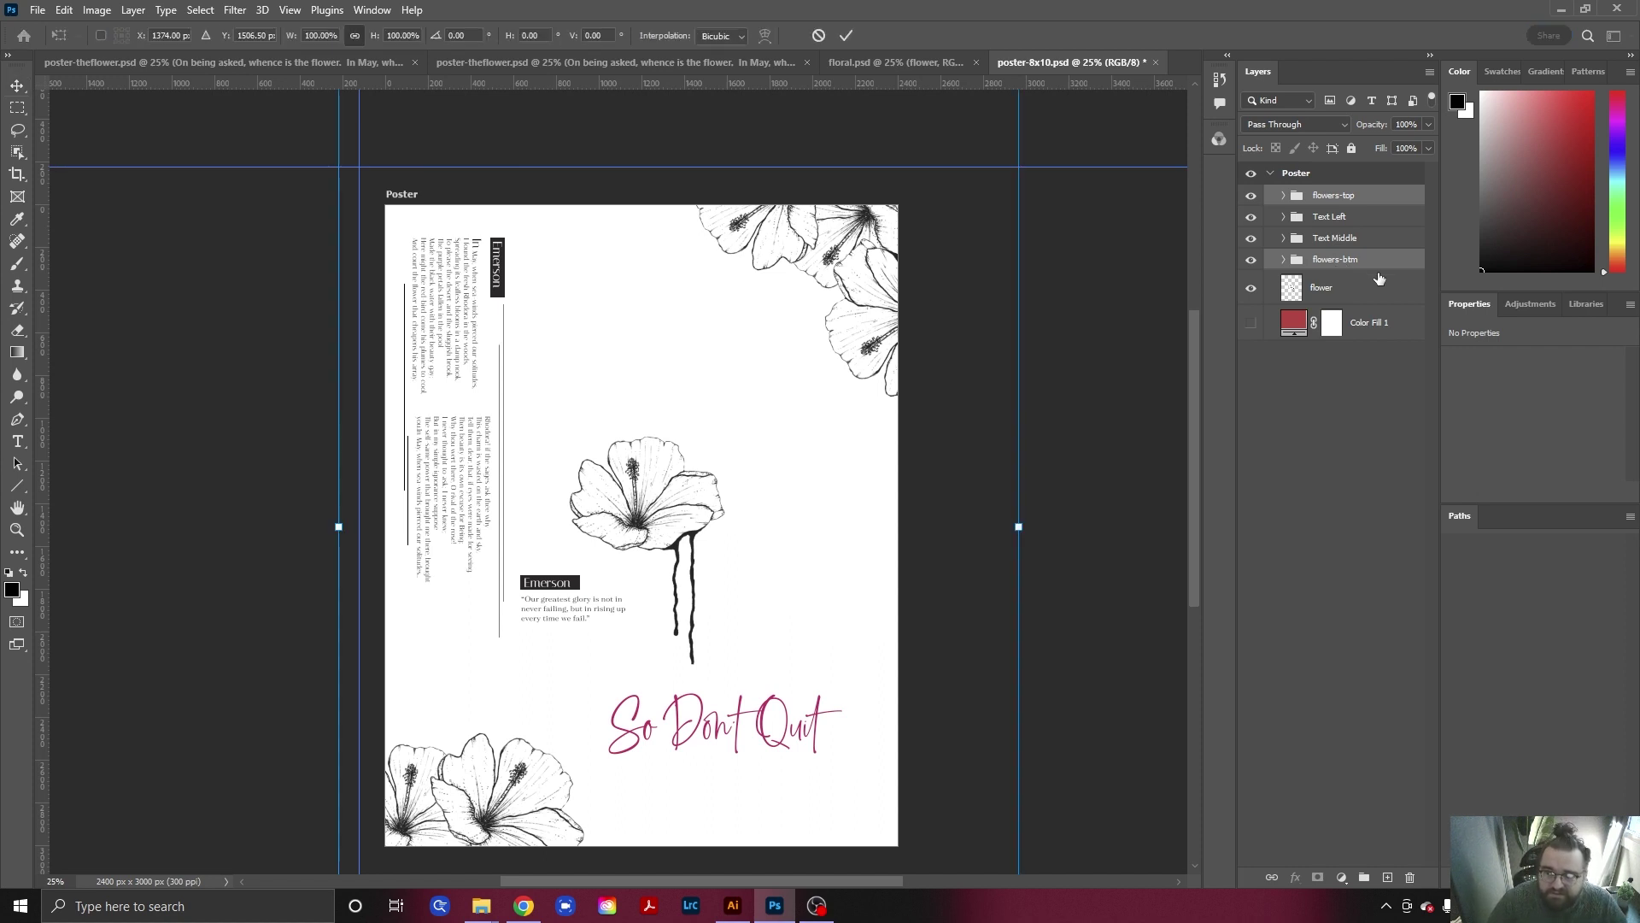
{"action": "scroll", "coordinate": [1019, 263], "scroll_direction": "up", "scroll_amount": 1}
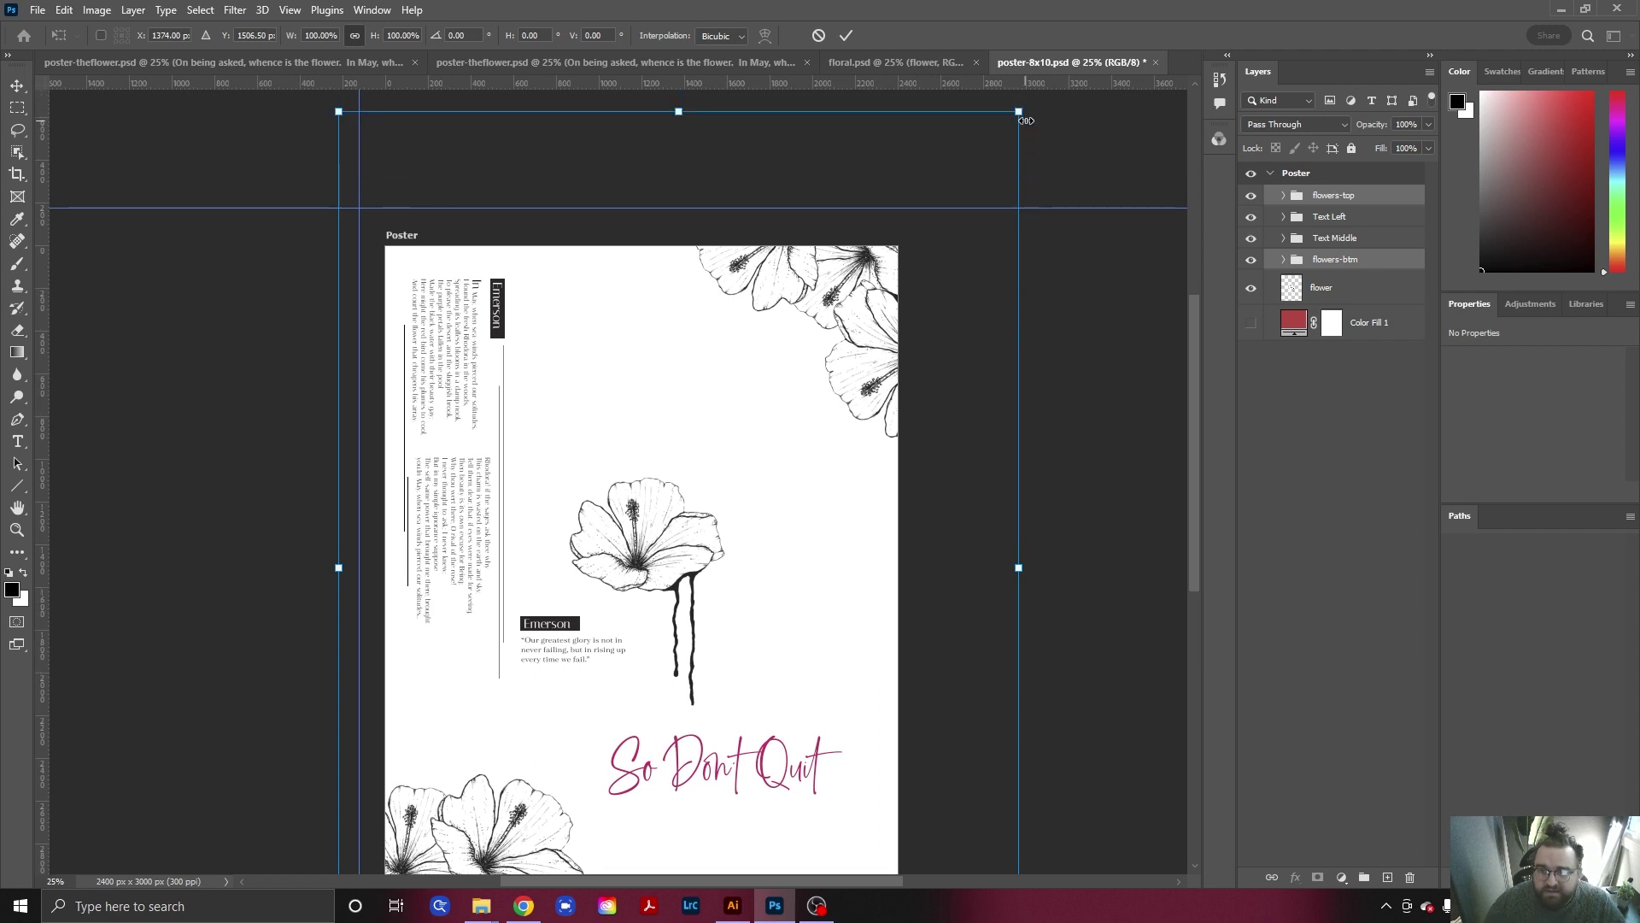
{"action": "left_click_drag", "start_coordinate": [1019, 111], "coordinate": [925, 212]}
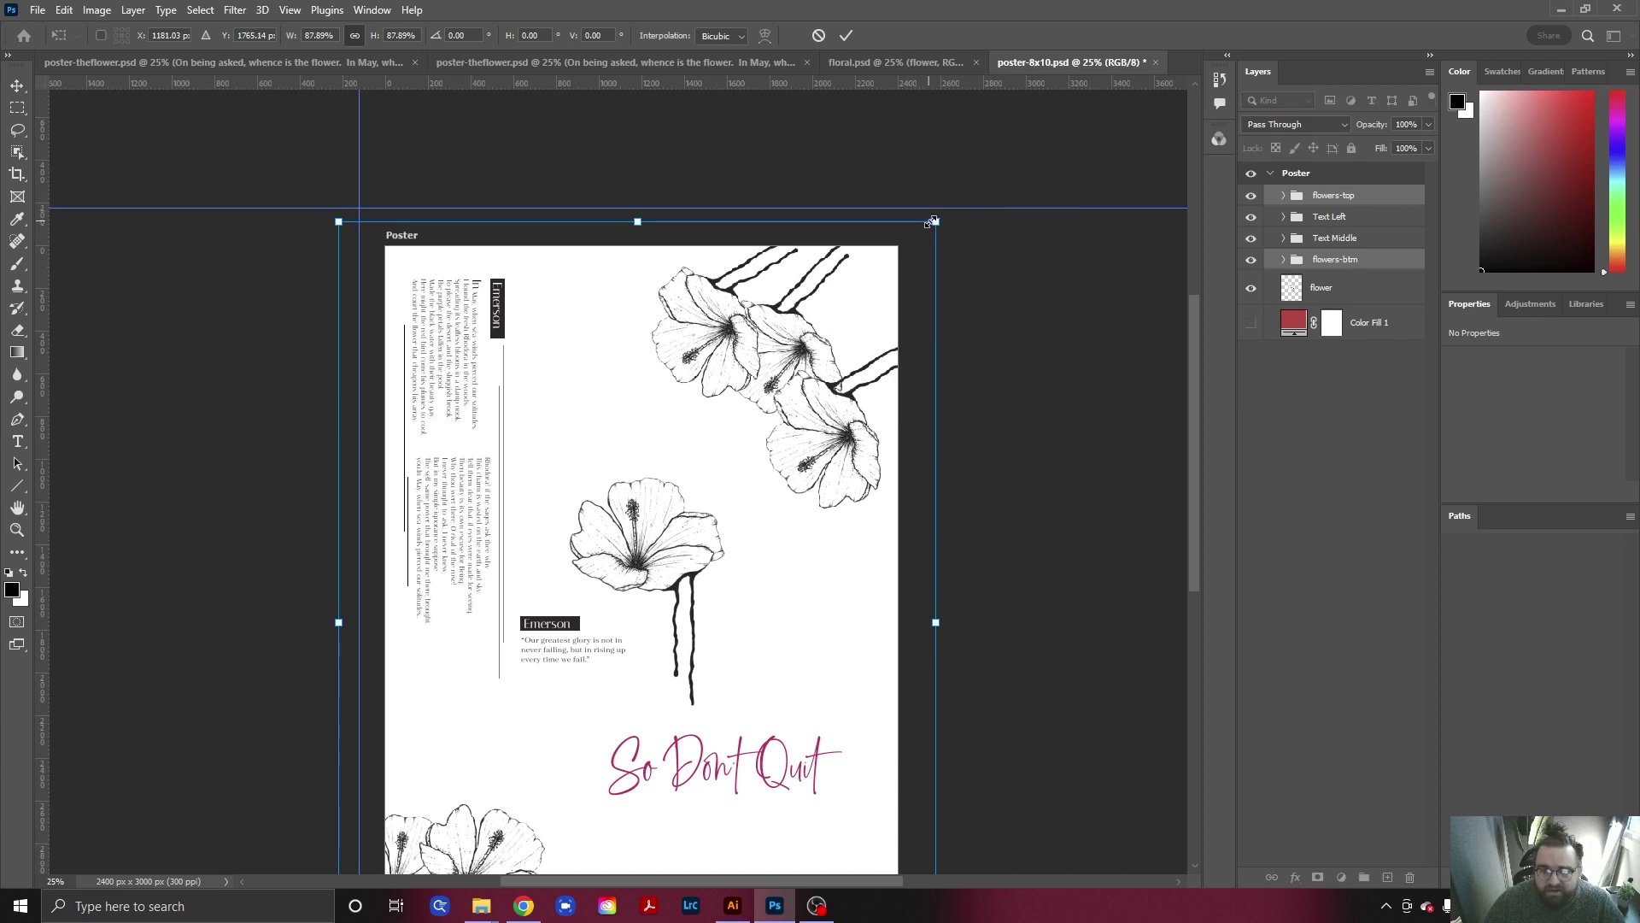
{"action": "left_click_drag", "start_coordinate": [937, 223], "coordinate": [917, 246]}
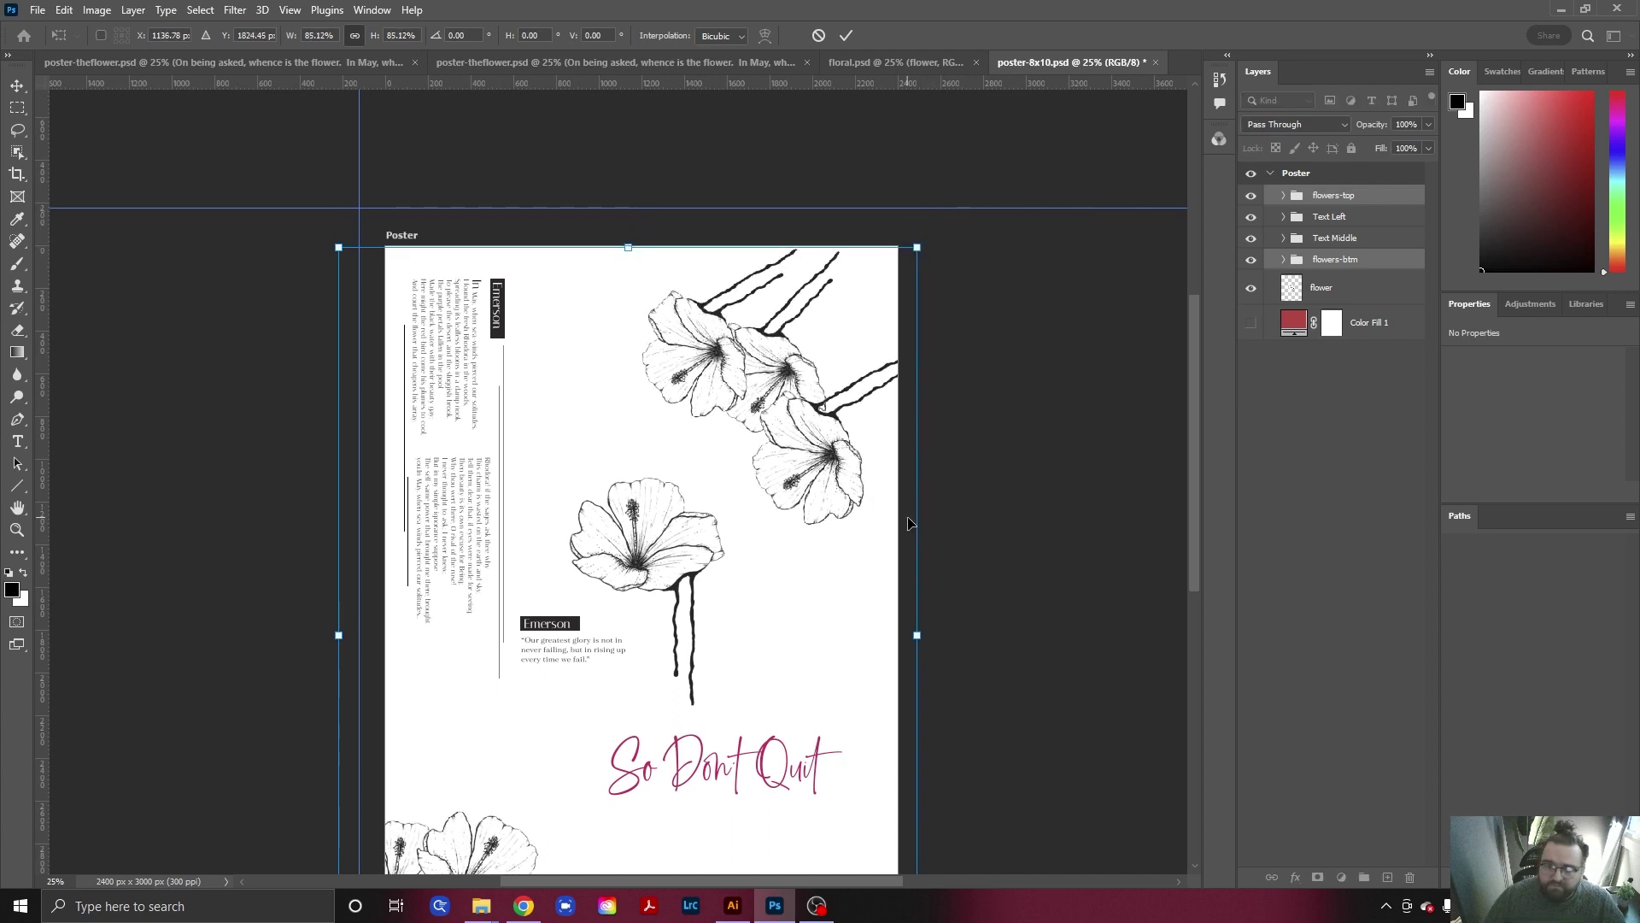
{"action": "key", "text": "Return"}
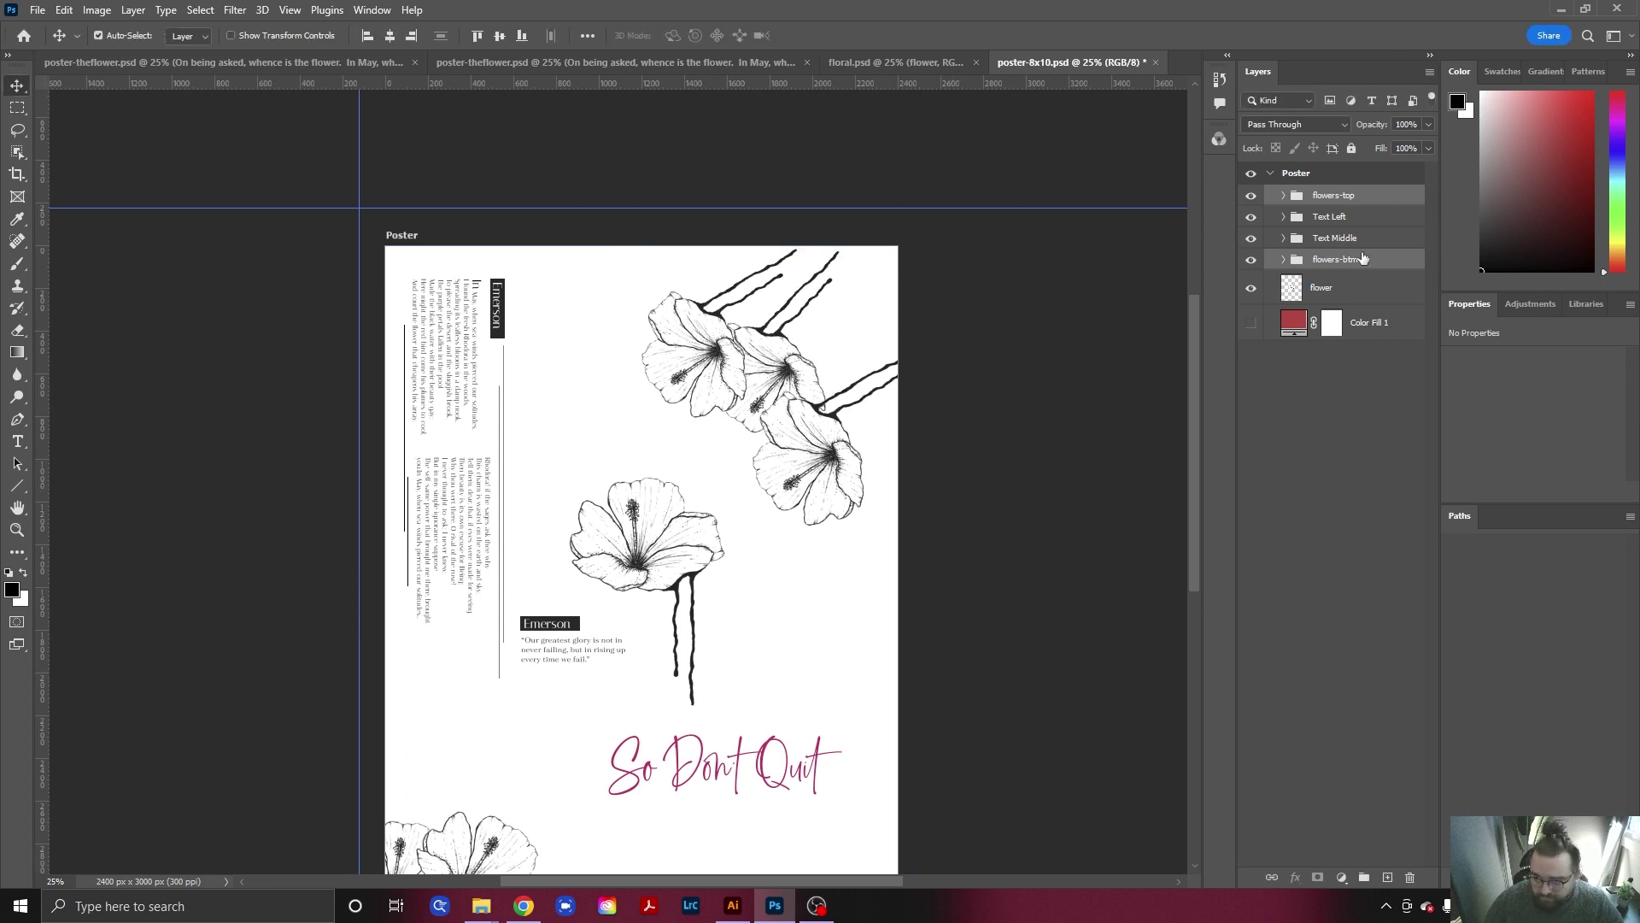
Move the flowers-top group back into the upper-right page corner and nudge its lowest flower slightly down and left.
{"action": "left_click", "coordinate": [1364, 262], "text": "ctrl"}
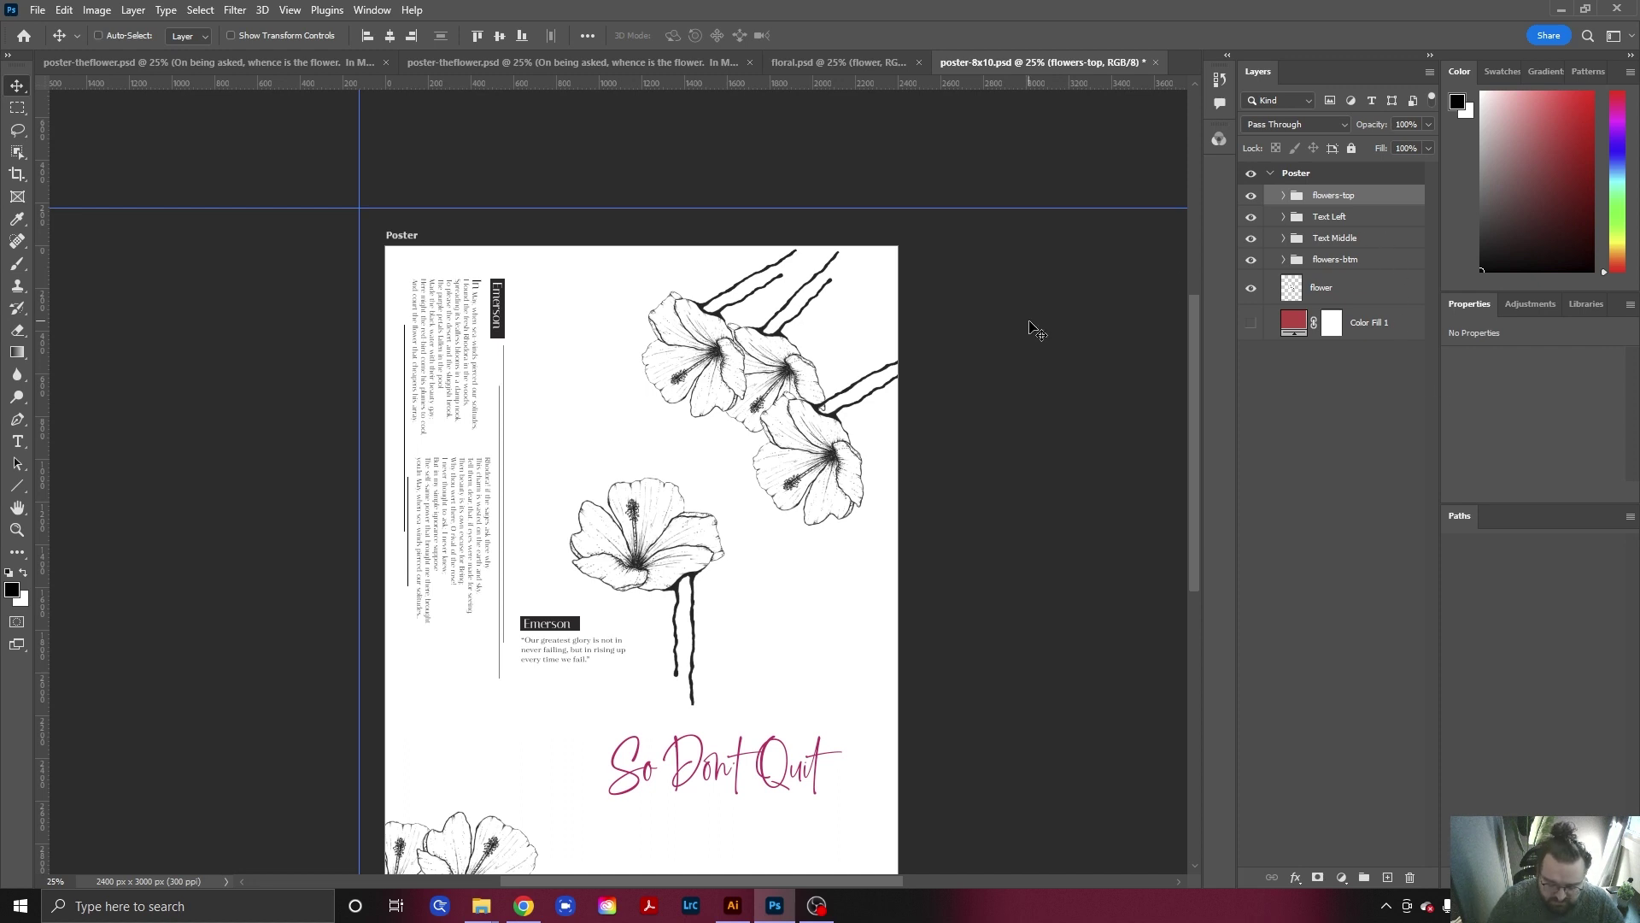
{"action": "key", "text": "ctrl+t"}
{"action": "left_click_drag", "start_coordinate": [755, 379], "coordinate": [863, 316]}
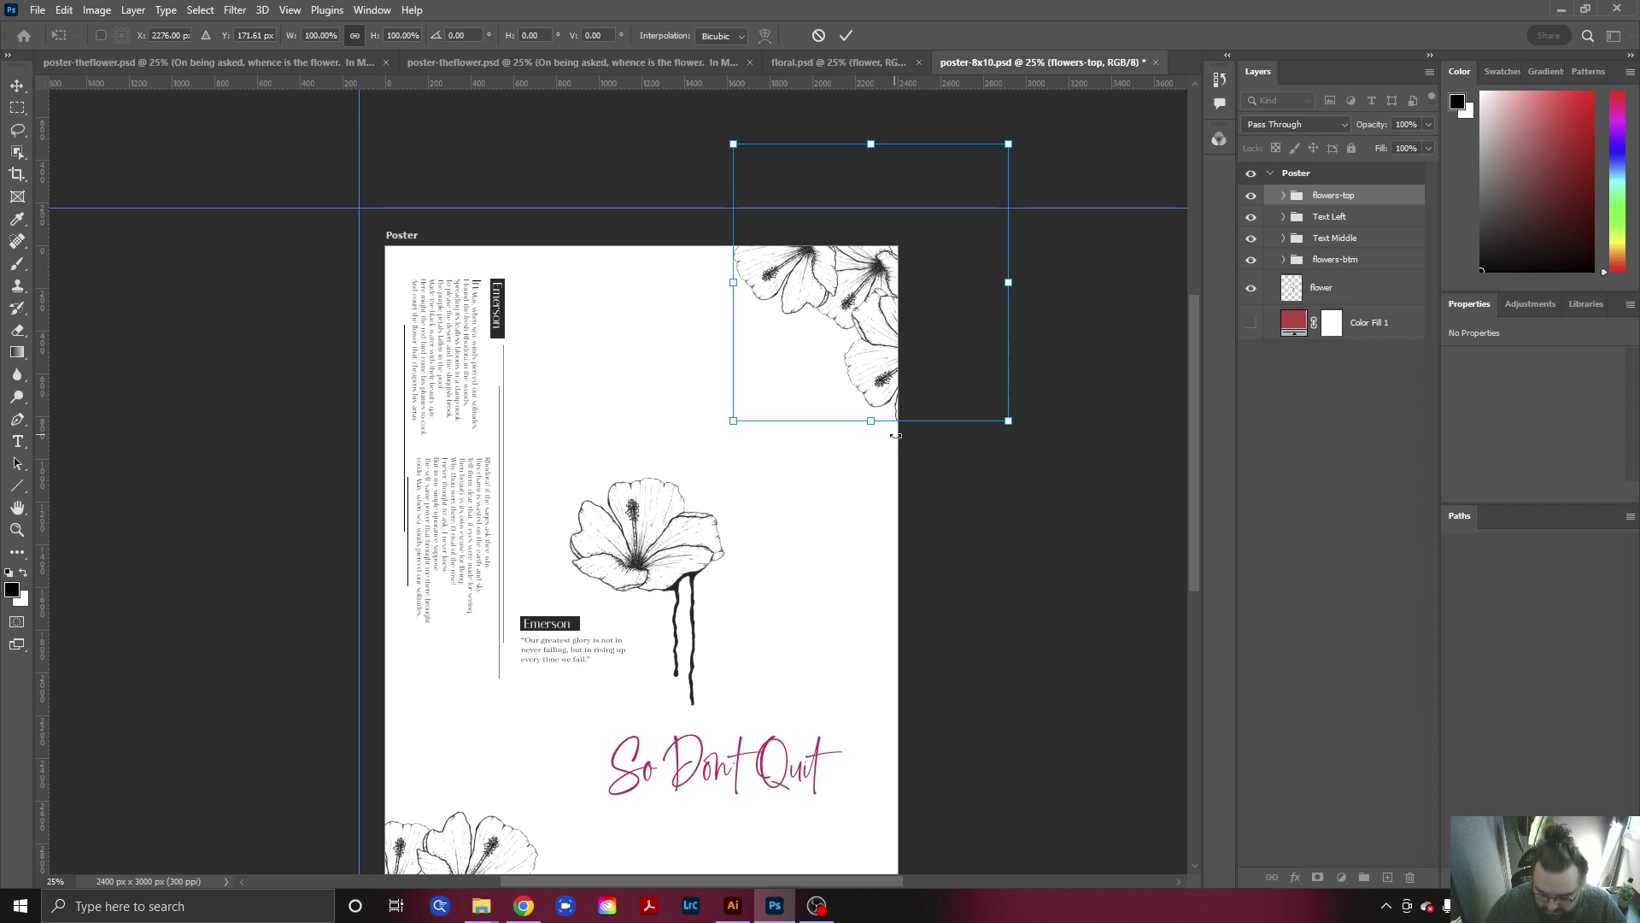
{"action": "key", "text": "Return"}
{"action": "left_click", "coordinate": [886, 380]}
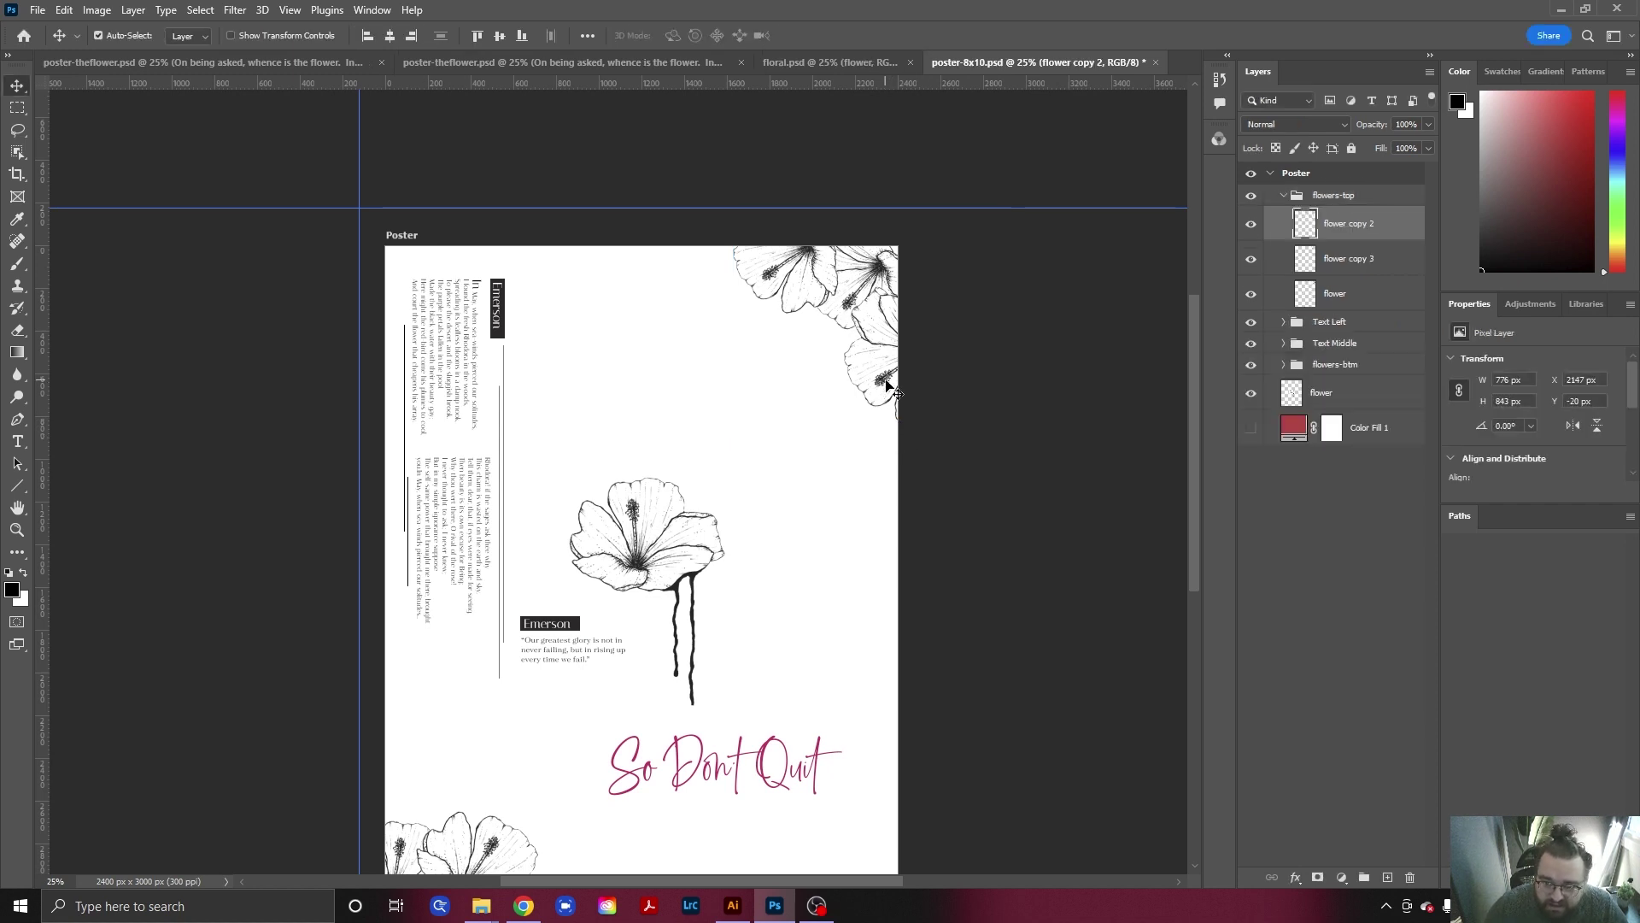
{"action": "left_click_drag", "start_coordinate": [886, 380], "coordinate": [878, 388]}
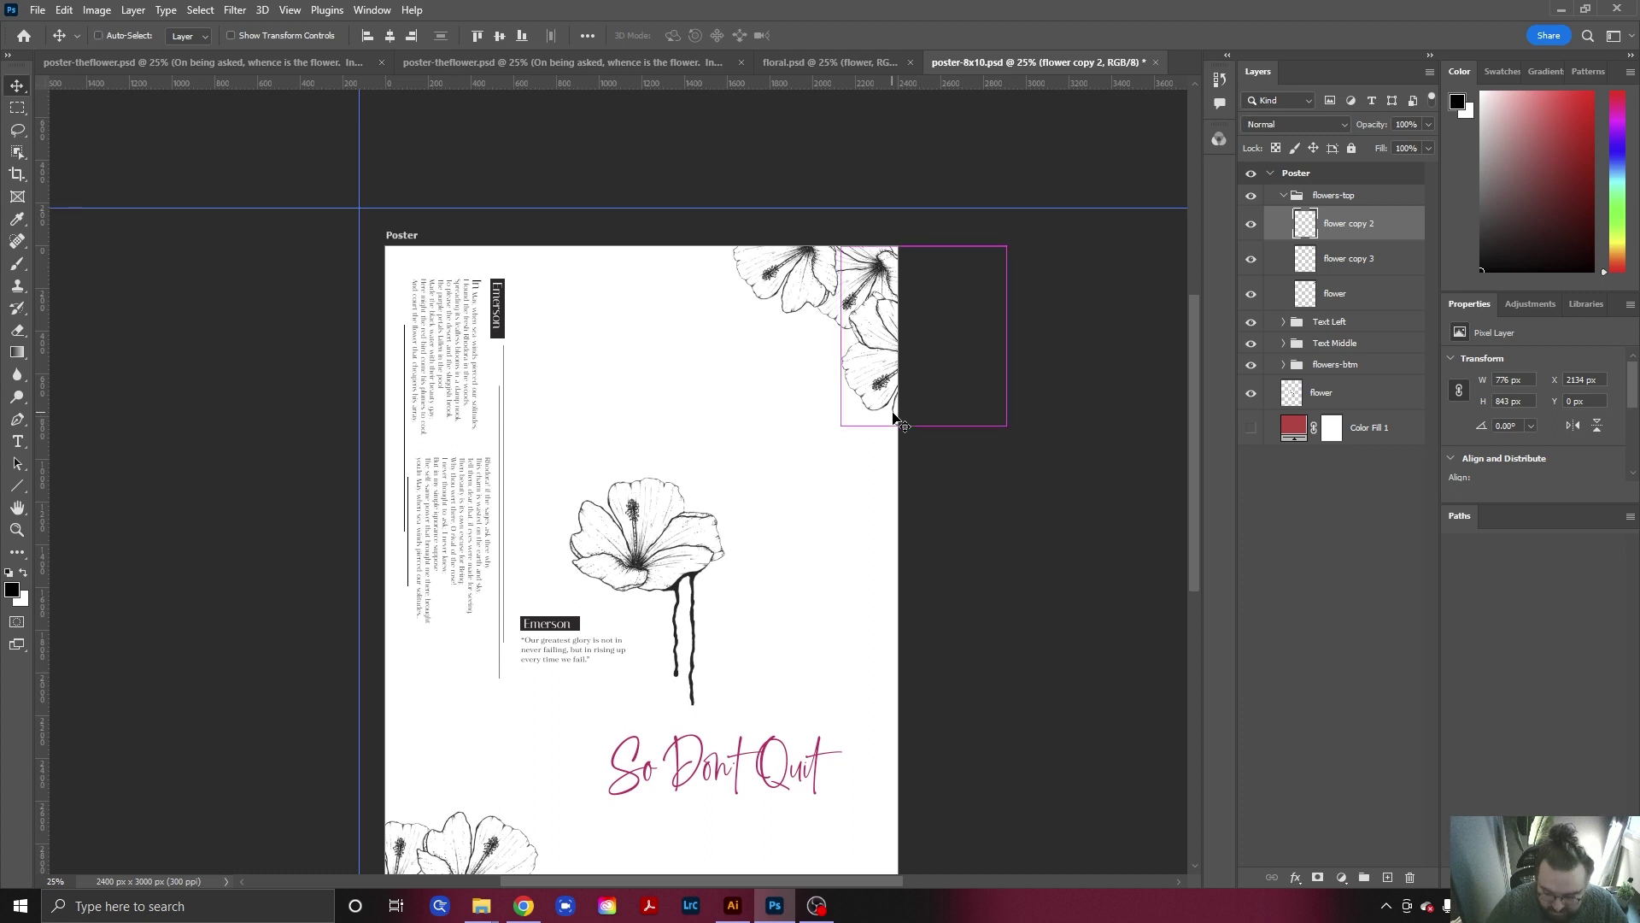
Scale the lowest flower of the flowers-top group to about 104%, extending it down and left from the page corner.
{"action": "key", "text": "ctrl+t"}
{"action": "left_click_drag", "start_coordinate": [840, 423], "coordinate": [833, 432]}
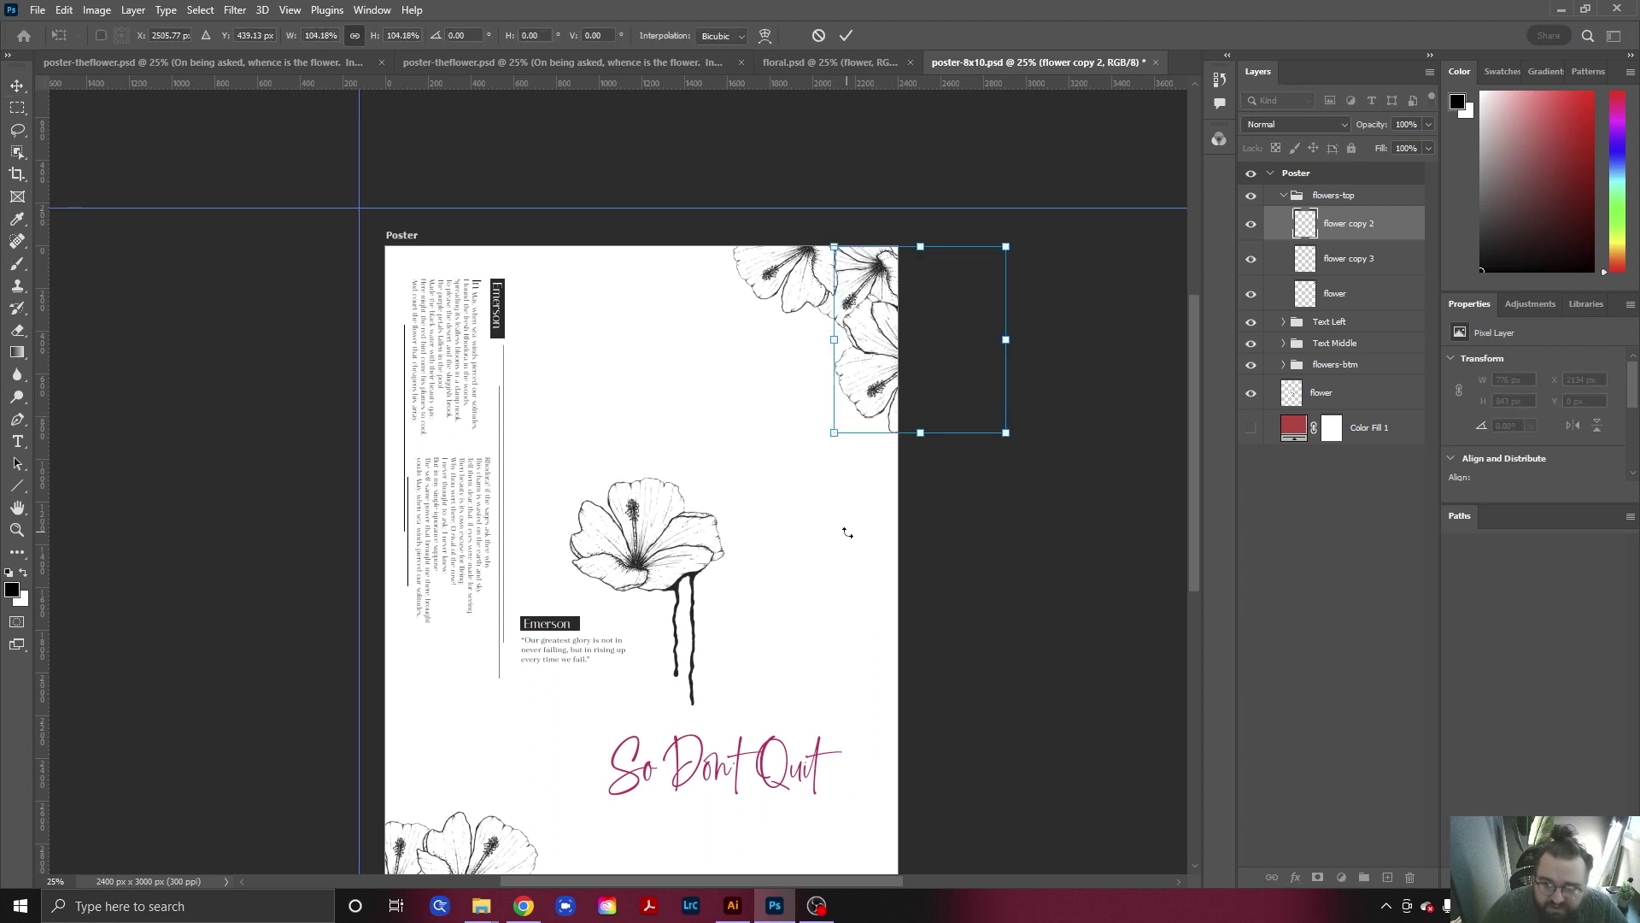
{"action": "key", "text": "Return"}
{"action": "scroll", "coordinate": [842, 521], "scroll_direction": "down", "scroll_amount": 1}
{"action": "scroll", "coordinate": [835, 517], "scroll_direction": "down", "scroll_amount": 1}
{"action": "scroll", "coordinate": [837, 523], "scroll_direction": "up", "scroll_amount": 1}
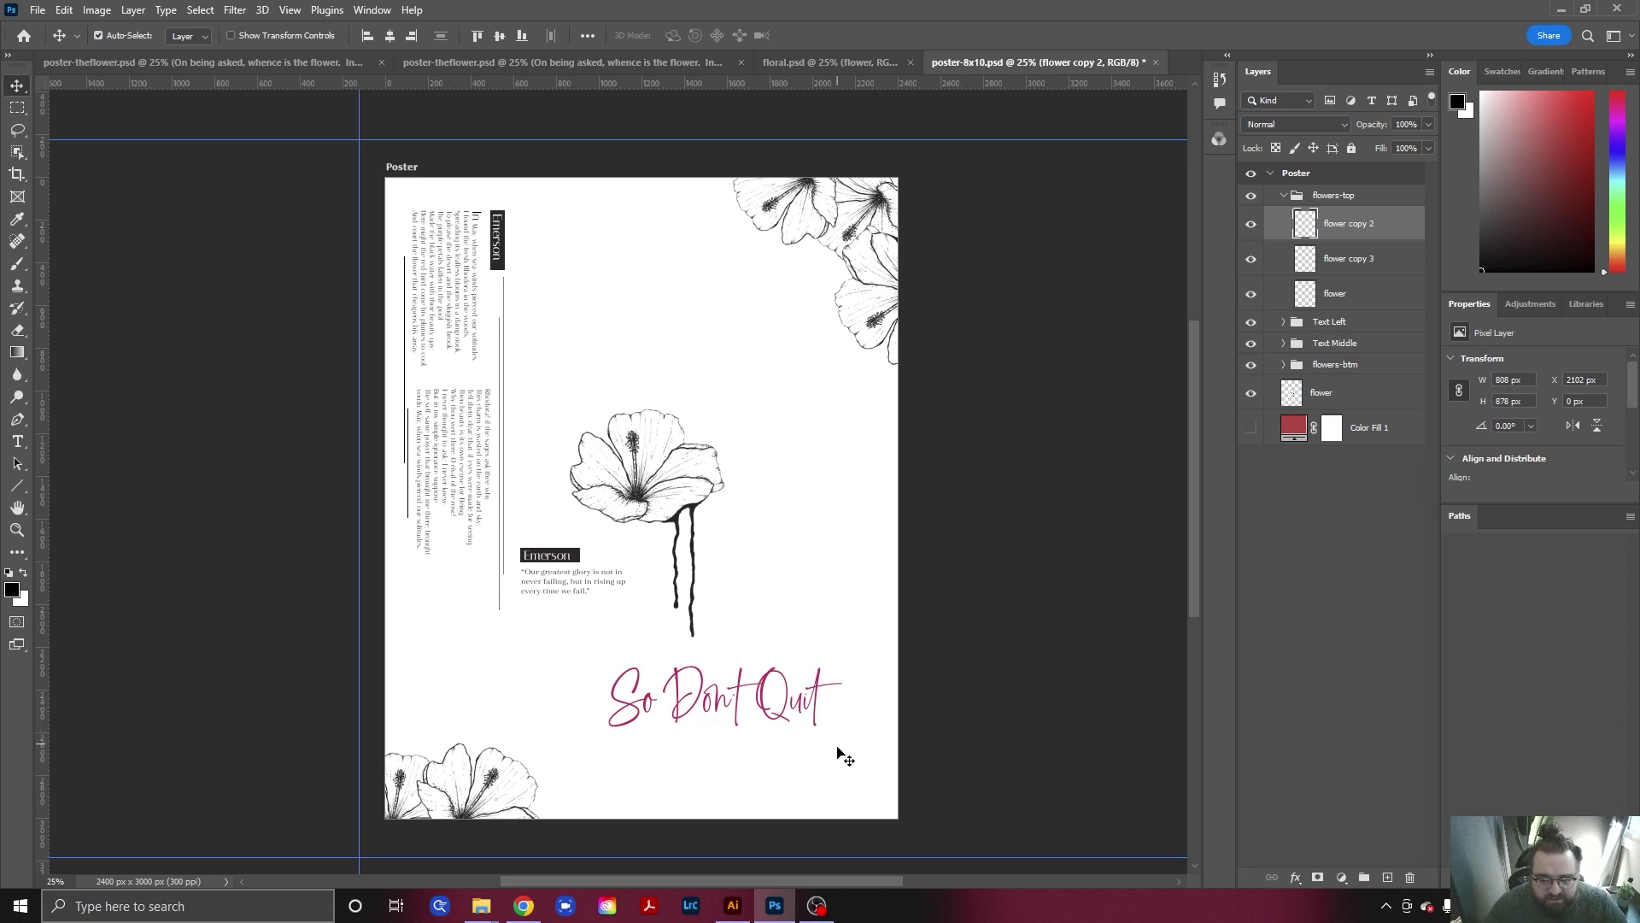
Try to shift the central flower, its Emerson quote and the So Don't Quit script together to the right.
{"action": "left_click_drag", "start_coordinate": [835, 753], "coordinate": [549, 407]}
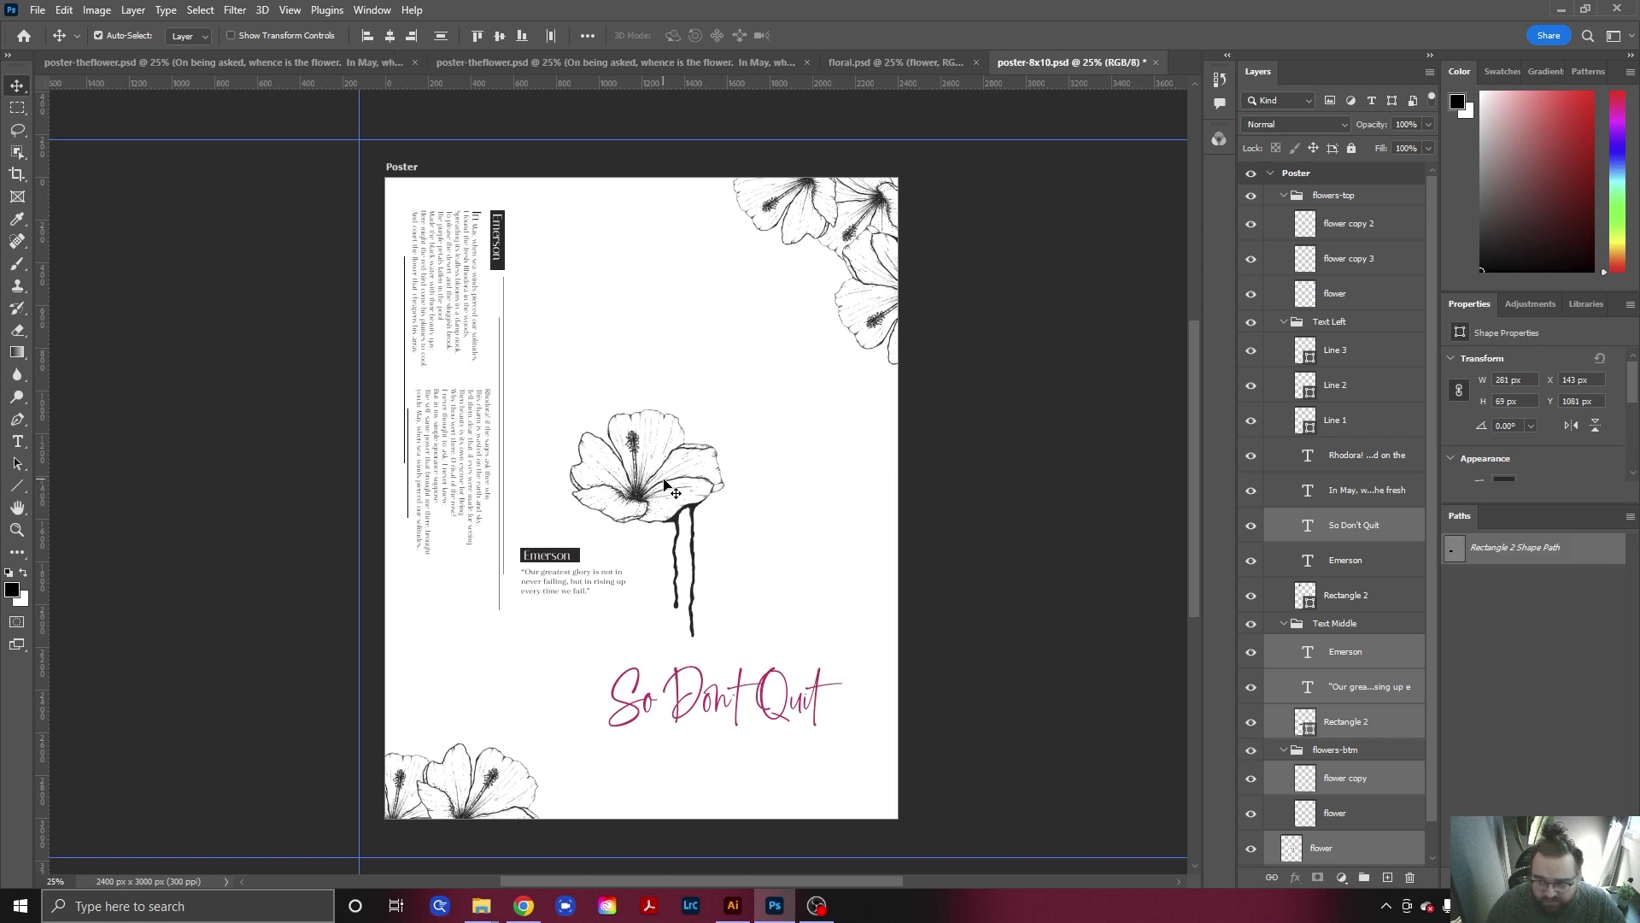
{"action": "key", "text": "ctrl+t"}
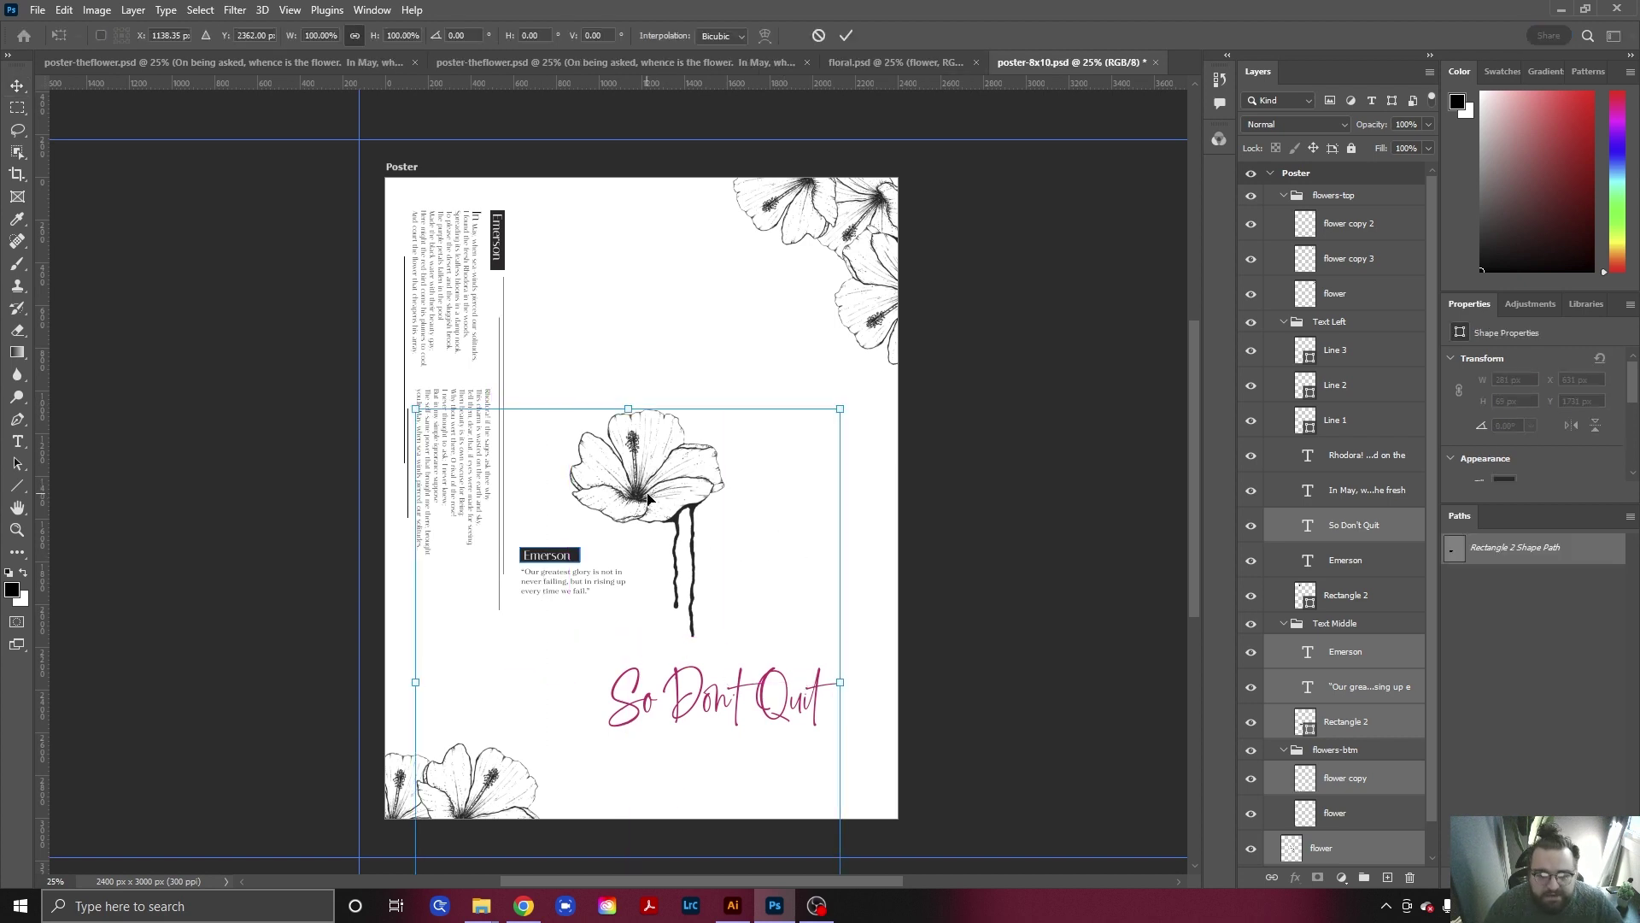
{"action": "left_click_drag", "start_coordinate": [648, 498], "coordinate": [669, 500]}
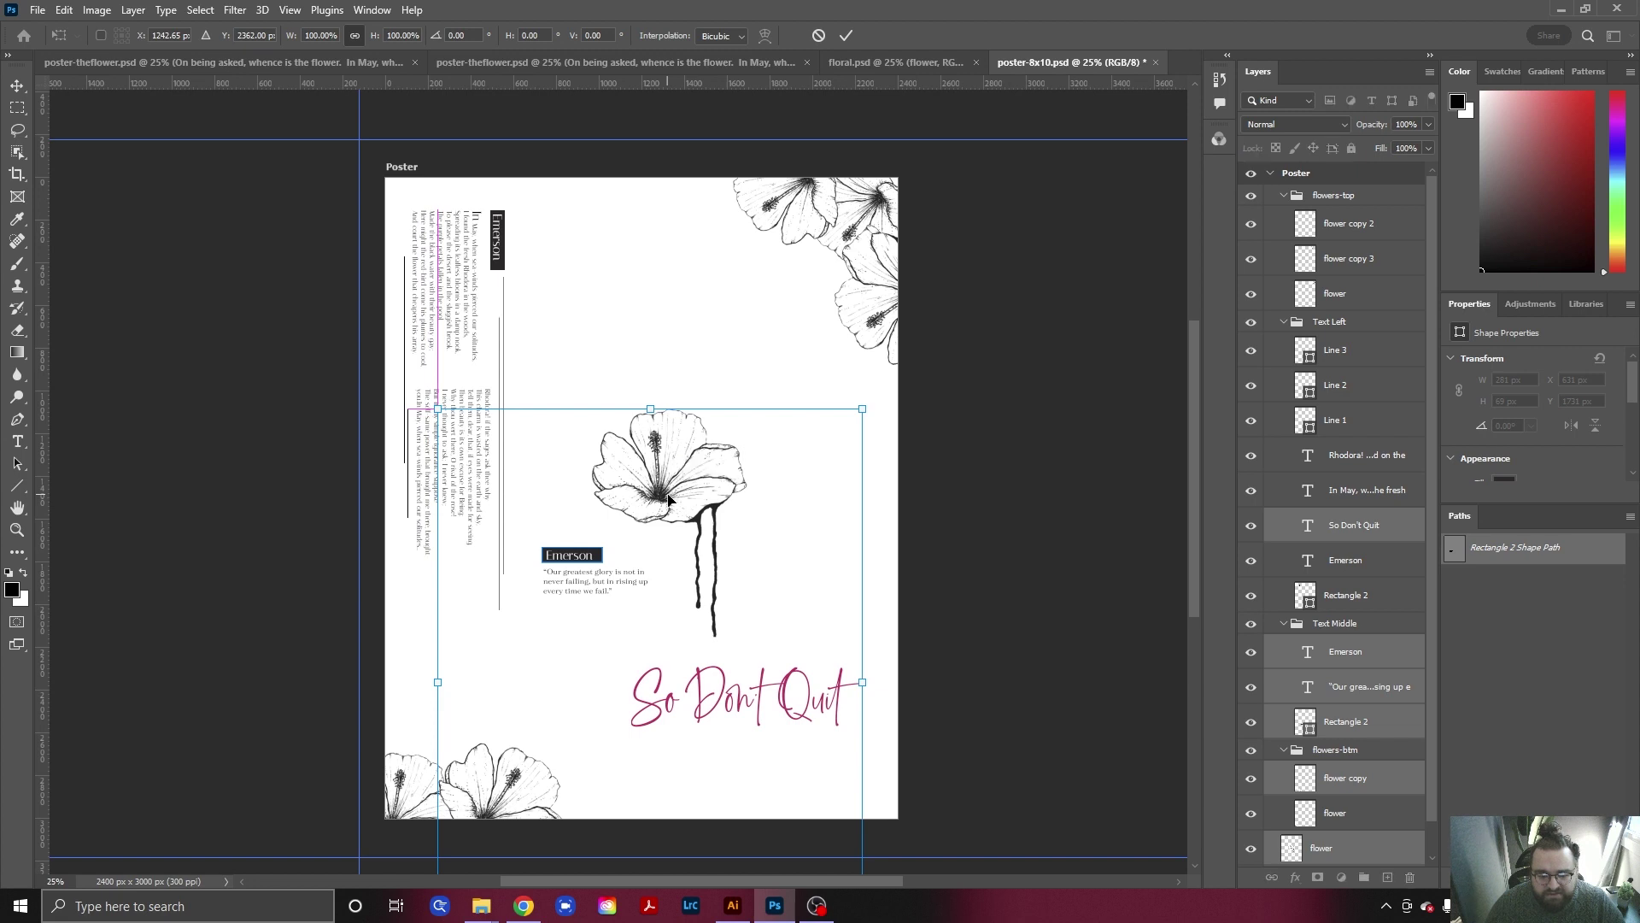
{"action": "key", "text": "ctrl+z"}
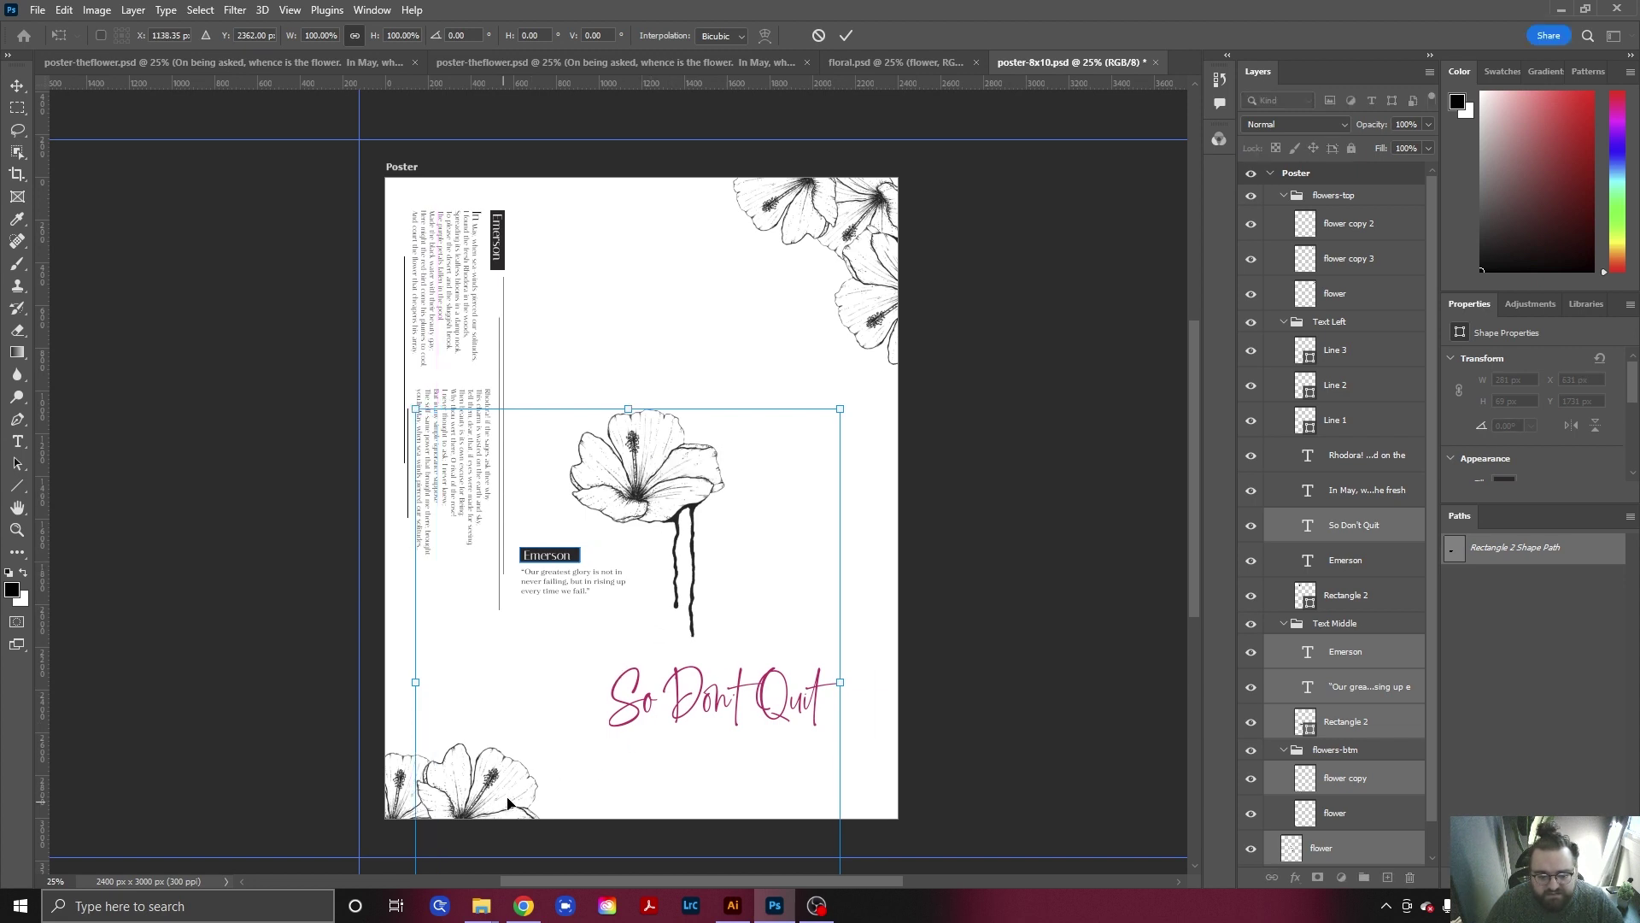
{"action": "scroll", "coordinate": [1374, 560], "scroll_direction": "down", "scroll_amount": 1}
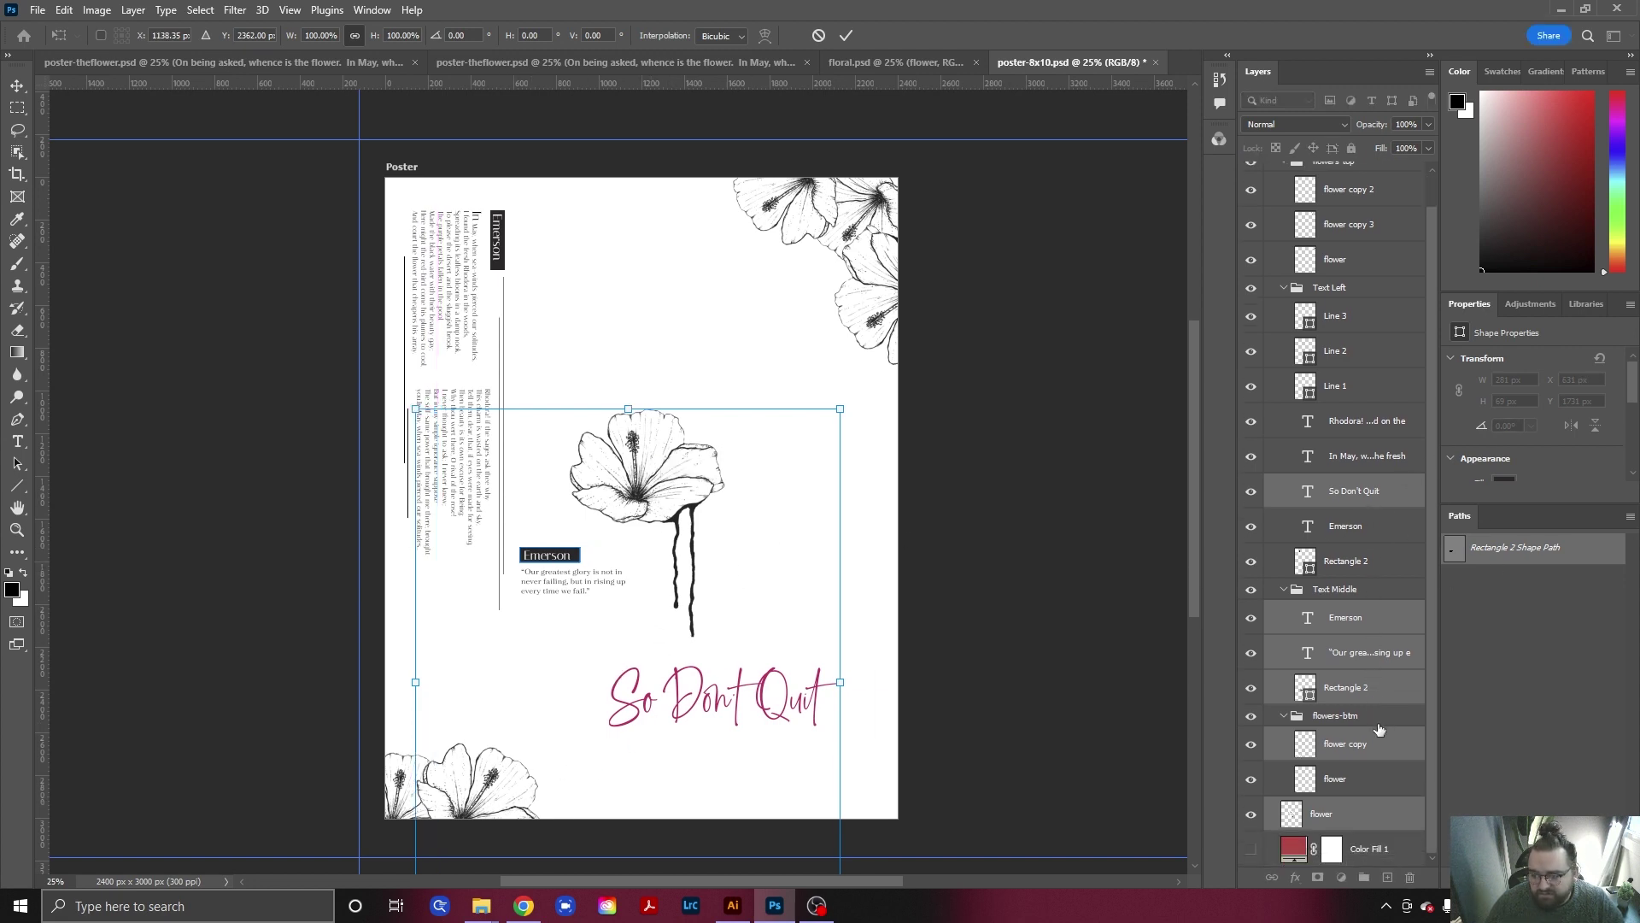
{"action": "key", "text": "Return"}
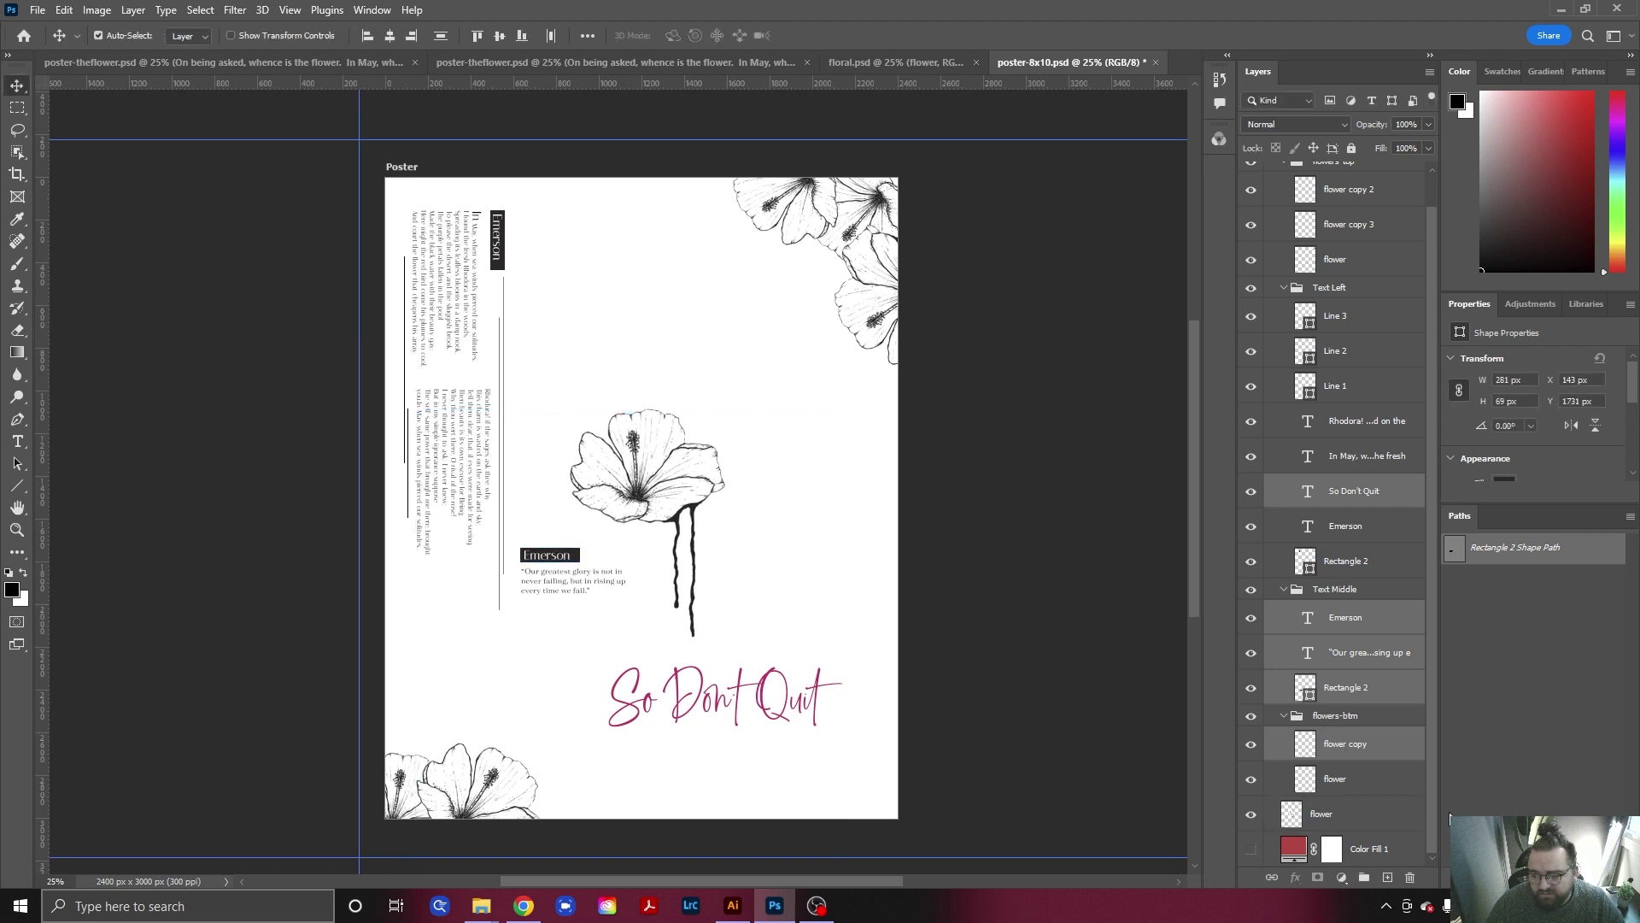
{"action": "left_click", "coordinate": [647, 487]}
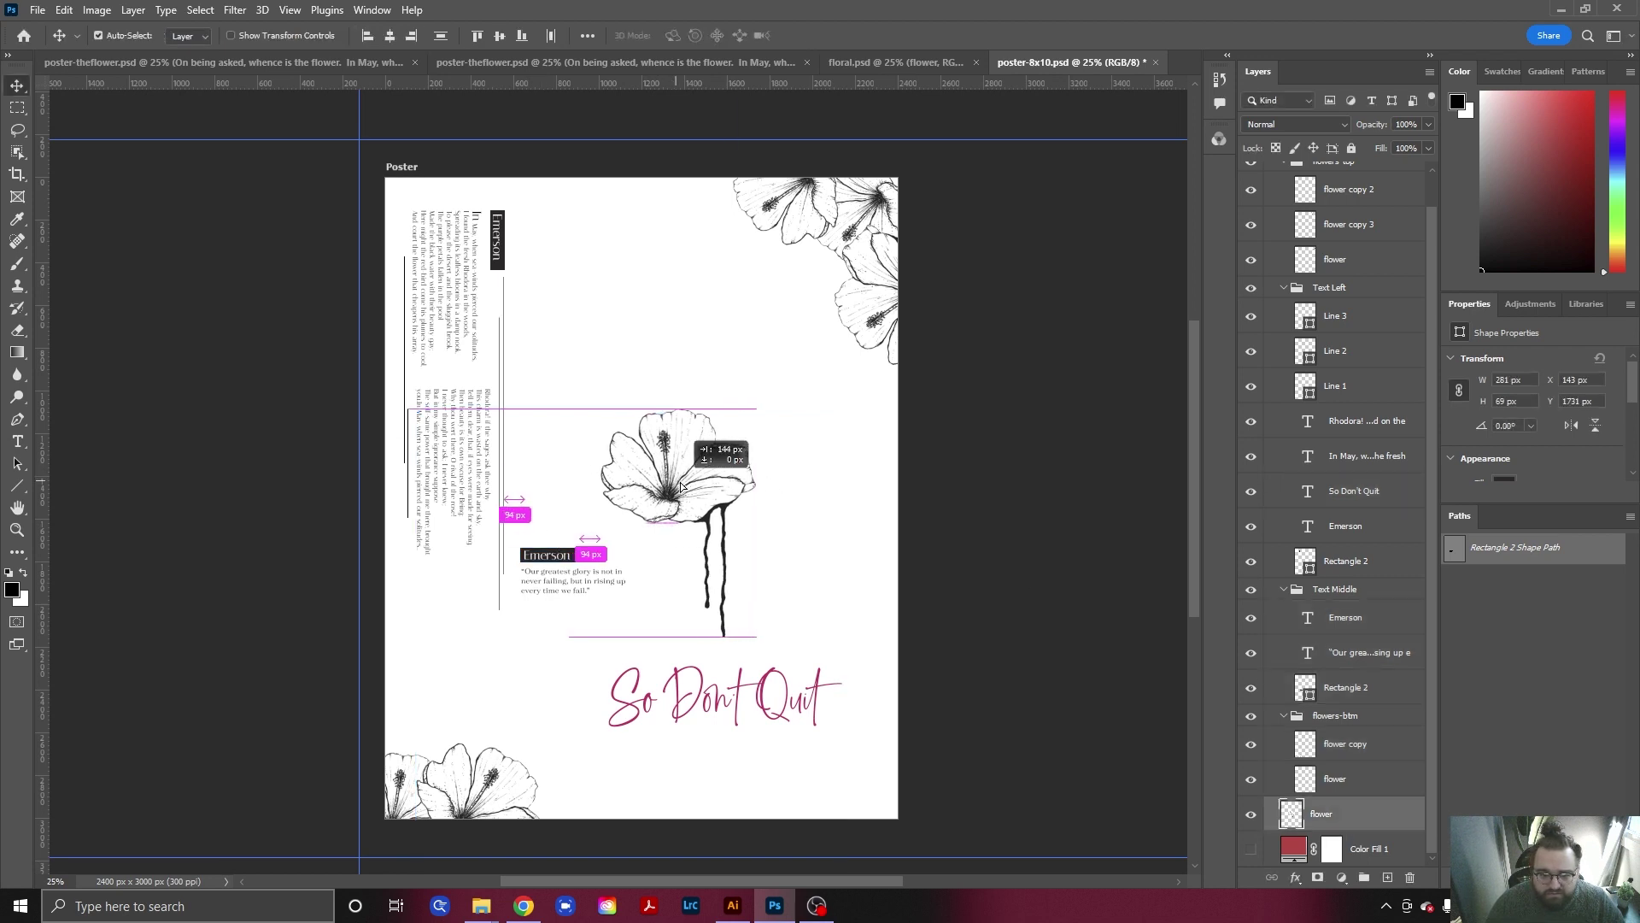
{"action": "left_click_drag", "start_coordinate": [831, 416], "coordinate": [589, 722]}
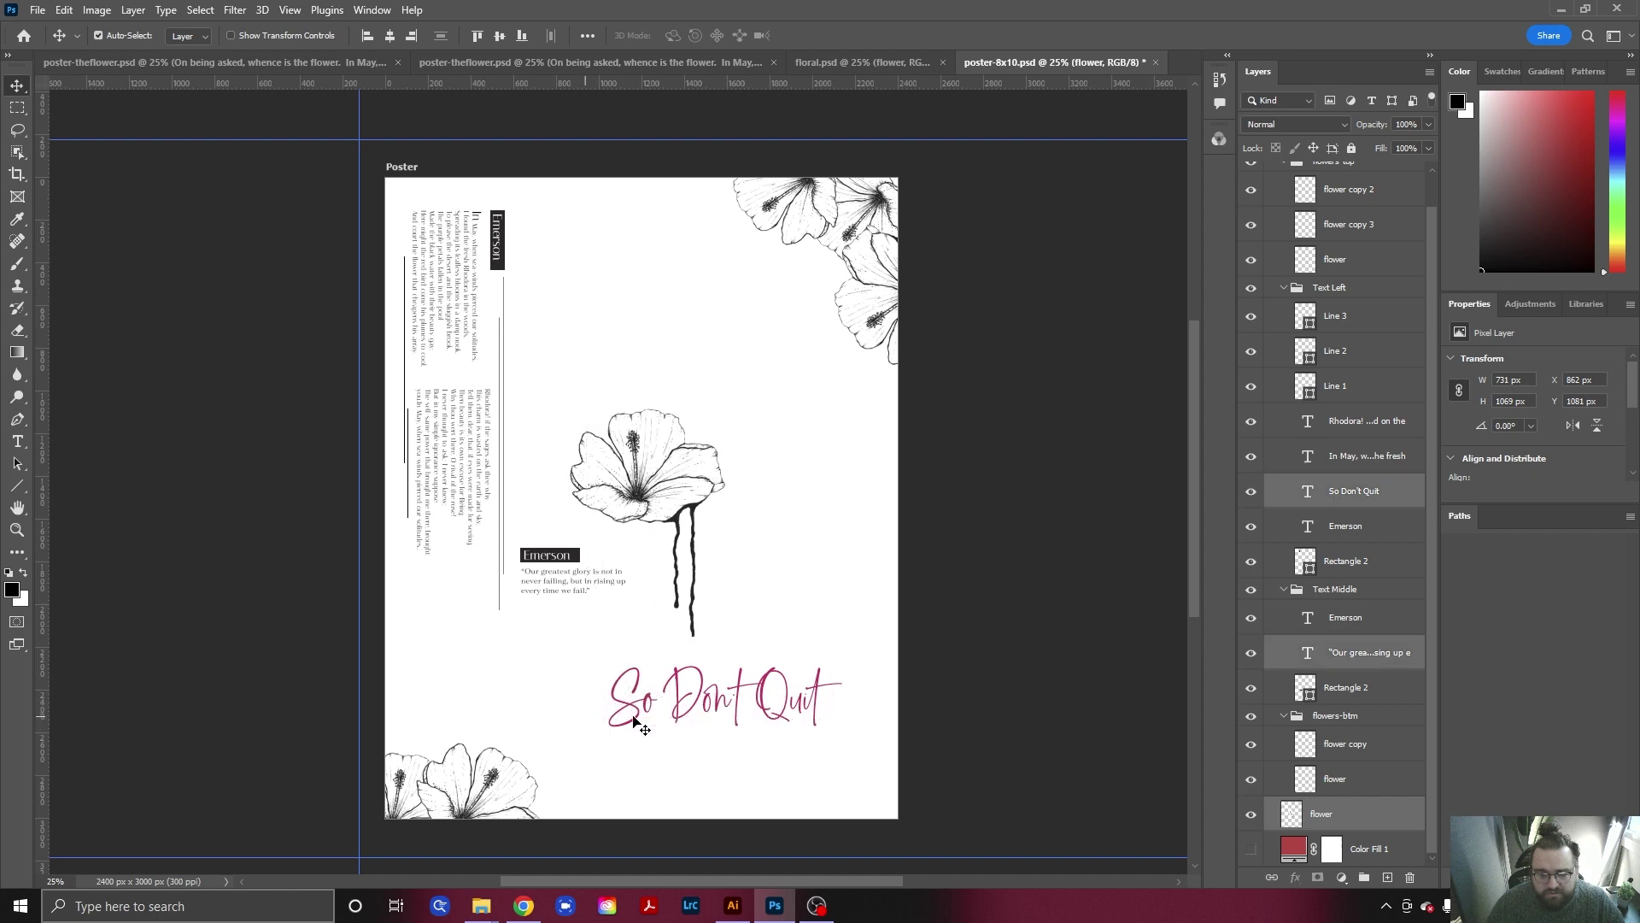
{"action": "left_click", "coordinate": [1335, 819], "text": "ctrl"}
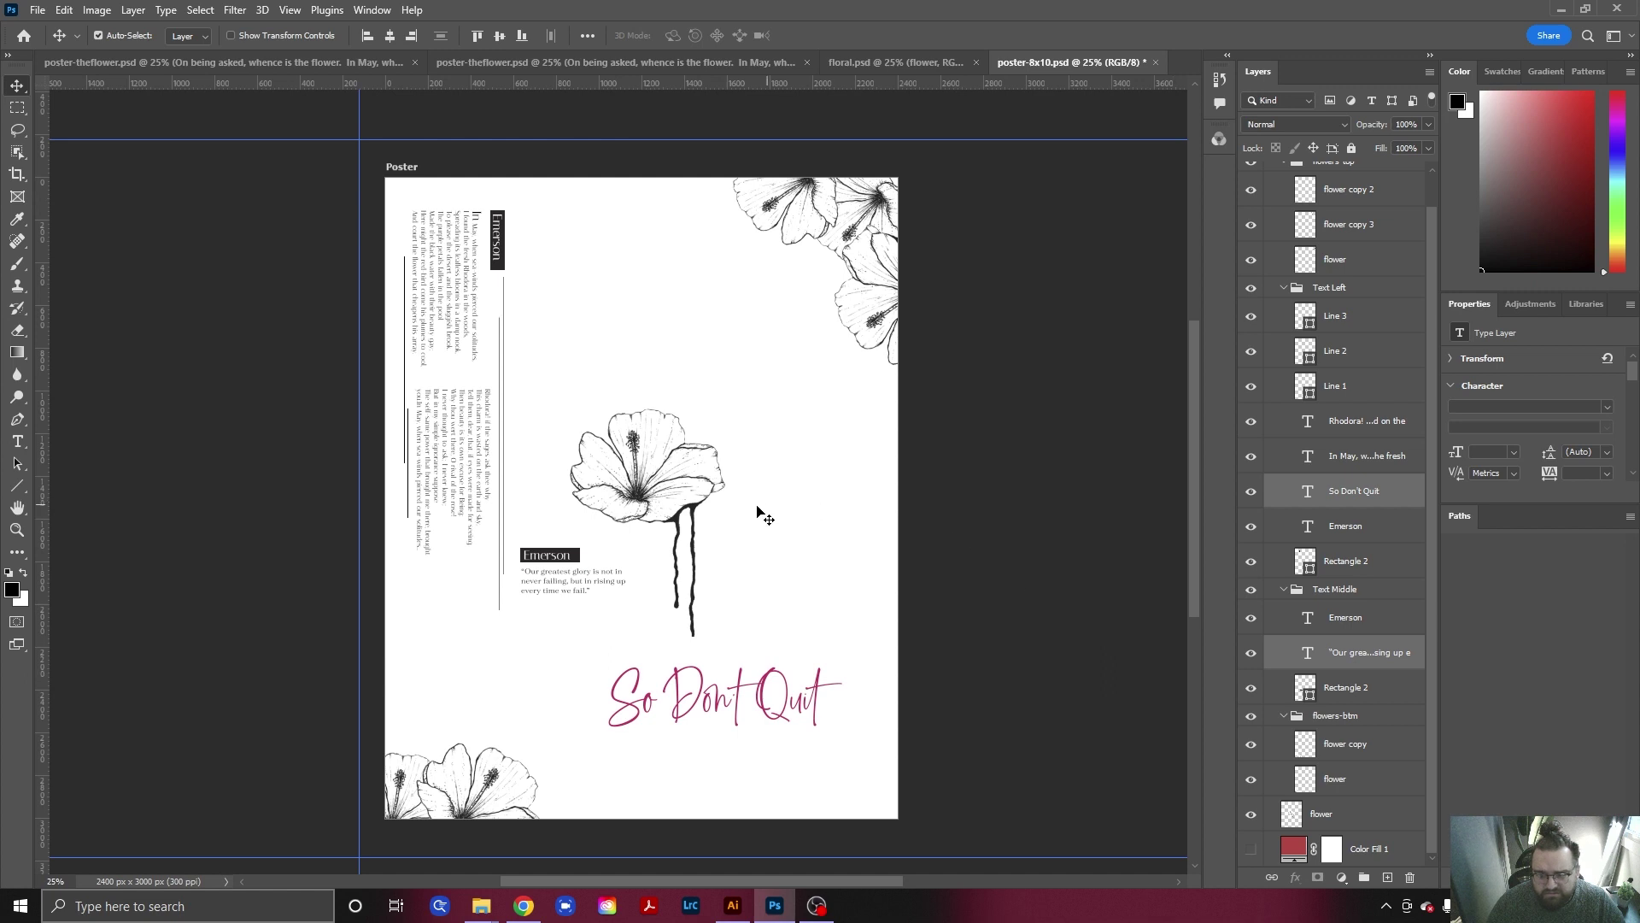
{"action": "key", "text": "ctrl+t"}
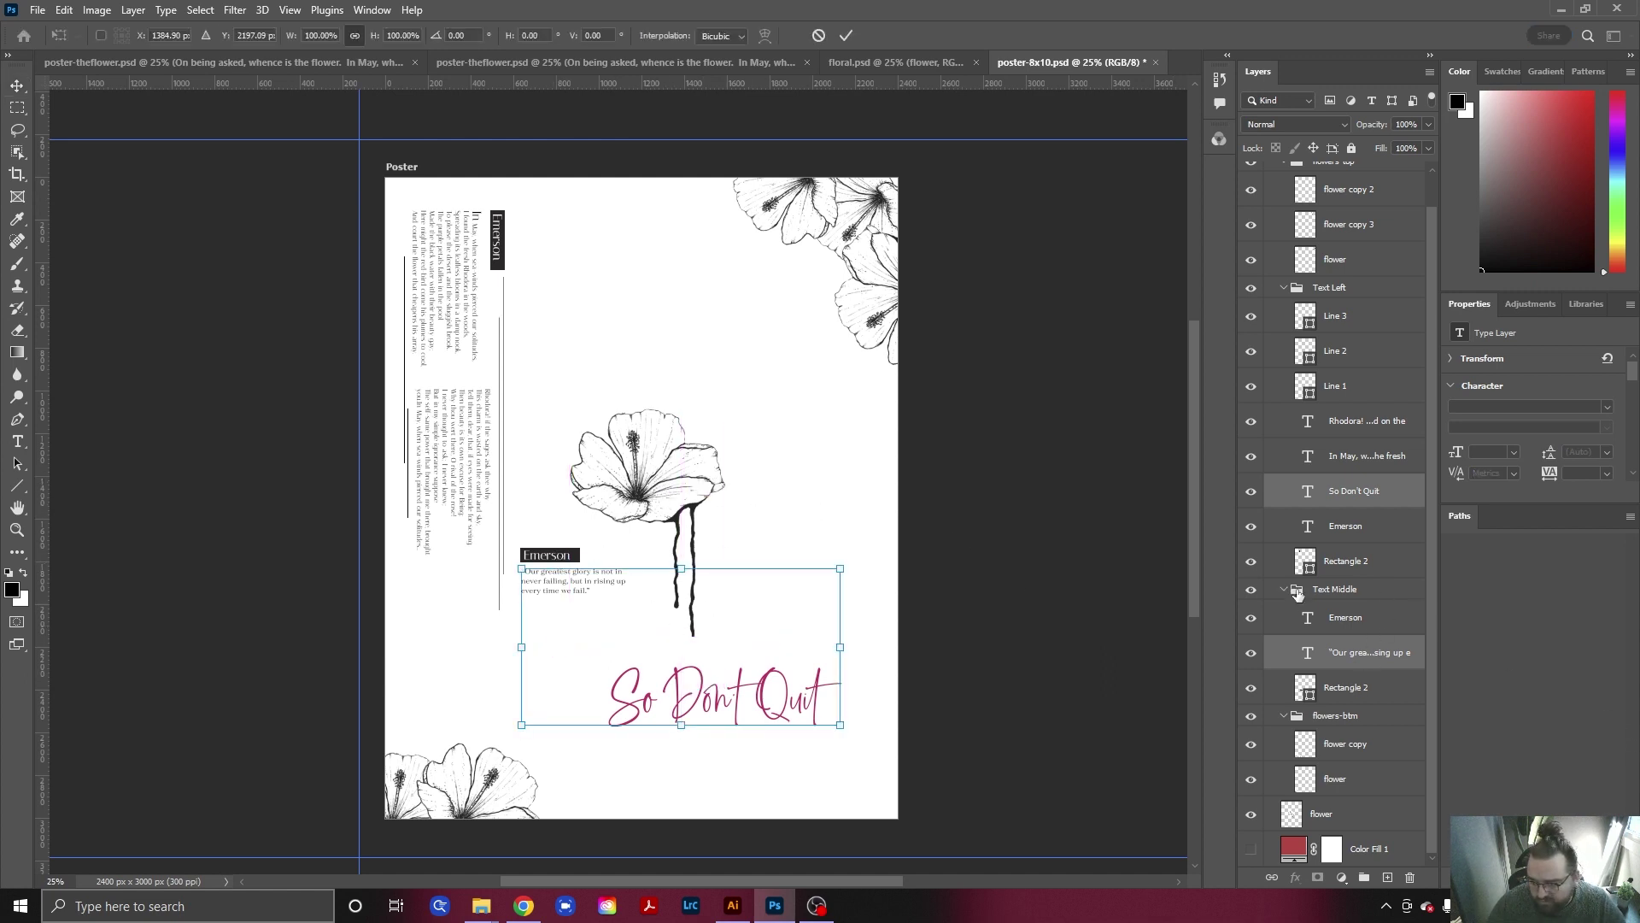
{"action": "left_click", "coordinate": [1350, 617]}
{"action": "left_click", "coordinate": [1371, 423]}
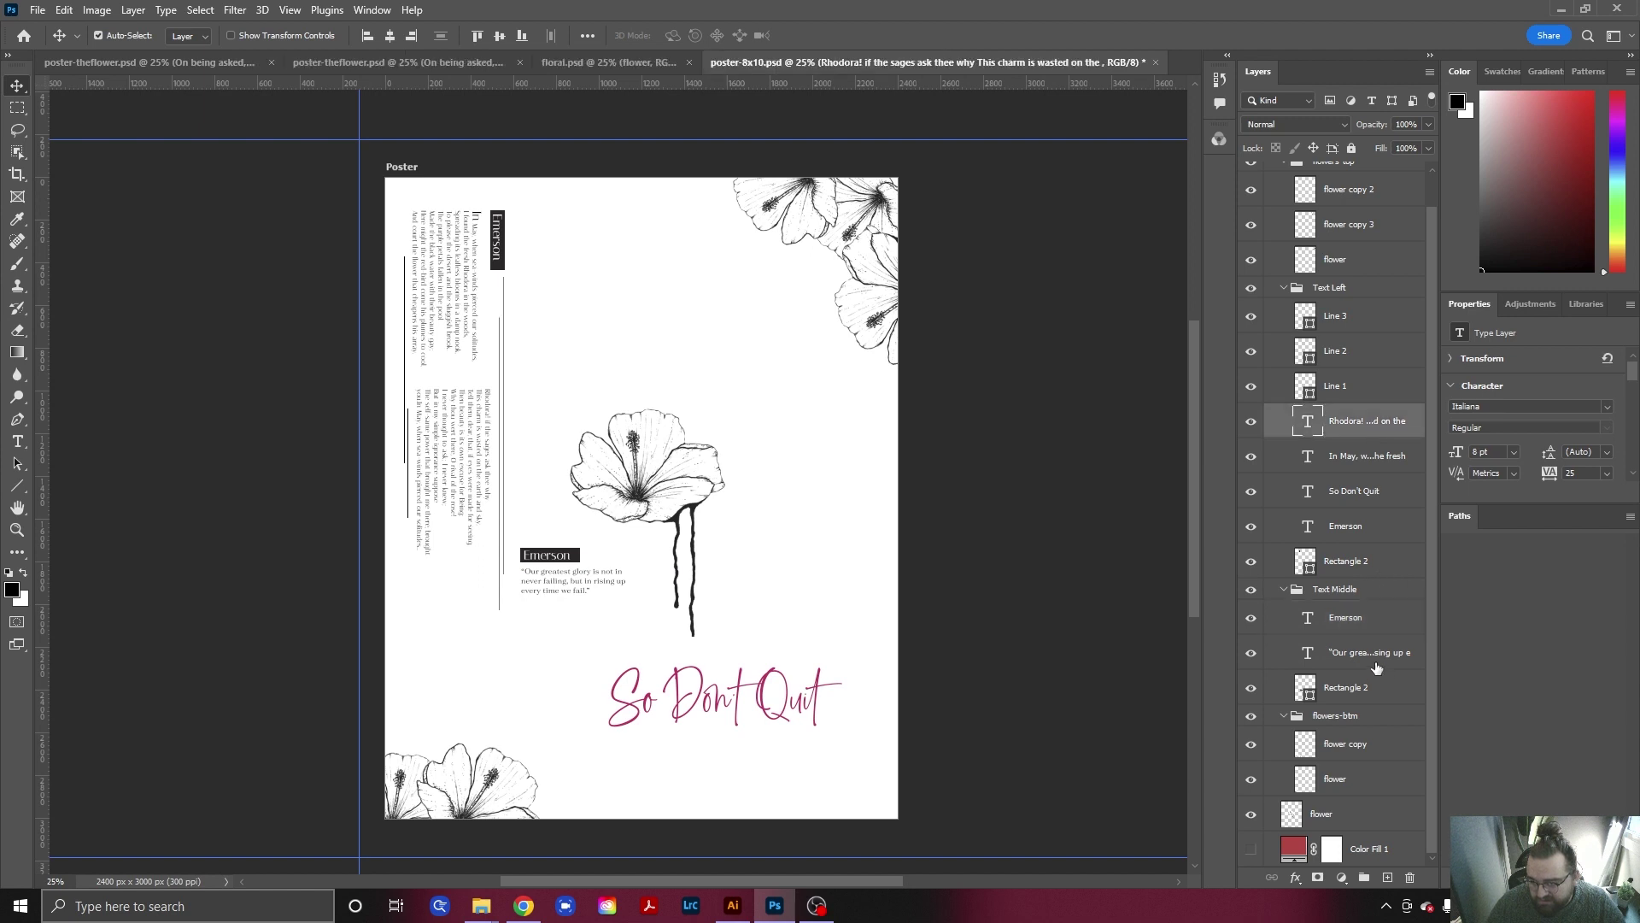
Collapse the flowers-btm group and move the central flower layer to the top of the Text Middle group.
{"action": "left_click", "coordinate": [1284, 721]}
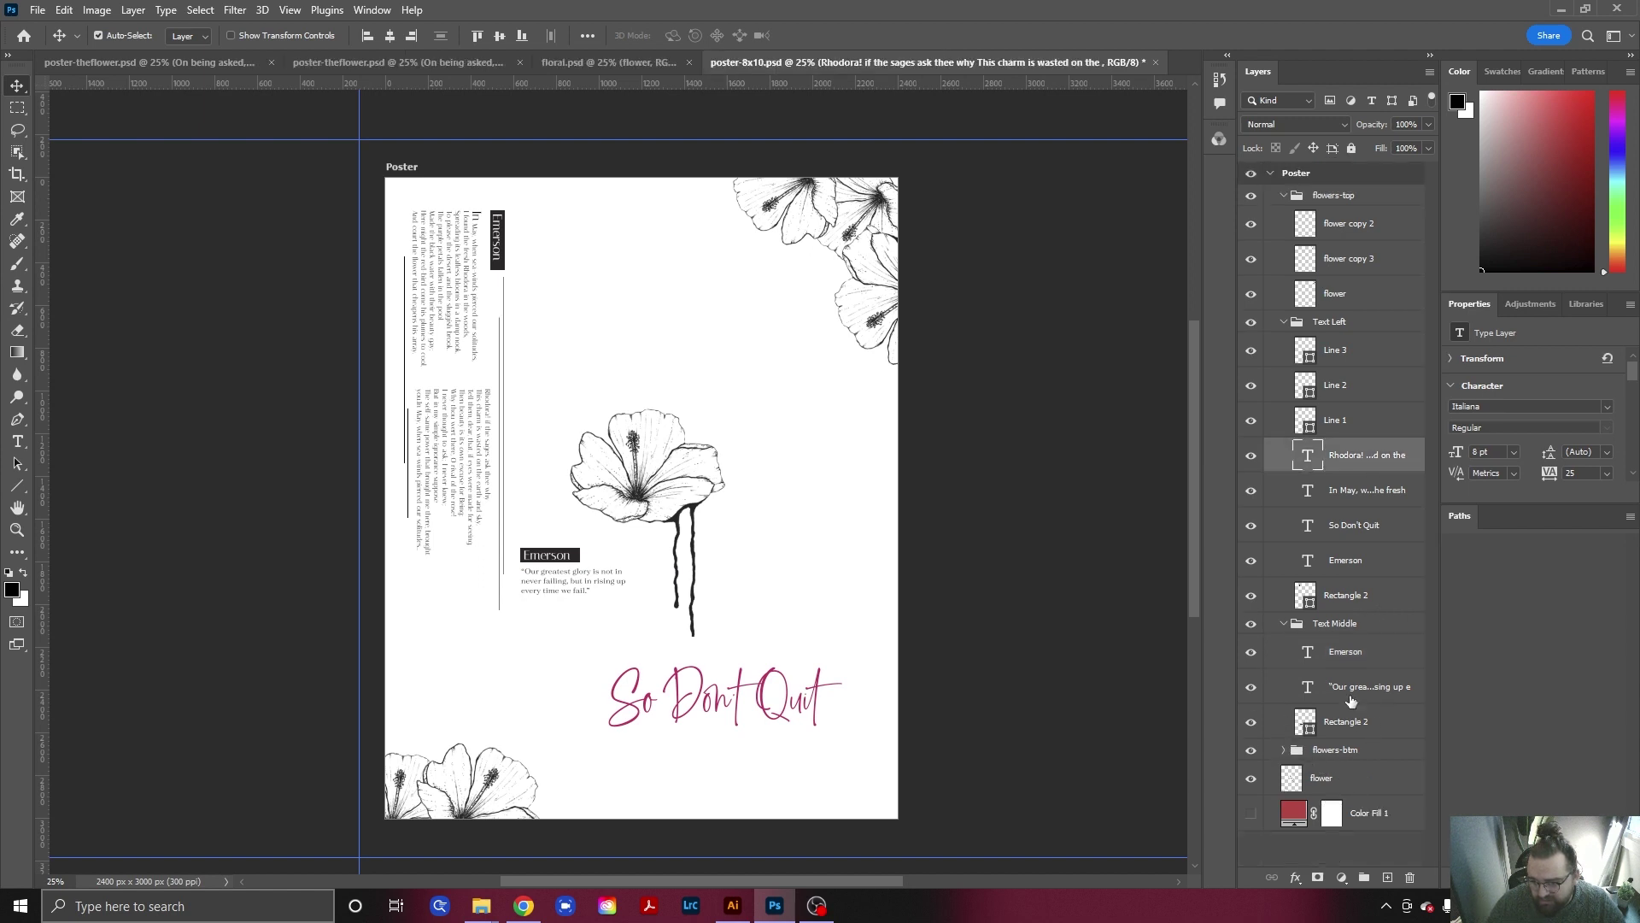
{"action": "left_click", "coordinate": [1367, 722]}
{"action": "left_click", "coordinate": [1365, 649], "text": "shift"}
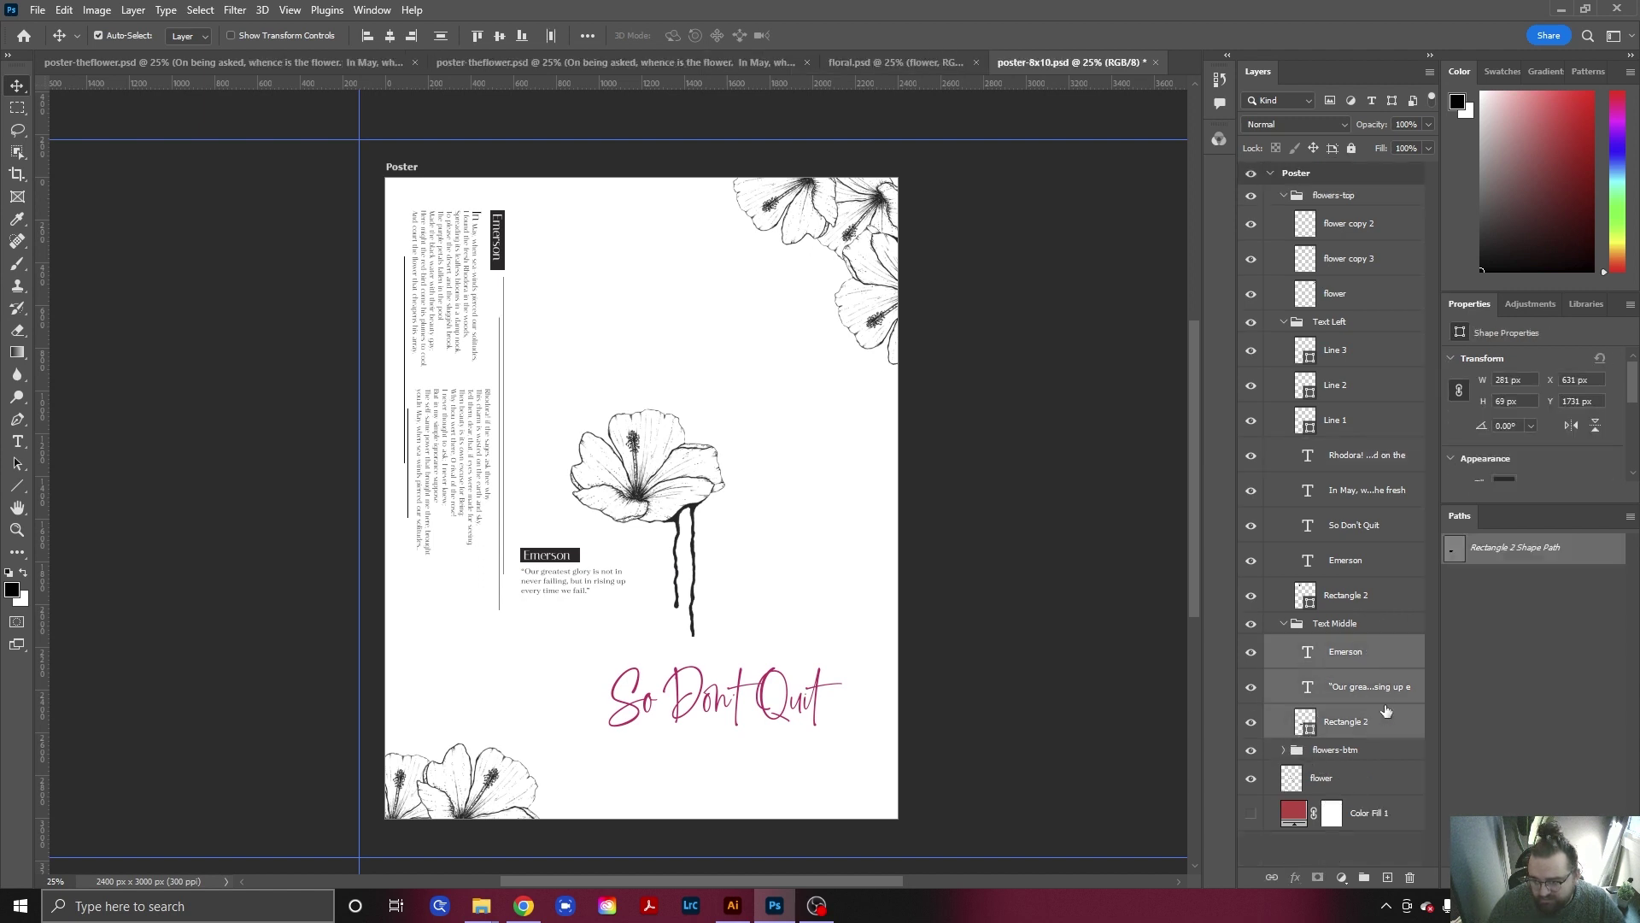
{"action": "key", "text": "ctrl+t"}
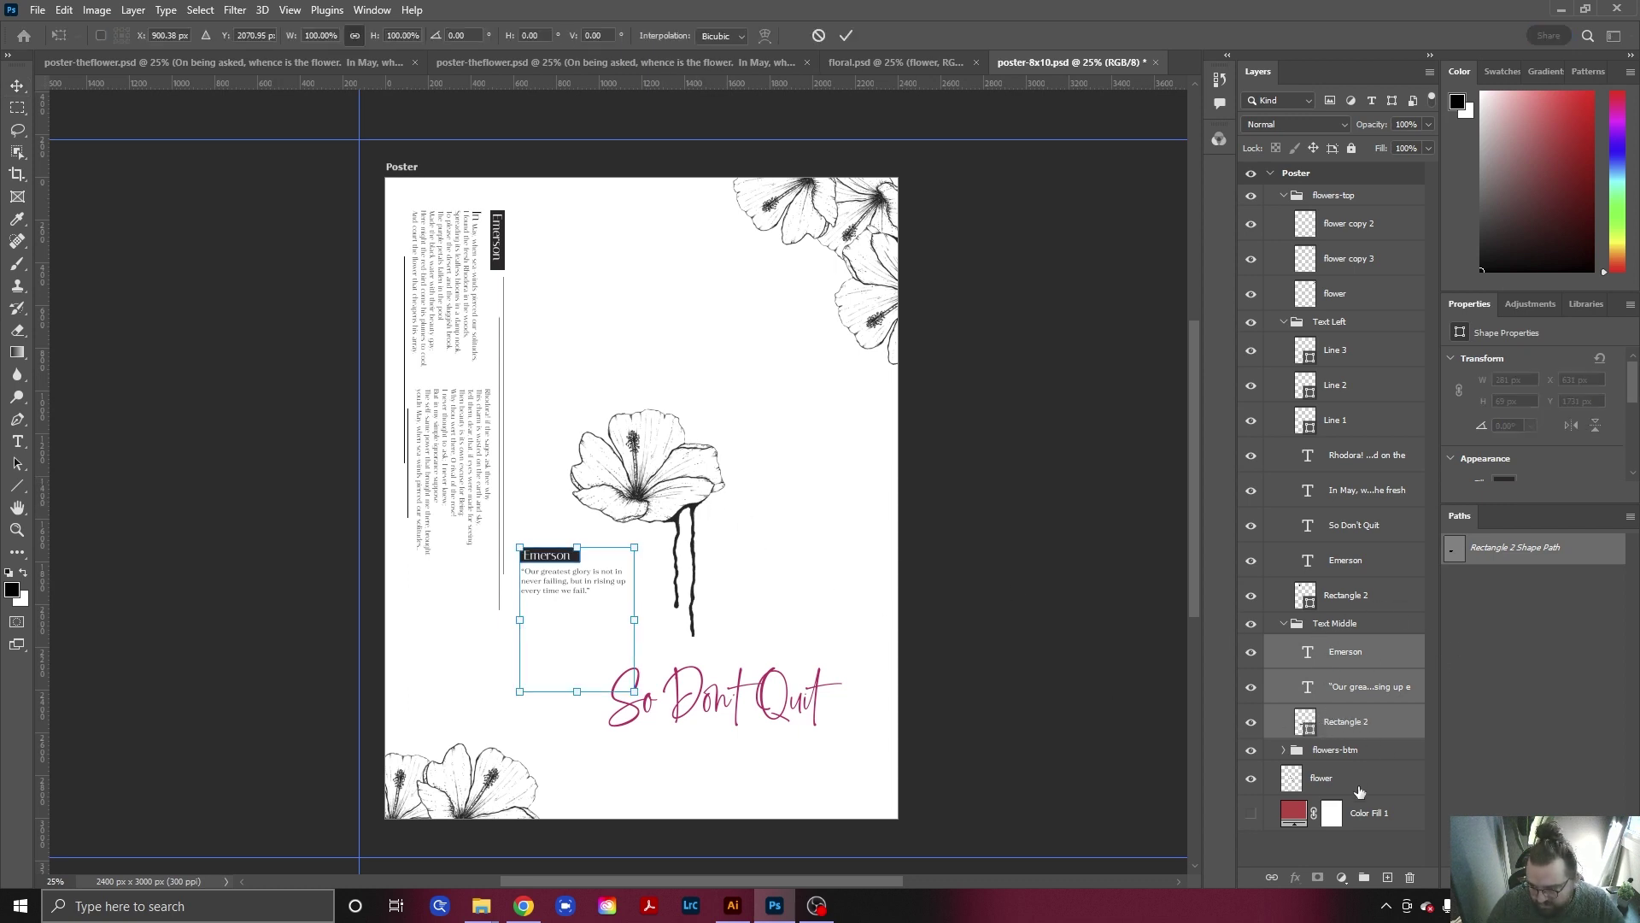
{"action": "left_click", "coordinate": [1307, 785]}
{"action": "left_click", "coordinate": [1251, 780]}
{"action": "left_click", "coordinate": [1252, 780]}
{"action": "left_click_drag", "start_coordinate": [1337, 781], "coordinate": [1343, 631]}
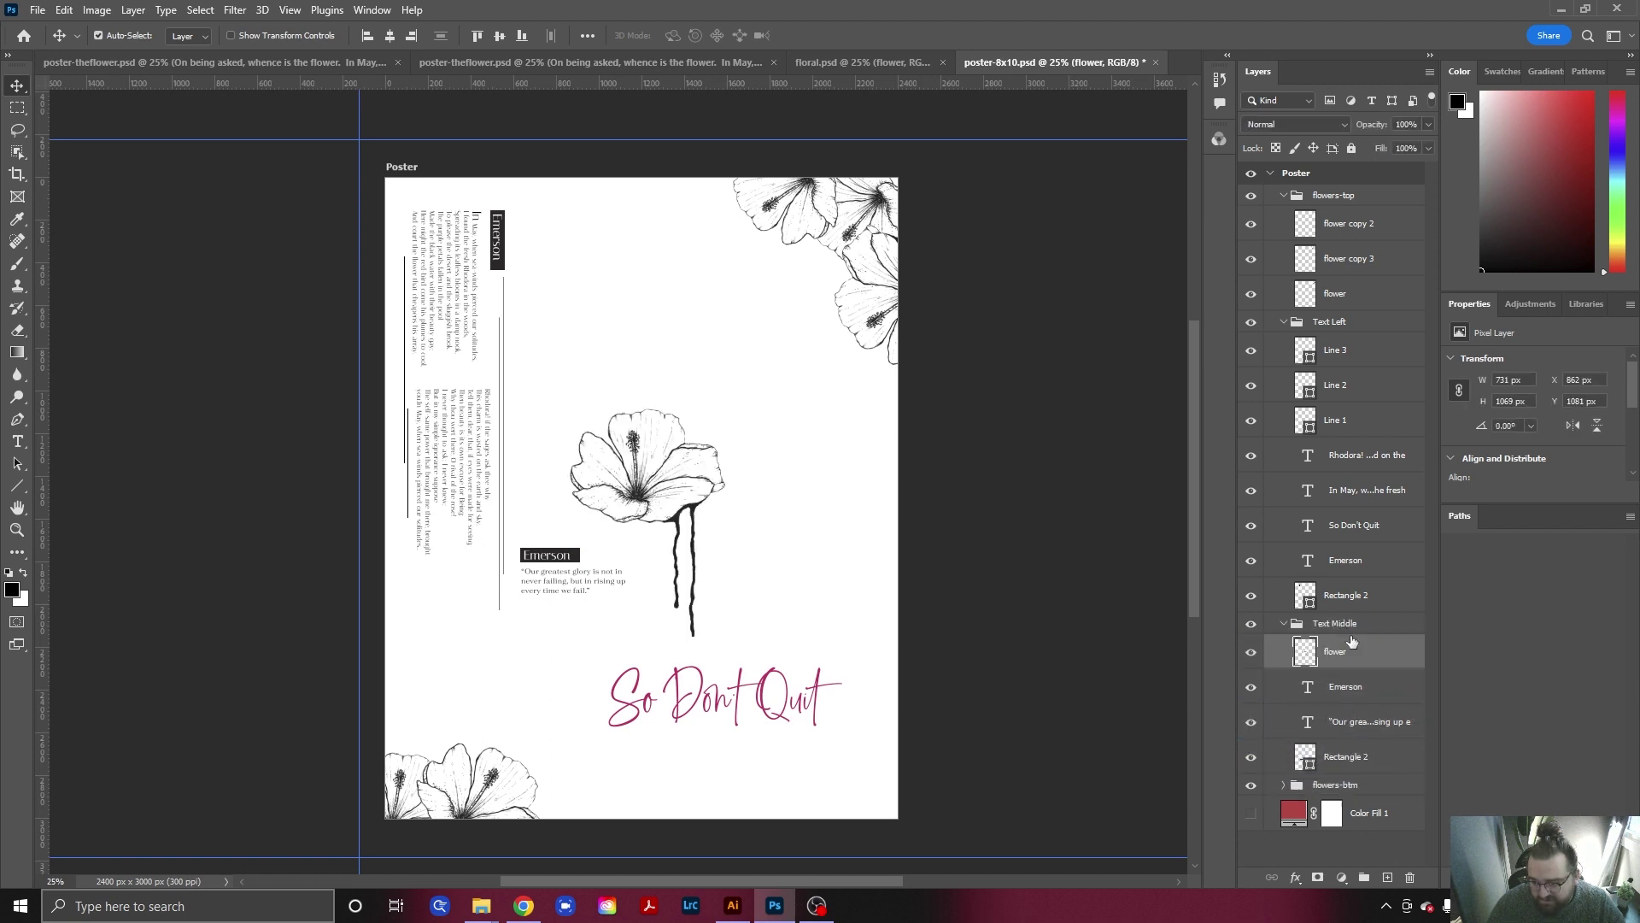
Rename the Text Middle group as "Main".
{"action": "double_click", "coordinate": [1331, 623]}
{"action": "type", "text": "Middle"}
{"action": "key", "text": "Return"}
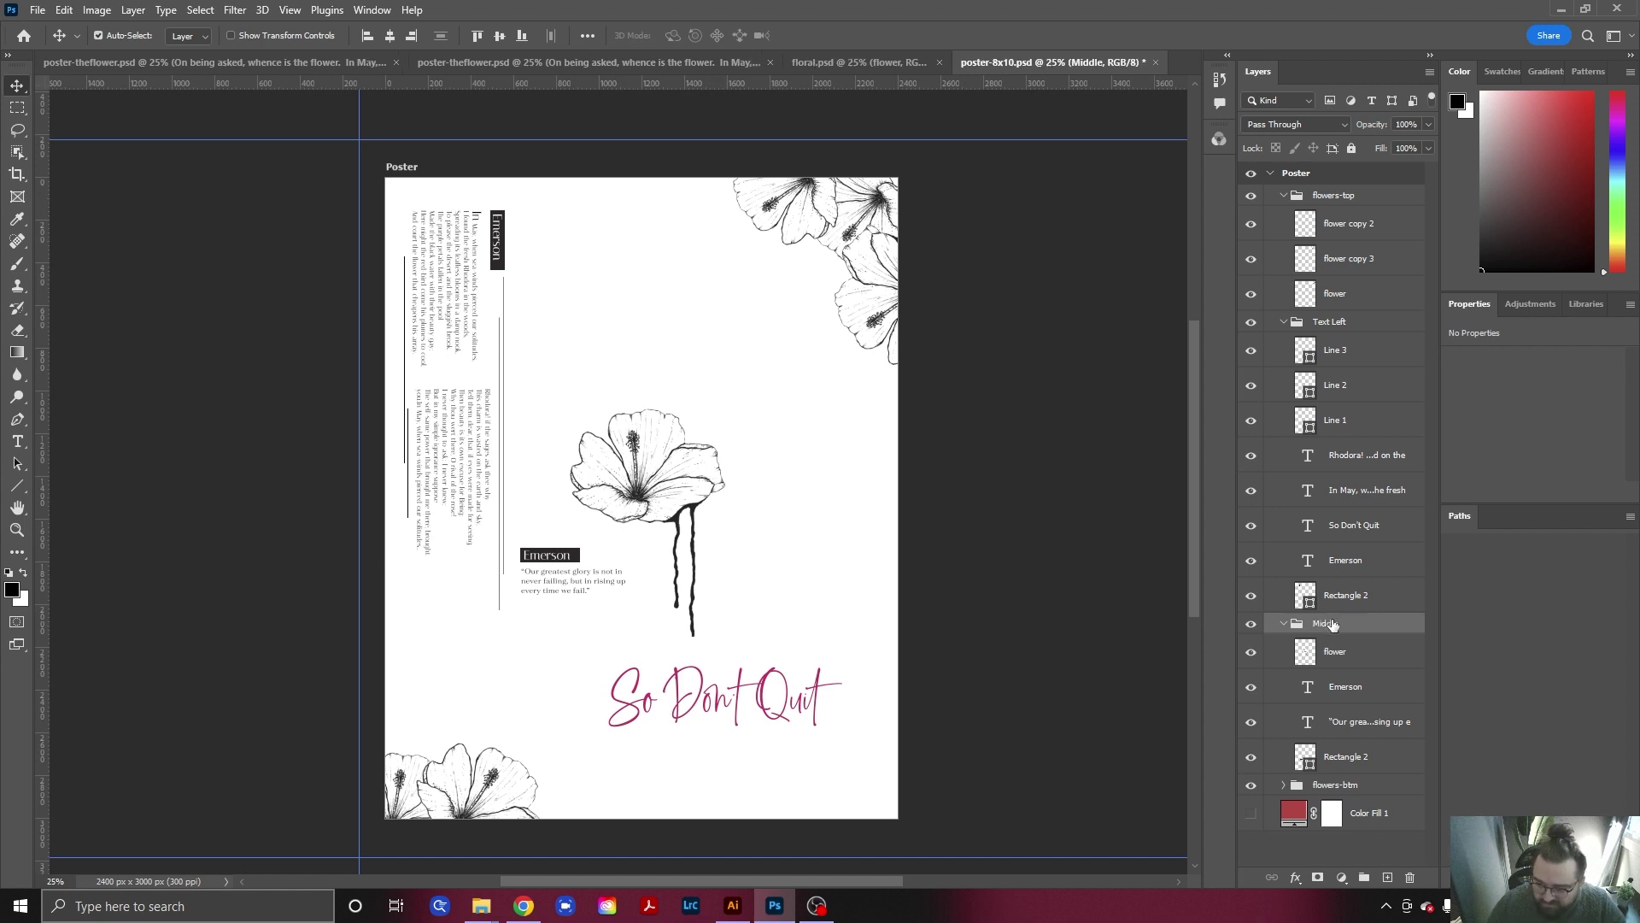
{"action": "double_click", "coordinate": [1322, 624]}
{"action": "type", "text": "Maiun"}
{"action": "key", "text": "Return"}
{"action": "double_click", "coordinate": [1322, 624]}
{"action": "type", "text": "Main"}
{"action": "key", "text": "Return"}
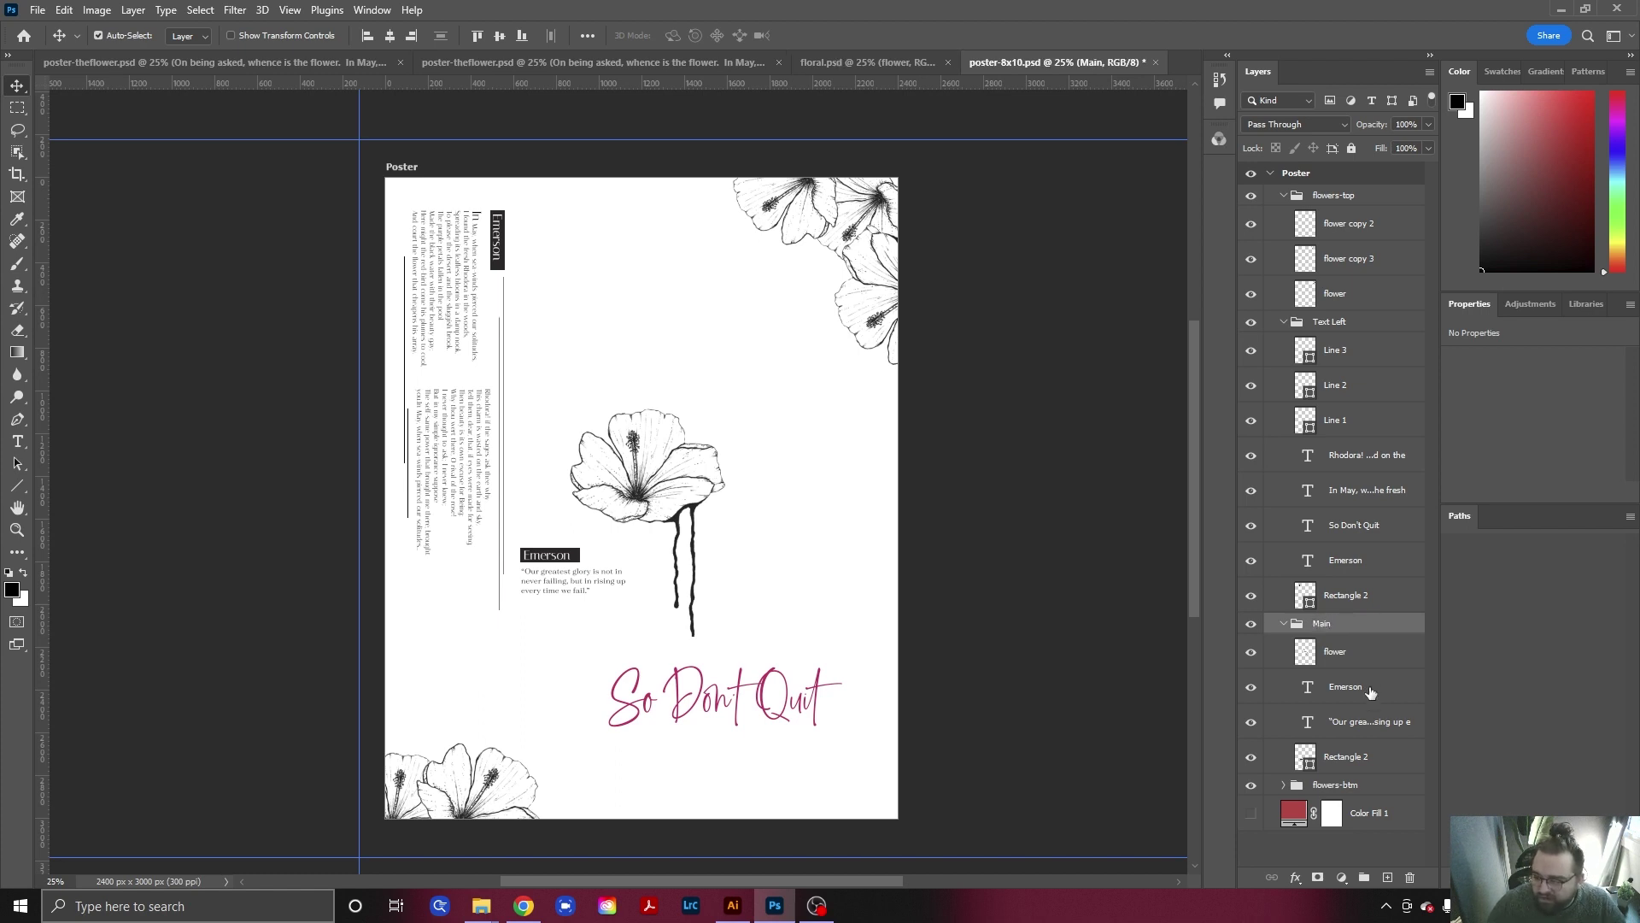
Move the four layers of the Main group together about 129 px to the right.
{"action": "left_click", "coordinate": [1350, 660]}
{"action": "left_click", "coordinate": [1349, 758], "text": "shift"}
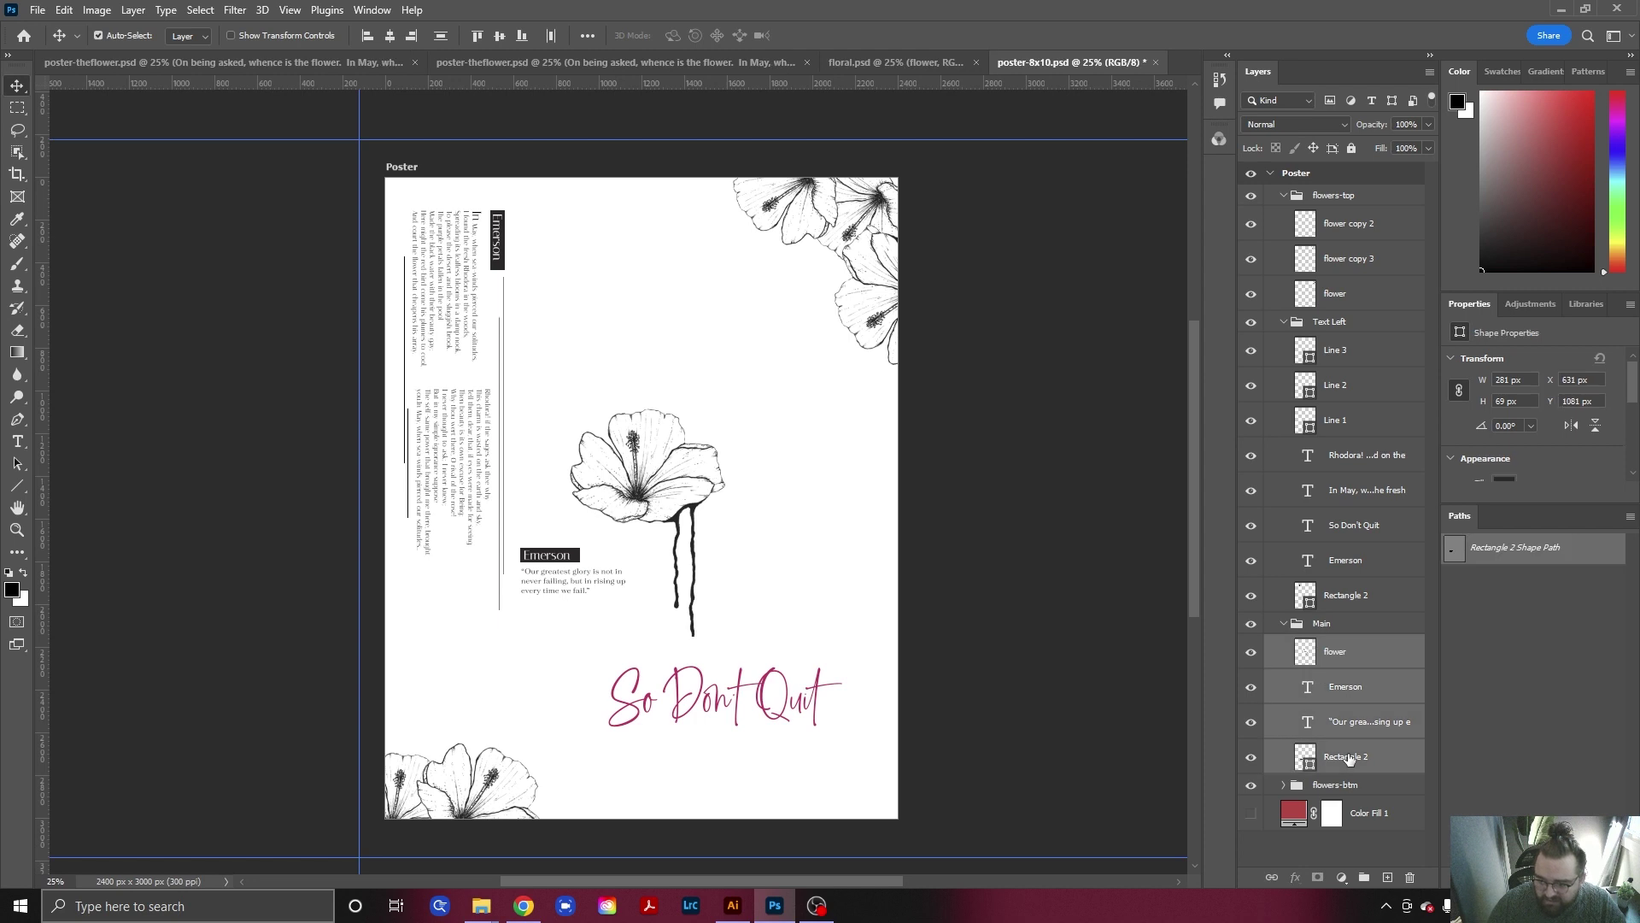
{"action": "key", "text": "ctrl+t"}
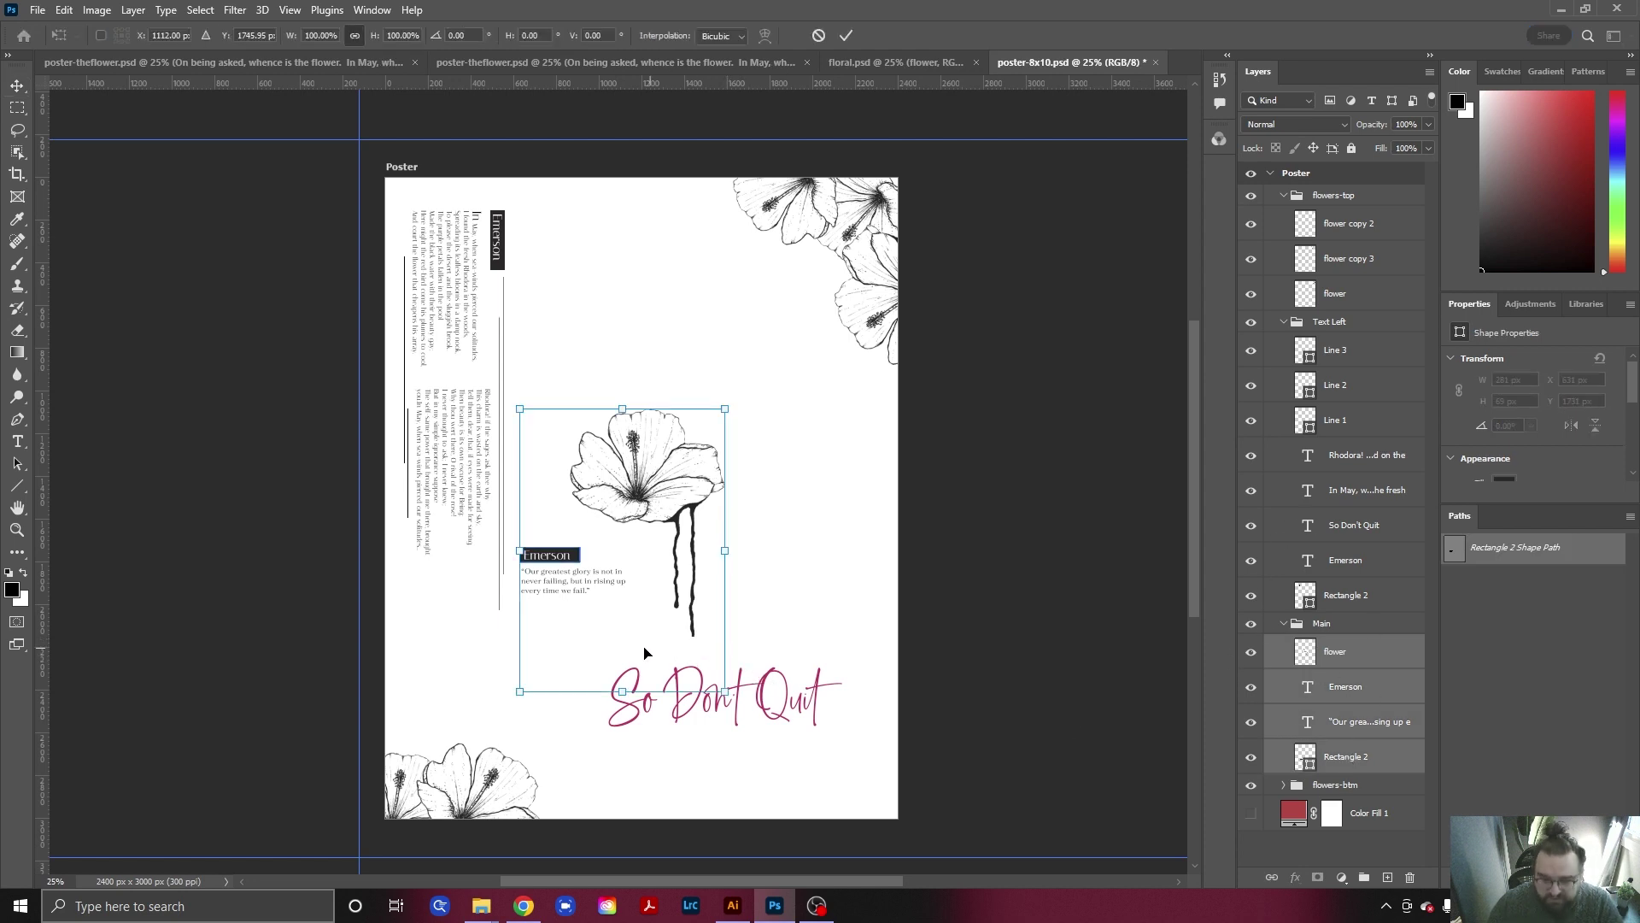
{"action": "left_click_drag", "start_coordinate": [673, 486], "coordinate": [696, 488]}
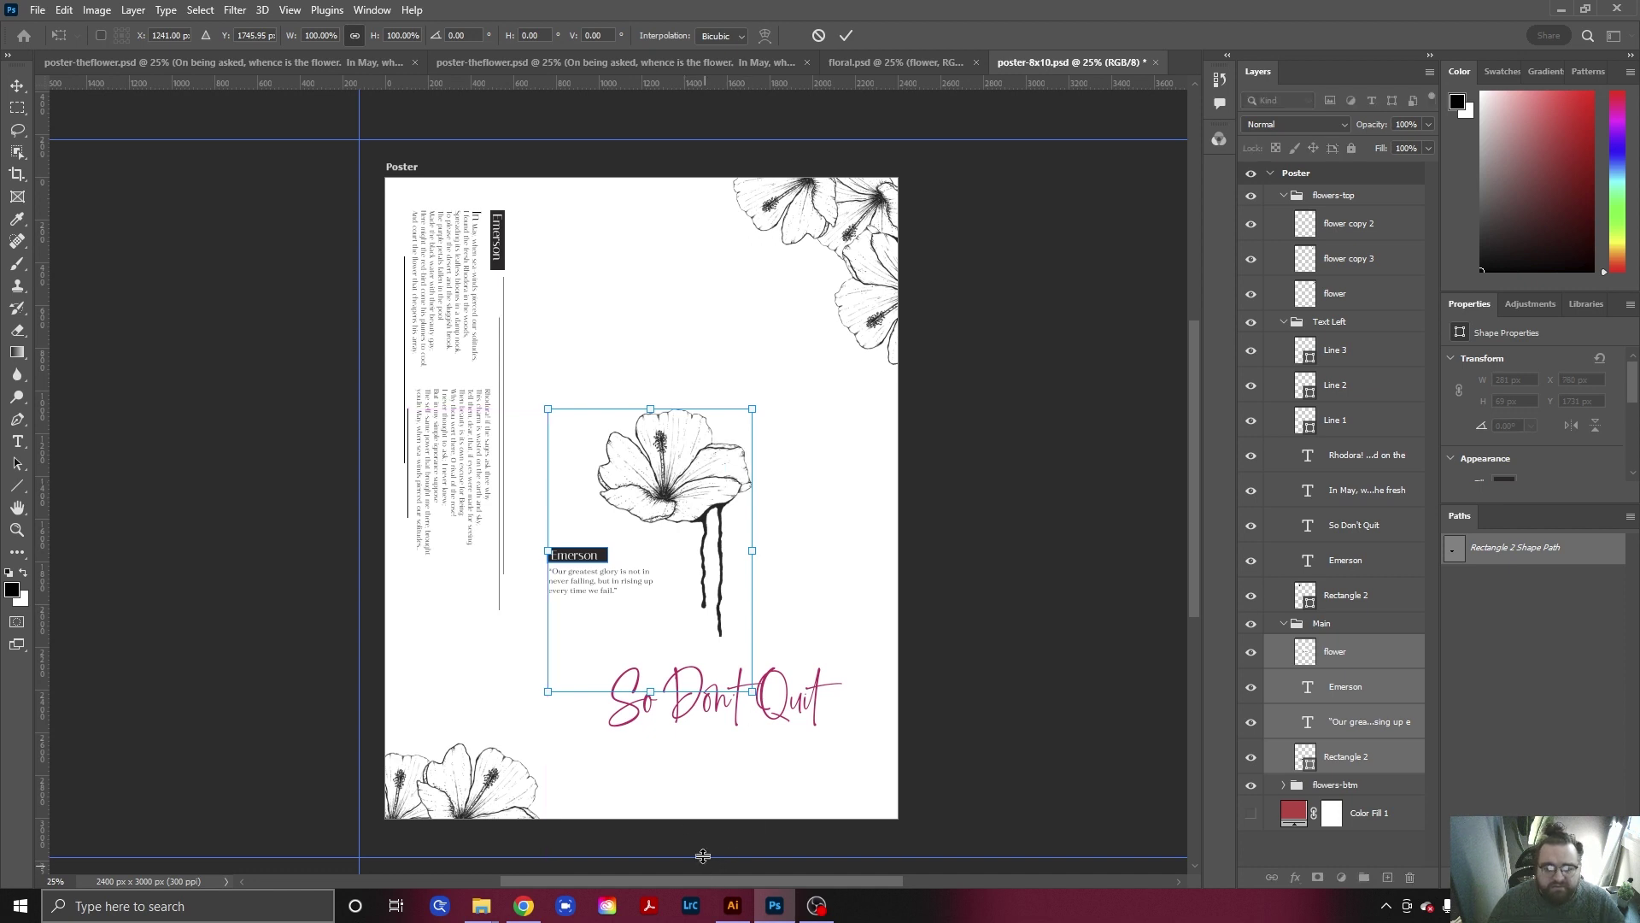
{"action": "key", "text": "Return"}
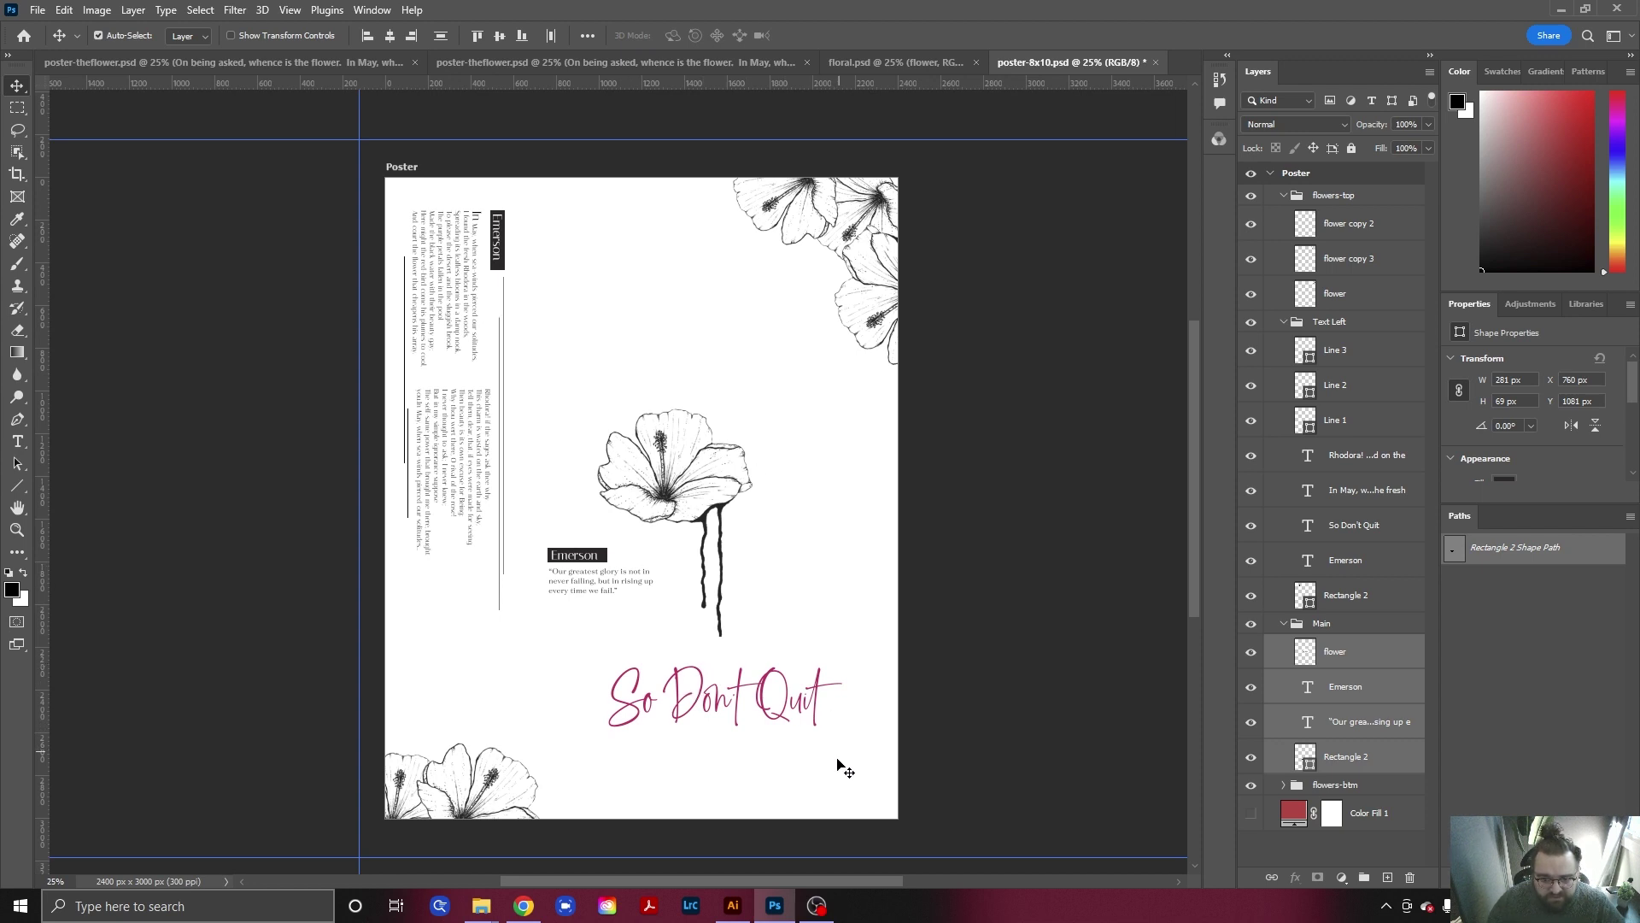
Move the So Don't Quit script slightly right and down, and collapse the Text Left and Main groups.
{"action": "left_click_drag", "start_coordinate": [706, 714], "coordinate": [733, 712]}
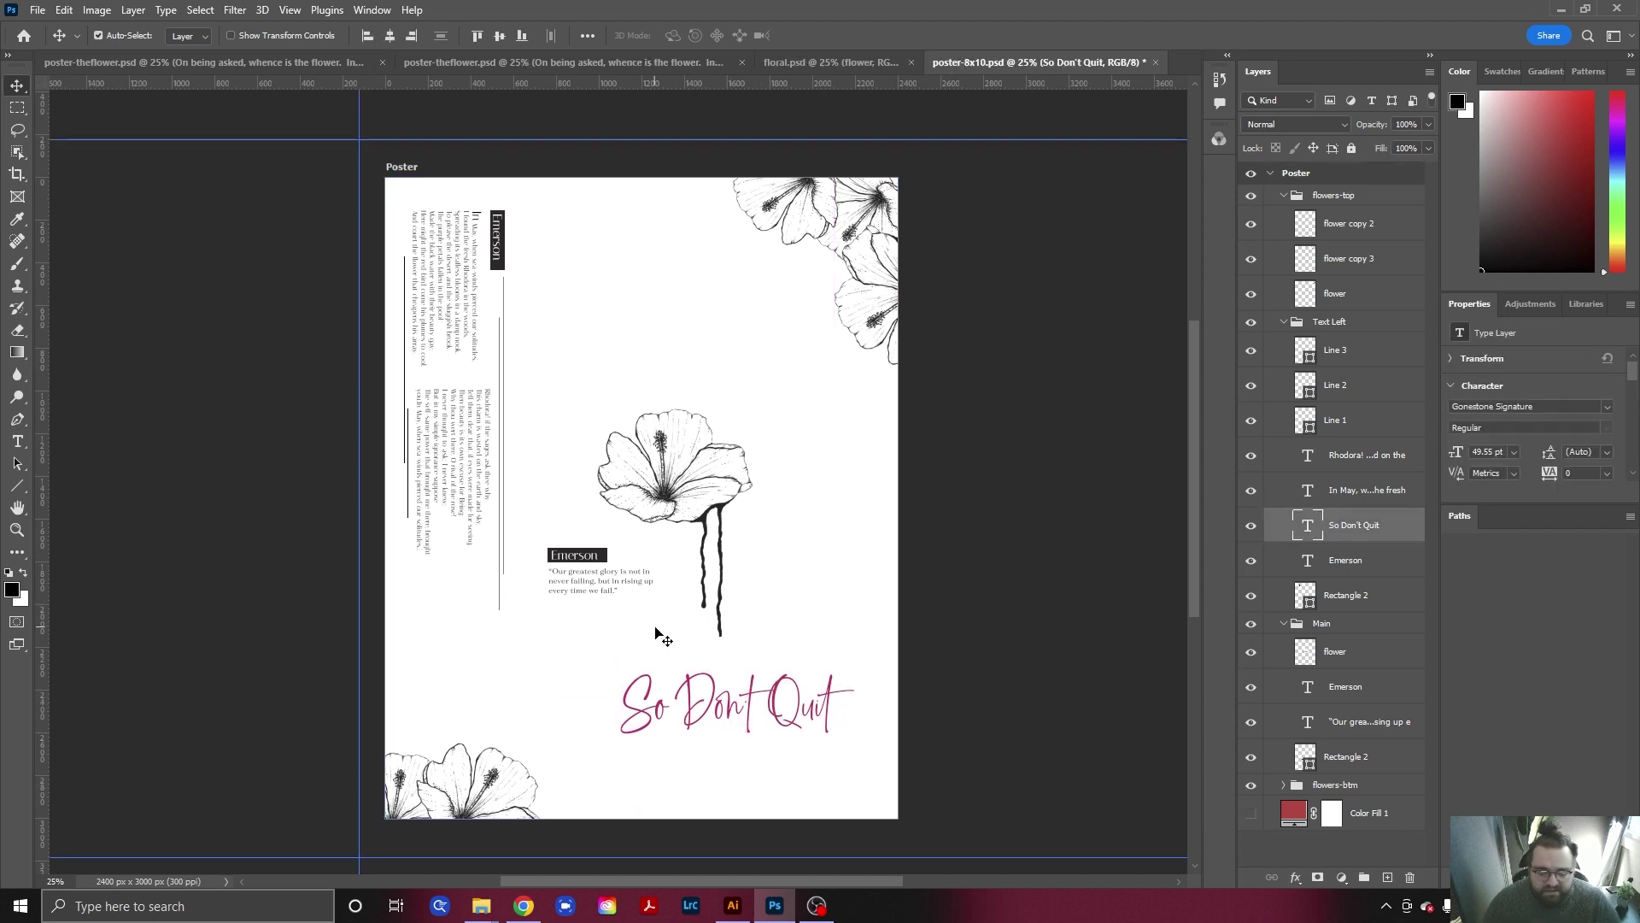
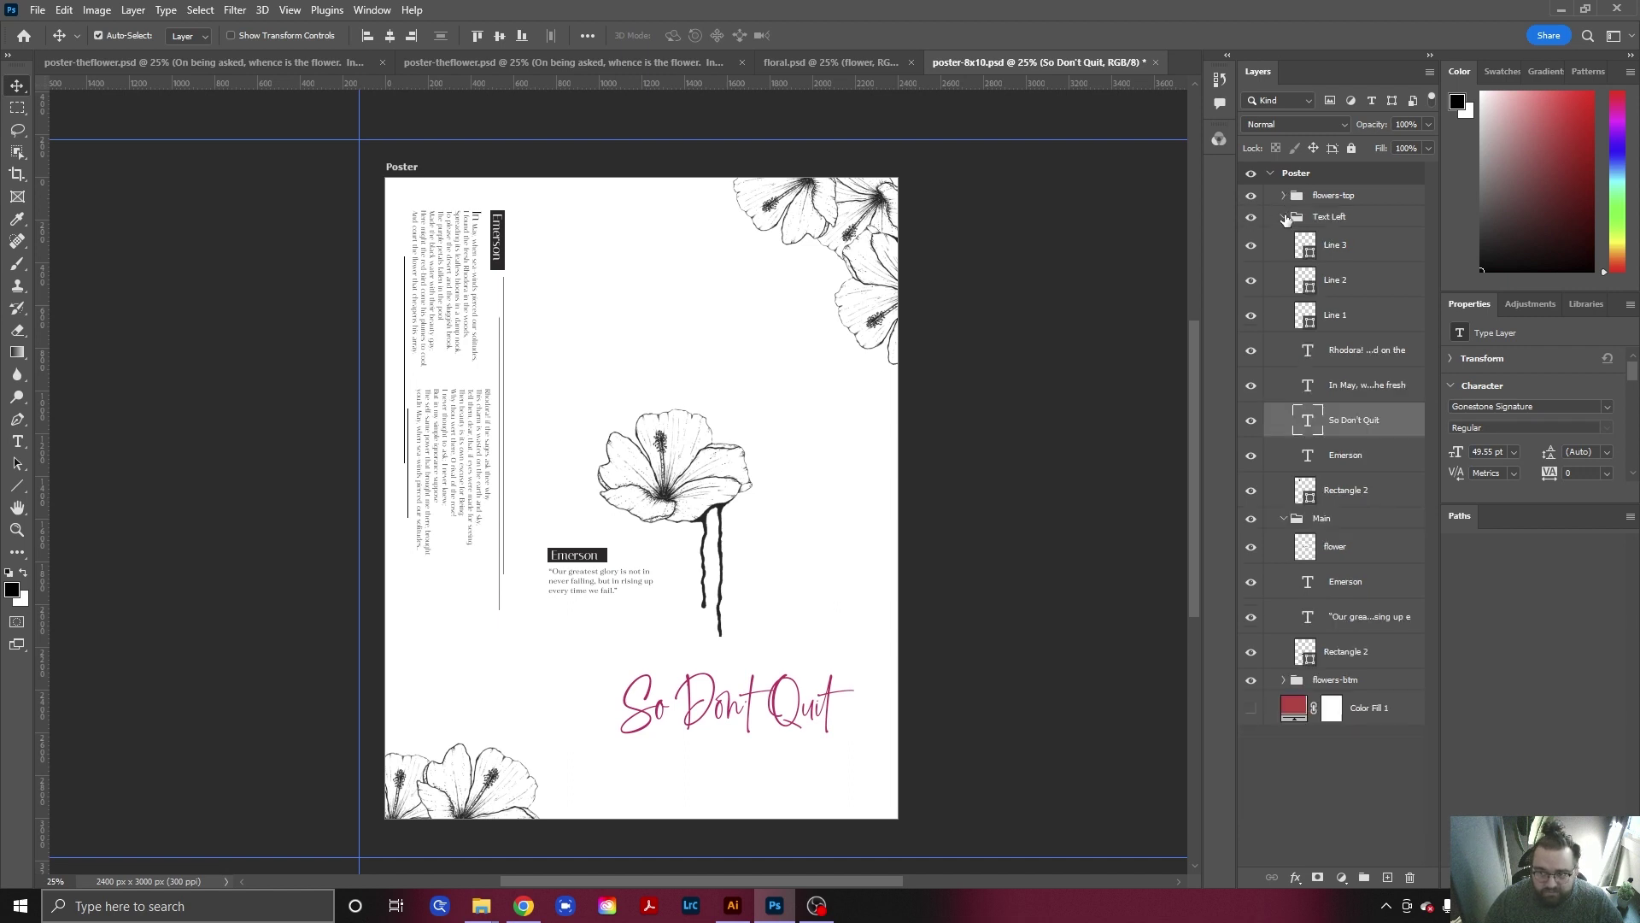
{"action": "left_click", "coordinate": [1284, 218]}
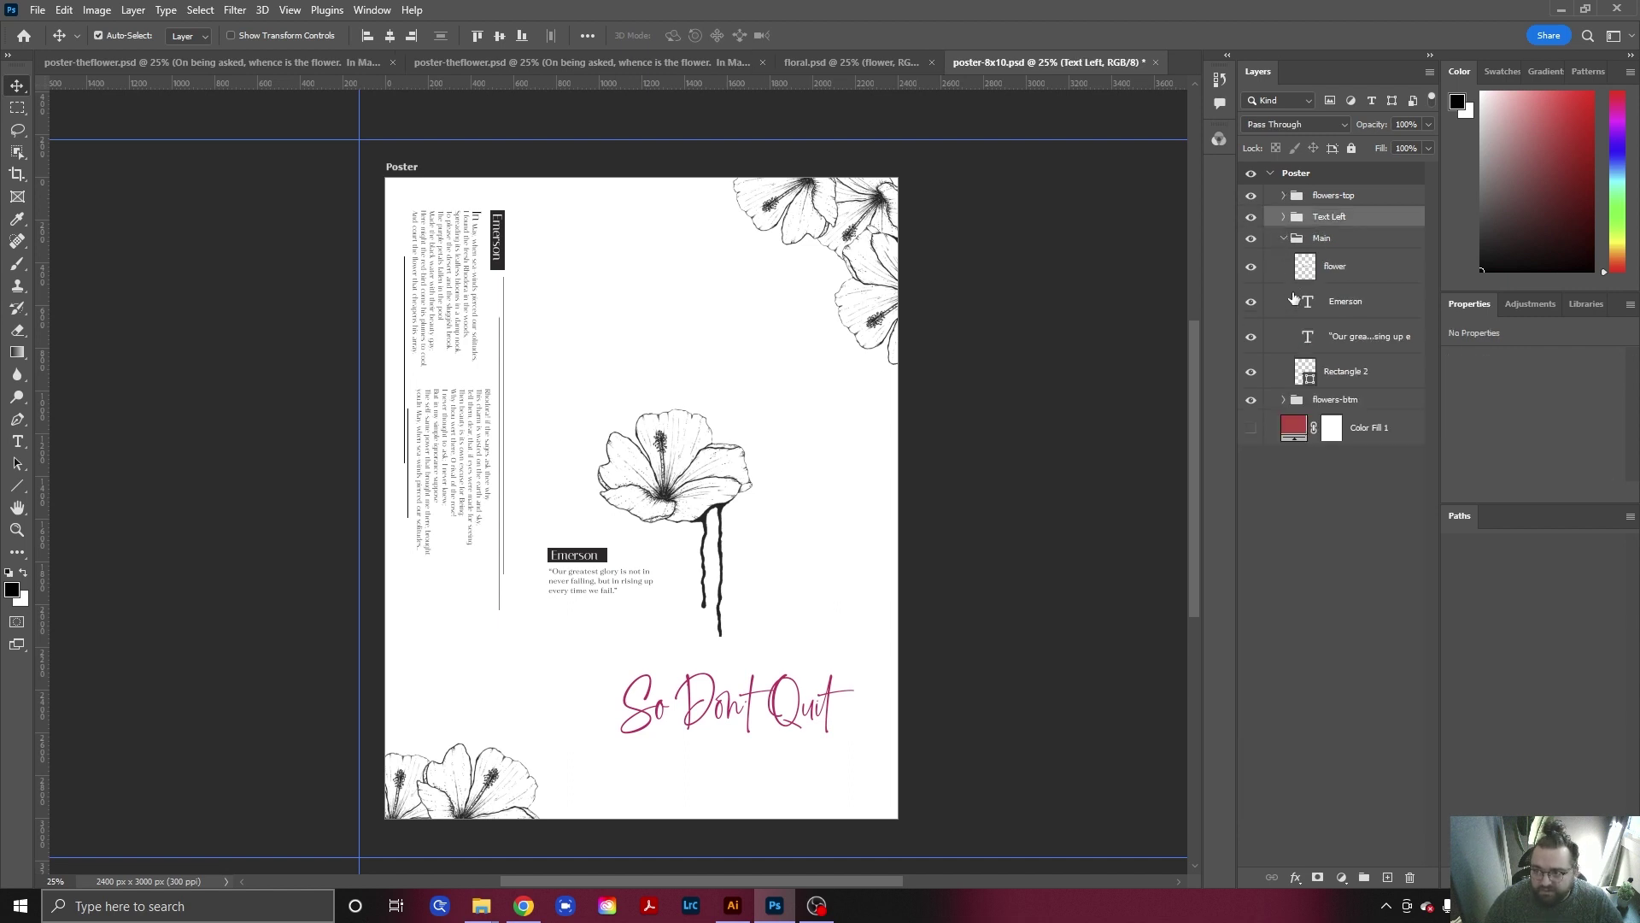
{"action": "left_click", "coordinate": [1284, 239]}
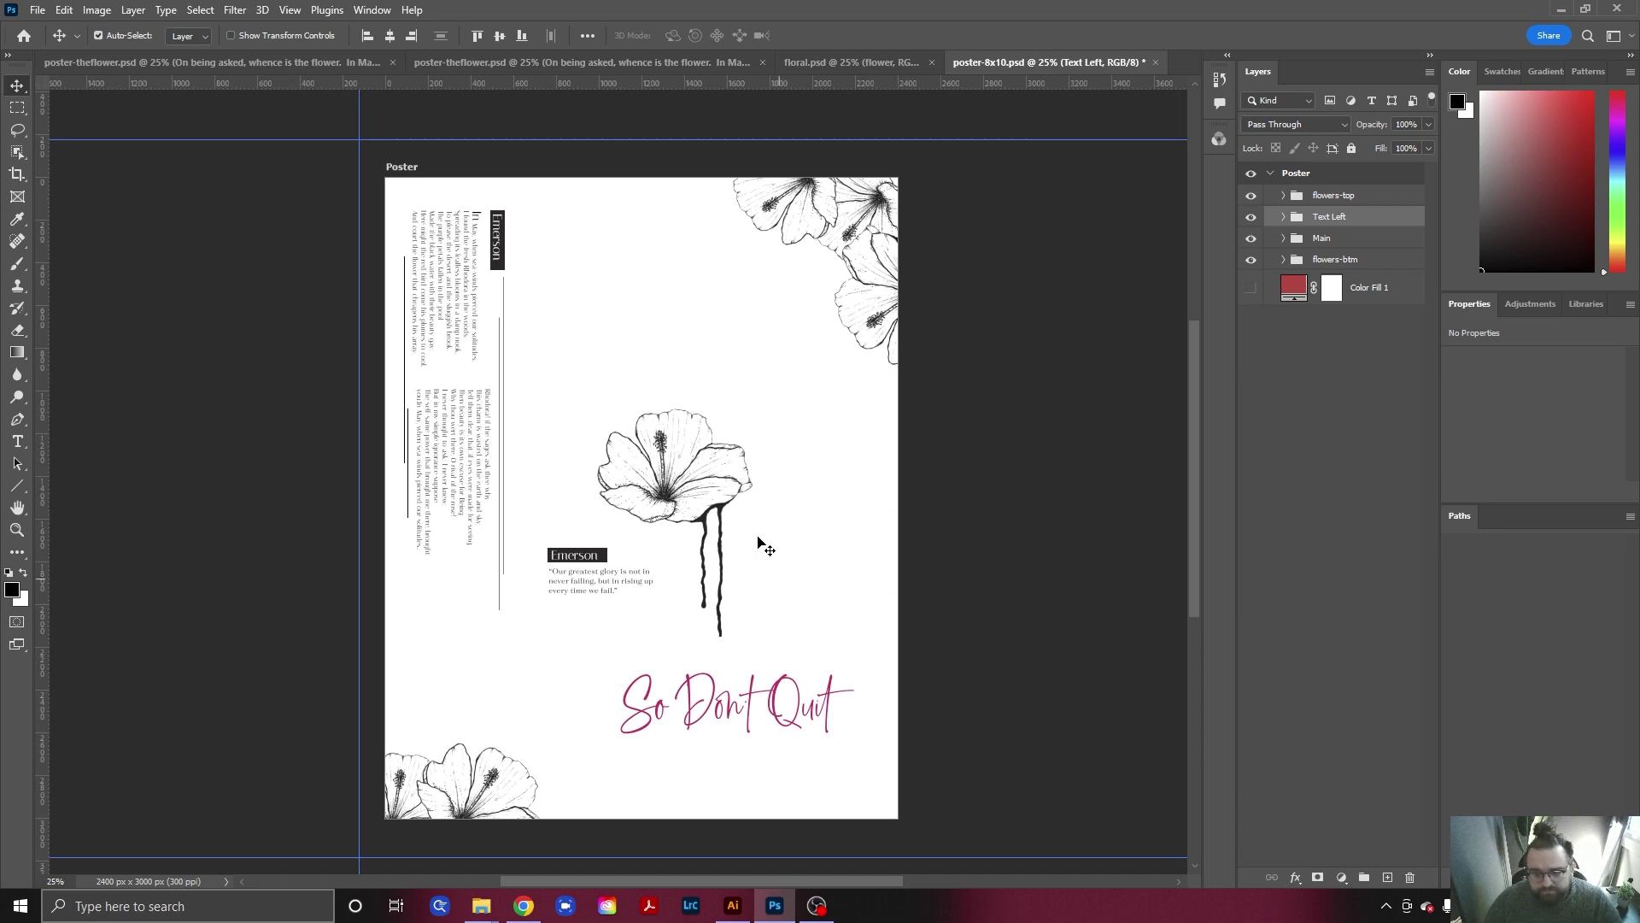
Scale the central flower proportionally to about 124% and reposition it above the So Don't Quit script.
{"action": "left_click", "coordinate": [690, 485]}
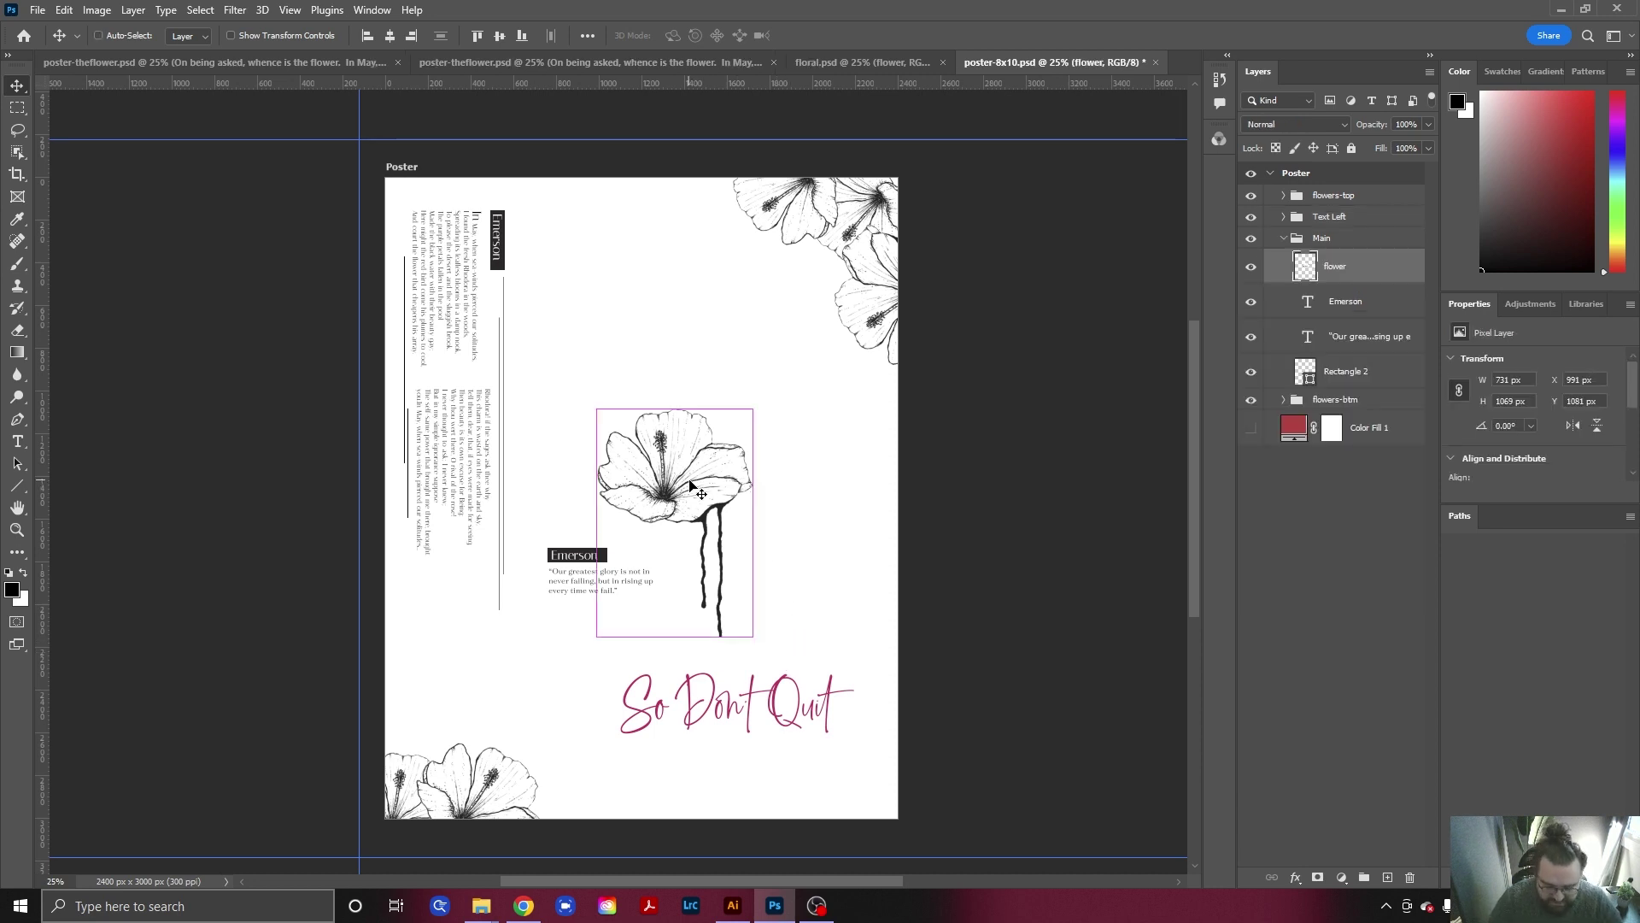
{"action": "key", "text": "ctrl+t"}
{"action": "left_click_drag", "start_coordinate": [756, 413], "coordinate": [791, 358]}
{"action": "left_click_drag", "start_coordinate": [708, 467], "coordinate": [702, 481]}
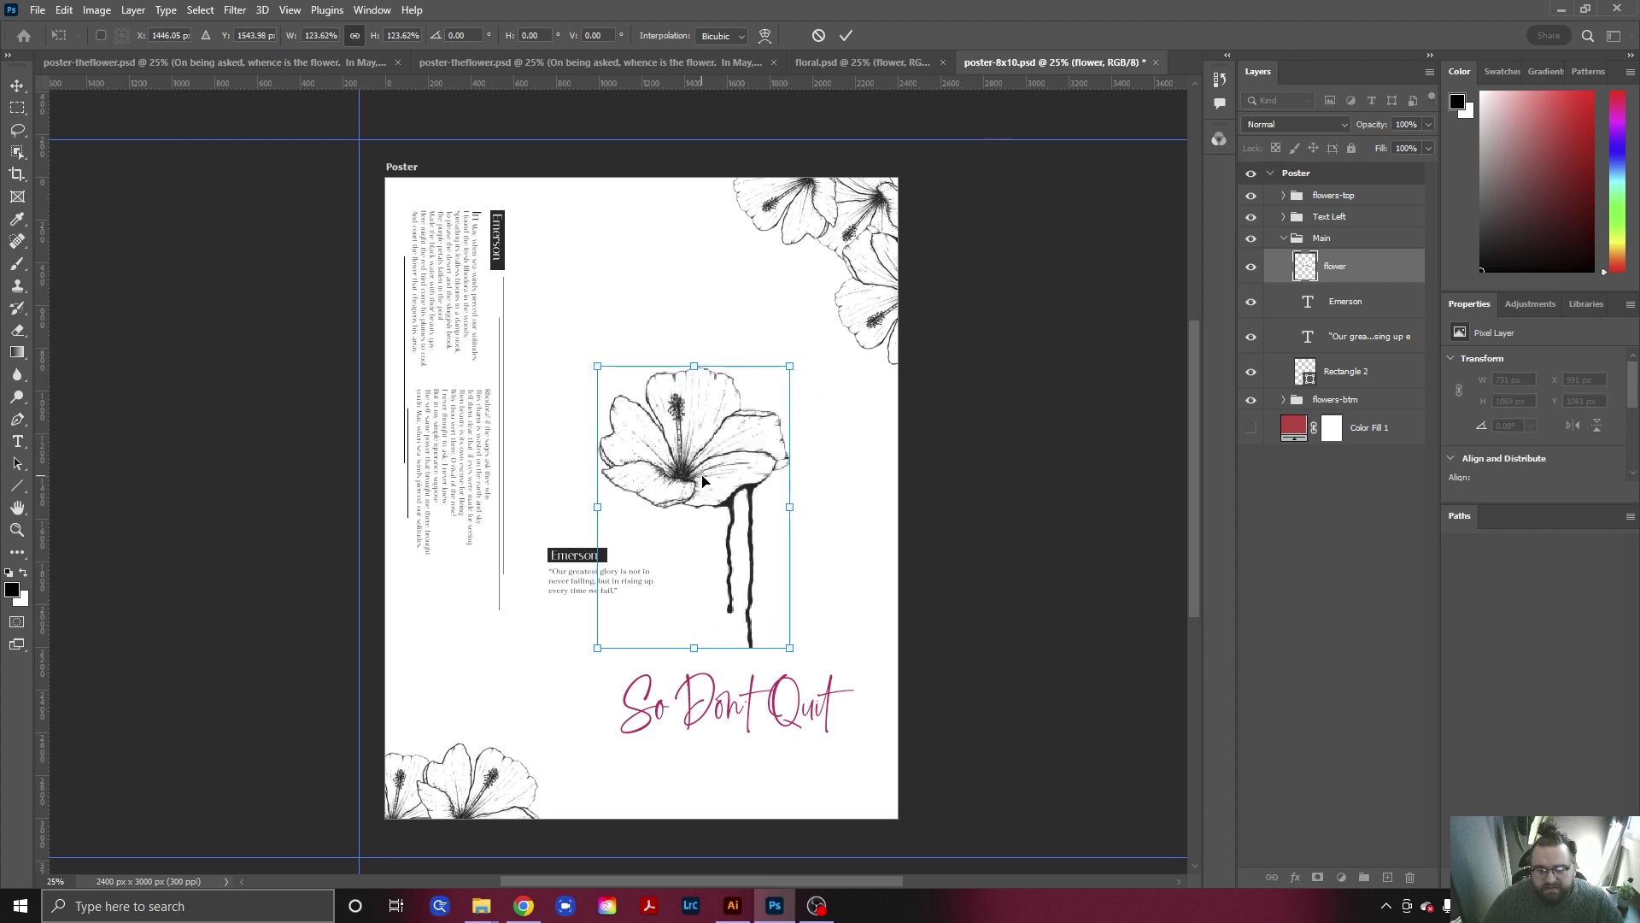
{"action": "left_click_drag", "start_coordinate": [697, 480], "coordinate": [677, 489]}
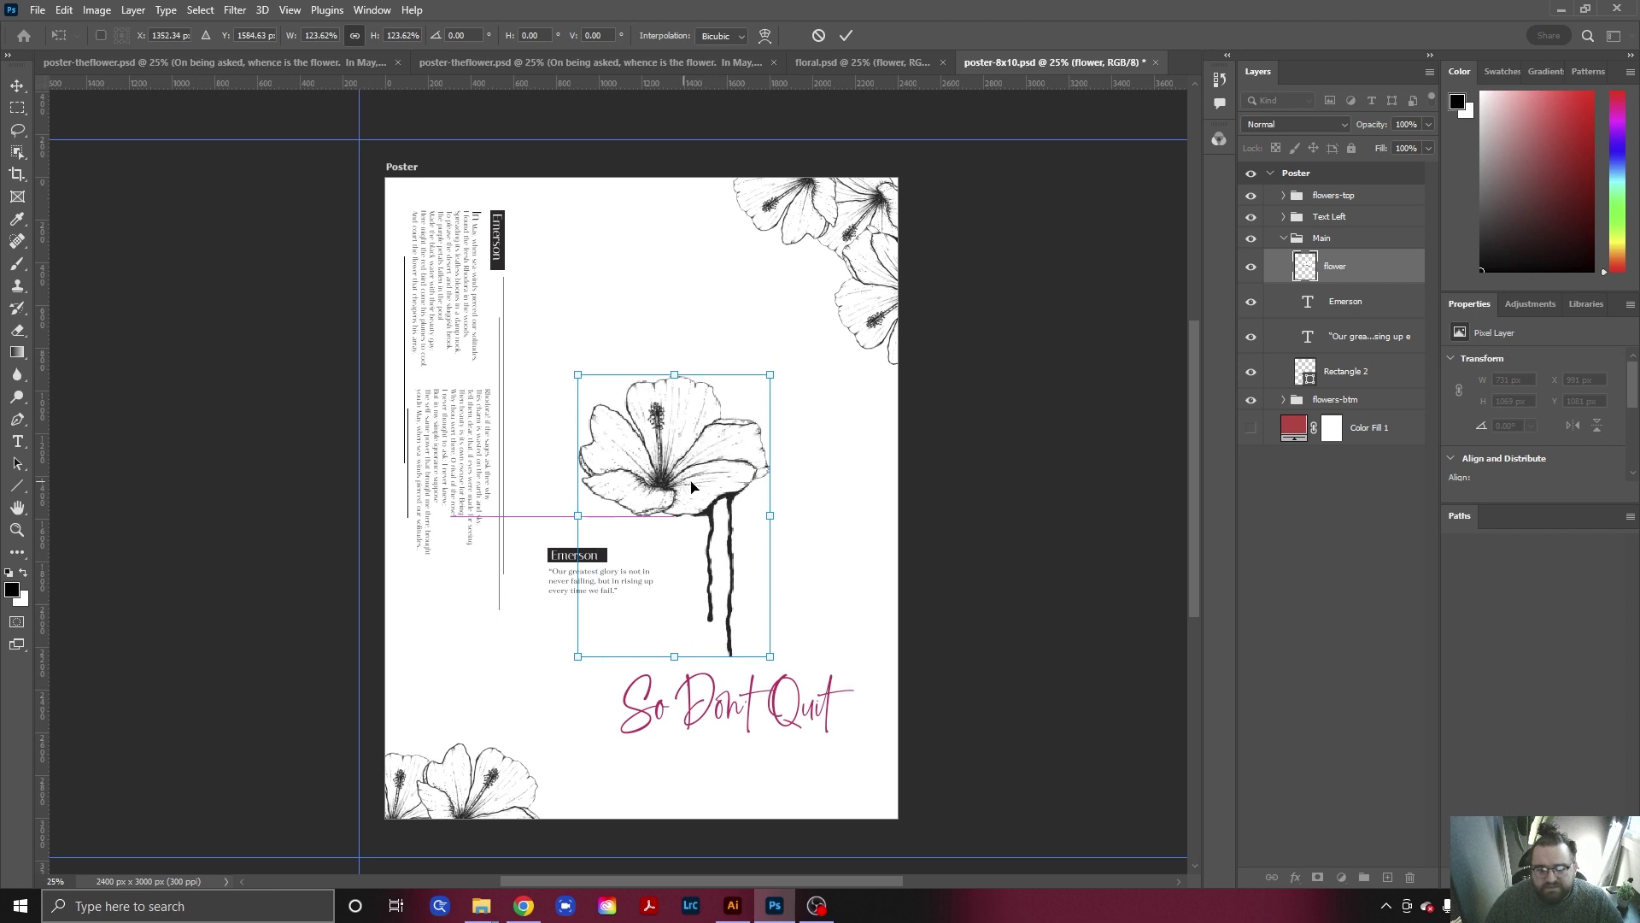
{"action": "key", "text": "Return"}
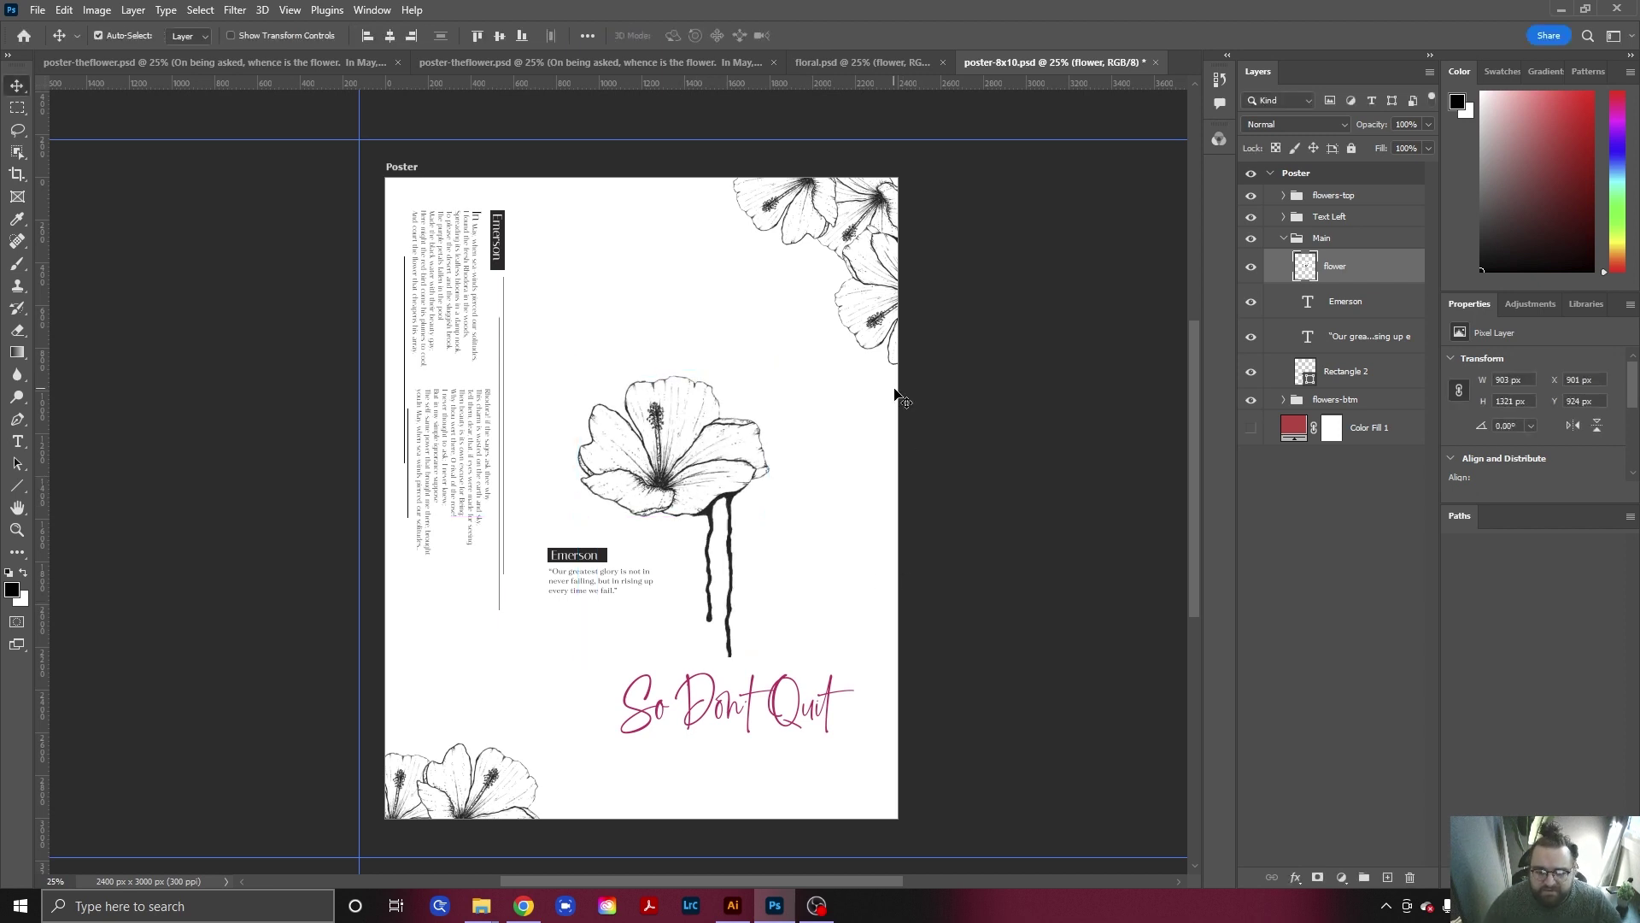
Scale the So Don't Quit script to about 82% and place it just below the flower's dripping stems.
{"action": "left_click", "coordinate": [752, 722]}
{"action": "key", "text": "ctrl+t"}
{"action": "left_click_drag", "start_coordinate": [621, 752], "coordinate": [724, 703]}
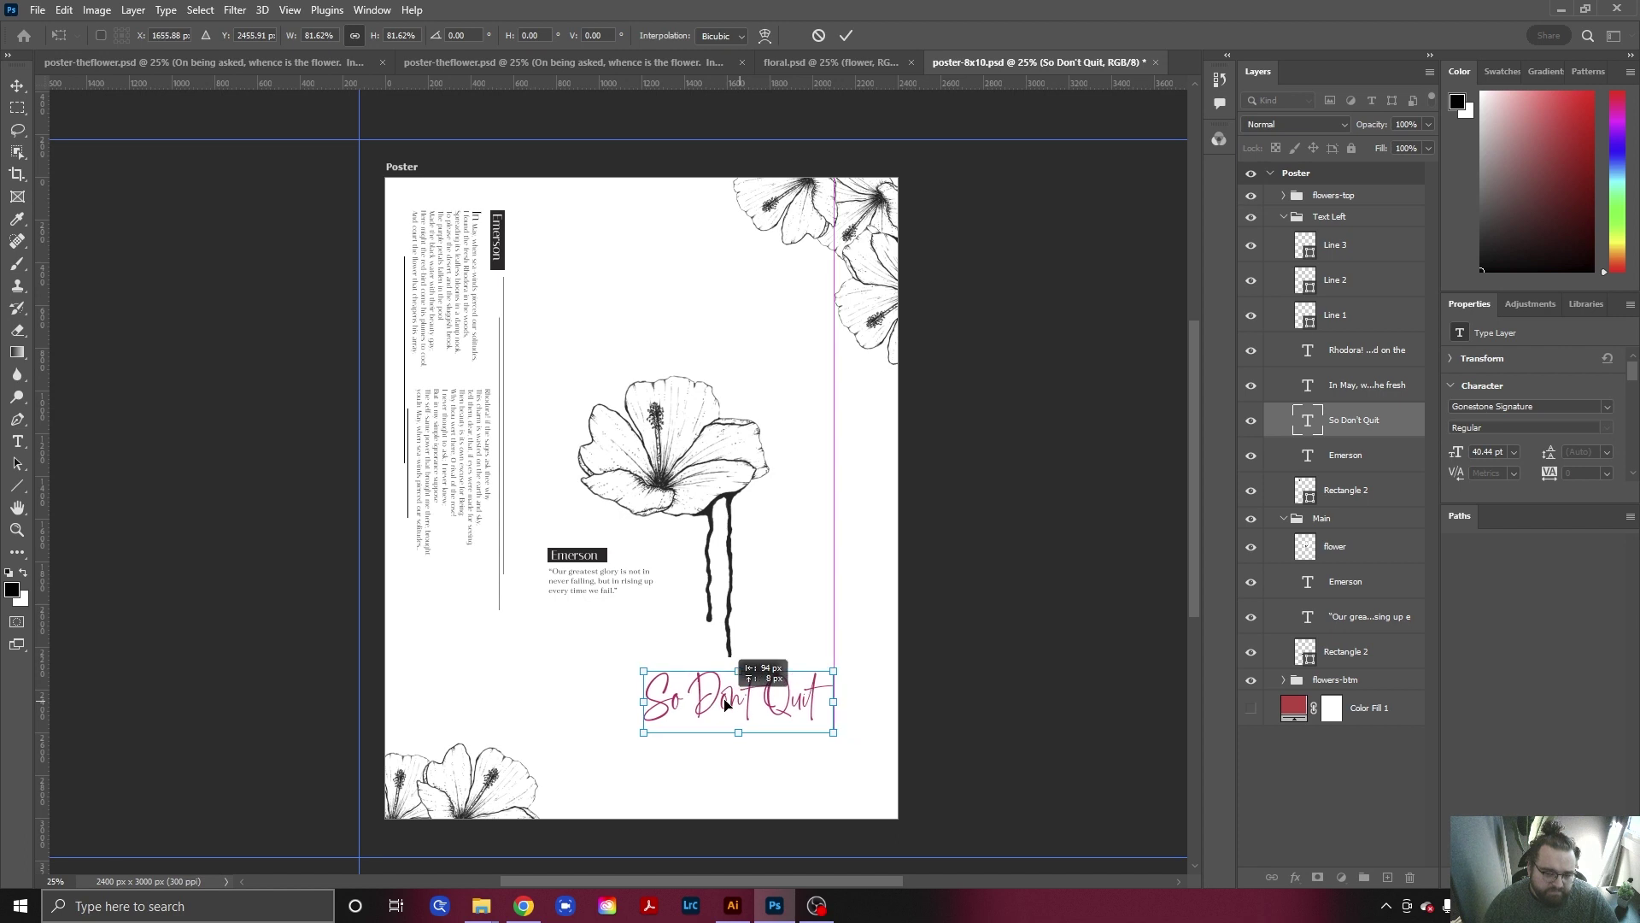
{"action": "key", "text": "Return"}
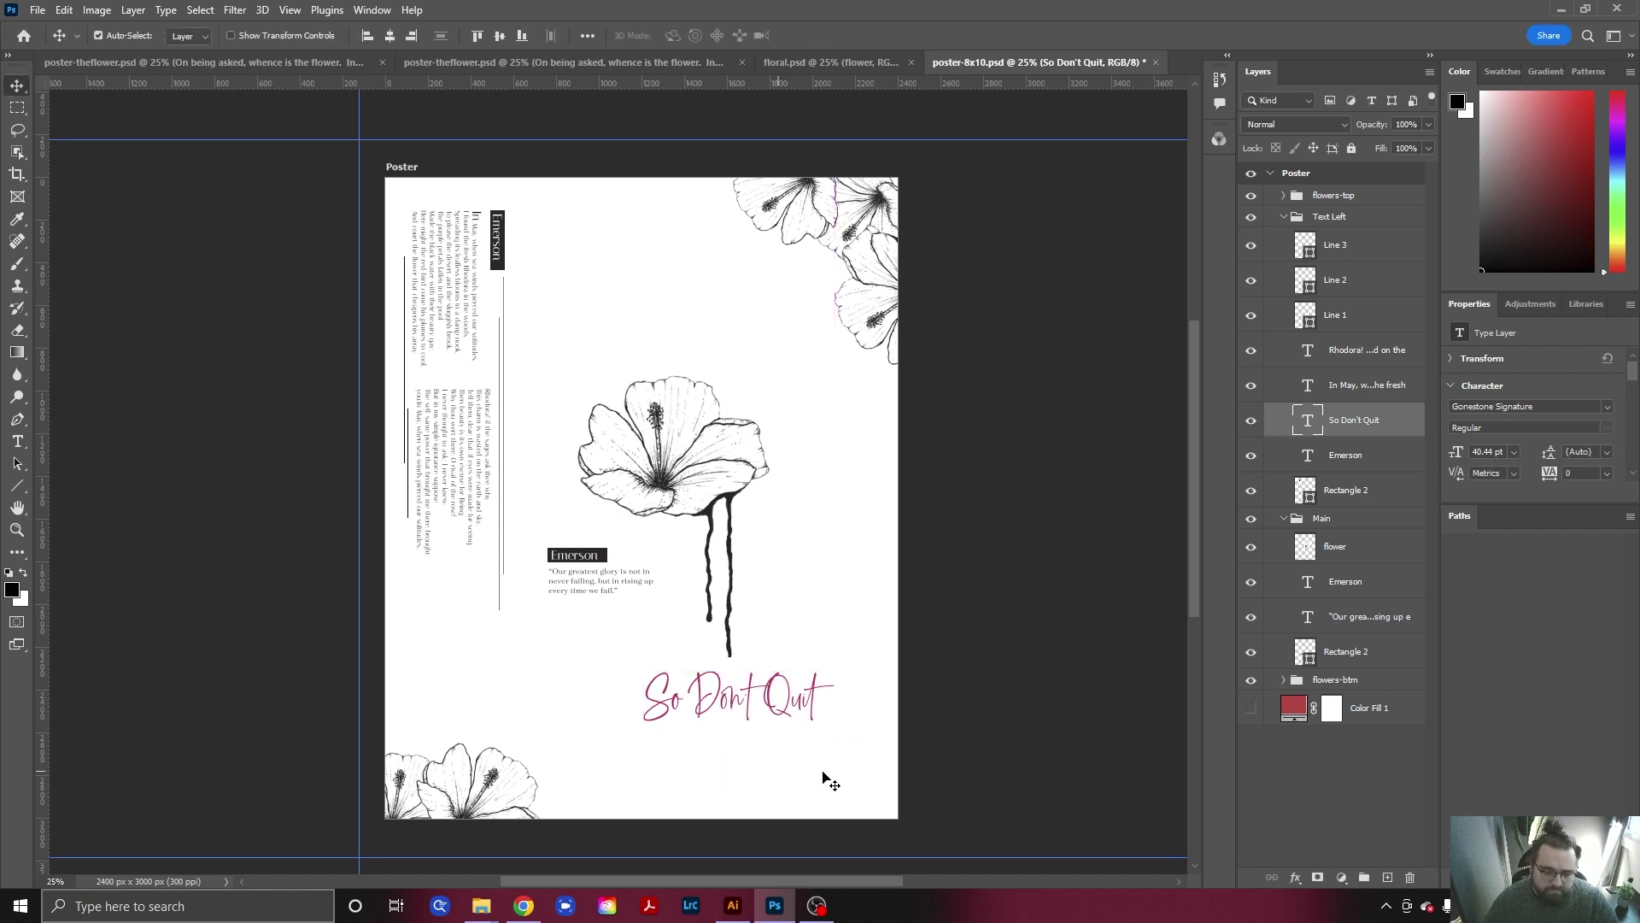
Nudge the So Don't Quit script slightly down and left, and collapse the Text Left group.
{"action": "left_click_drag", "start_coordinate": [729, 711], "coordinate": [723, 722]}
{"action": "left_click", "coordinate": [736, 779]}
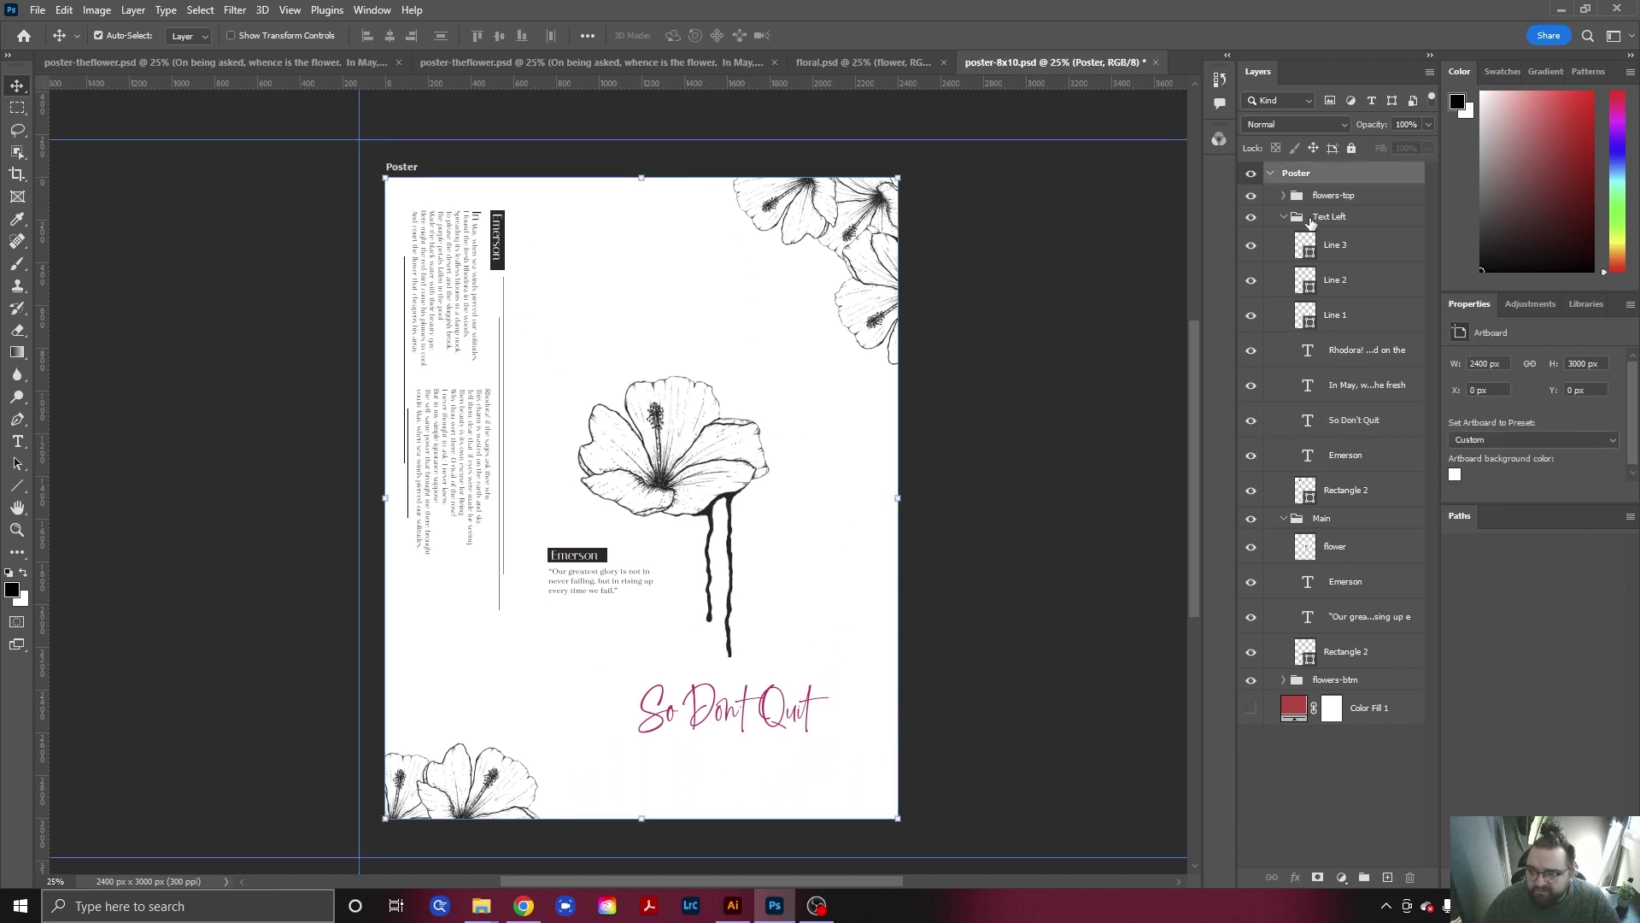
{"action": "left_click", "coordinate": [1283, 218]}
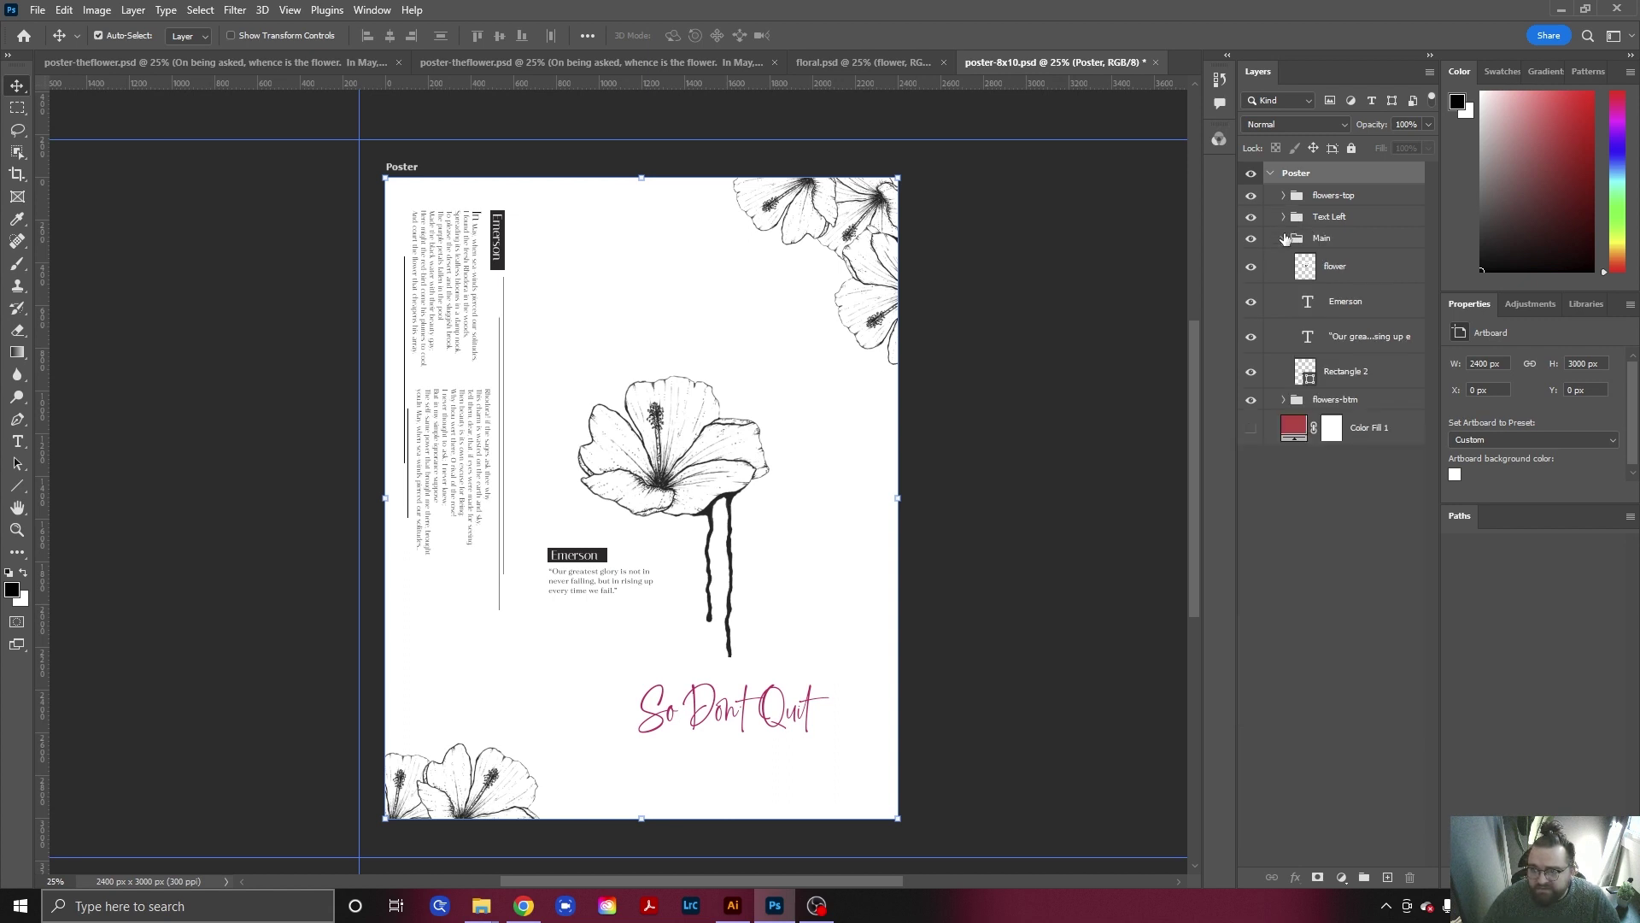
Collapse the Main group and clear the layer selection.
{"action": "left_click", "coordinate": [1284, 238]}
{"action": "left_click", "coordinate": [1337, 198]}
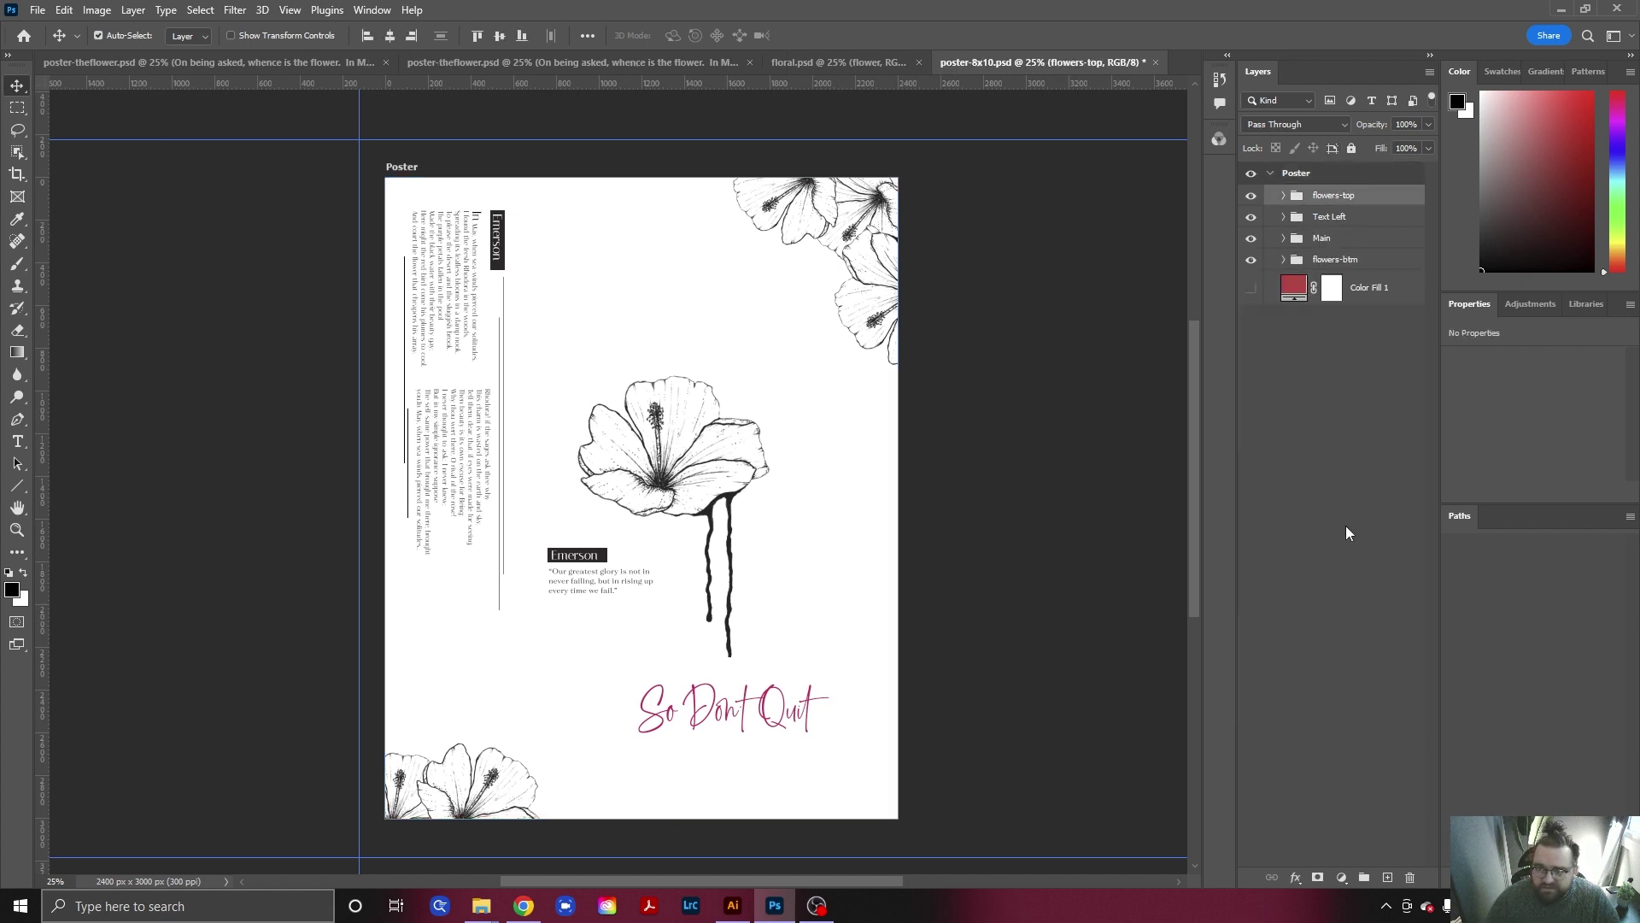
{"action": "left_click", "coordinate": [1342, 573]}
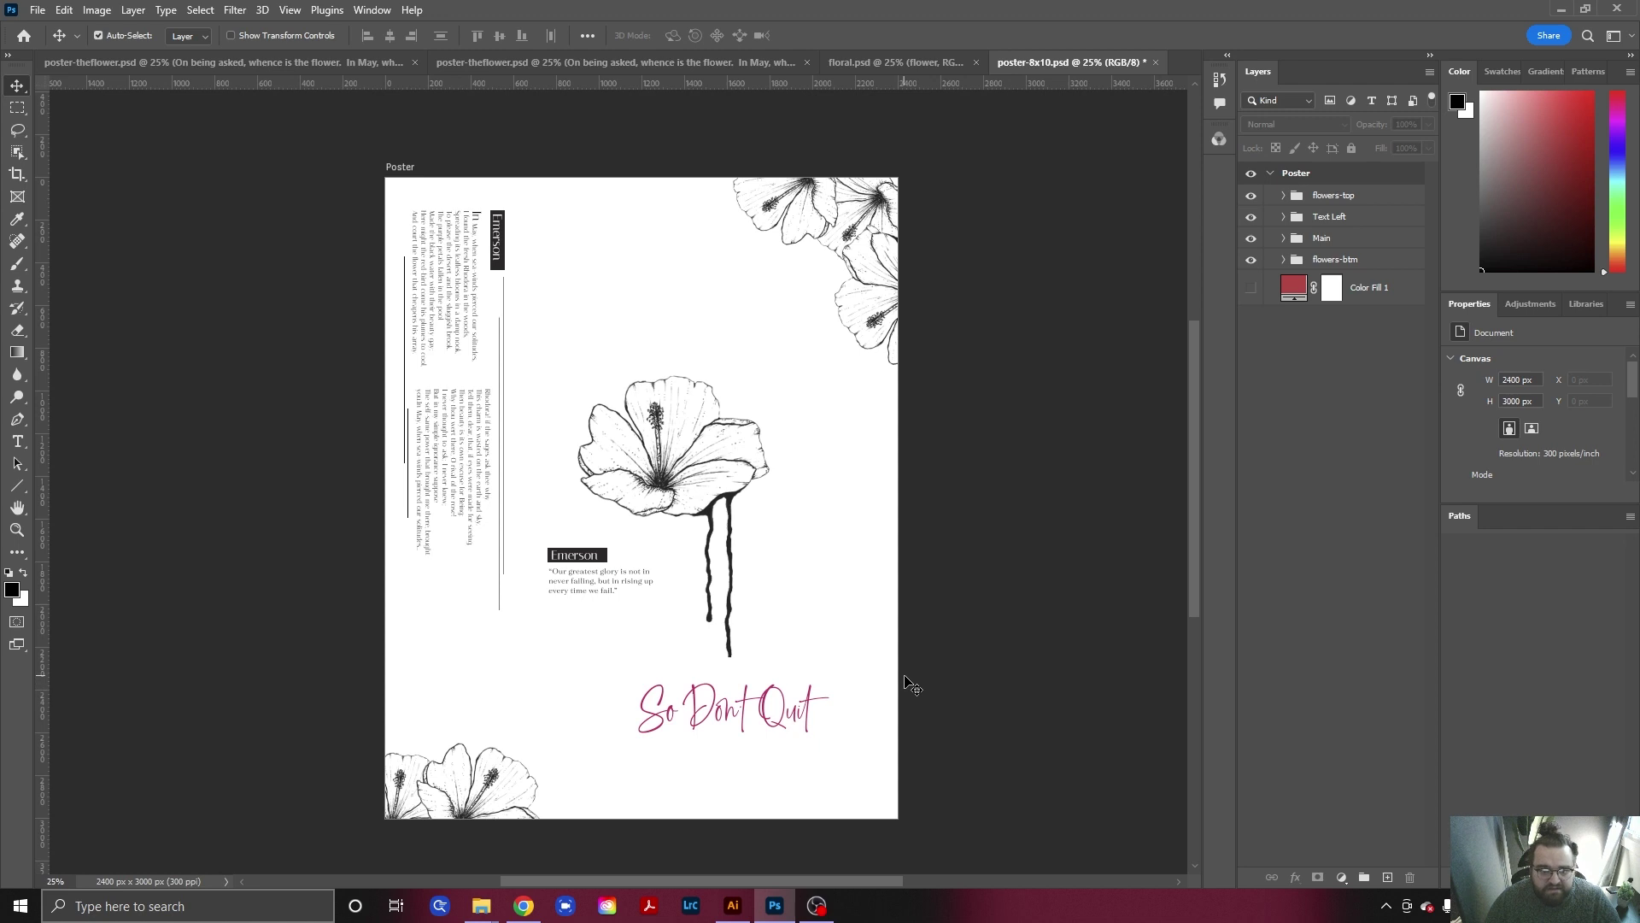
Check the text color of the So Don't Quit script, keep it as is and deselect the layer.
{"action": "left_click", "coordinate": [672, 720]}
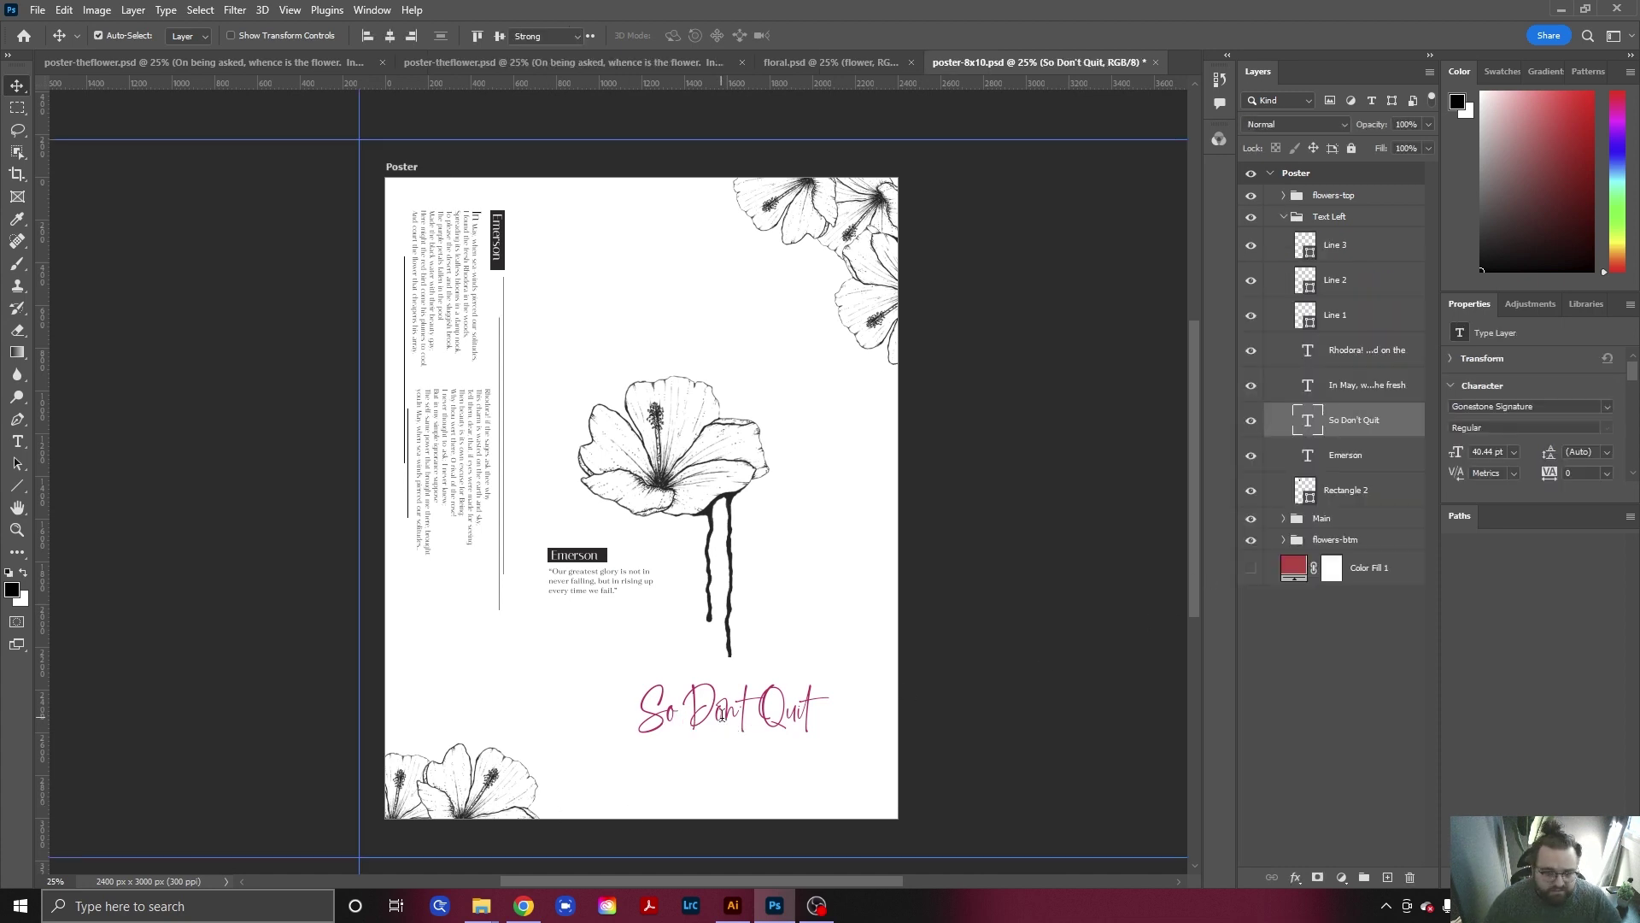
{"action": "double_click", "coordinate": [722, 722]}
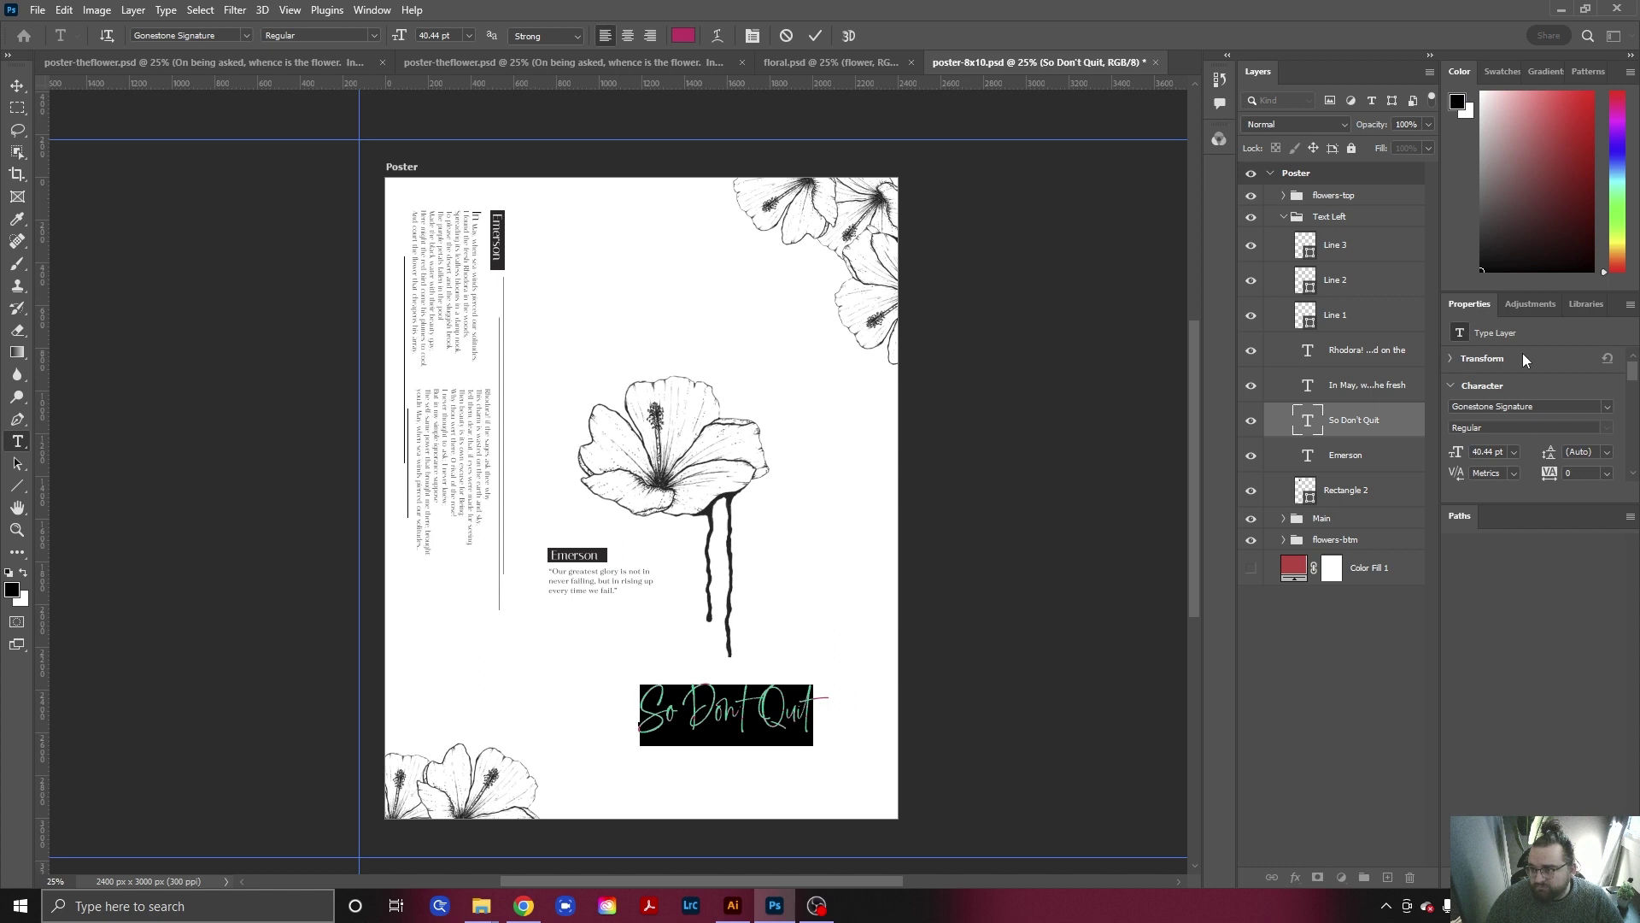
{"action": "left_click_drag", "start_coordinate": [1518, 505], "coordinate": [1527, 630]}
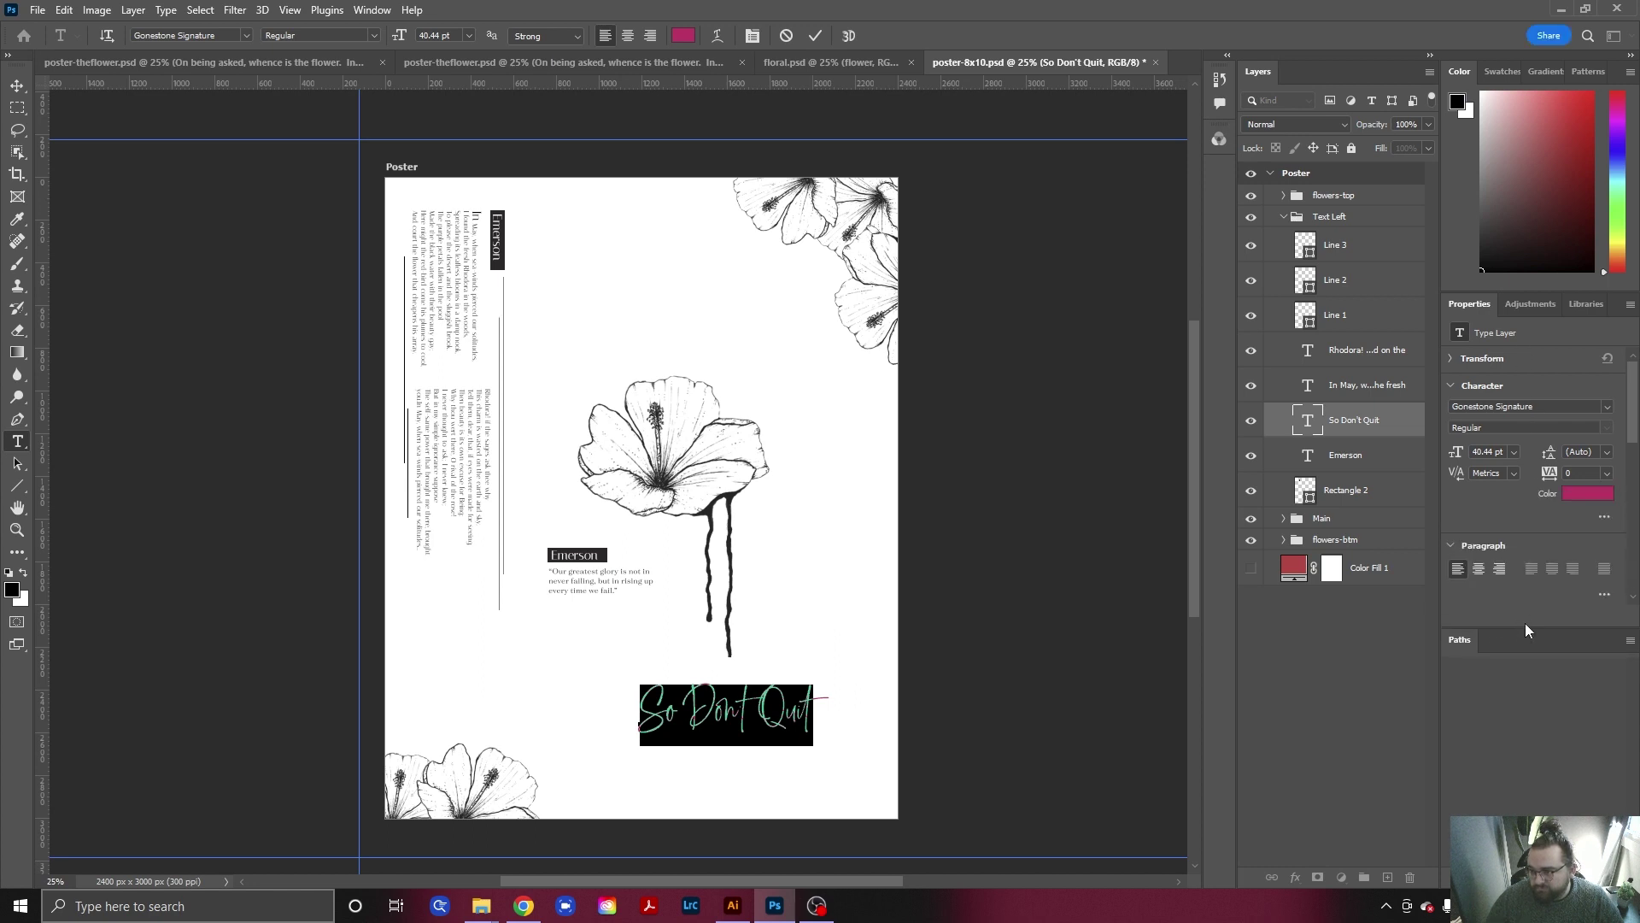
{"action": "left_click", "coordinate": [1575, 495]}
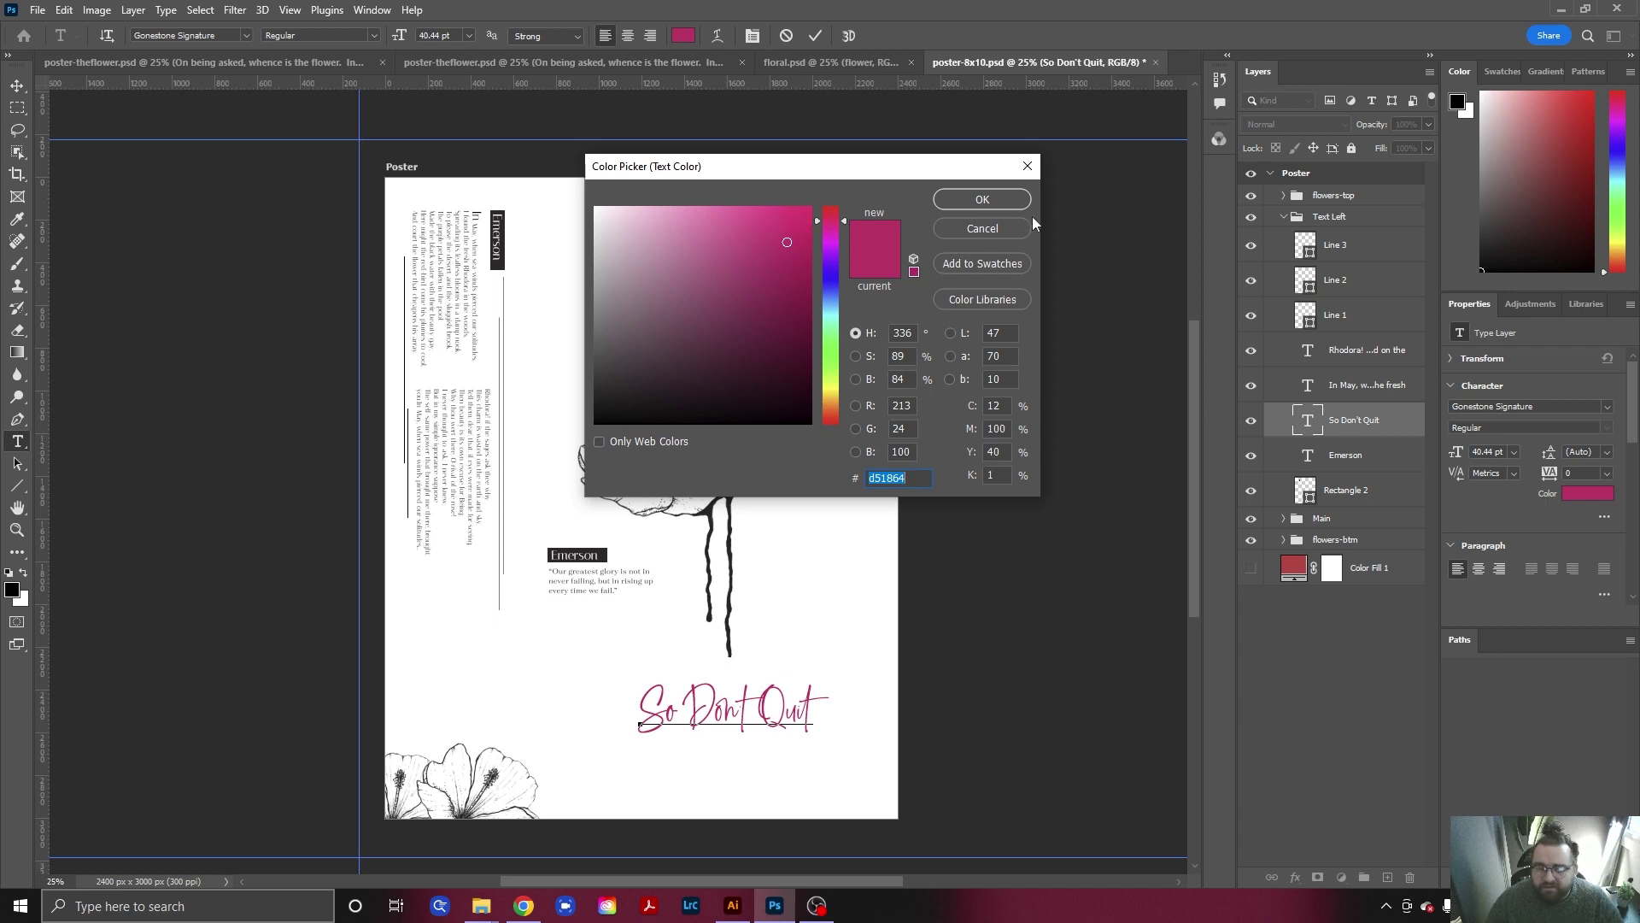
{"action": "left_click", "coordinate": [998, 198]}
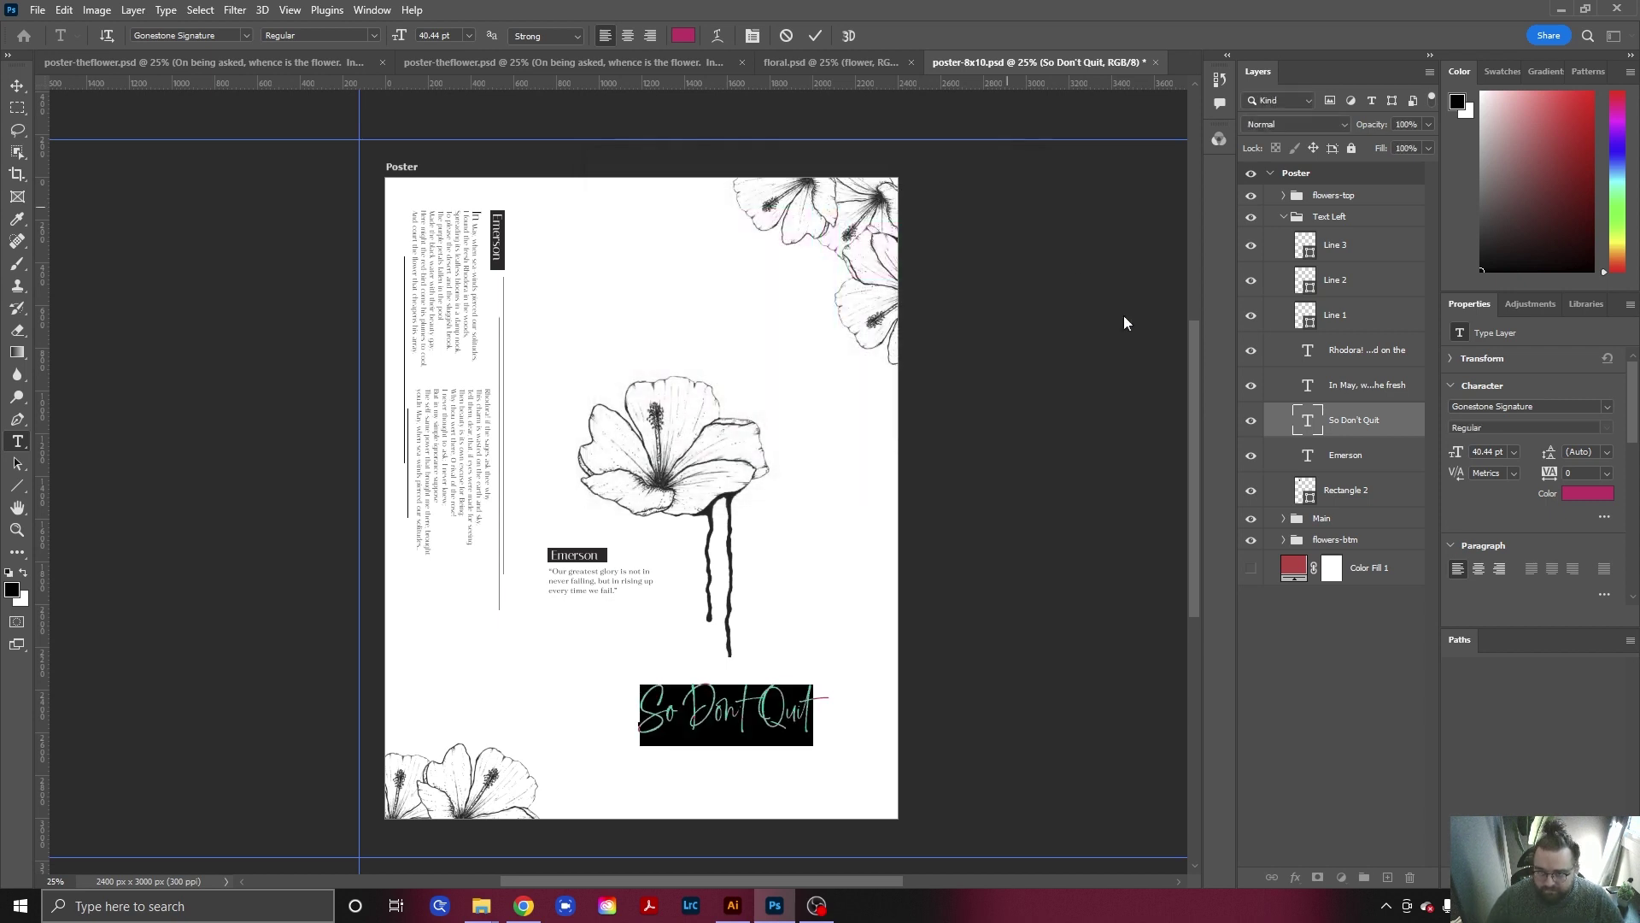
{"action": "left_click", "coordinate": [17, 86]}
{"action": "key", "text": "ctrl+semicolon"}
{"action": "left_click", "coordinate": [1036, 597]}
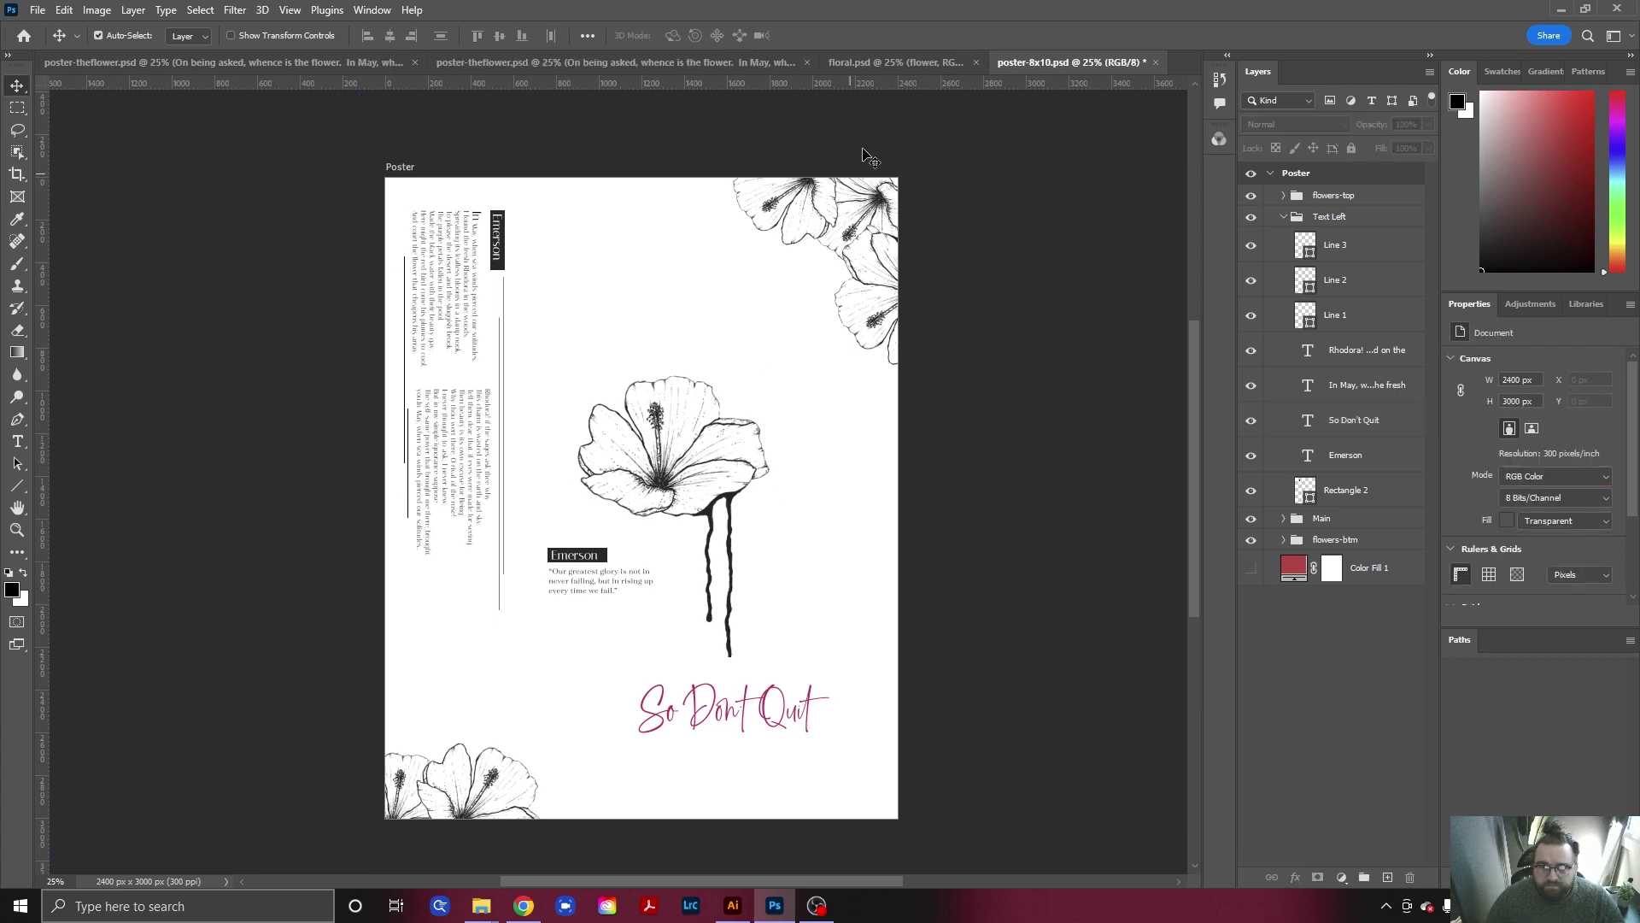
Copy the yellow vertical stripe from poster-theflower.psd and paste it into poster-8x10.psd.
{"action": "left_click", "coordinate": [147, 65]}
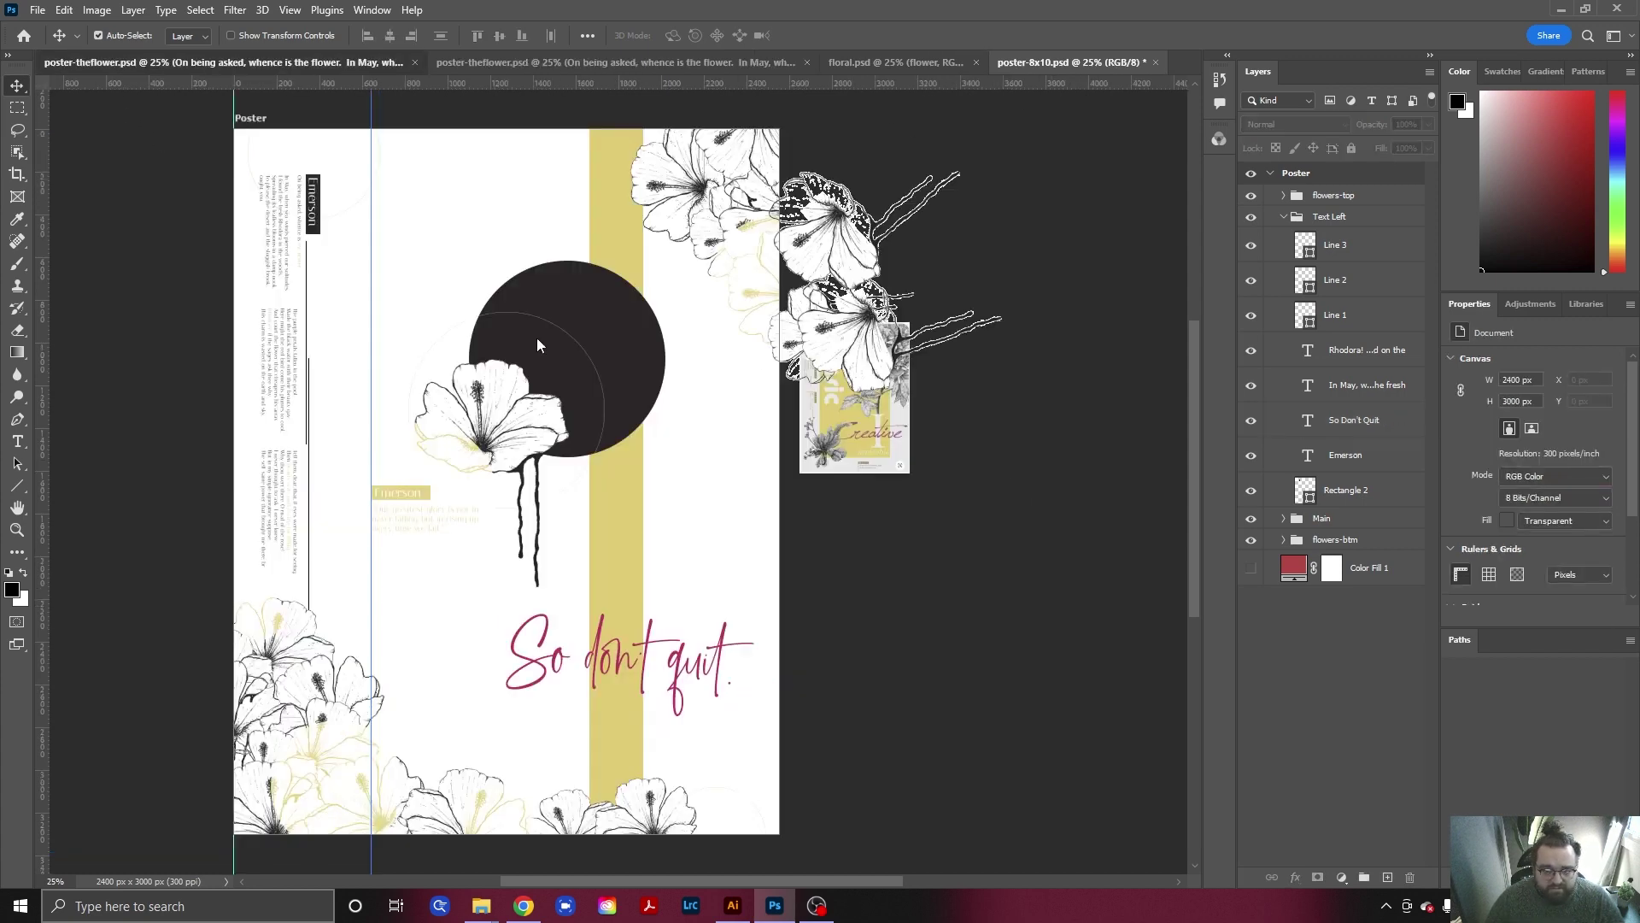
{"action": "left_click", "coordinate": [632, 556]}
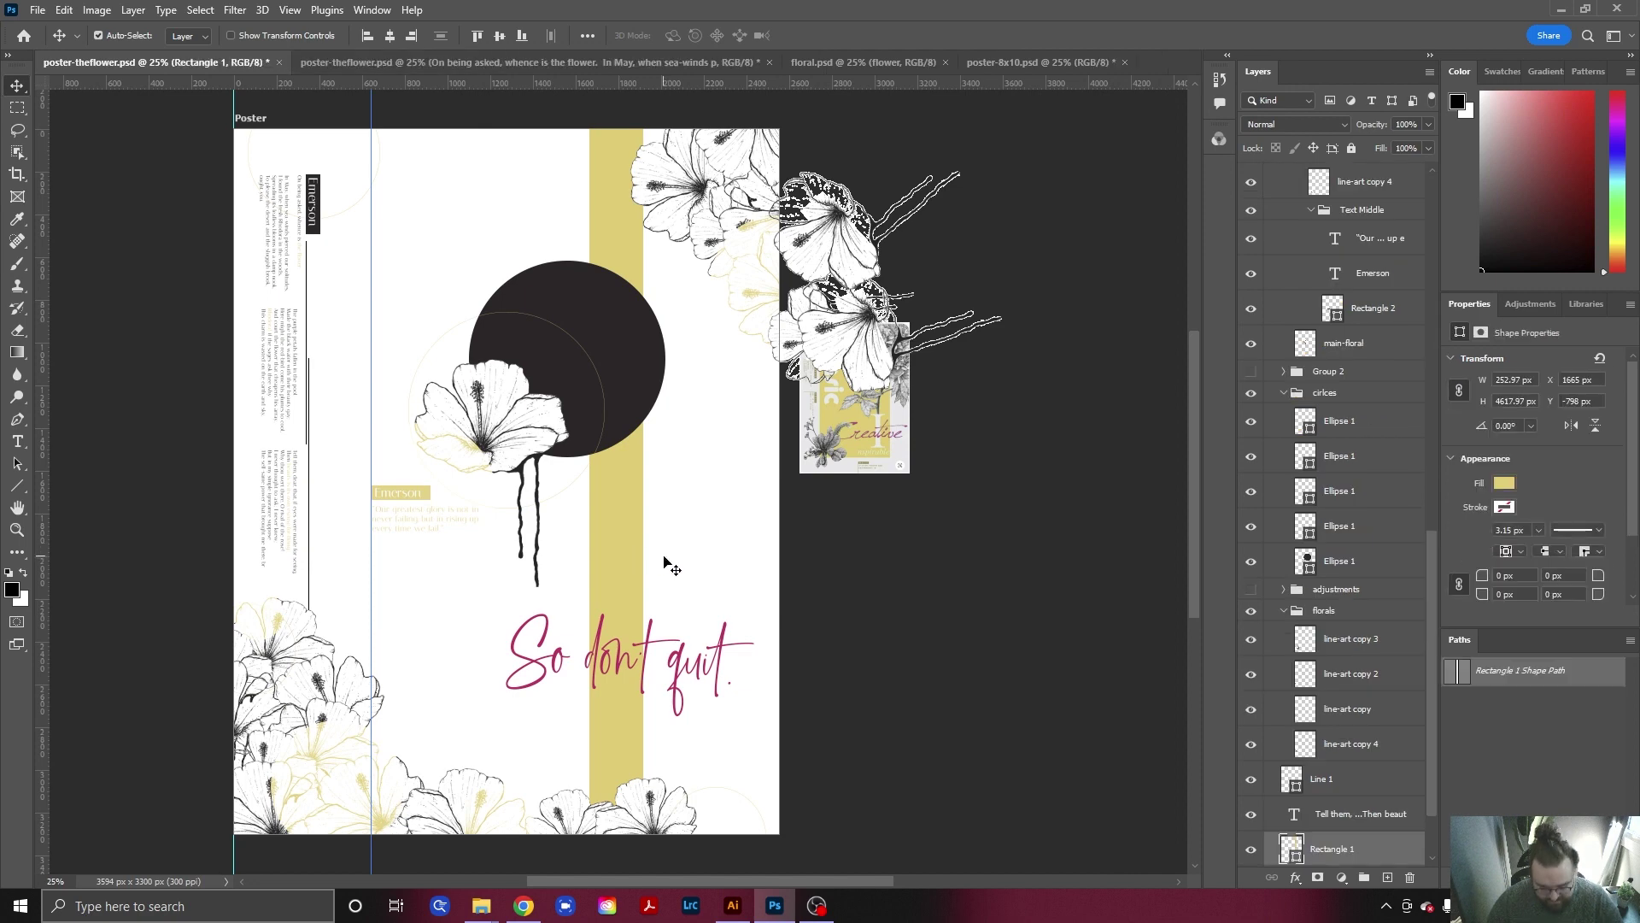
{"action": "left_click", "coordinate": [1045, 61]}
{"action": "key", "text": "ctrl+v"}
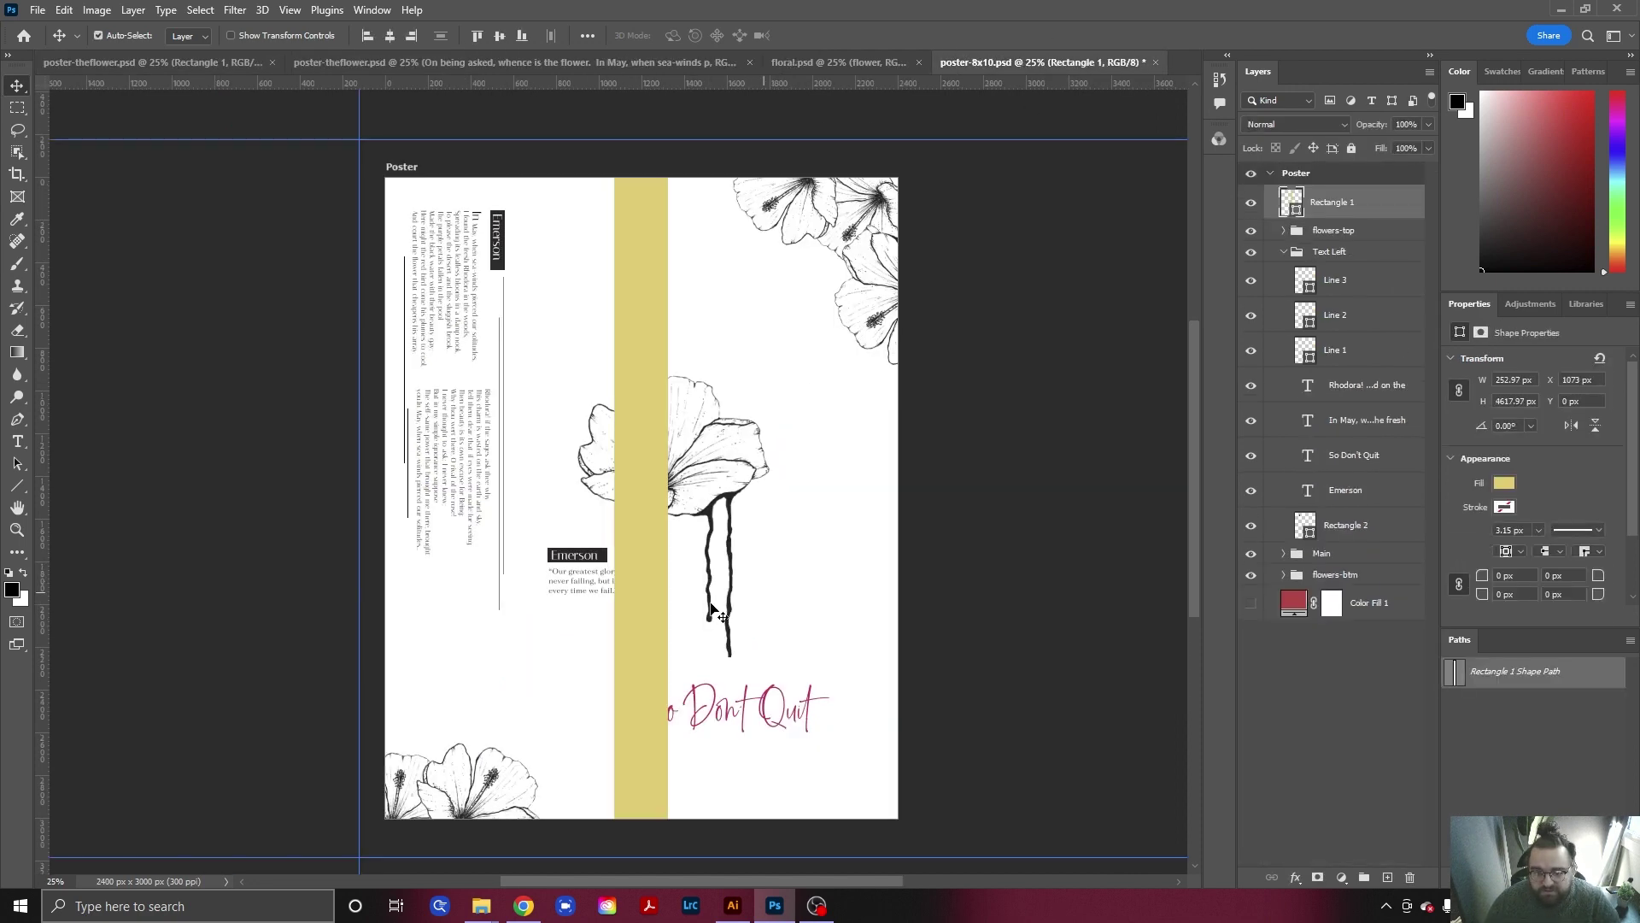
Move the yellow stripe right to X 1482 px, in line with the flower's dripping stems, and send it behind all other layers.
{"action": "left_click_drag", "start_coordinate": [644, 579], "coordinate": [731, 576]}
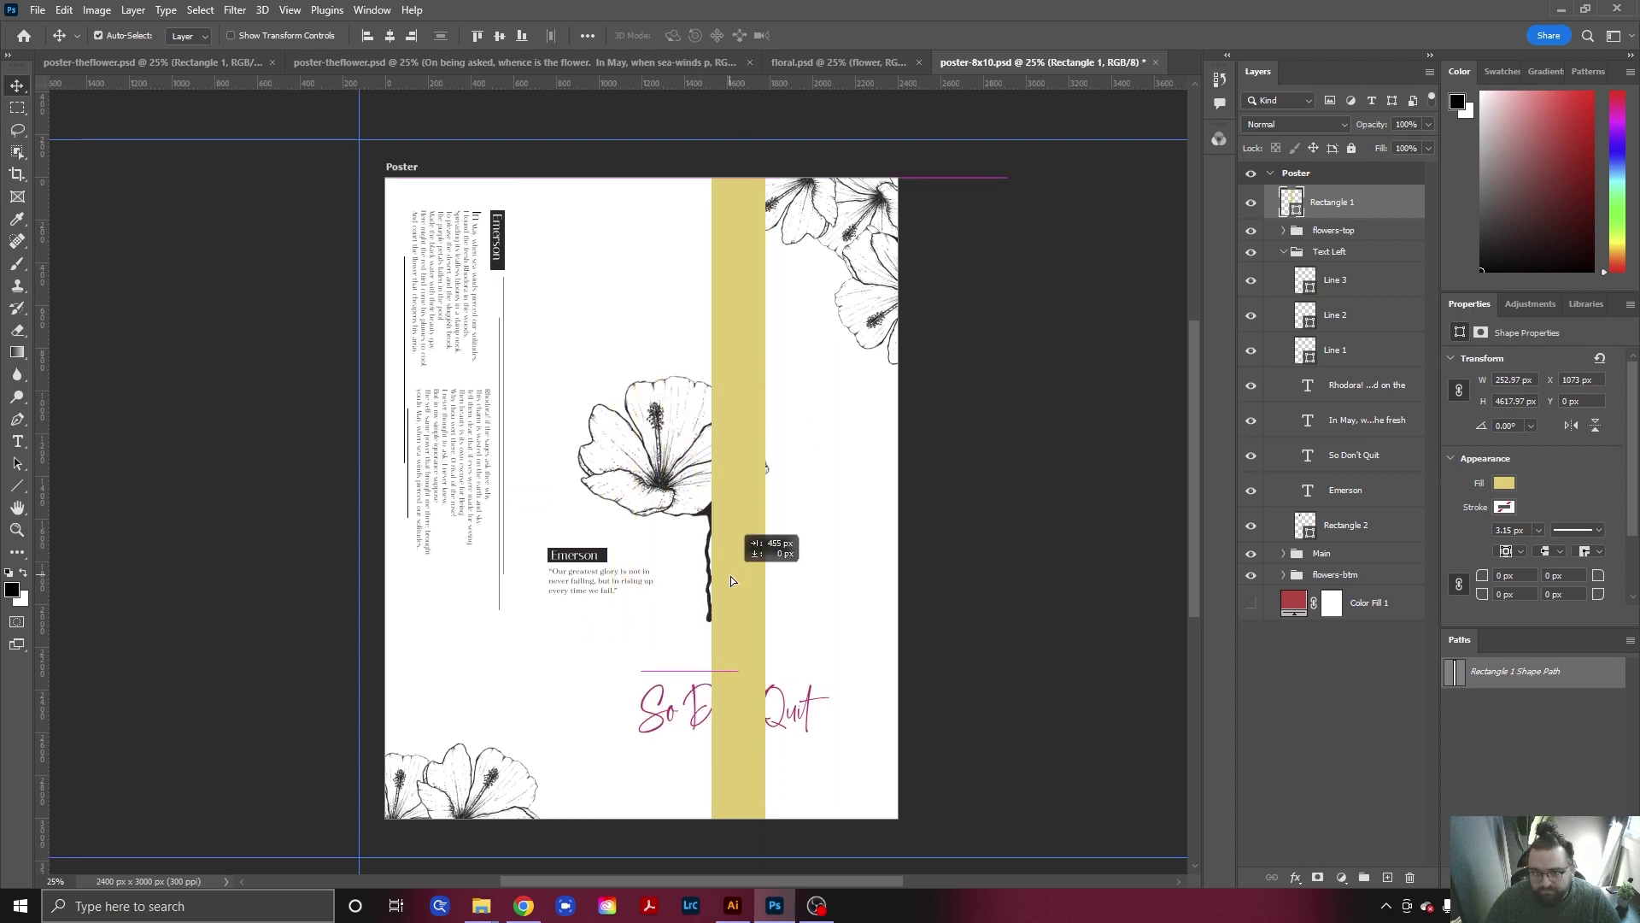
{"action": "key", "text": "ctrl+f"}
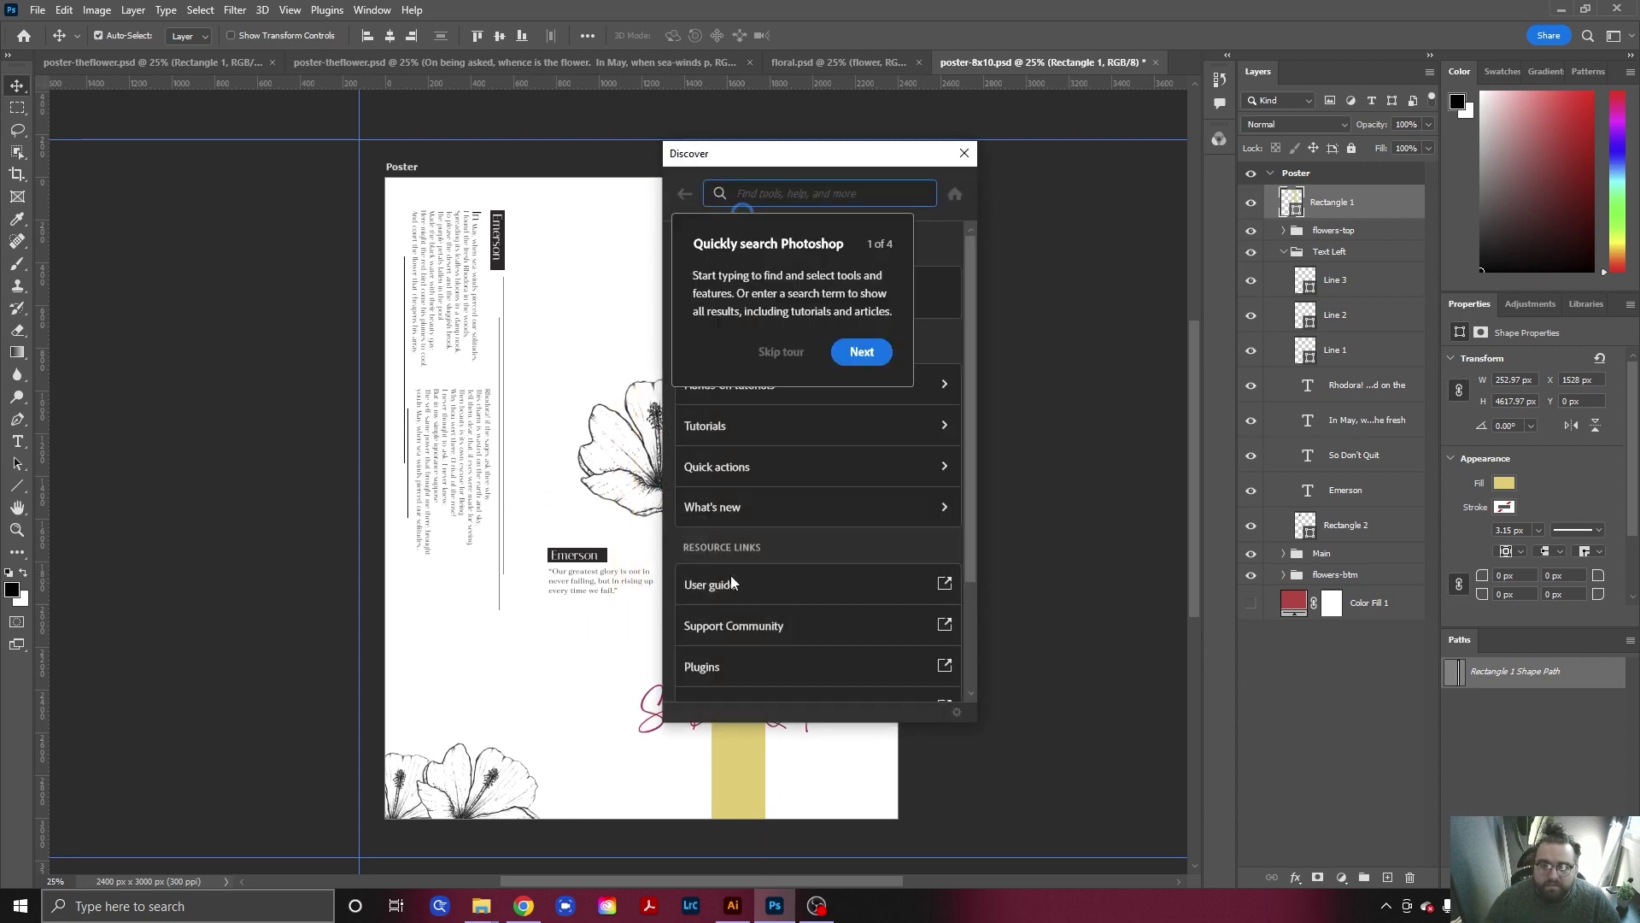
{"action": "left_click", "coordinate": [964, 153]}
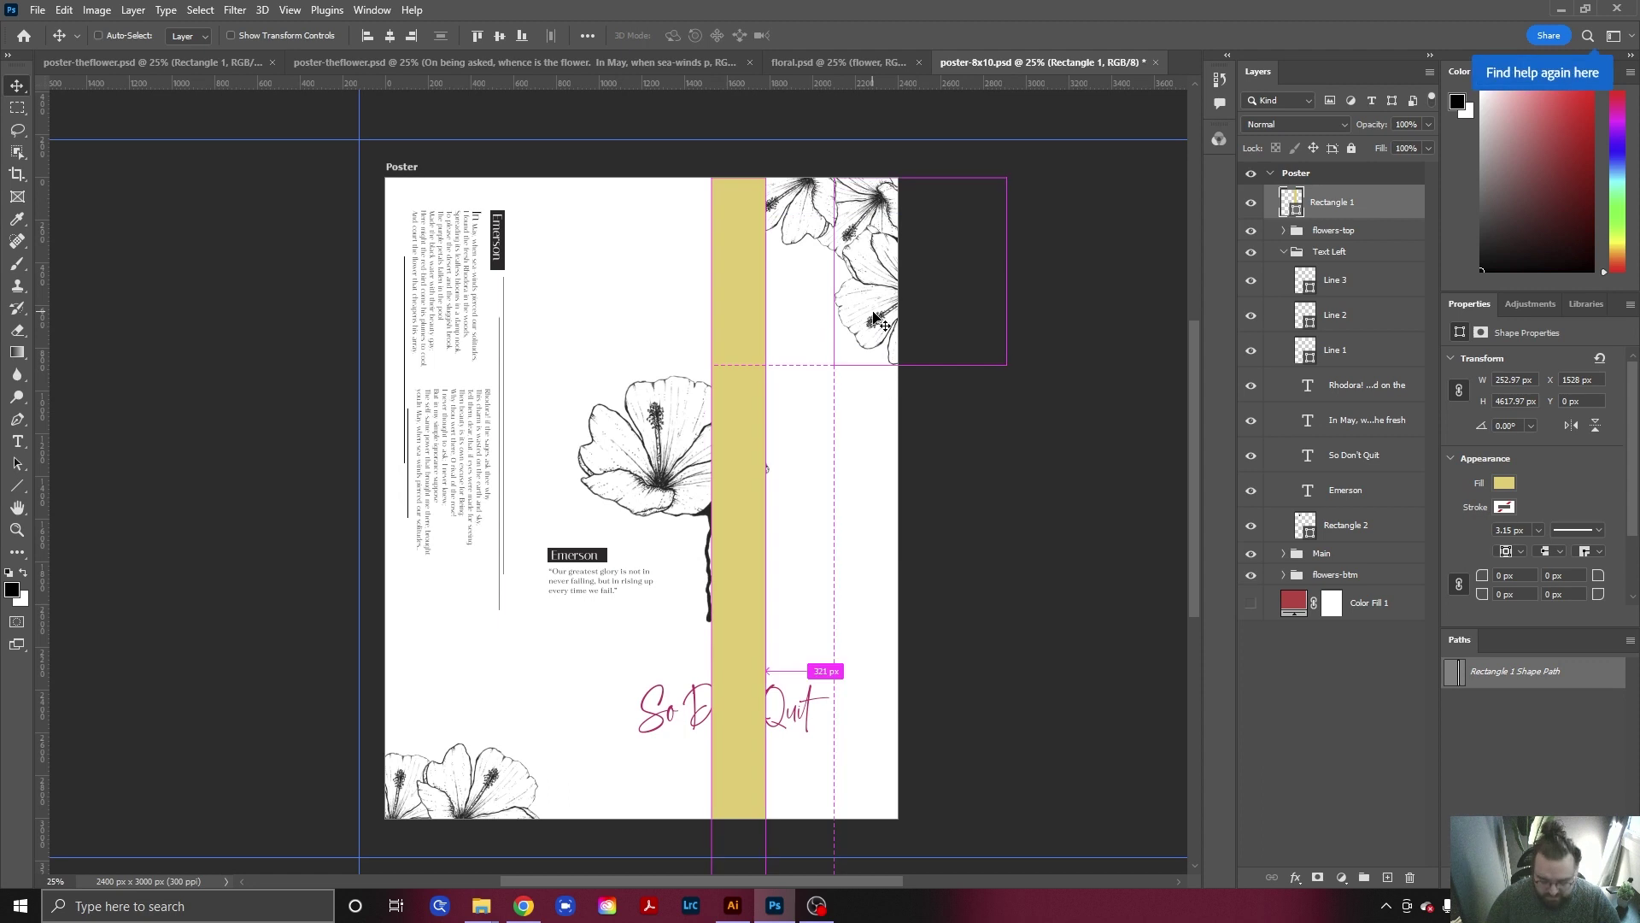
{"action": "key", "text": "ctrl+shift+bracketleft"}
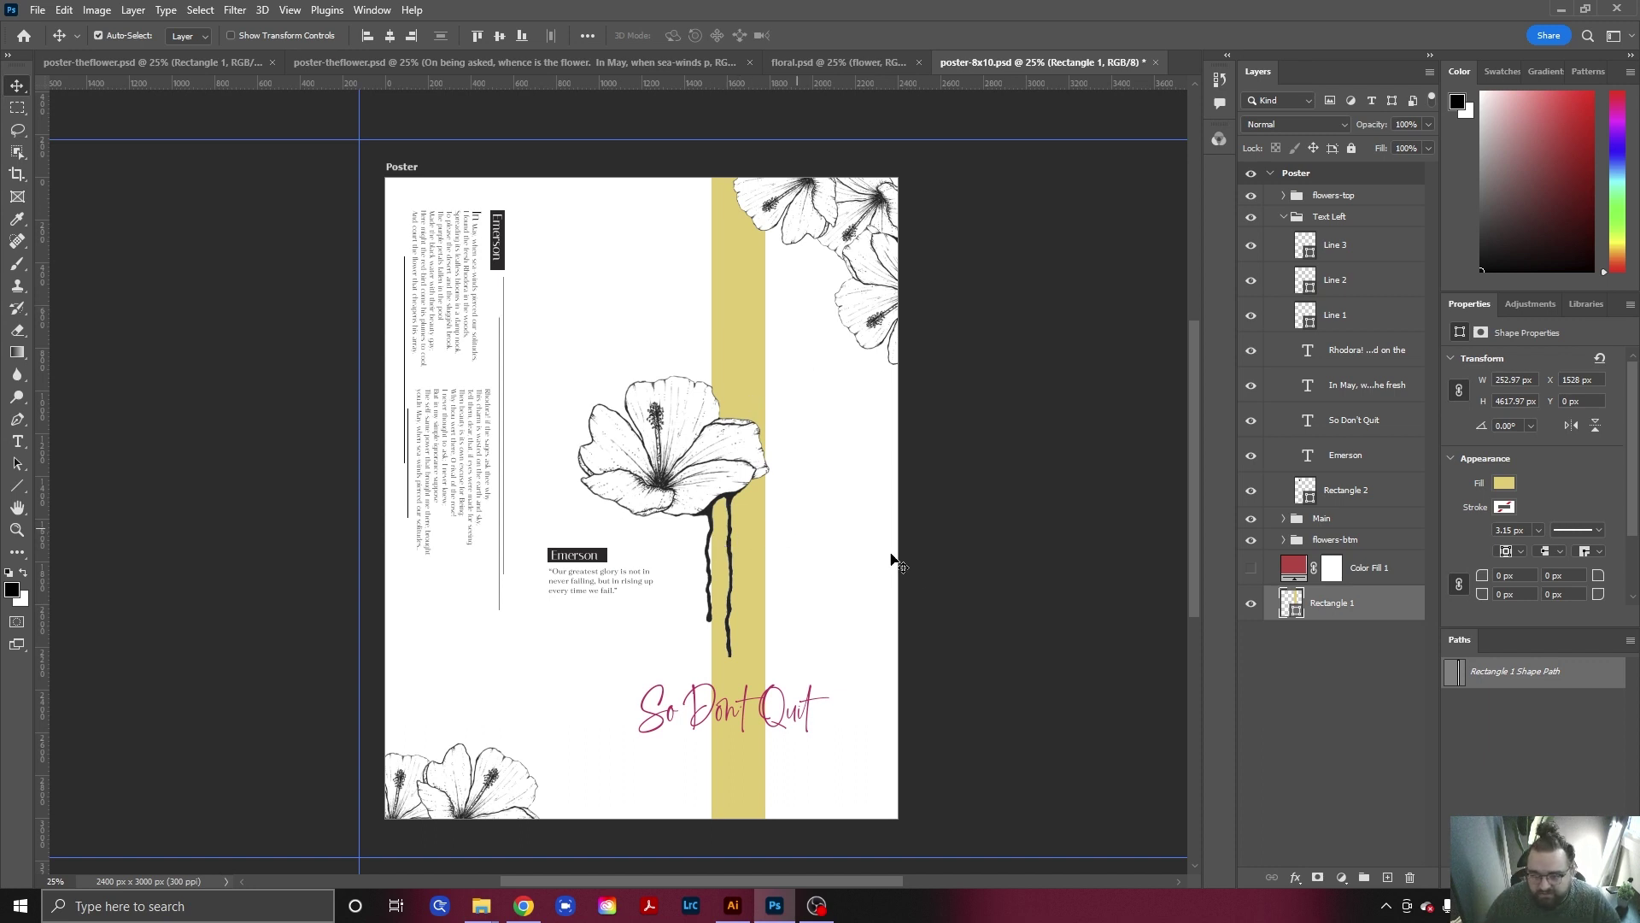
{"action": "left_click_drag", "start_coordinate": [735, 557], "coordinate": [734, 558]}
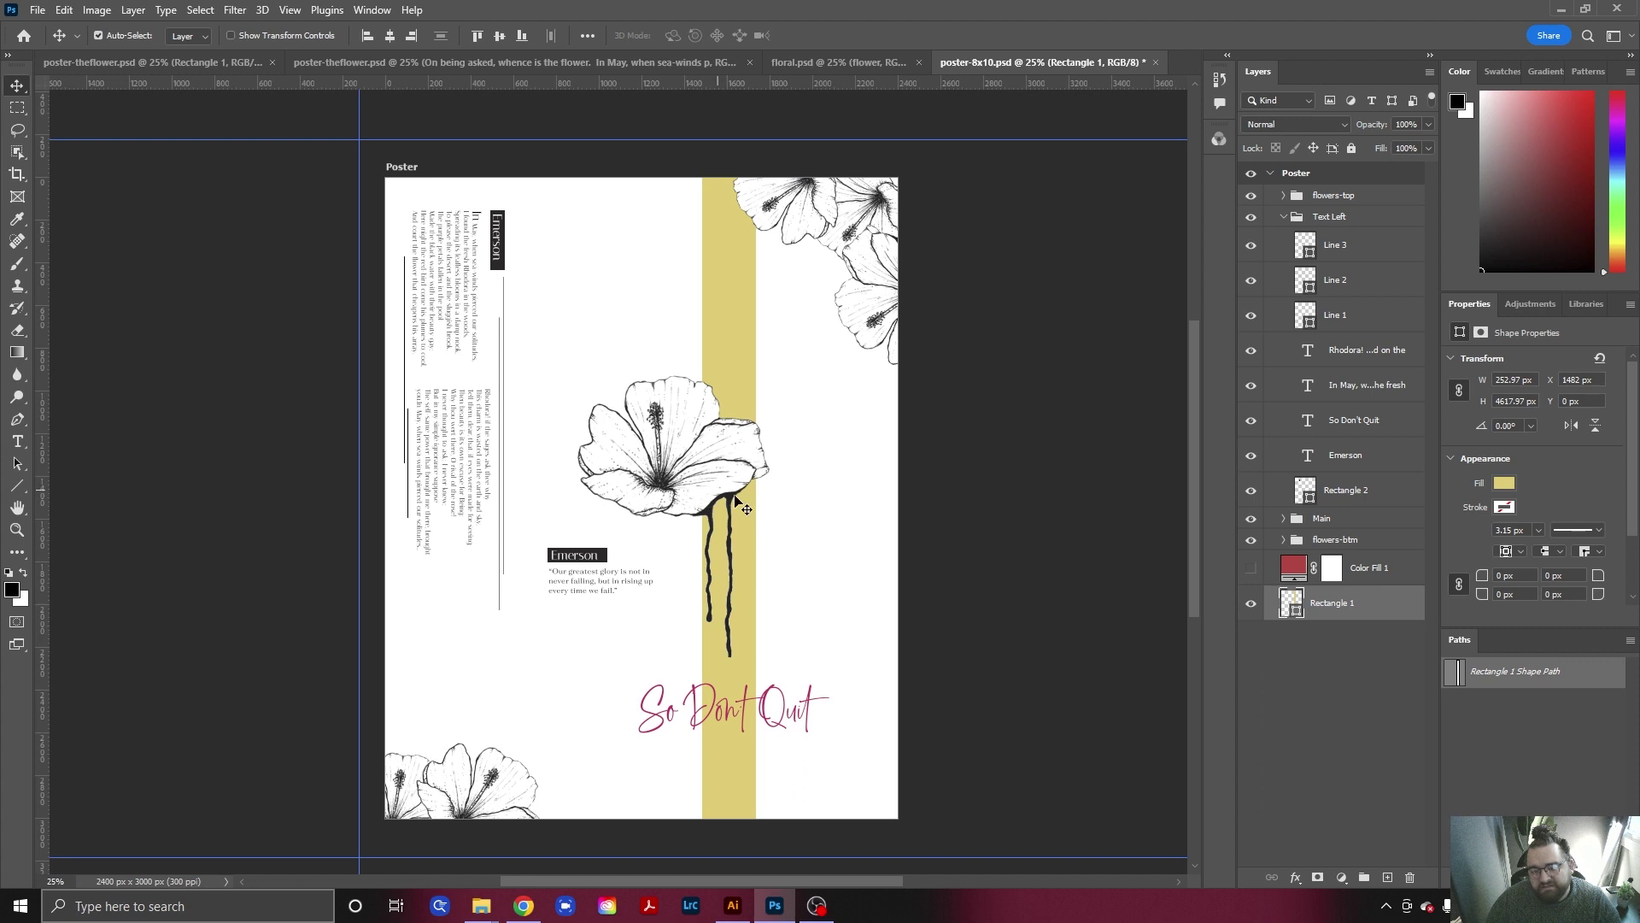
{"action": "left_click", "coordinate": [1504, 484]}
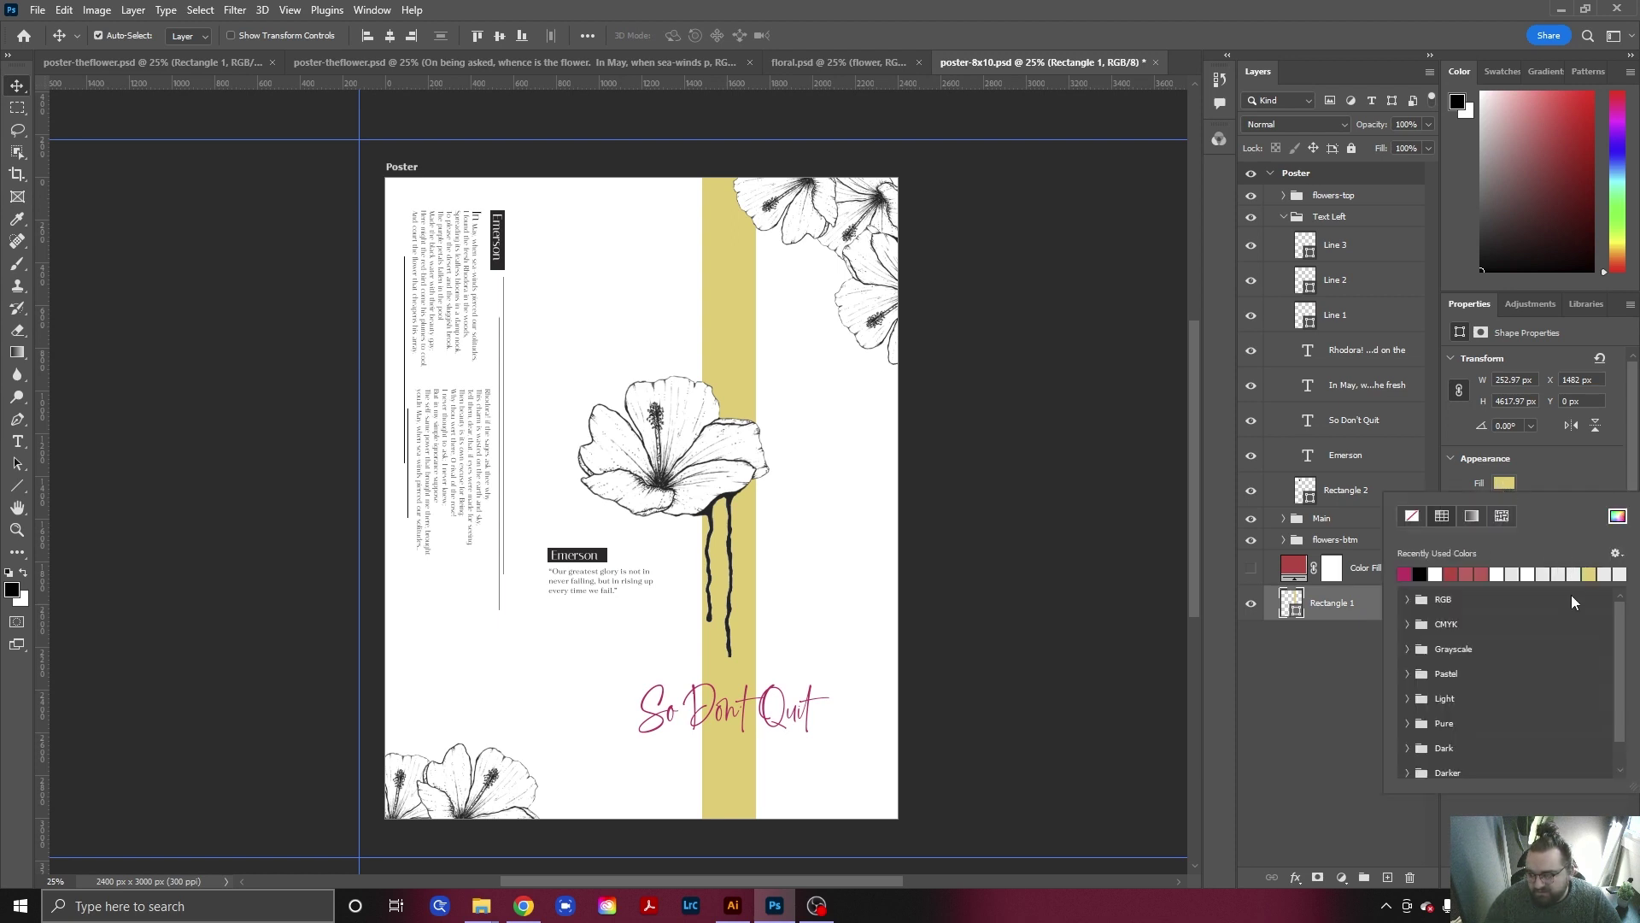
{"action": "left_click", "coordinate": [1540, 473]}
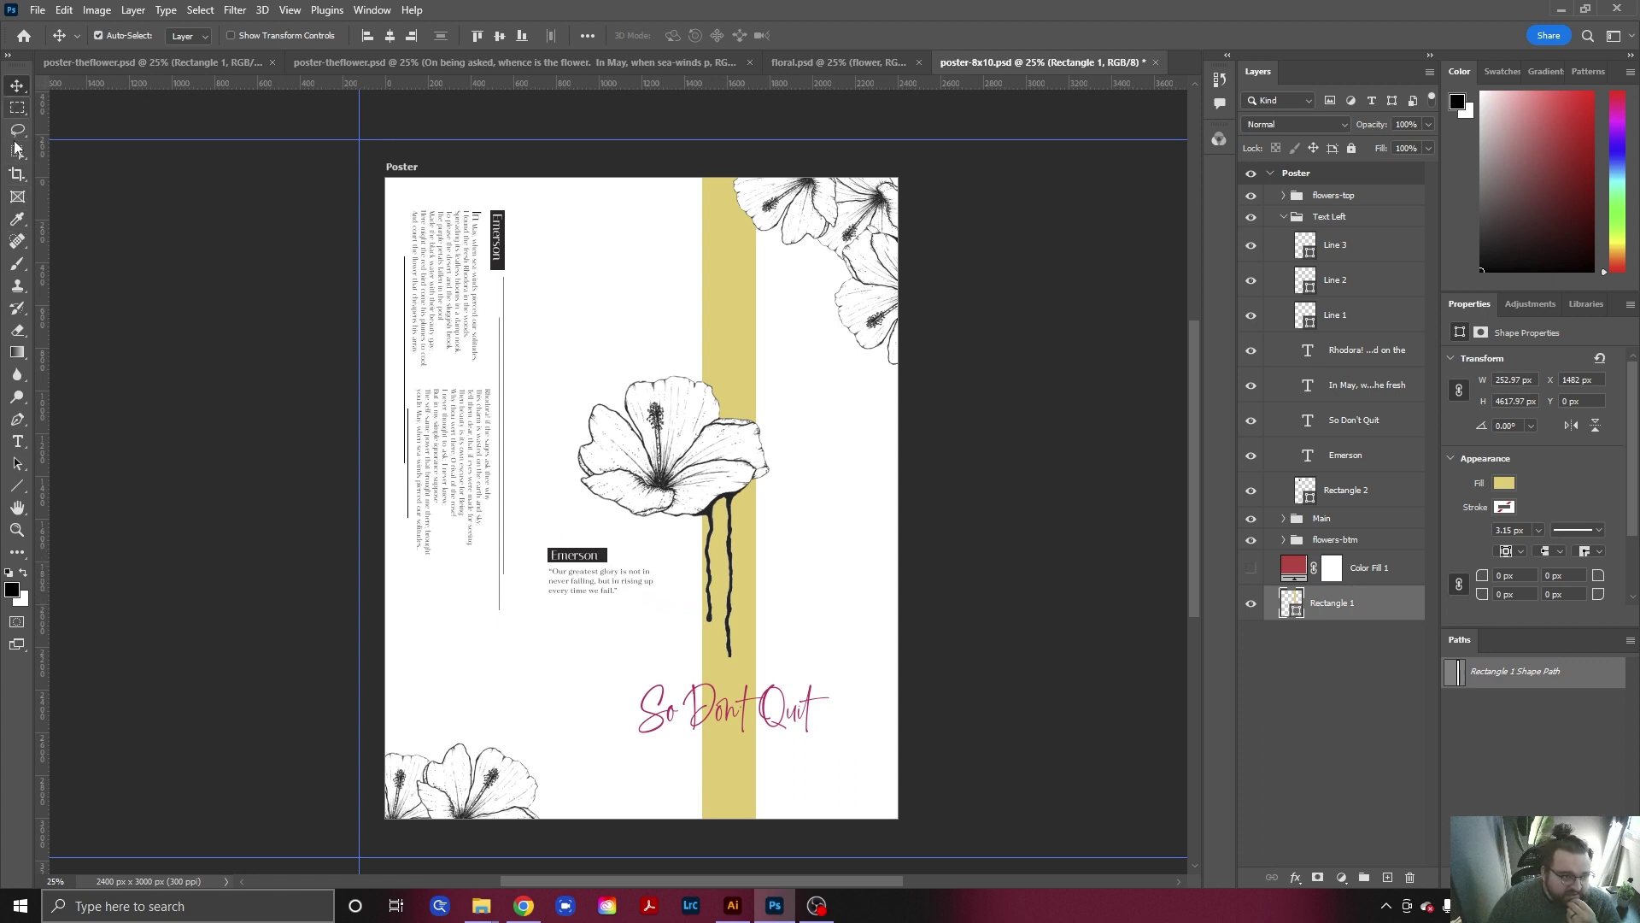
{"action": "left_click", "coordinate": [19, 487]}
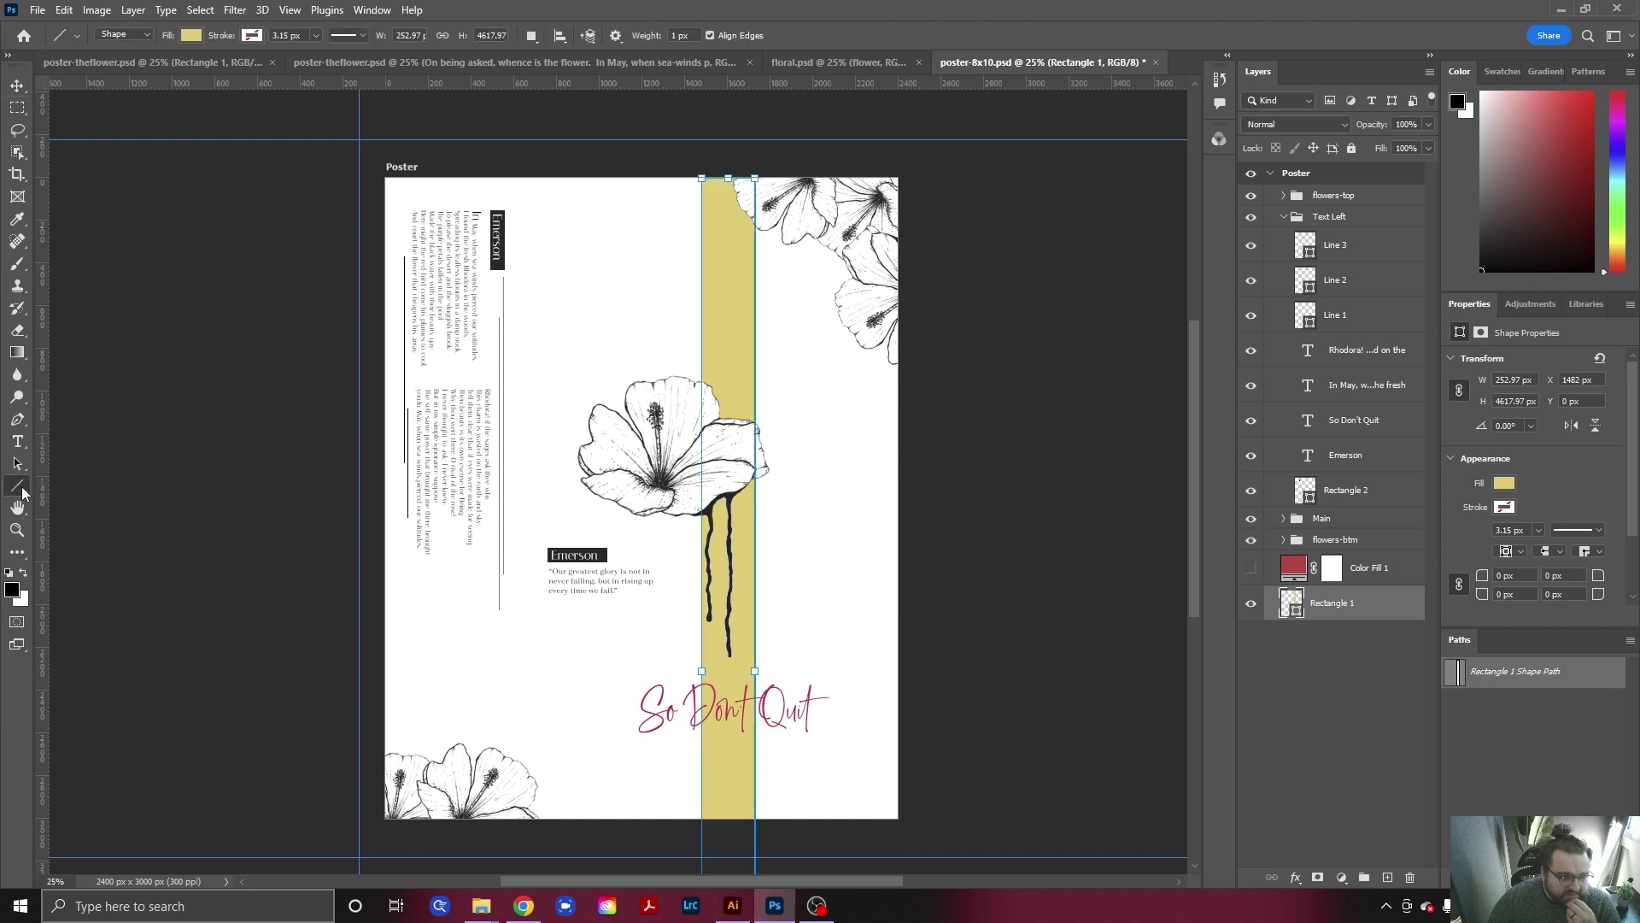
{"action": "right_click", "coordinate": [22, 485]}
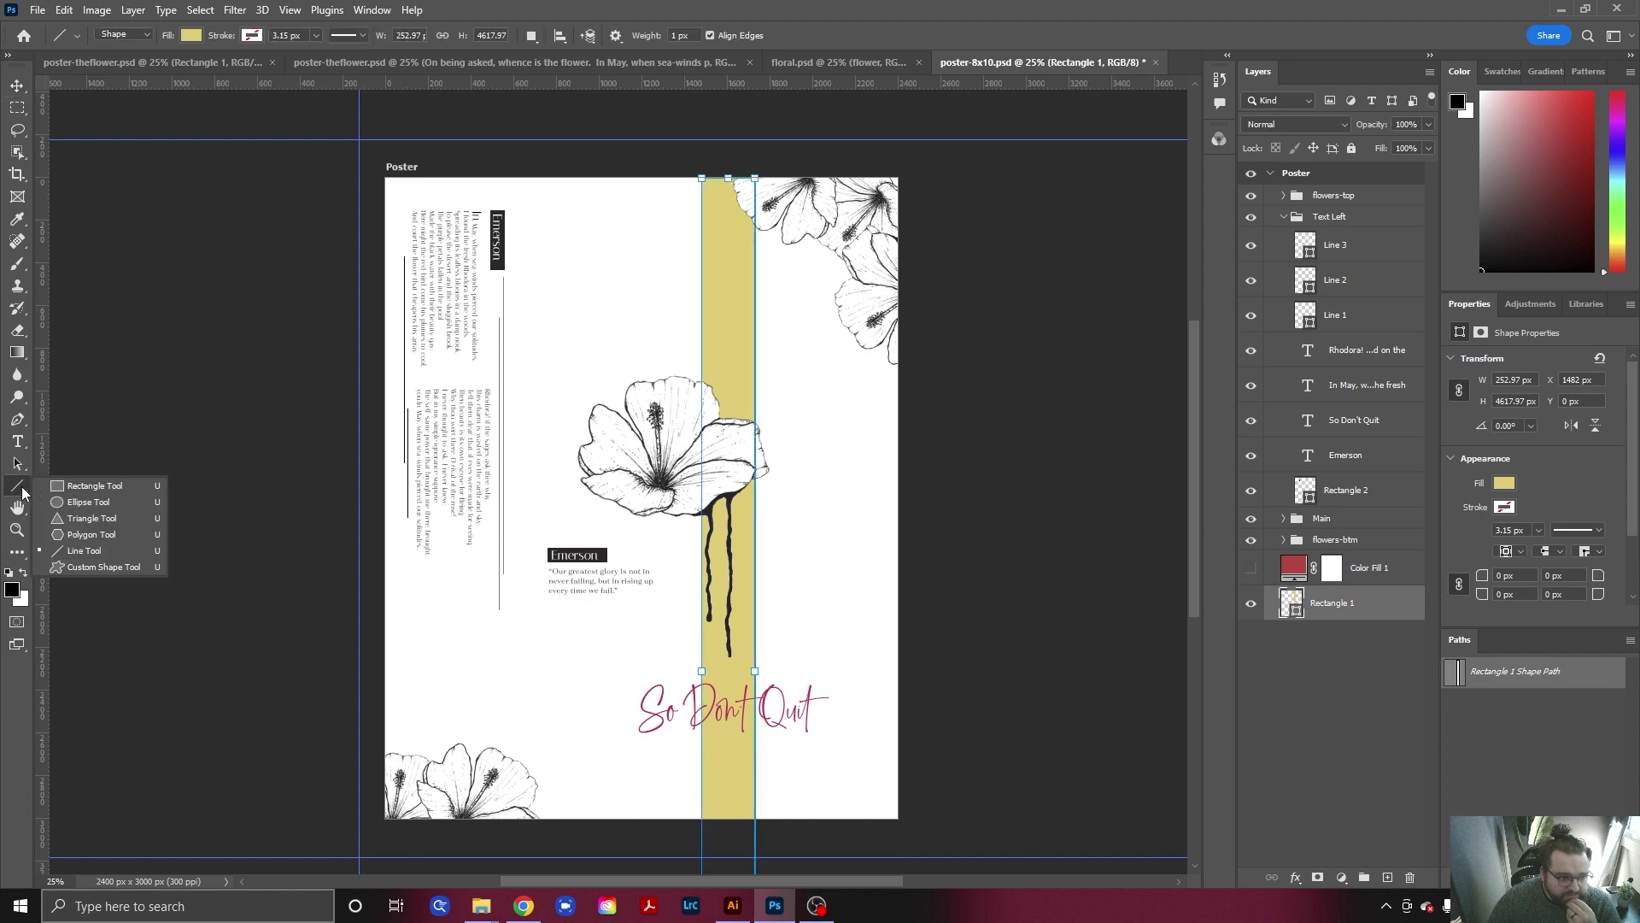
{"action": "left_click", "coordinate": [97, 501]}
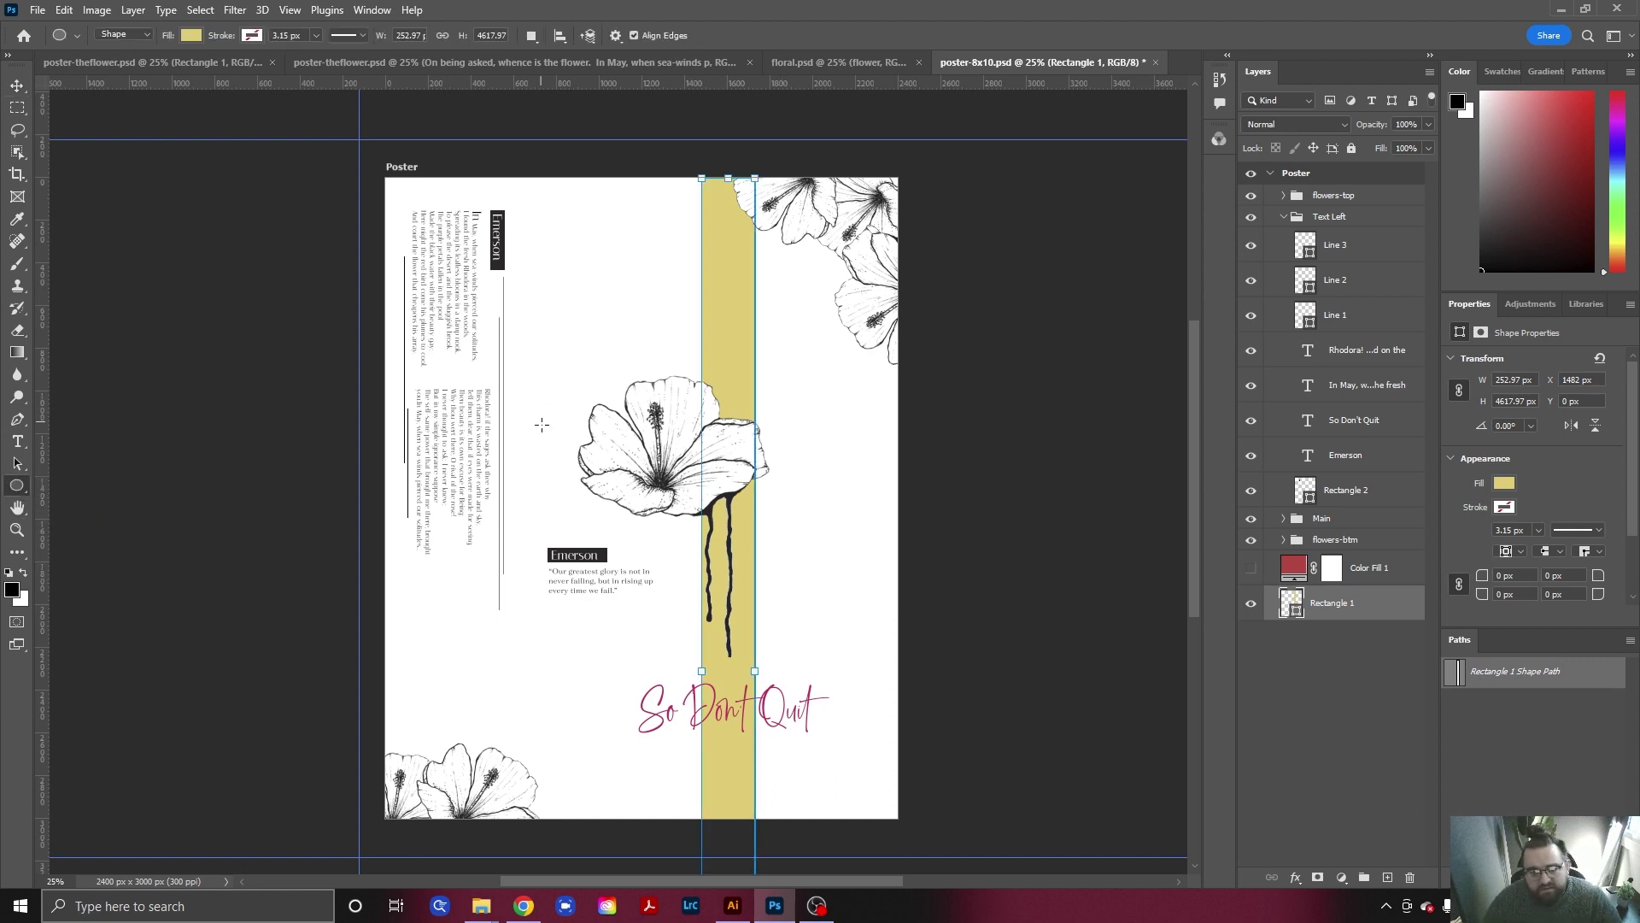
{"action": "left_click_drag", "start_coordinate": [539, 433], "coordinate": [699, 604]}
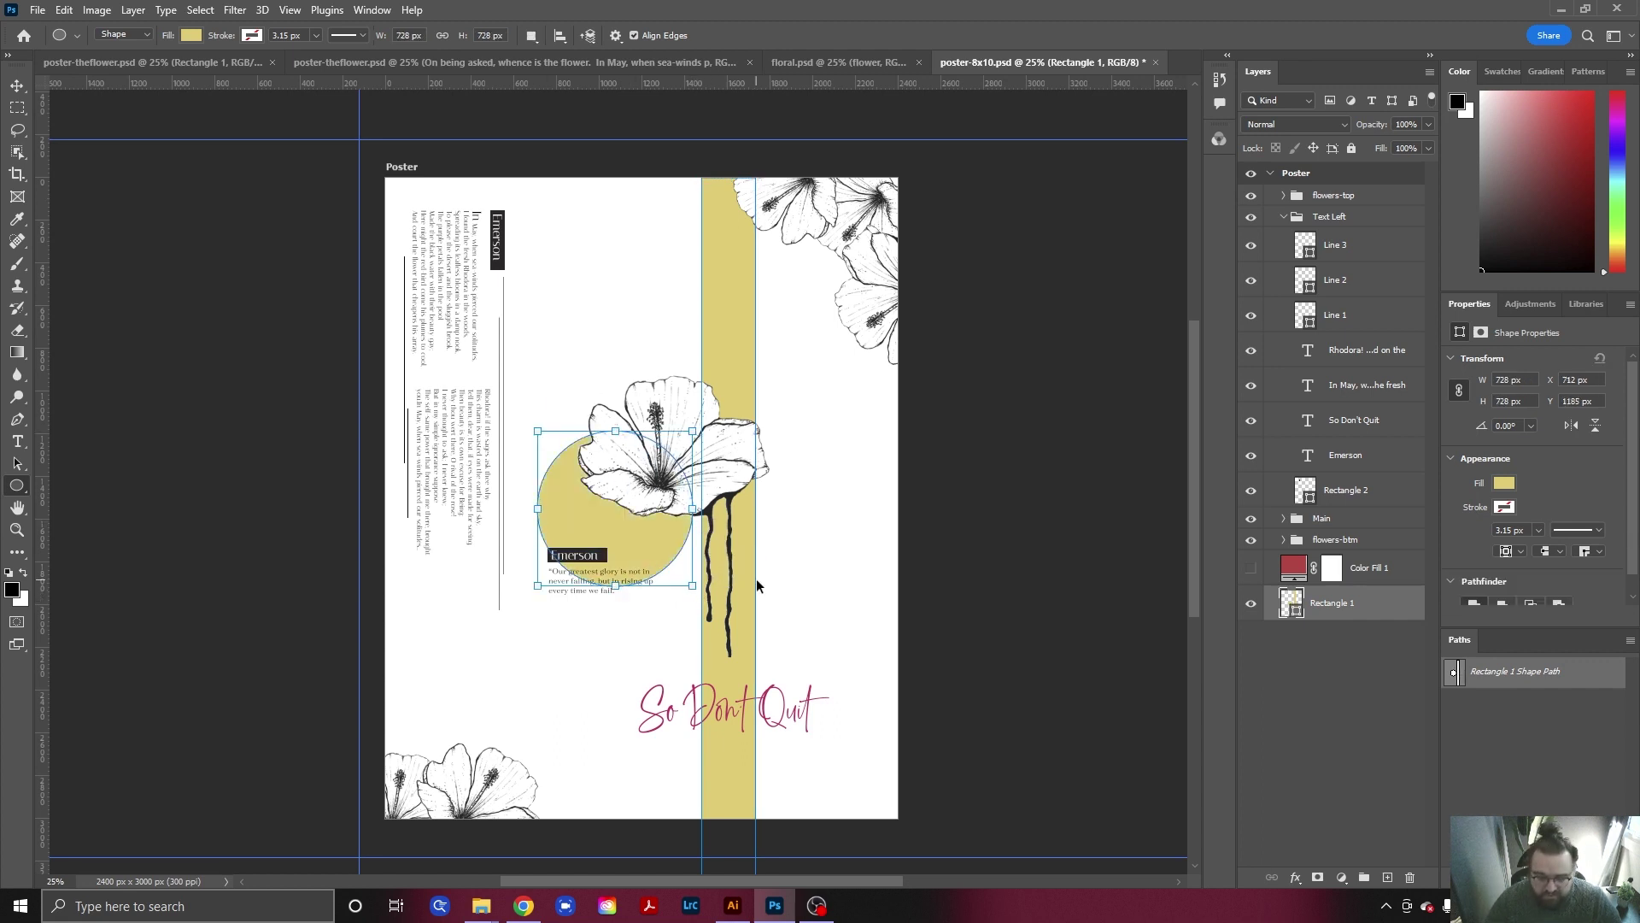
{"action": "key", "text": "ctrl+shift+bracketright"}
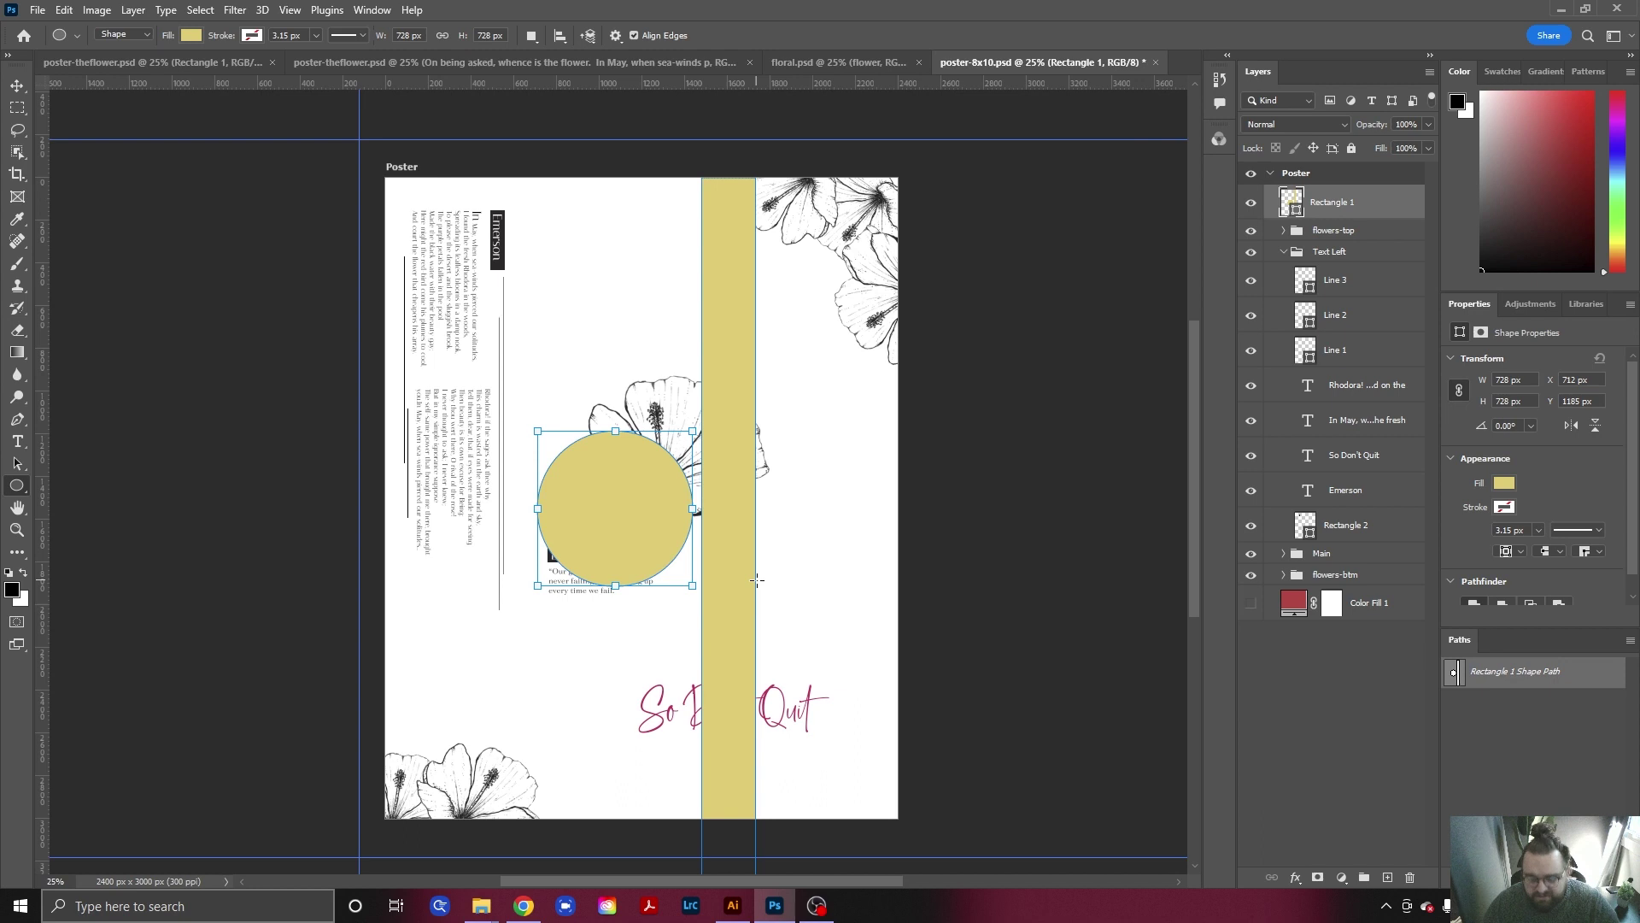
{"action": "key", "text": "ctrl+shift+bracketleft"}
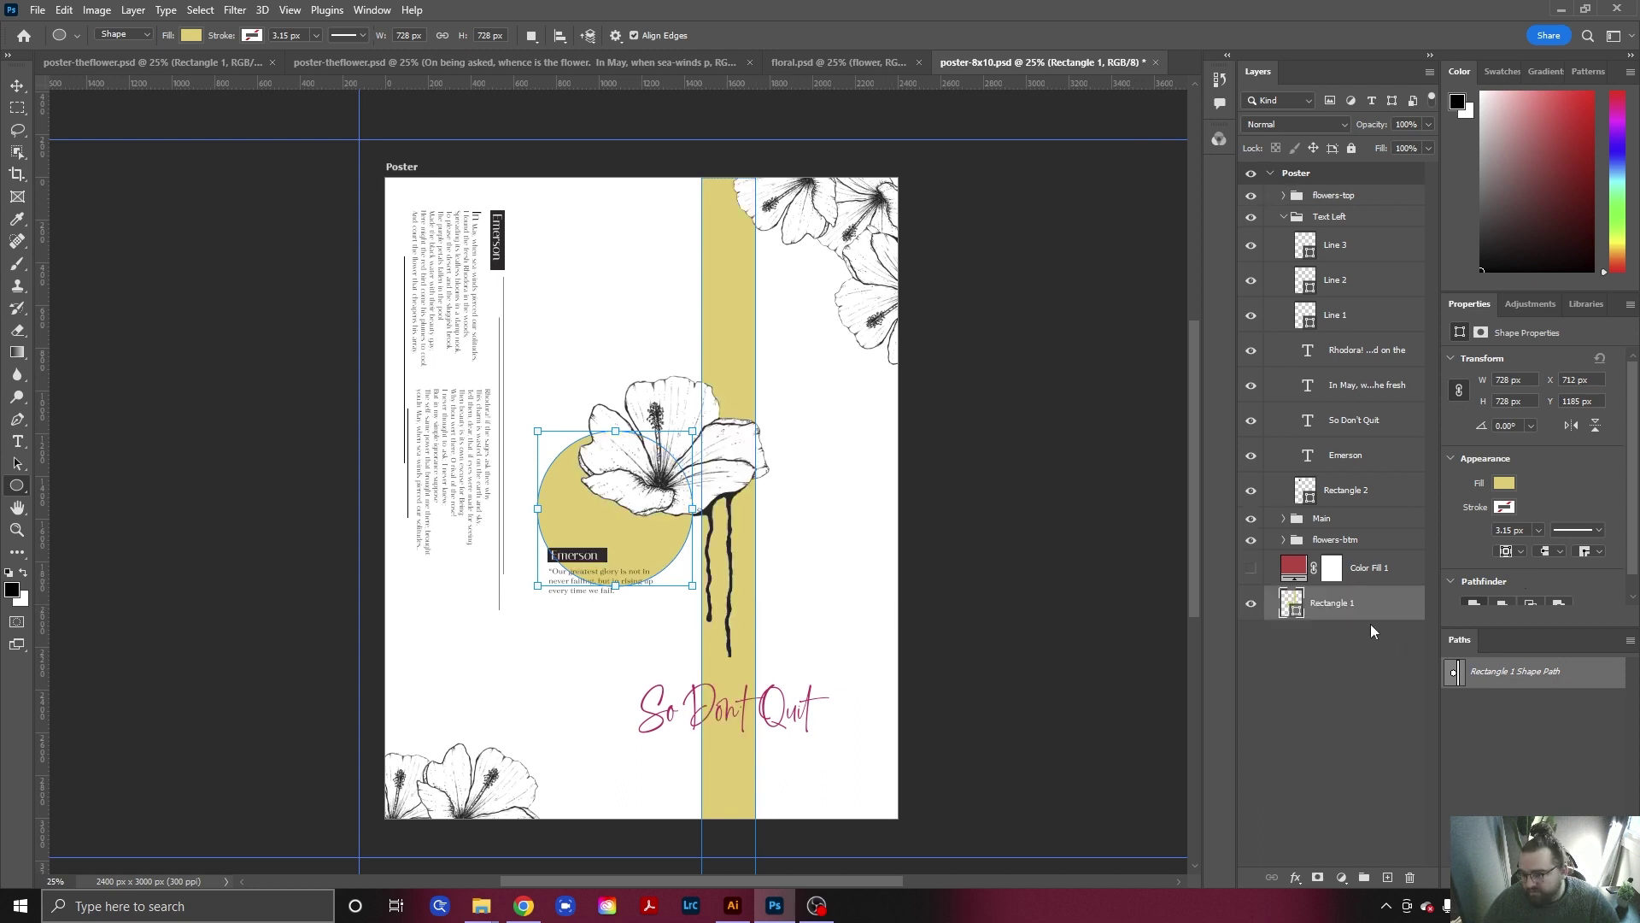
{"action": "key", "text": "Delete"}
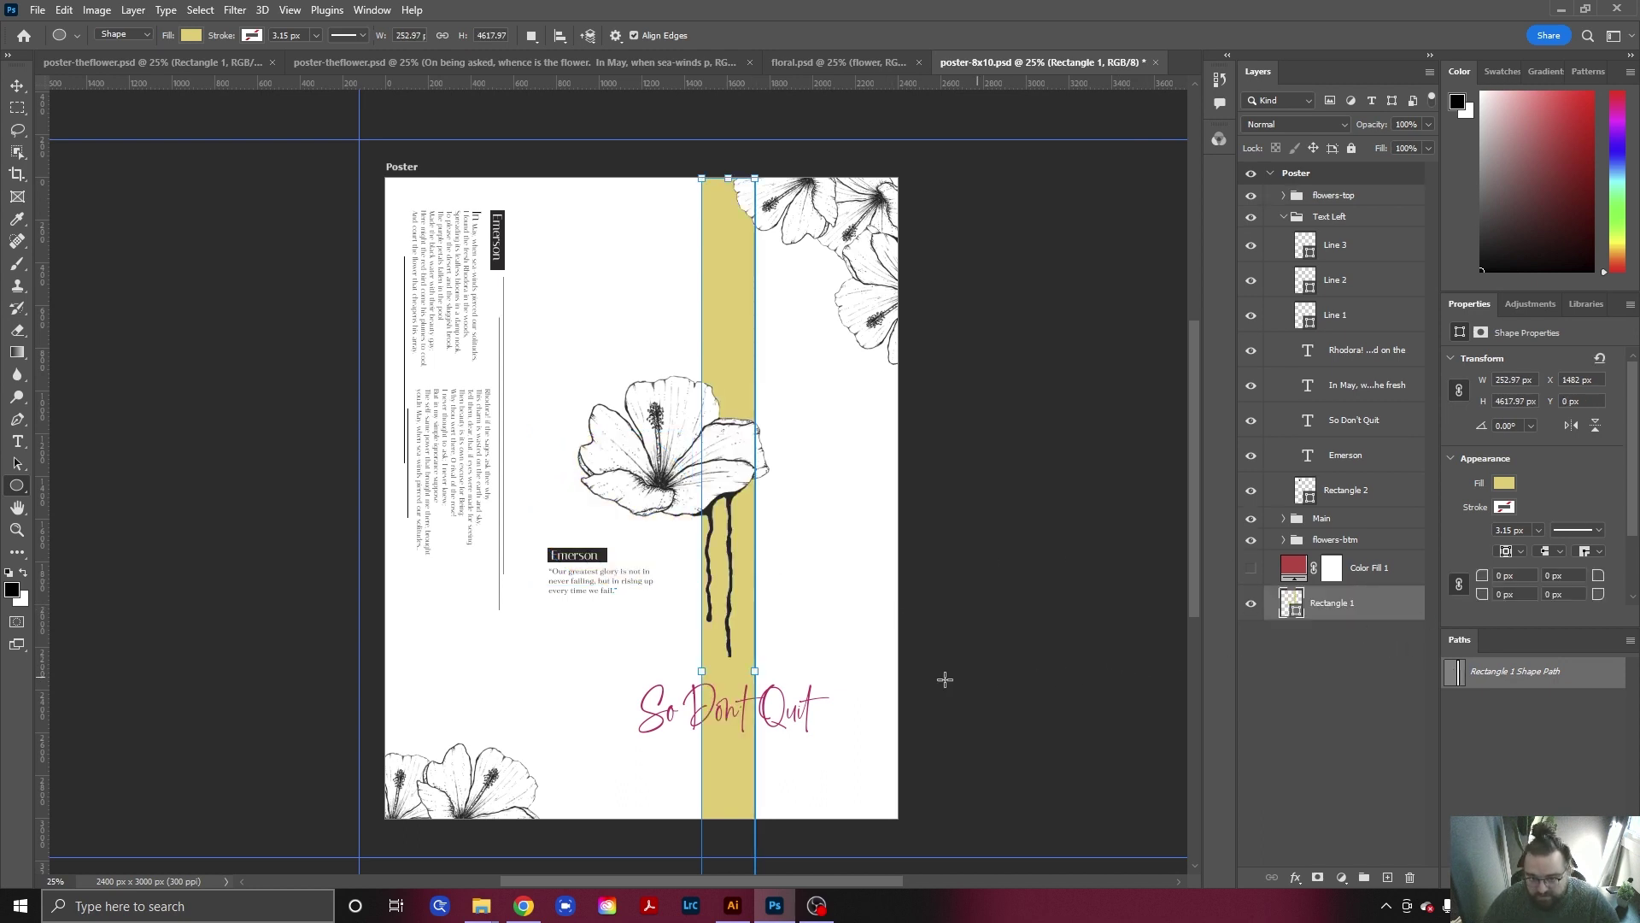
Add a new layer above the flowers-top group and draw a black circle about 648 px wide over the central flower's lower petals.
{"action": "left_click", "coordinate": [1384, 520]}
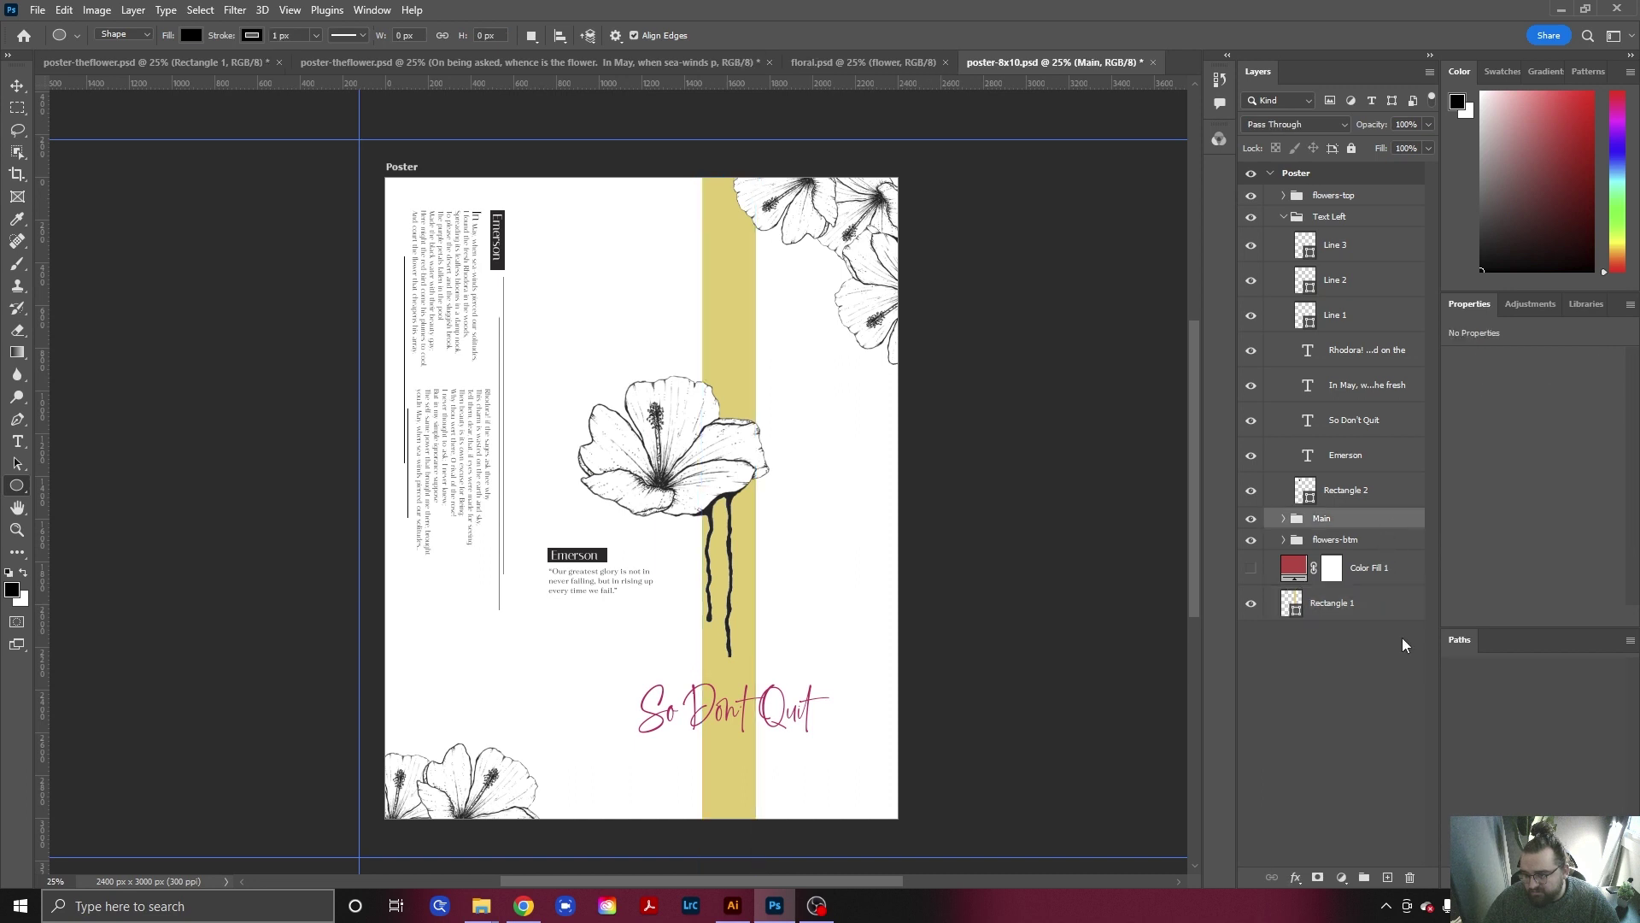
{"action": "left_click", "coordinate": [1352, 205]}
{"action": "left_click", "coordinate": [1387, 878]}
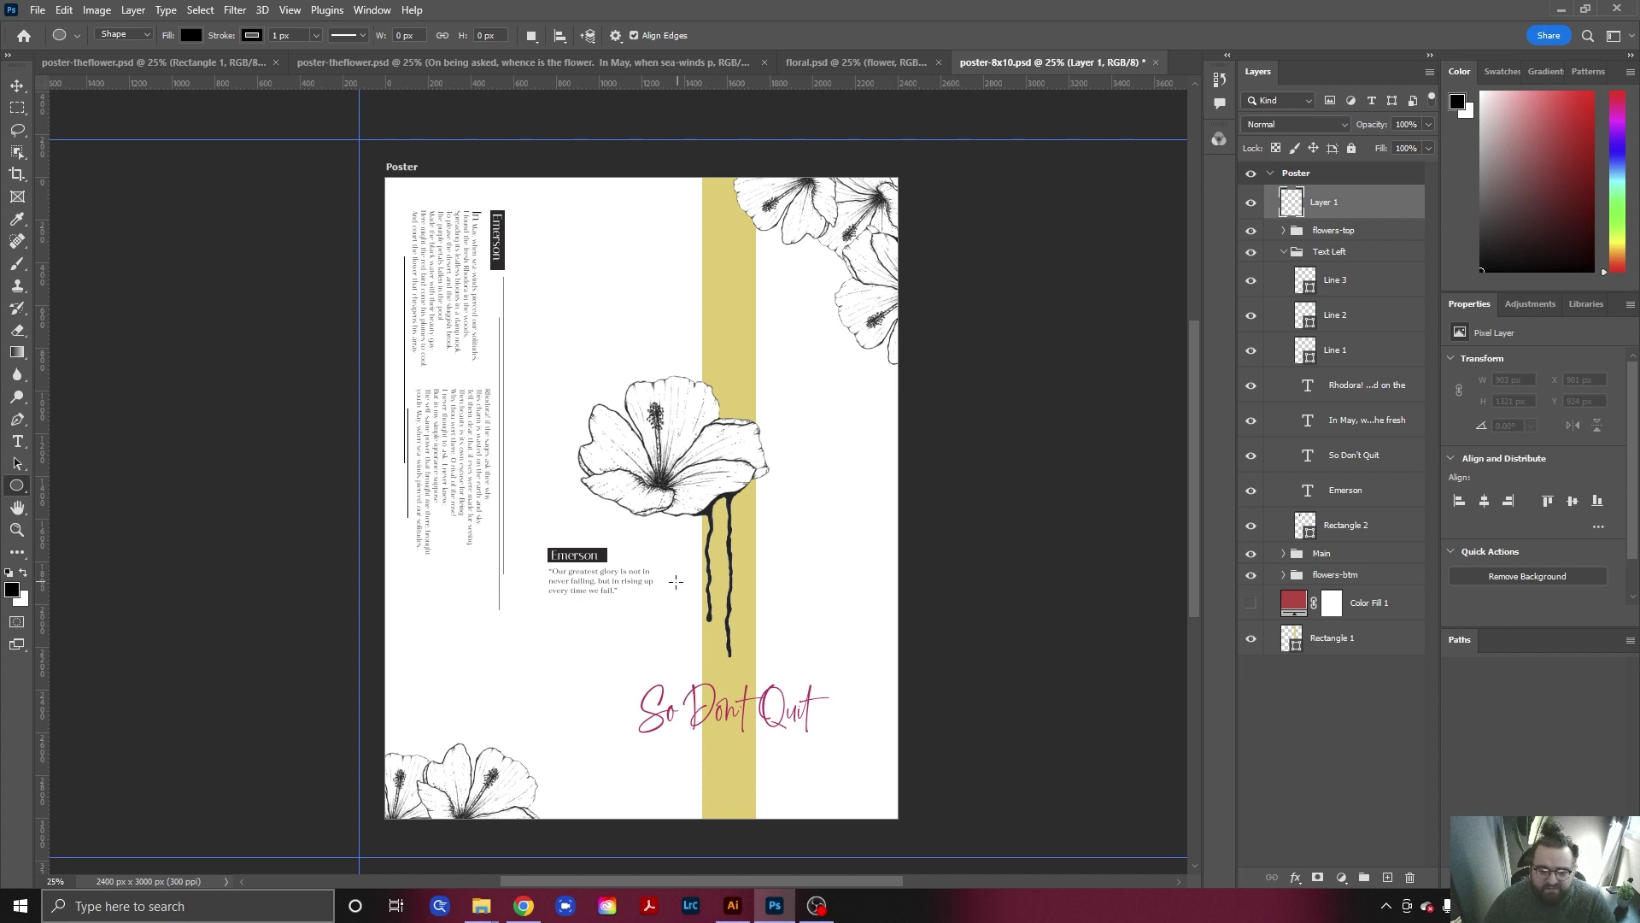
{"action": "key", "text": "l"}
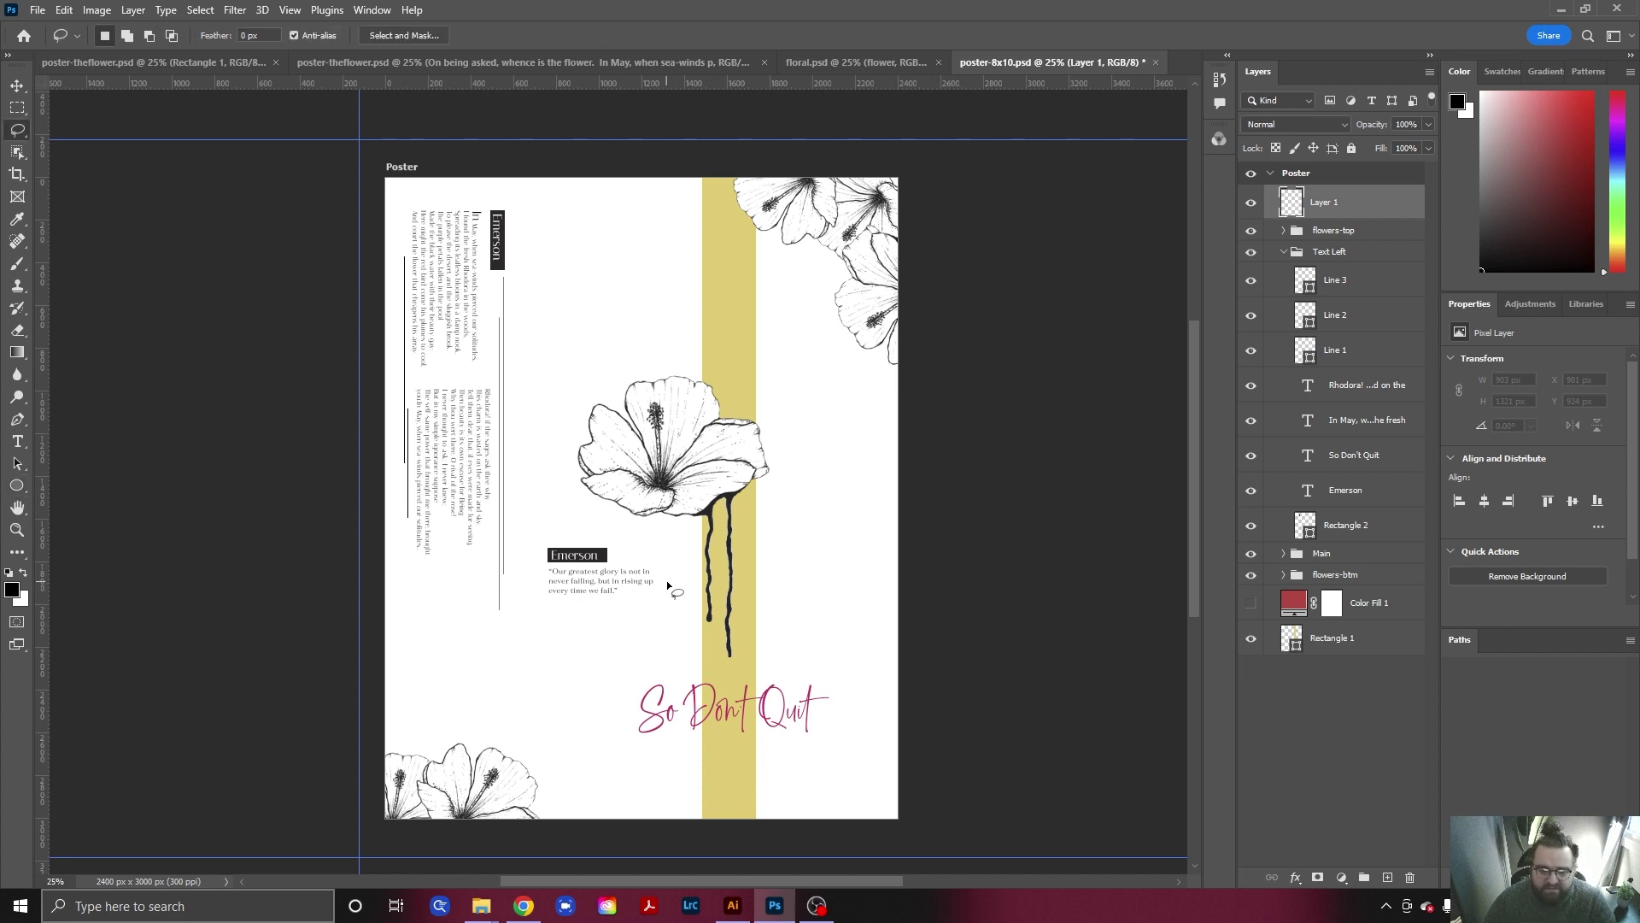
{"action": "left_click", "coordinate": [20, 492]}
{"action": "left_click", "coordinate": [89, 508]}
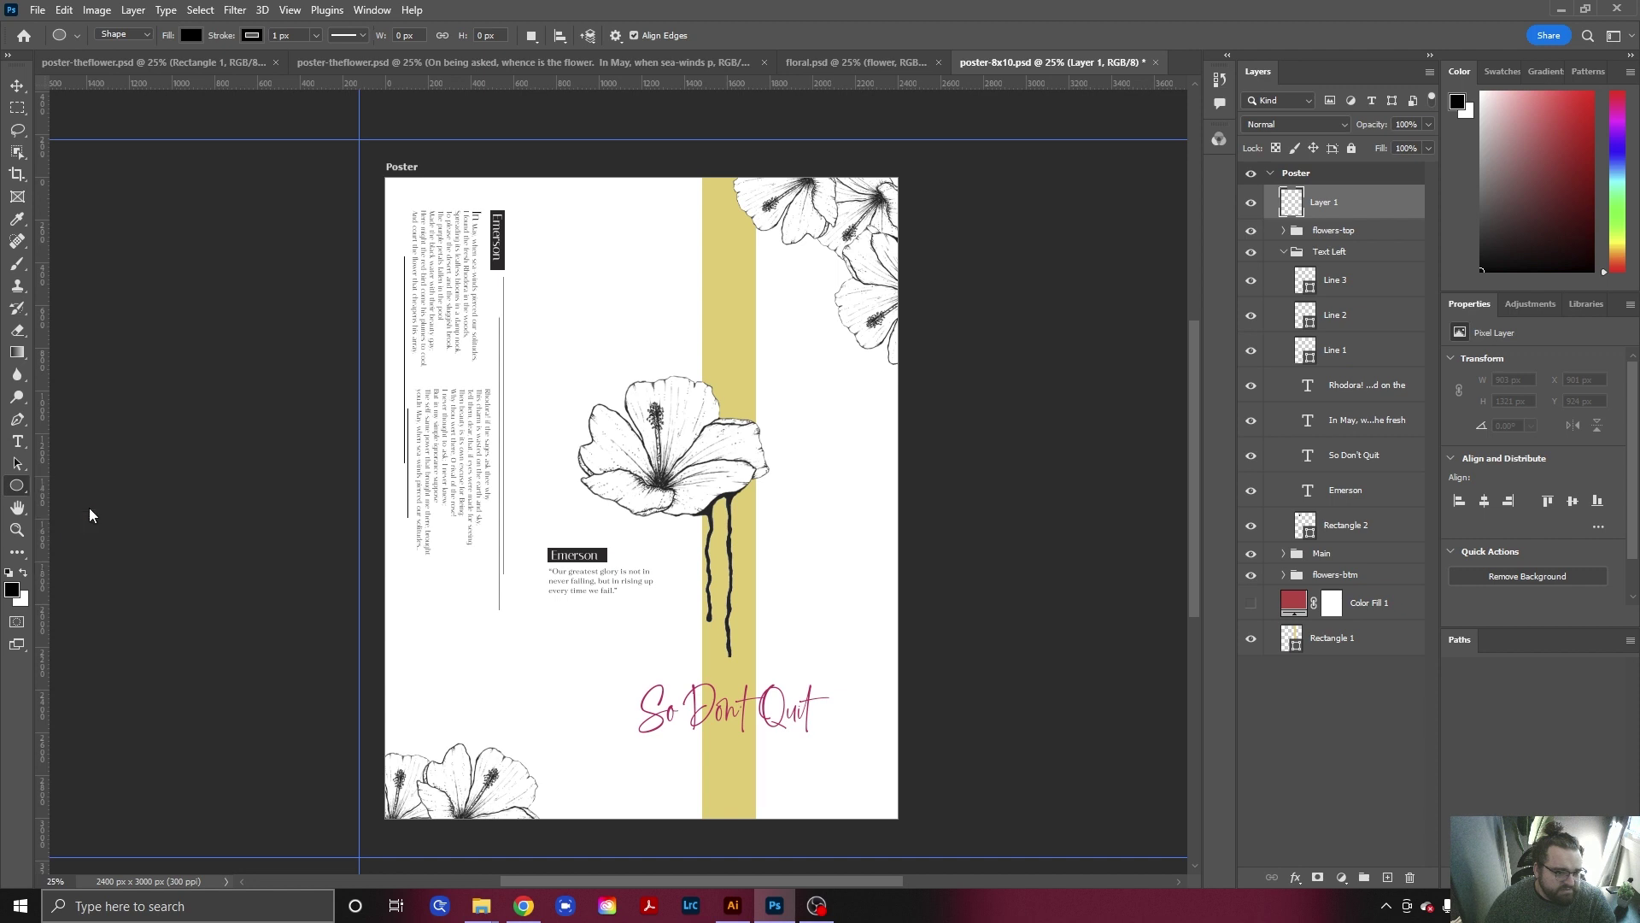
{"action": "left_click_drag", "start_coordinate": [556, 438], "coordinate": [692, 621]}
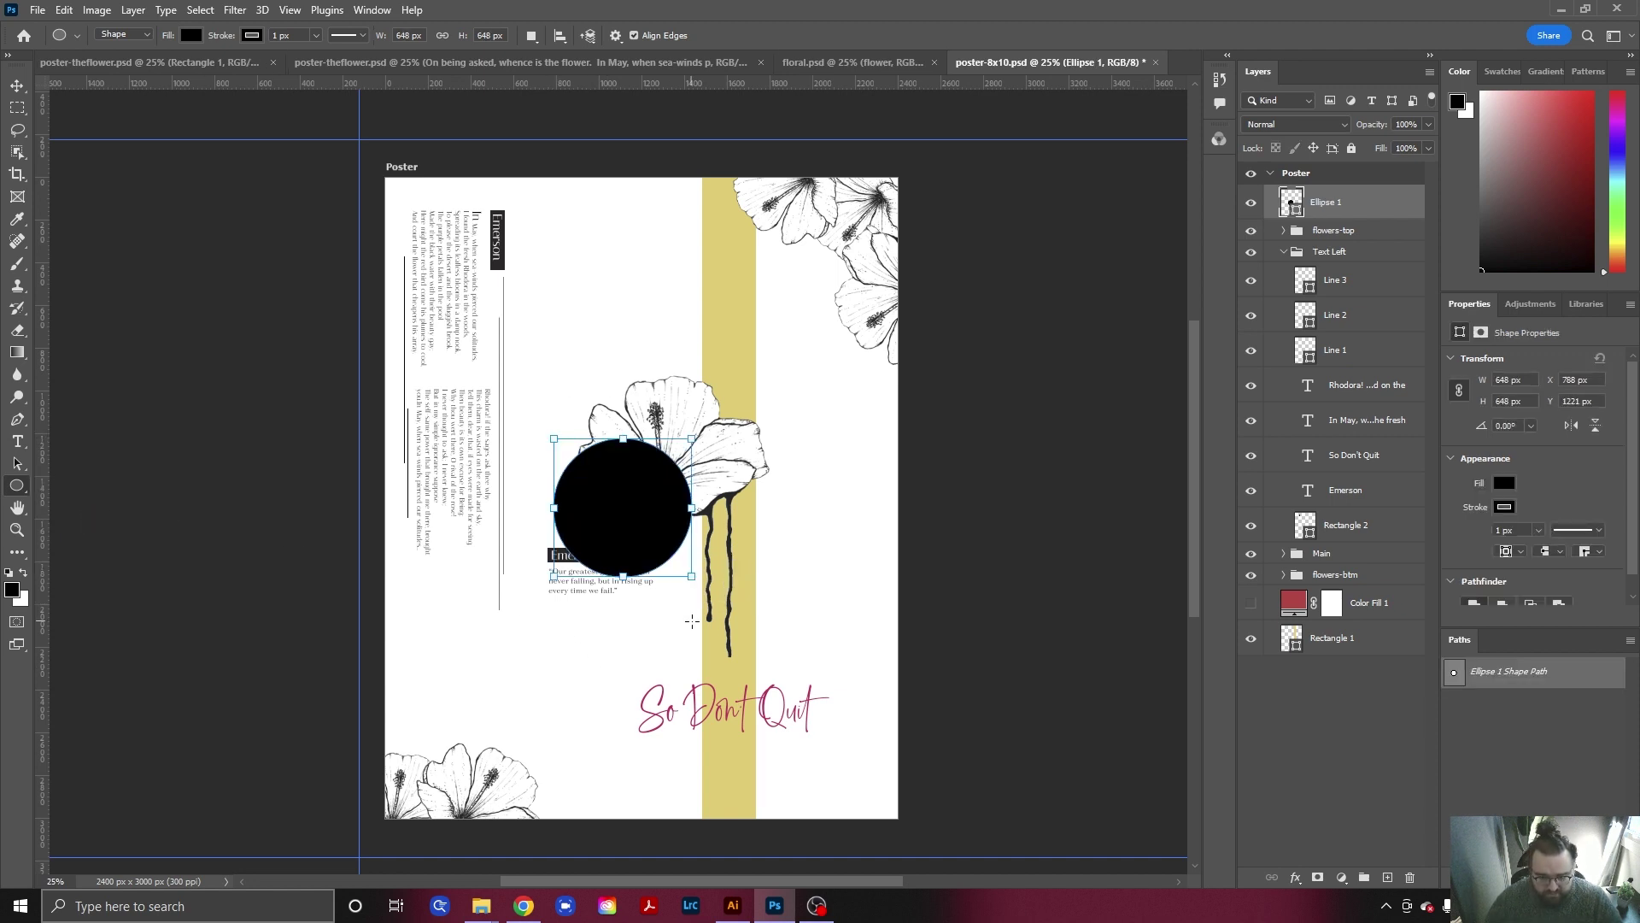
Sample the stripe's yellow as the foreground color and move the black circle slightly down and left over the Emerson quote.
{"action": "key", "text": "i"}
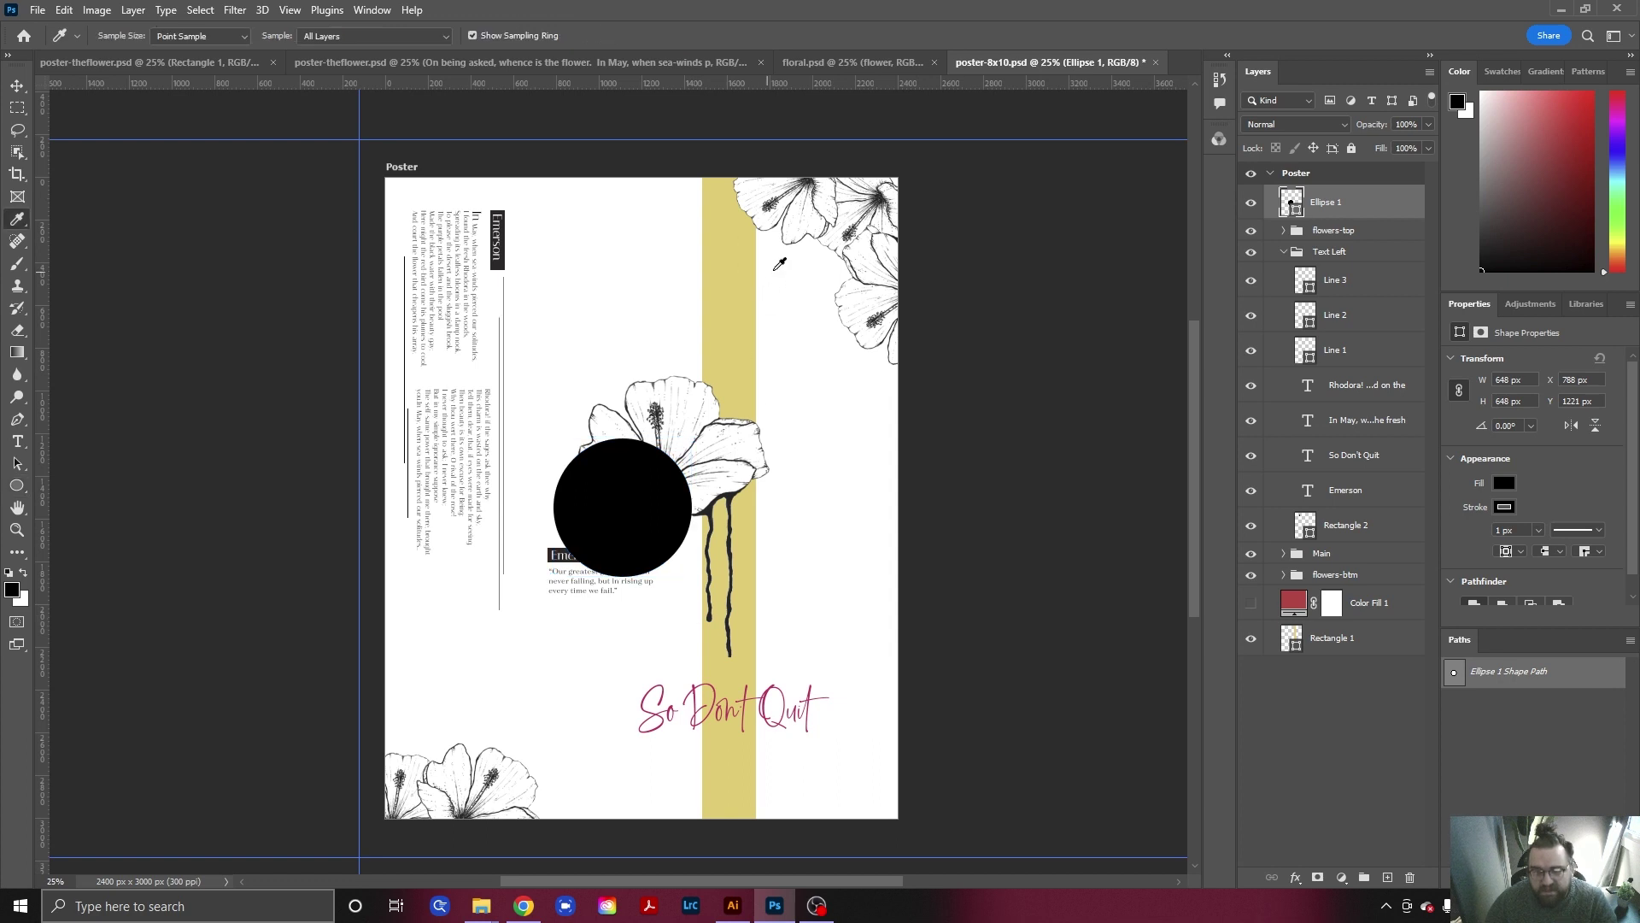
{"action": "left_click", "coordinate": [735, 313]}
{"action": "left_click", "coordinate": [635, 507]}
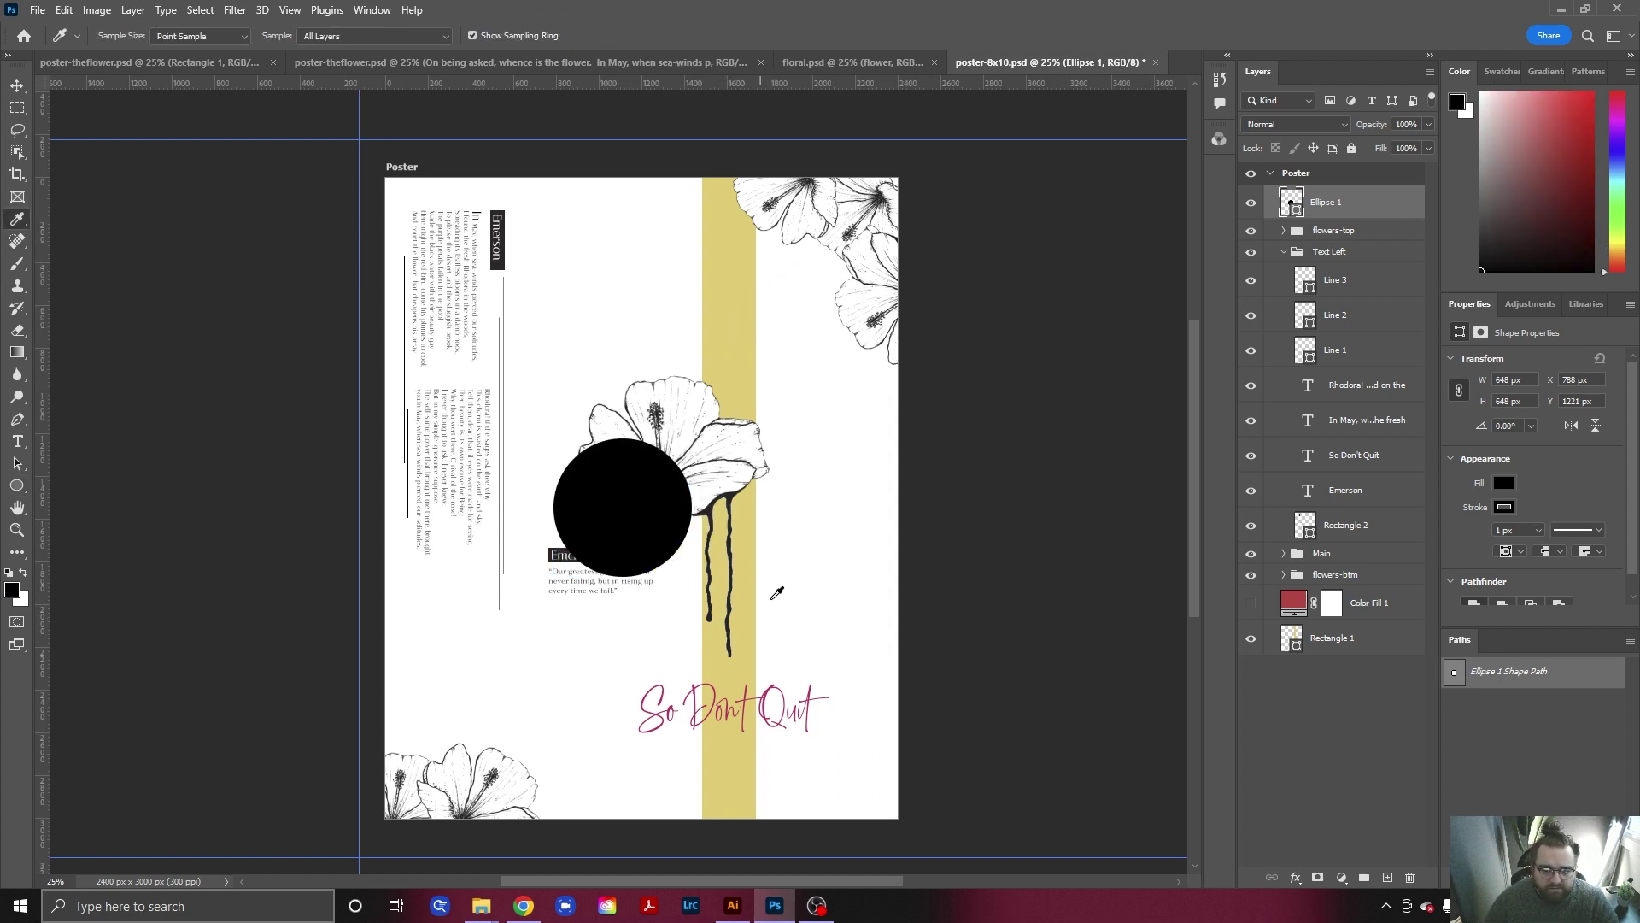
{"action": "left_click", "coordinate": [734, 313]}
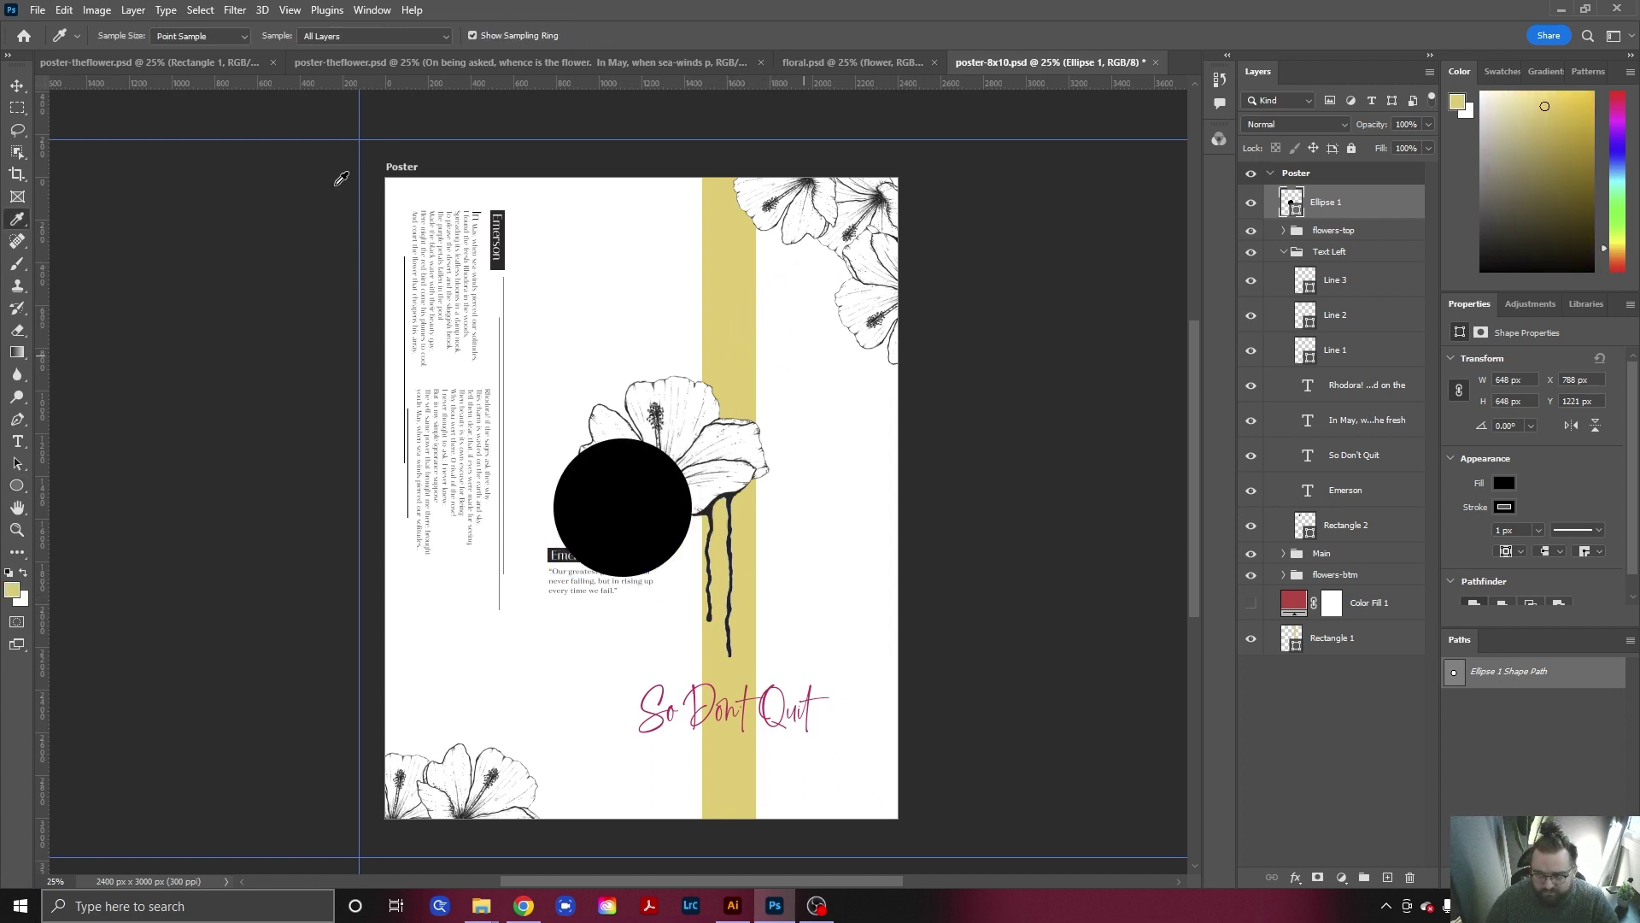
{"action": "left_click", "coordinate": [18, 88]}
{"action": "mouse_move", "coordinate": [623, 524]}
{"action": "left_mouse_down"}
{"action": "mouse_move", "coordinate": [593, 529]}
{"action": "mouse_move", "coordinate": [603, 549]}
{"action": "left_mouse_up"}
Fill the black circle over the Emerson quote with the stripe's yellow from the recently used colors.
{"action": "key", "text": "i"}
{"action": "left_click", "coordinate": [730, 336]}
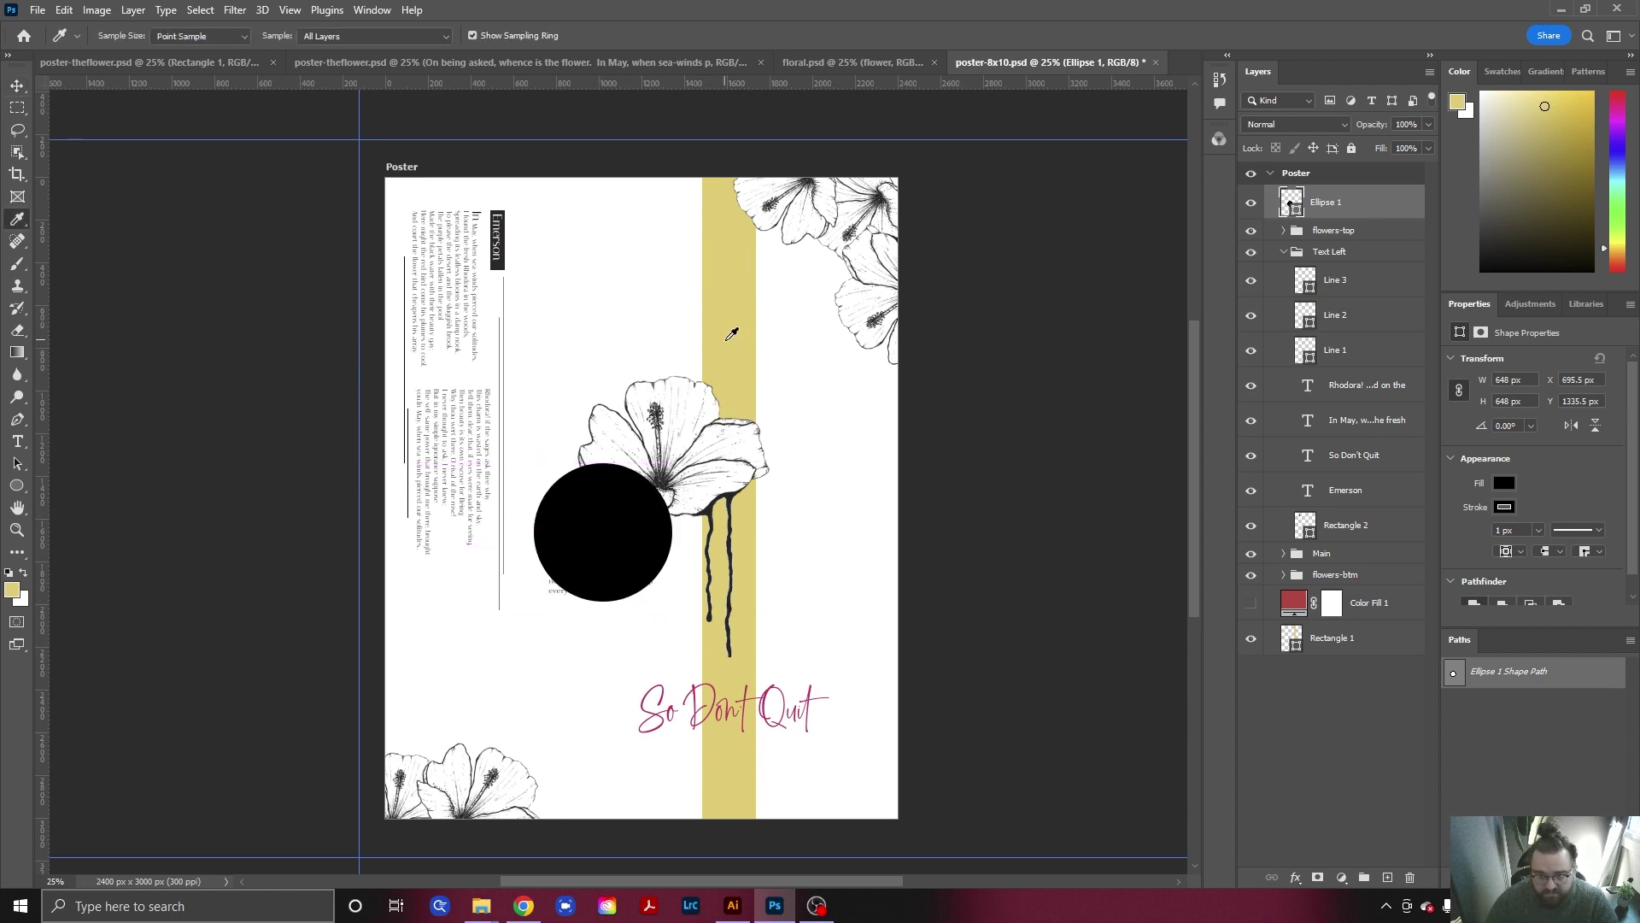
{"action": "left_click", "coordinate": [1503, 482]}
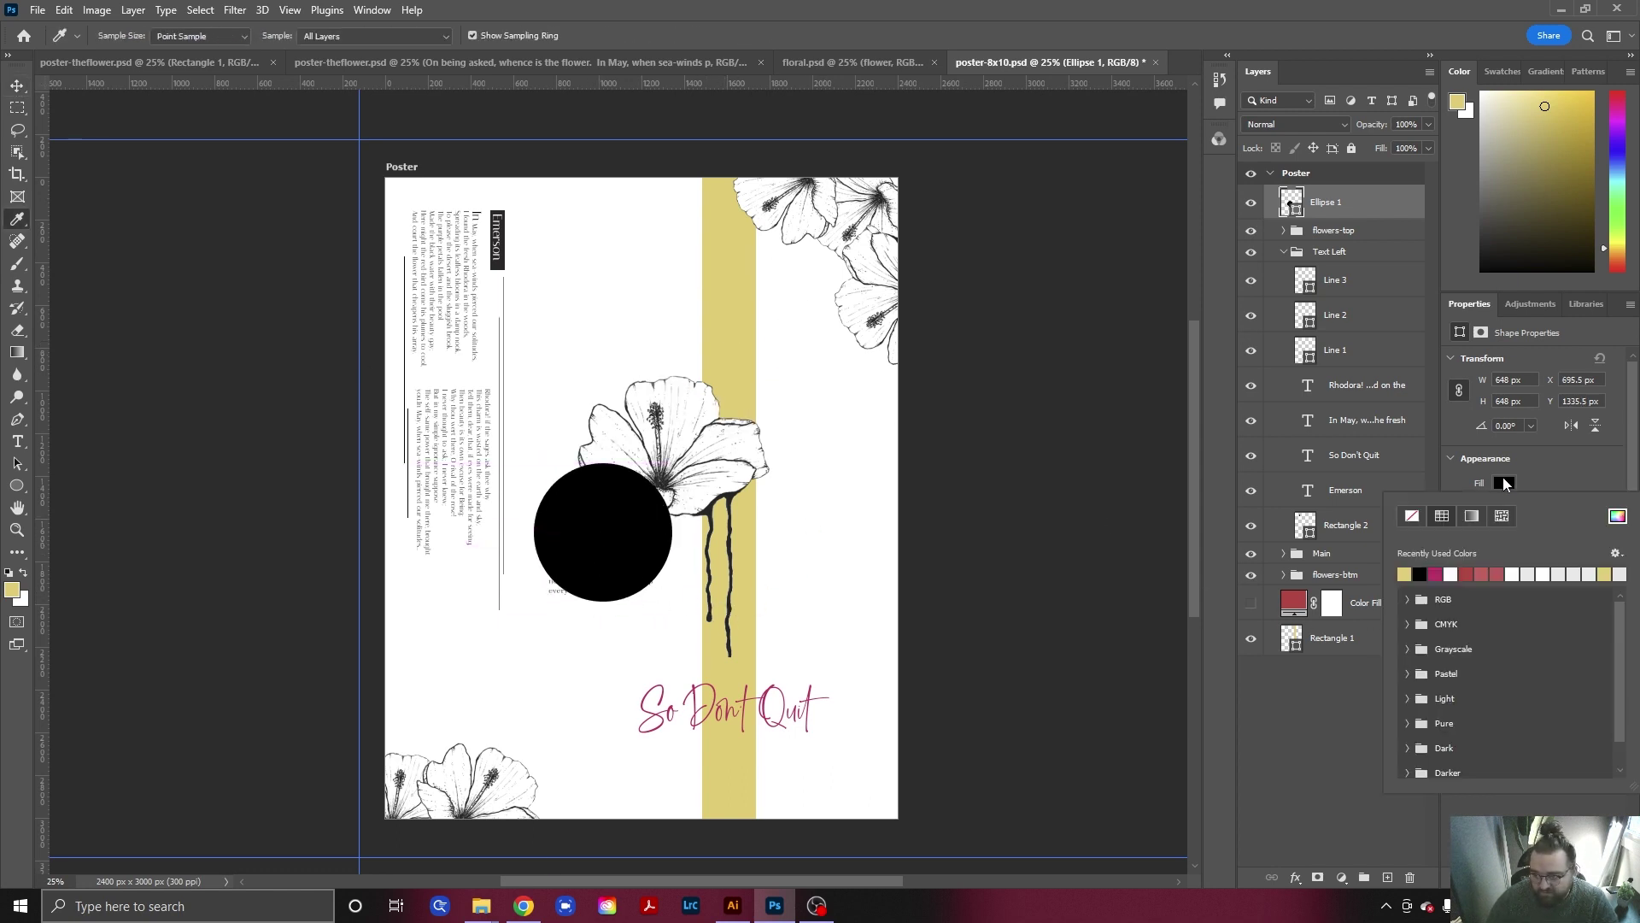
{"action": "left_click", "coordinate": [1405, 571]}
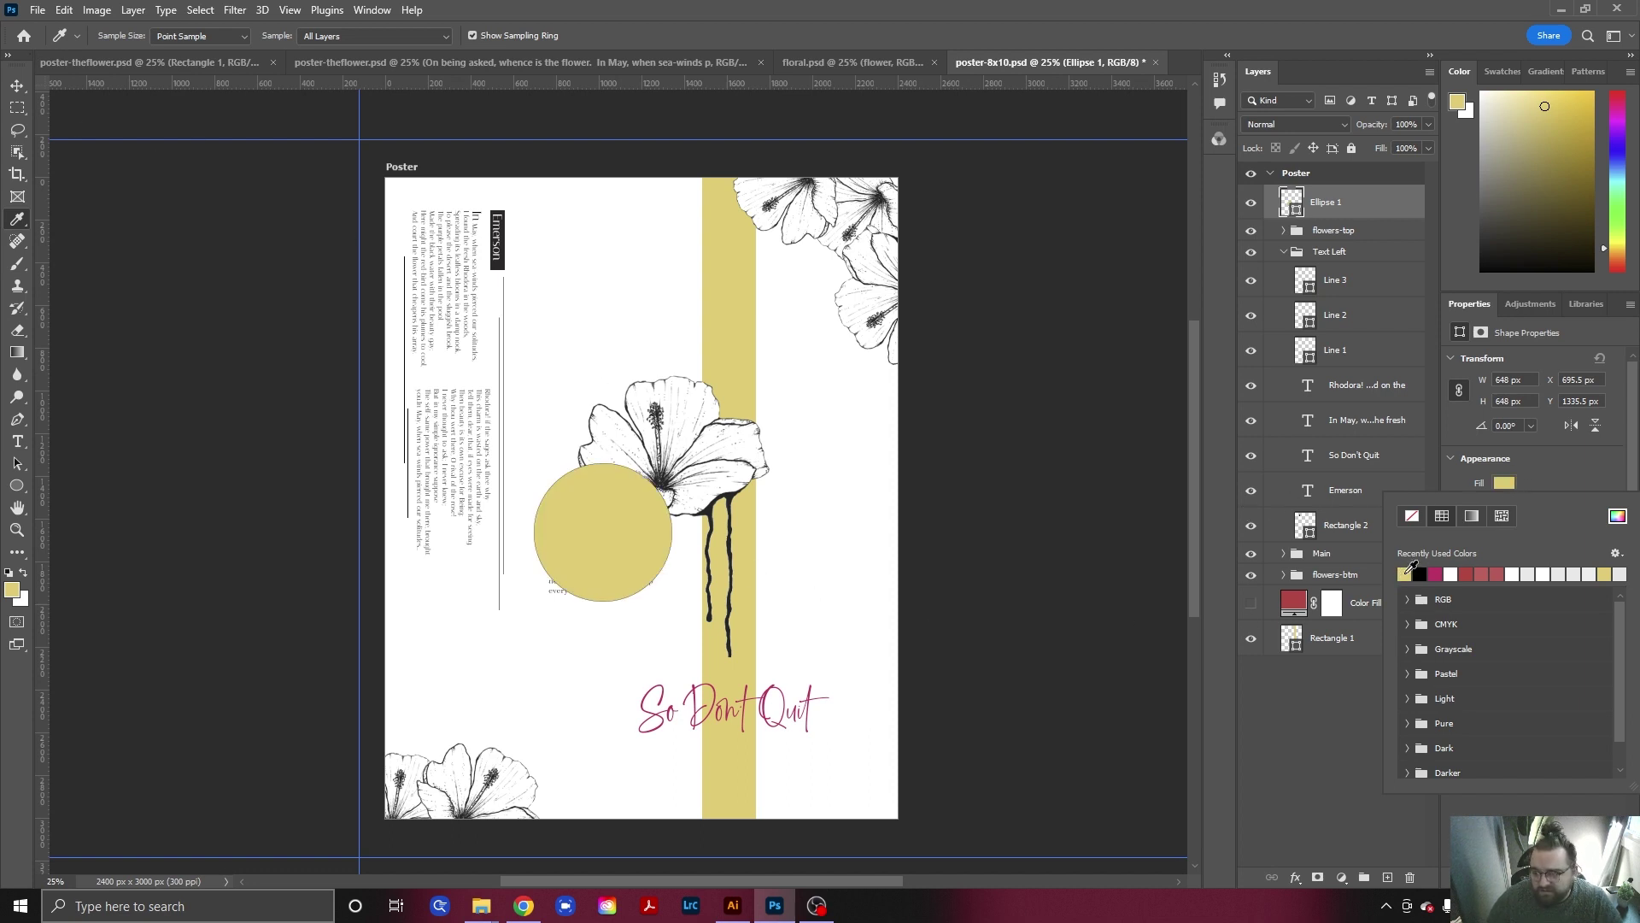
{"action": "left_click", "coordinate": [1545, 452]}
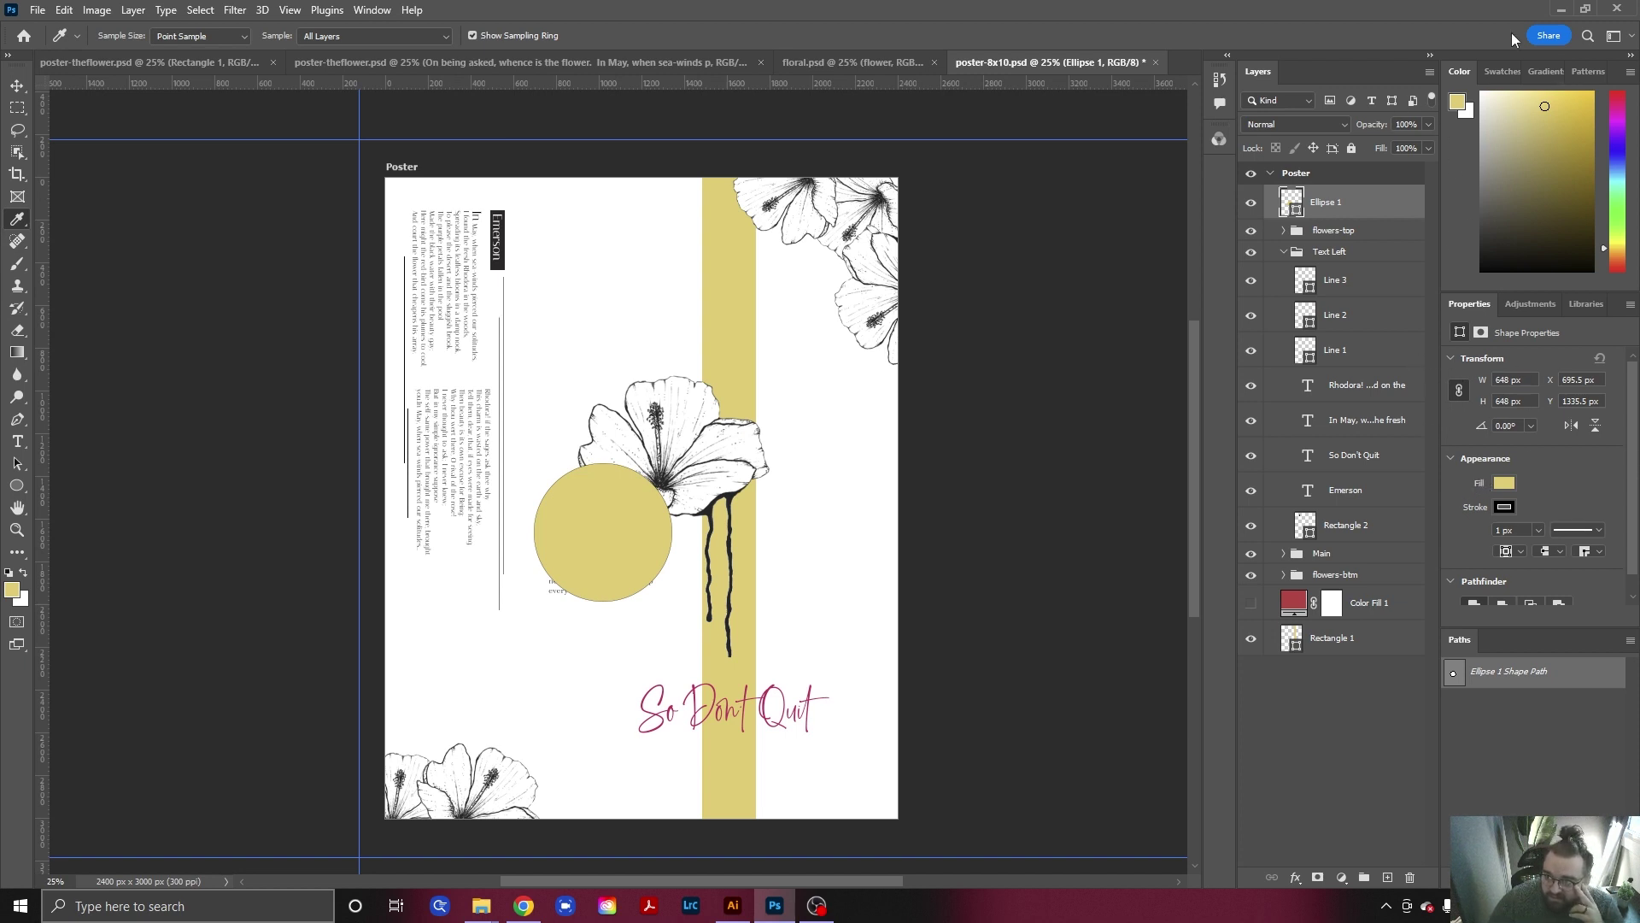
Bring up the color swatches and dock them as a collapsed icon beside the layer list.
{"action": "left_click", "coordinate": [372, 9]}
{"action": "mouse_move", "coordinate": [398, 51]}
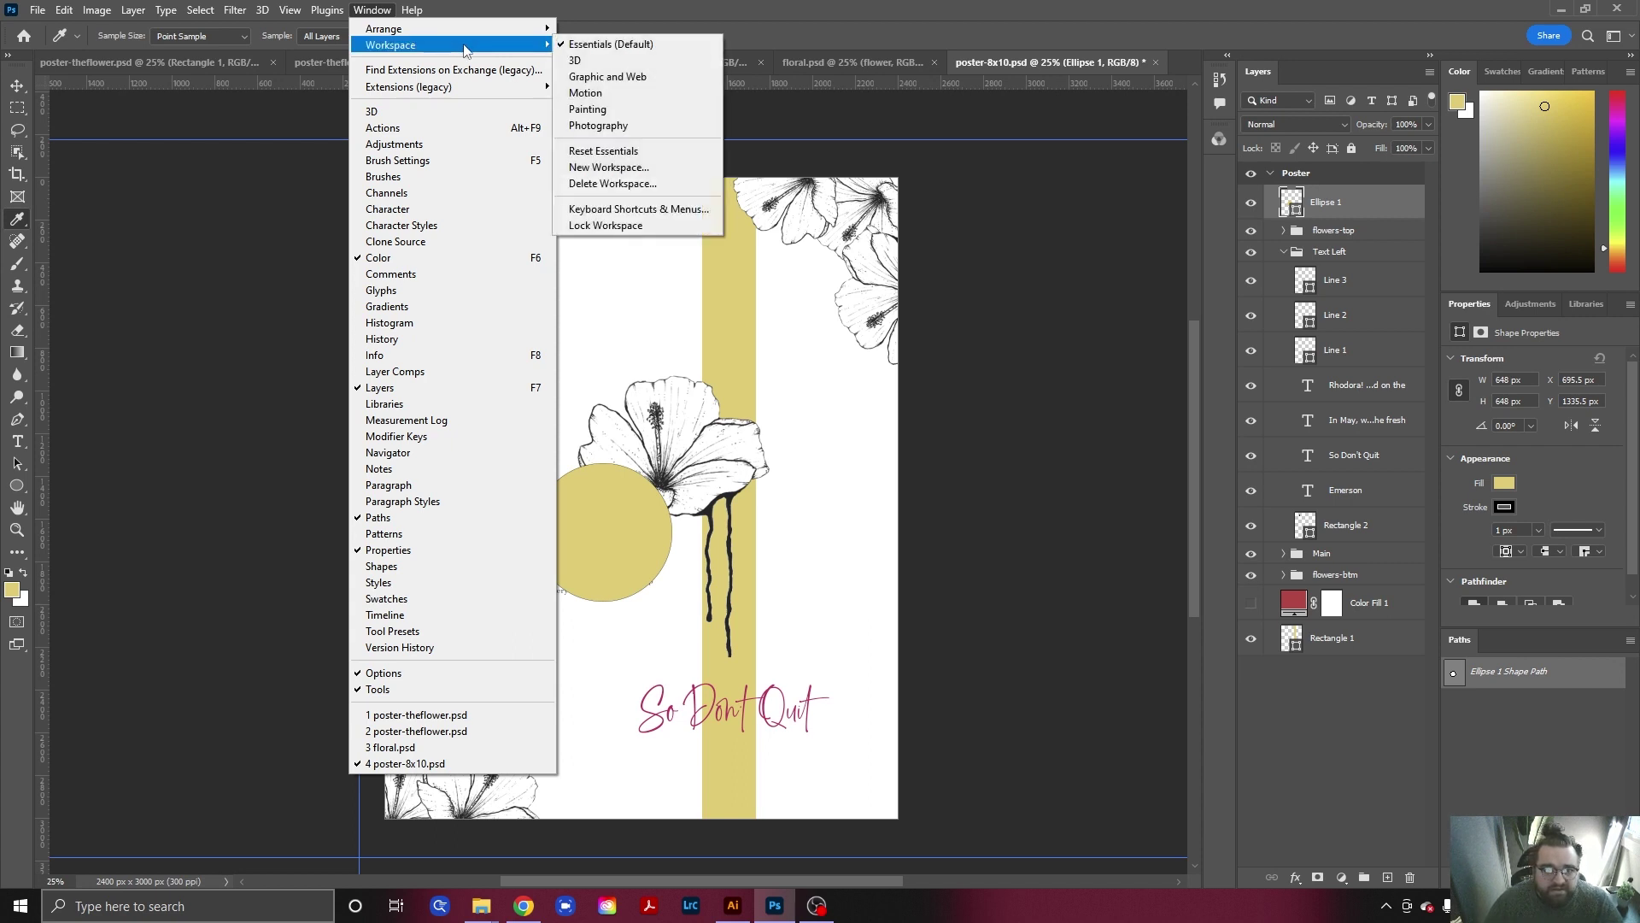
{"action": "mouse_move", "coordinate": [422, 36]}
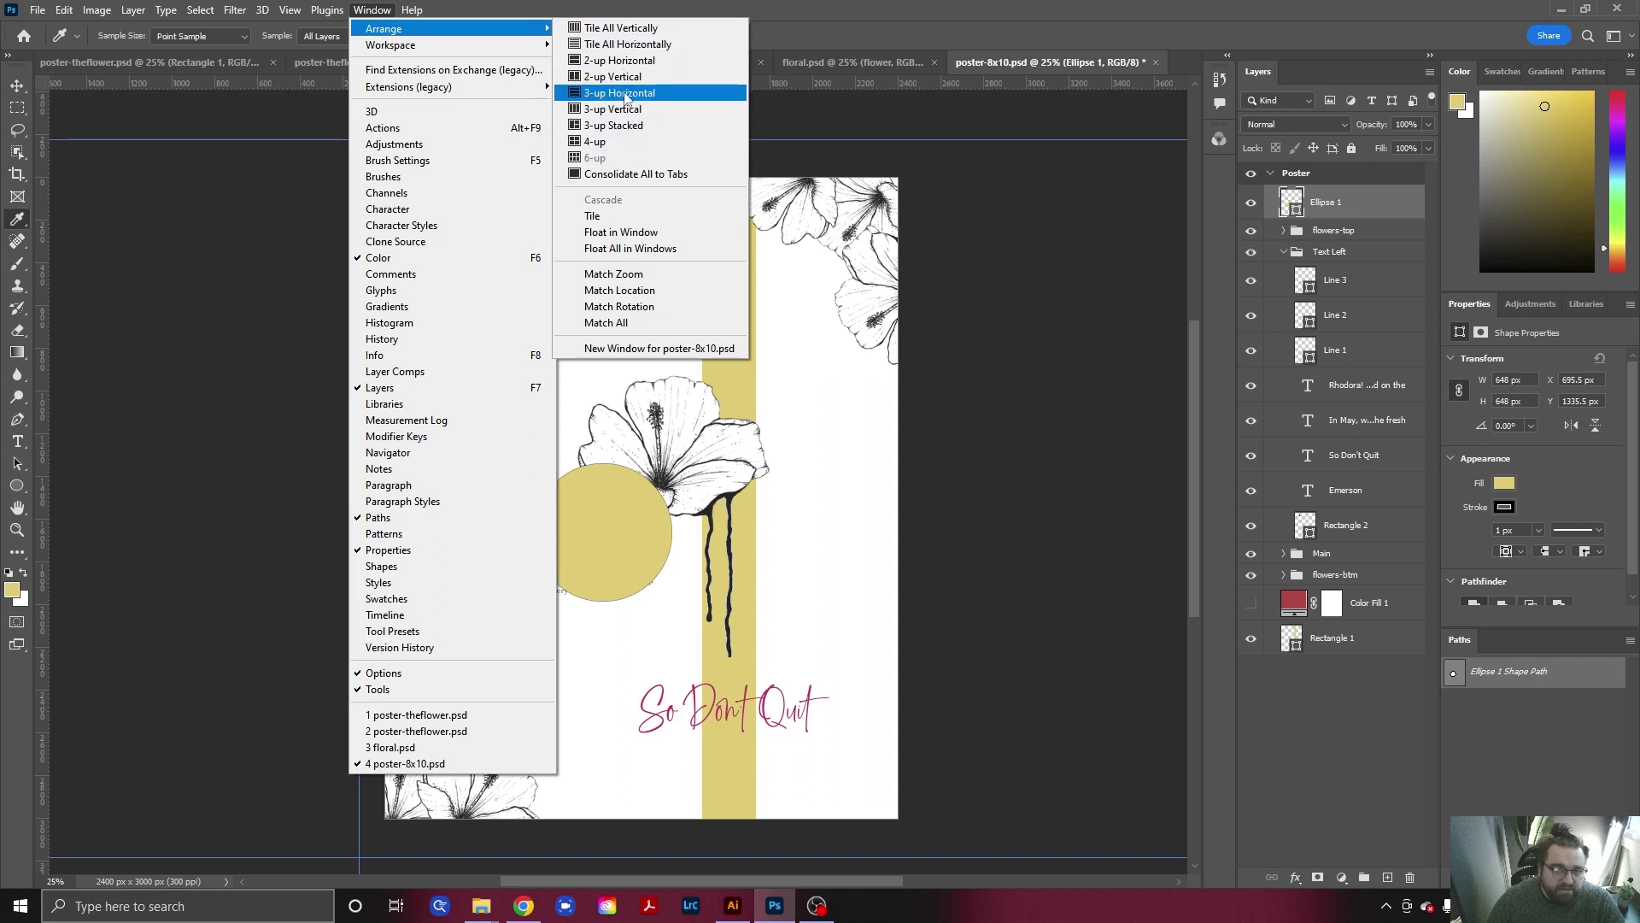
{"action": "mouse_move", "coordinate": [493, 93]}
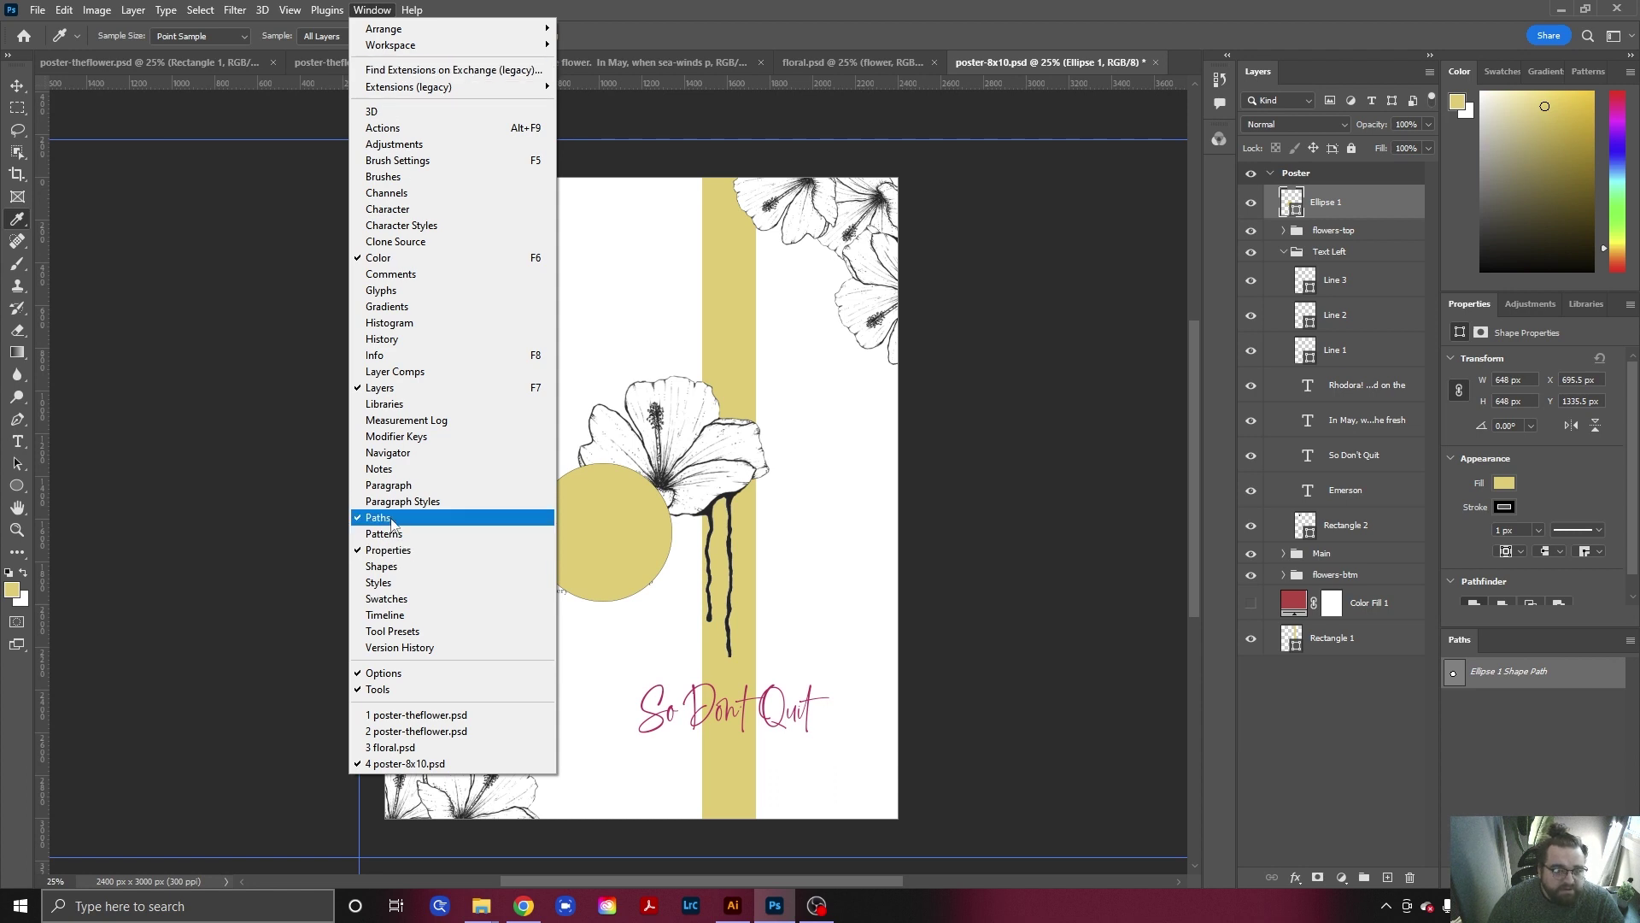
{"action": "left_click", "coordinate": [433, 606]}
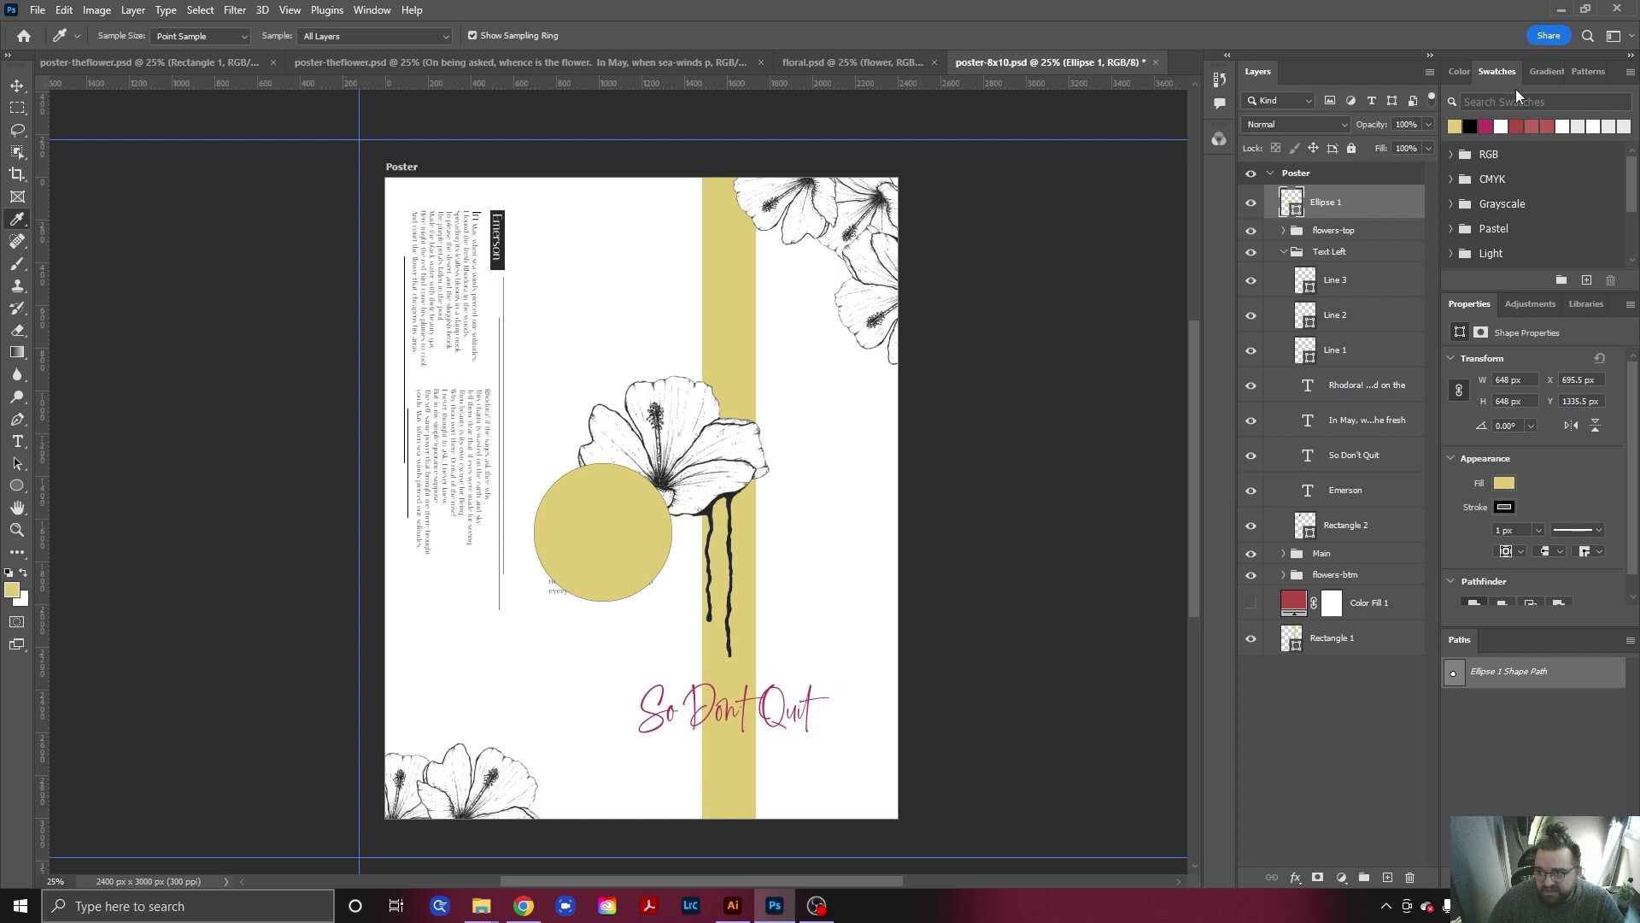
{"action": "left_click_drag", "start_coordinate": [1495, 65], "coordinate": [1214, 167]}
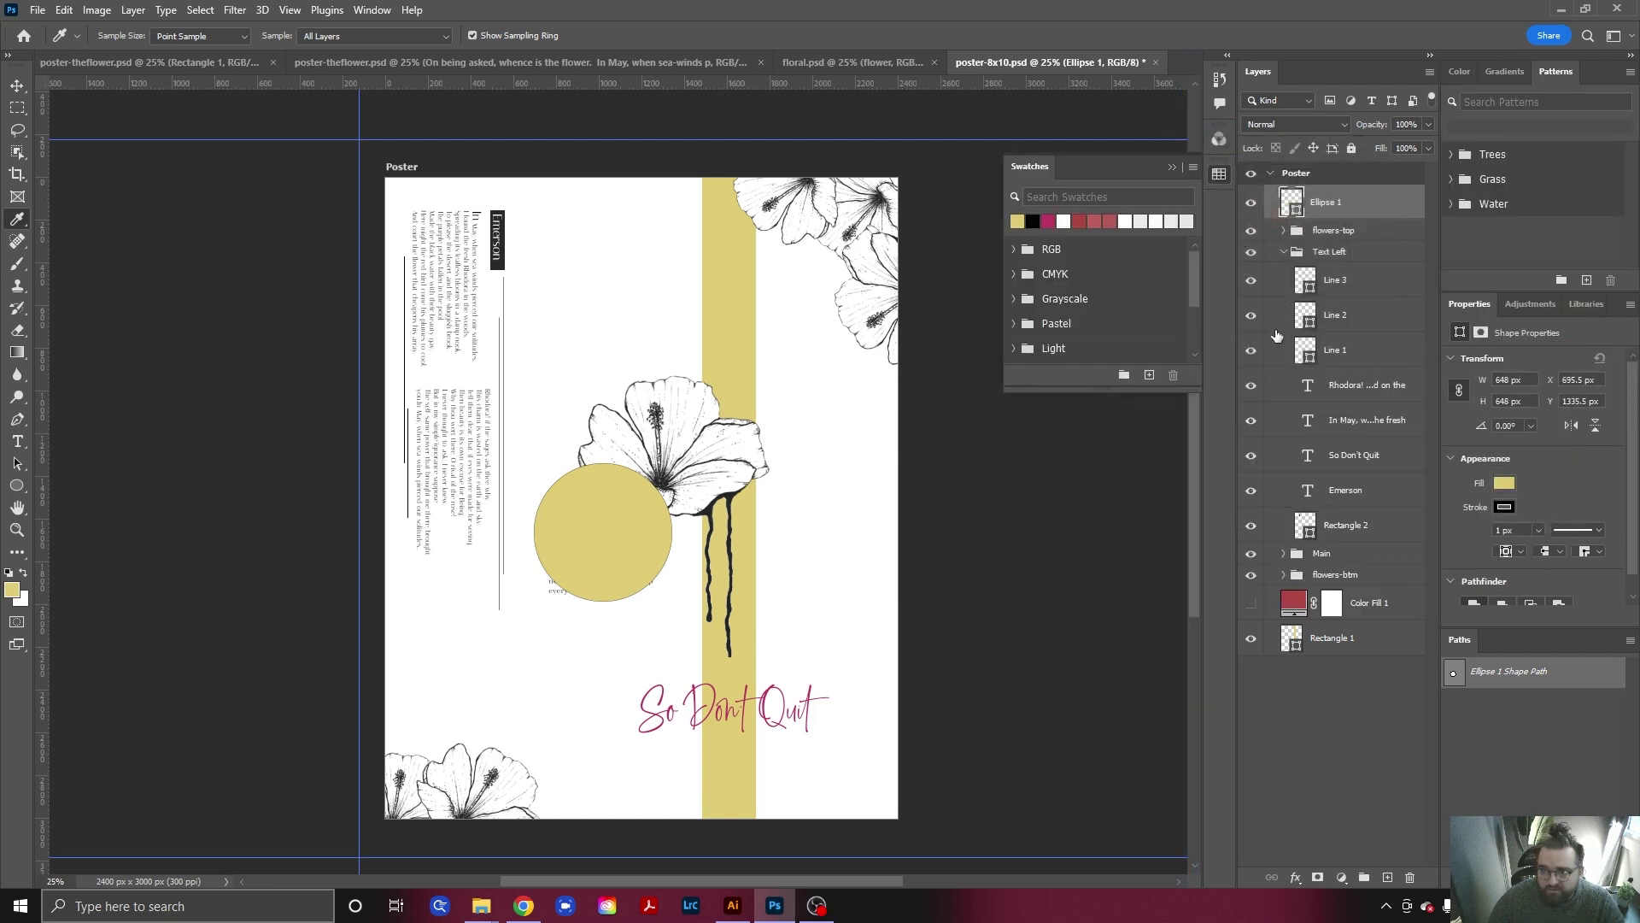
{"action": "left_click", "coordinate": [1173, 167]}
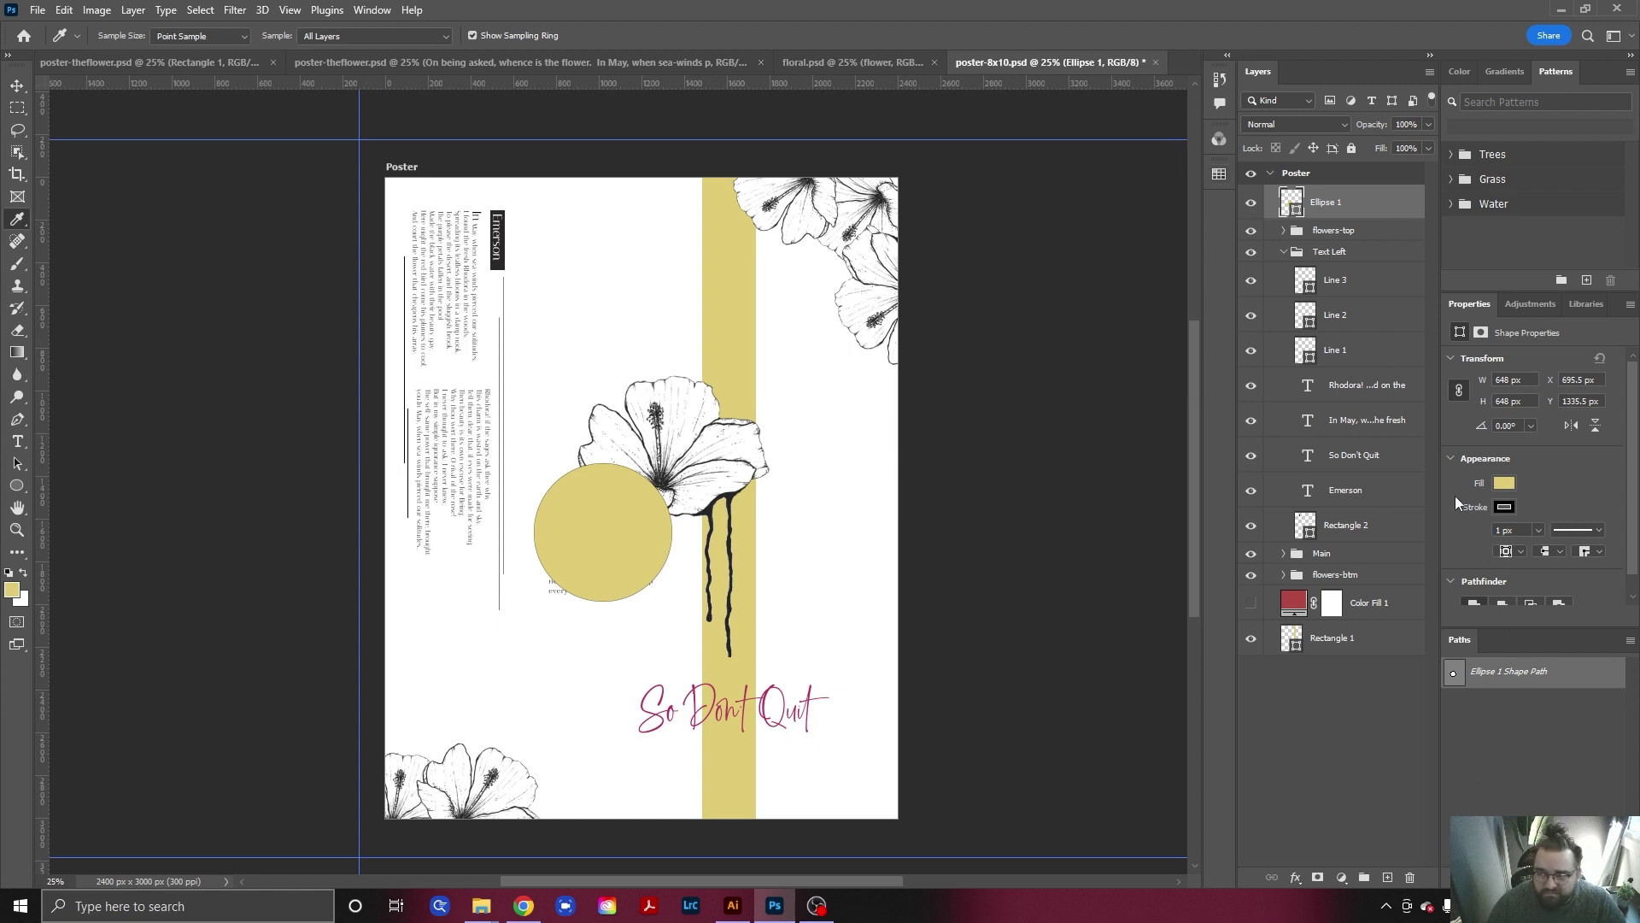
Set the yellow circle's blend mode to Screen and enlarge it to about 732 px wide so it covers the whole Emerson quote.
{"action": "left_click", "coordinate": [1340, 126]}
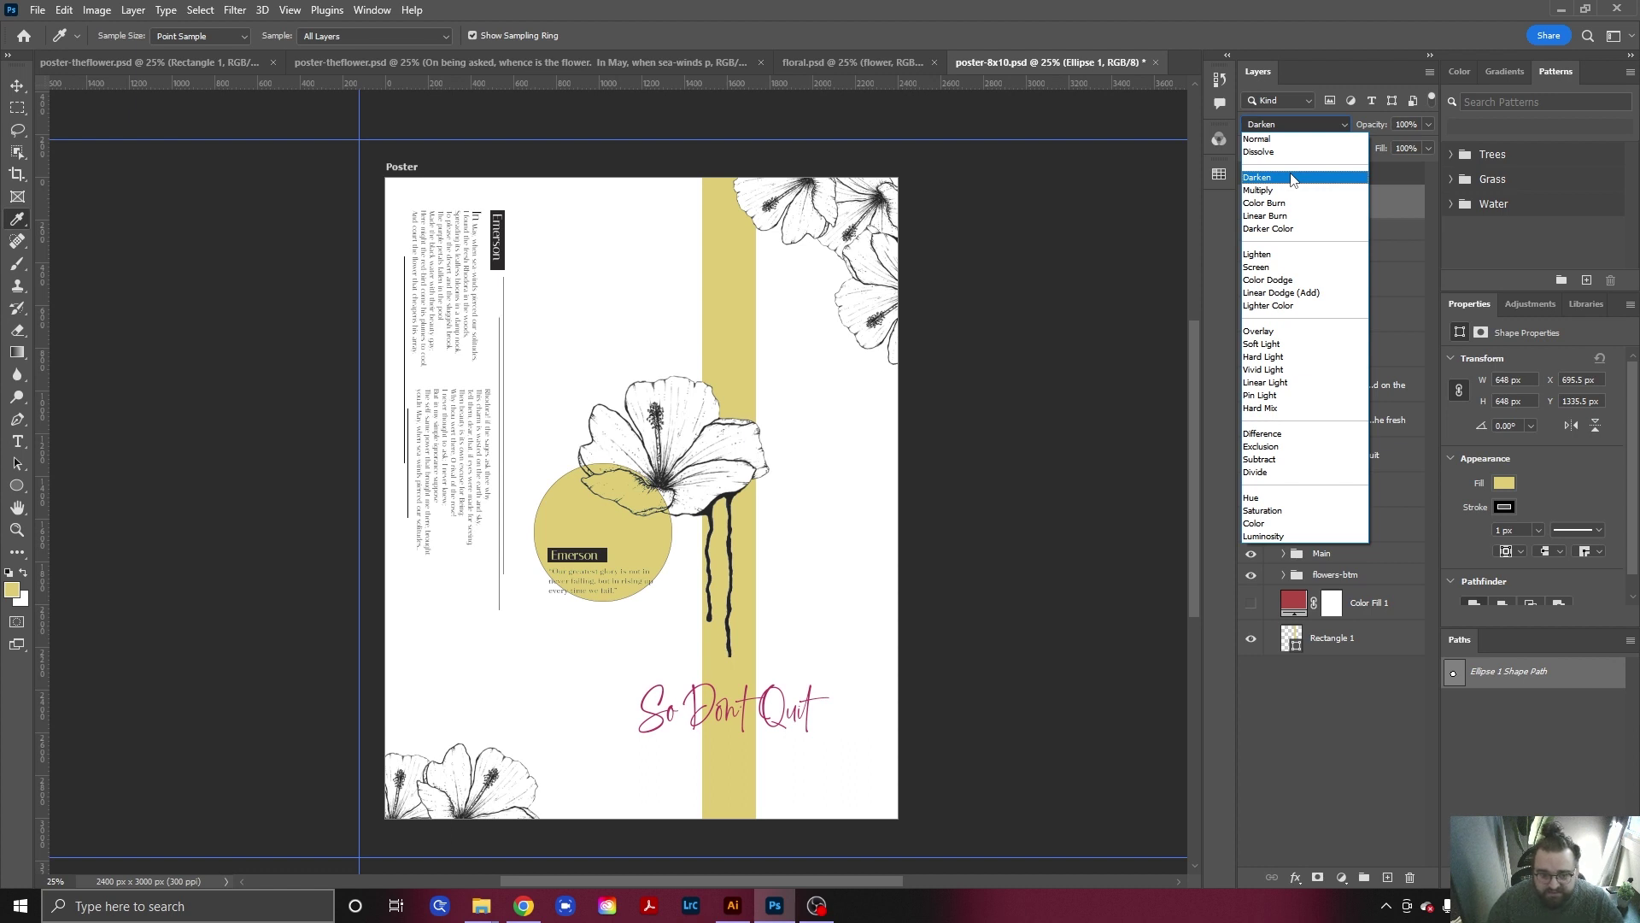
{"action": "left_click", "coordinate": [1284, 270]}
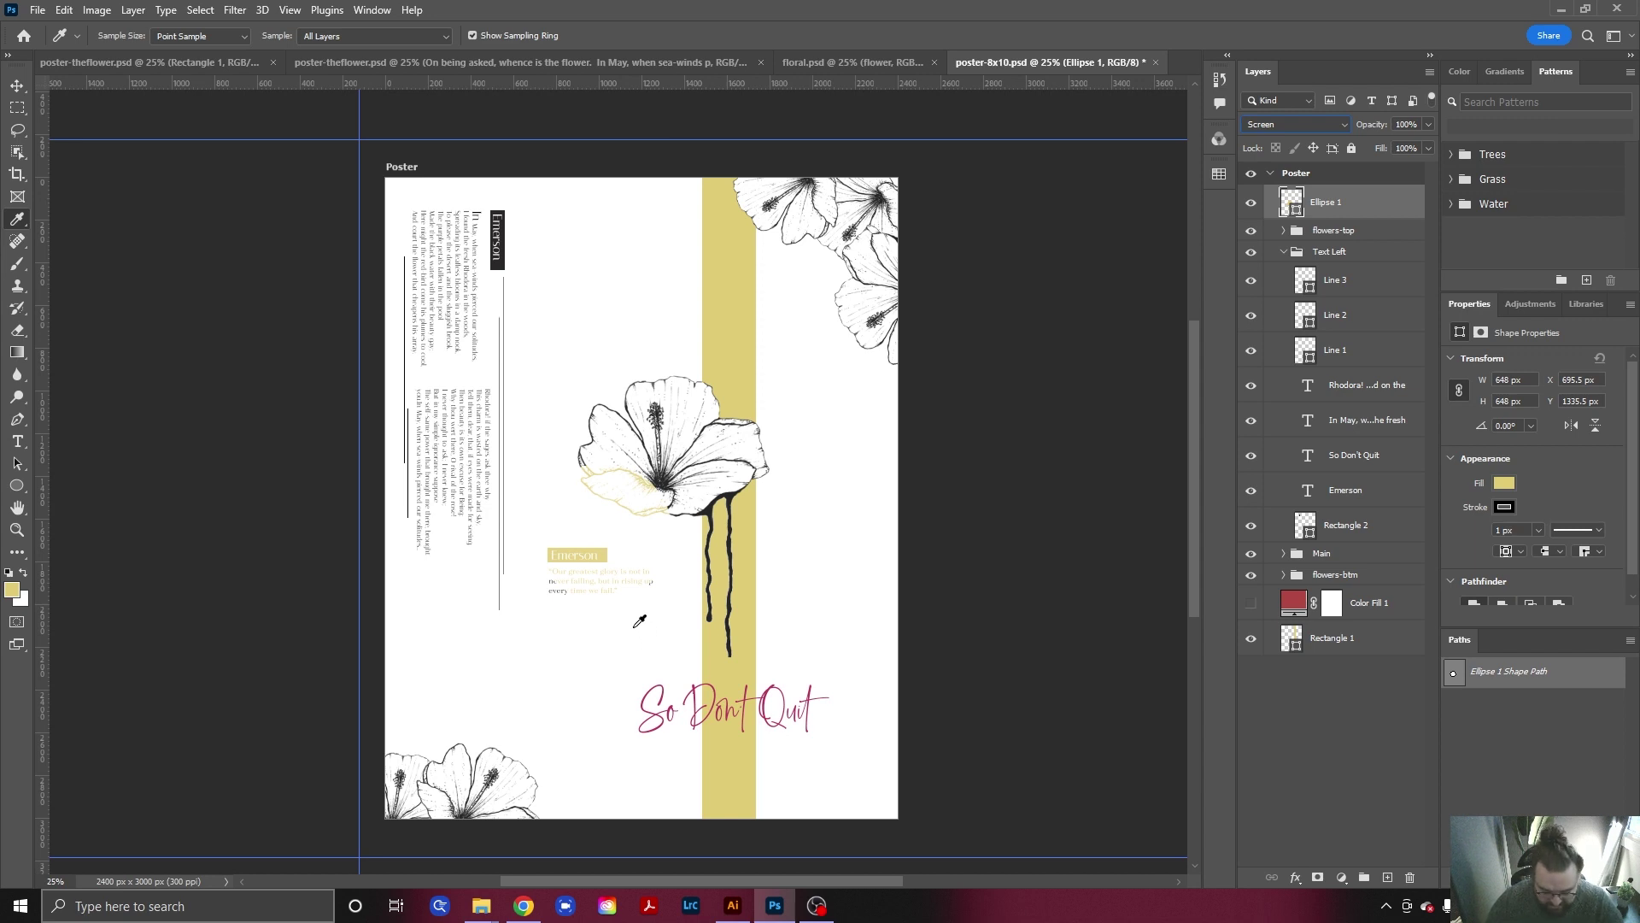
{"action": "key", "text": "v"}
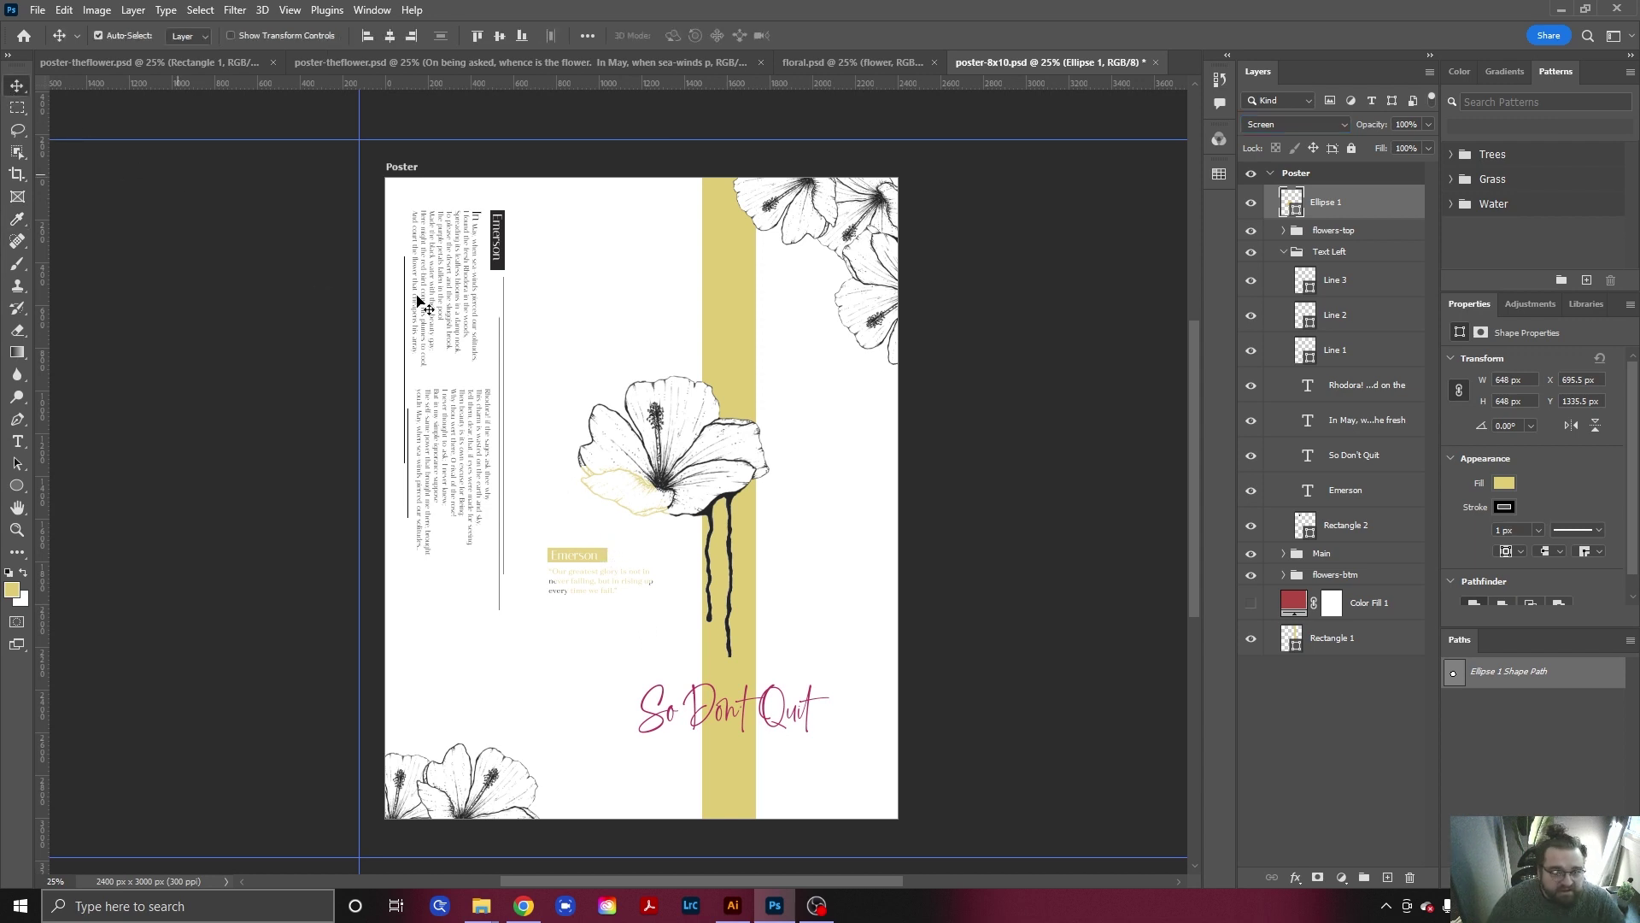
{"action": "key", "text": "ctrl+t"}
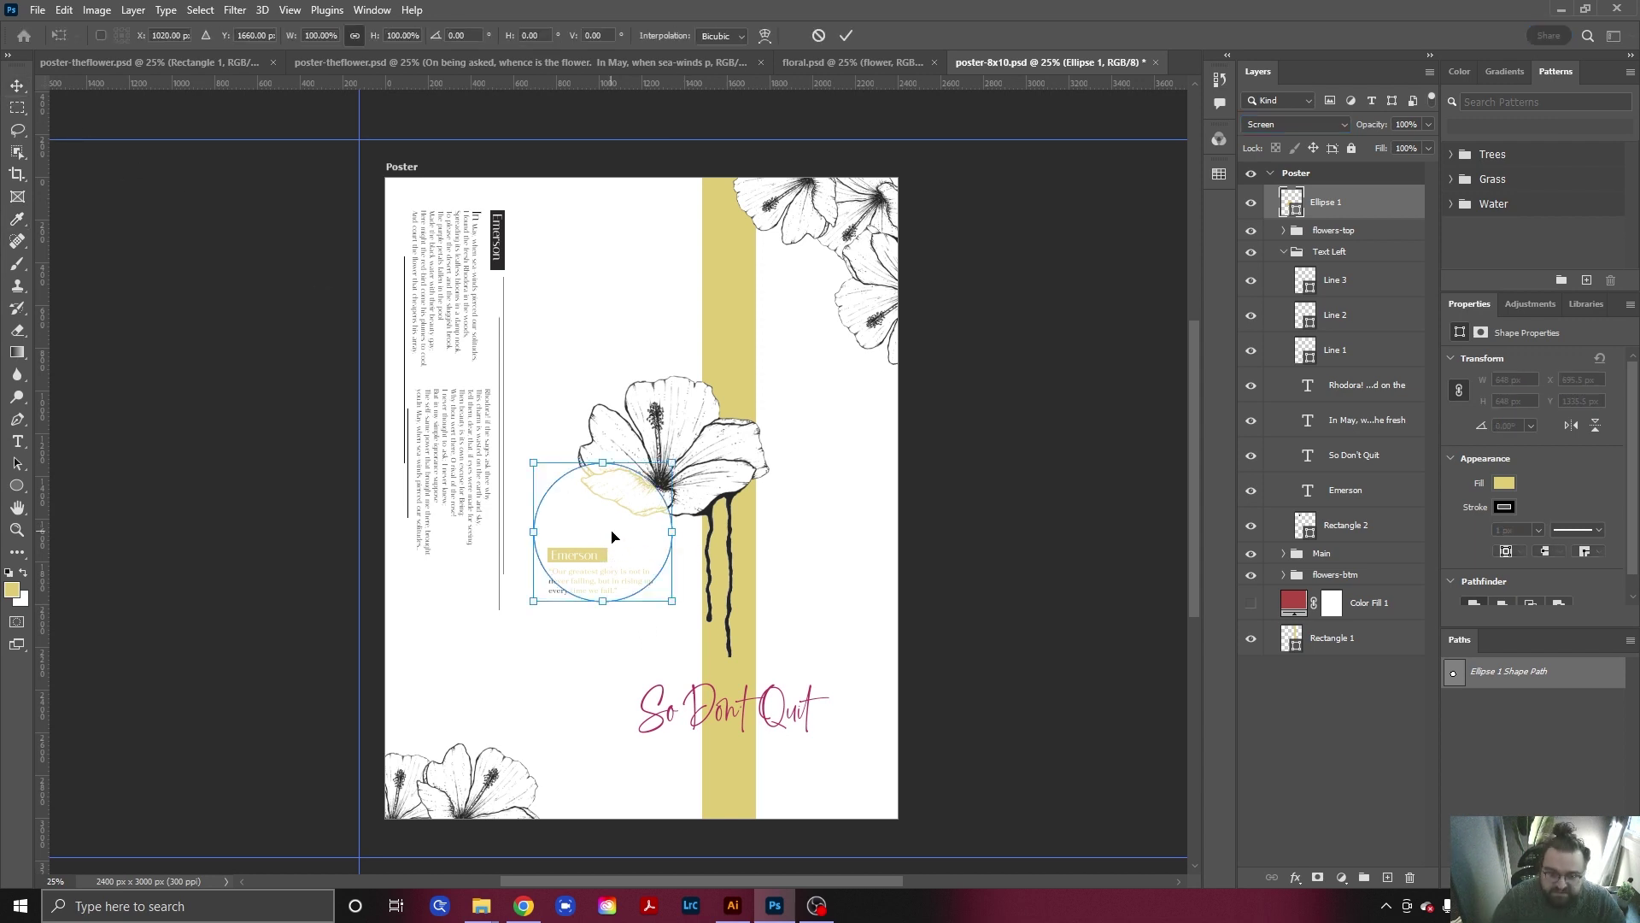
{"action": "left_click_drag", "start_coordinate": [534, 604], "coordinate": [523, 625]}
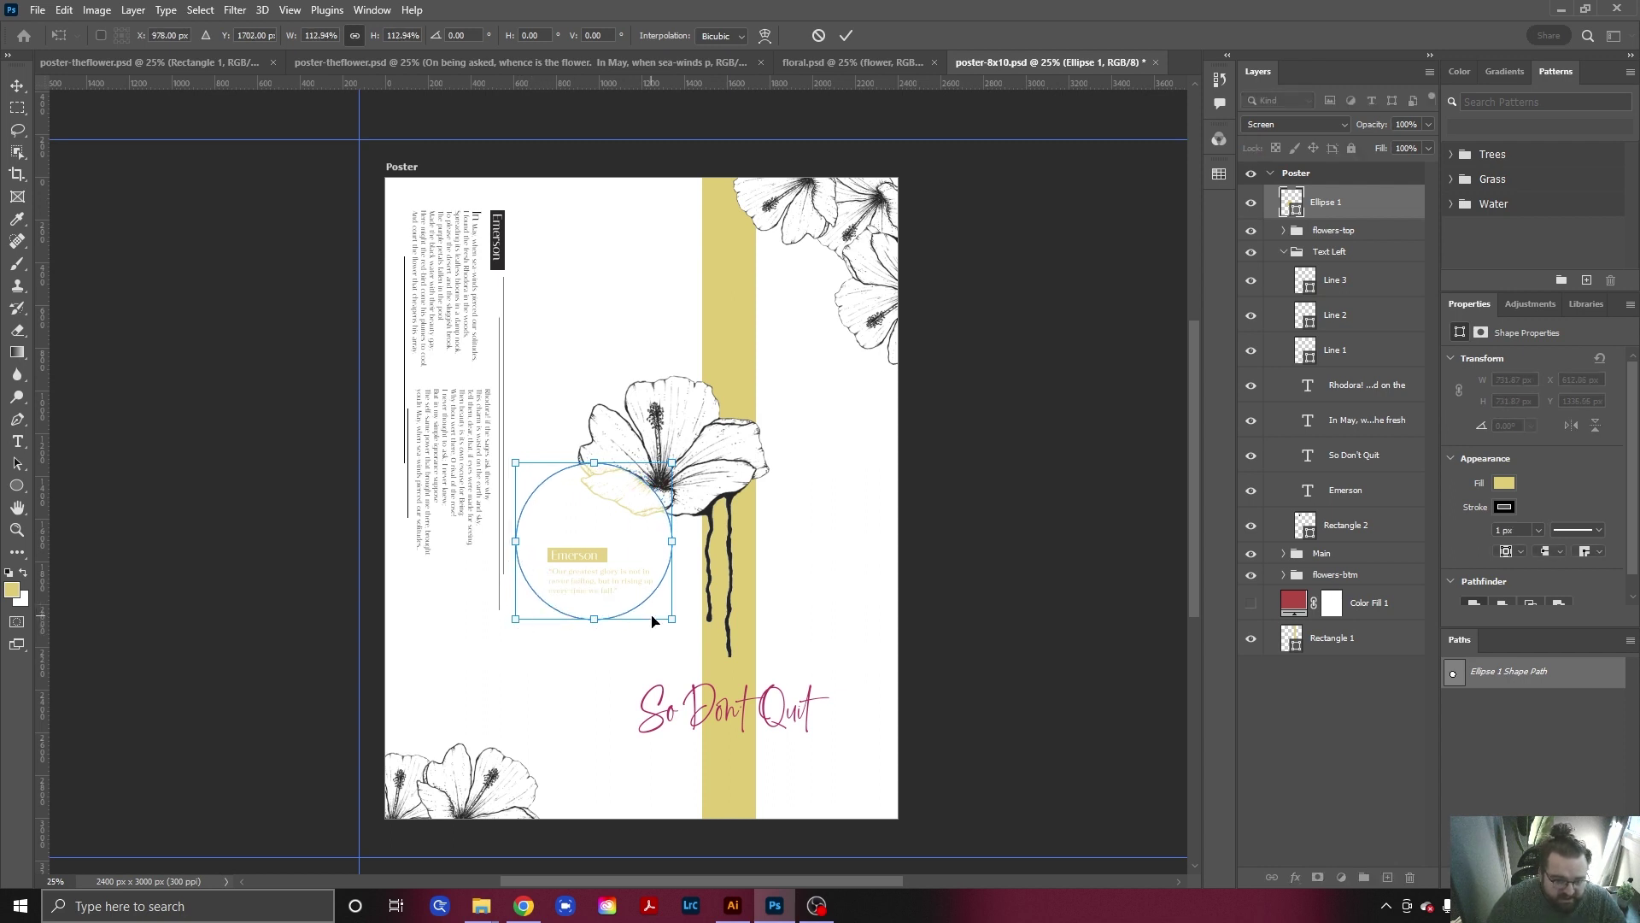
{"action": "key", "text": "Return"}
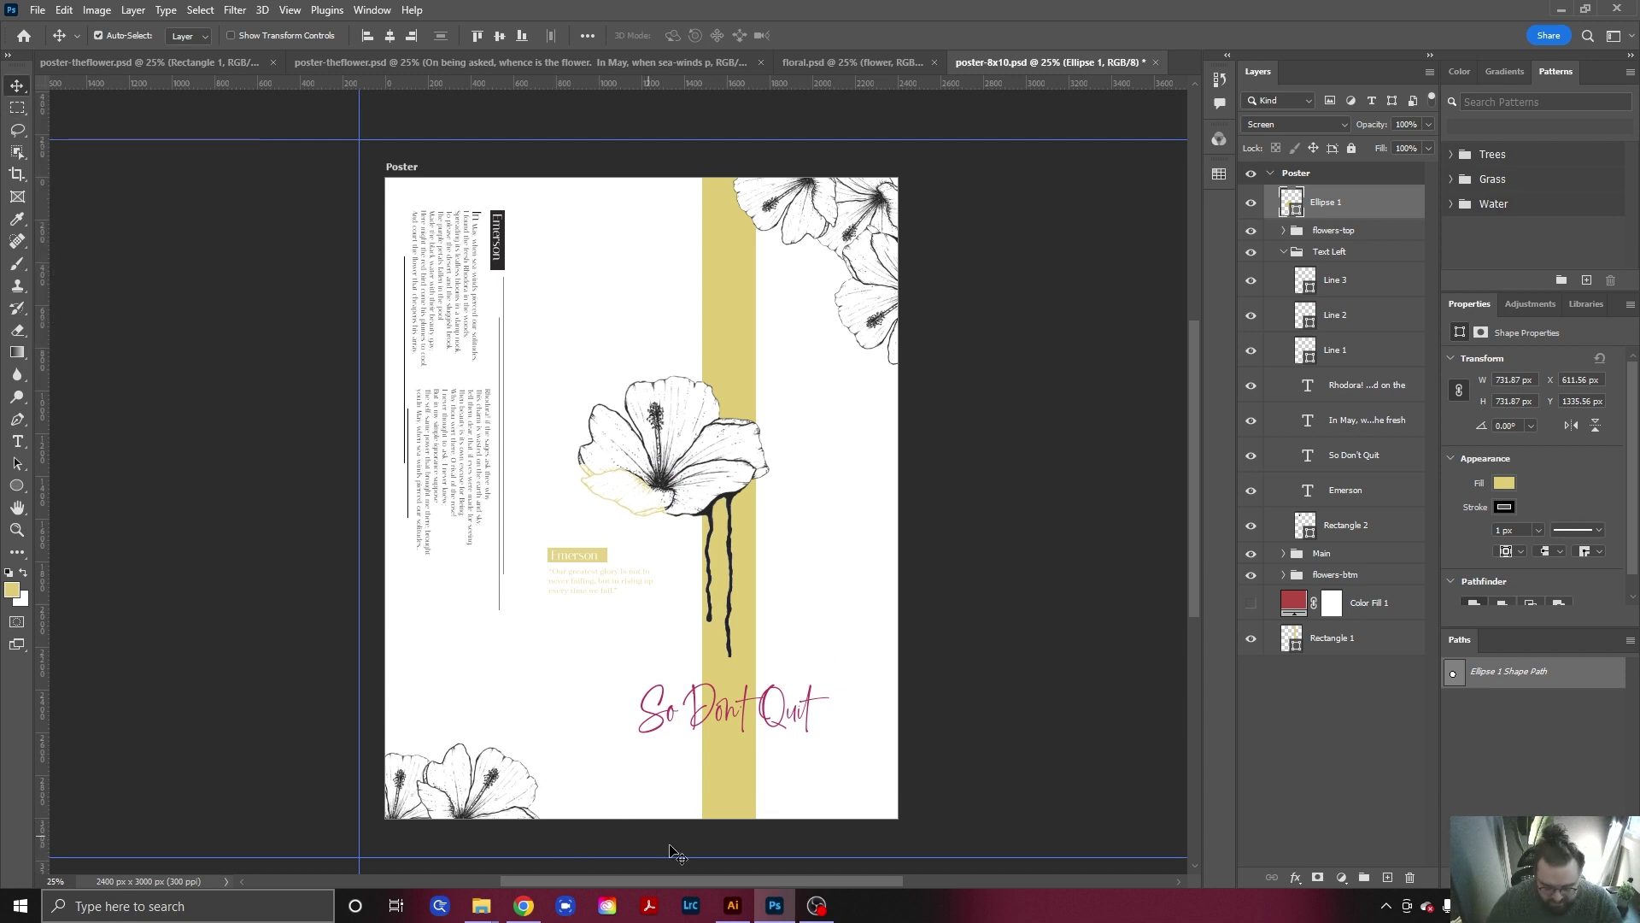
{"action": "key", "text": "u"}
{"action": "key", "text": "v"}
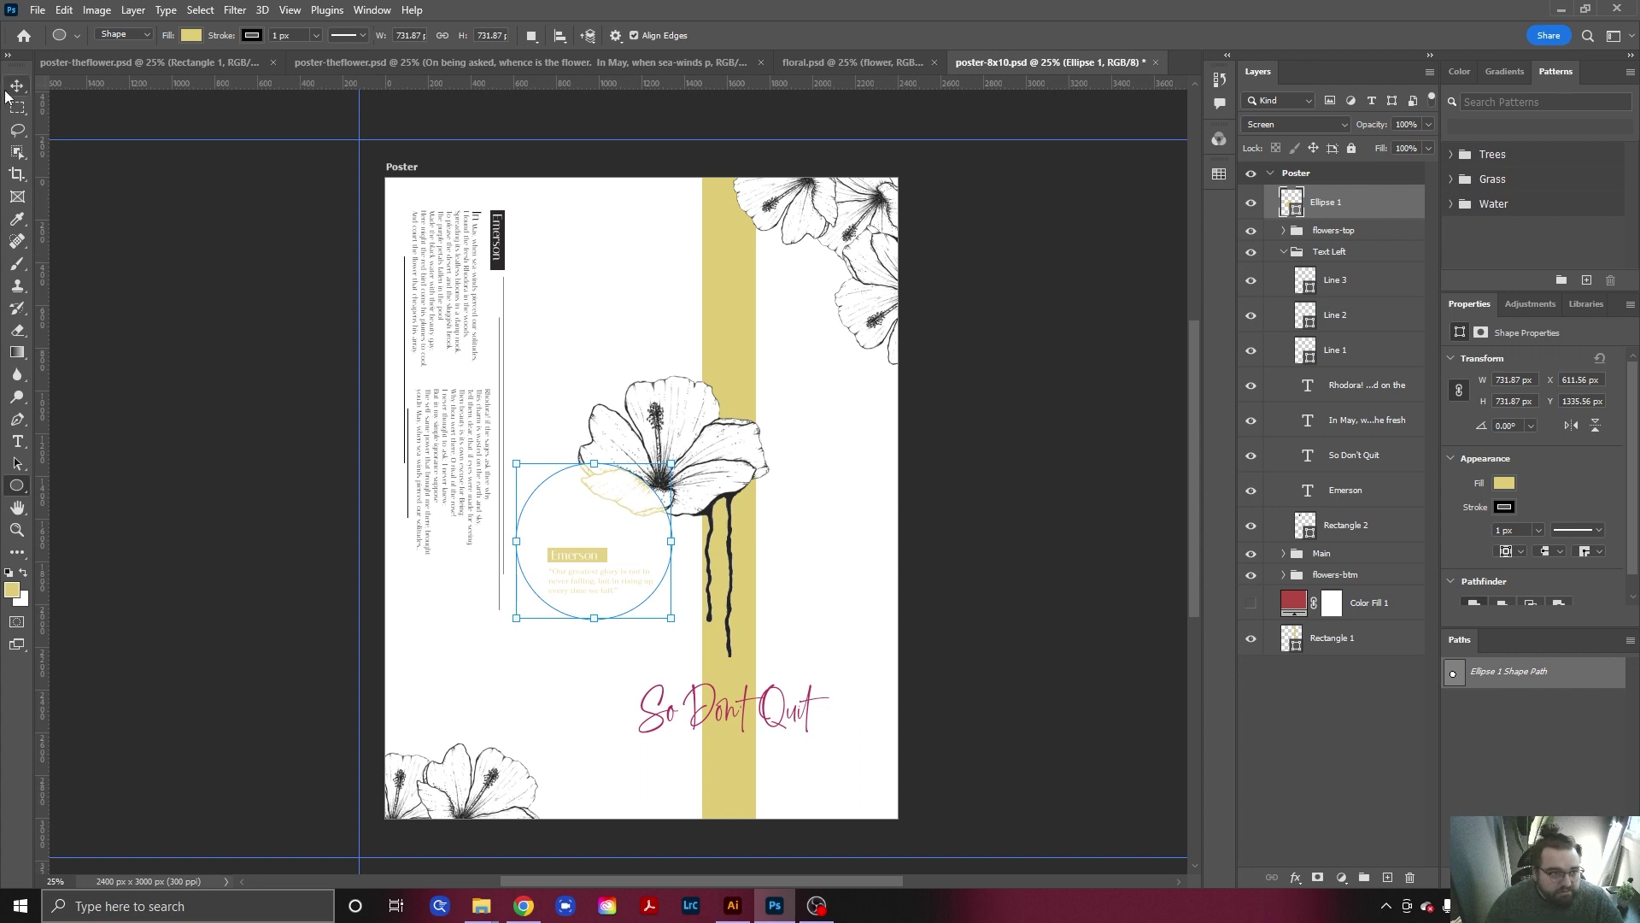
{"action": "left_click", "coordinate": [590, 714]}
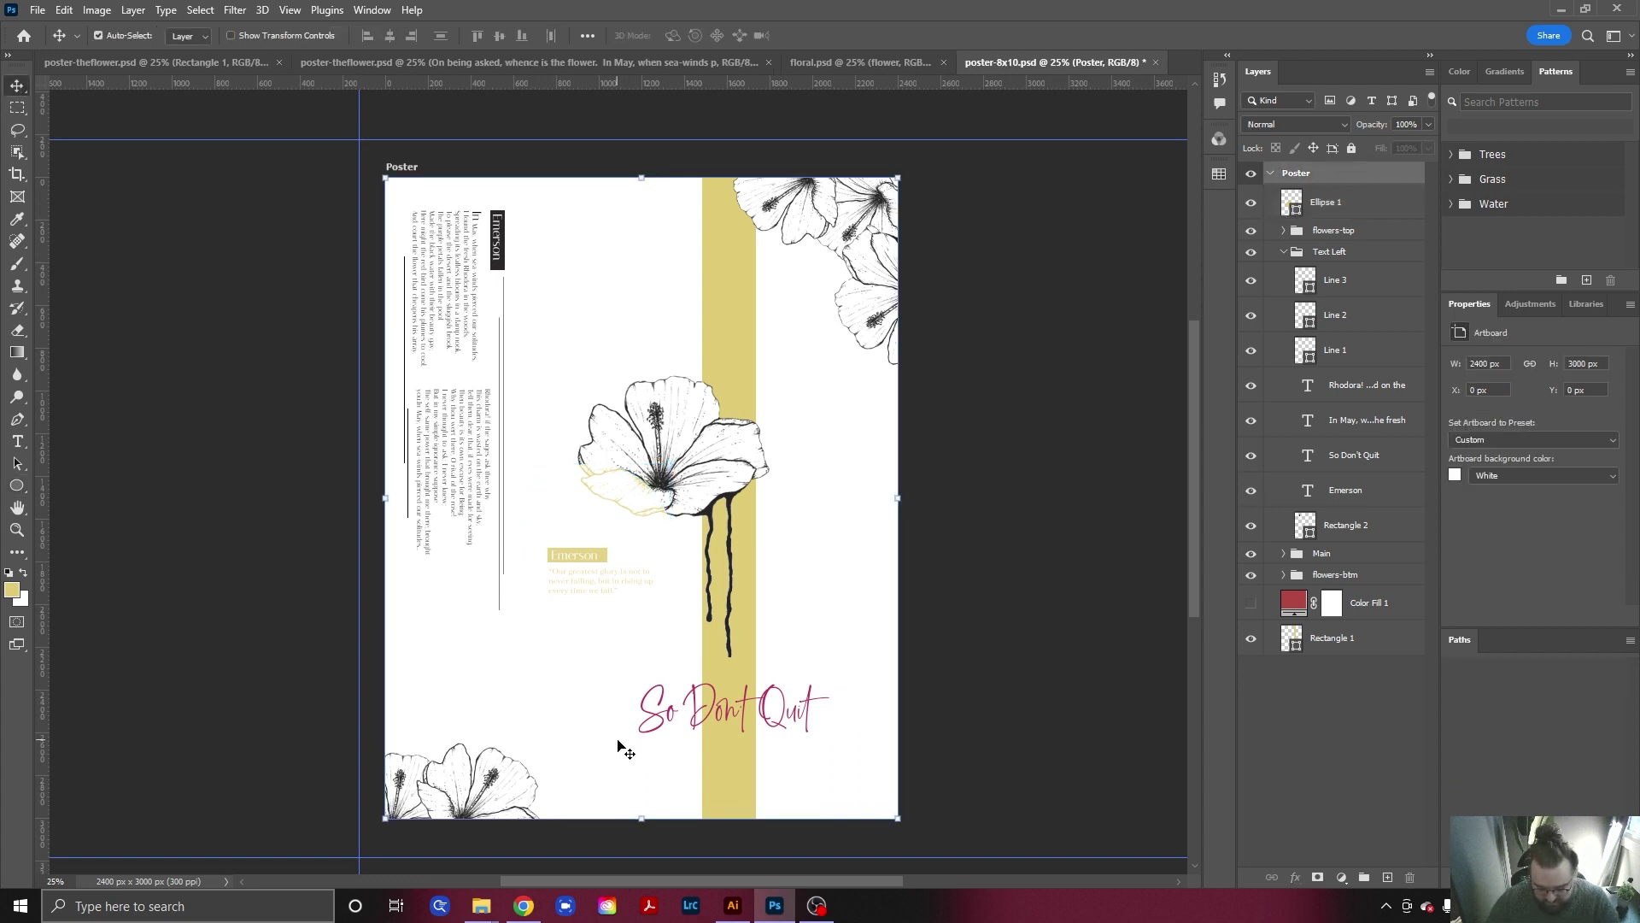
{"action": "key", "text": "u"}
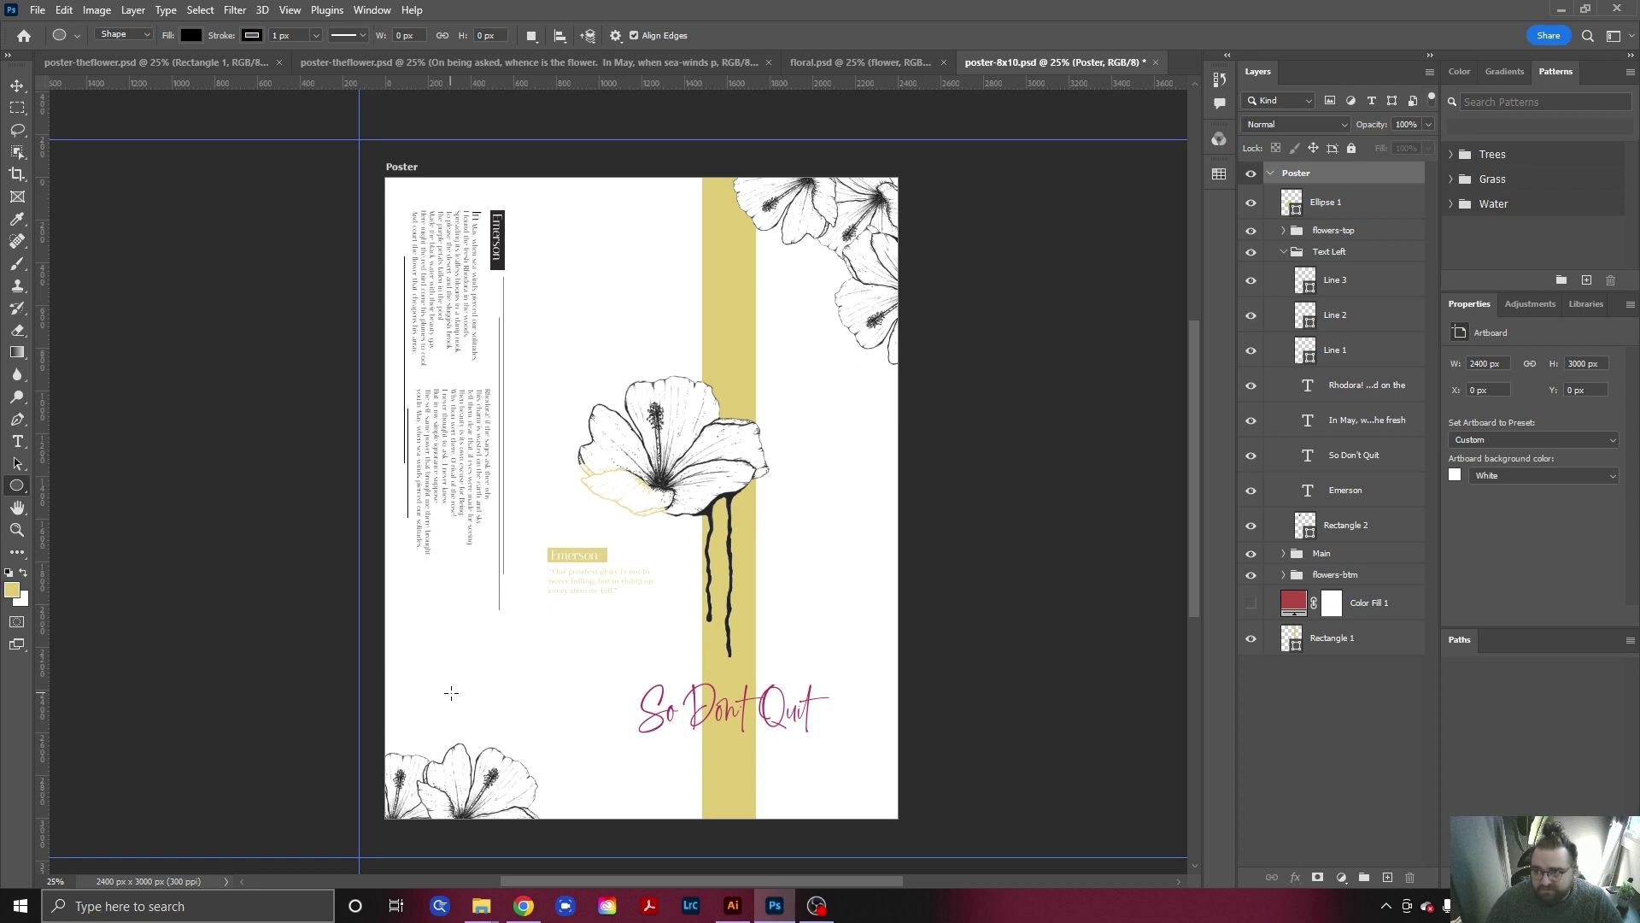
{"action": "left_click_drag", "start_coordinate": [449, 694], "coordinate": [577, 824]}
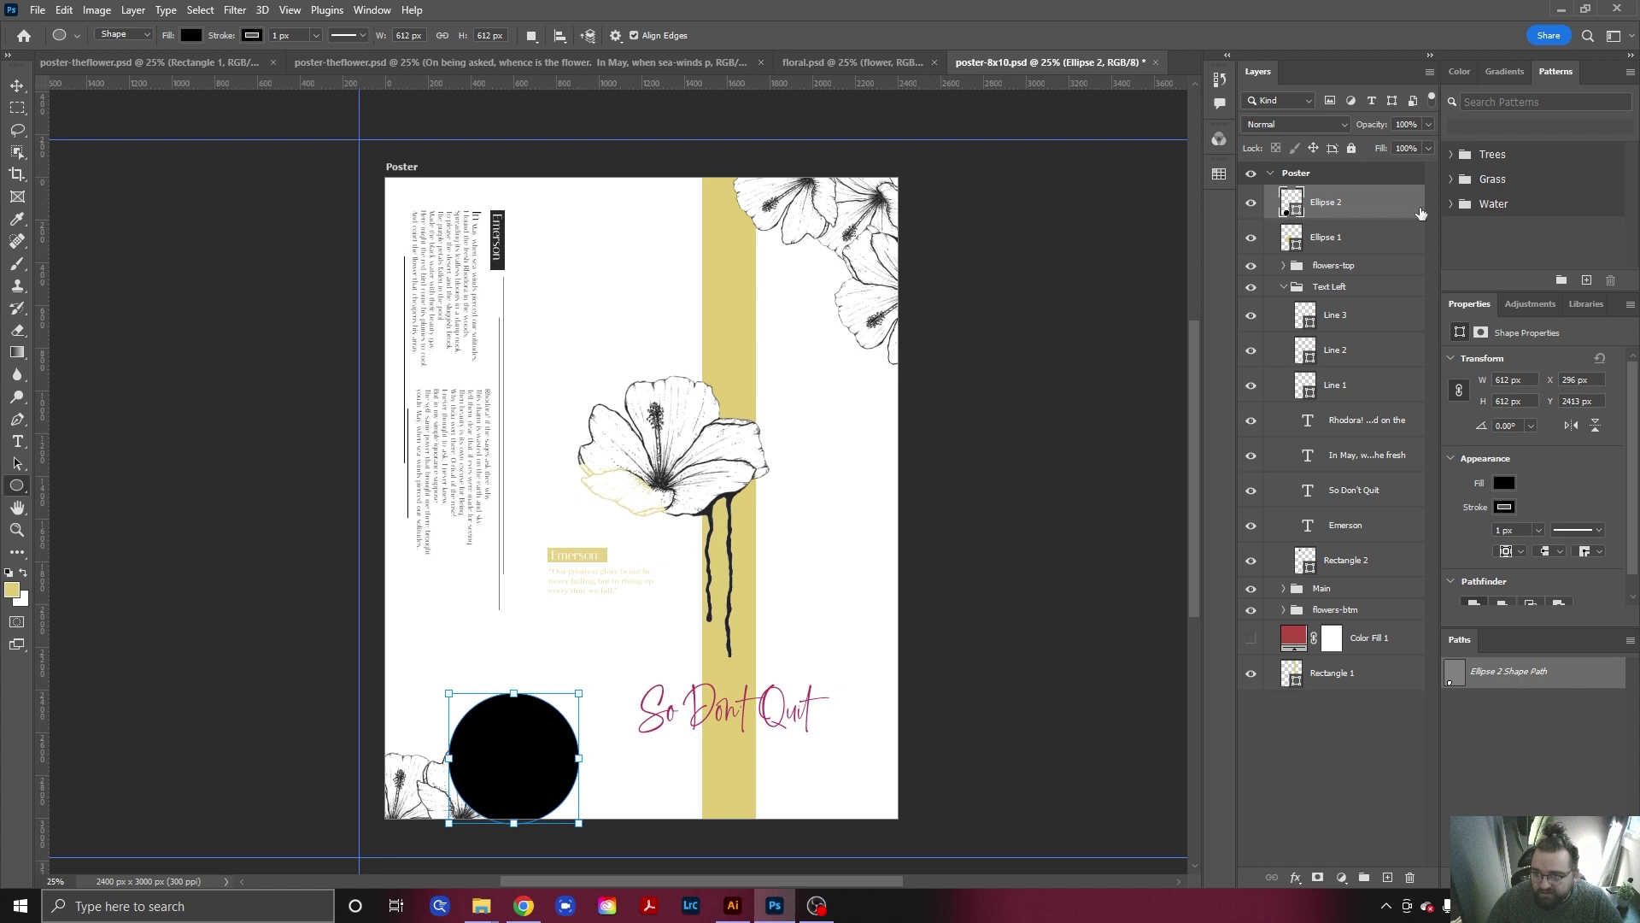
{"action": "key", "text": "Delete"}
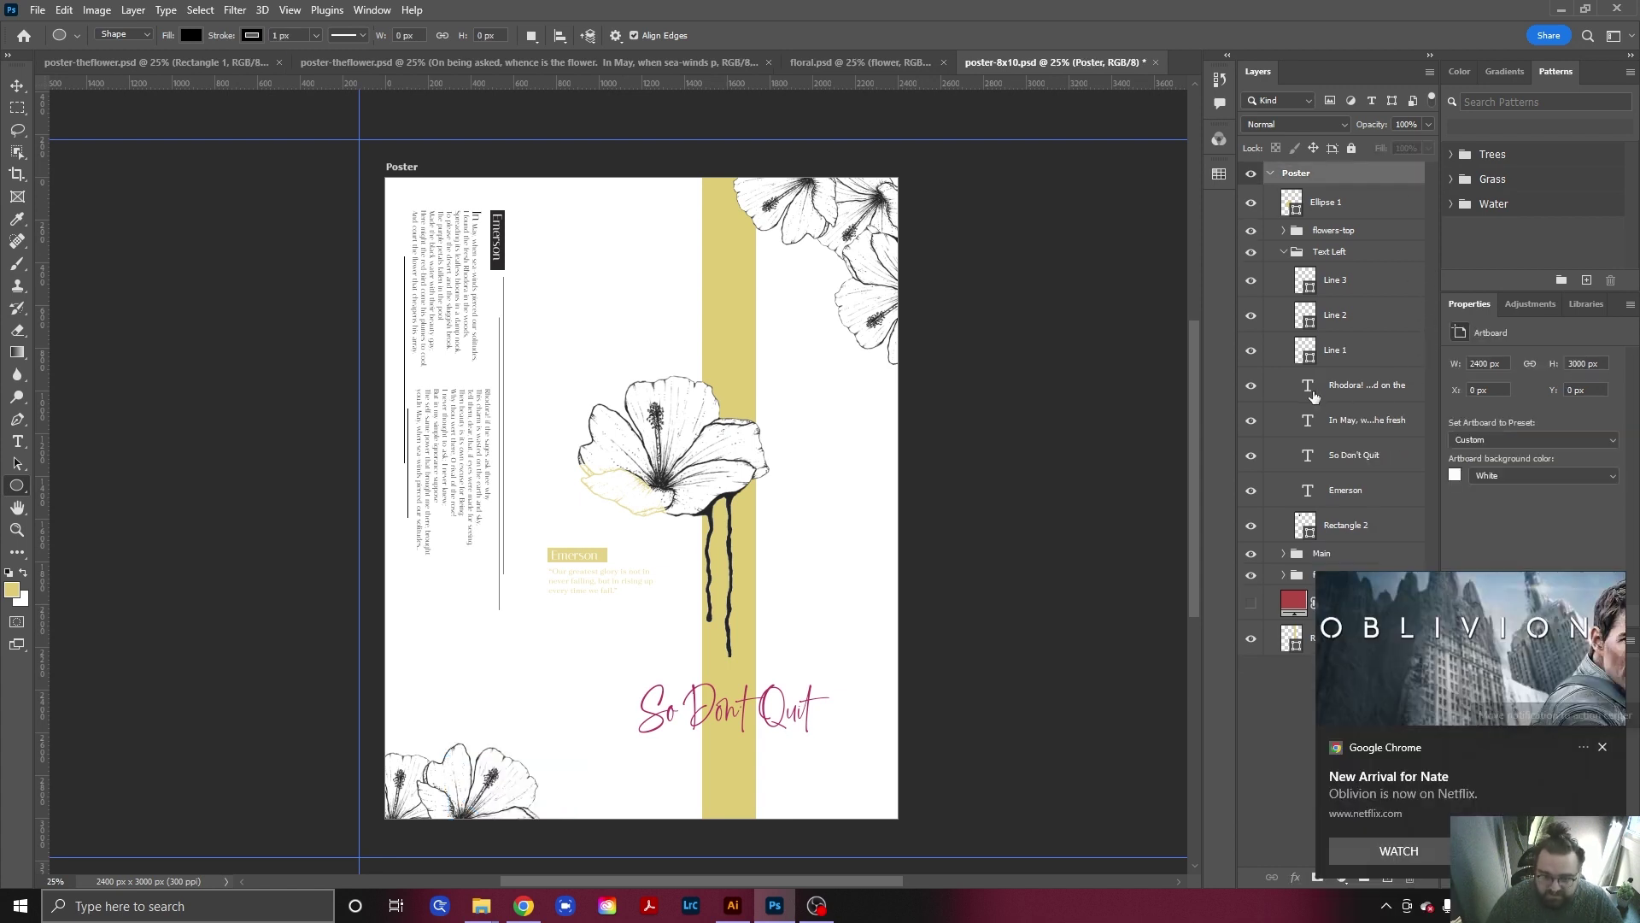
Duplicate the Screen circle twice, placing one over the right flower of the bottom-left cluster and one over the lowest top-right flower.
{"action": "left_click", "coordinate": [19, 87]}
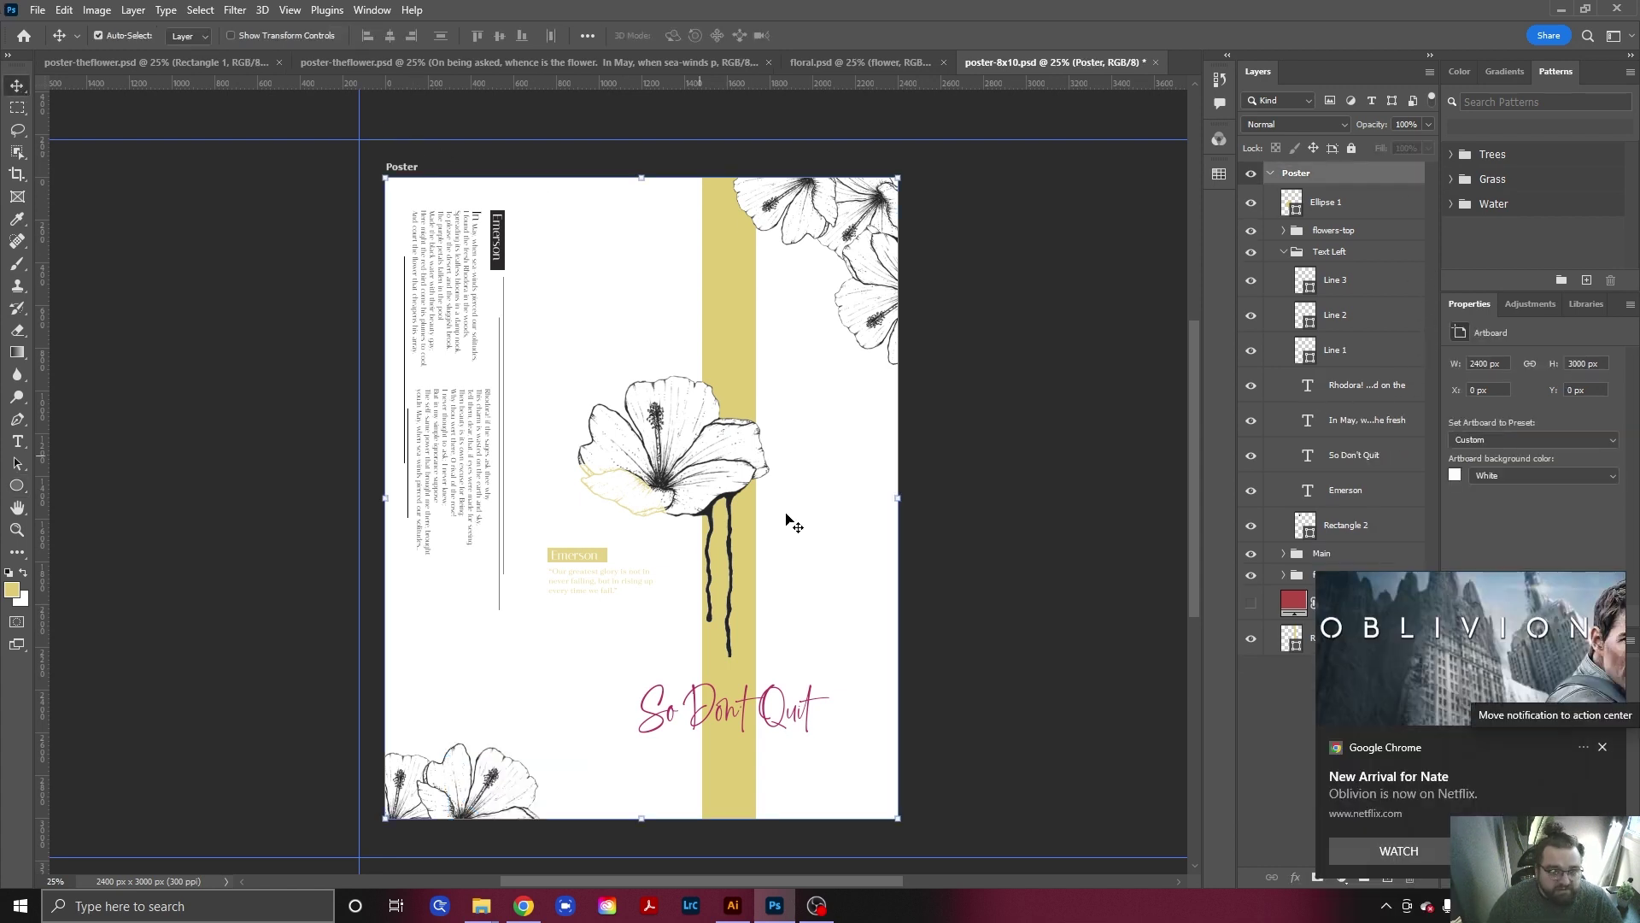
{"action": "left_click", "coordinate": [626, 536]}
{"action": "left_click_drag", "start_coordinate": [620, 529], "coordinate": [547, 787]}
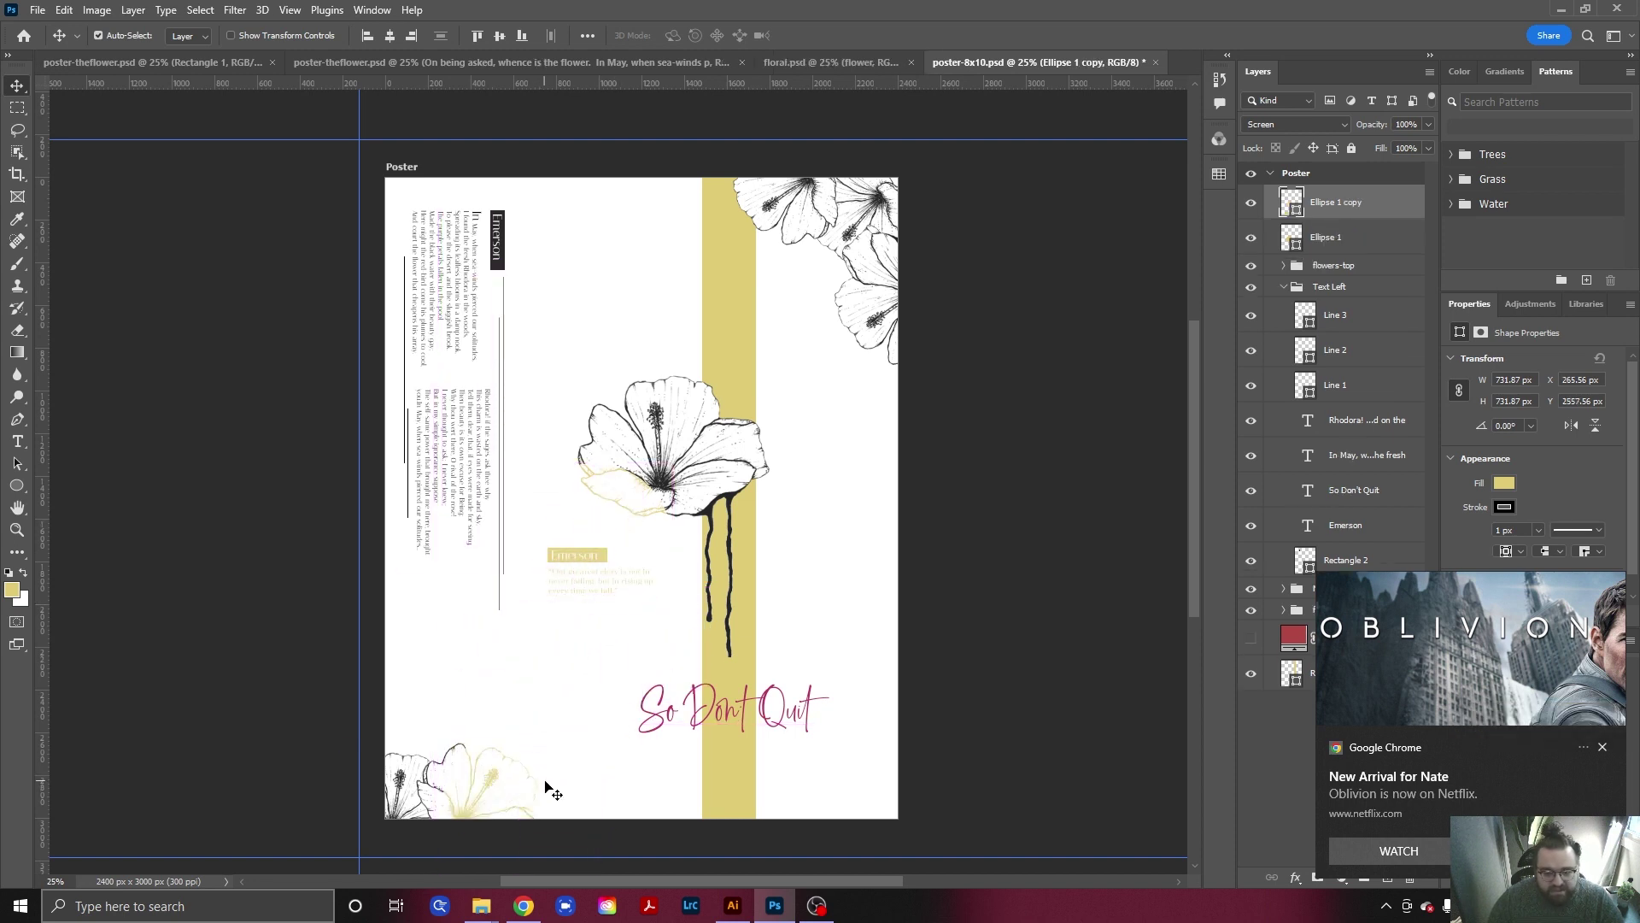
{"action": "left_click_drag", "start_coordinate": [610, 543], "coordinate": [922, 357]}
{"action": "left_click", "coordinate": [836, 547]}
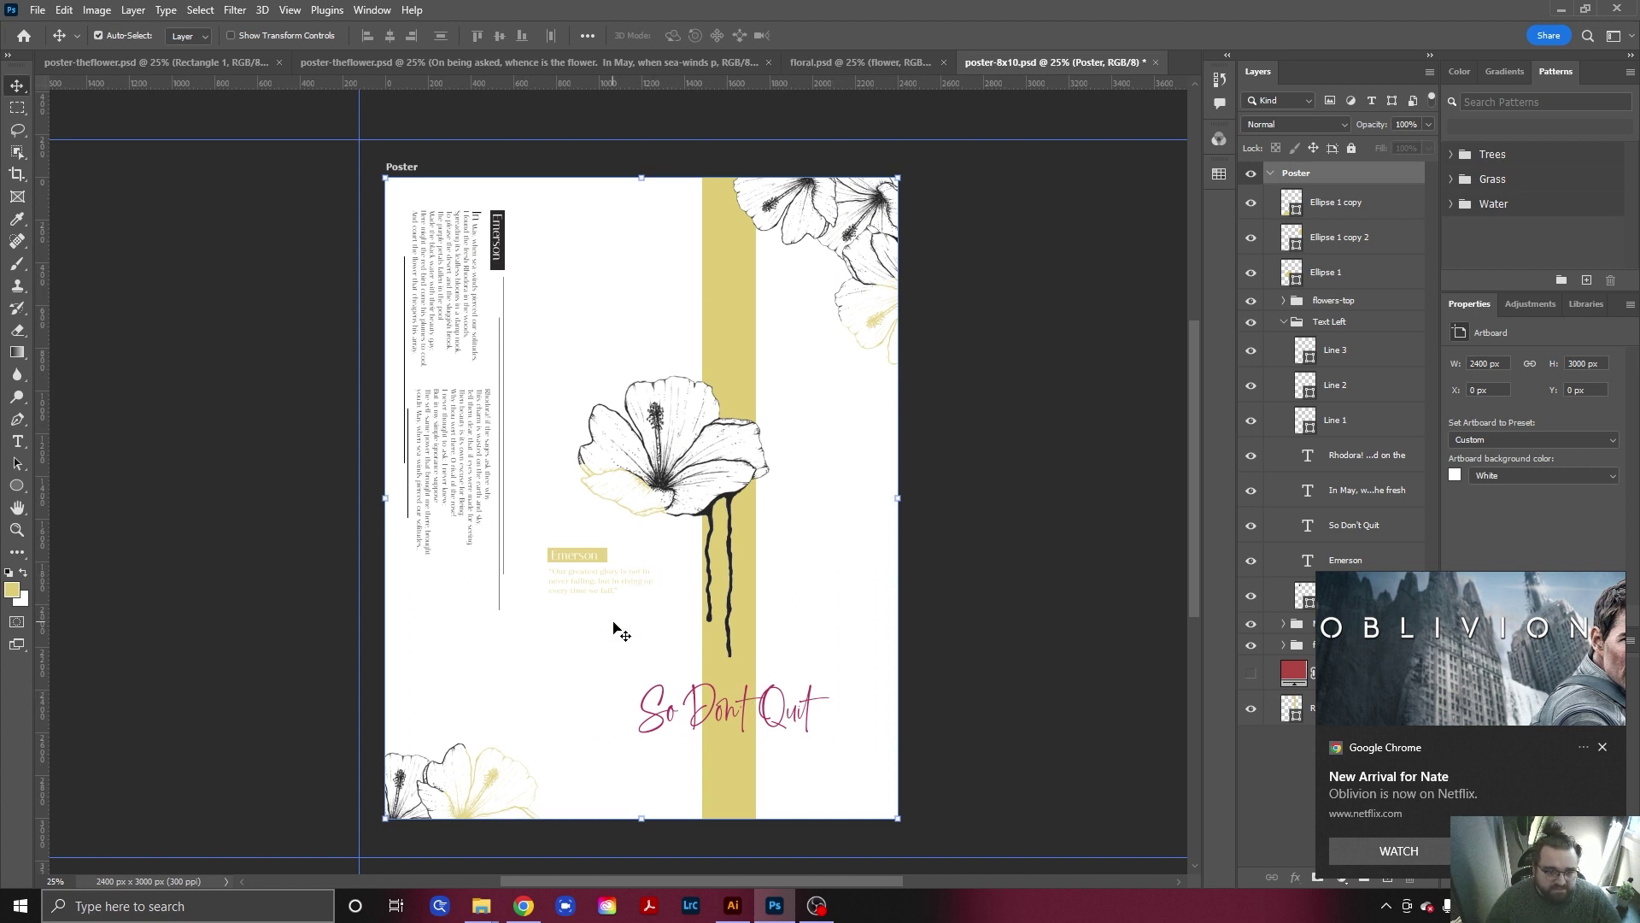
Color the word Rhodora in the second line of the upper poem stanza with the yellow swatch.
{"action": "left_click", "coordinate": [463, 267]}
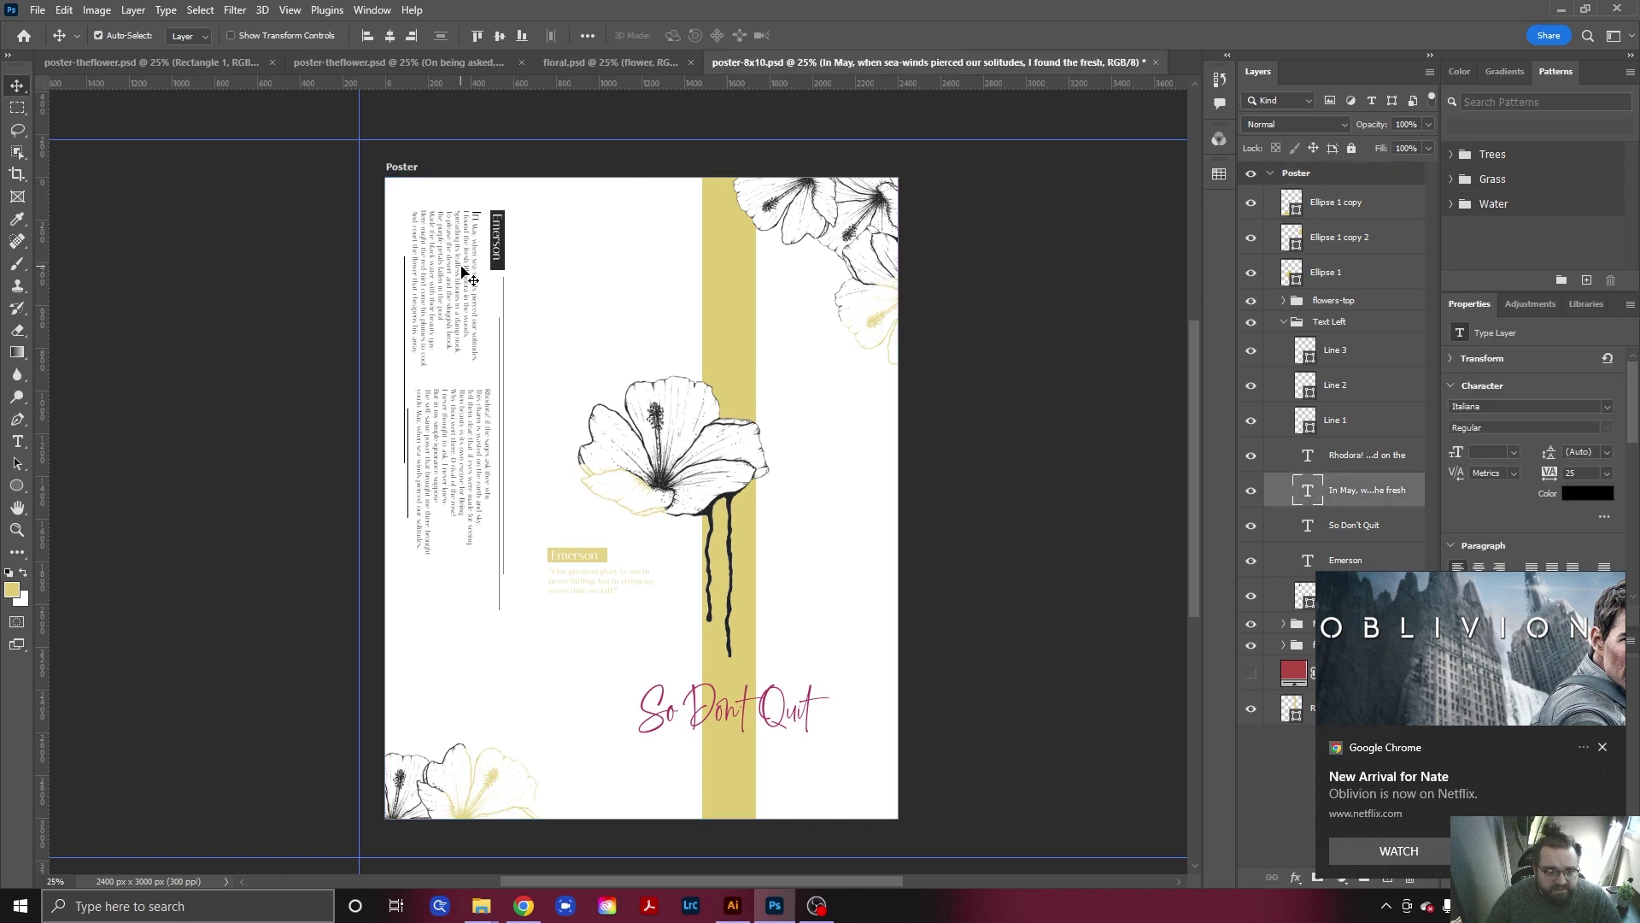
{"action": "double_click", "coordinate": [462, 267]}
{"action": "left_click", "coordinate": [466, 267]}
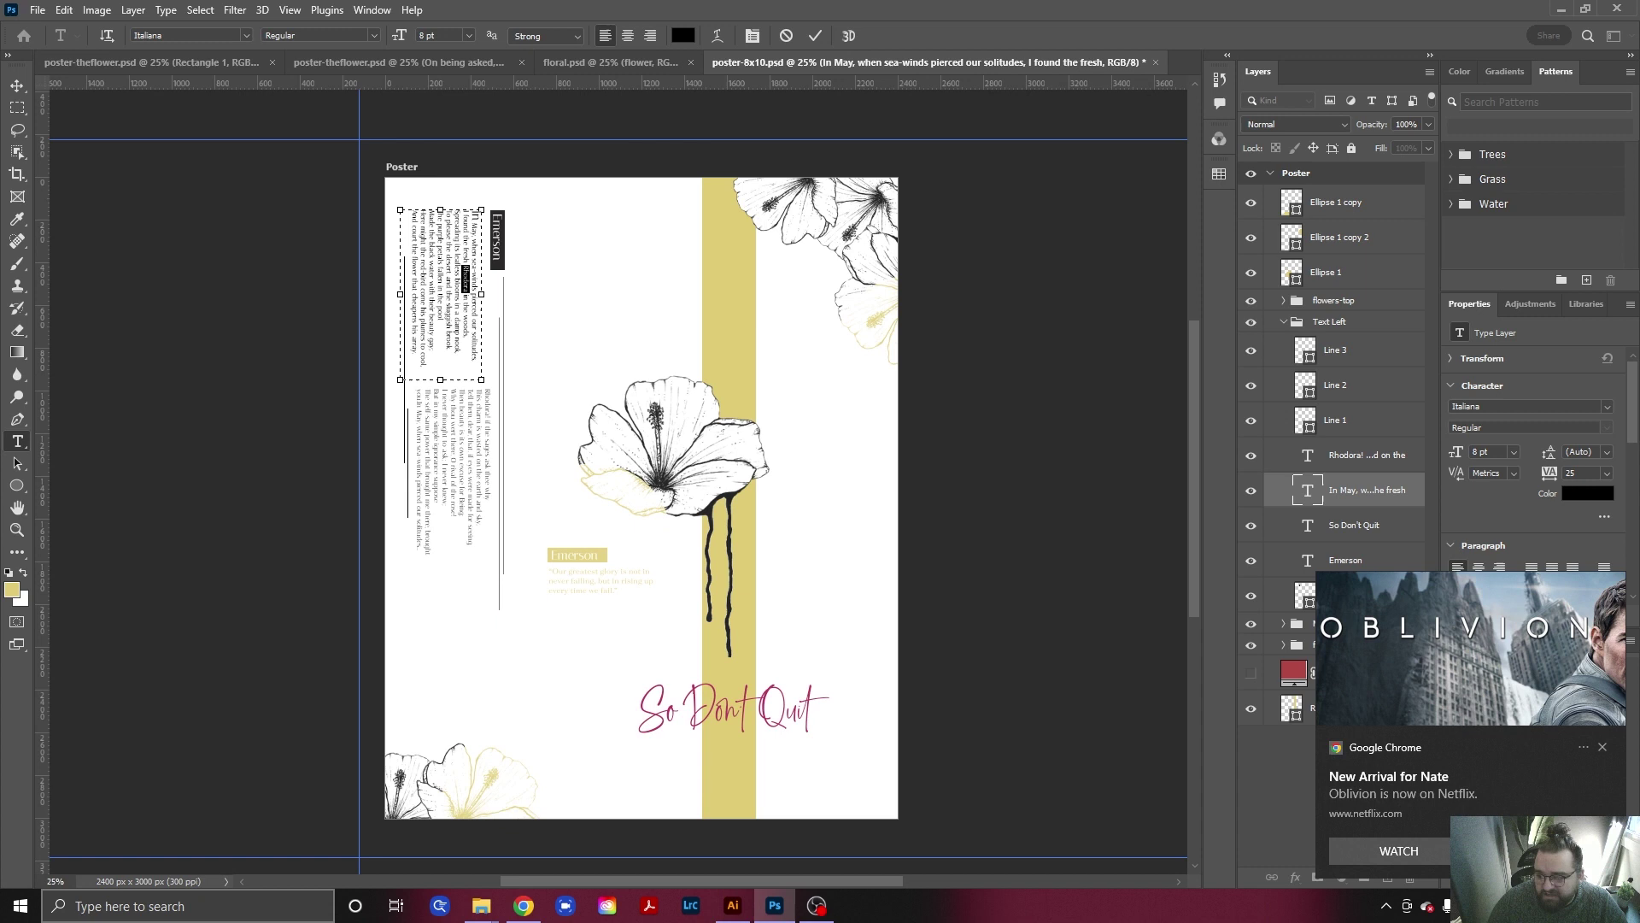
{"action": "left_click", "coordinate": [1603, 747]}
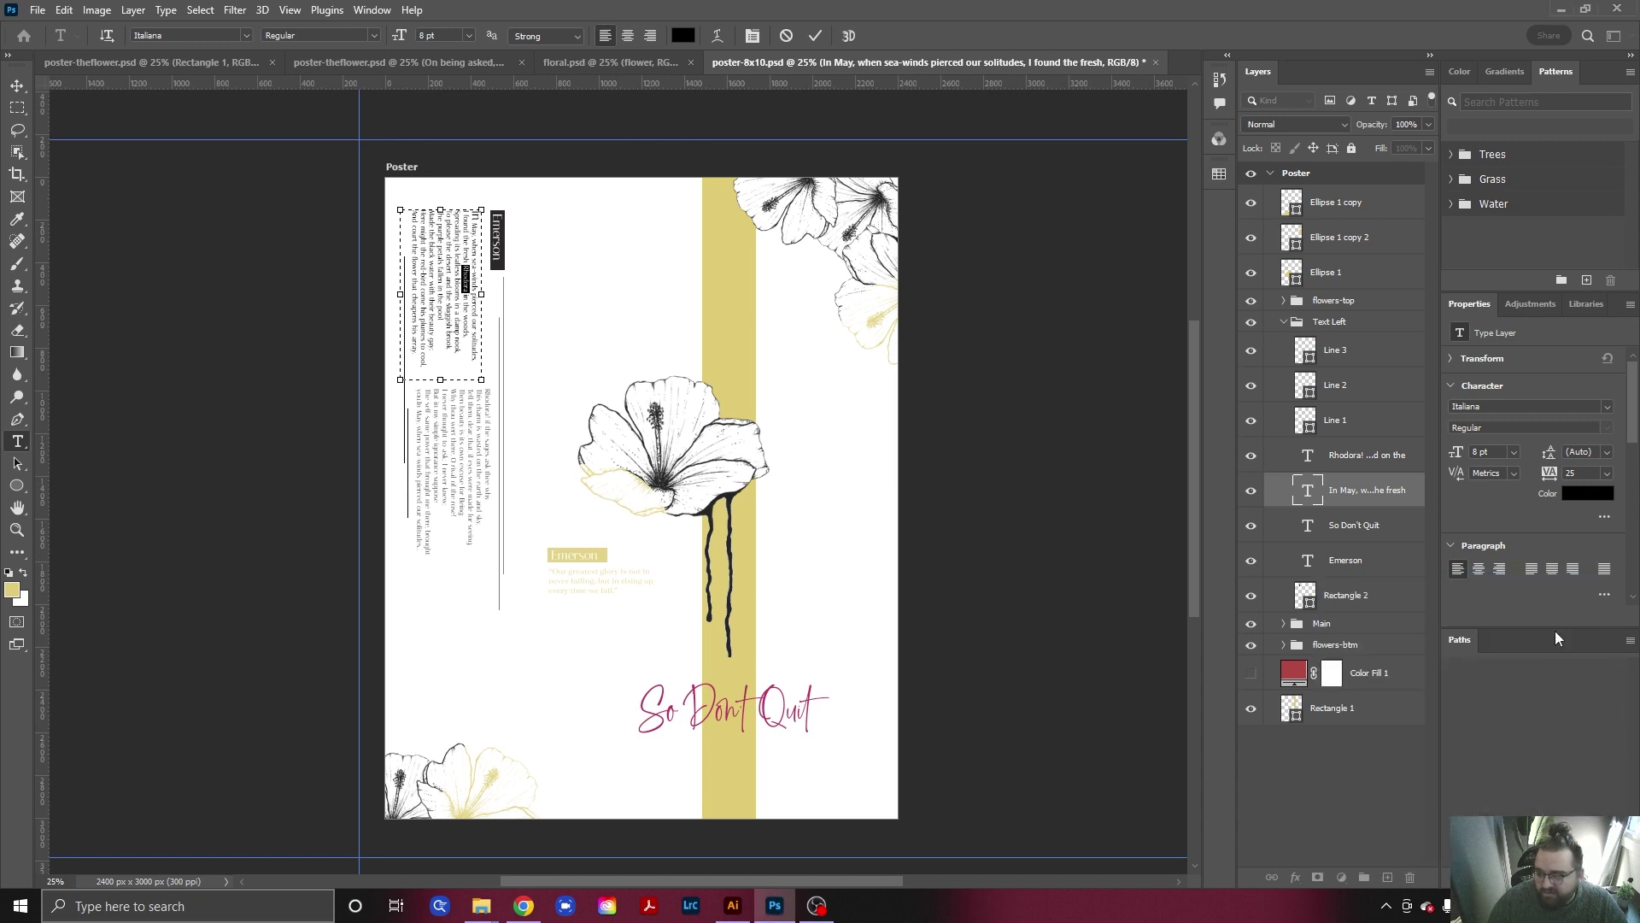
{"action": "left_click", "coordinate": [1580, 485]}
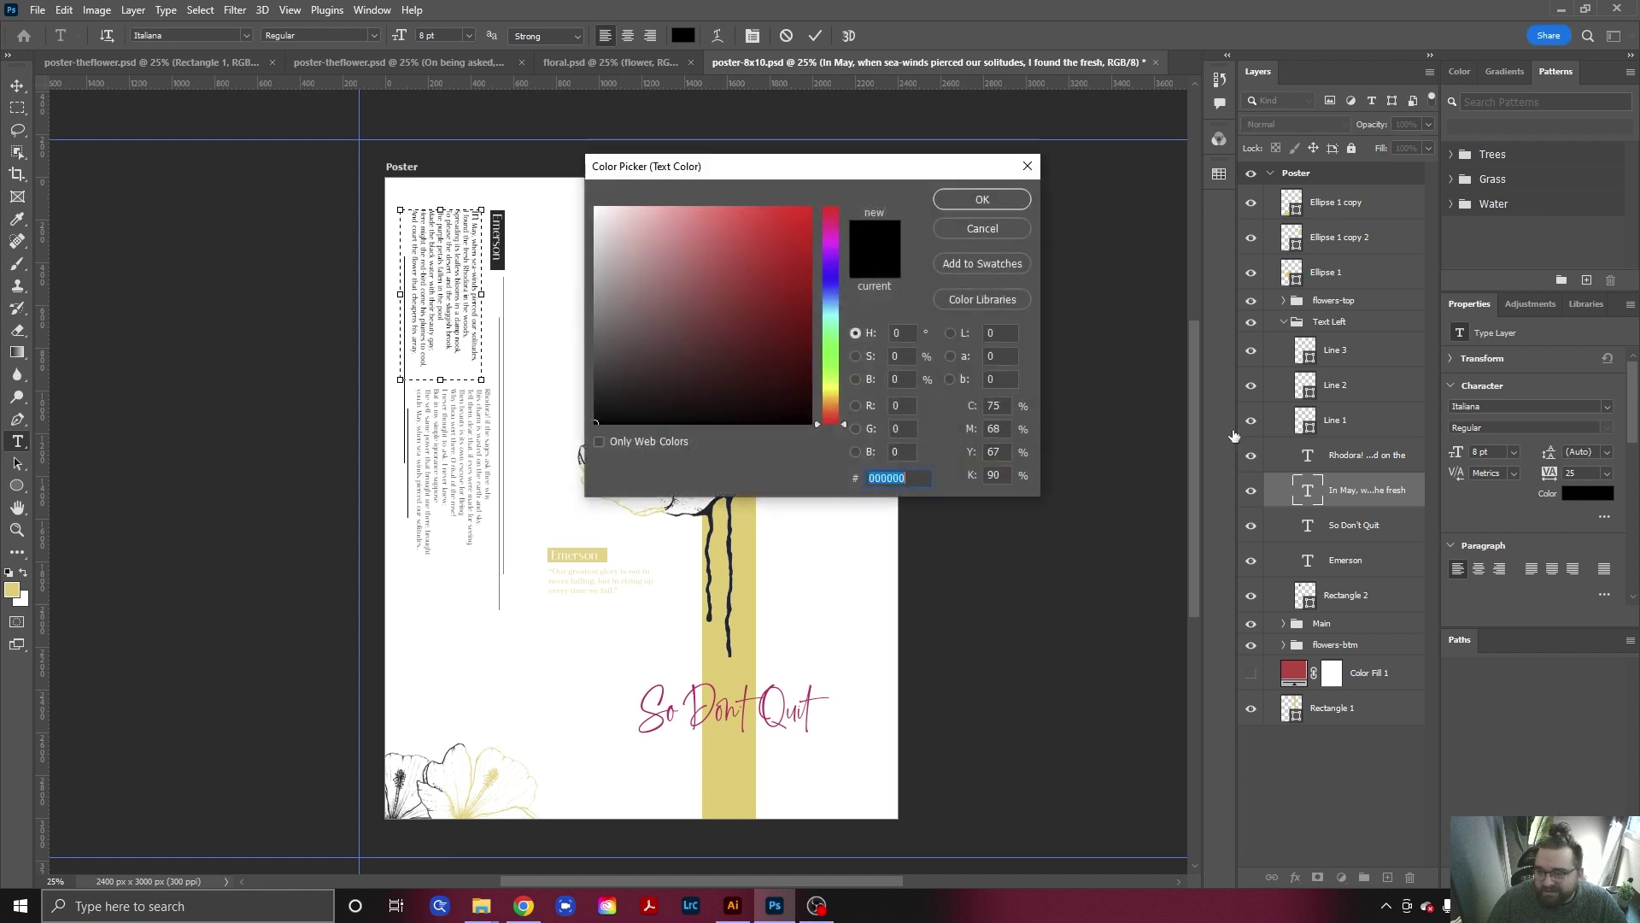
{"action": "left_click", "coordinate": [990, 229]}
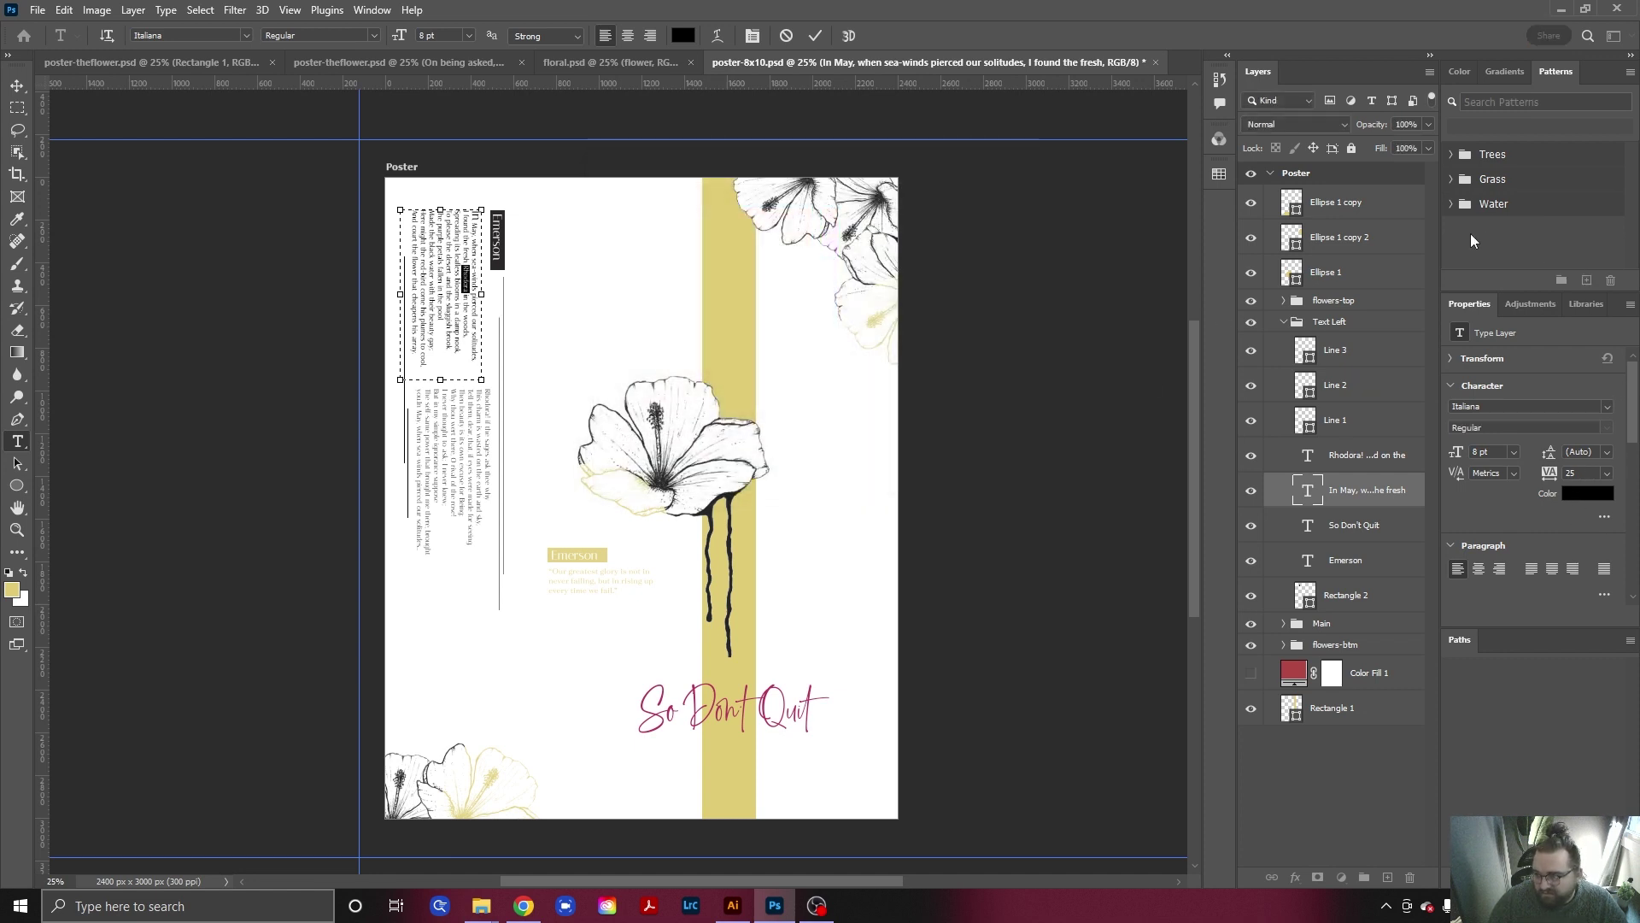
{"action": "left_click", "coordinate": [1220, 175]}
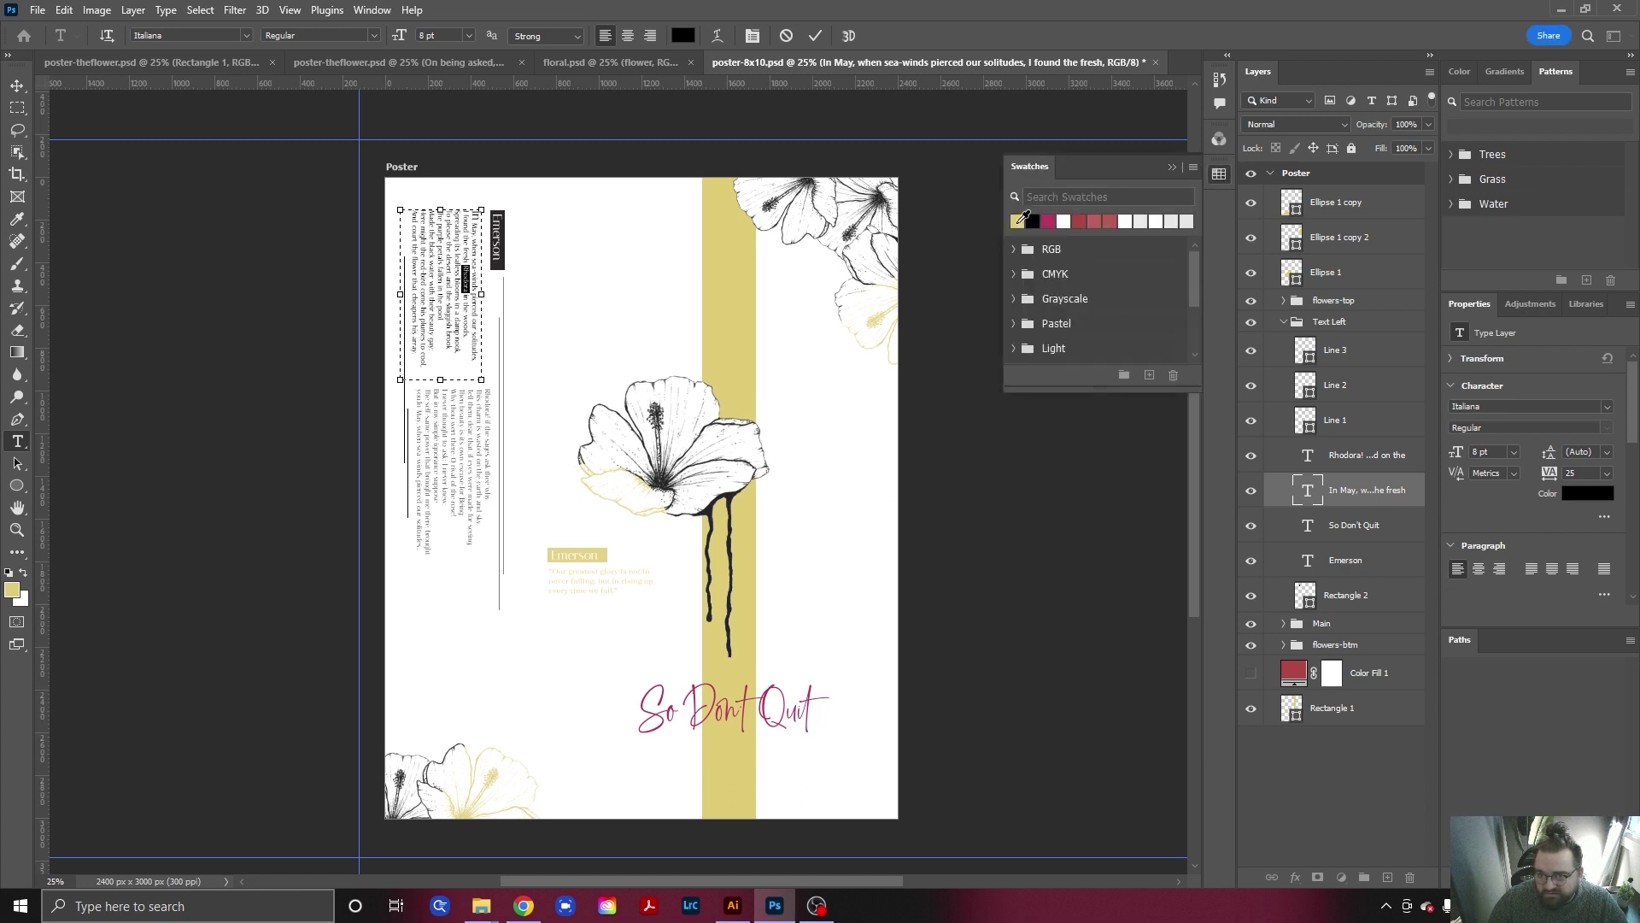
{"action": "left_click", "coordinate": [1018, 221]}
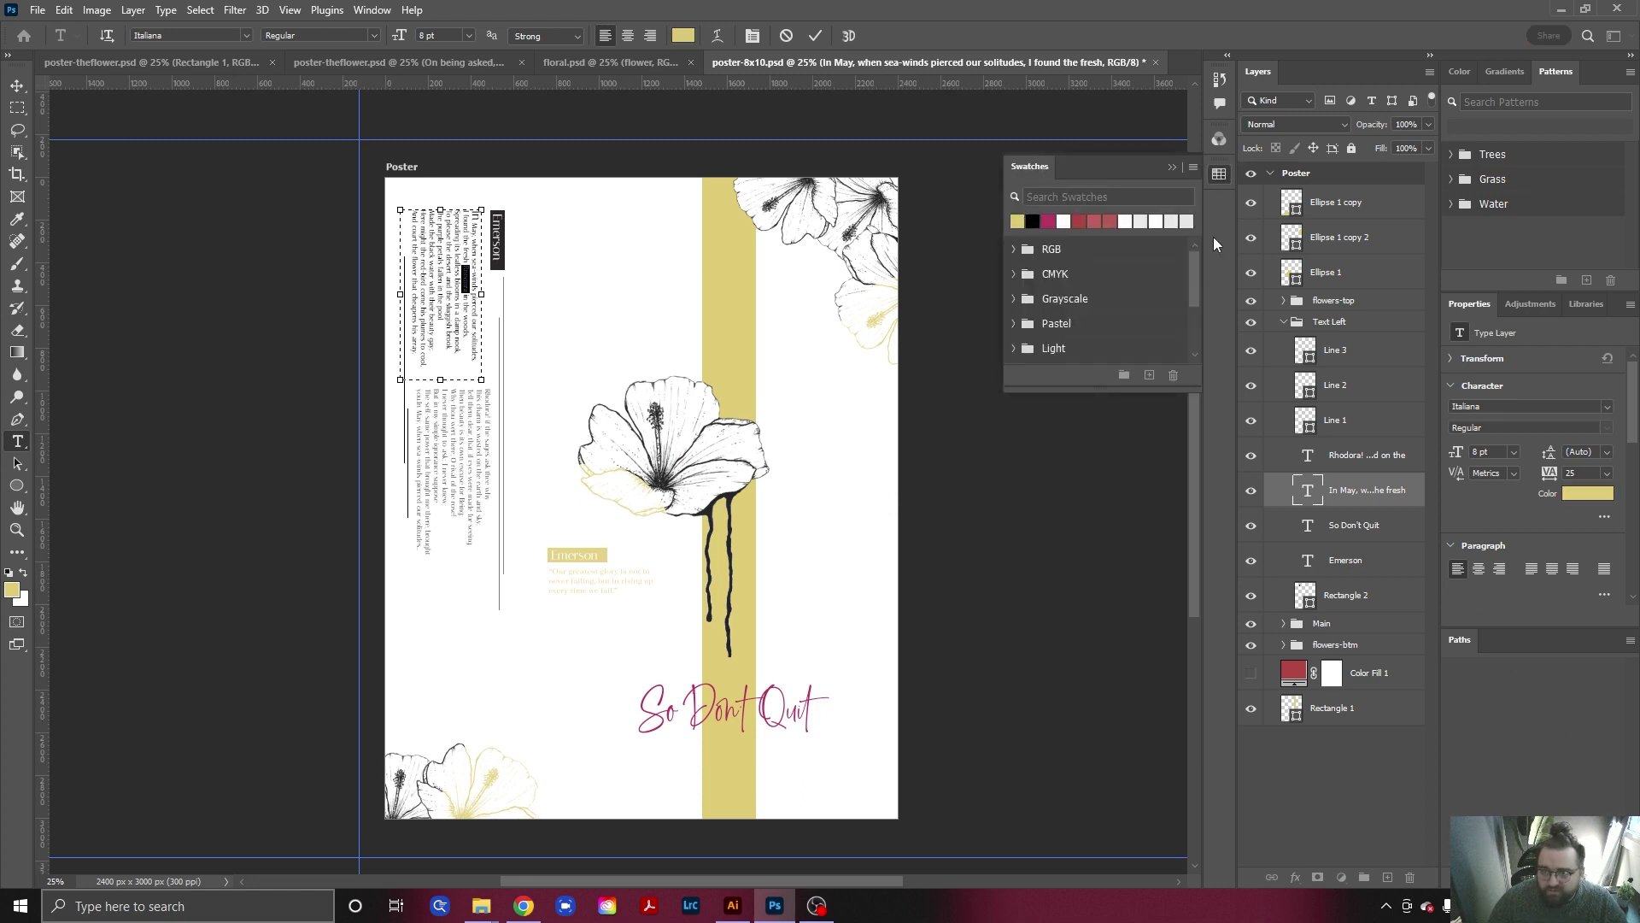
{"action": "left_click", "coordinate": [1172, 167]}
{"action": "left_click", "coordinate": [17, 85]}
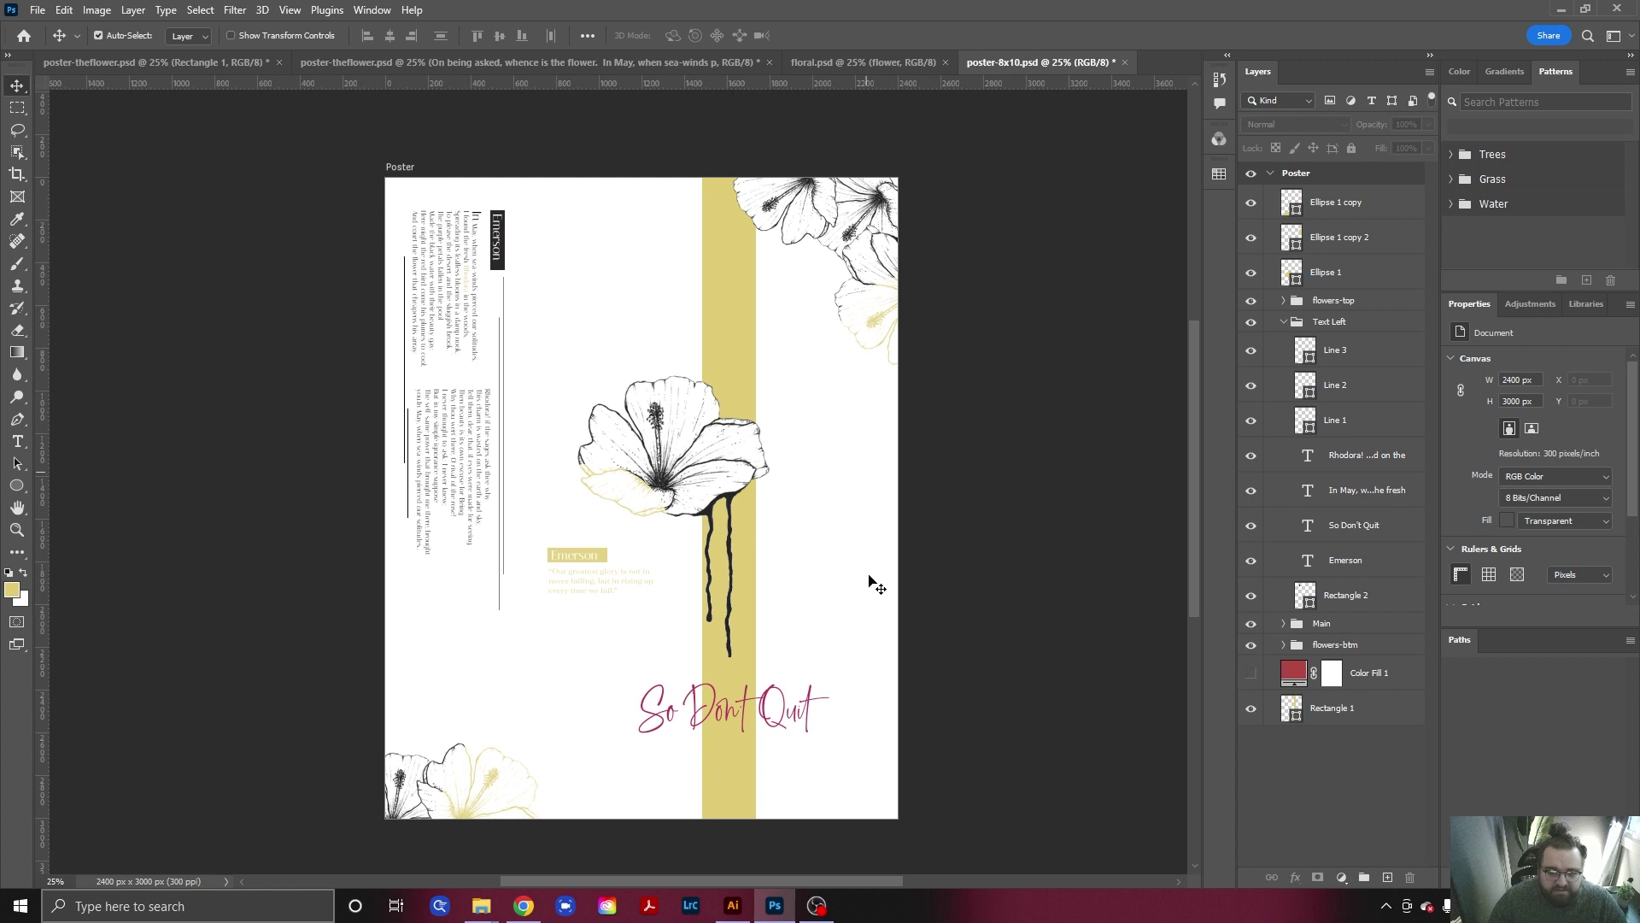
Enlarge the "So Don't Quit" script to about 127%, 51.49 pt, and place it across the stripe below the dripping stems.
{"action": "left_click_drag", "start_coordinate": [779, 724], "coordinate": [799, 752]}
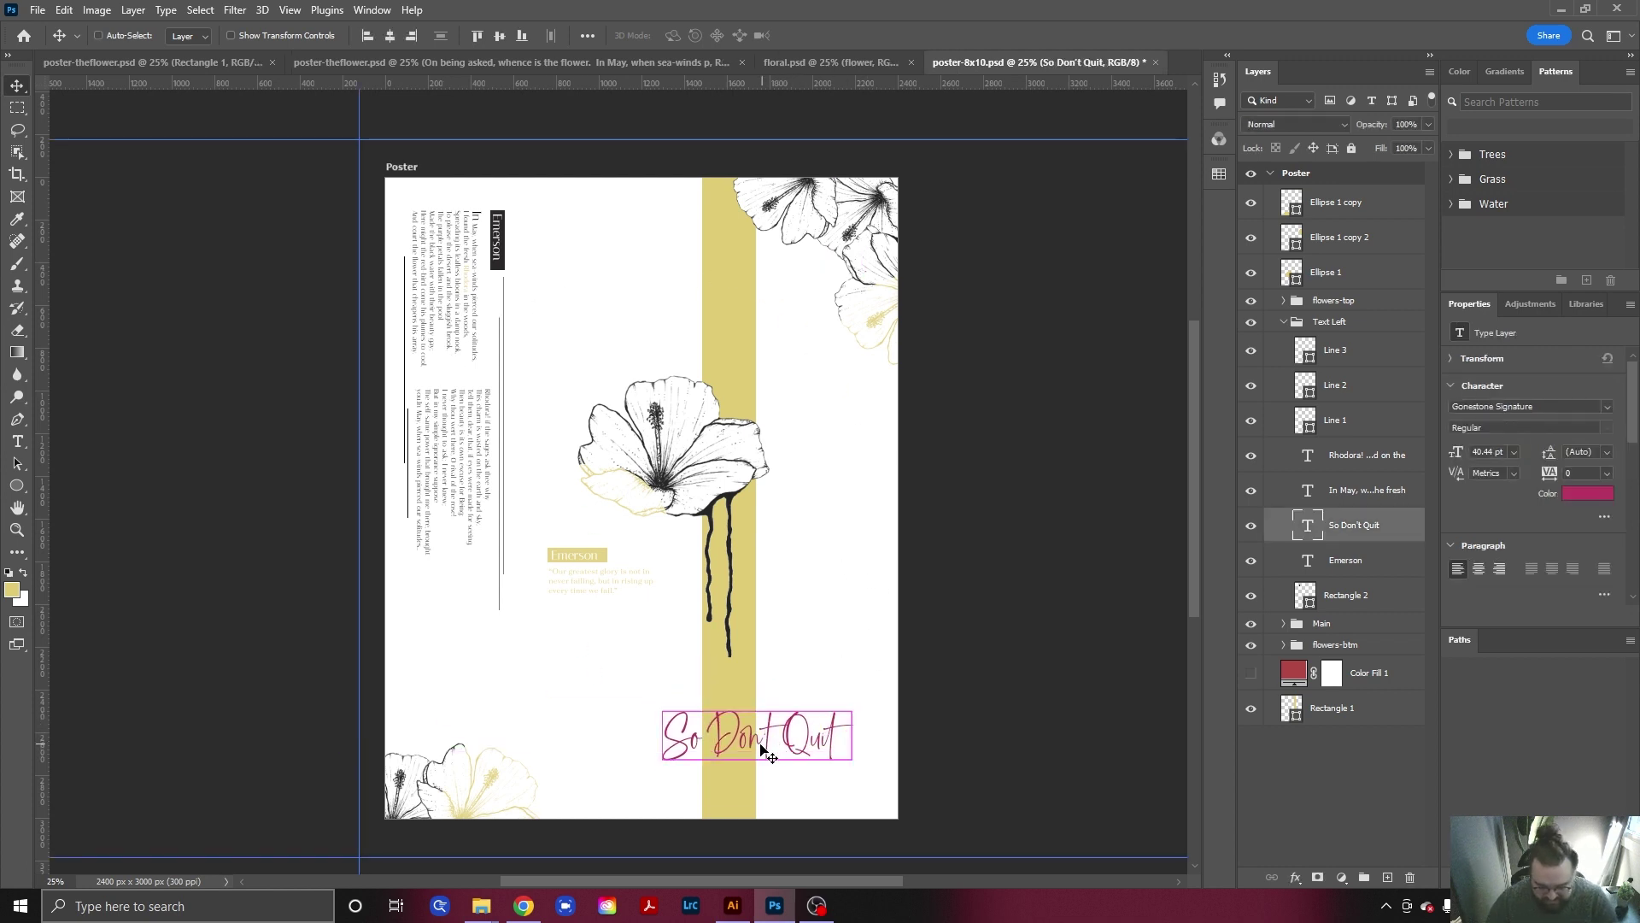
{"action": "key", "text": "ctrl+t"}
{"action": "left_click_drag", "start_coordinate": [659, 713], "coordinate": [610, 694]}
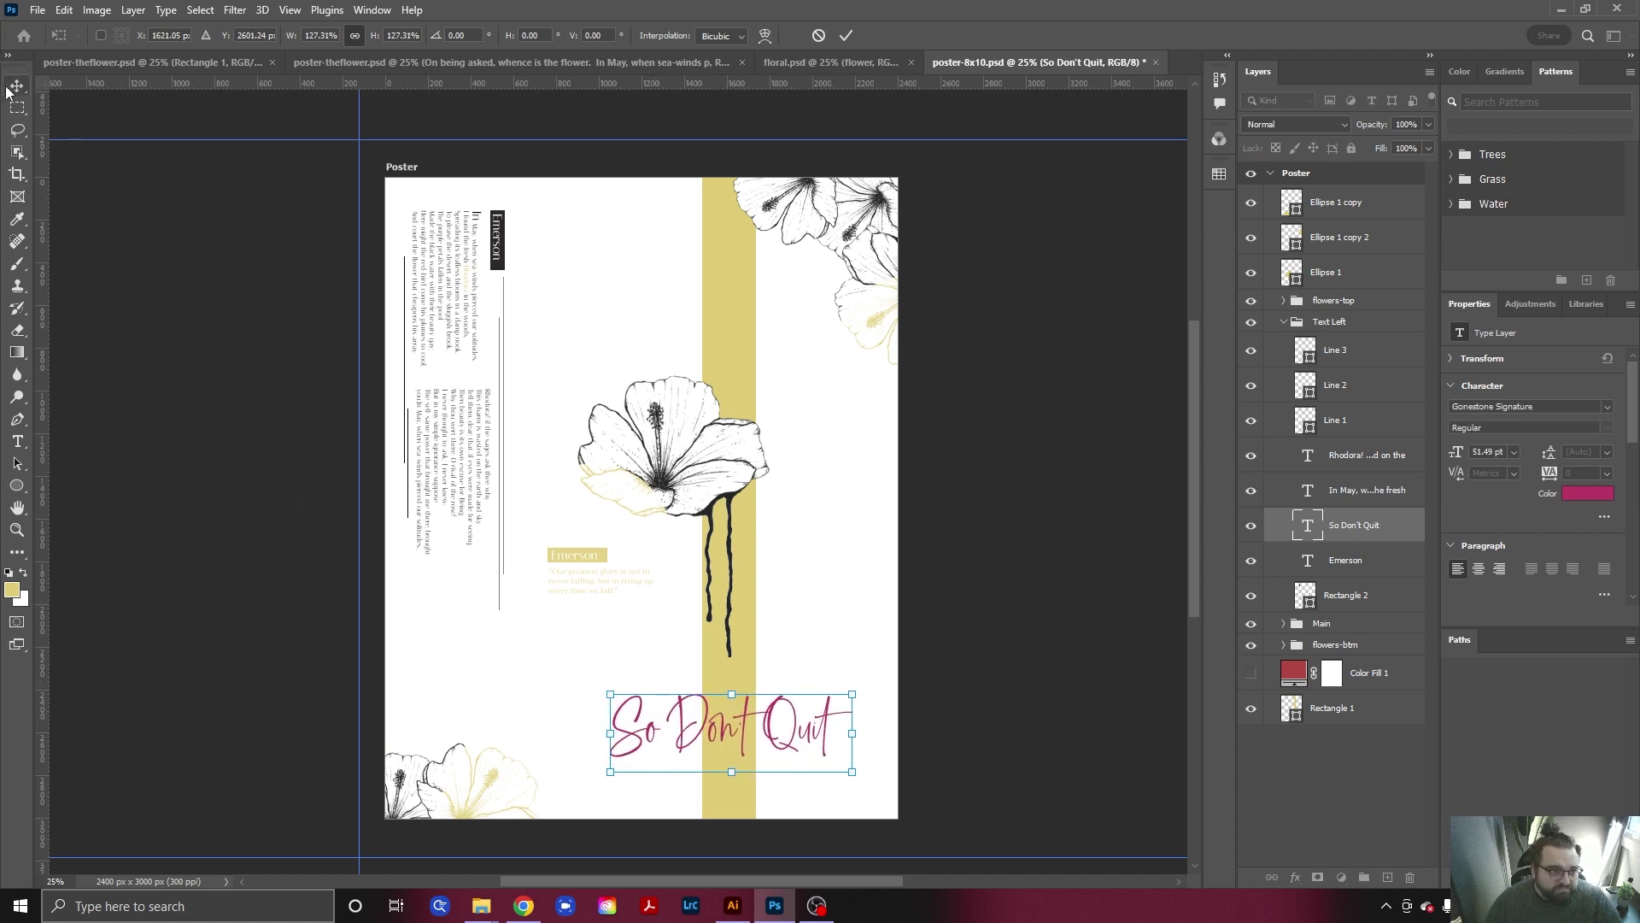
{"action": "key", "text": "Return"}
{"action": "left_click", "coordinate": [839, 615]}
{"action": "left_click_drag", "start_coordinate": [784, 736], "coordinate": [795, 726]}
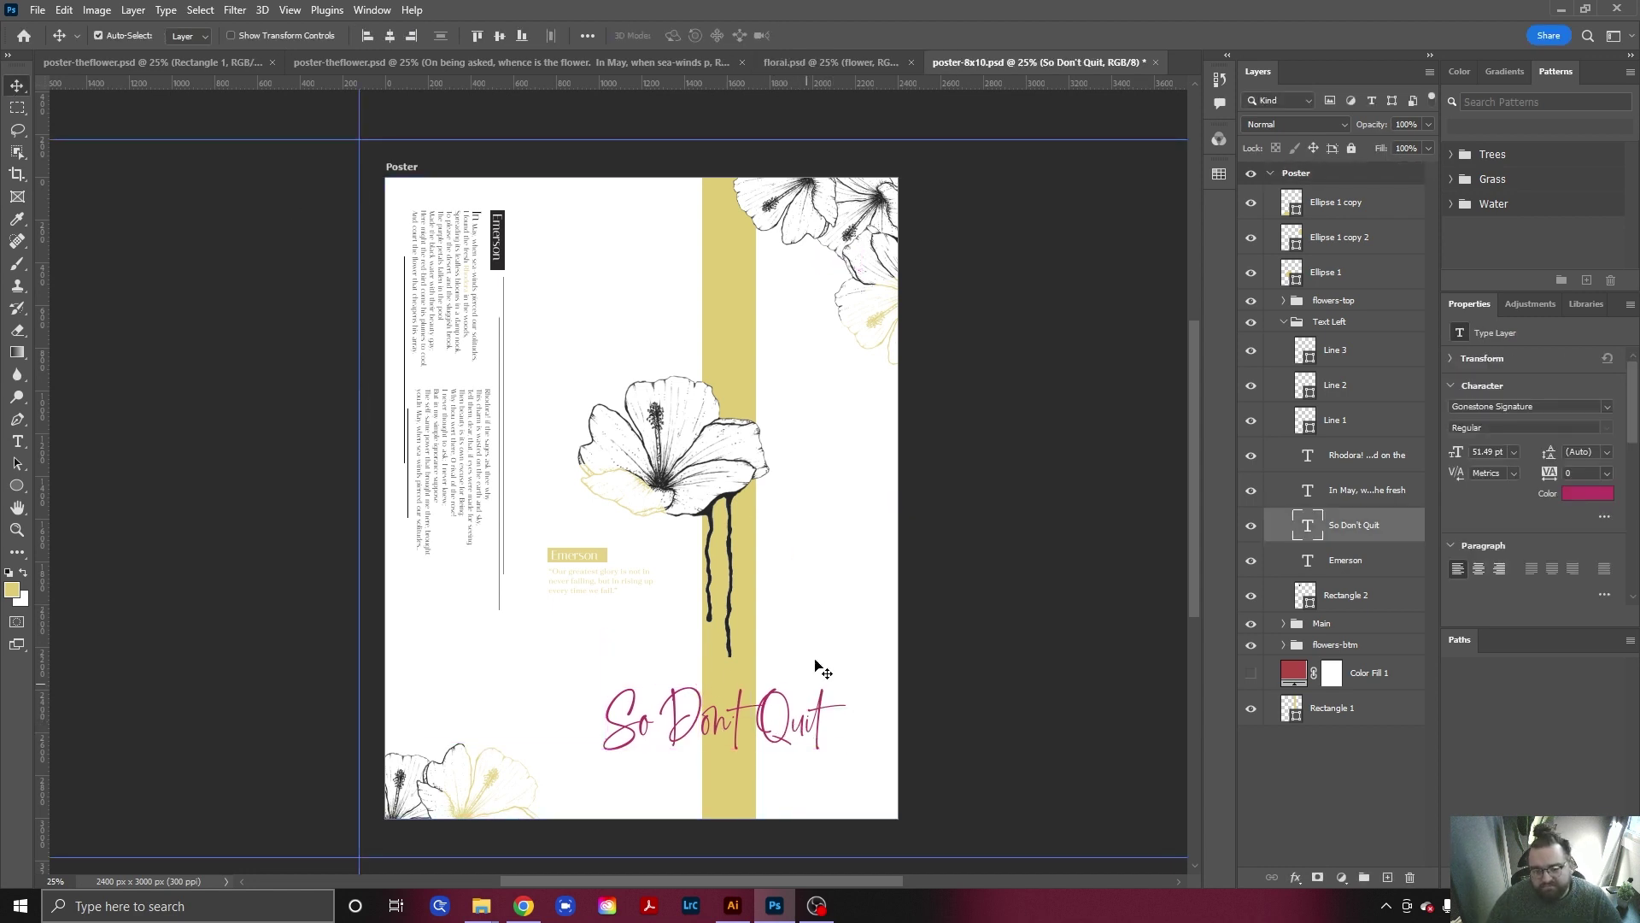
Check the text color of the "So Don't Quit" script in the color picker and leave it without changing anything.
{"action": "left_click", "coordinate": [838, 551]}
{"action": "left_click", "coordinate": [964, 389]}
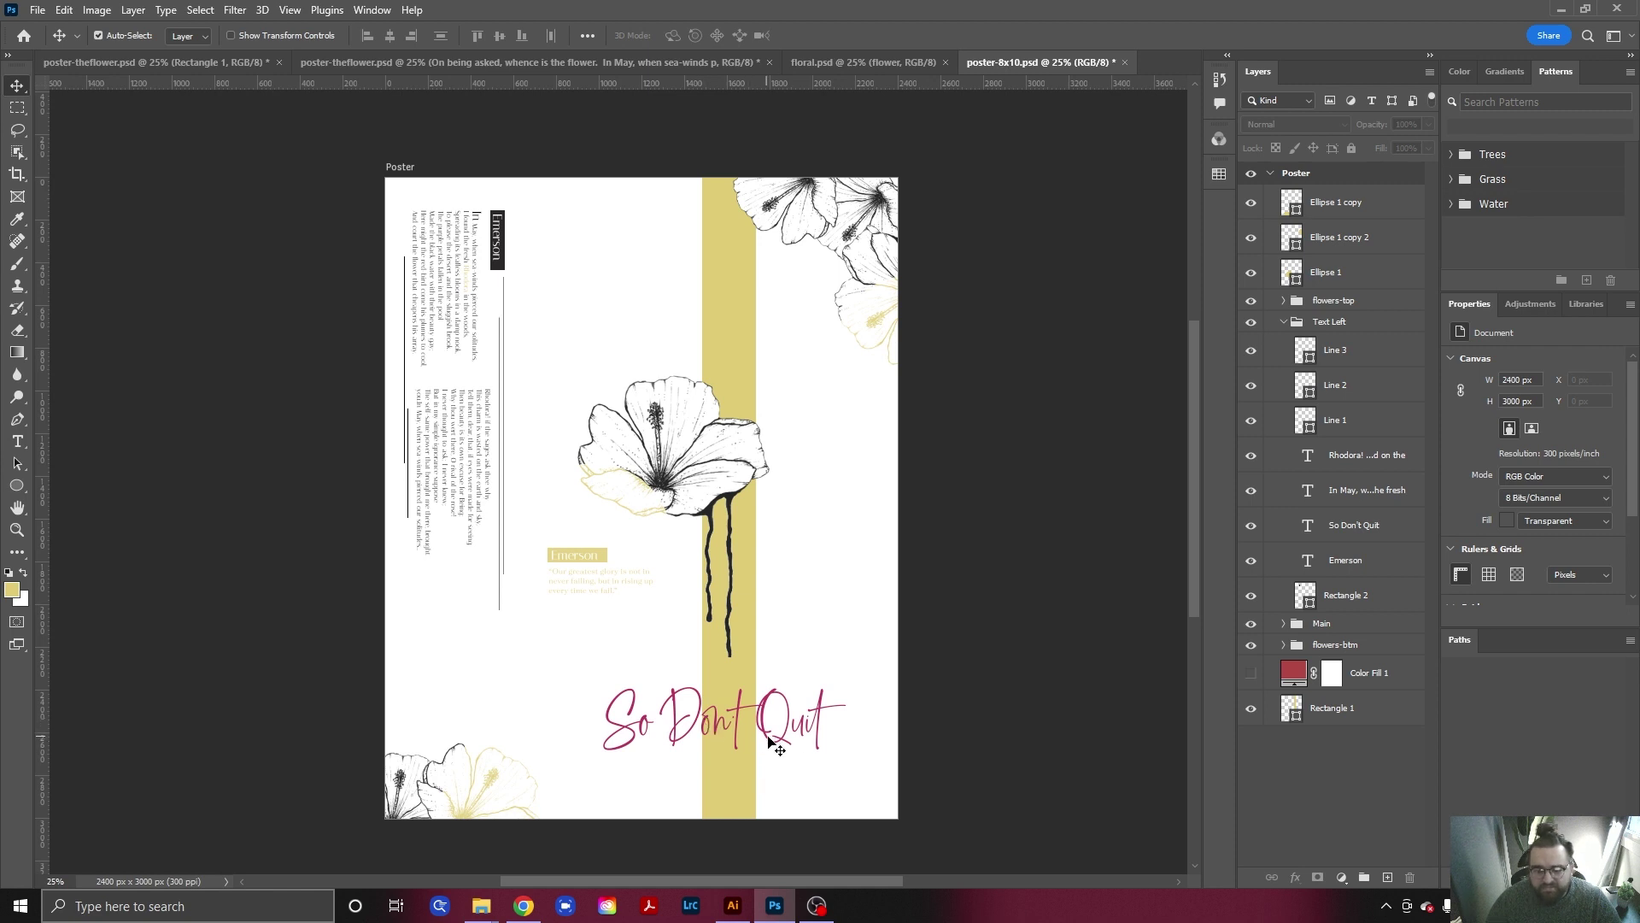
{"action": "left_click", "coordinate": [794, 736]}
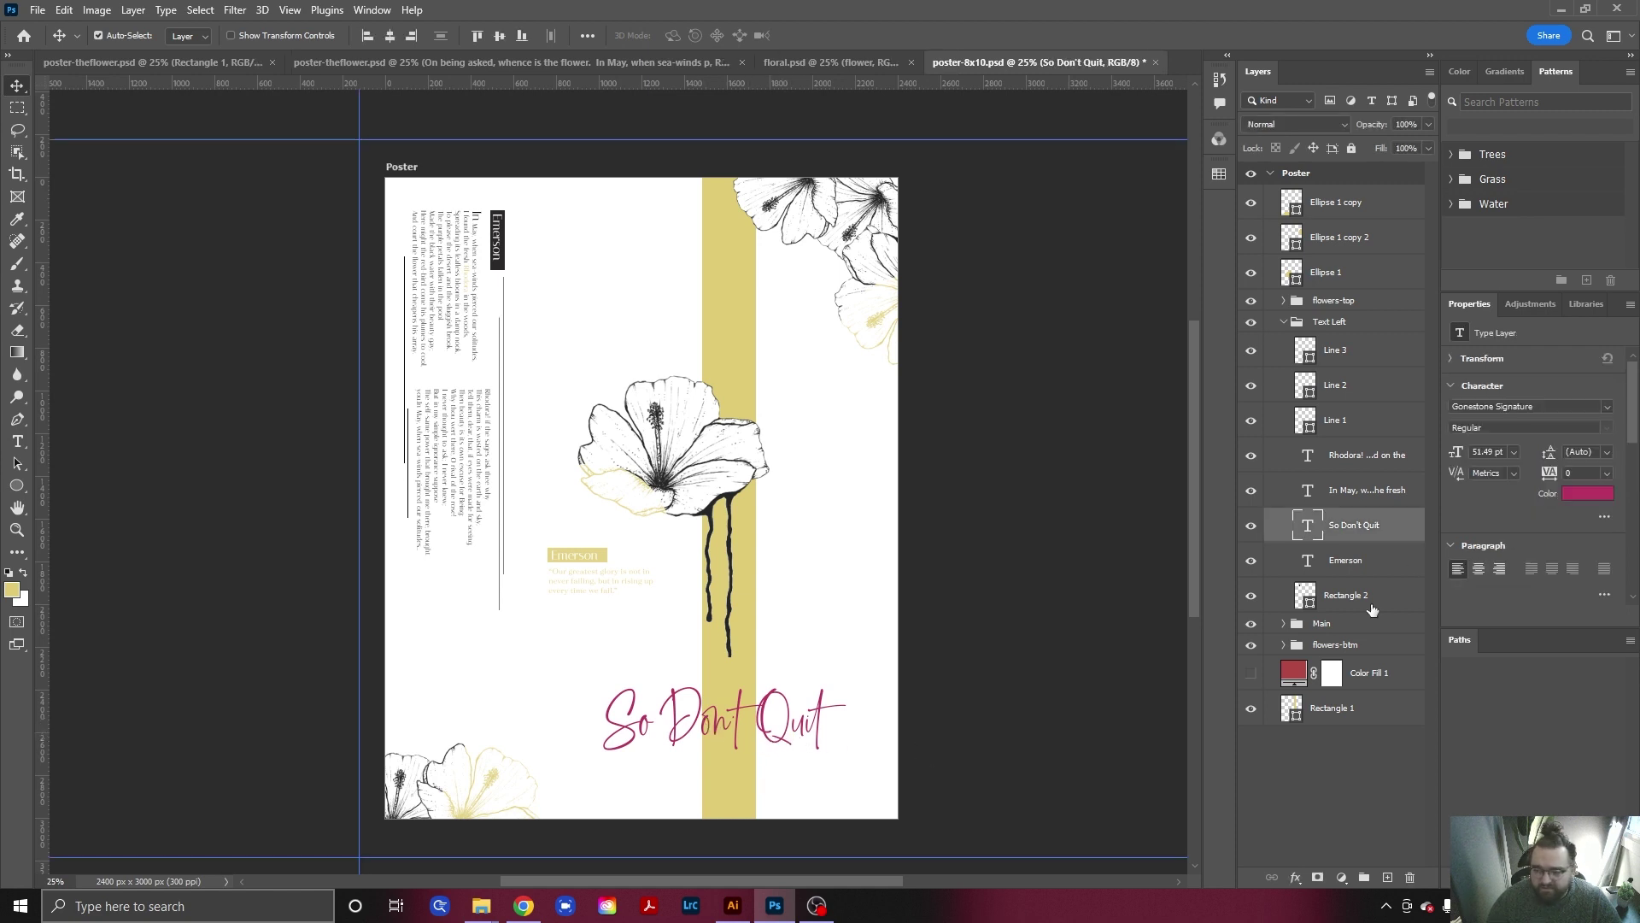
{"action": "left_click", "coordinate": [1588, 496]}
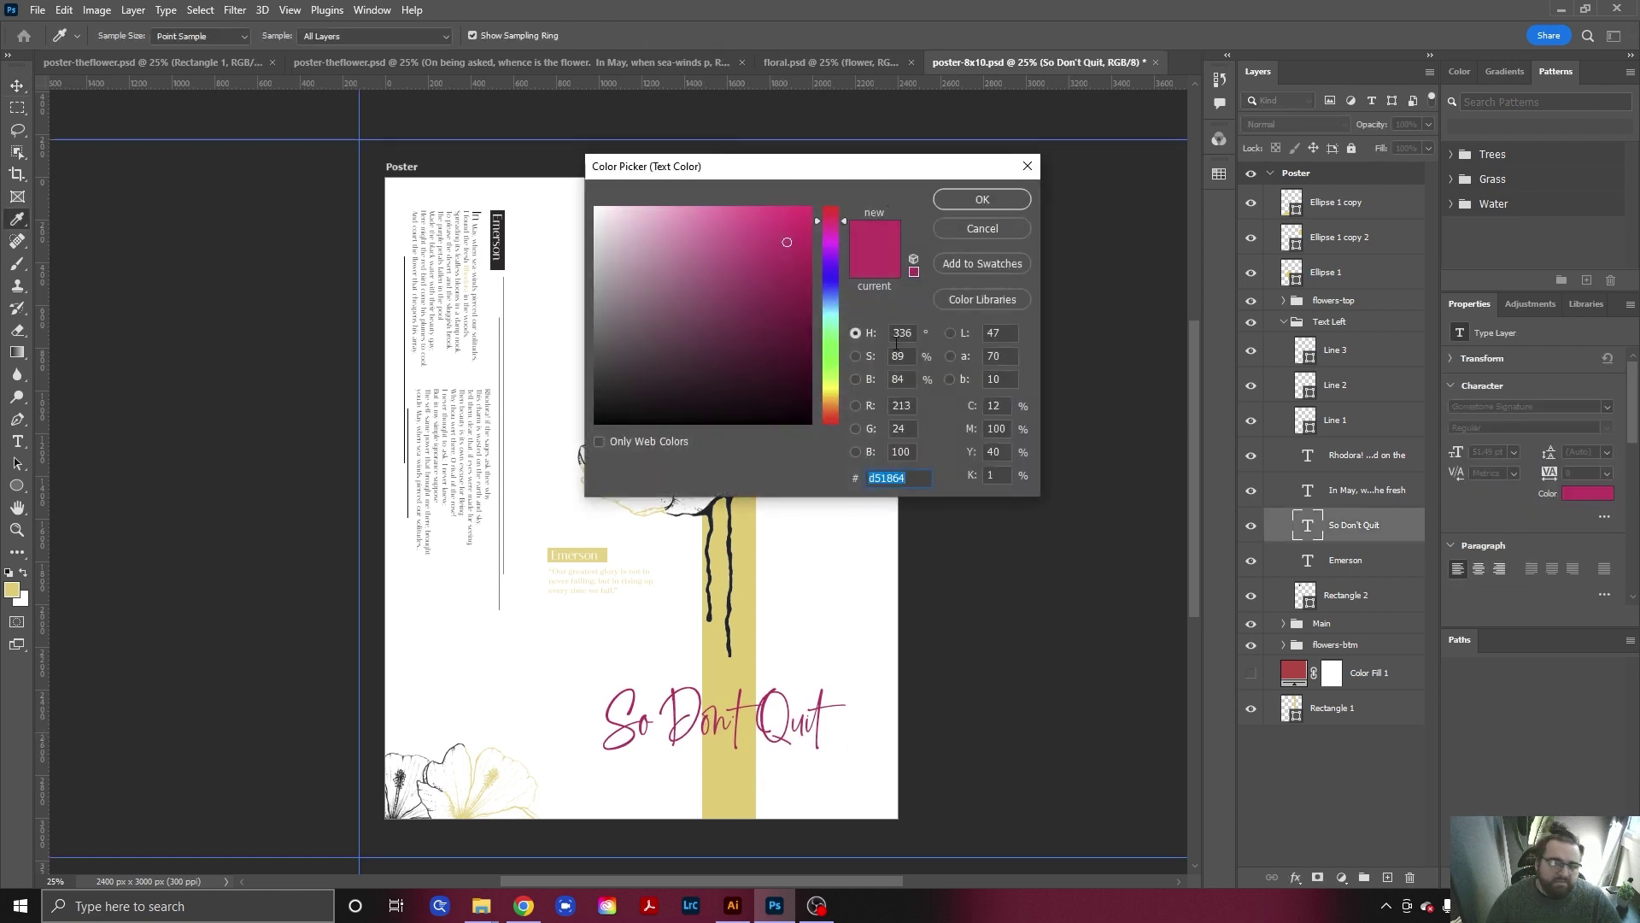
{"action": "left_click", "coordinate": [996, 231]}
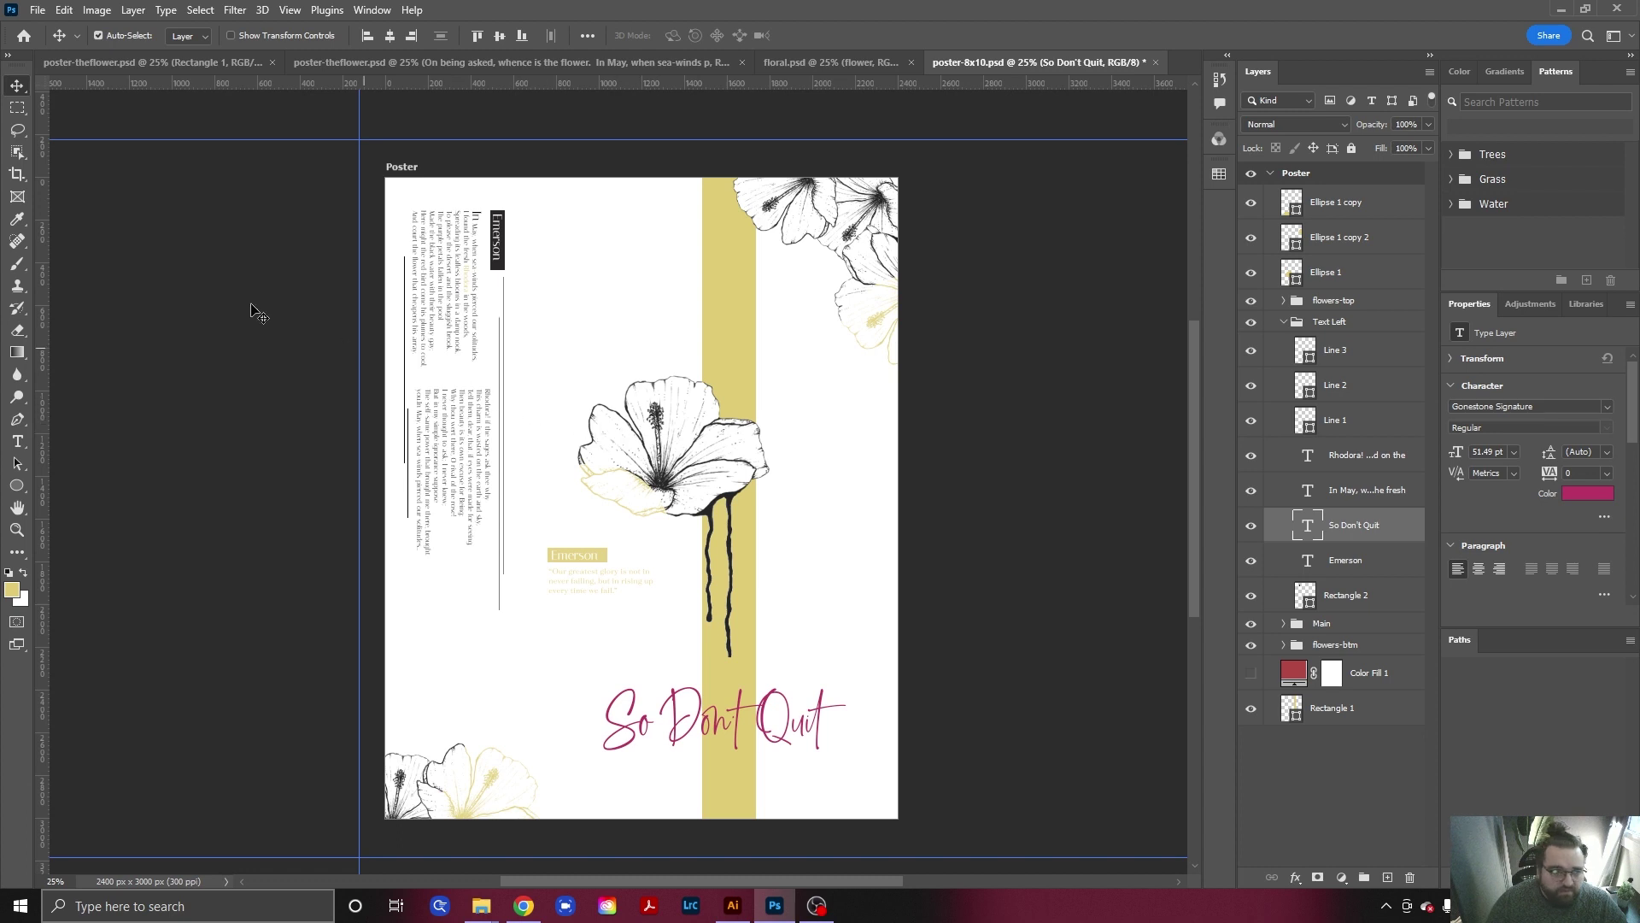
Draw a circle about 724 px wide above the central flower, with no fill and a yellow stroke.
{"action": "left_click", "coordinate": [17, 484]}
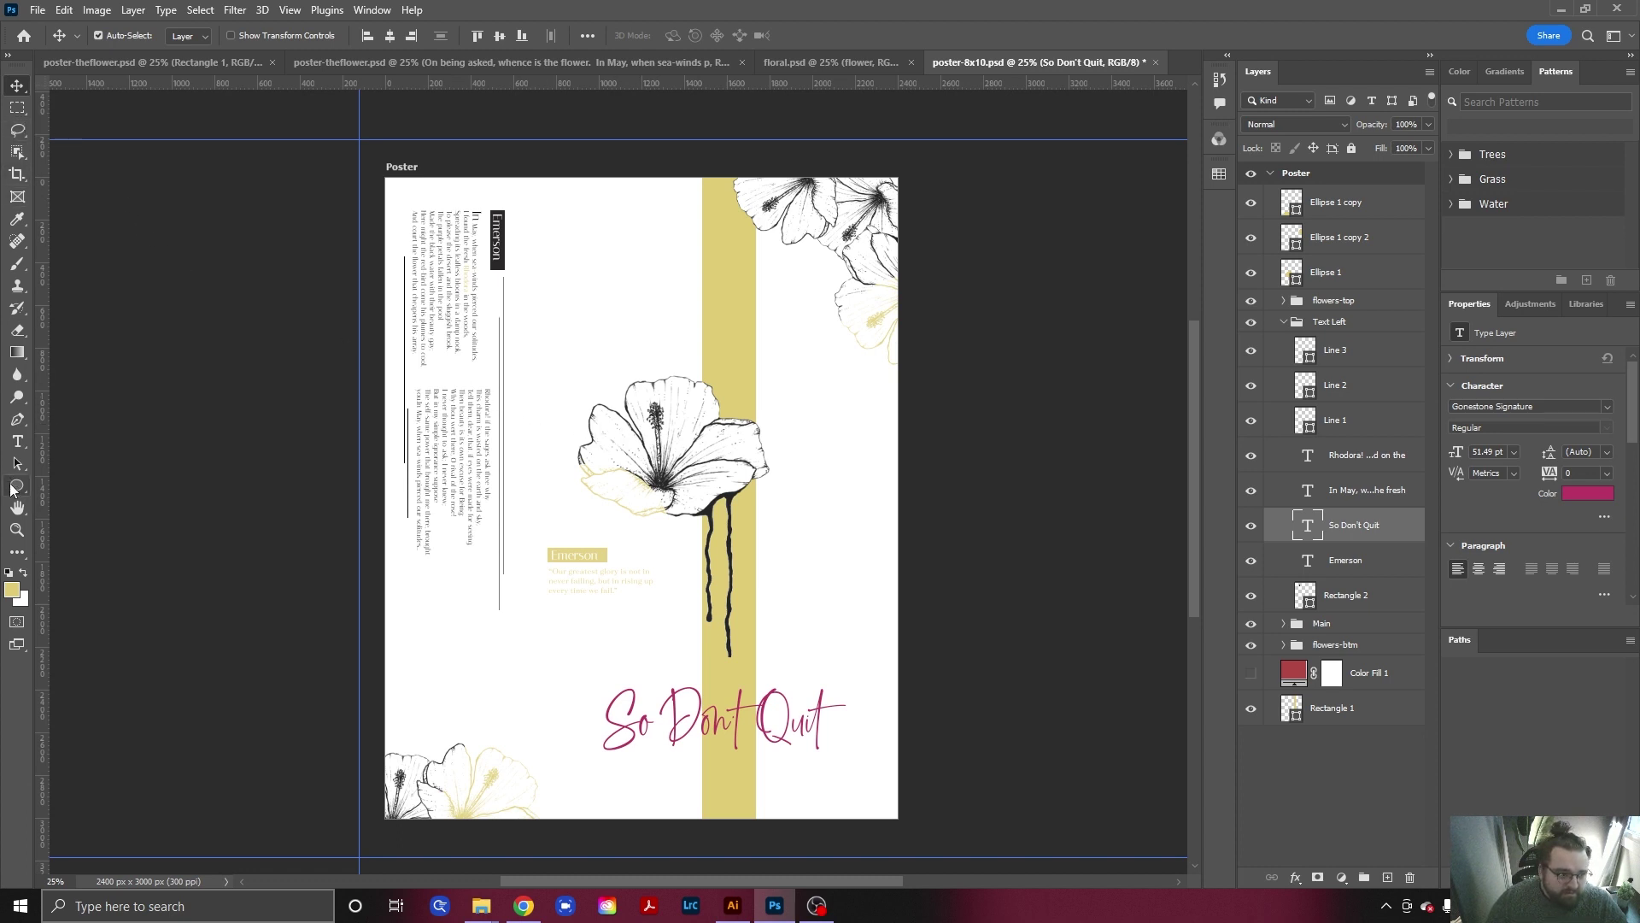
{"action": "mouse_move", "coordinate": [531, 239]}
{"action": "left_mouse_down"}
{"action": "mouse_move", "coordinate": [636, 272]}
{"action": "mouse_move", "coordinate": [687, 393]}
{"action": "left_mouse_up"}
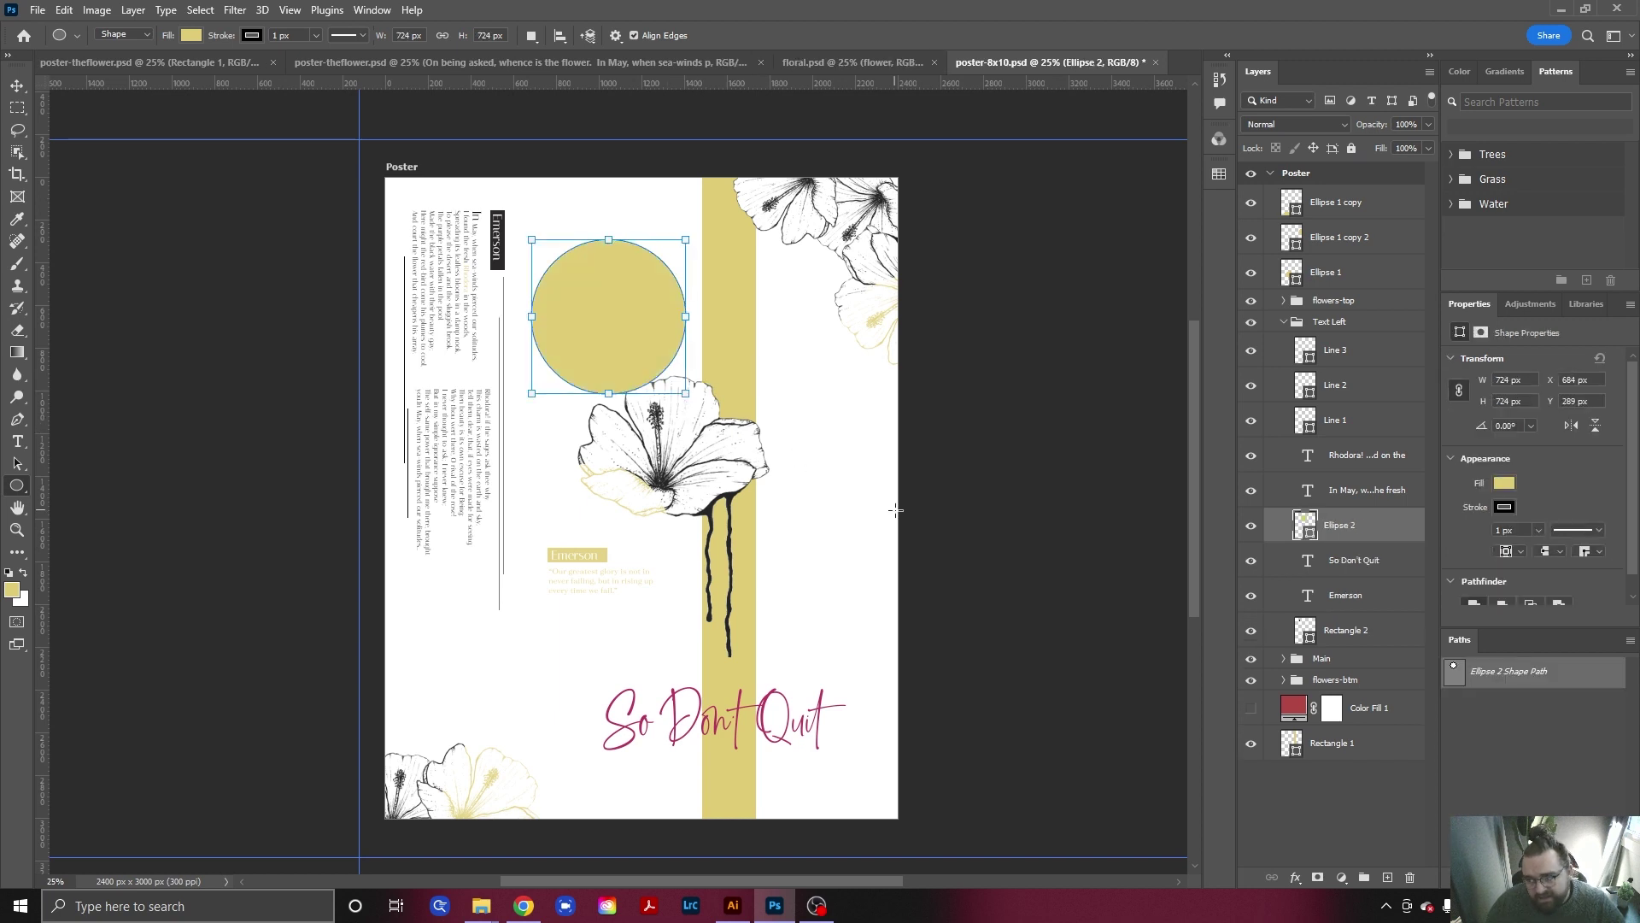
{"action": "key", "text": "x"}
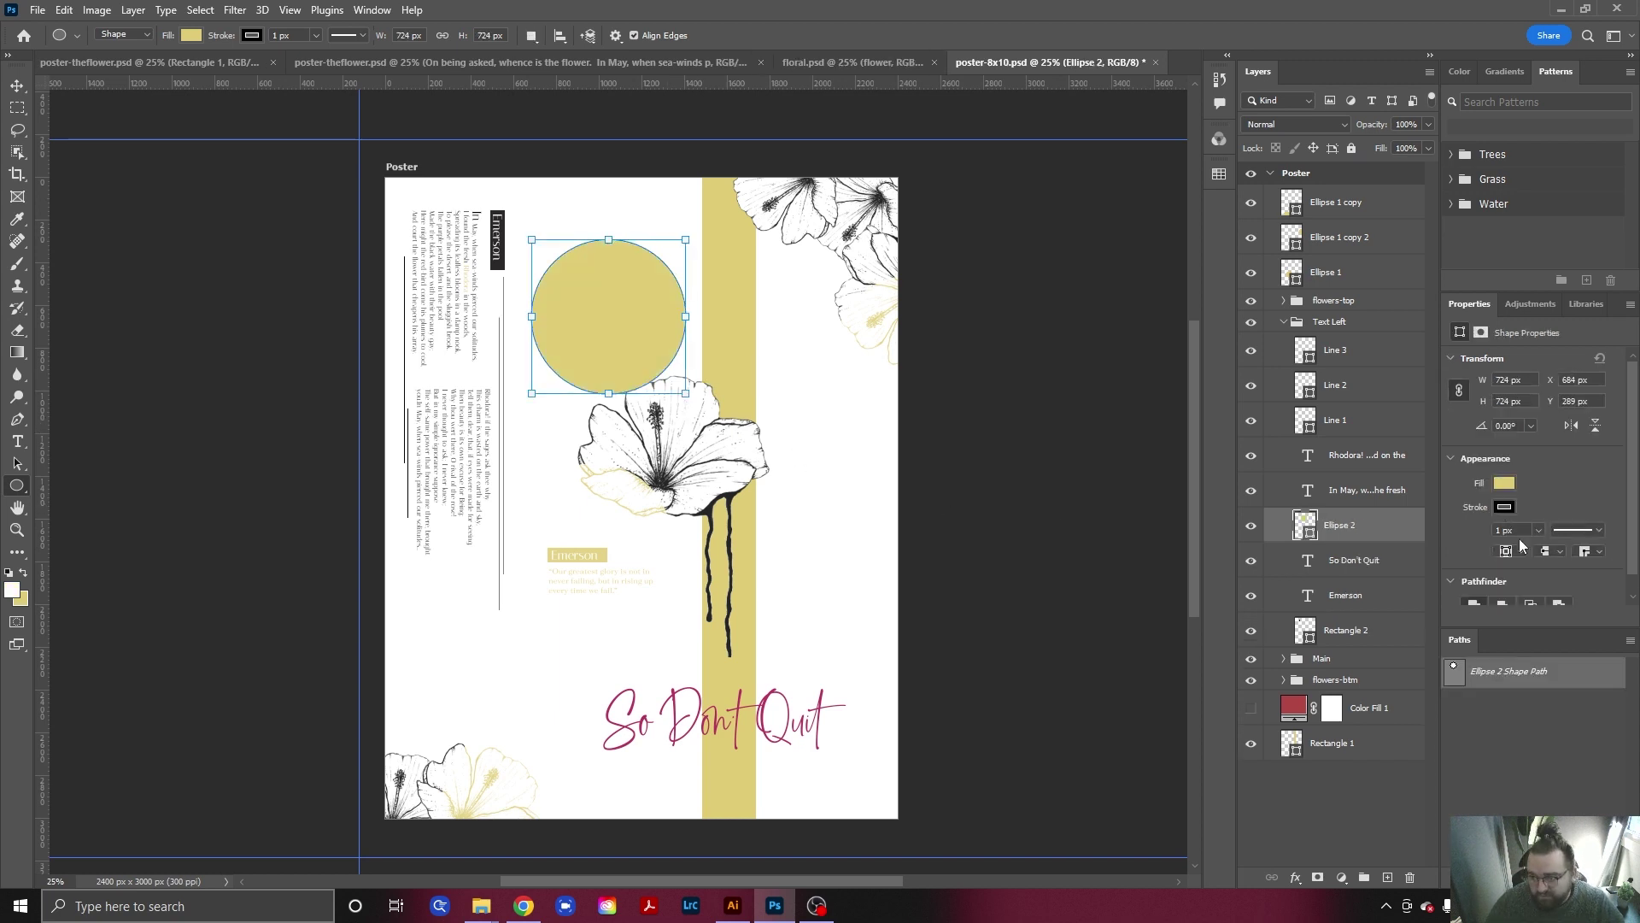
{"action": "left_click", "coordinate": [13, 591]}
{"action": "left_click", "coordinate": [972, 233]}
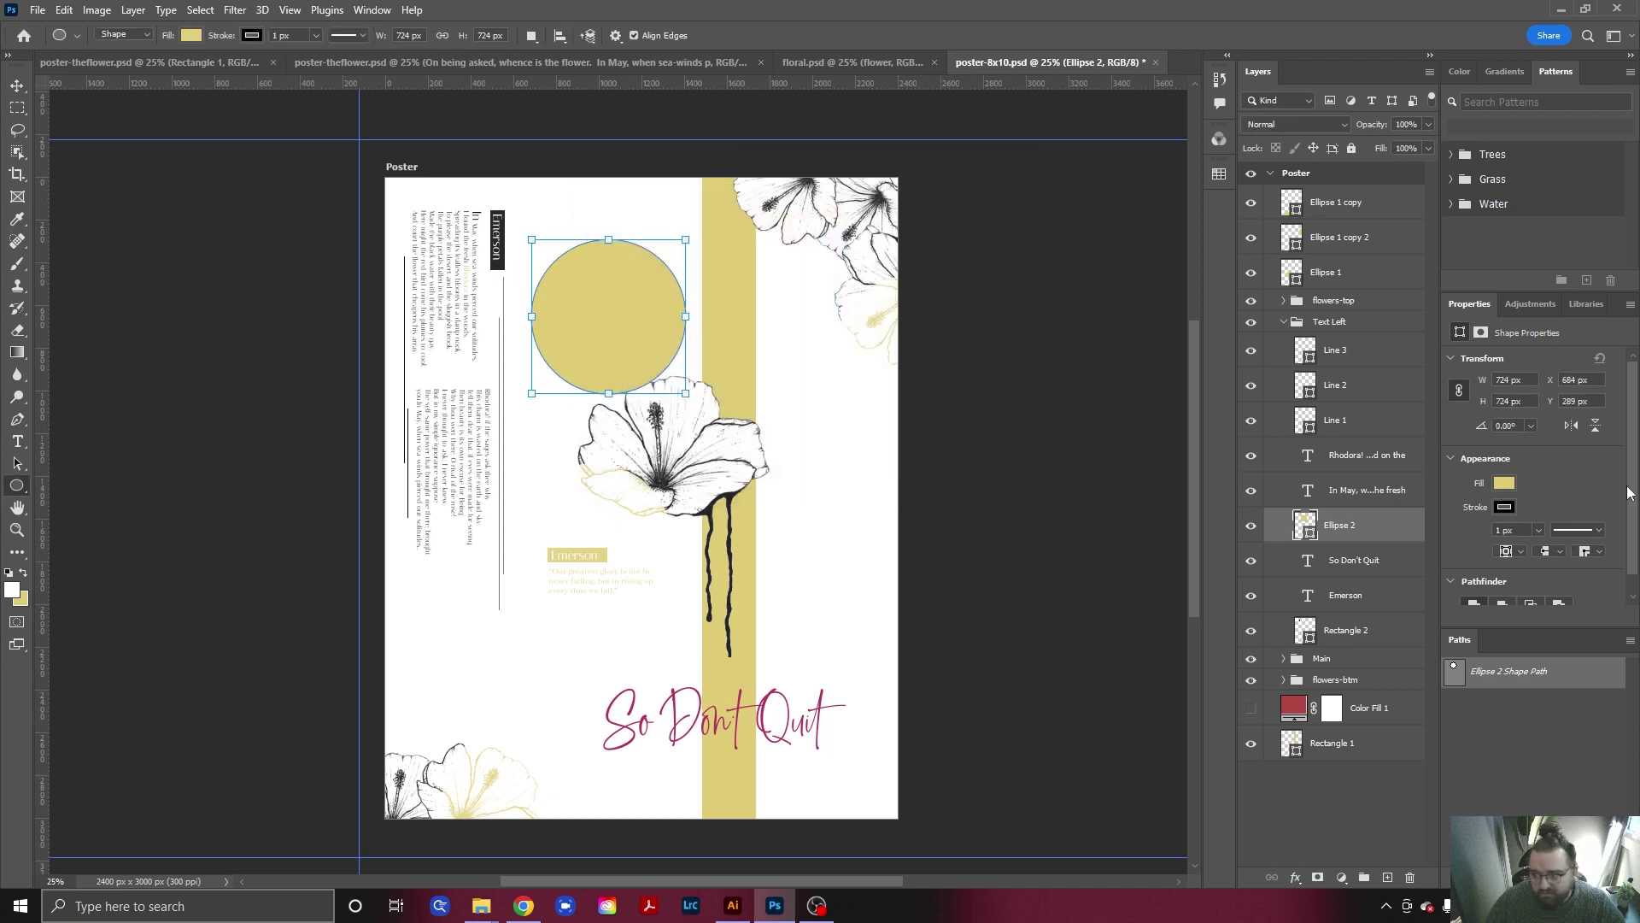
{"action": "left_click", "coordinate": [1504, 484]}
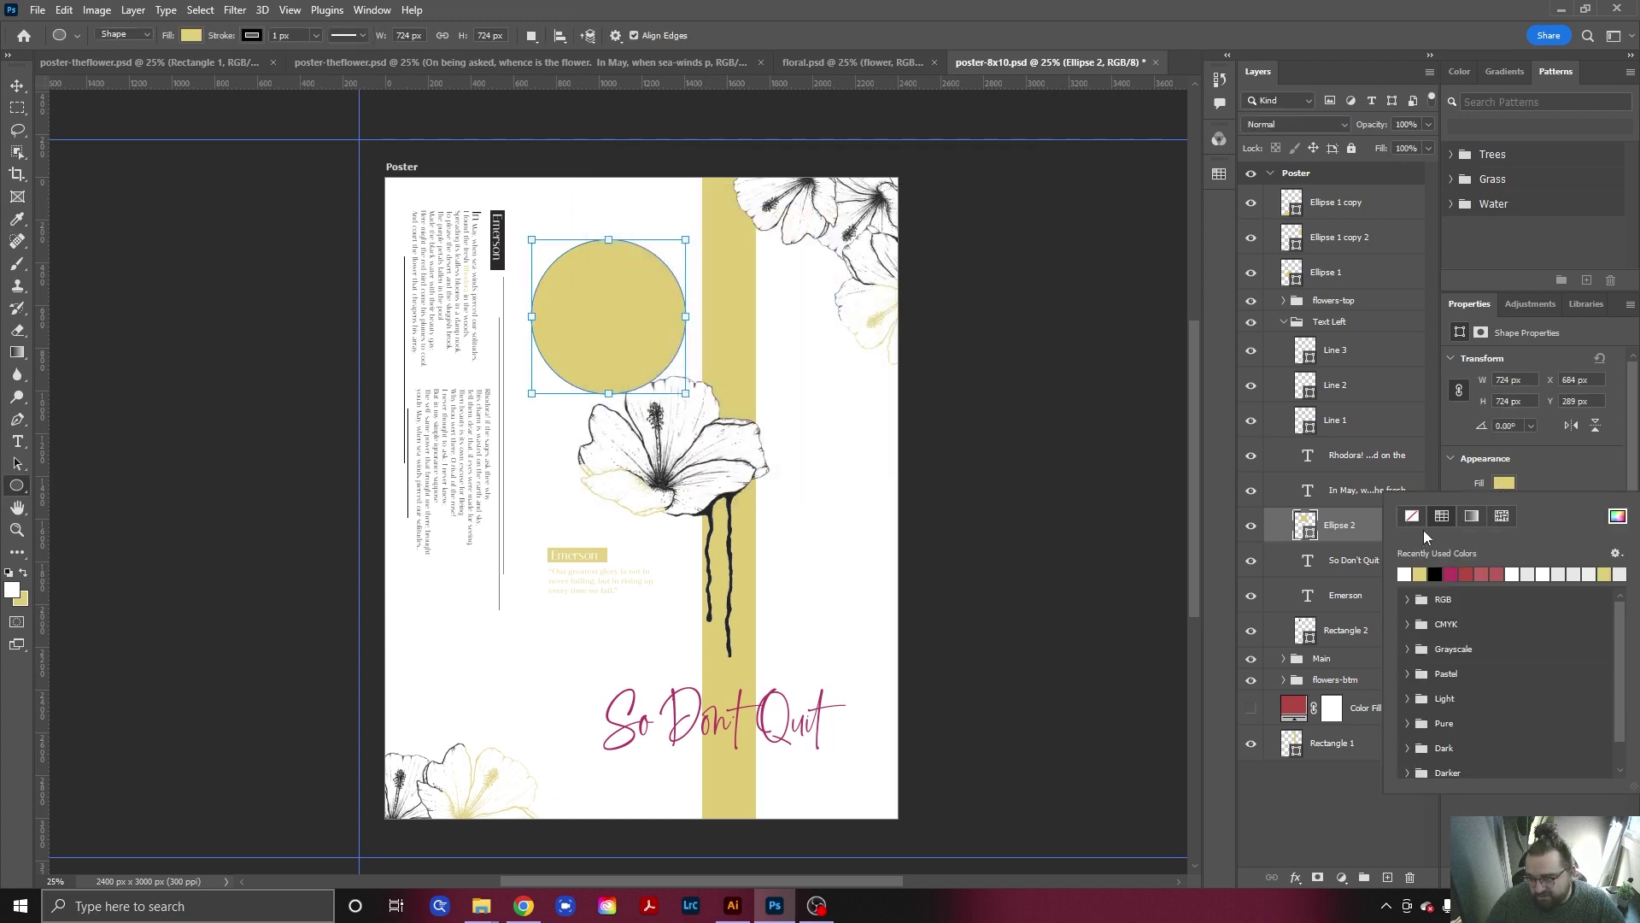
{"action": "left_click", "coordinate": [1411, 516]}
{"action": "left_click", "coordinate": [1504, 508]}
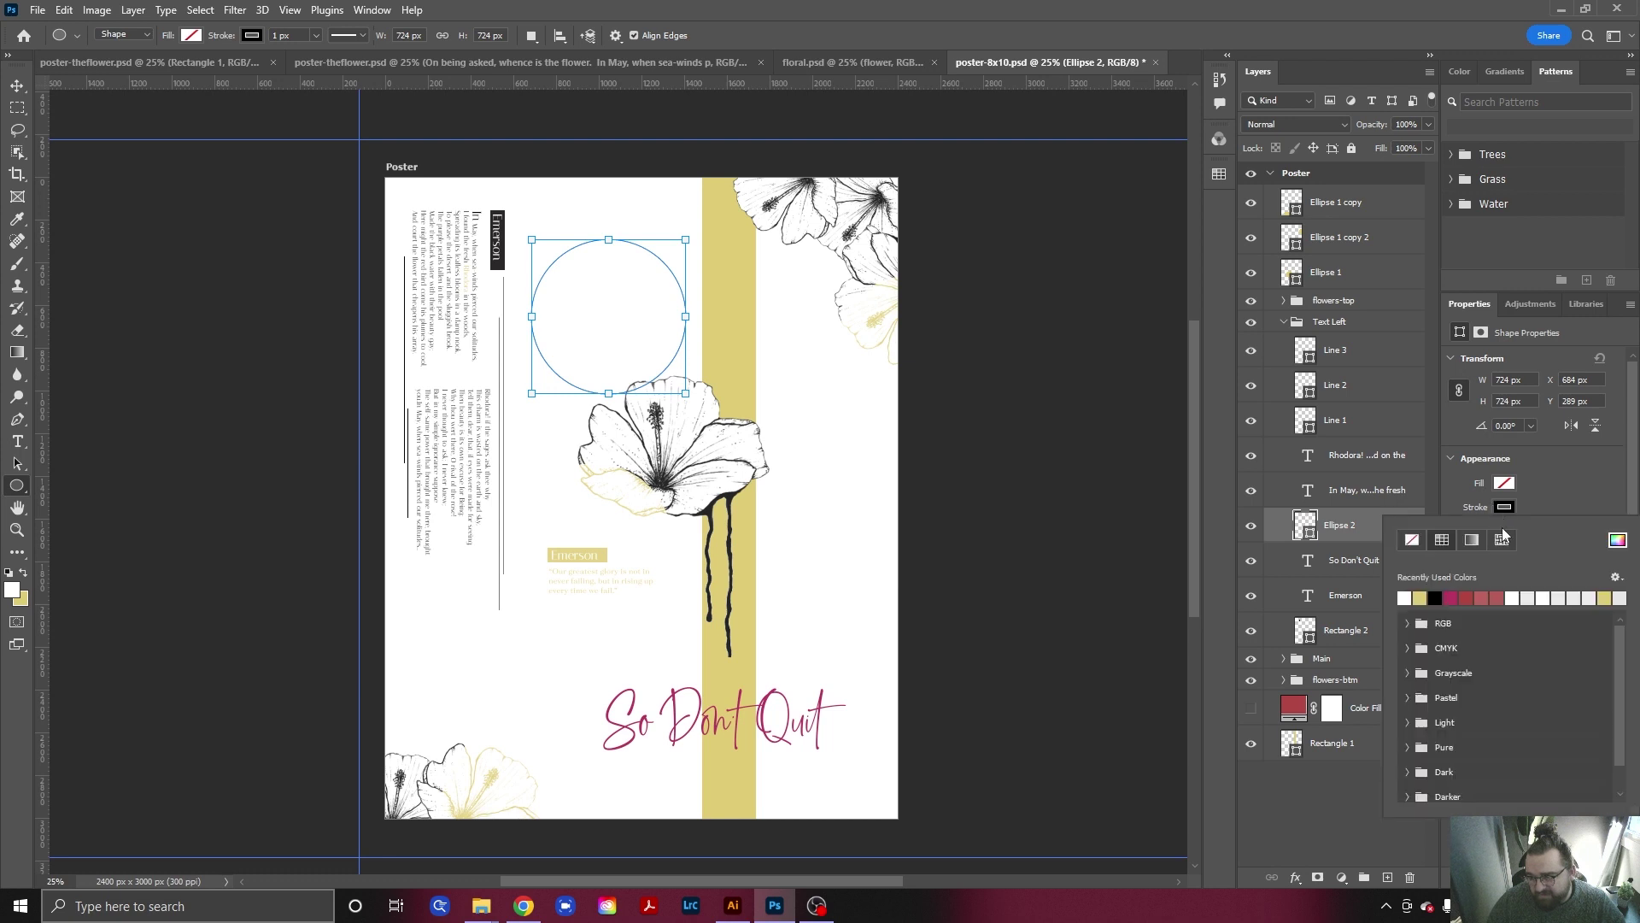
{"action": "left_click", "coordinate": [1419, 597]}
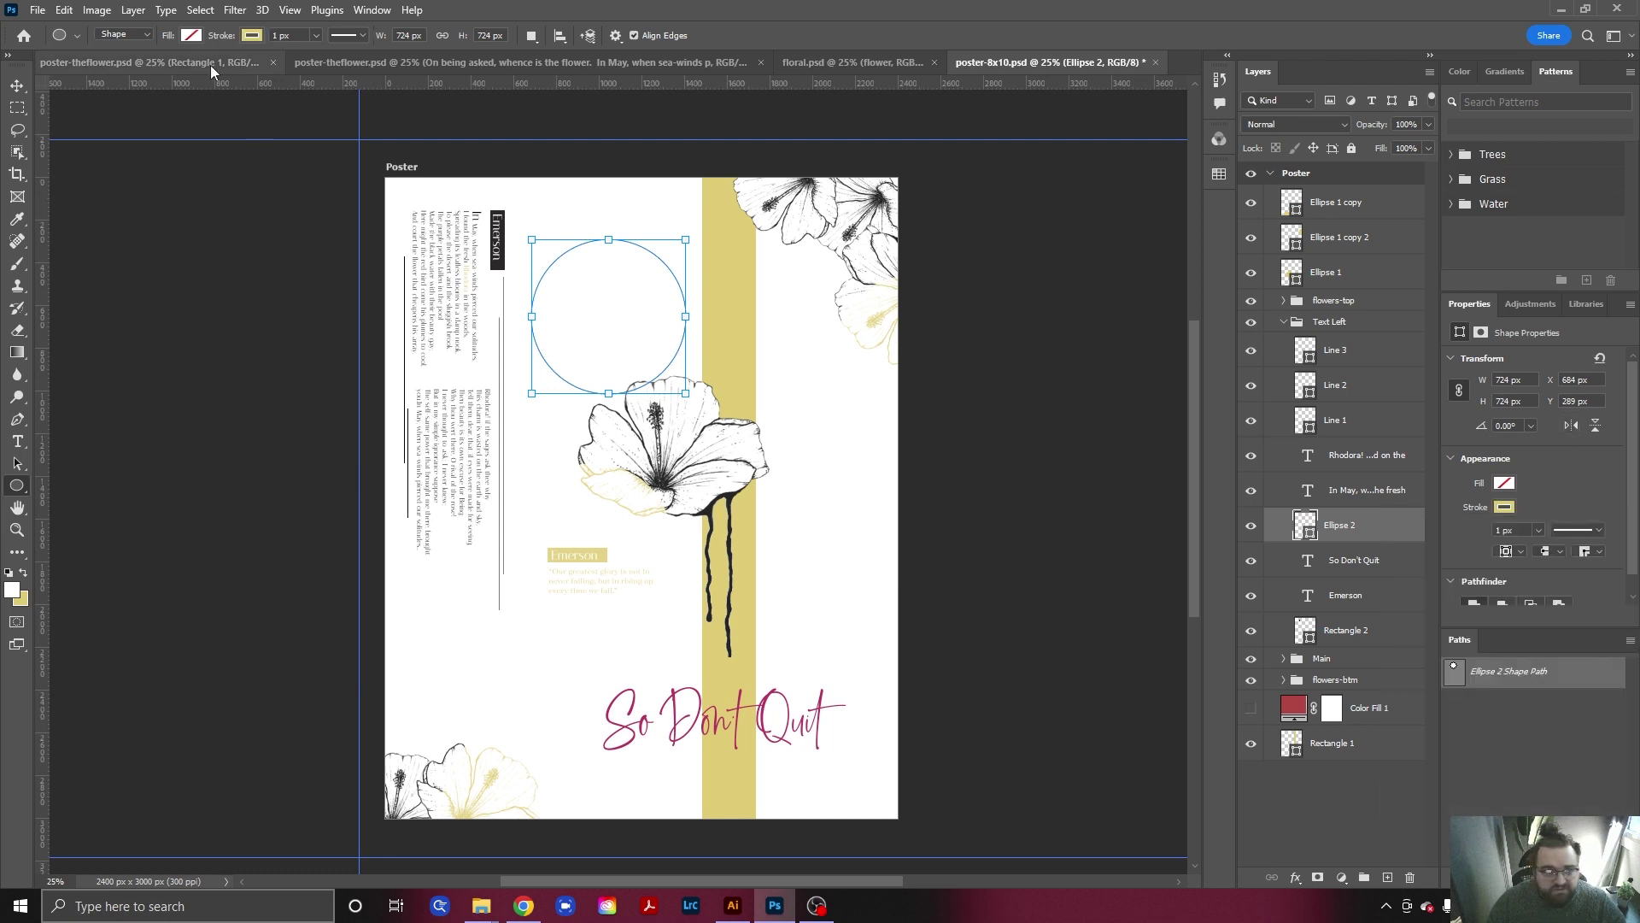
Move the outline circle over the black Emerson label so it slightly overhangs the poster's upper edge.
{"action": "left_click", "coordinate": [18, 92]}
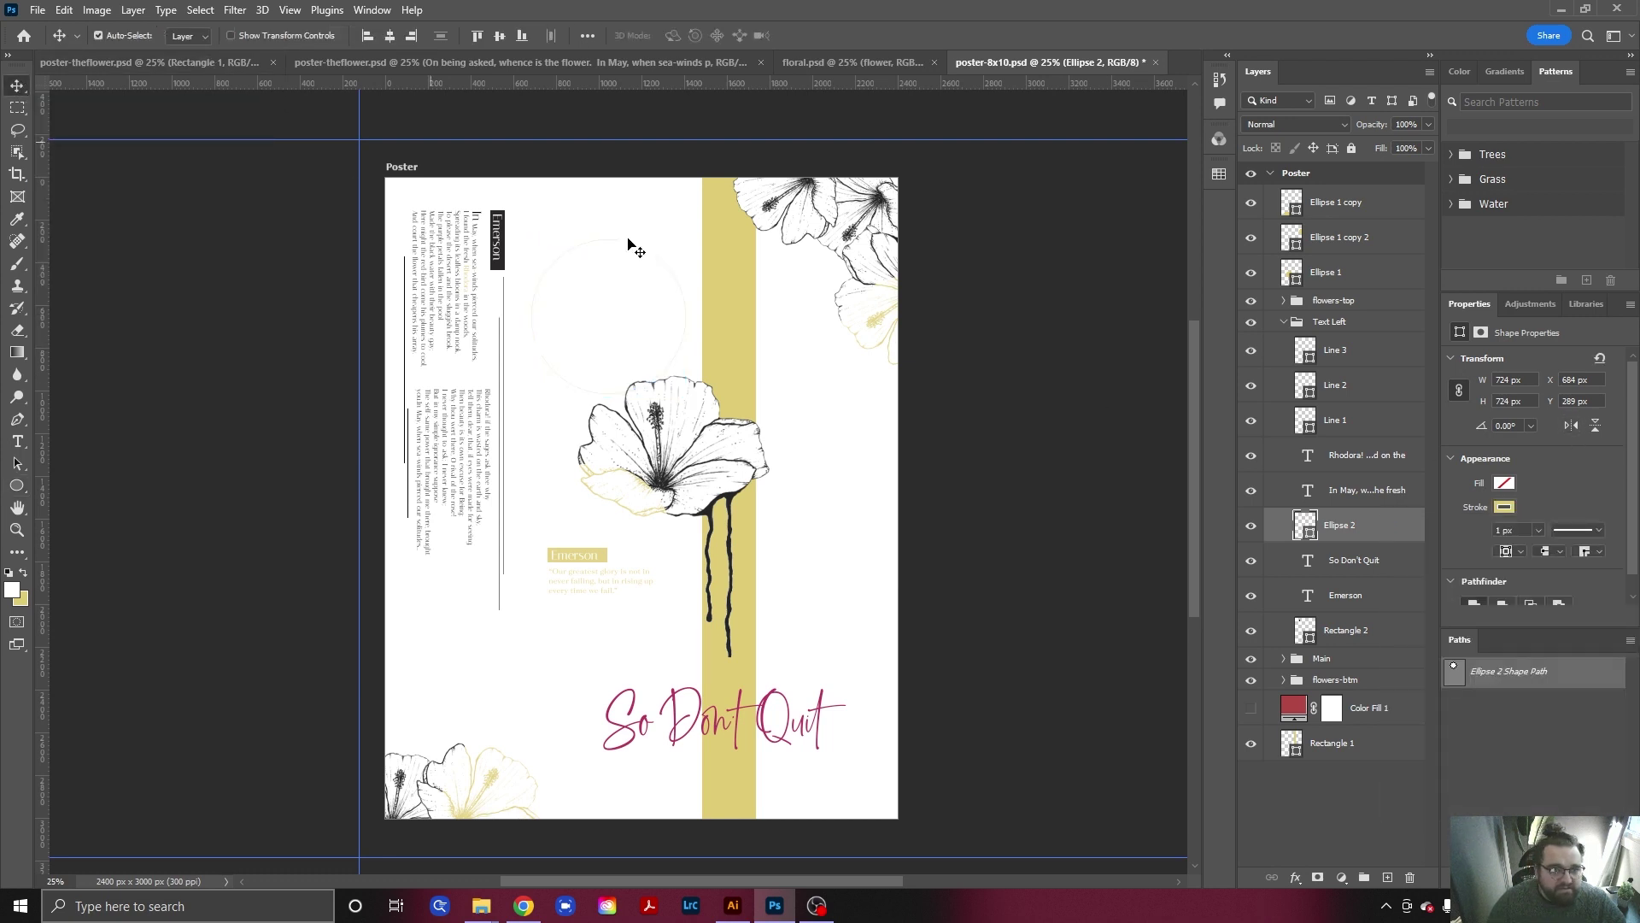
{"action": "left_click_drag", "start_coordinate": [679, 354], "coordinate": [676, 343]}
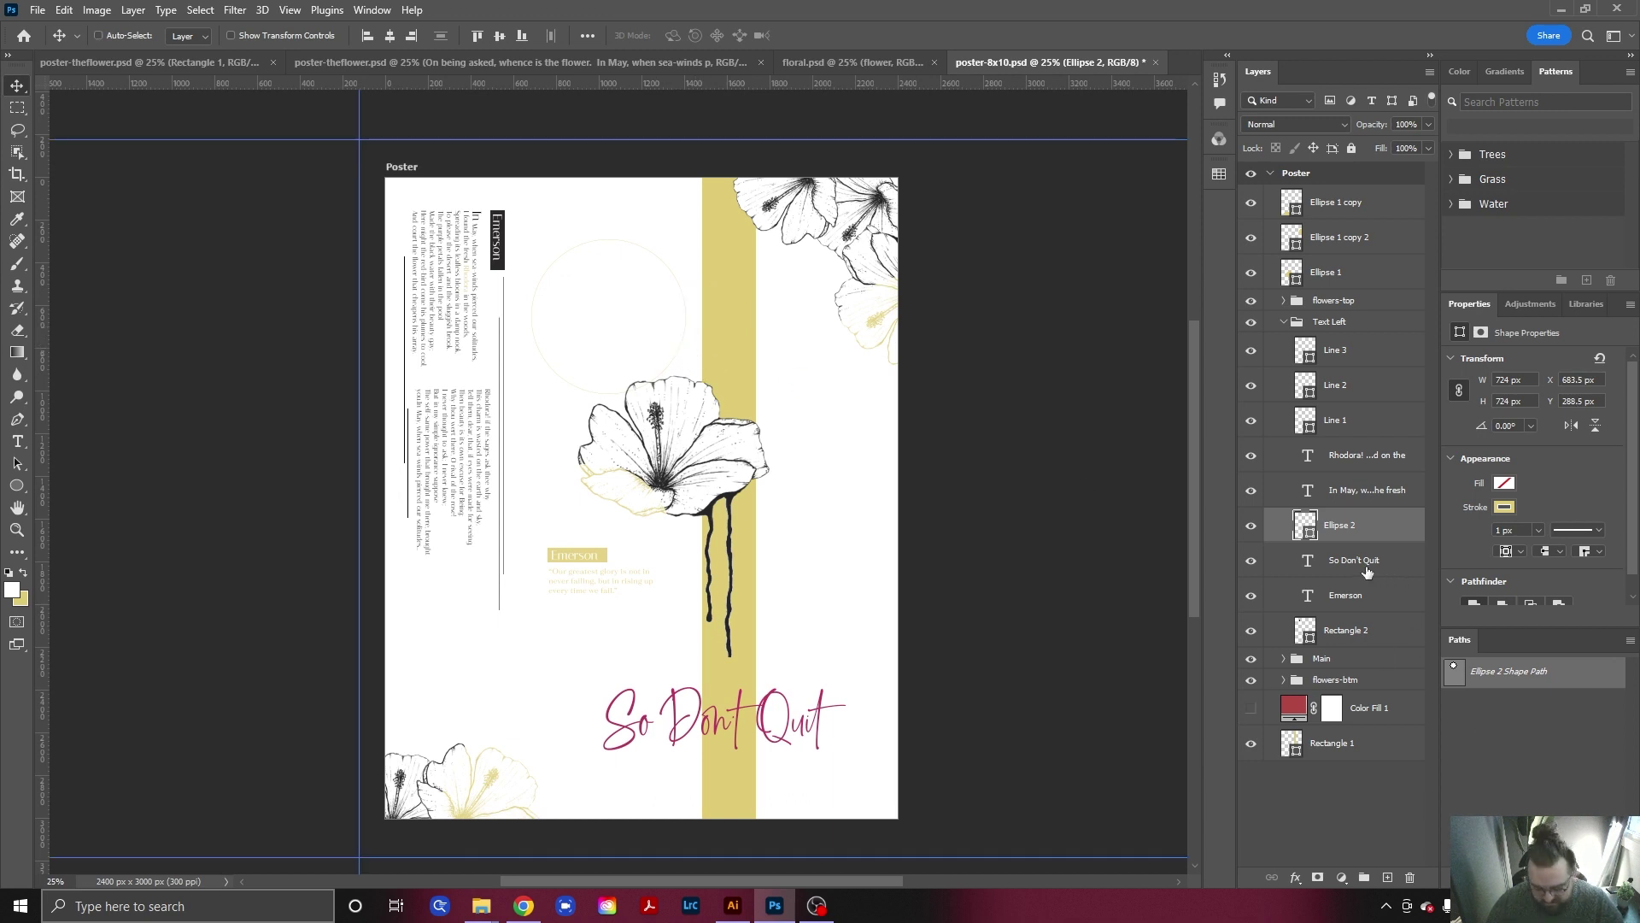
{"action": "key", "text": "ctrl+t"}
{"action": "left_click_drag", "start_coordinate": [675, 361], "coordinate": [573, 276]}
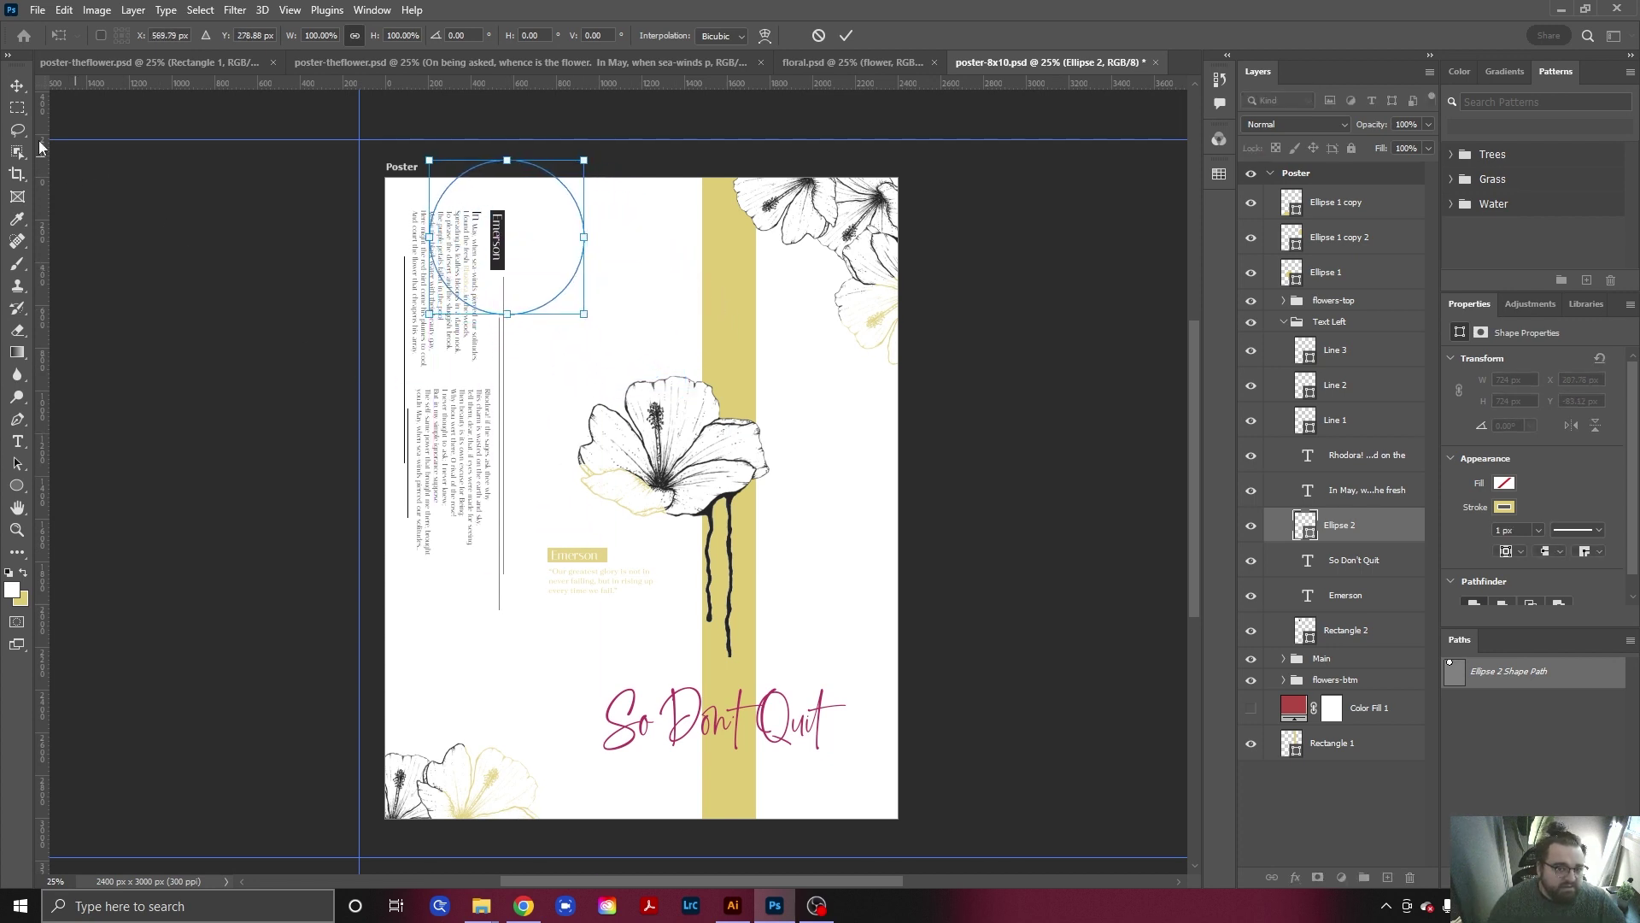
{"action": "left_click", "coordinate": [16, 85]}
{"action": "left_click", "coordinate": [558, 467]}
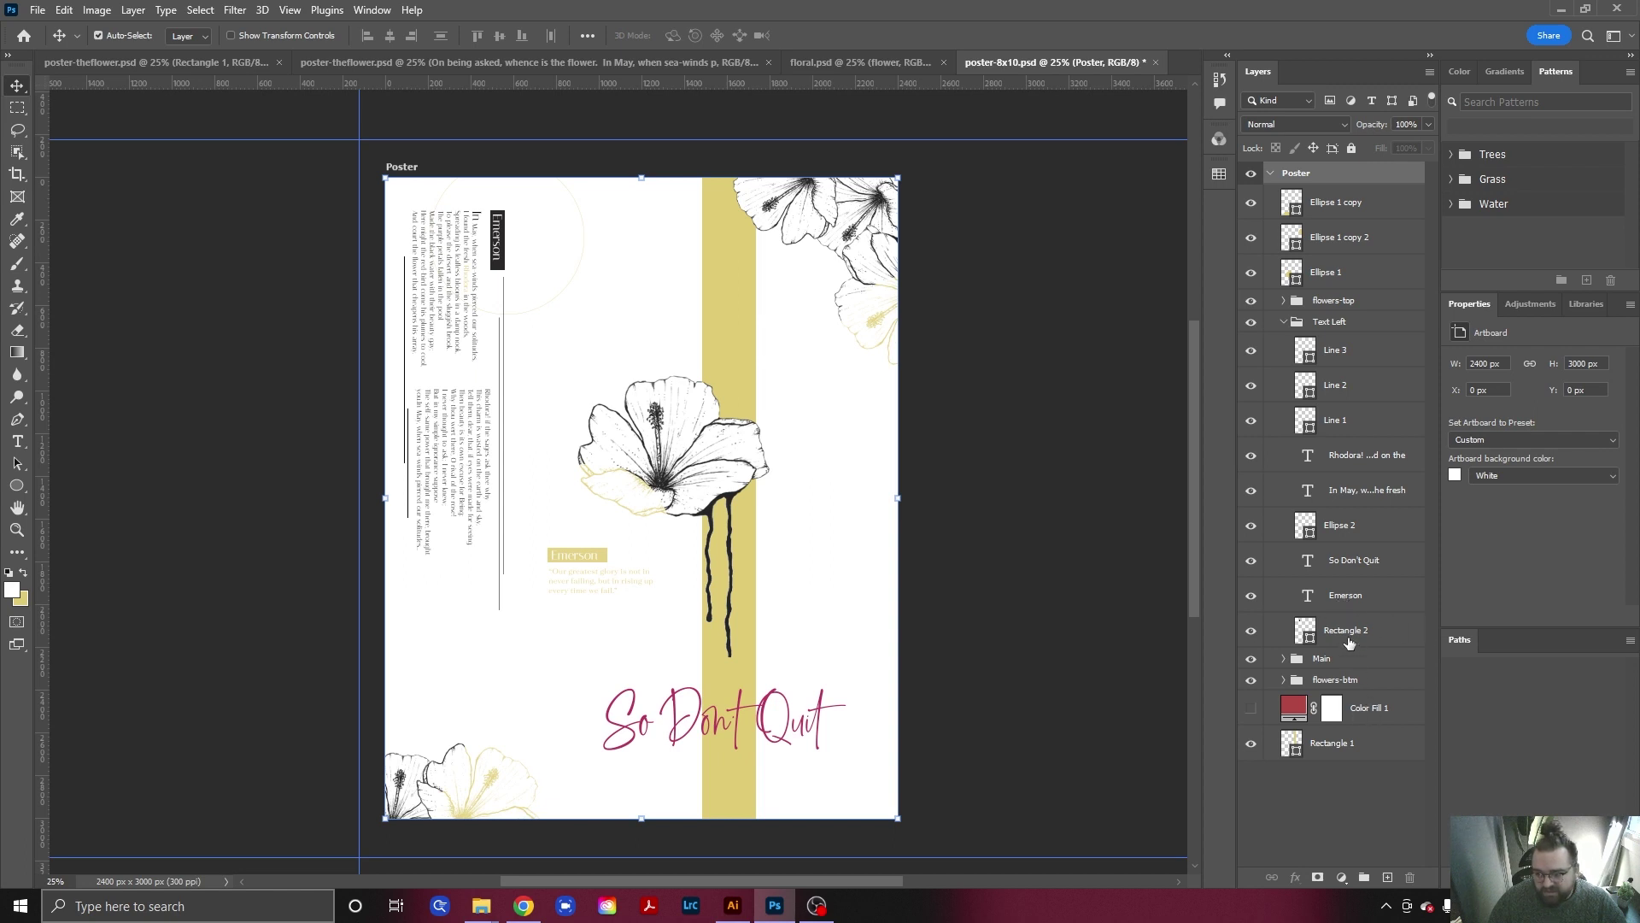
Paste a copy of the outline circle and reorder both circle layers to just below the flowers-btm group.
{"action": "left_click", "coordinate": [1343, 524]}
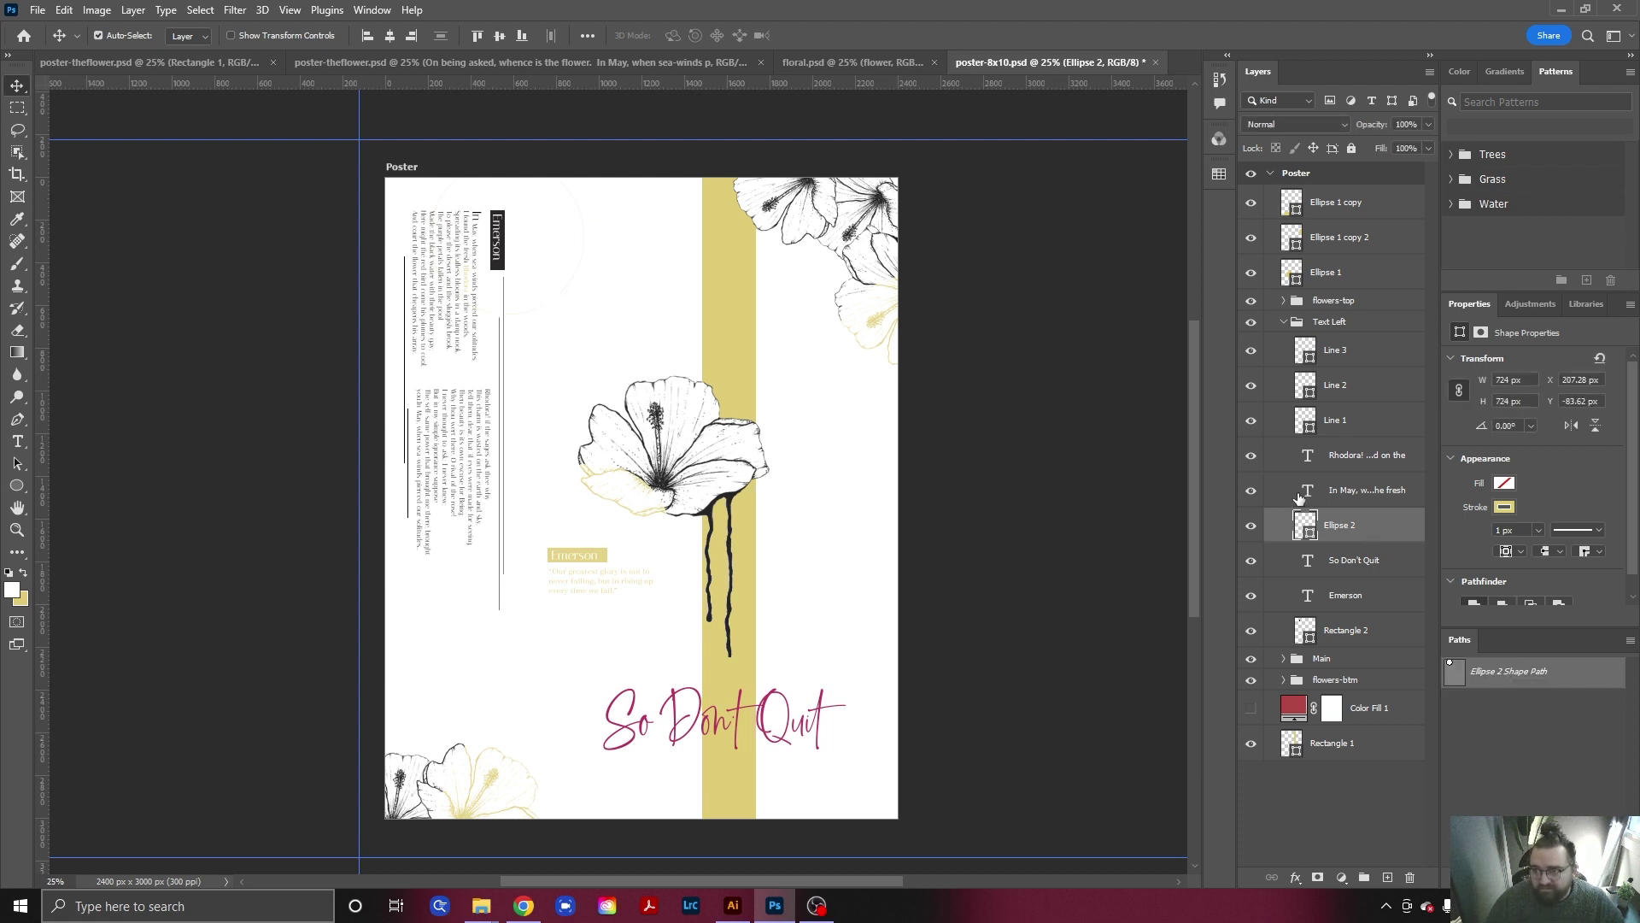
{"action": "key", "text": "ctrl+v"}
{"action": "left_click", "coordinate": [1338, 560], "text": "shift"}
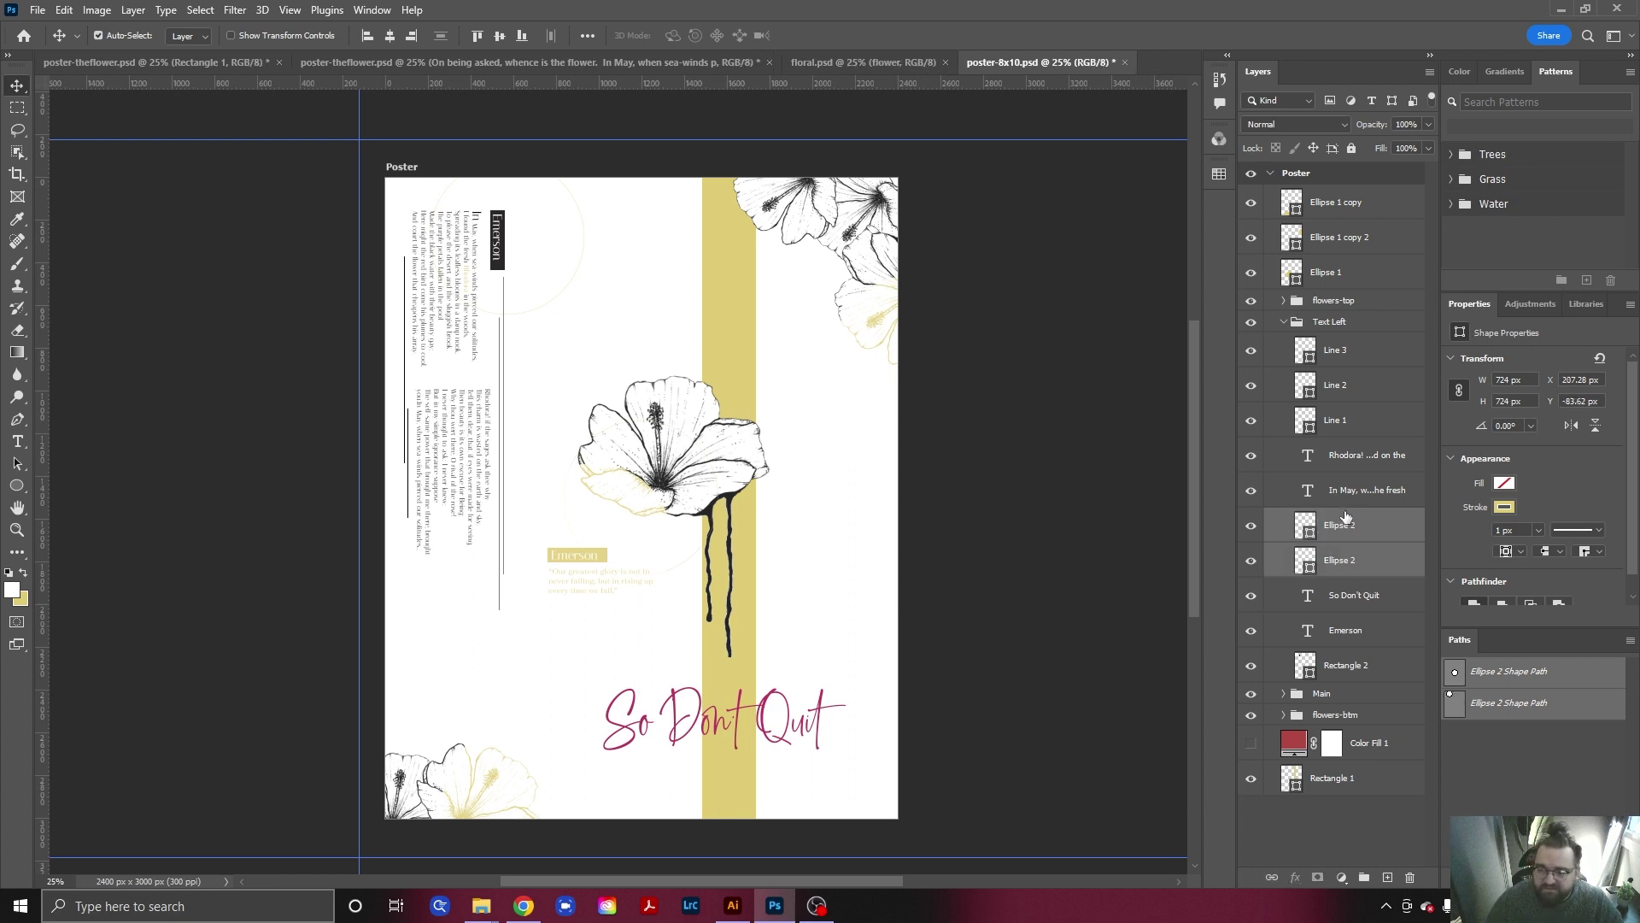
{"action": "left_click_drag", "start_coordinate": [1343, 525], "coordinate": [1371, 728]}
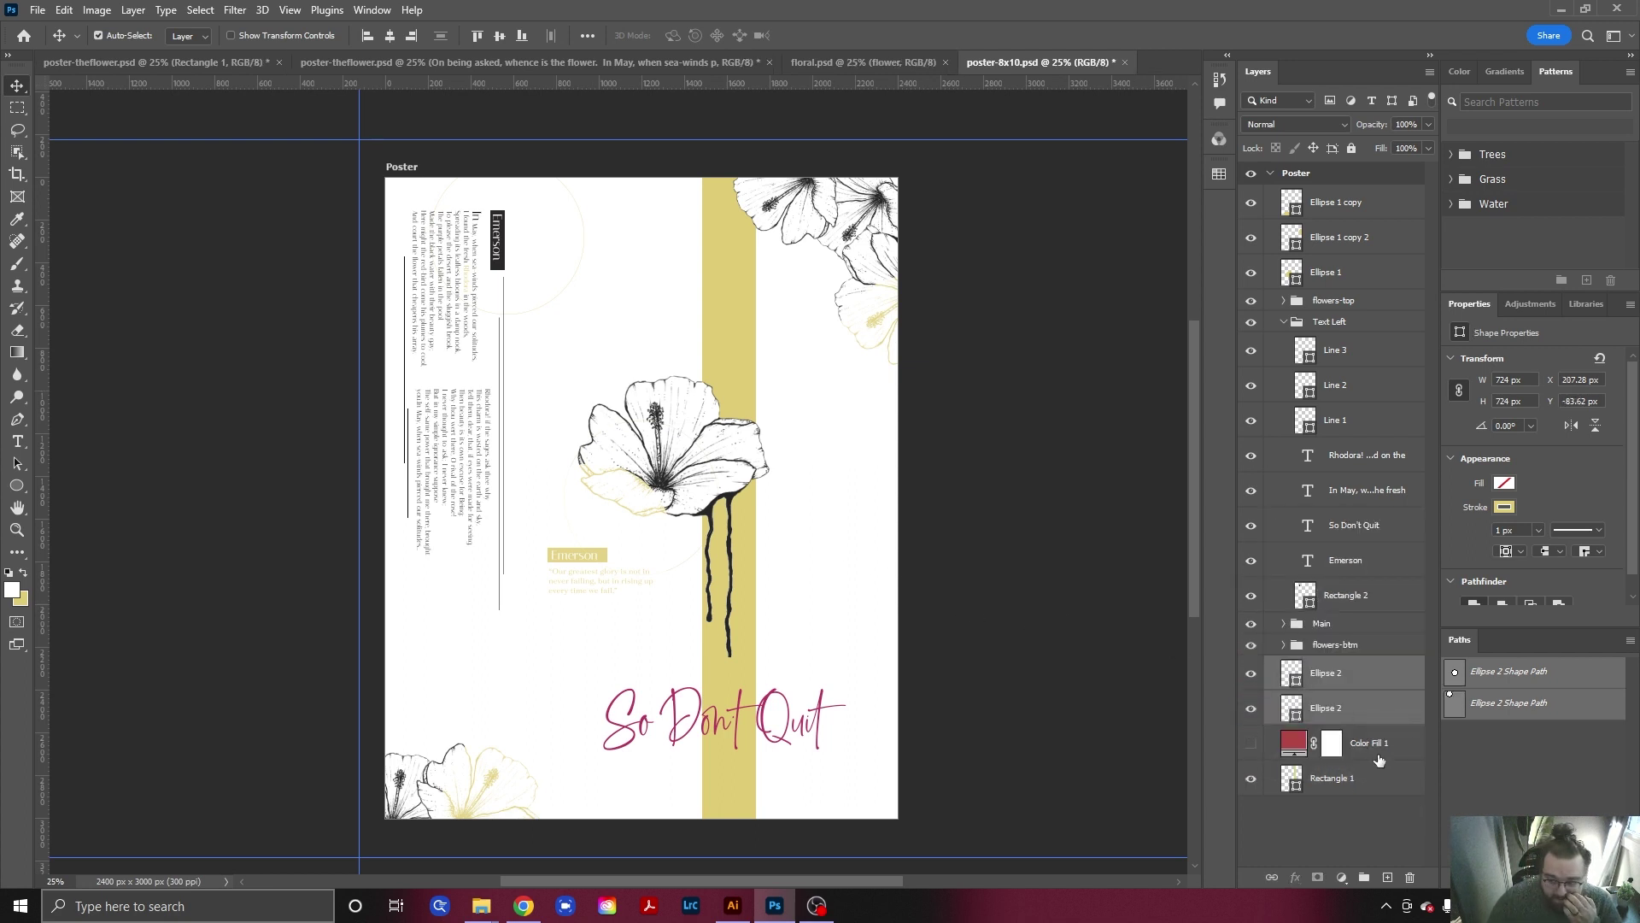
{"action": "left_click", "coordinate": [1362, 812]}
Enlarge the copied outline circle to about 178% and place it behind the script, overhanging the poster's lower-right corner.
{"action": "left_click", "coordinate": [1350, 677]}
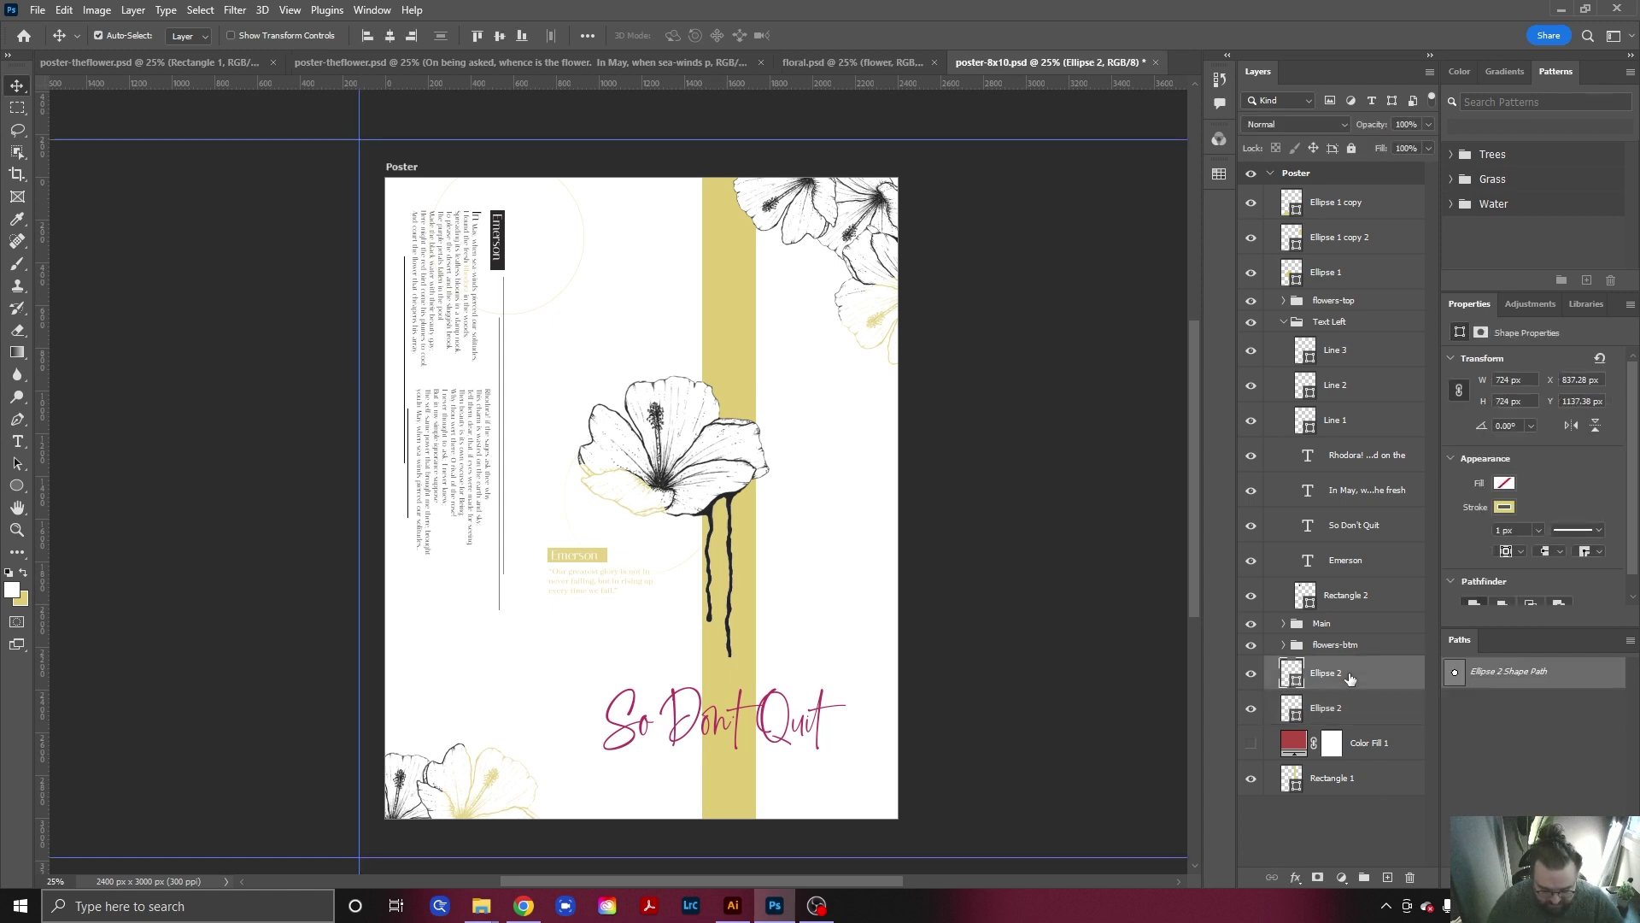
{"action": "key", "text": "ctrl+t"}
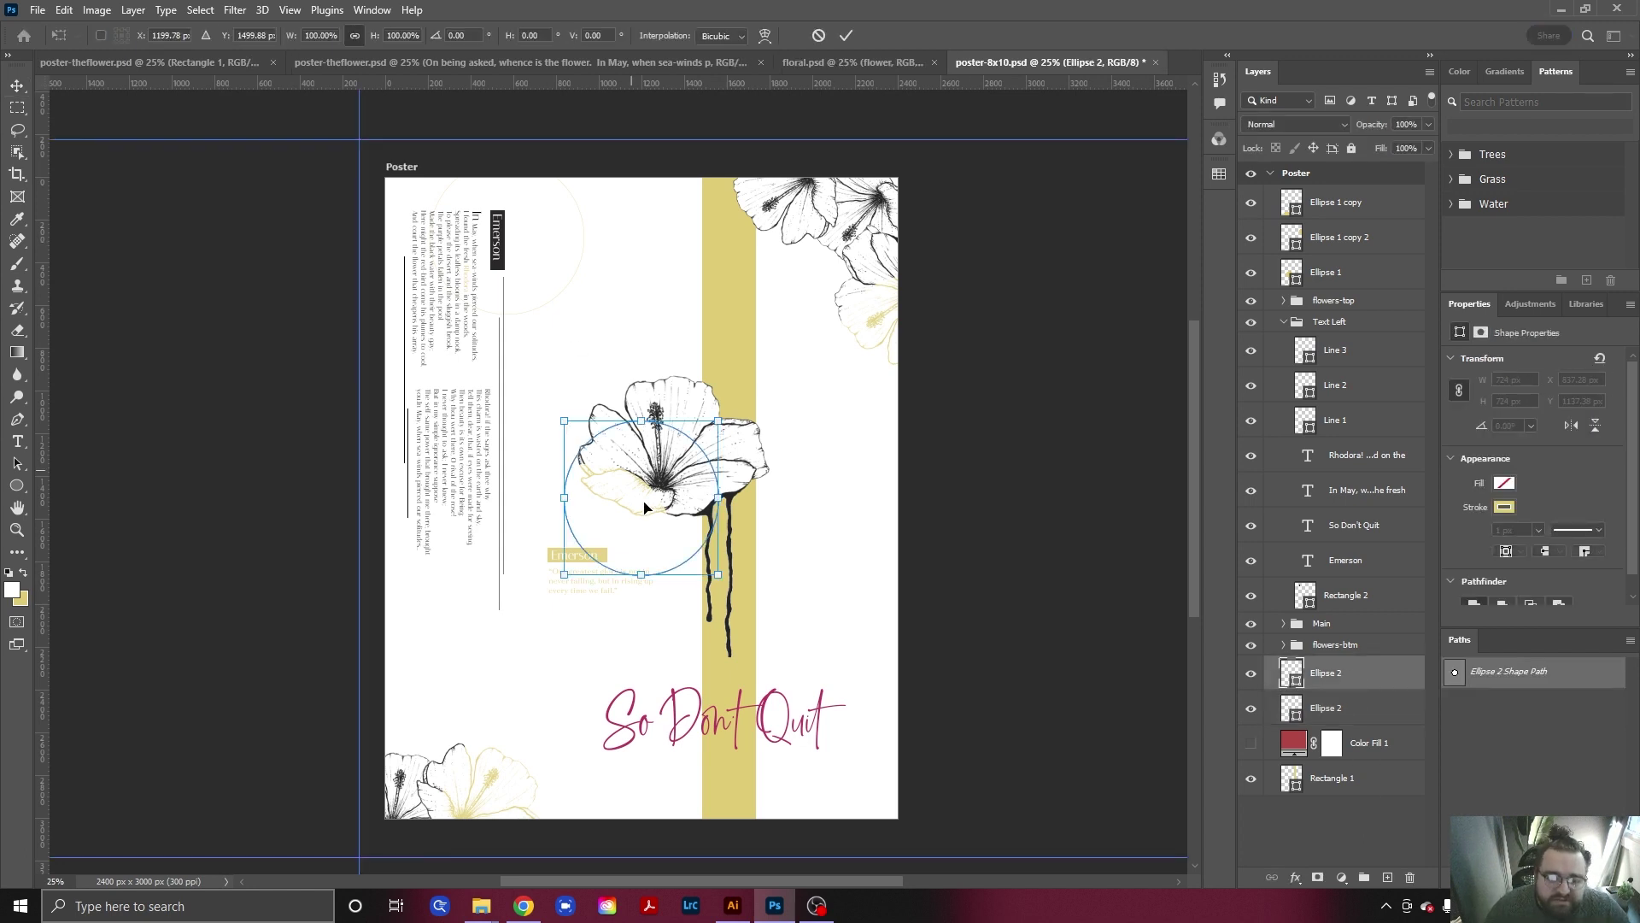
{"action": "left_click_drag", "start_coordinate": [679, 570], "coordinate": [890, 845]}
{"action": "left_click_drag", "start_coordinate": [775, 689], "coordinate": [658, 565]}
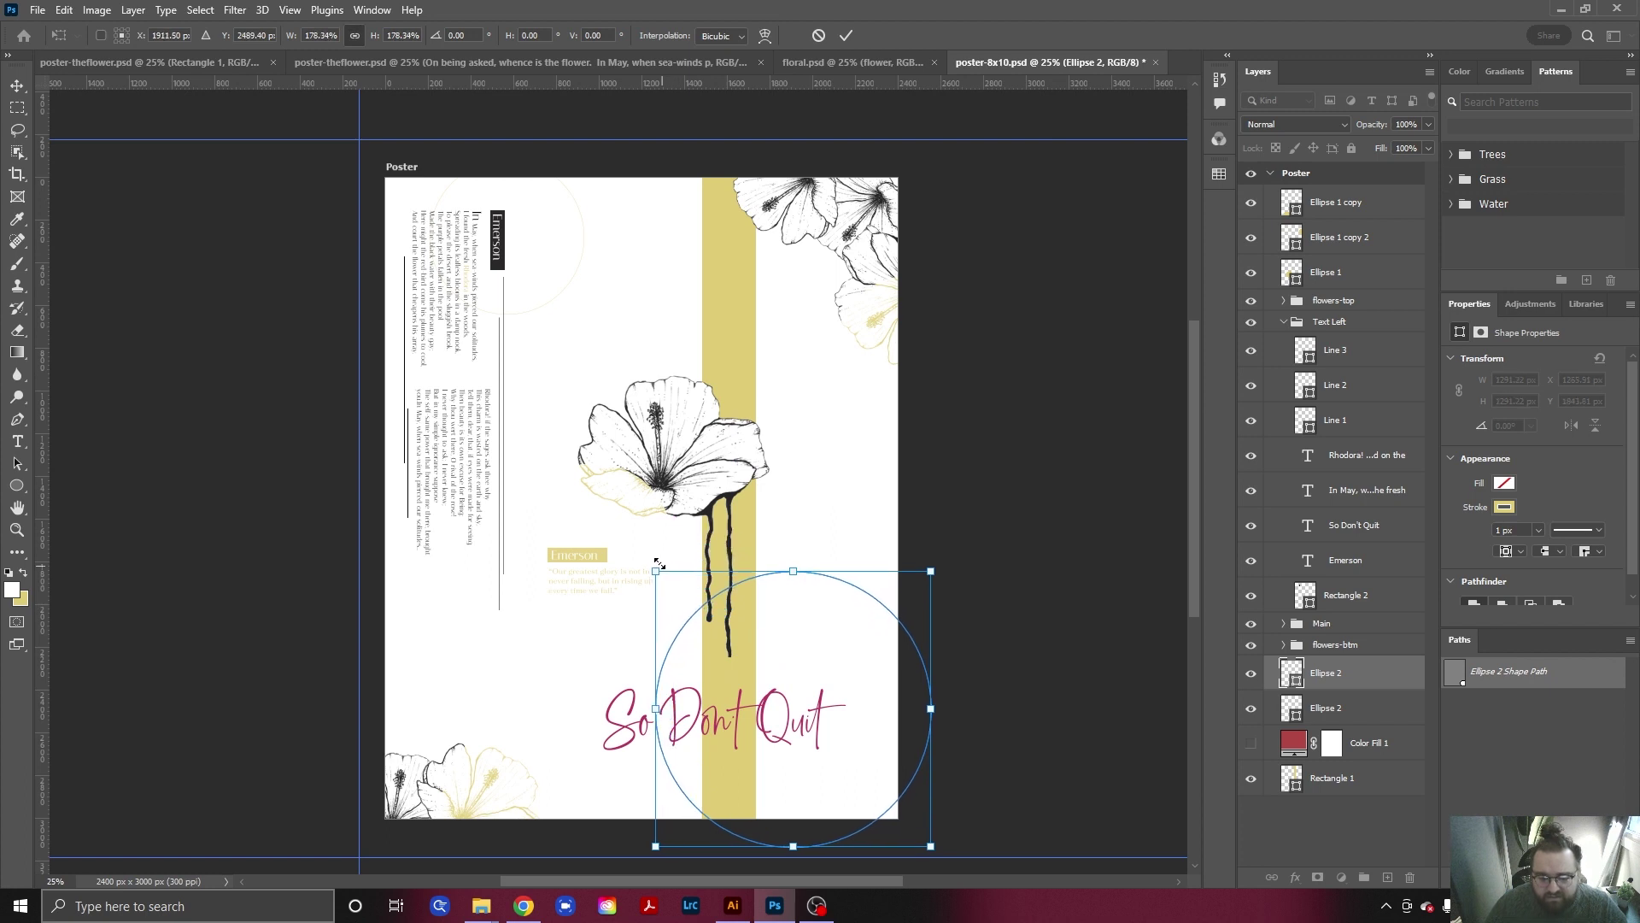
{"action": "left_click", "coordinate": [22, 82]}
{"action": "left_click", "coordinate": [530, 709]}
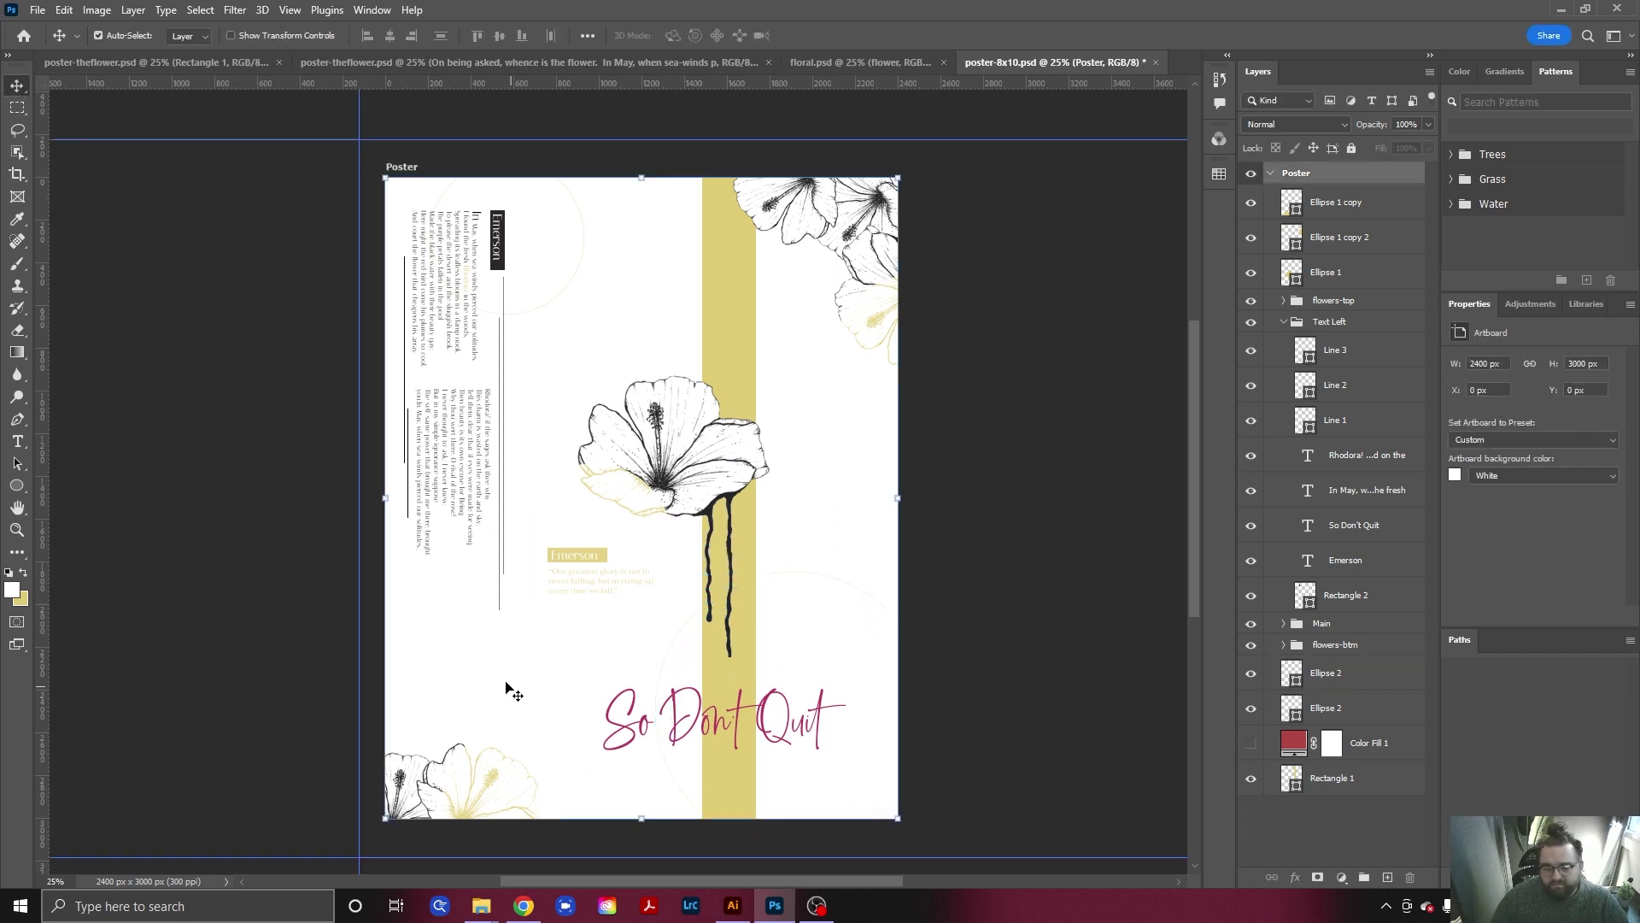
{"action": "left_click", "coordinate": [978, 359]}
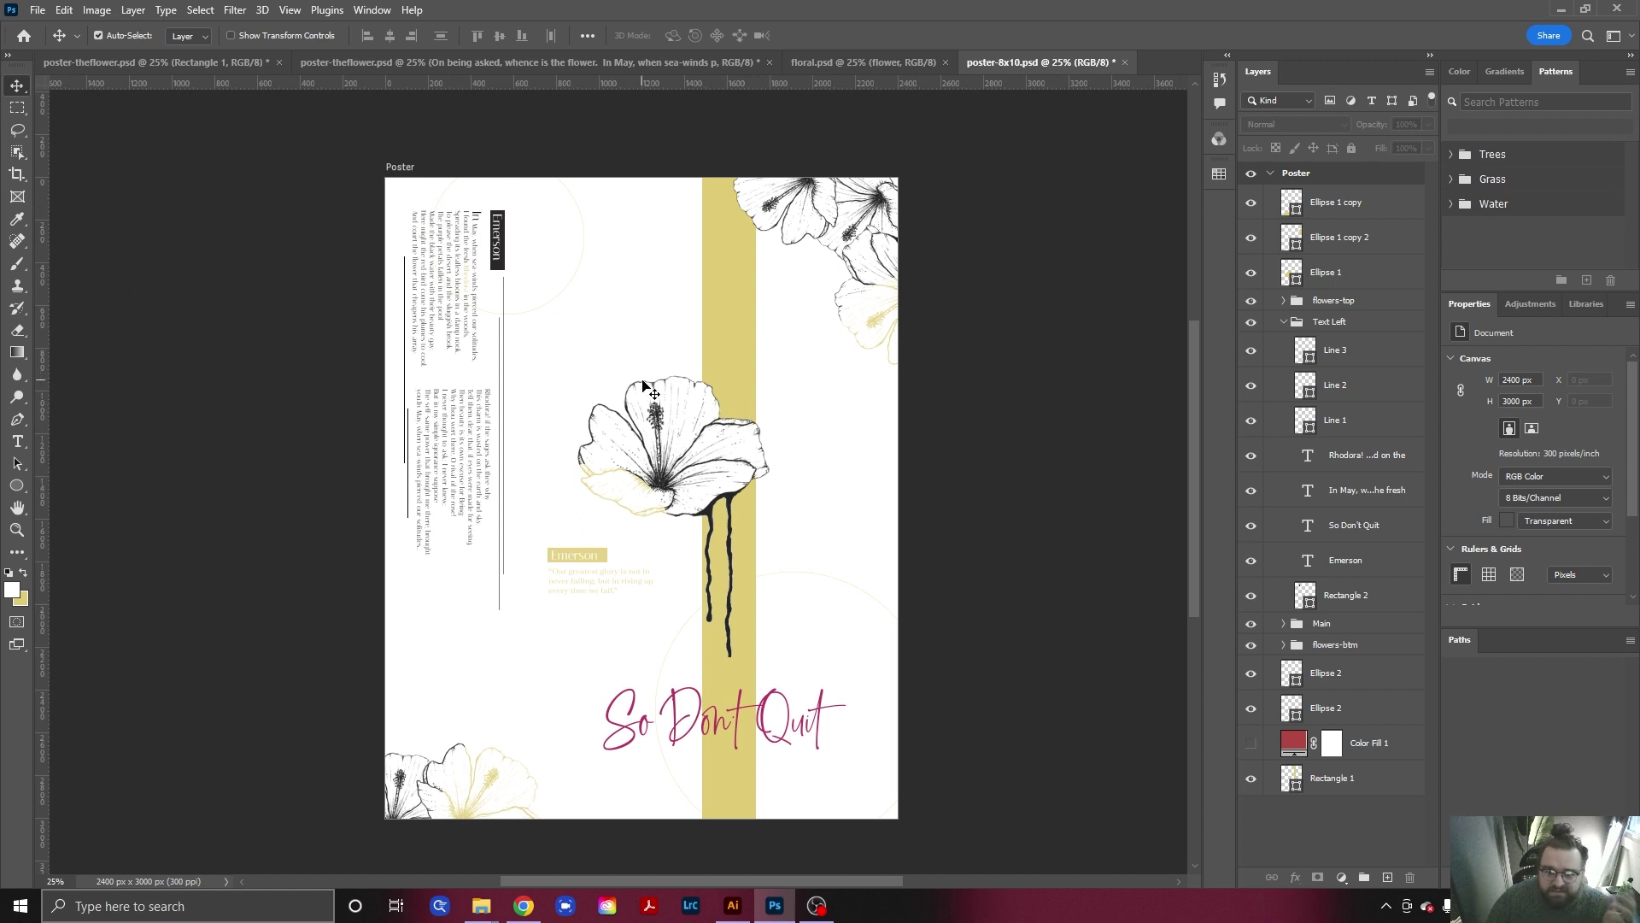
Collapse the Main and Text Left groups to tidy the layer stack.
{"action": "left_click_drag", "start_coordinate": [812, 516], "coordinate": [767, 492]}
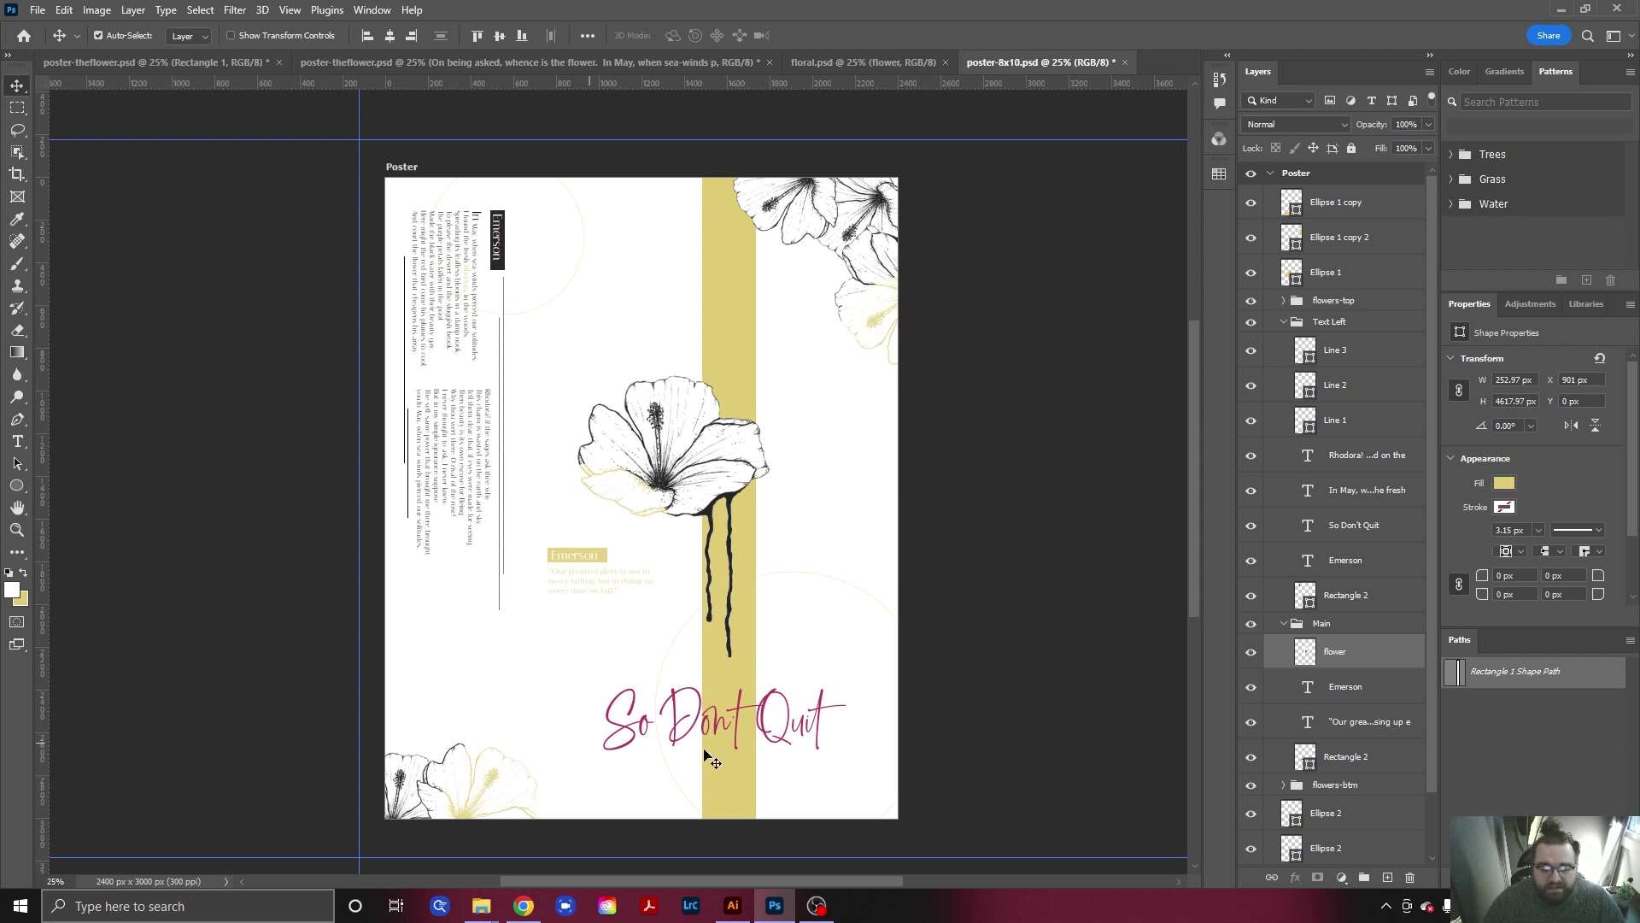
{"action": "left_click", "coordinate": [1283, 624]}
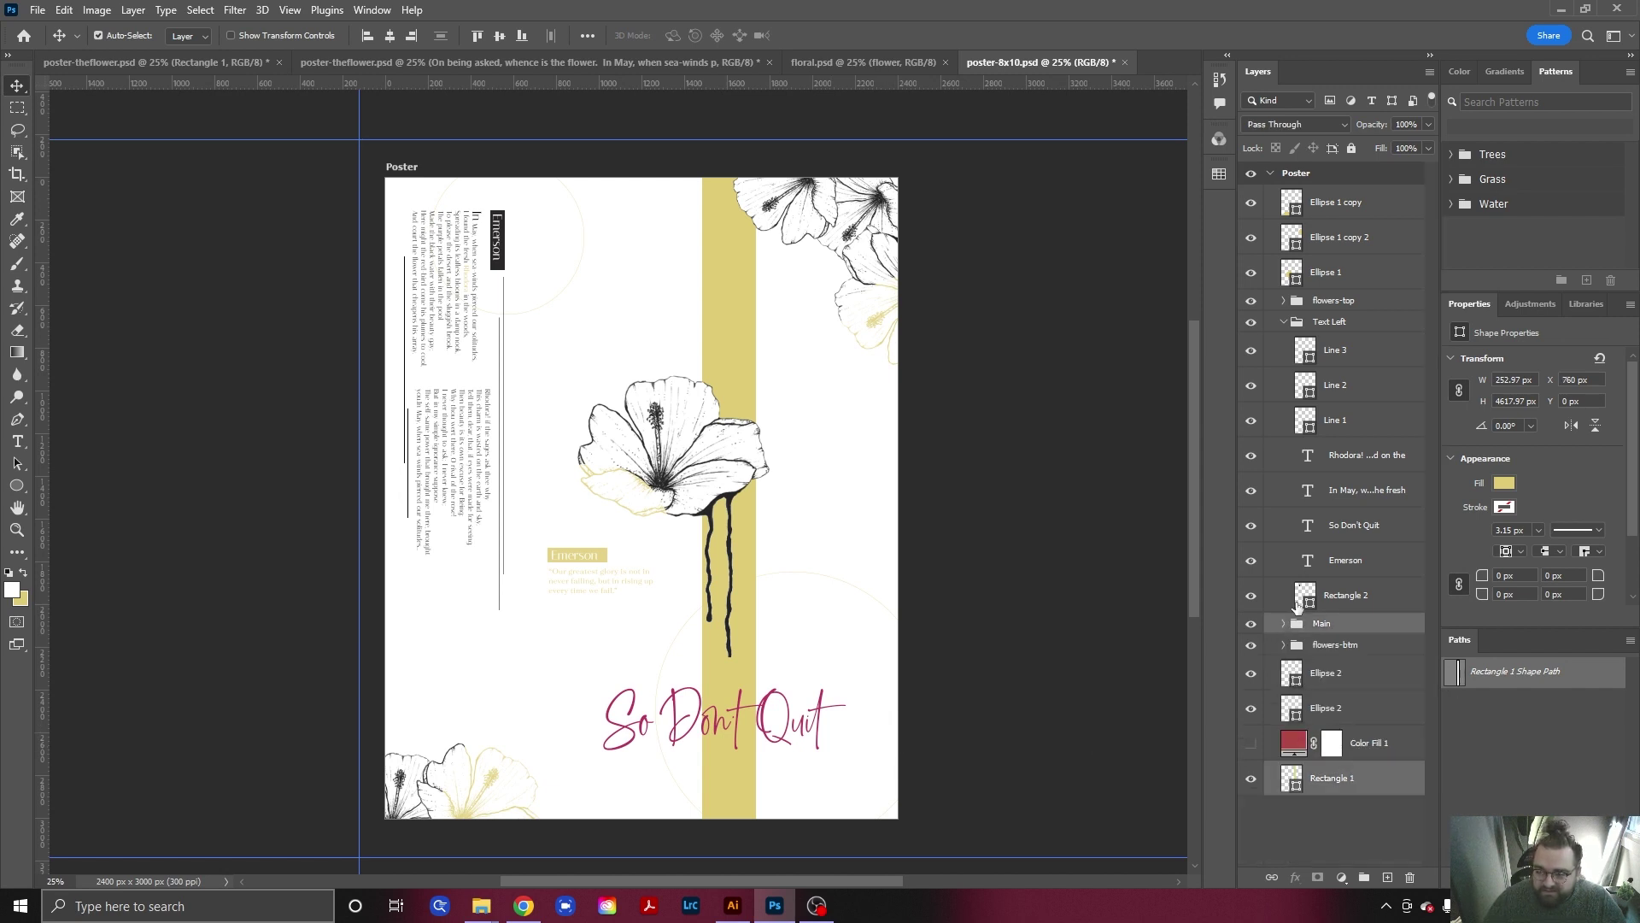
{"action": "scroll", "coordinate": [1298, 599], "scroll_direction": "up", "scroll_amount": 1}
{"action": "scroll", "coordinate": [1278, 177], "scroll_direction": "up", "scroll_amount": 1}
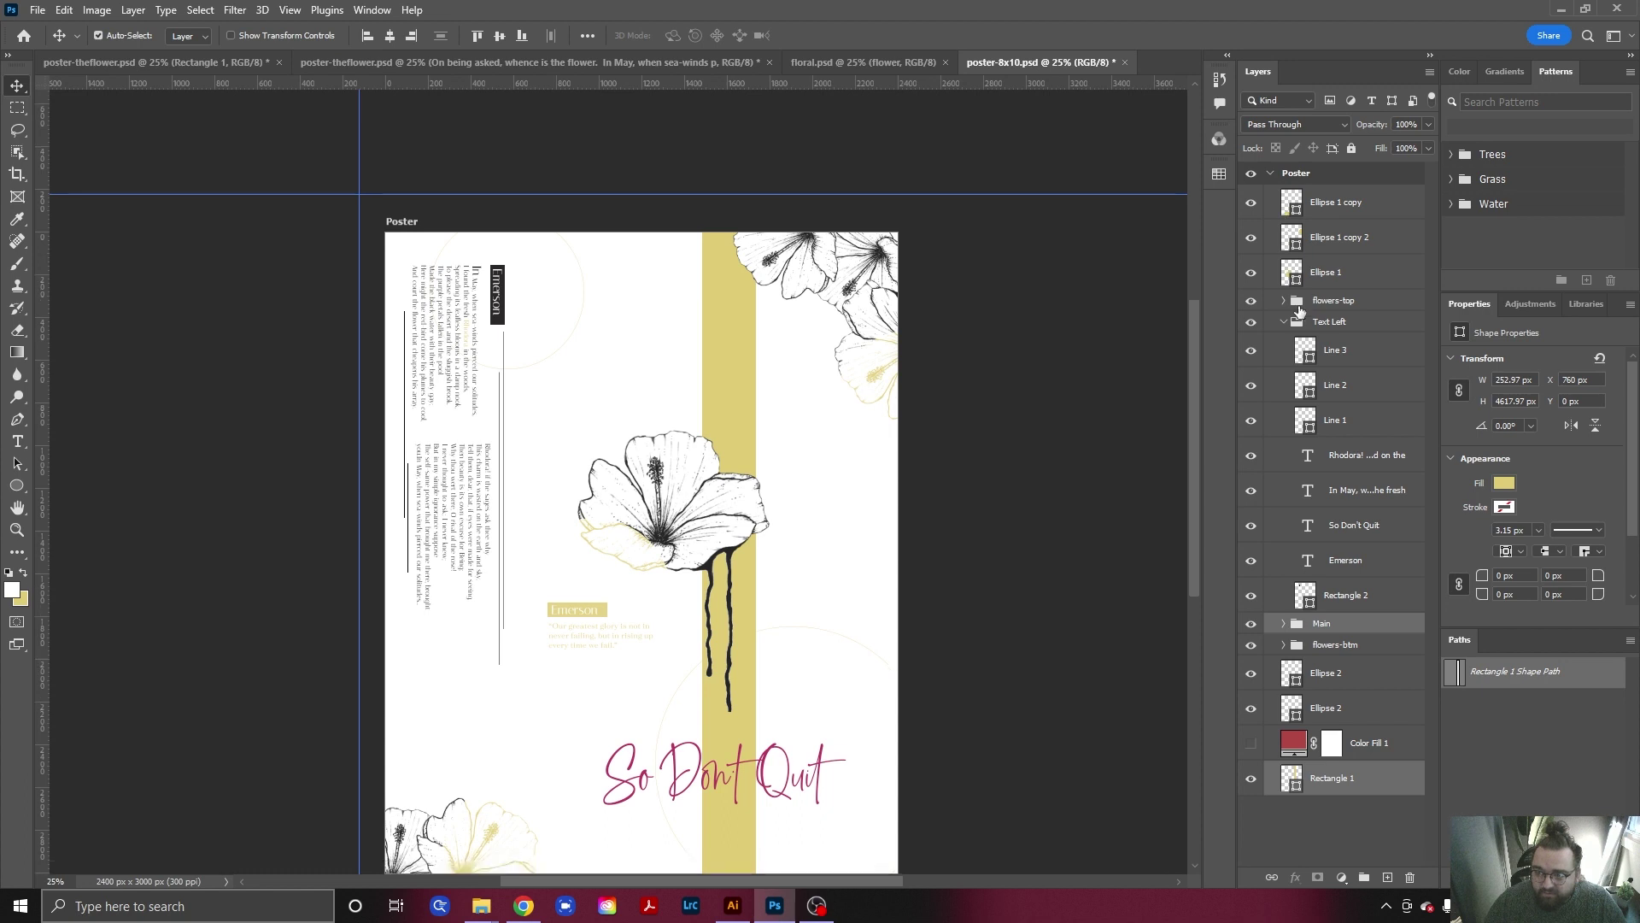
{"action": "left_click", "coordinate": [1284, 322]}
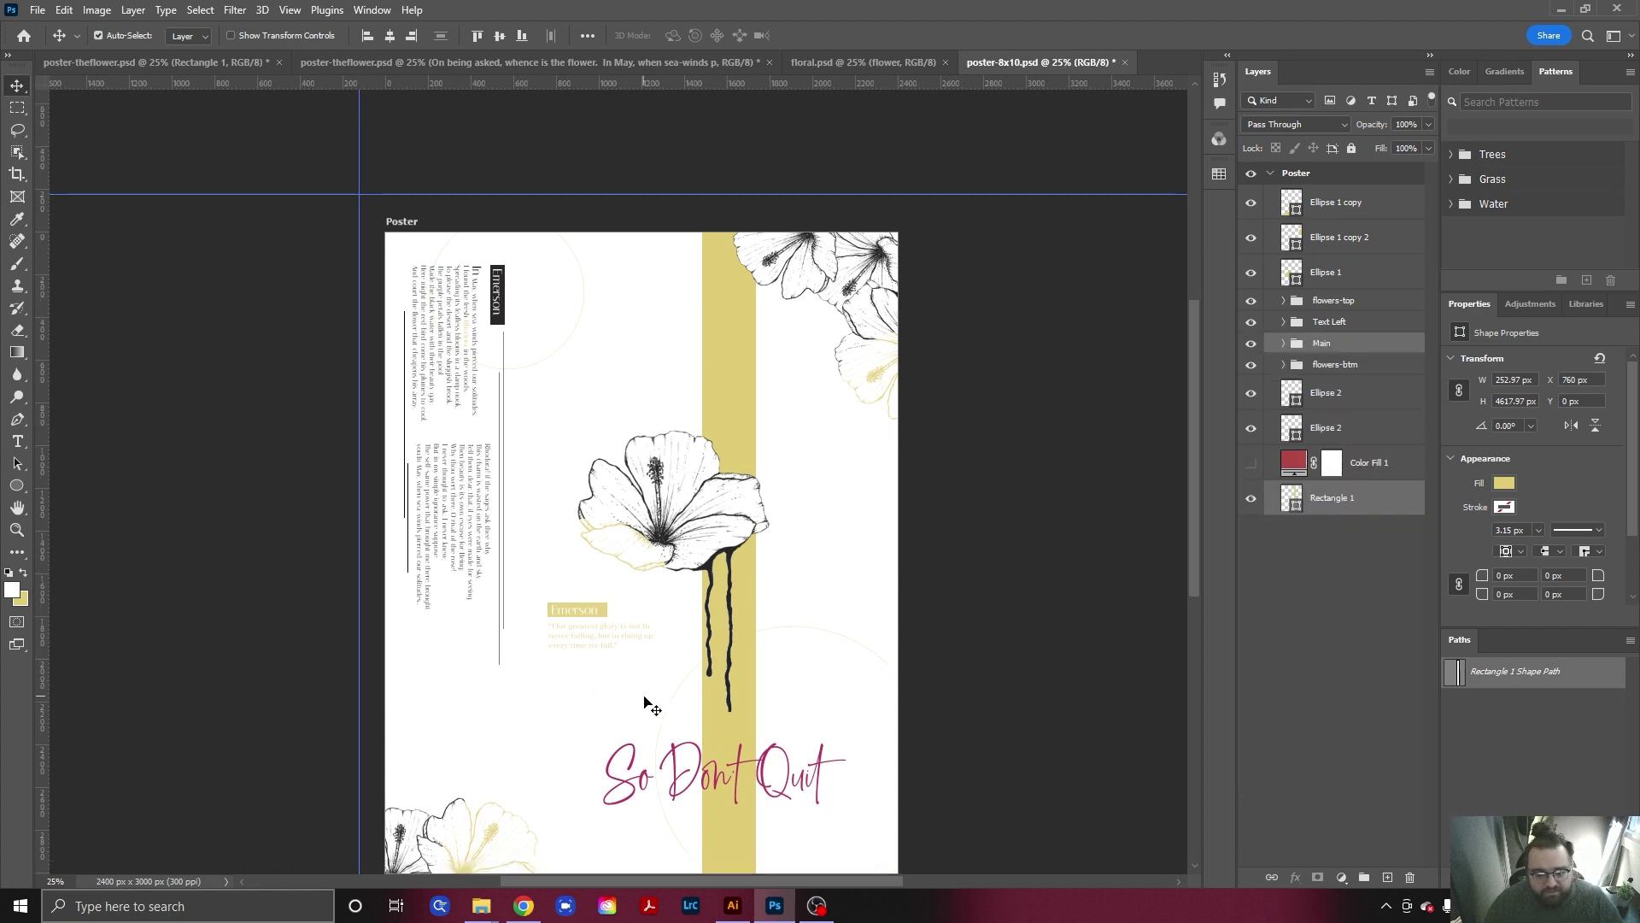
Group the two outline circle layers and name the group circles.
{"action": "left_click", "coordinate": [1333, 429]}
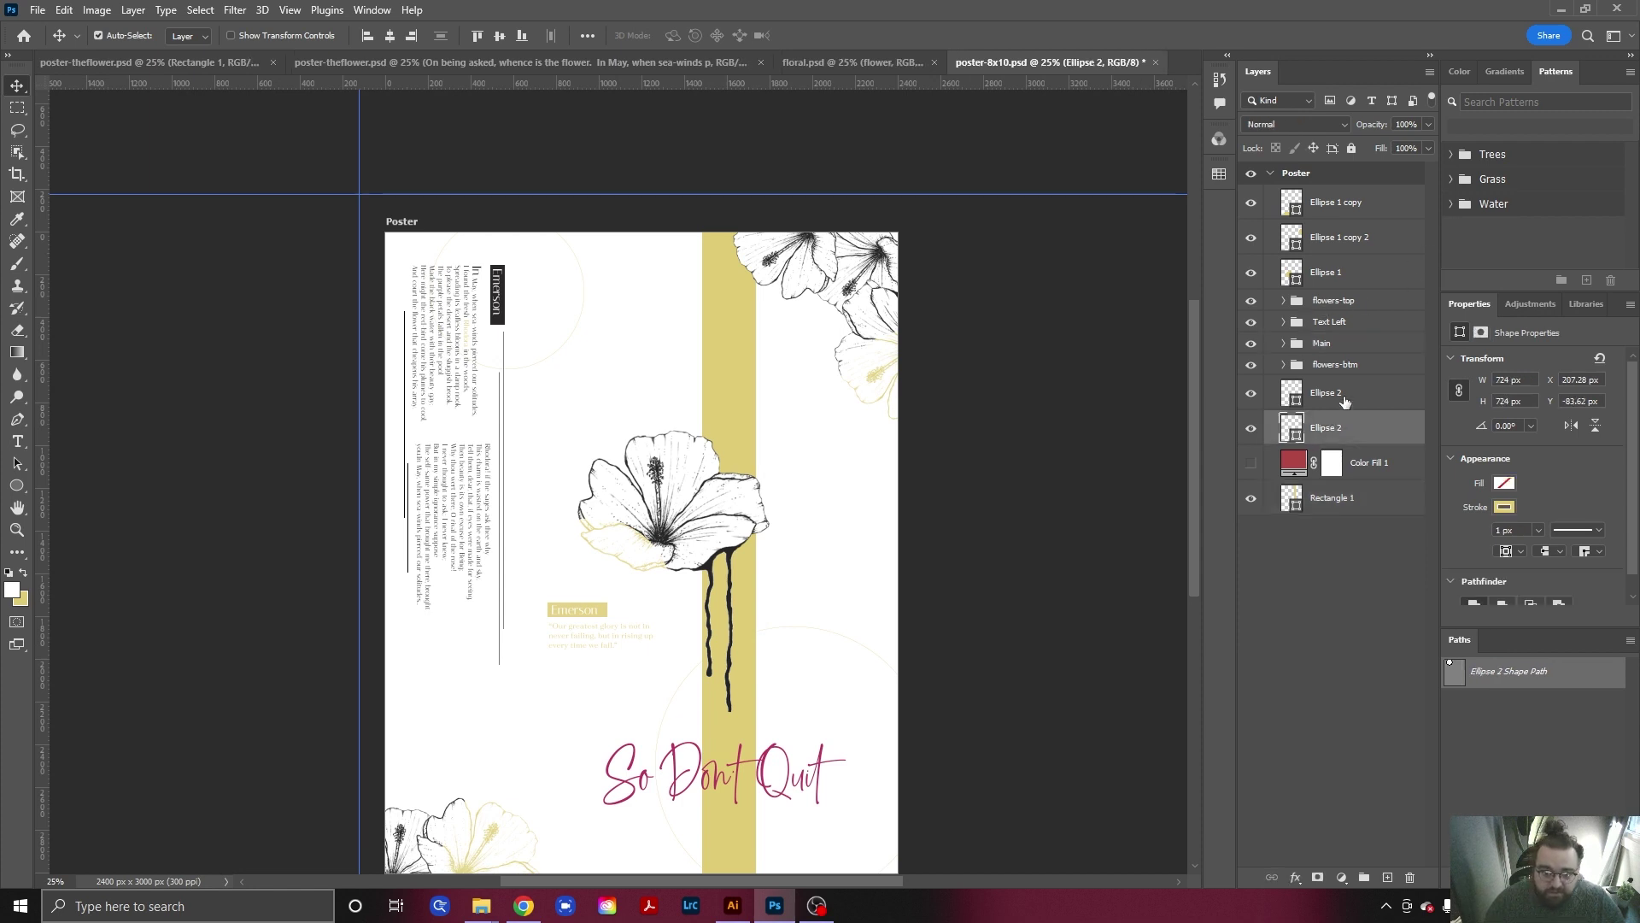
{"action": "left_click", "coordinate": [1341, 395], "text": "shift"}
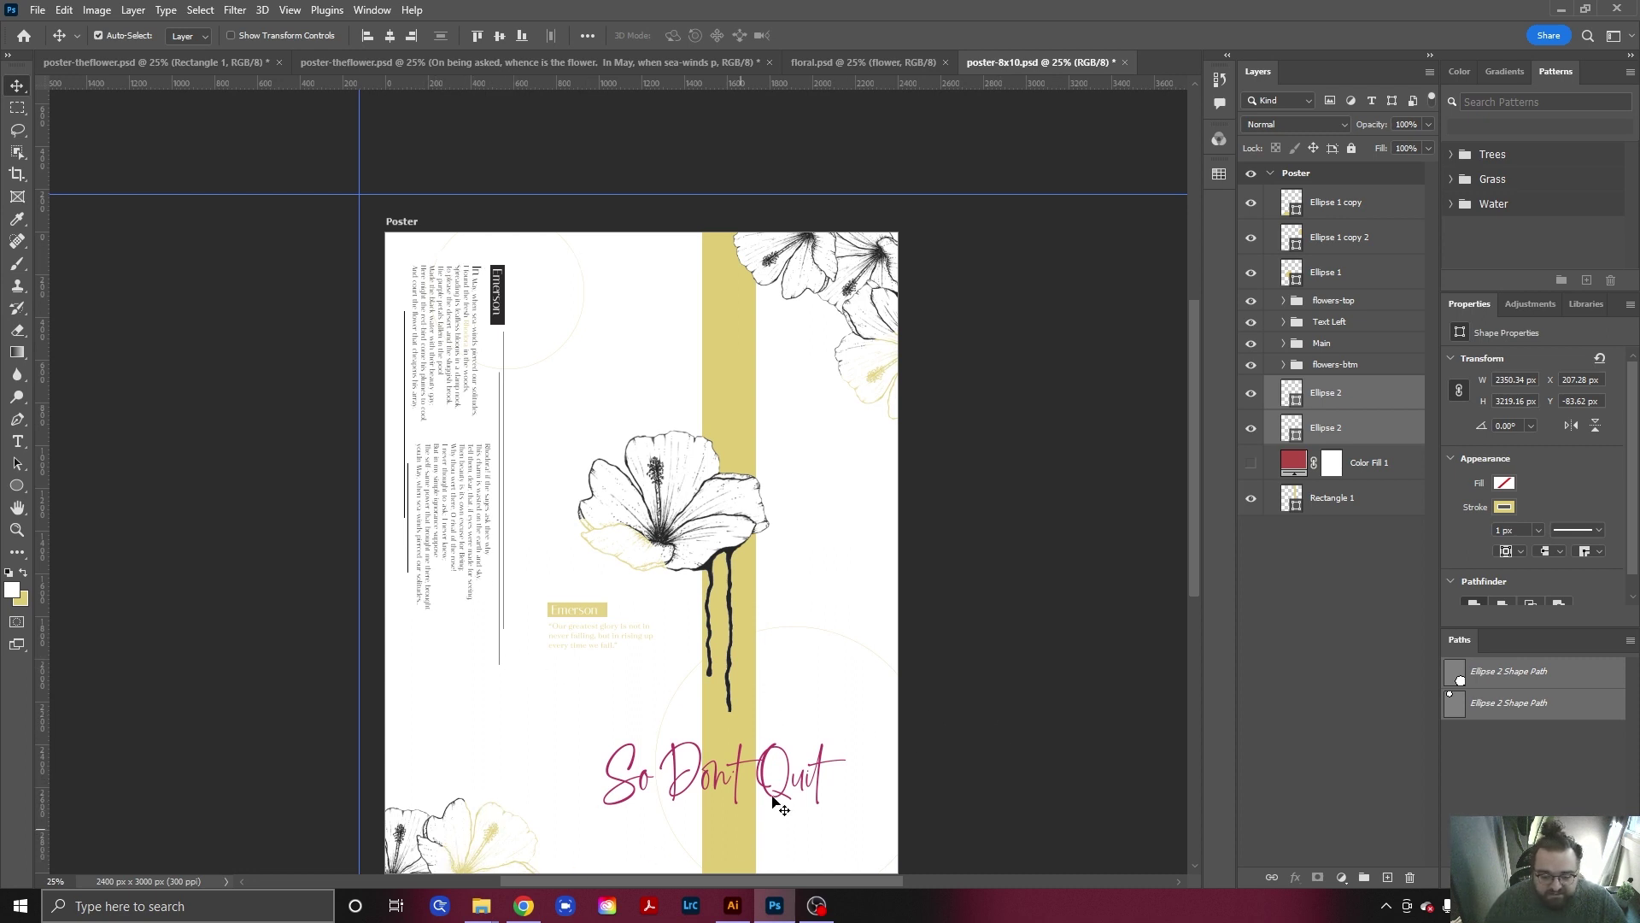
{"action": "scroll", "coordinate": [721, 500], "scroll_direction": "down", "scroll_amount": 1}
{"action": "scroll", "coordinate": [733, 547], "scroll_direction": "down", "scroll_amount": 1}
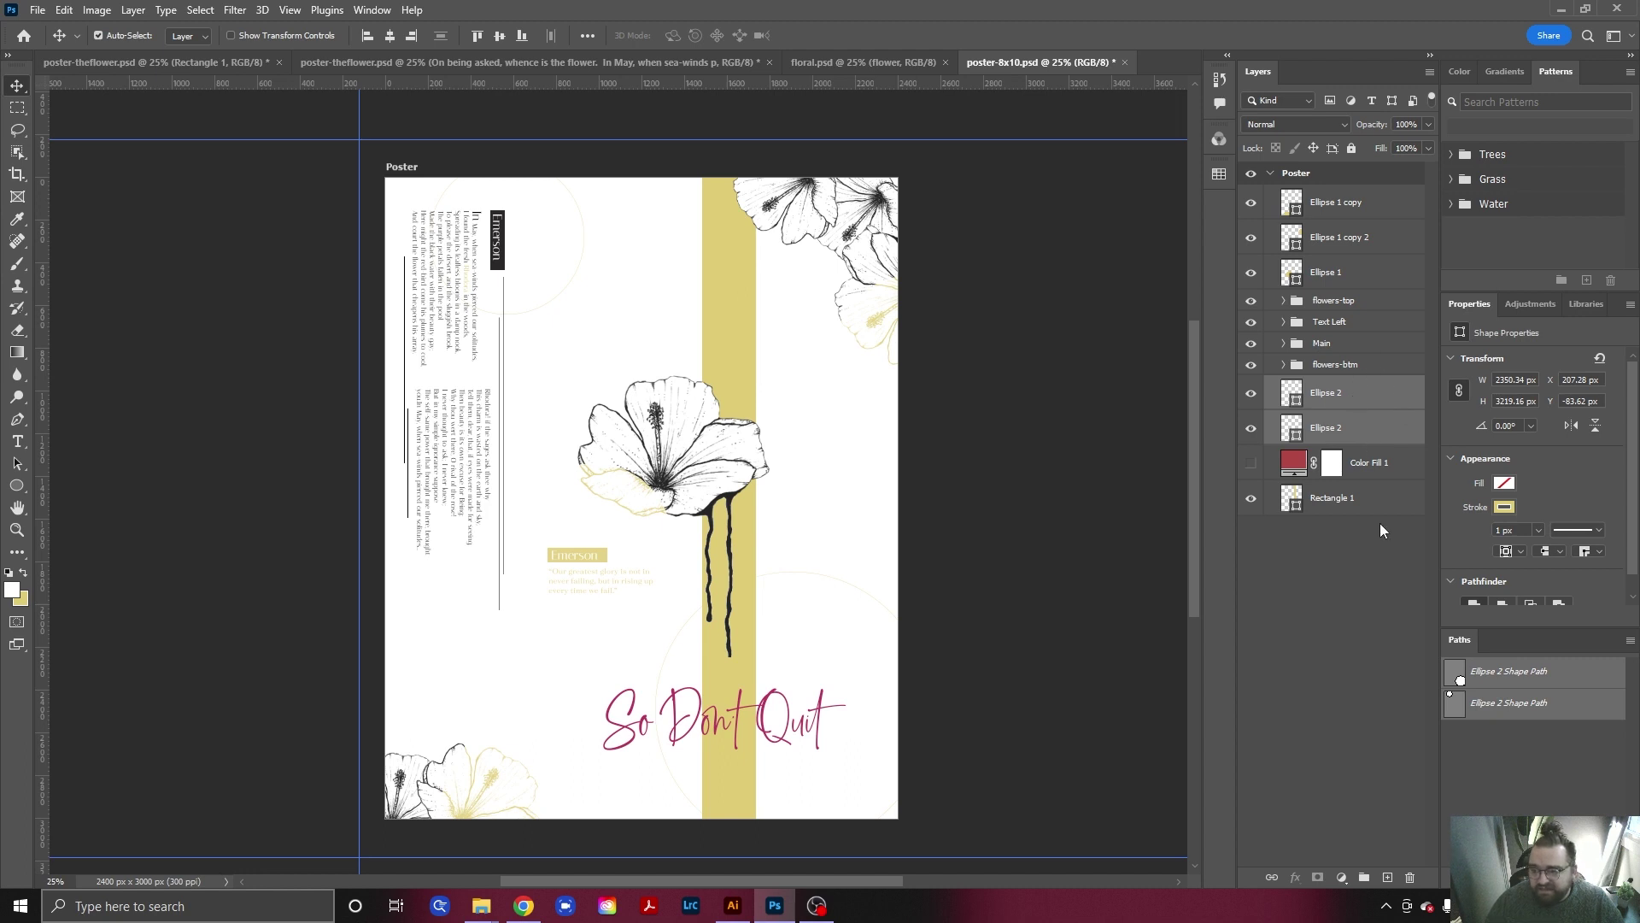
{"action": "mouse_move", "coordinate": [1349, 401]}
{"action": "left_mouse_down"}
{"action": "mouse_move", "coordinate": [1346, 299]}
{"action": "mouse_move", "coordinate": [1365, 417]}
{"action": "left_mouse_up"}
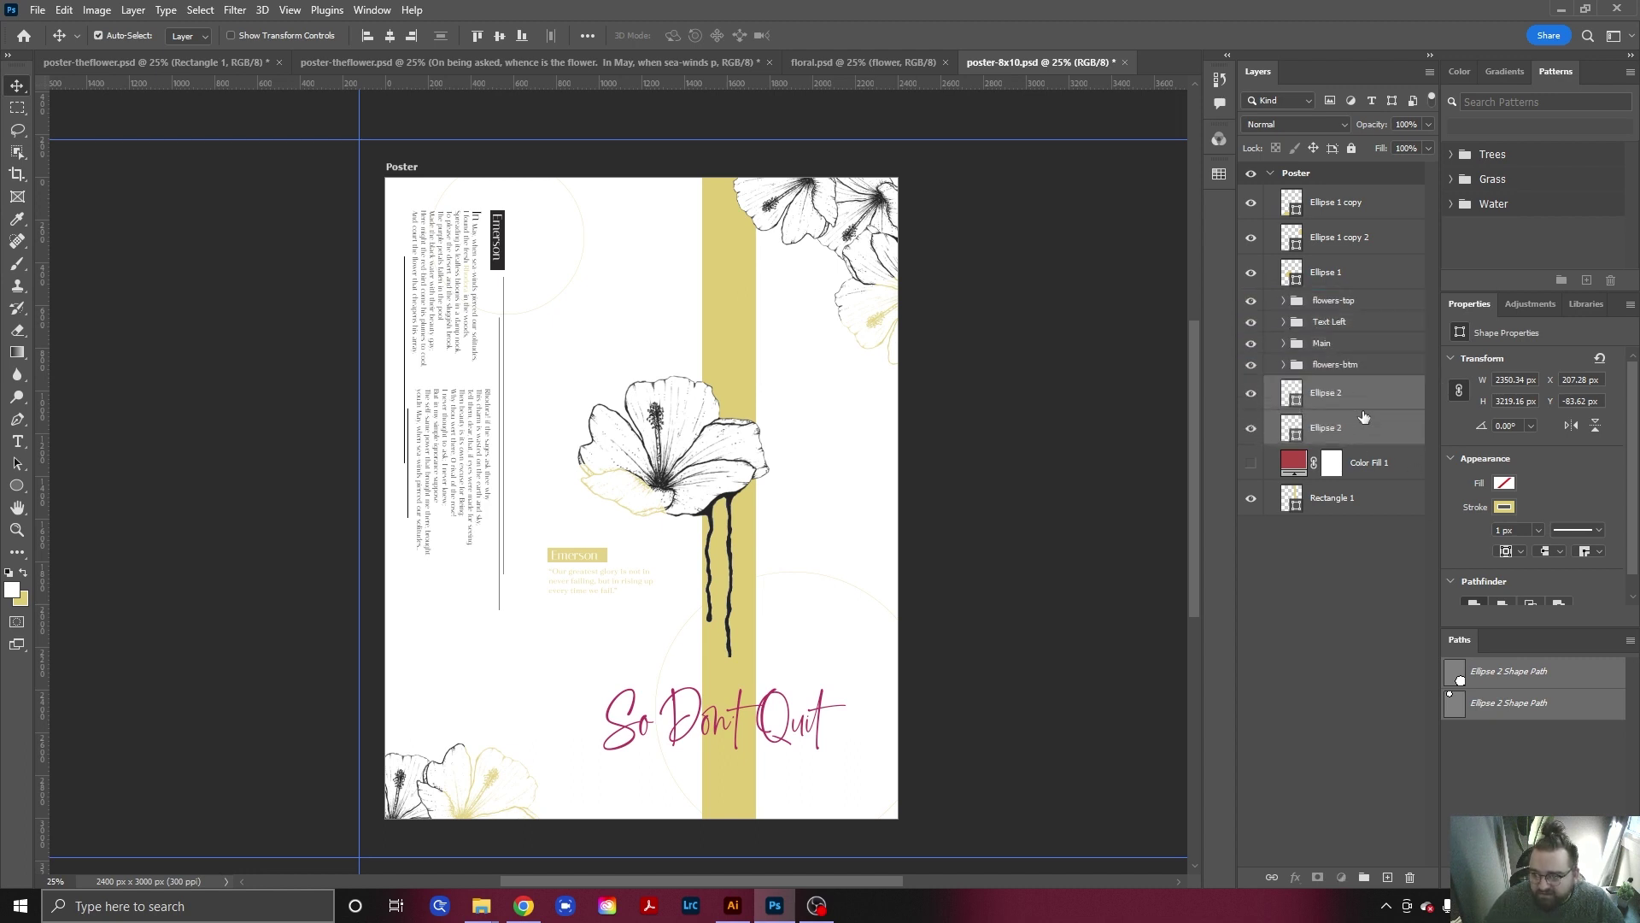
{"action": "key", "text": "ctrl+g"}
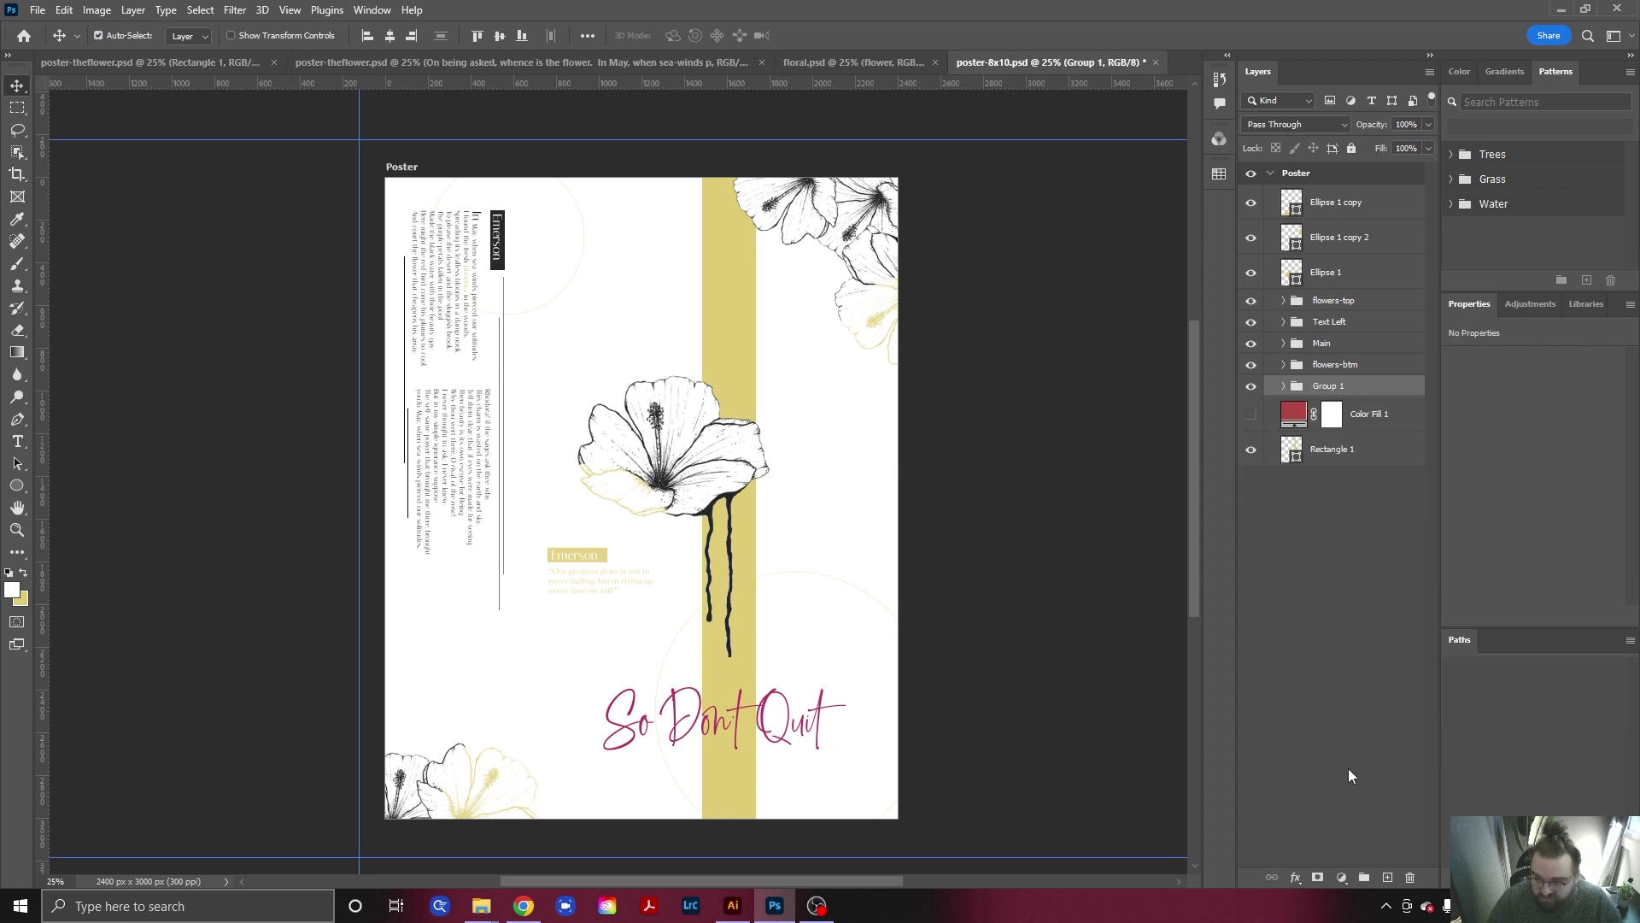
{"action": "double_click", "coordinate": [1327, 385]}
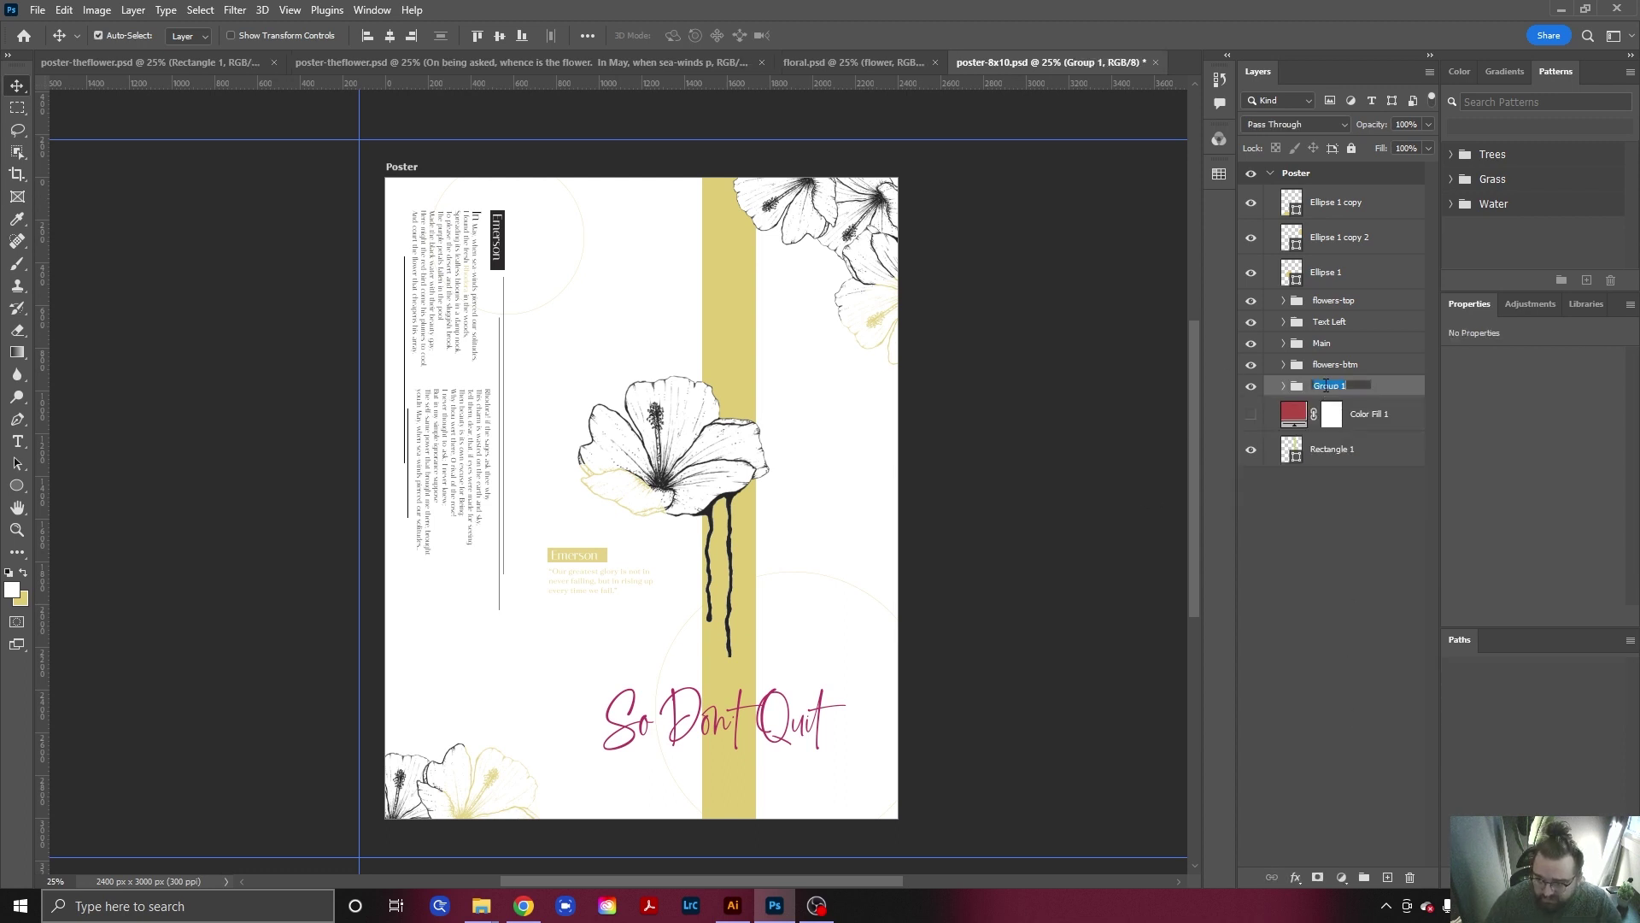
{"action": "type", "text": "circles"}
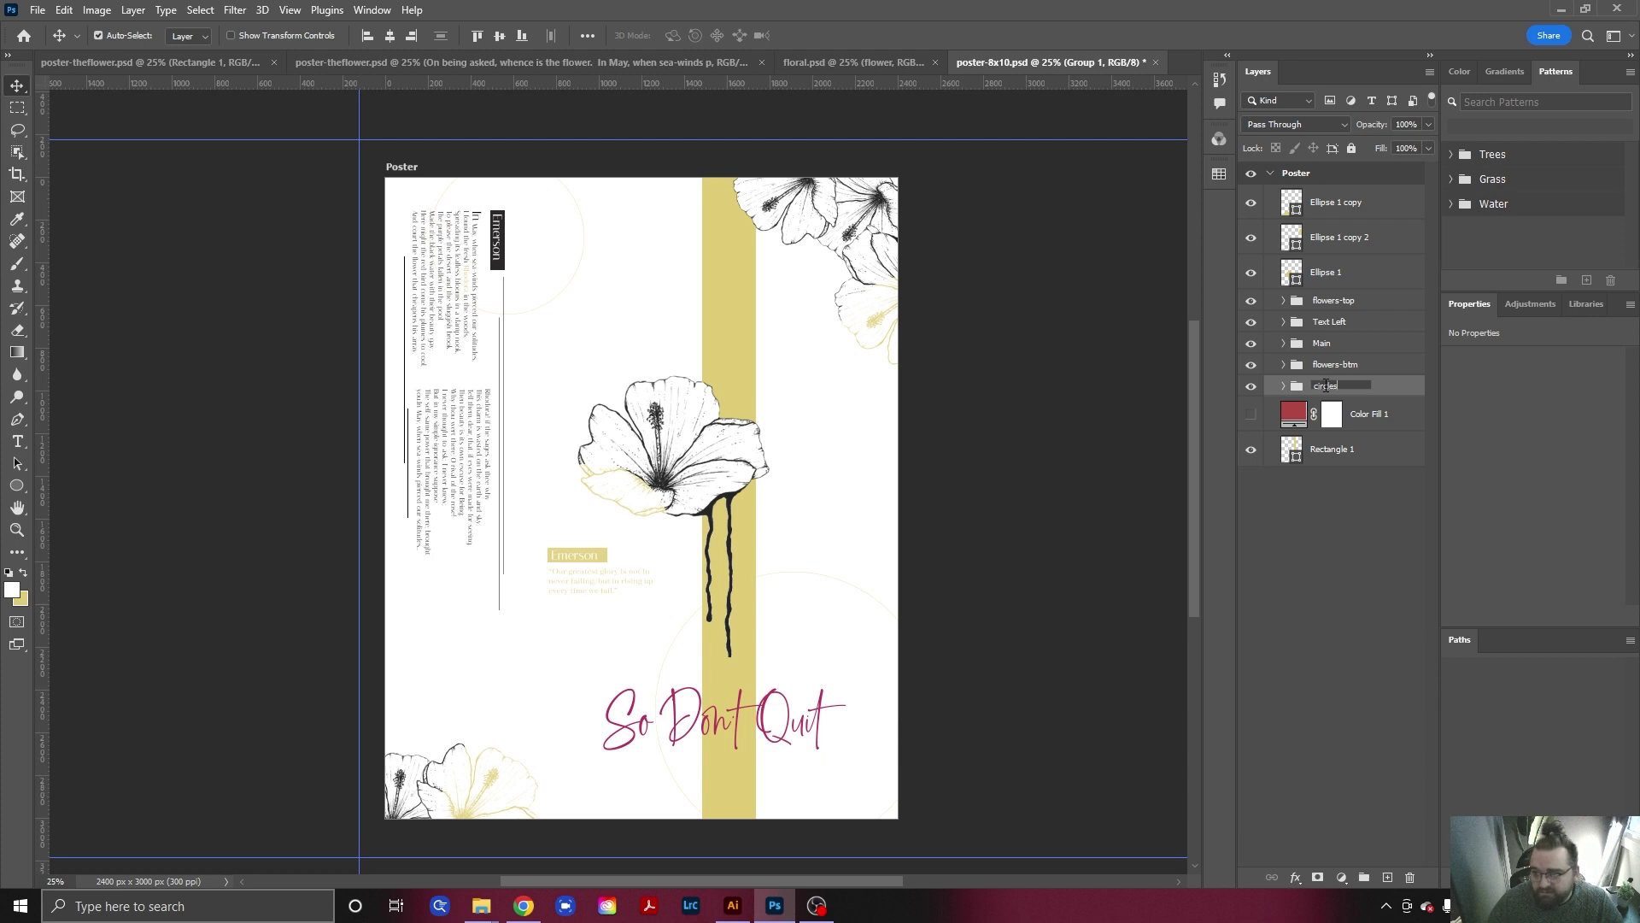
{"action": "left_click", "coordinate": [1337, 588]}
Group the three ellipse layers above the flowers-top group and name the group circles.
{"action": "left_click", "coordinate": [1337, 272]}
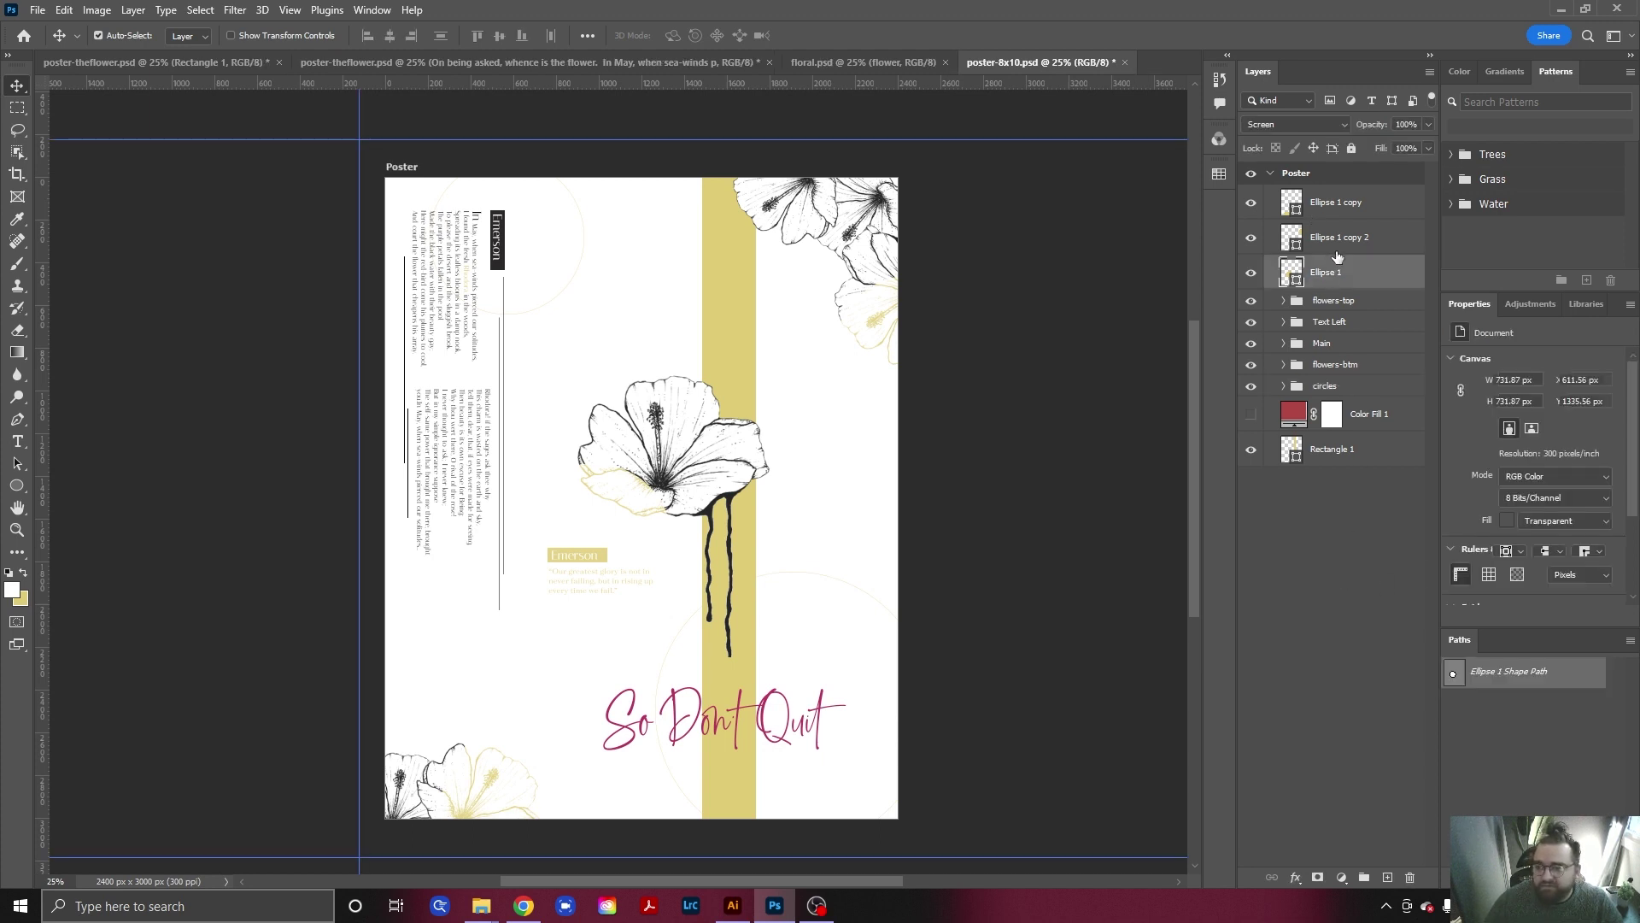
{"action": "left_click", "coordinate": [1343, 211], "text": "shift"}
{"action": "key", "text": "ctrl+g"}
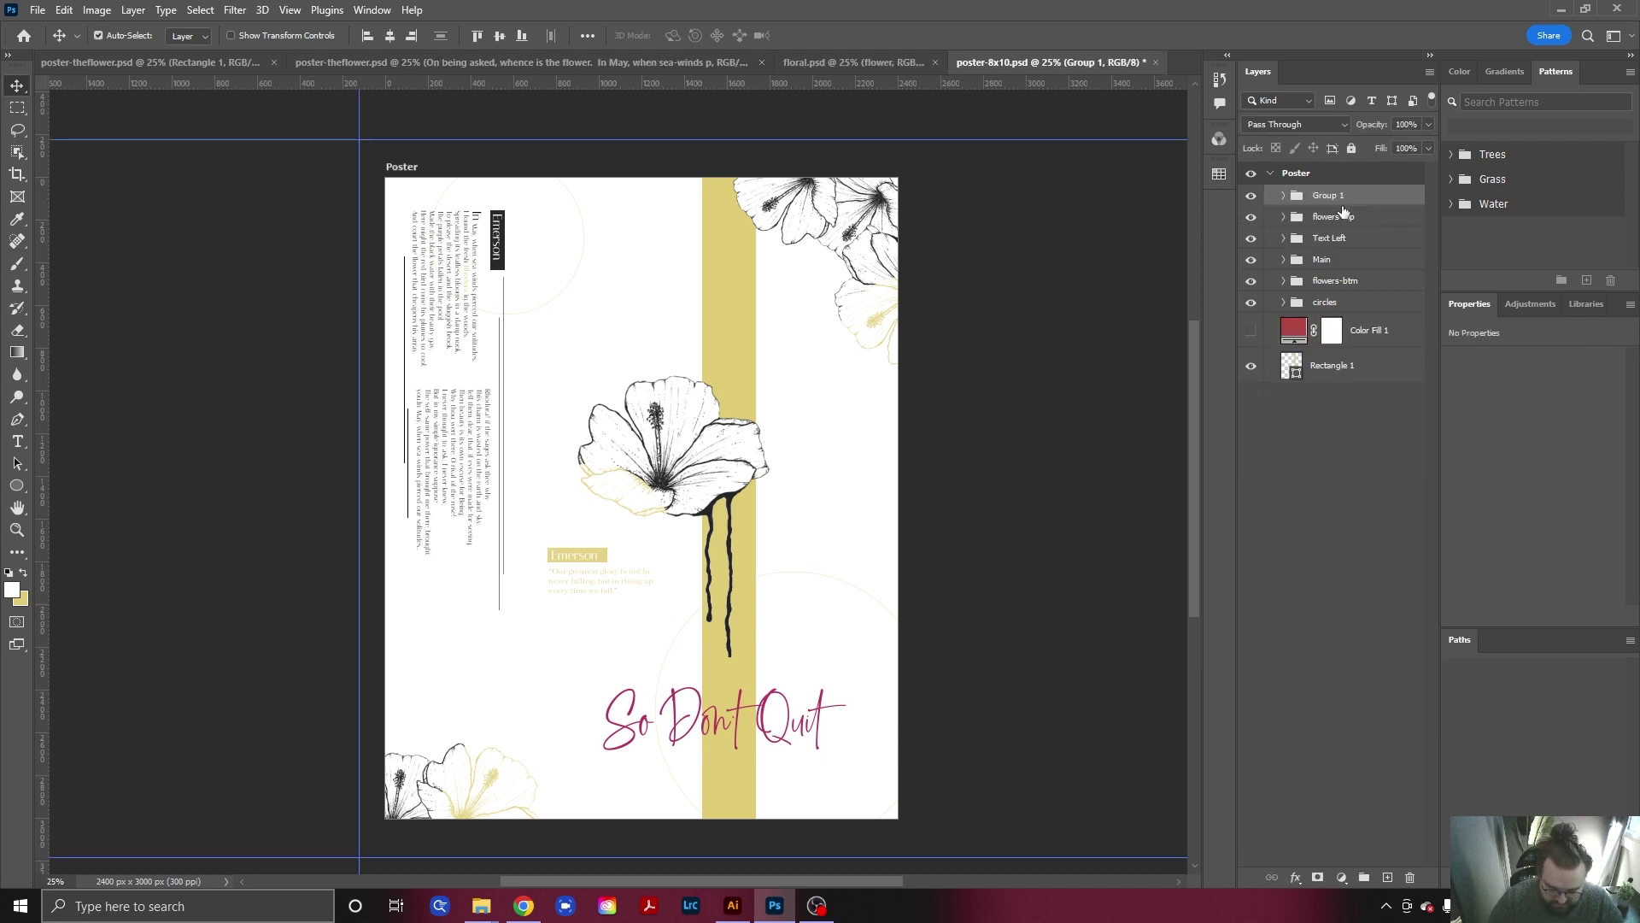
{"action": "double_click", "coordinate": [1329, 195]}
{"action": "type", "text": "circles"}
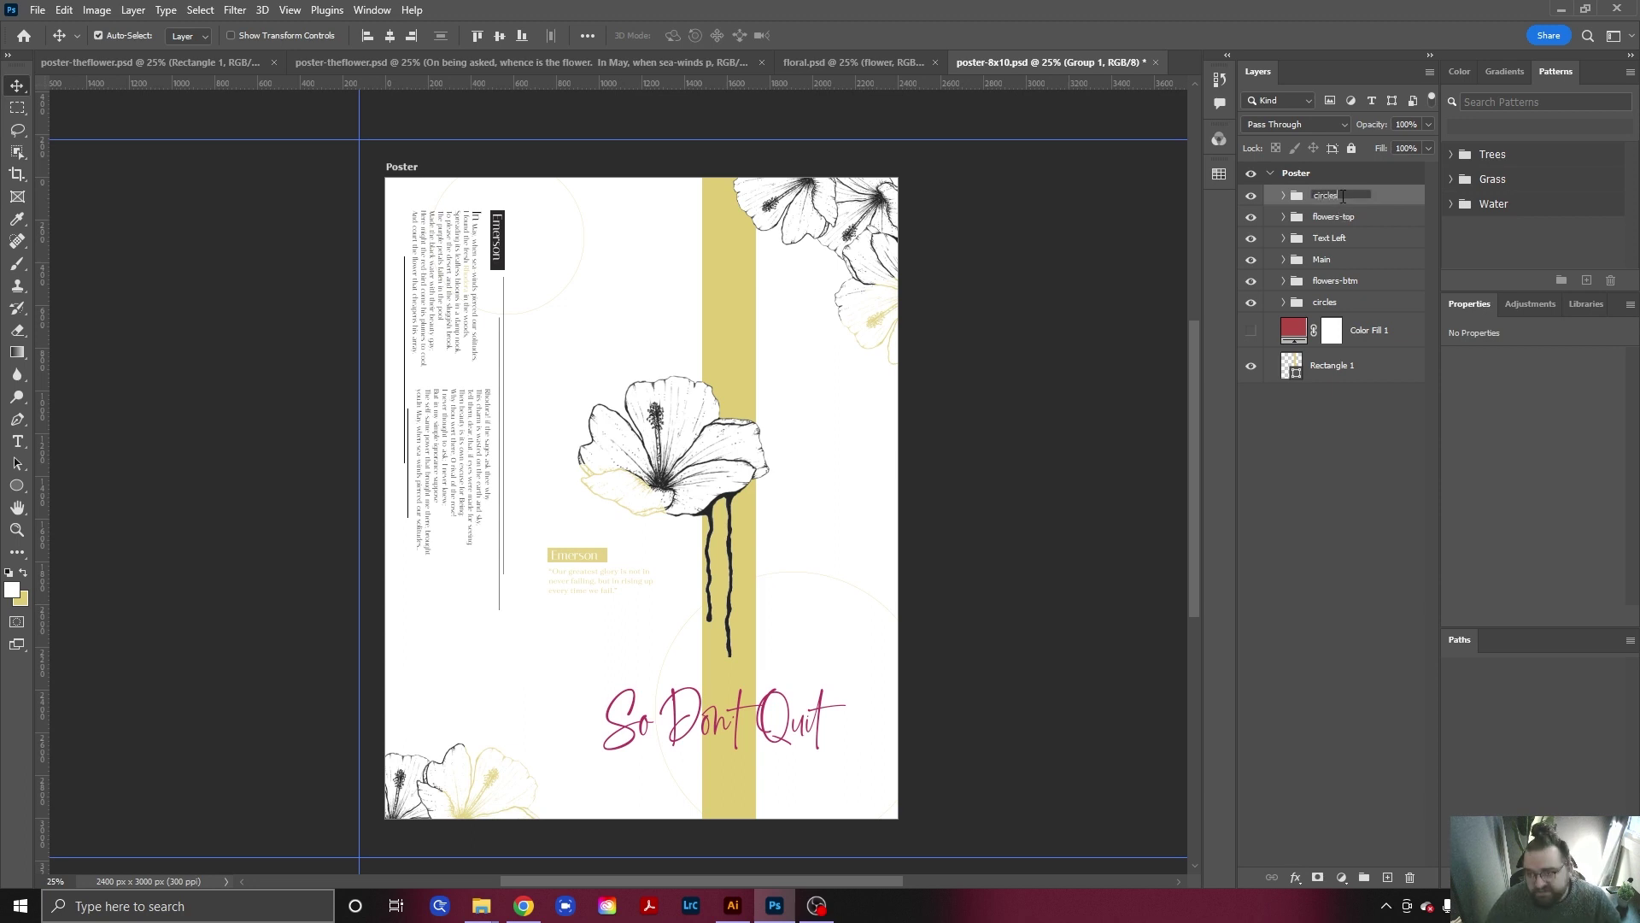
{"action": "key", "text": "Return"}
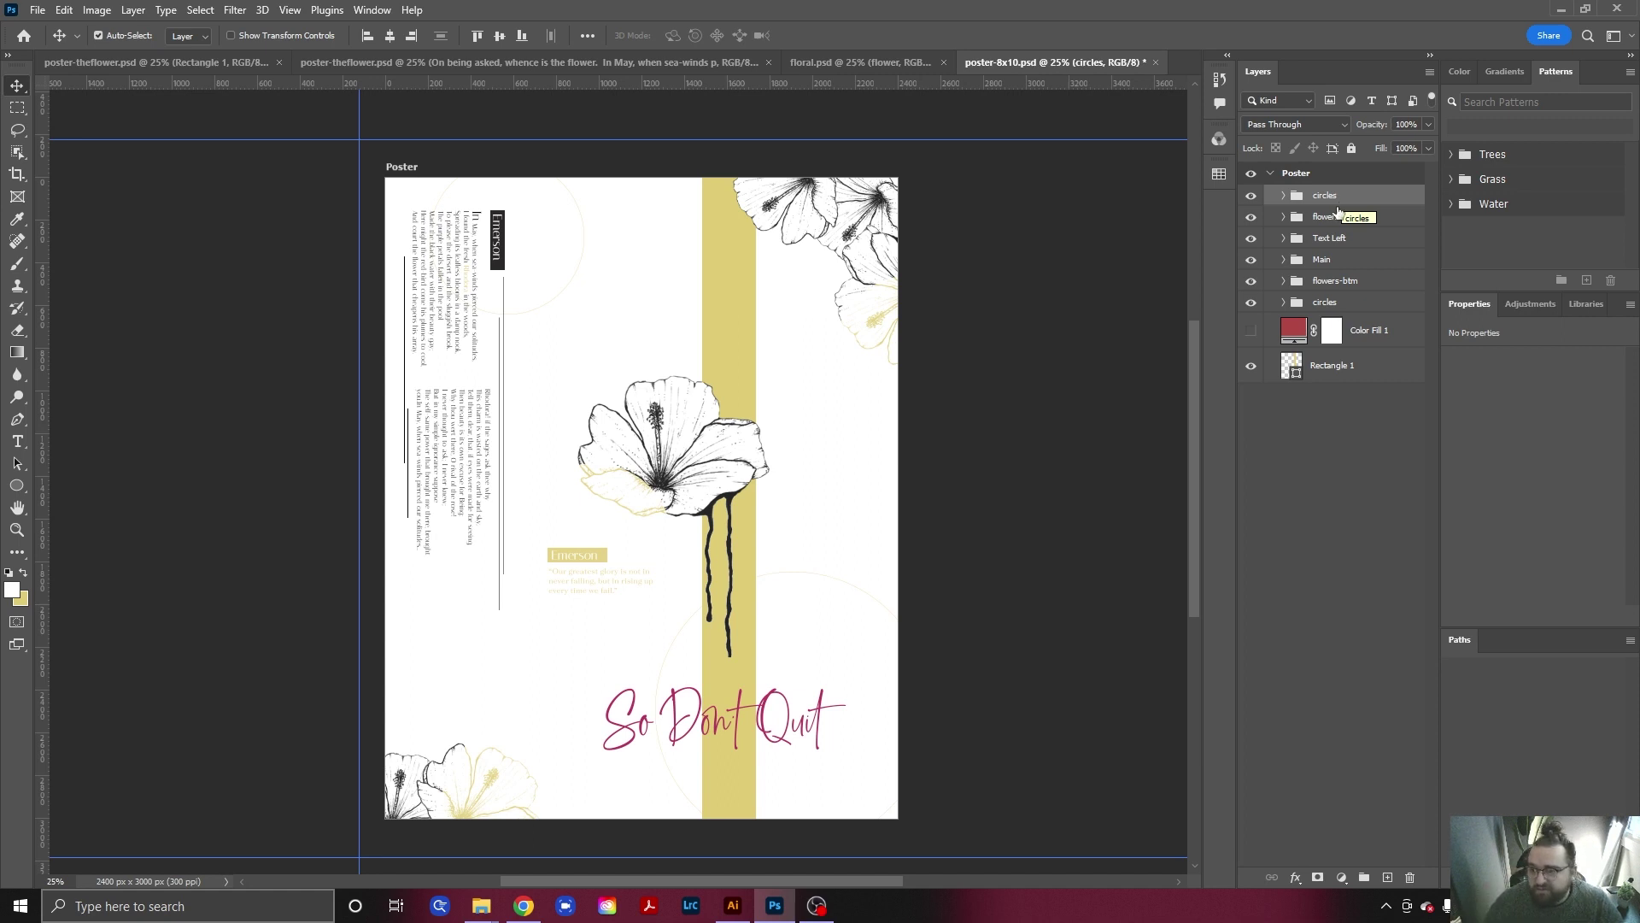
Delete the hidden red Color Fill 1 layer and save the poster document.
{"action": "left_click", "coordinate": [1372, 332]}
{"action": "left_click", "coordinate": [1411, 877]}
{"action": "left_click", "coordinate": [735, 339]}
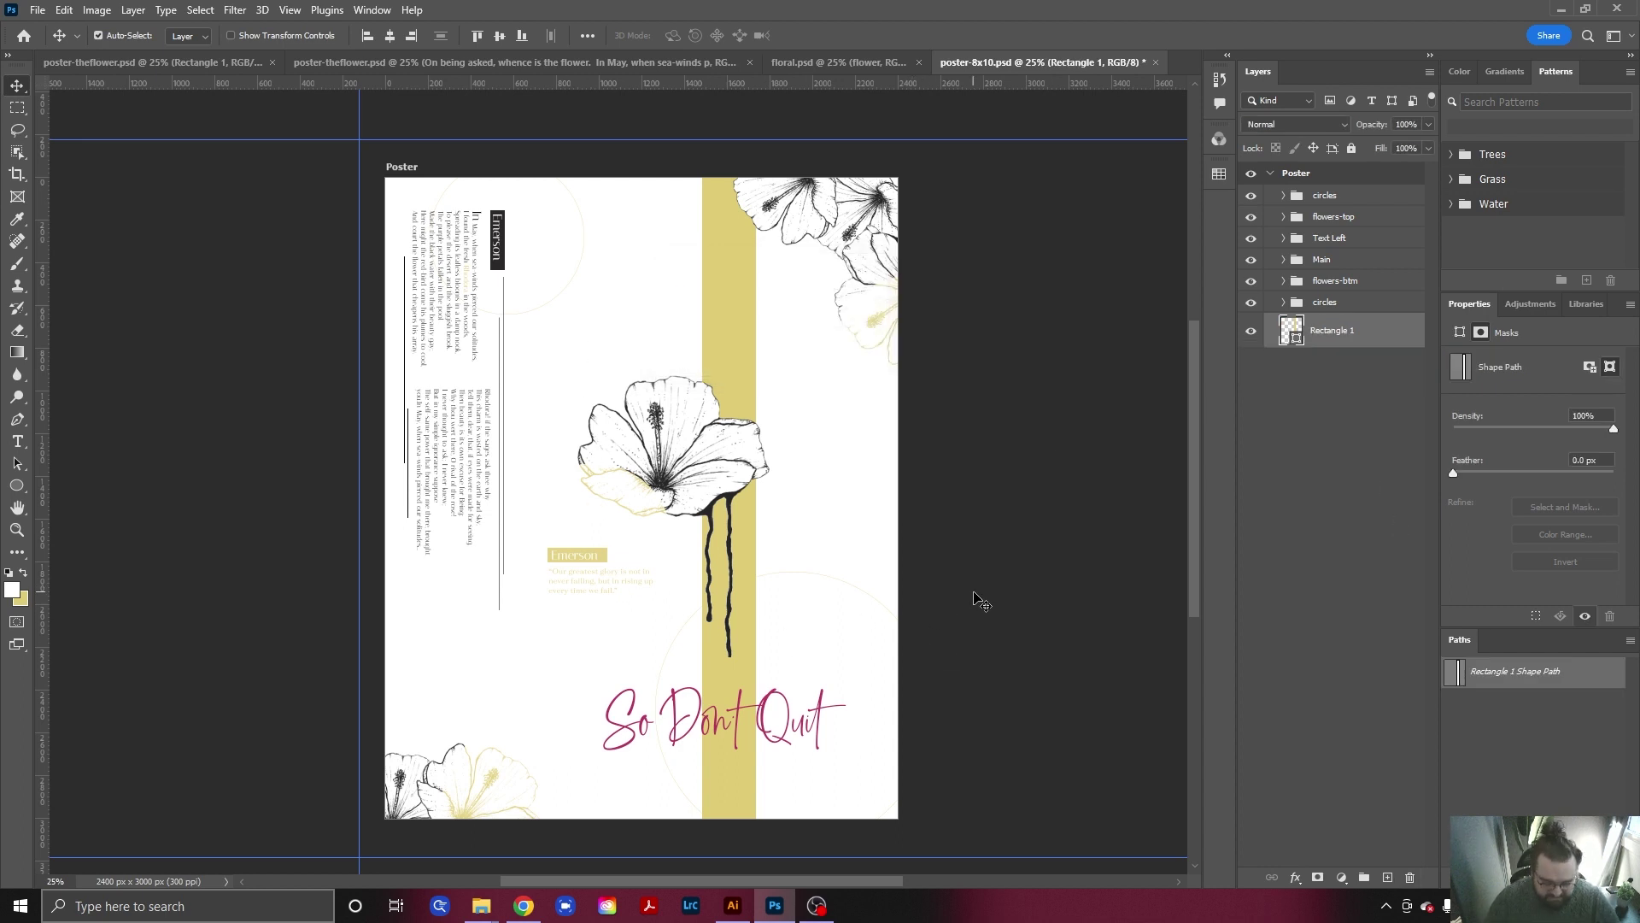
{"action": "key", "text": "ctrl+s"}
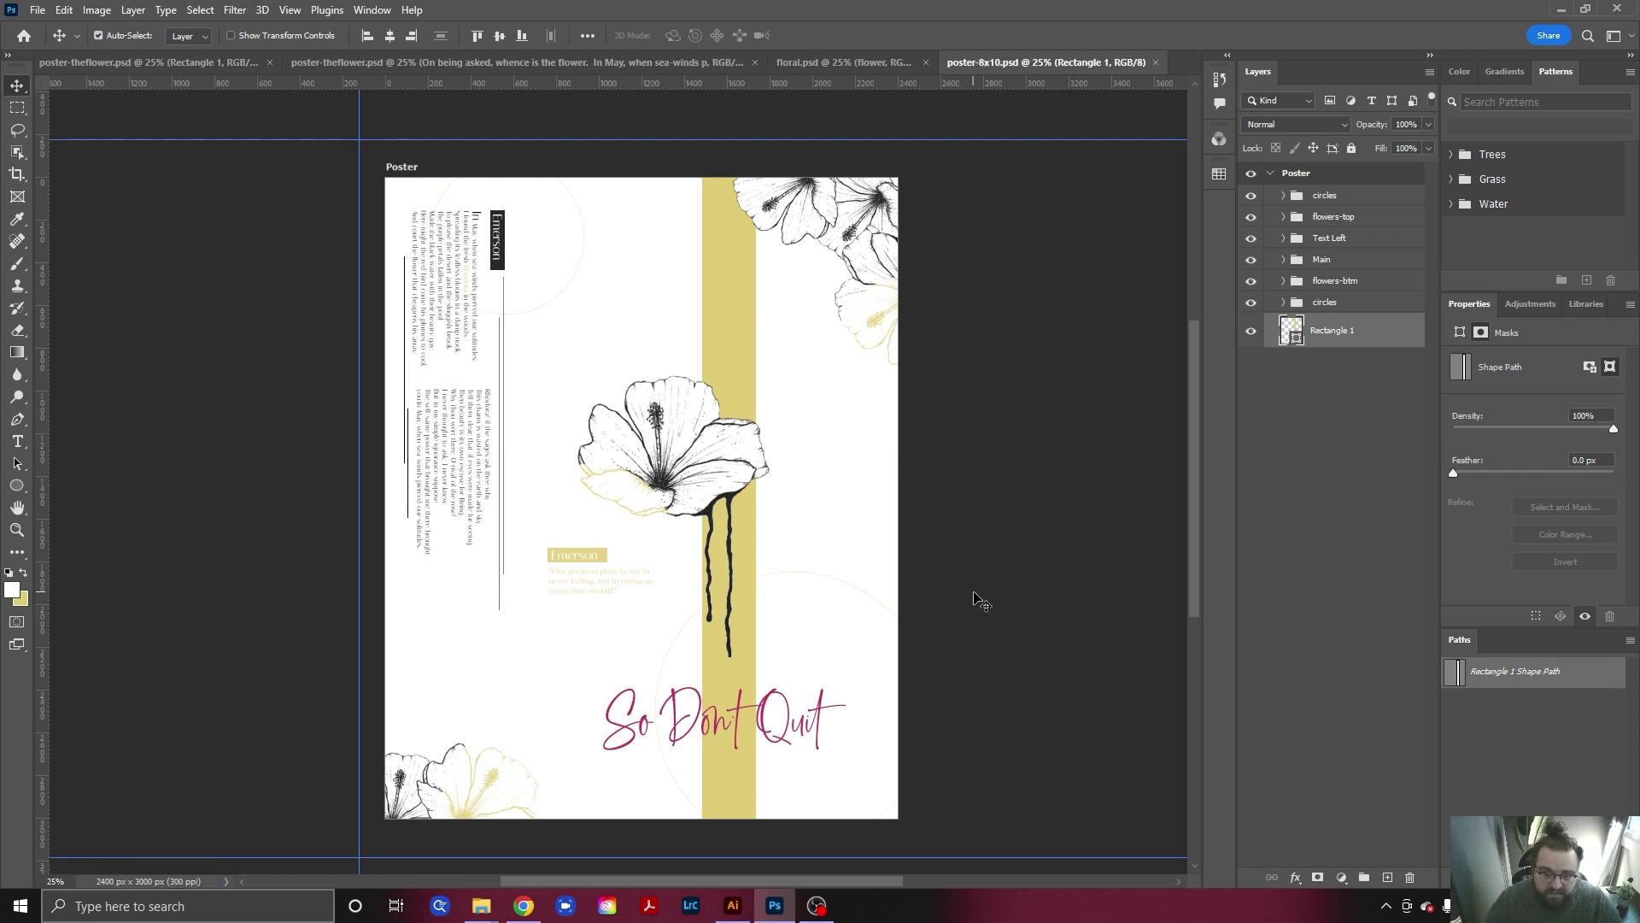
Quick-export the poster as a PNG named Poster-take02 into the poster-project folder on the Desktop.
{"action": "left_click", "coordinate": [98, 35]}
{"action": "left_click", "coordinate": [65, 10]}
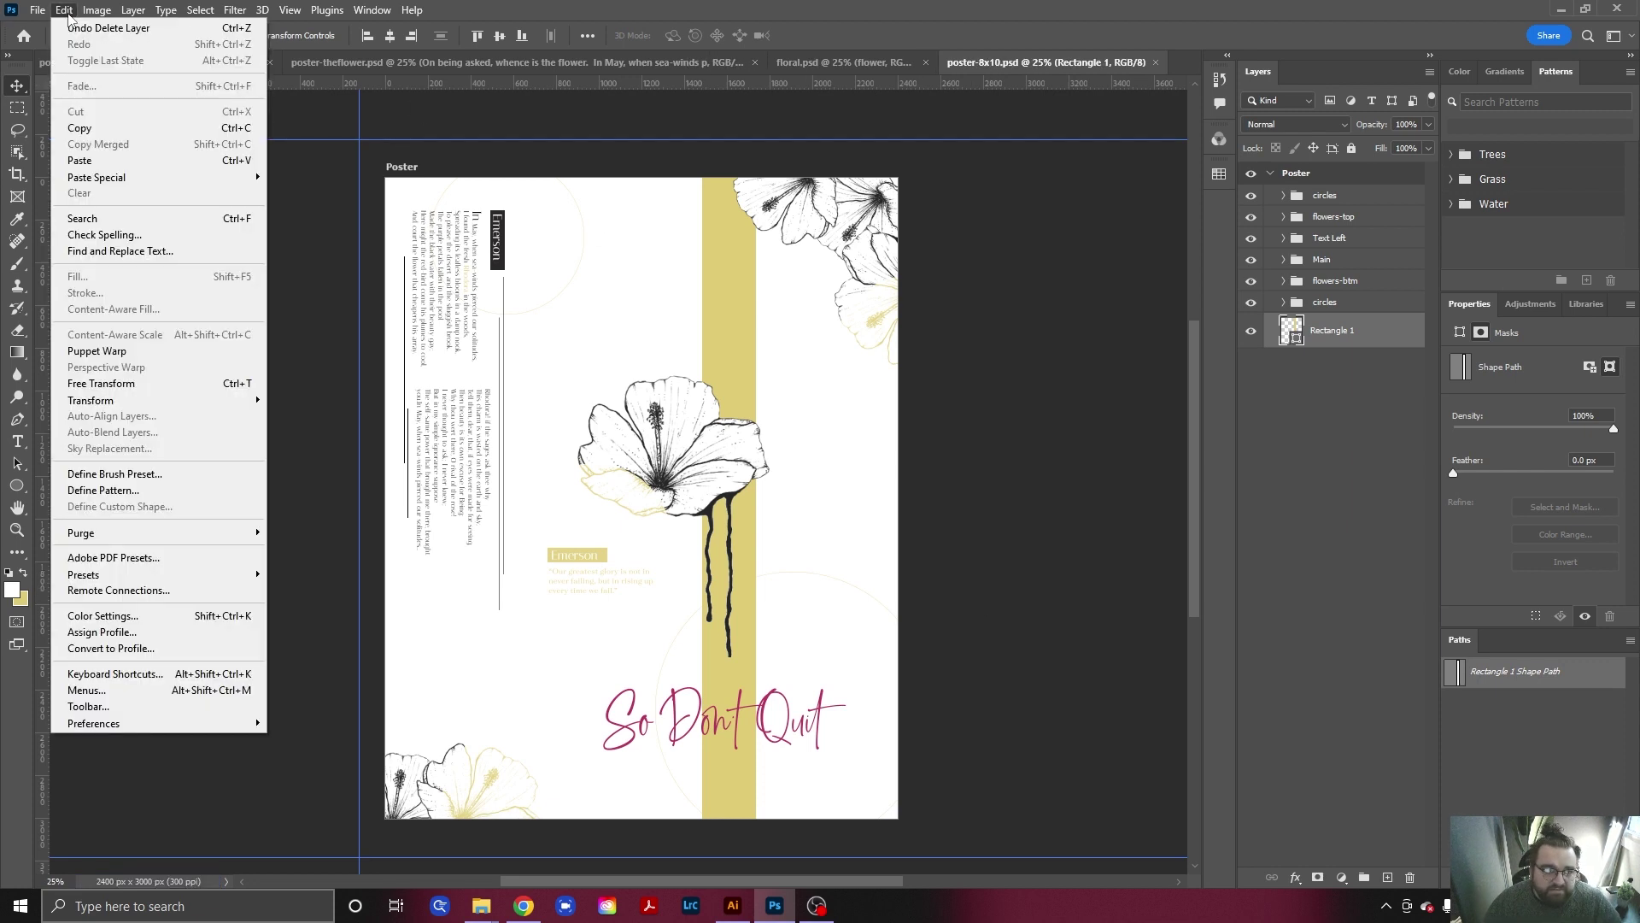
{"action": "mouse_move", "coordinate": [34, 9]}
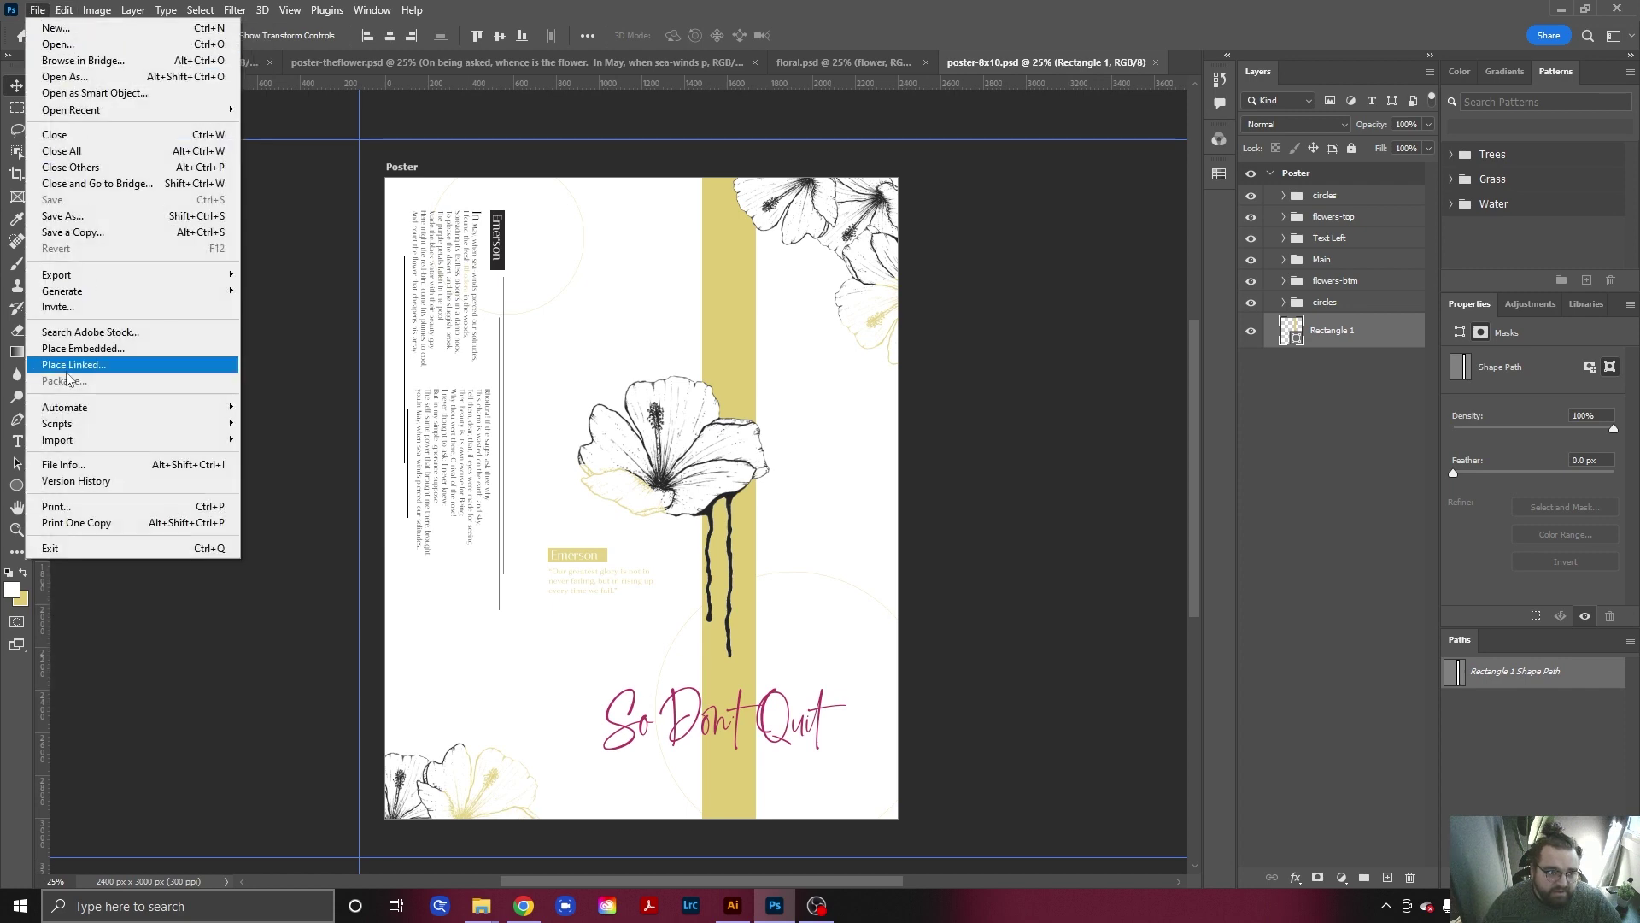
{"action": "mouse_move", "coordinate": [129, 274]}
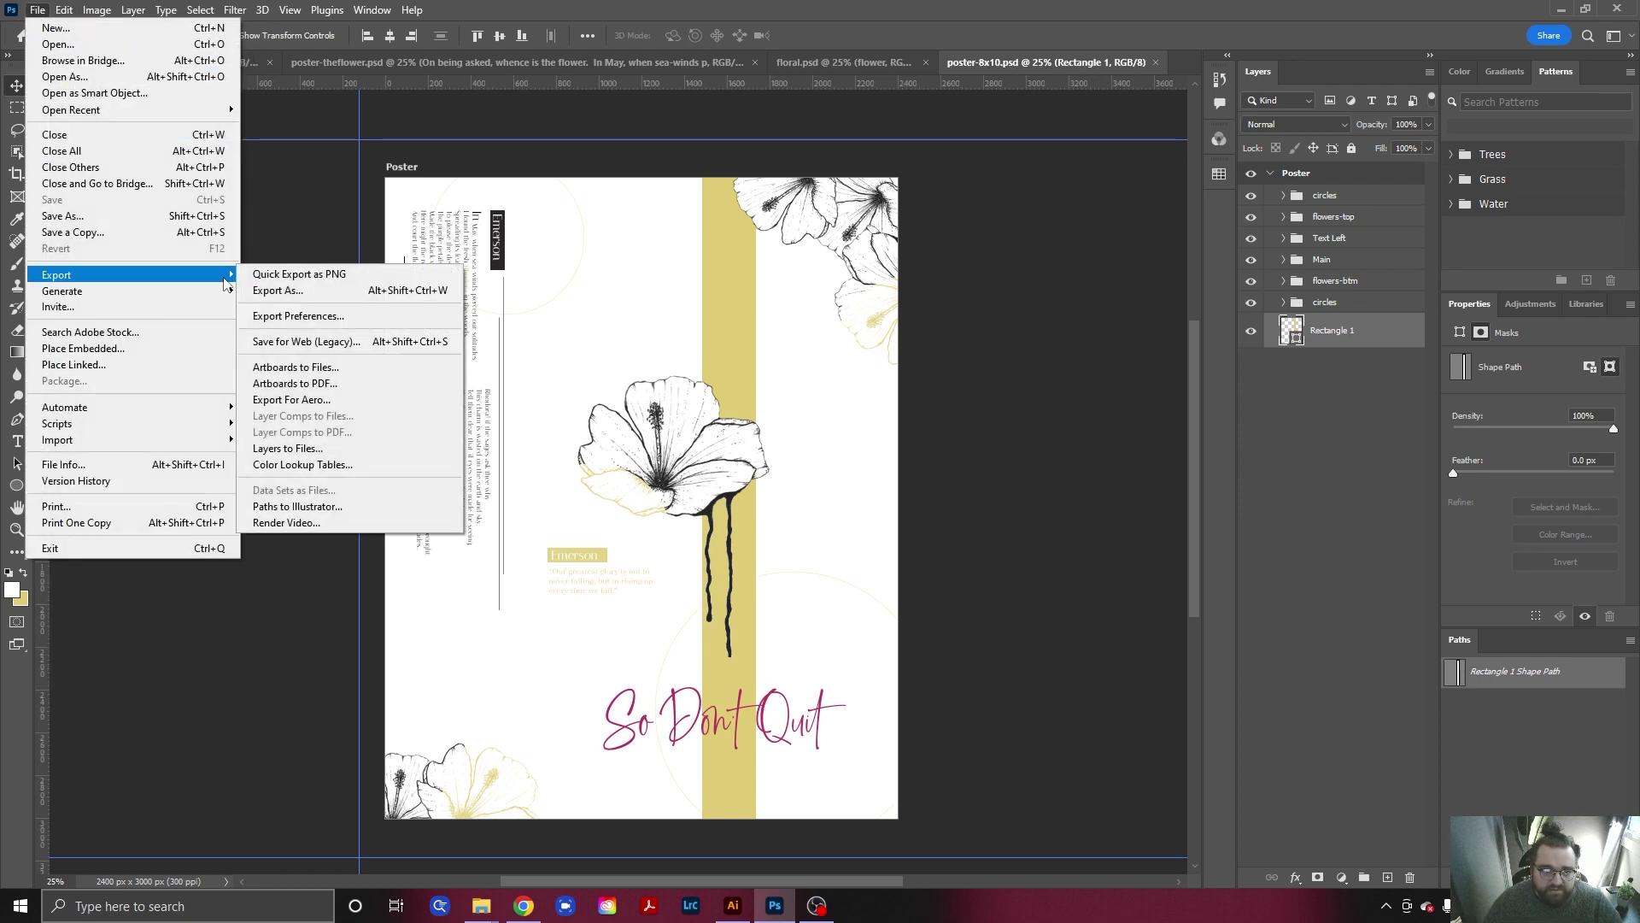
{"action": "left_click", "coordinate": [307, 278]}
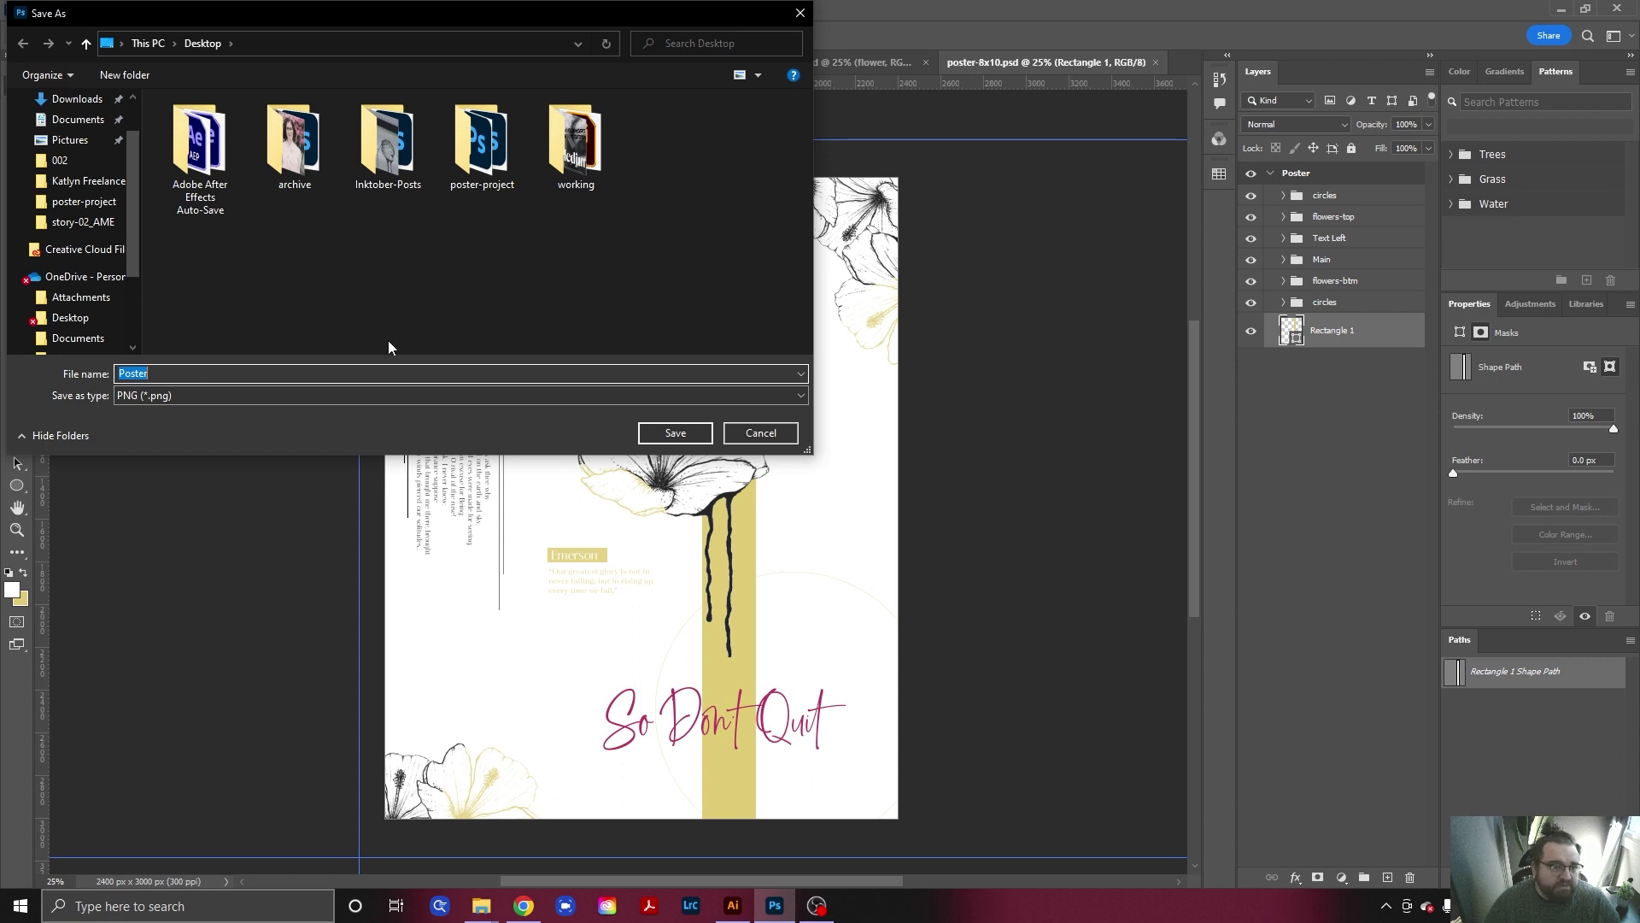
{"action": "double_click", "coordinate": [461, 171]}
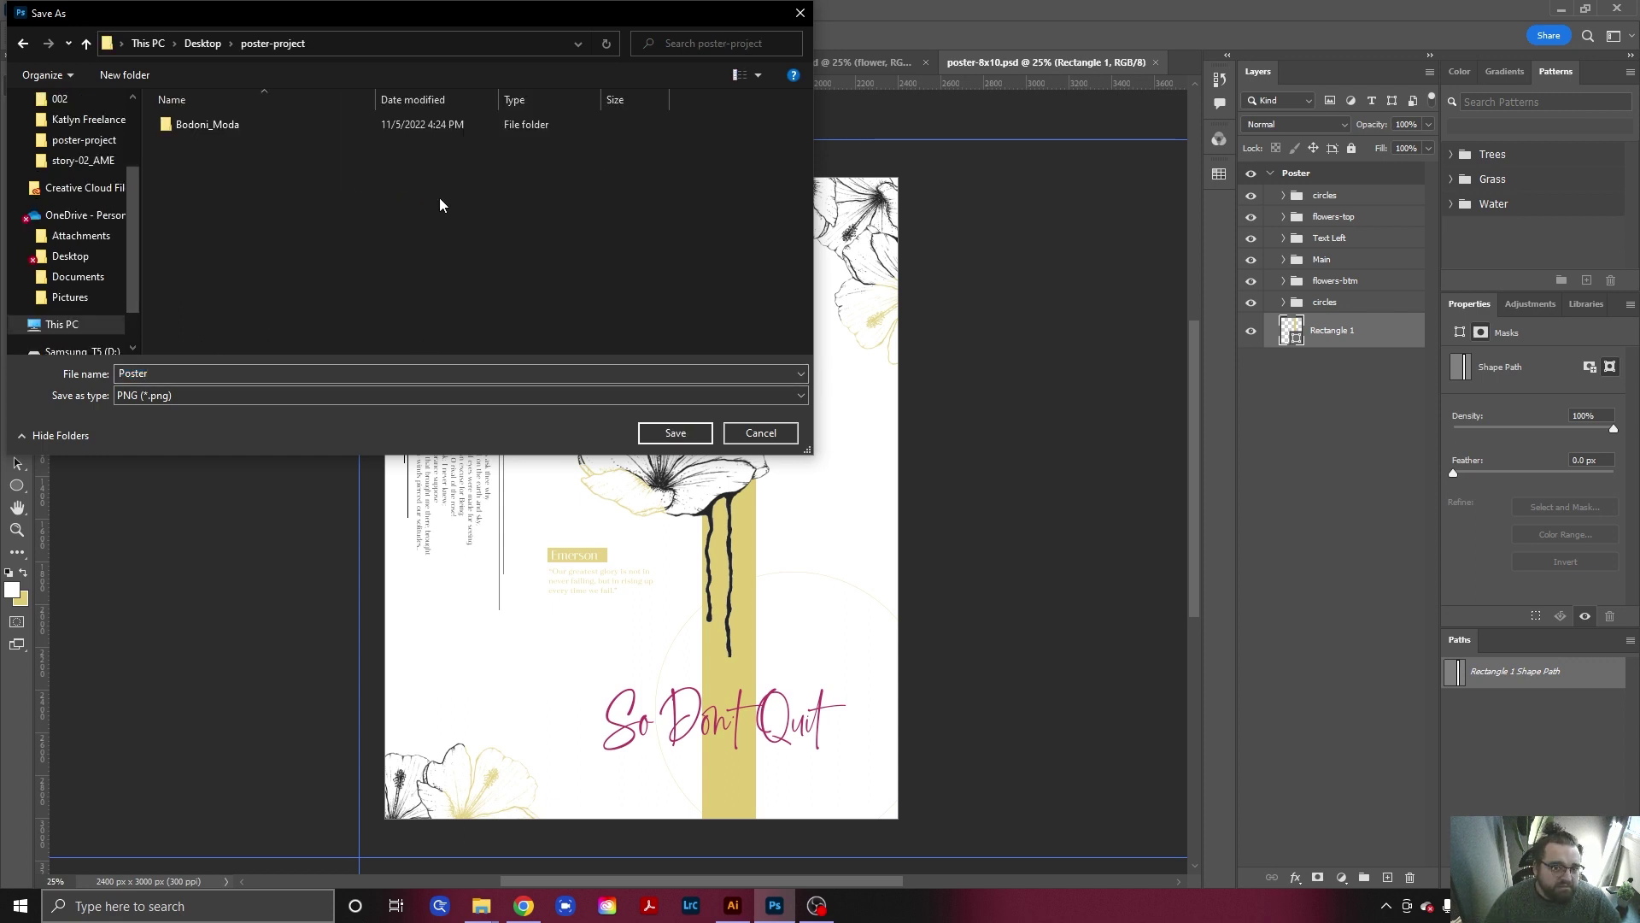
{"action": "left_click", "coordinate": [190, 377]}
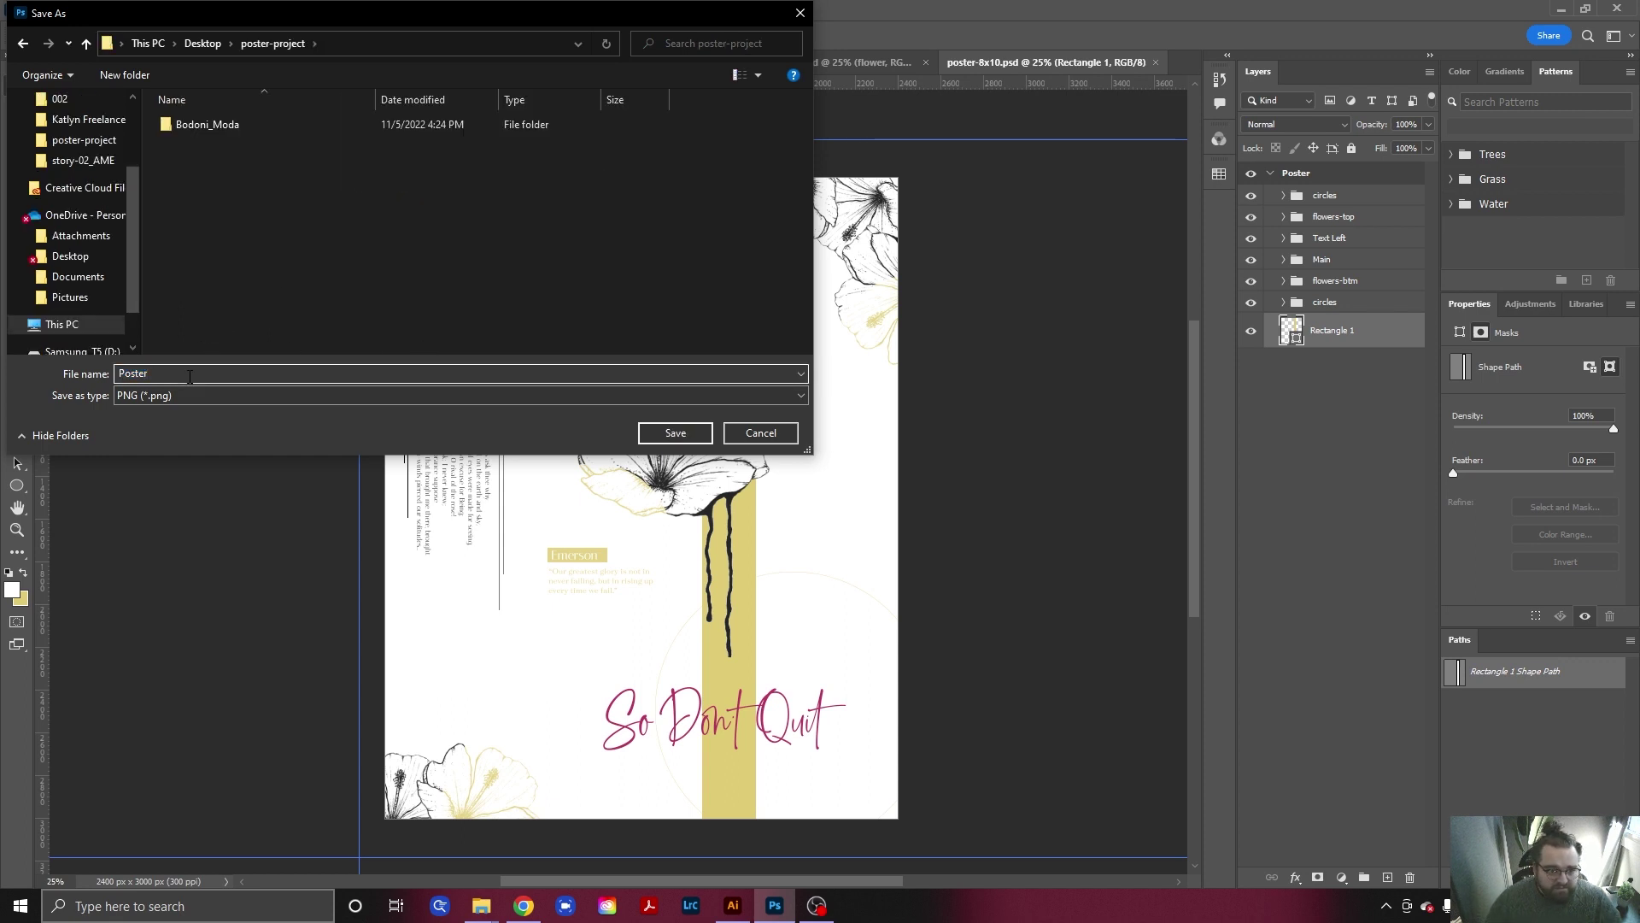
{"action": "type", "text": "-take02"}
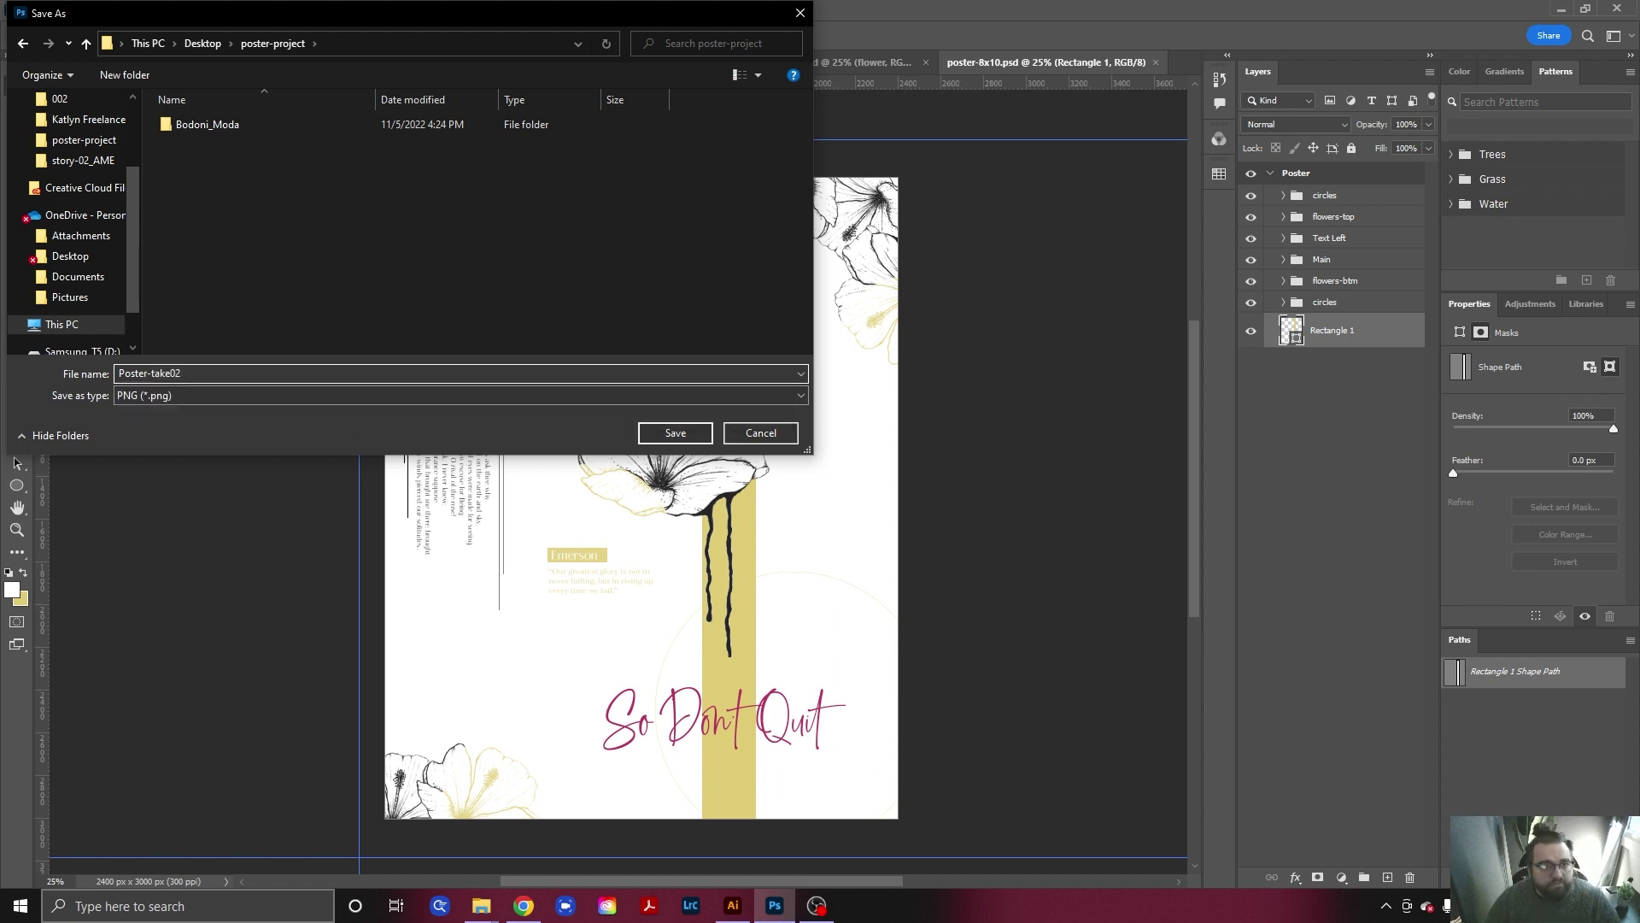
{"action": "key", "text": "Return"}
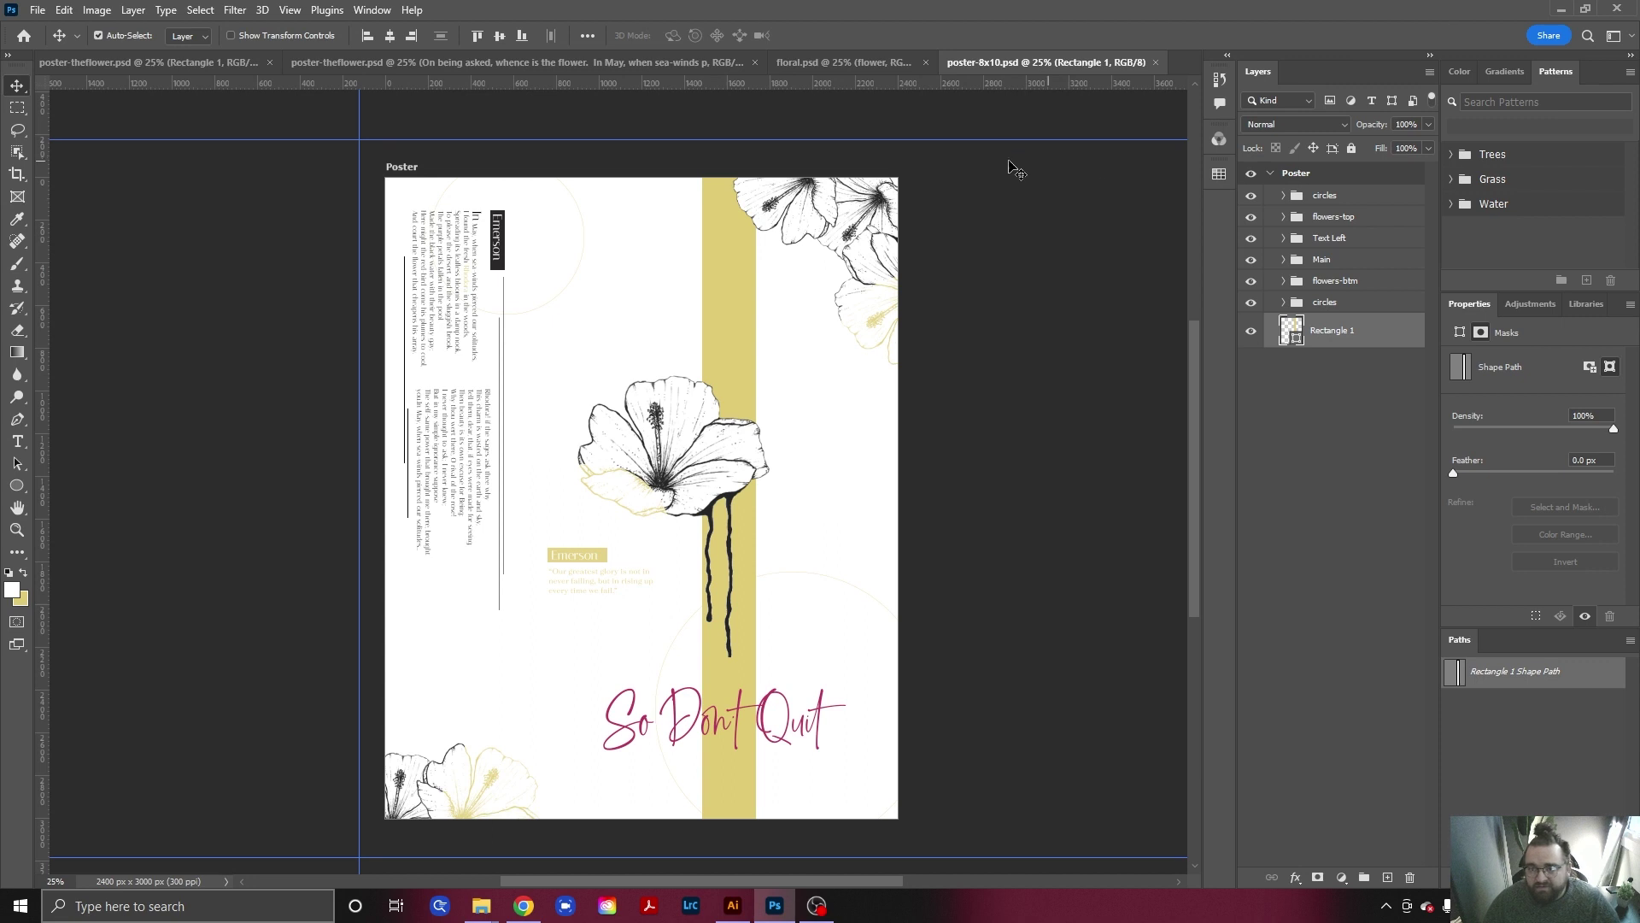
Collapse the Layers panel and the neighbouring docked panels to icons to enlarge the poster workspace.
{"action": "left_click", "coordinate": [1431, 56]}
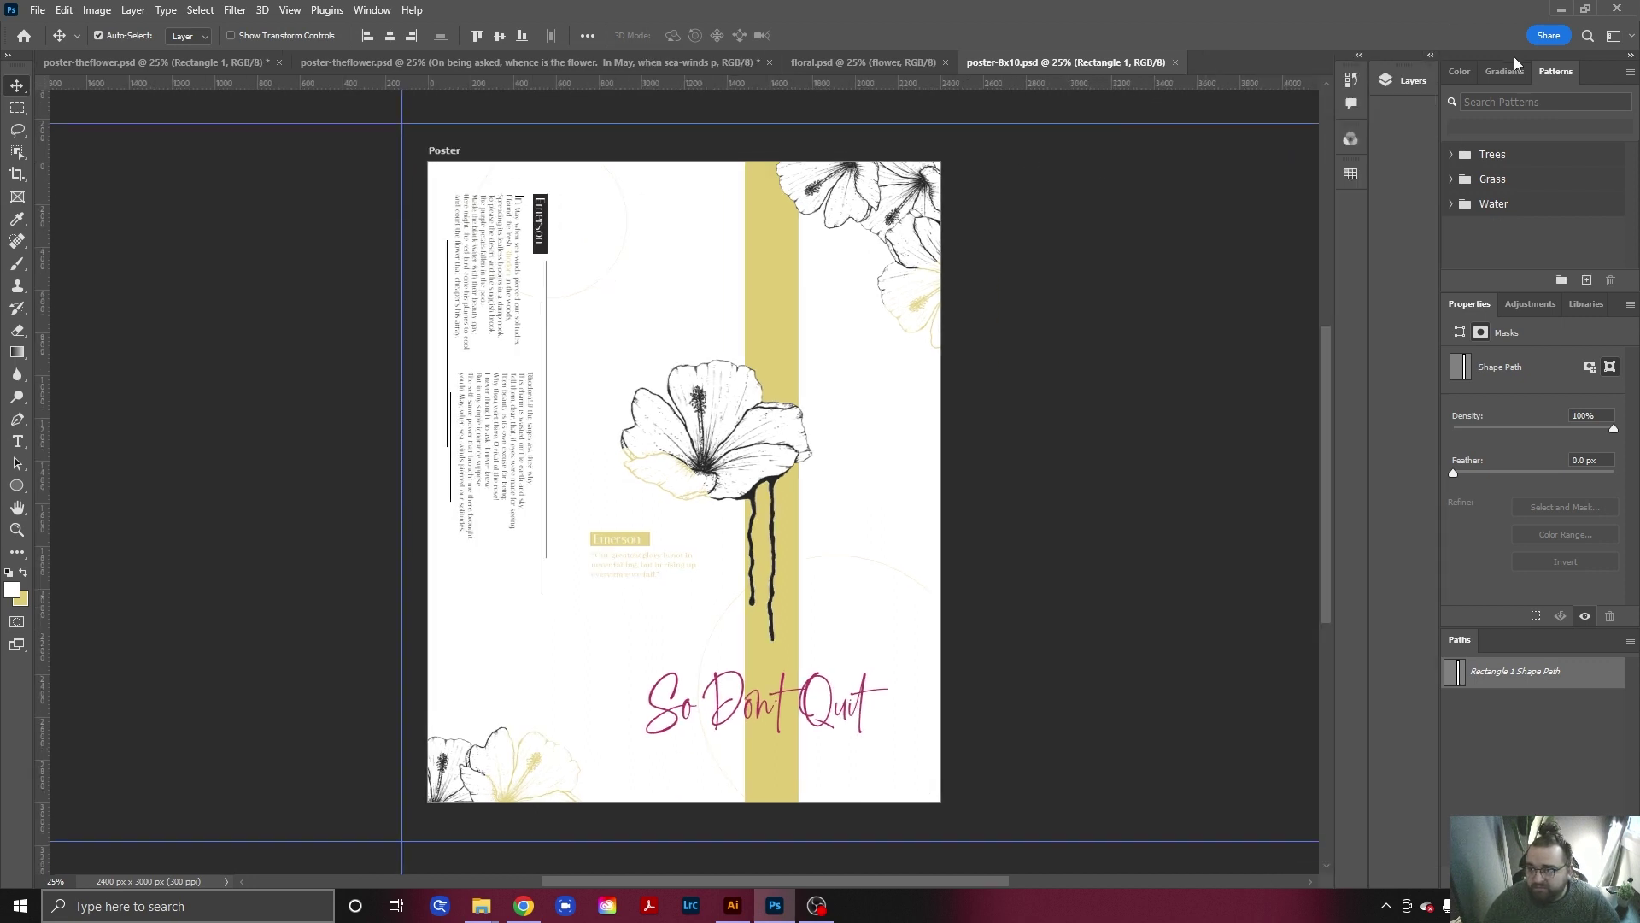
{"action": "left_click", "coordinate": [1631, 56]}
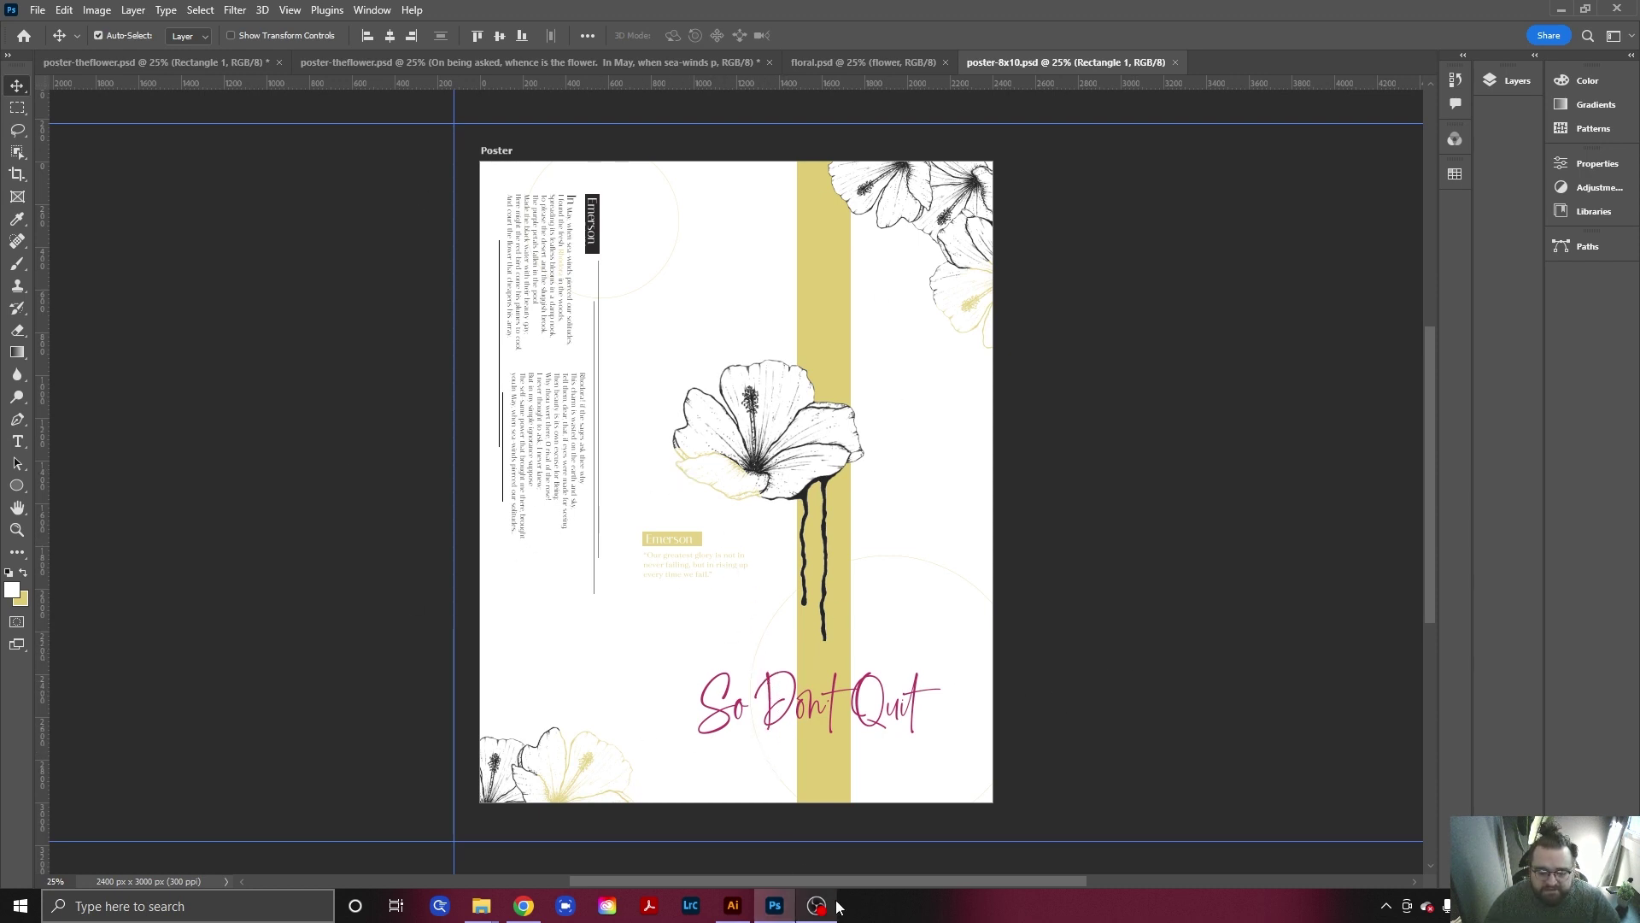
{"action": "mouse_move", "coordinate": [816, 910]}
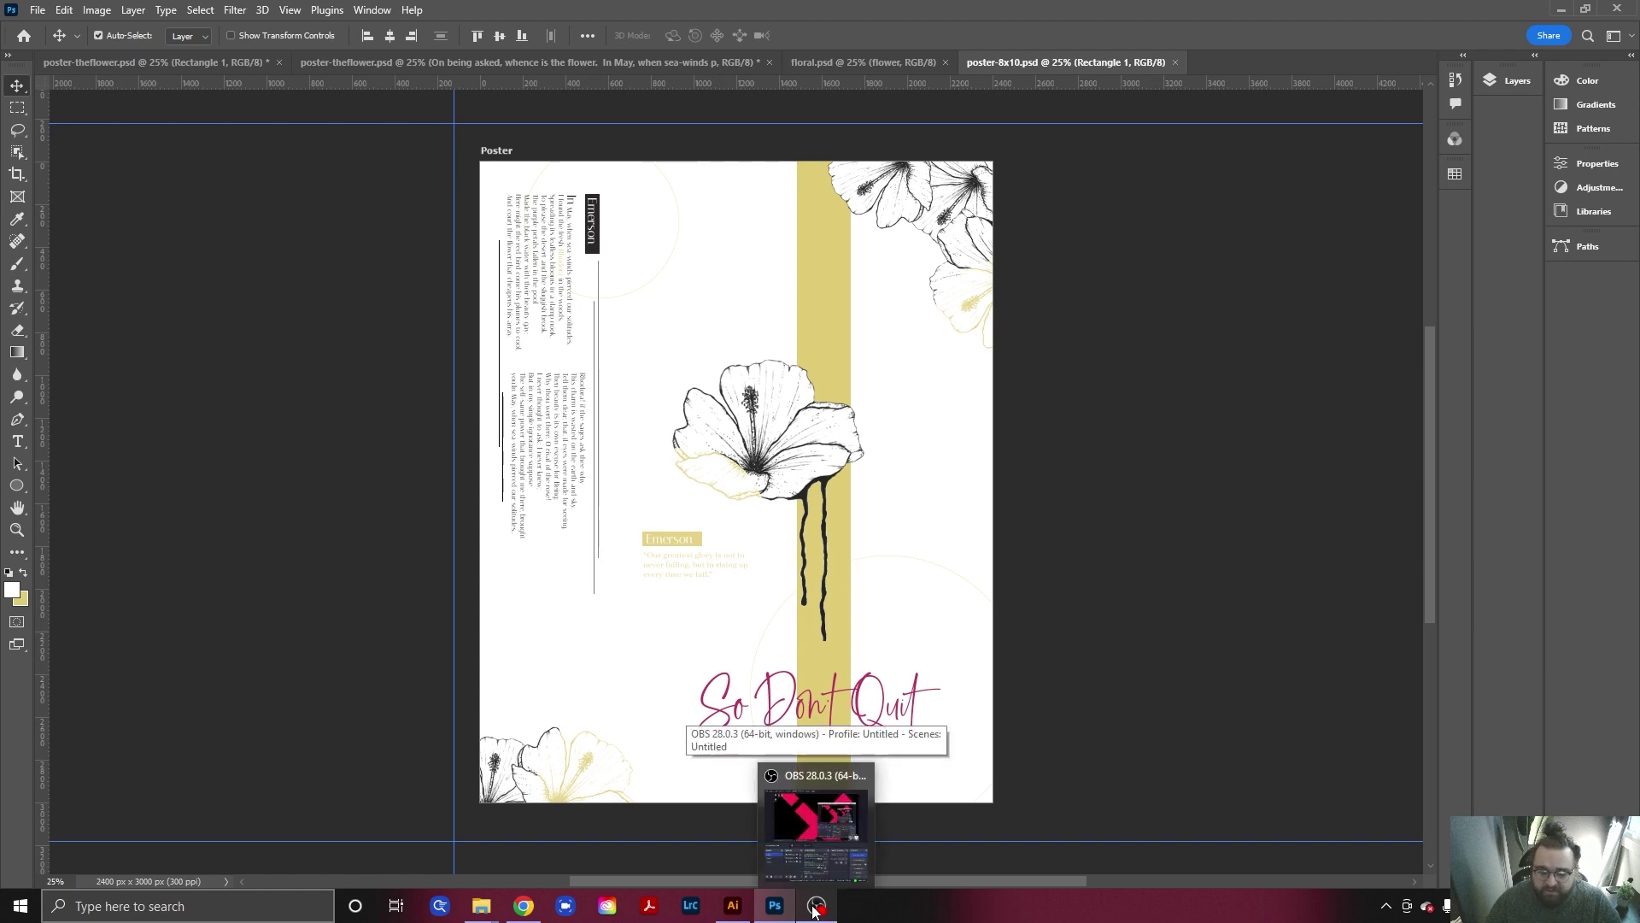
{"action": "left_click", "coordinate": [816, 909]}
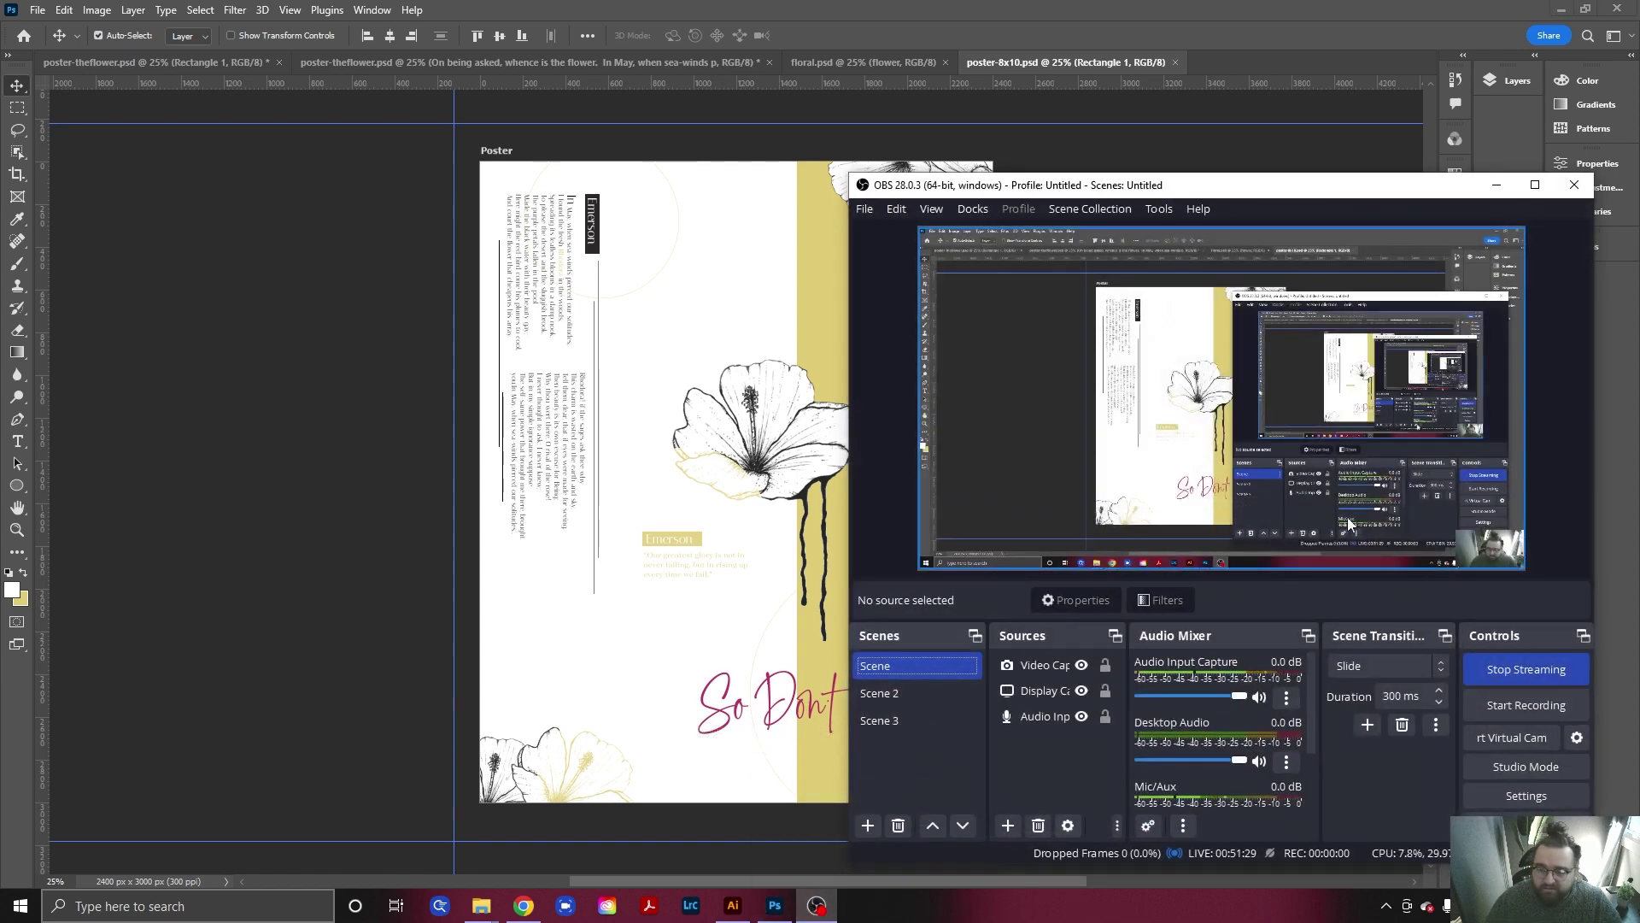